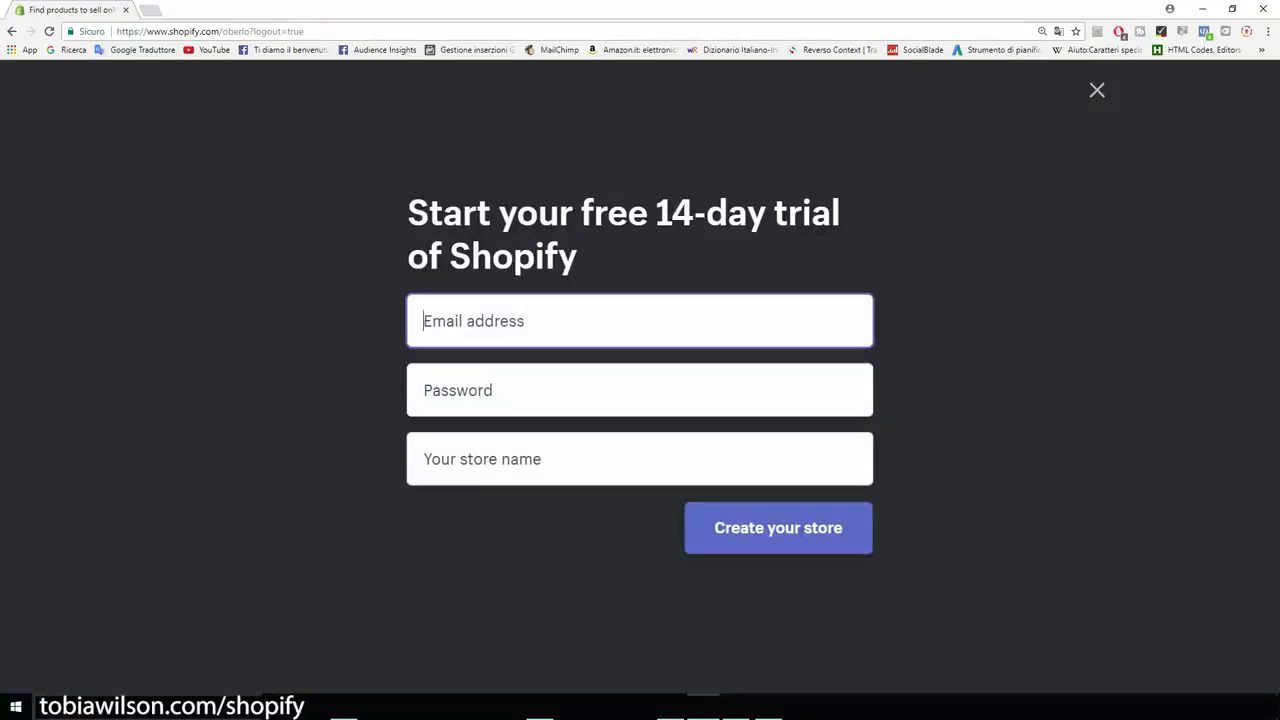
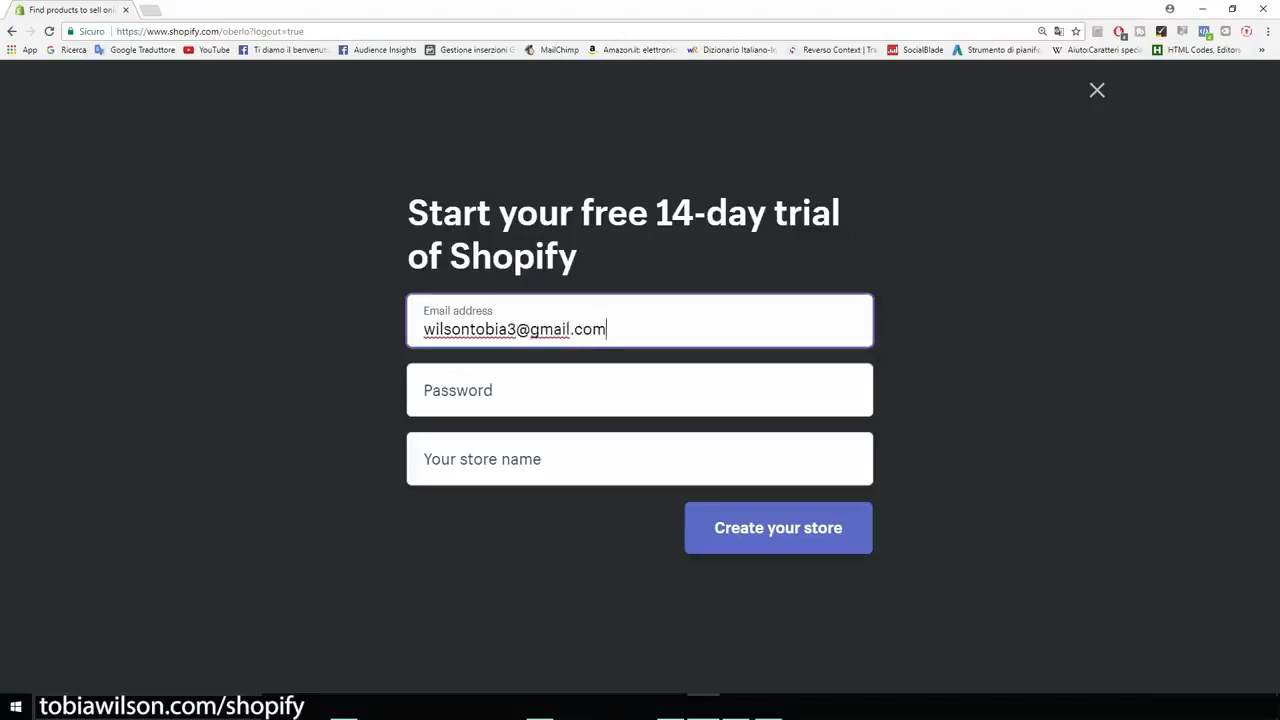
# Enter the signup e-mail address, account password and the store name CatsMerchStore.
pyautogui.press('Tab')
pyautogui.write('********')
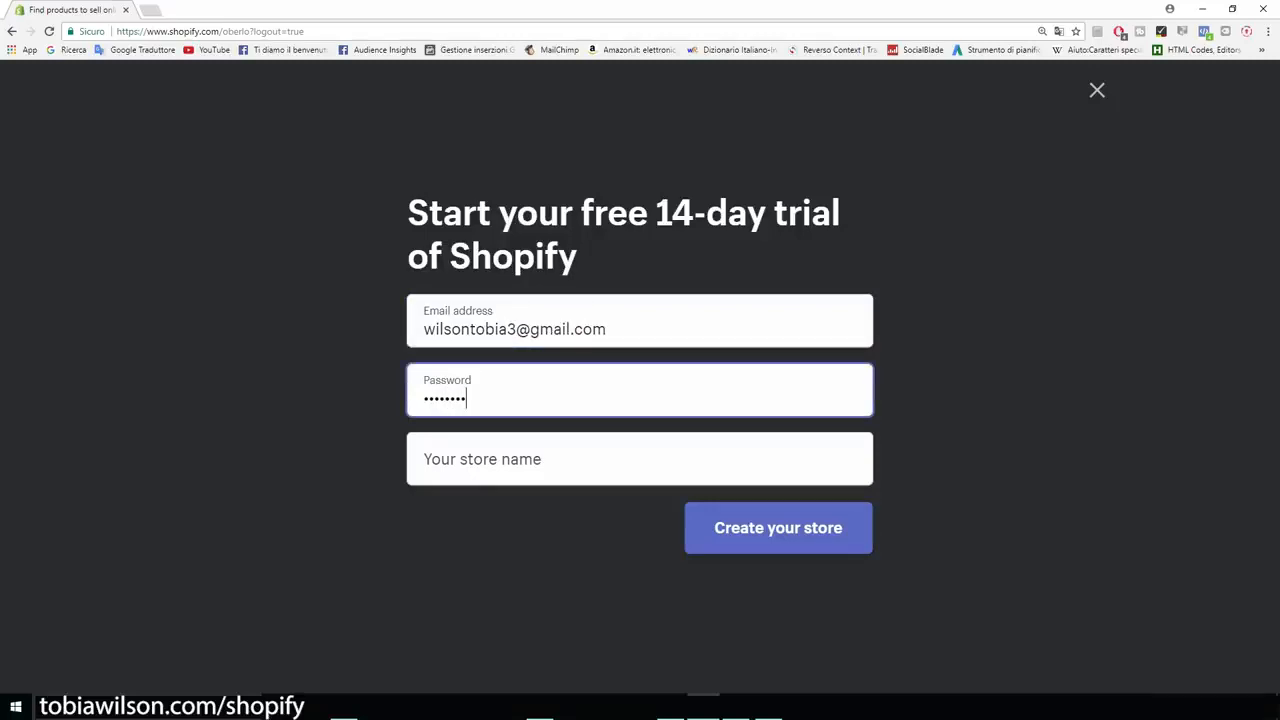
pyautogui.press('Tab')
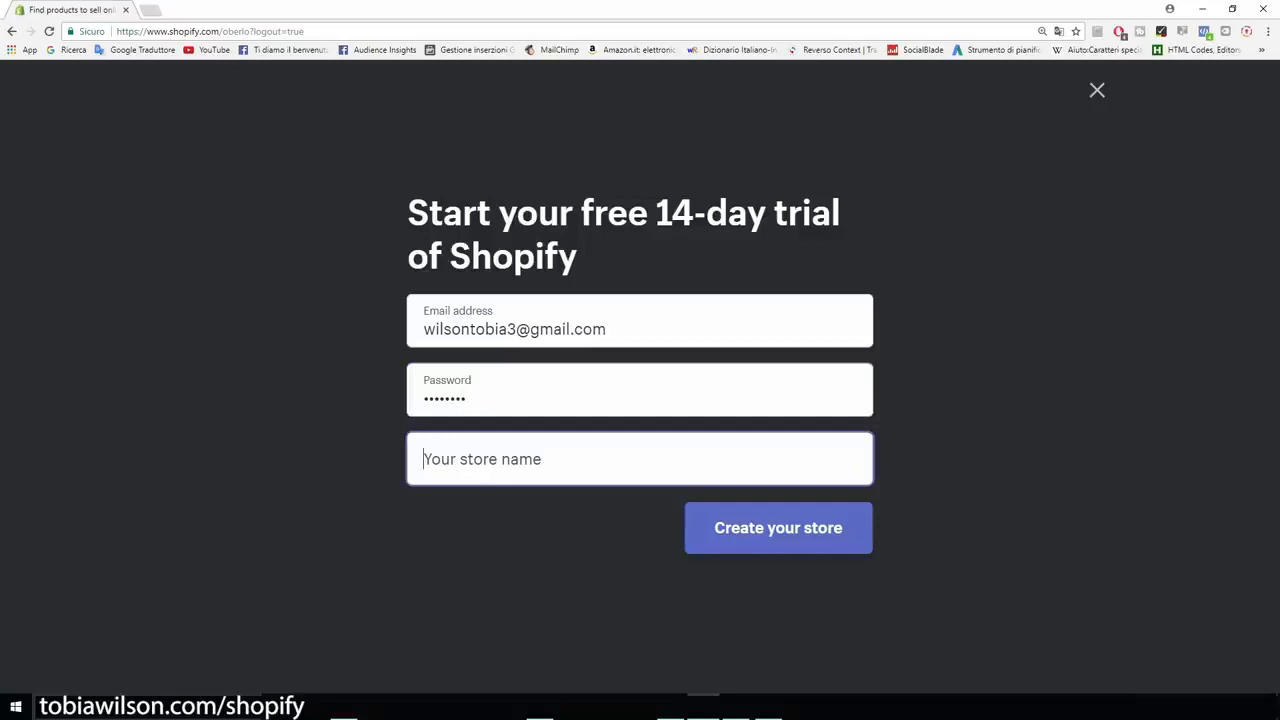
pyautogui.write('Cats')
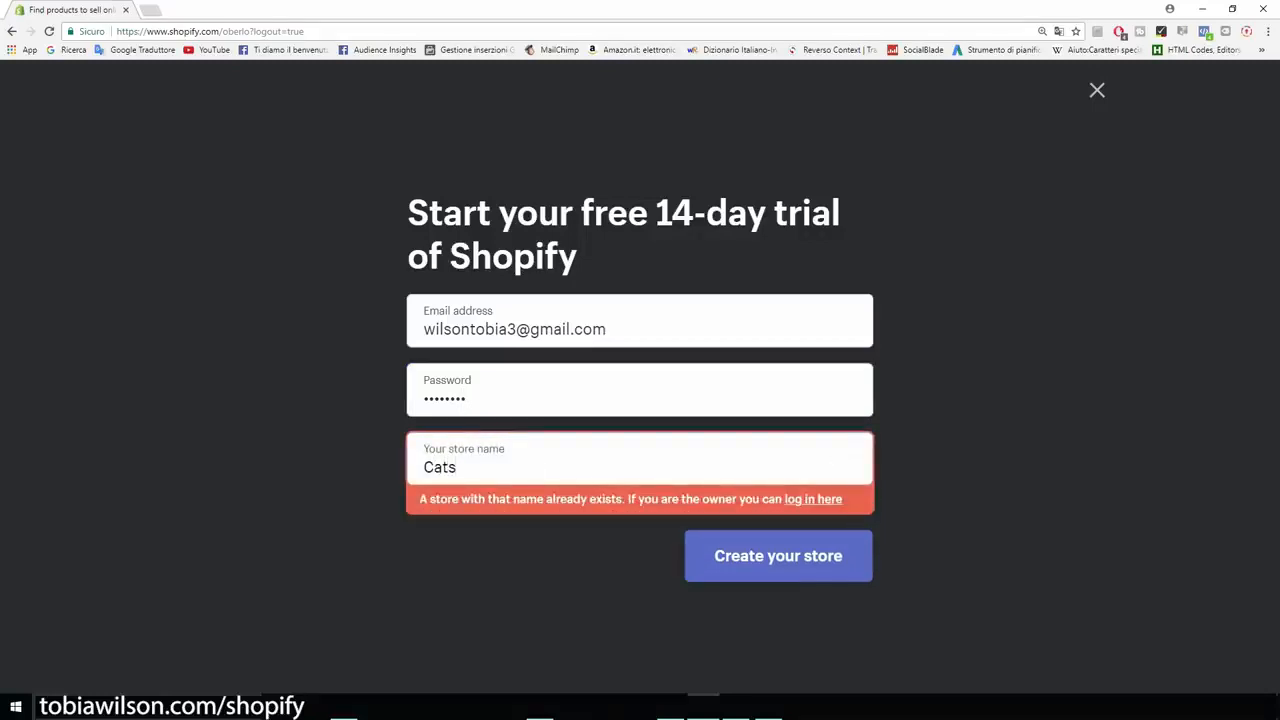
pyautogui.write('Merch')
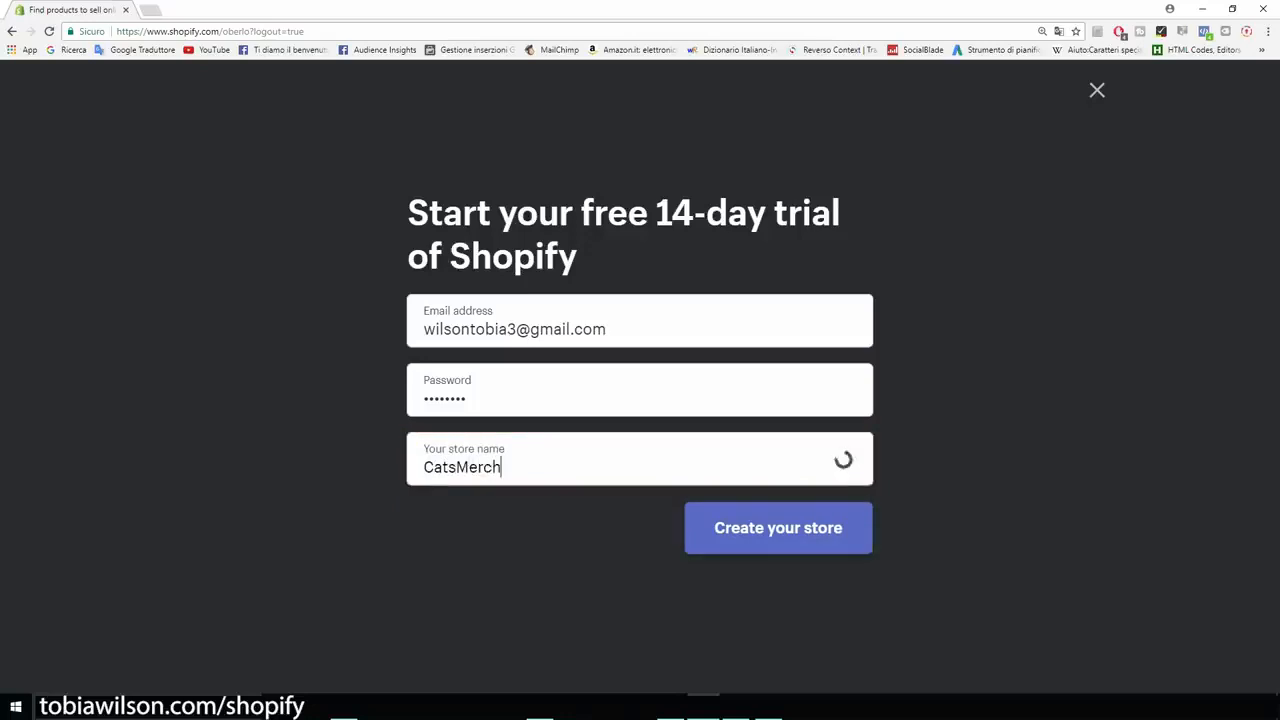
pyautogui.write('Store')
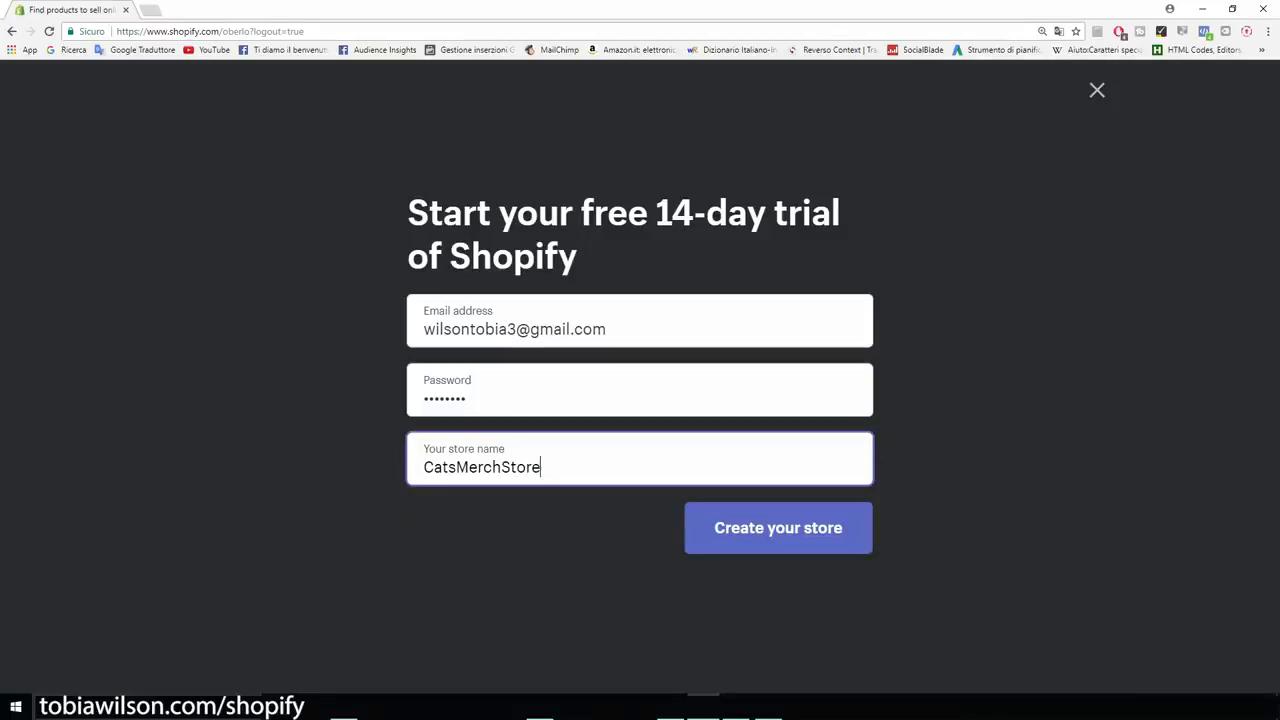
# Strip the .myshopify.com ending so the name is just CatsMerchStore, then create the store.
pyautogui.hotkey('shift', 'Left')
pyautogui.hotkey('shift', 'Left')
pyautogui.hotkey('shift', 'Left')
pyautogui.hotkey('shift', 'Left')
pyautogui.hotkey('shift', 'Left')
pyautogui.hotkey('shift', 'Left')
pyautogui.hotkey('shift', 'Left')
pyautogui.hotkey('shift', 'Left')
pyautogui.hotkey('shift', 'Left')
pyautogui.hotkey('shift', 'Left')
pyautogui.hotkey('shift', 'Left')
pyautogui.hotkey('shift', 'Left')
pyautogui.hotkey('shift', 'Left')
pyautogui.hotkey('shift', 'Left')
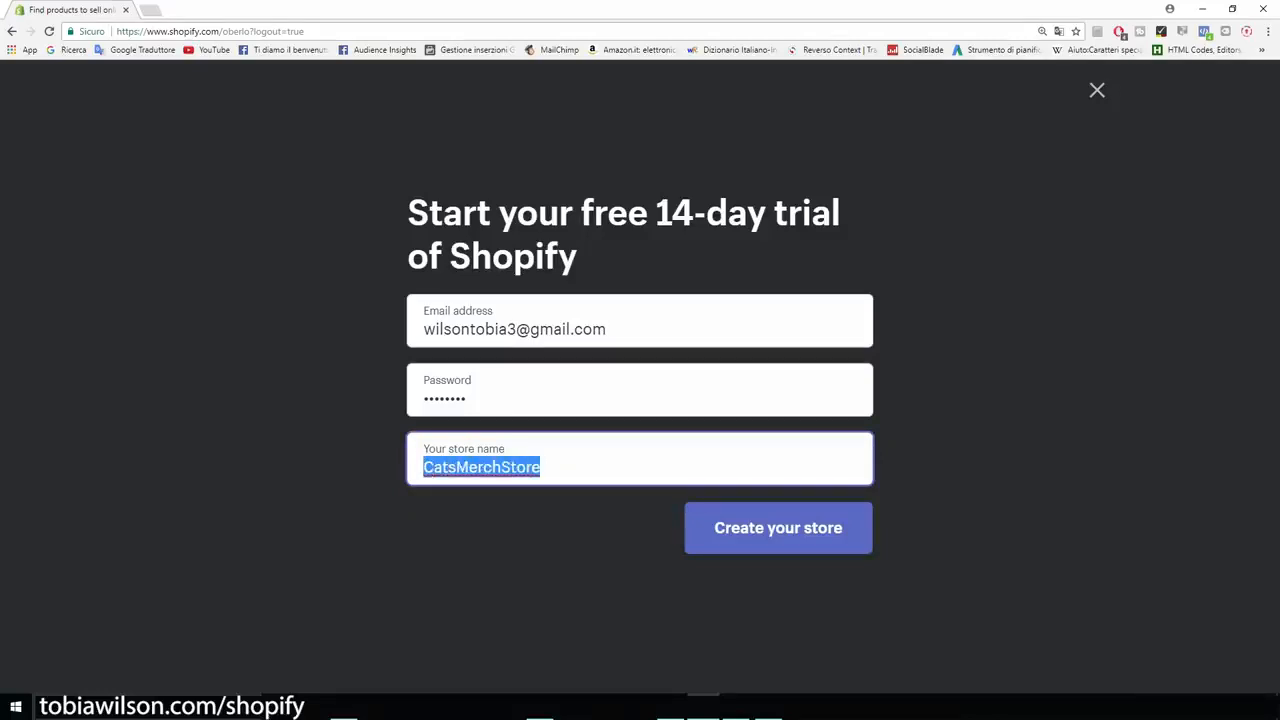
pyautogui.press('Right')
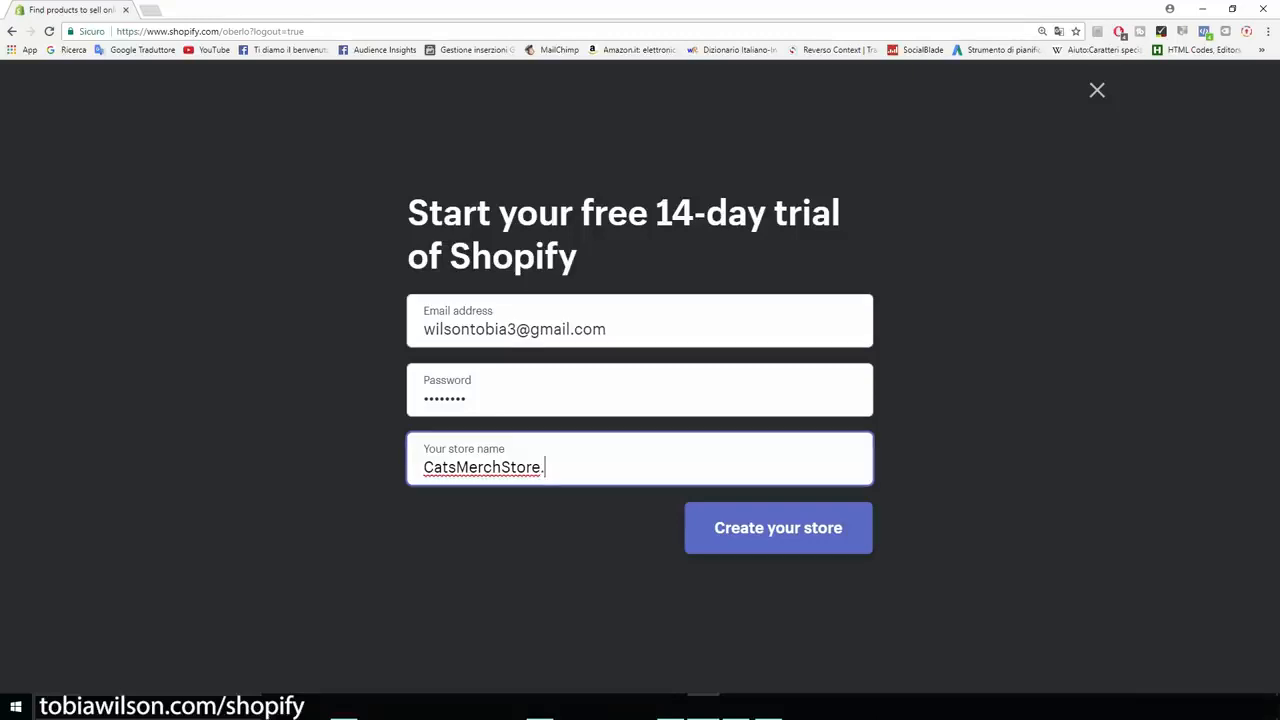
pyautogui.write('.myshopify.com')
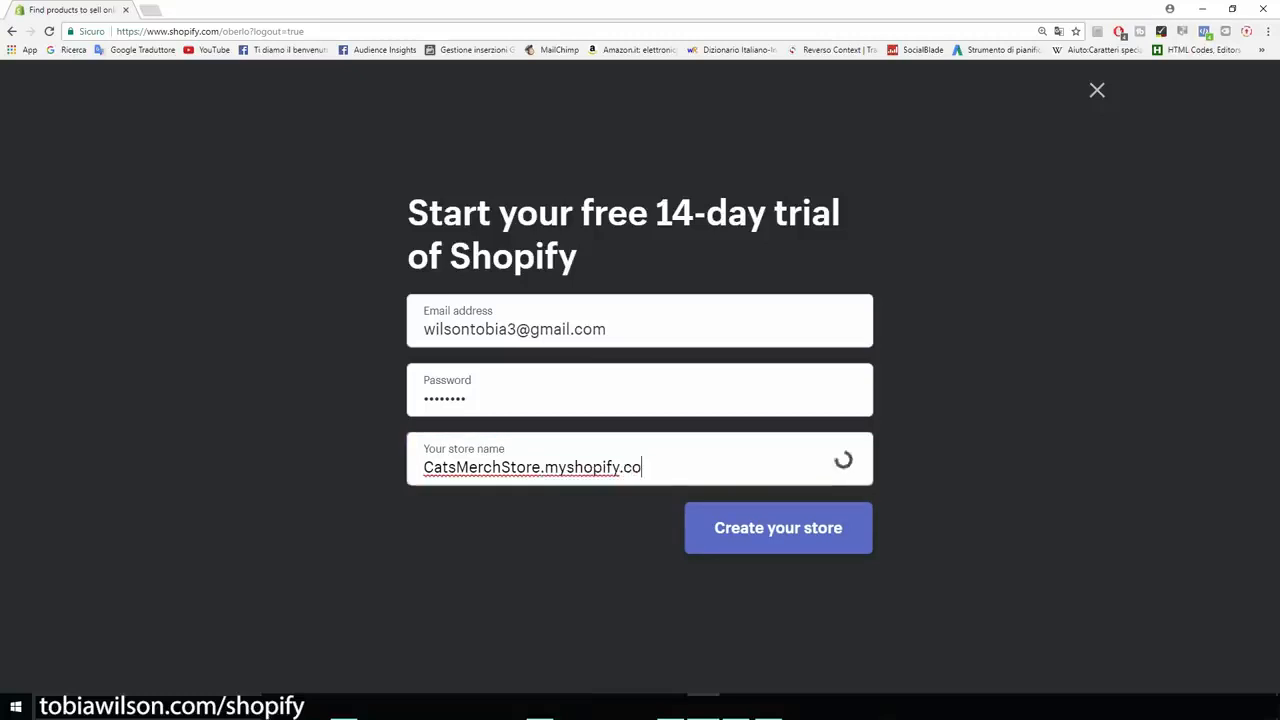
pyautogui.moveTo(657, 468); pyautogui.dragTo(420, 468)
pyautogui.press('Right')
pyautogui.hotkey('shift', 'Left')
pyautogui.hotkey('shift', 'Left')
pyautogui.hotkey('shift', 'Left')
pyautogui.hotkey('shift', 'Left')
pyautogui.hotkey('shift', 'Left')
pyautogui.hotkey('shift', 'Left')
pyautogui.hotkey('shift', 'Left')
pyautogui.hotkey('shift', 'Left')
pyautogui.hotkey('shift', 'Left')
pyautogui.hotkey('shift', 'Left')
pyautogui.hotkey('shift', 'Left')
pyautogui.hotkey('shift', 'Left')
pyautogui.hotkey('shift', 'Left')
pyautogui.hotkey('shift', 'Left')
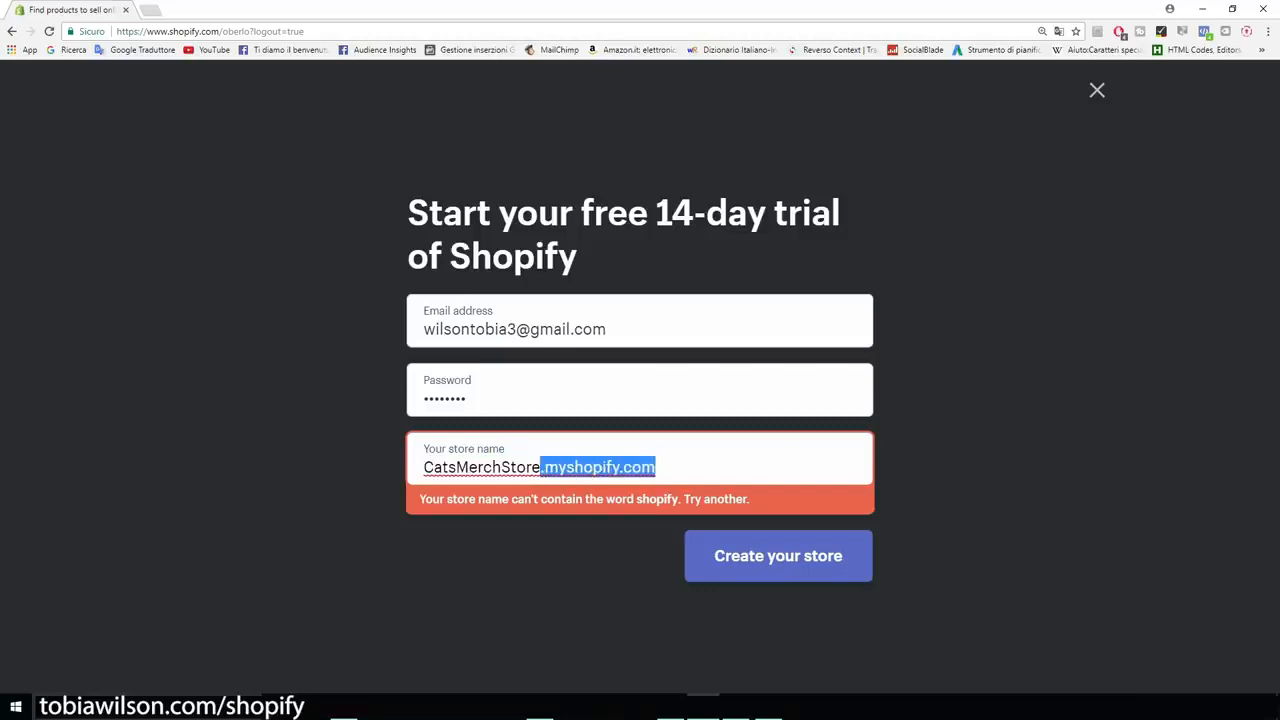
pyautogui.press('BackSpace')
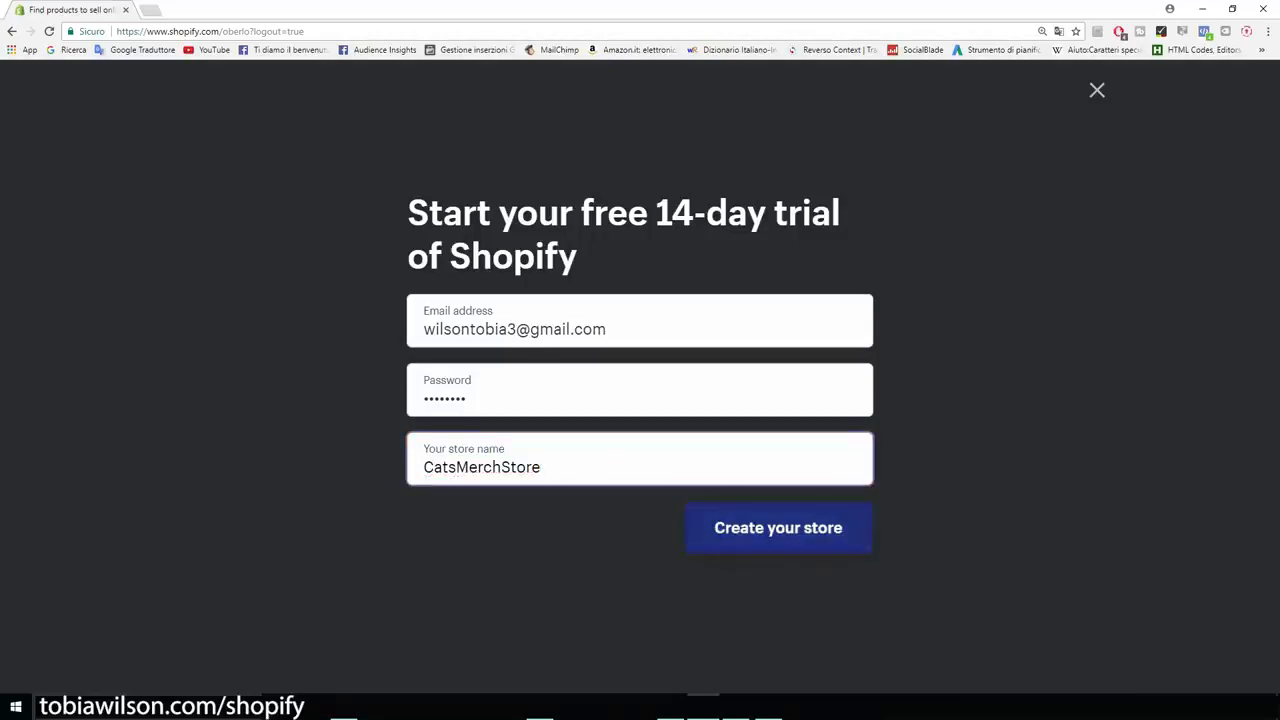
pyautogui.press('Return')
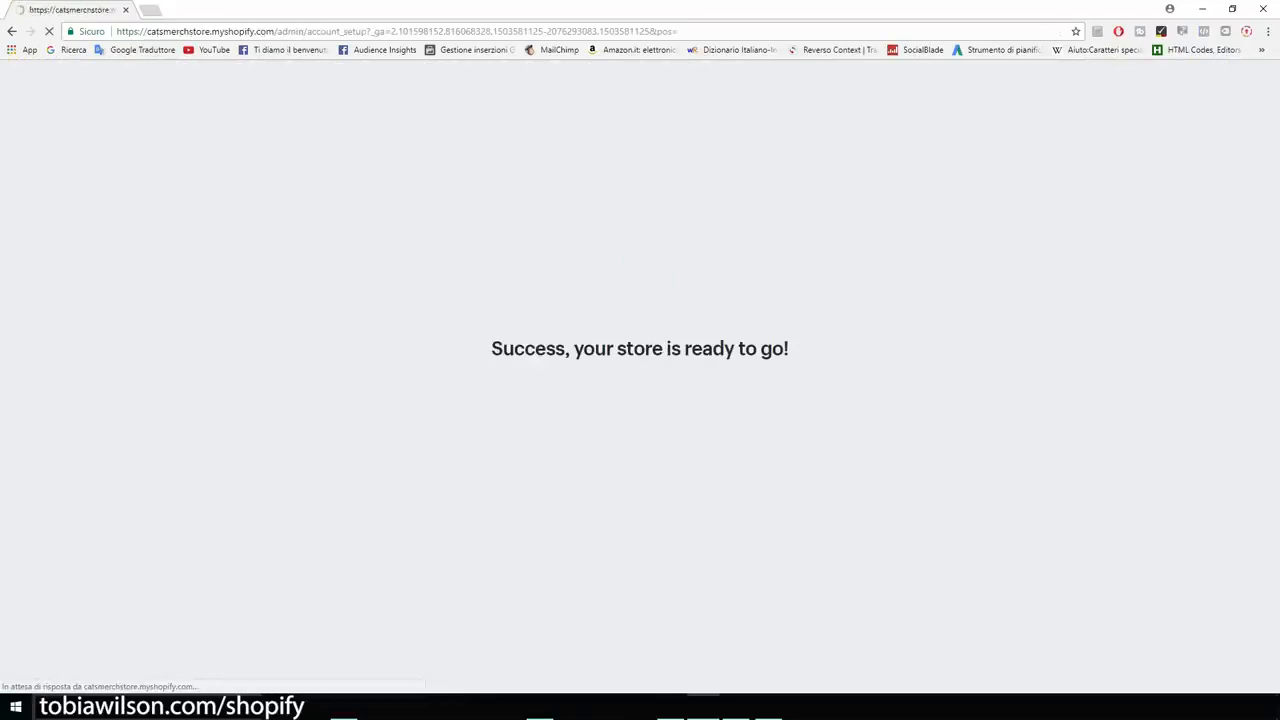
# Fill in the owner's first and last name, street address, city and ZIP code.
pyautogui.press('Tab')
pyautogui.press('Tab')
pyautogui.press('Tab')
pyautogui.press('Tab')
pyautogui.press('Tab')
# Choose Firenze as the province, add the phone number and submit the address.
pyautogui.press('Tab')
pyautogui.press('Tab')
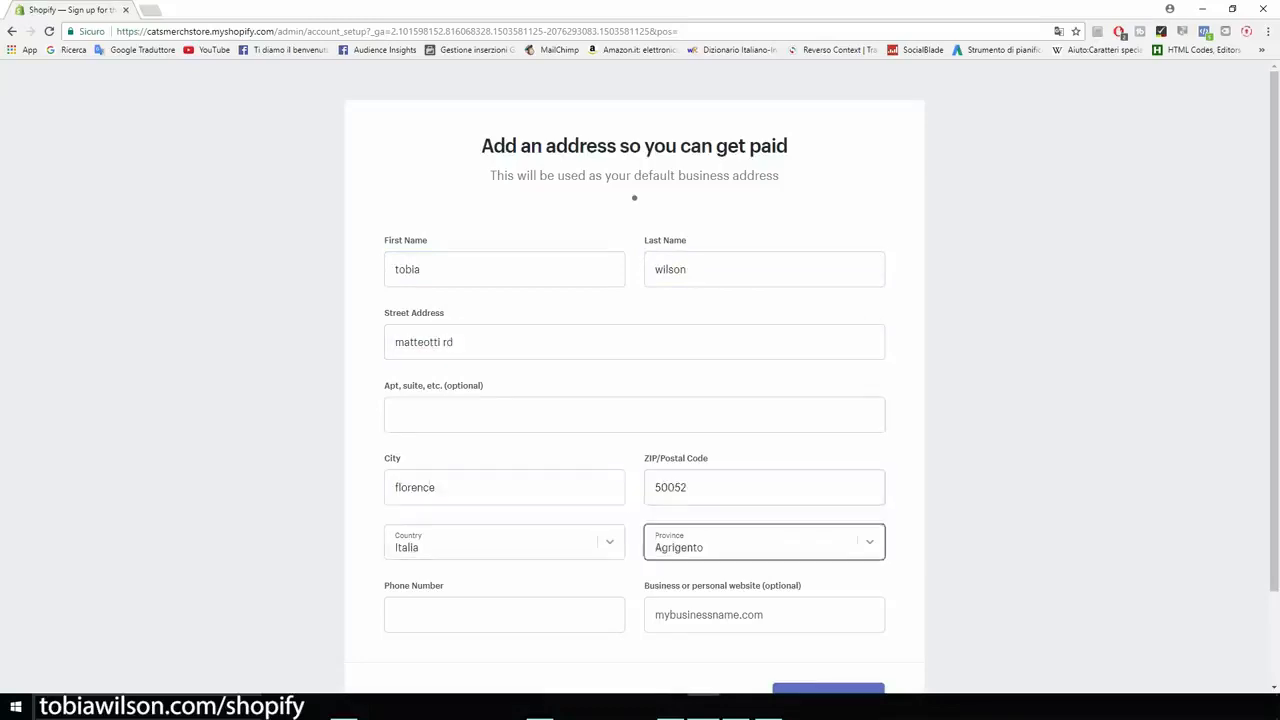
pyautogui.press('Tab')
pyautogui.click(764, 542)
pyautogui.write('fi')
pyautogui.press('Return')
pyautogui.press('Tab')
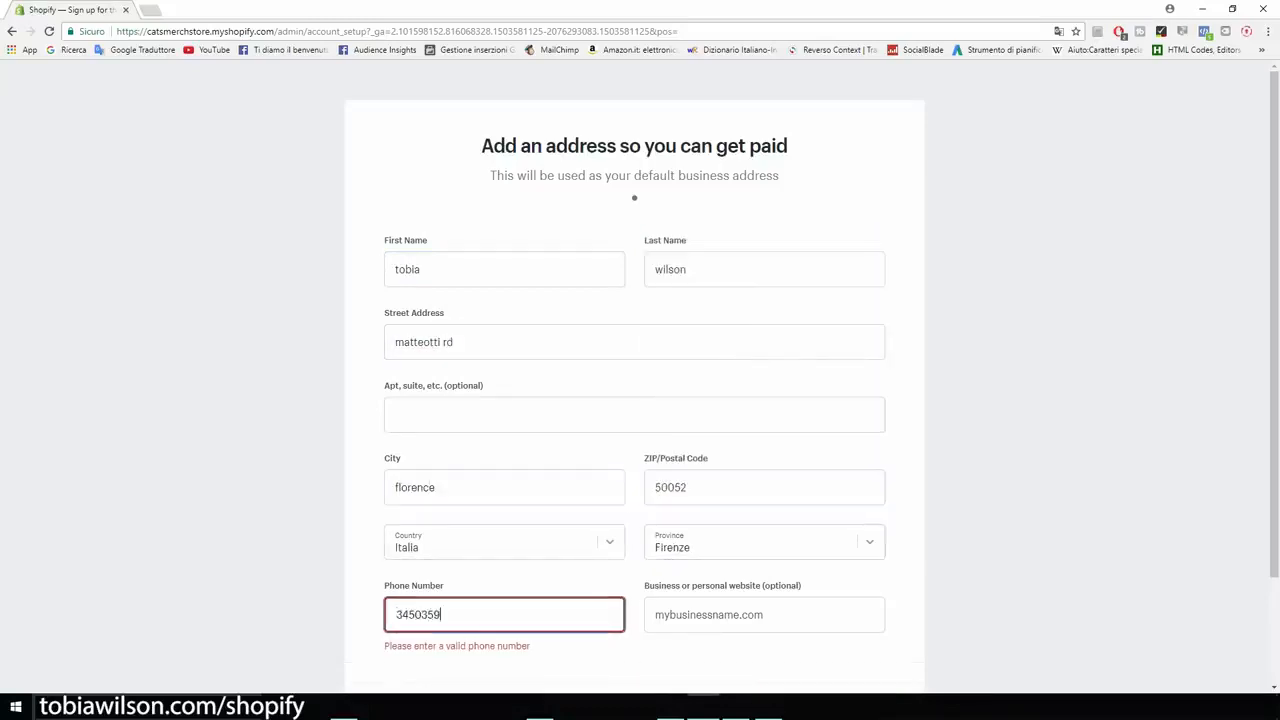
pyautogui.scroll(-2, 634, 400)
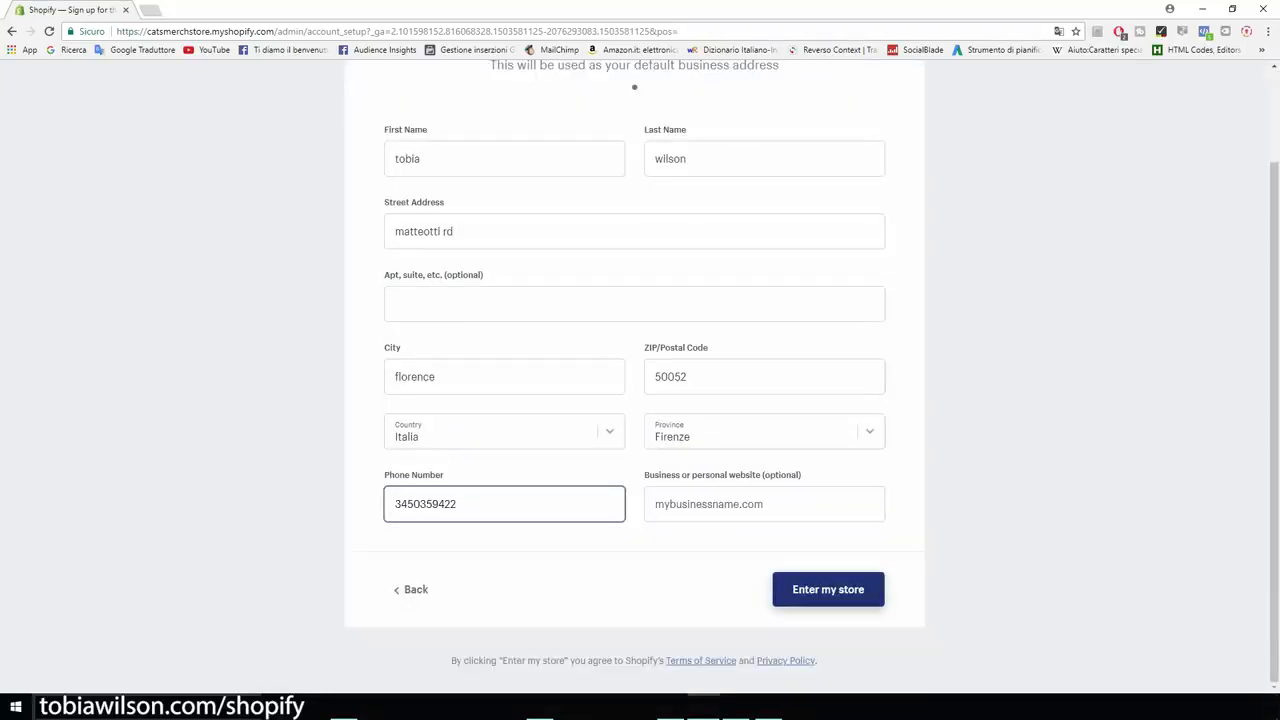
pyautogui.press('Return')
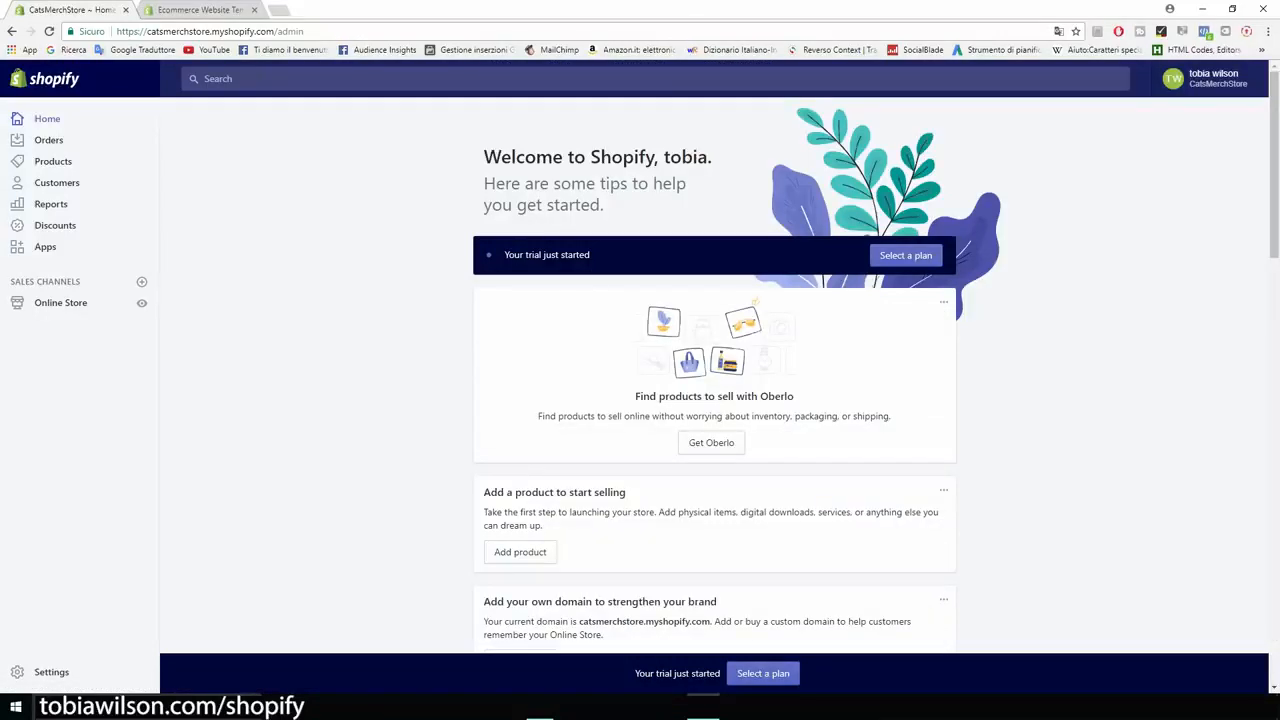
# From the Online Store themes page, open the Shopify Theme Store in a new tab.
pyautogui.scroll(-1, 714, 380)
pyautogui.scroll(1, 714, 380)
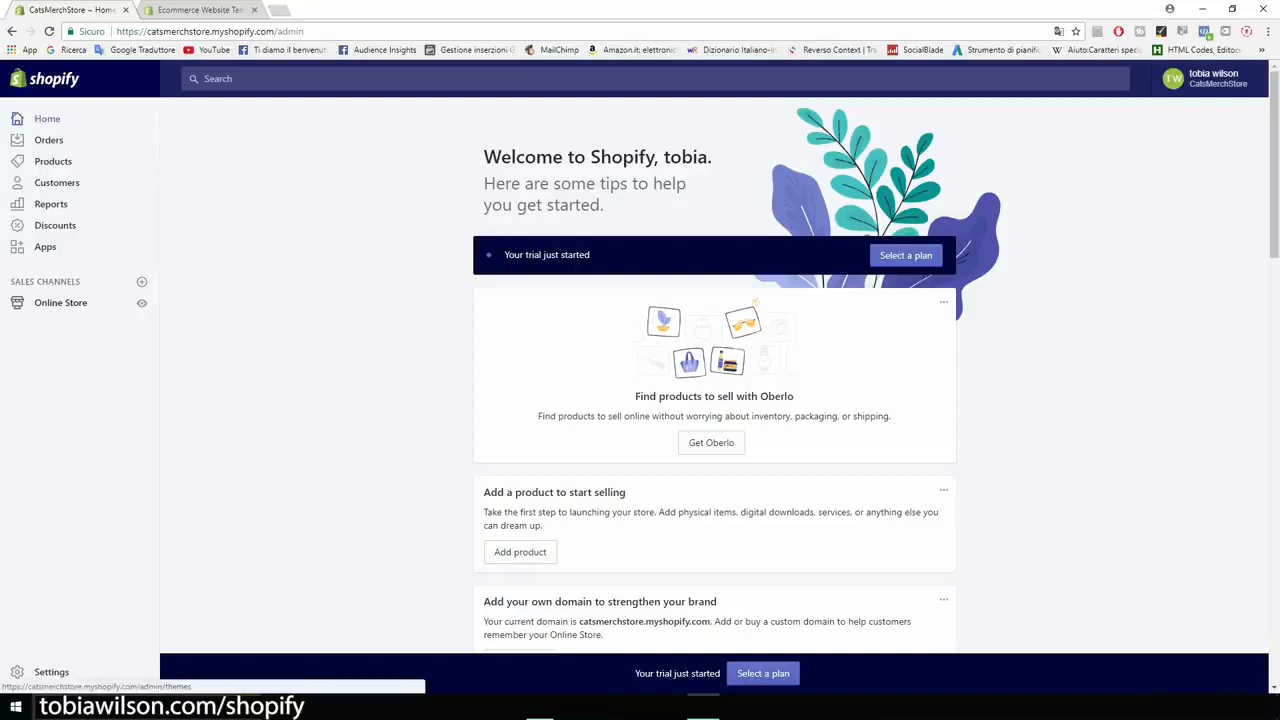
pyautogui.click(60, 302)
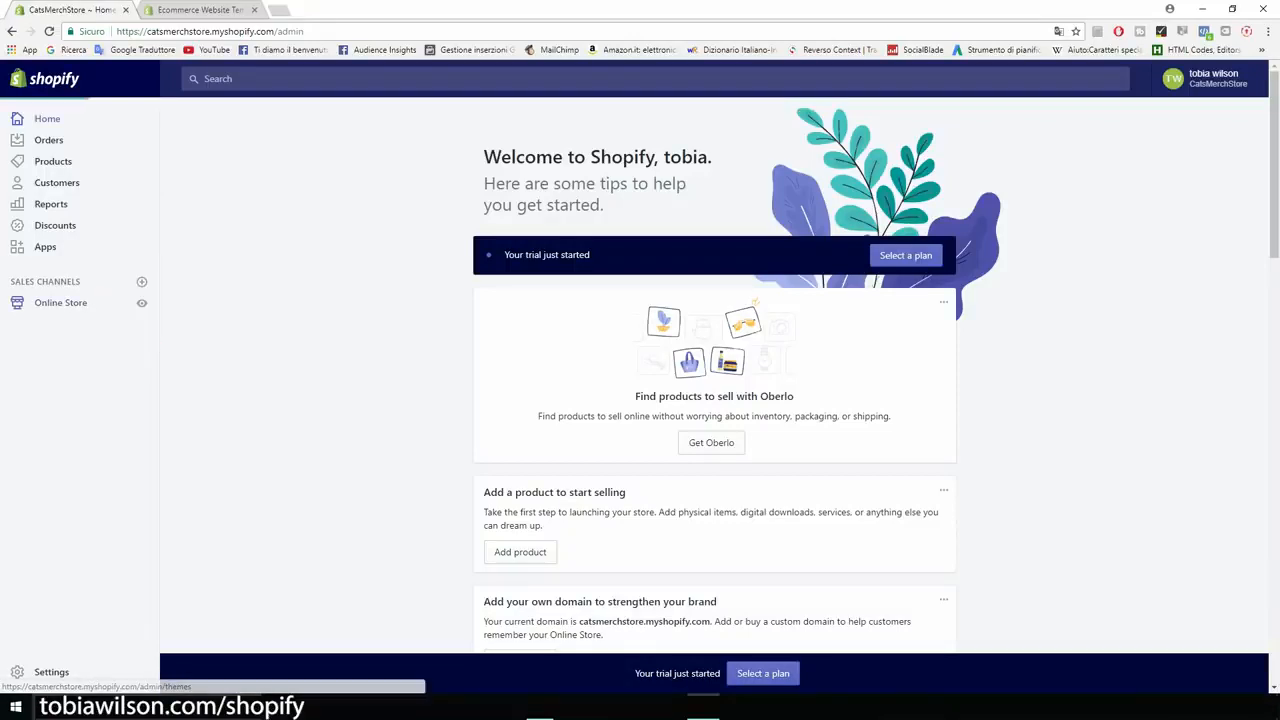
pyautogui.scroll(-2, 714, 380)
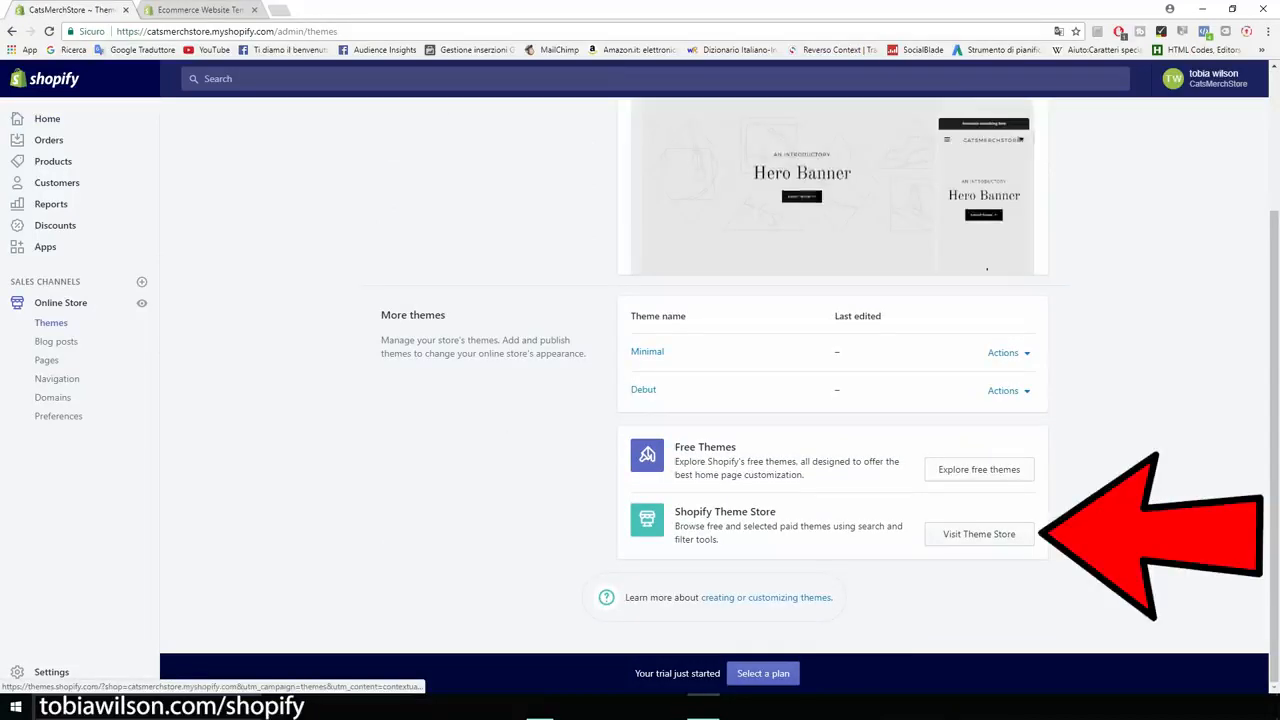
pyautogui.click(979, 534)
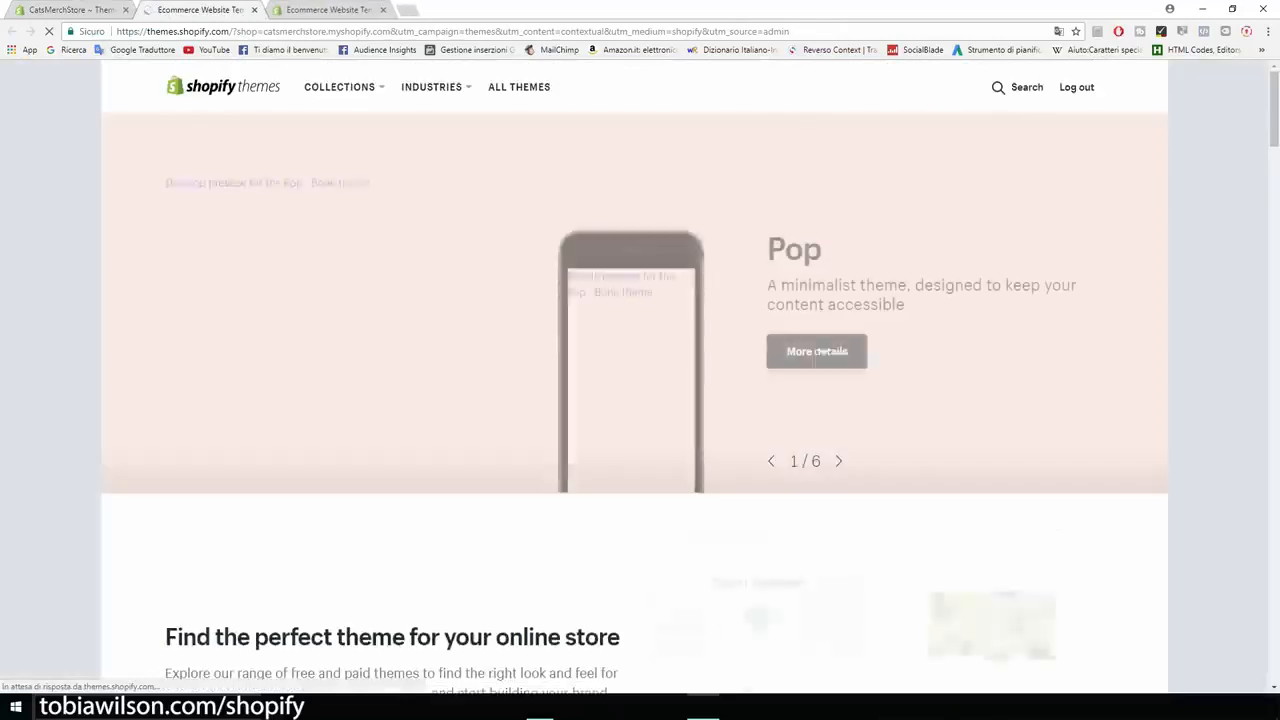
# Browse all themes in the Theme Store and filter them to free ones only.
pyautogui.scroll(-2, 640, 200)
pyautogui.scroll(-2, 223, 330)
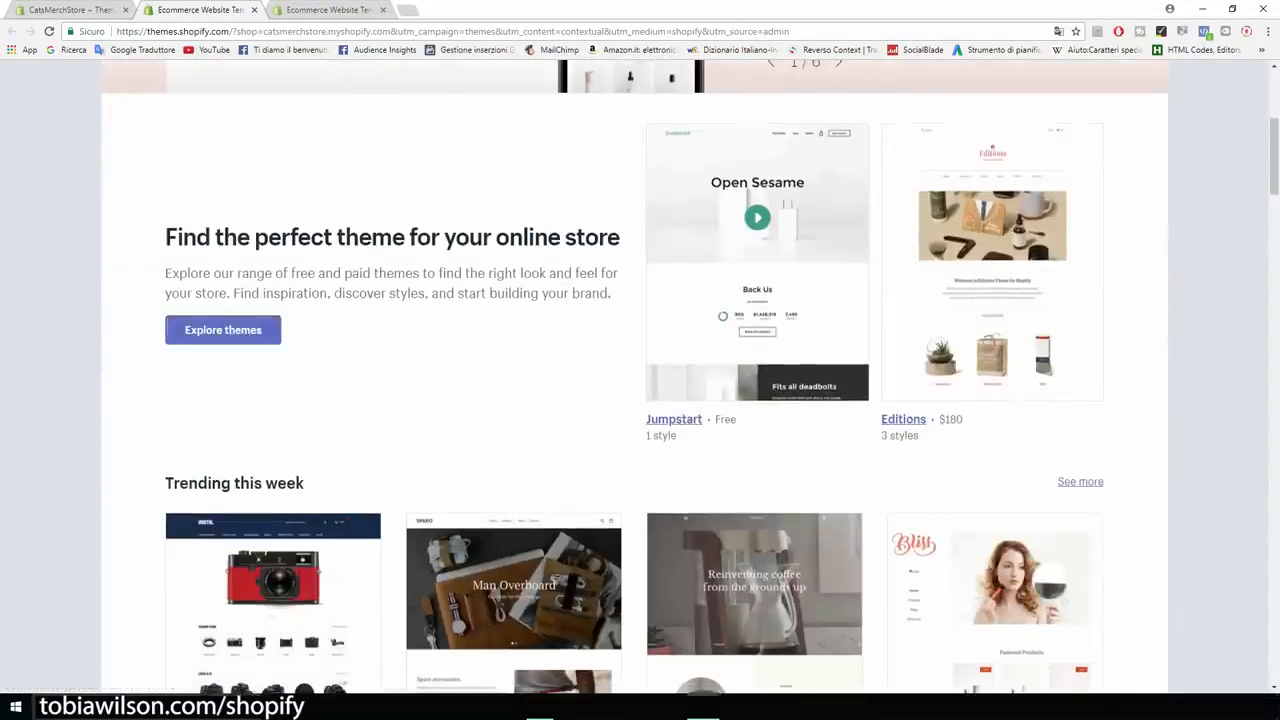
pyautogui.click(223, 330)
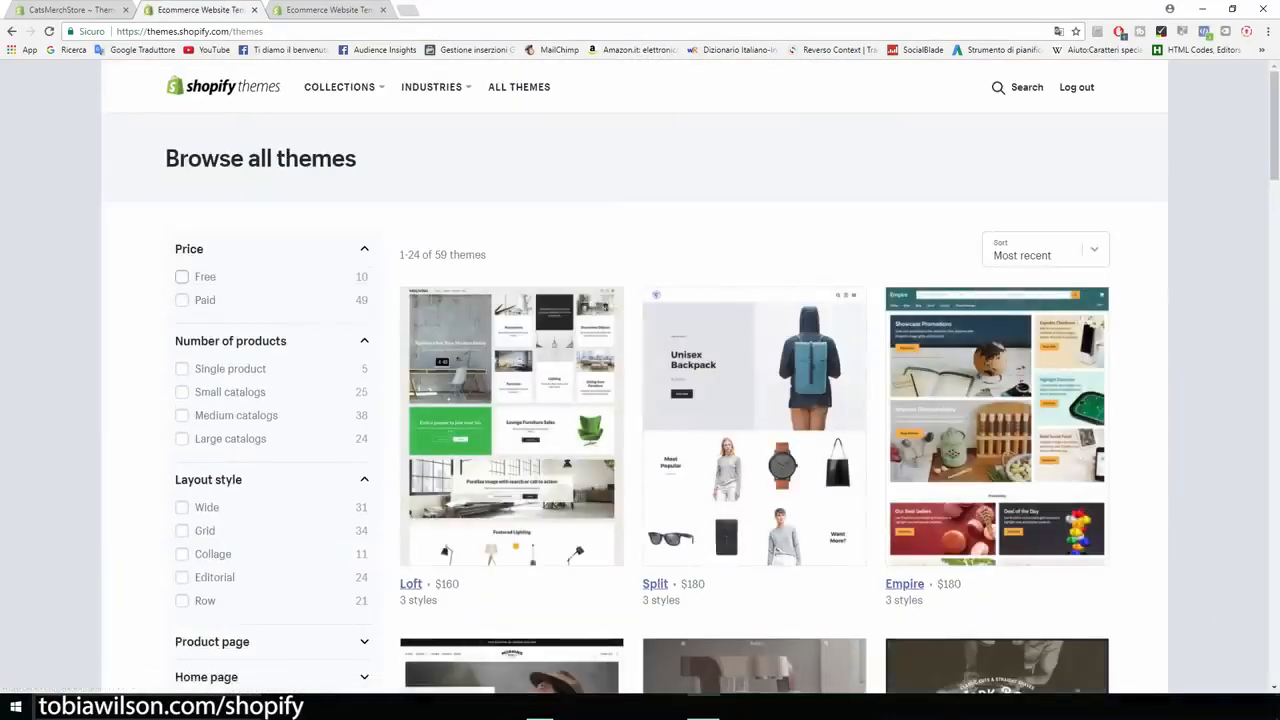
pyautogui.click(181, 276)
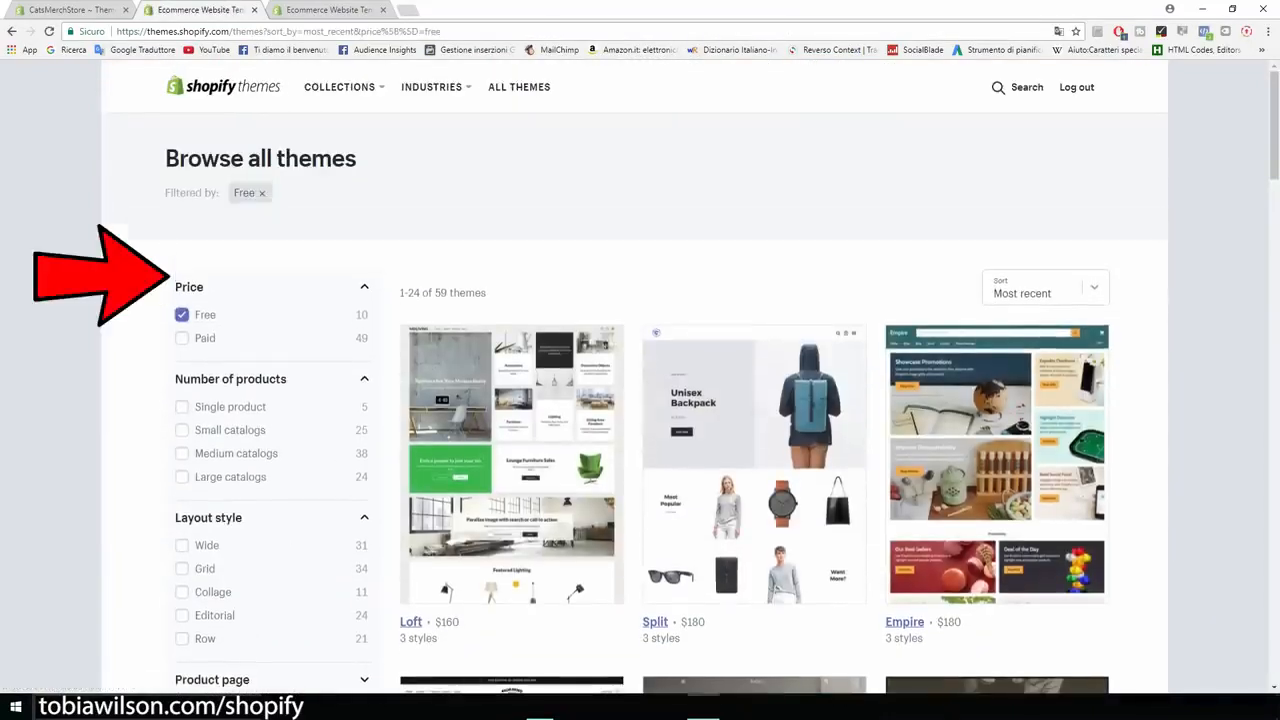
# Look through the free themes and open the Brooklyn theme's page.
pyautogui.scroll(-3, 640, 380)
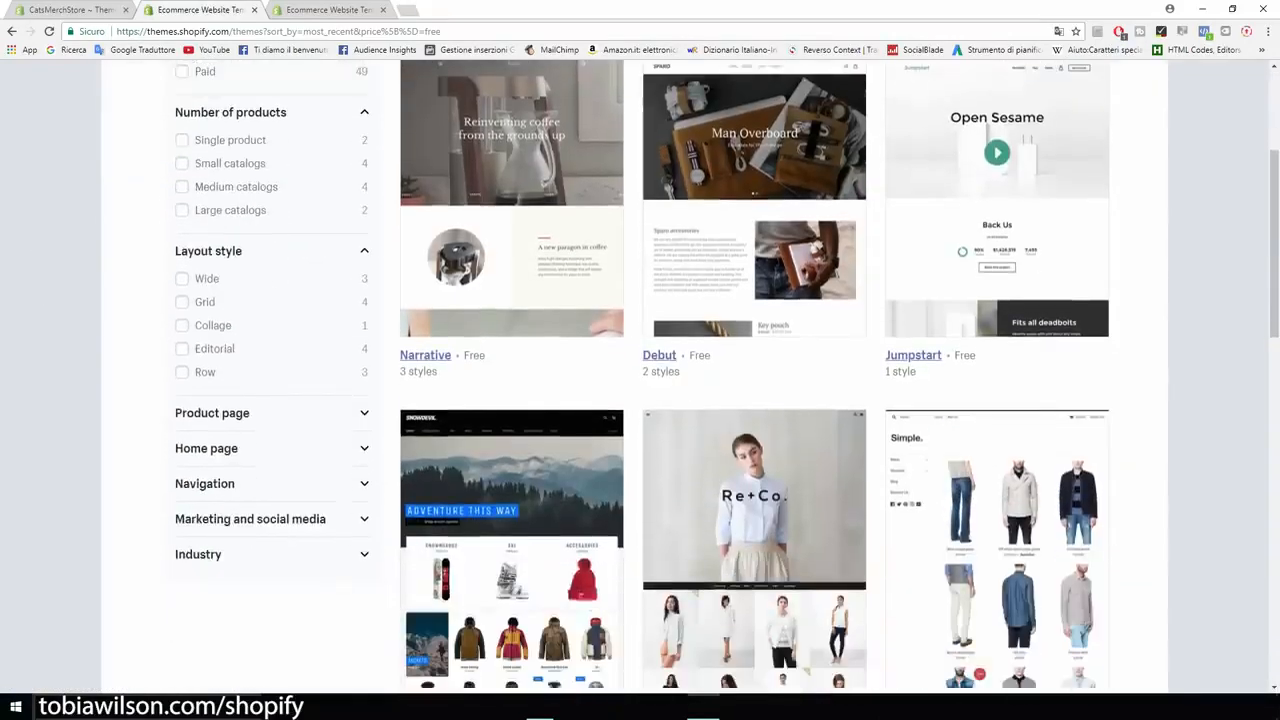
pyautogui.scroll(-1, 640, 380)
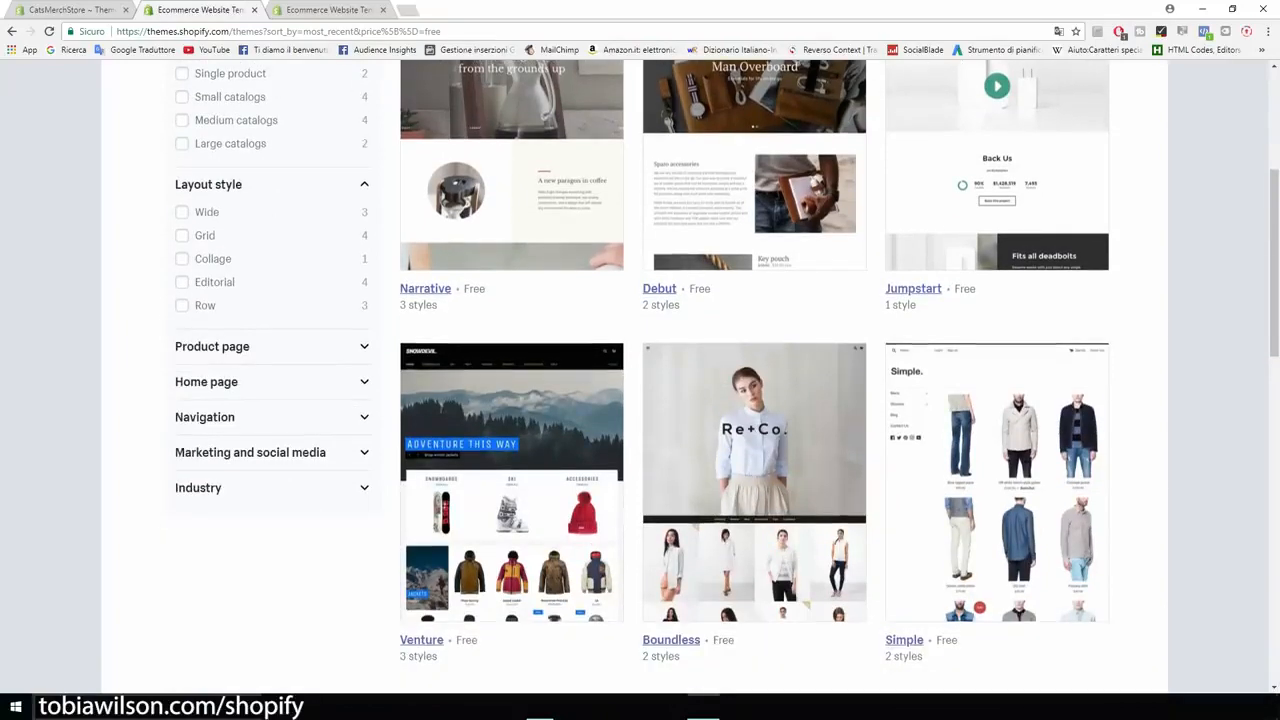
pyautogui.scroll(-1, 640, 380)
pyautogui.scroll(-1, 640, 380)
pyautogui.scroll(-4, 640, 380)
pyautogui.scroll(-2, 640, 380)
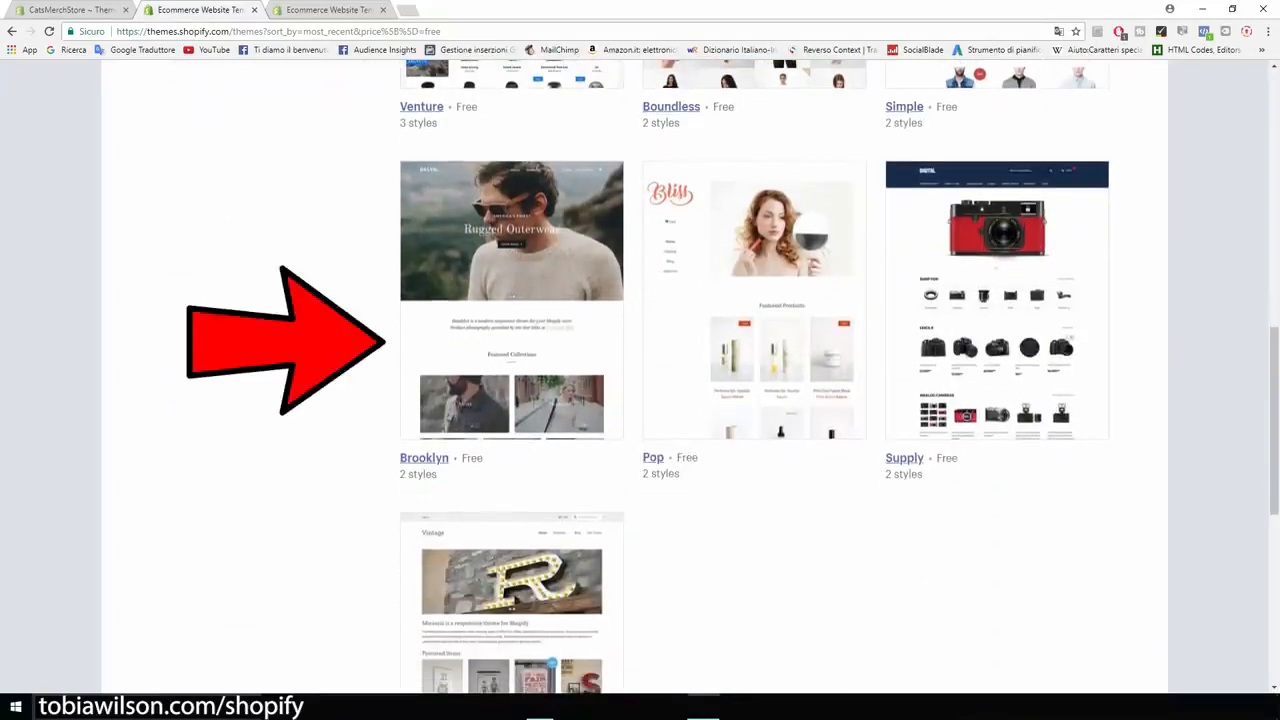
pyautogui.scroll(3, 640, 380)
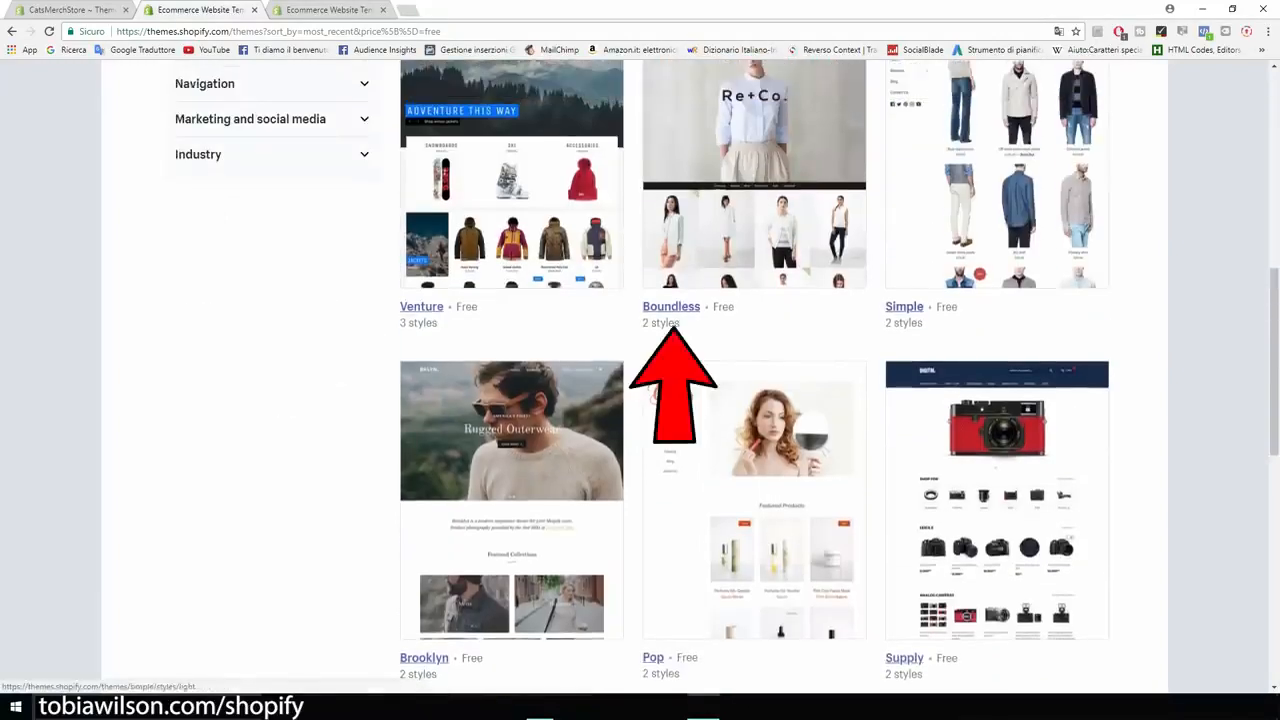
pyautogui.scroll(-2, 640, 380)
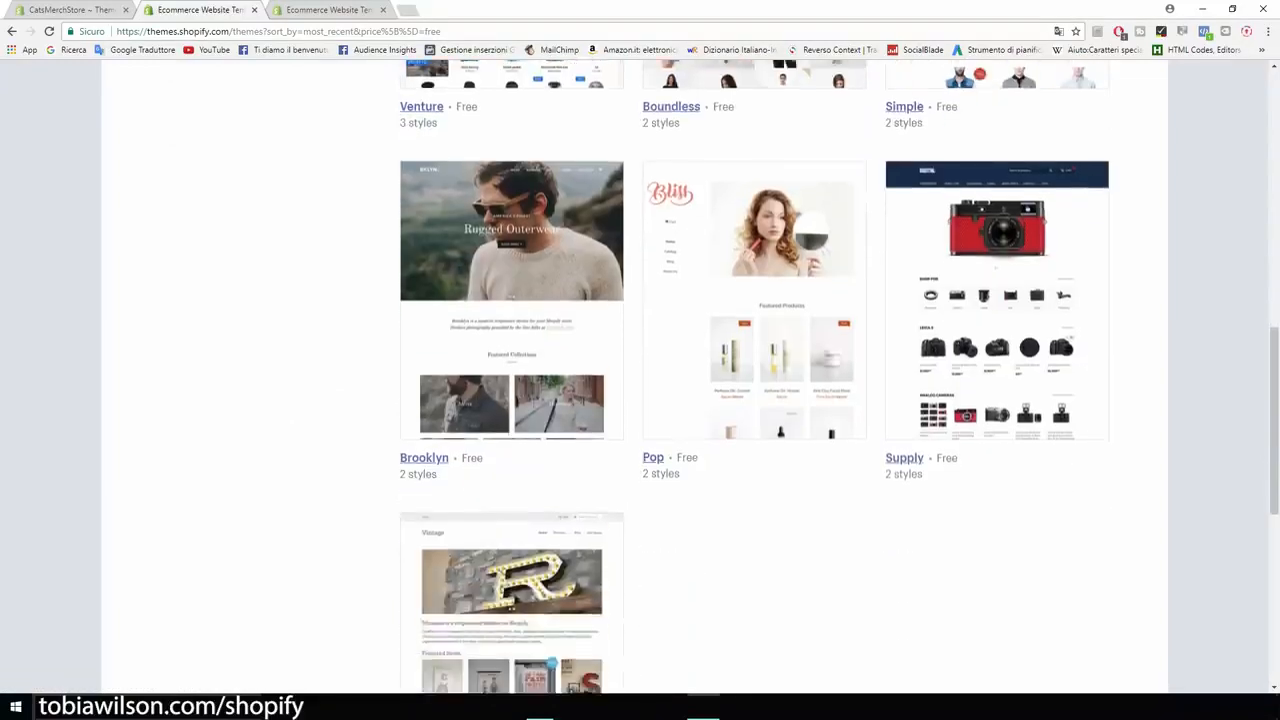
pyautogui.scroll(1, 640, 380)
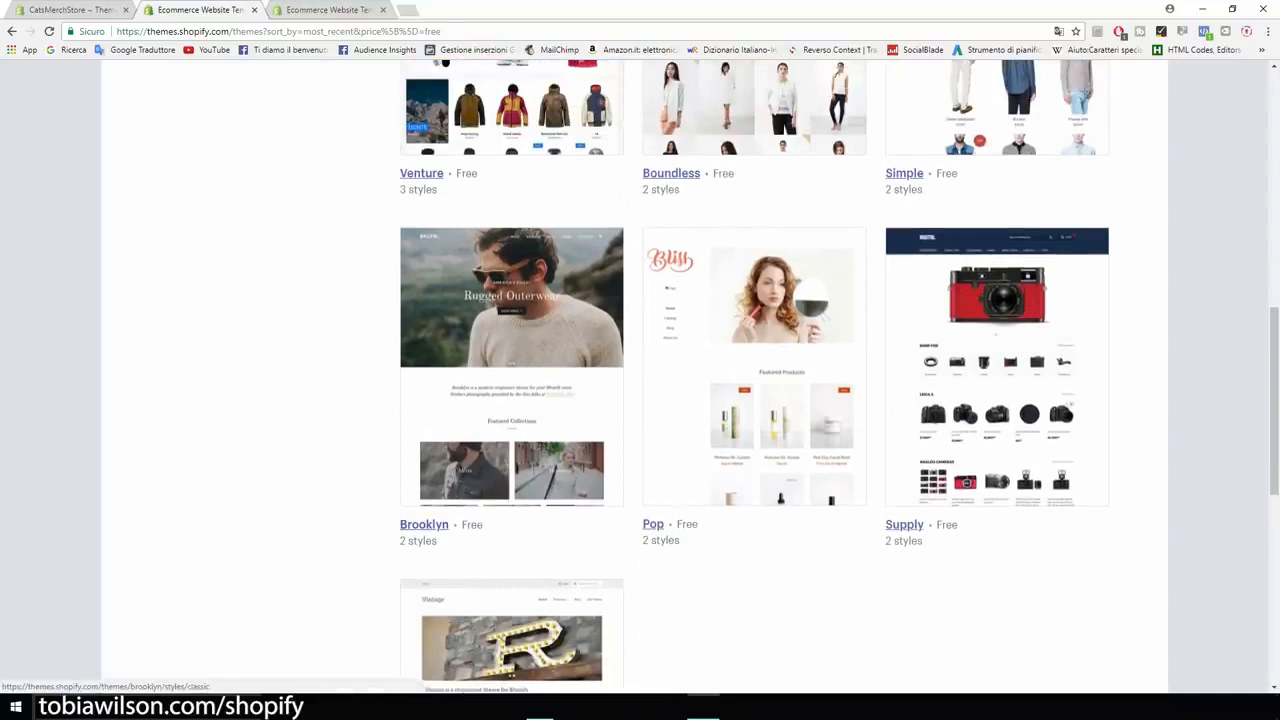
pyautogui.click(511, 367)
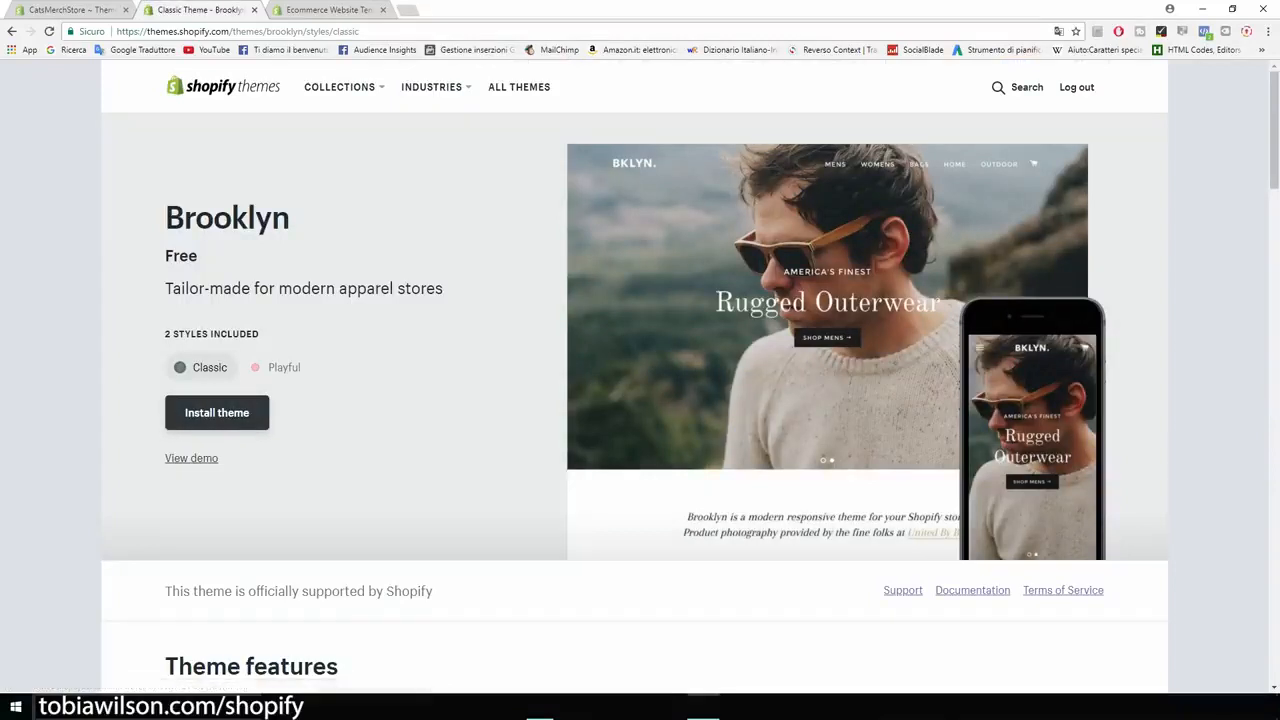
# Compare Brooklyn's Playful and Classic styles, then install and publish Brooklyn Classic.
pyautogui.click(277, 368)
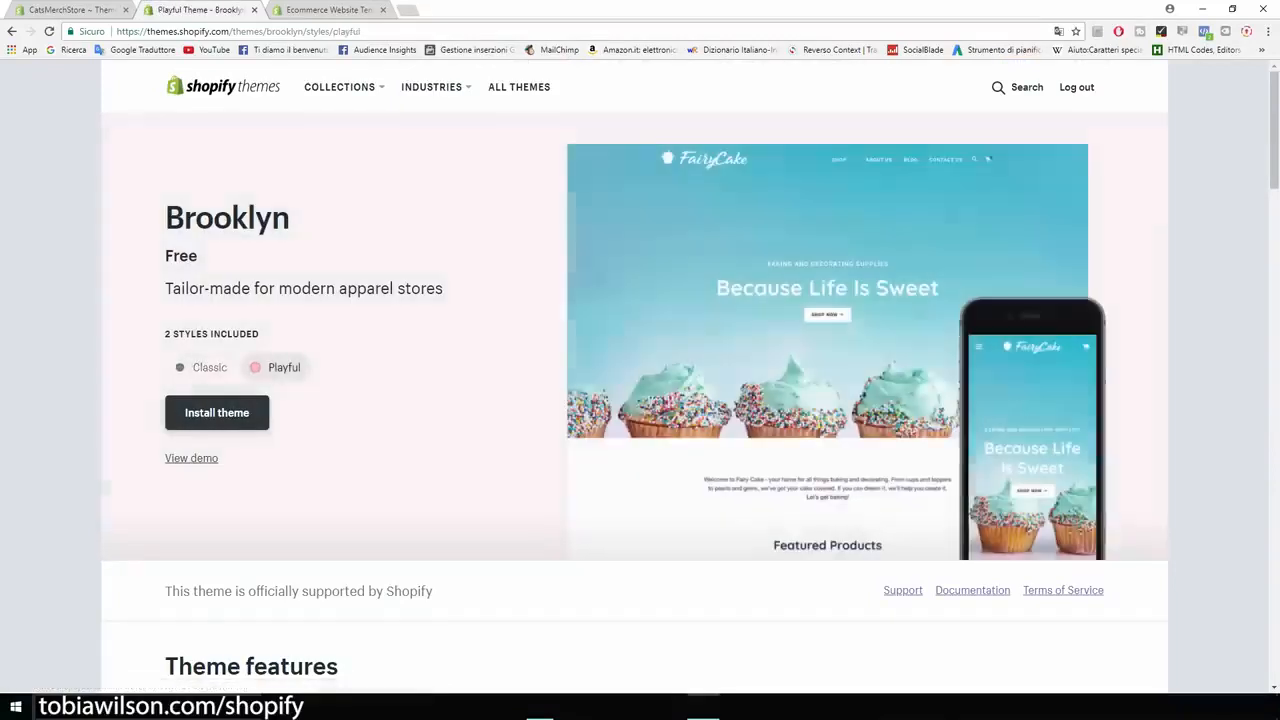
pyautogui.click(205, 367)
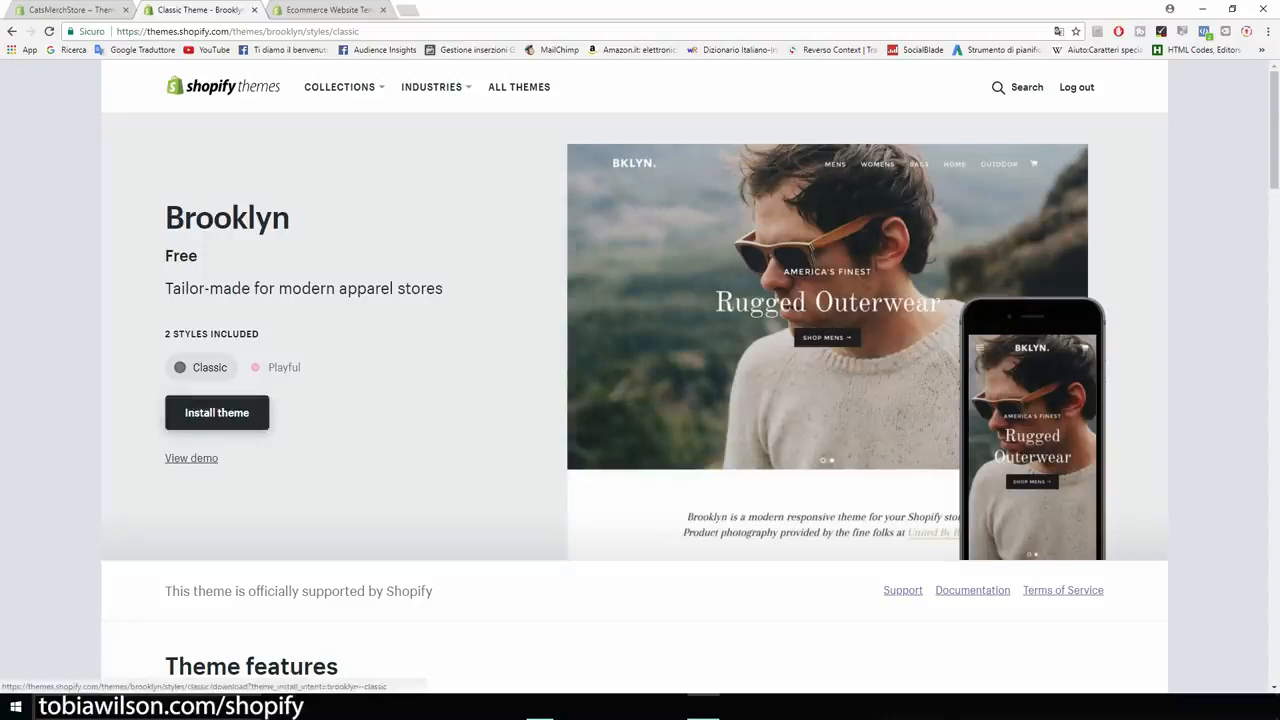
pyautogui.click(216, 412)
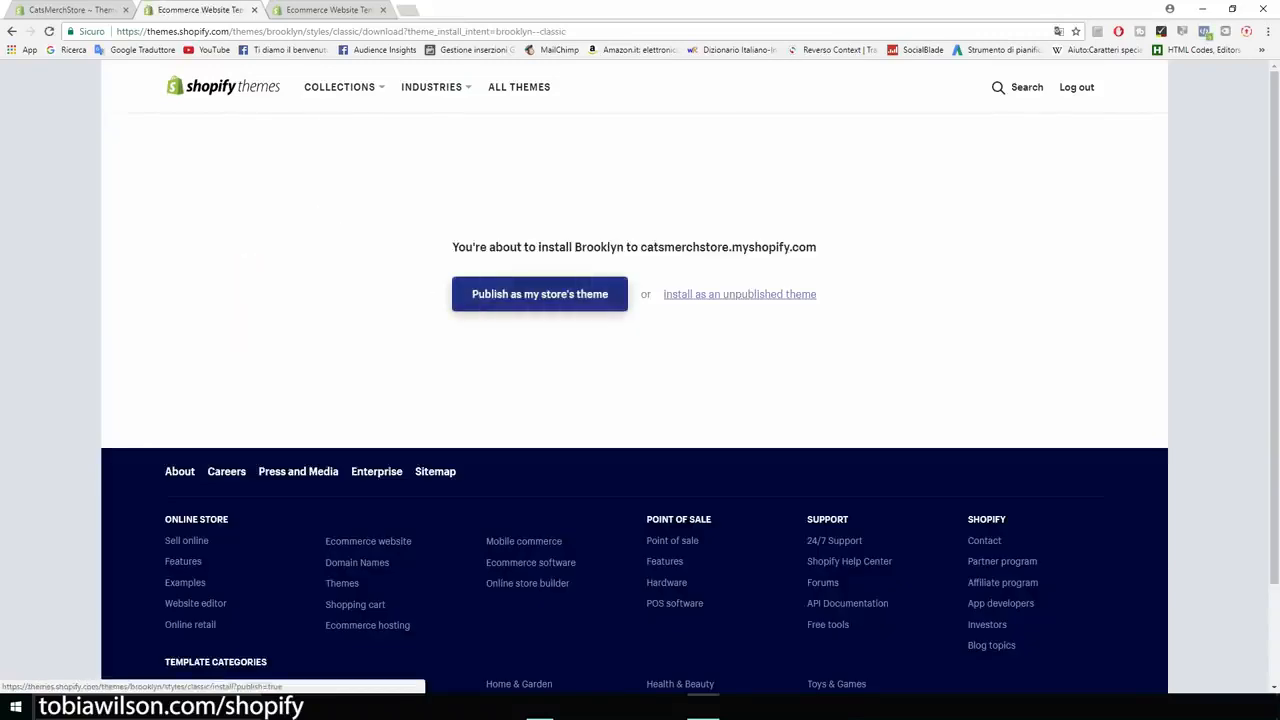
pyautogui.click(540, 294)
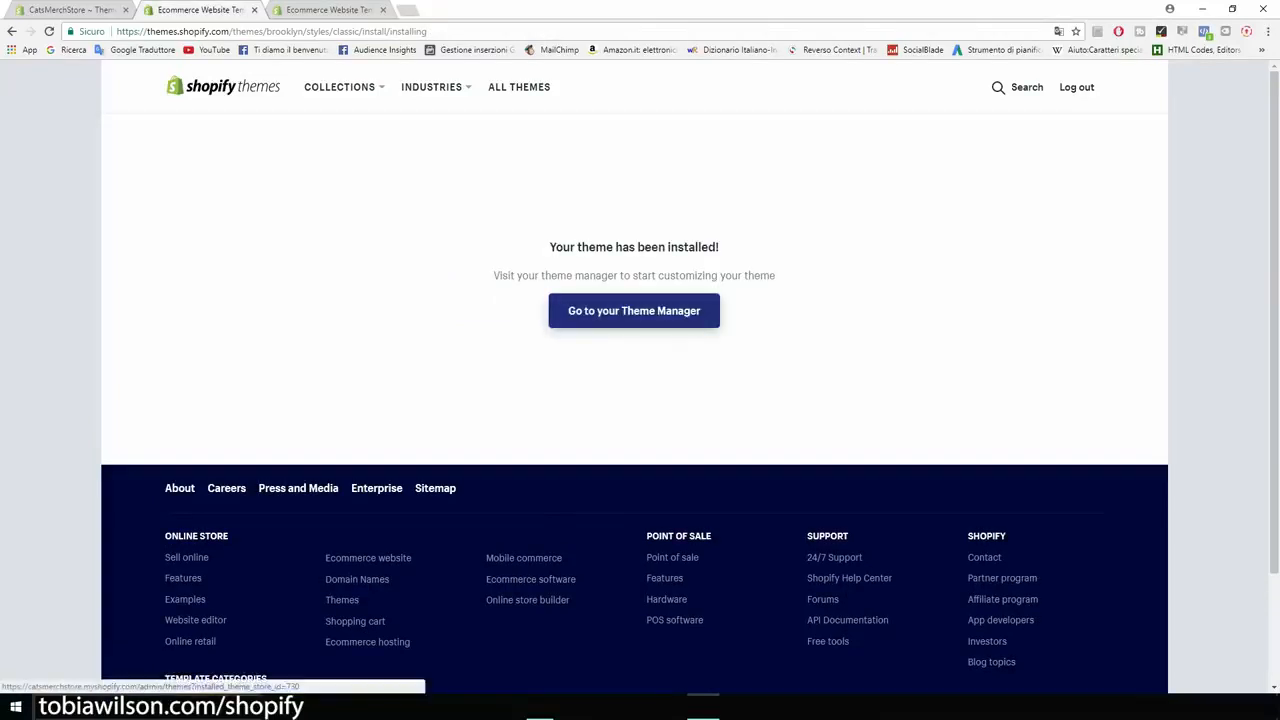
pyautogui.click(634, 310)
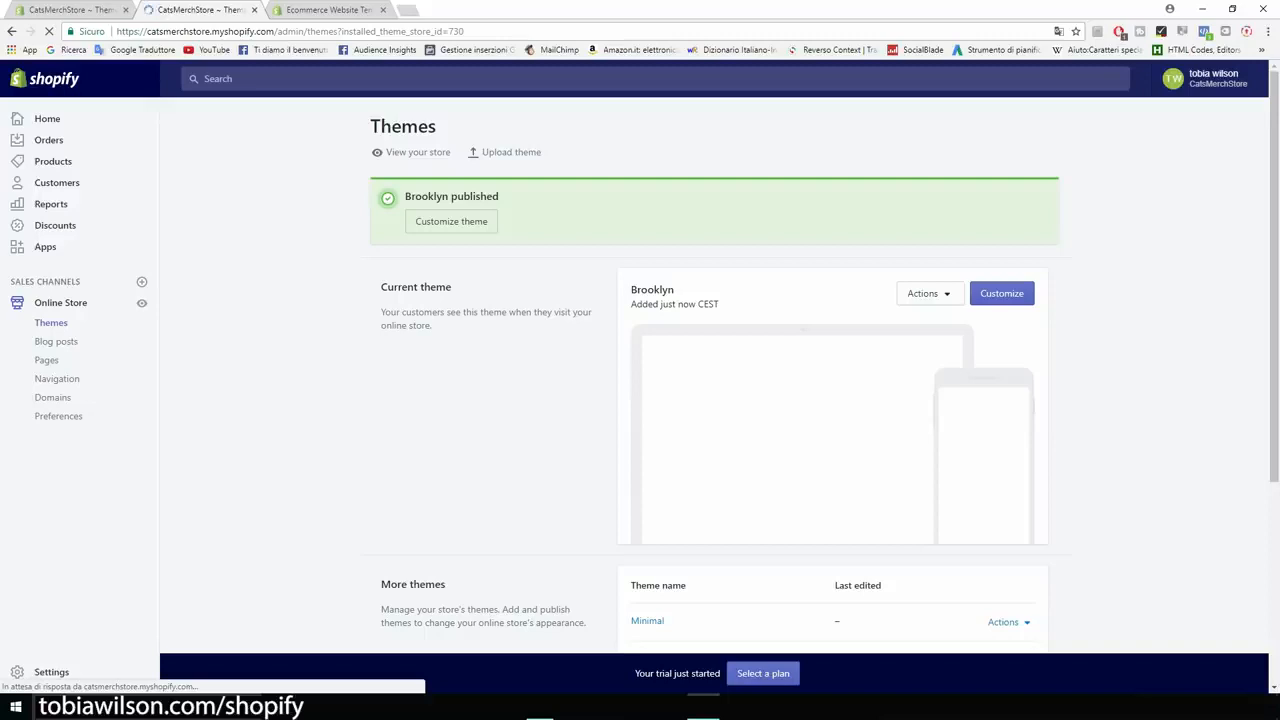
# In the Brooklyn theme editor, open the homepage Slideshow section and its two slides.
pyautogui.scroll(-1, 715, 375)
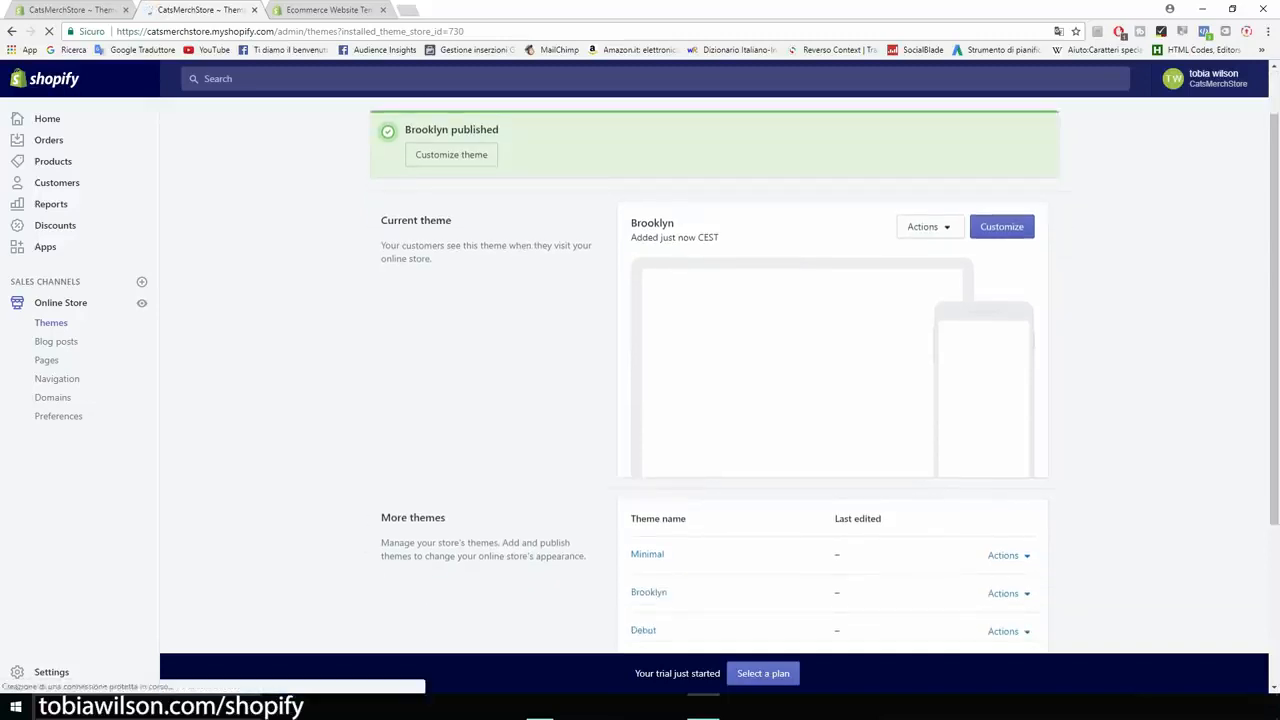
pyautogui.scroll(-1, 715, 375)
pyautogui.scroll(1, 715, 375)
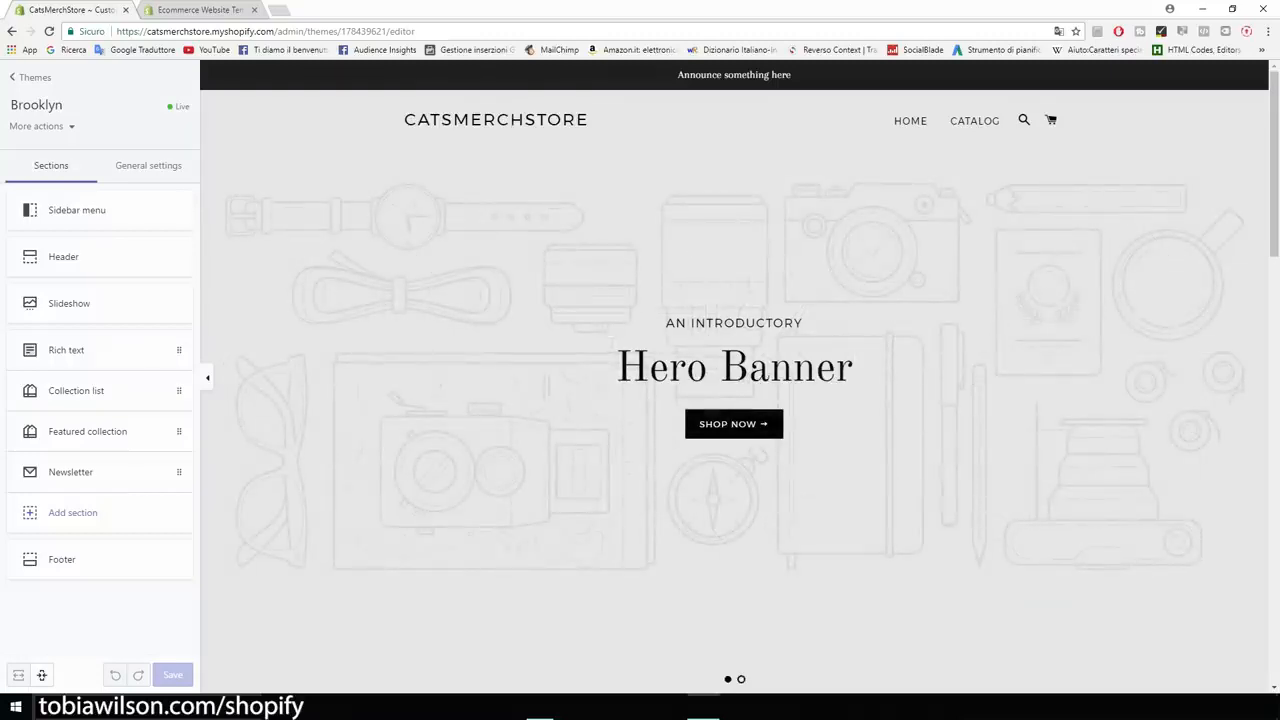
pyautogui.scroll(-1, 734, 380)
pyautogui.scroll(1, 734, 380)
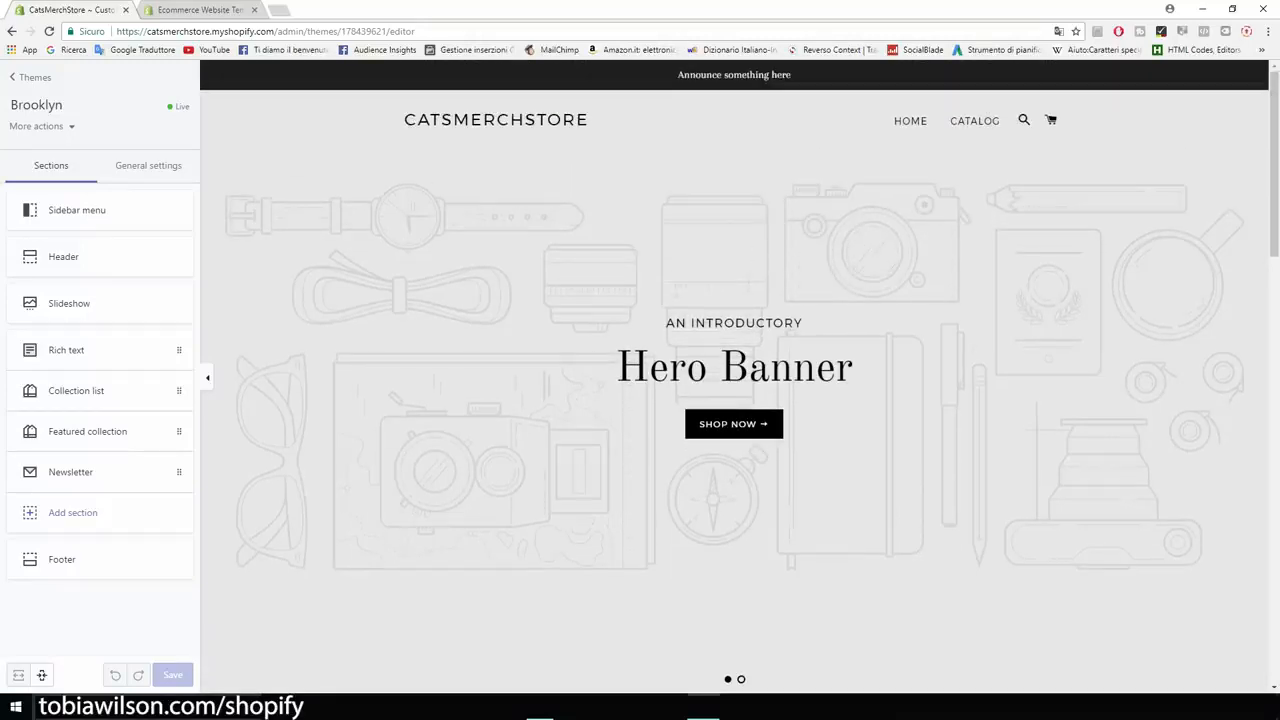
pyautogui.scroll(-1, 734, 380)
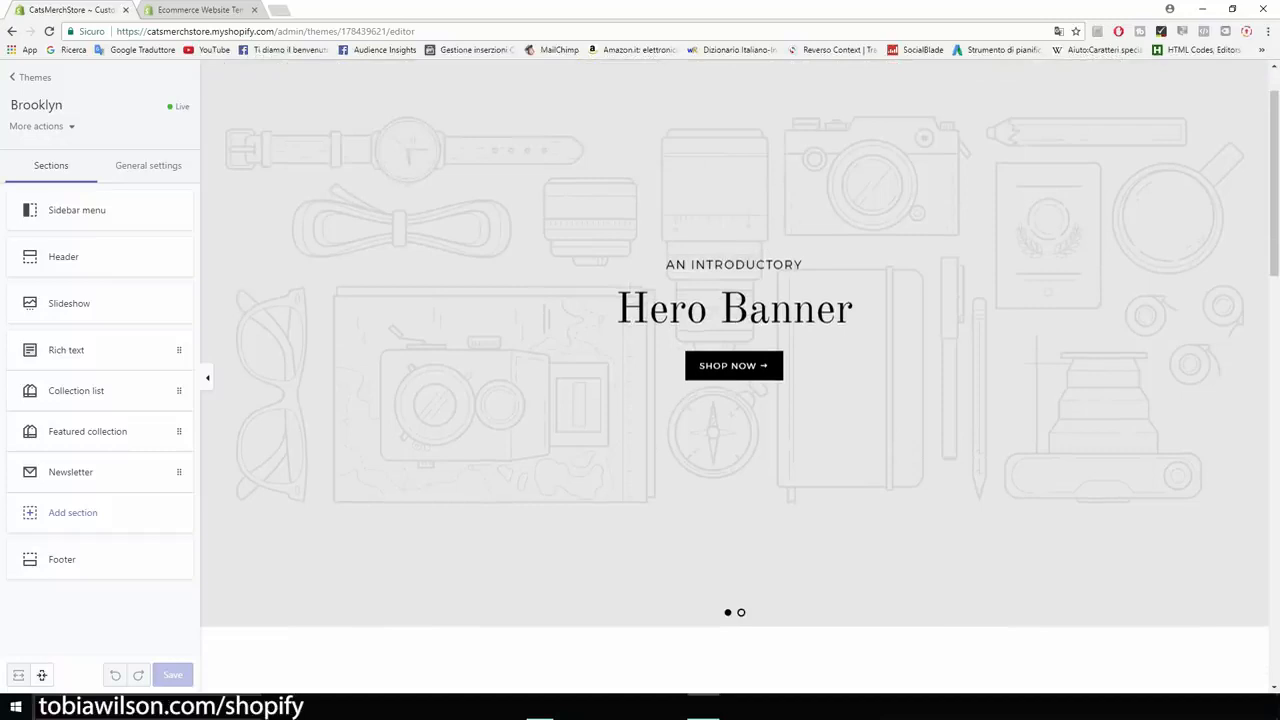
pyautogui.scroll(1, 734, 380)
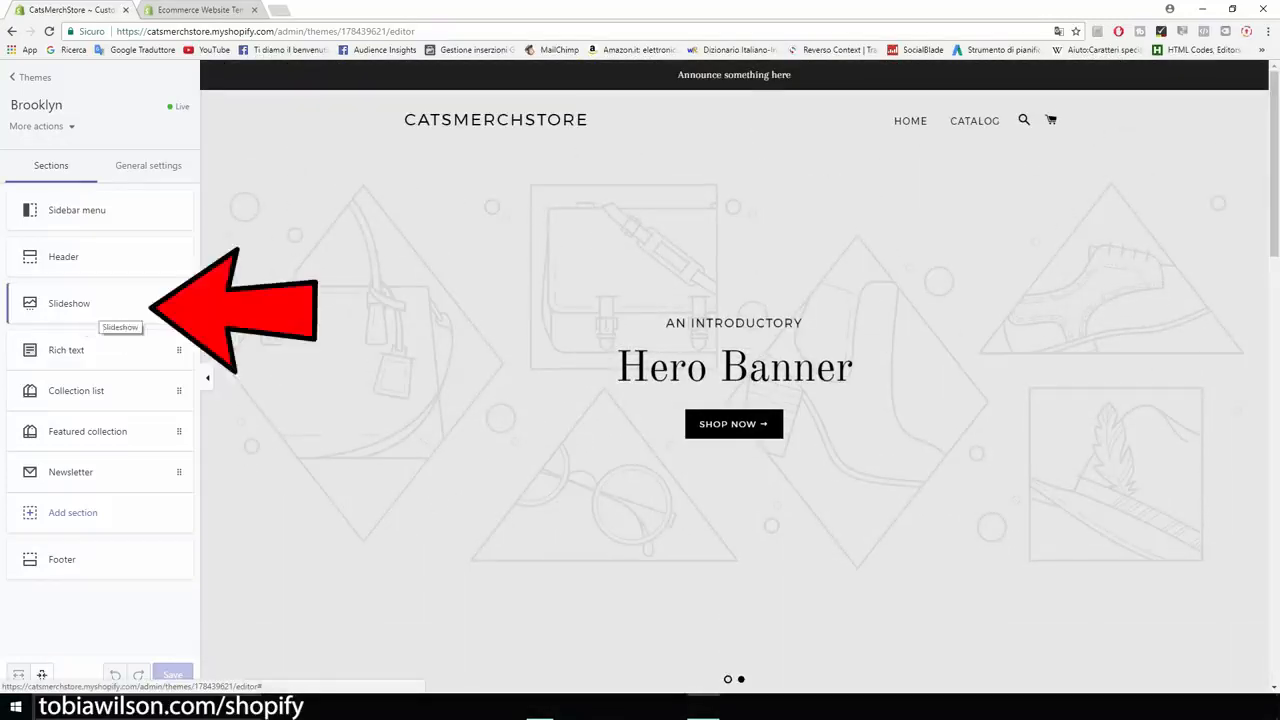
pyautogui.click(100, 313)
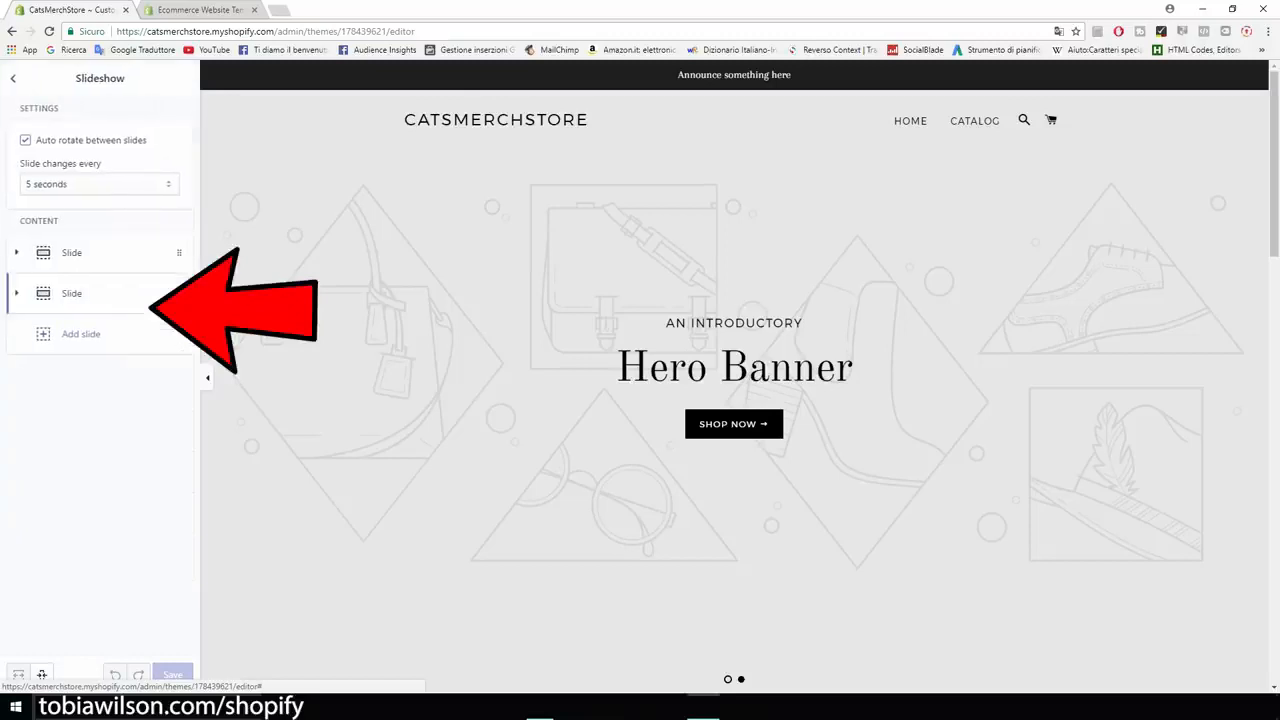
# Delete the second slide from the slideshow and return to the sections list.
pyautogui.click(71, 293)
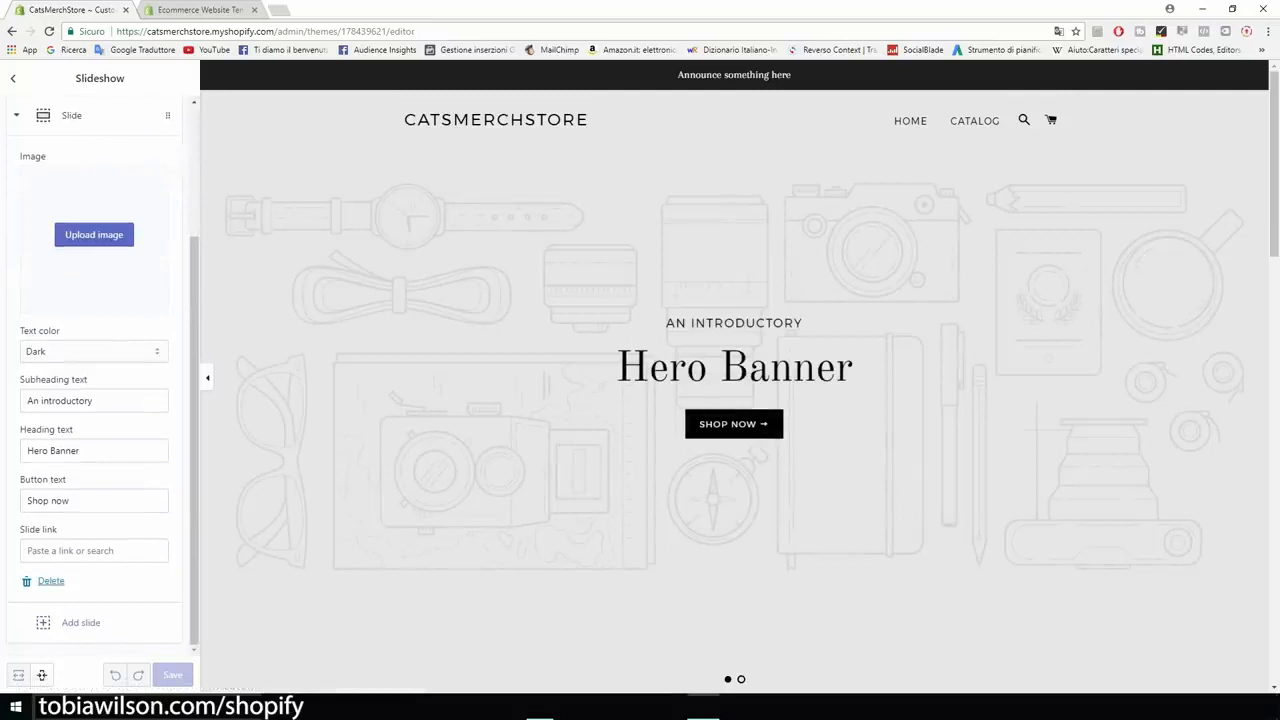
pyautogui.click(50, 583)
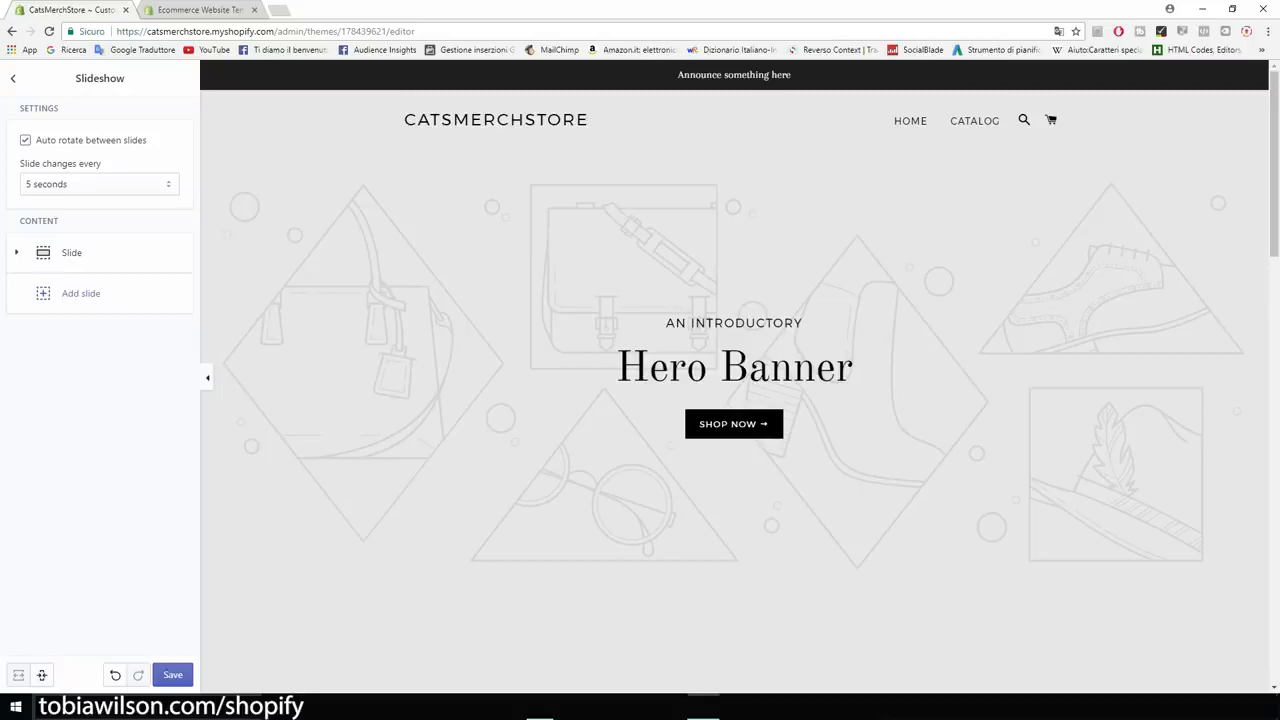
pyautogui.click(13, 78)
# Scroll the homepage preview and highlight the Featured Collection heading.
pyautogui.scroll(-8, 734, 378)
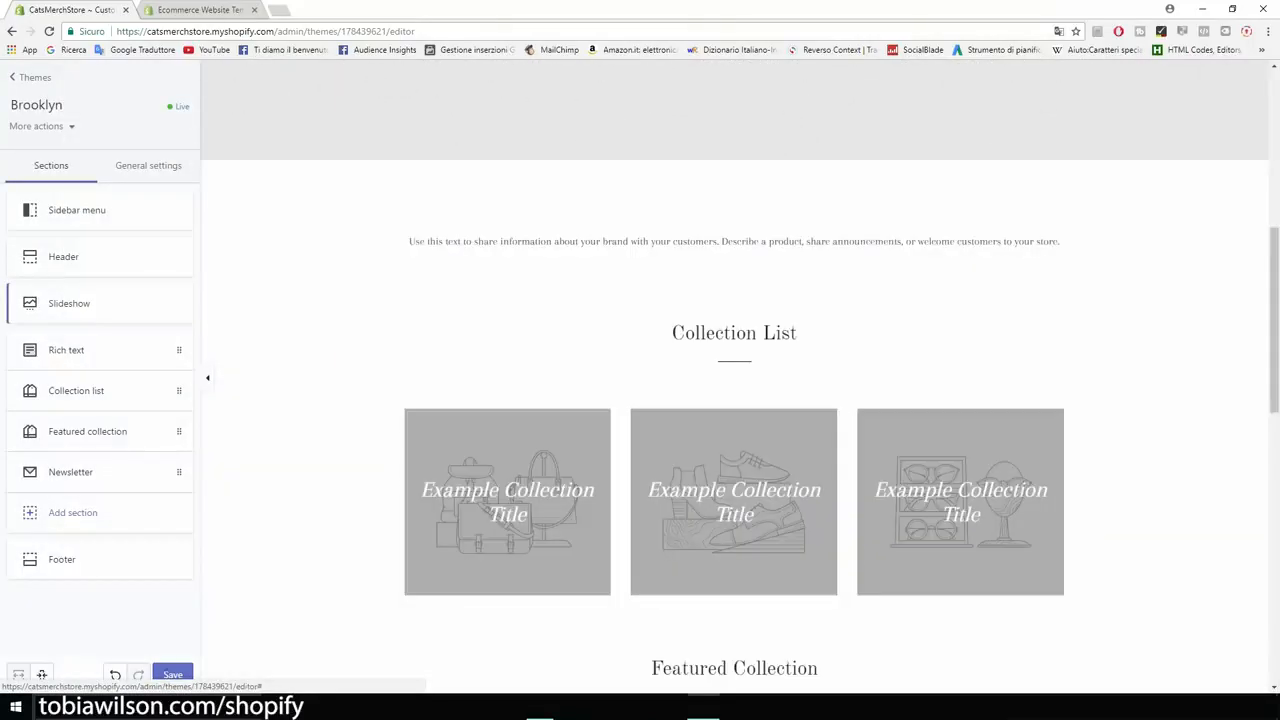
pyautogui.scroll(-2, 734, 400)
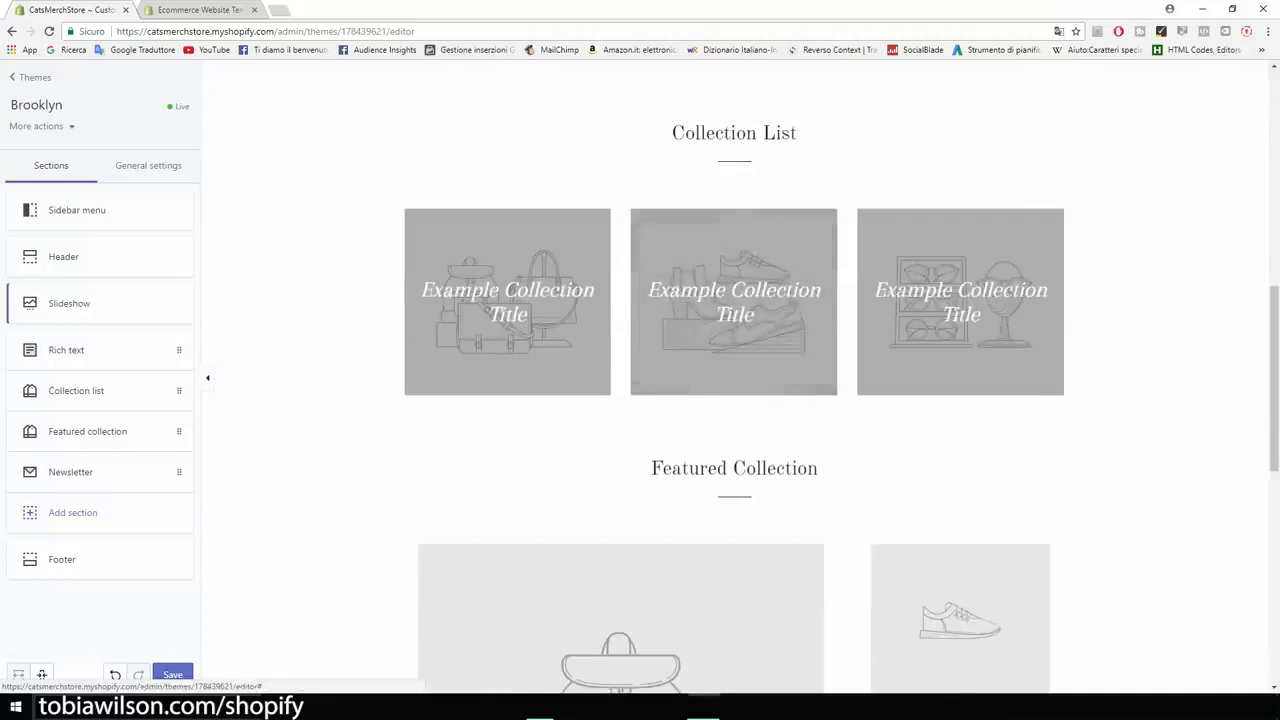
pyautogui.scroll(-2, 734, 400)
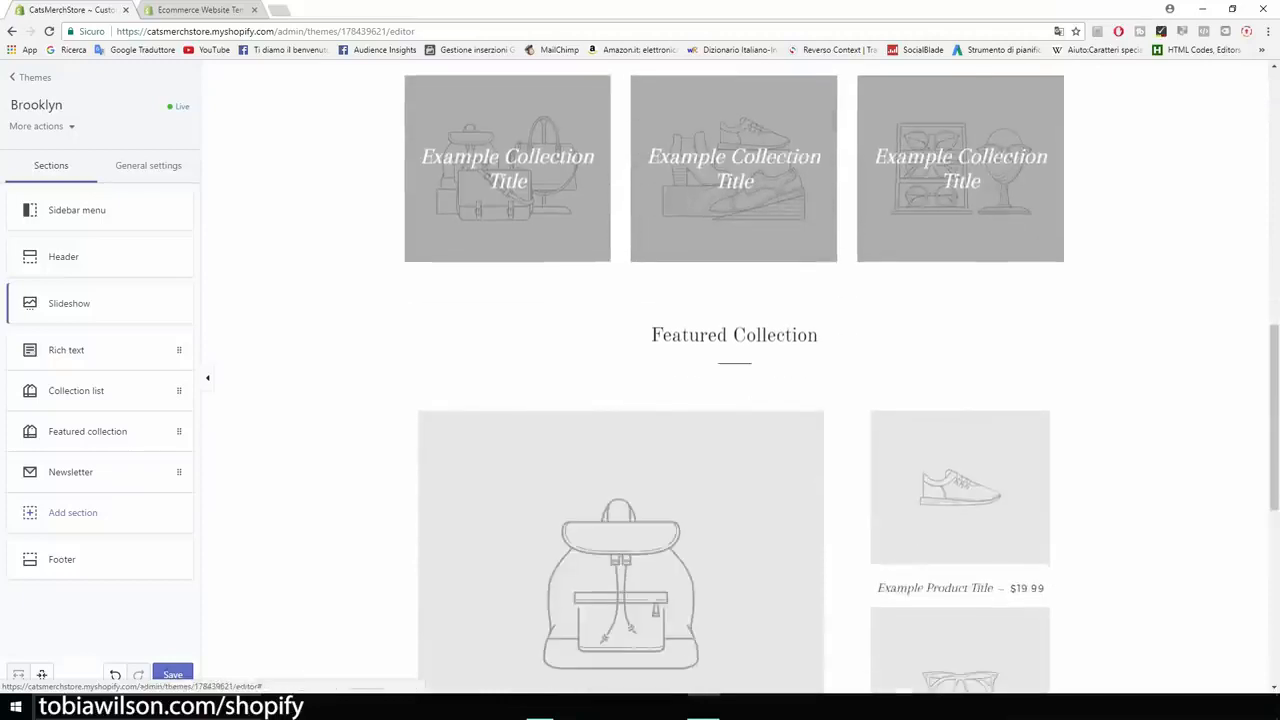
pyautogui.moveTo(651, 335); pyautogui.dragTo(818, 335)
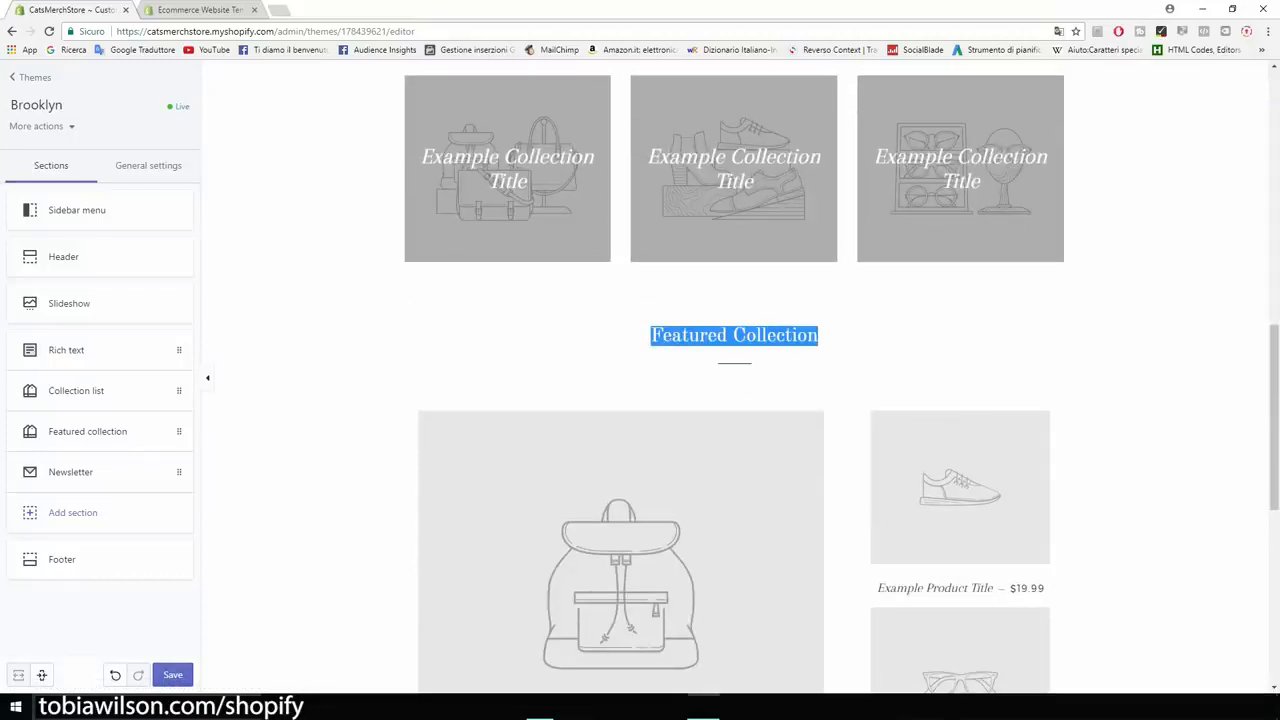
pyautogui.scroll(2, 734, 400)
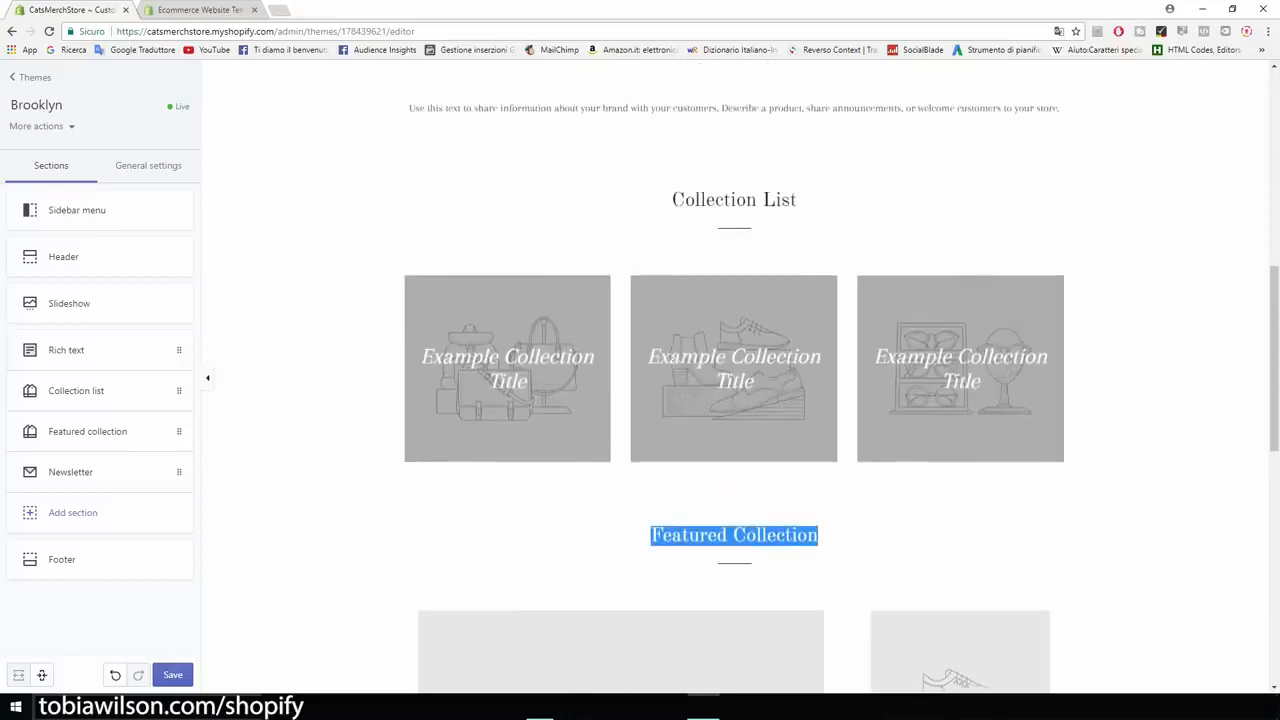
# Delete the Collection list section from the homepage and save the theme.
pyautogui.click(82, 392)
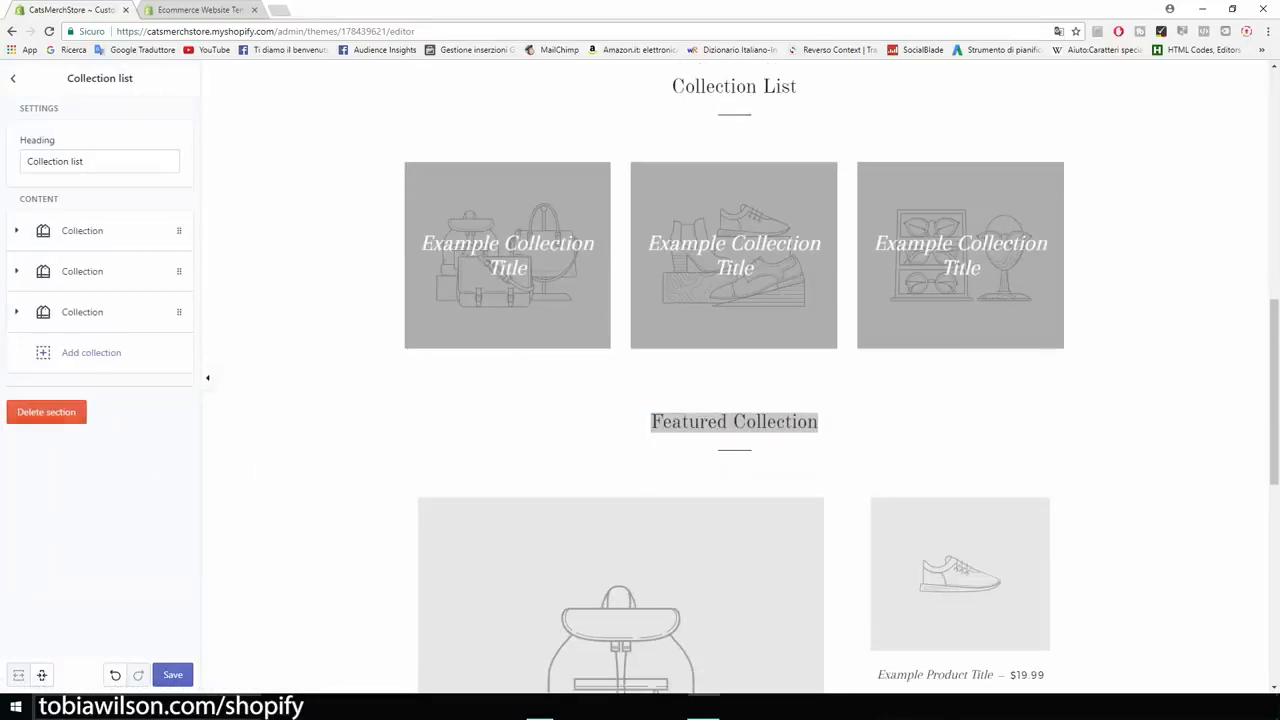
pyautogui.click(46, 412)
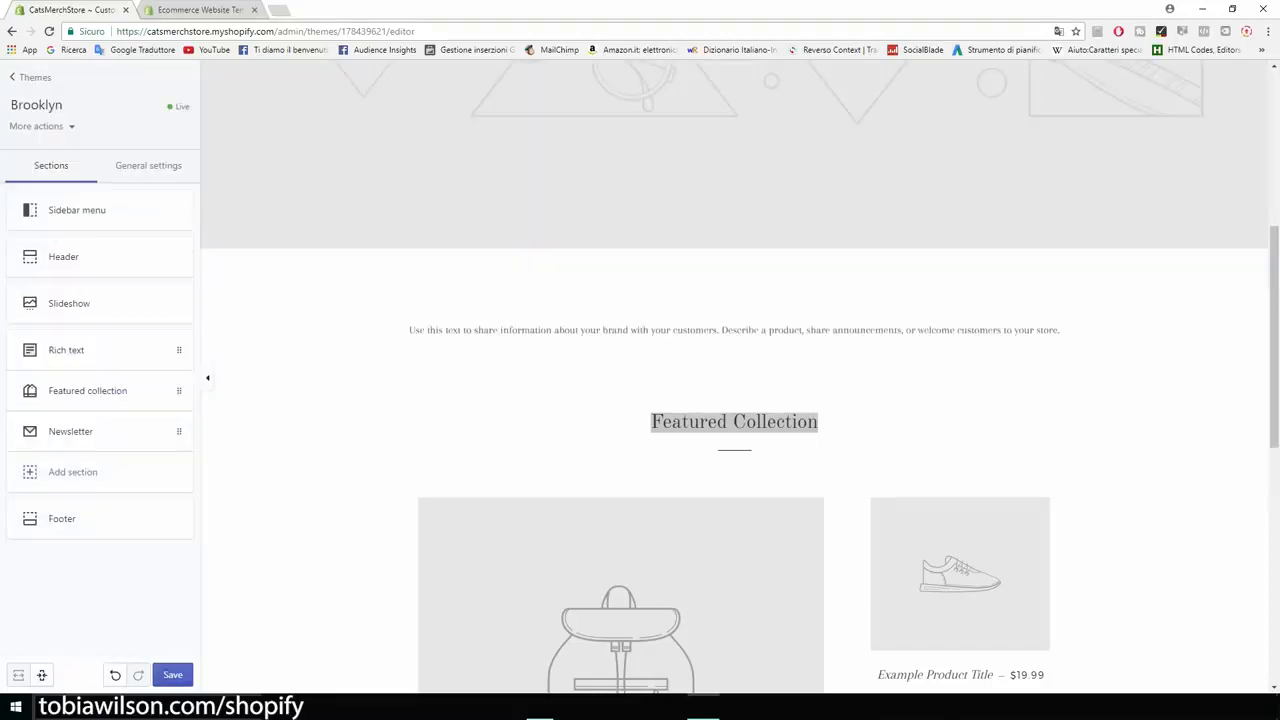
pyautogui.click(180, 677)
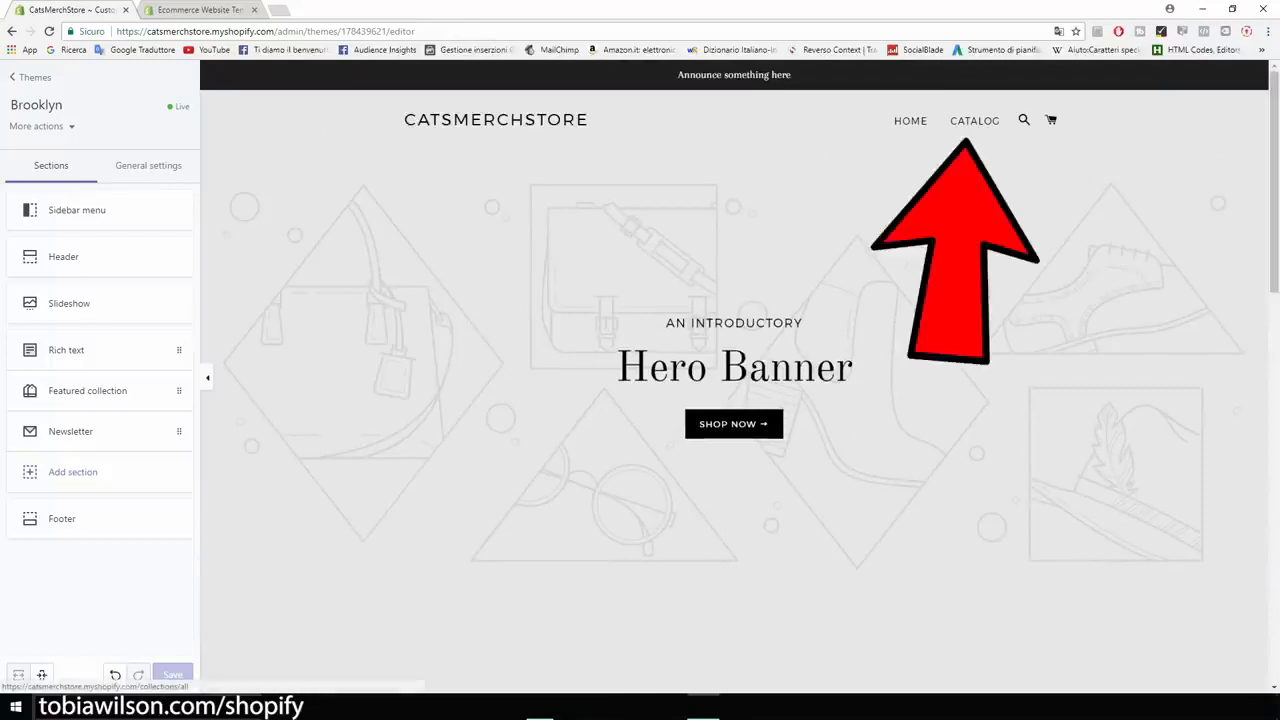
pyautogui.scroll(-5, 734, 400)
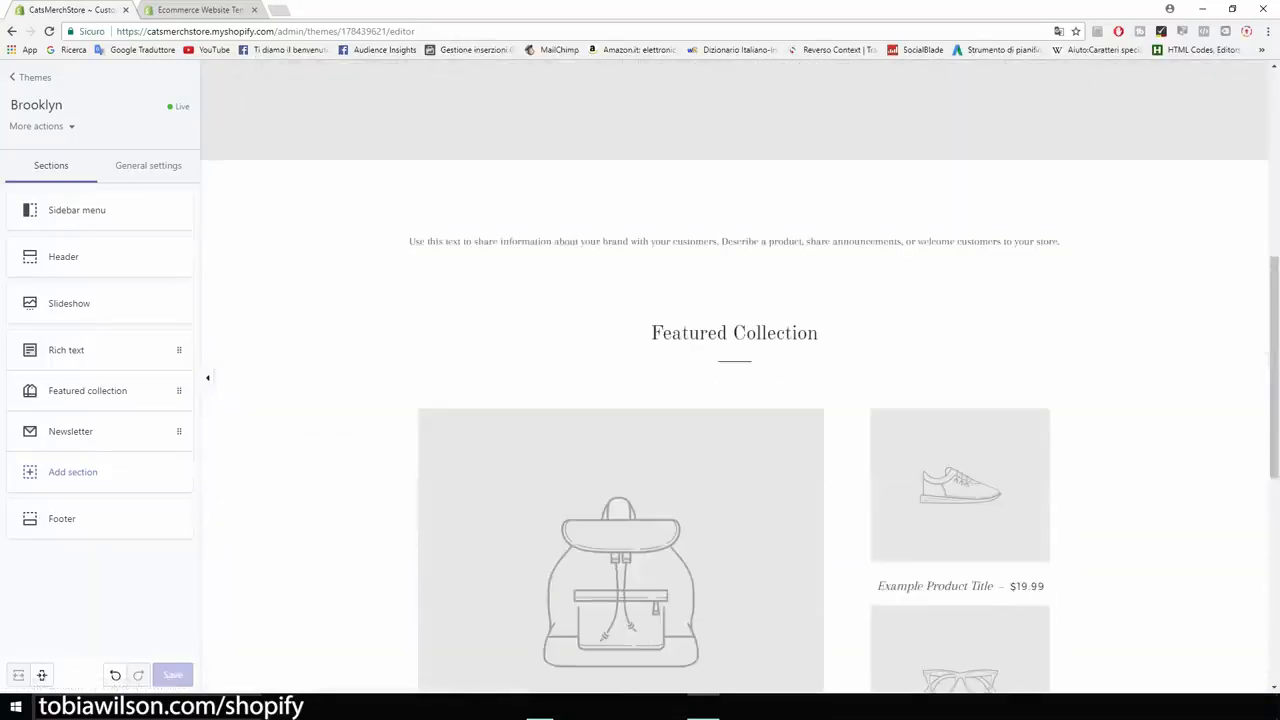
pyautogui.scroll(5, 734, 400)
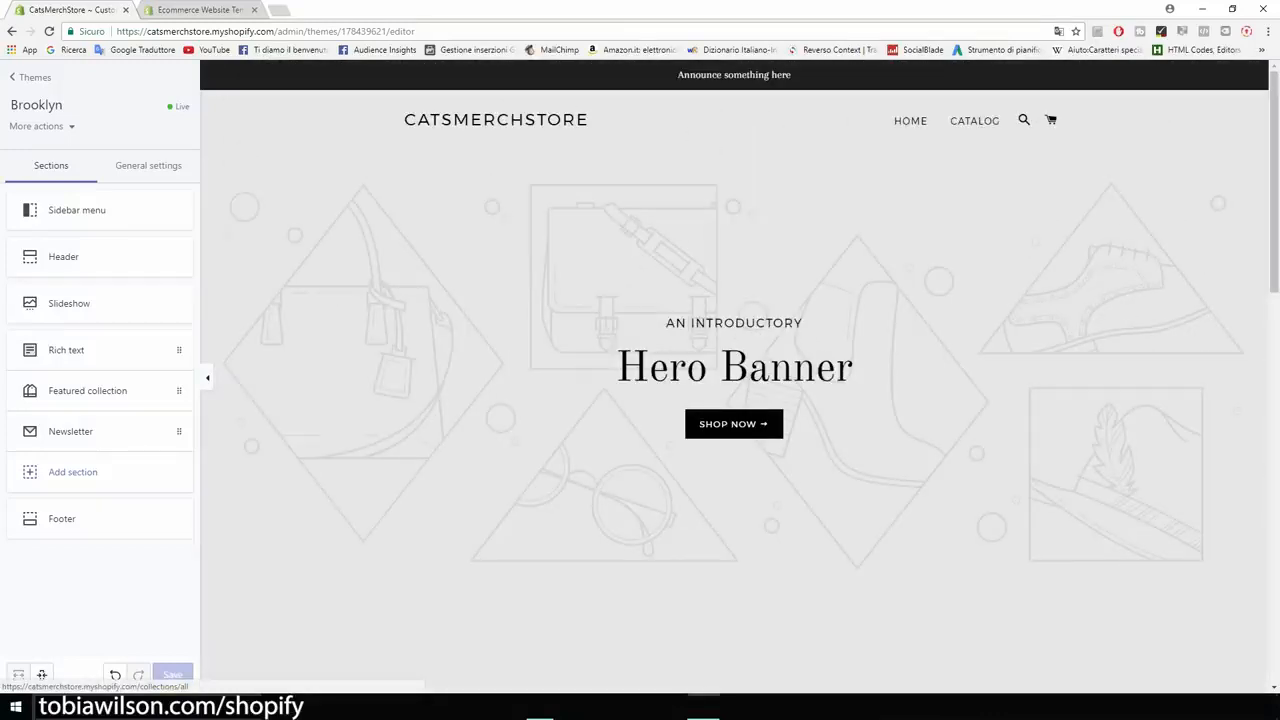
pyautogui.scroll(-7, 734, 400)
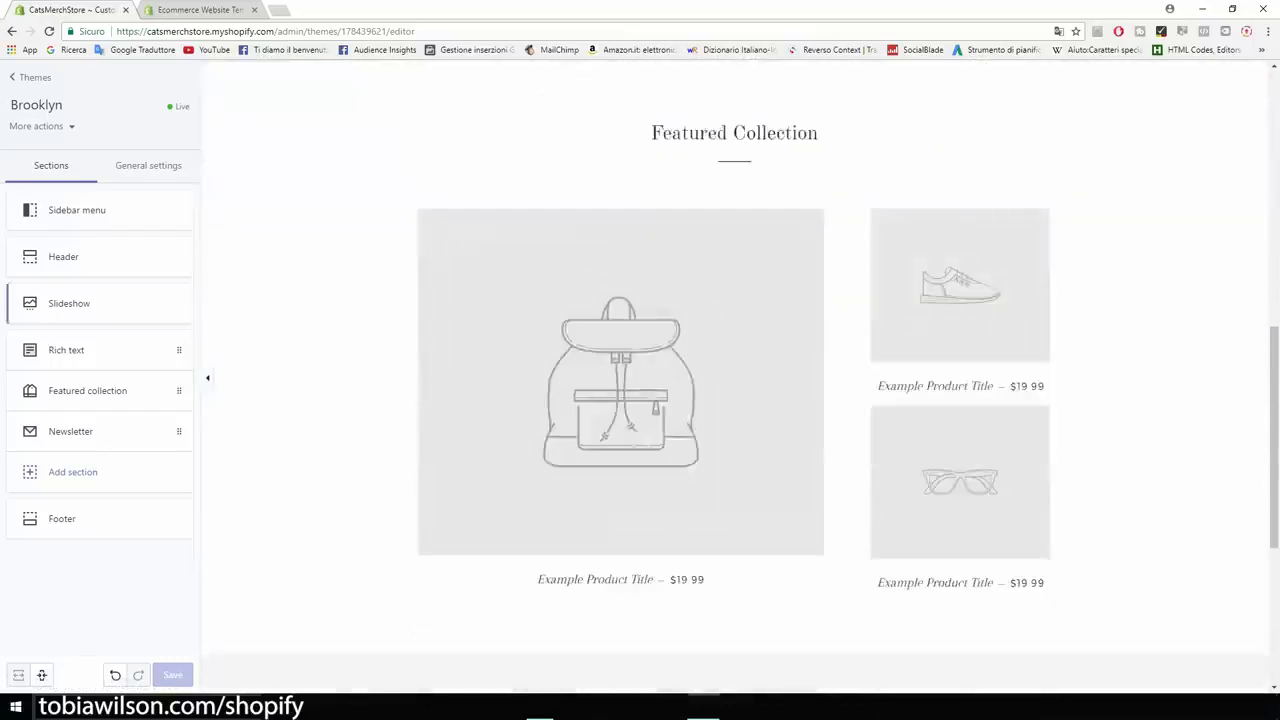
pyautogui.click(88, 390)
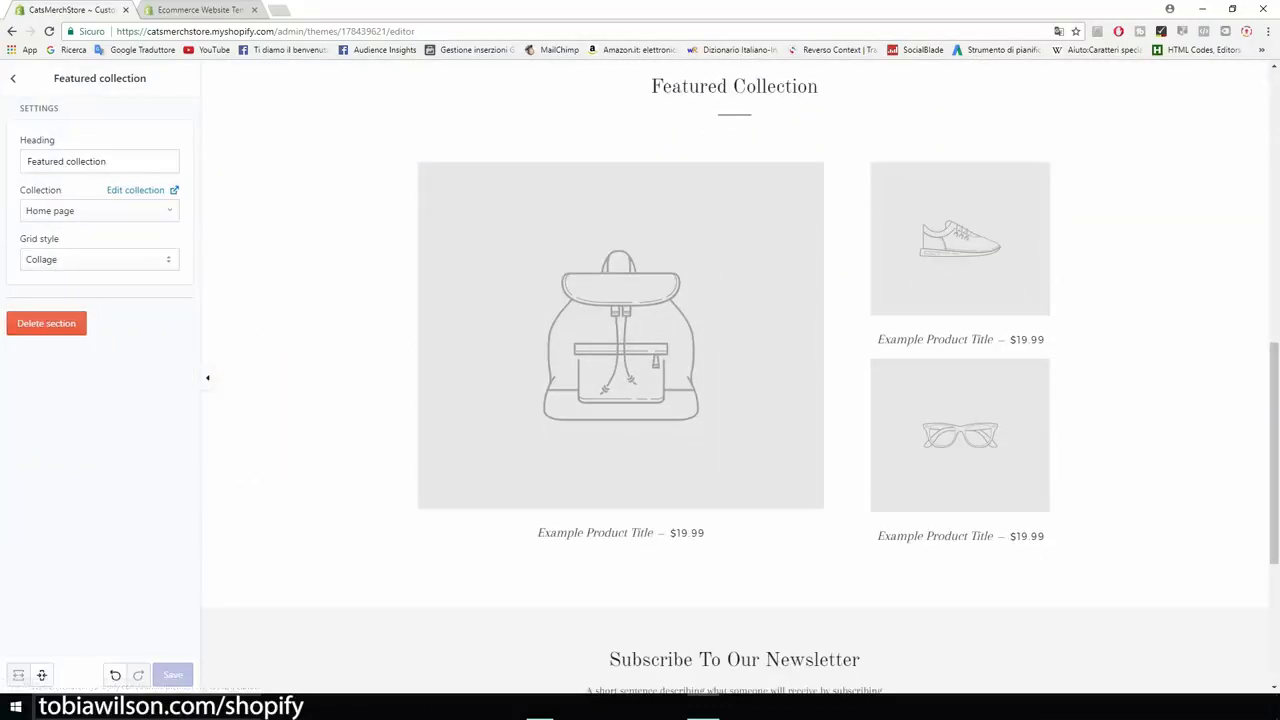
pyautogui.tripleClick(66, 161)
pyautogui.write('Our ')
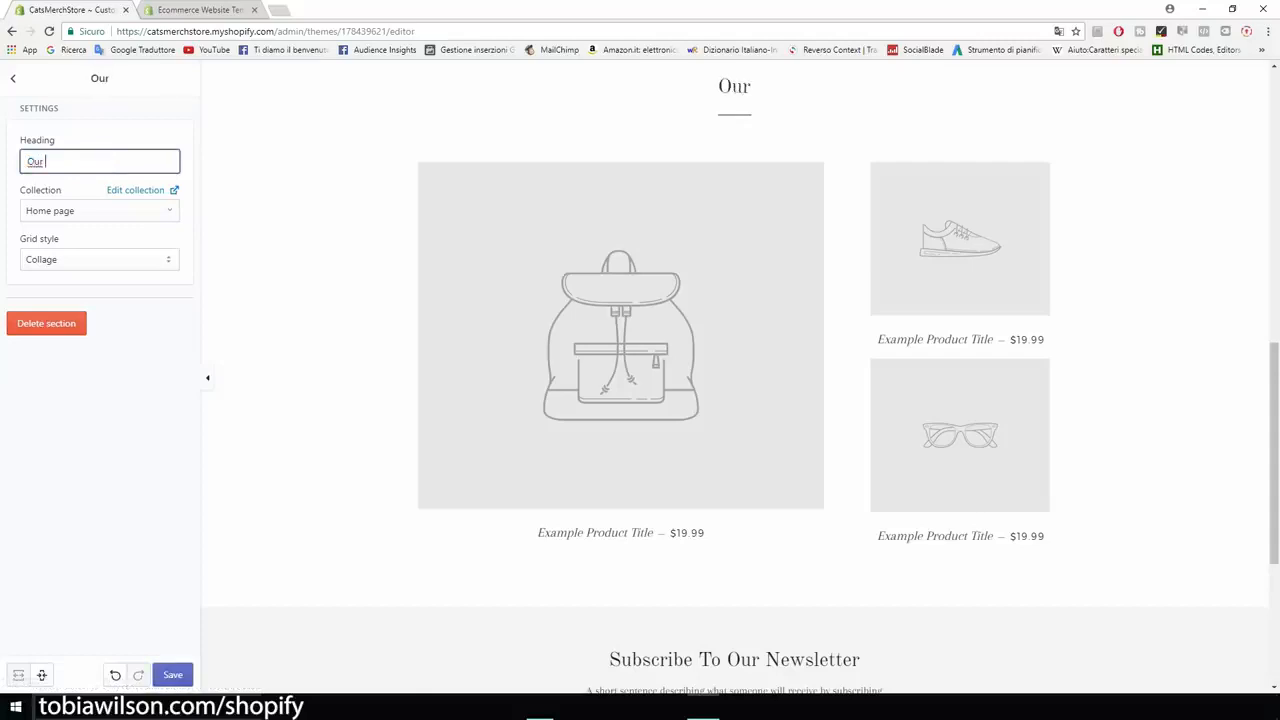
pyautogui.write('Products')
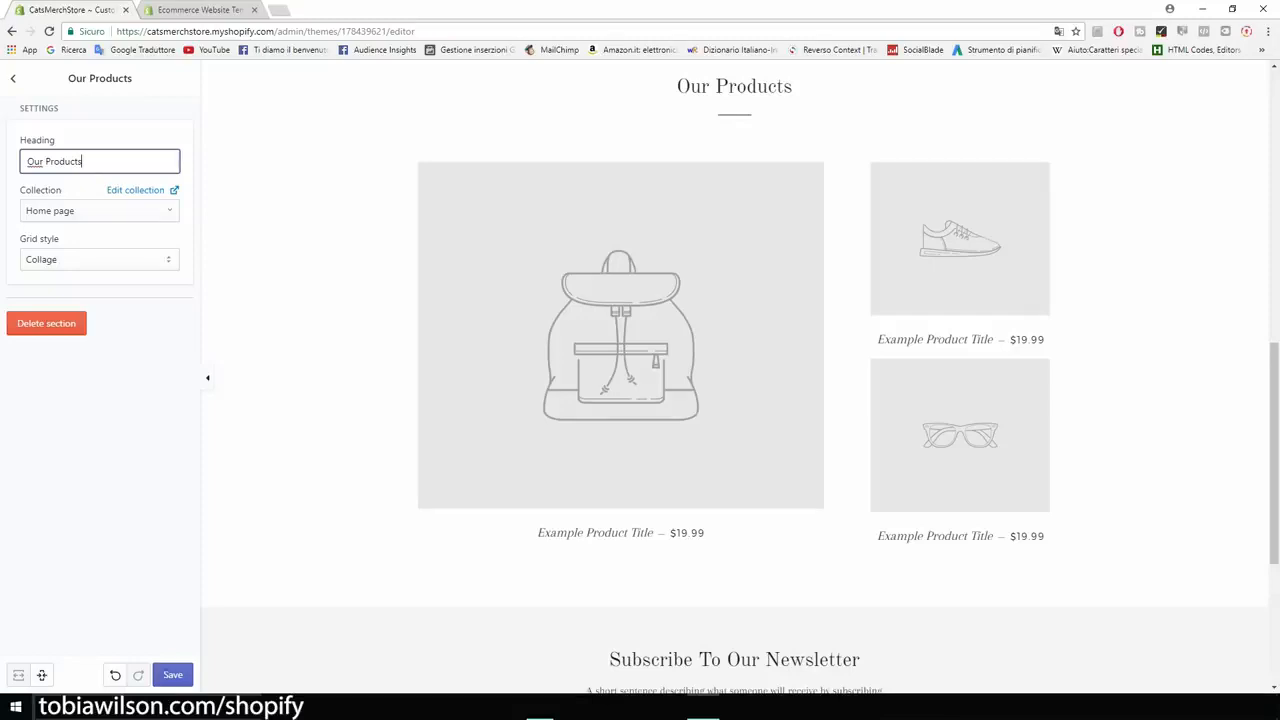
pyautogui.press('Return')
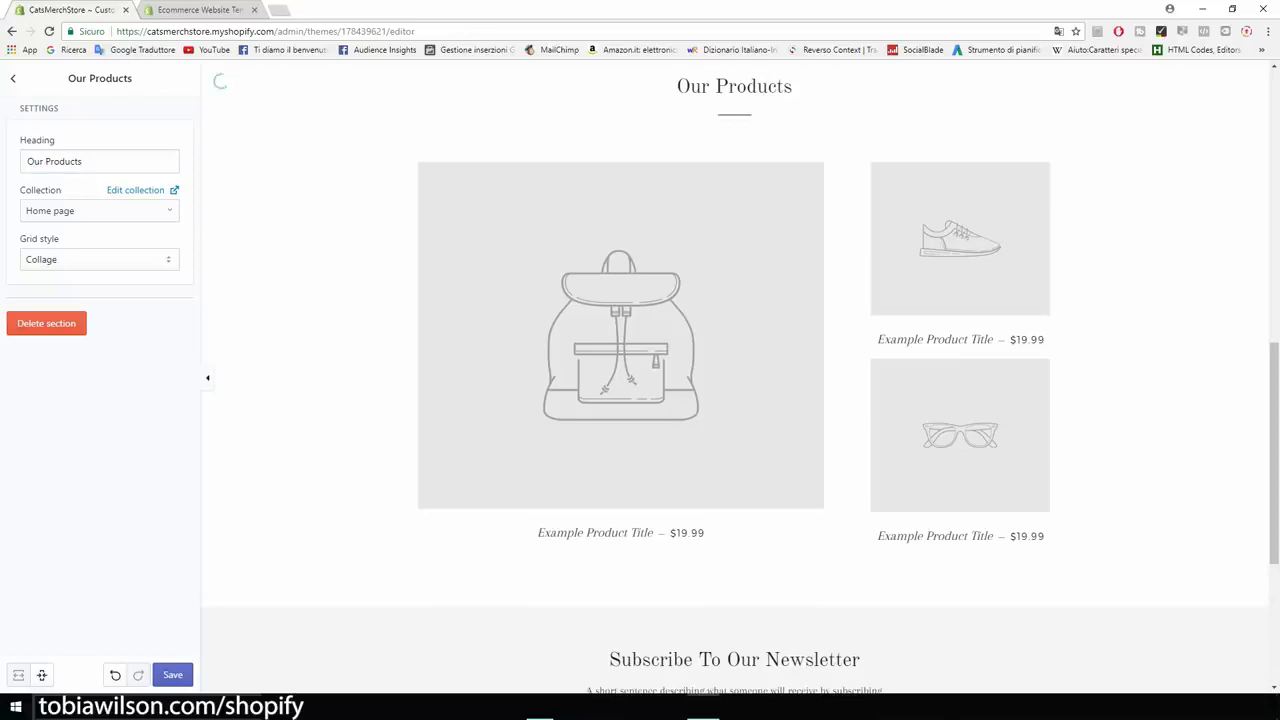
pyautogui.click(99, 260)
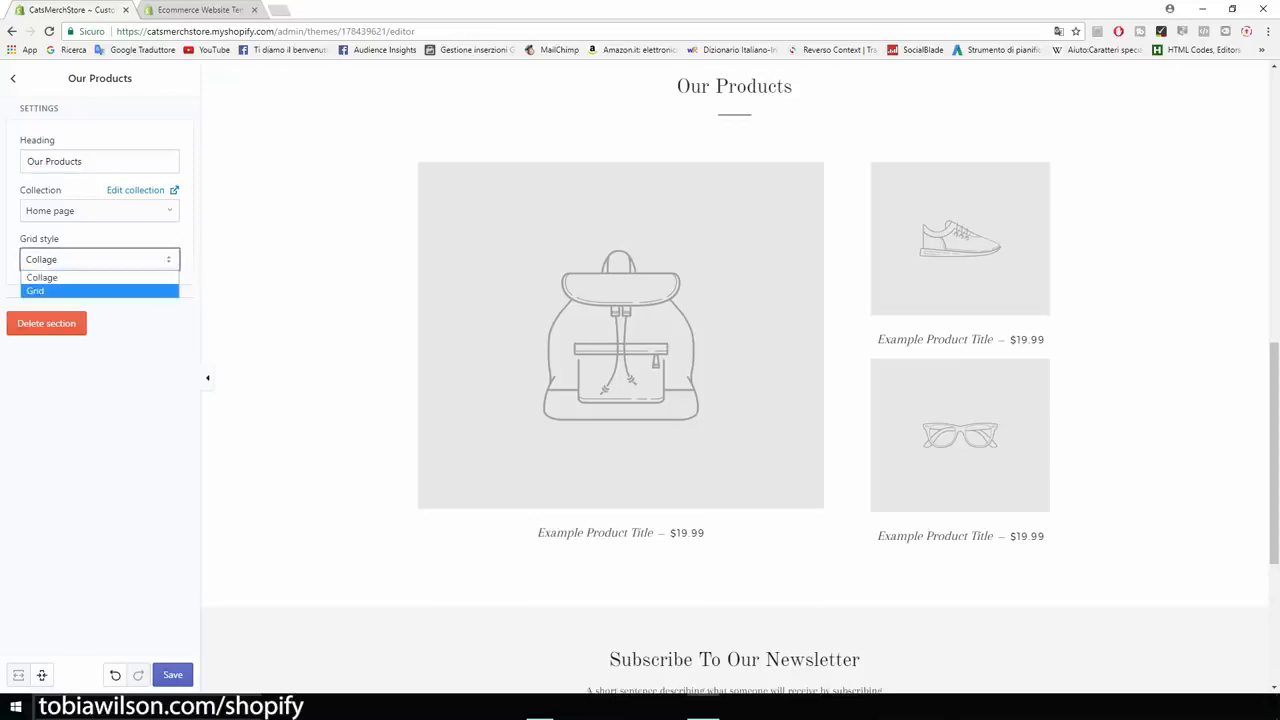
pyautogui.press('Return')
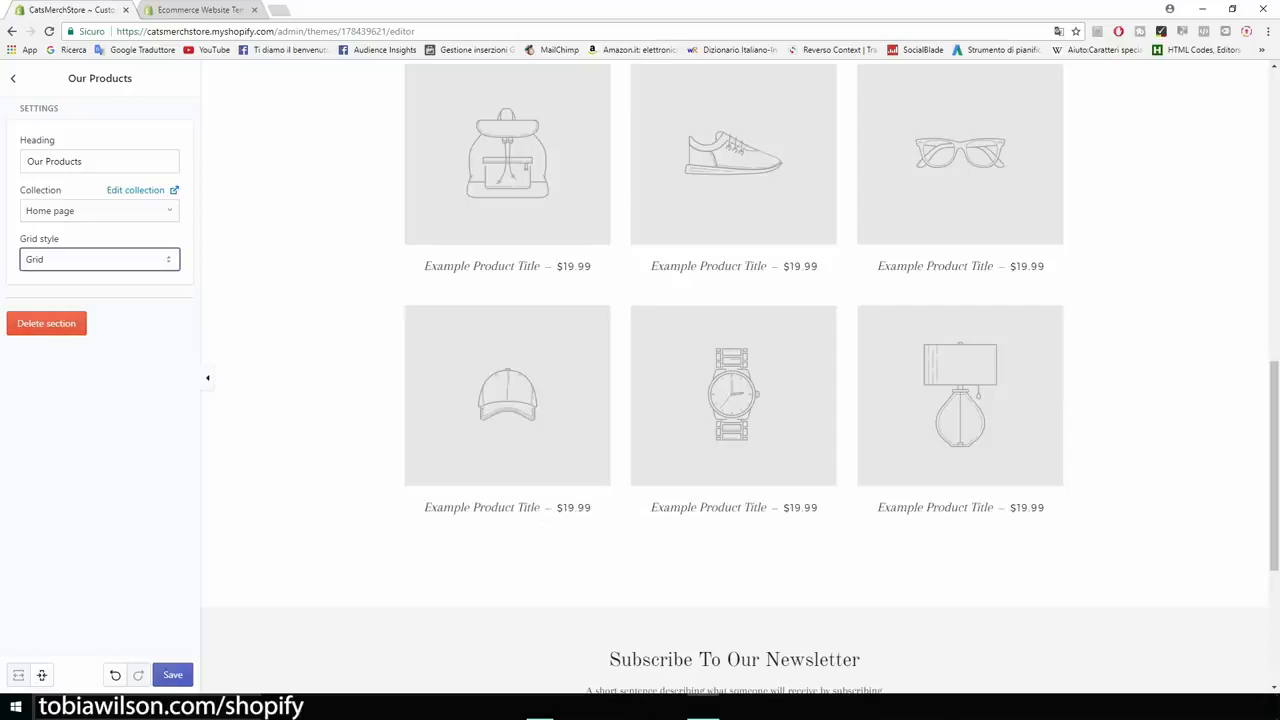
pyautogui.hotkey('ctrl', '+')
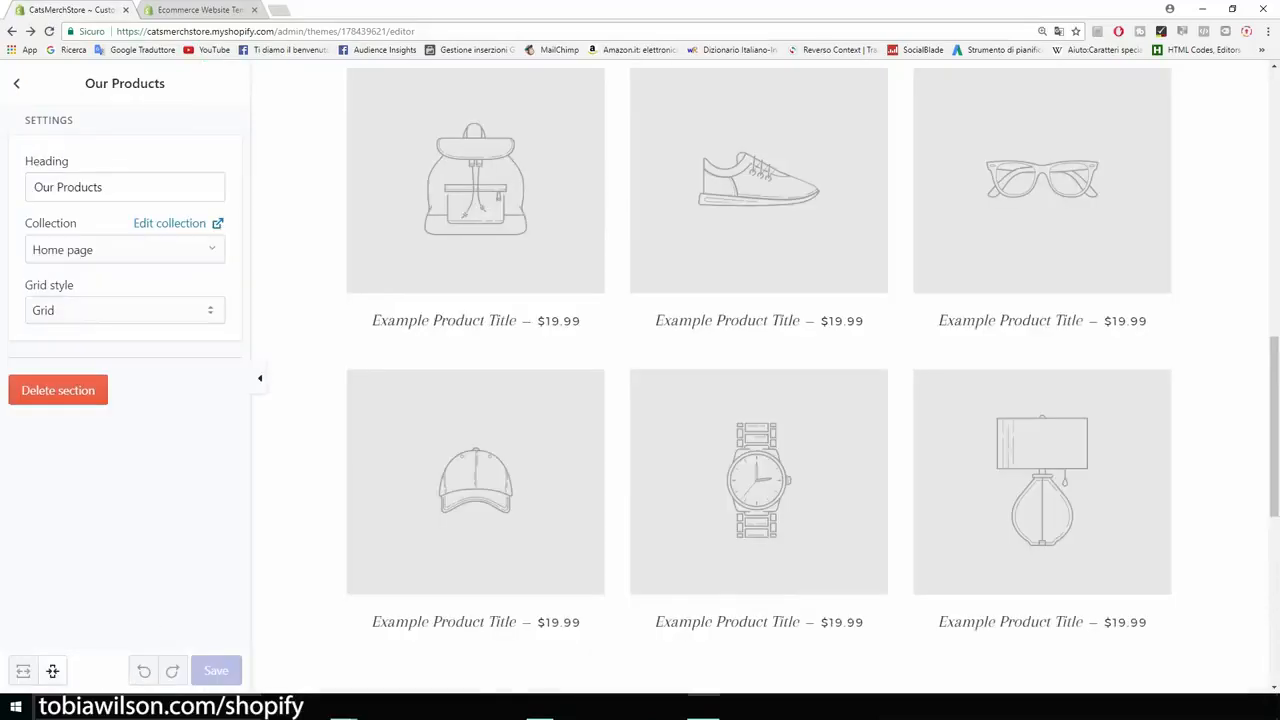
pyautogui.scroll(9, 760, 376)
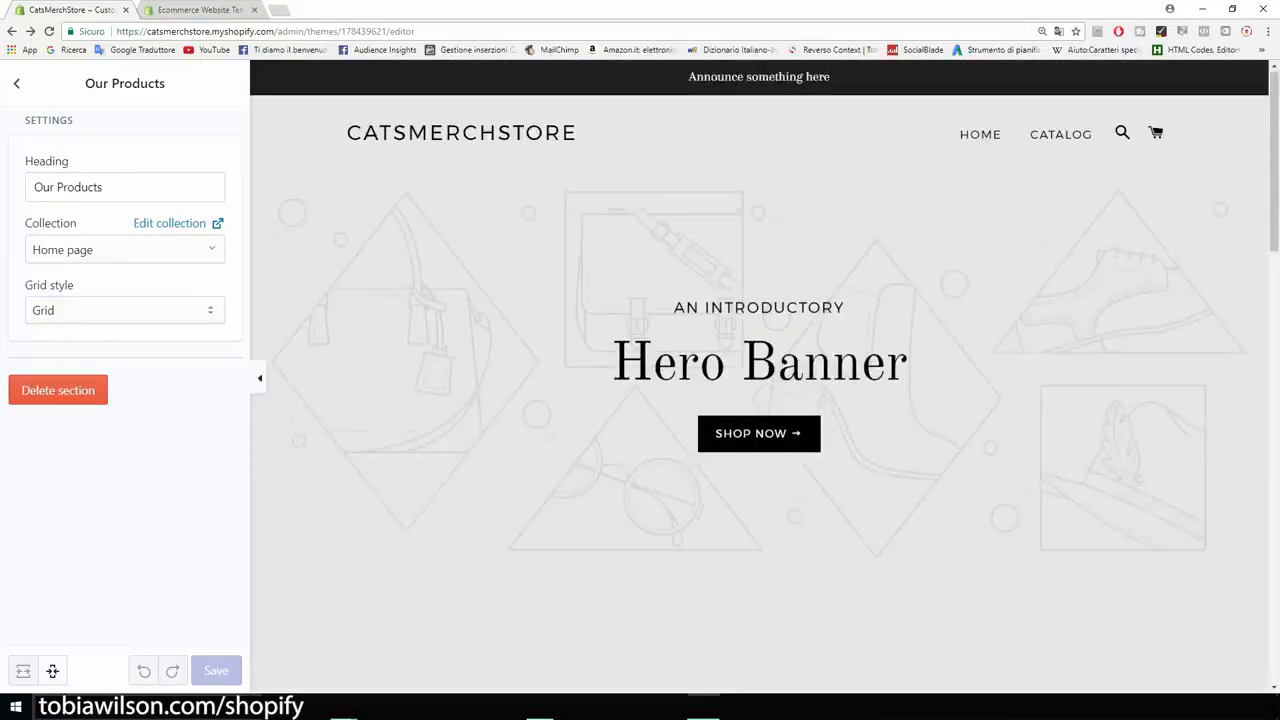
pyautogui.scroll(-5, 760, 376)
pyautogui.scroll(-2, 760, 376)
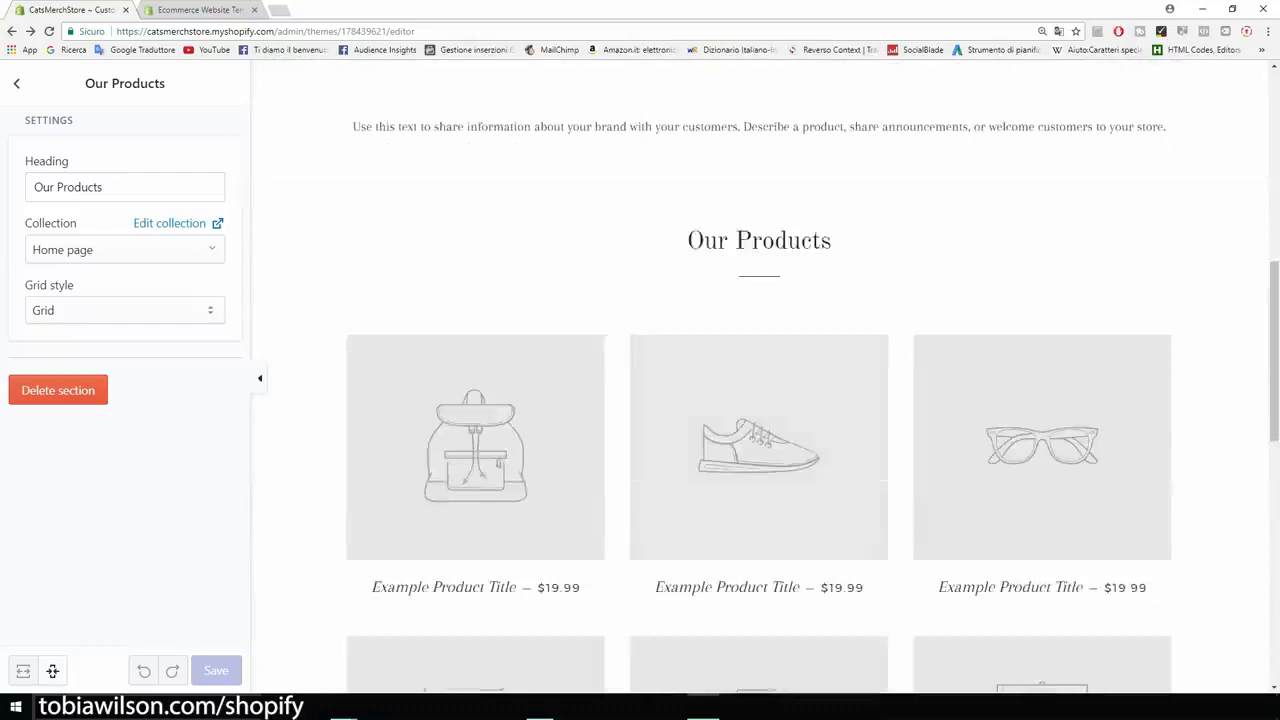
pyautogui.scroll(2, 760, 376)
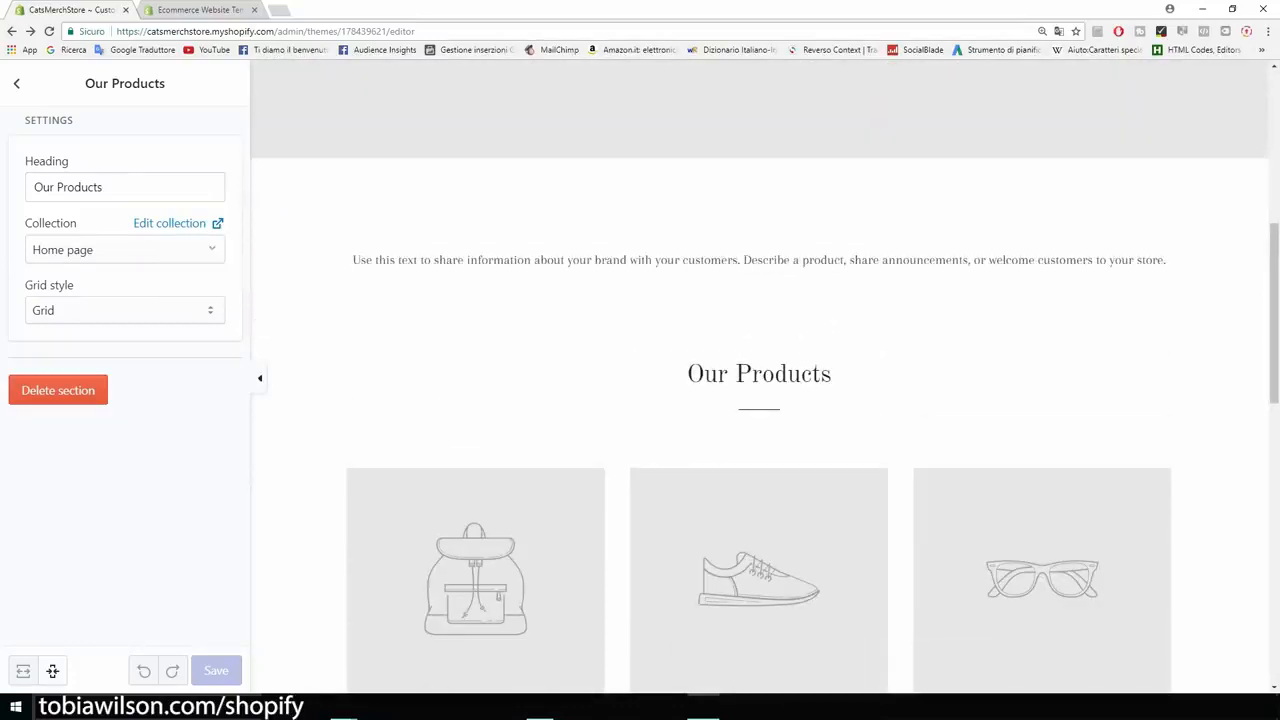
# Inspect the Rich text section's placeholder paragraph, then delete the section.
pyautogui.click(16, 84)
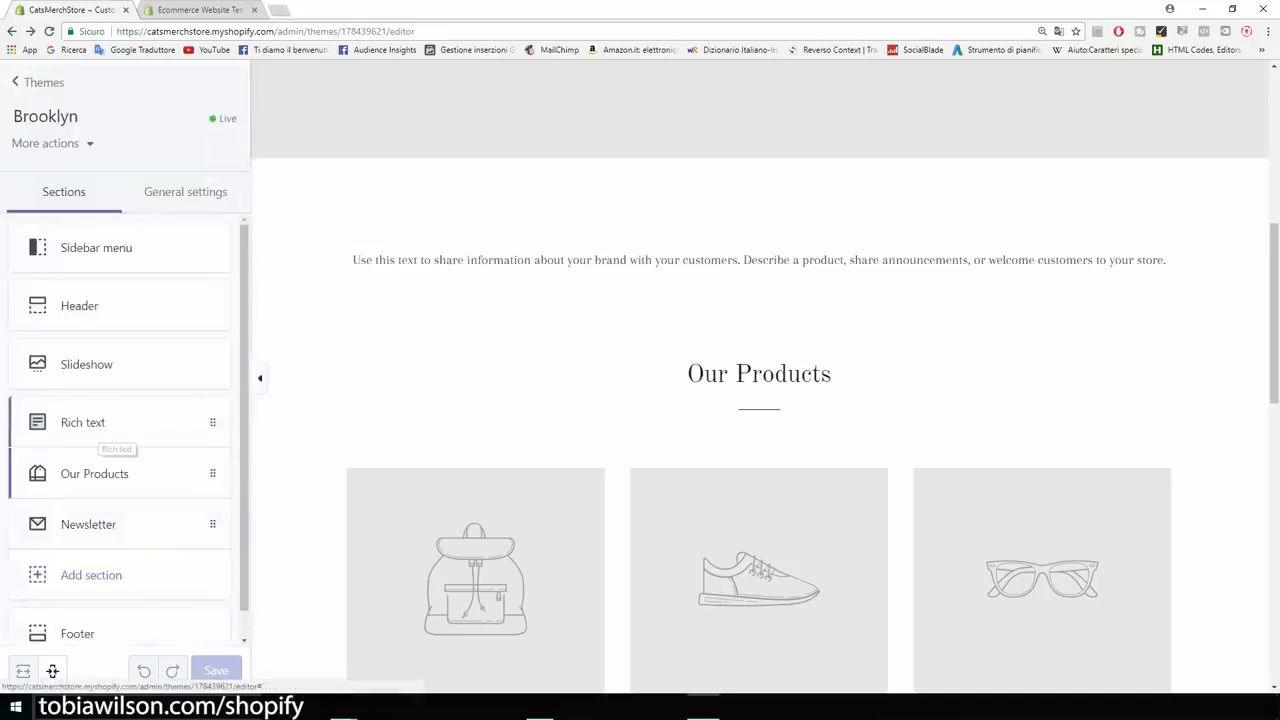
pyautogui.click(100, 428)
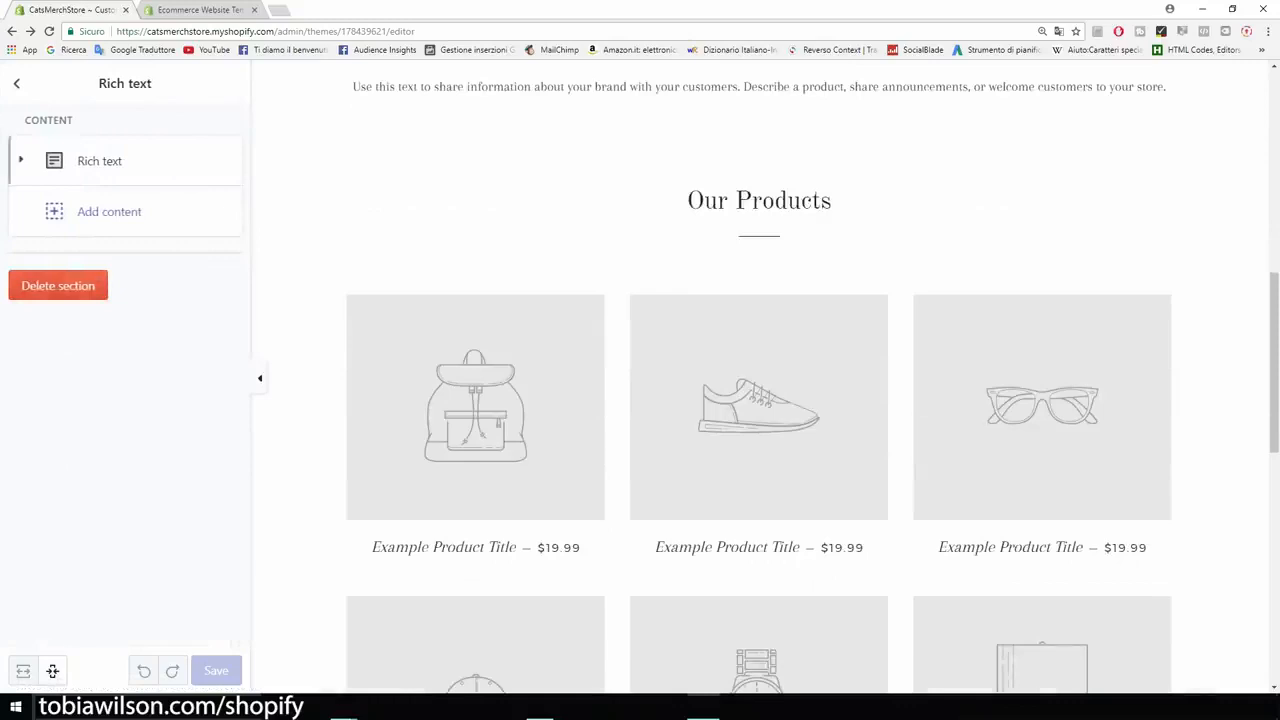
pyautogui.click(100, 161)
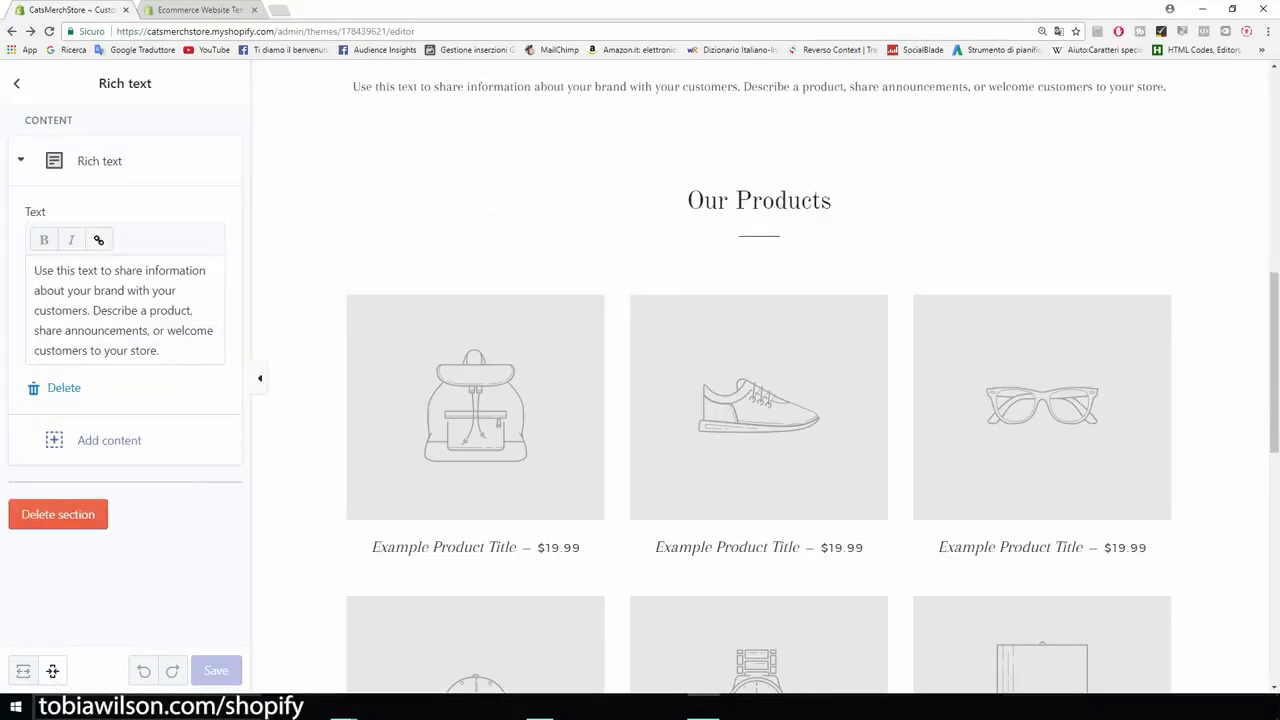
pyautogui.moveTo(158, 350); pyautogui.dragTo(32, 269)
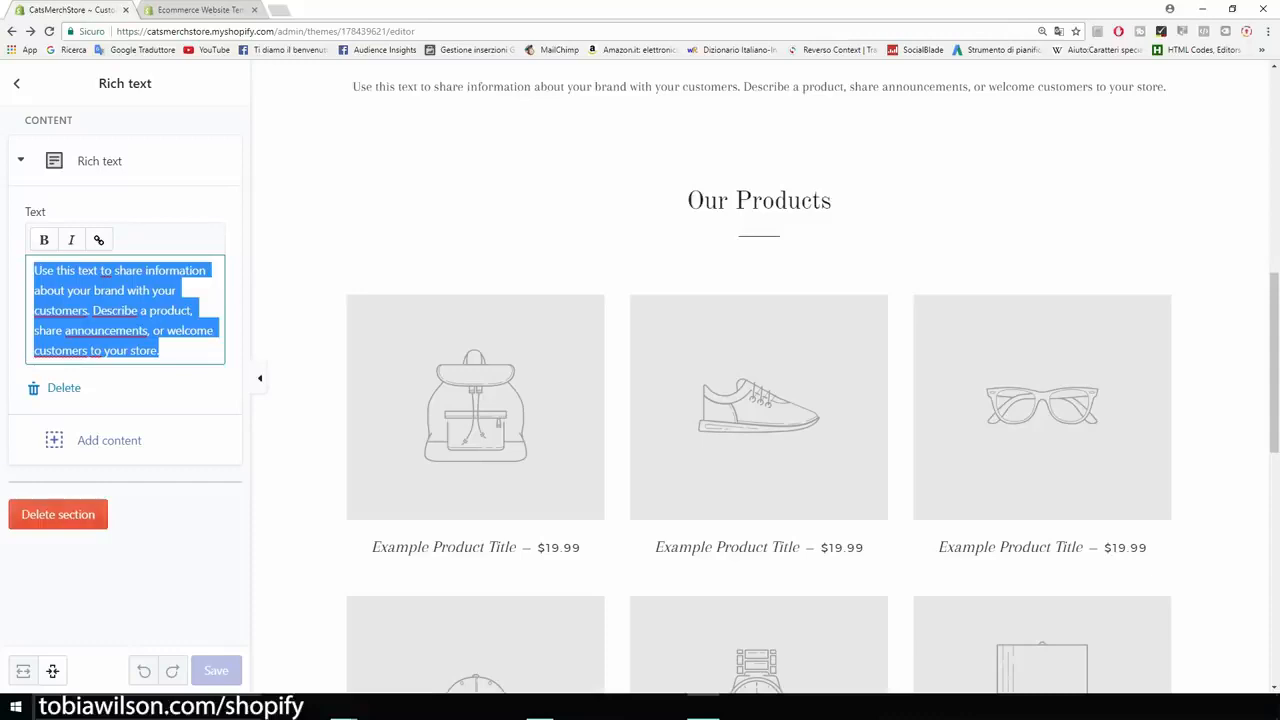
pyautogui.click(58, 514)
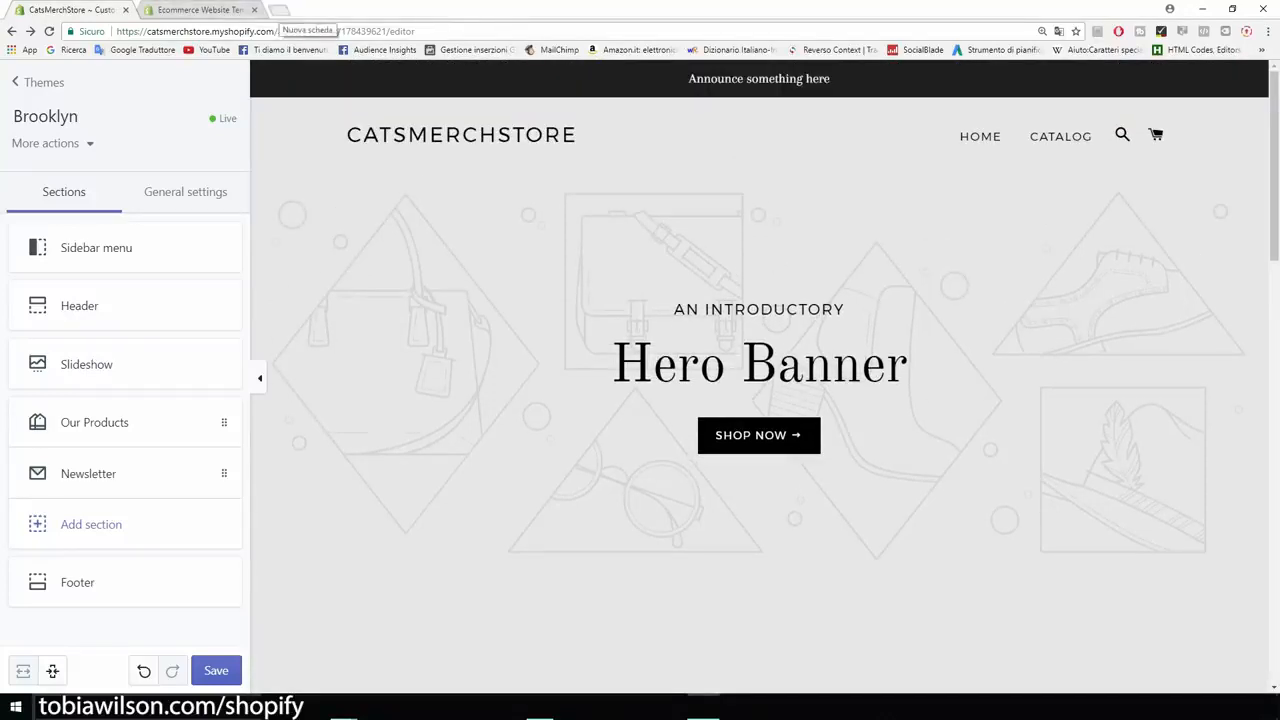
pyautogui.click(279, 10)
# Go to Google Images and enlarge the page zoom.
pyautogui.write('google')
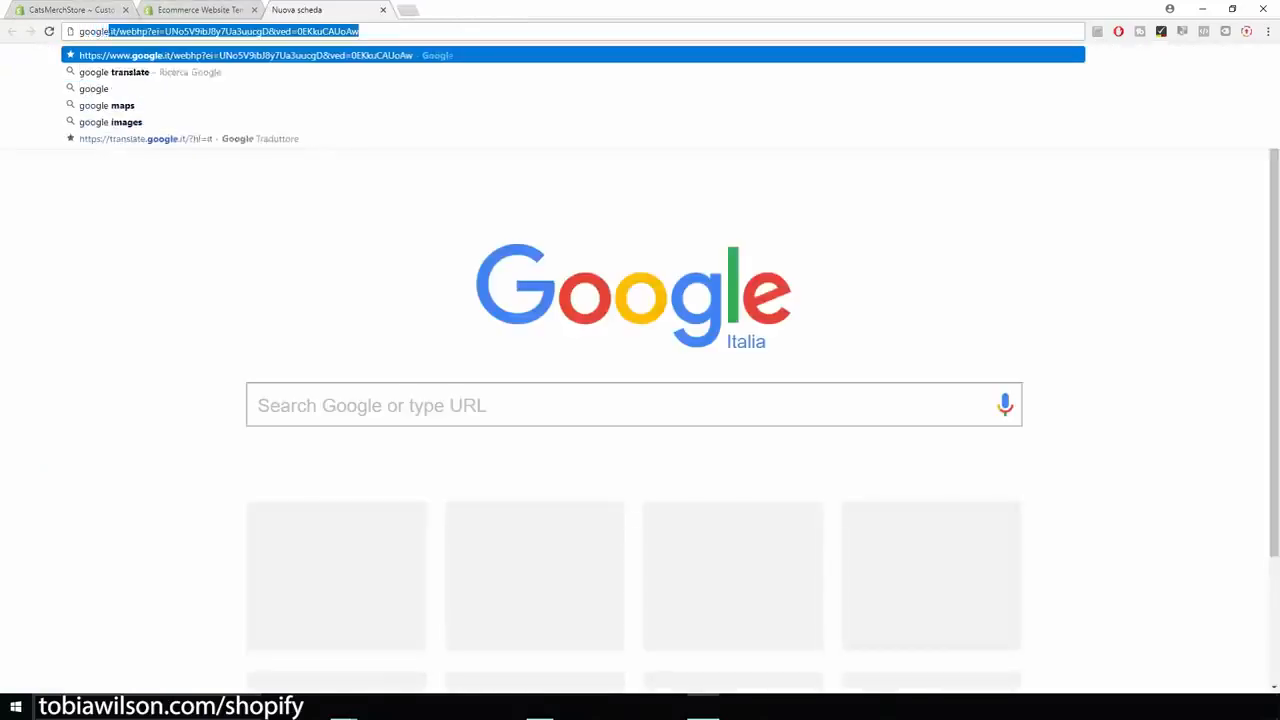
pyautogui.write(' images')
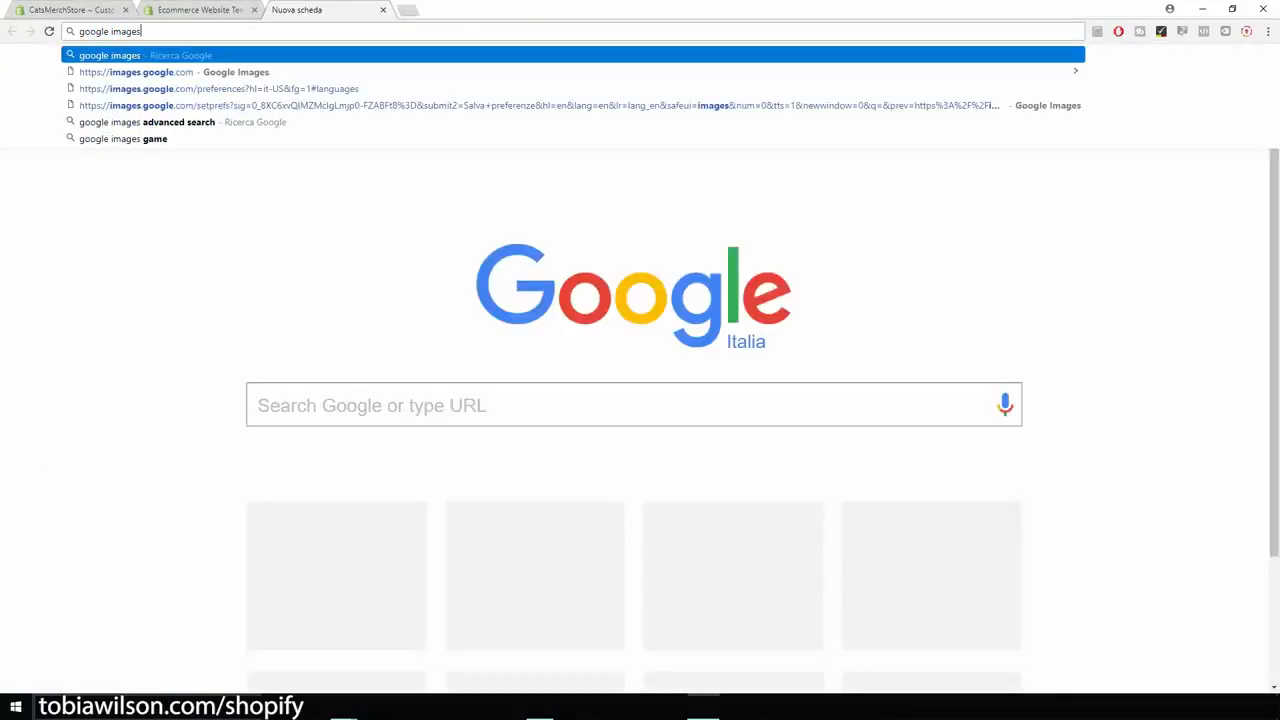
pyautogui.press('Return')
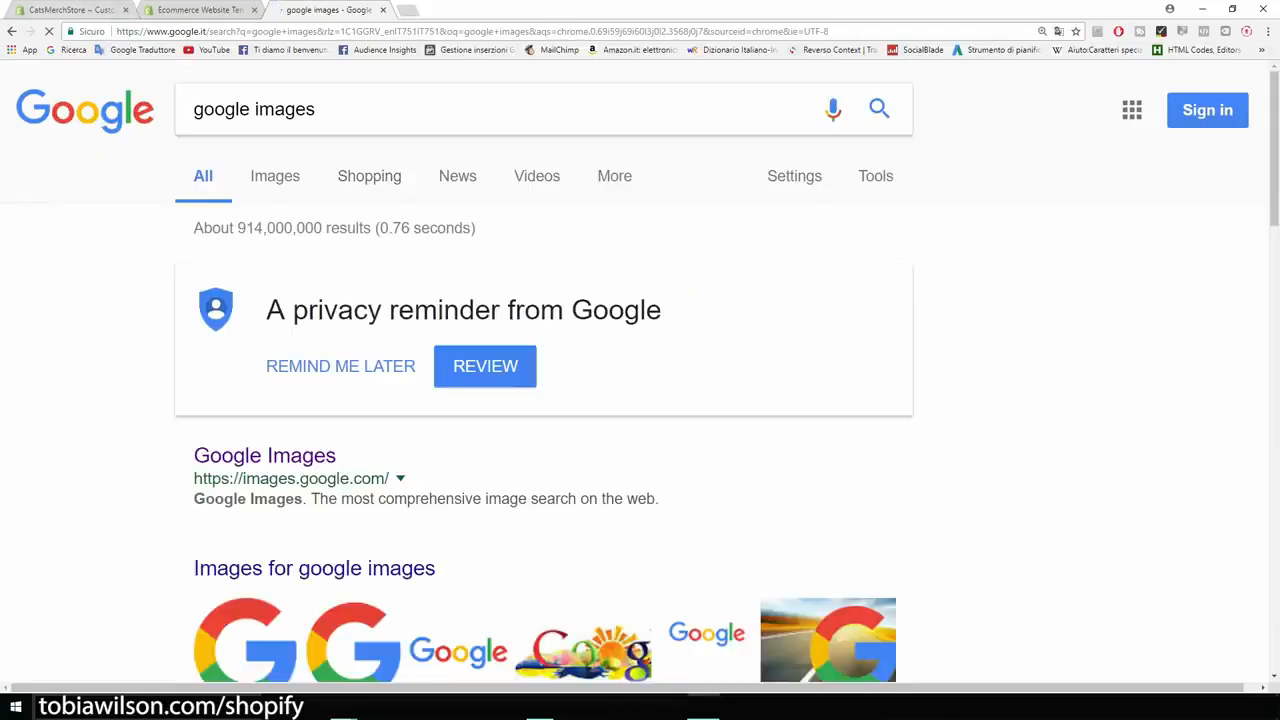
pyautogui.click(264, 455)
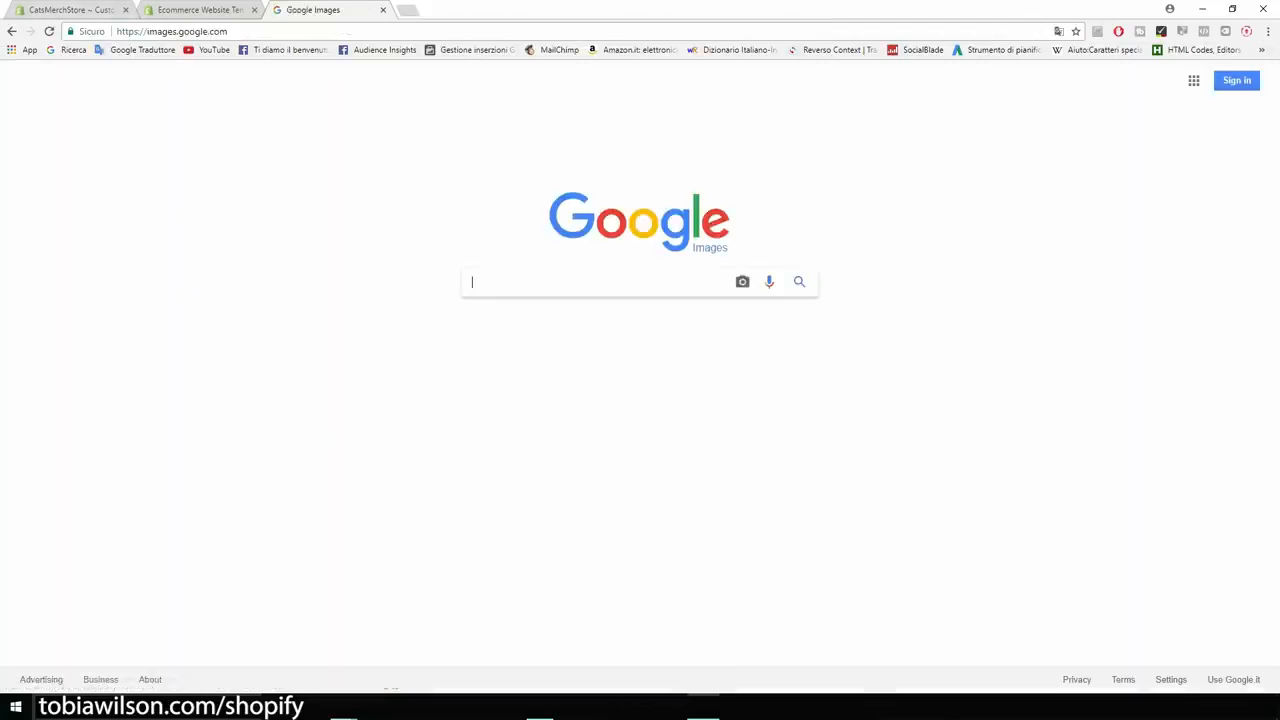
pyautogui.hotkey('ctrl', '+')
pyautogui.hotkey('ctrl', '+')
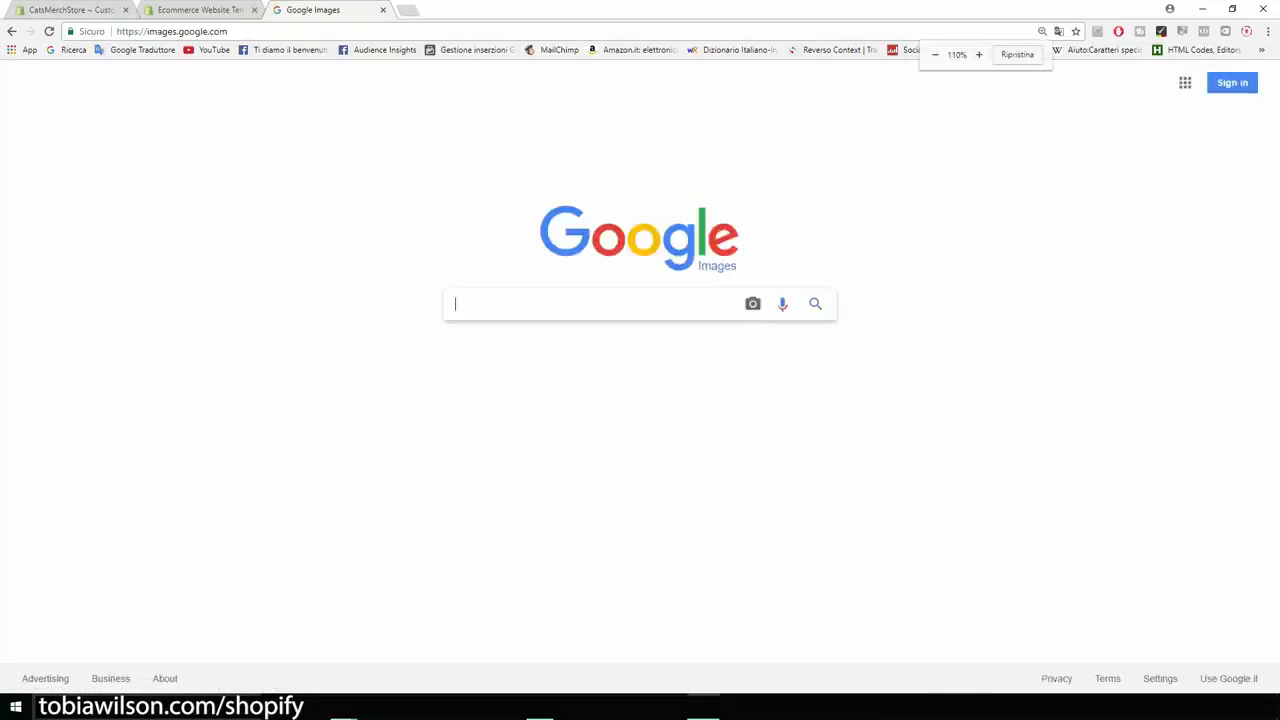
pyautogui.hotkey('ctrl', '+')
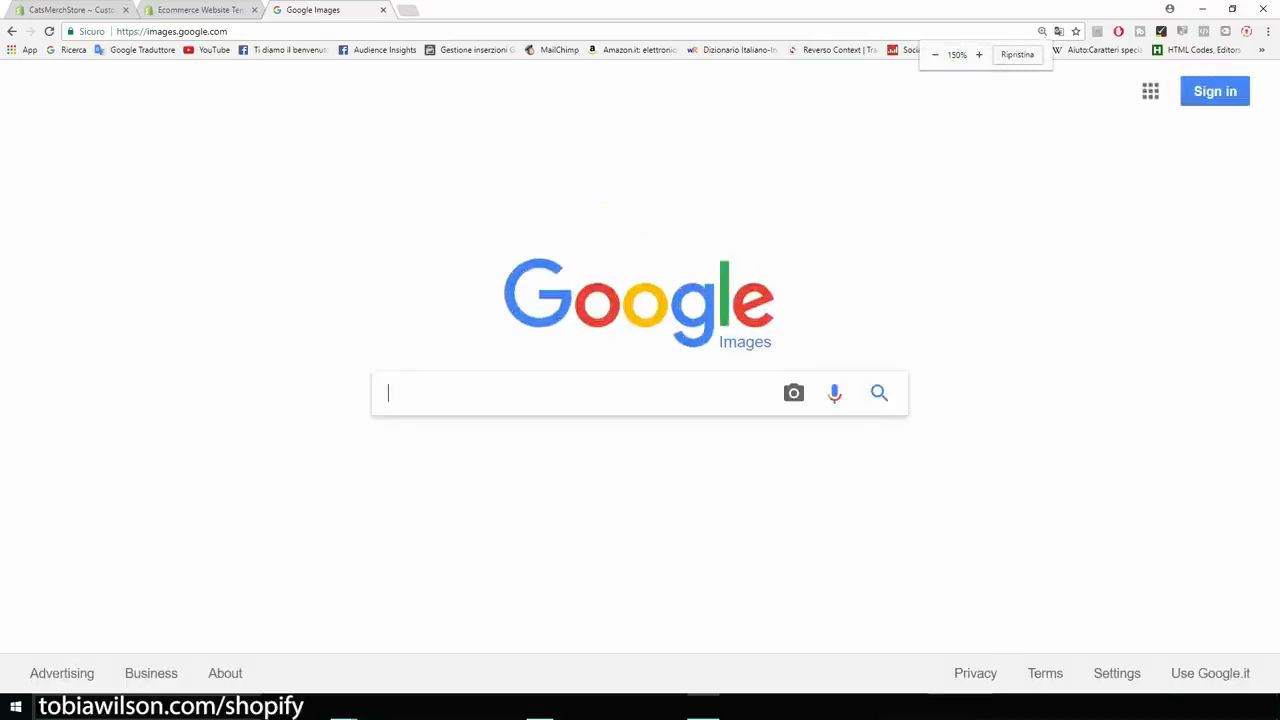
# Search images for cats, limited to results labeled for reuse.
pyautogui.write('cats')
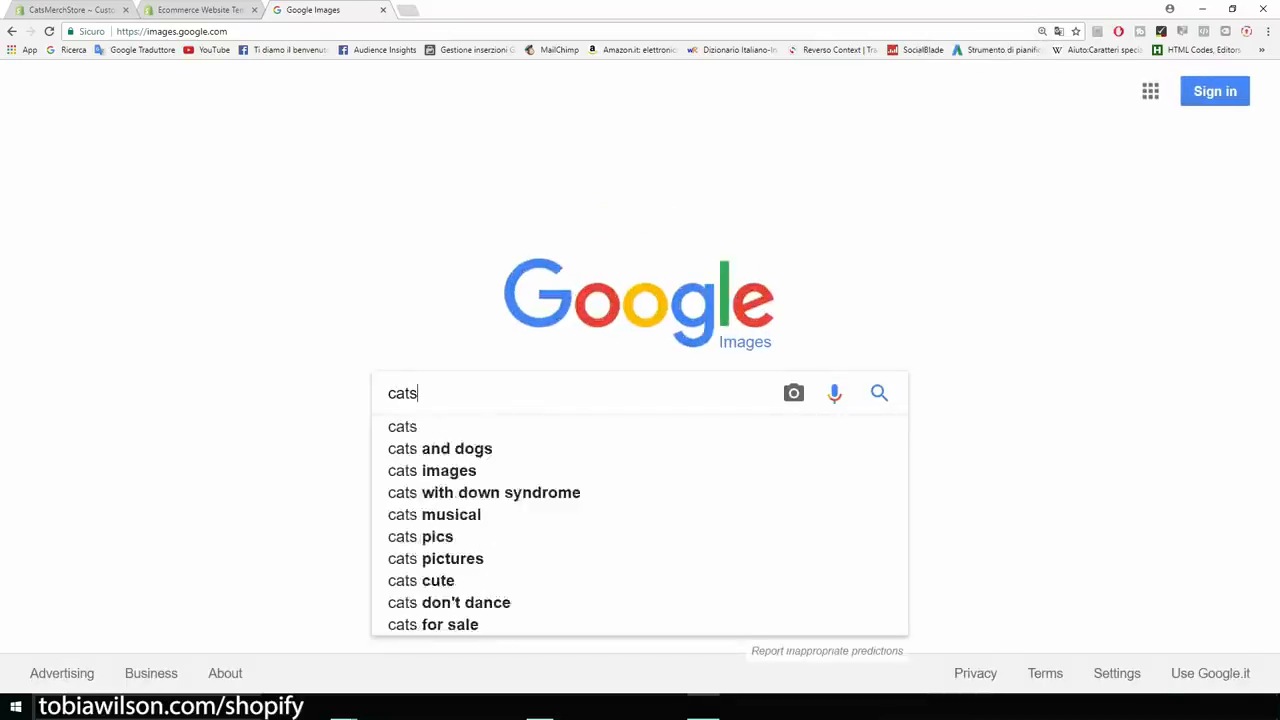
pyautogui.press('Return')
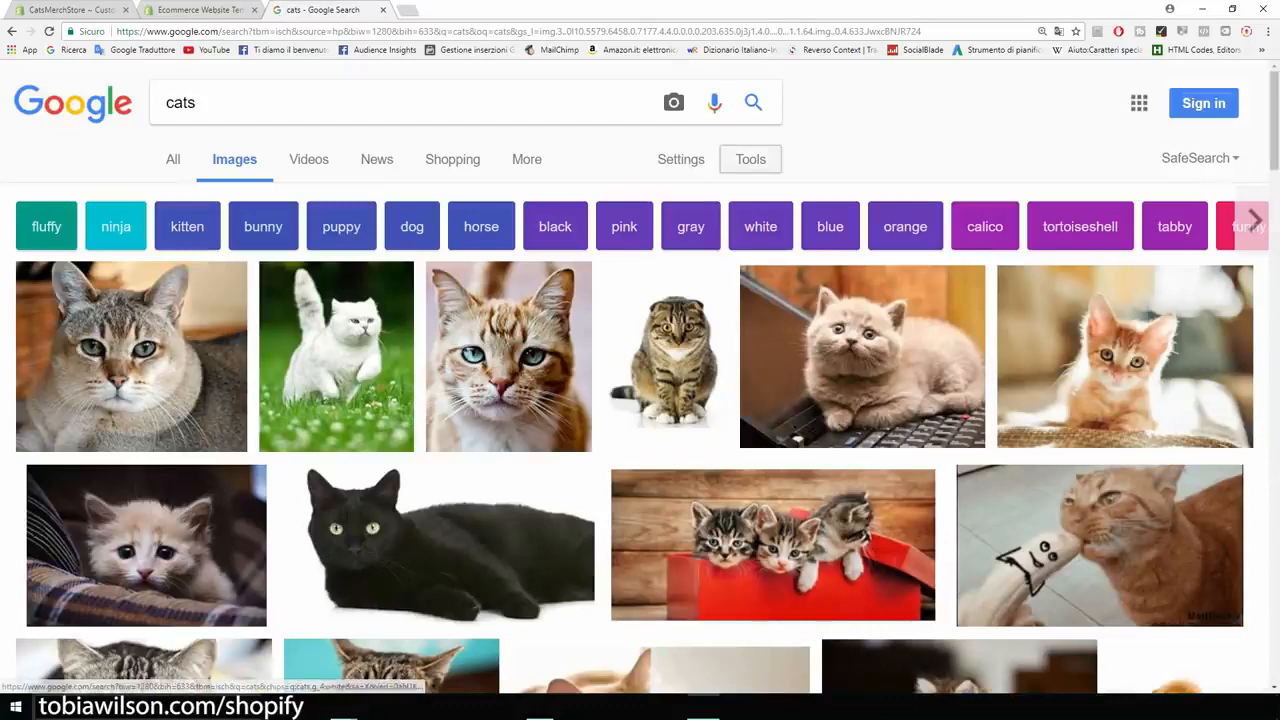
pyautogui.click(750, 159)
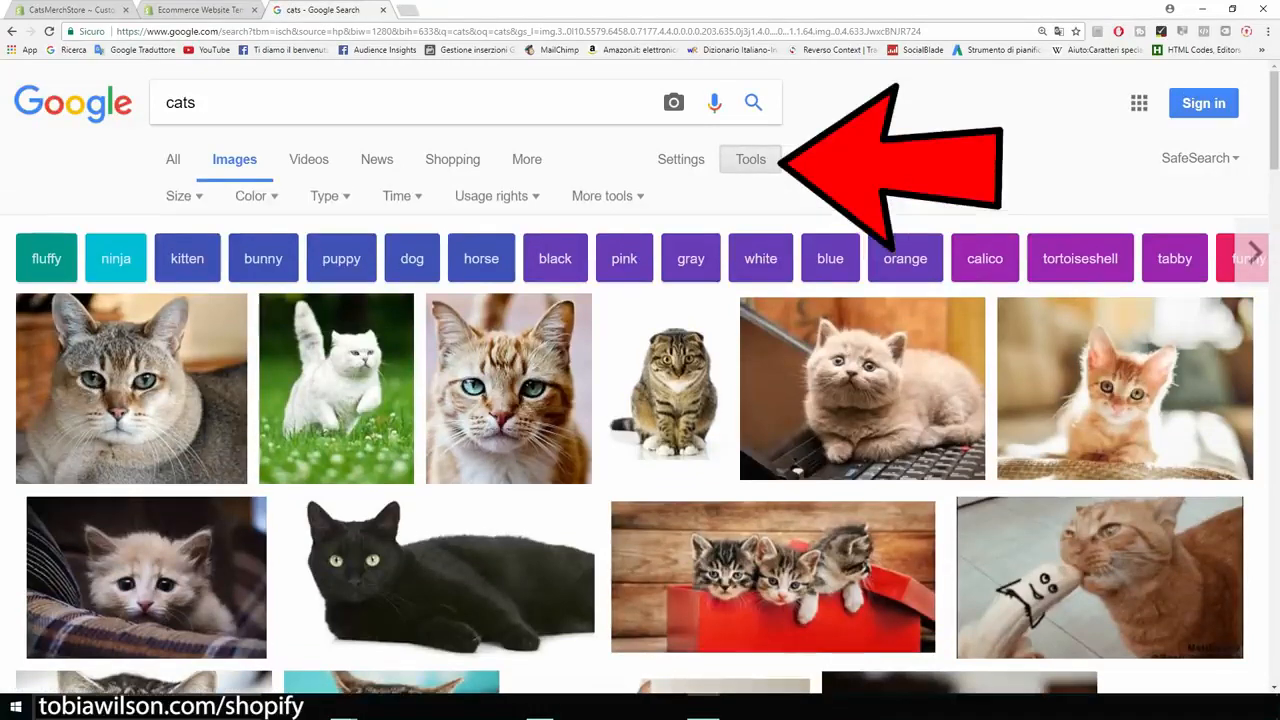
pyautogui.click(495, 196)
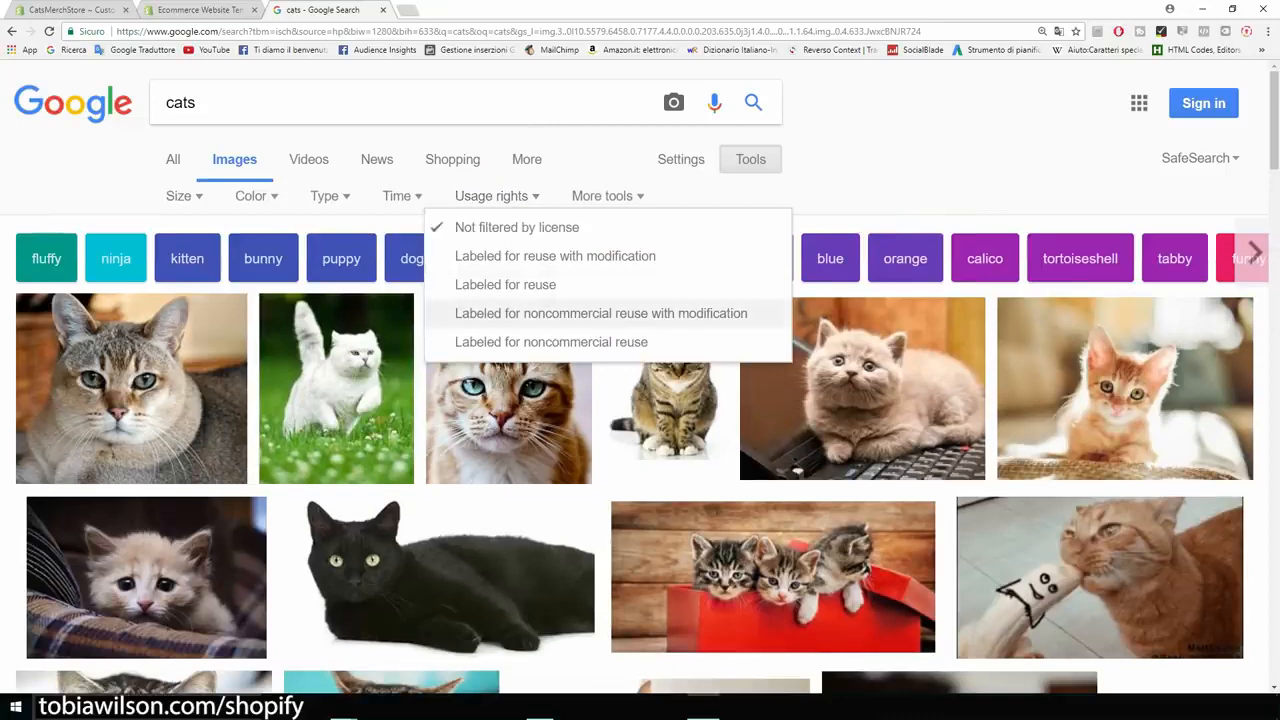
pyautogui.hotkey('ctrl', '+')
pyautogui.hotkey('ctrl', '+')
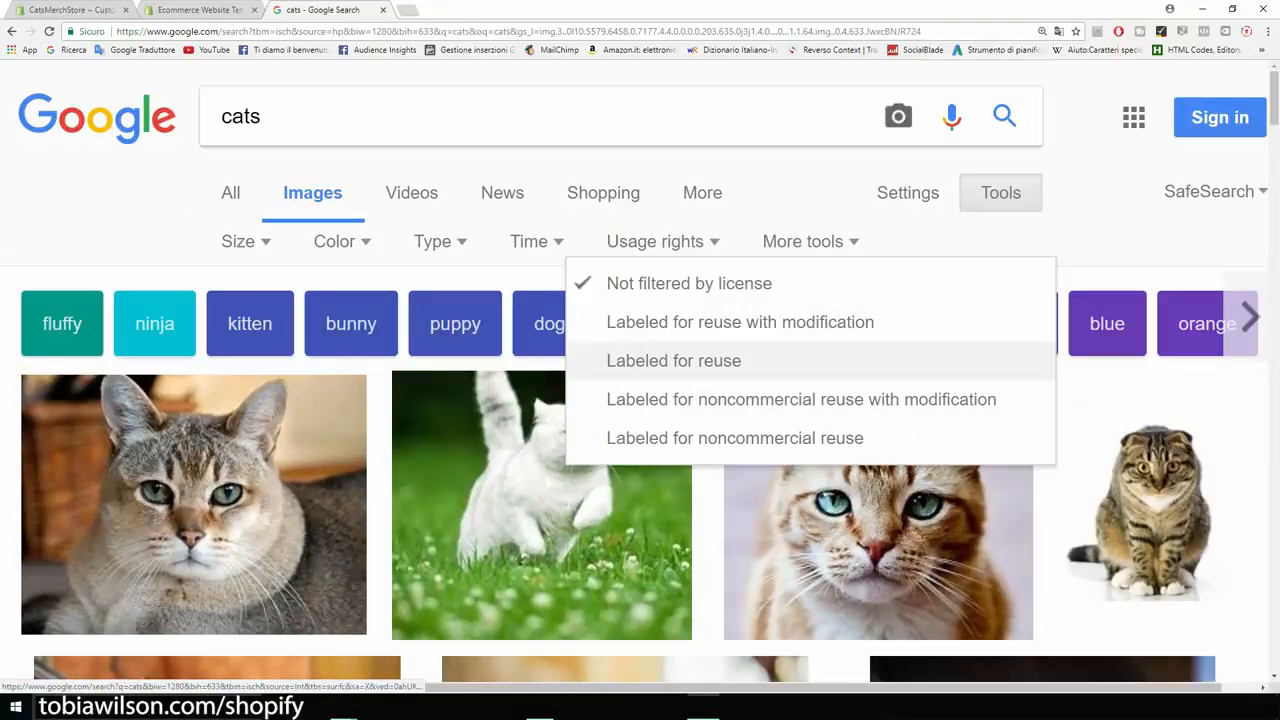
pyautogui.click(673, 360)
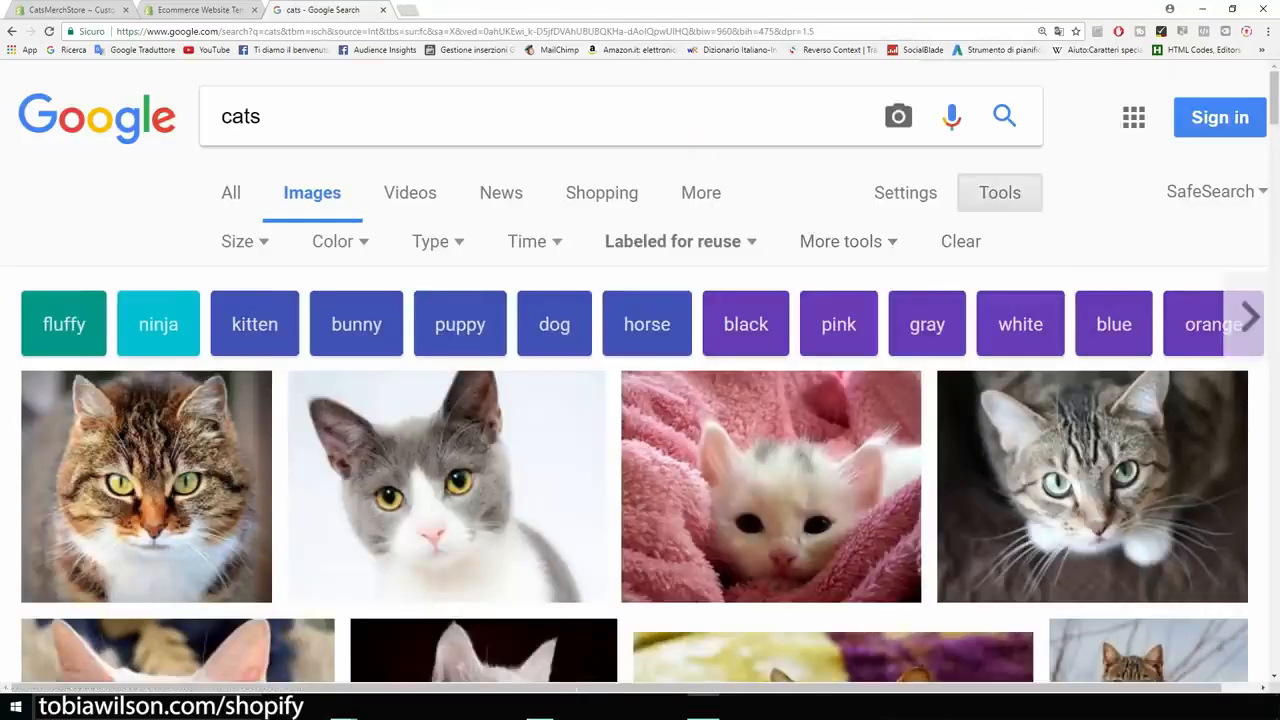
pyautogui.hotkey('ctrl', '-')
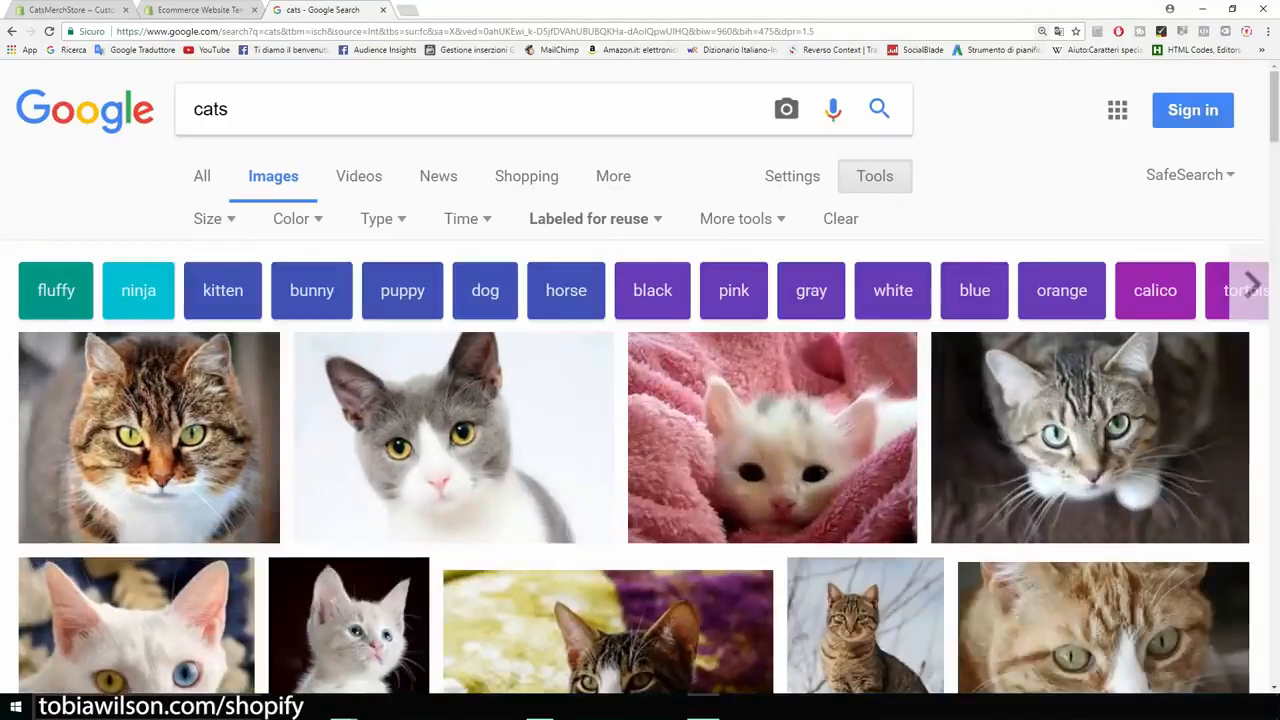
pyautogui.hotkey('ctrl', 'Tab')
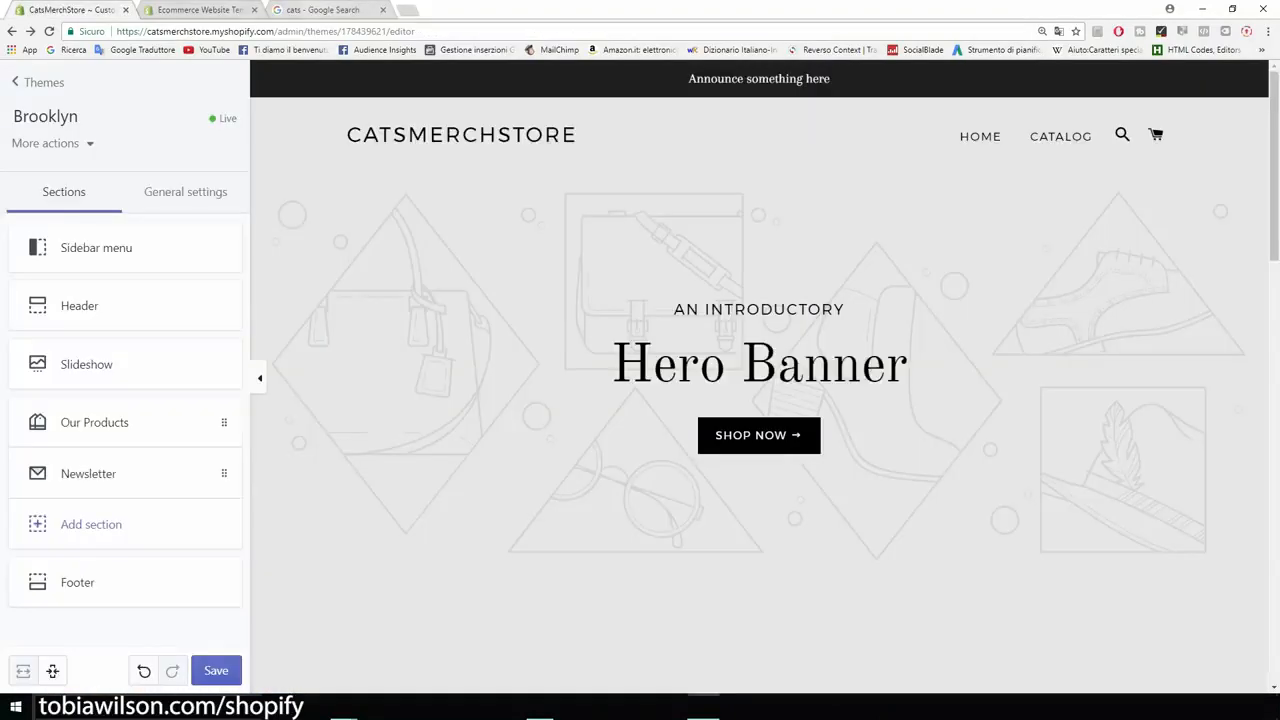
pyautogui.hotkey('ctrl', 'shift', 'Tab')
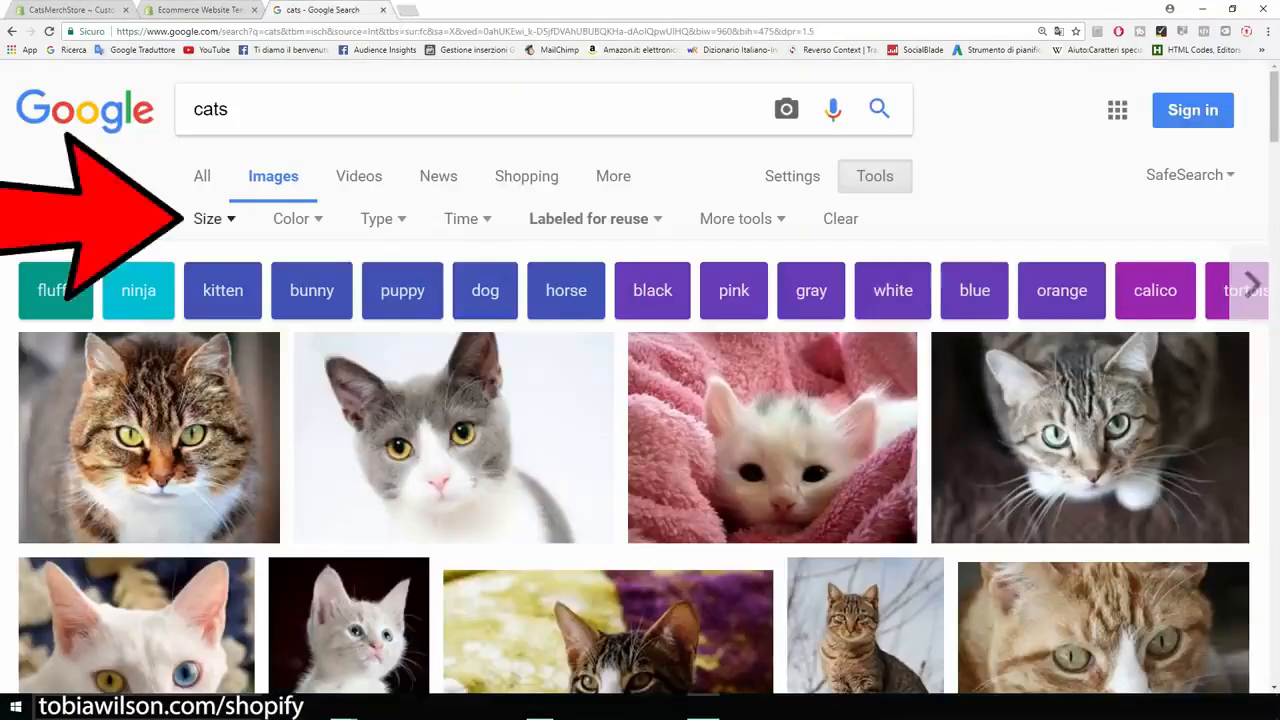
# Filter the cat results to images larger than 1024×768.
pyautogui.click(214, 219)
pyautogui.moveTo(238, 389)
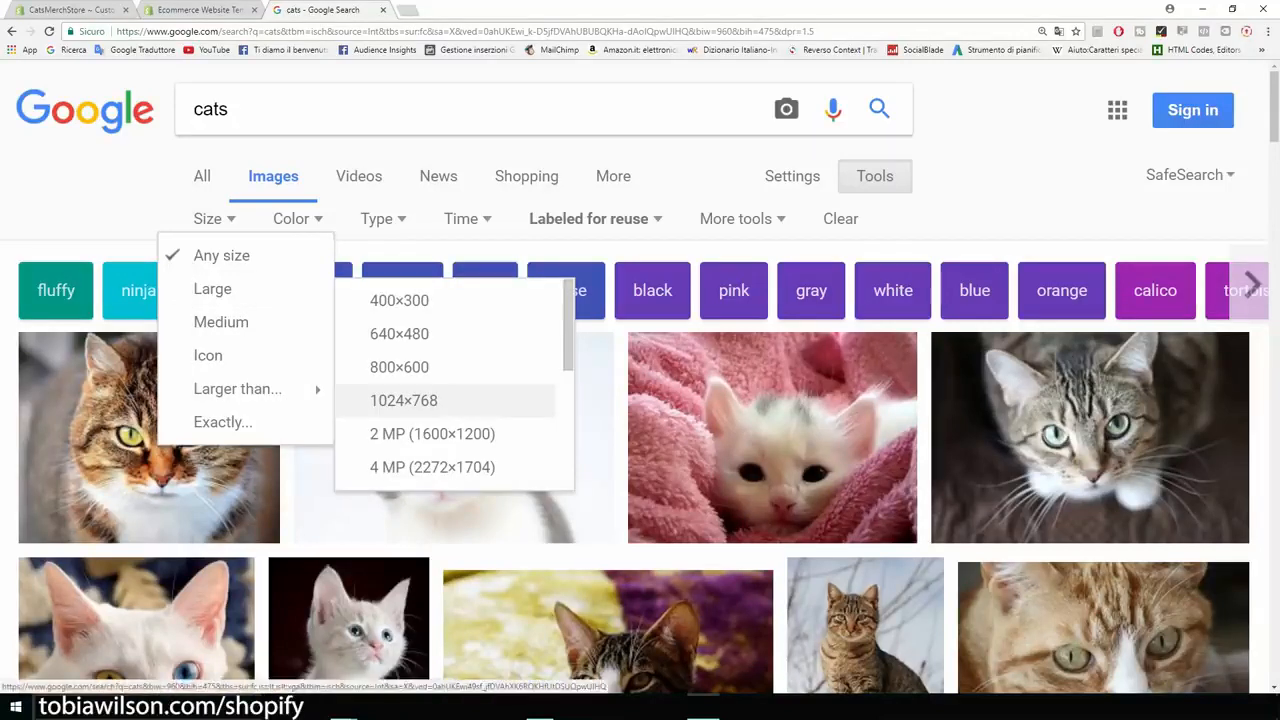
pyautogui.click(403, 400)
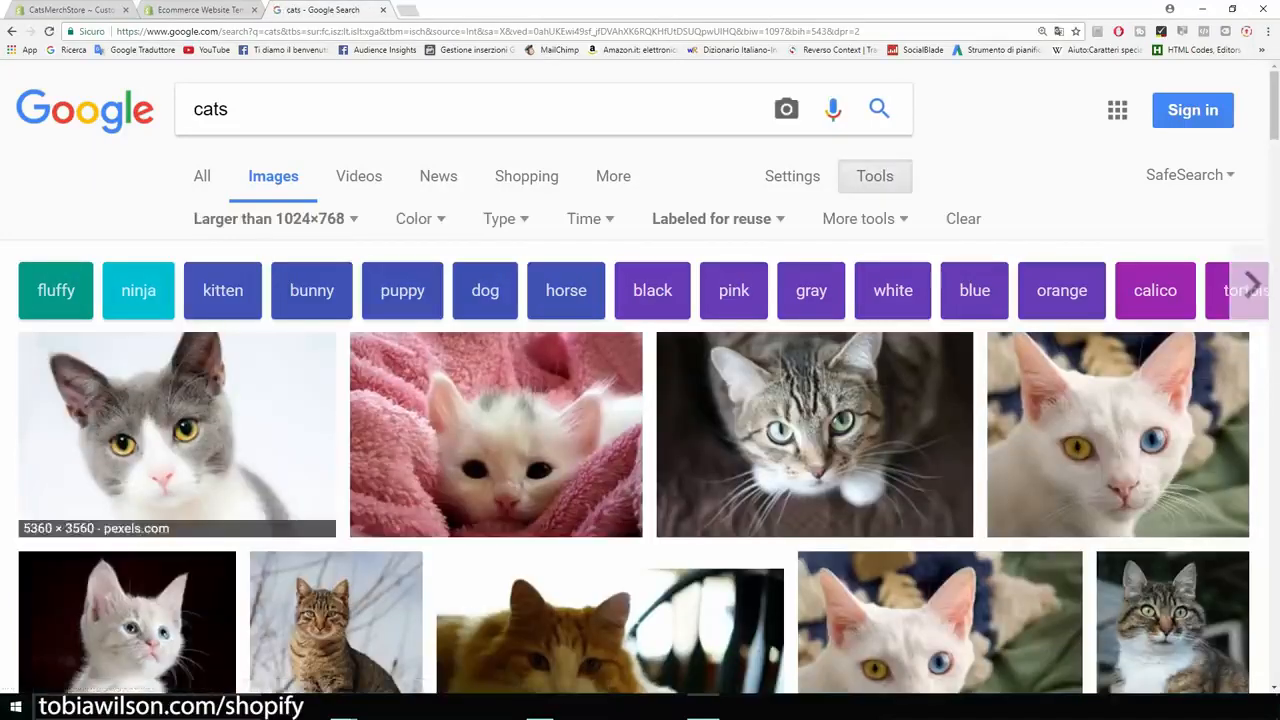
pyautogui.scroll(-3, 640, 400)
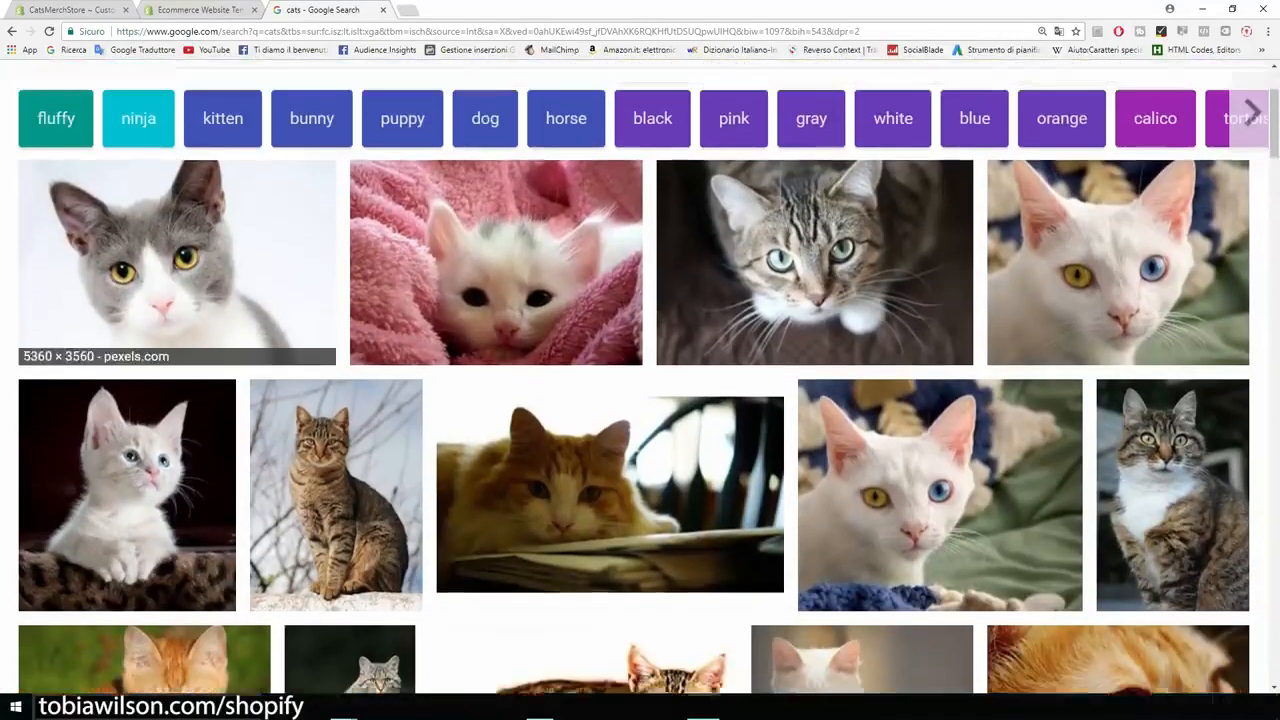
pyautogui.scroll(1, 180, 300)
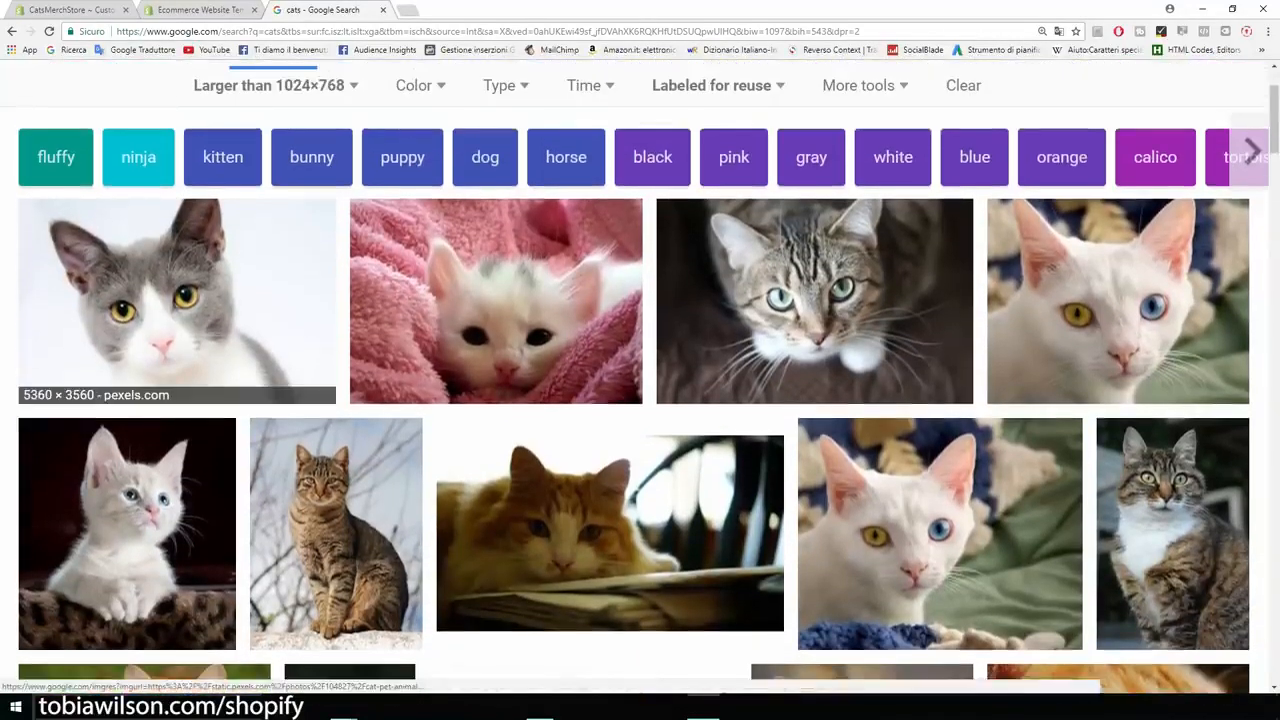
# Open the full-size grey-and-white cat photo and drag it into the catsmerch folder.
pyautogui.click(177, 300)
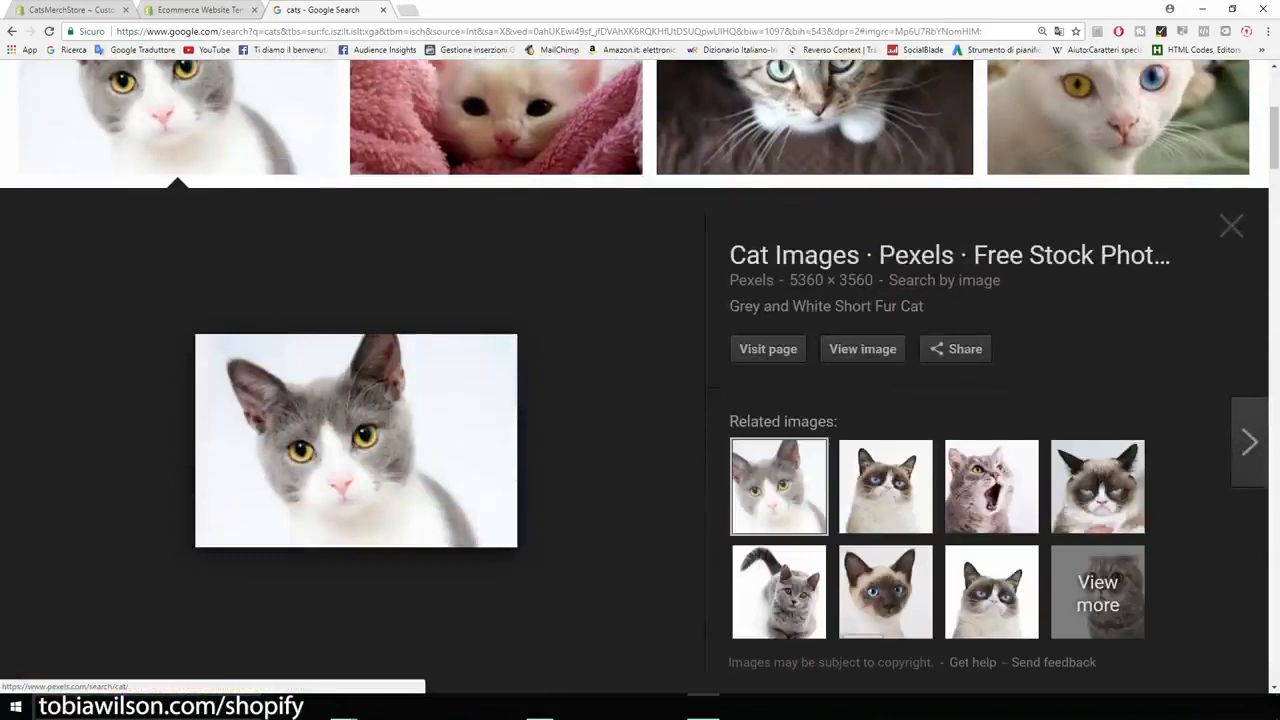
pyautogui.click(862, 348)
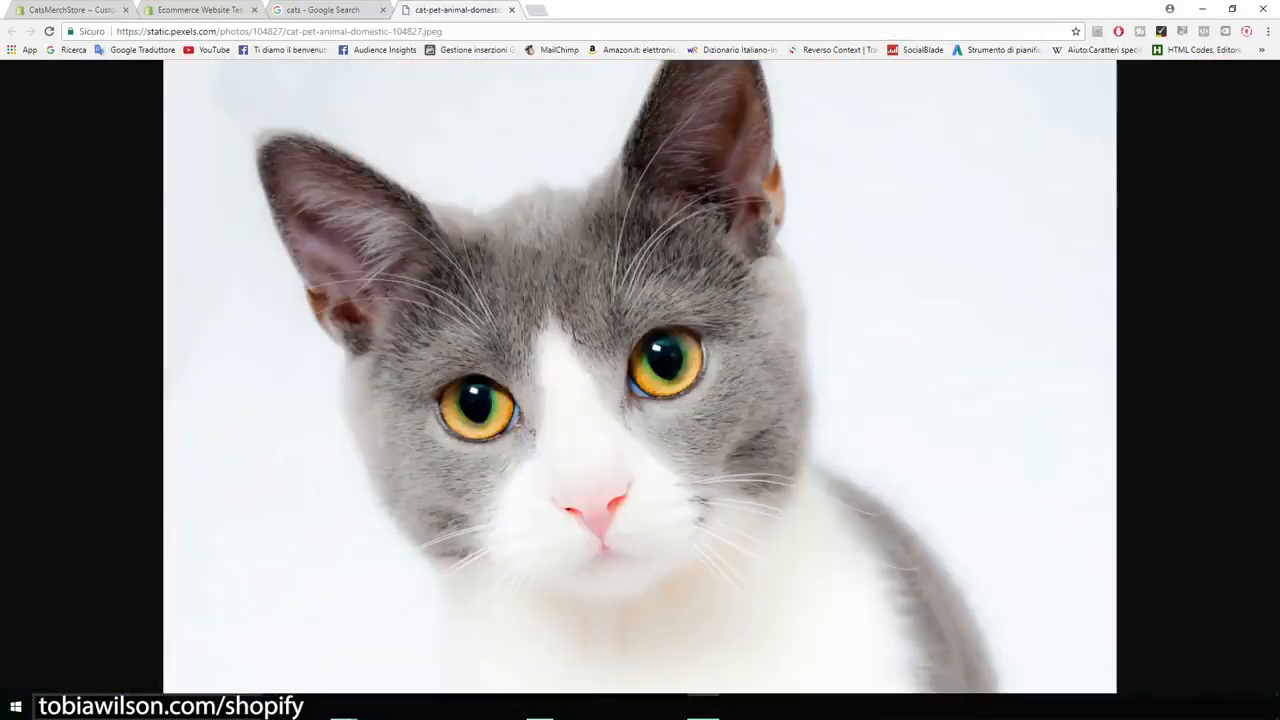
pyautogui.moveTo(820, 9); pyautogui.dragTo(999, 79)
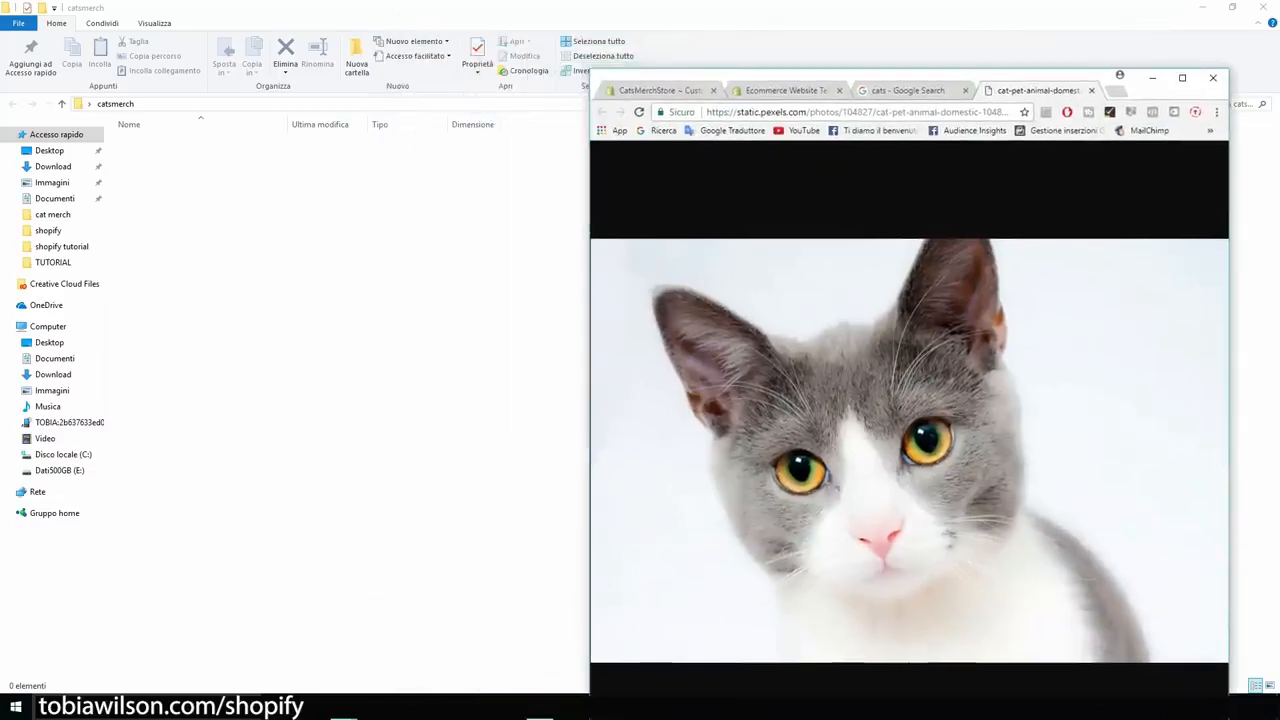
pyautogui.moveTo(880, 430); pyautogui.dragTo(340, 320)
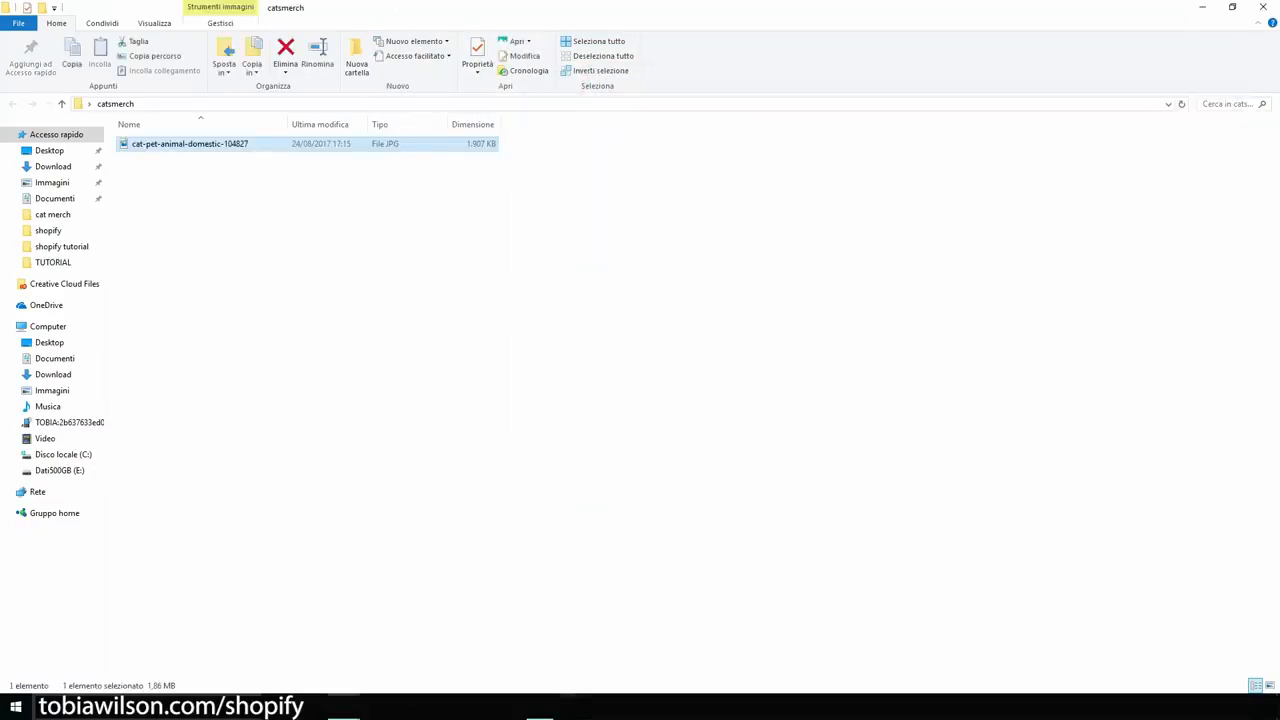
pyautogui.click(540, 707)
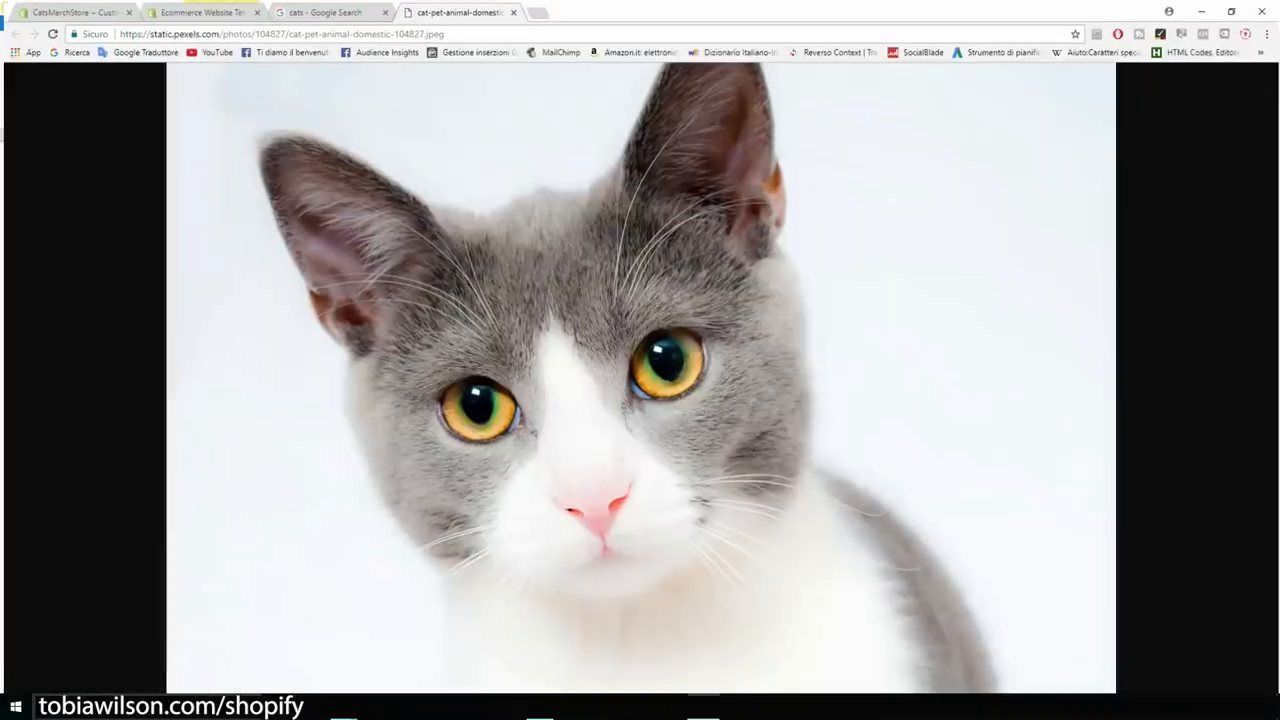
pyautogui.click(1182, 77)
# Replace the slideshow slide's image with the uploaded grey-and-white cat photo.
pyautogui.click(72, 10)
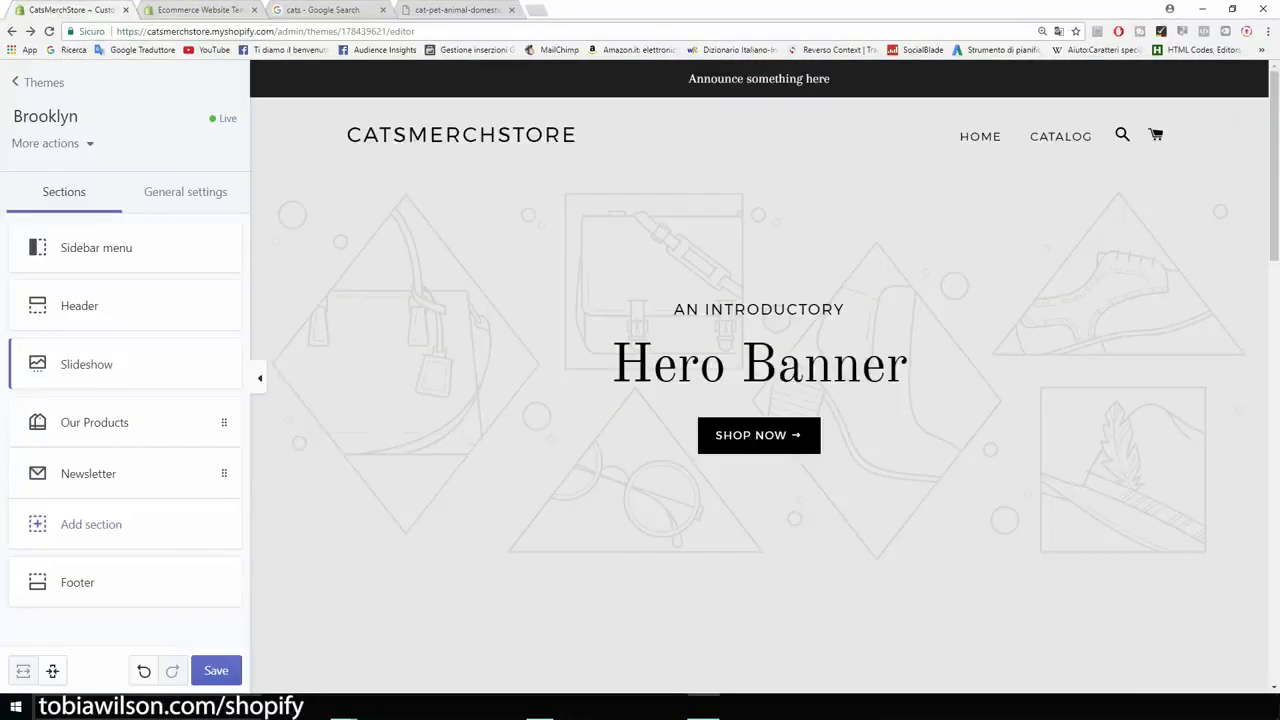
pyautogui.click(86, 364)
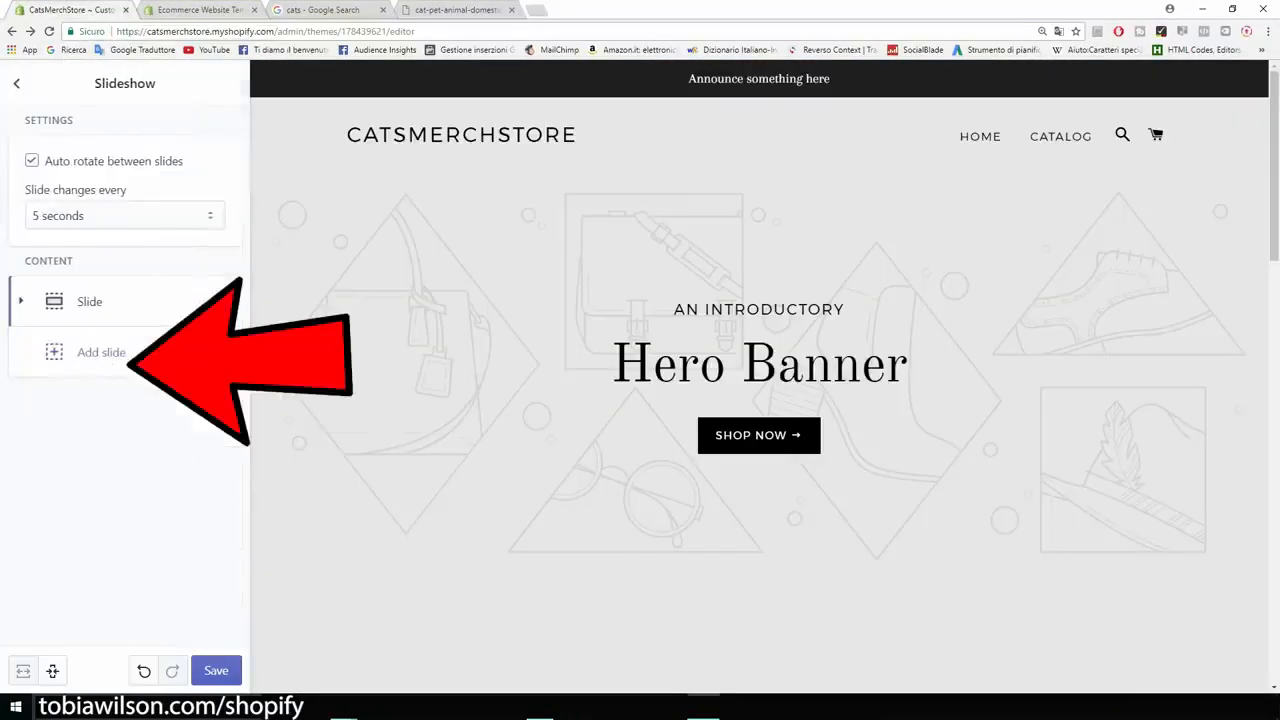
pyautogui.click(89, 301)
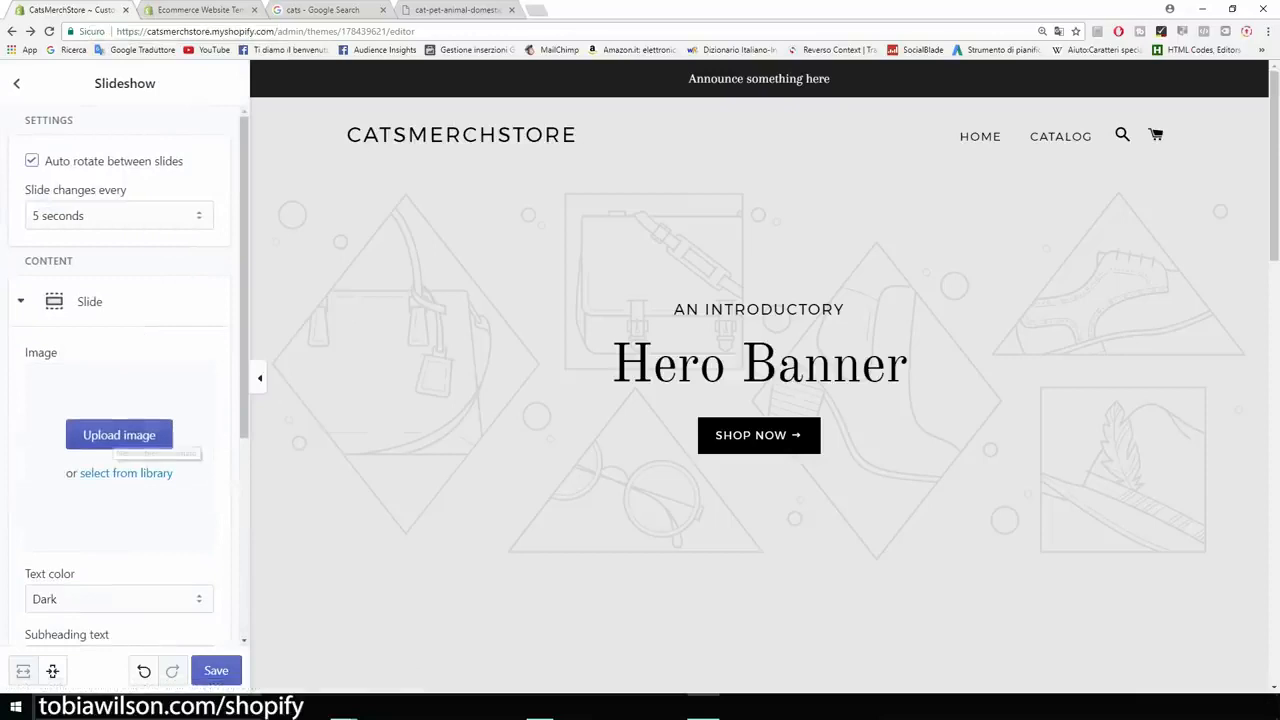
pyautogui.click(115, 437)
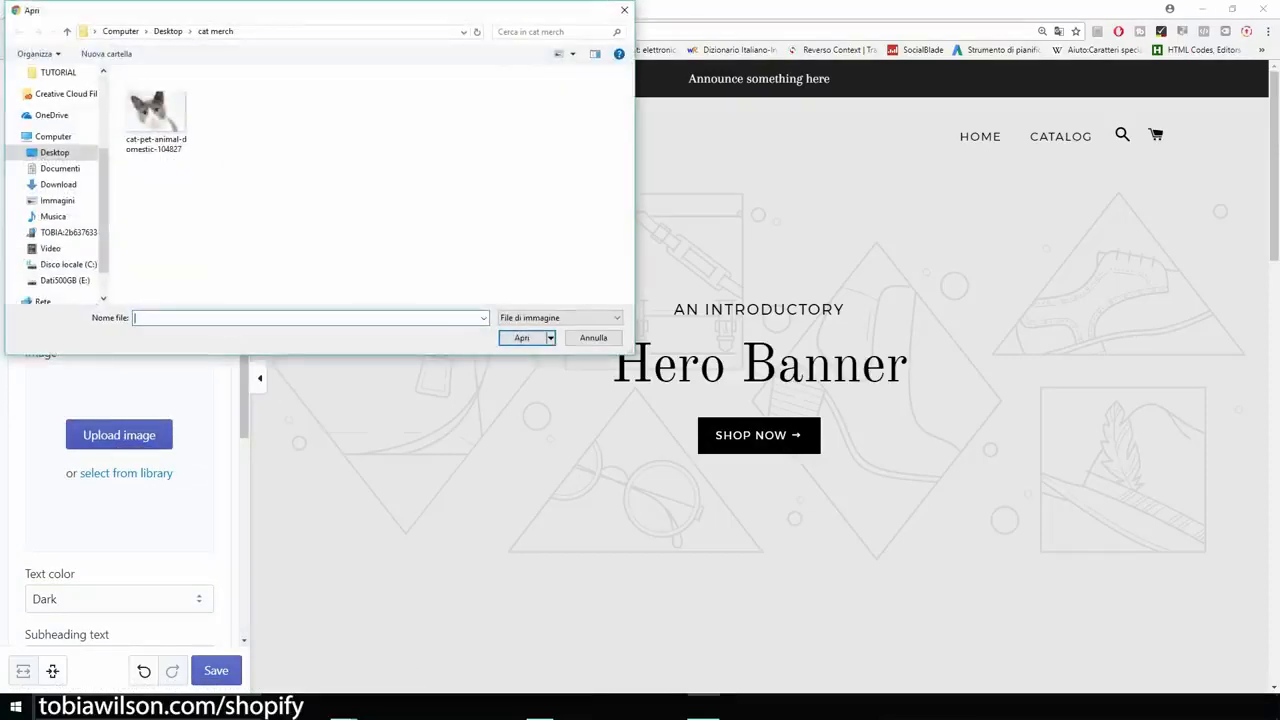
pyautogui.doubleClick(156, 112)
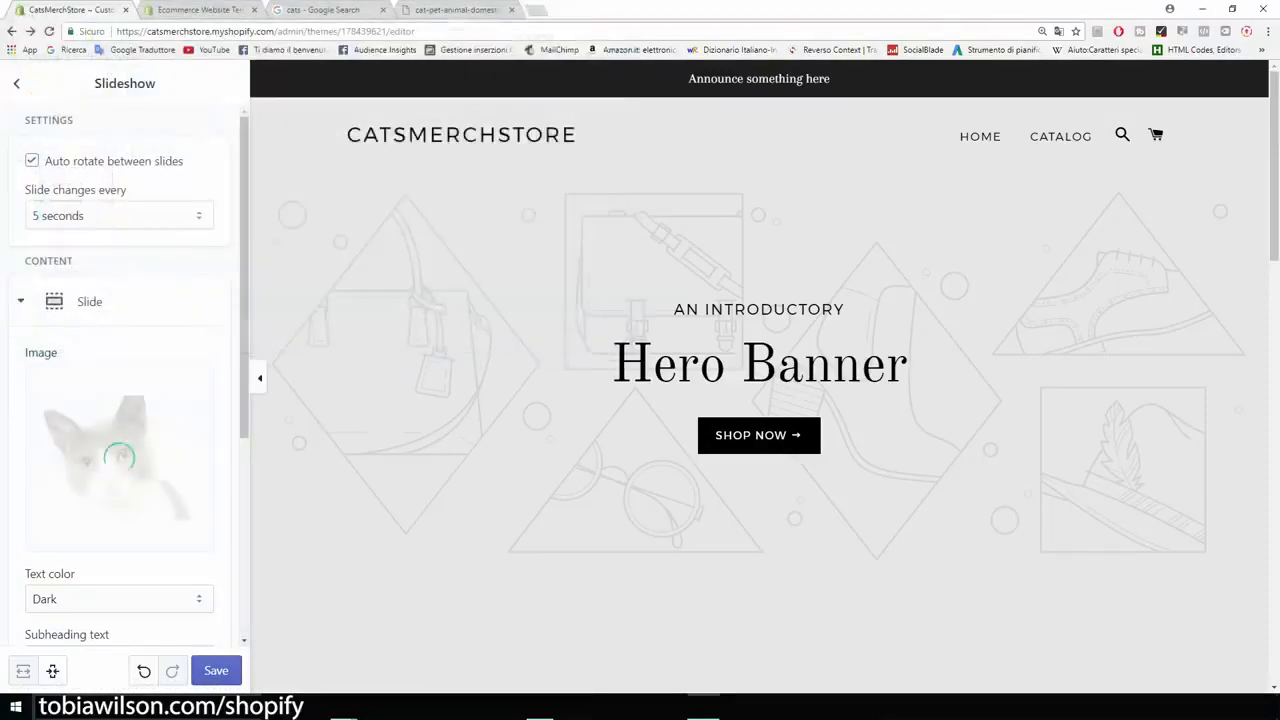
# Clear the slide's 'AN INTRODUCTORY' subheading, 'Hero Banner' heading and 'SHOP NOW' button text.
pyautogui.scroll(-3, 125, 380)
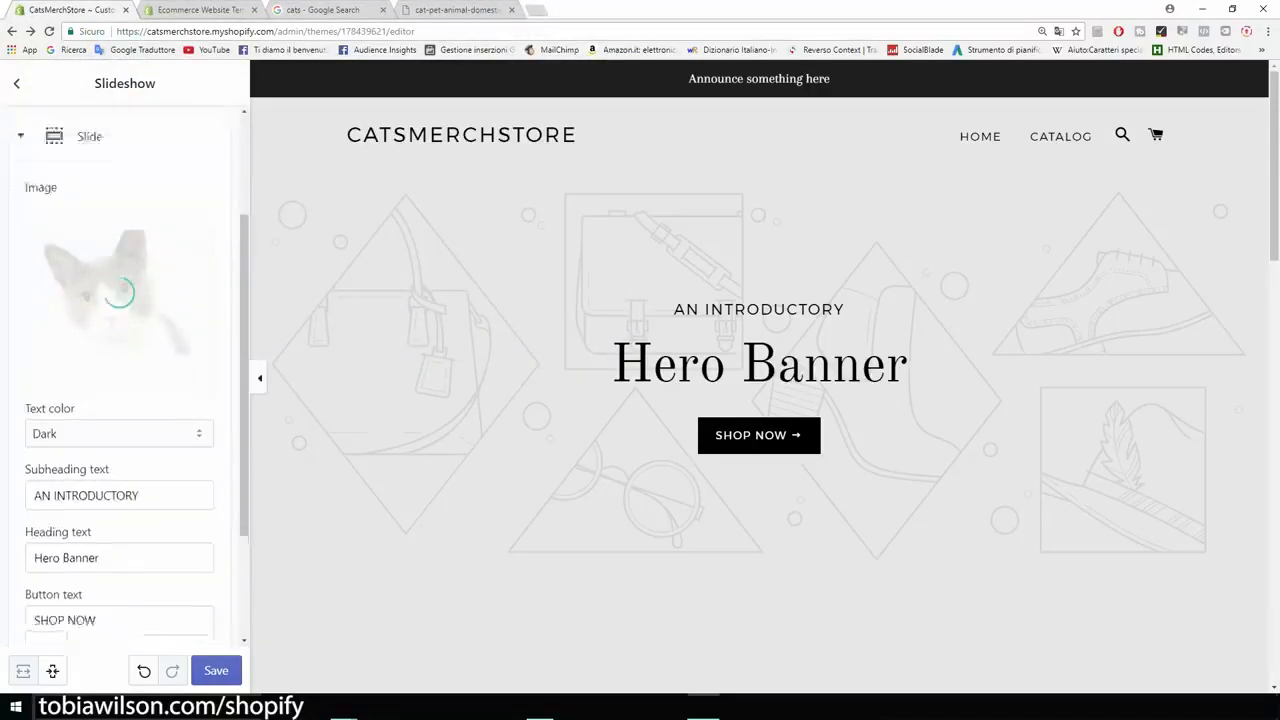
pyautogui.moveTo(145, 394); pyautogui.dragTo(28, 394)
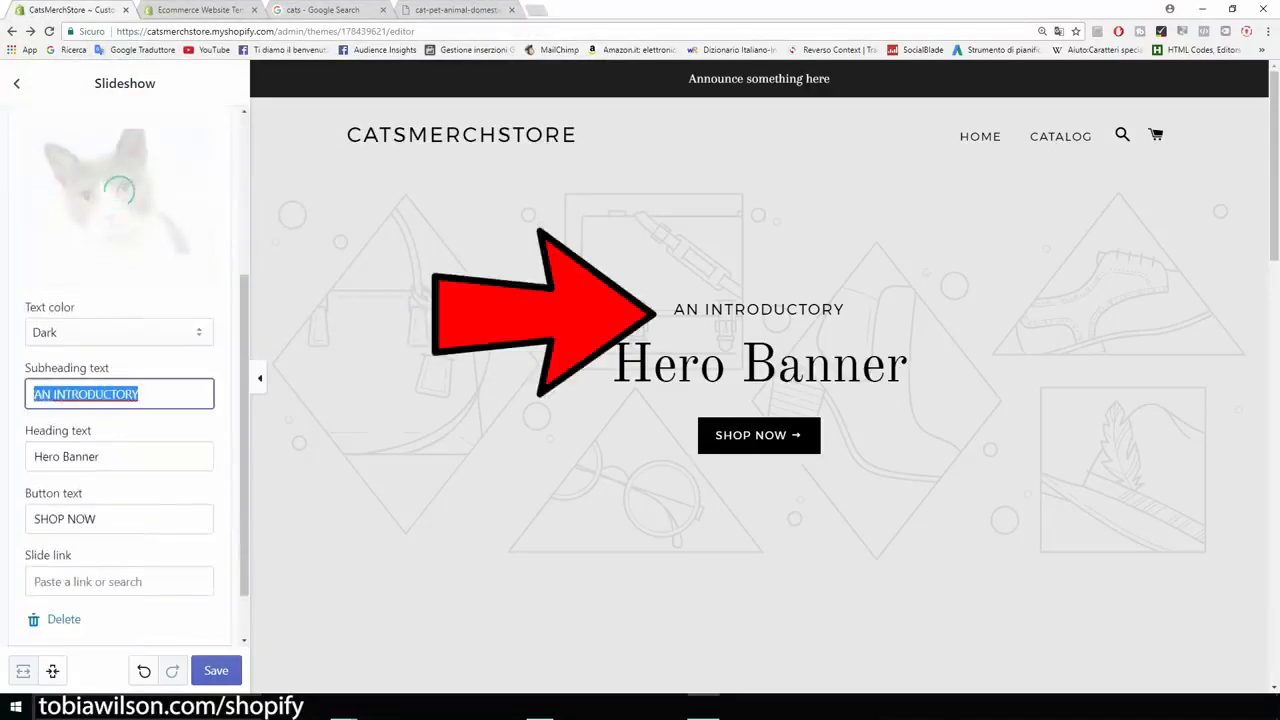
pyautogui.press('BackSpace')
pyautogui.press('Tab')
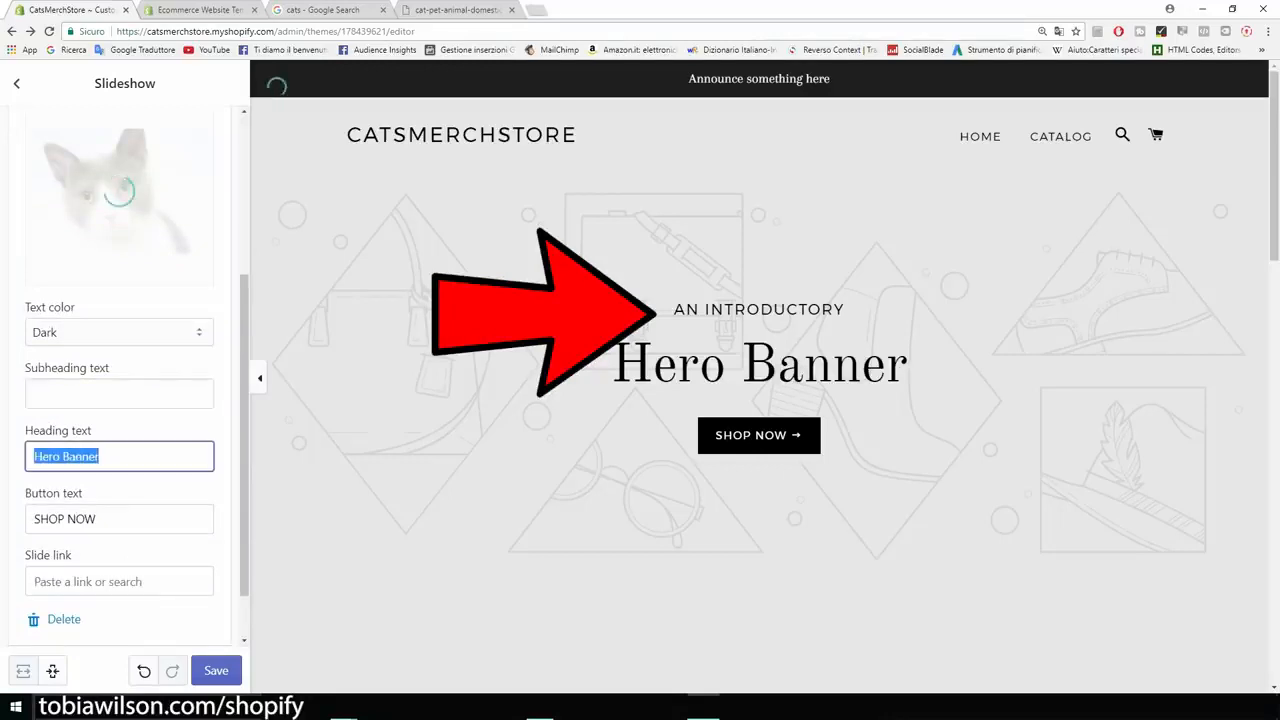
pyautogui.press('BackSpace')
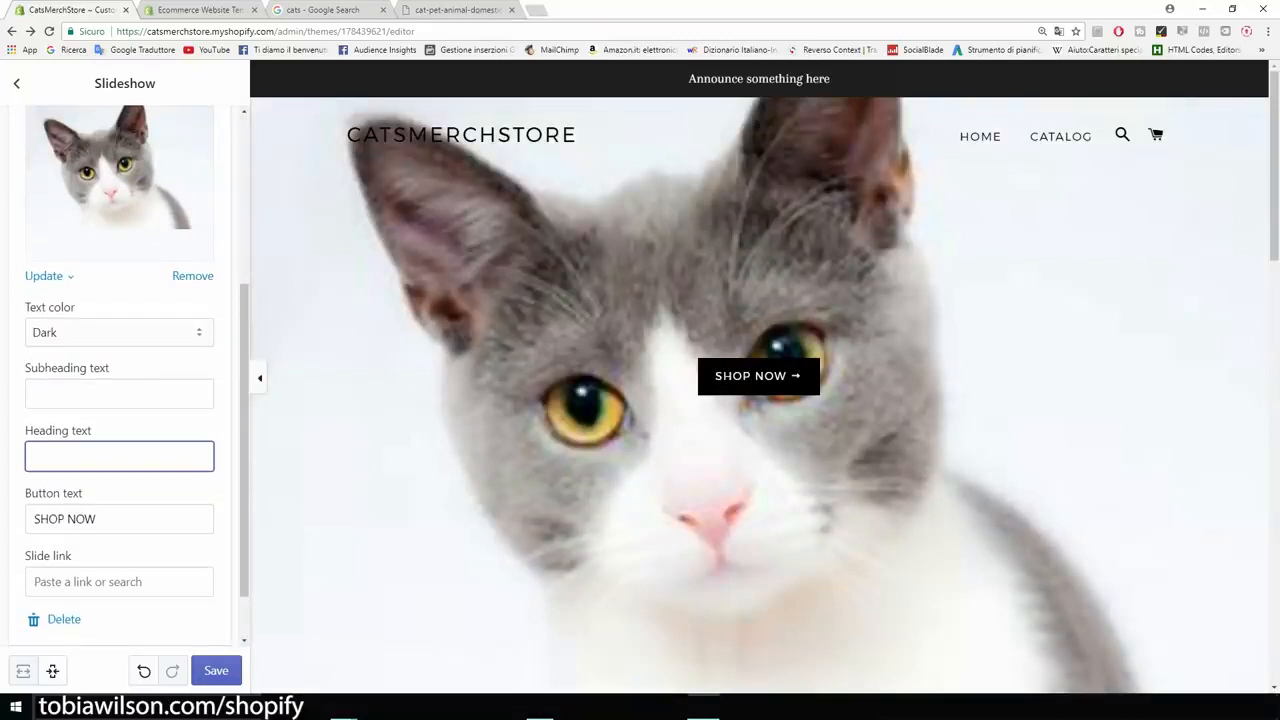
pyautogui.press('Tab')
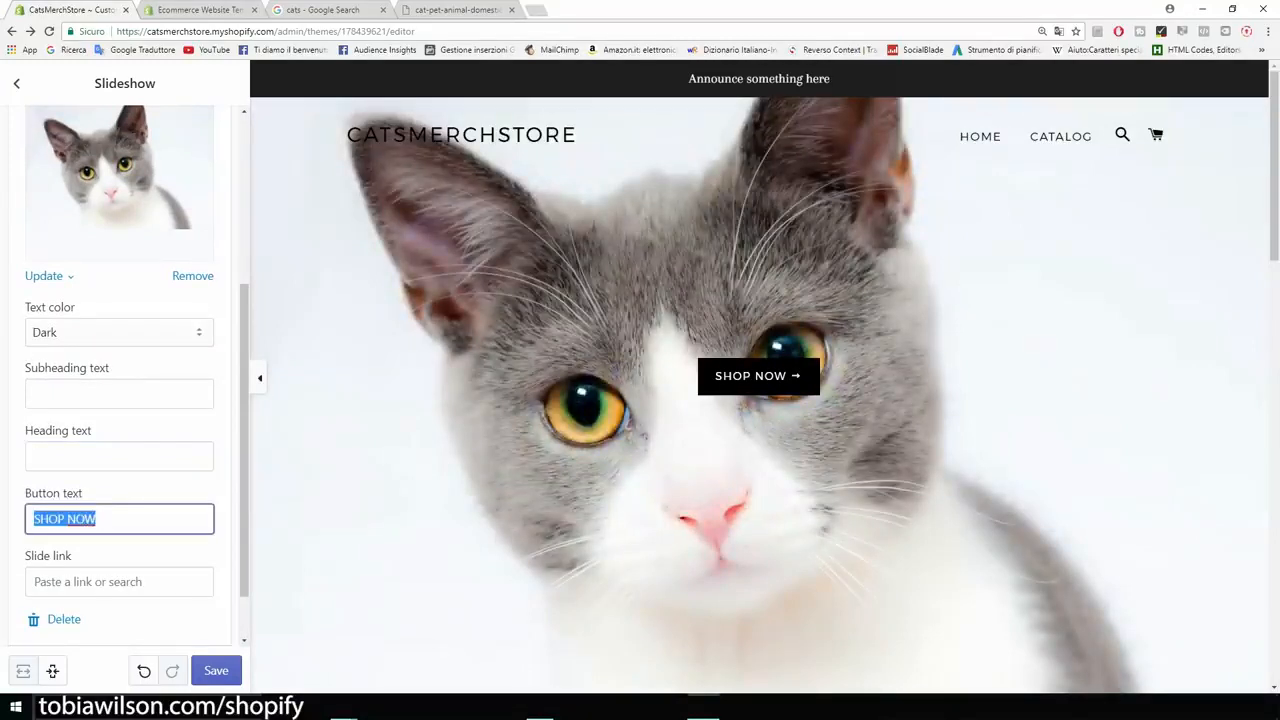
pyautogui.press('BackSpace')
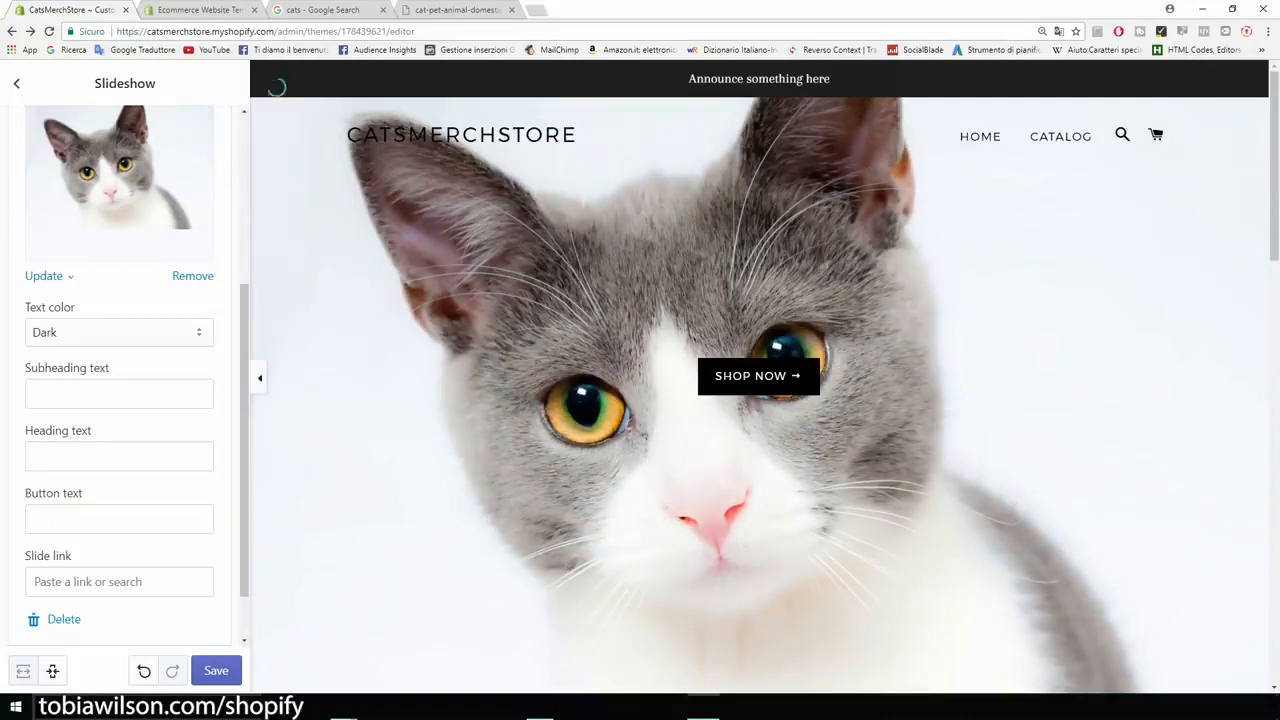
pyautogui.scroll(3, 125, 375)
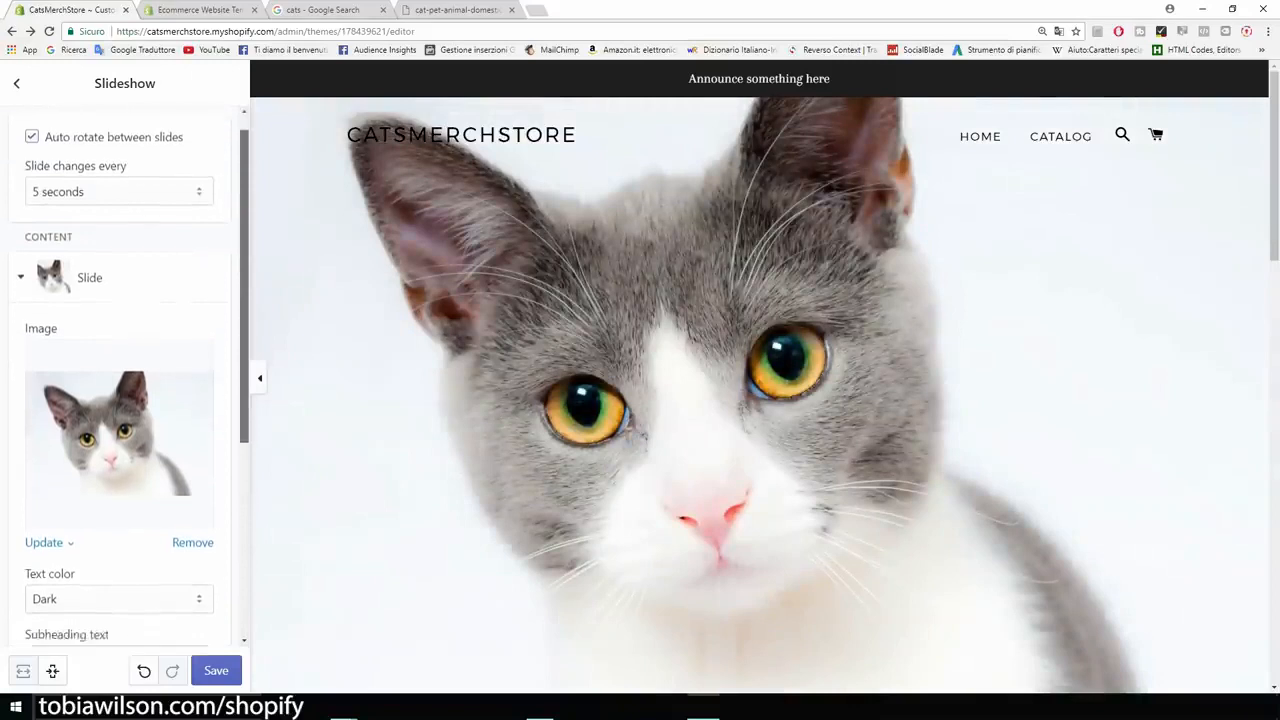
pyautogui.scroll(-2, 125, 380)
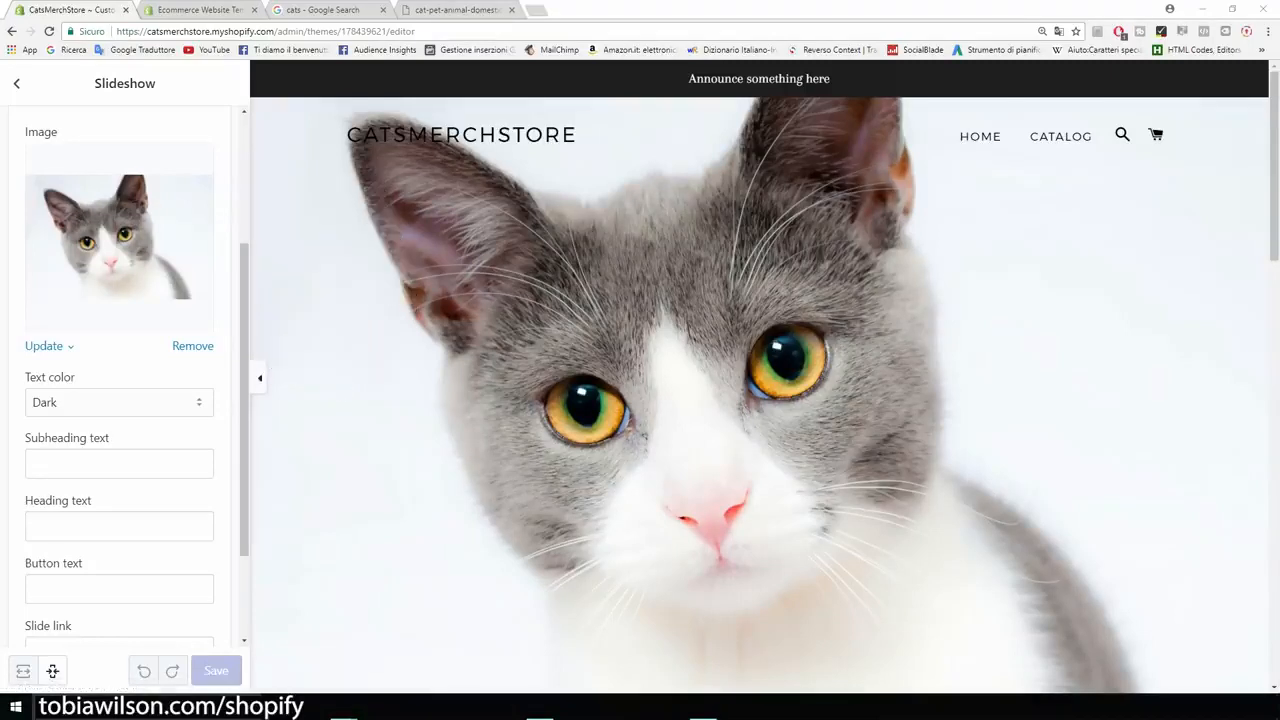
# Open canva.com in a new browser tab.
pyautogui.hotkey('ctrl', 't')
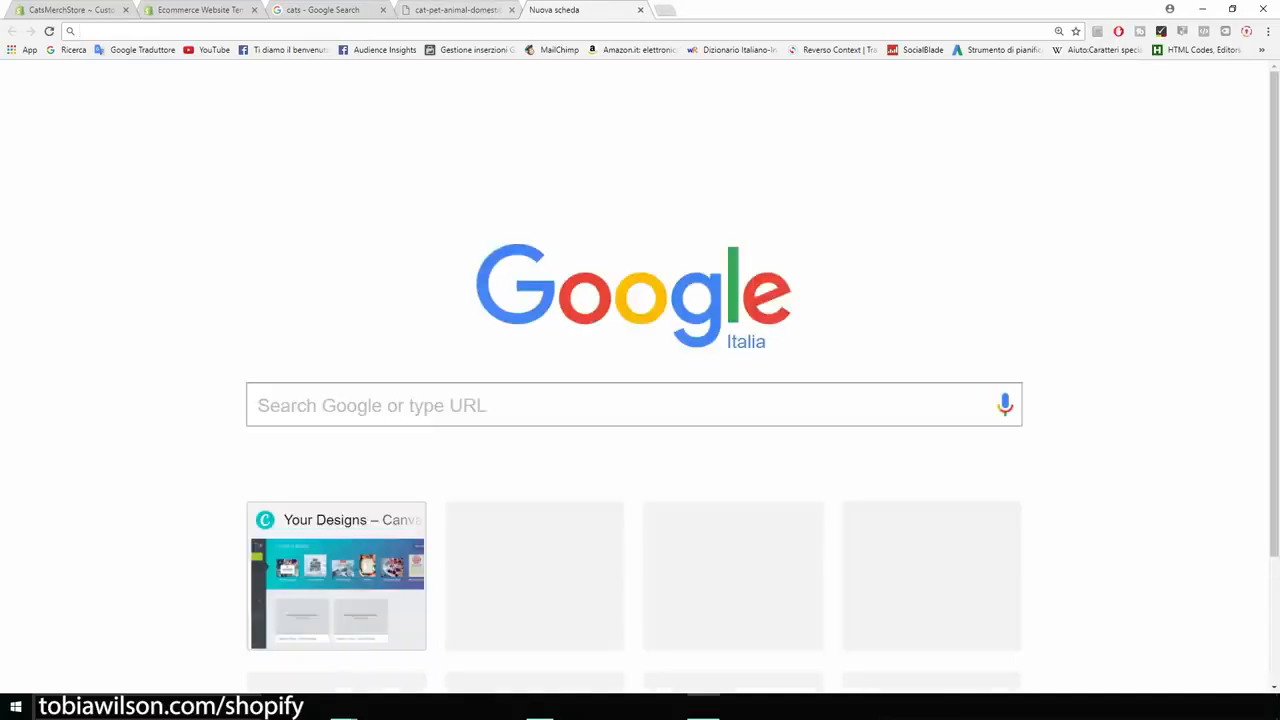
pyautogui.write('canva.com')
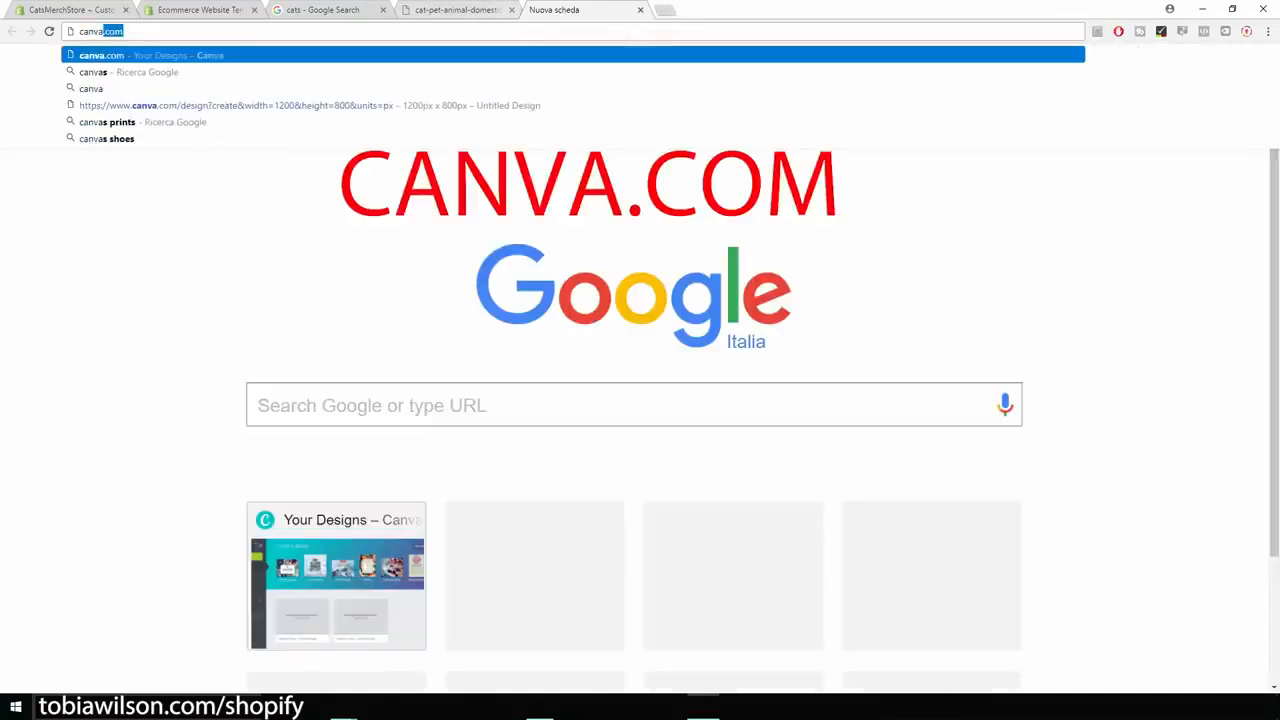
pyautogui.press('Return')
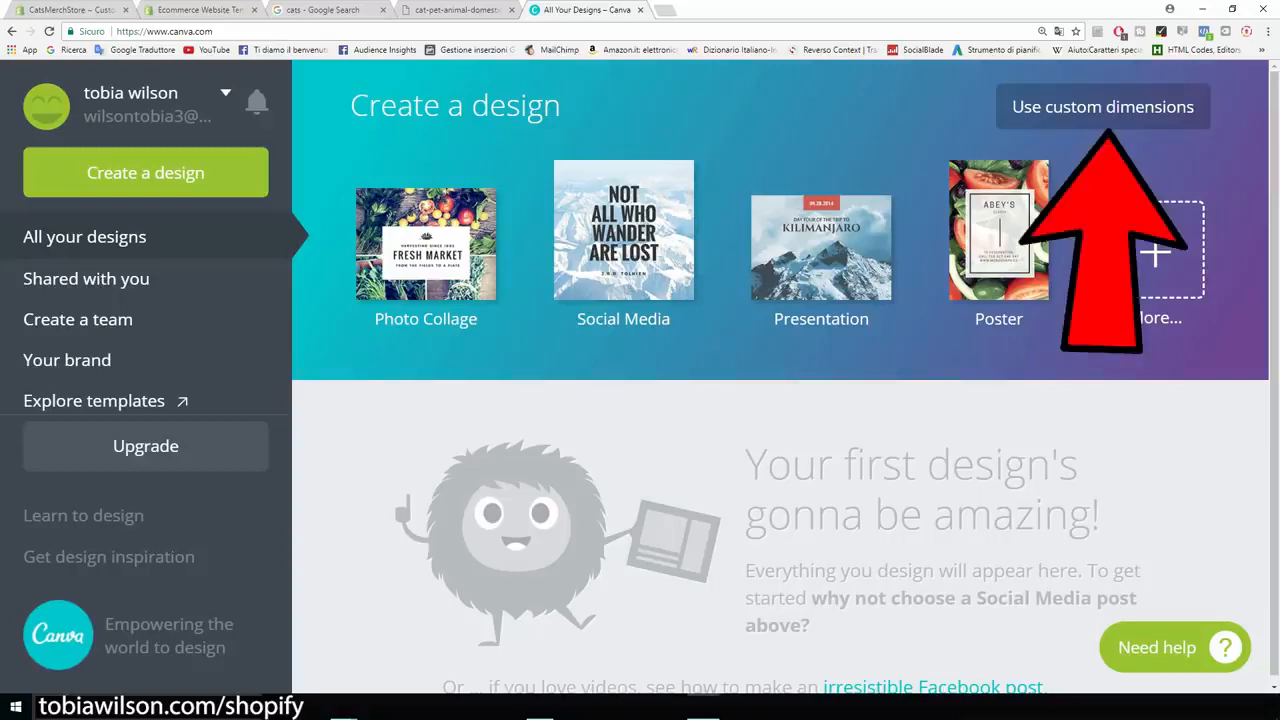
# Create a custom-size design of 2440 × 1440 px.
pyautogui.click(1103, 107)
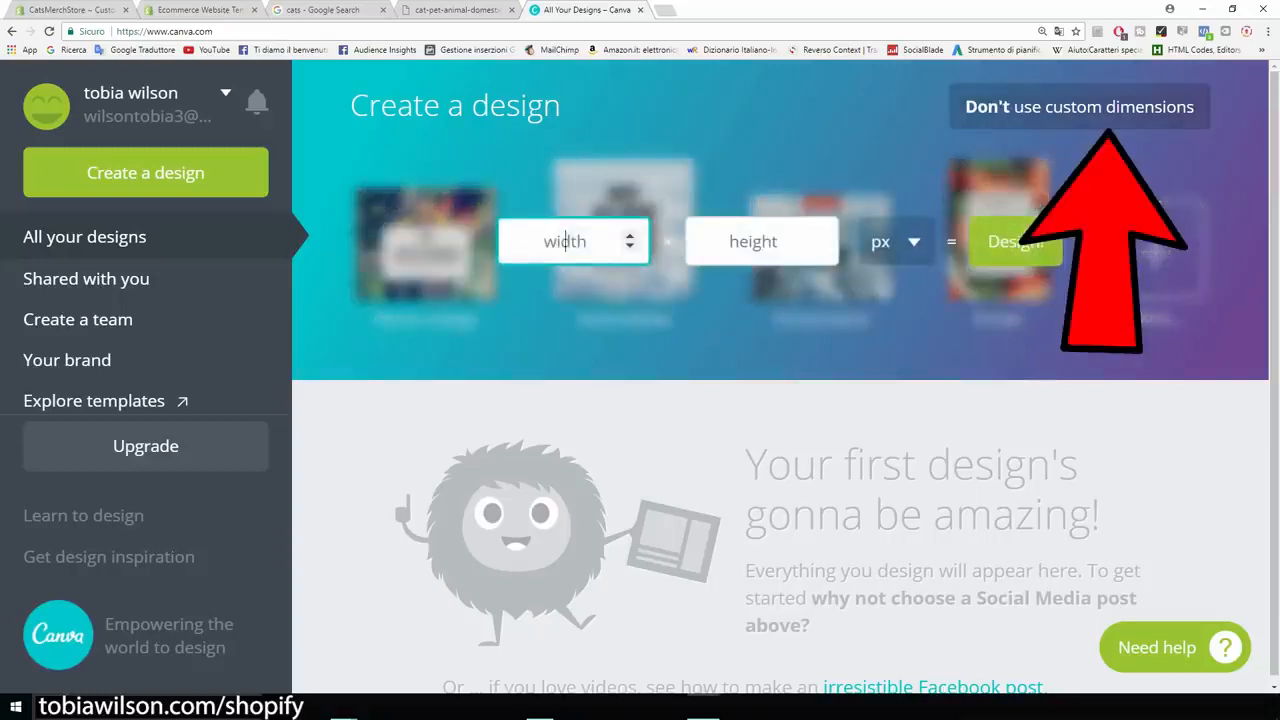
pyautogui.write('24')
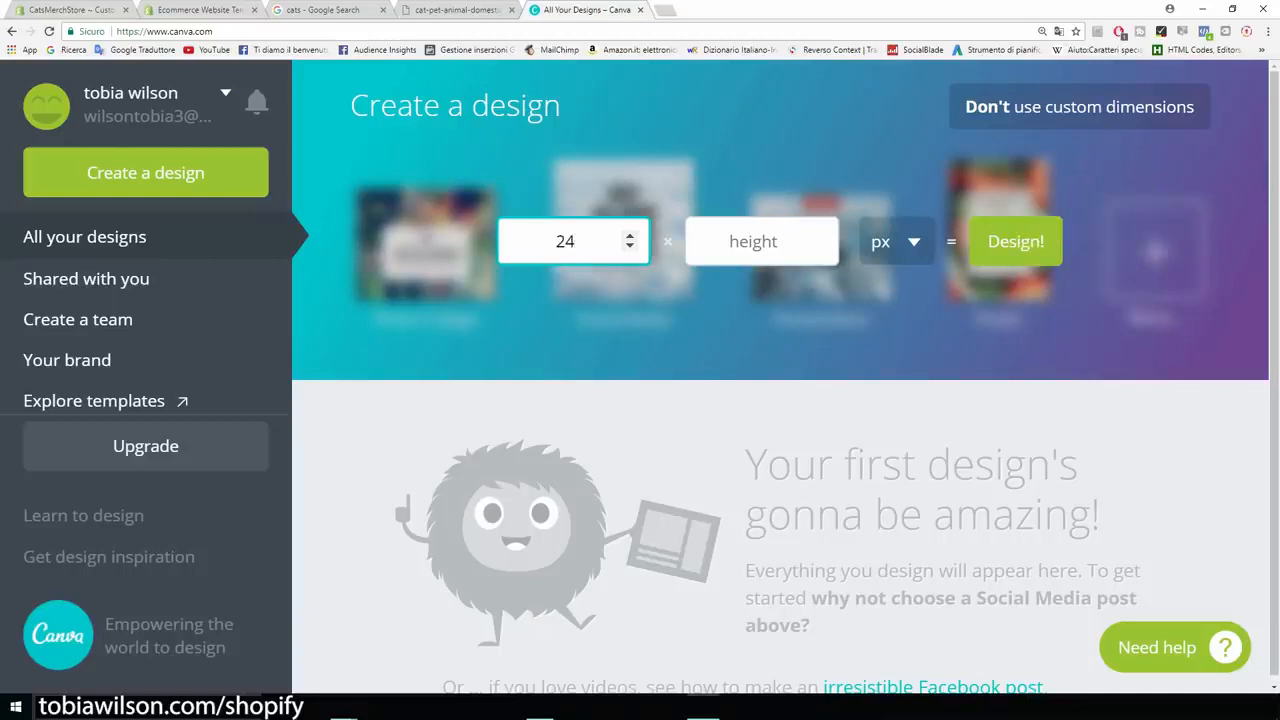
pyautogui.write('40')
pyautogui.press('Tab')
pyautogui.write('1440')
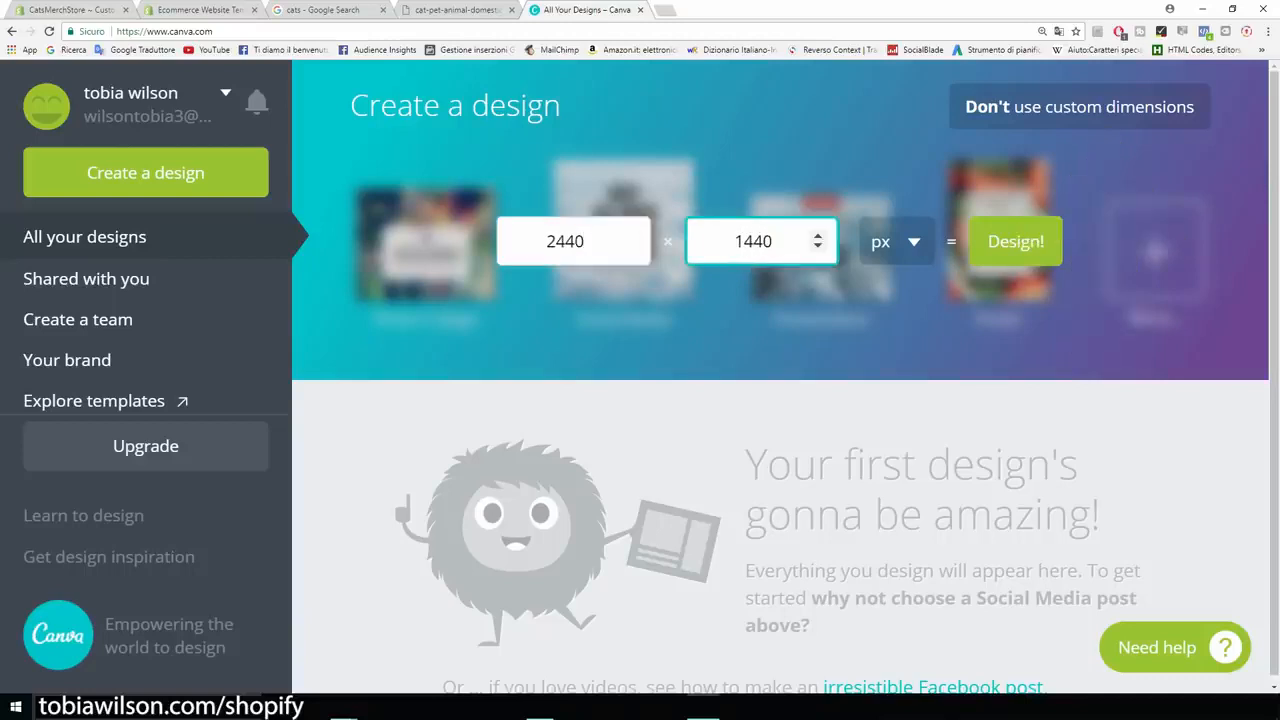
pyautogui.click(565, 241)
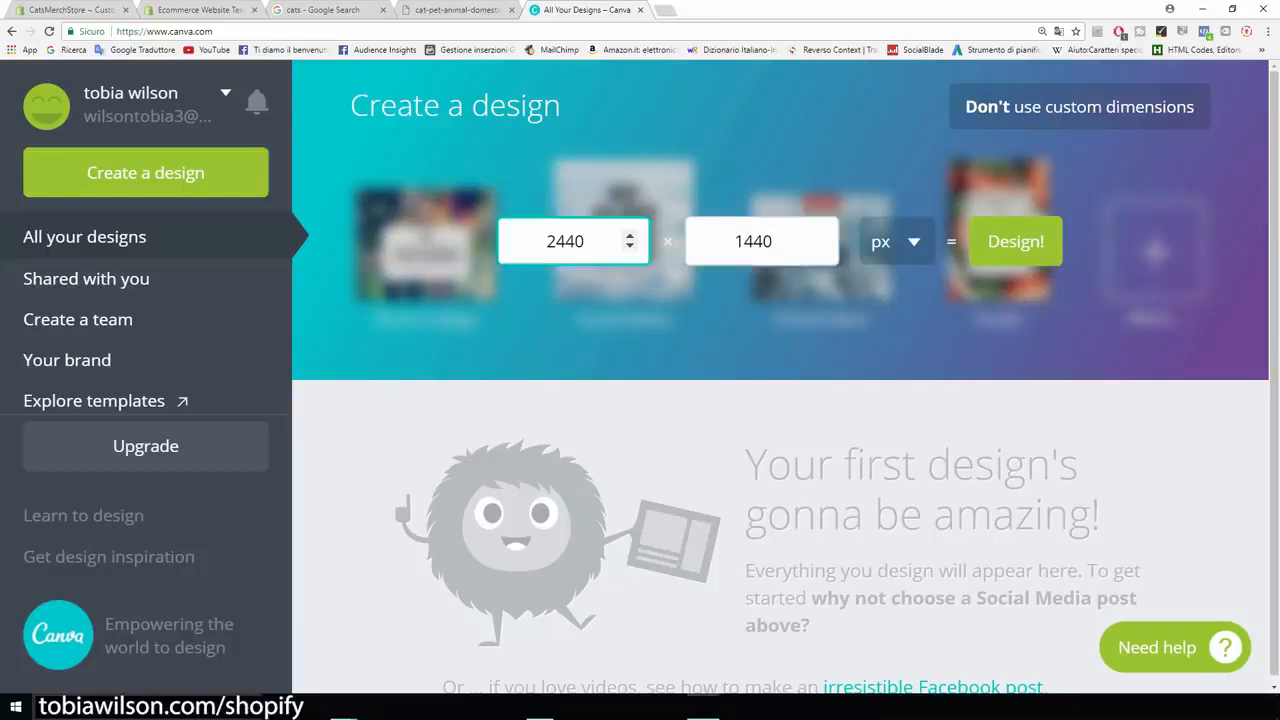
pyautogui.press('Tab')
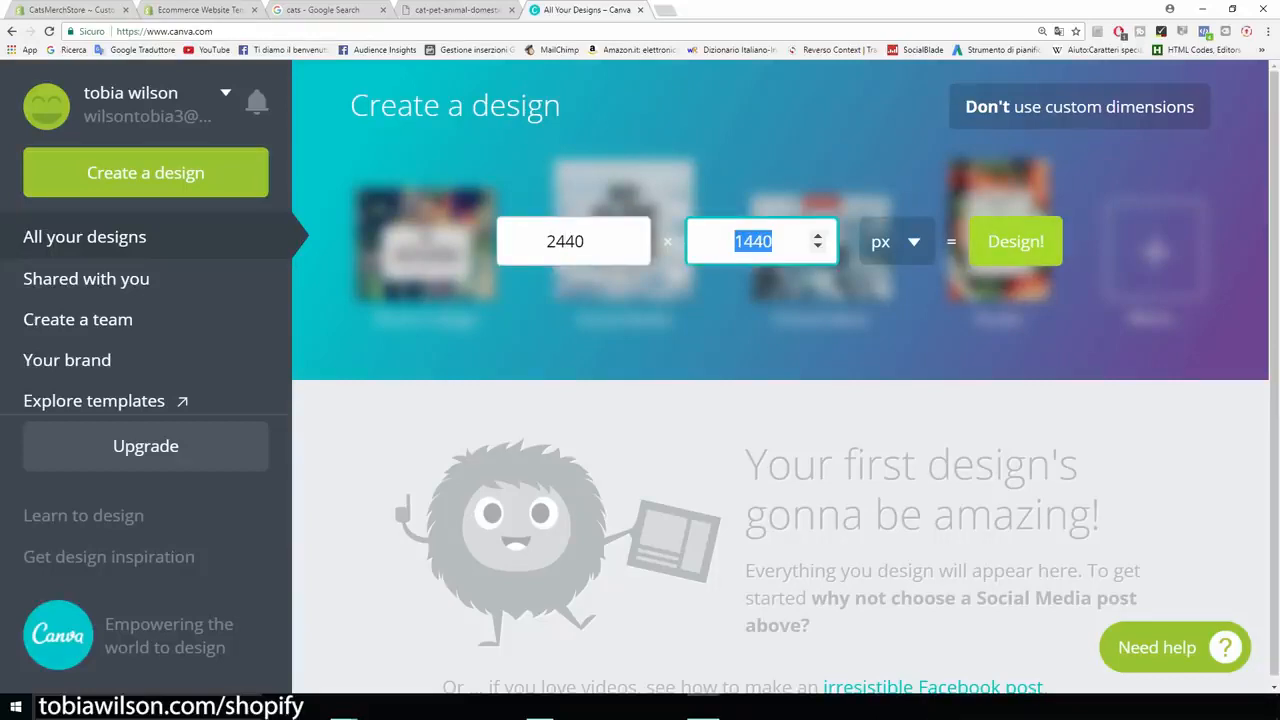
pyautogui.click(1015, 241)
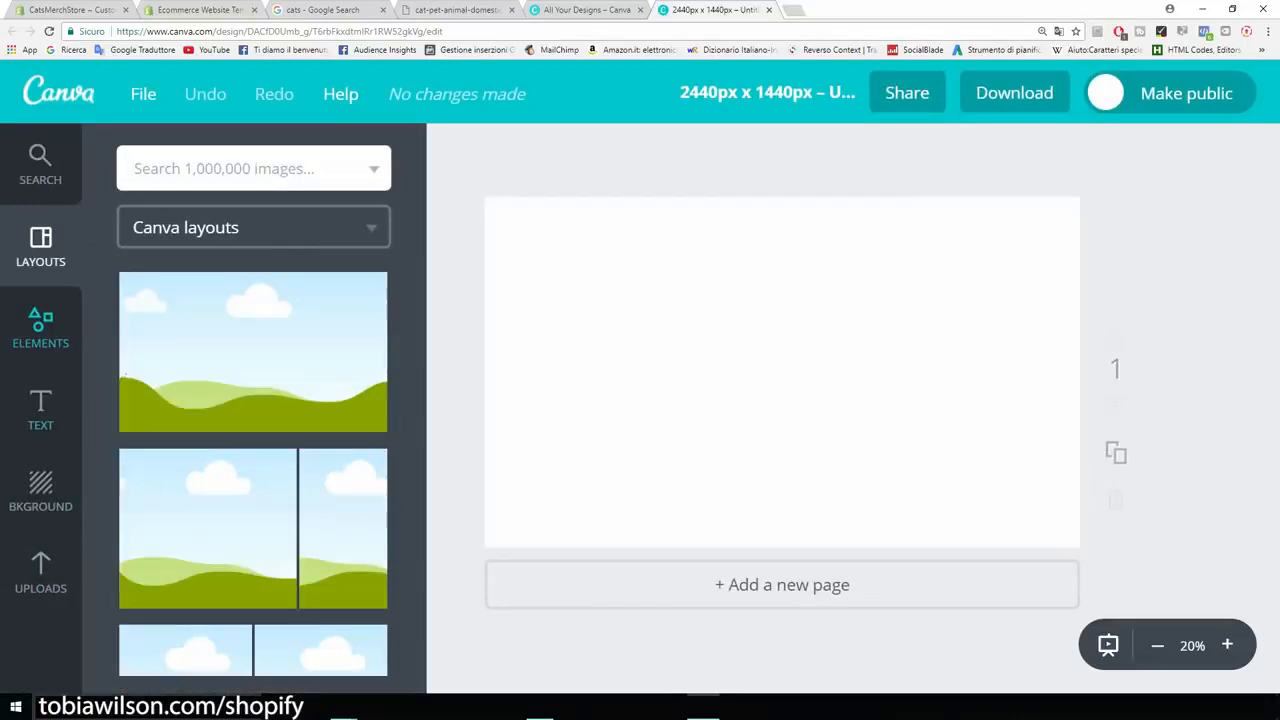
# Upload the cat photo to Canva and add it to the design.
pyautogui.click(40, 573)
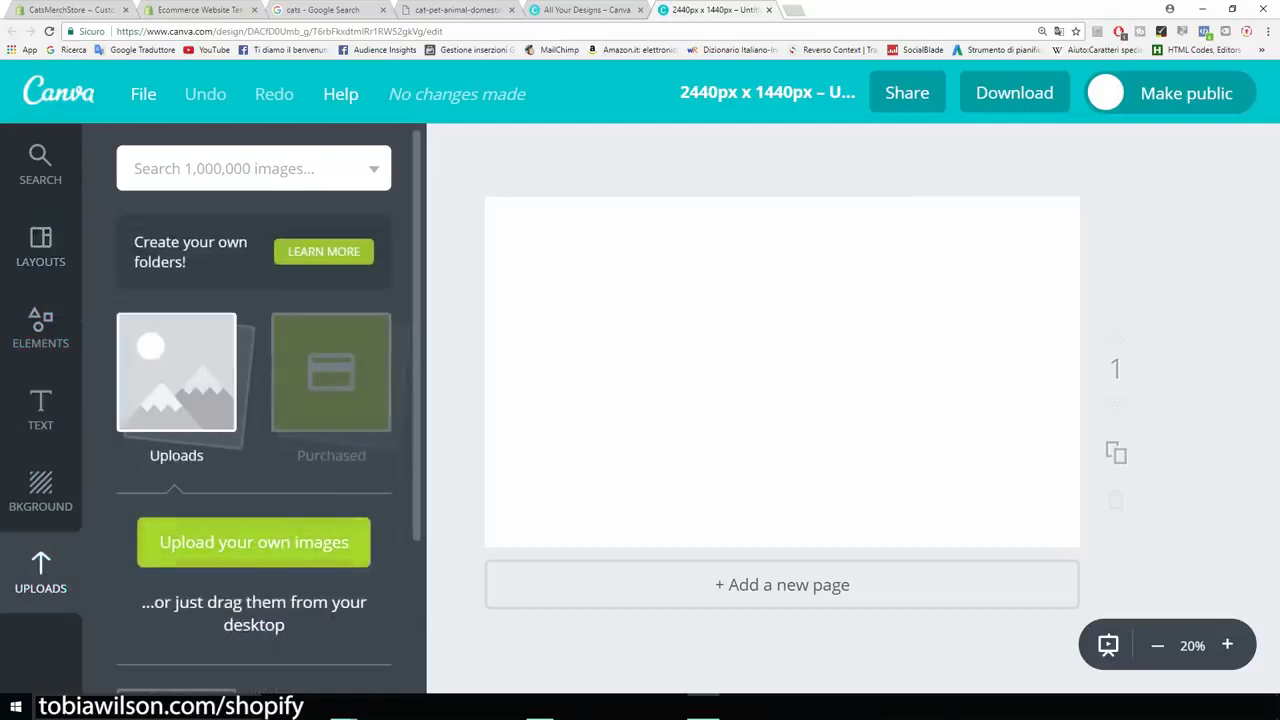
pyautogui.click(254, 542)
pyautogui.doubleClick(157, 112)
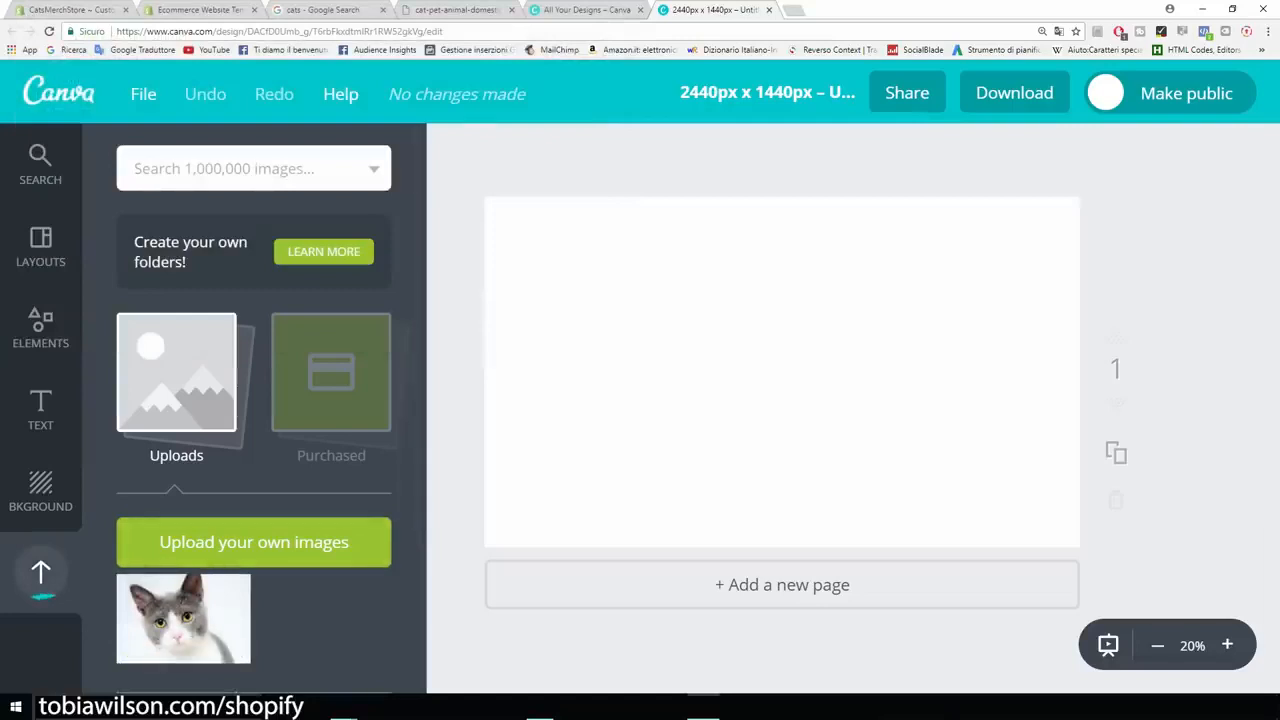
pyautogui.click(183, 618)
# Move and enlarge the cat photo so it covers most of the canvas.
pyautogui.moveTo(782, 373); pyautogui.dragTo(721, 415)
pyautogui.moveTo(971, 249); pyautogui.dragTo(1017, 217)
pyautogui.moveTo(860, 340)
pyautogui.mouseDown()
pyautogui.moveTo(933, 320)
pyautogui.moveTo(869, 360)
pyautogui.mouseUp()
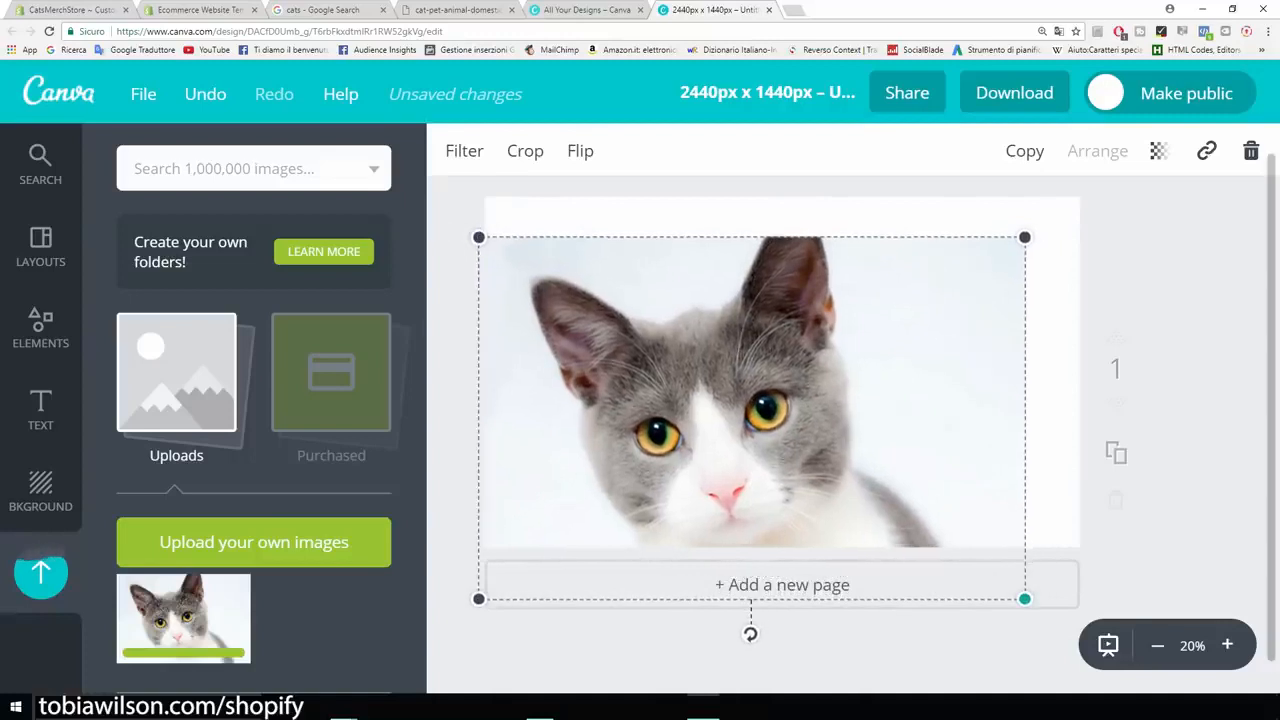
pyautogui.moveTo(1024, 598); pyautogui.dragTo(1033, 604)
pyautogui.moveTo(900, 440); pyautogui.dragTo(907, 431)
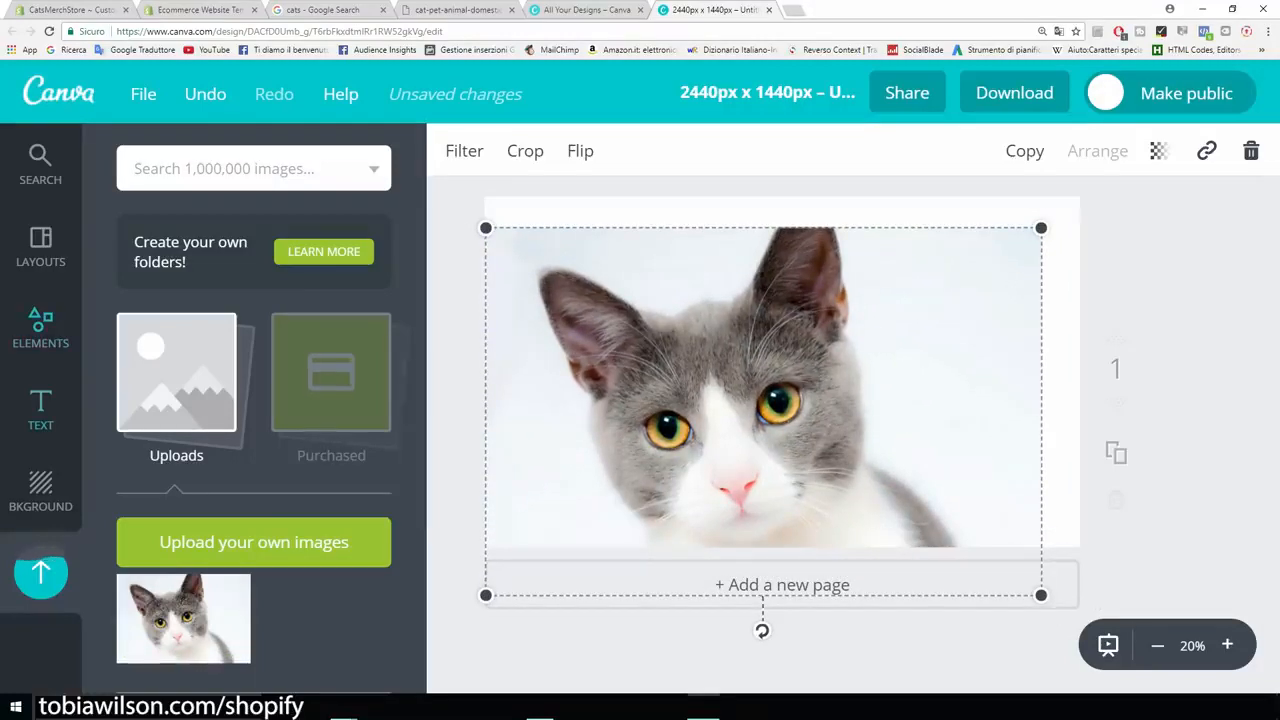
pyautogui.click(40, 410)
# Add a 'Cats Merch' heading text box above the cat's head.
pyautogui.click(254, 289)
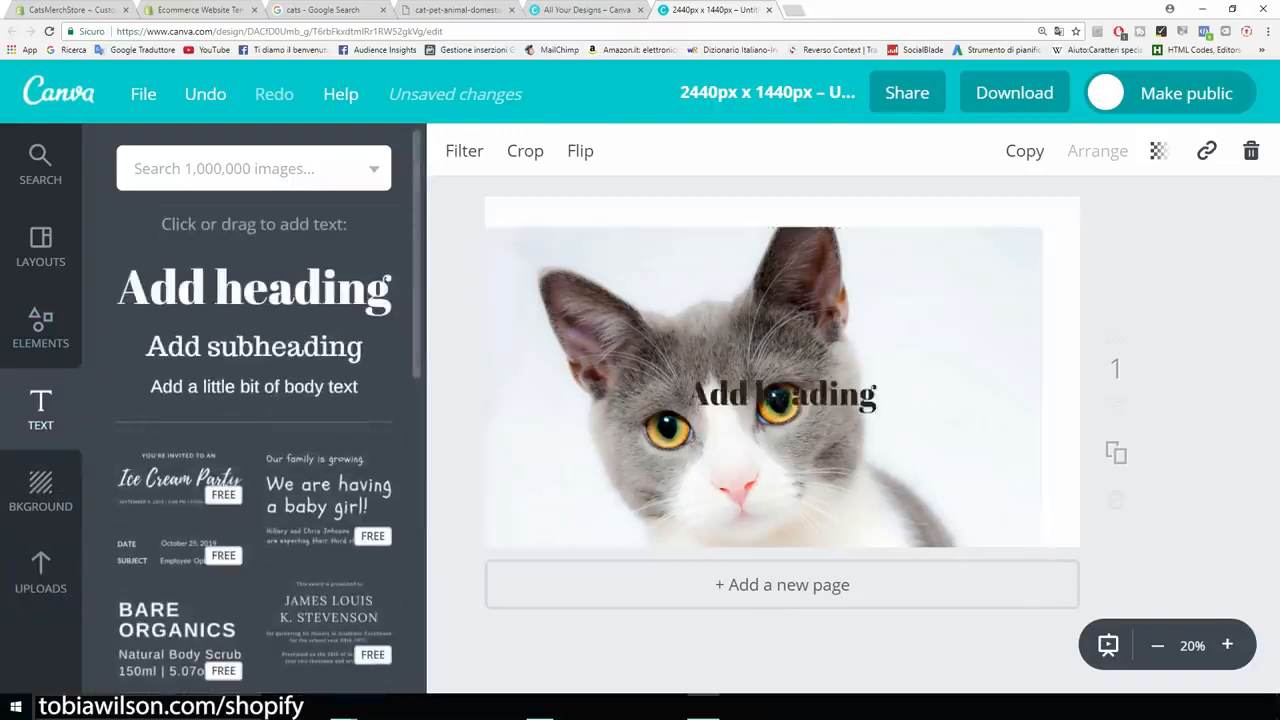
pyautogui.click(783, 397)
pyautogui.moveTo(878, 397); pyautogui.dragTo(728, 397)
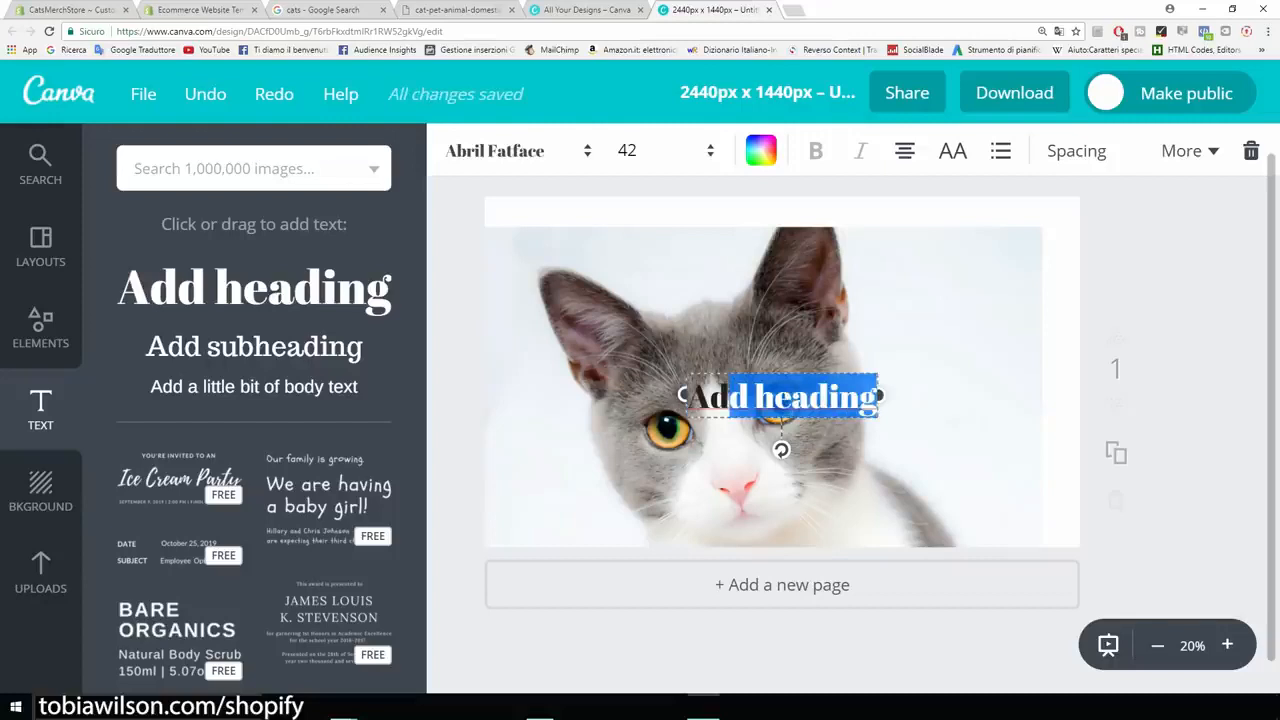
pyautogui.press('BackSpace')
pyautogui.press('BackSpace')
pyautogui.press('BackSpace')
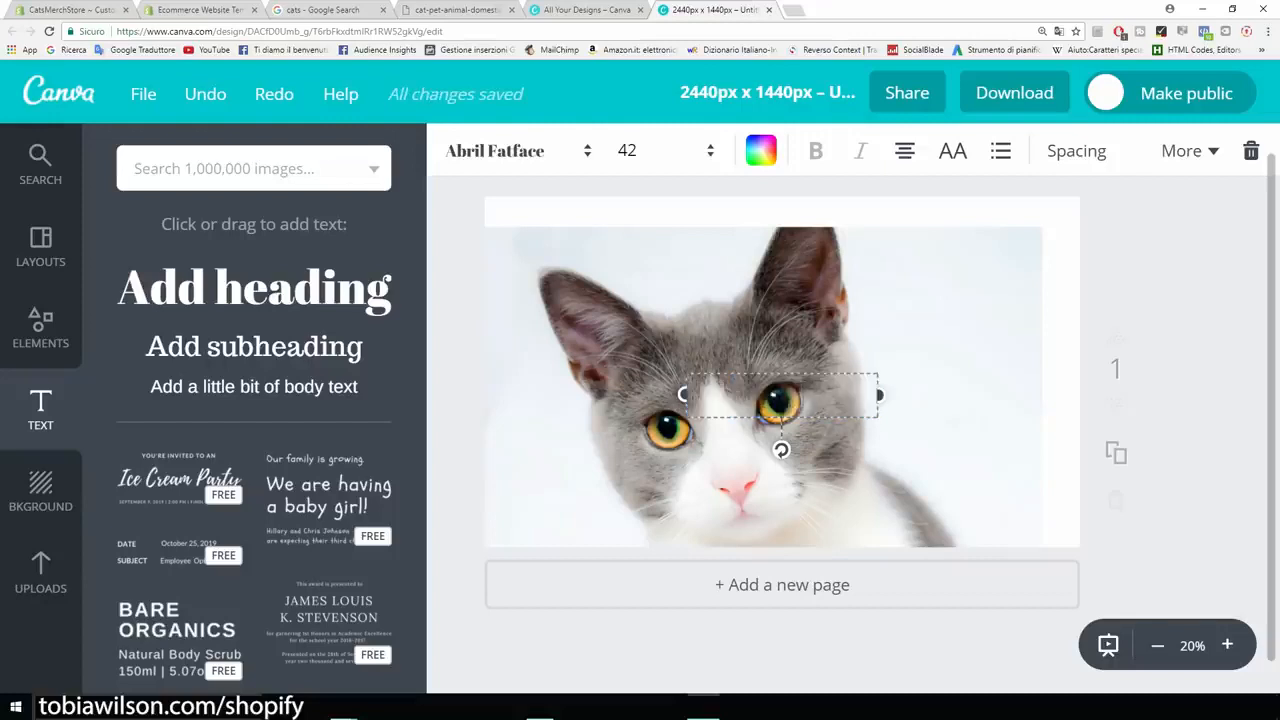
pyautogui.write('Cats Merch')
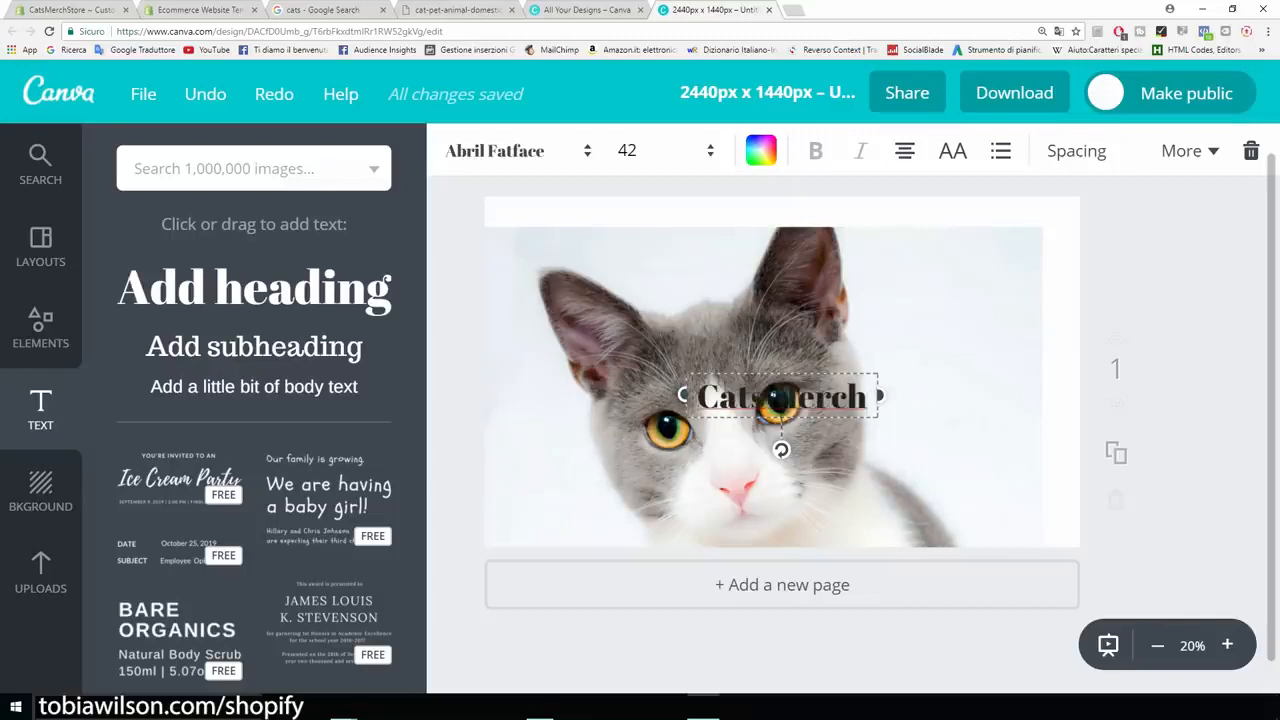
pyautogui.moveTo(782, 396); pyautogui.dragTo(688, 240)
# Style the Cats Merch title in Aileron Heavy font with a red colour.
pyautogui.click(518, 151)
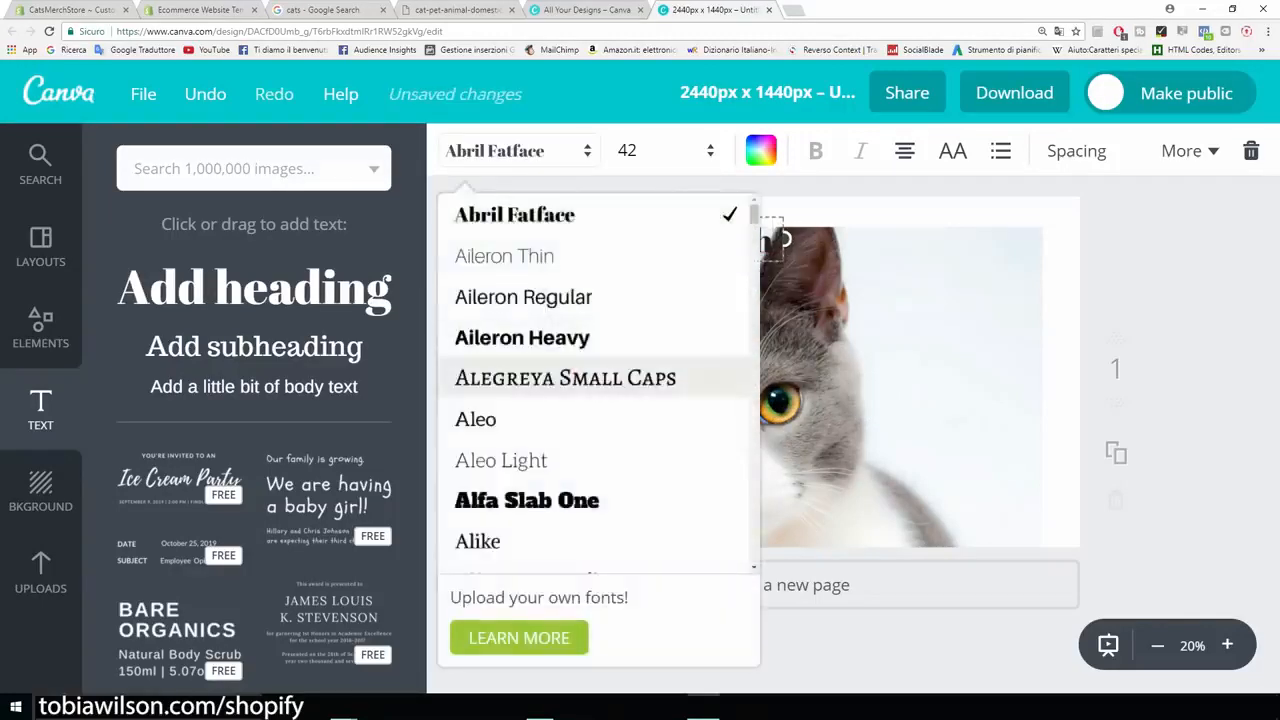
pyautogui.click(522, 337)
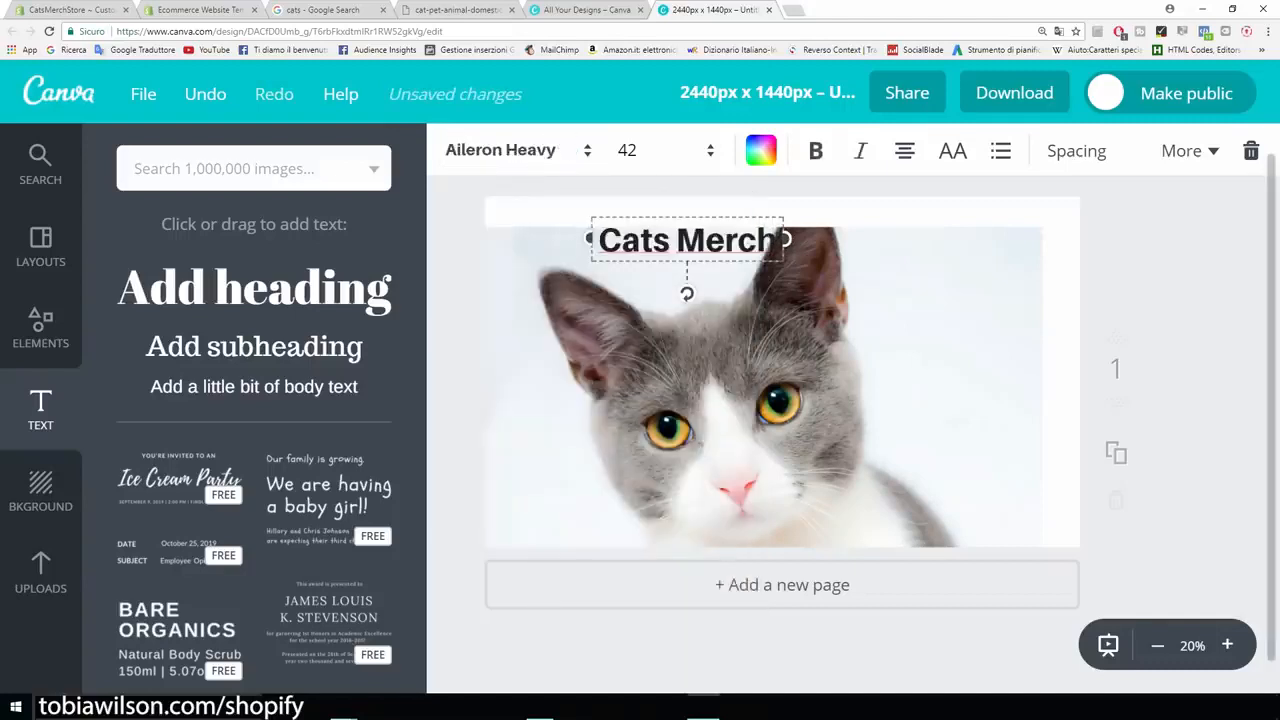
pyautogui.click(761, 150)
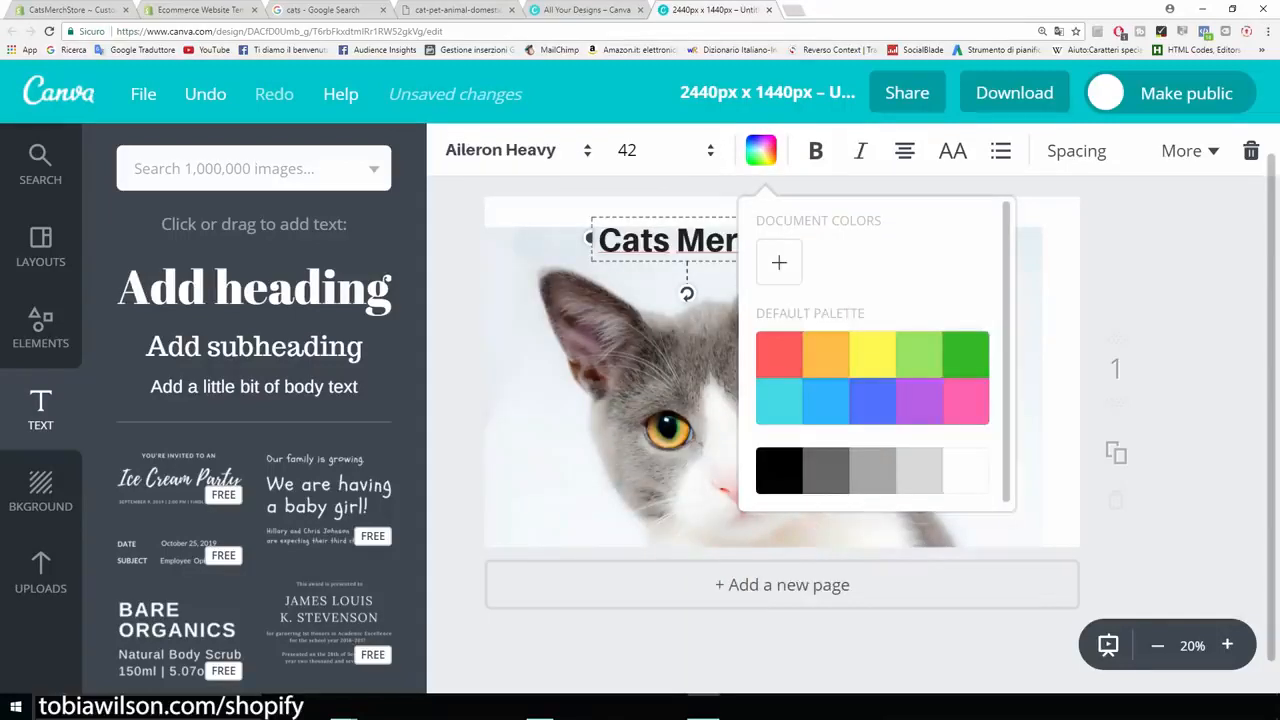
pyautogui.click(779, 262)
pyautogui.moveTo(911, 395); pyautogui.dragTo(1014, 394)
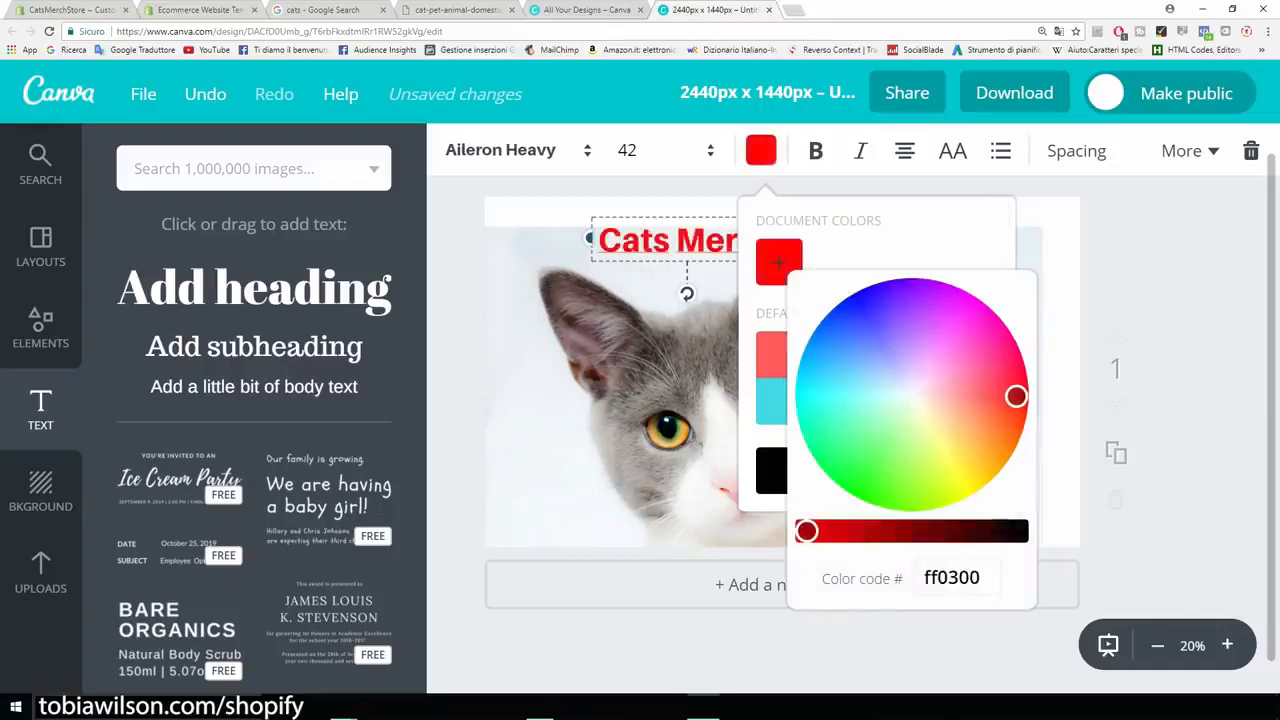
pyautogui.press('Escape')
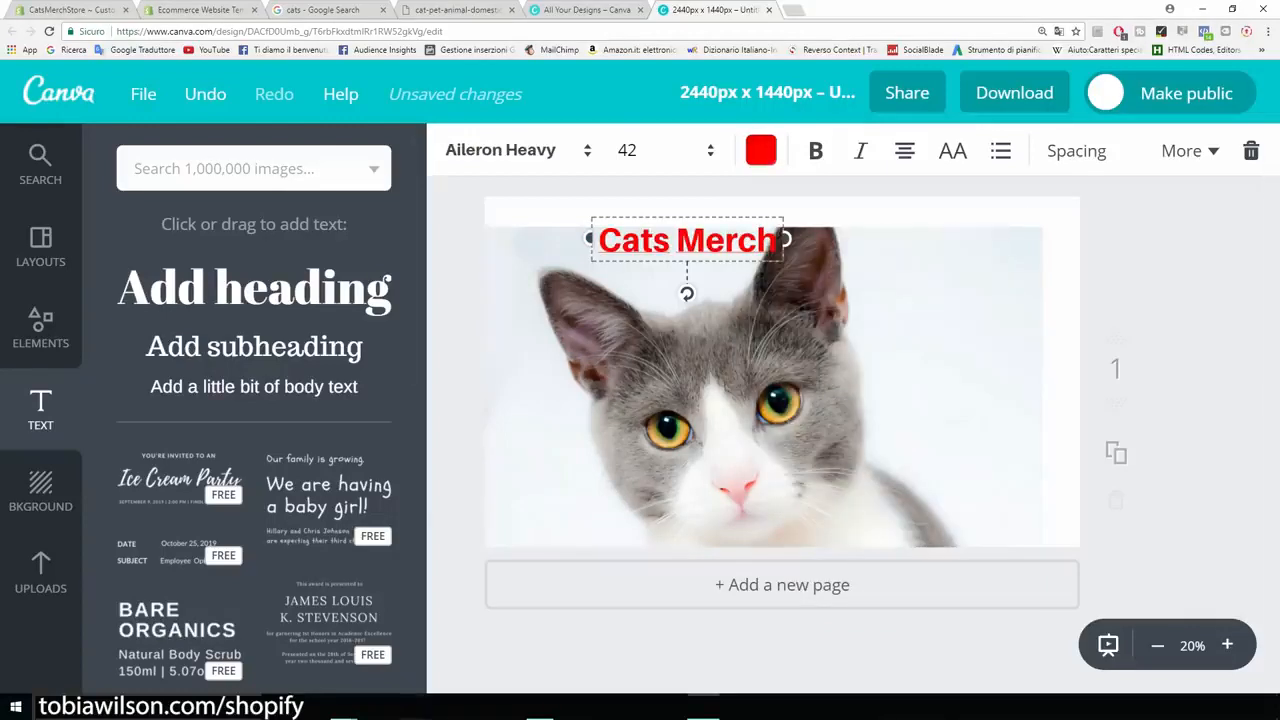
# Move the title to the photo's upper right and shift the cat photo upward.
pyautogui.moveTo(687, 240); pyautogui.dragTo(946, 251)
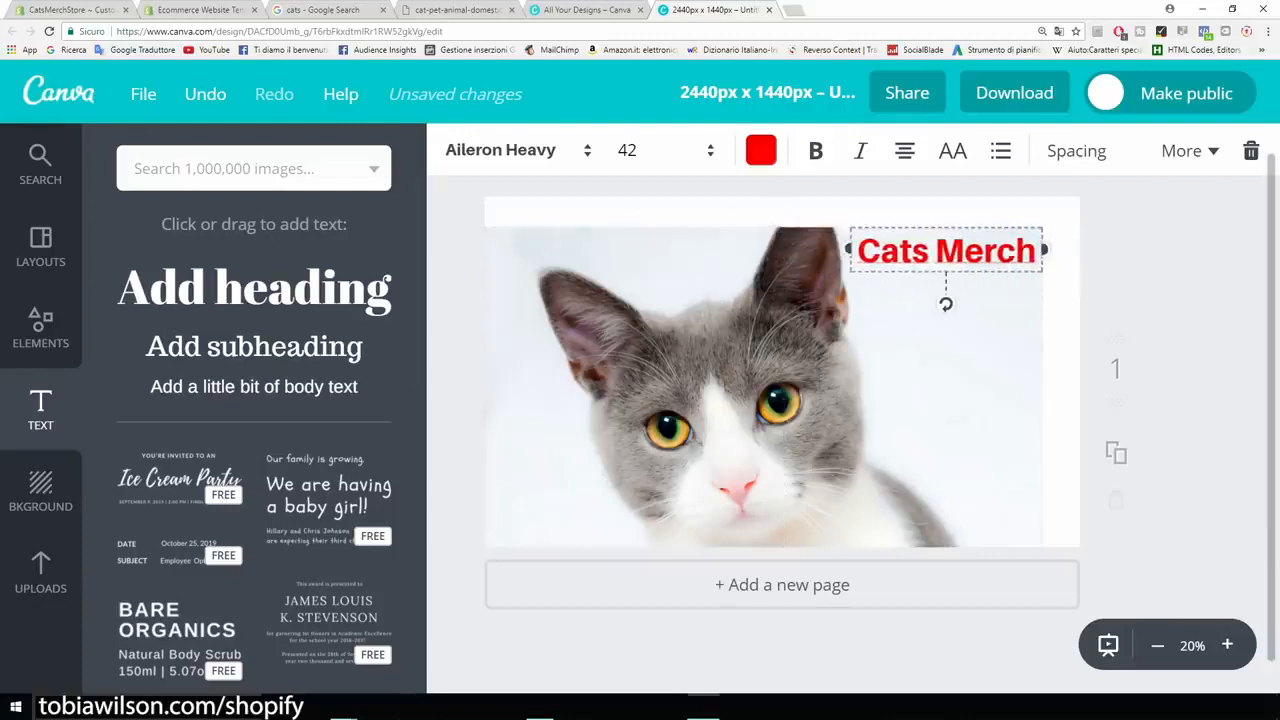
pyautogui.click(900, 367)
pyautogui.moveTo(900, 367); pyautogui.dragTo(919, 336)
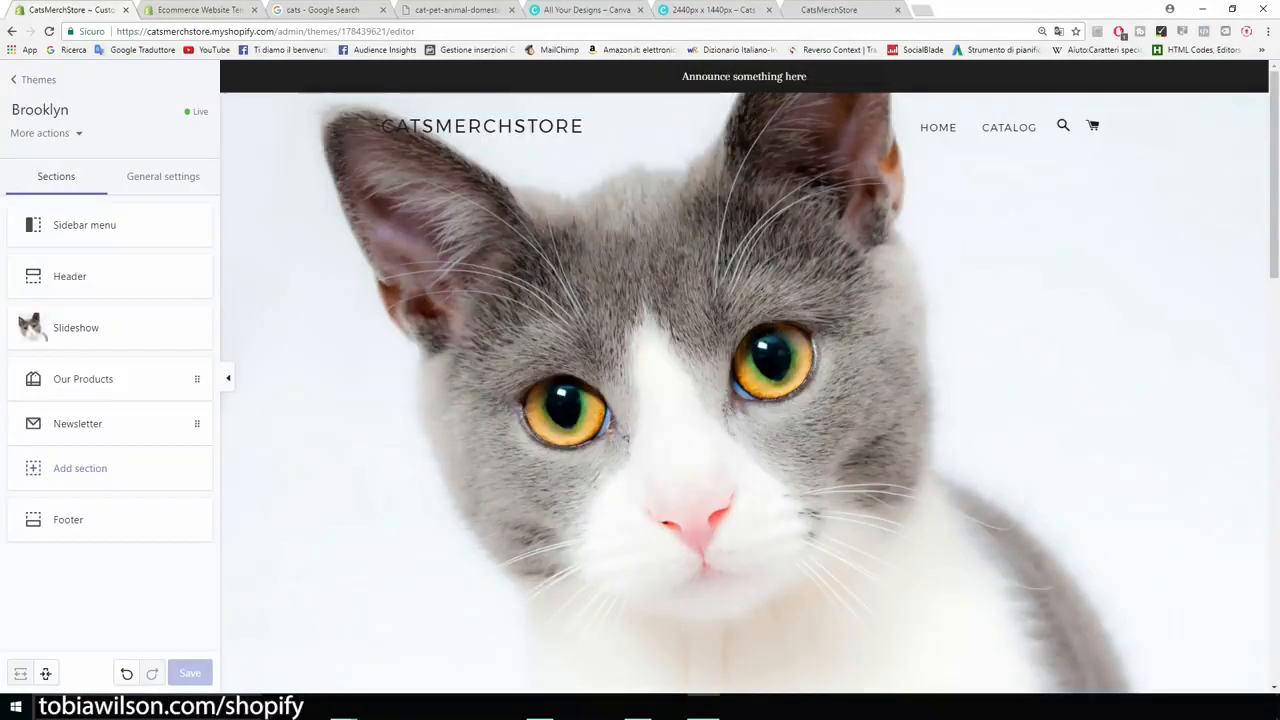
# Uncheck Show announcement in the Header section to hide the 'Announce something here' bar.
pyautogui.moveTo(682, 77); pyautogui.dragTo(808, 77)
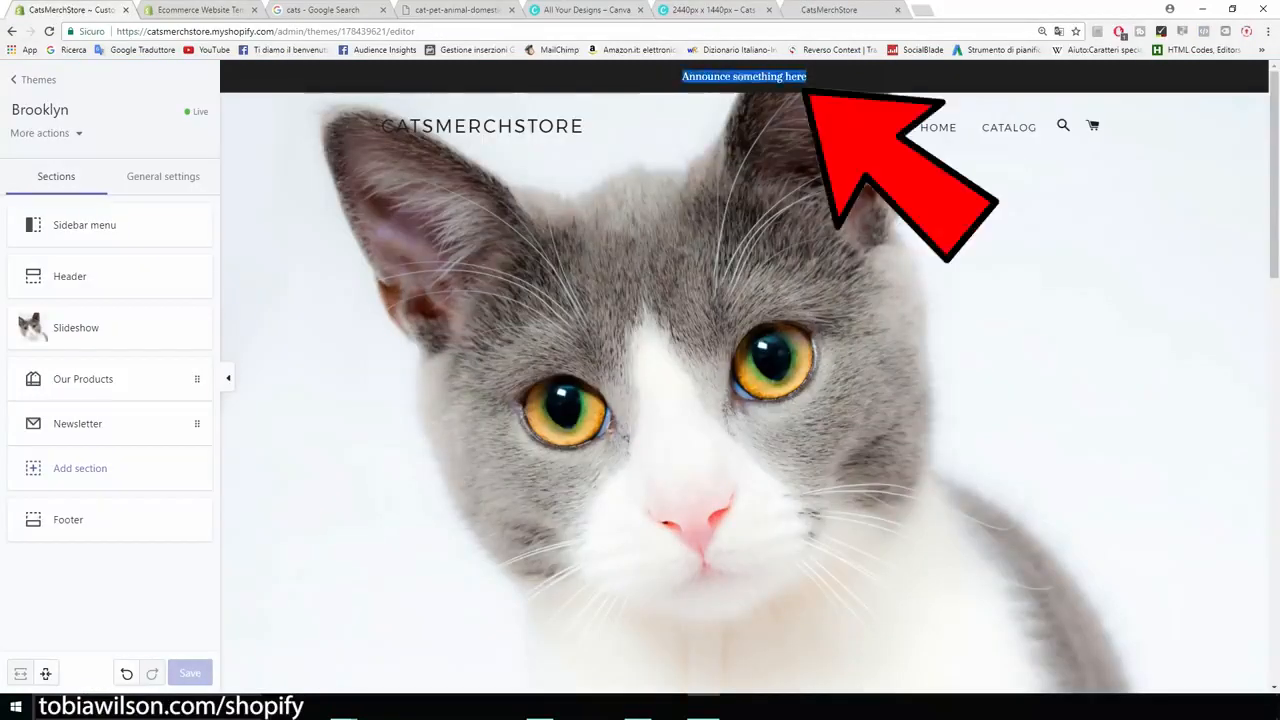
pyautogui.click(808, 78)
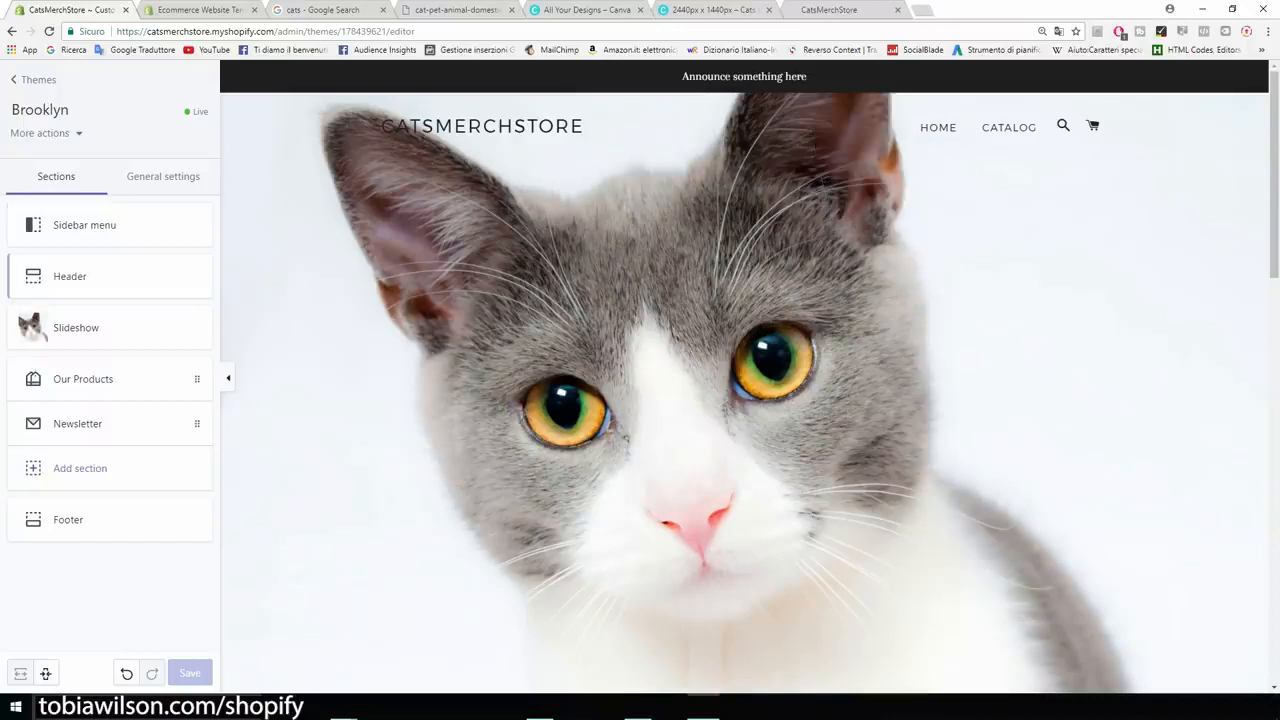
pyautogui.click(70, 284)
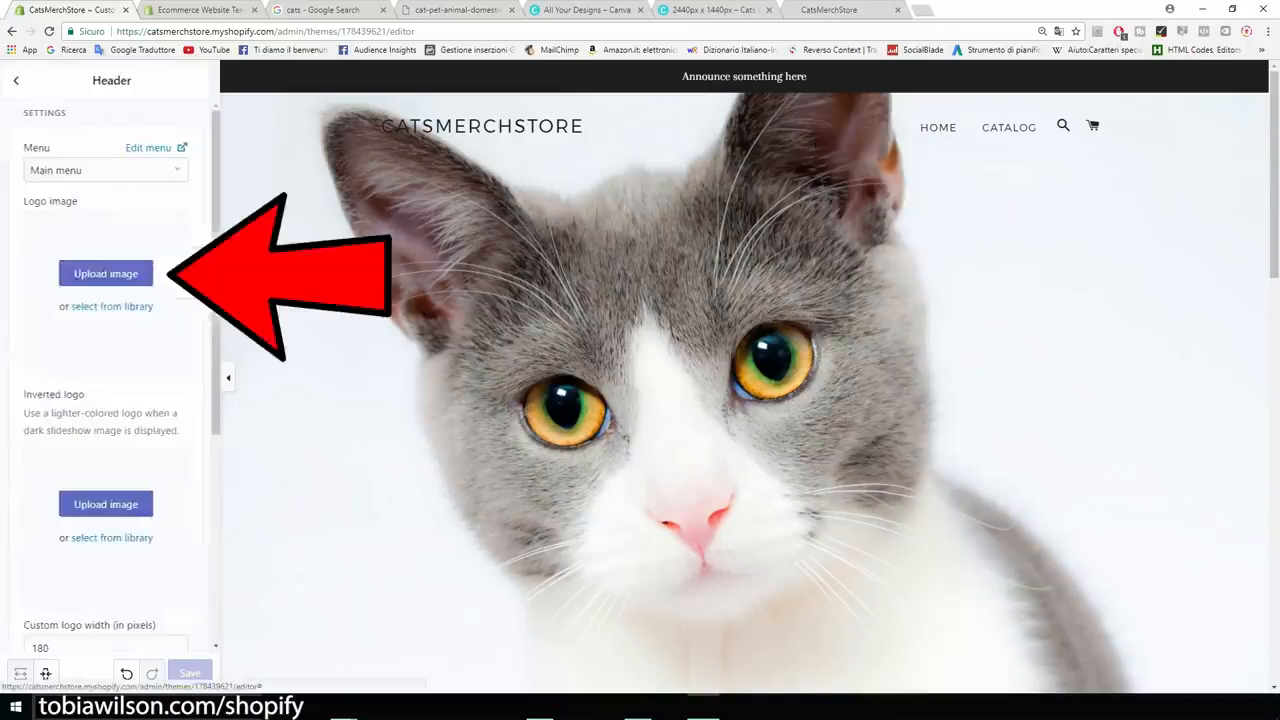
pyautogui.scroll(-1, 100, 380)
pyautogui.scroll(-3, 110, 380)
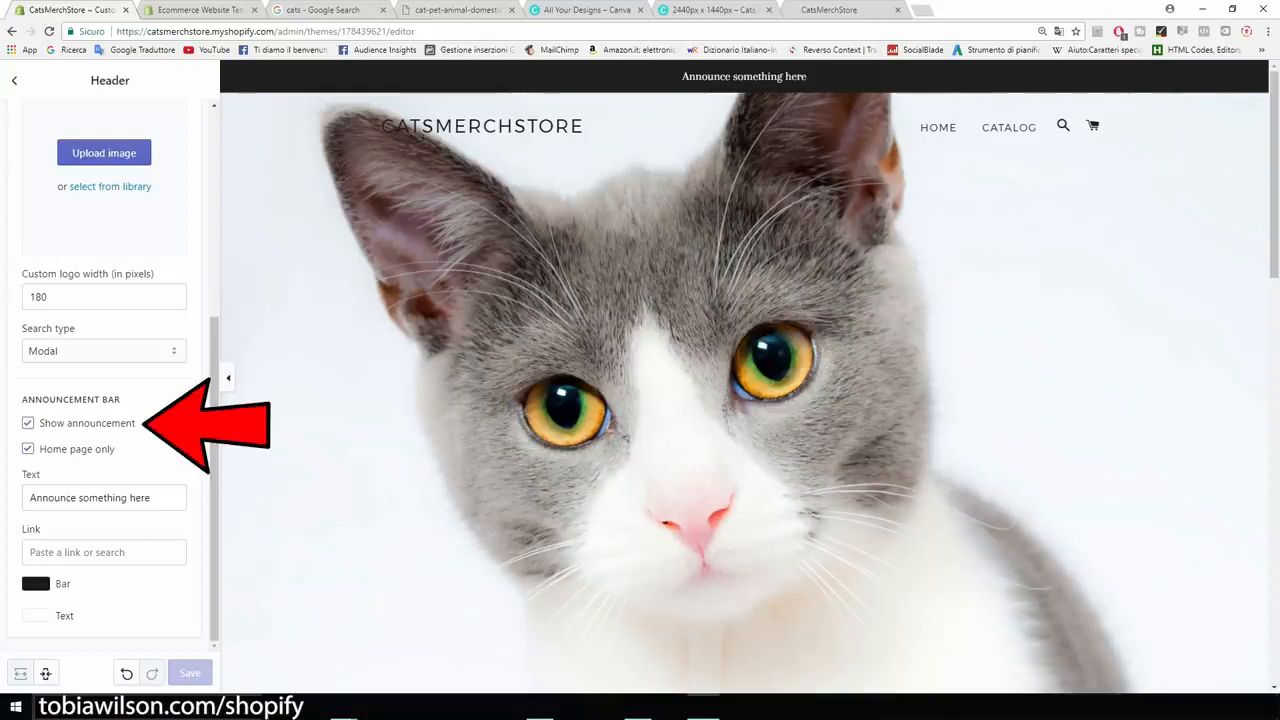
pyautogui.click(28, 423)
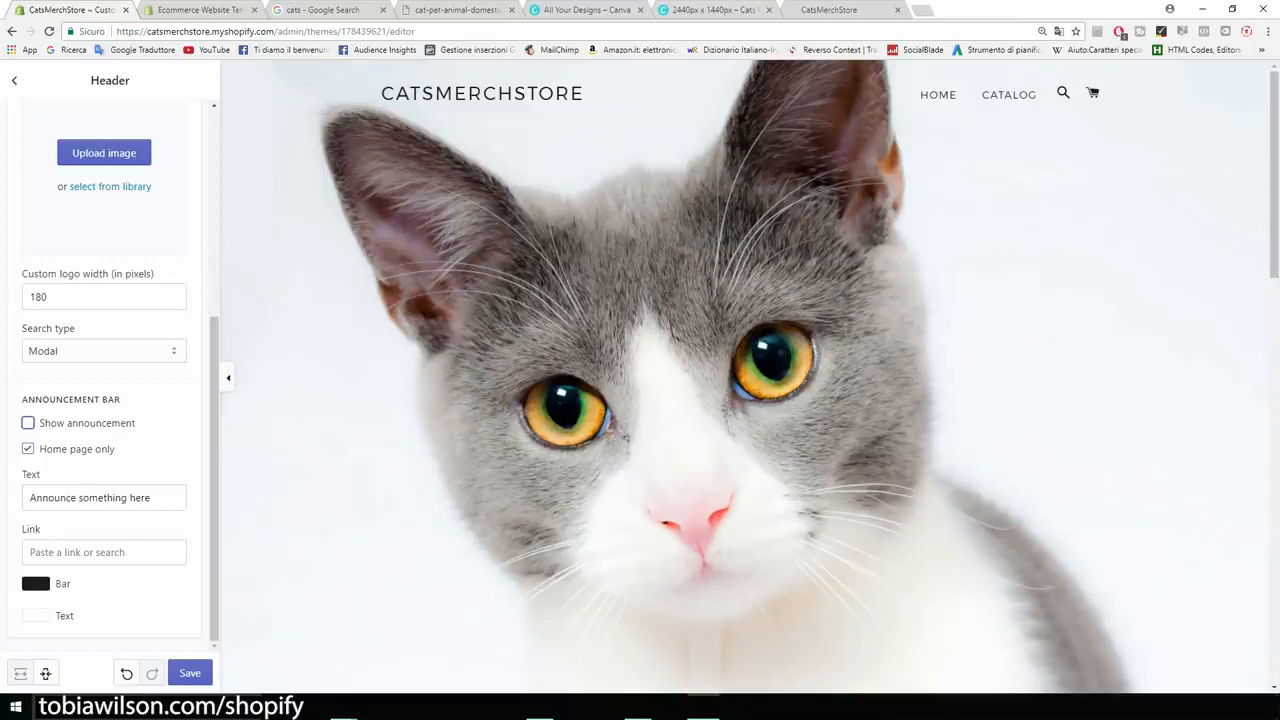
# Save the theme changes and return to the homepage sections list.
pyautogui.scroll(4, 110, 380)
pyautogui.scroll(-3, 110, 380)
pyautogui.click(190, 673)
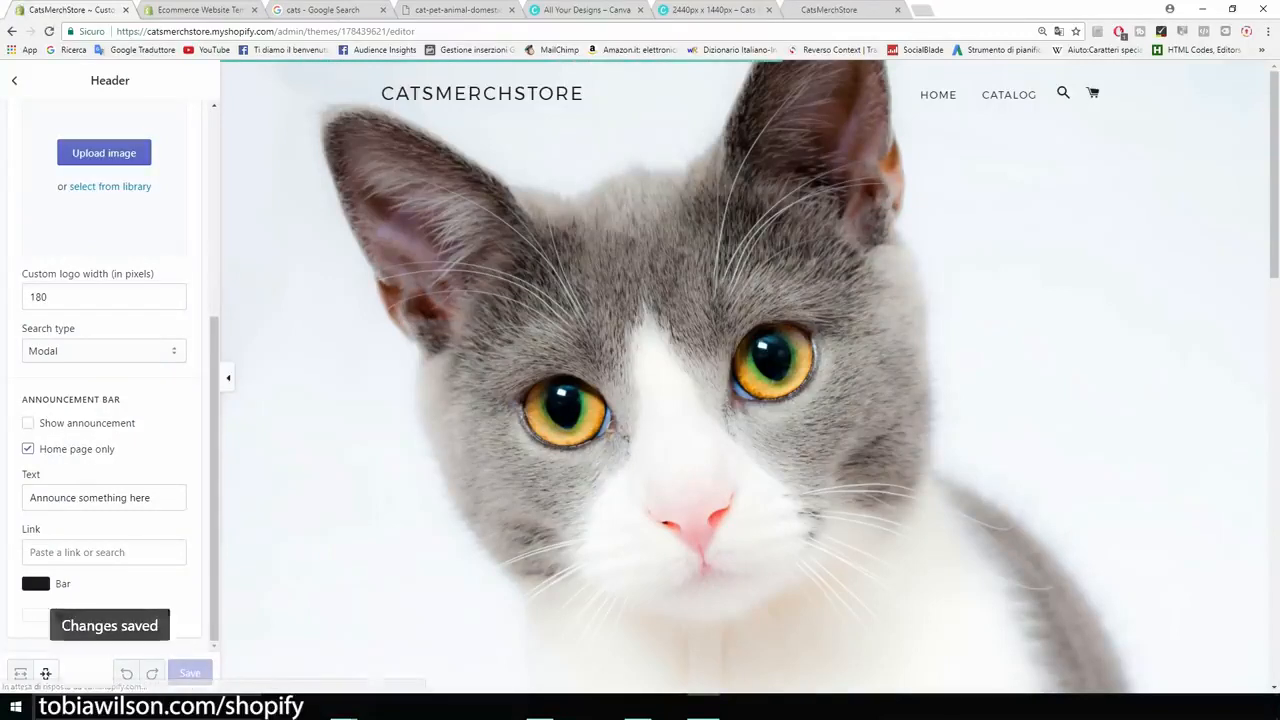
pyautogui.scroll(-3, 744, 378)
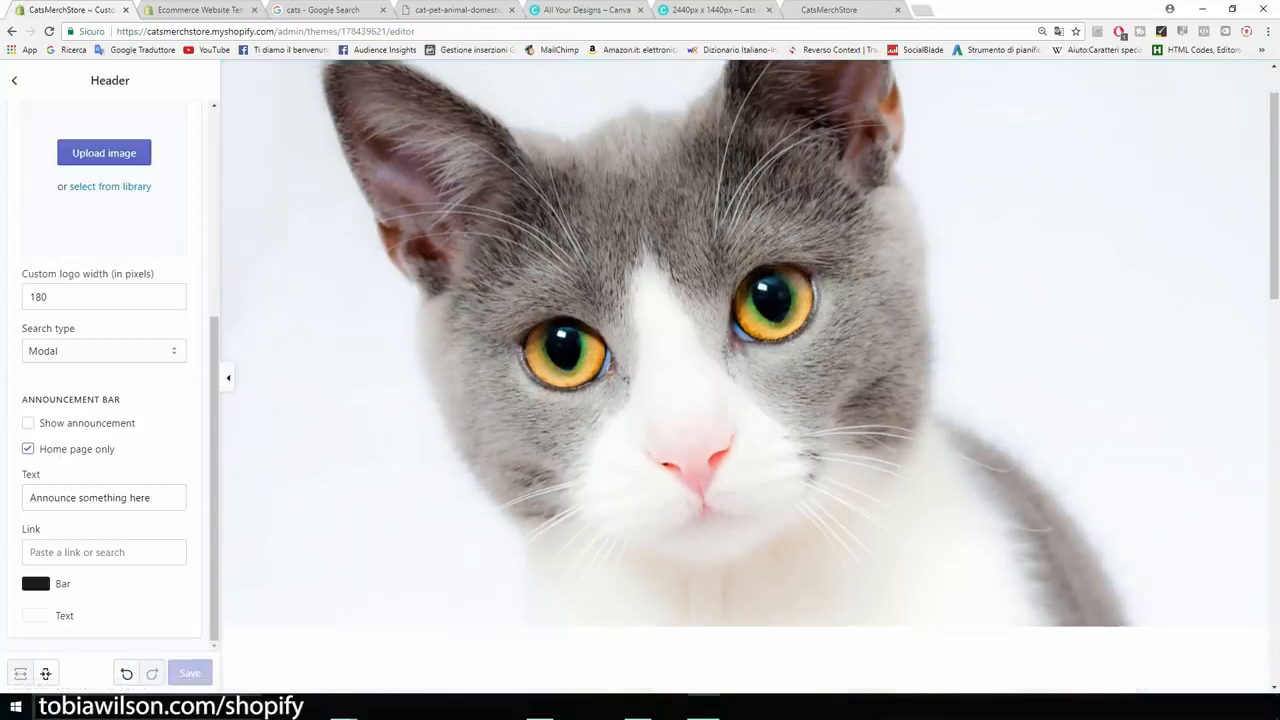
pyautogui.scroll(-5, 744, 376)
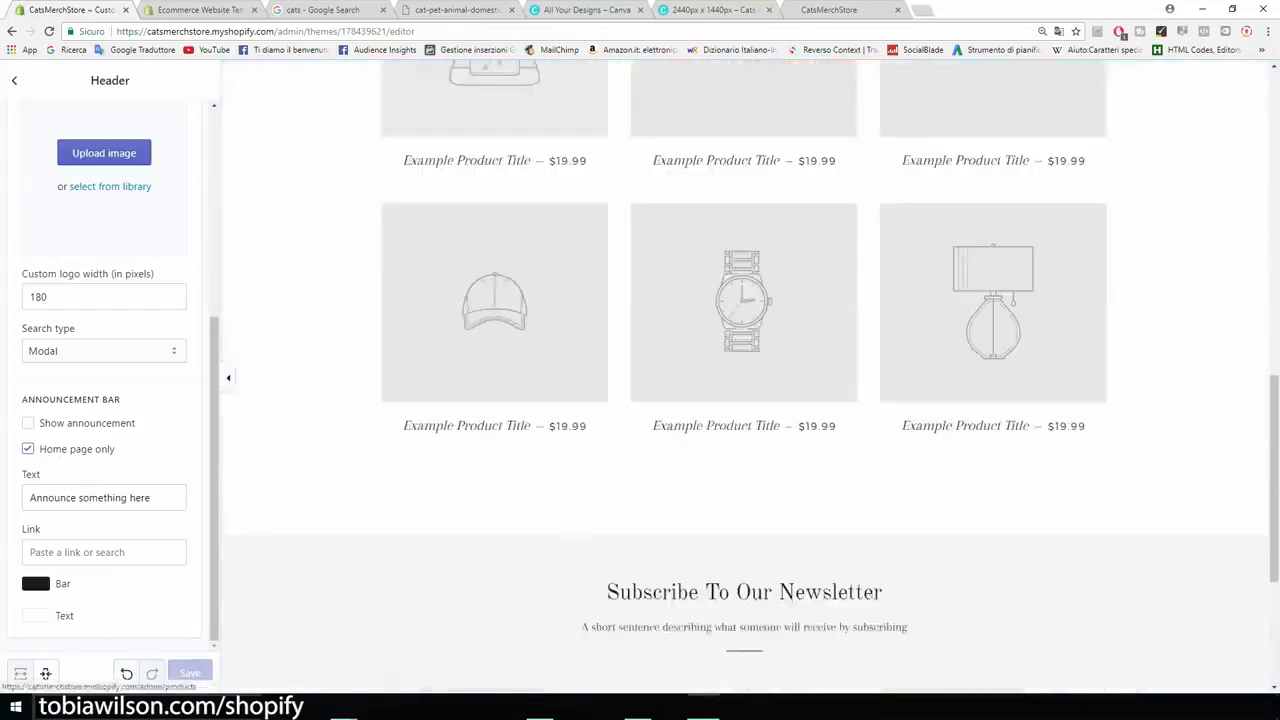
pyautogui.scroll(-3, 744, 376)
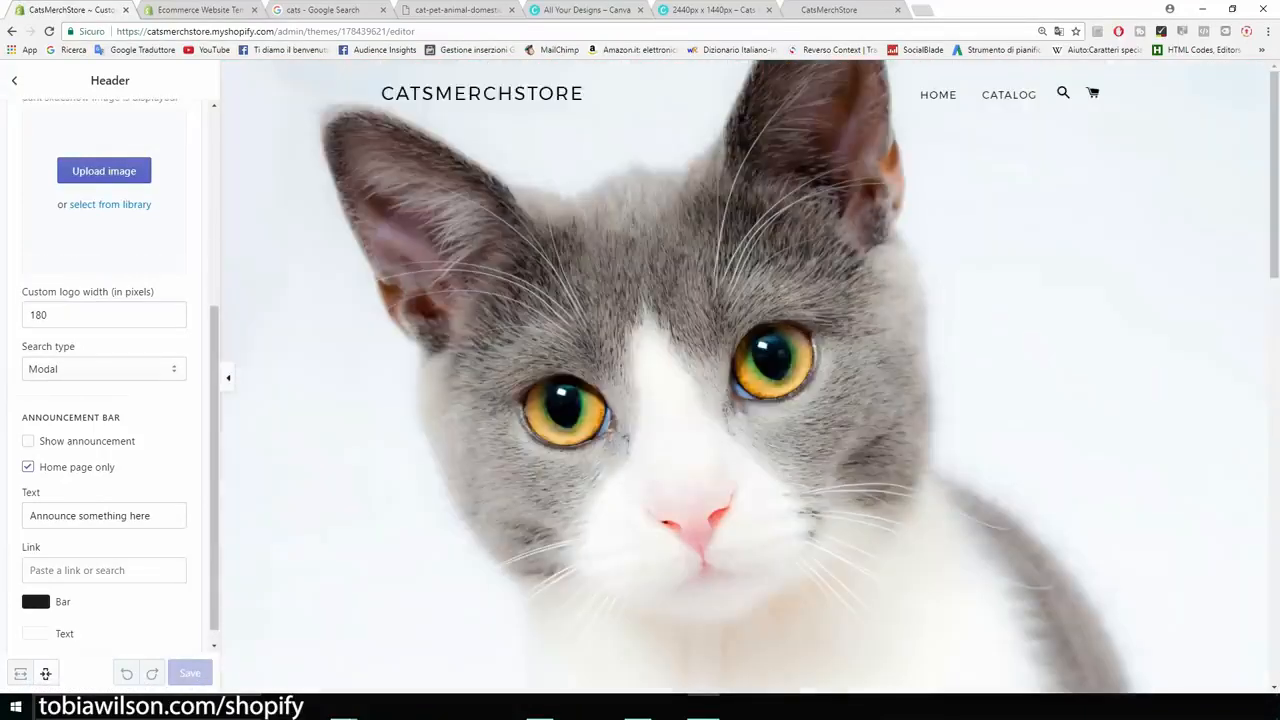
pyautogui.click(14, 80)
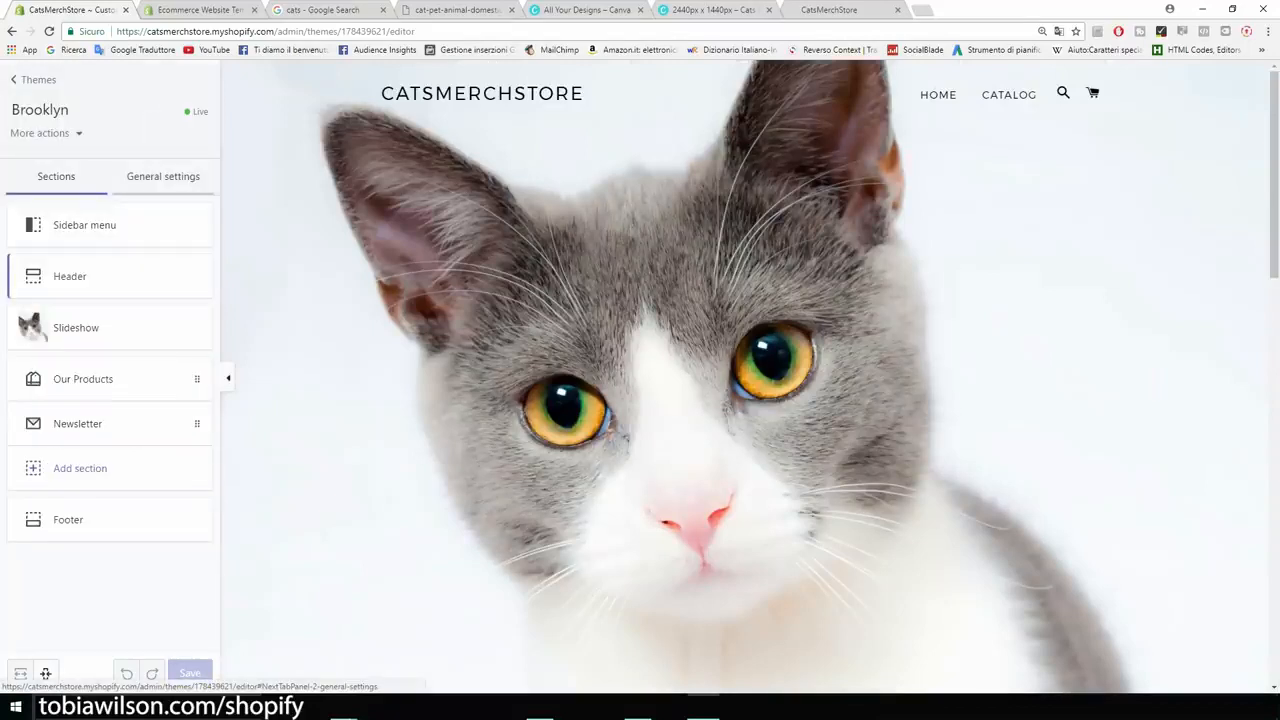
# Browse the Cart page cart types and Favicon settings without changing anything.
pyautogui.click(163, 177)
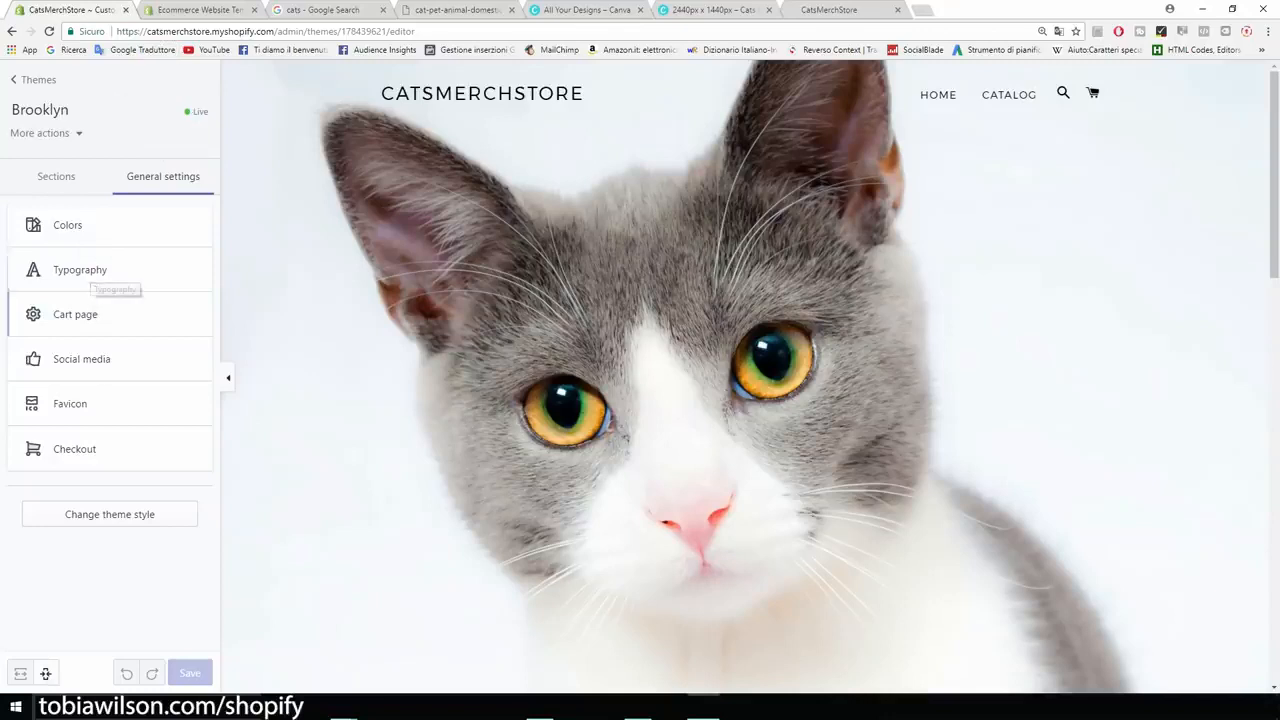
pyautogui.click(88, 316)
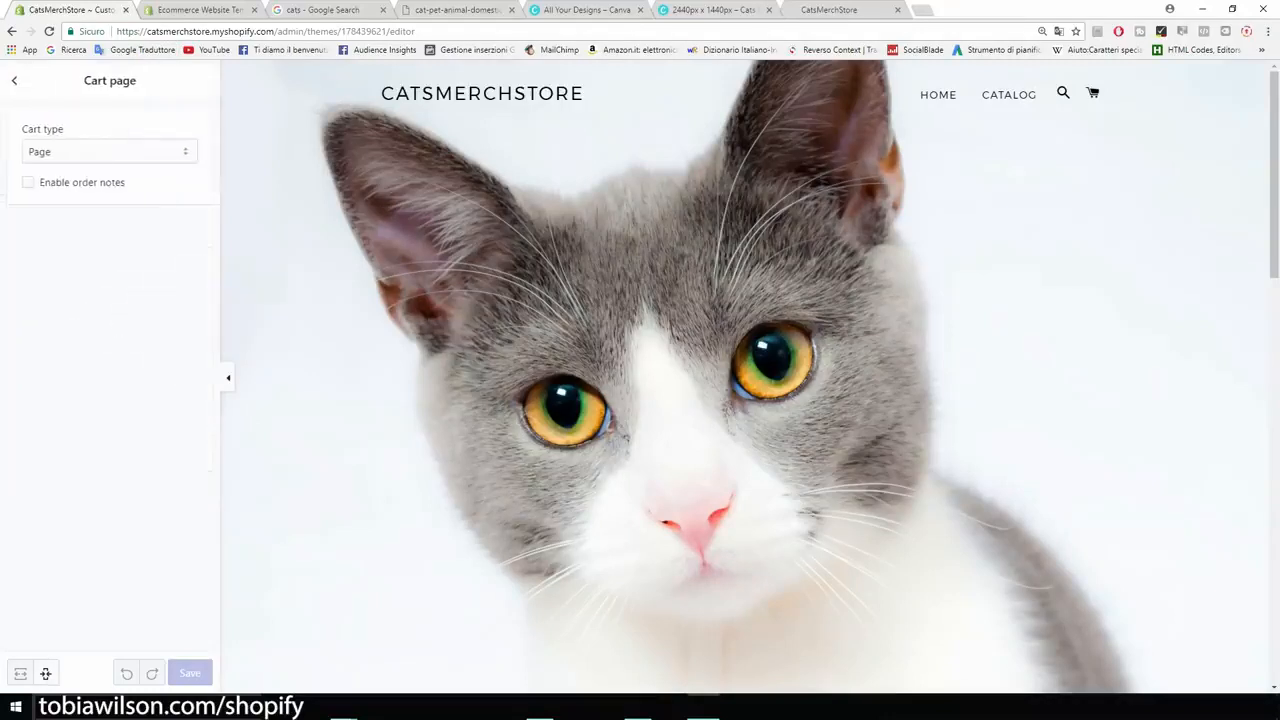
pyautogui.click(109, 152)
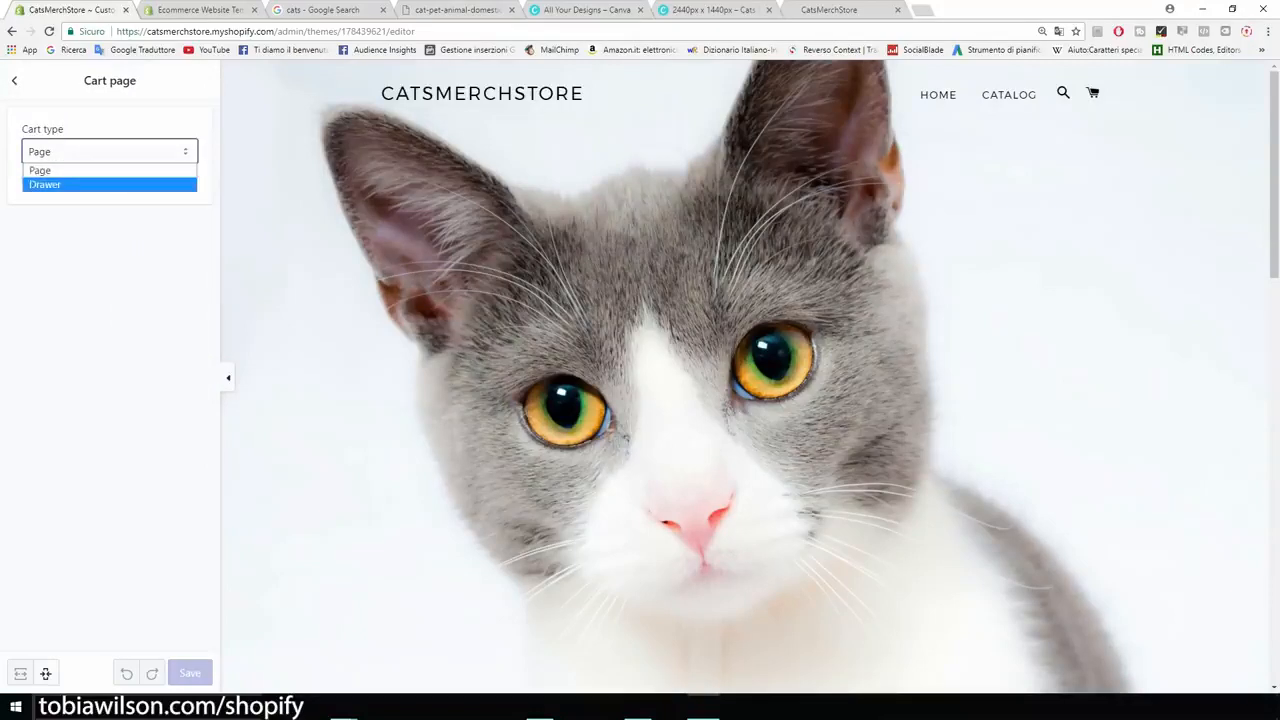
pyautogui.press('Escape')
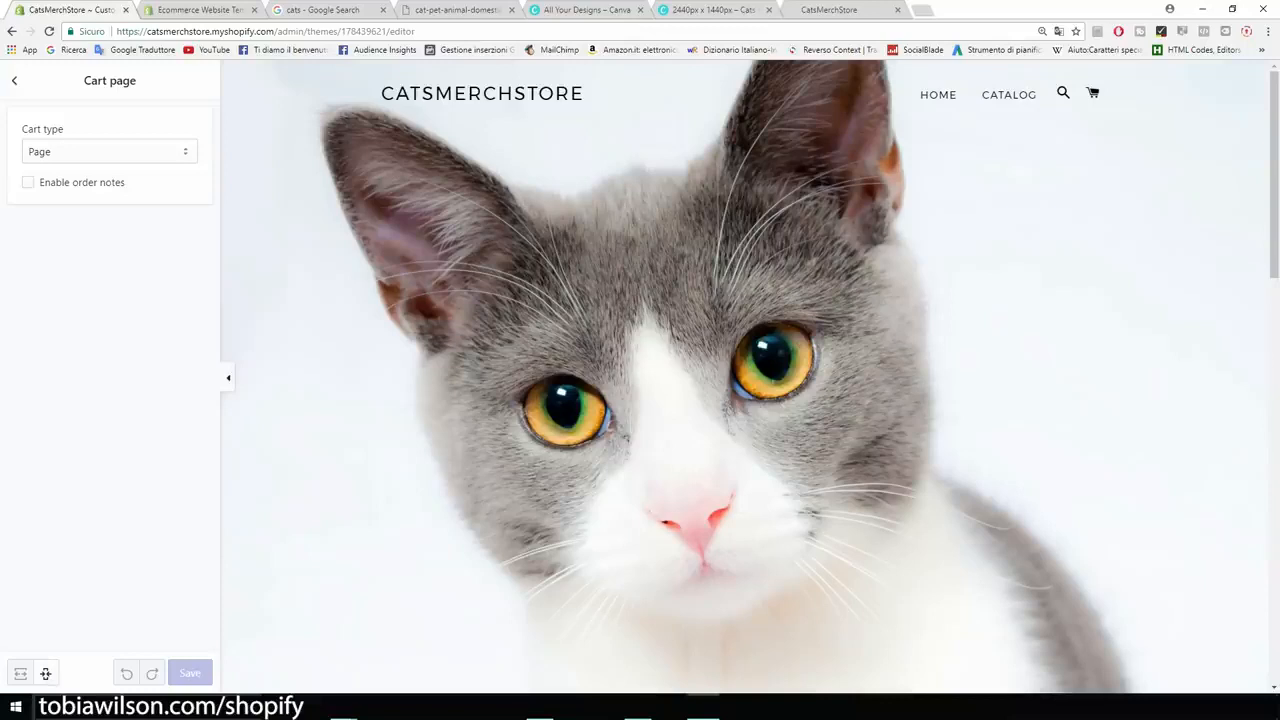
pyautogui.click(14, 81)
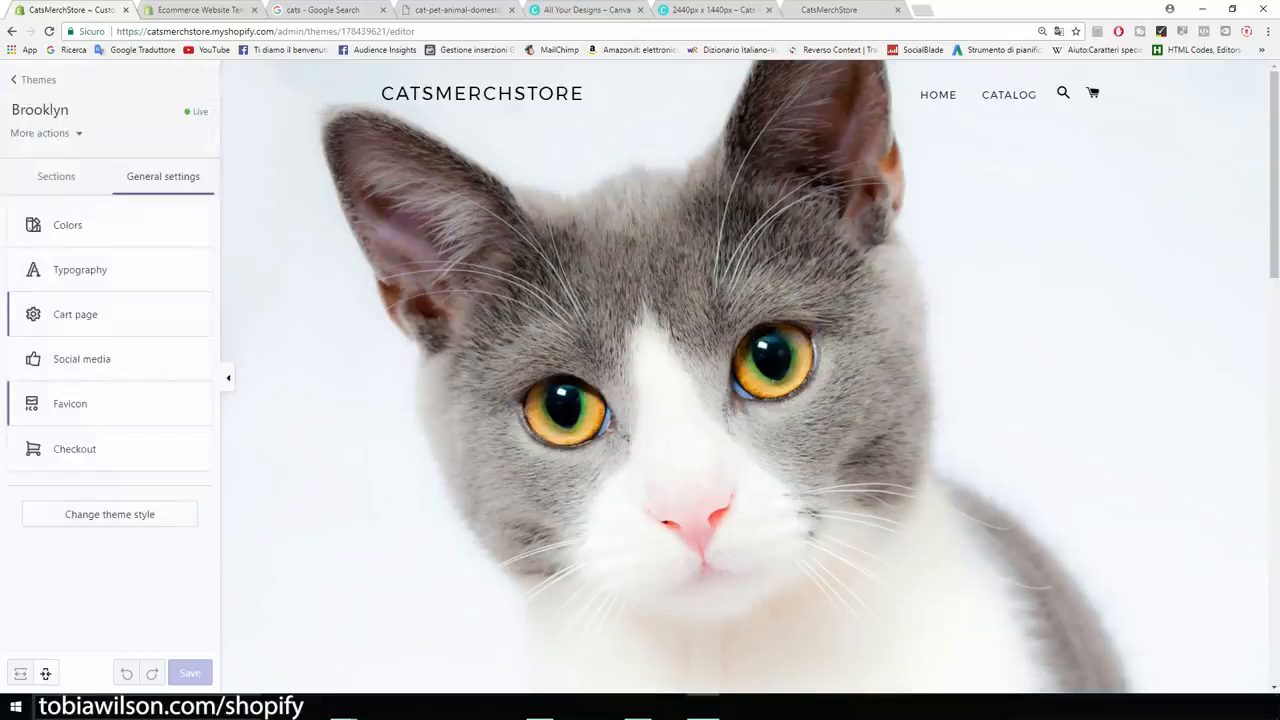
pyautogui.click(85, 404)
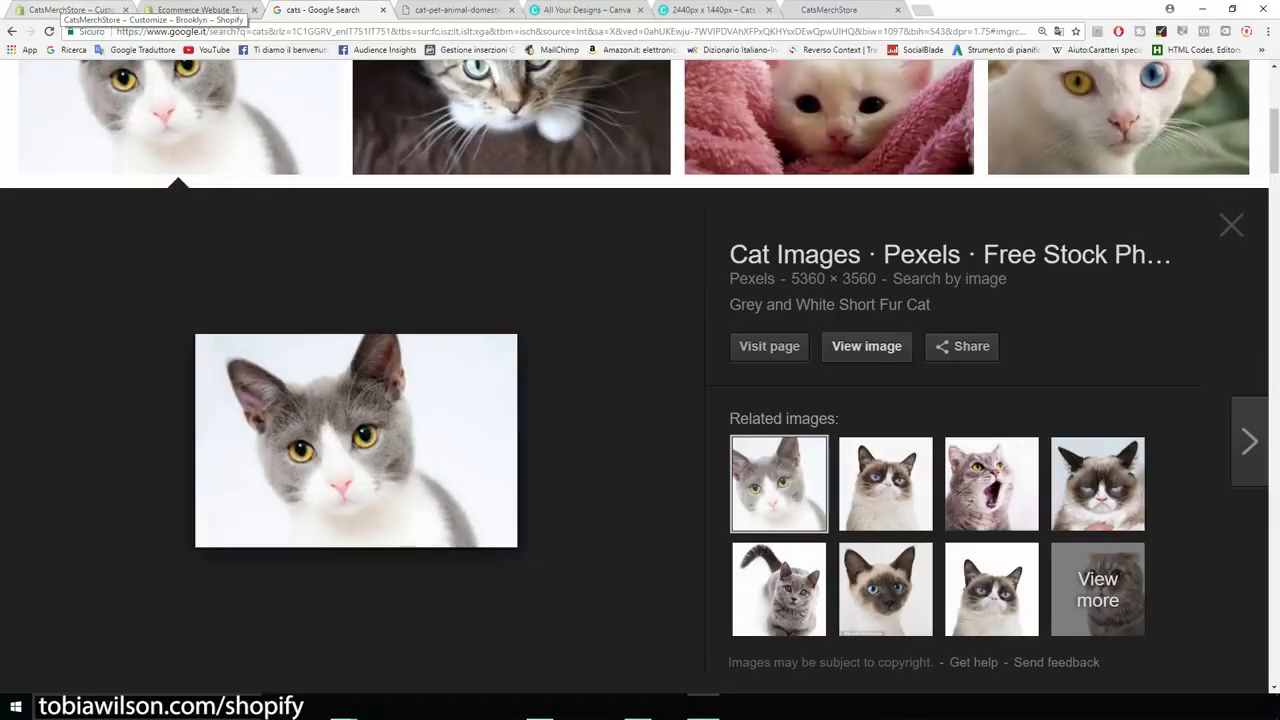
pyautogui.click(70, 10)
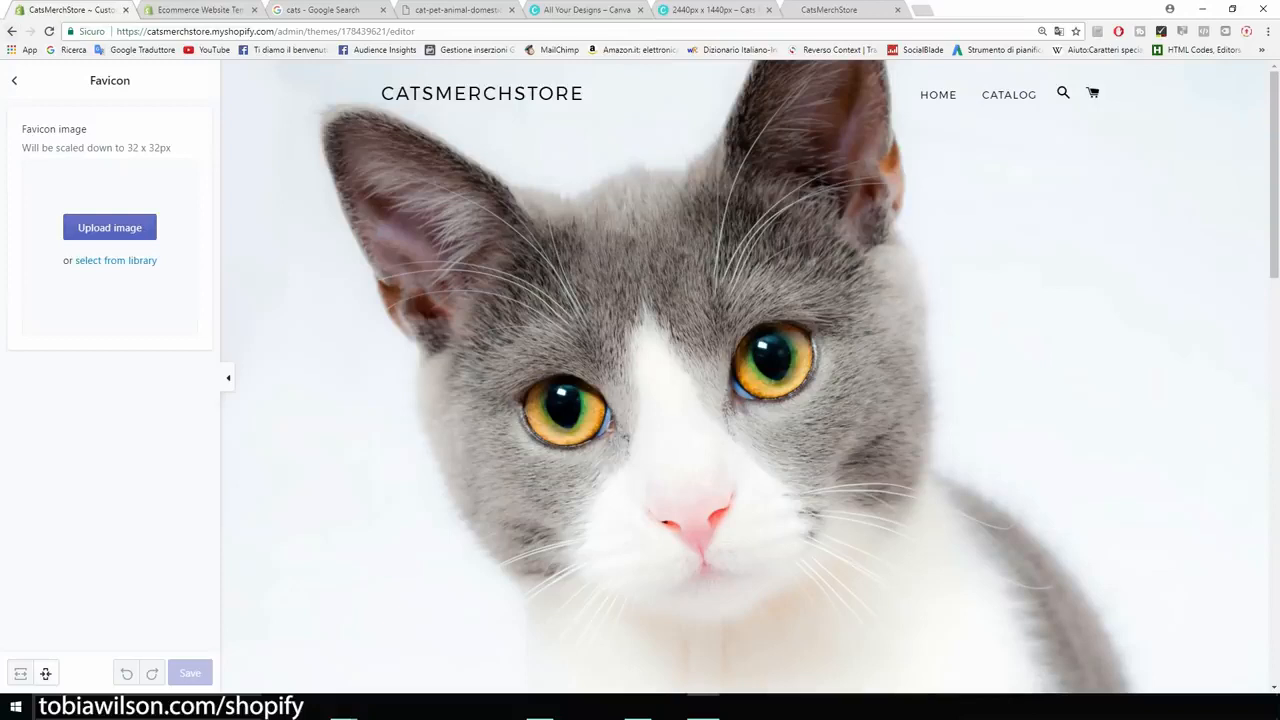
pyautogui.click(14, 81)
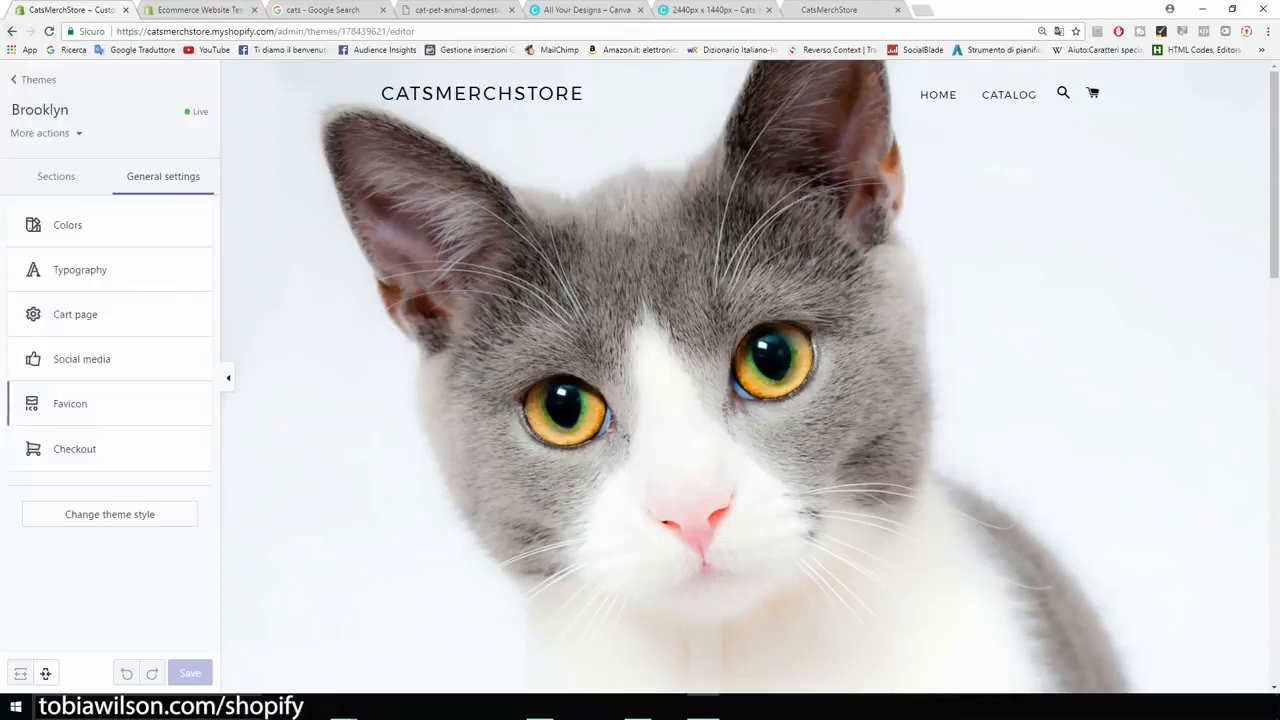
# Look over the Checkout settings, then exit the theme editor to the Themes page.
pyautogui.click(80, 455)
pyautogui.scroll(-3, 100, 400)
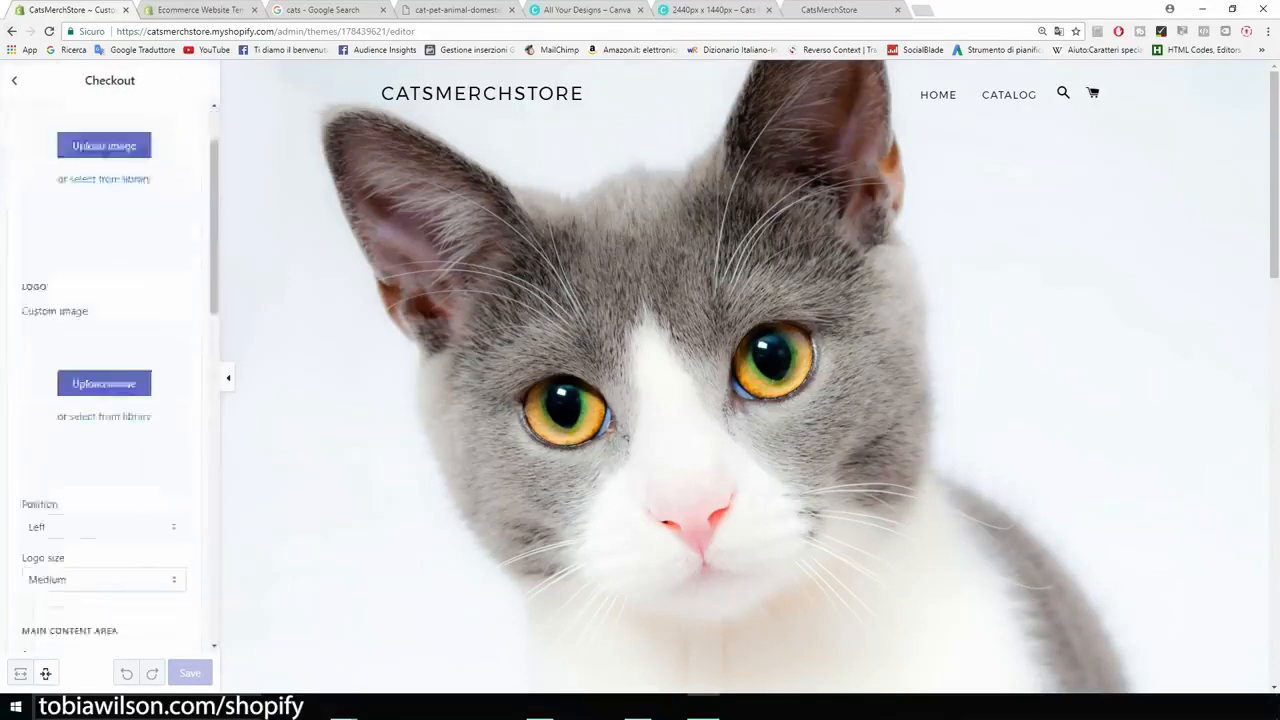
pyautogui.scroll(-2, 110, 400)
pyautogui.scroll(5, 110, 400)
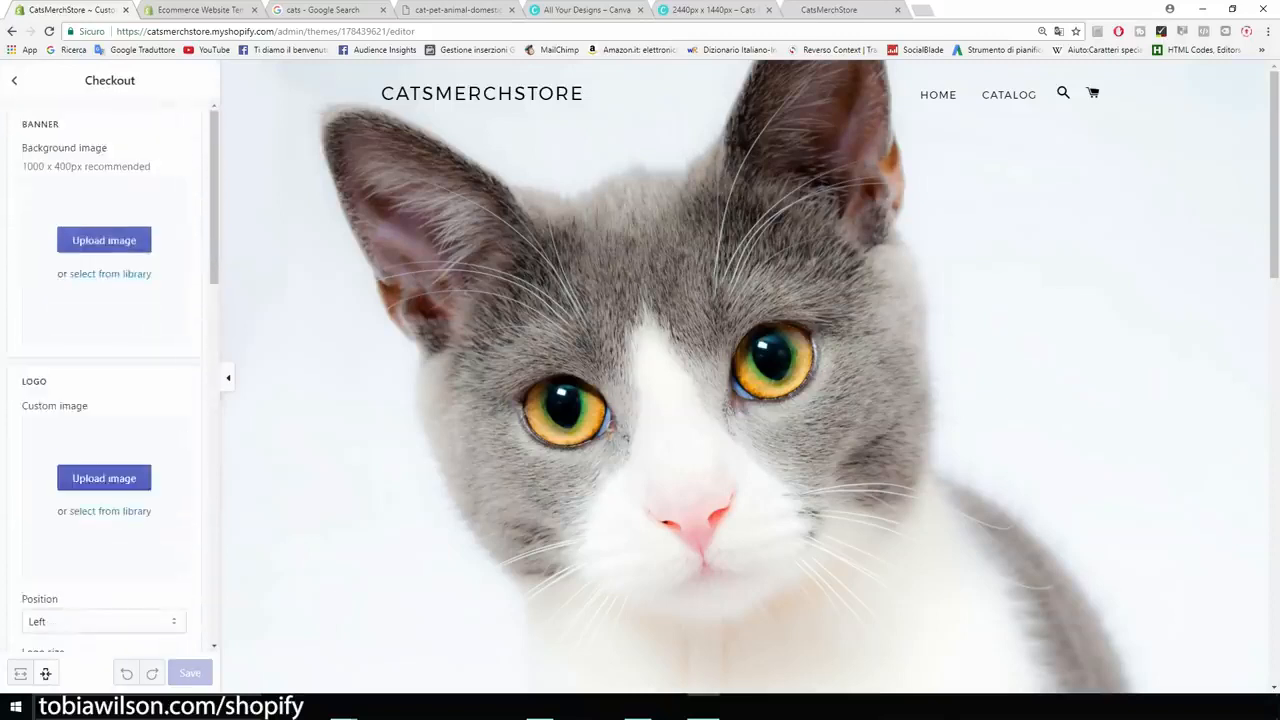
pyautogui.click(14, 80)
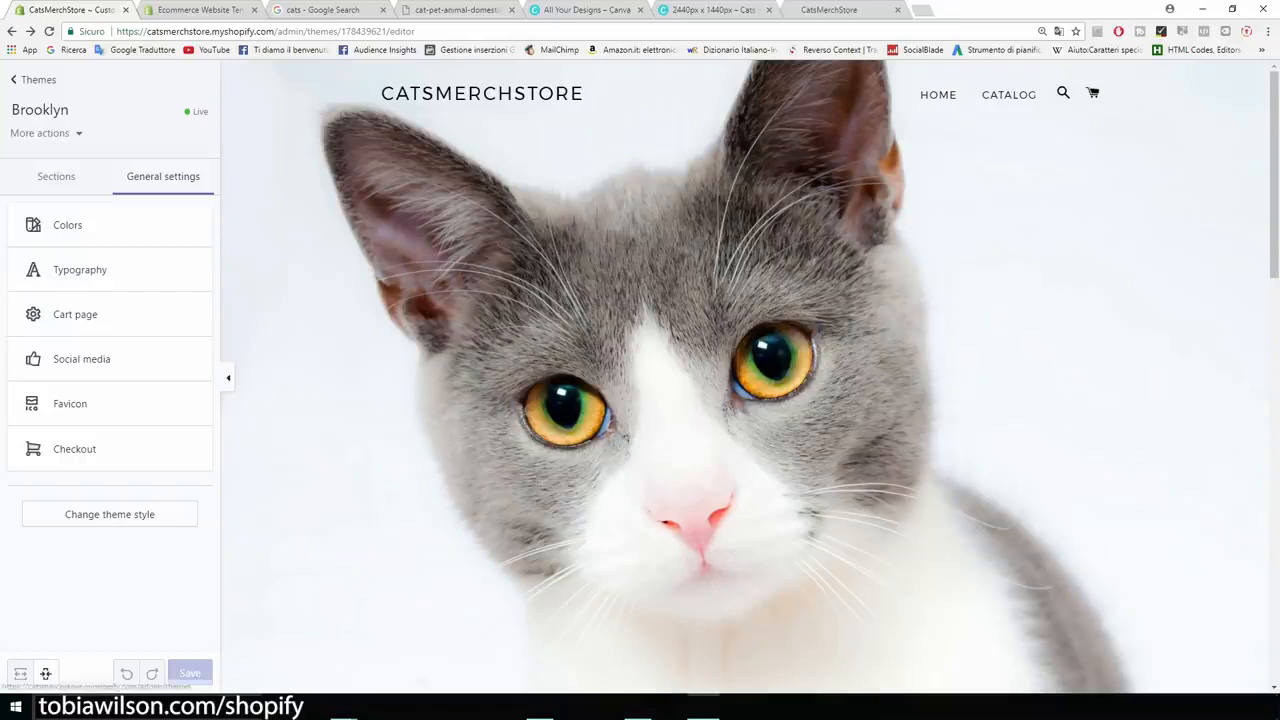
pyautogui.click(33, 79)
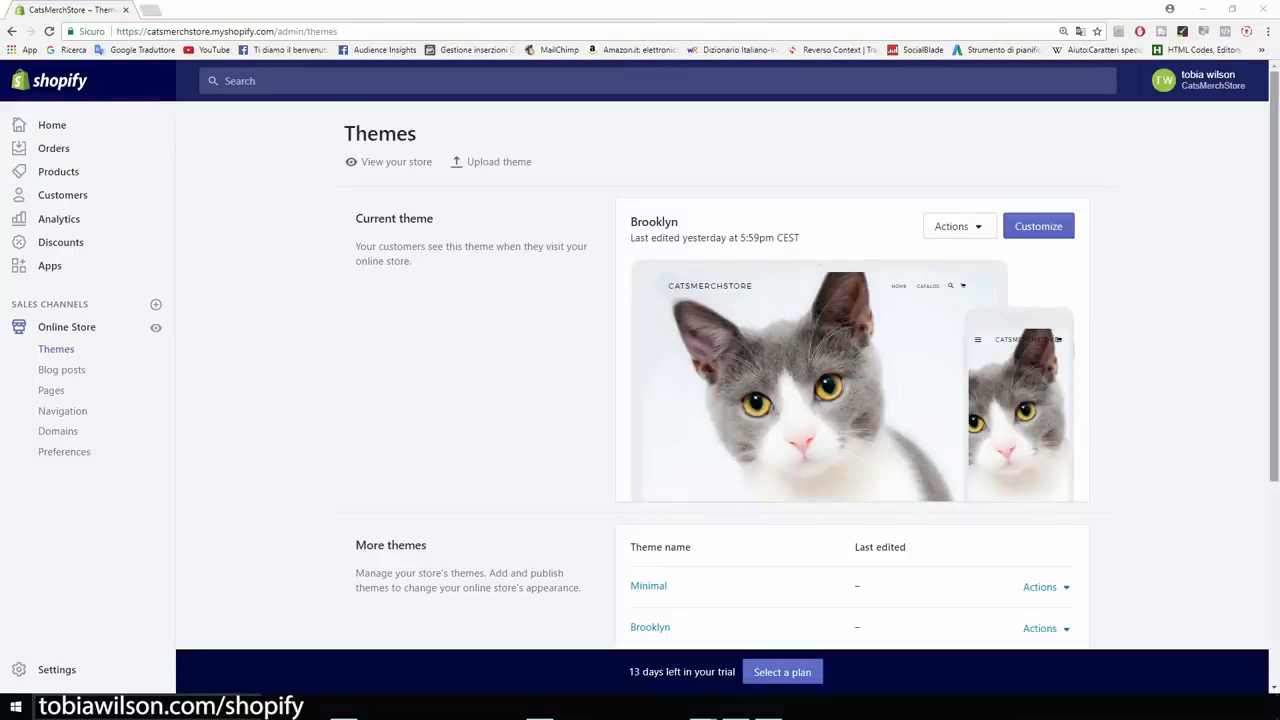
# Go to the admin Apps page listing recommended apps like Oberlo and Printful.
pyautogui.moveTo(681, 223); pyautogui.dragTo(781, 239)
pyautogui.click(781, 239)
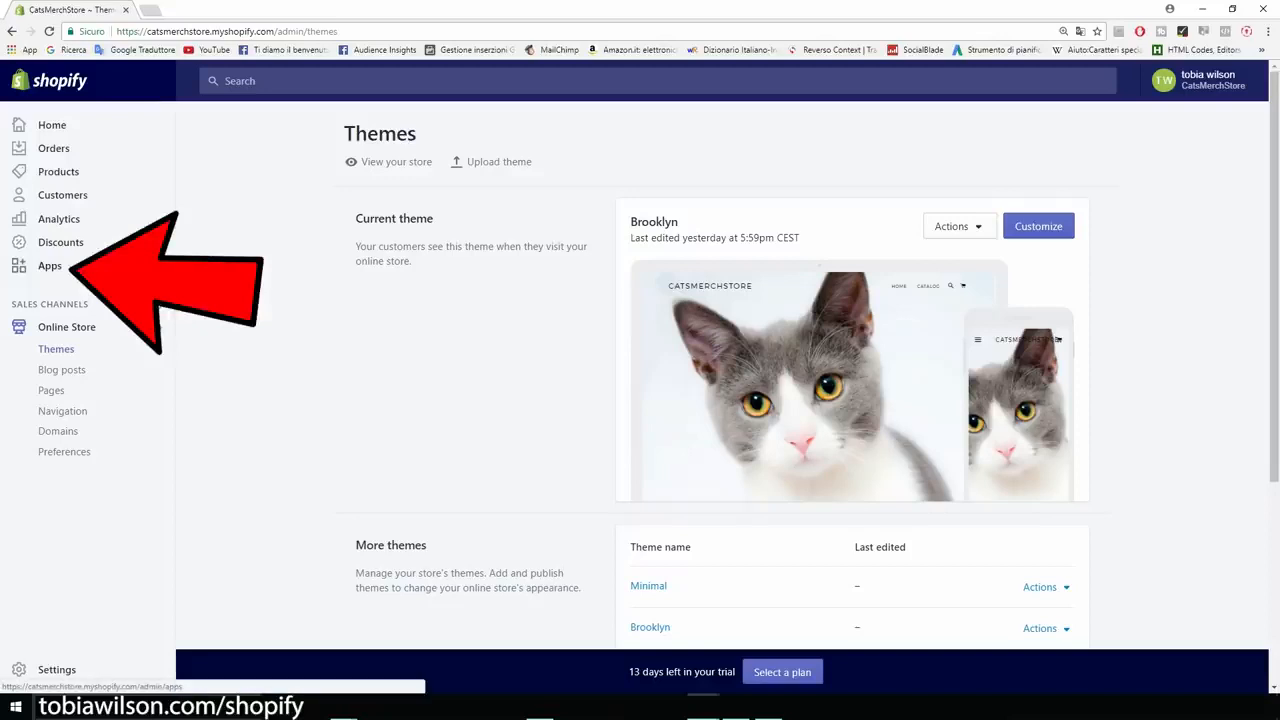
pyautogui.click(50, 265)
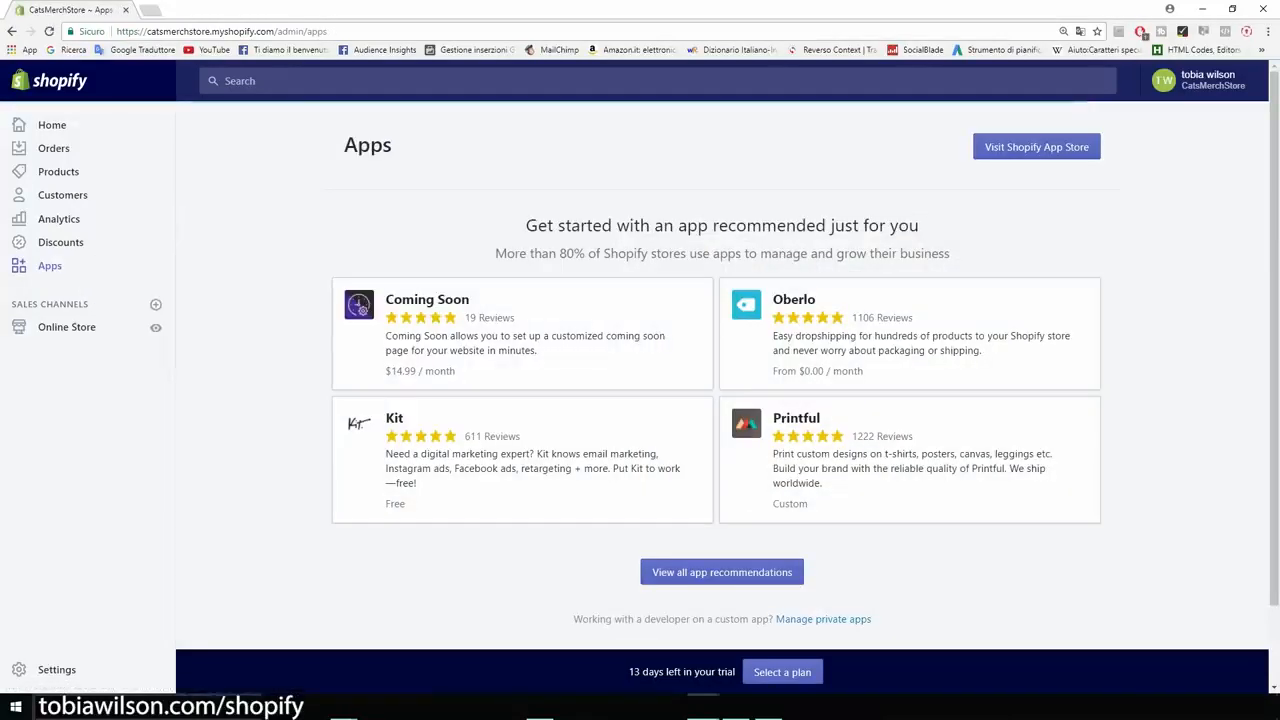
# Get the Oberlo app and approve installing it on CatsMerchStore.
pyautogui.moveTo(526, 225); pyautogui.dragTo(857, 253)
pyautogui.click(857, 254)
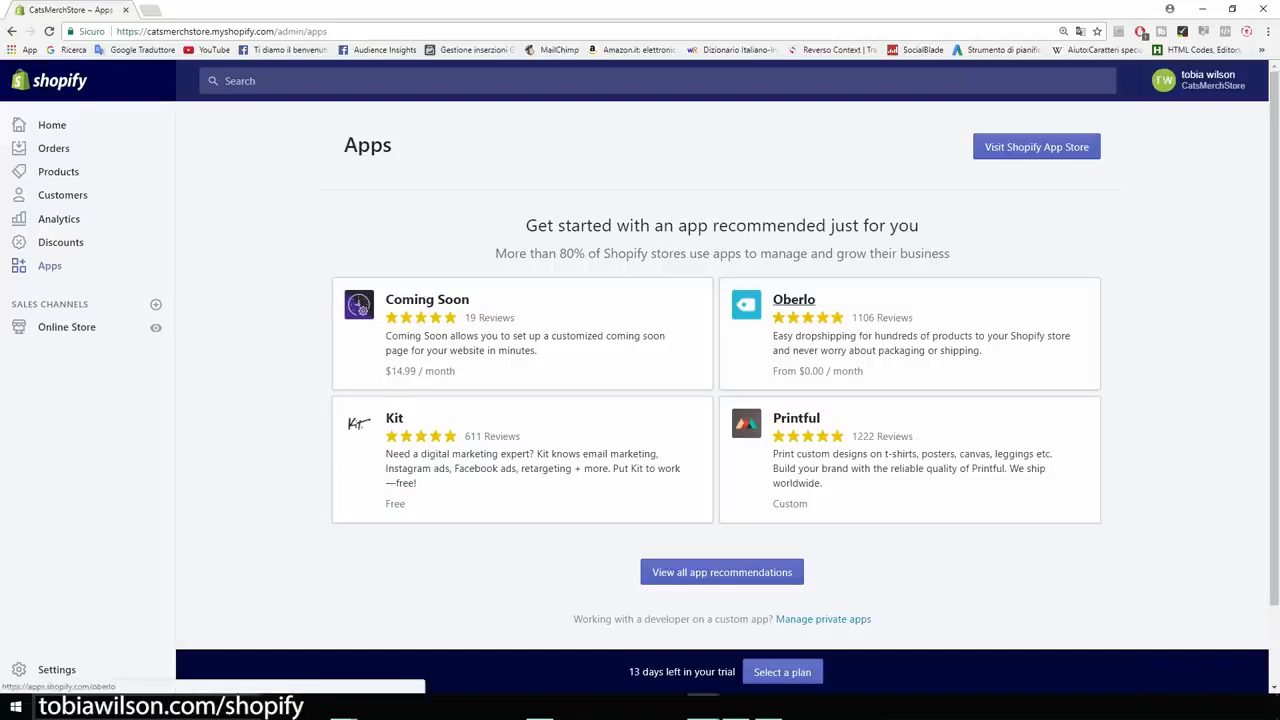
pyautogui.click(793, 299)
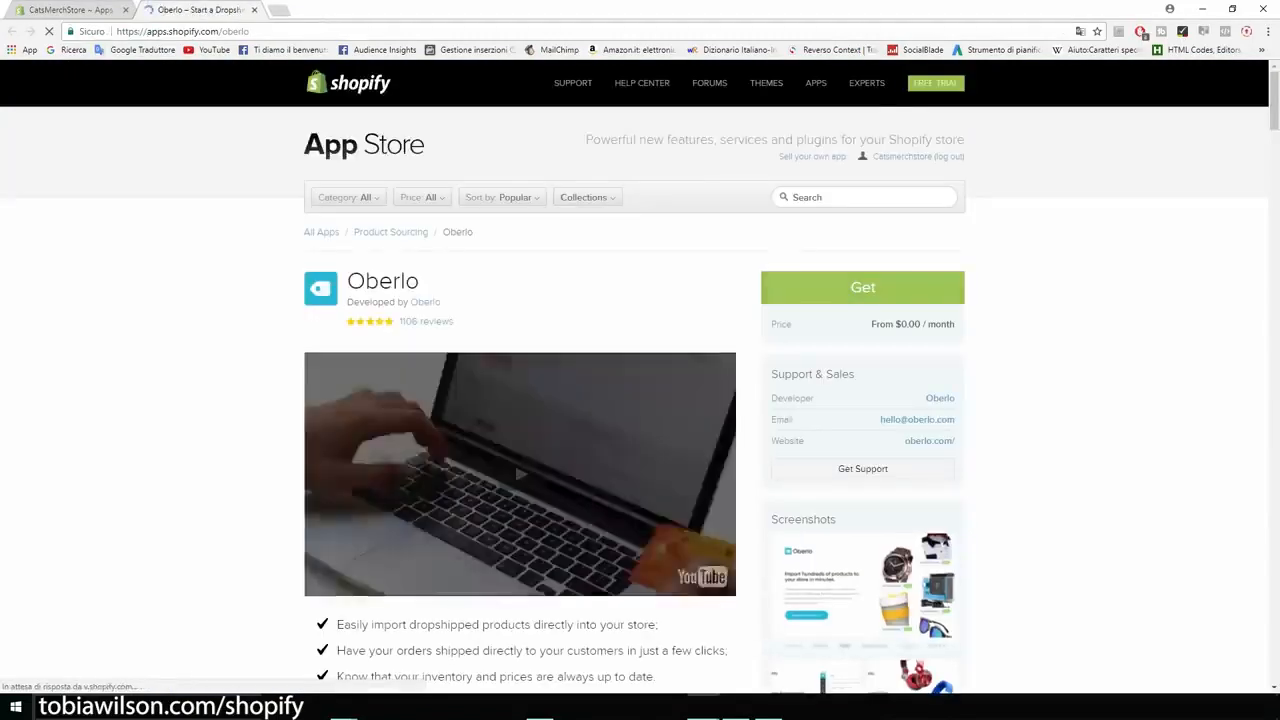
pyautogui.click(770, 287)
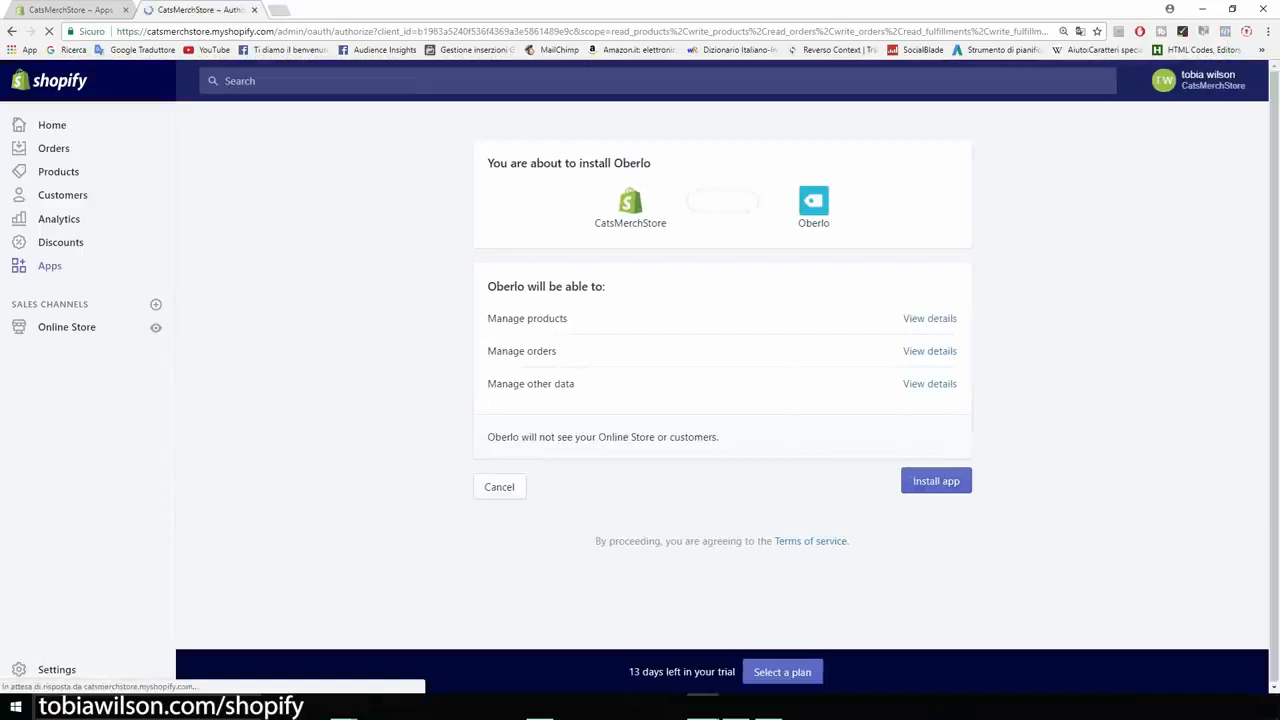
pyautogui.click(936, 481)
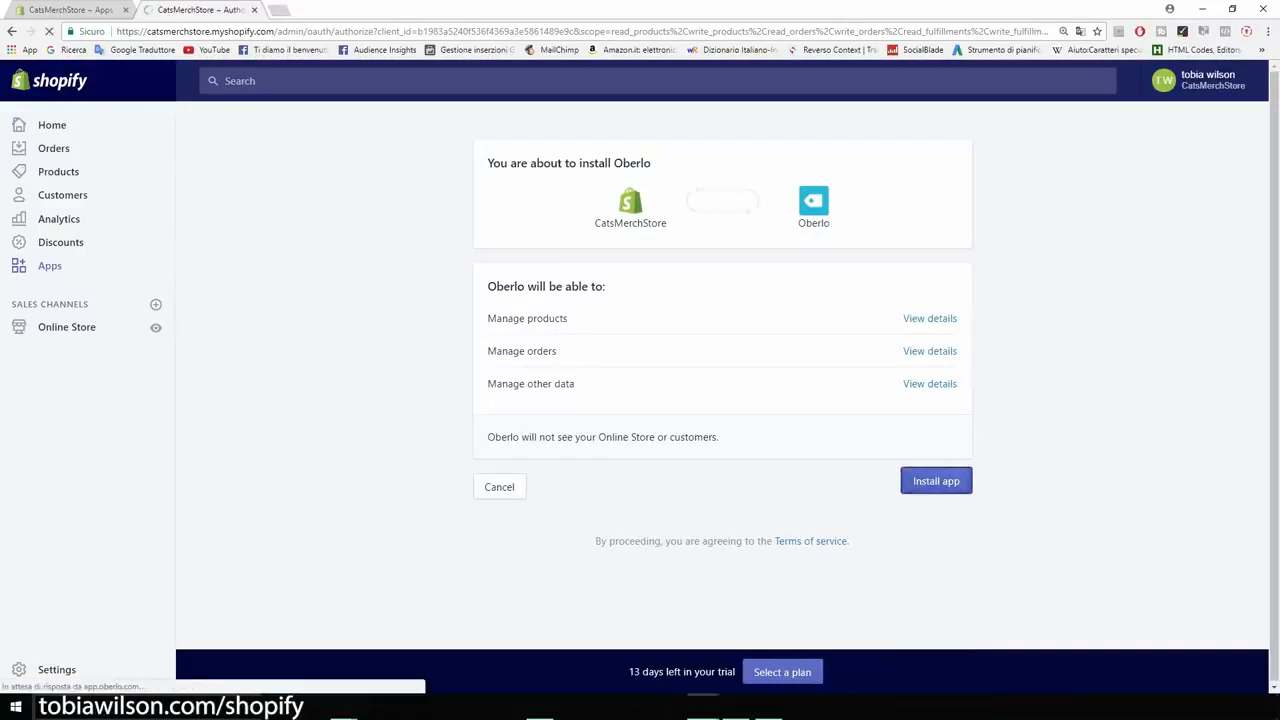
pyautogui.hotkey('ctrl', 't')
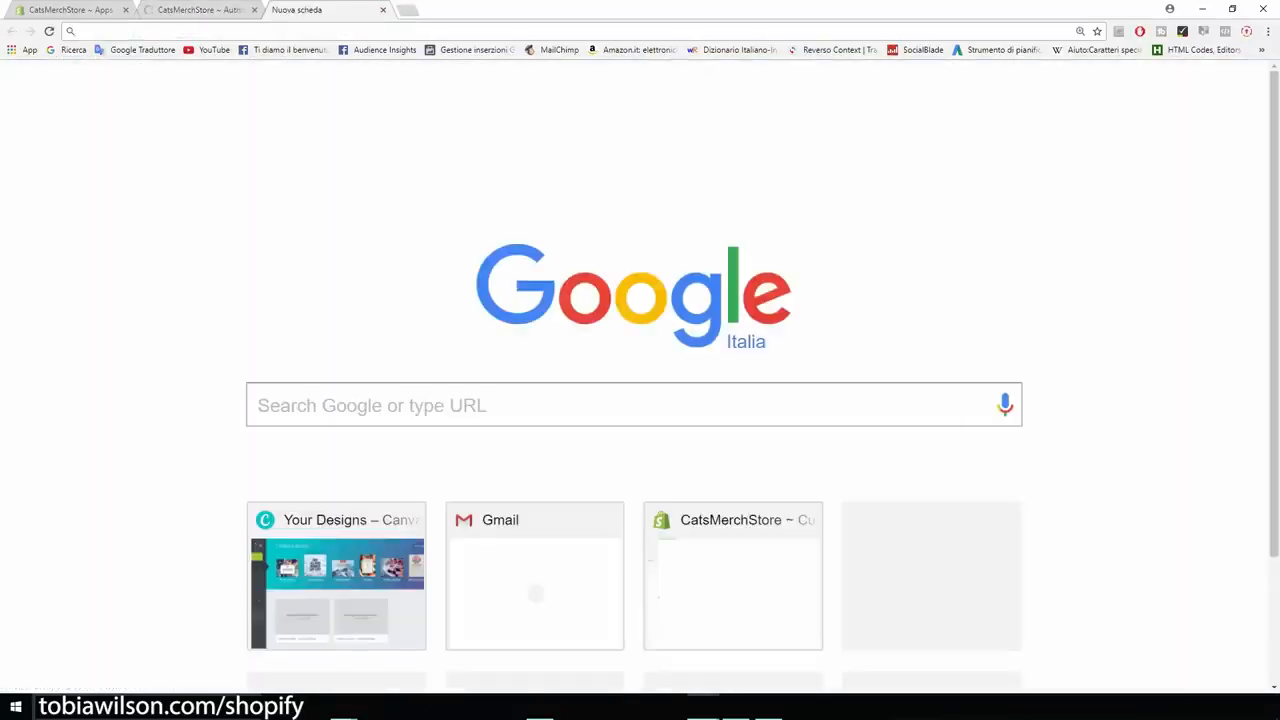
# Search 'oberlo' and add the Oberlo AliExpress Product Importer extension to Chrome.
pyautogui.write('oberlo')
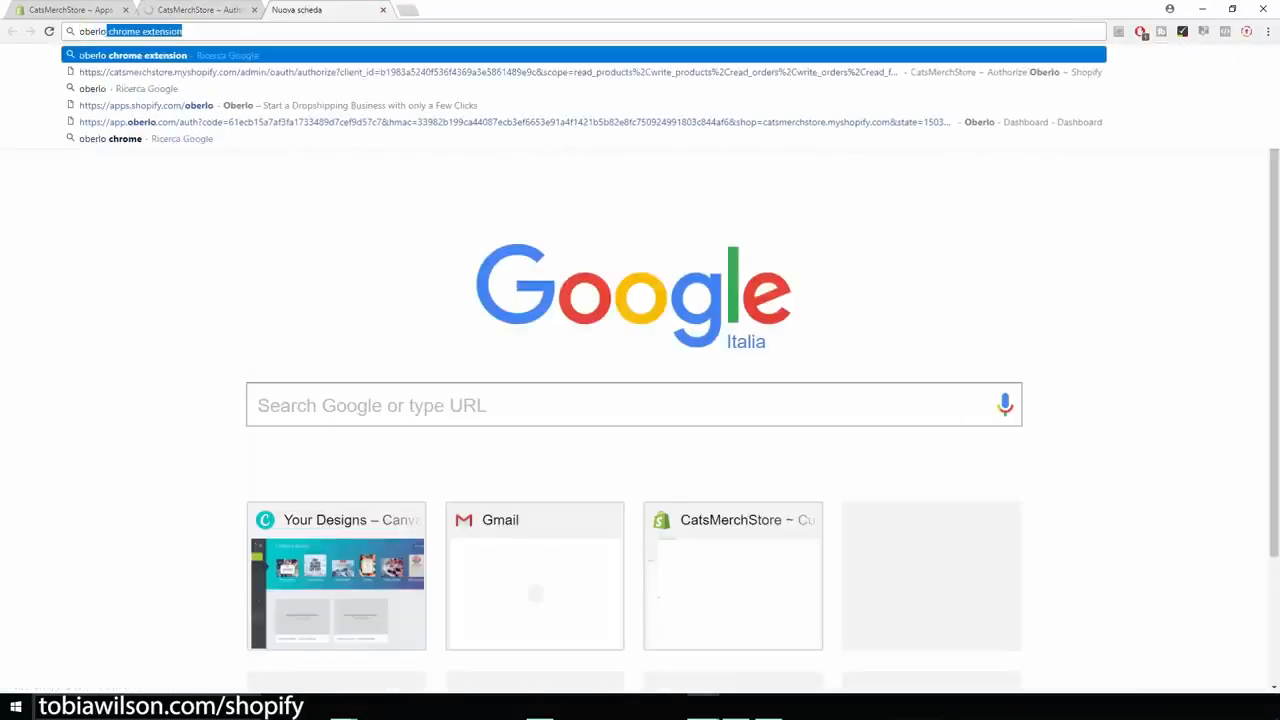
pyautogui.press('Return')
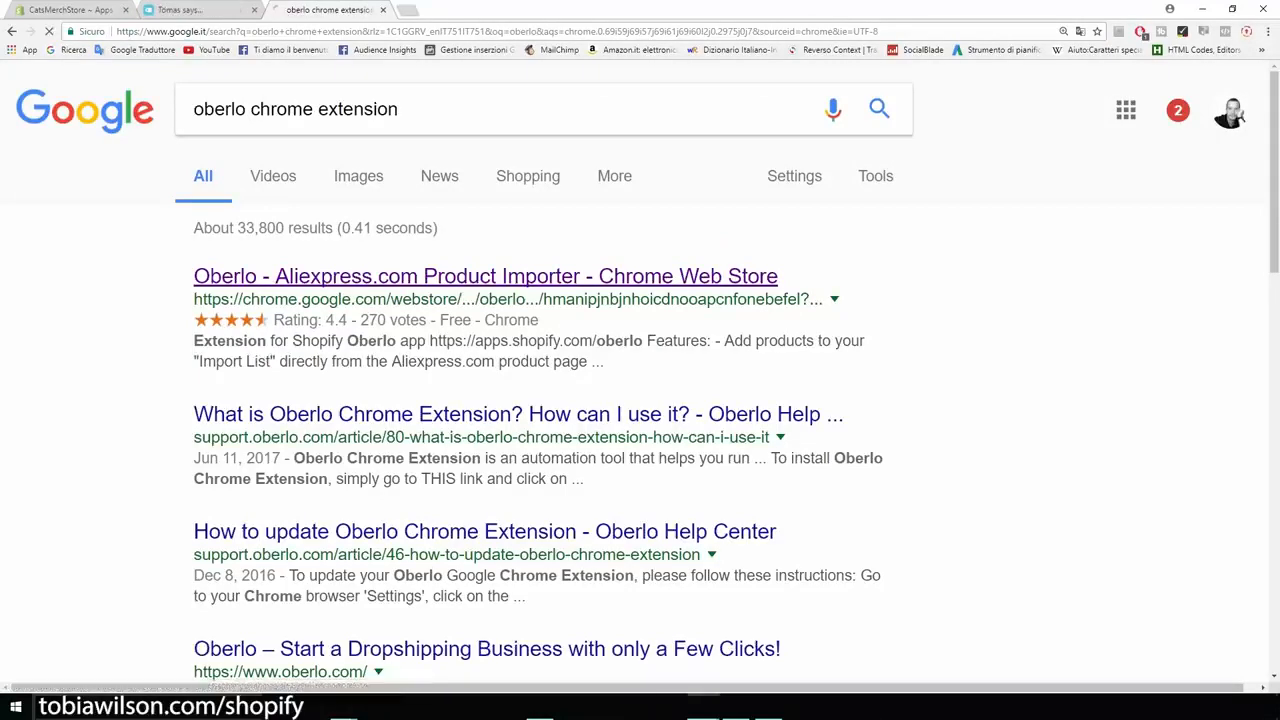
pyautogui.click(485, 276)
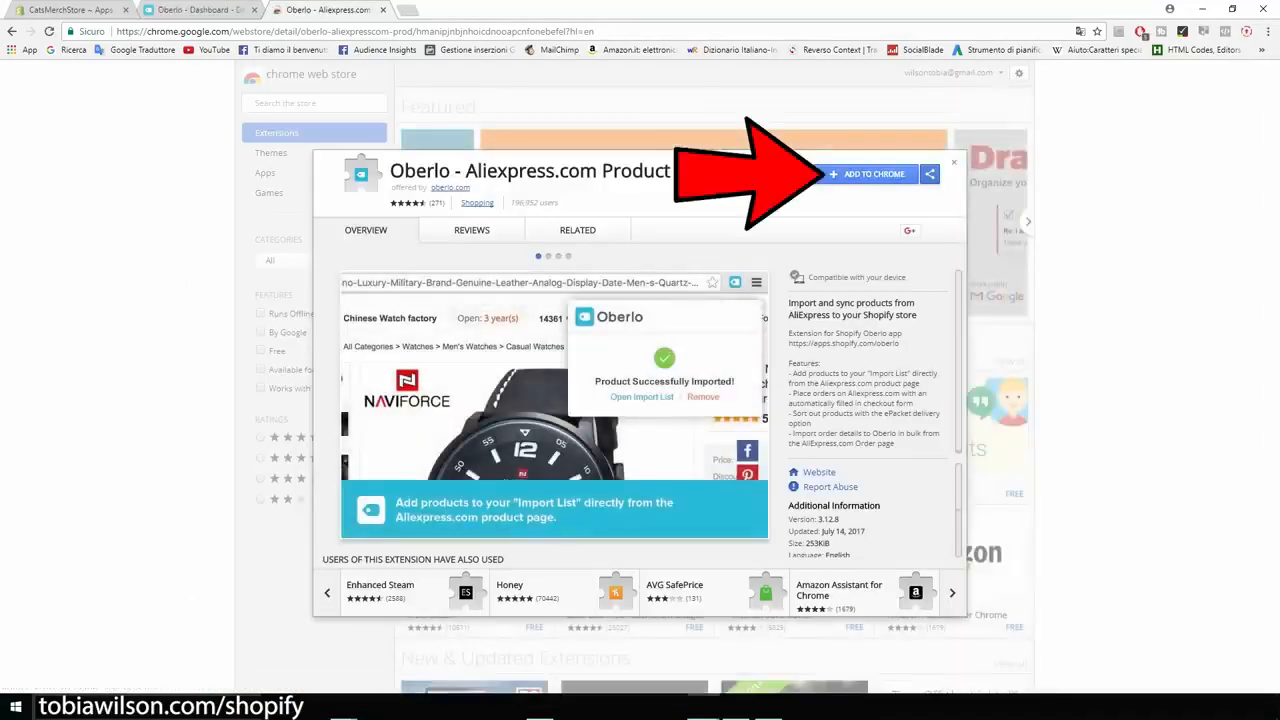
pyautogui.click(868, 174)
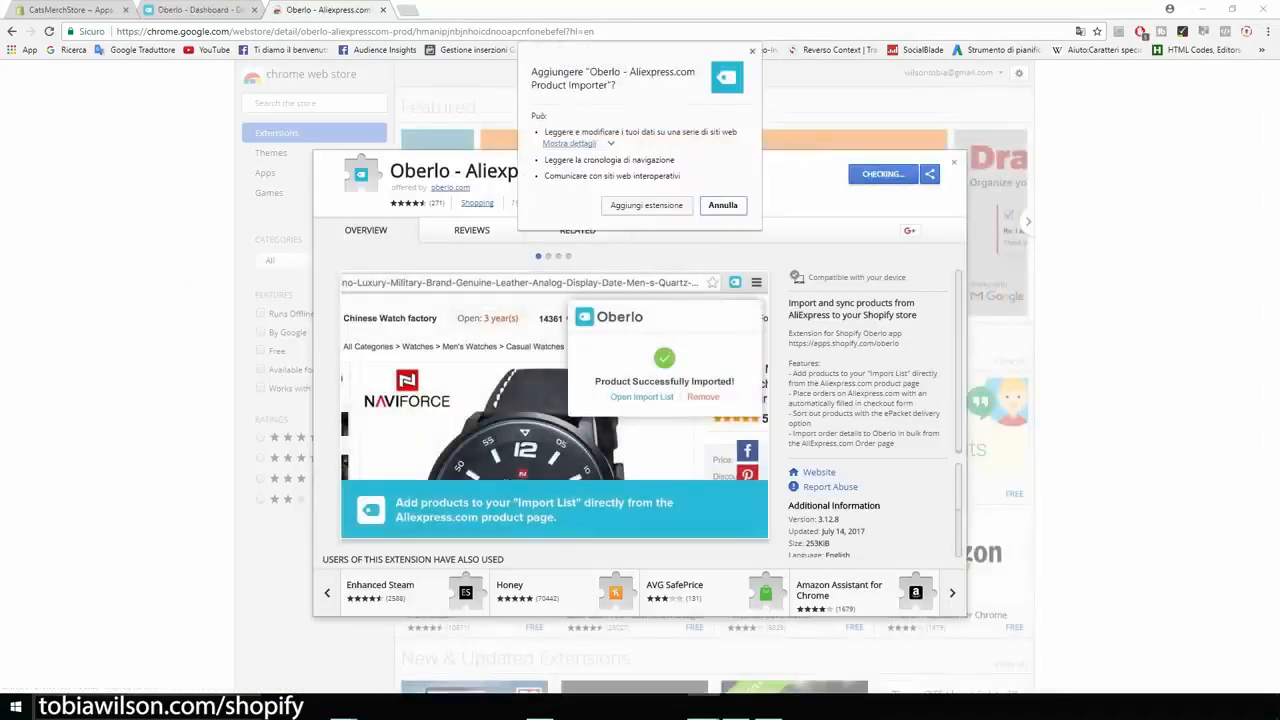
pyautogui.click(647, 205)
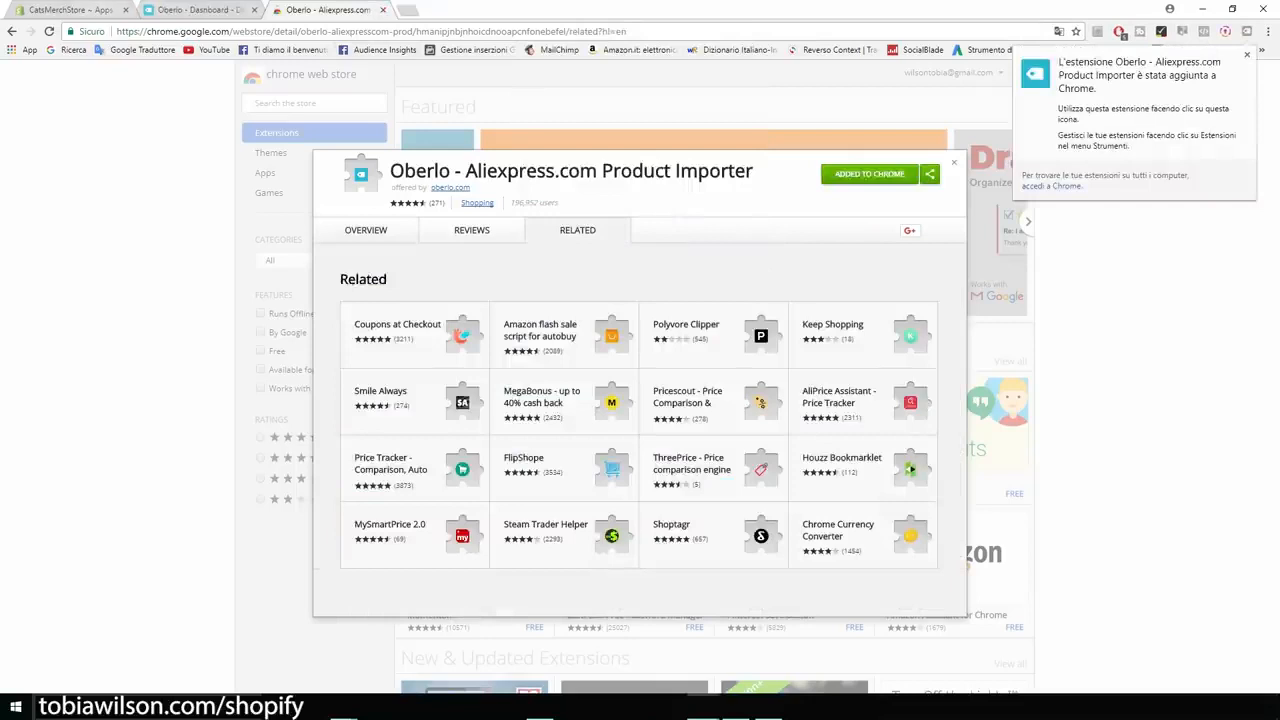
pyautogui.click(72, 12)
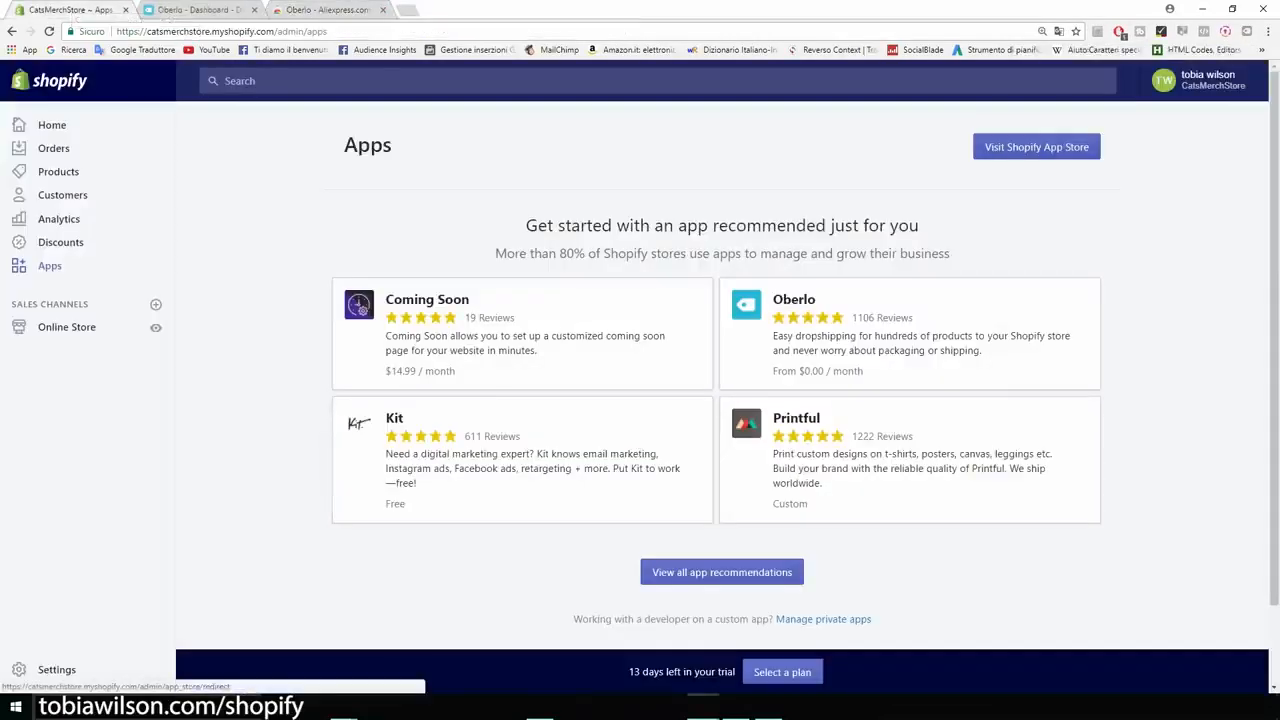
# Open the Shopify App Store and start a search for upsell apps.
pyautogui.click(1036, 147)
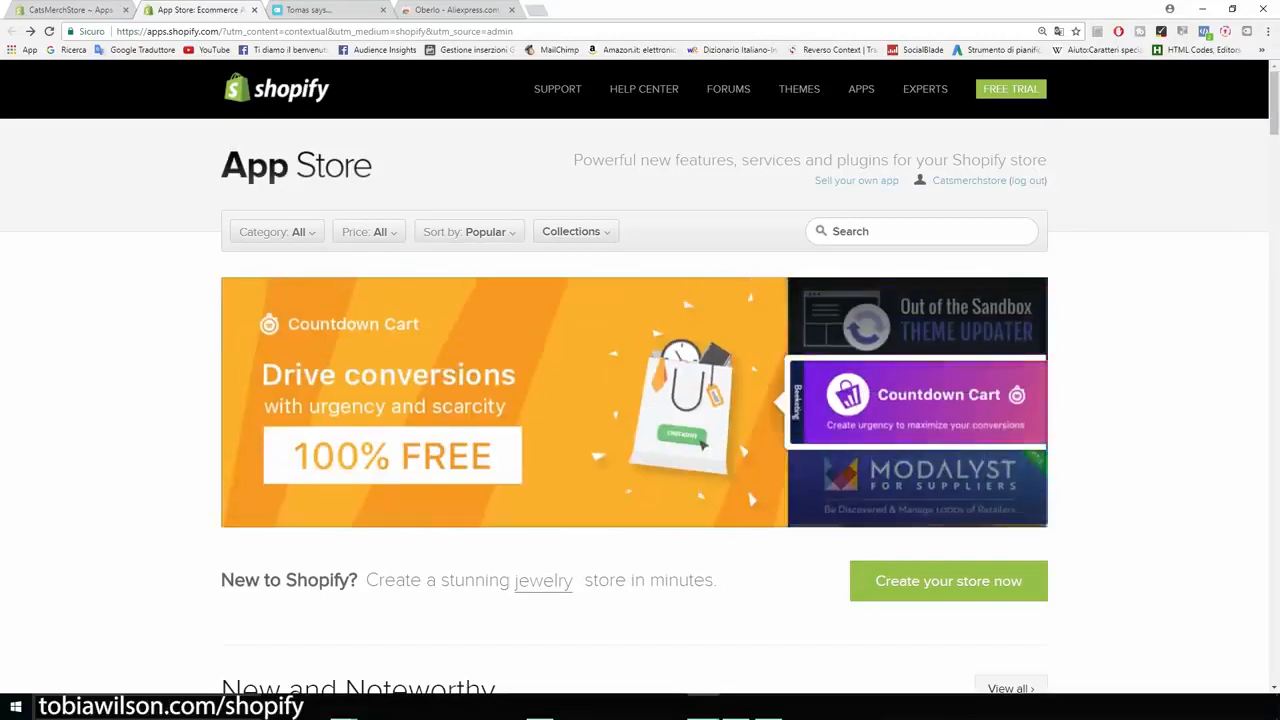
pyautogui.click(832, 231)
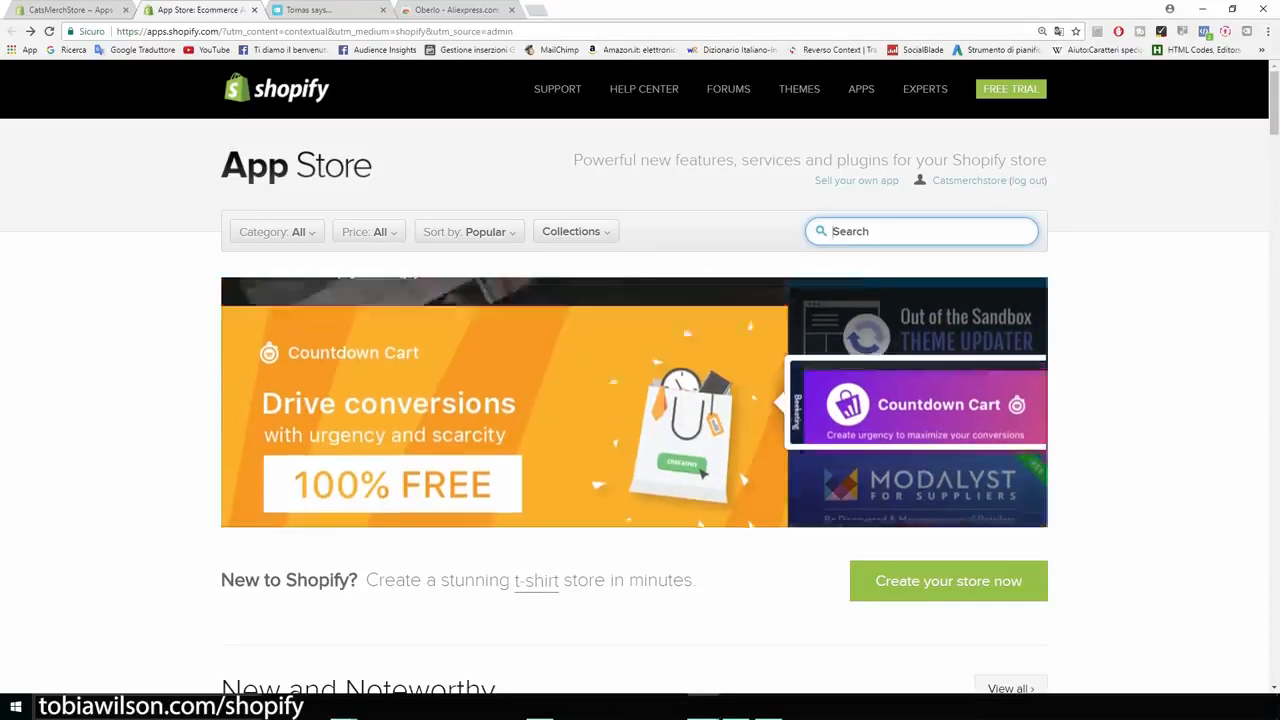
# Search the App Store for 'upsell' and check Upsell Bundles' $14.99 price and 7-day trial.
pyautogui.write('upsell')
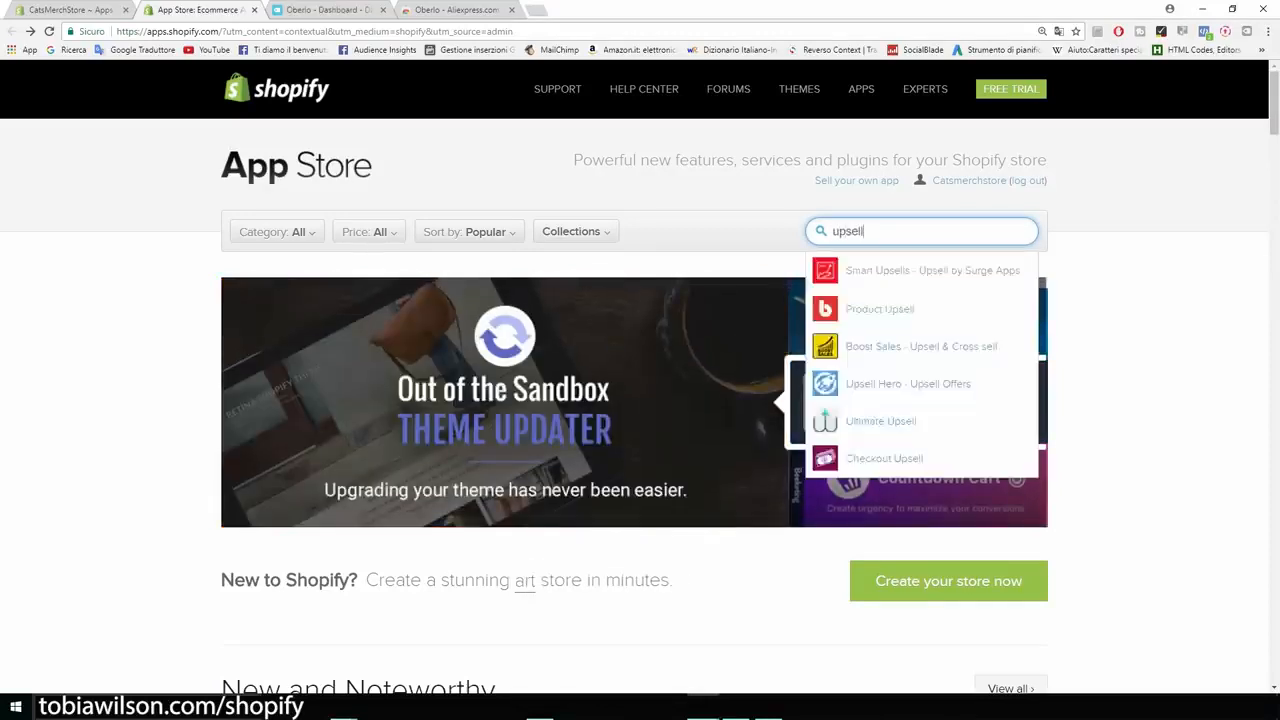
pyautogui.press('Return')
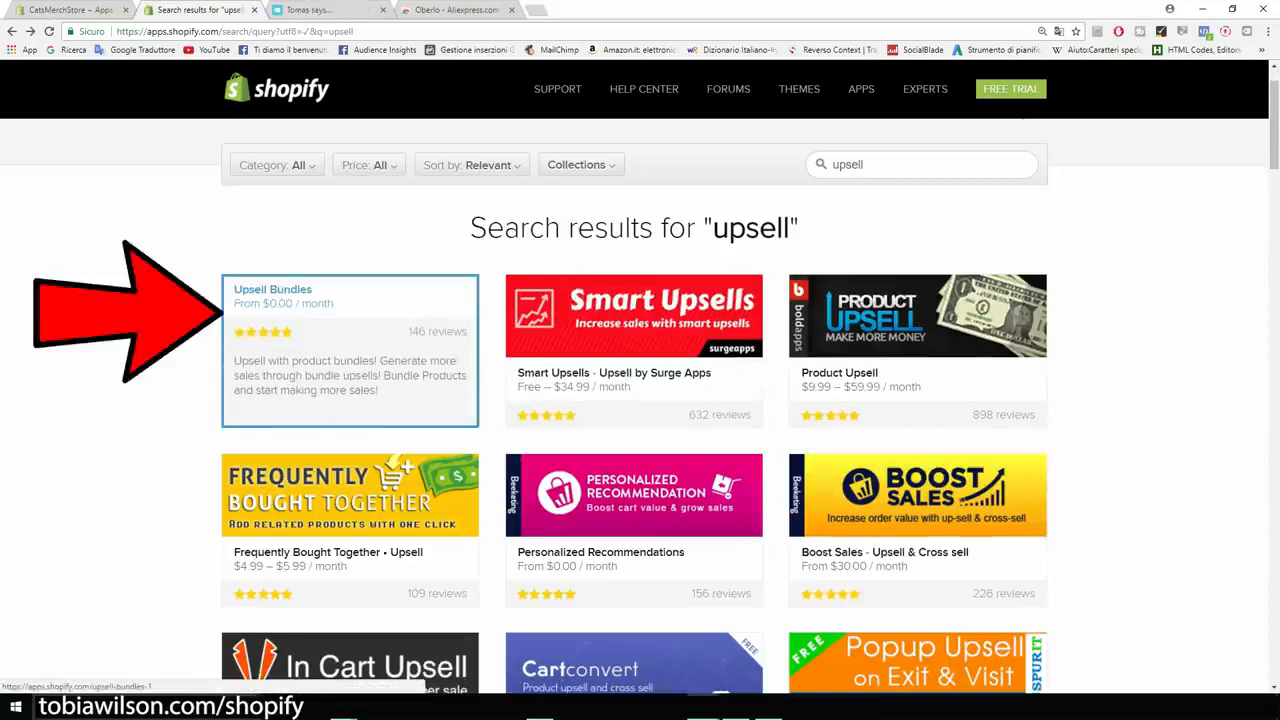
pyautogui.click(350, 350)
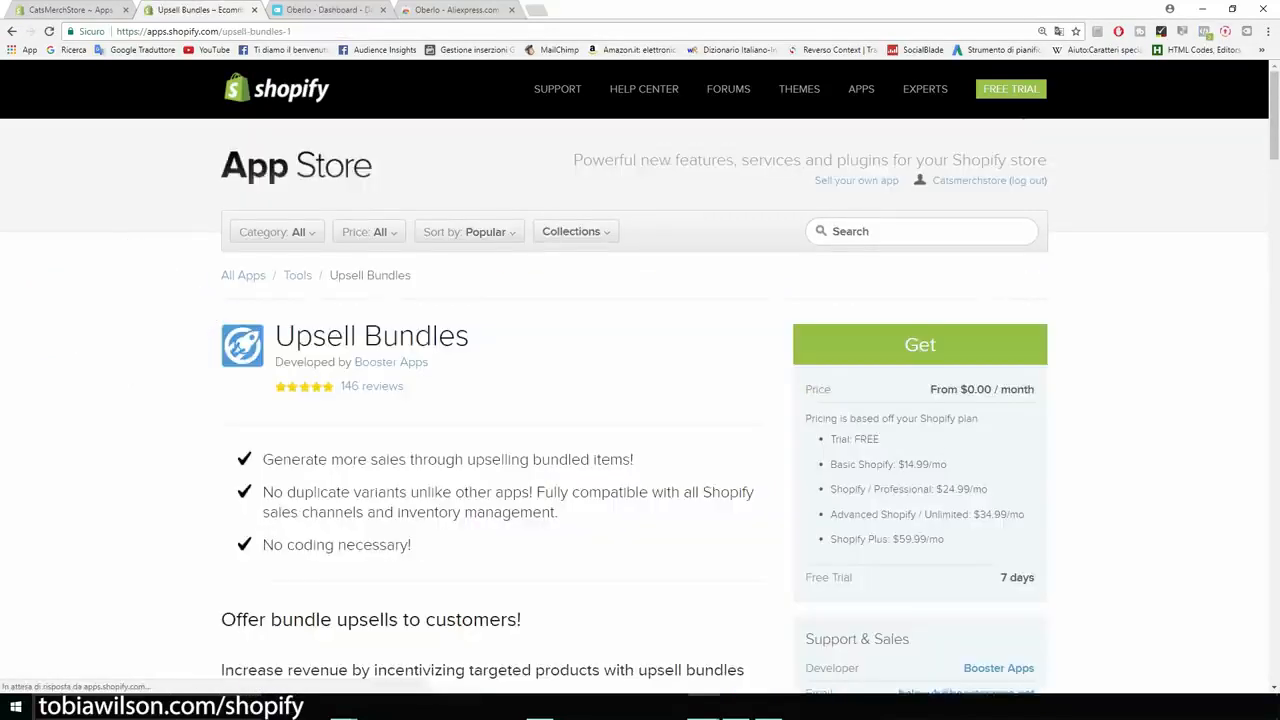
pyautogui.scroll(-1, 640, 376)
pyautogui.moveTo(1000, 511); pyautogui.dragTo(1036, 511)
pyautogui.moveTo(898, 397); pyautogui.dragTo(964, 422)
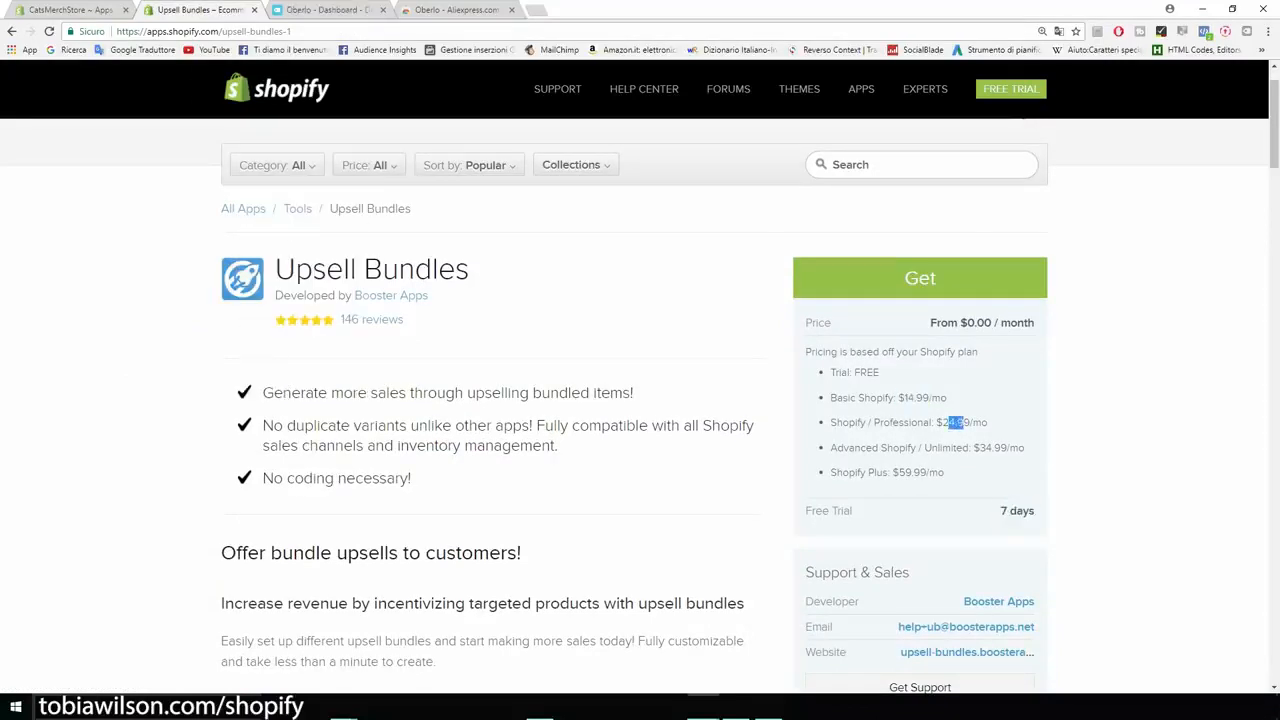
pyautogui.hotkey('alt', 'Left')
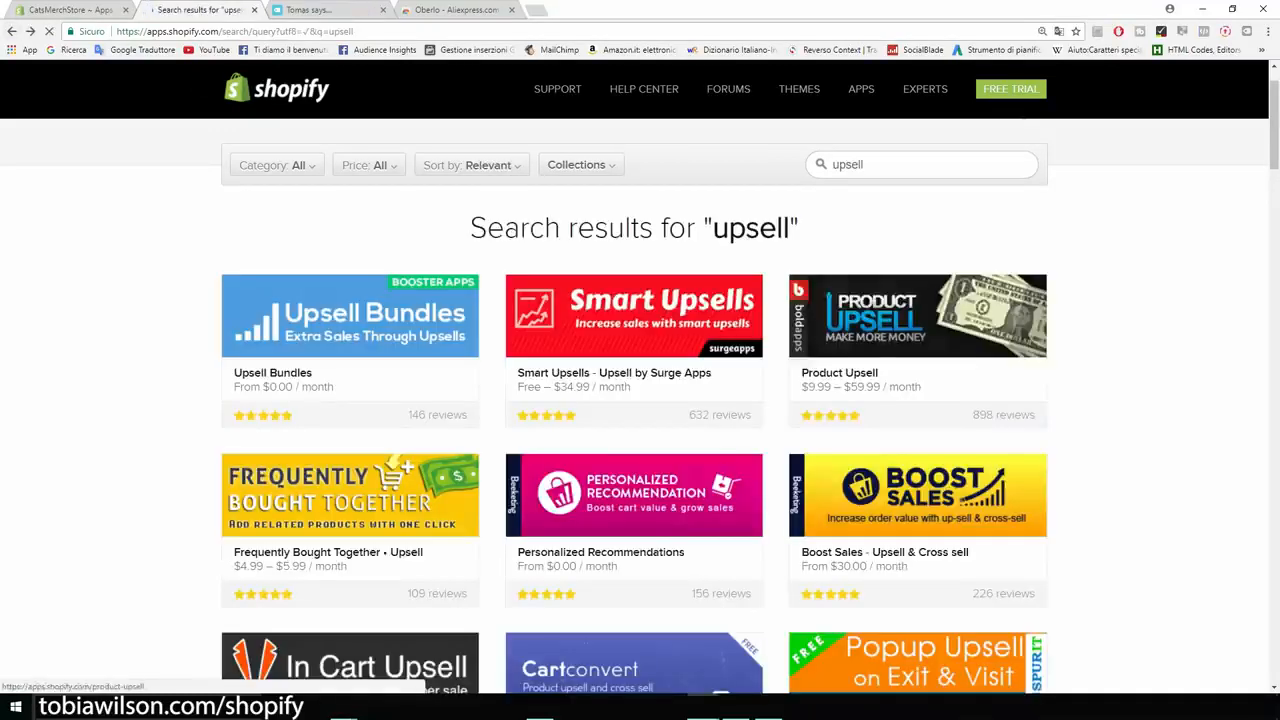
# Review Personalized Recommendations' price and 4% fee, then return to the upsell results.
pyautogui.scroll(-2, 634, 330)
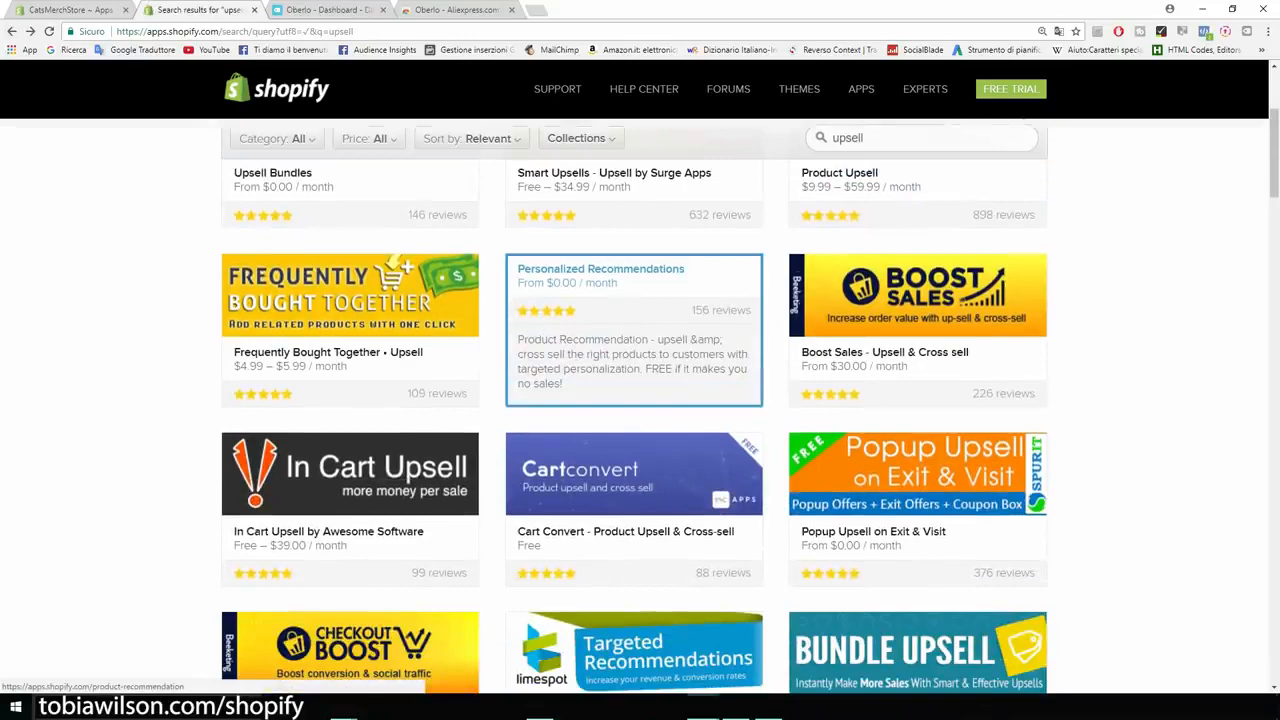
pyautogui.click(620, 320)
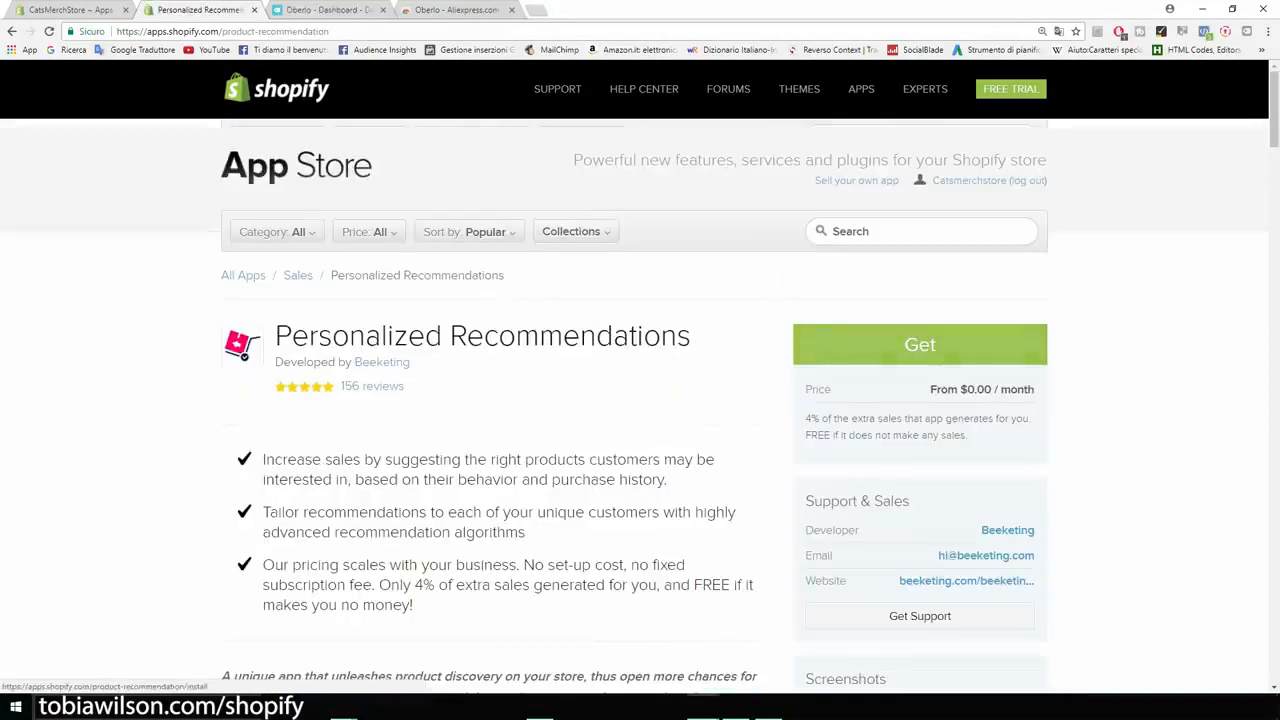
pyautogui.scroll(-2, 640, 400)
pyautogui.moveTo(819, 286); pyautogui.dragTo(804, 262)
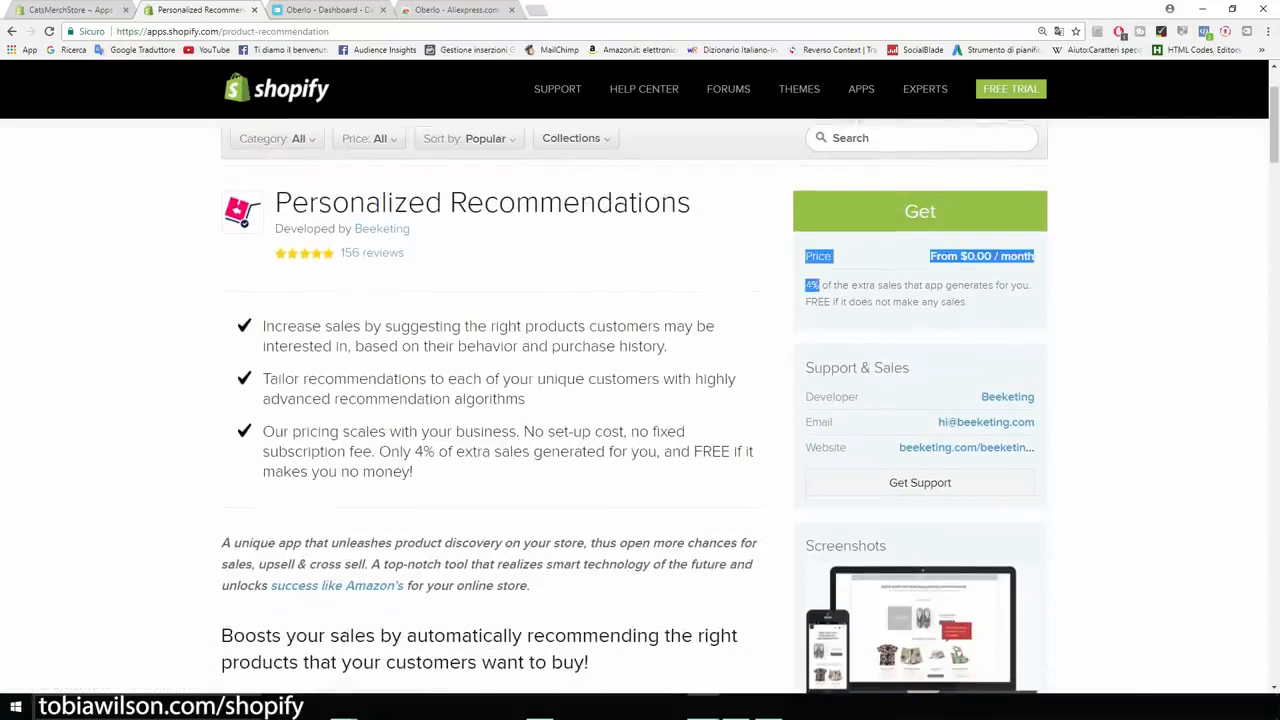
pyautogui.click(820, 284)
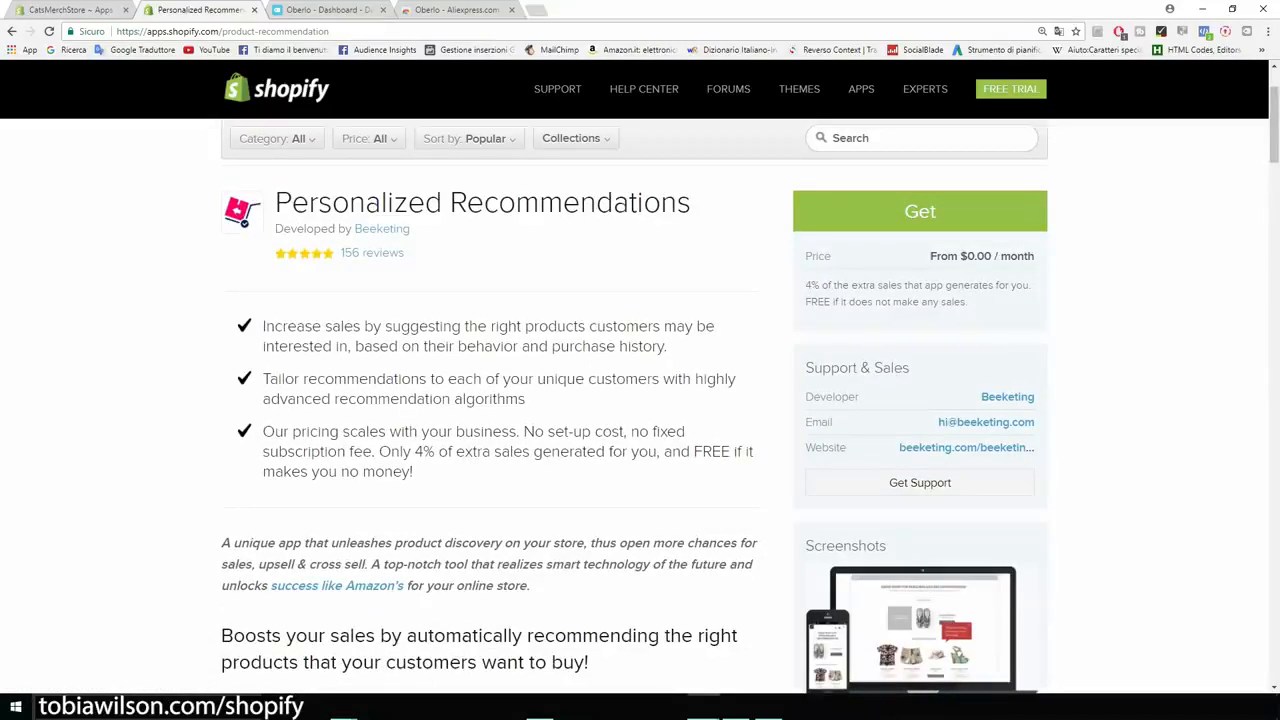
pyautogui.scroll(2, 640, 400)
pyautogui.moveTo(692, 337); pyautogui.dragTo(222, 340)
pyautogui.hotkey('alt', 'Left')
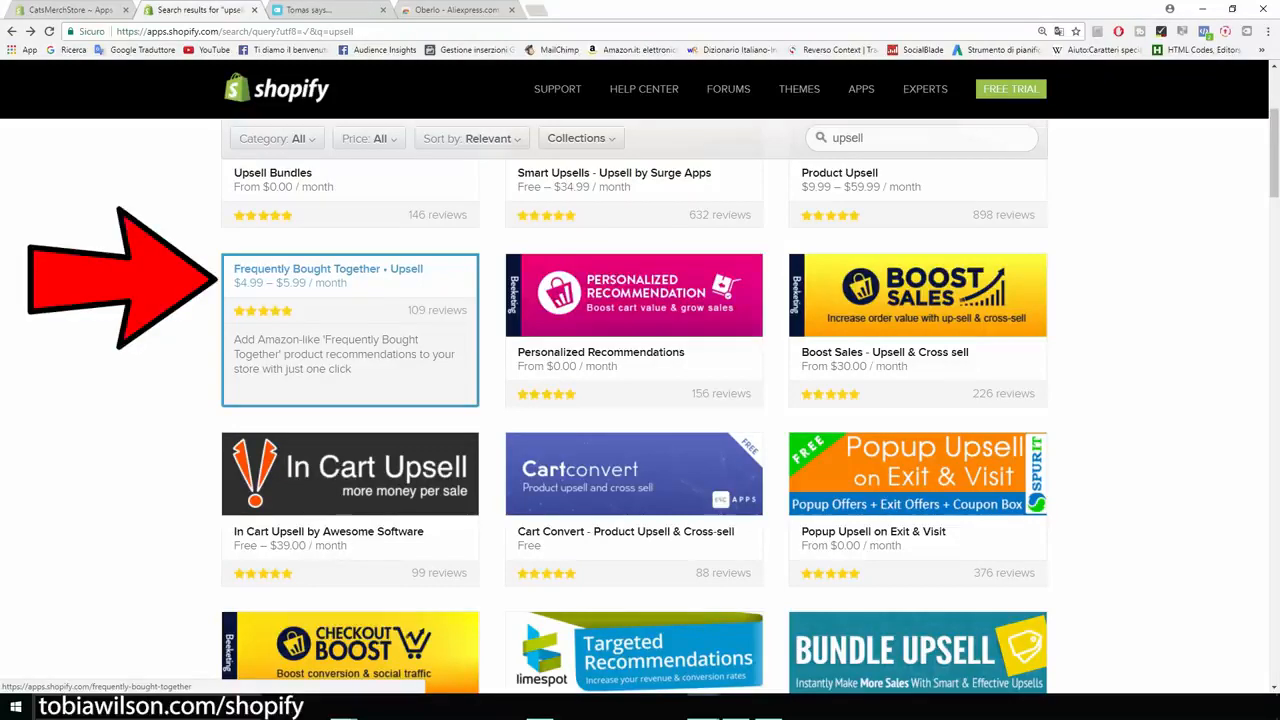
# Glance at Frequently Bought Together • Upsell, then start getting Personalized Recommendations.
pyautogui.click(350, 330)
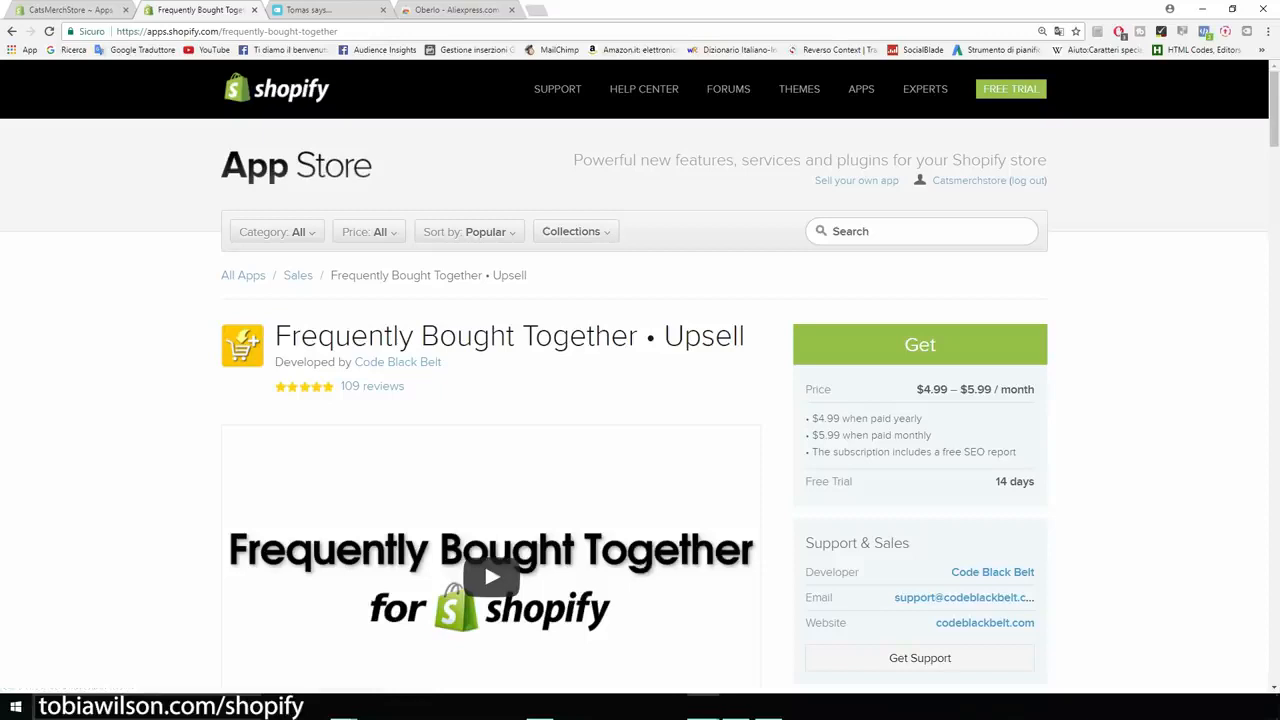
pyautogui.click(12, 31)
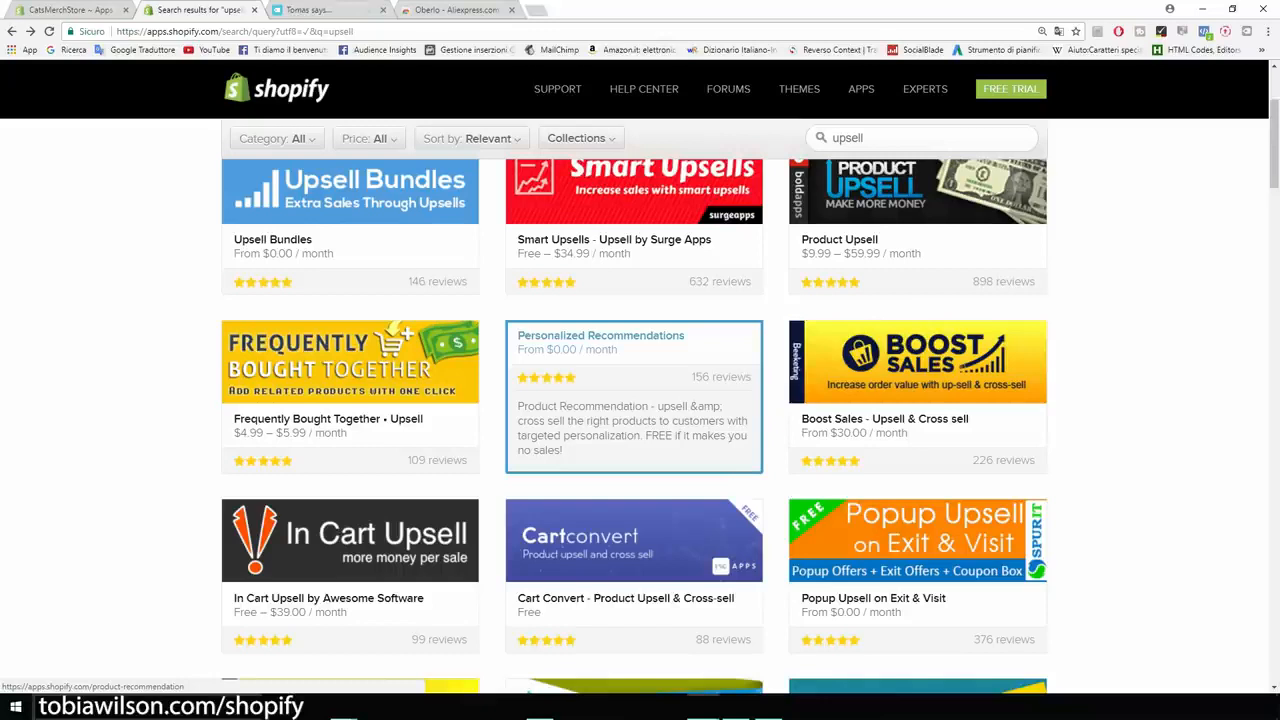
pyautogui.click(633, 400)
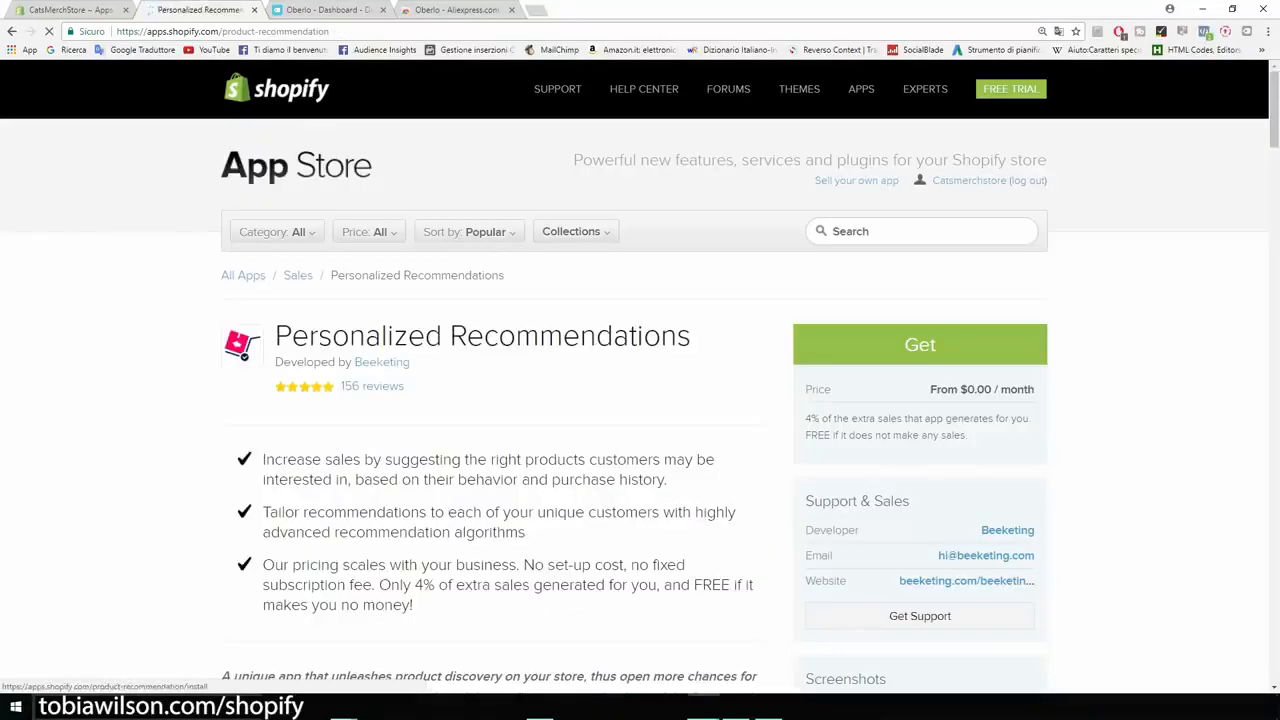
pyautogui.click(920, 345)
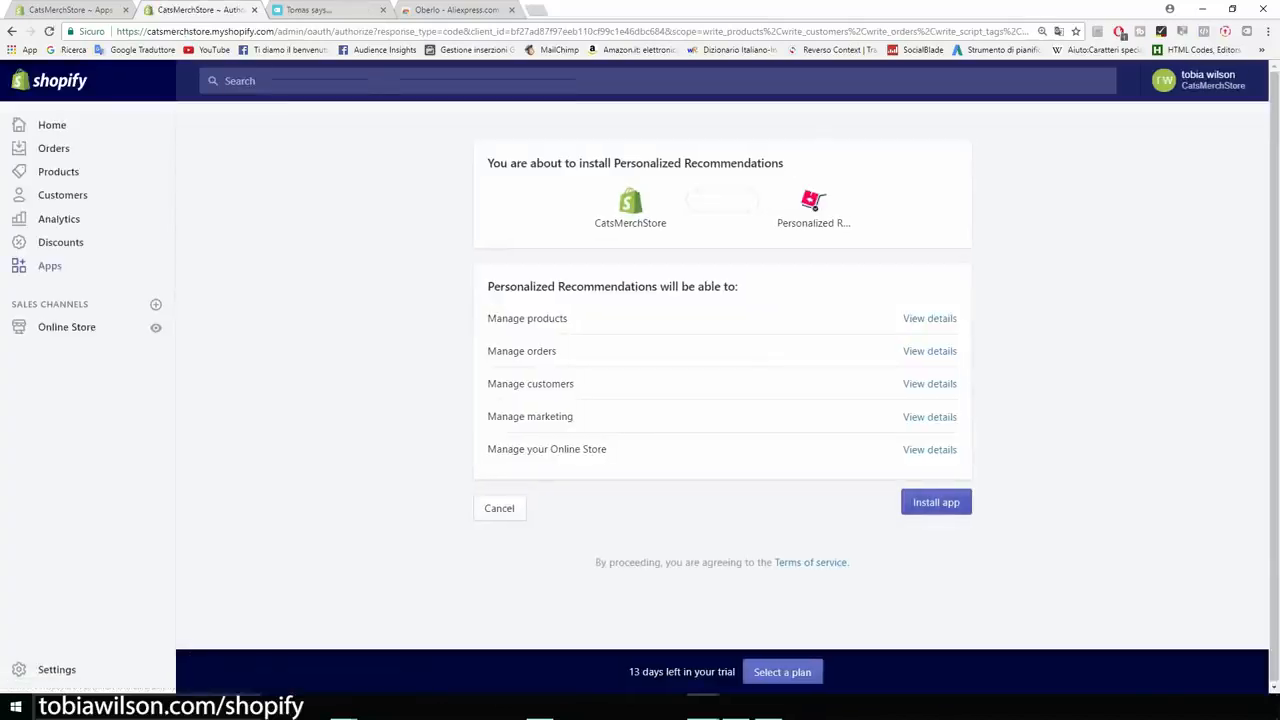
# Approve installing Personalized Recommendations on CatsMerchStore.
pyautogui.click(936, 502)
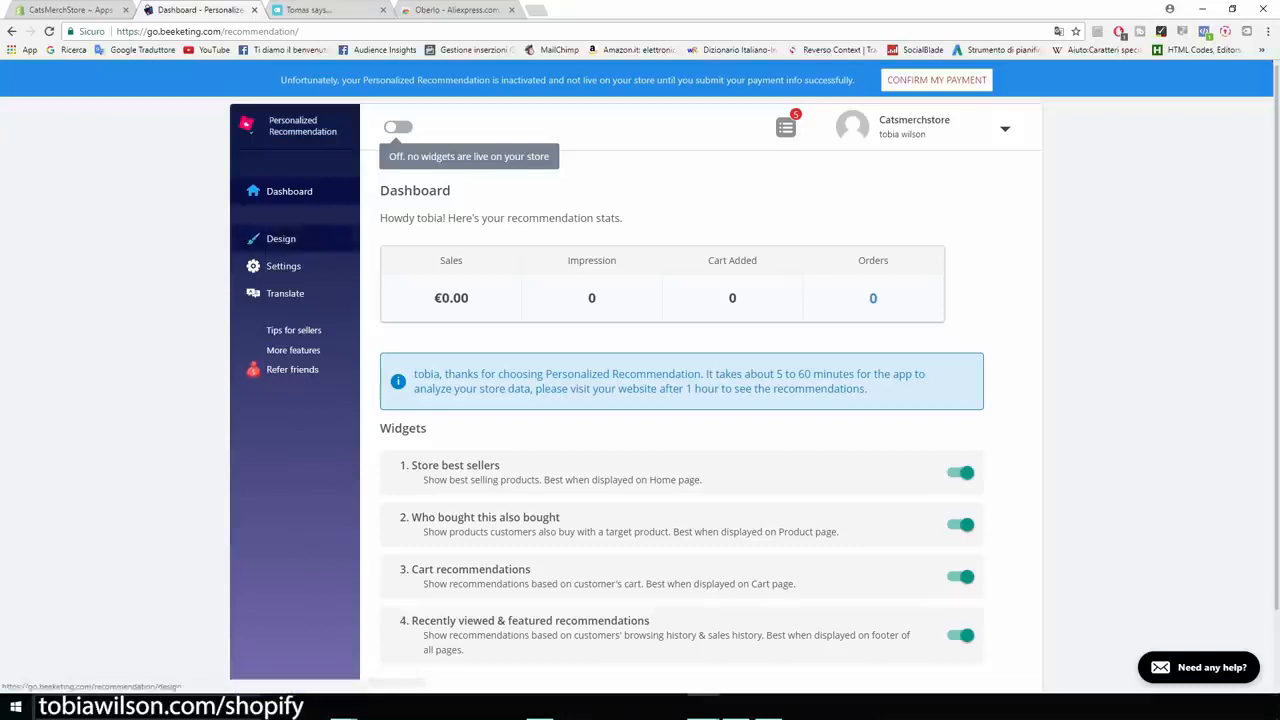
# Review the recommendation widget's Design and Layout settings, then open the Shopify App Store in a new tab.
pyautogui.click(281, 238)
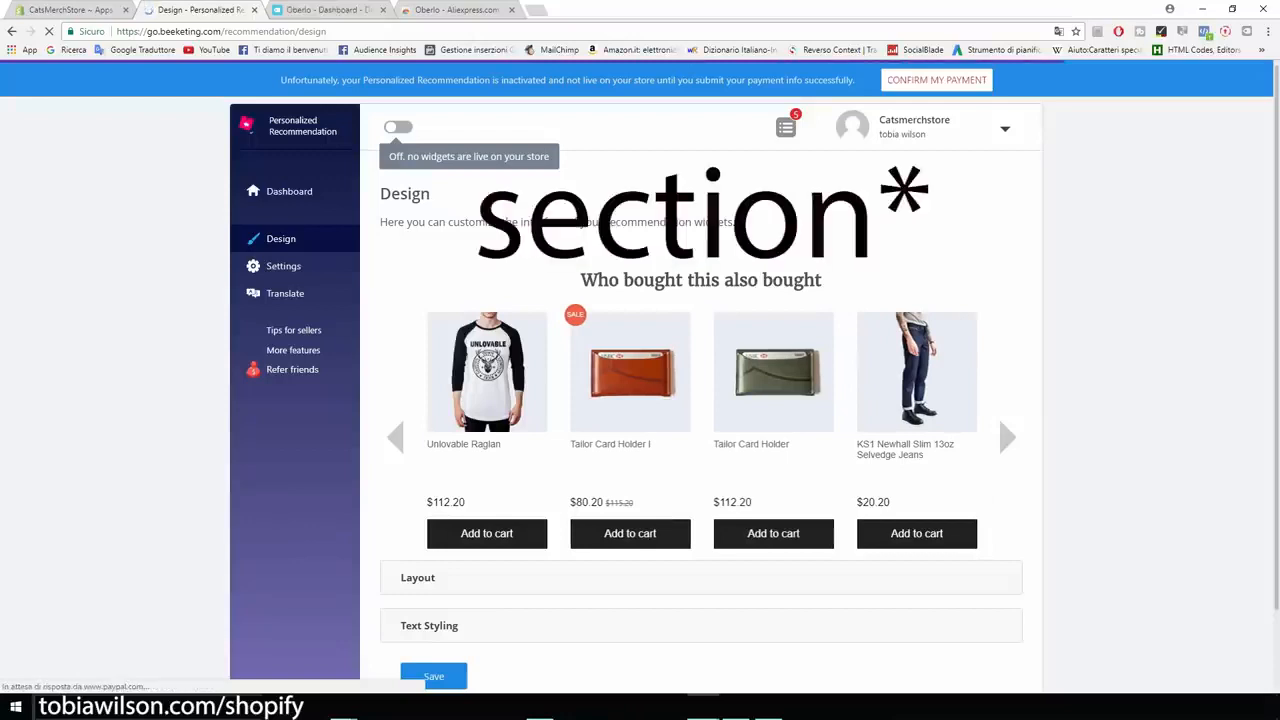
pyautogui.moveTo(581, 280); pyautogui.dragTo(816, 280)
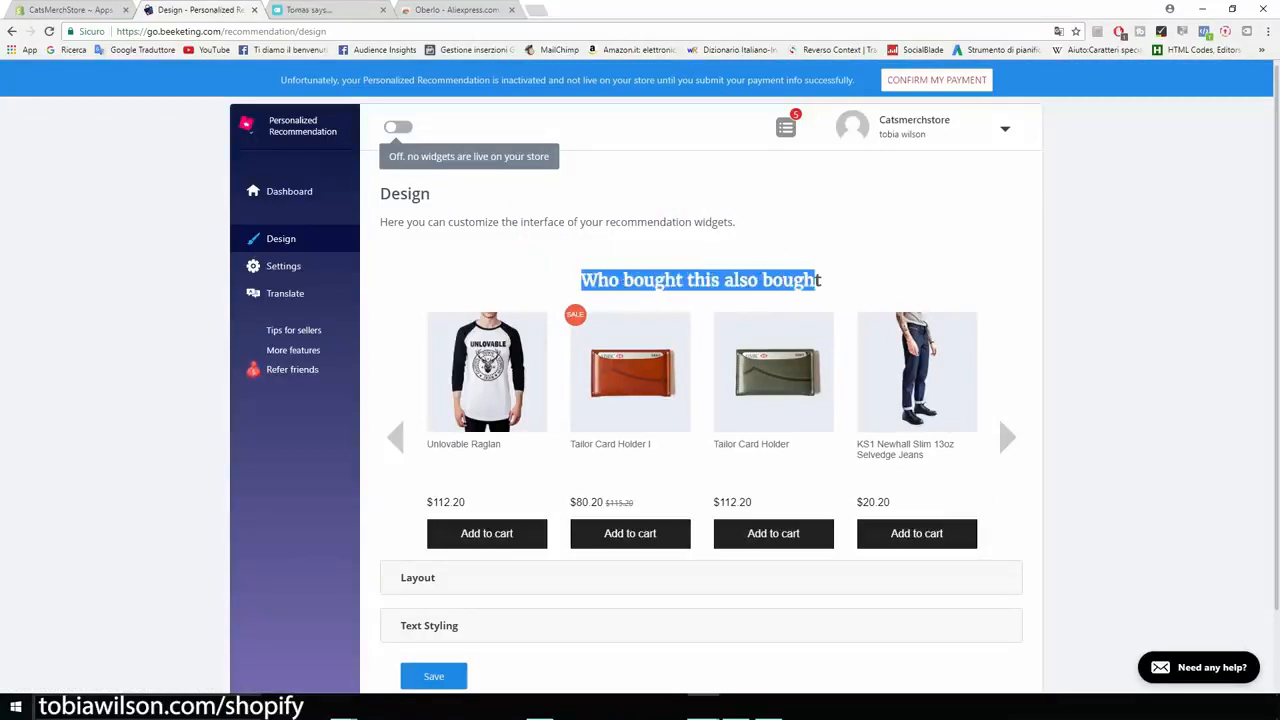
pyautogui.click(816, 282)
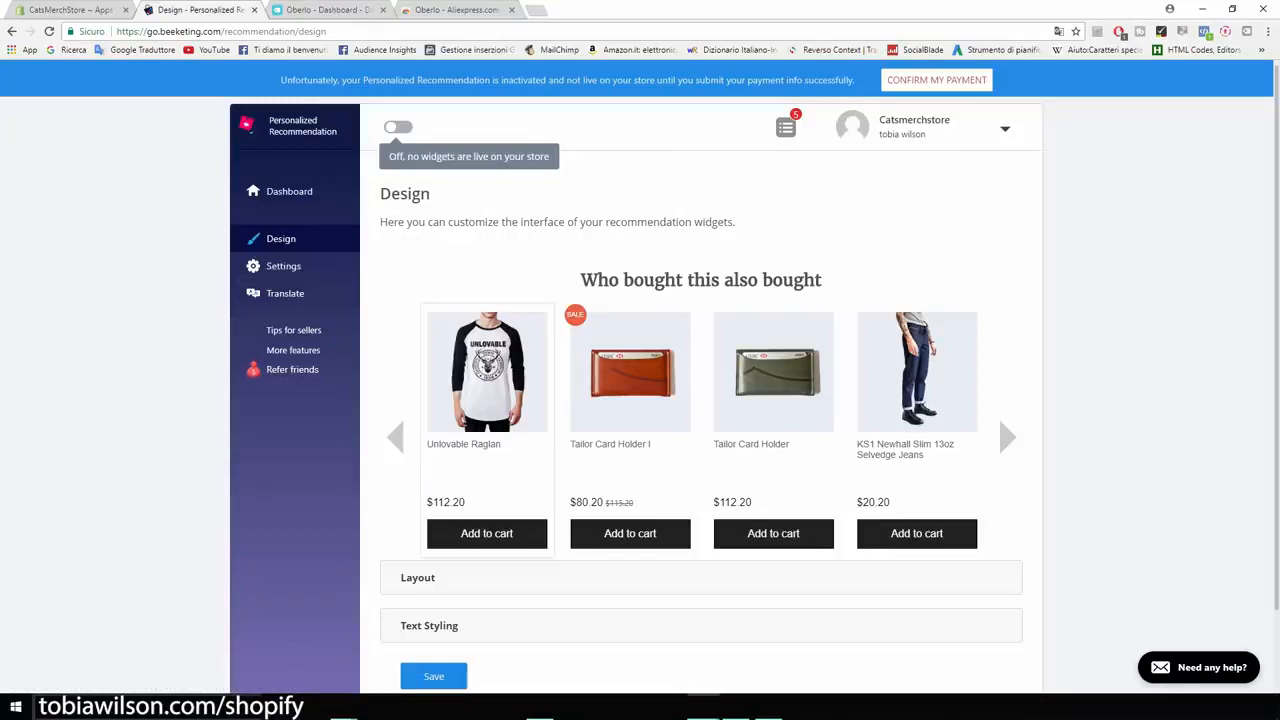
pyautogui.scroll(-1, 418, 511)
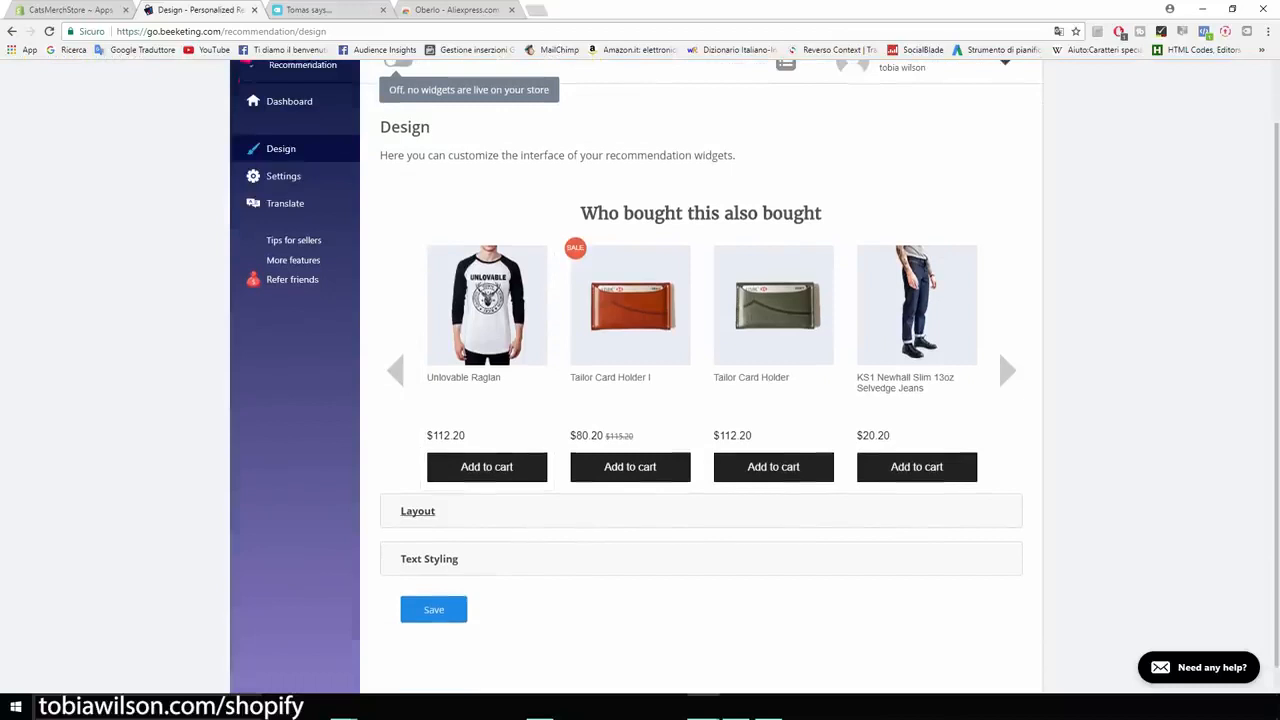
pyautogui.click(418, 511)
pyautogui.scroll(-2, 700, 400)
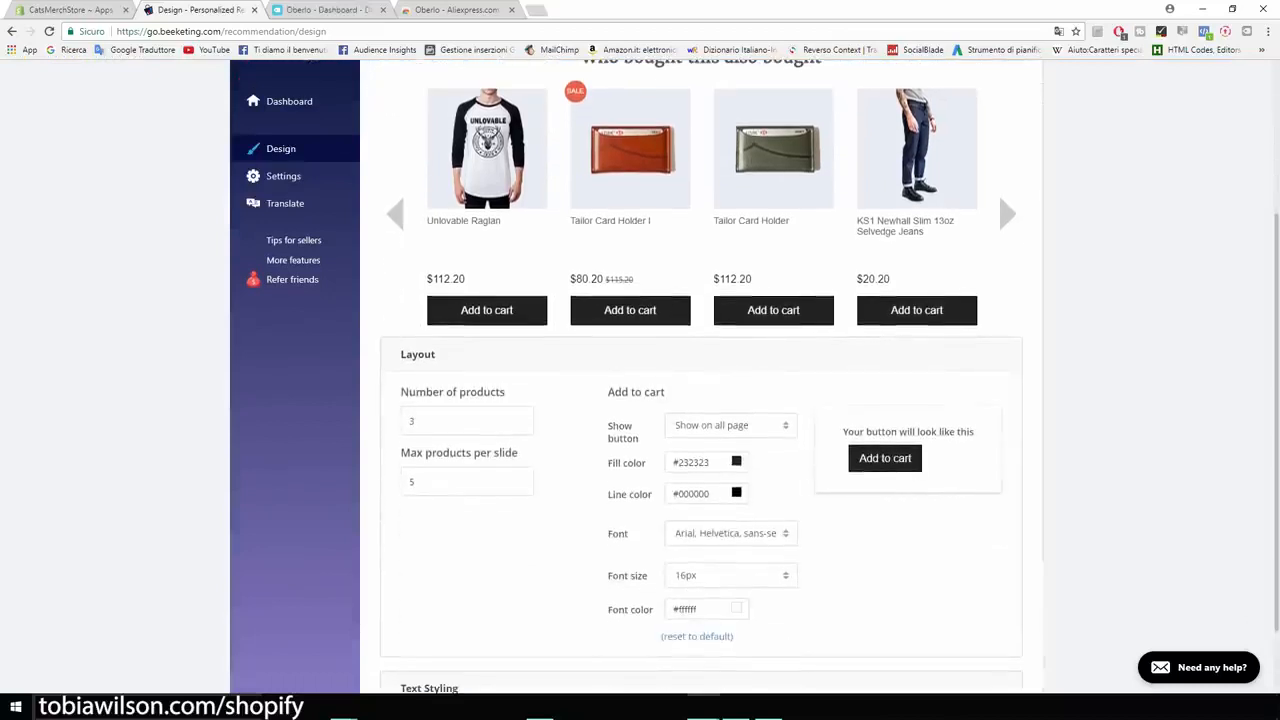
pyautogui.scroll(-1, 700, 400)
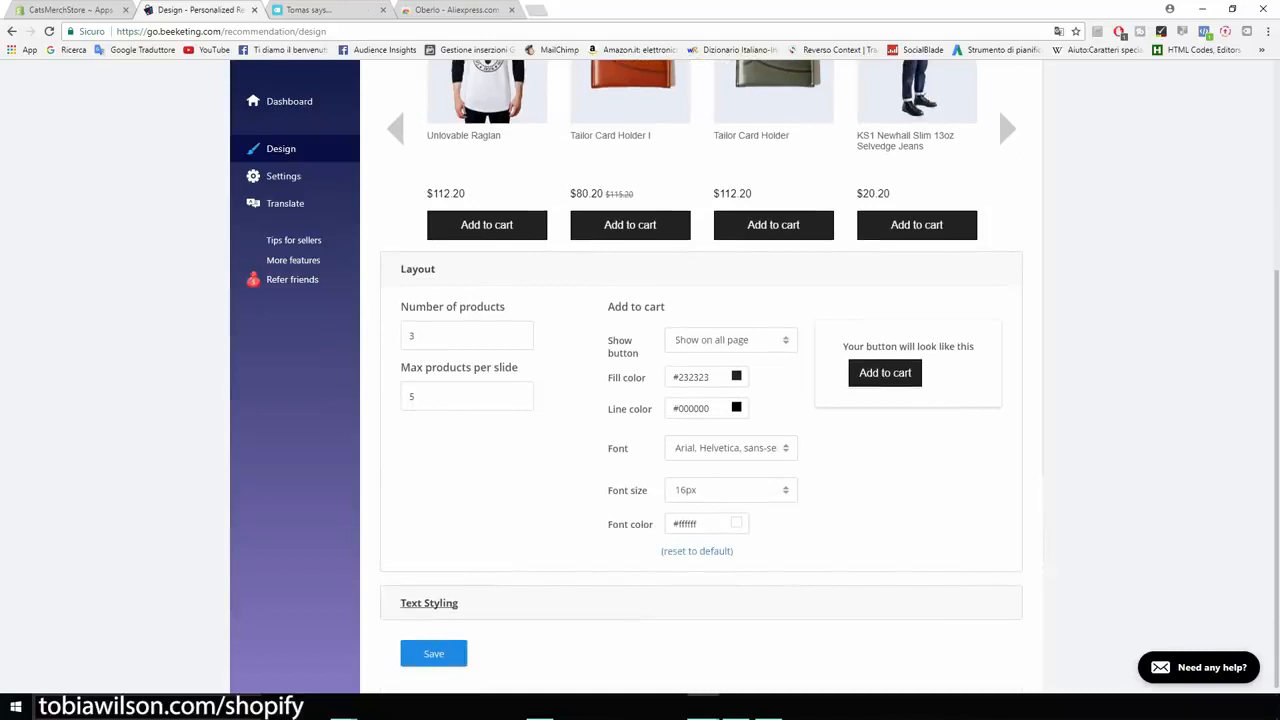
pyautogui.scroll(5, 700, 400)
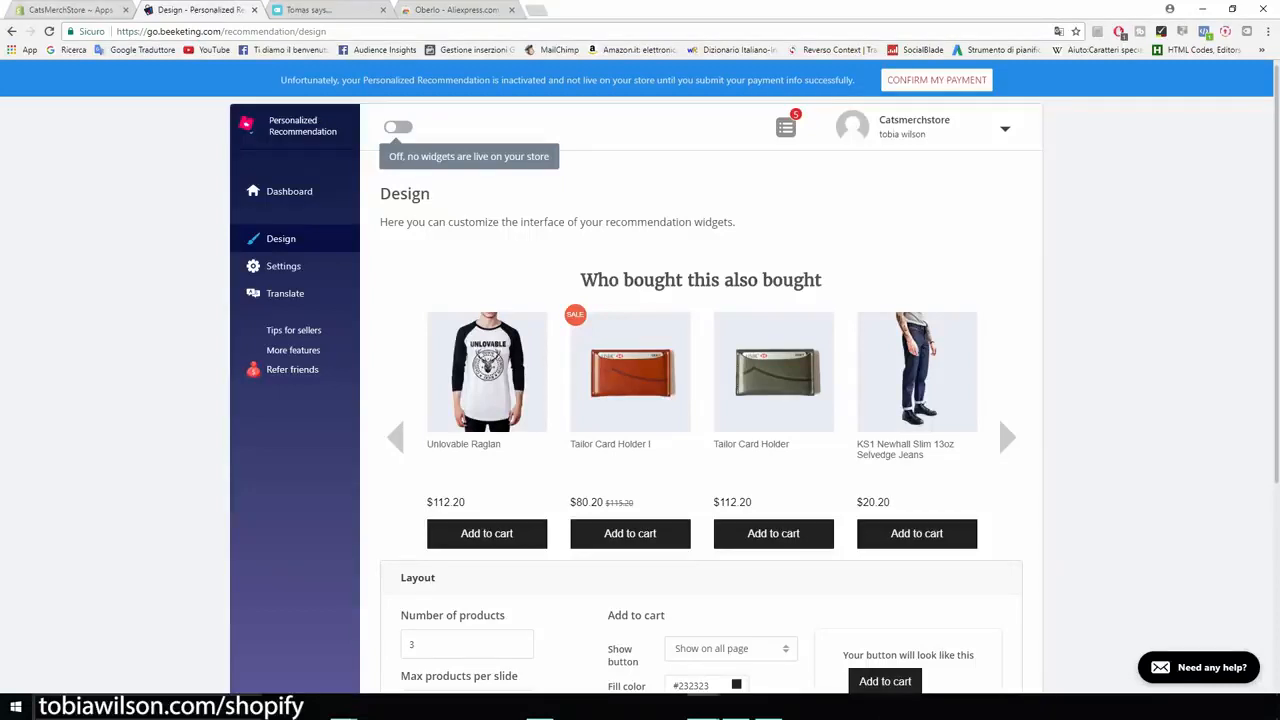
pyautogui.click(70, 10)
pyautogui.click(1037, 146)
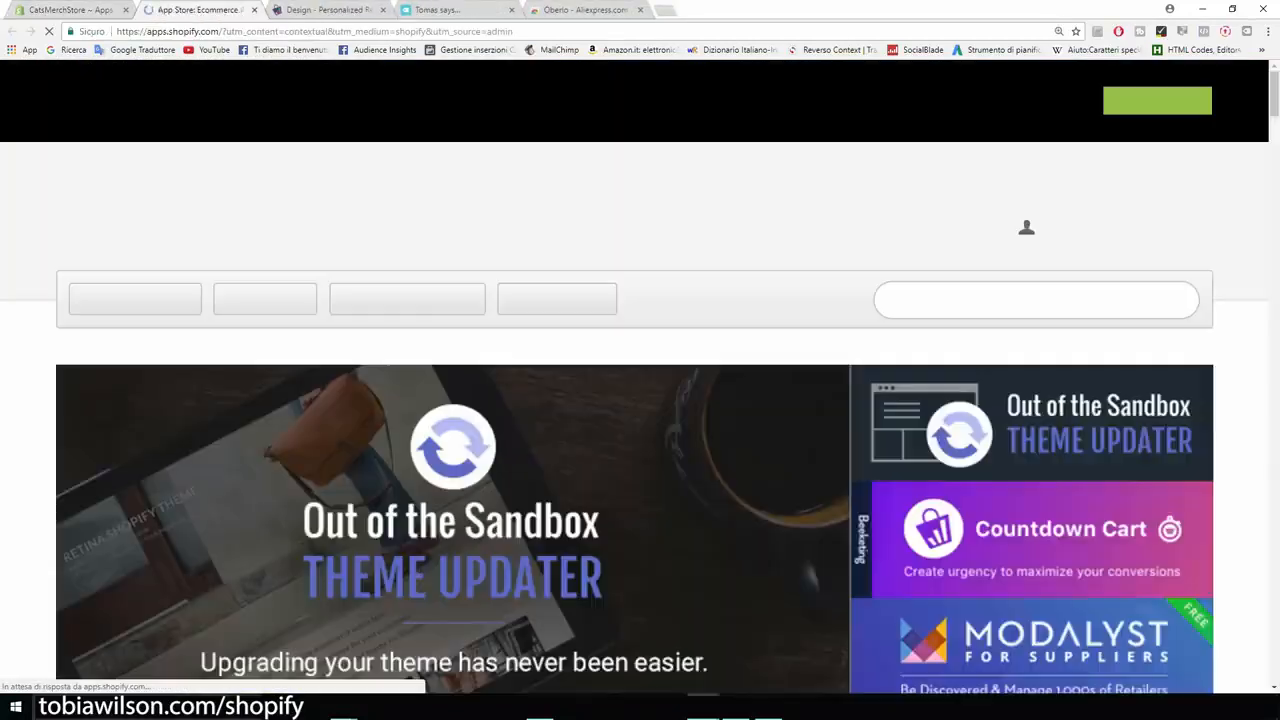
# Find Sales Pop by Beeketing via a 'sales pop' search, review its listing, and start installing it.
pyautogui.write('sales pop')
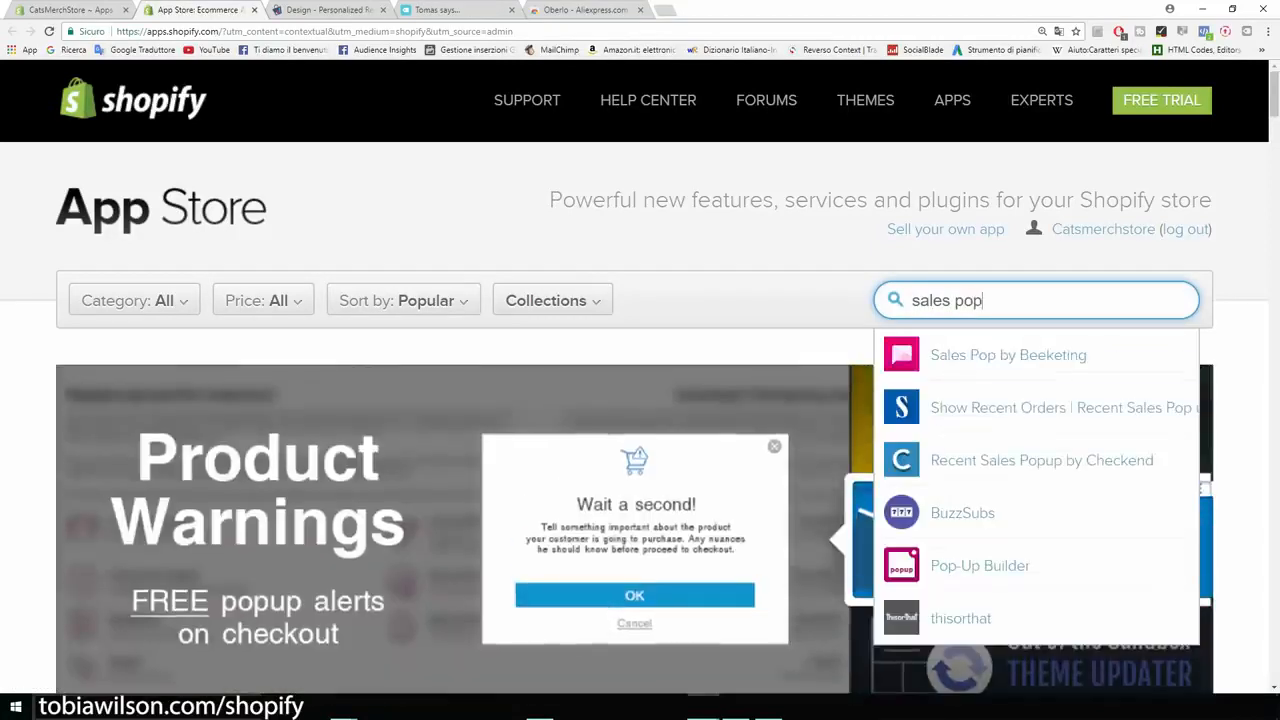
pyautogui.press('Down')
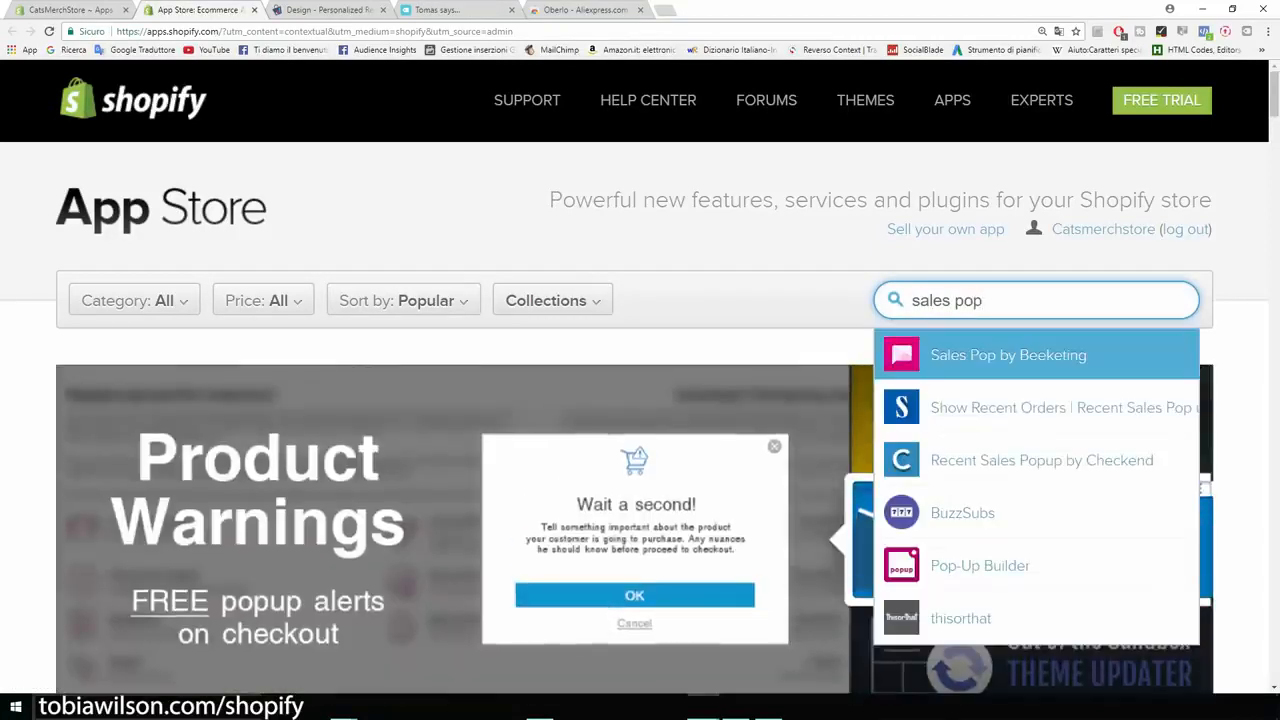
pyautogui.press('Return')
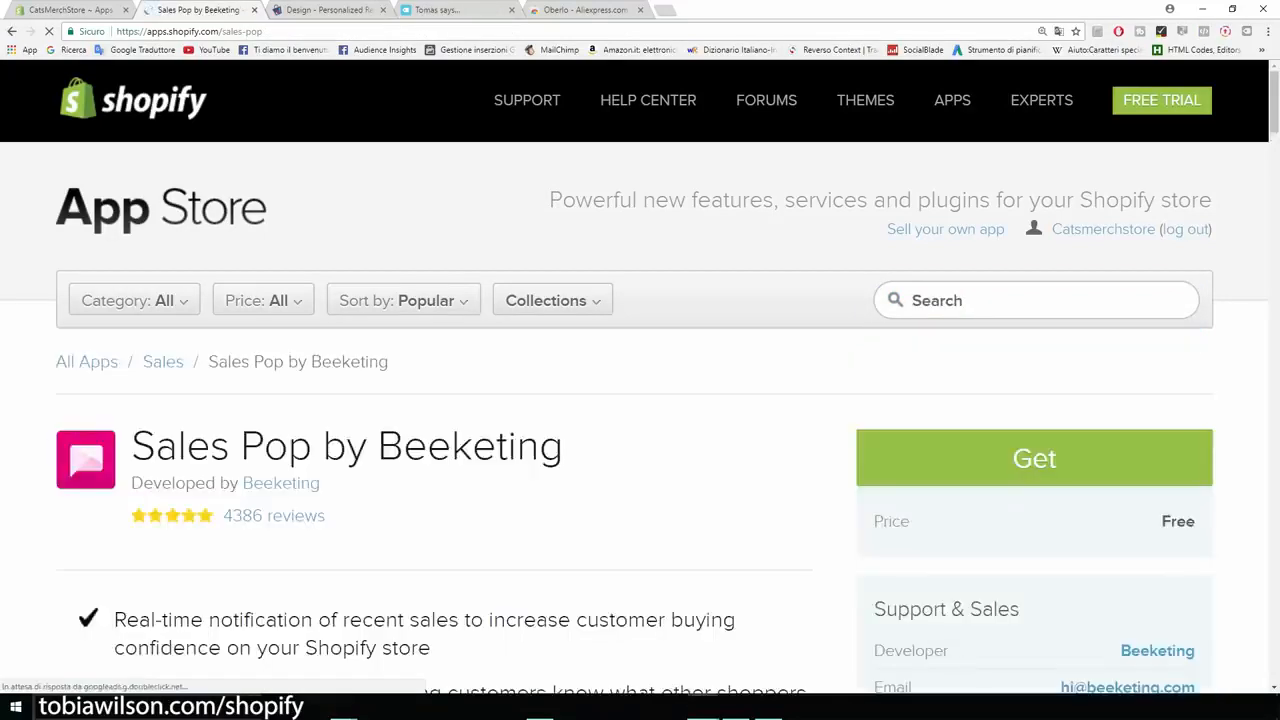
pyautogui.moveTo(566, 312); pyautogui.dragTo(90, 320)
pyautogui.click(90, 320)
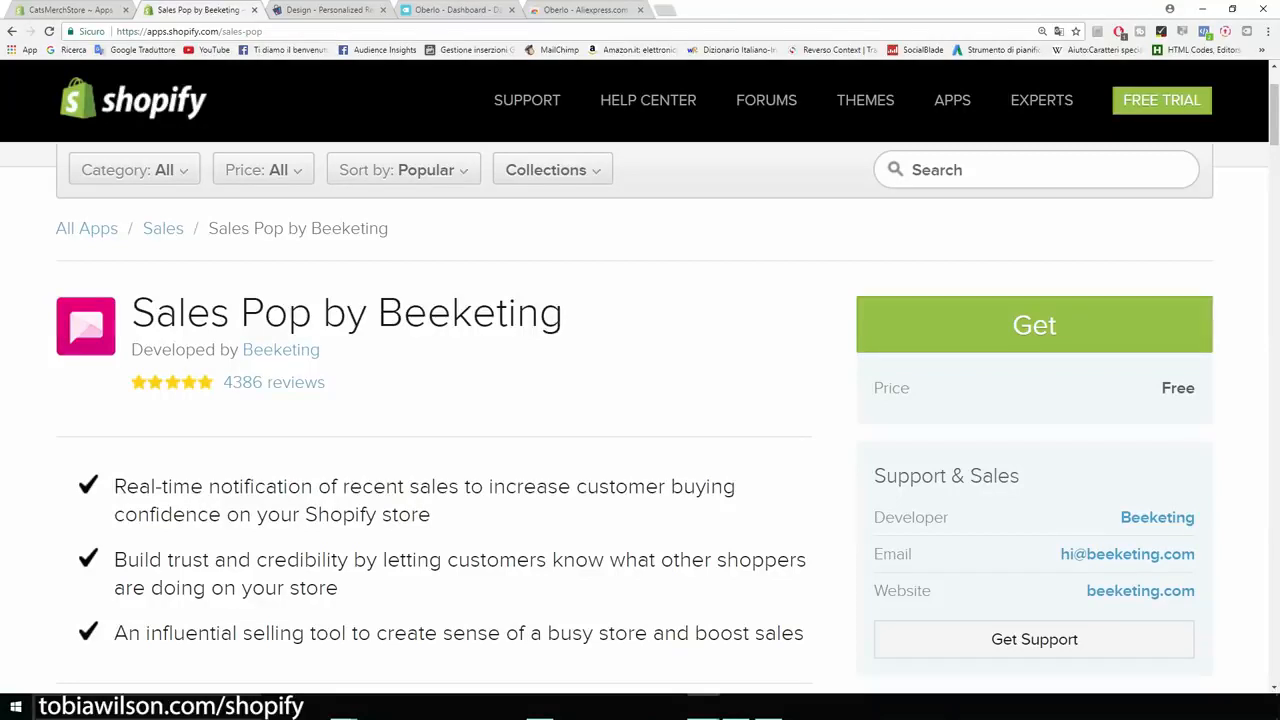
pyautogui.scroll(-2, 640, 420)
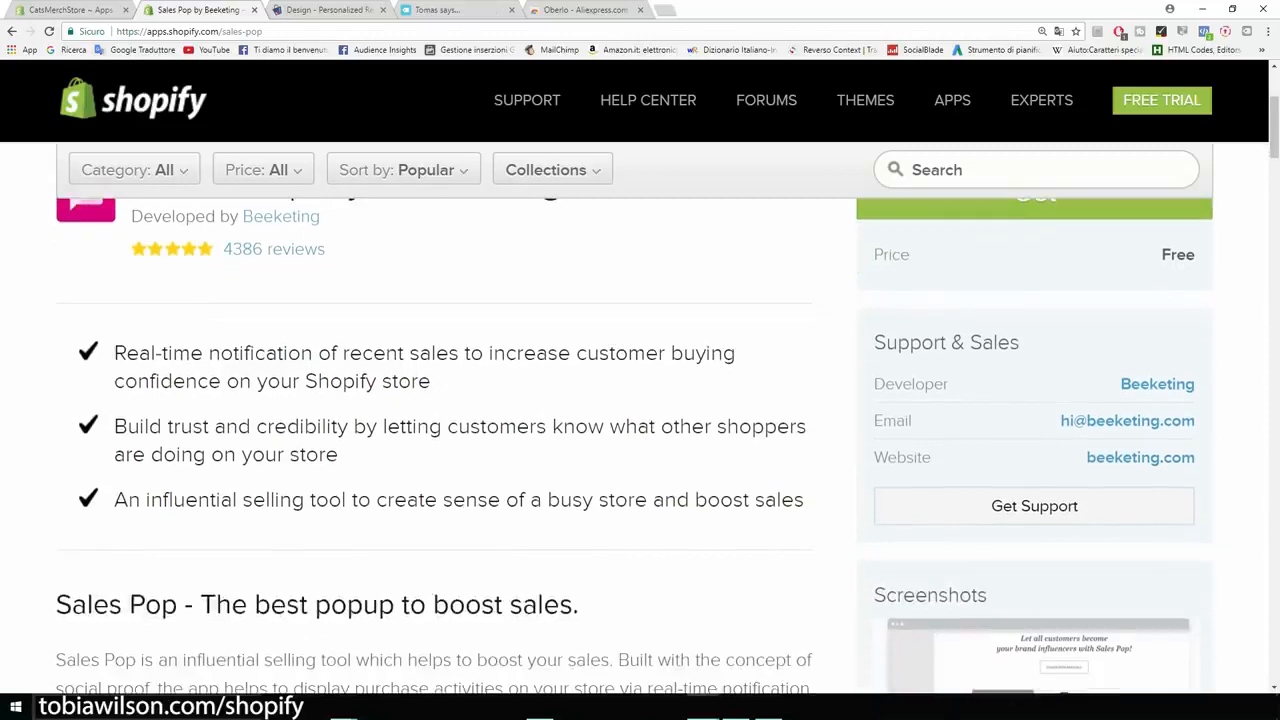
pyautogui.moveTo(114, 353); pyautogui.dragTo(458, 353)
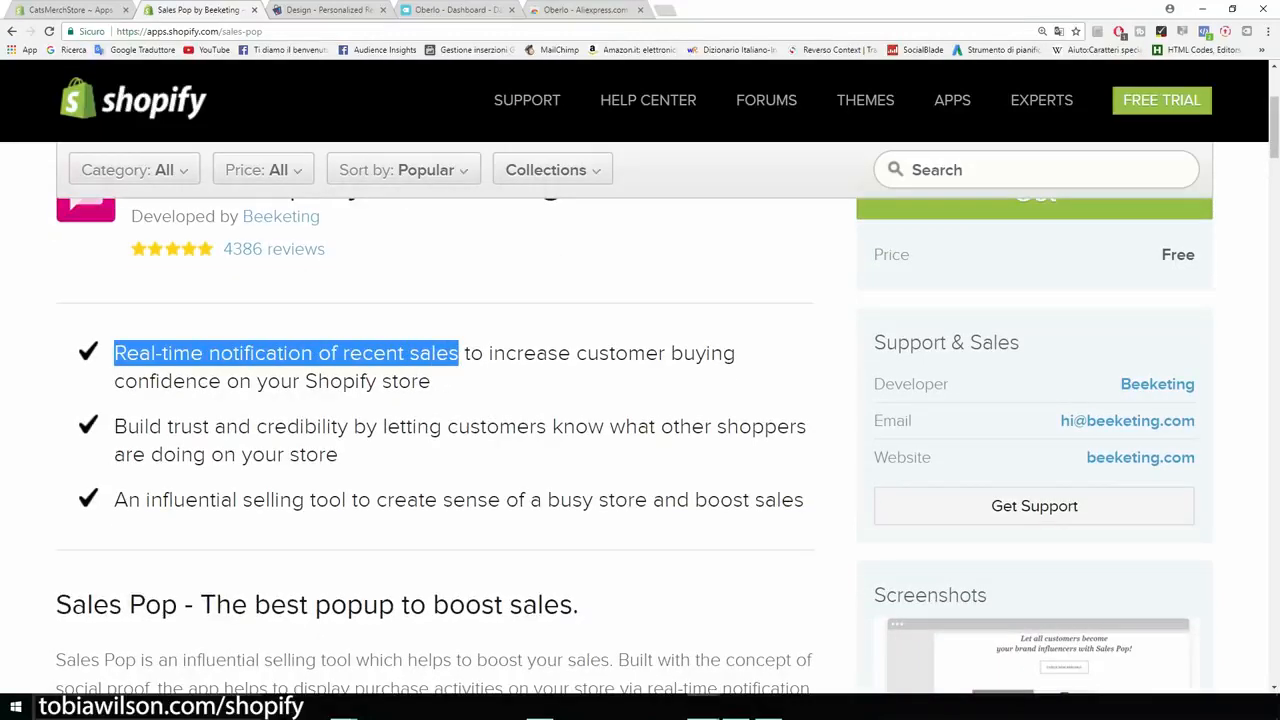
pyautogui.scroll(3, 640, 420)
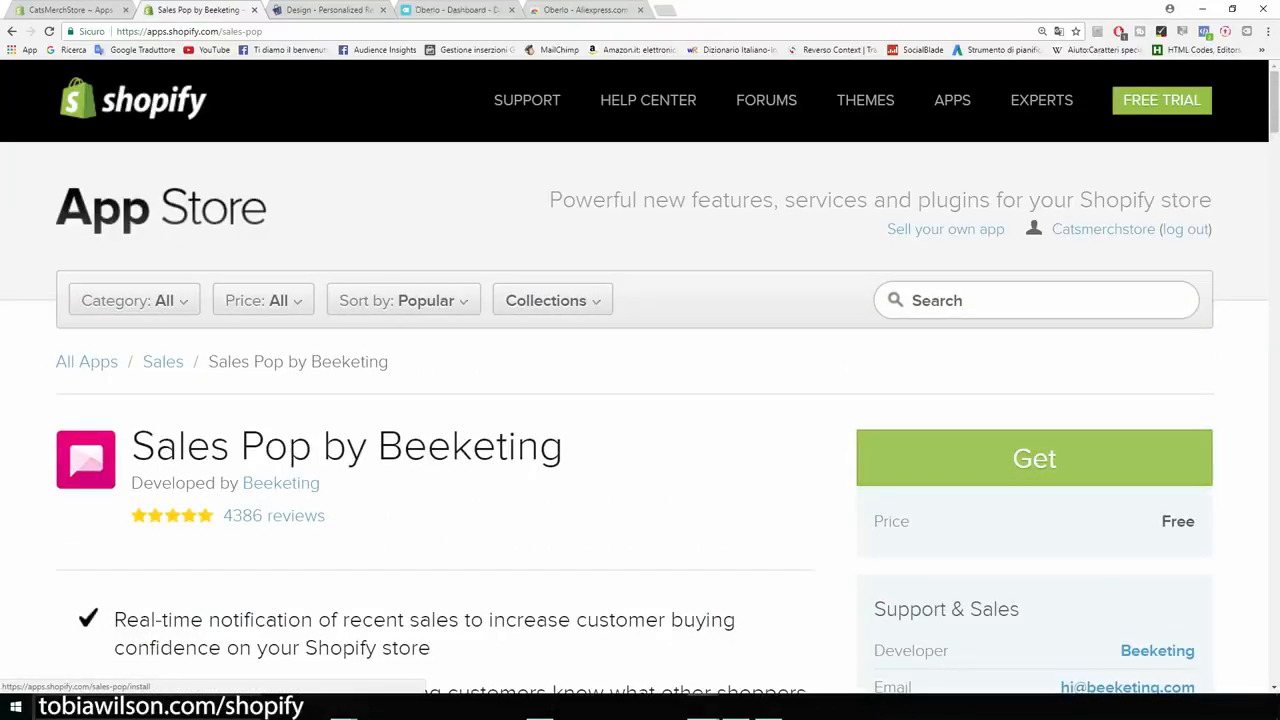
pyautogui.click(1034, 458)
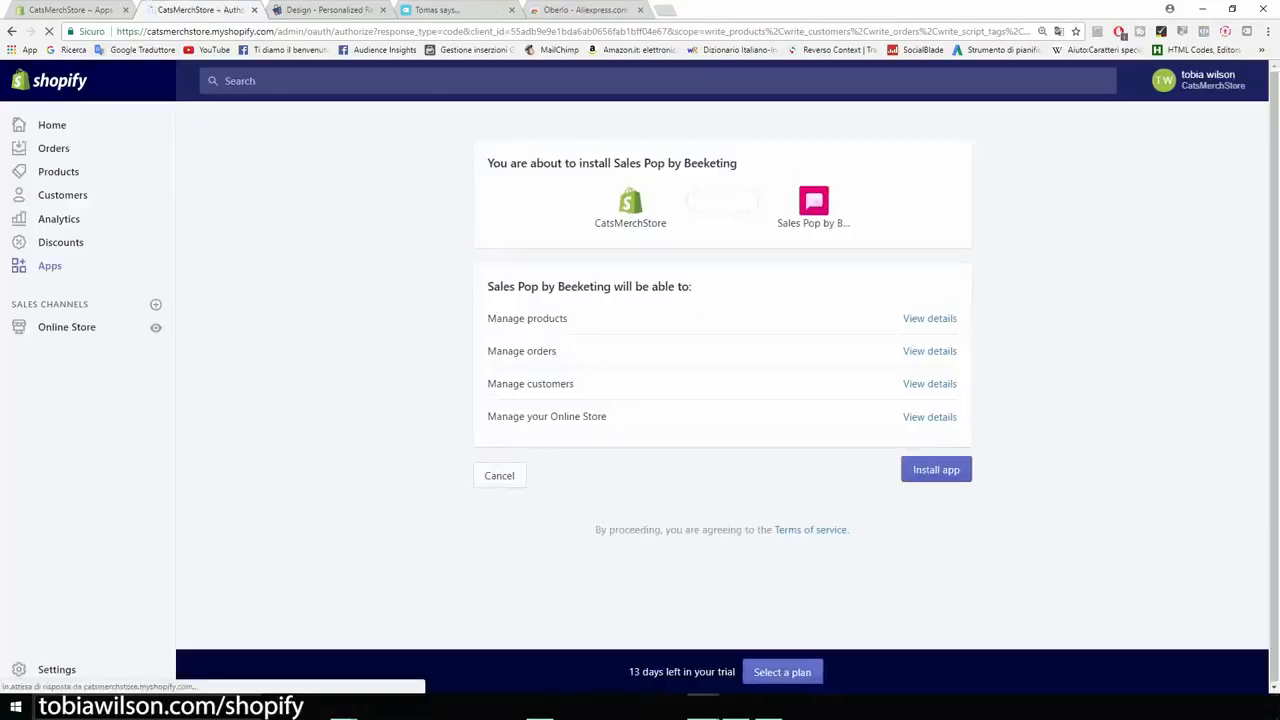
# Install Sales Pop by Beeketing and return to the store's installed apps list.
pyautogui.click(936, 470)
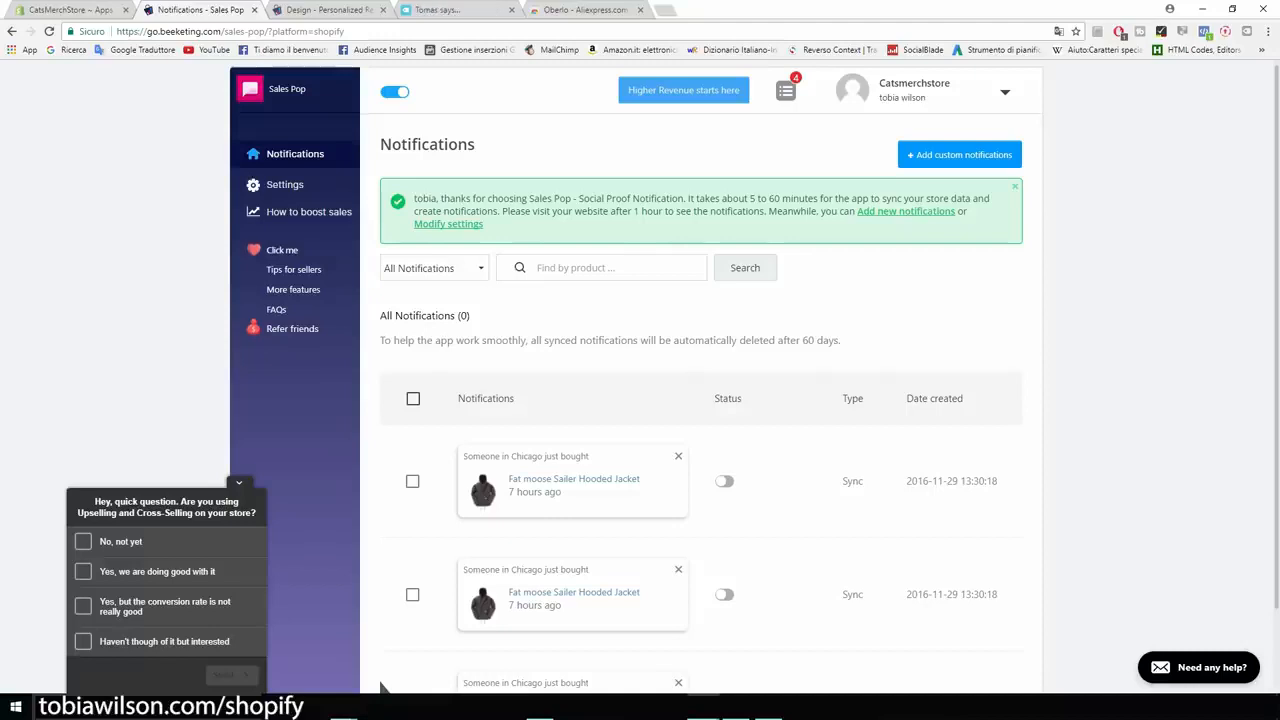
pyautogui.click(70, 9)
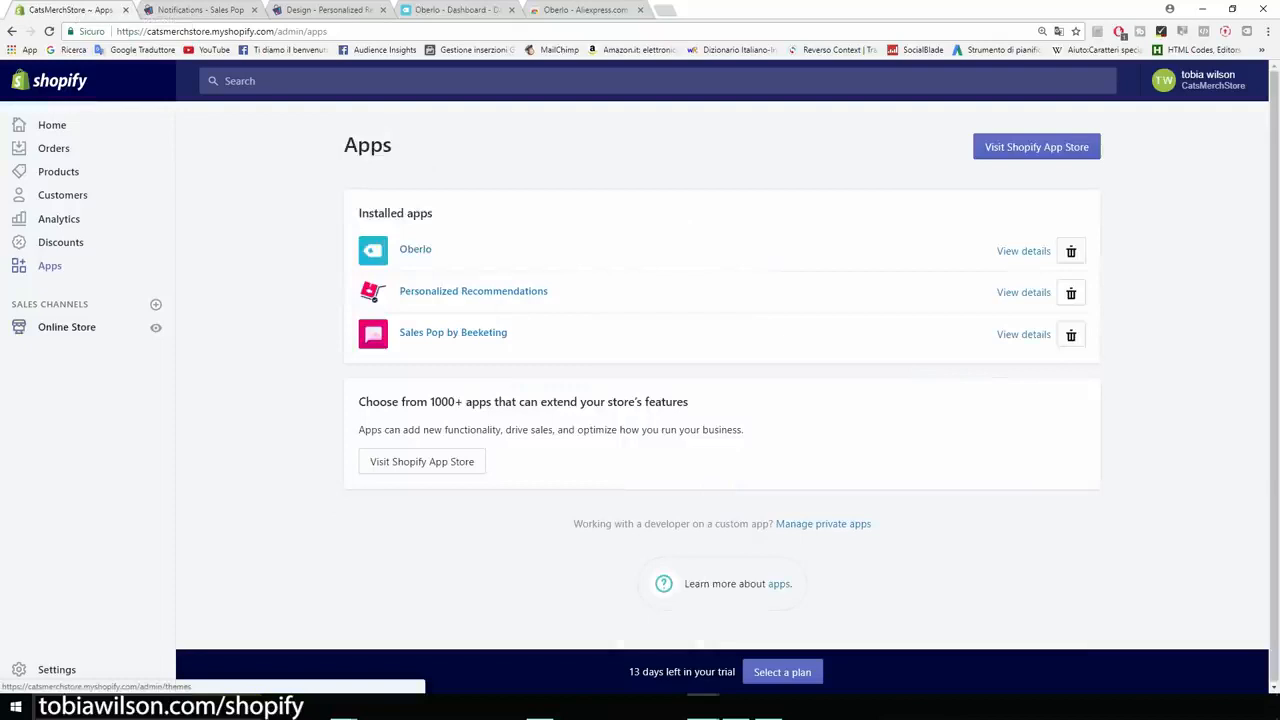
# Open the theme editor for the current Brooklyn theme from Online Store.
pyautogui.click(66, 327)
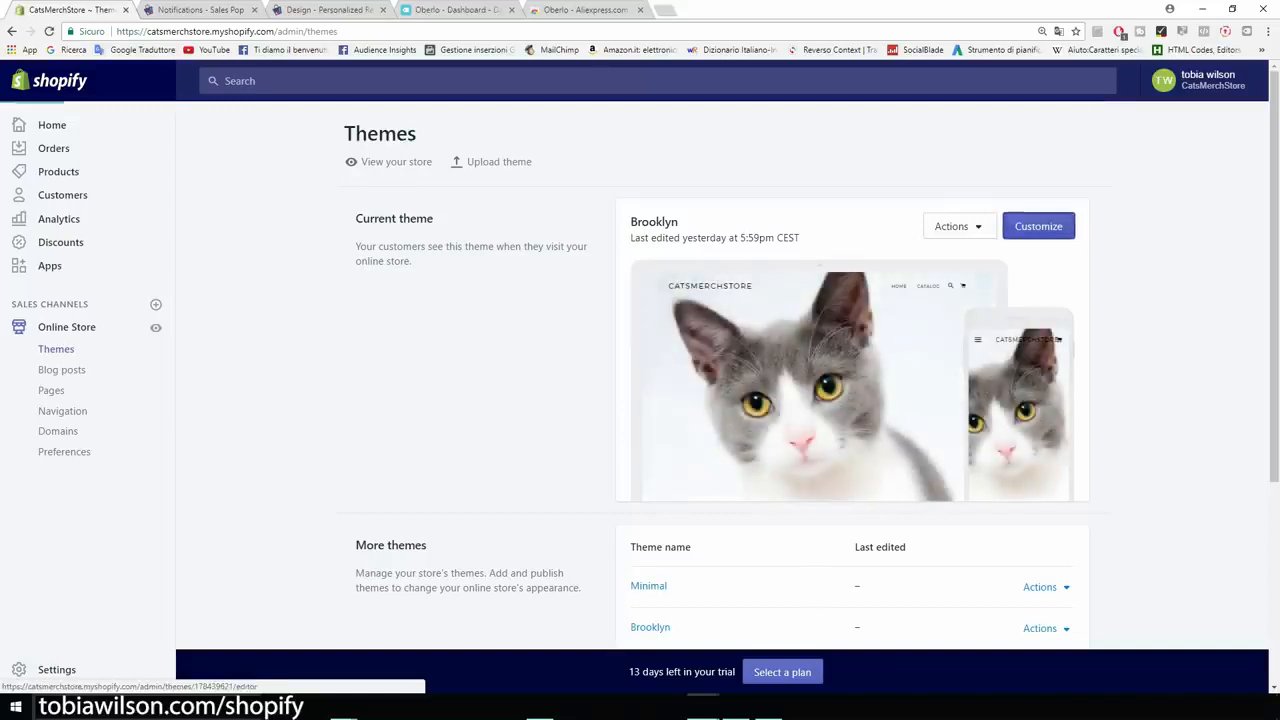
pyautogui.click(1038, 226)
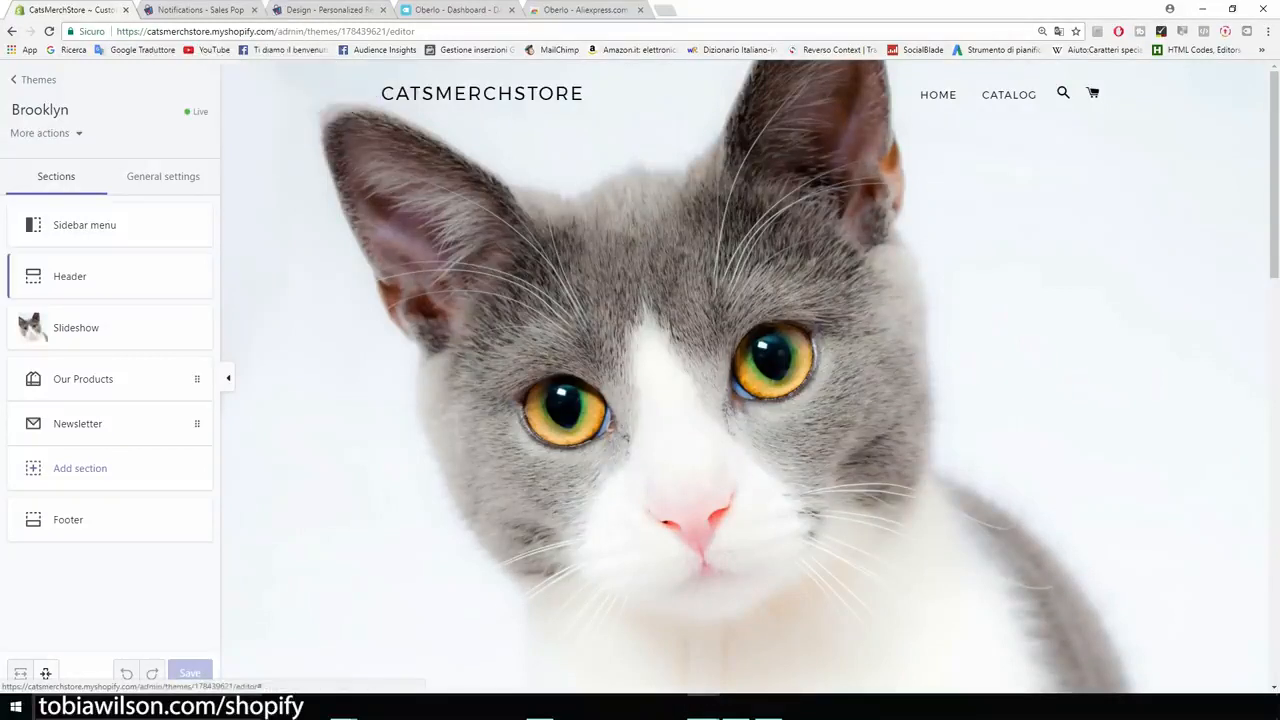
# Peek at the Header section, scroll the store preview, leave the theme editor, and zoom in twice.
pyautogui.click(90, 288)
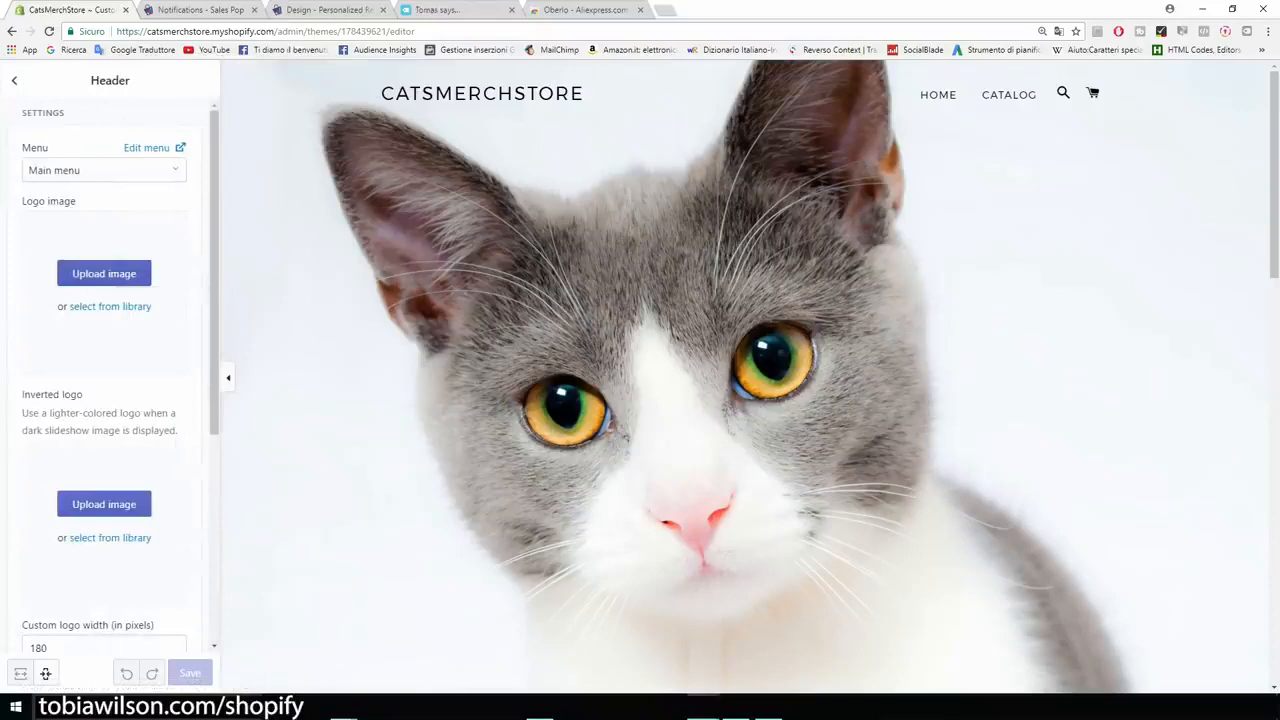
pyautogui.click(14, 80)
pyautogui.scroll(-2, 745, 377)
pyautogui.scroll(-6, 744, 380)
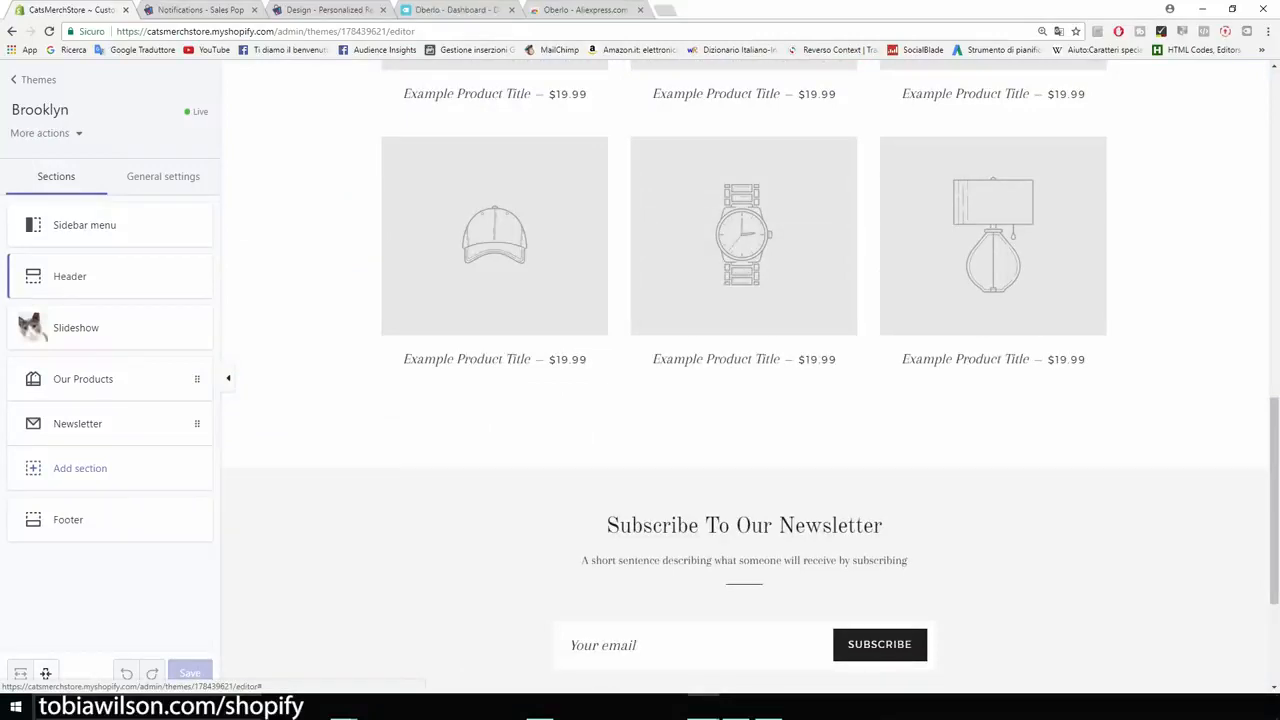
pyautogui.scroll(-3, 745, 380)
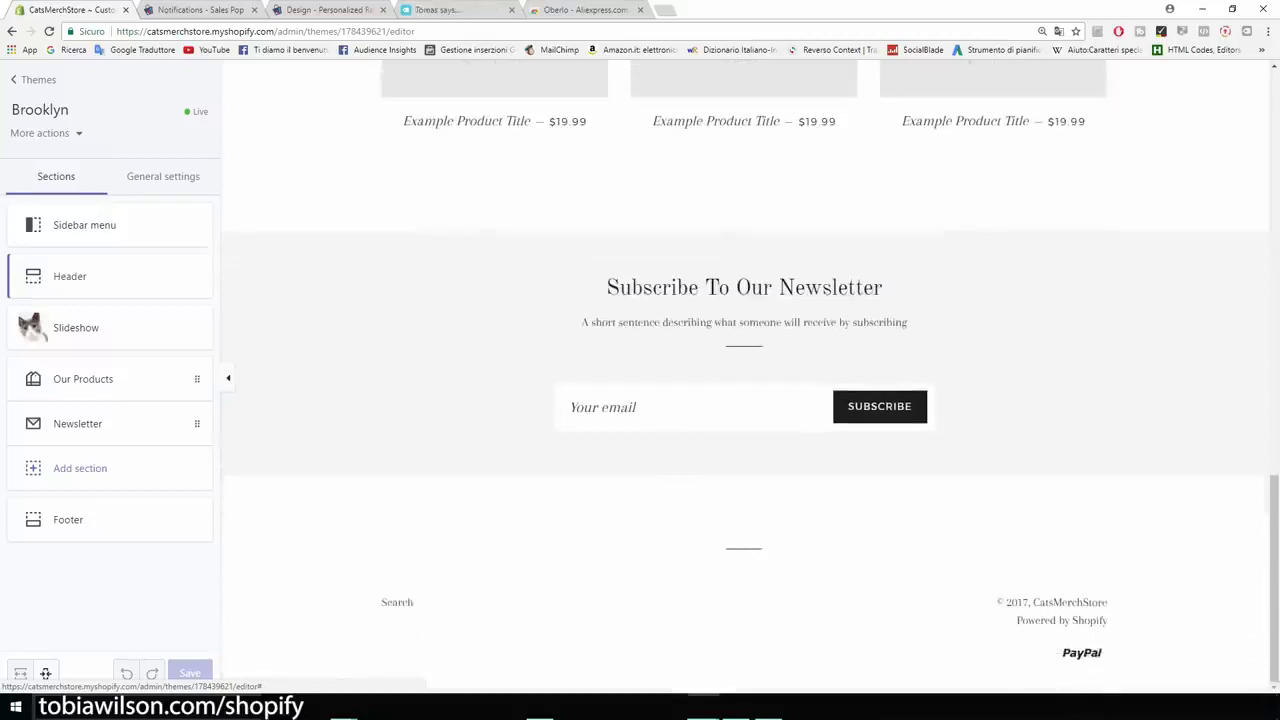
pyautogui.scroll(12, 745, 380)
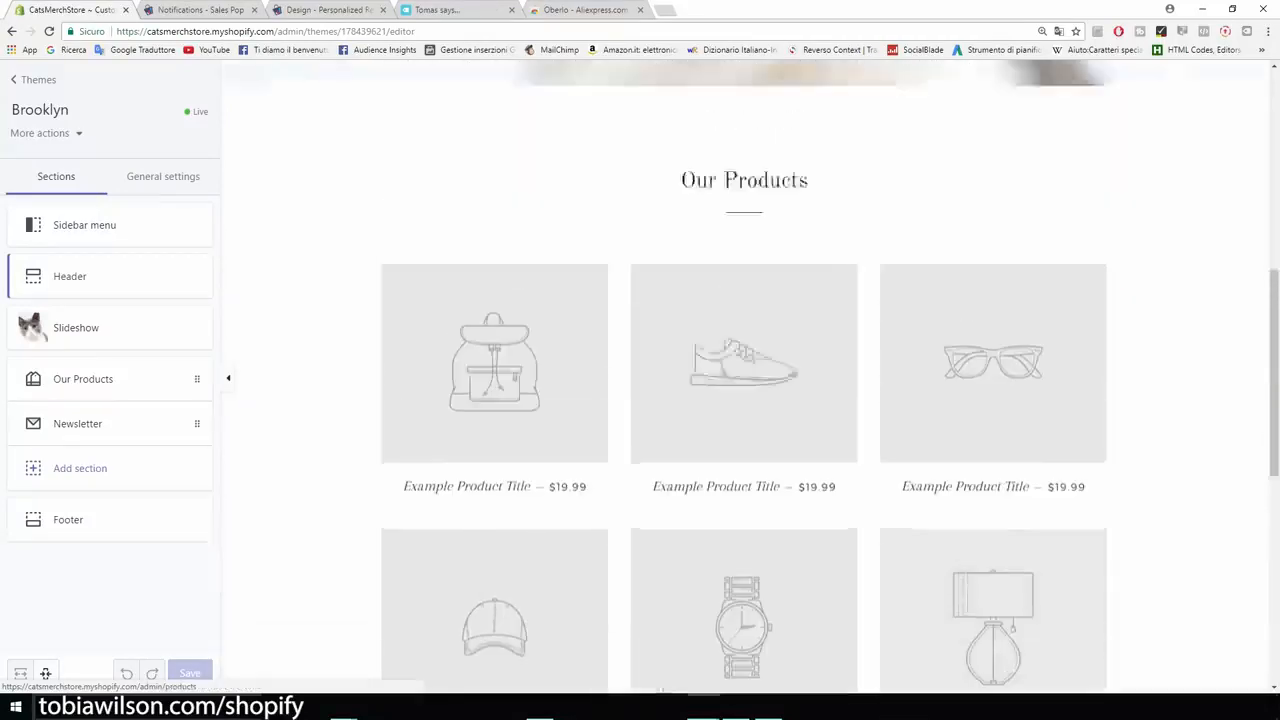
pyautogui.scroll(5, 745, 380)
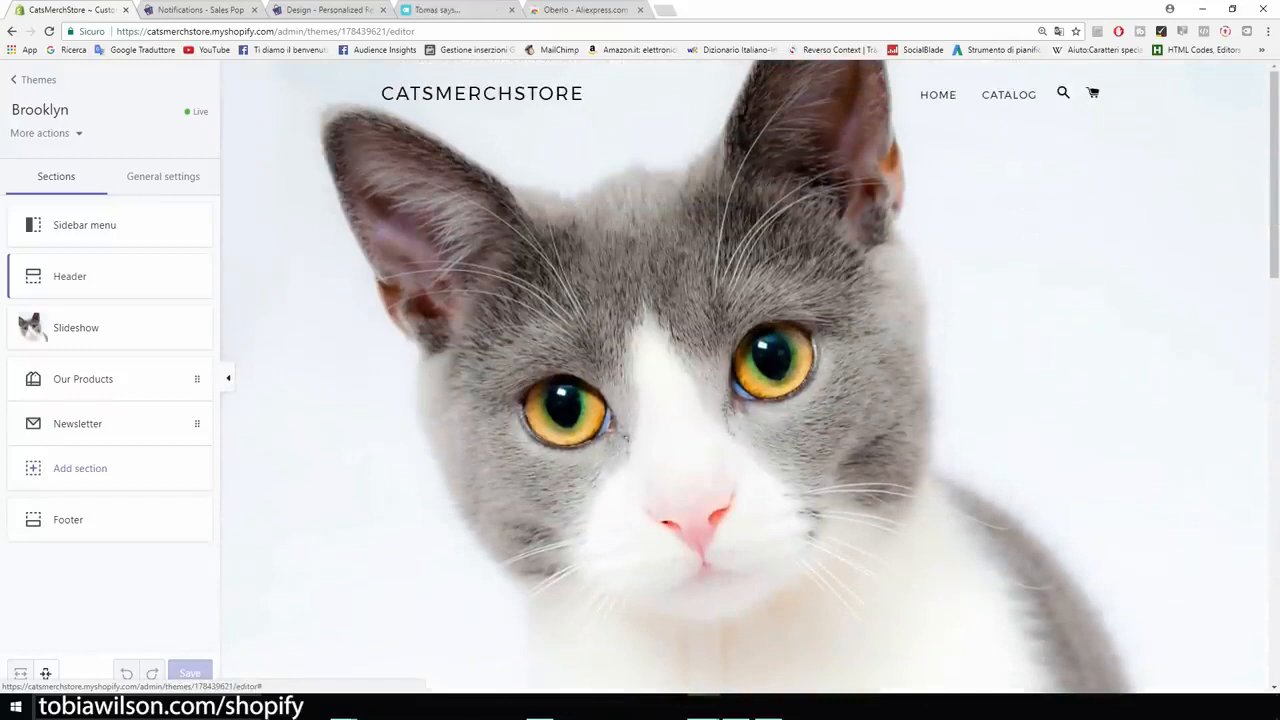
pyautogui.click(38, 79)
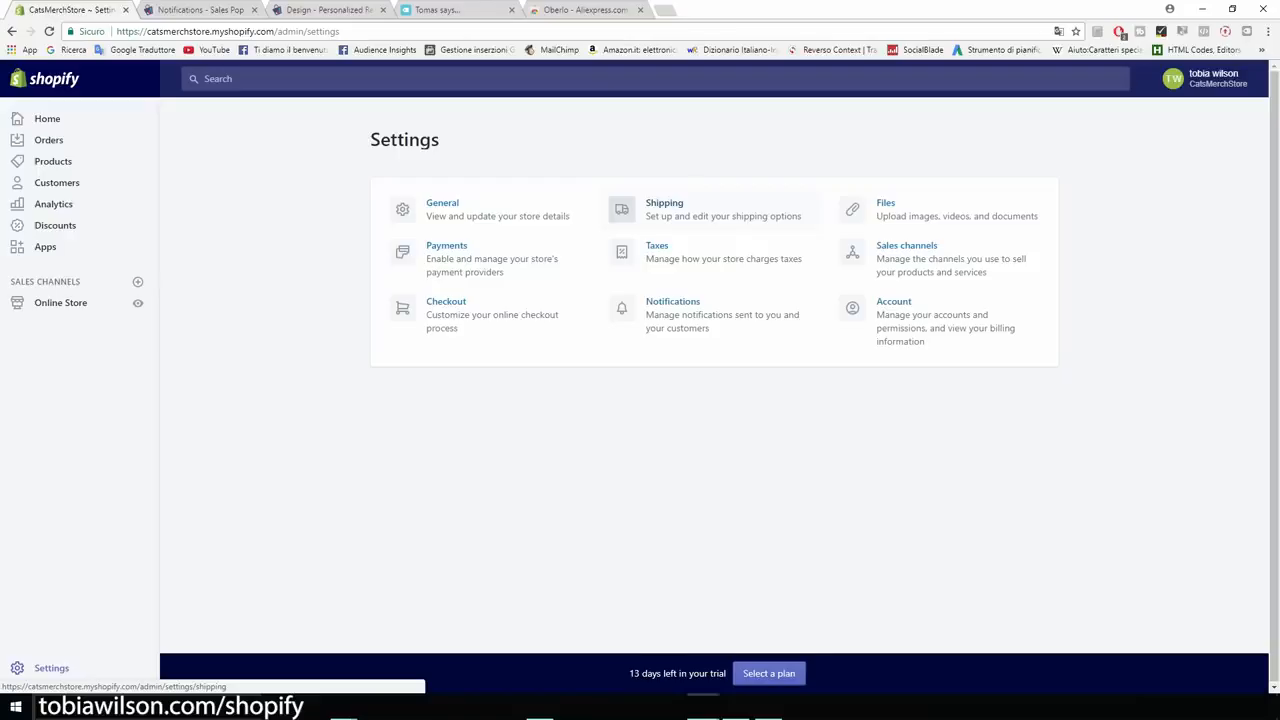
pyautogui.hotkey('ctrl', '+')
pyautogui.hotkey('ctrl', '+')
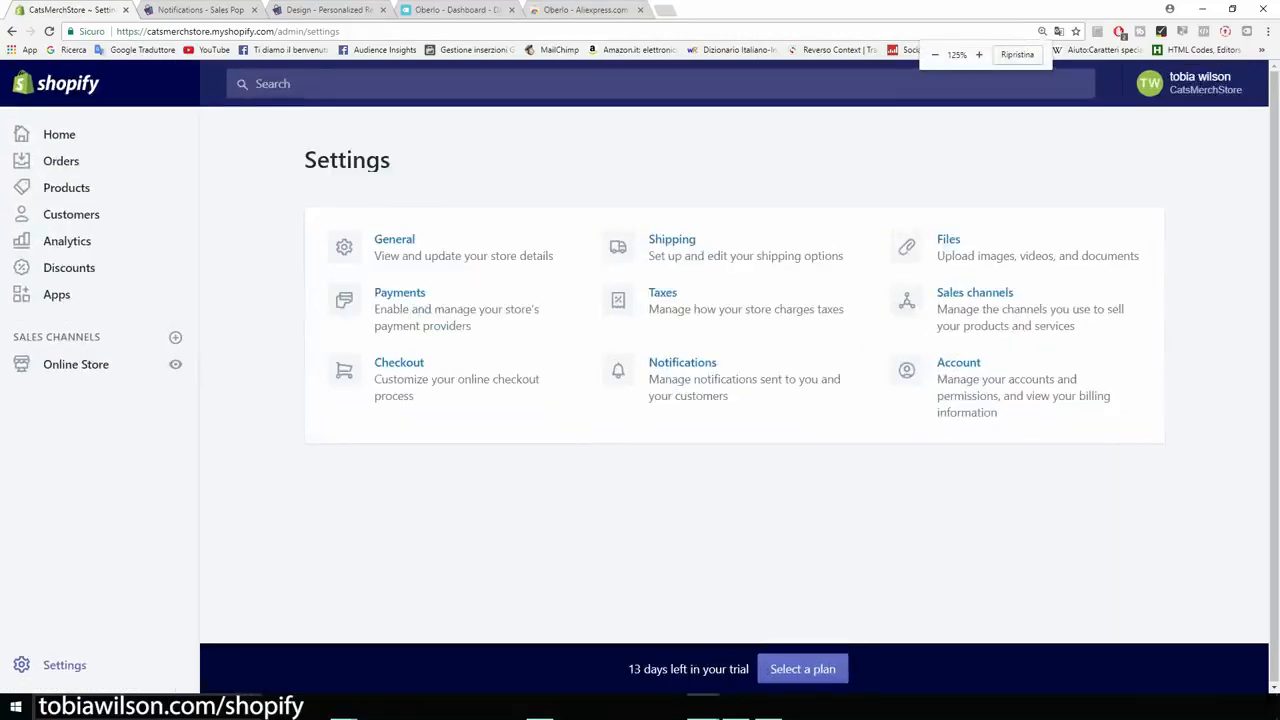
pyautogui.hotkey('ctrl', '+')
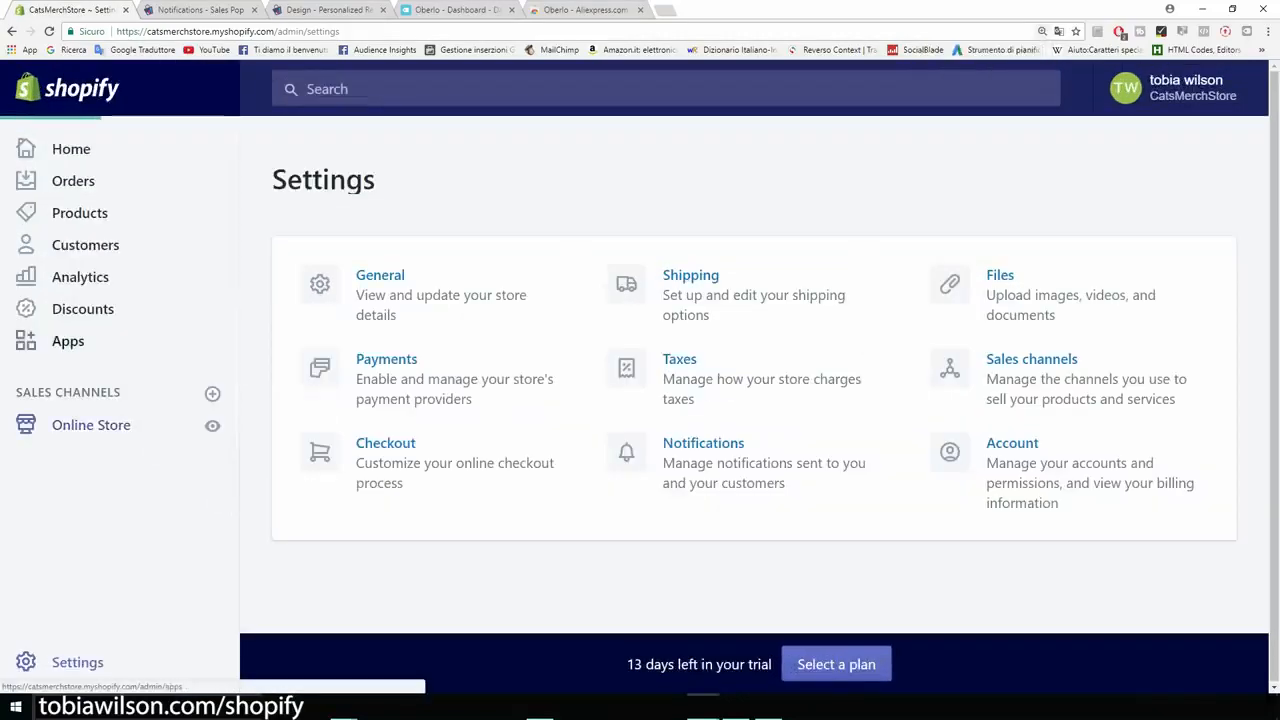
# Zoom in and look over the current theme's last edited date, then go to Online Store Pages.
pyautogui.scroll(-1, 740, 375)
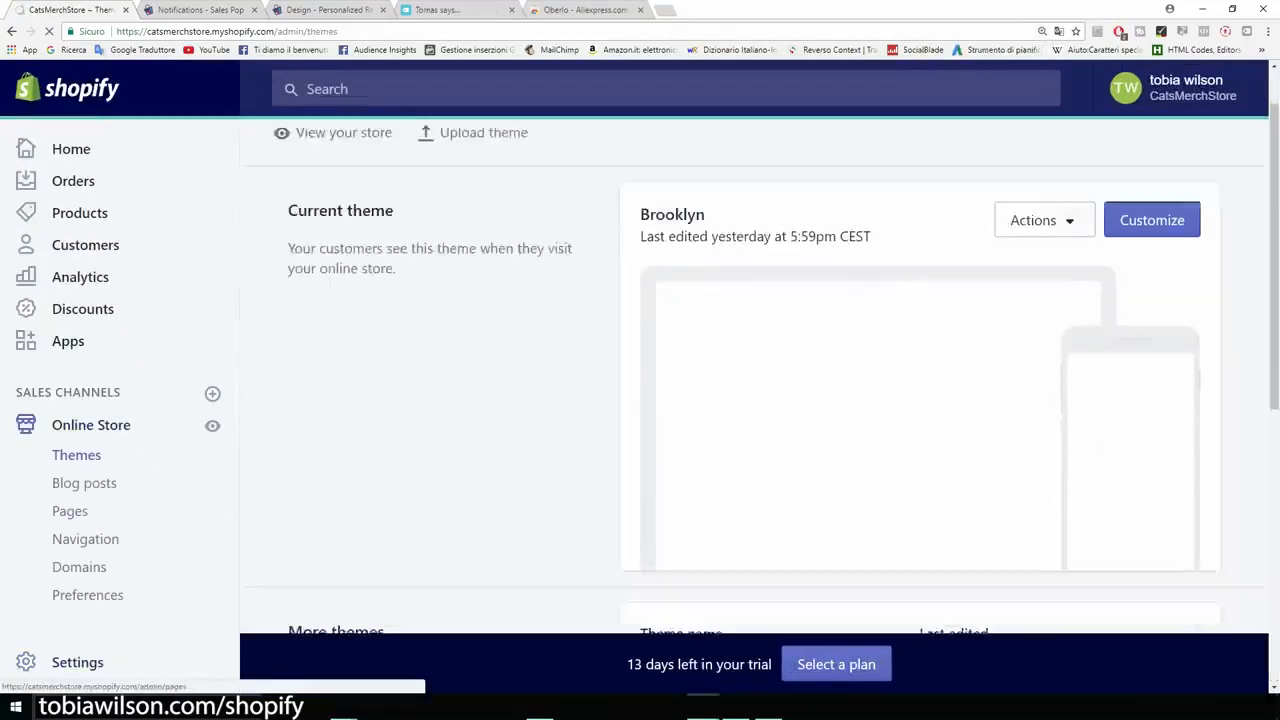
pyautogui.hotkey('ctrl', '+')
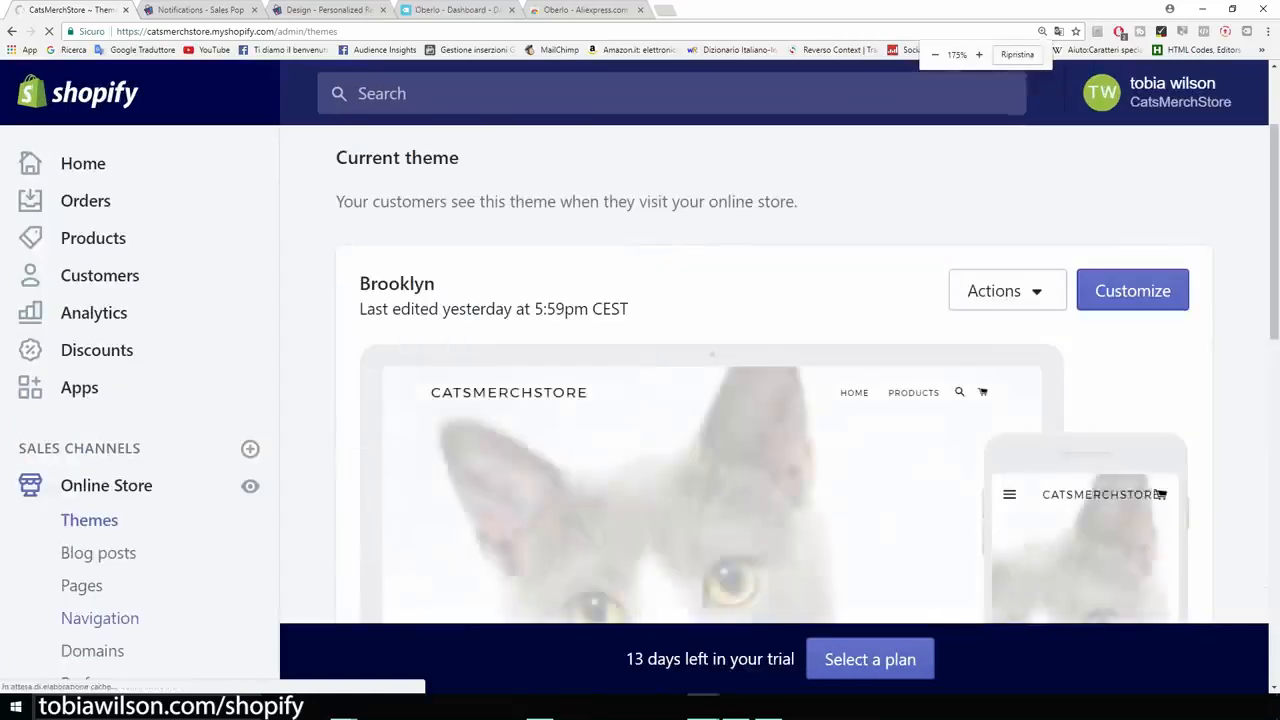
pyautogui.scroll(-1, 100, 460)
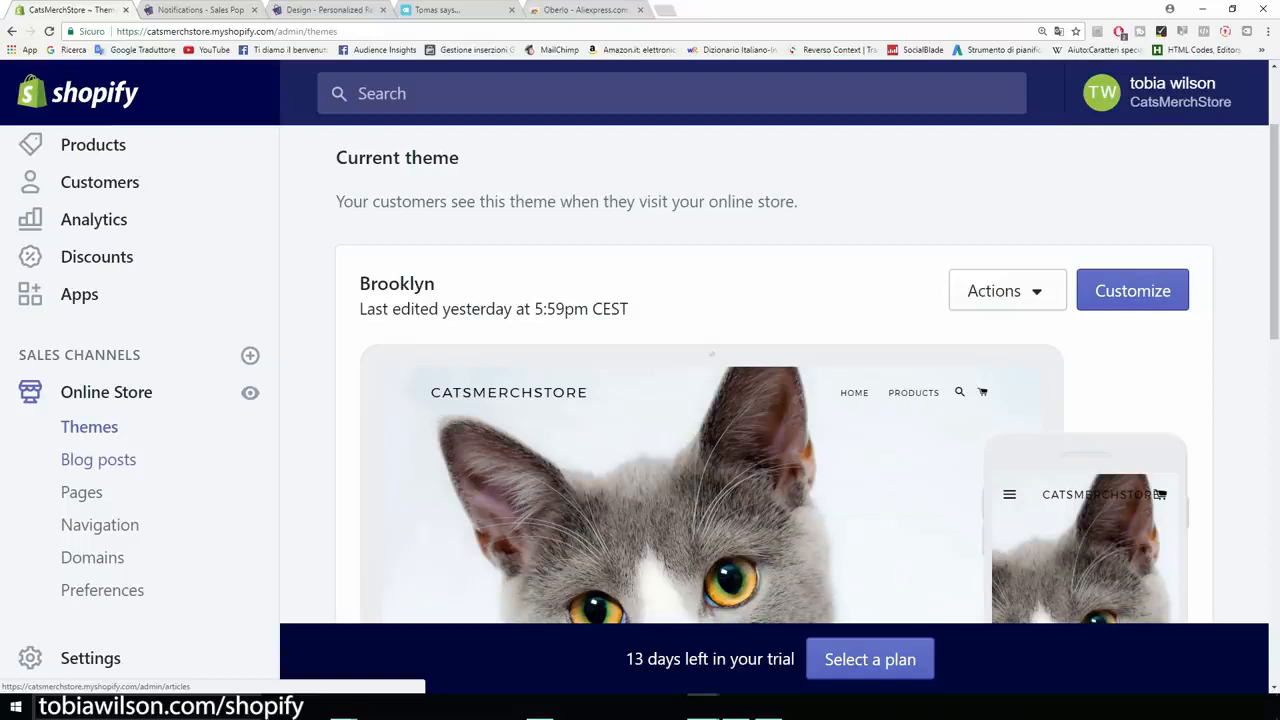
pyautogui.scroll(-2, 770, 400)
pyautogui.scroll(1, 770, 400)
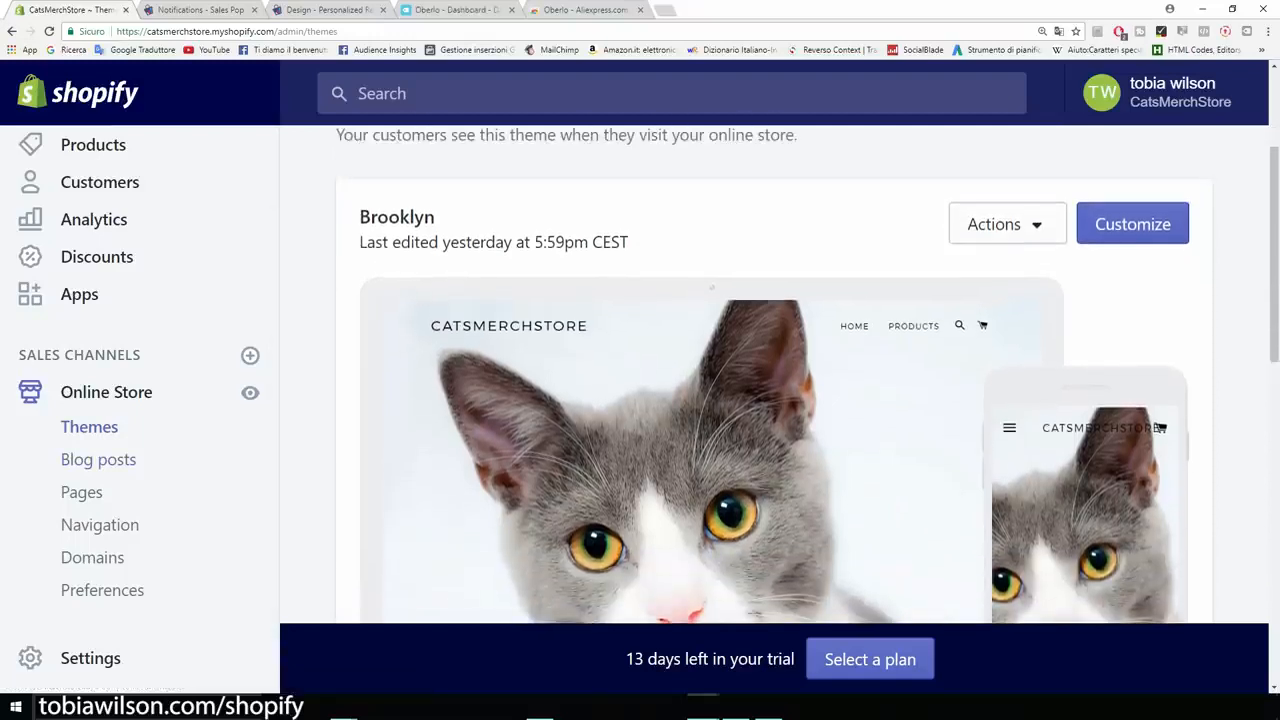
pyautogui.moveTo(740, 400); pyautogui.dragTo(440, 220)
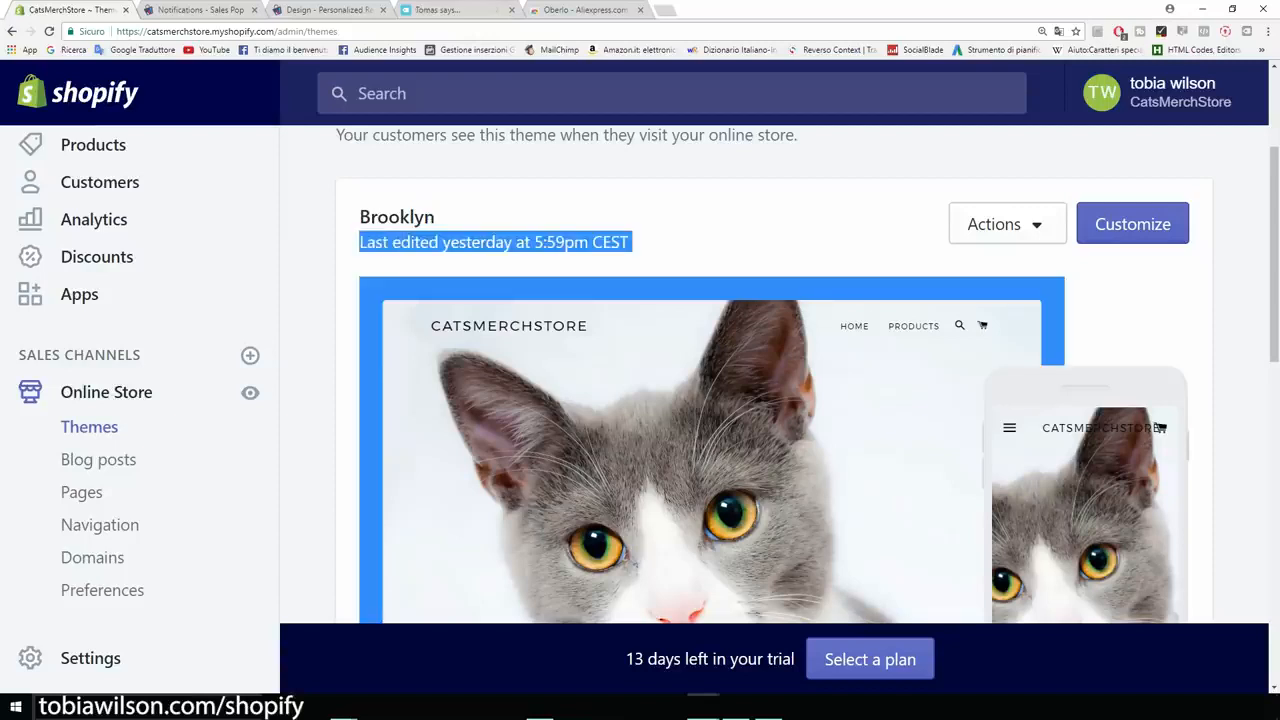
pyautogui.click(560, 218)
pyautogui.scroll(-2, 770, 400)
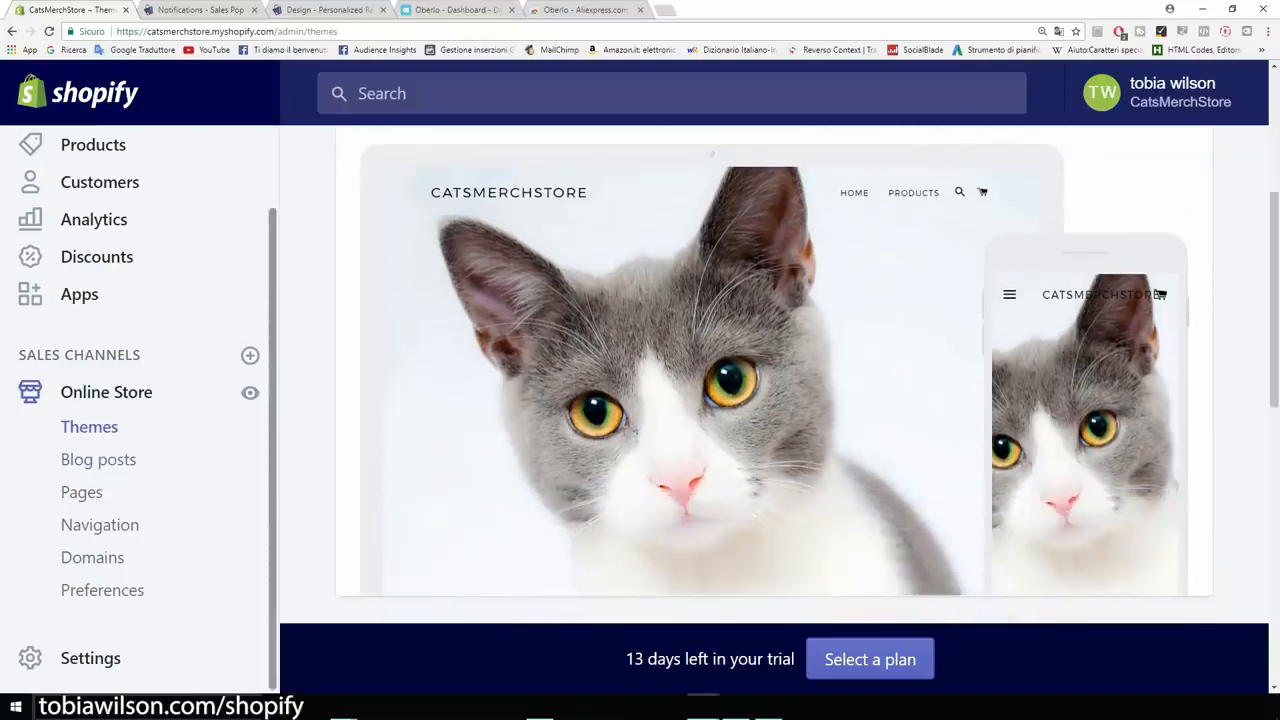
pyautogui.scroll(-1, 770, 400)
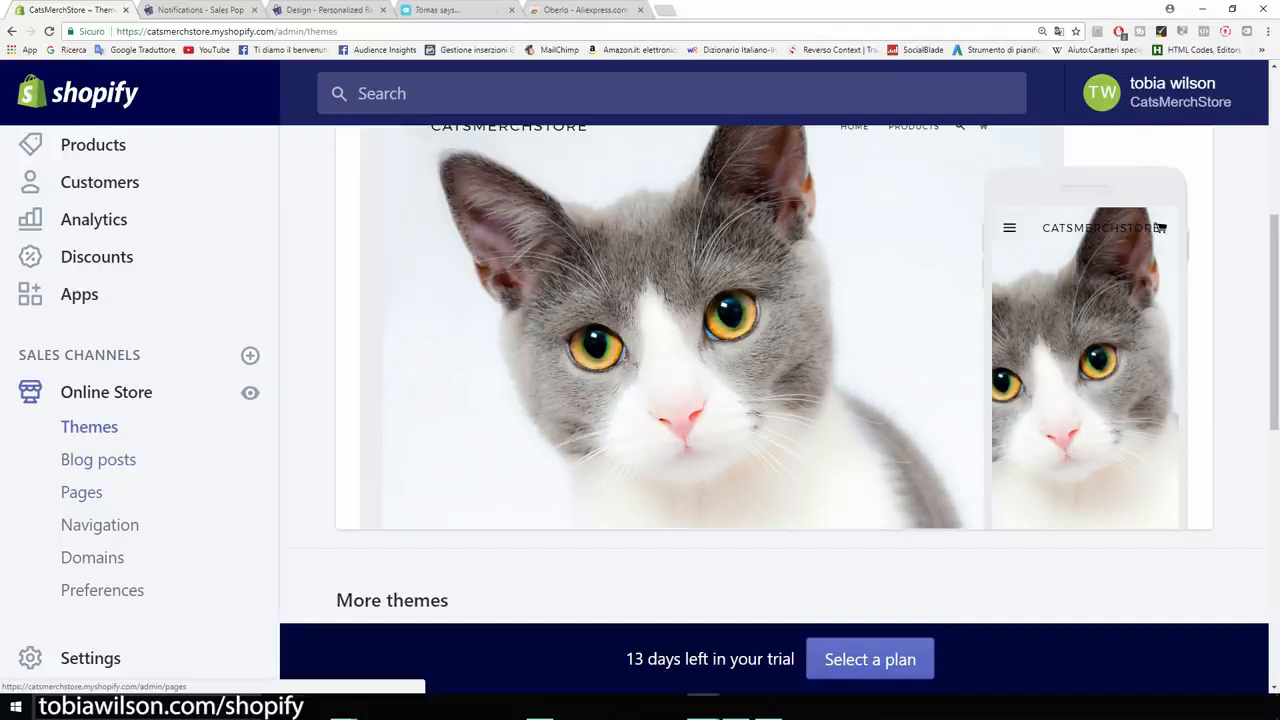
pyautogui.click(81, 492)
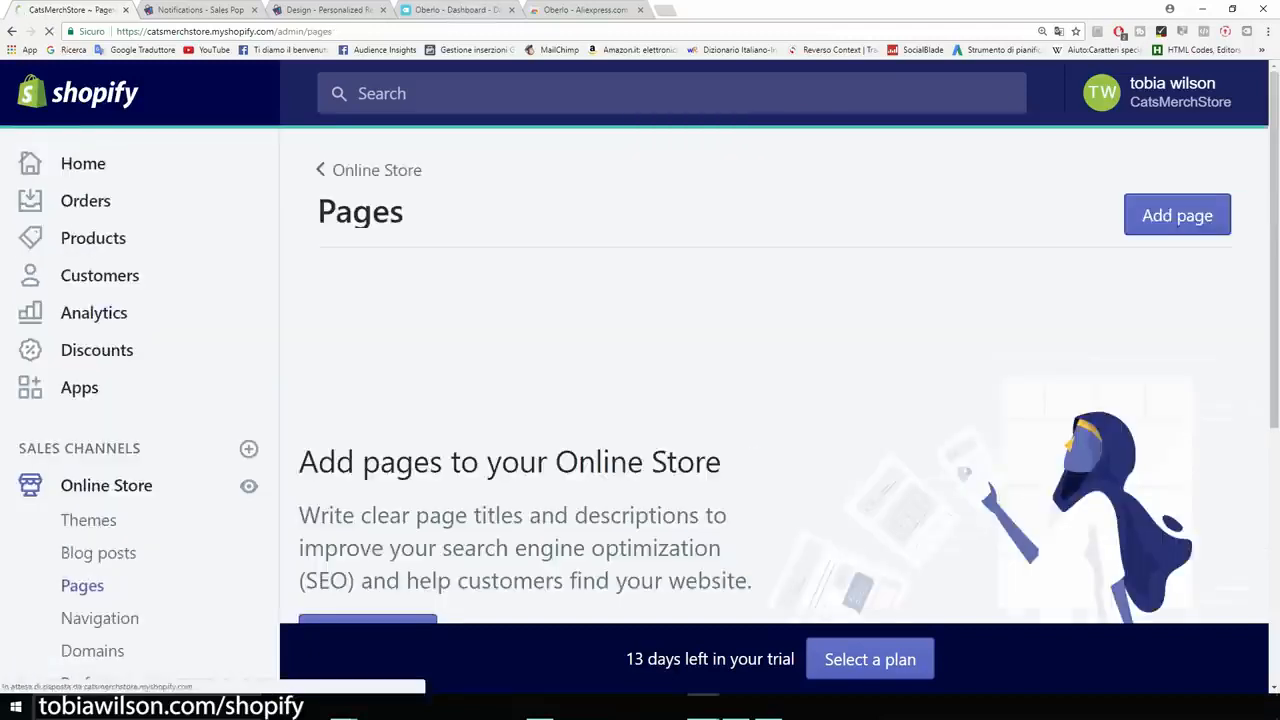
# Create a new page titled 'Abous Us' with content 'Introduce your brand' and 'Contacts..'.
pyautogui.click(1178, 218)
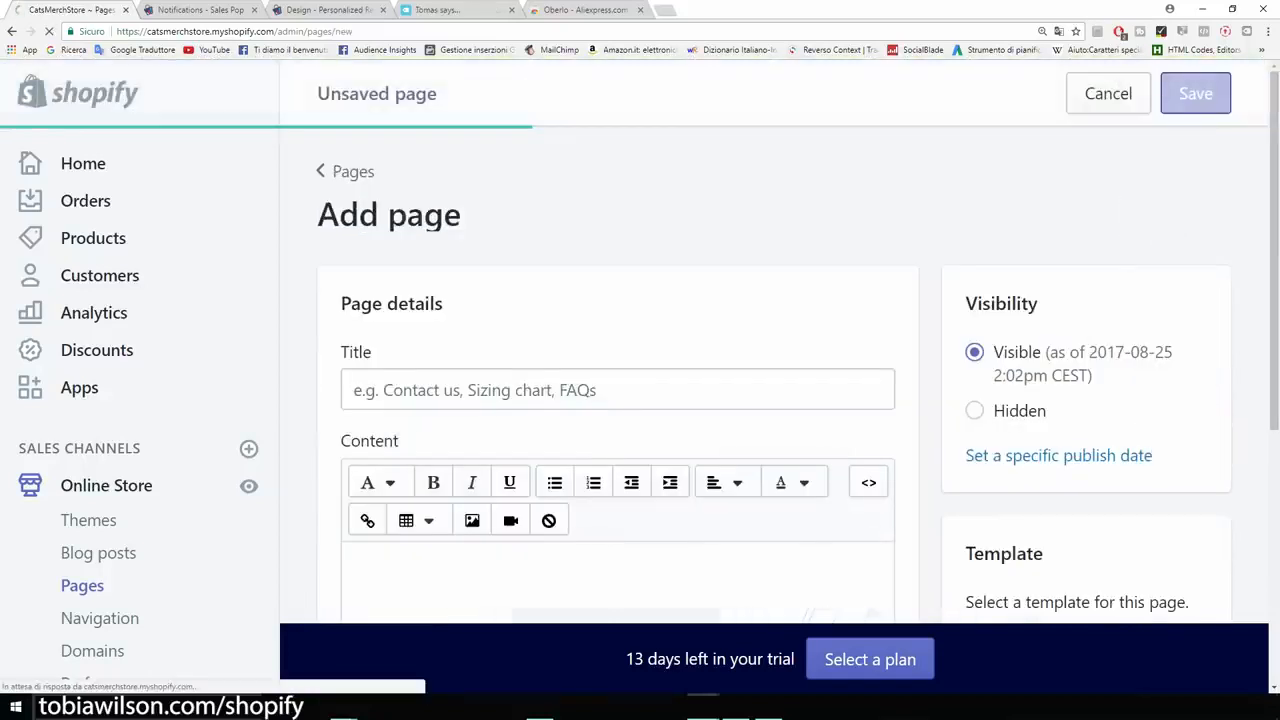
pyautogui.write('Abous Us')
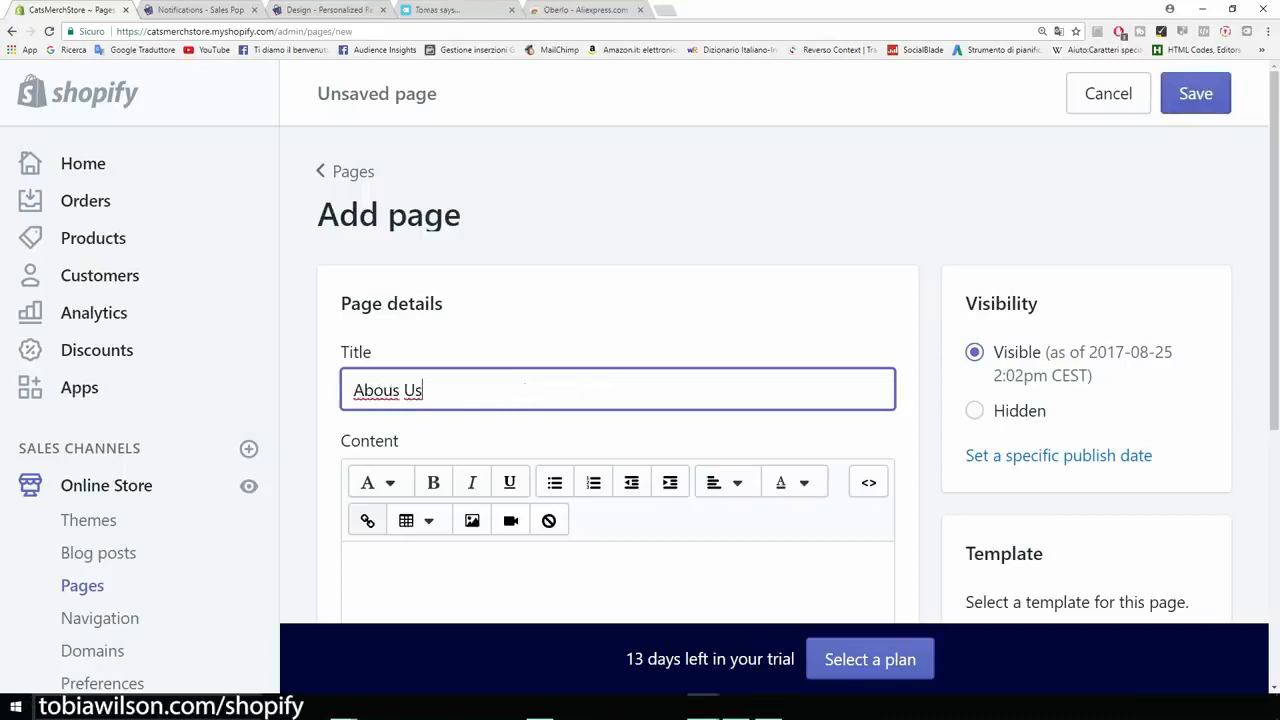
pyautogui.scroll(-2, 524, 388)
pyautogui.click(522, 474)
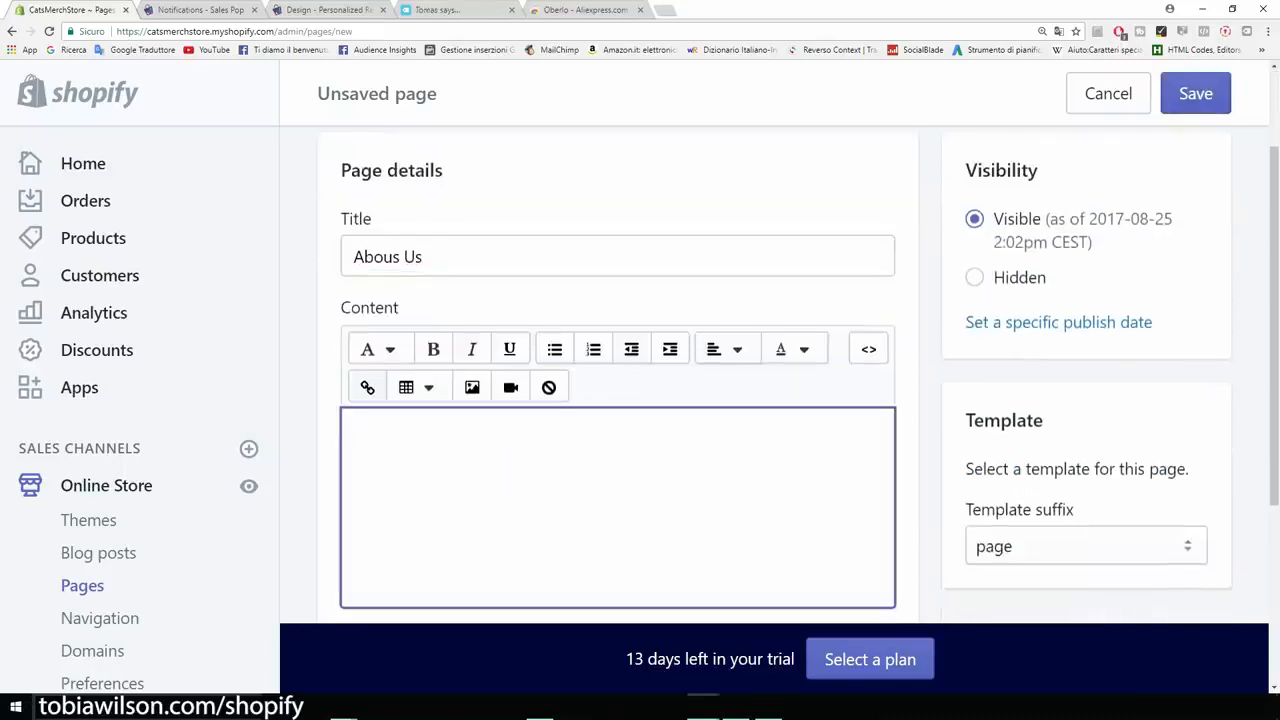
pyautogui.write('Introduce y')
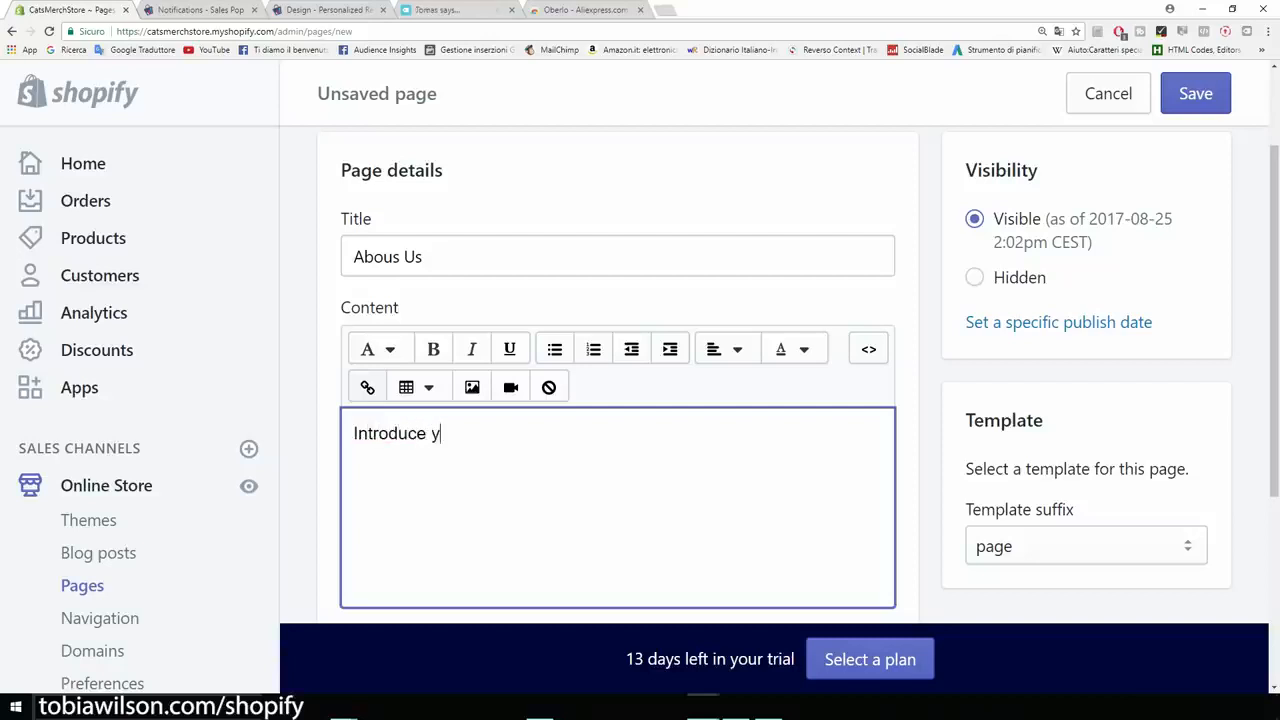
pyautogui.write('our brand')
pyautogui.press('Return')
pyautogui.write('Contact..')
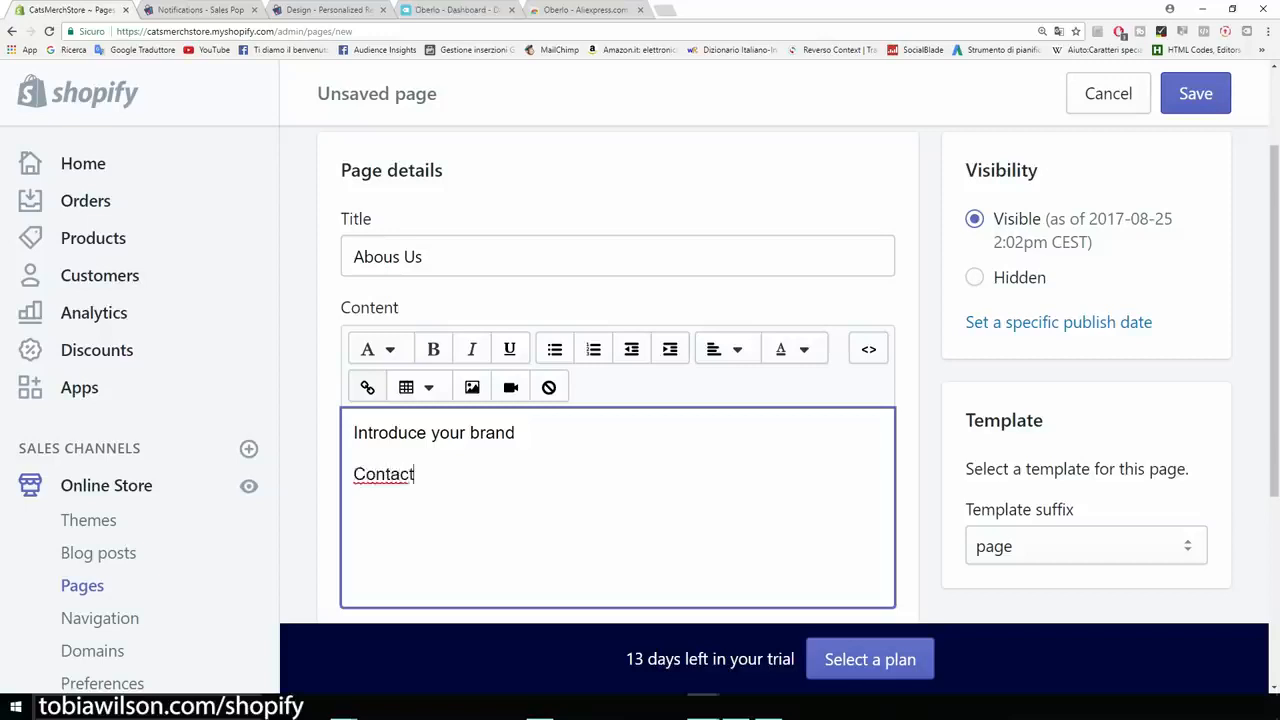
pyautogui.press('BackSpace')
pyautogui.press('BackSpace')
pyautogui.write('s..')
# Save the new Abous Us page.
pyautogui.scroll(-2, 617, 420)
pyautogui.moveTo(436, 341); pyautogui.dragTo(353, 341)
pyautogui.click(434, 341)
pyautogui.scroll(4, 617, 375)
pyautogui.click(1195, 94)
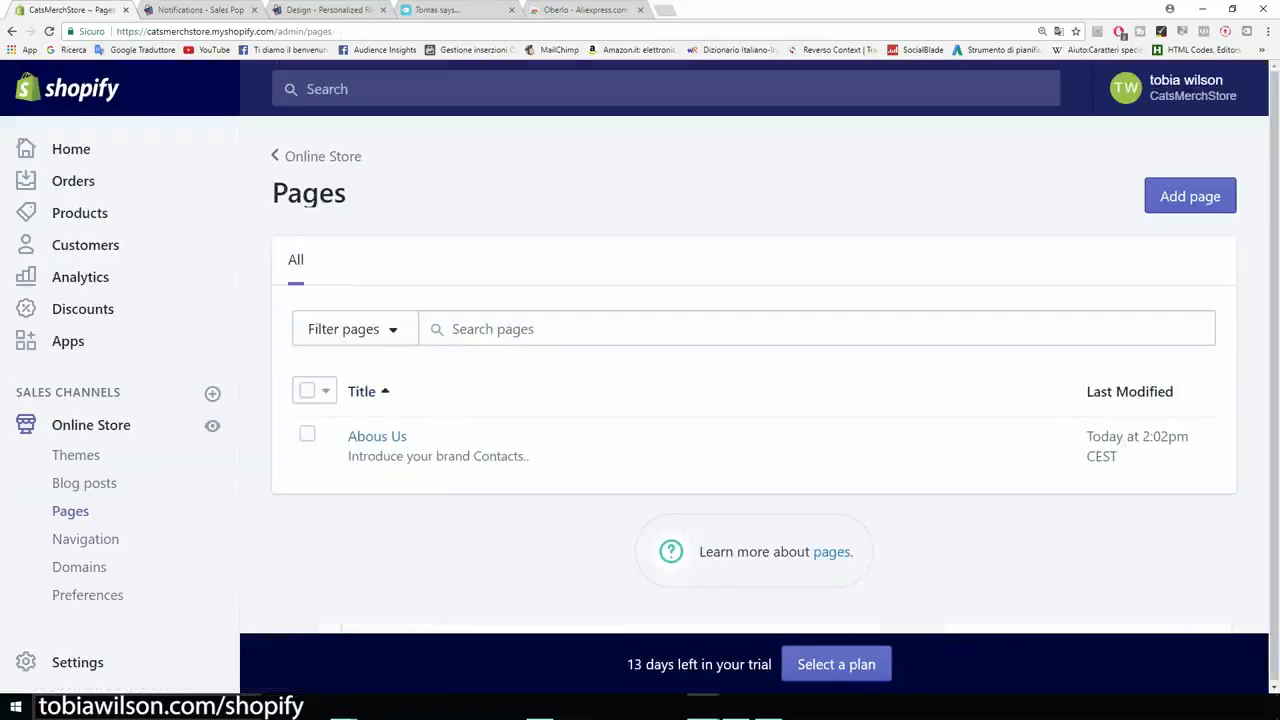
# In the Main menu, rename the Catalog item to Products.
pyautogui.click(86, 539)
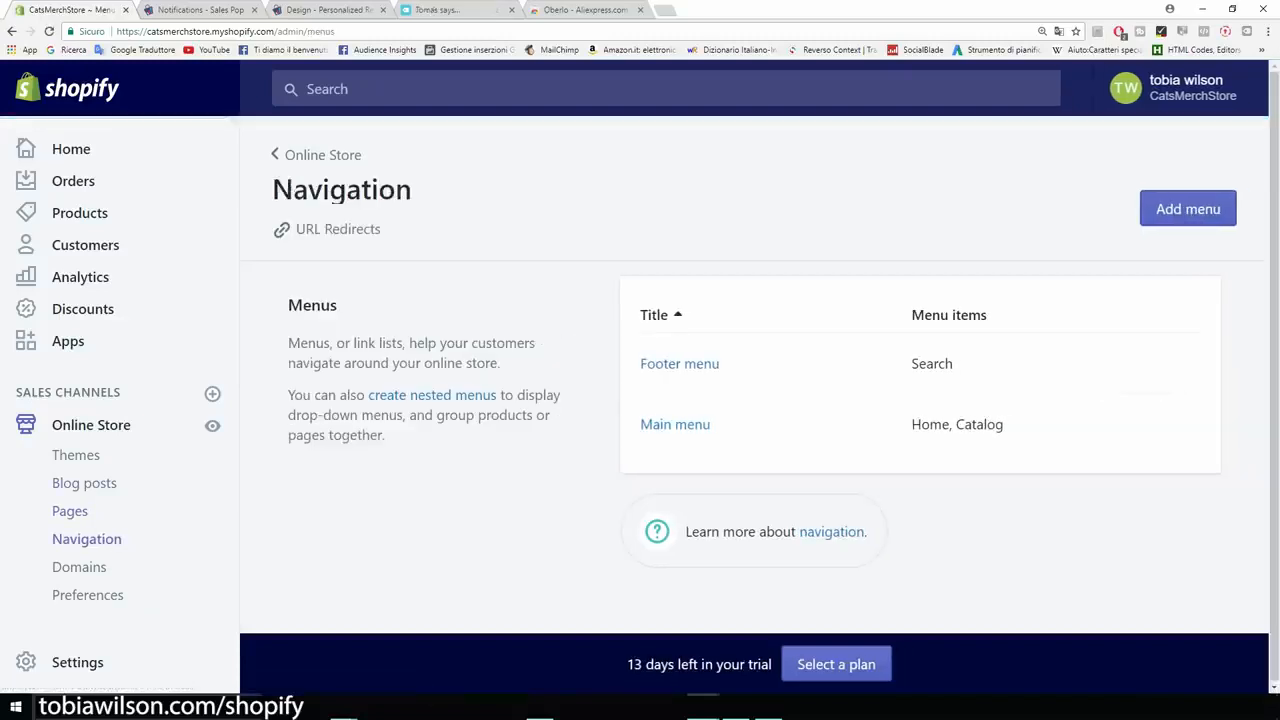
pyautogui.click(675, 424)
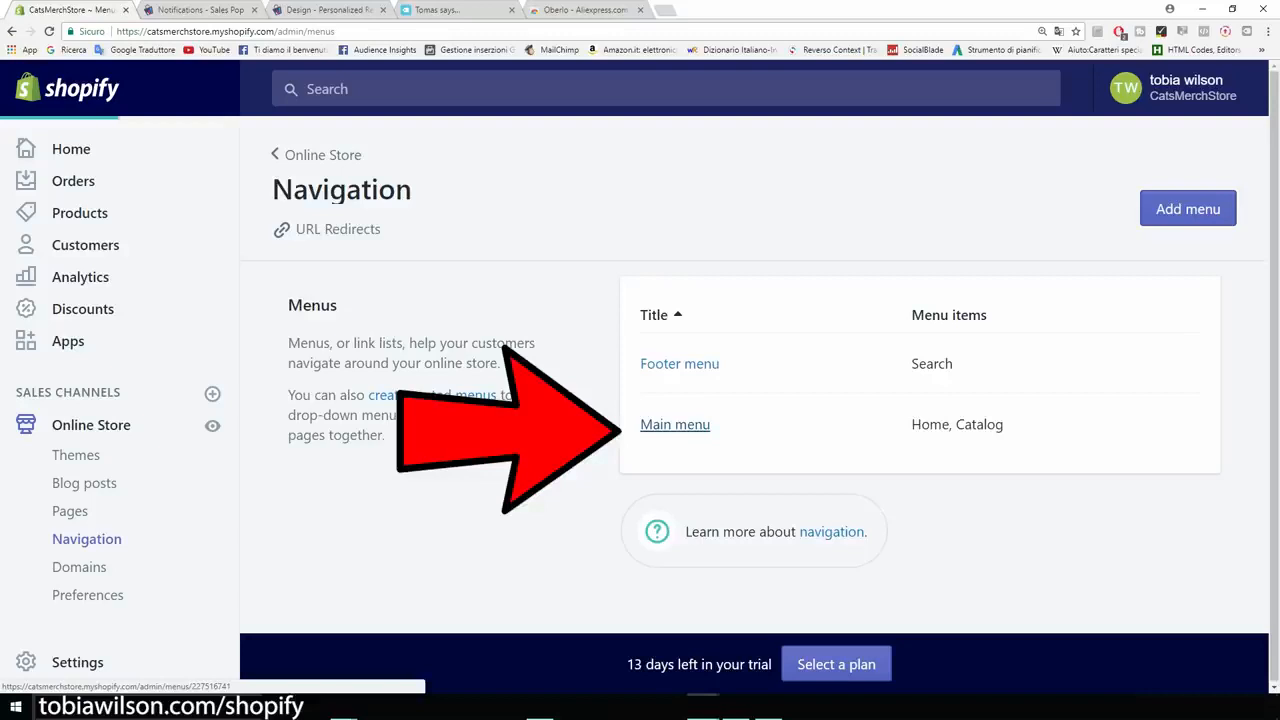
pyautogui.scroll(-1, 690, 490)
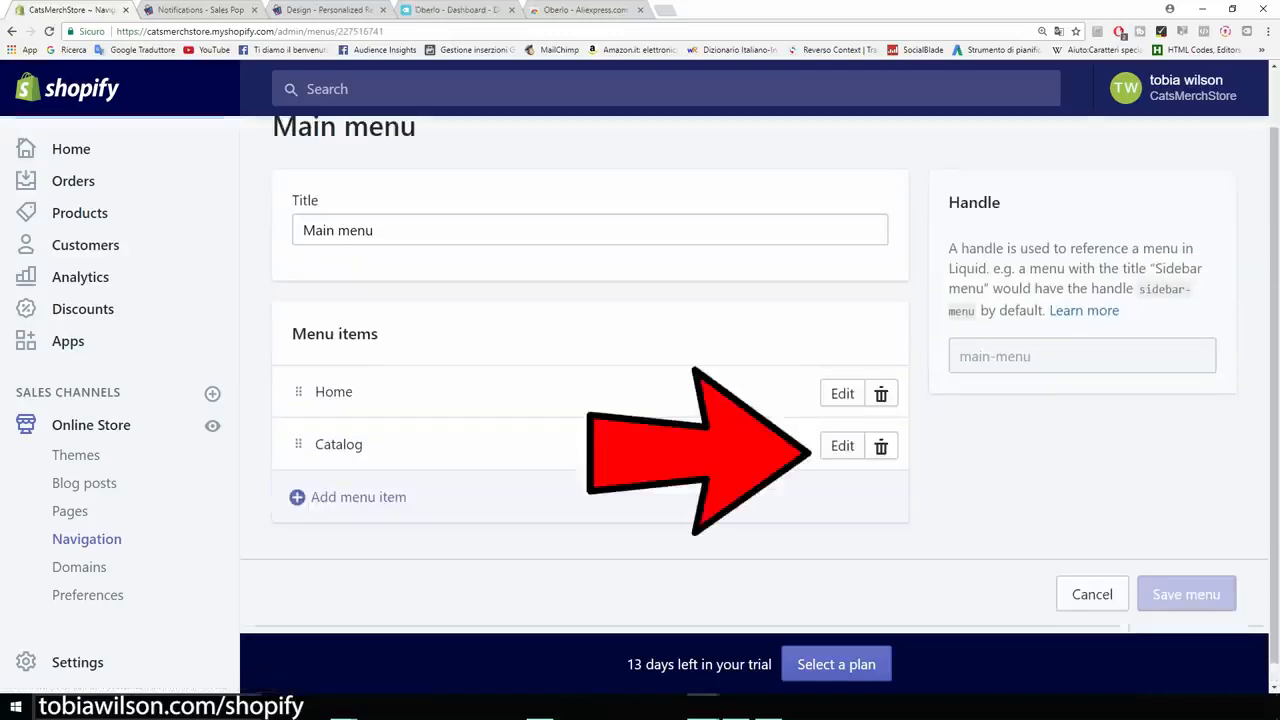
pyautogui.click(842, 445)
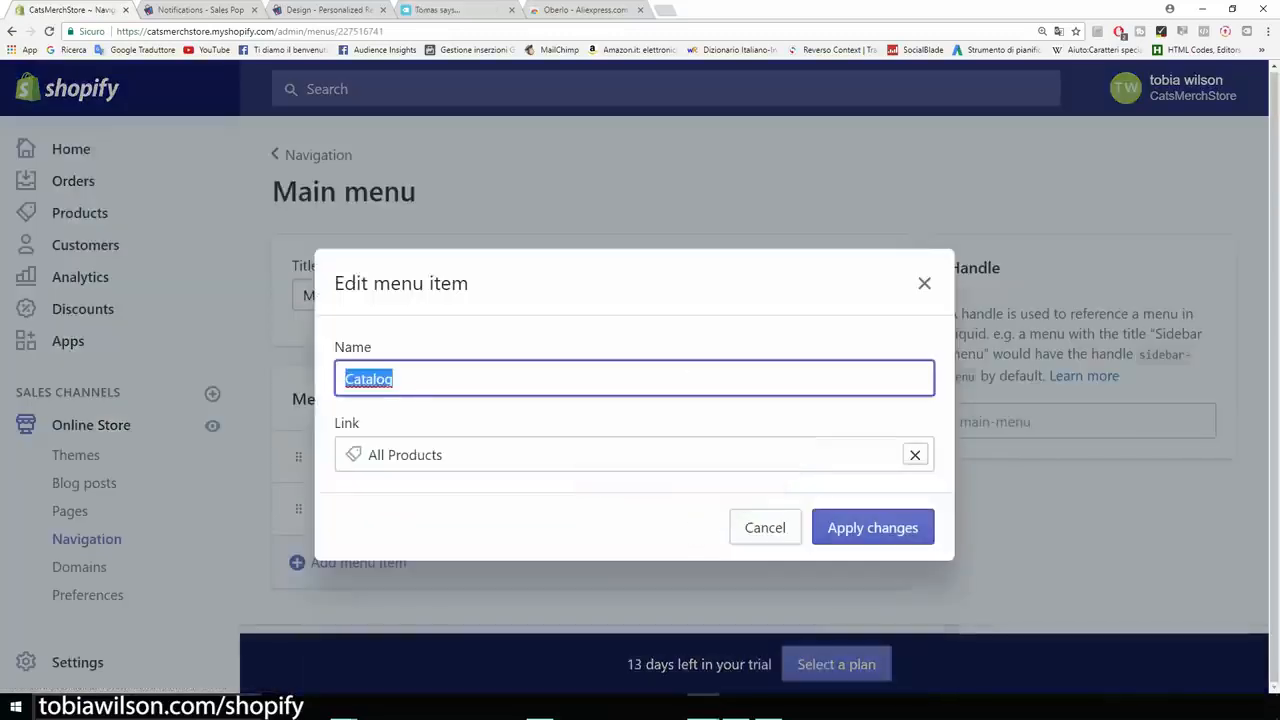
pyautogui.write('Products')
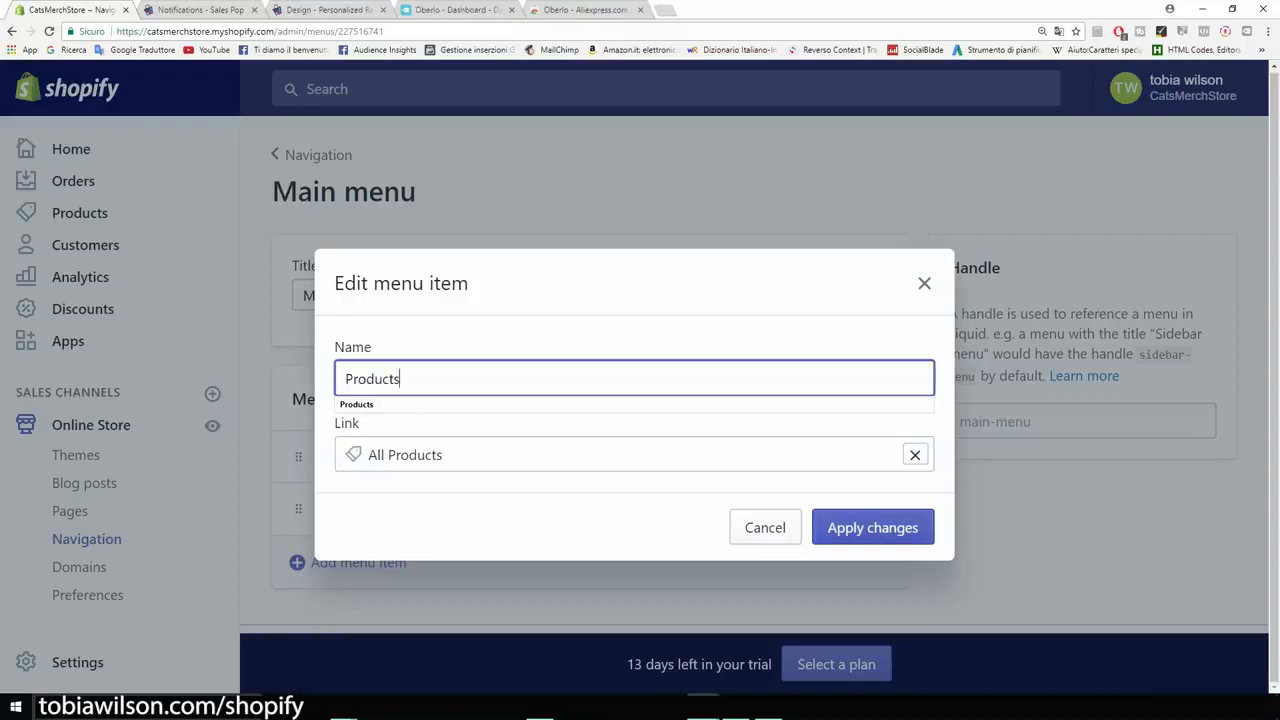
pyautogui.press('Return')
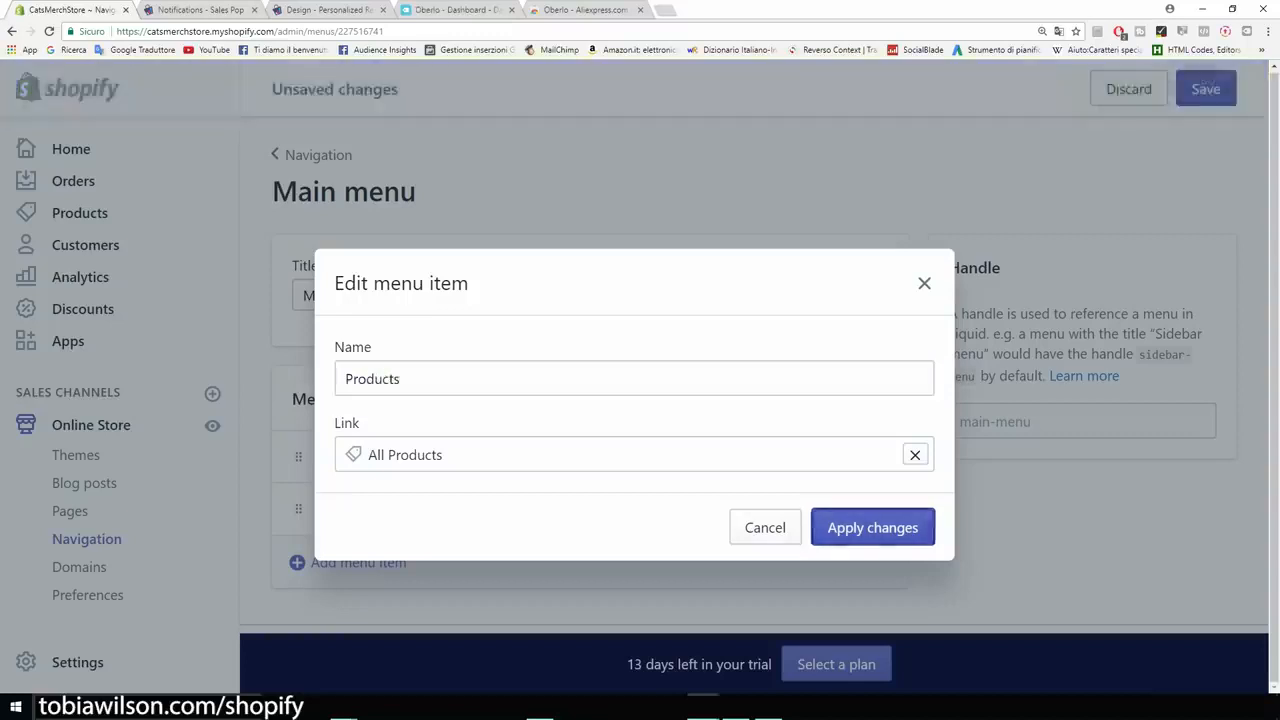
# Add an About Us menu item linked to the Abous Us page and save the menu.
pyautogui.scroll(-1, 590, 420)
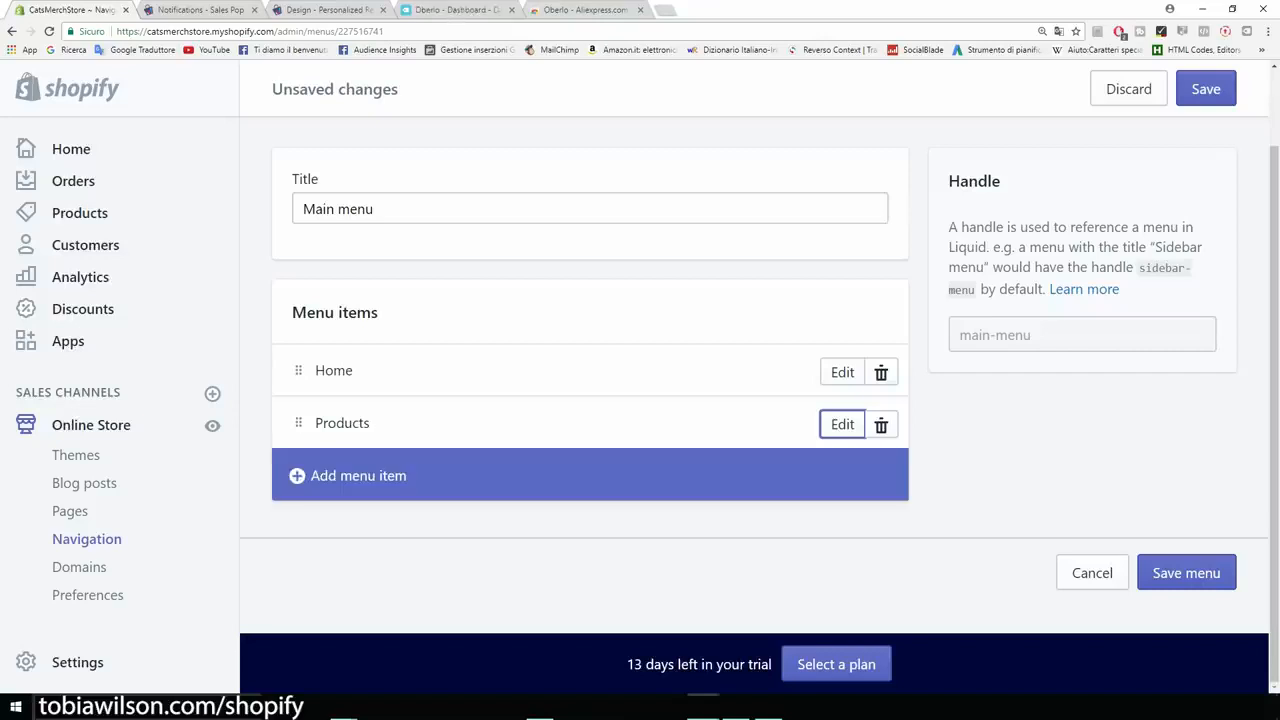
pyautogui.click(358, 475)
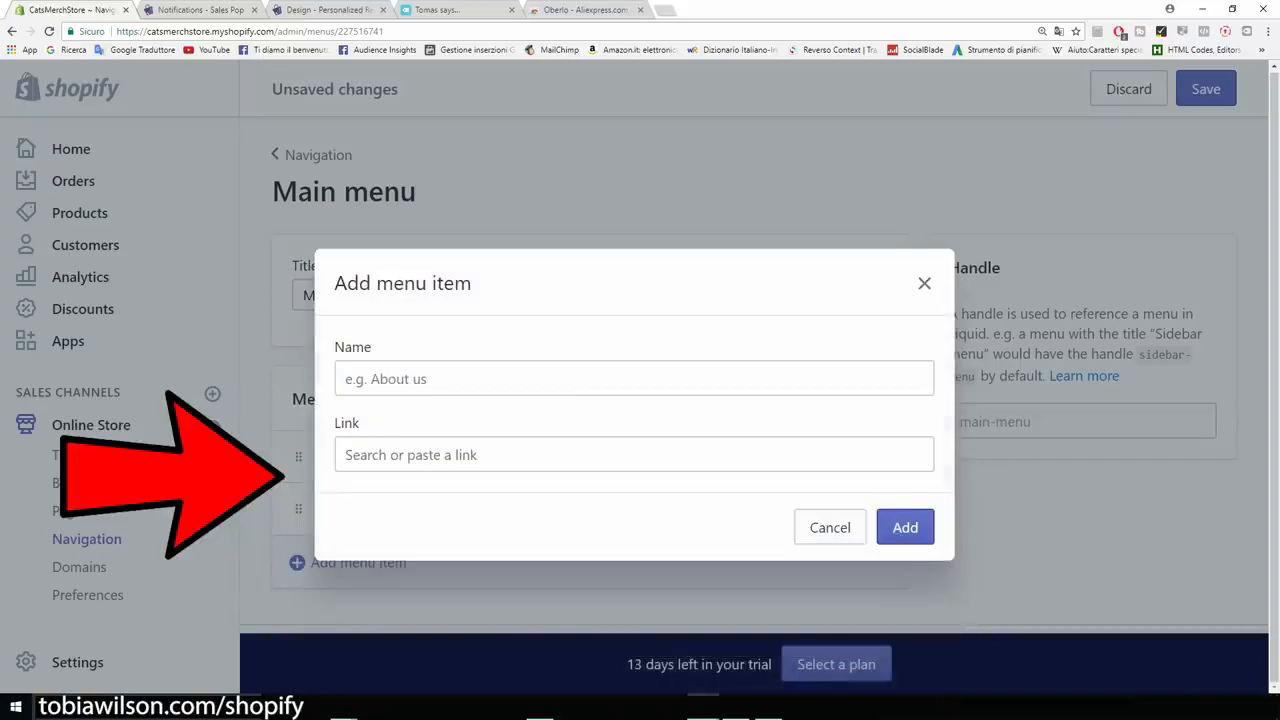
pyautogui.write('Abo')
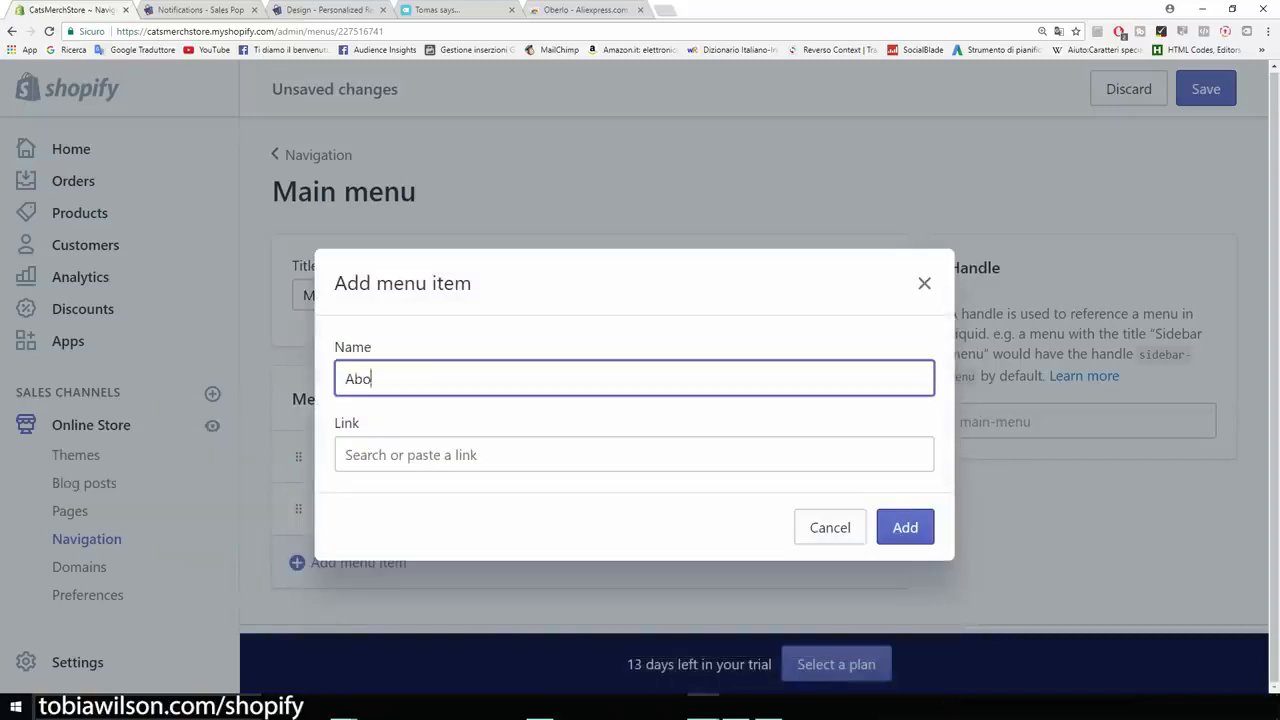
pyautogui.write('ut Us')
pyautogui.press('Tab')
pyautogui.press('Down')
pyautogui.press('Down')
pyautogui.press('Down')
pyautogui.press('Down')
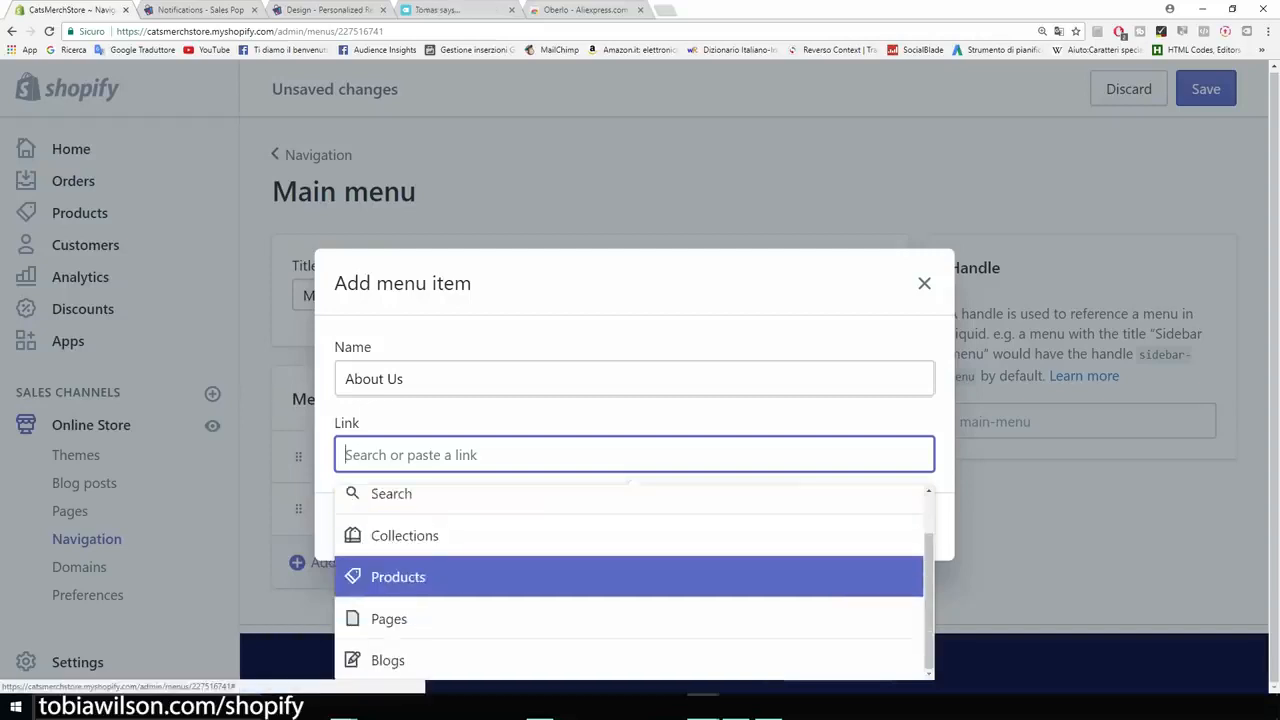
pyautogui.press('Return')
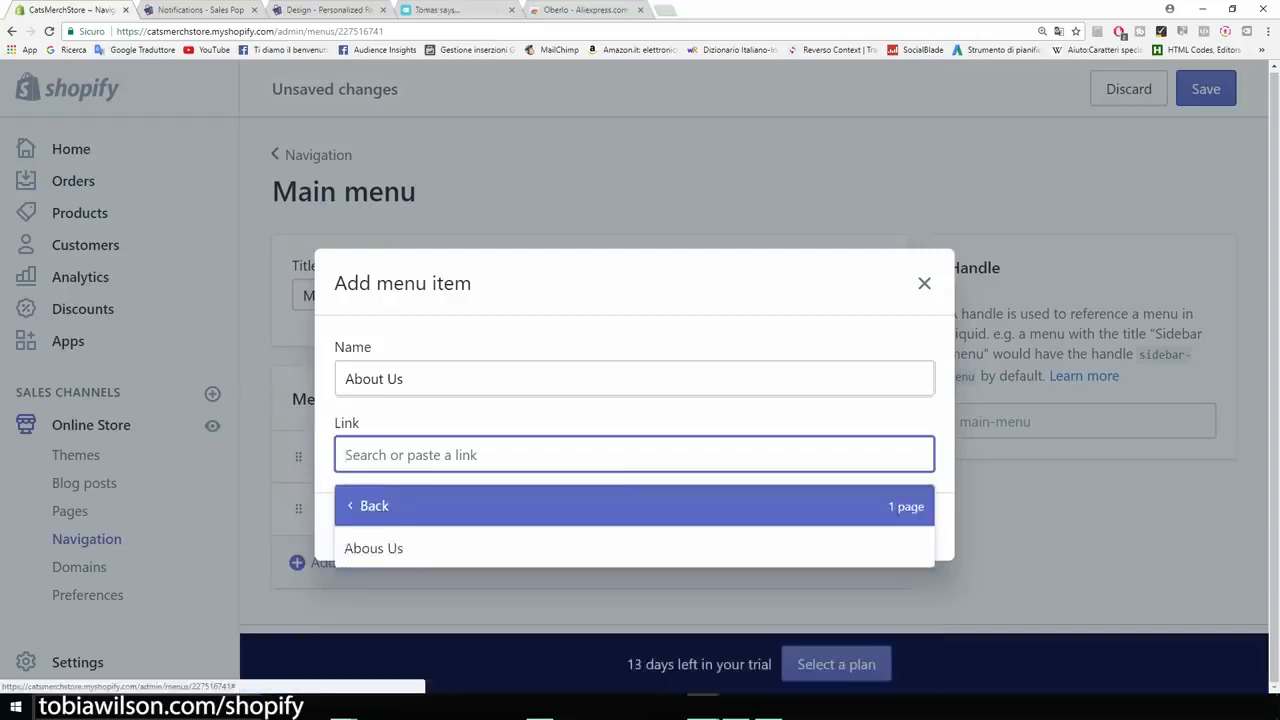
pyautogui.press('Return')
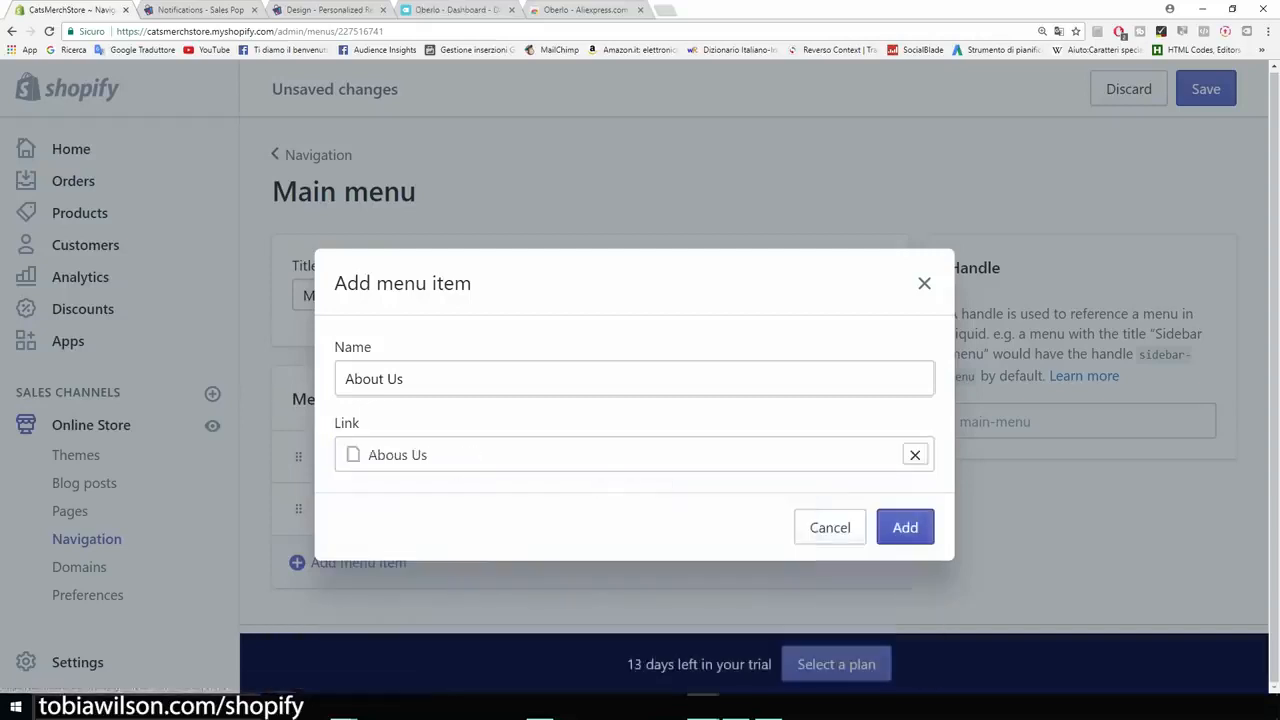
pyautogui.press('Return')
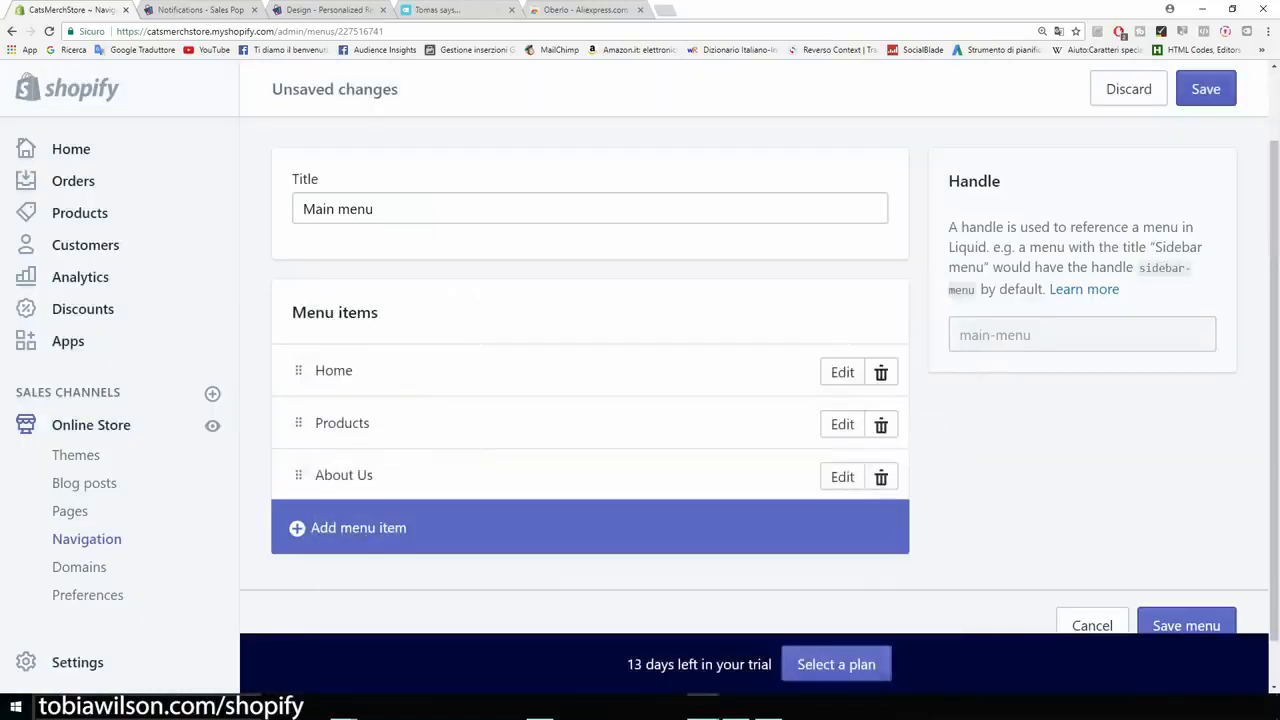
pyautogui.click(1206, 89)
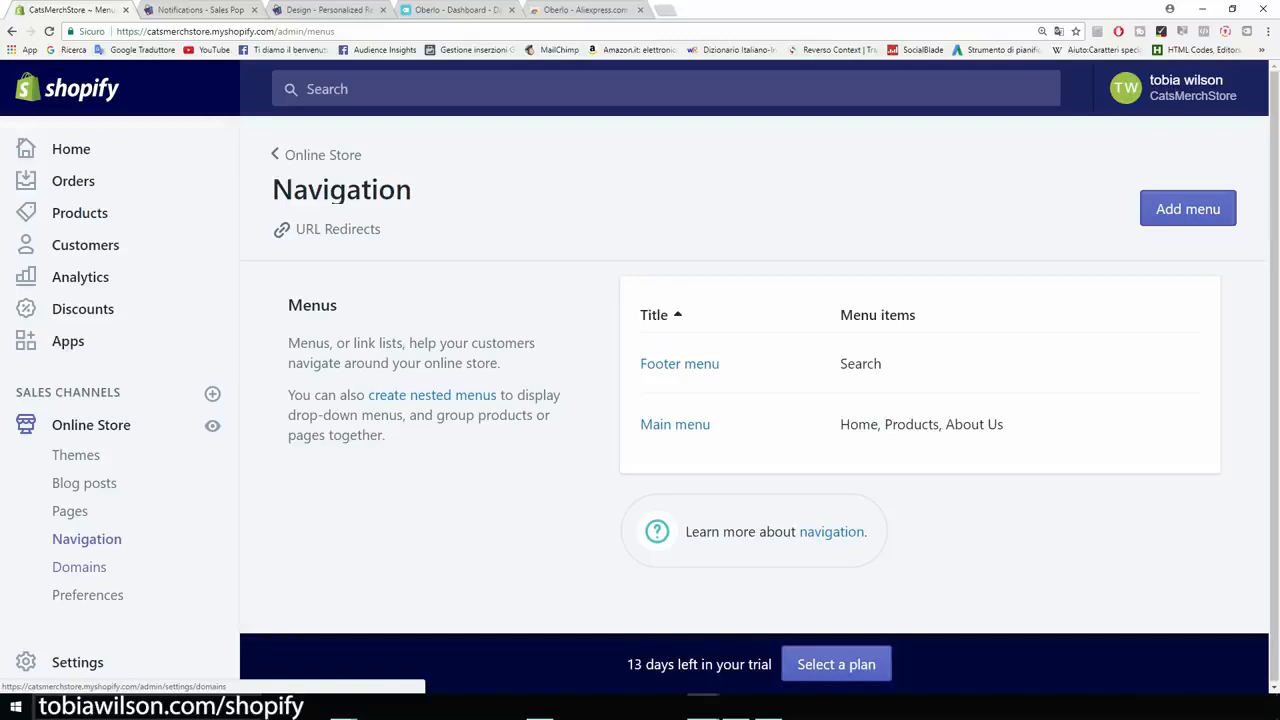
# Open Domains and note the myshopify part of the store address.
pyautogui.click(79, 567)
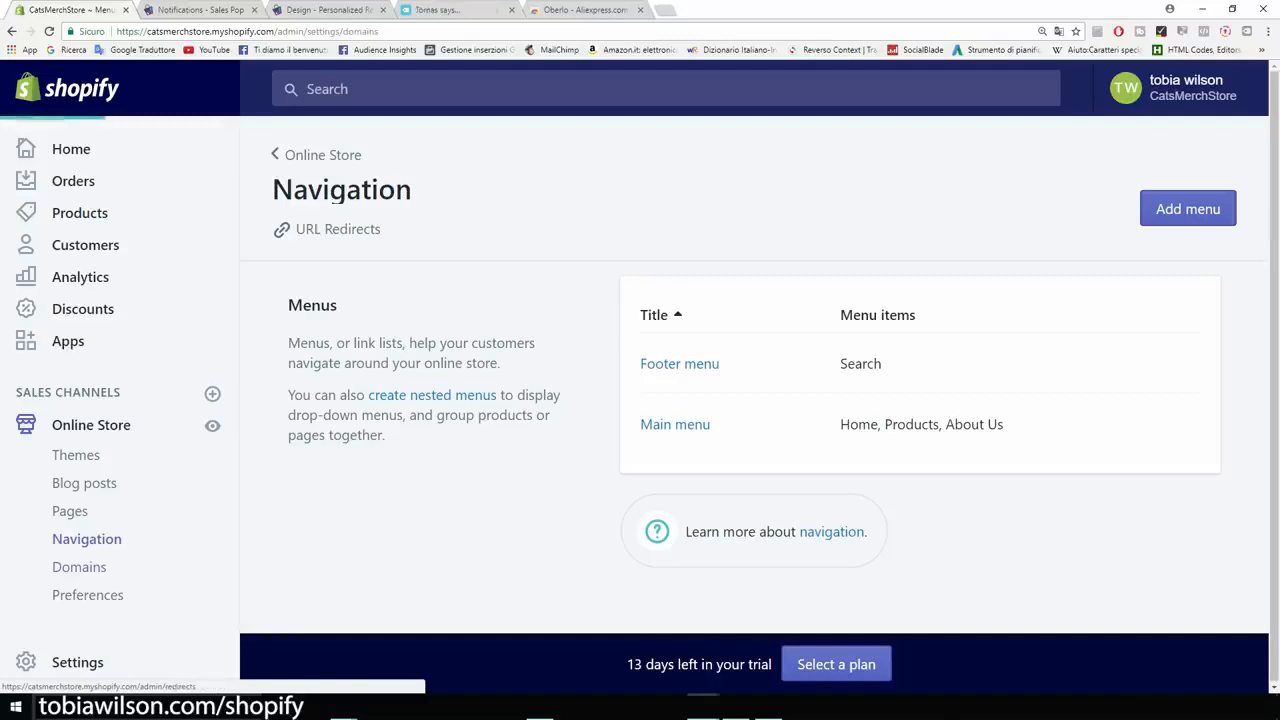
pyautogui.moveTo(210, 31); pyautogui.dragTo(273, 31)
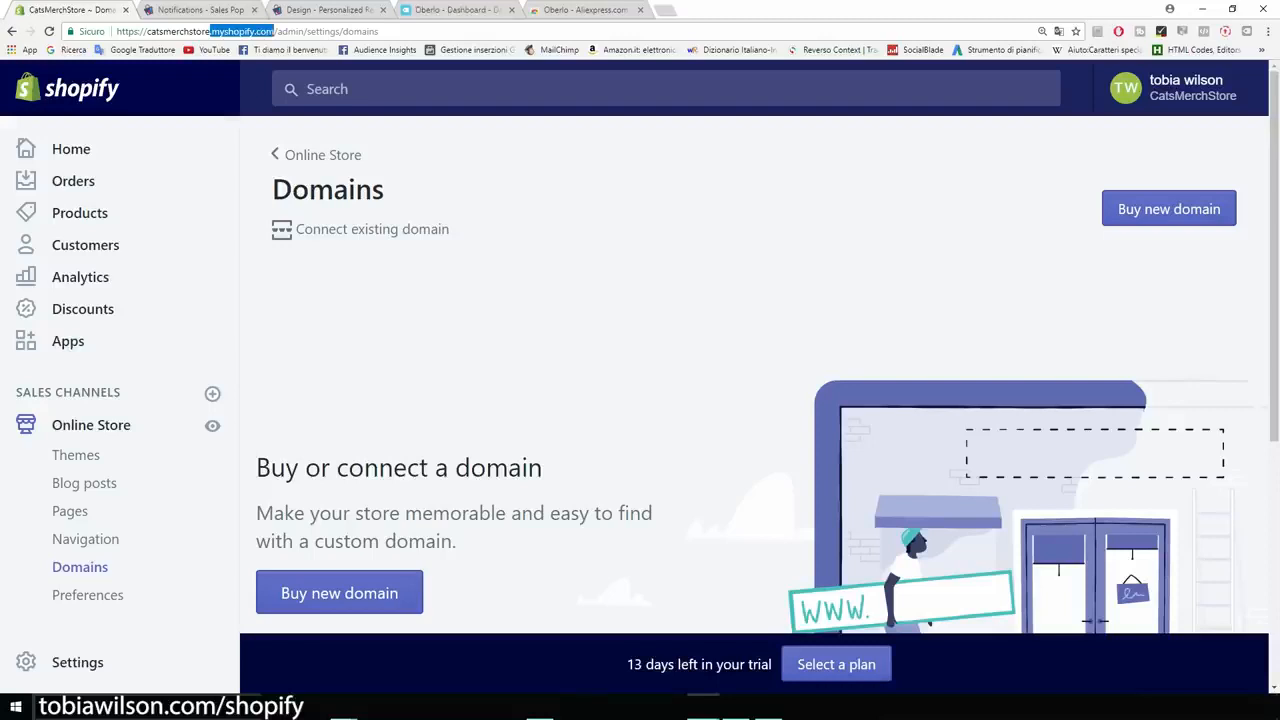
pyautogui.click(274, 31)
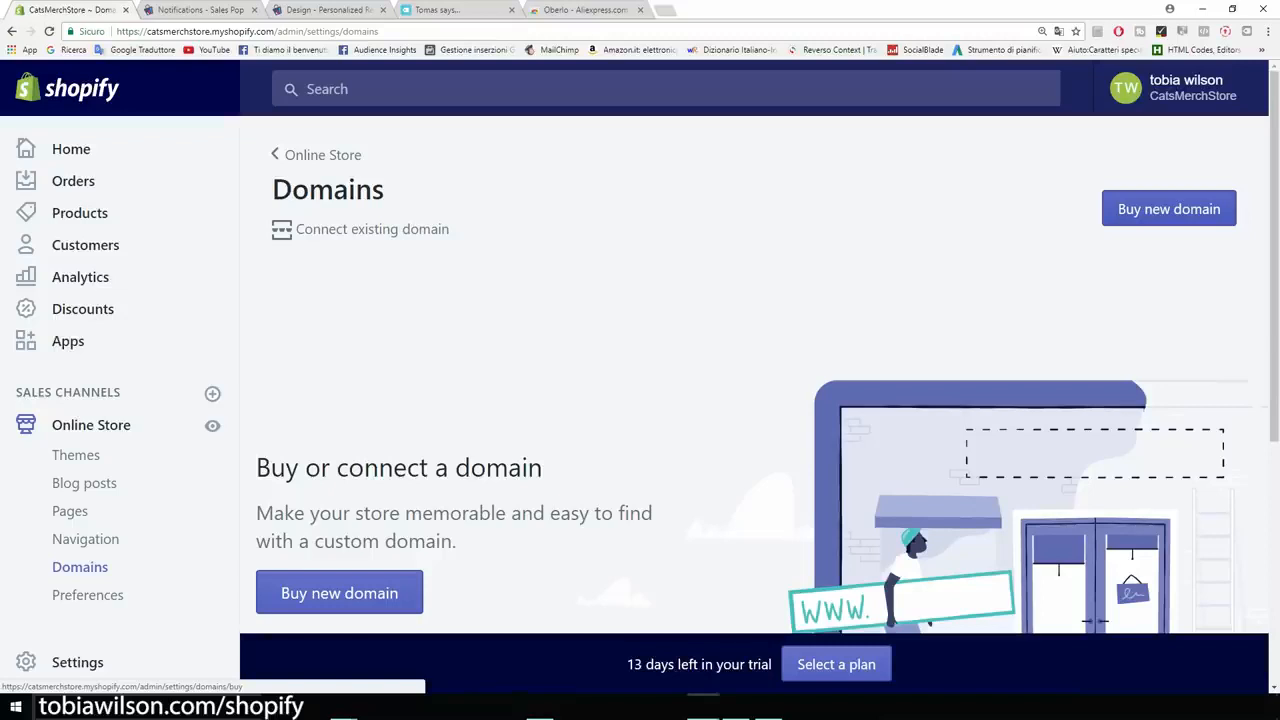
# Search for catsmerch.com and review domain prices, with catsmerch.com at $14 USD/year.
pyautogui.click(1169, 208)
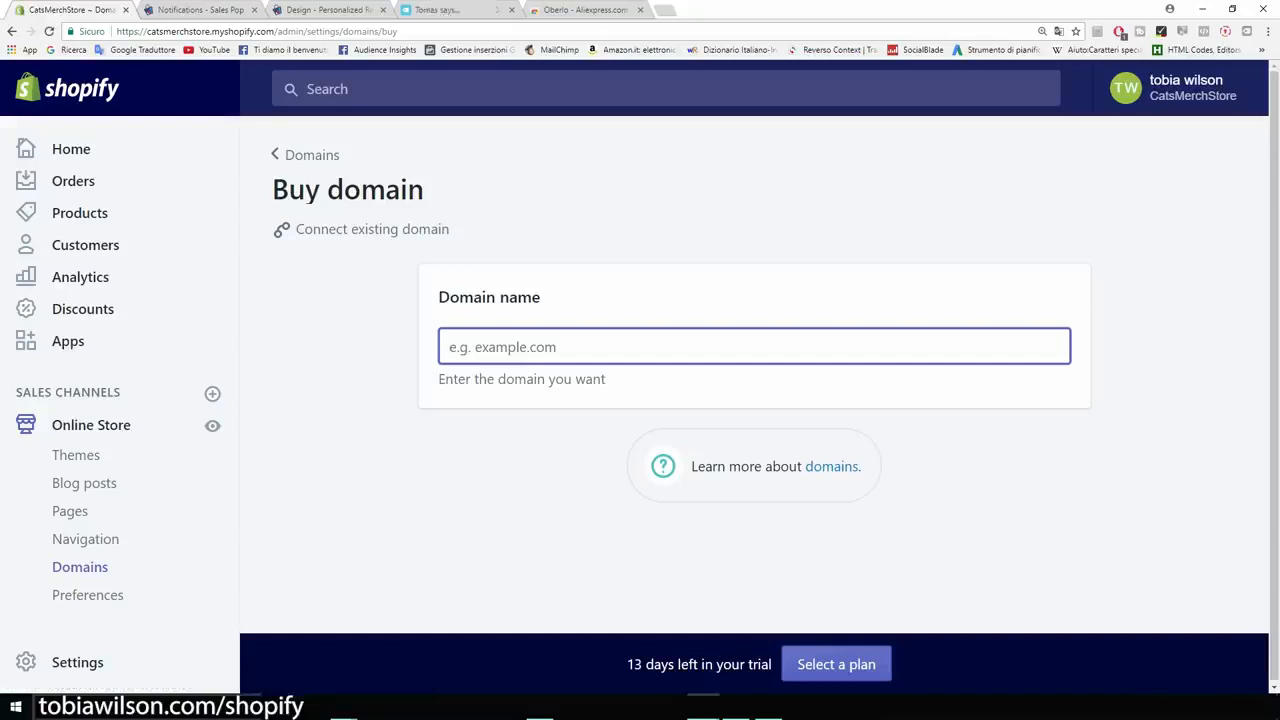
pyautogui.write('cats')
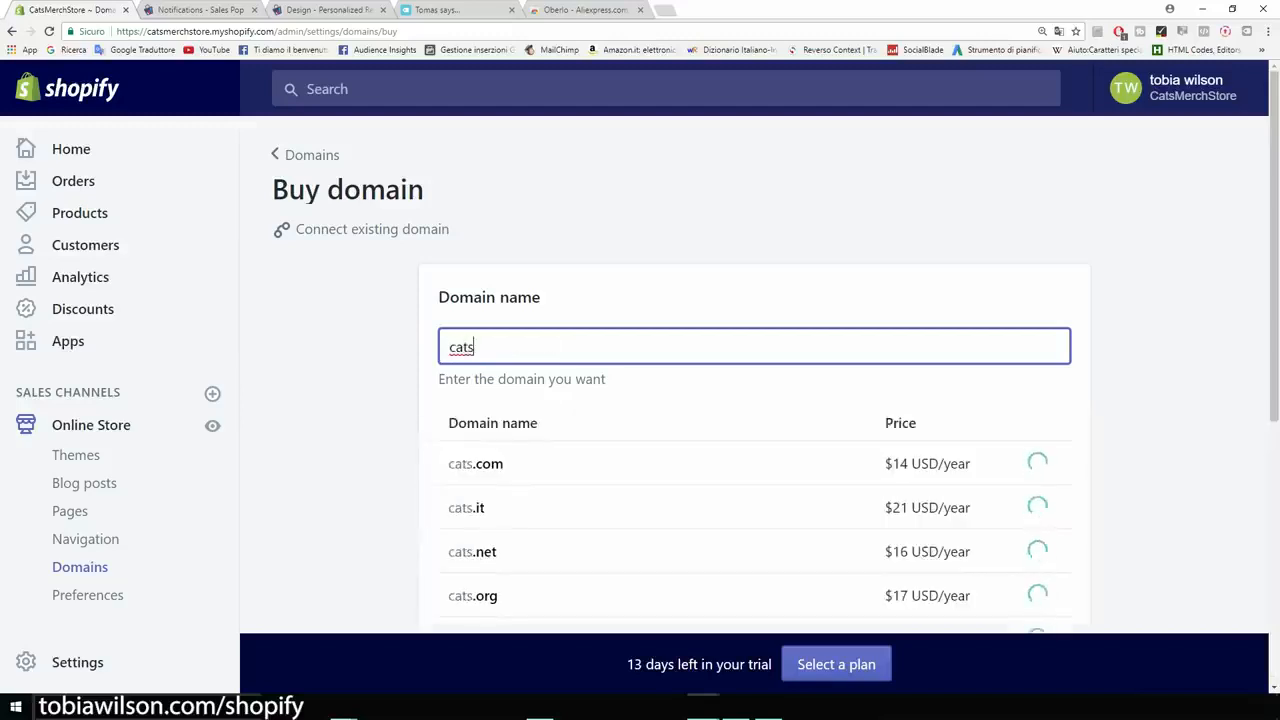
pyautogui.write('merch.com')
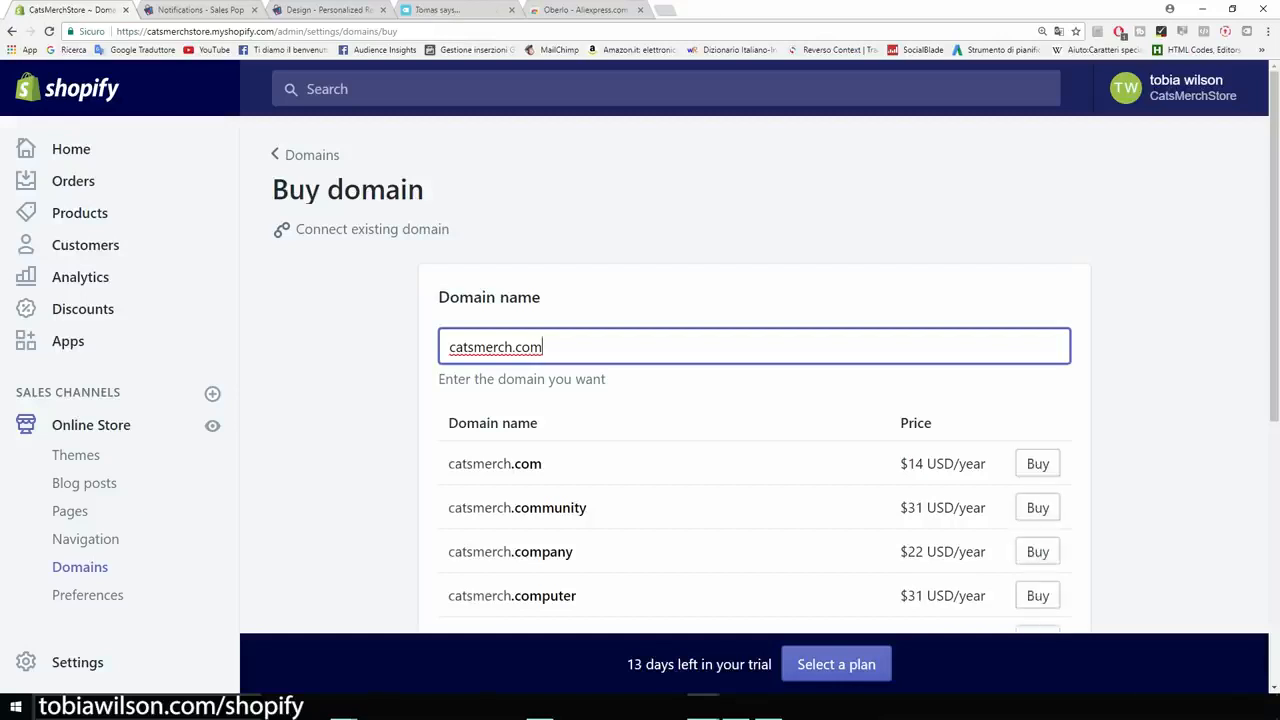
pyautogui.moveTo(908, 463); pyautogui.dragTo(986, 463)
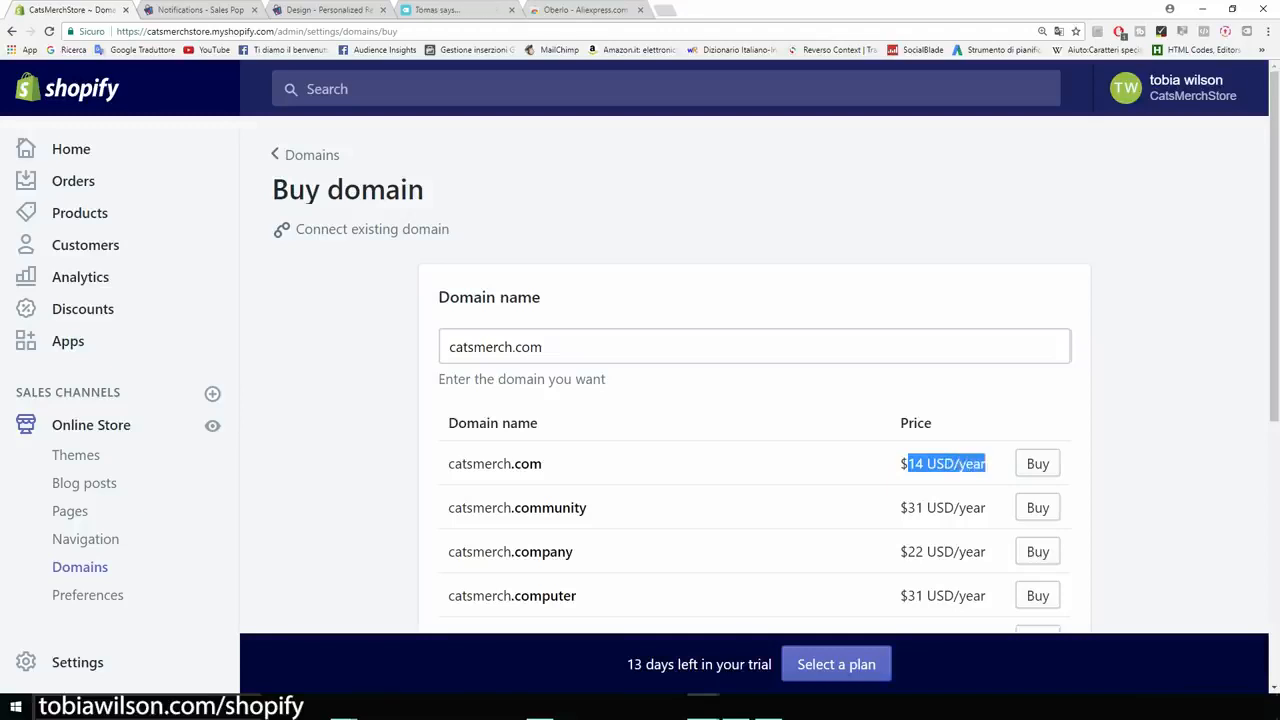
pyautogui.click(1140, 436)
pyautogui.scroll(-1, 754, 420)
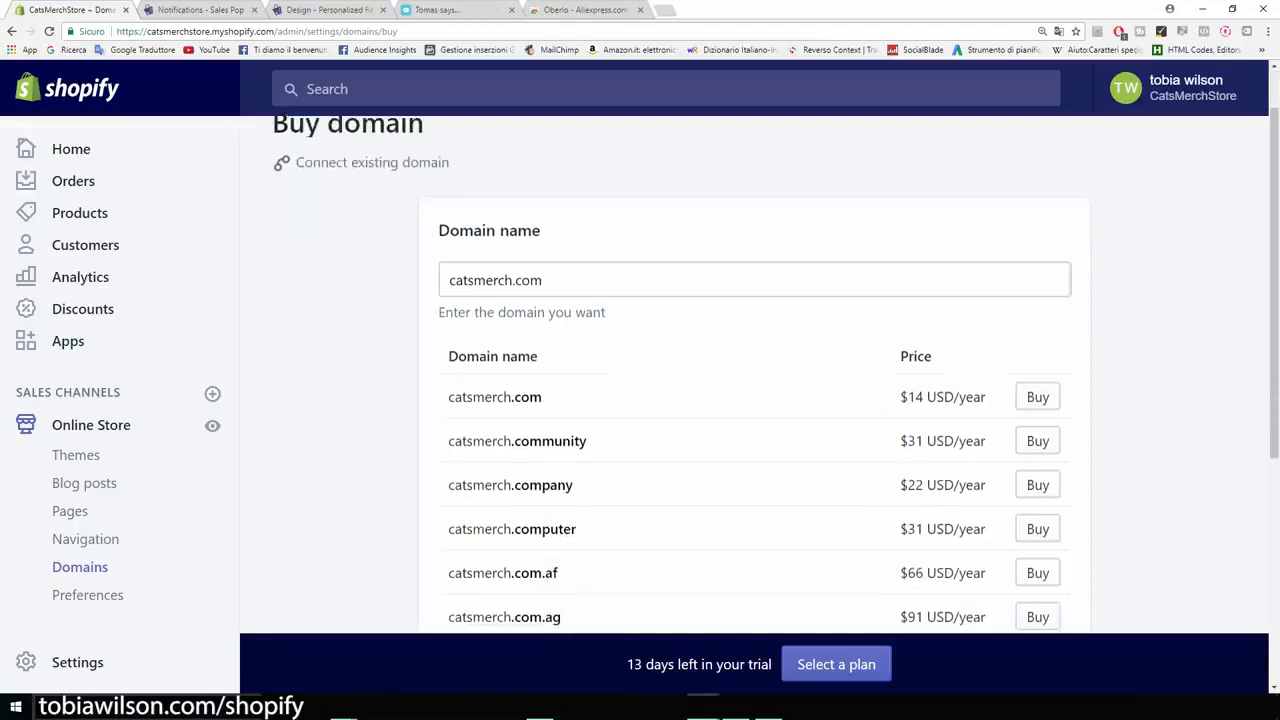
pyautogui.scroll(-2, 754, 400)
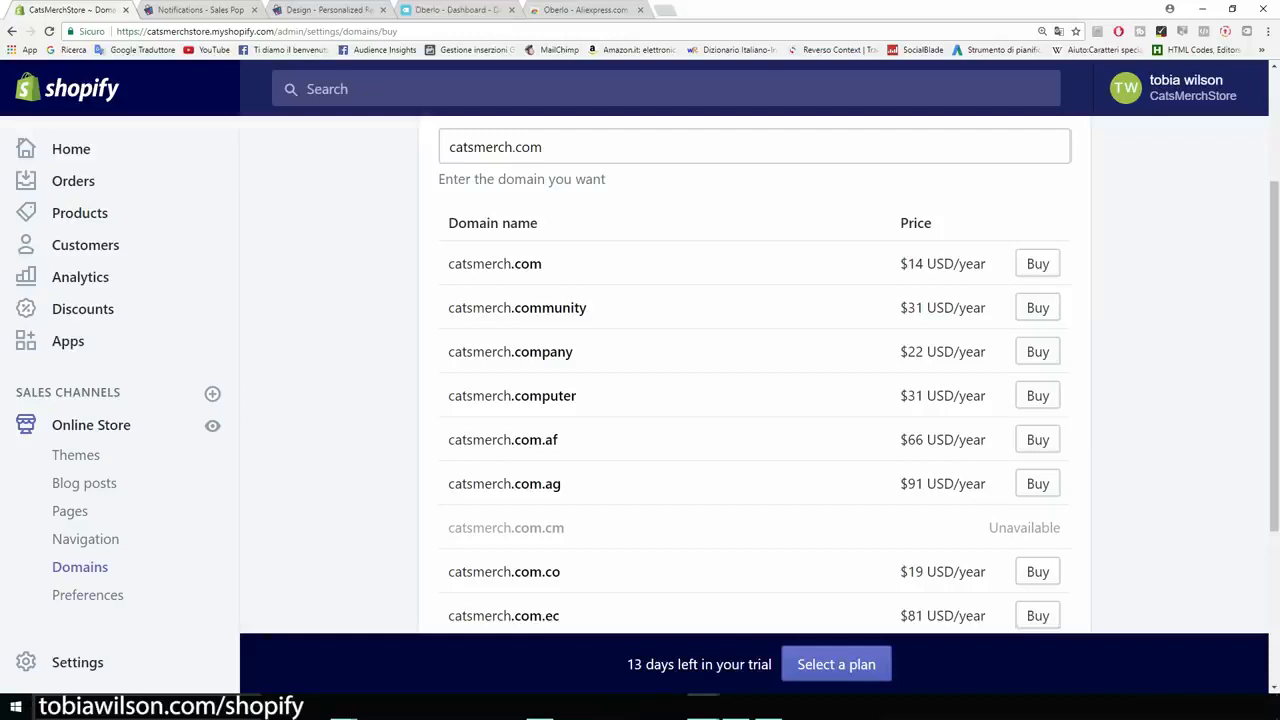
pyautogui.click(88, 595)
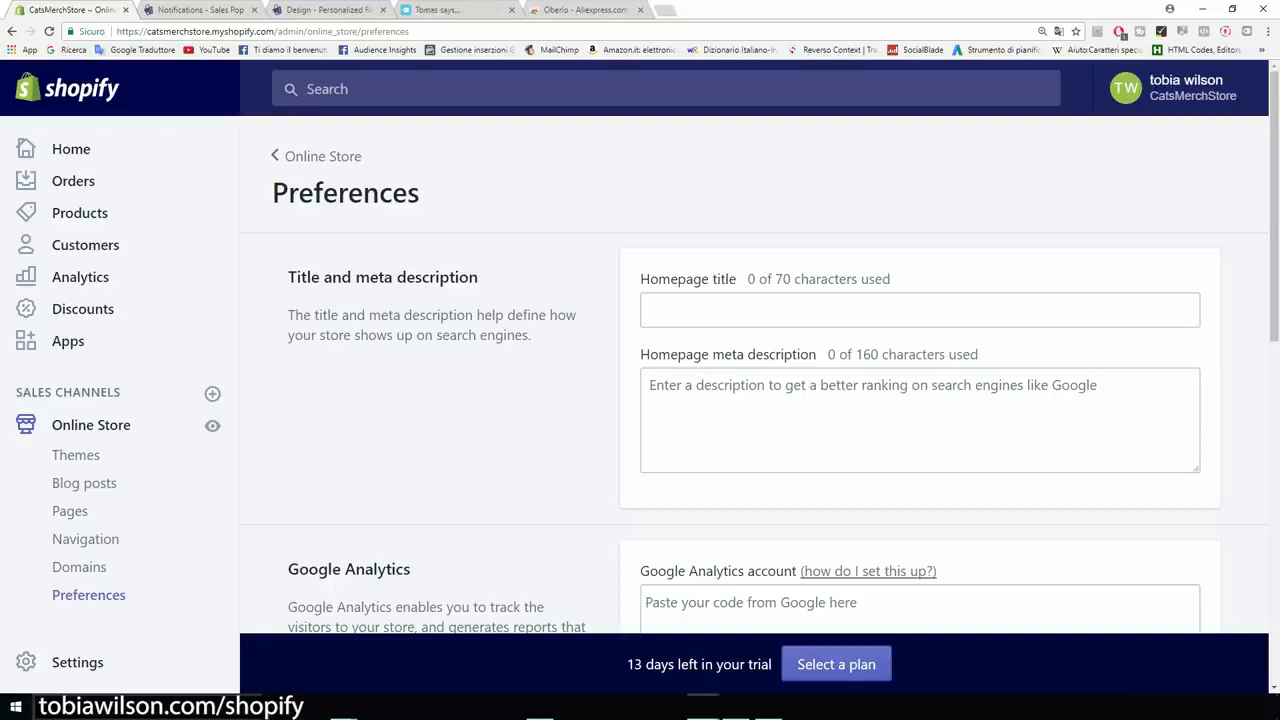
# Review the empty homepage title (0/70) and meta description (0/160) section.
pyautogui.moveTo(479, 277); pyautogui.dragTo(288, 277)
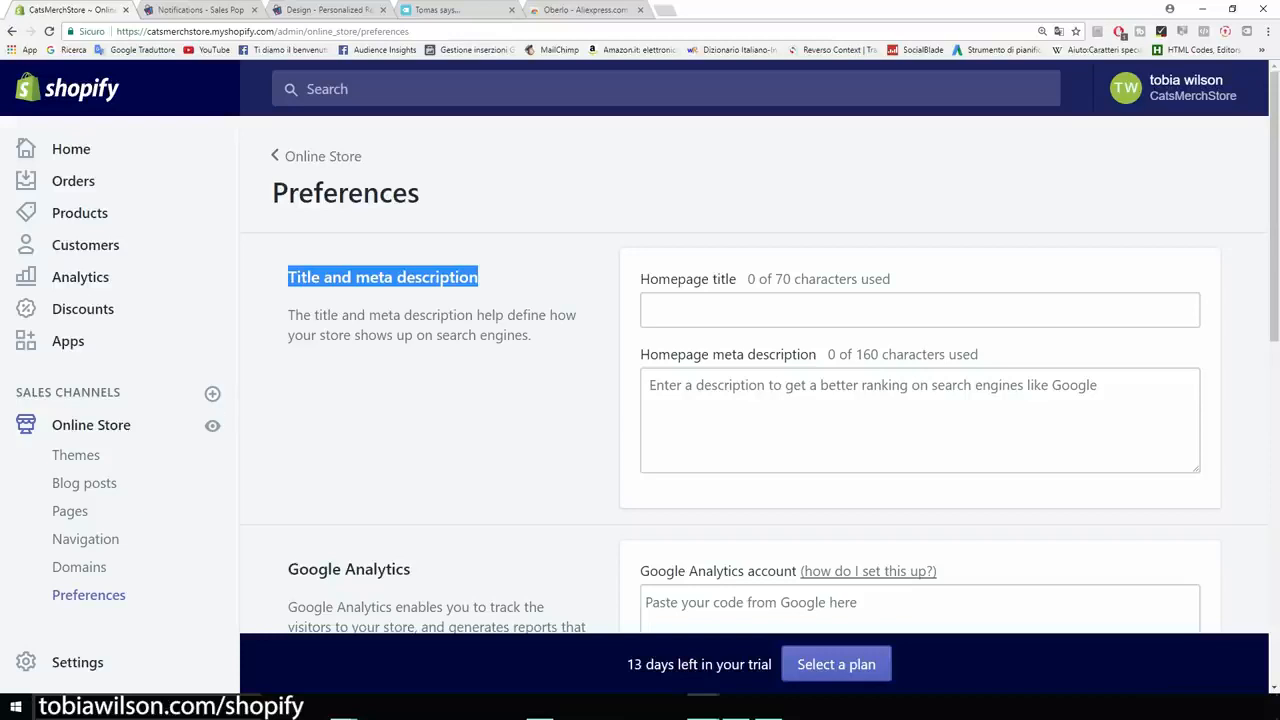
pyautogui.click(400, 380)
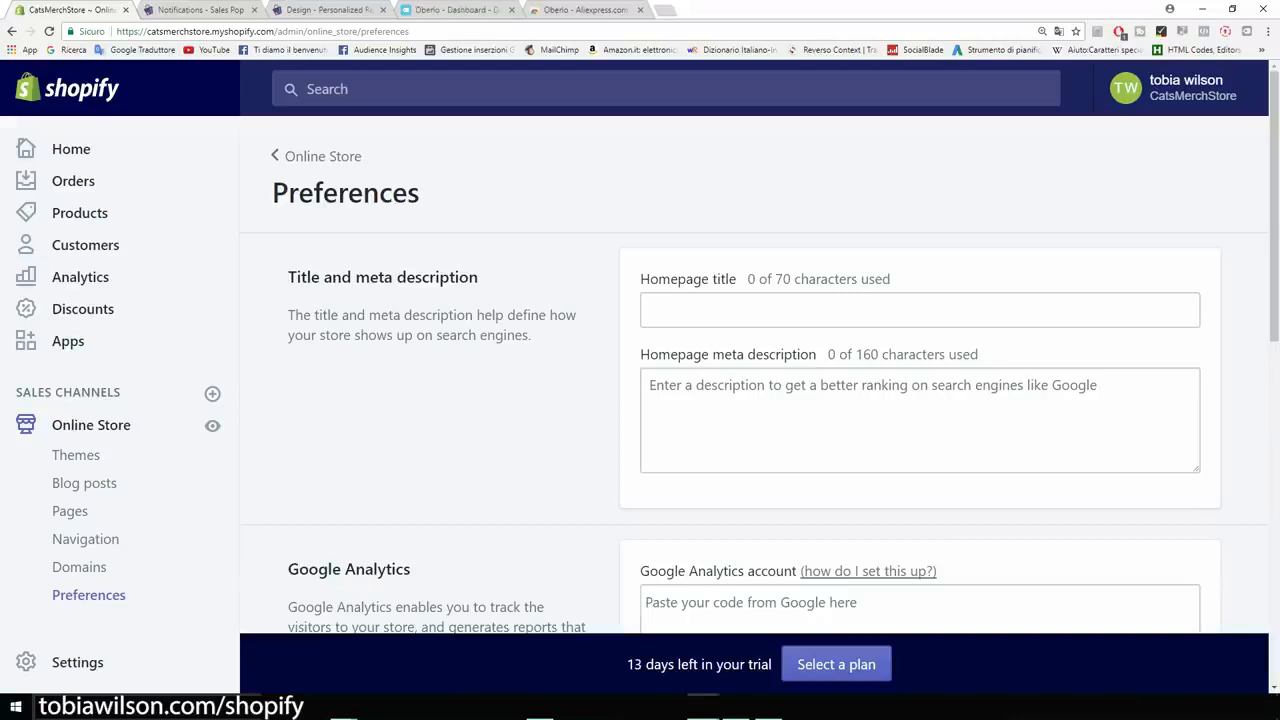
# Find the Google Analytics section in Preferences, then bring up Google in a new tab.
pyautogui.scroll(-2, 760, 372)
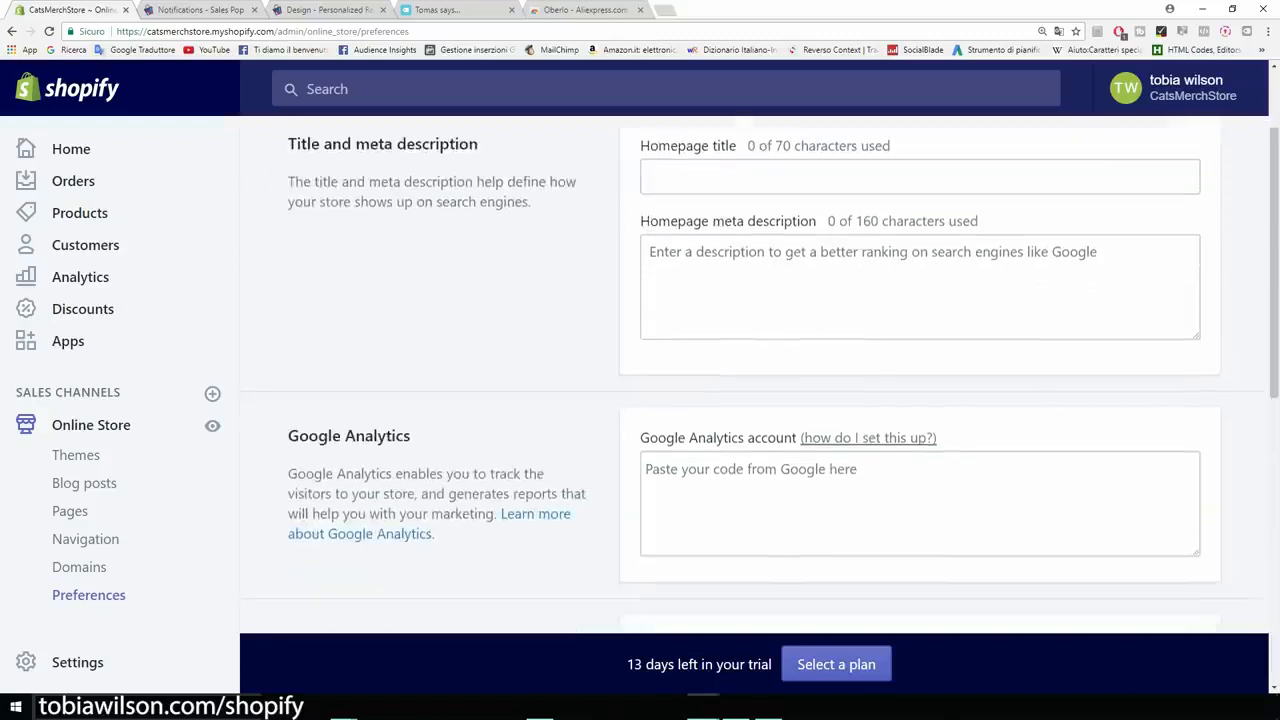
pyautogui.scroll(-2, 760, 372)
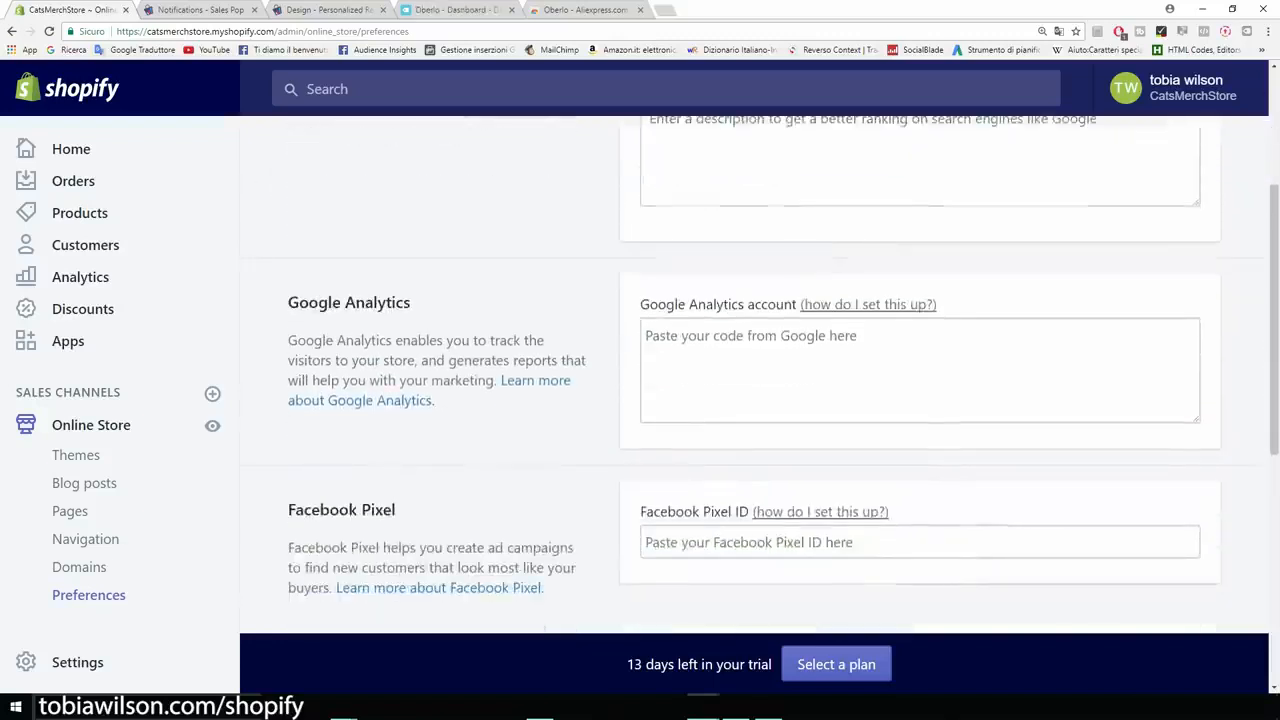
pyautogui.moveTo(410, 302); pyautogui.dragTo(288, 302)
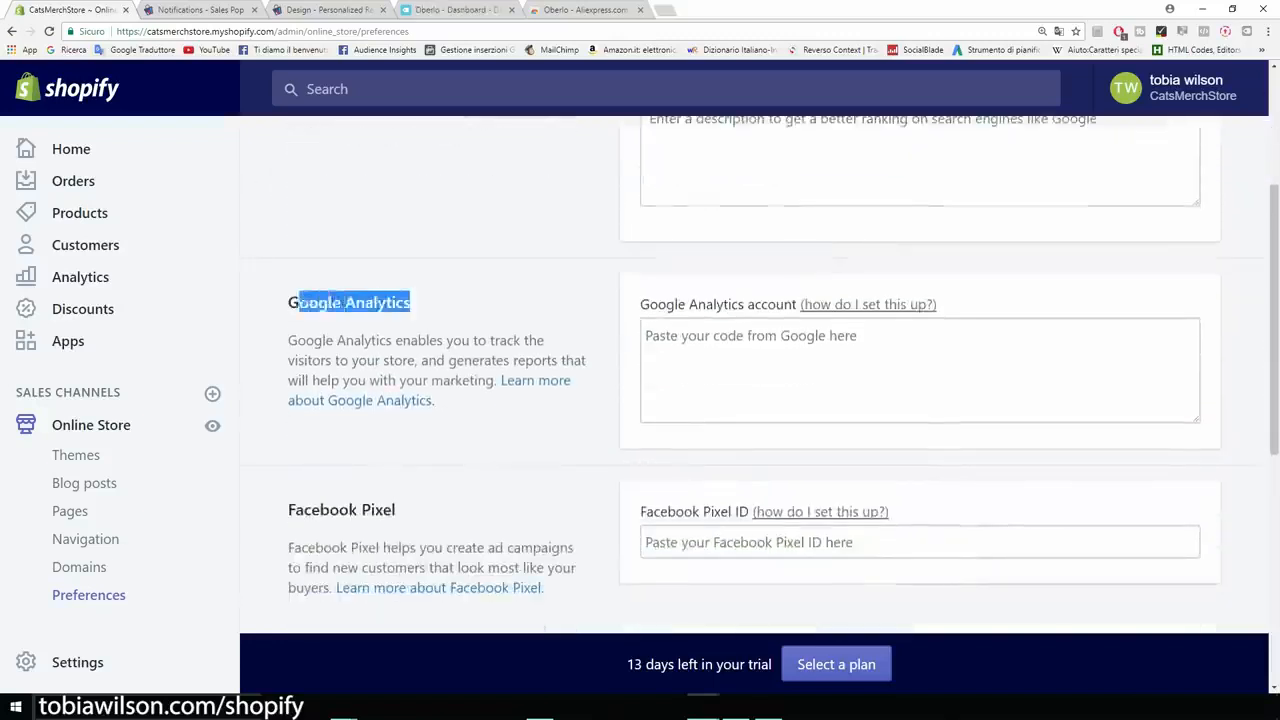
pyautogui.click(300, 303)
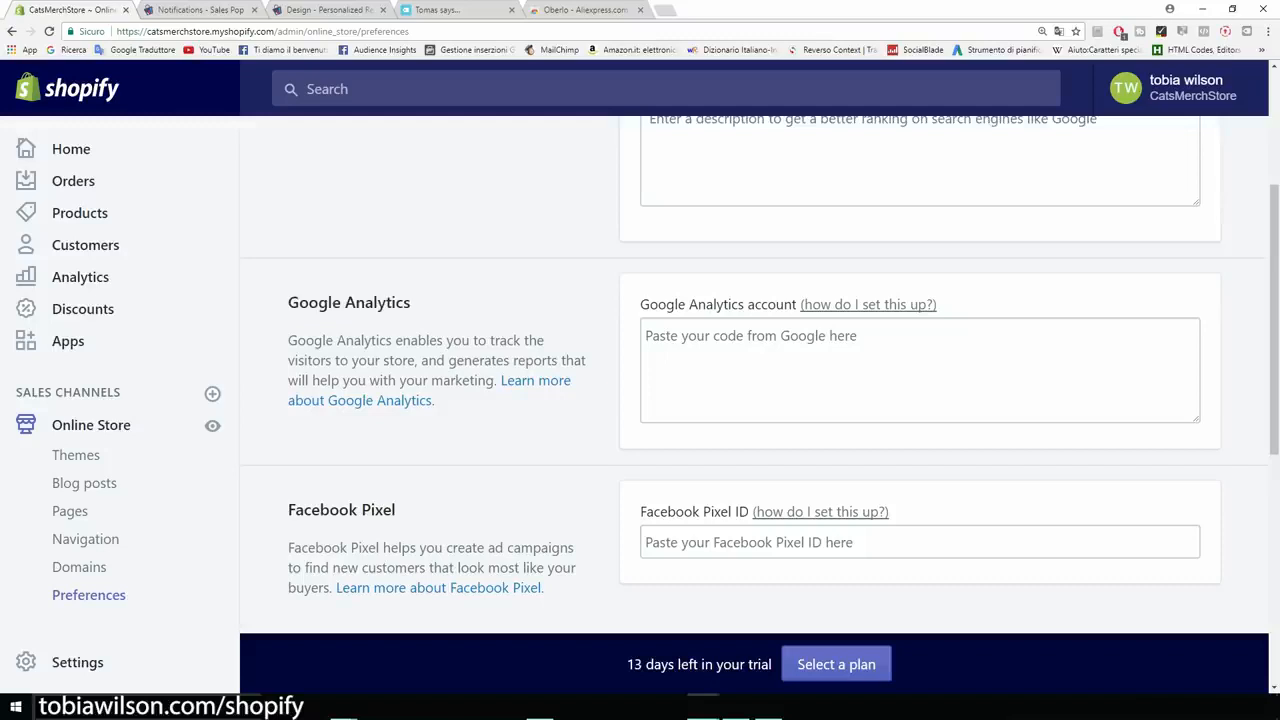
pyautogui.hotkey('ctrl', 't')
pyautogui.click(68, 49)
# Search Google for 'analytics' and go to the Google Analytics Solutions site.
pyautogui.write('anal')
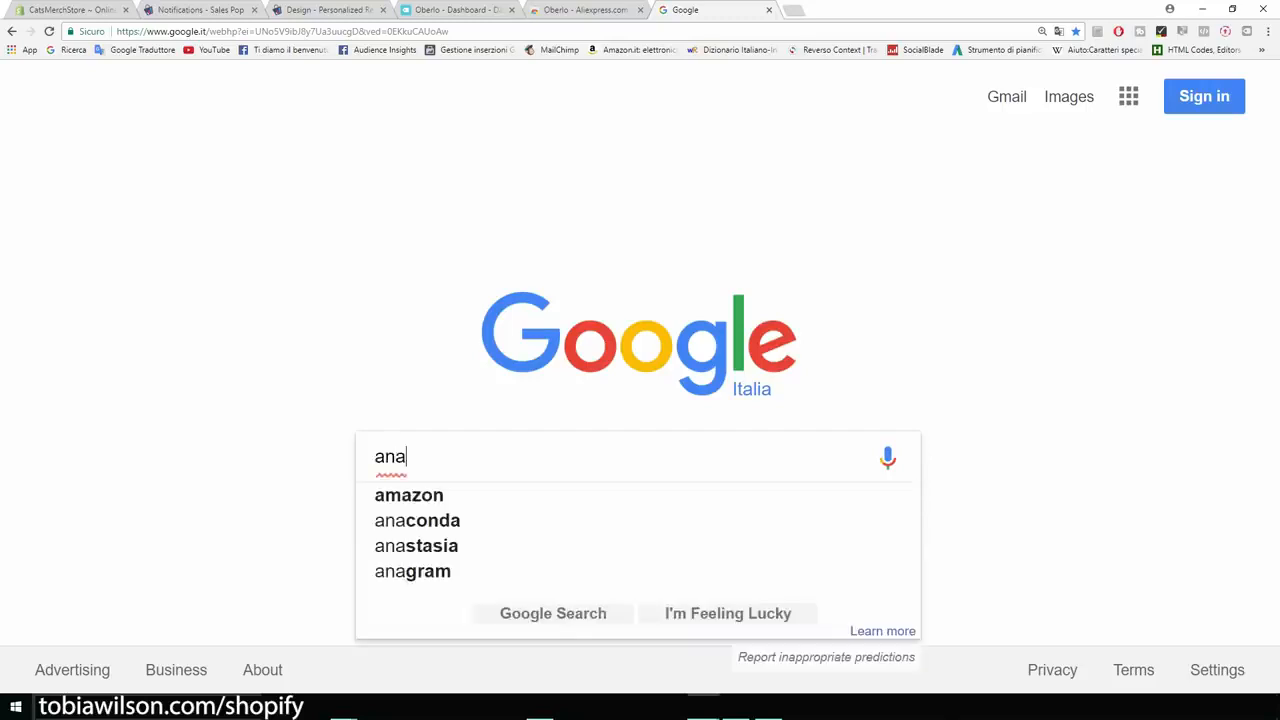
pyautogui.press('BackSpace')
pyautogui.write('lyric')
pyautogui.press('BackSpace')
pyautogui.press('BackSpace')
pyautogui.press('BackSpace')
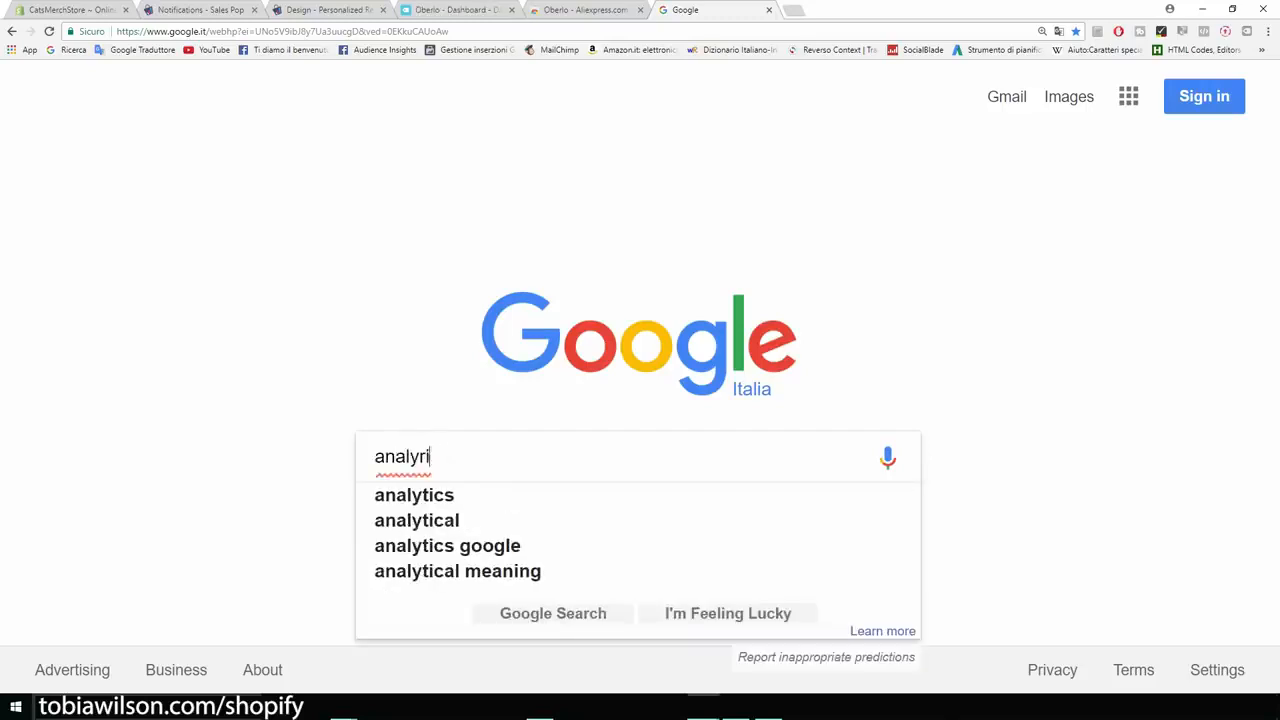
pyautogui.write('tics')
pyautogui.press('Return')
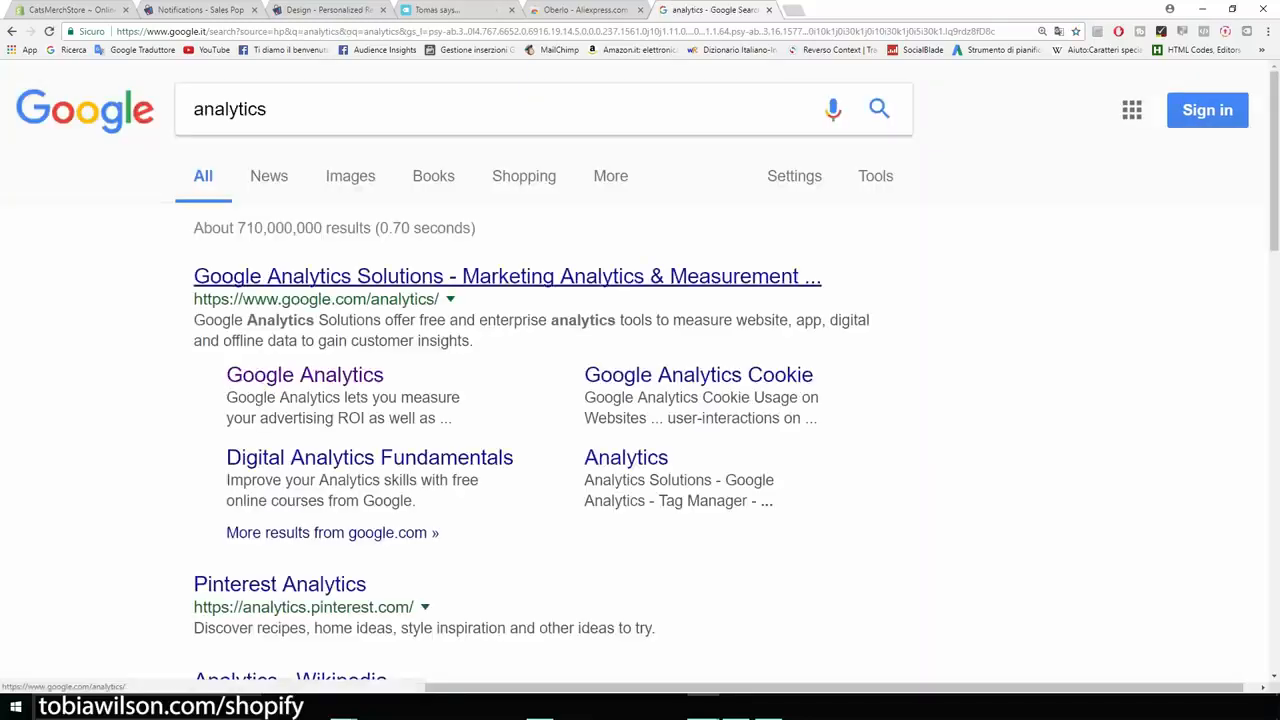
pyautogui.click(507, 276)
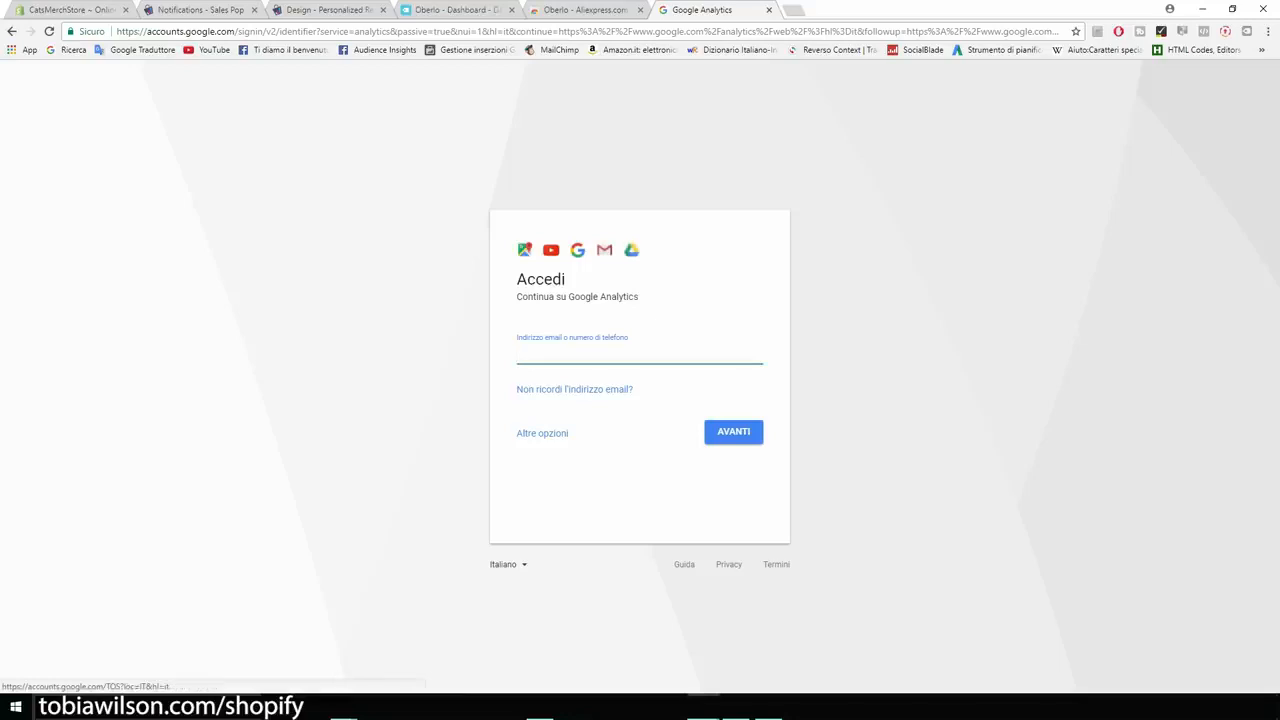
# Switch the sign-in page to English (United States) and sign in with the account's email and password.
pyautogui.click(506, 564)
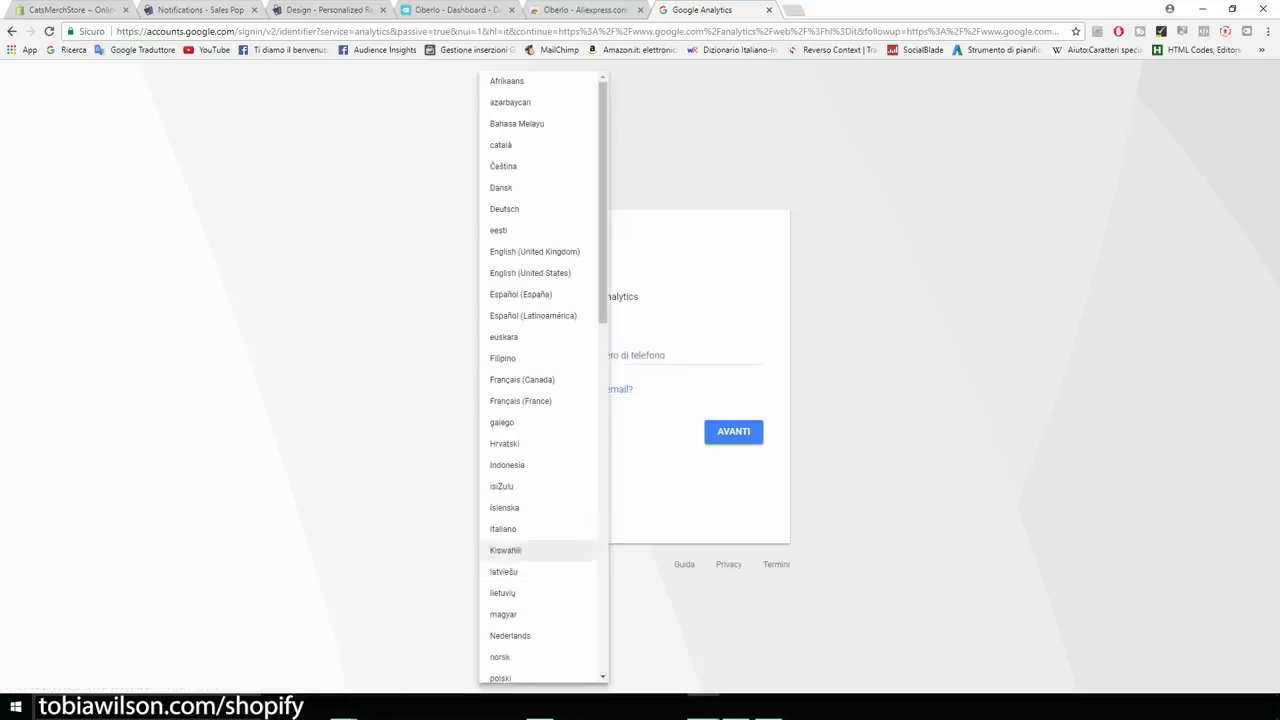
pyautogui.click(530, 273)
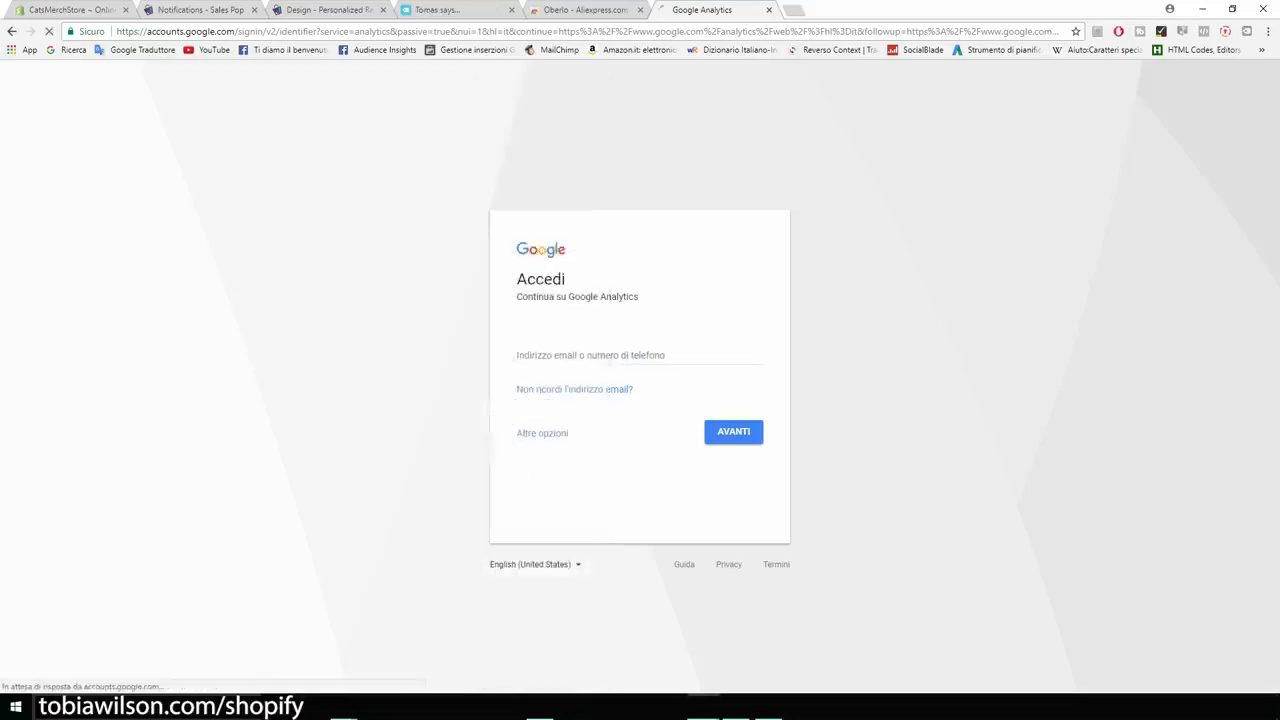
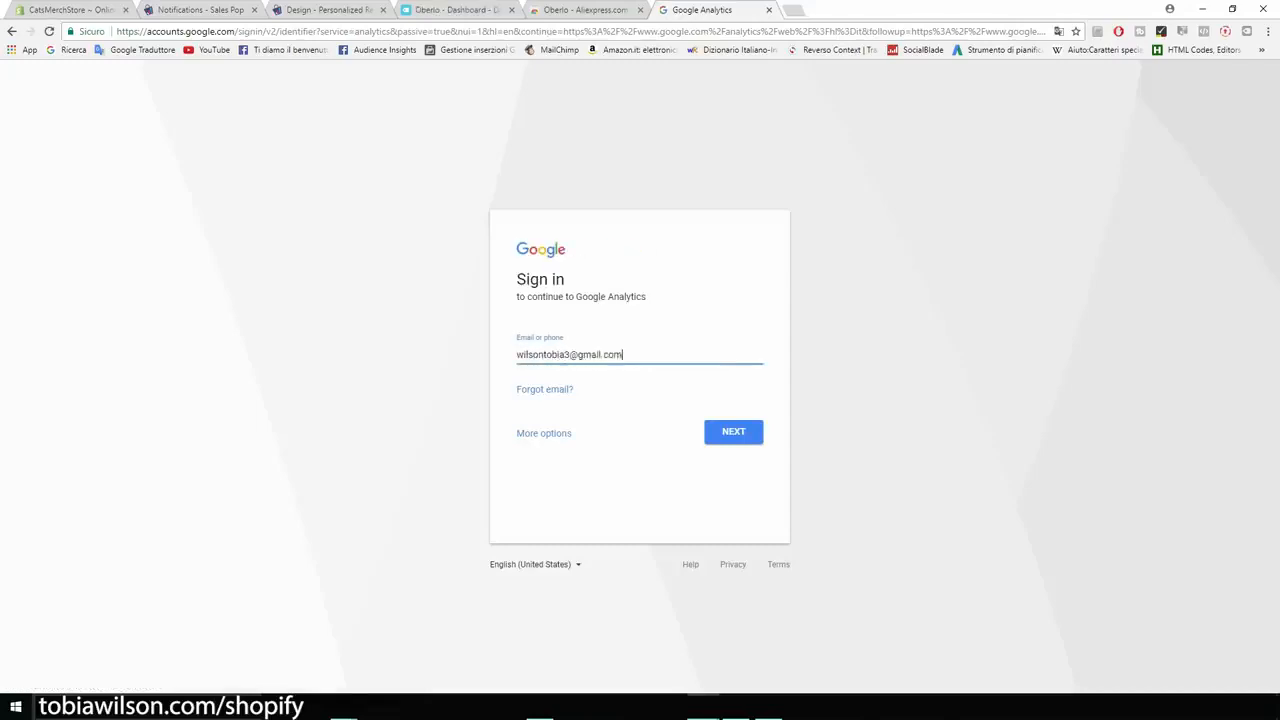
pyautogui.press('Return')
pyautogui.write('••••••••')
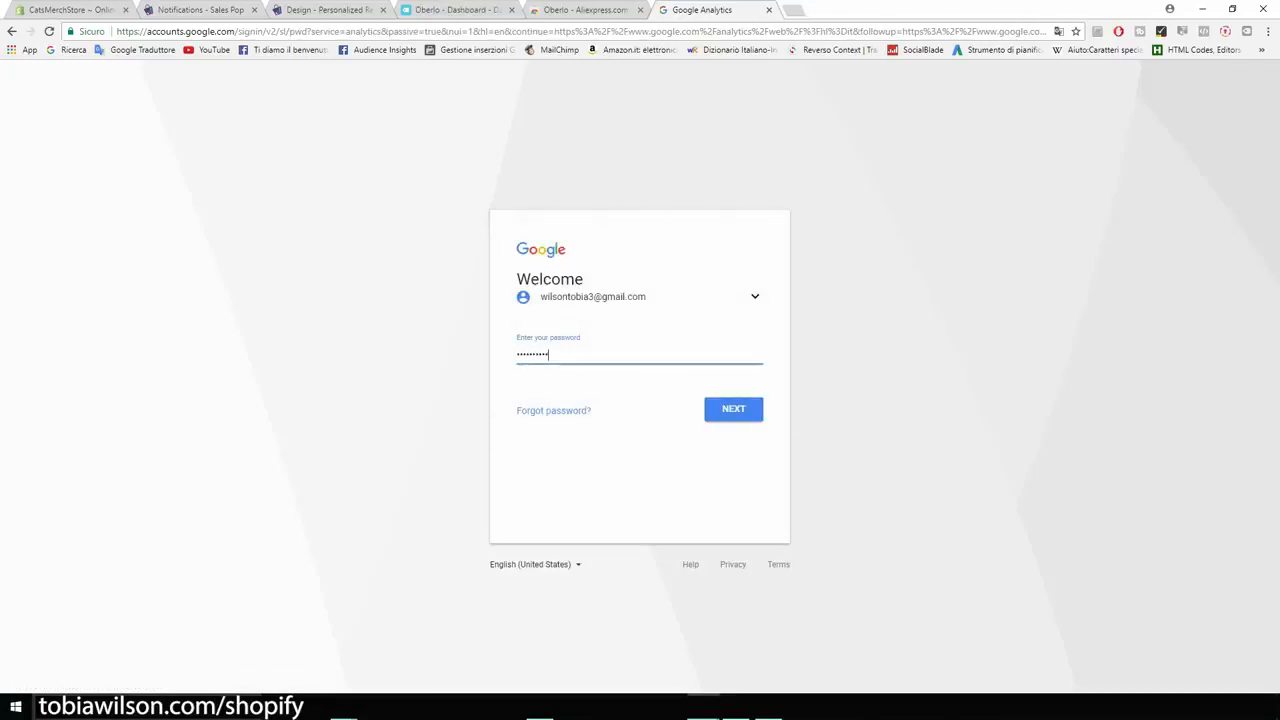
pyautogui.press('Return')
# Accept the Google Accounts privacy reminder.
pyautogui.scroll(-2, 640, 380)
pyautogui.scroll(-3, 640, 400)
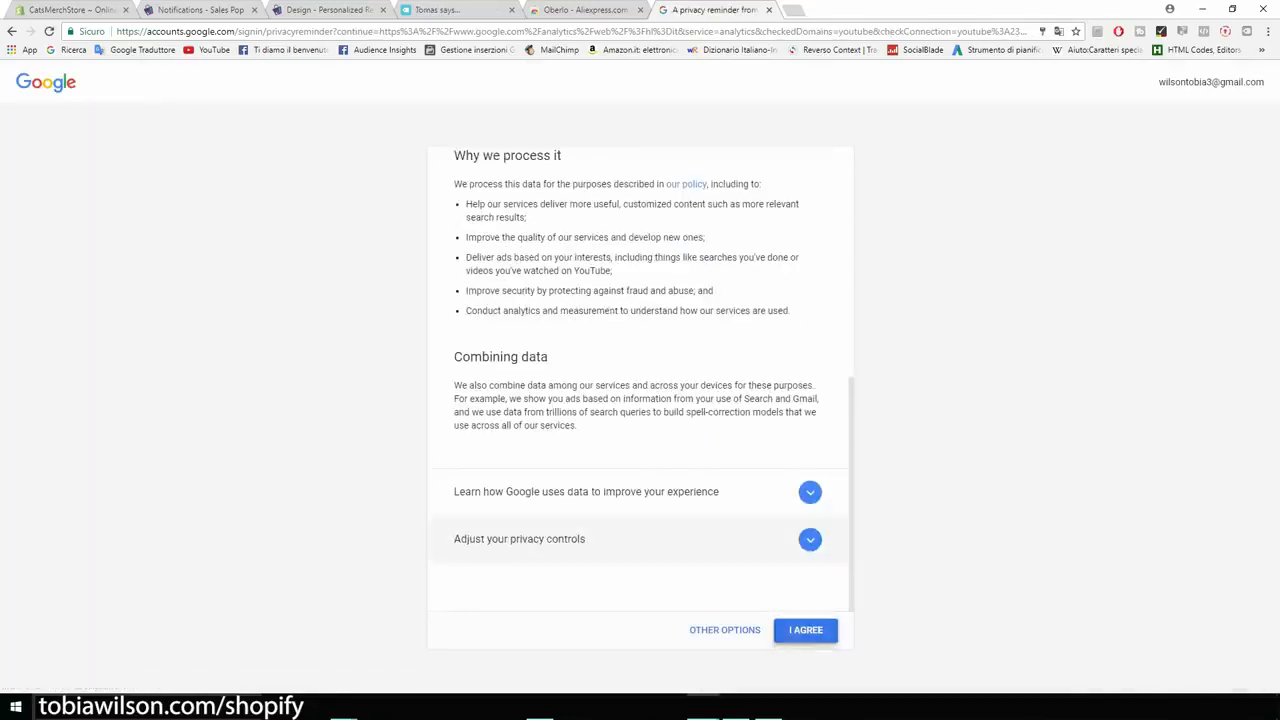
pyautogui.click(805, 630)
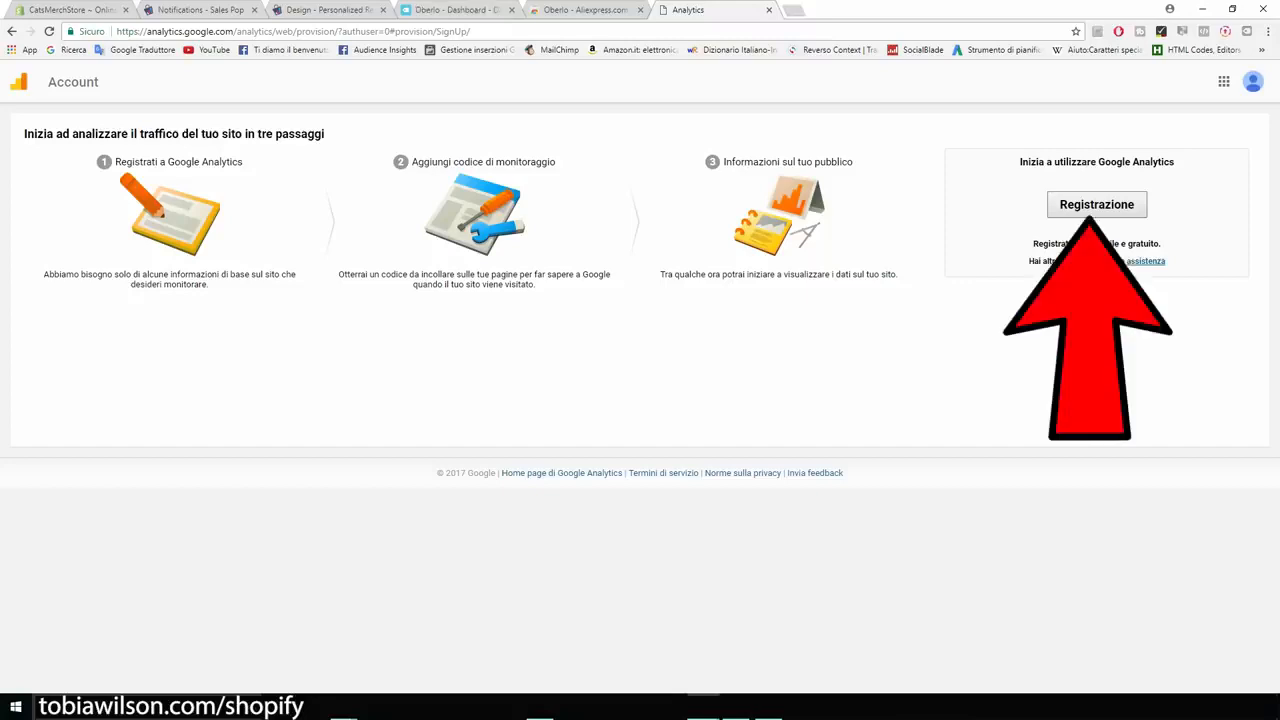
# Start the Google Analytics sign-up and name the account CatsMerch.
pyautogui.click(1096, 204)
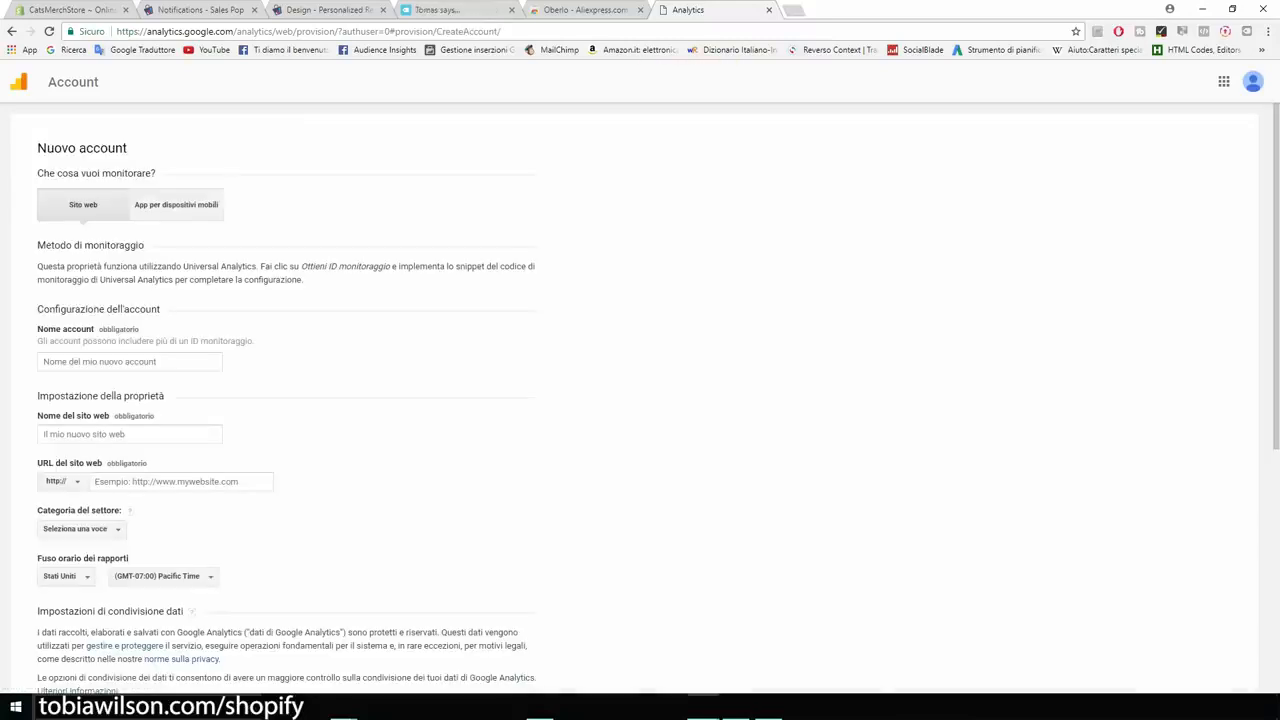
pyautogui.click(130, 362)
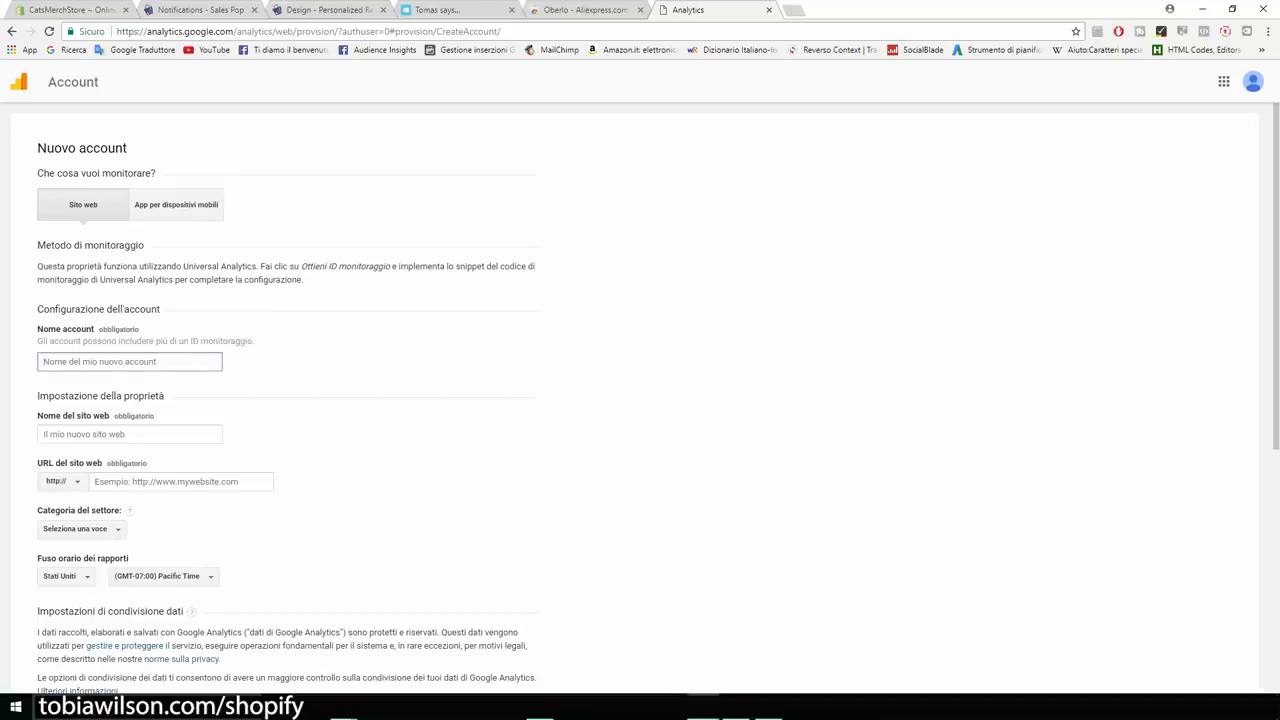
pyautogui.write('CatsMerch')
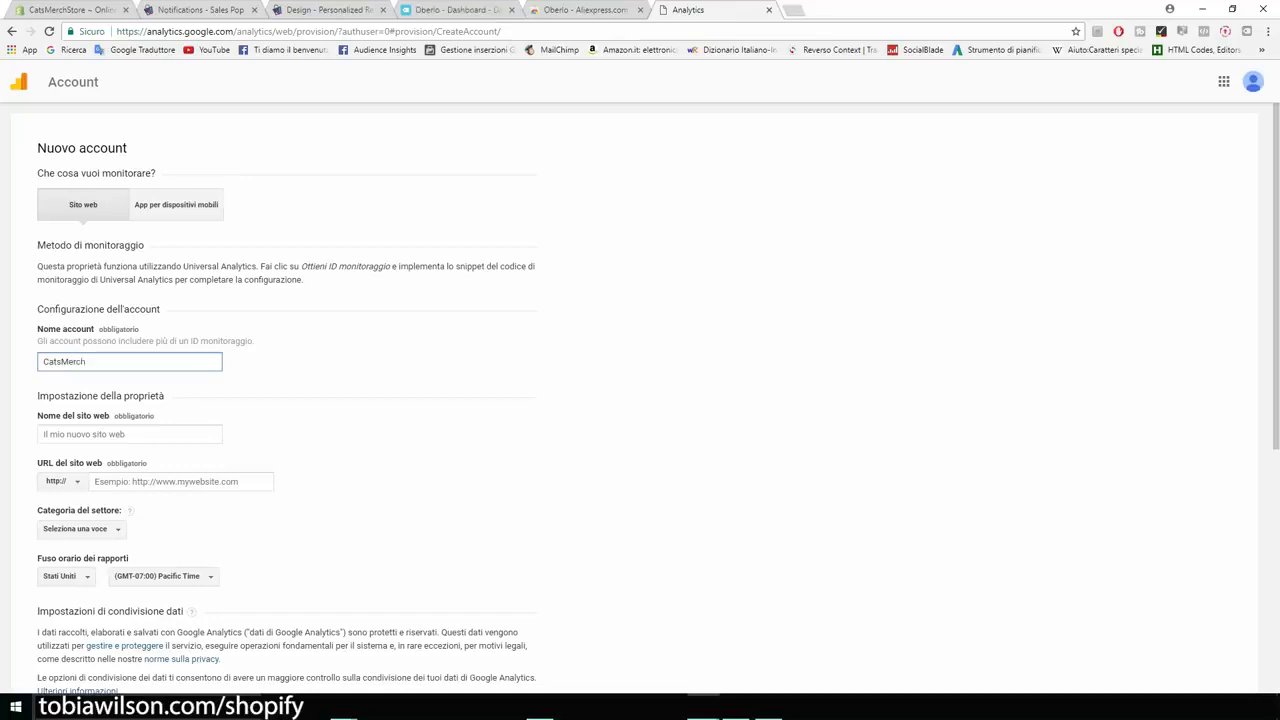
# Set the website name to catsmerchstore and paste the store address as the website URL.
pyautogui.scroll(-1, 640, 400)
pyautogui.click(130, 369)
pyautogui.write('catsmerchstore.myshopify.com')
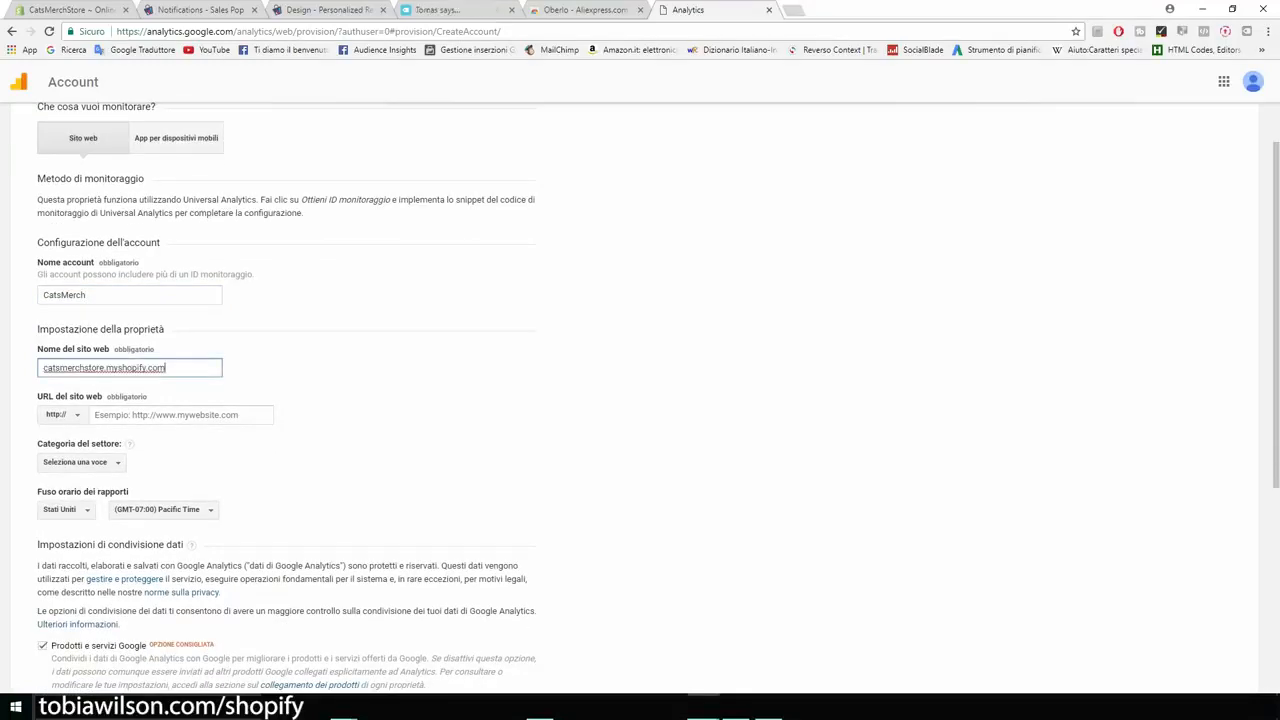
pyautogui.hotkey('ctrl', 'a')
pyautogui.hotkey('ctrl', 'c')
pyautogui.hotkey('ctrl', '+')
pyautogui.hotkey('ctrl', '+')
pyautogui.hotkey('ctrl', '+')
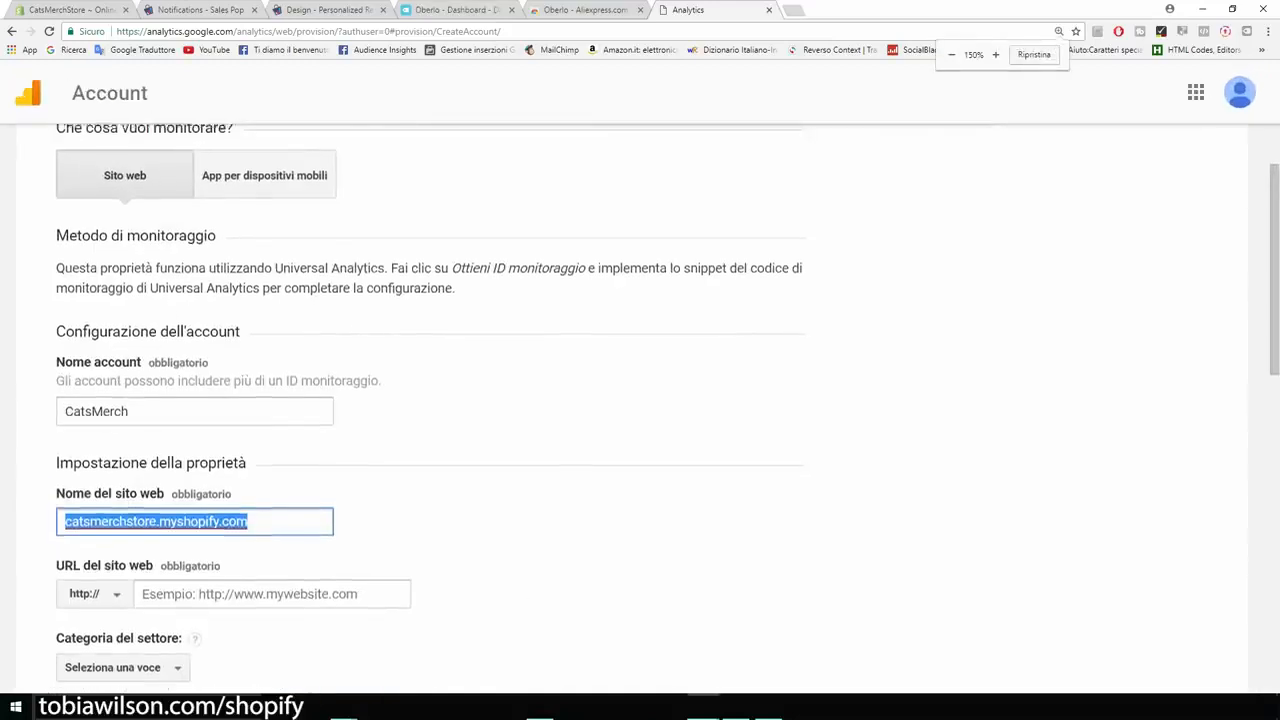
pyautogui.scroll(-3, 640, 400)
pyautogui.scroll(-1, 640, 400)
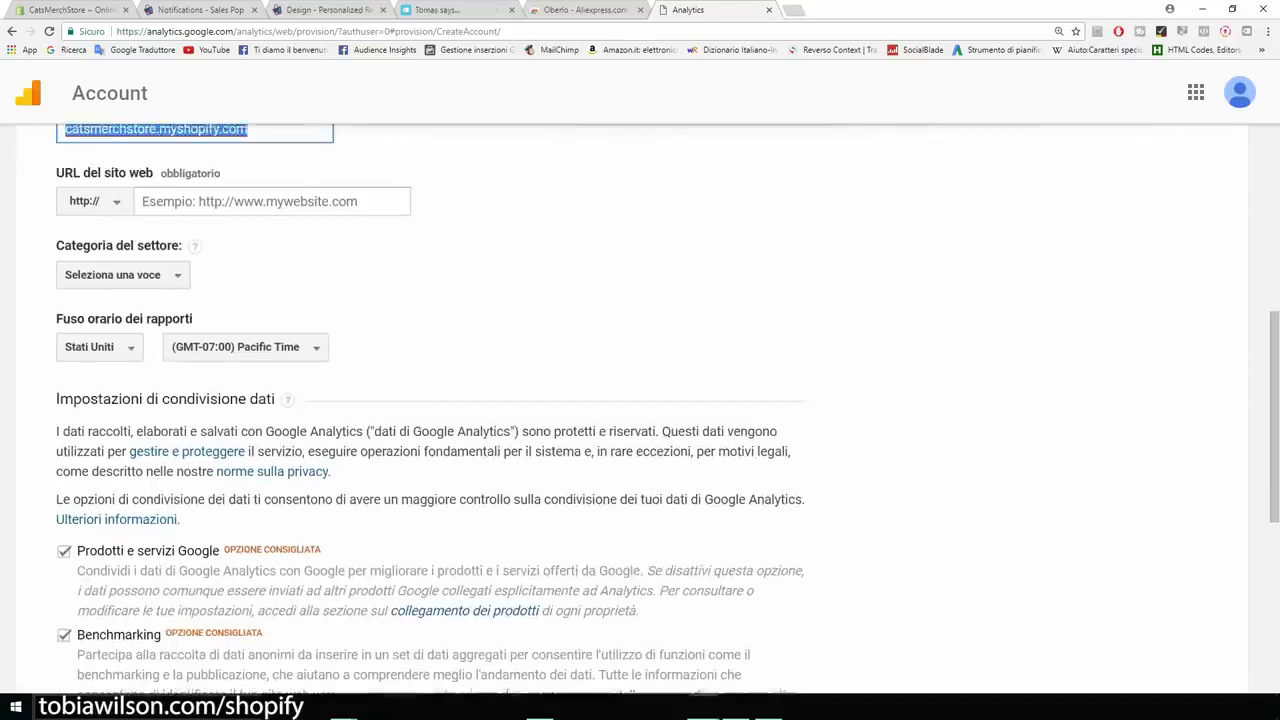
pyautogui.scroll(1, 640, 400)
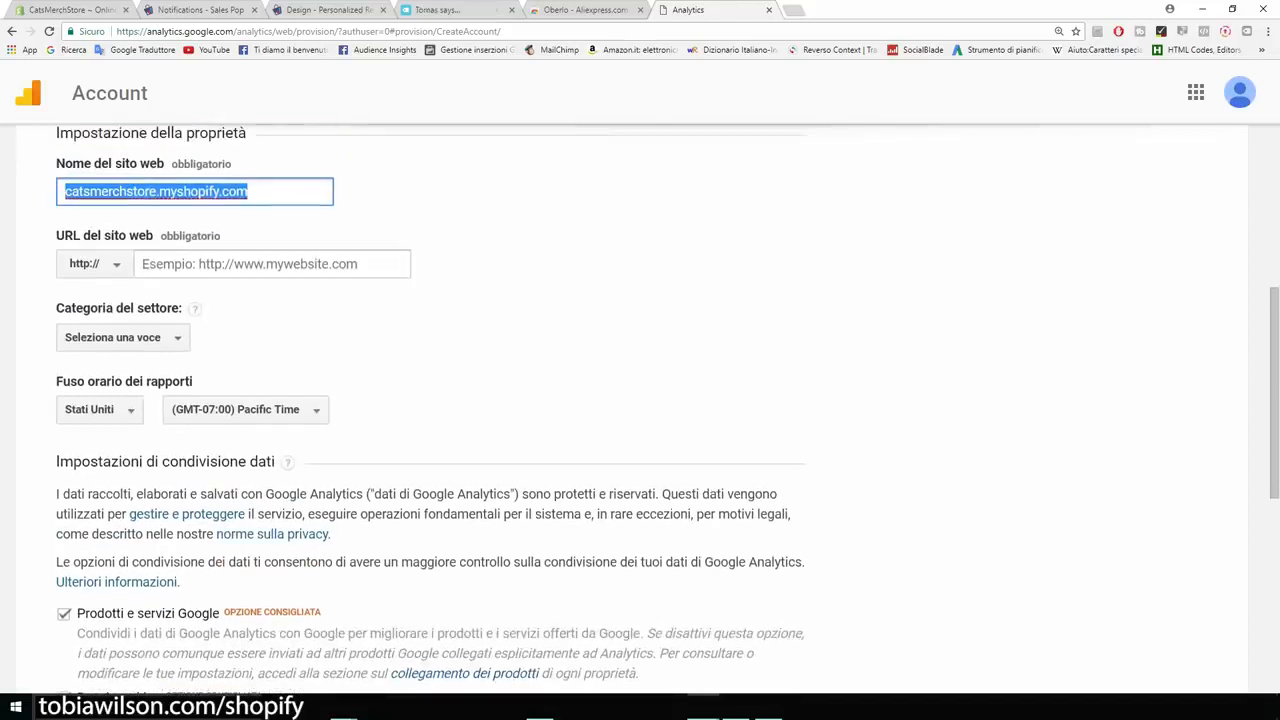
pyautogui.moveTo(272, 191); pyautogui.dragTo(157, 191)
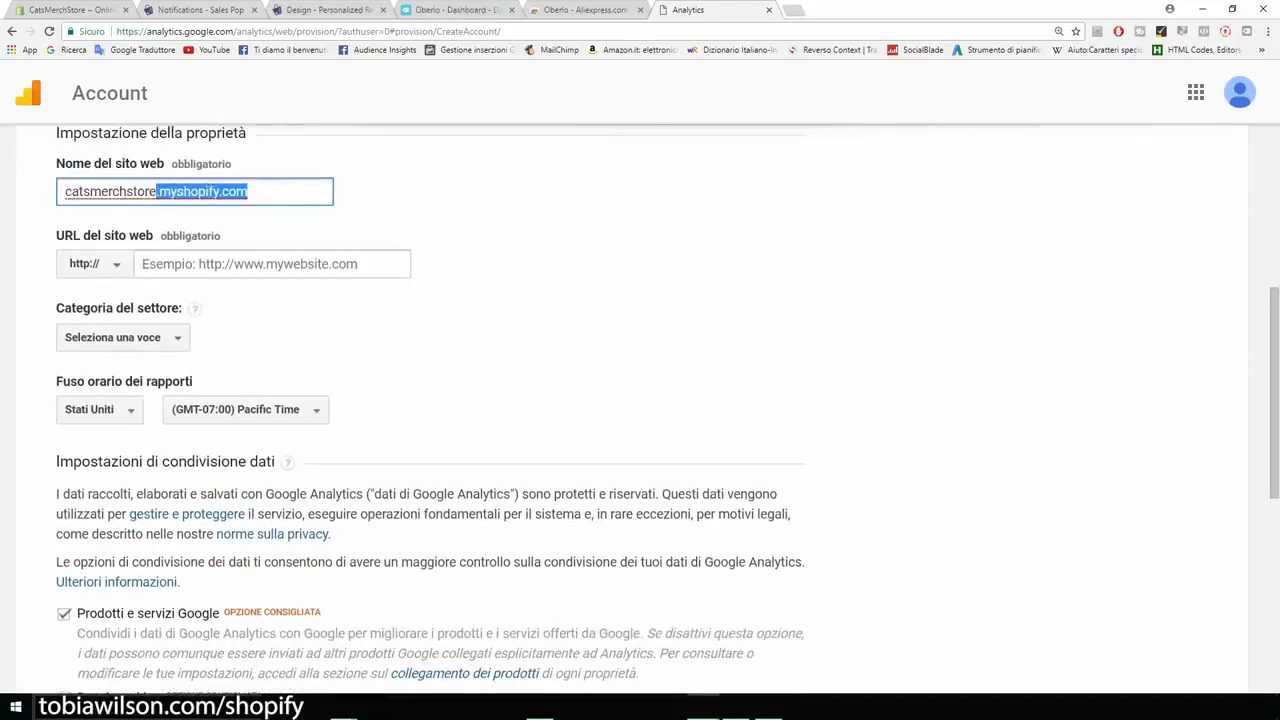
pyautogui.press('BackSpace')
pyautogui.click(236, 264)
pyautogui.hotkey('ctrl', 'v')
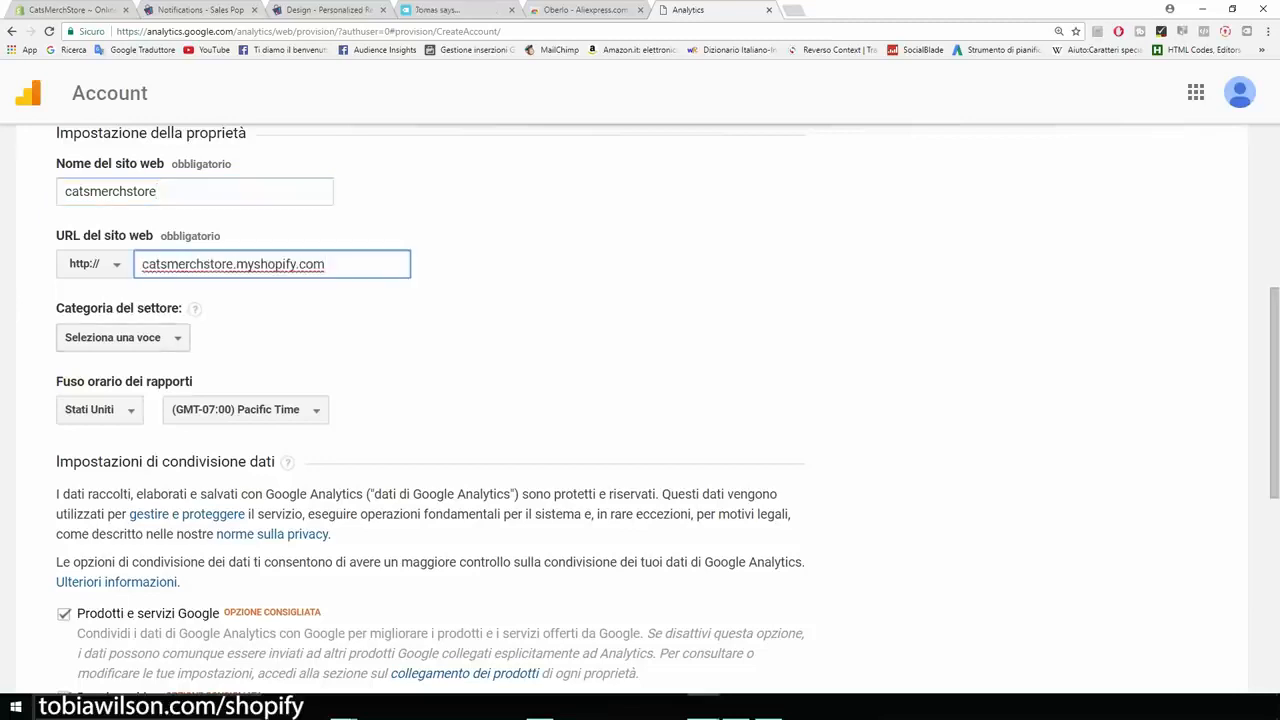
# Choose Hobby e tempo libero as the industry category.
pyautogui.click(123, 338)
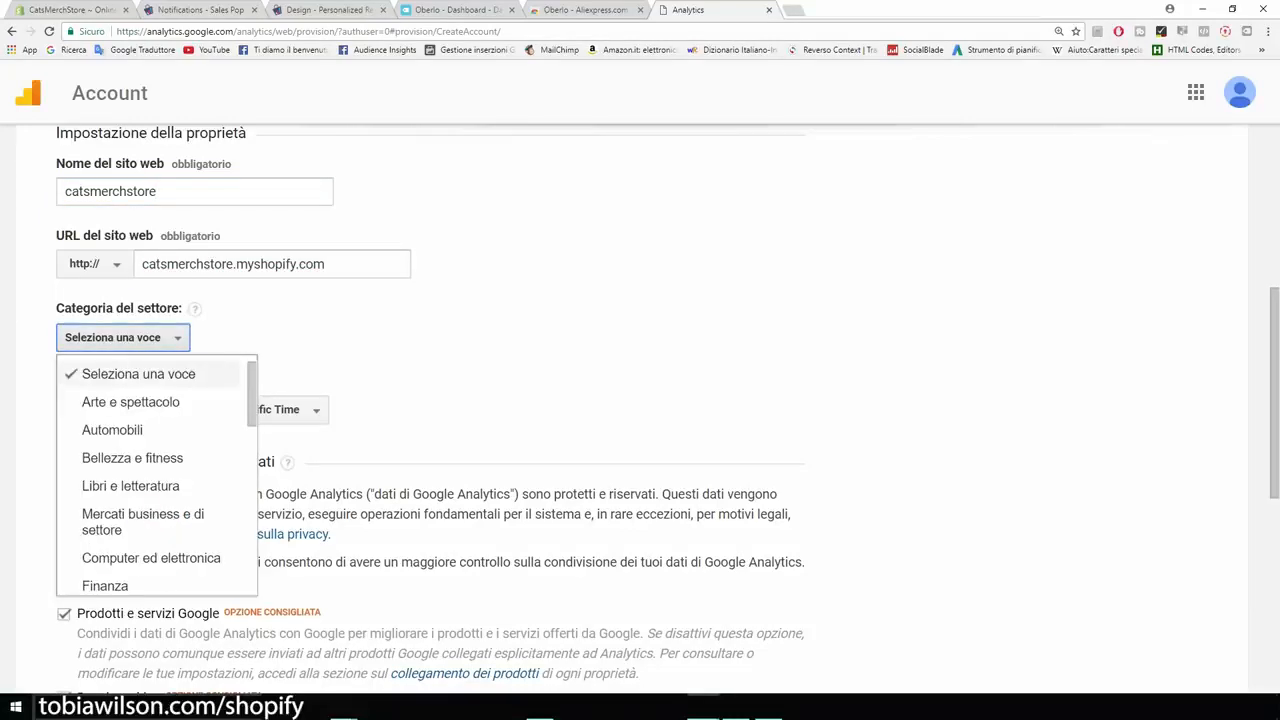
pyautogui.scroll(-1, 150, 455)
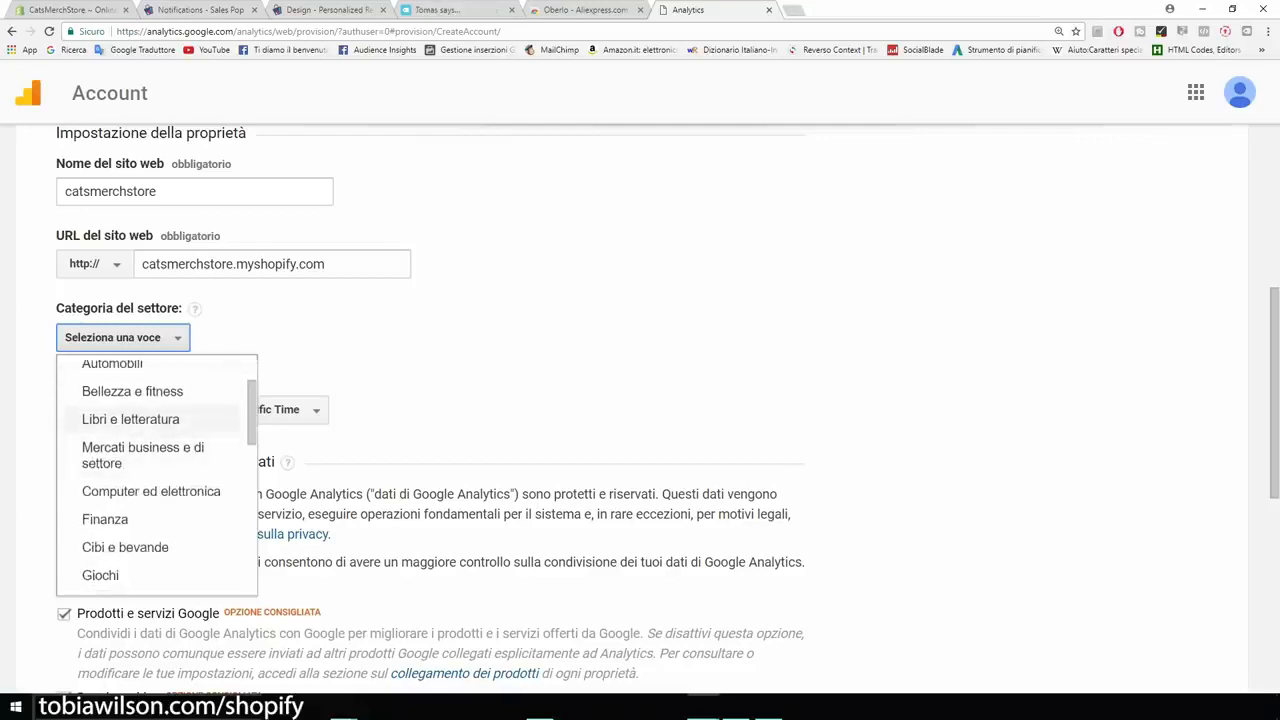
pyautogui.scroll(-1, 150, 512)
pyautogui.scroll(-1, 150, 505)
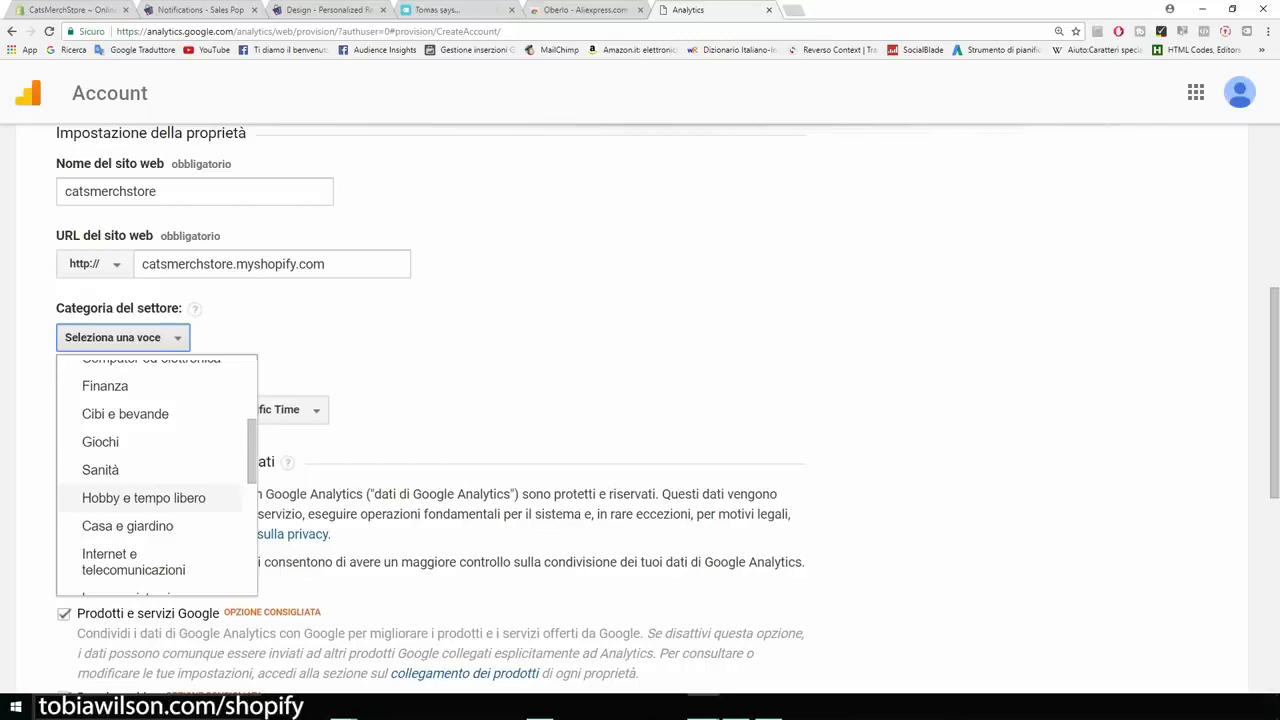
pyautogui.click(143, 497)
# Clear all four data-sharing options and request the tracking ID.
pyautogui.scroll(-1, 430, 400)
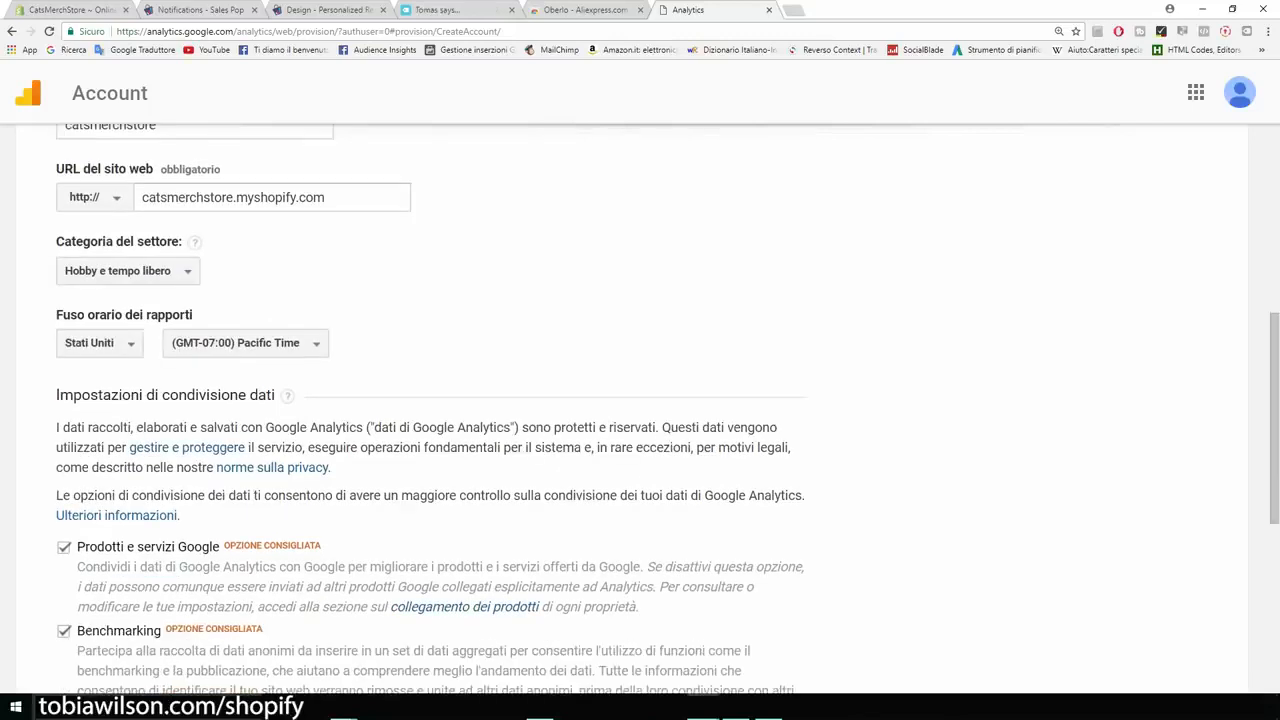
pyautogui.moveTo(56, 314); pyautogui.dragTo(130, 314)
pyautogui.scroll(-3, 130, 314)
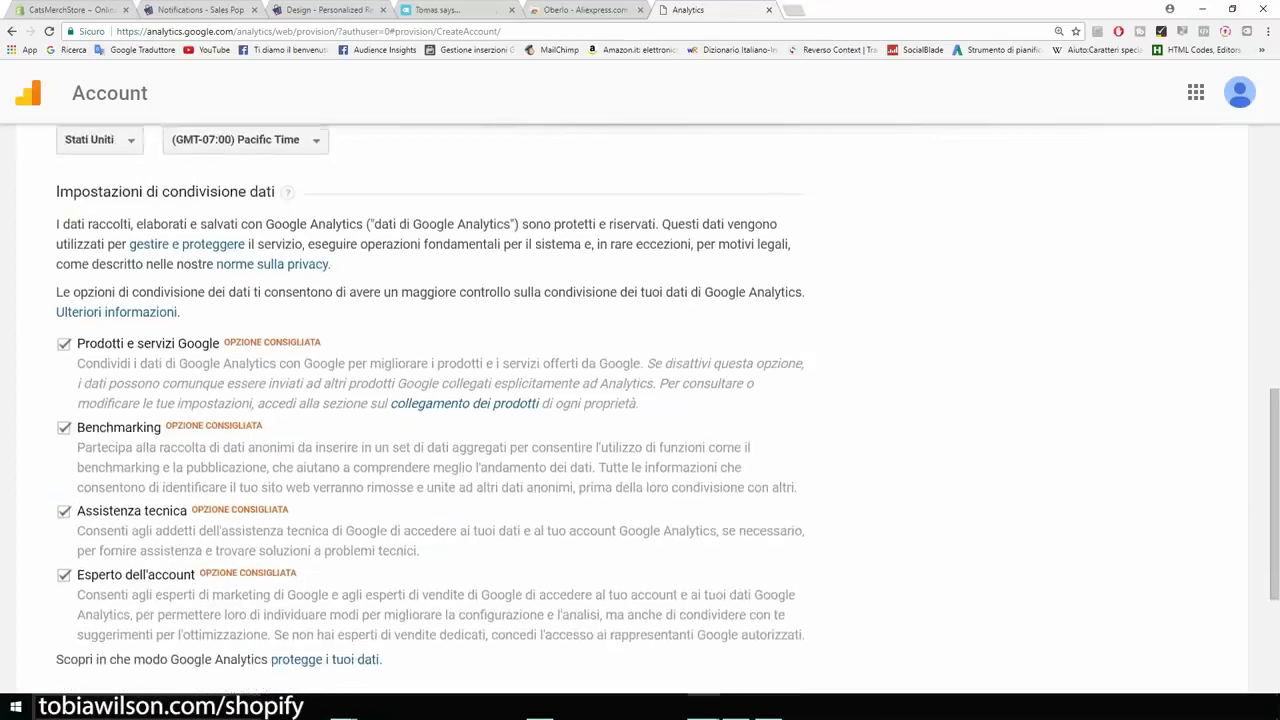
pyautogui.scroll(-2, 430, 400)
pyautogui.click(64, 214)
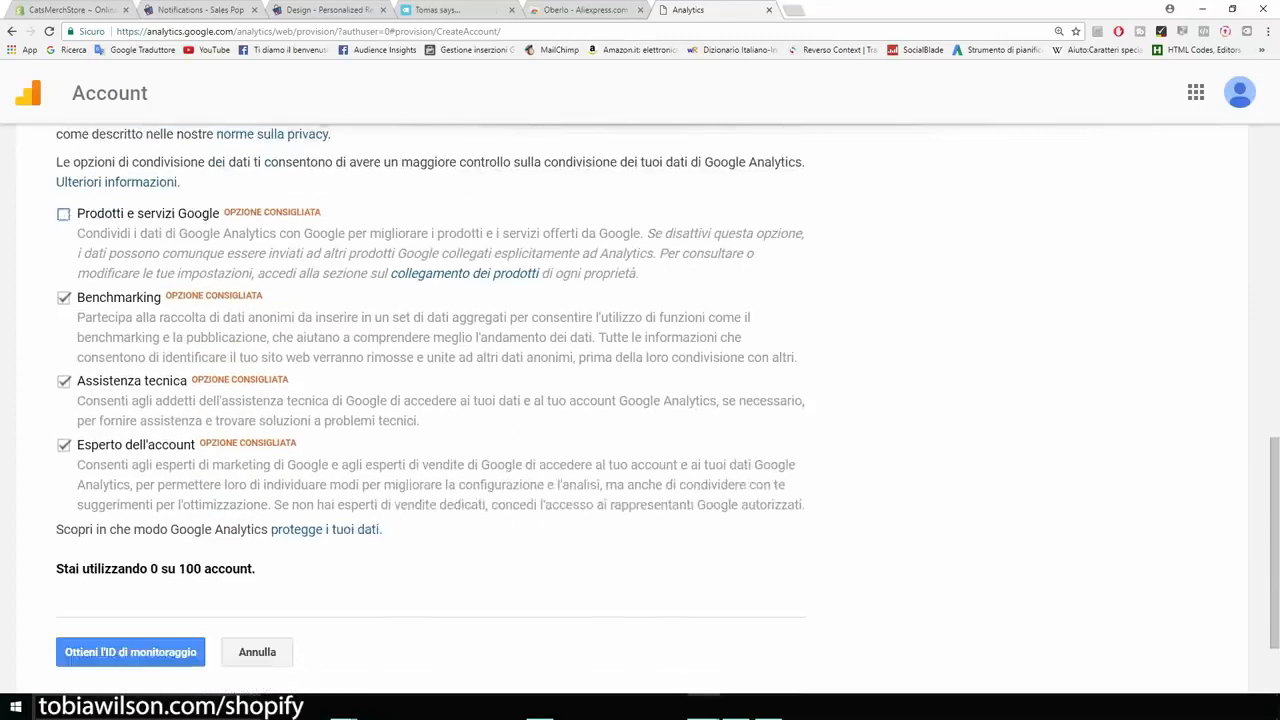
pyautogui.click(64, 298)
pyautogui.click(64, 381)
pyautogui.click(64, 445)
pyautogui.scroll(3, 430, 400)
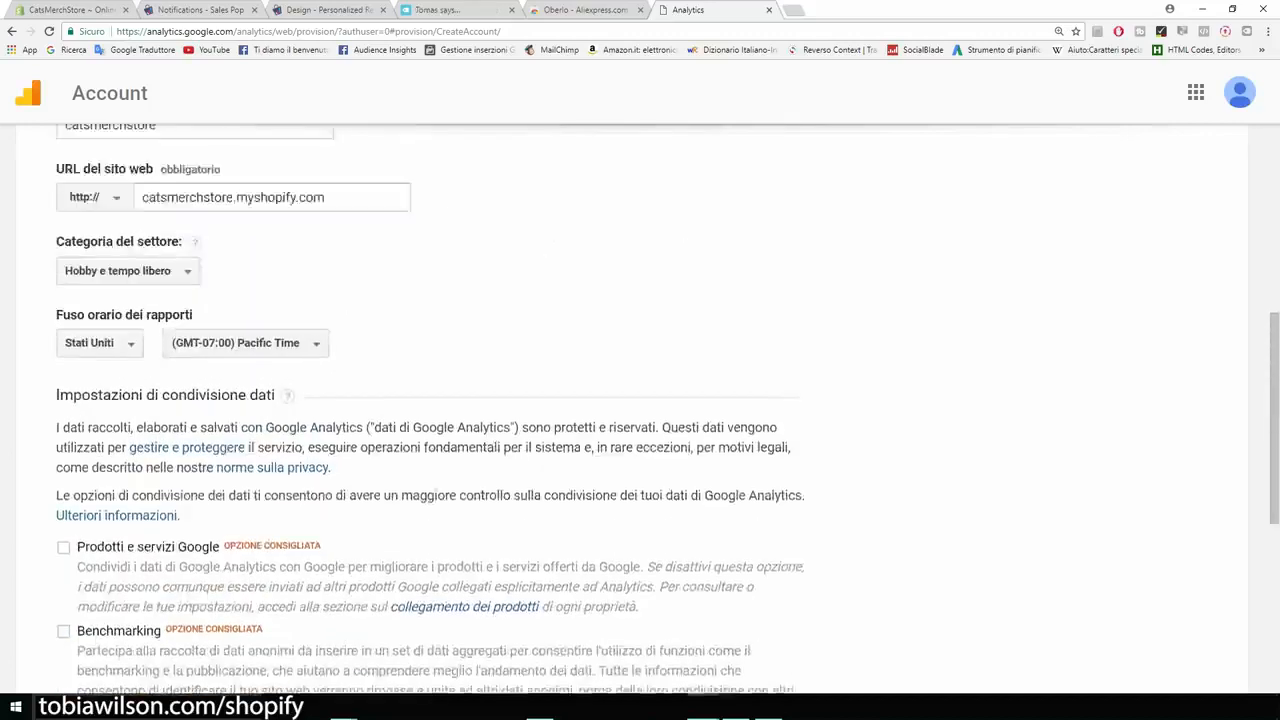
pyautogui.scroll(-4, 430, 400)
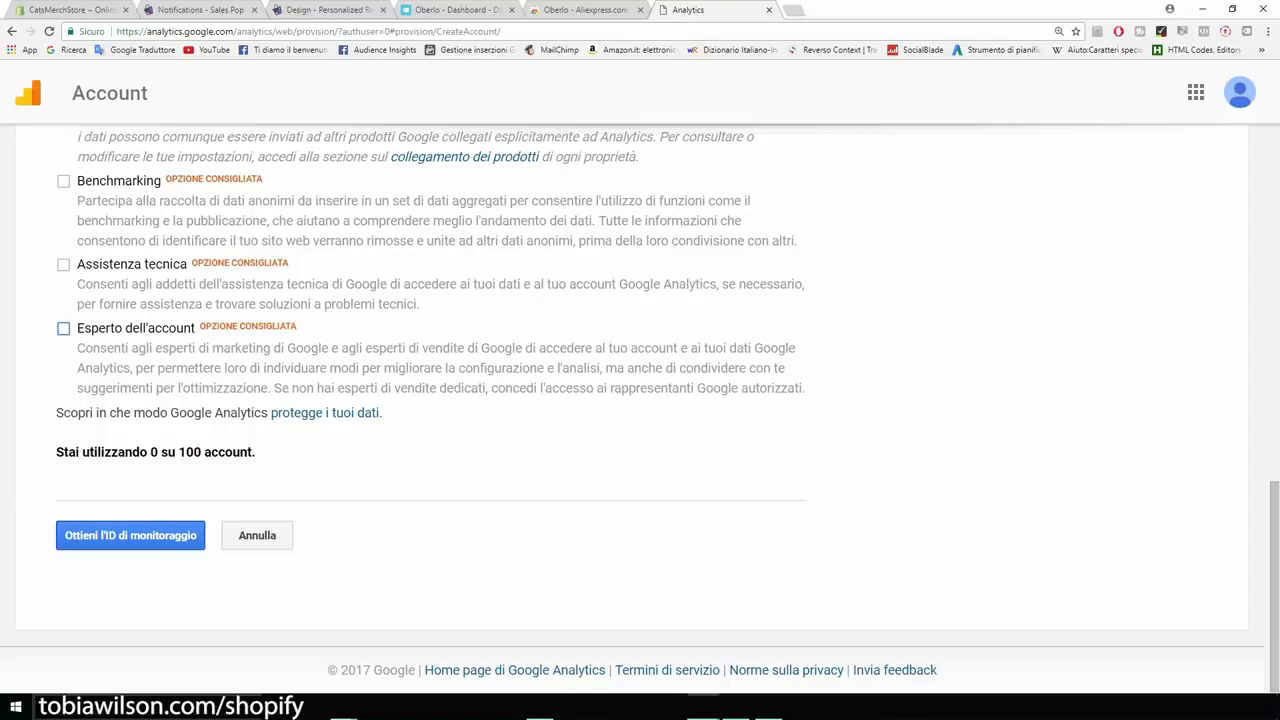
pyautogui.click(130, 535)
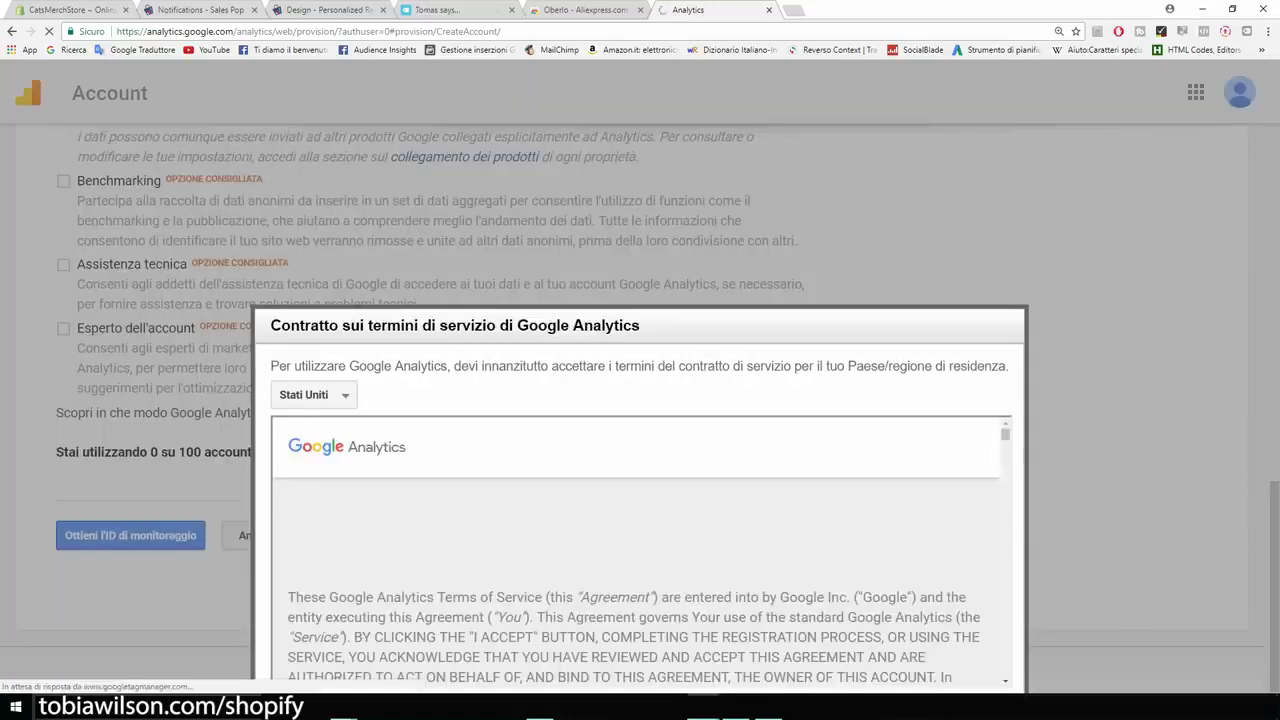
# Read through and accept the Google Analytics terms of service.
pyautogui.scroll(-15, 640, 550)
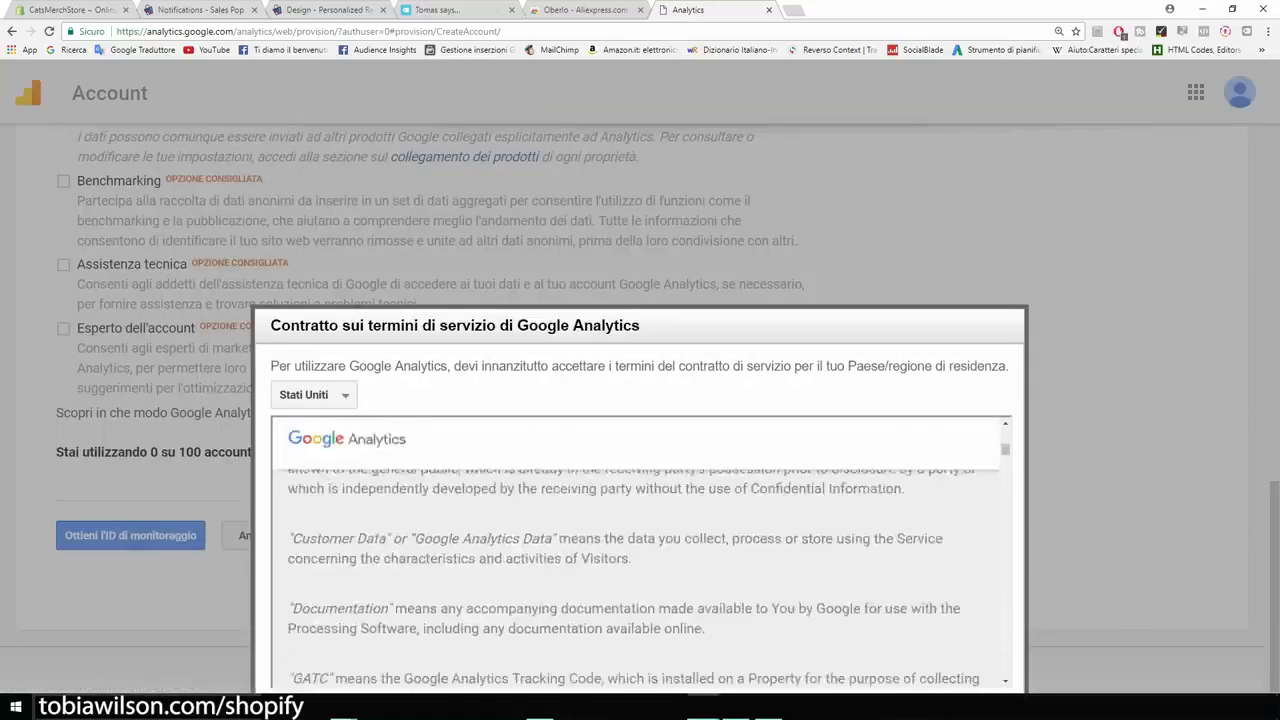
pyautogui.scroll(-20, 640, 570)
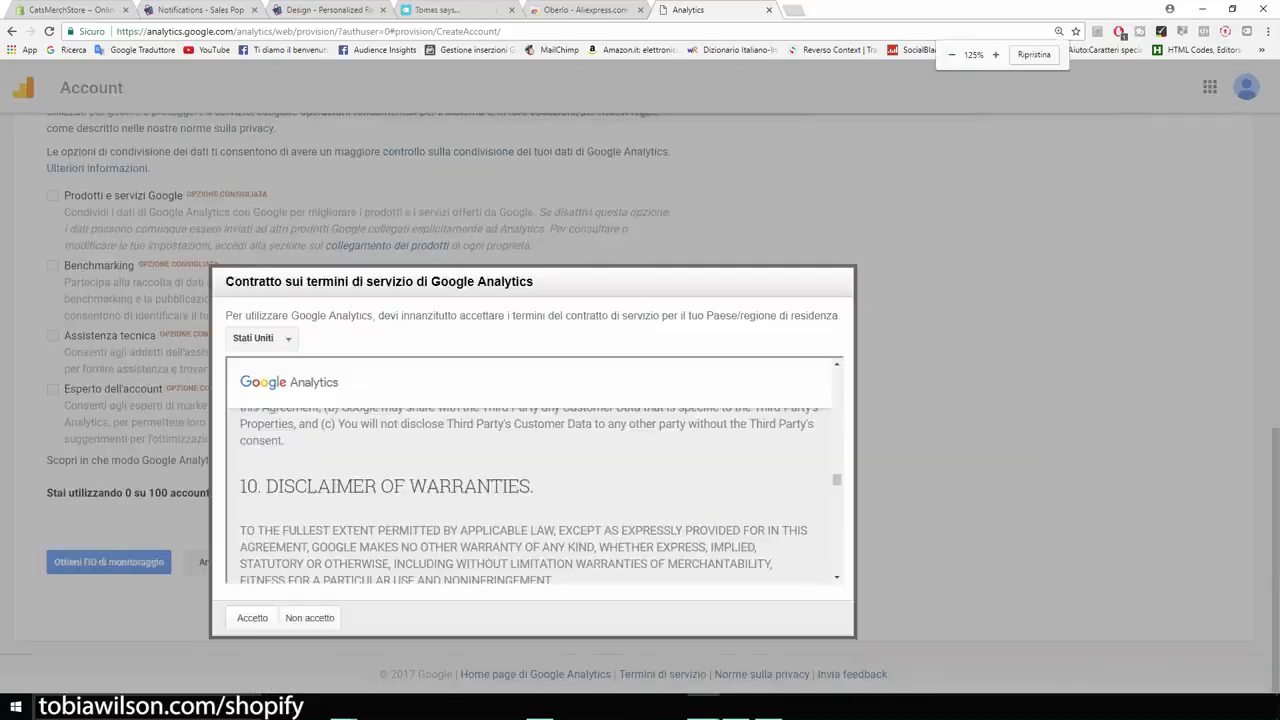
pyautogui.scroll(-10, 637, 583)
pyautogui.scroll(-5, 526, 490)
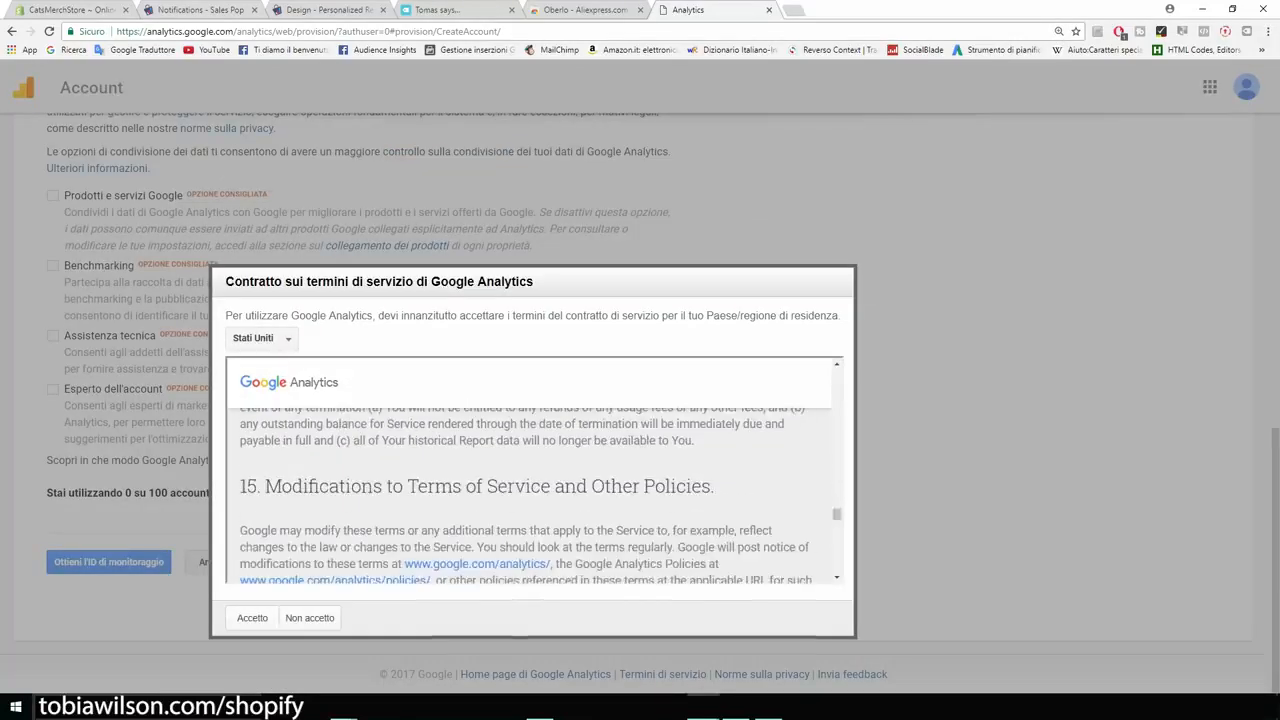
pyautogui.click(252, 617)
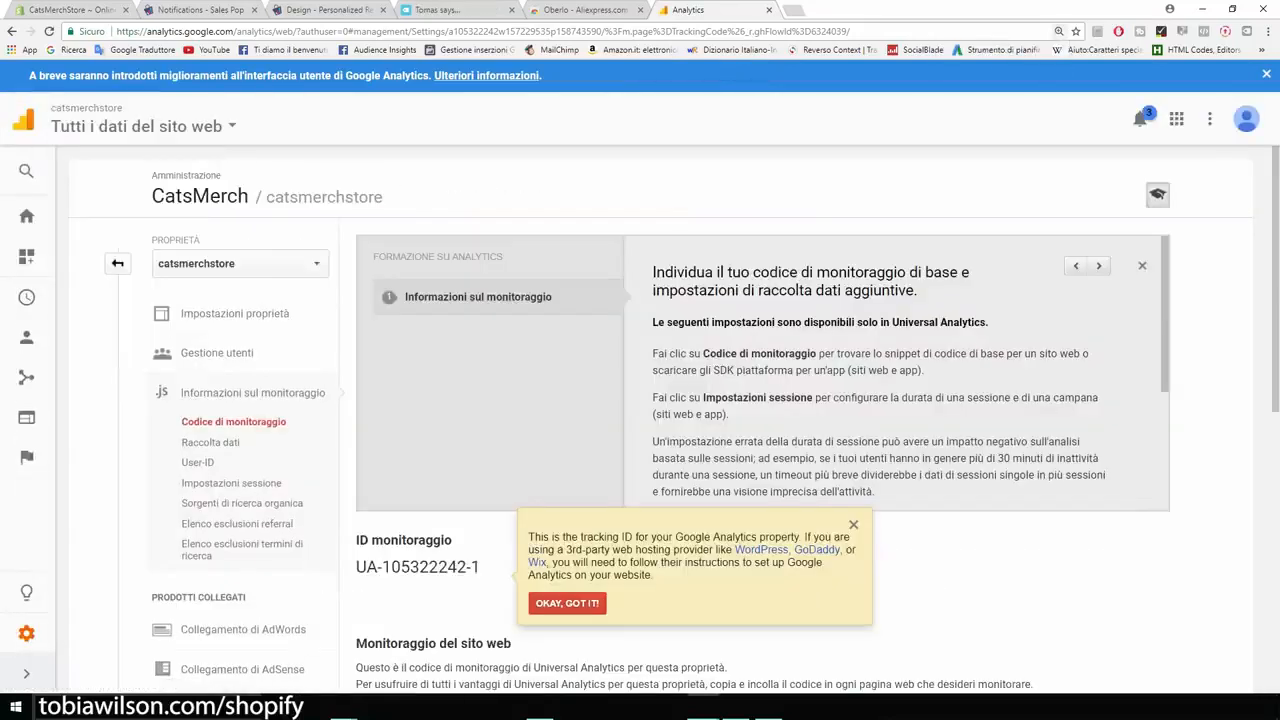
pyautogui.scroll(-3, 880, 380)
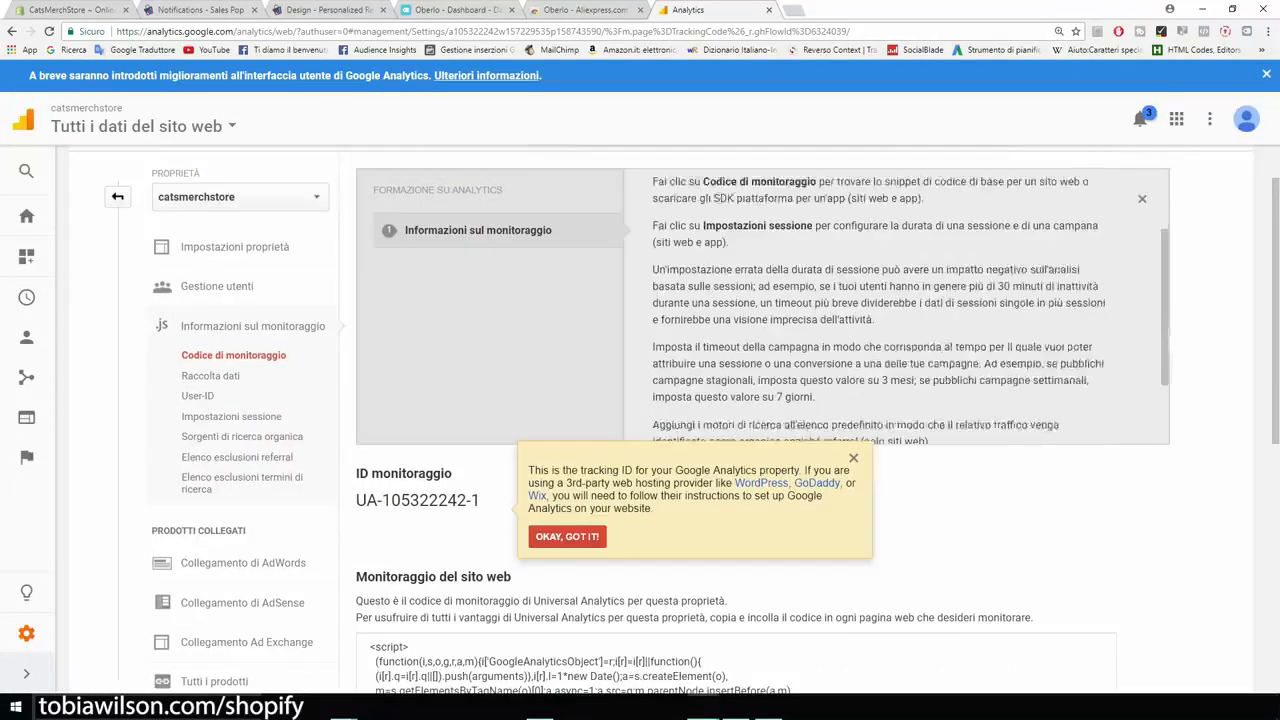
pyautogui.scroll(-3, 700, 400)
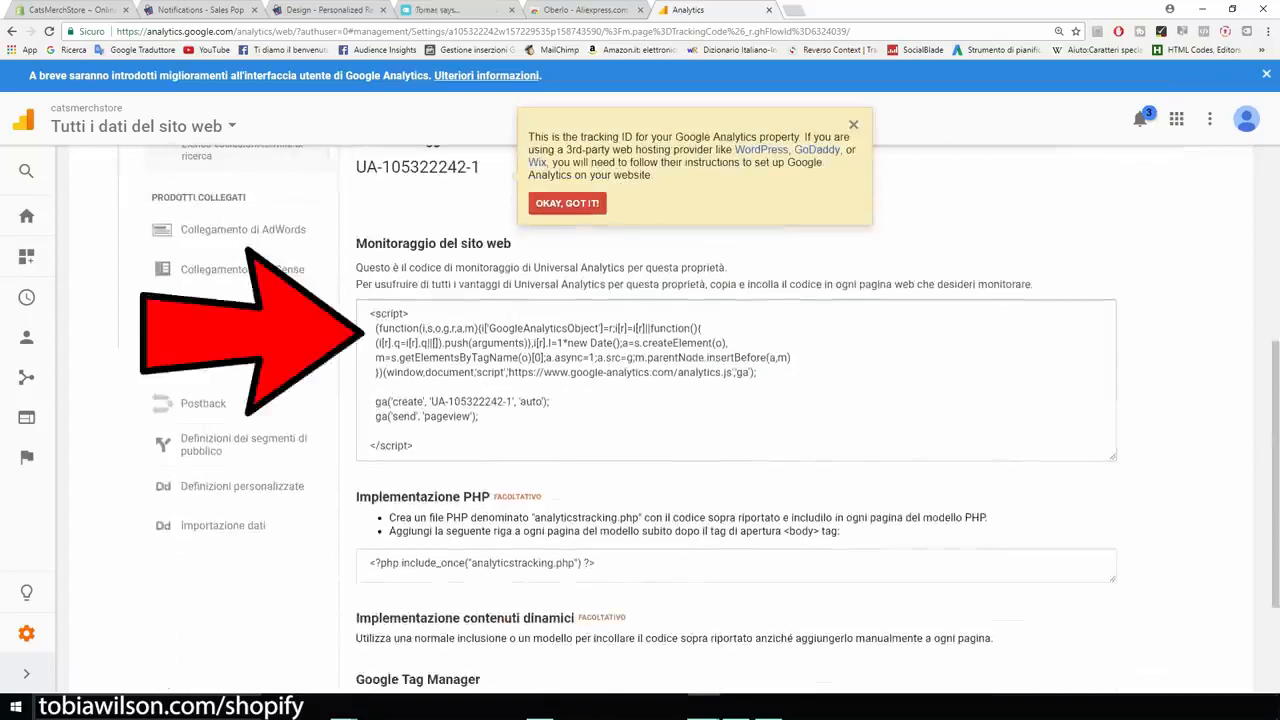
pyautogui.click(450, 370)
pyautogui.rightClick(450, 370)
pyautogui.click(482, 365)
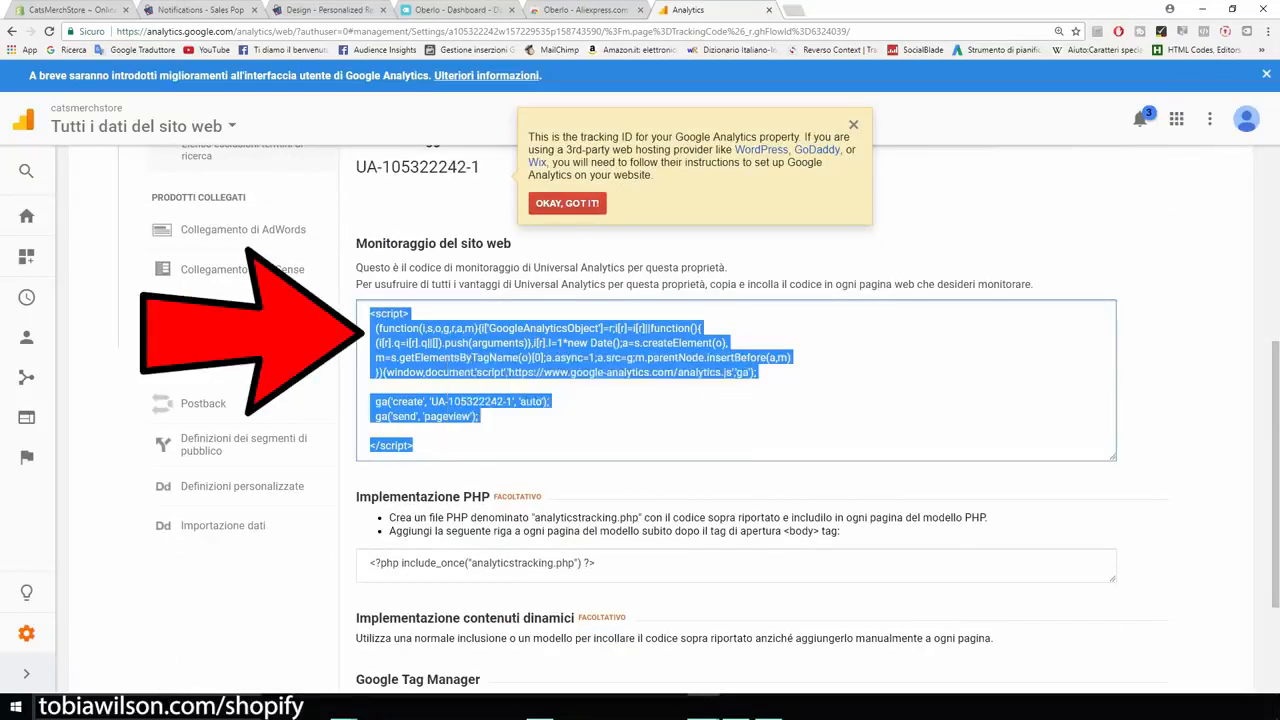
pyautogui.click(79, 10)
# Paste the tracking code into Shopify's Google Analytics account field and save the preferences.
pyautogui.click(820, 432)
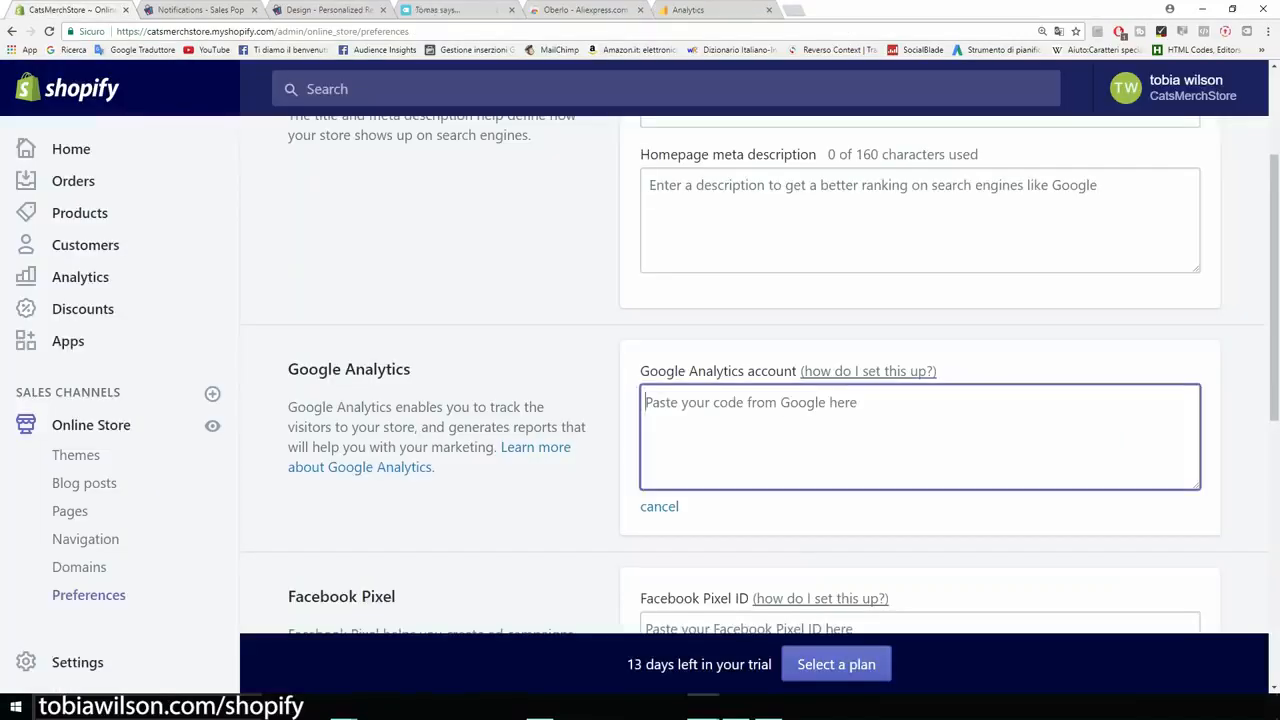
pyautogui.hotkey('ctrl', 'v')
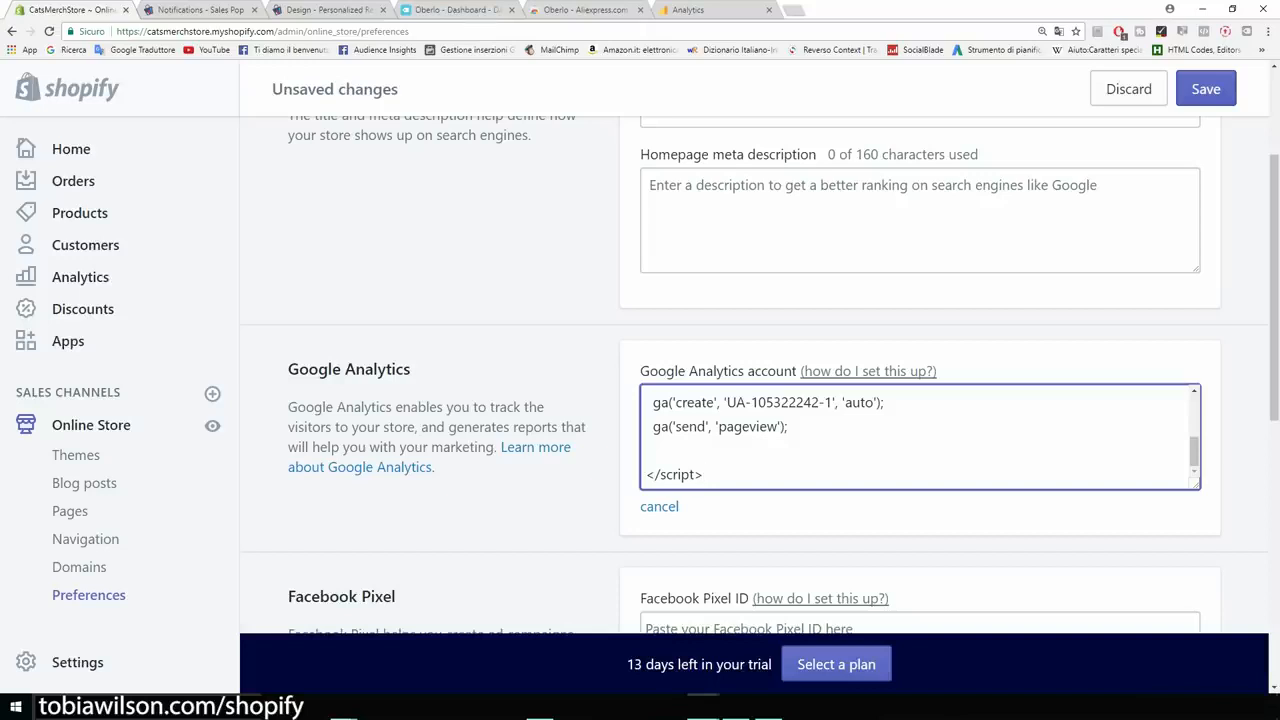
pyautogui.hotkey('ctrl', 's')
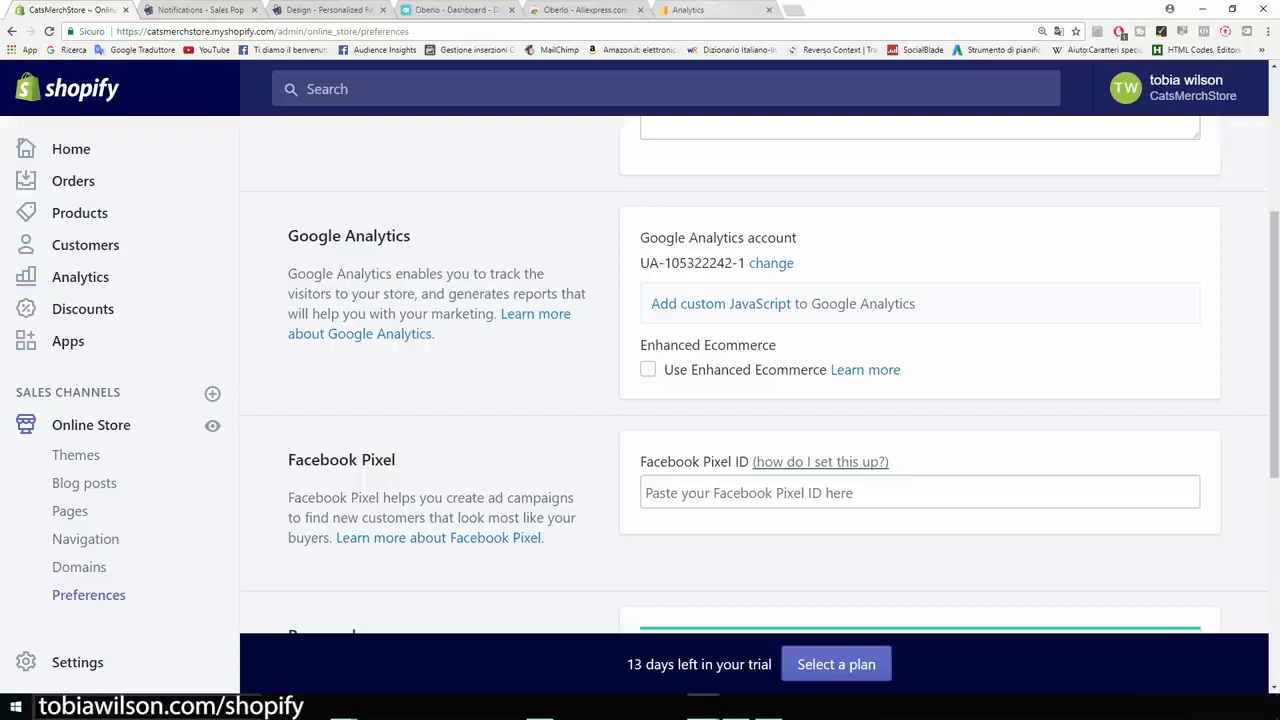
pyautogui.click(698, 9)
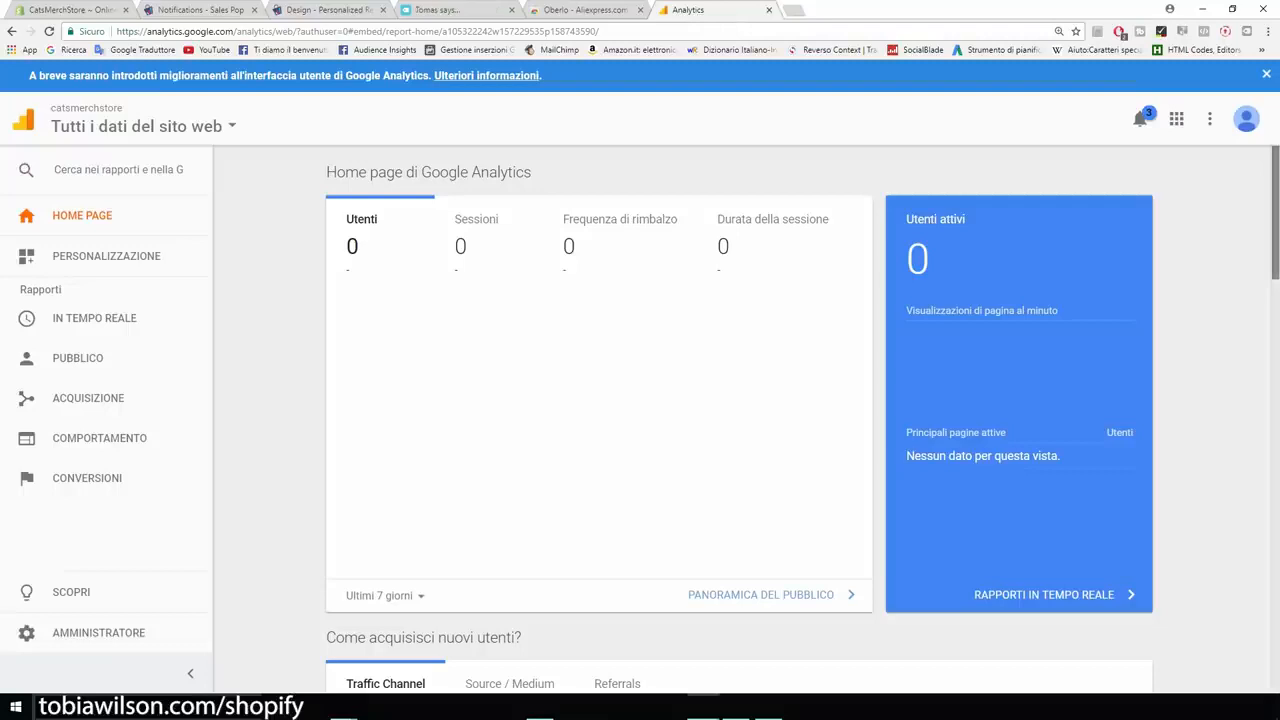
# Look over the empty catsmerchstore Analytics home report showing 0 users, then return to Shopify.
pyautogui.scroll(-5, 738, 416)
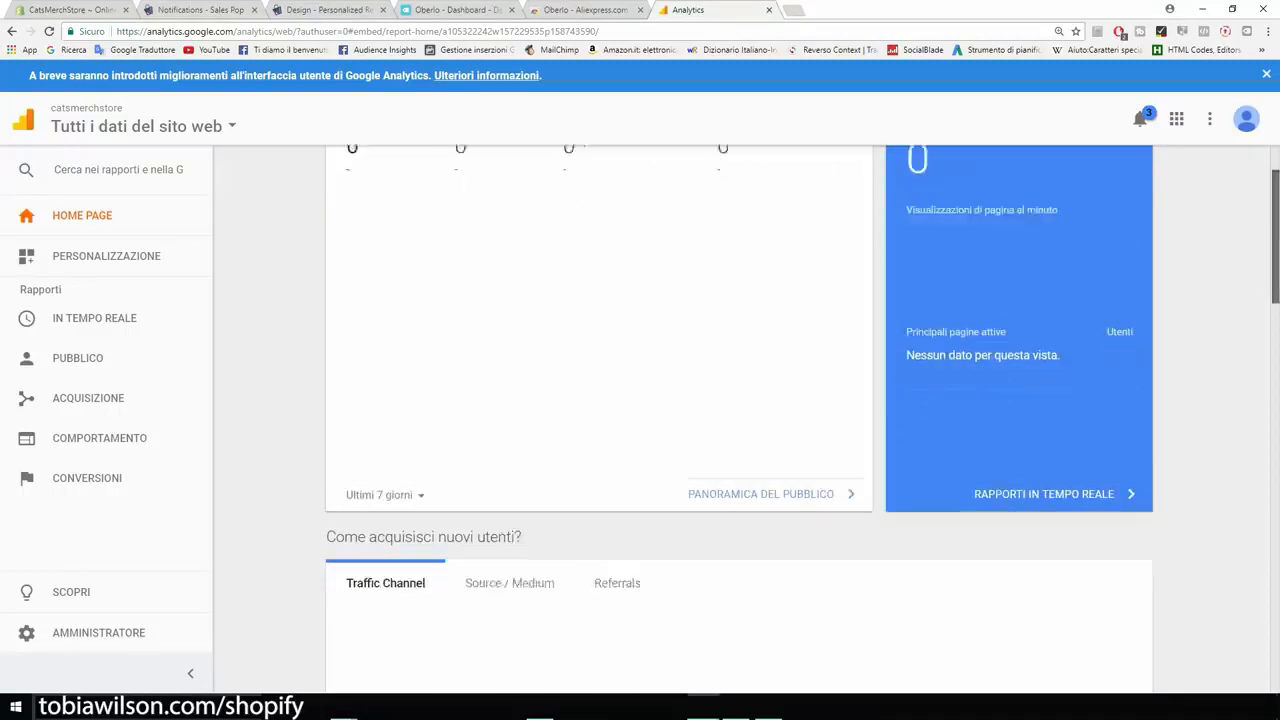
pyautogui.scroll(5, 738, 416)
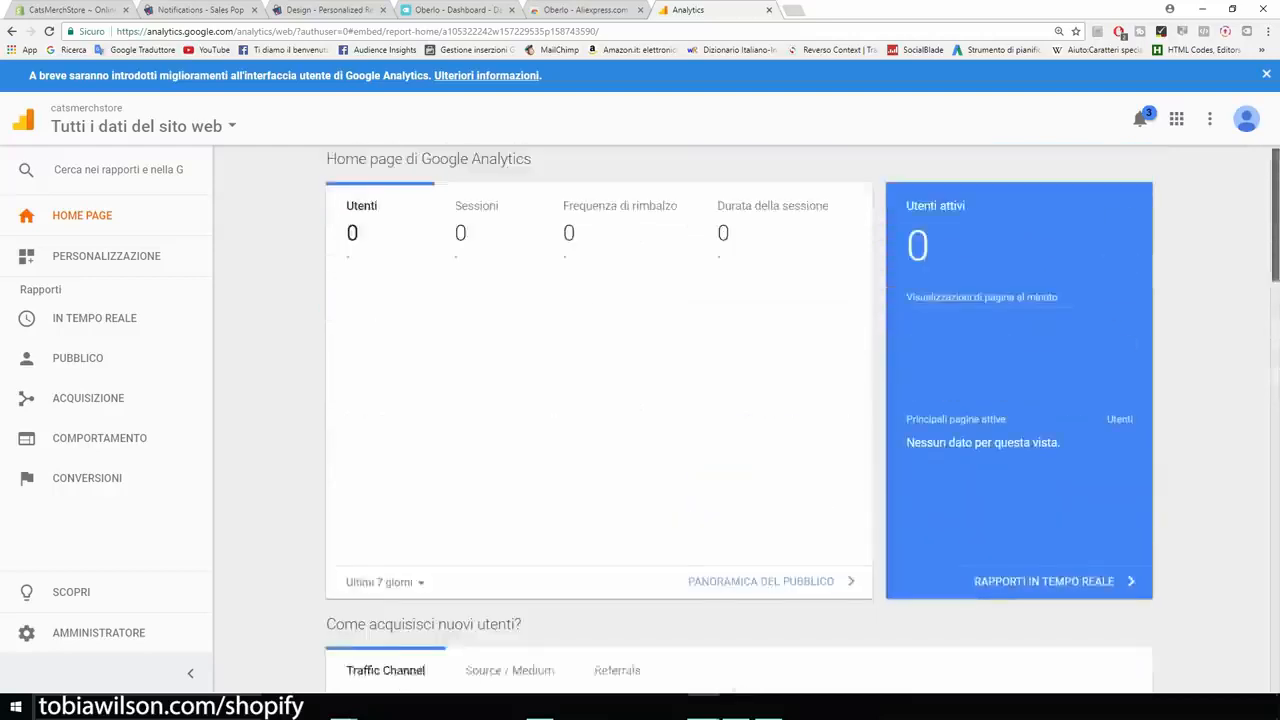
pyautogui.moveTo(532, 173); pyautogui.dragTo(472, 173)
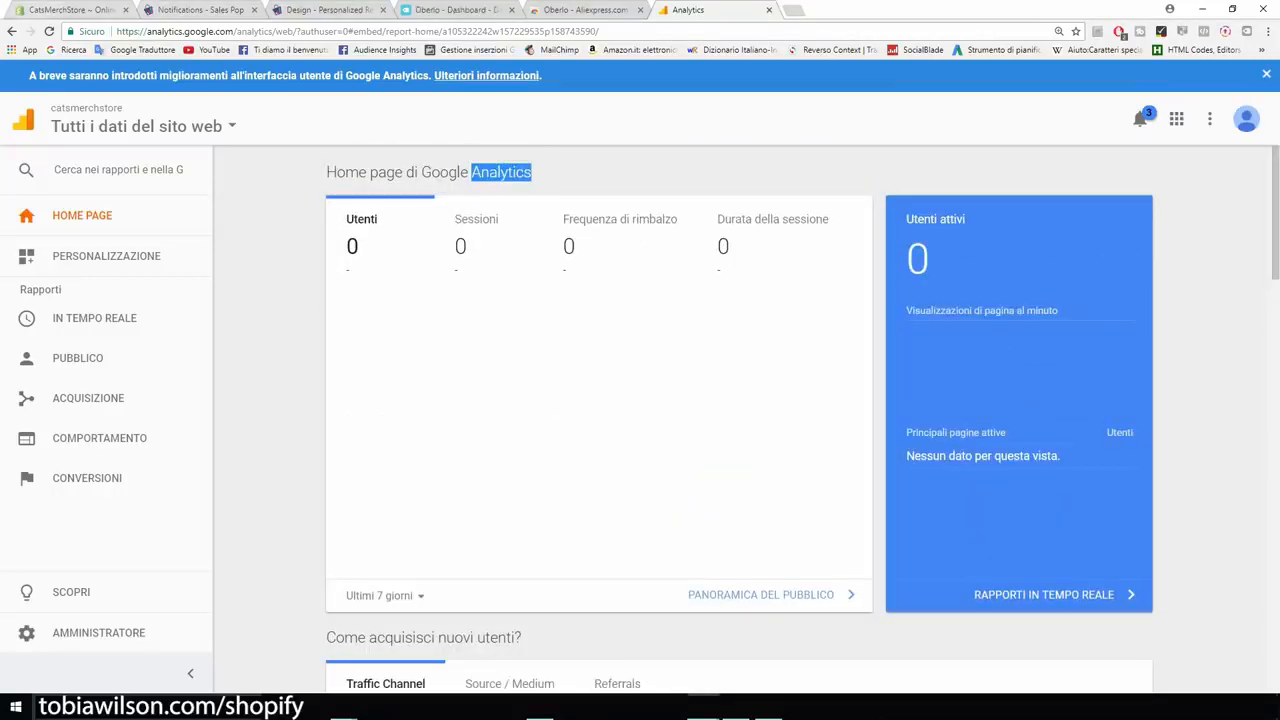
pyautogui.click(66, 10)
pyautogui.scroll(-1, 760, 375)
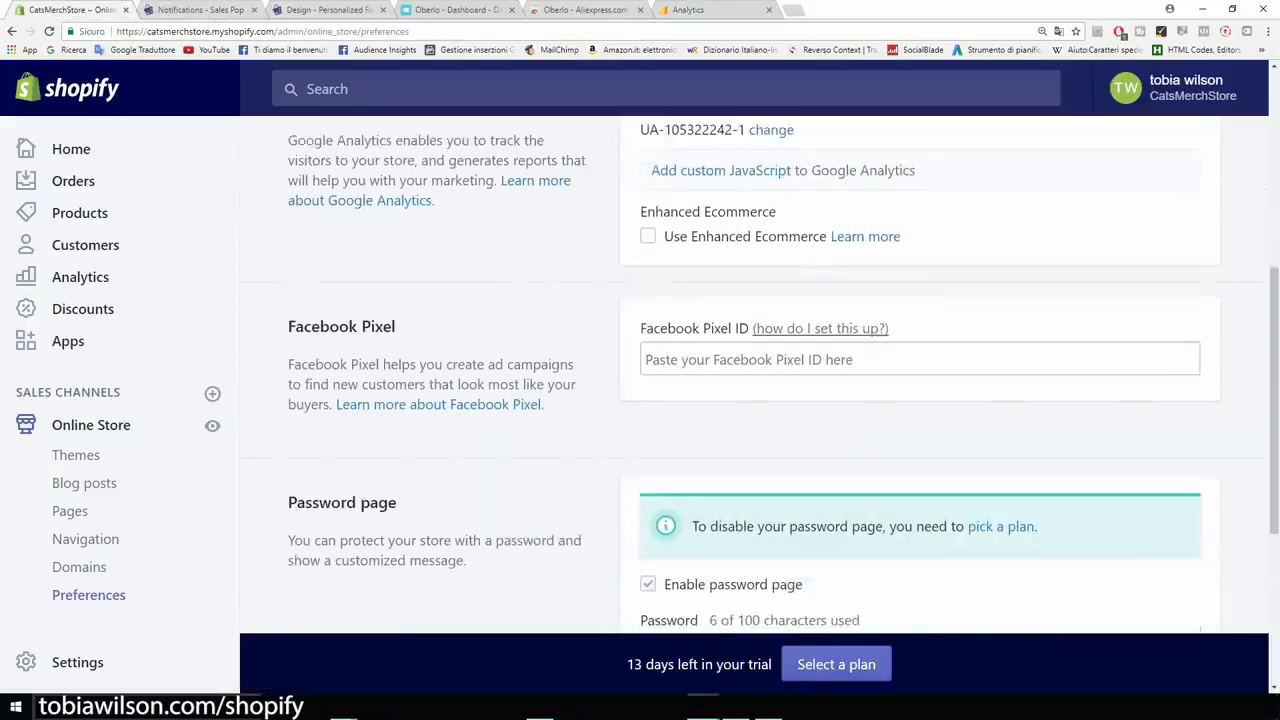
pyautogui.moveTo(686, 328); pyautogui.dragTo(638, 328)
pyautogui.moveTo(730, 328); pyautogui.dragTo(736, 329)
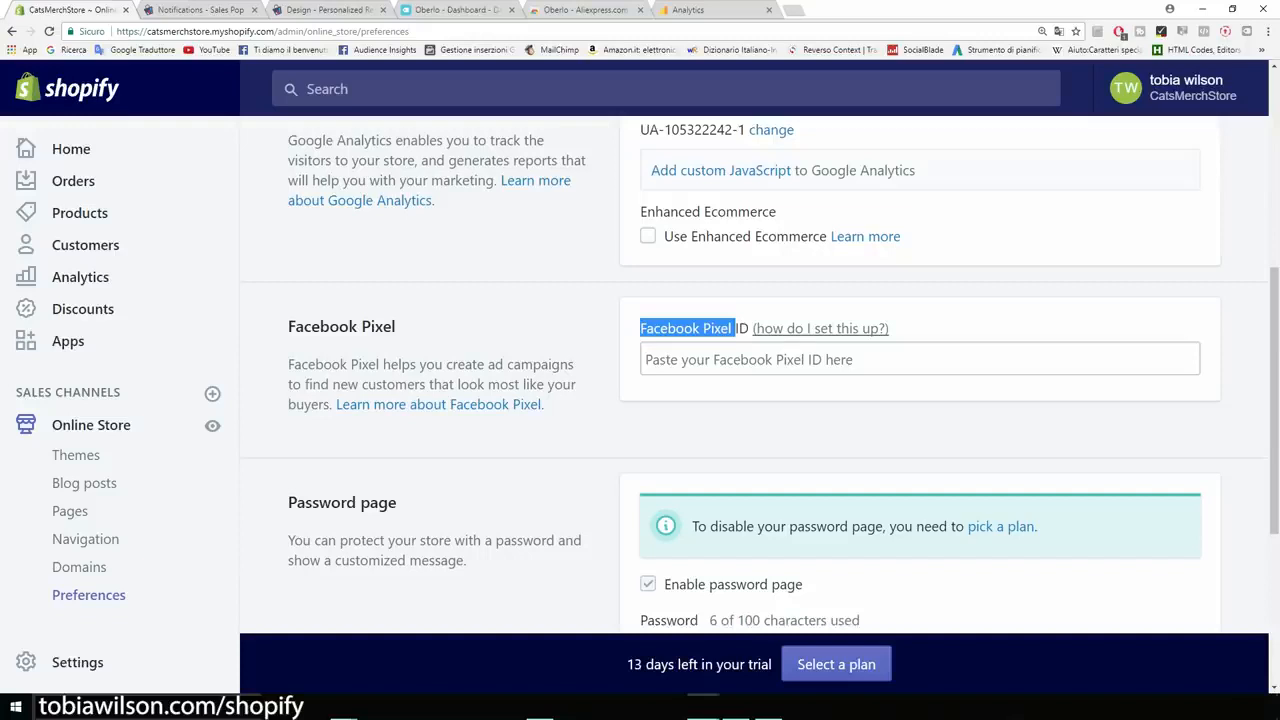
pyautogui.scroll(-2, 760, 380)
pyautogui.scroll(-2, 760, 380)
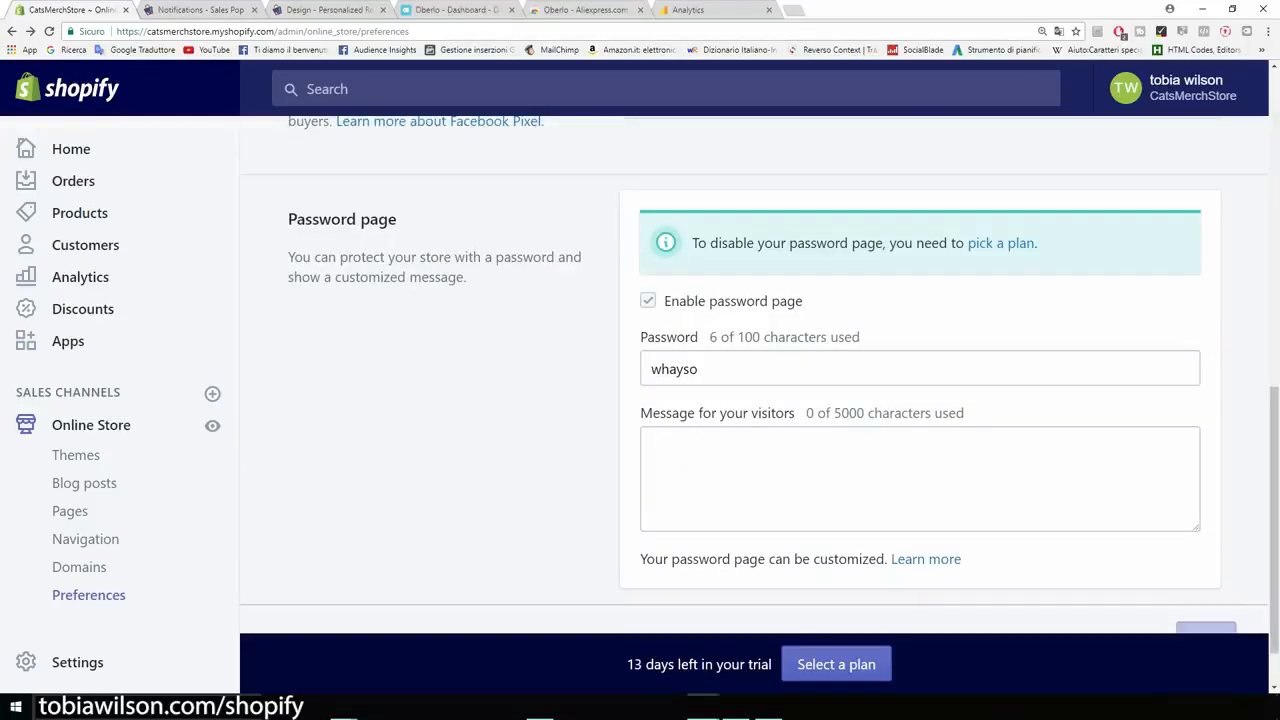
pyautogui.scroll(-1, 754, 369)
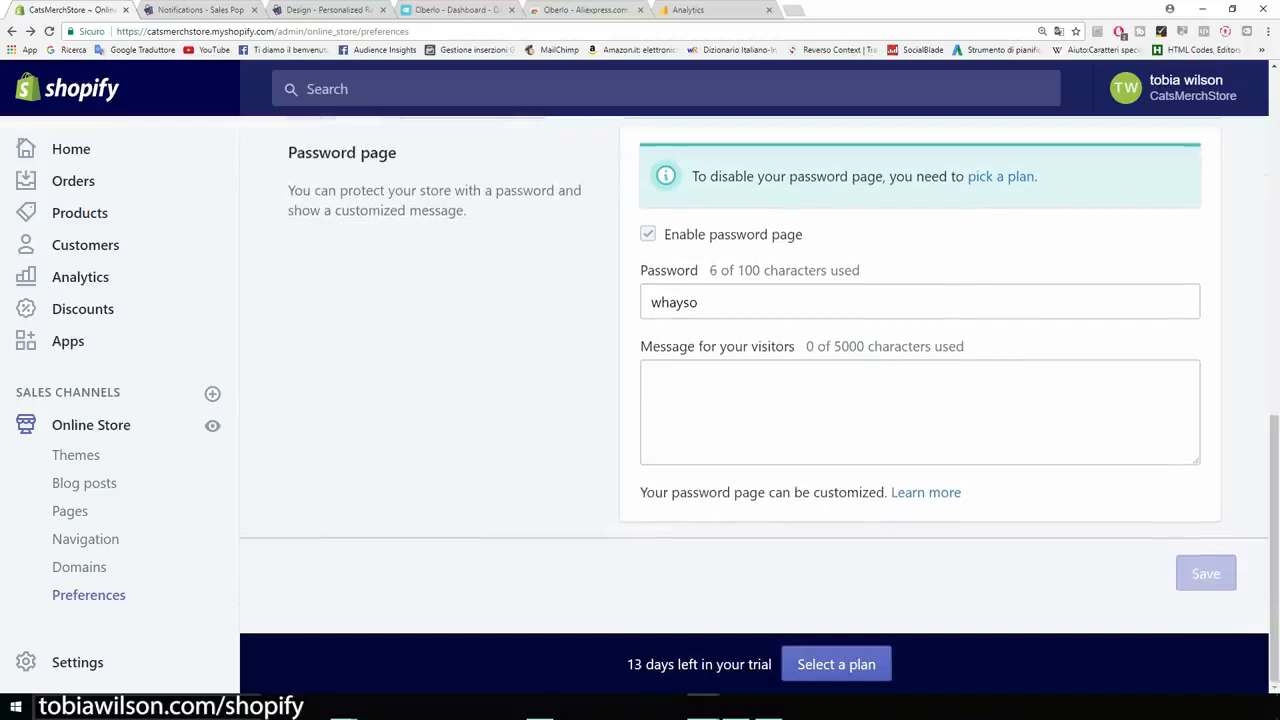
pyautogui.moveTo(398, 152); pyautogui.dragTo(288, 152)
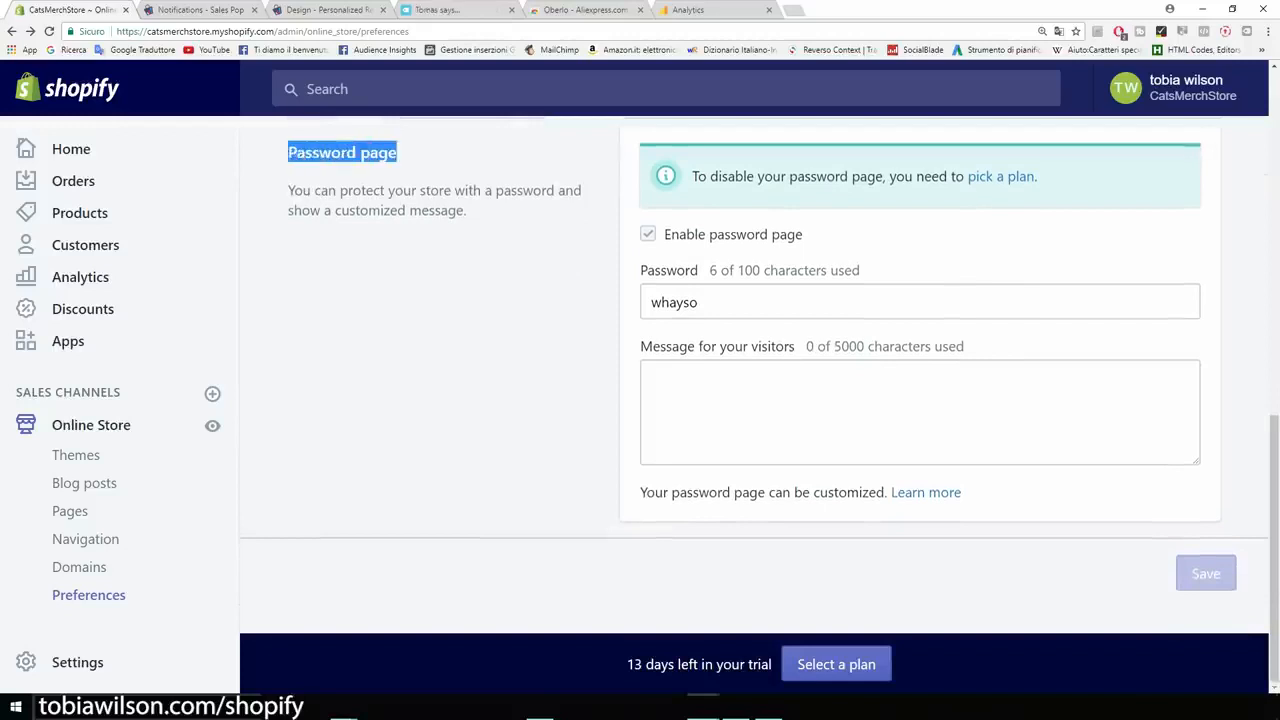
pyautogui.click(420, 240)
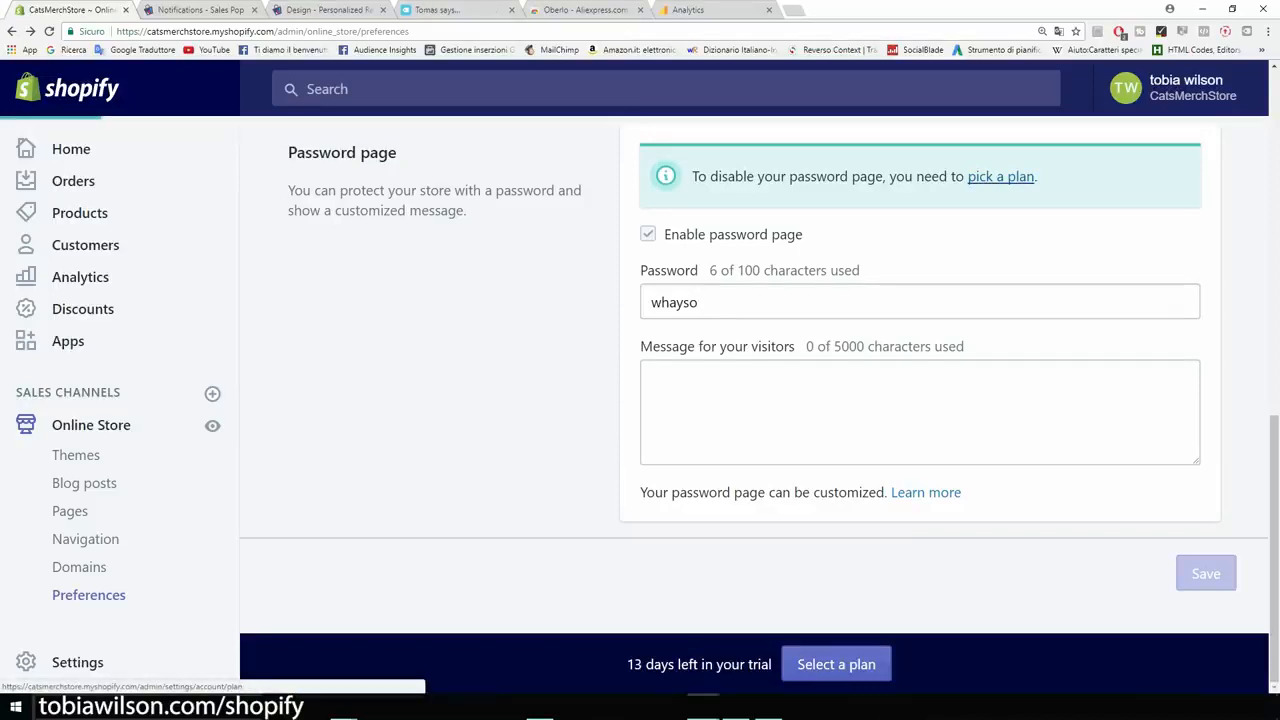
# Compare the plans: Basic Shopify $29, Shopify $79 and Advanced Shopify $299 per month.
pyautogui.click(1000, 176)
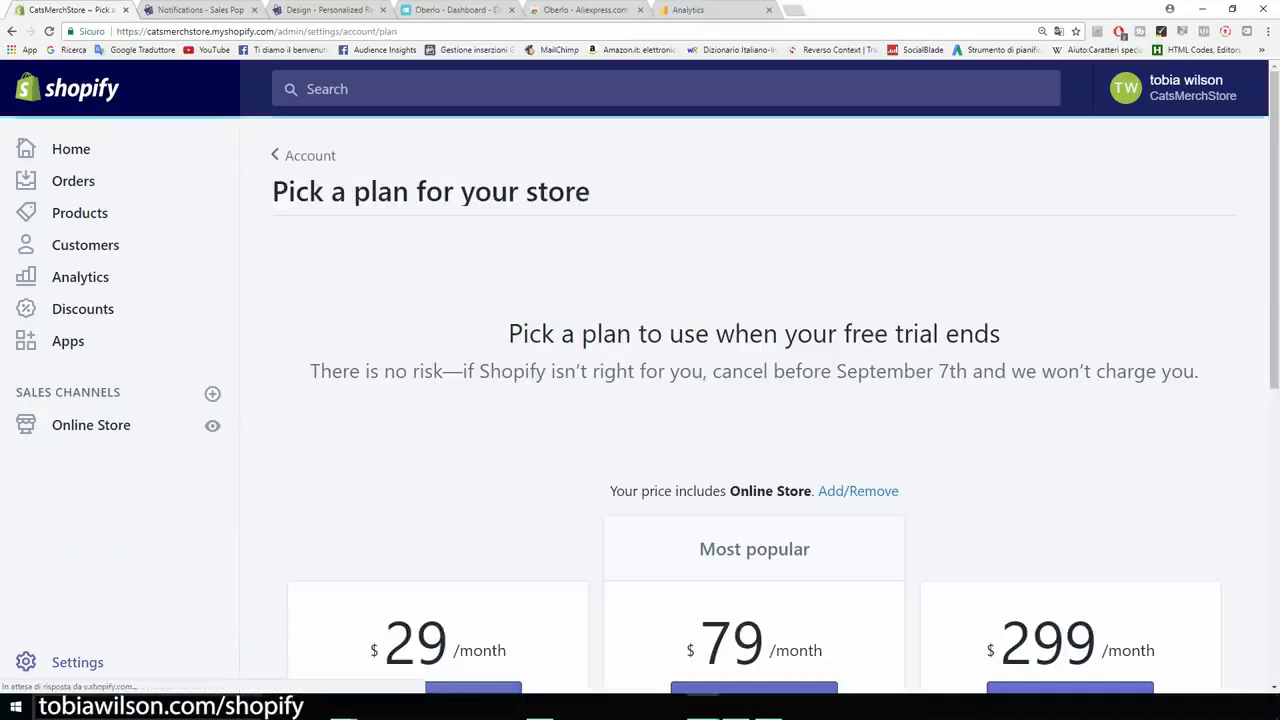
pyautogui.scroll(-2, 754, 400)
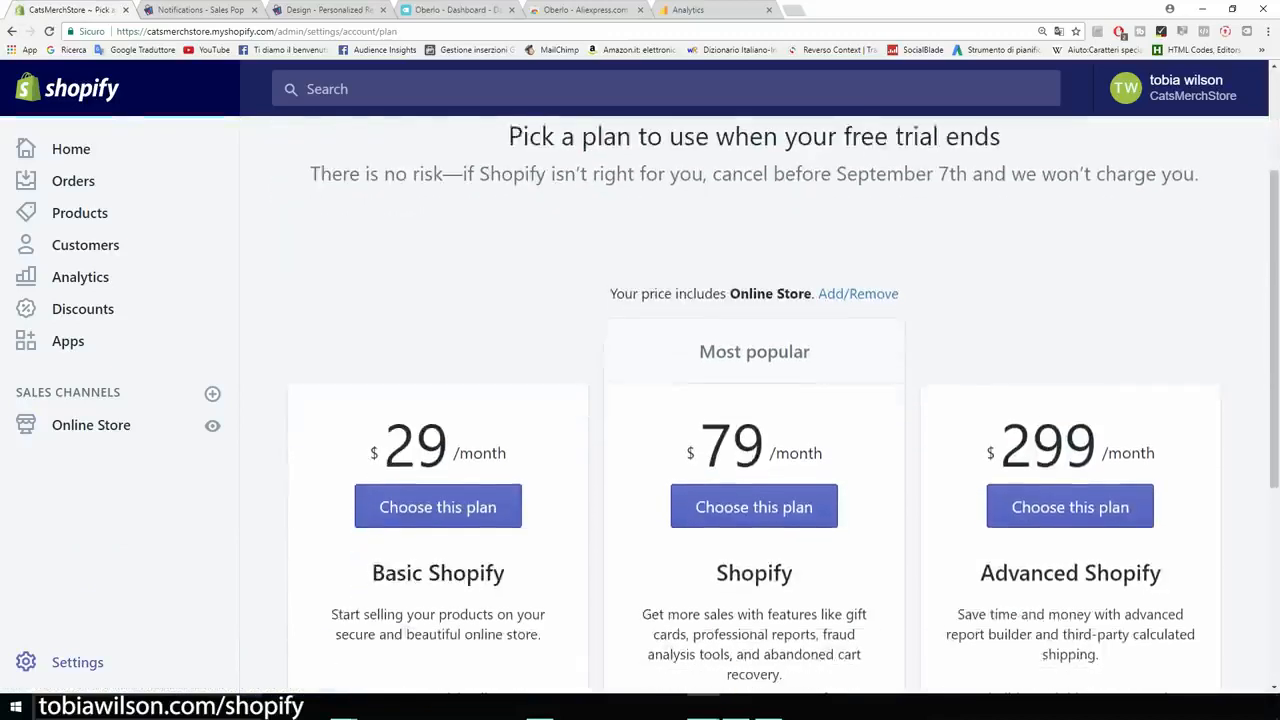
pyautogui.scroll(-1, 754, 400)
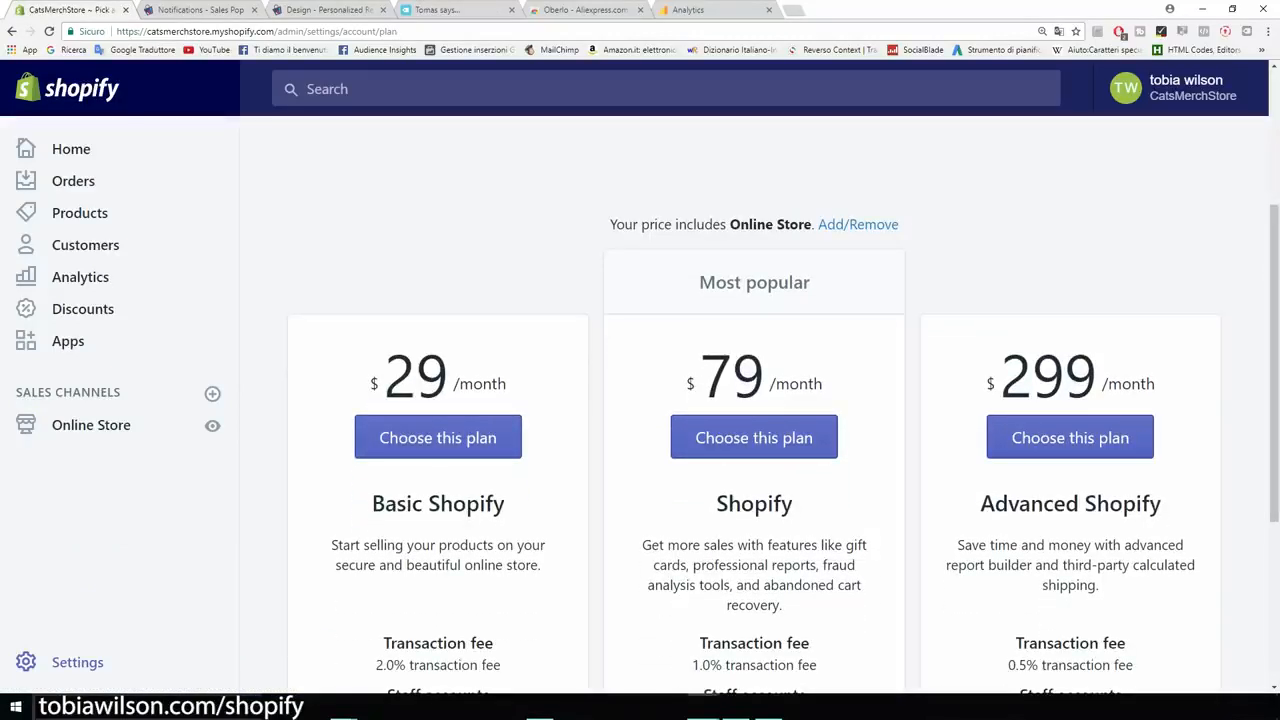
pyautogui.moveTo(508, 390); pyautogui.dragTo(370, 390)
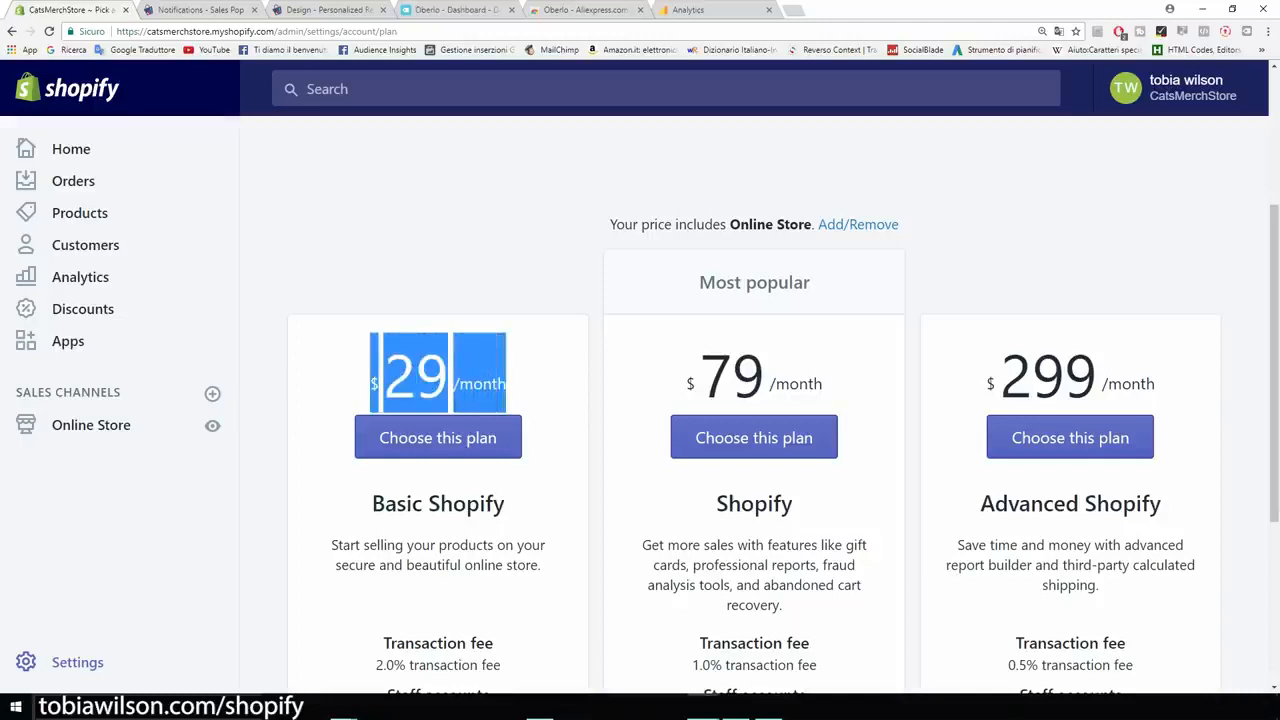
pyautogui.click(362, 388)
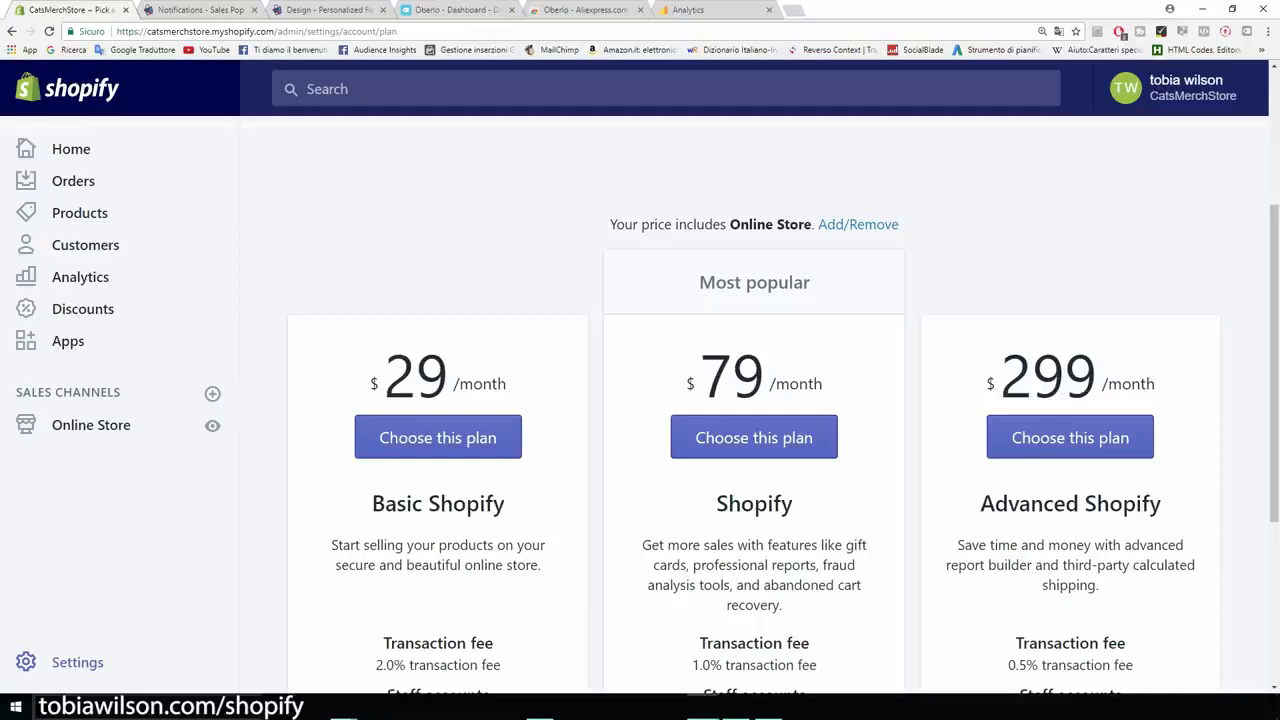
pyautogui.scroll(-1, 754, 400)
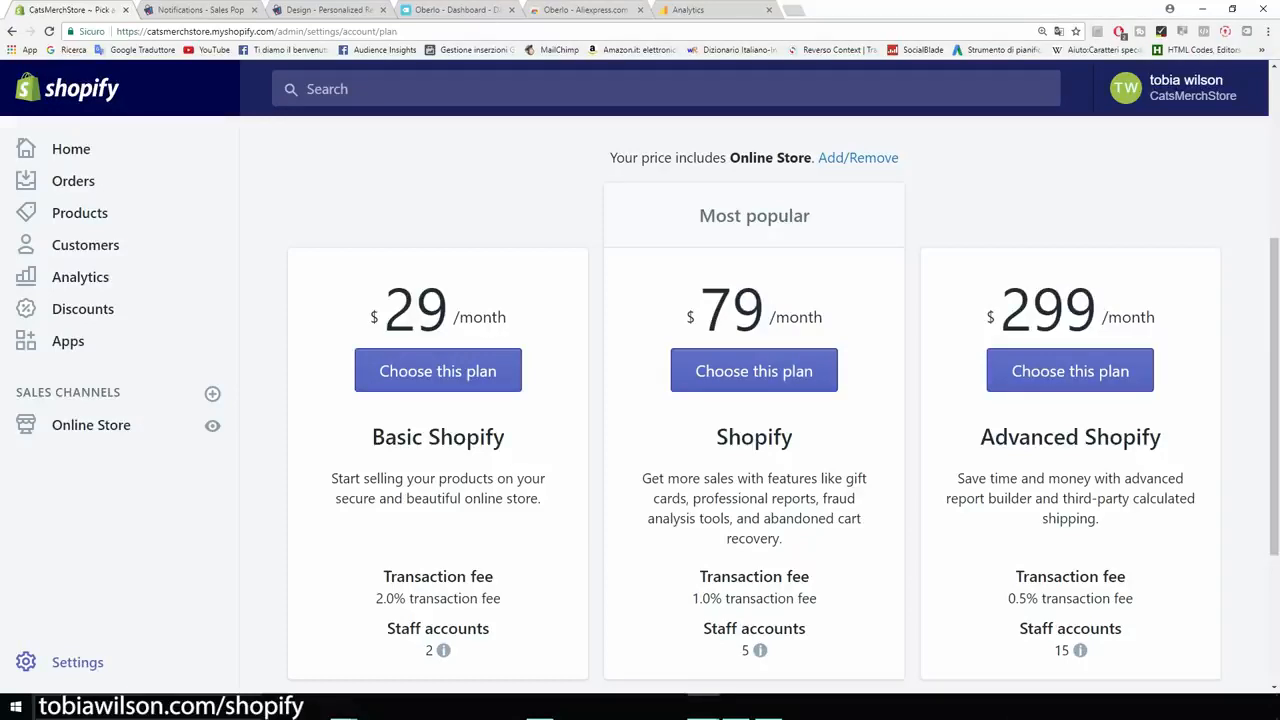
pyautogui.scroll(-1, 783, 410)
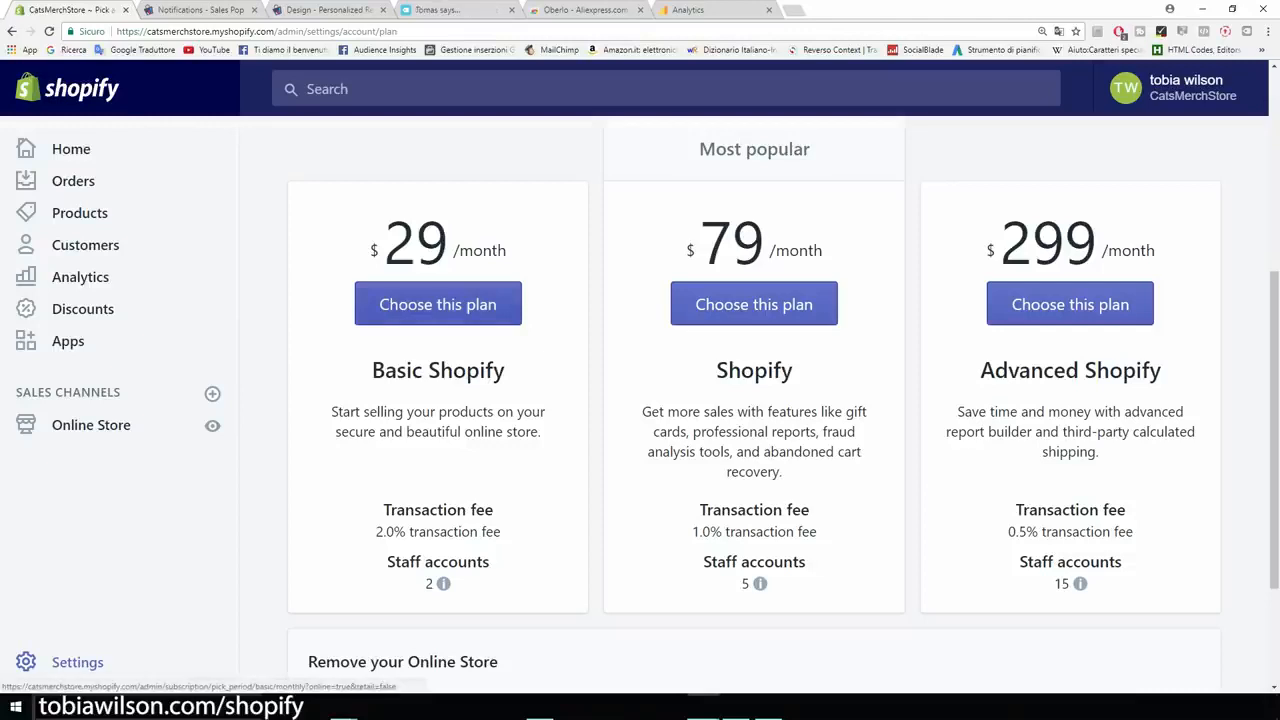
# Choose Basic Shopify and review its billing form without filling it in.
pyautogui.click(437, 304)
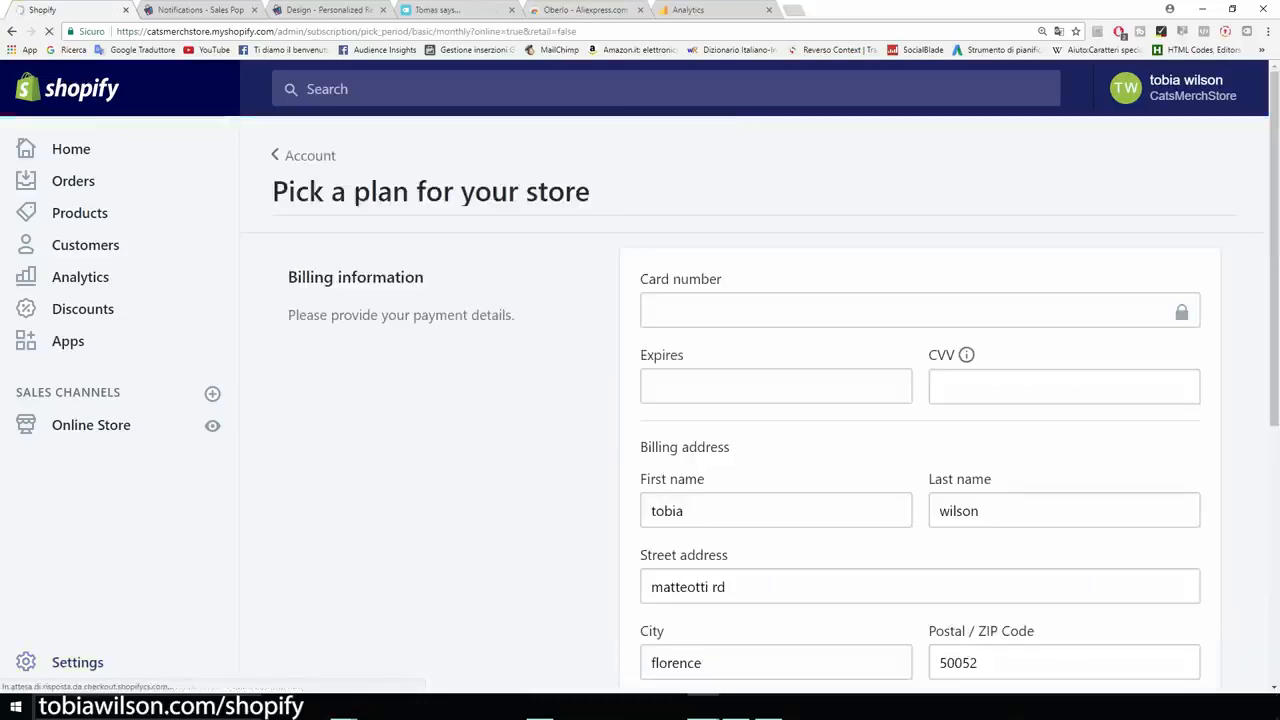
pyautogui.scroll(-1, 754, 404)
pyautogui.scroll(-1, 754, 404)
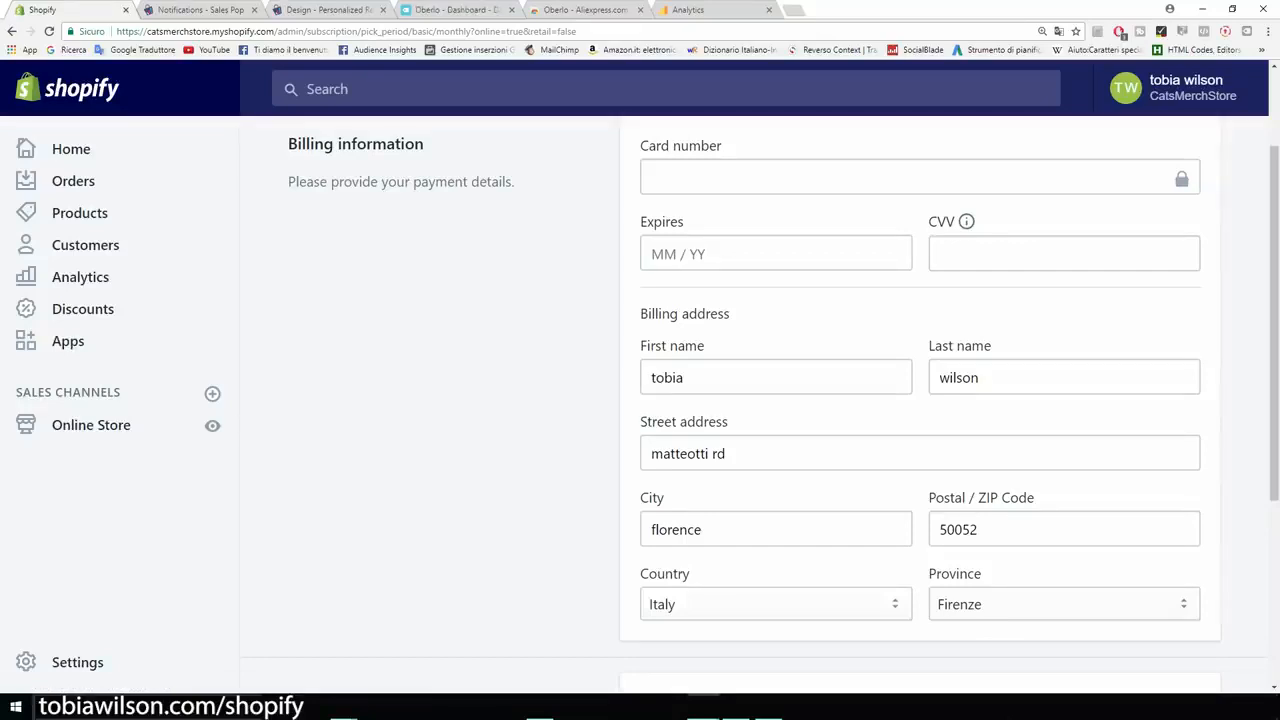
pyautogui.scroll(2, 776, 400)
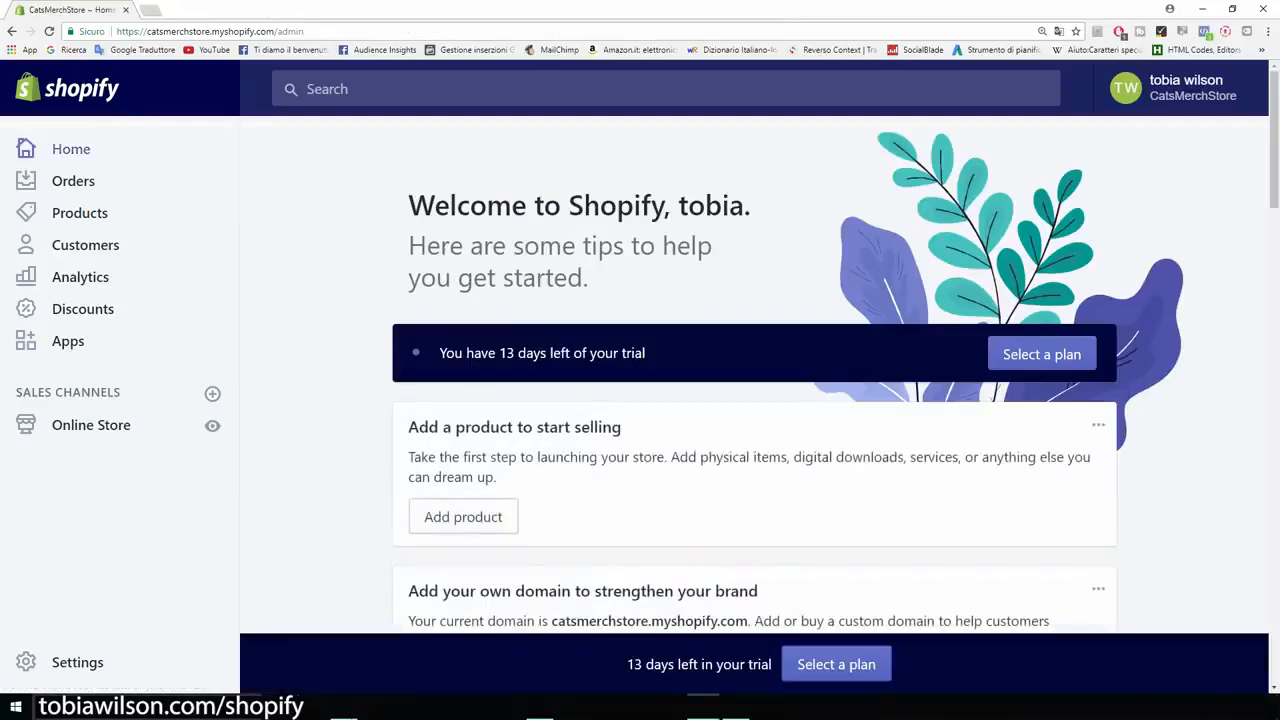
# Rename the store from CatsMerchStore to Cat Lovers in General settings.
pyautogui.click(77, 662)
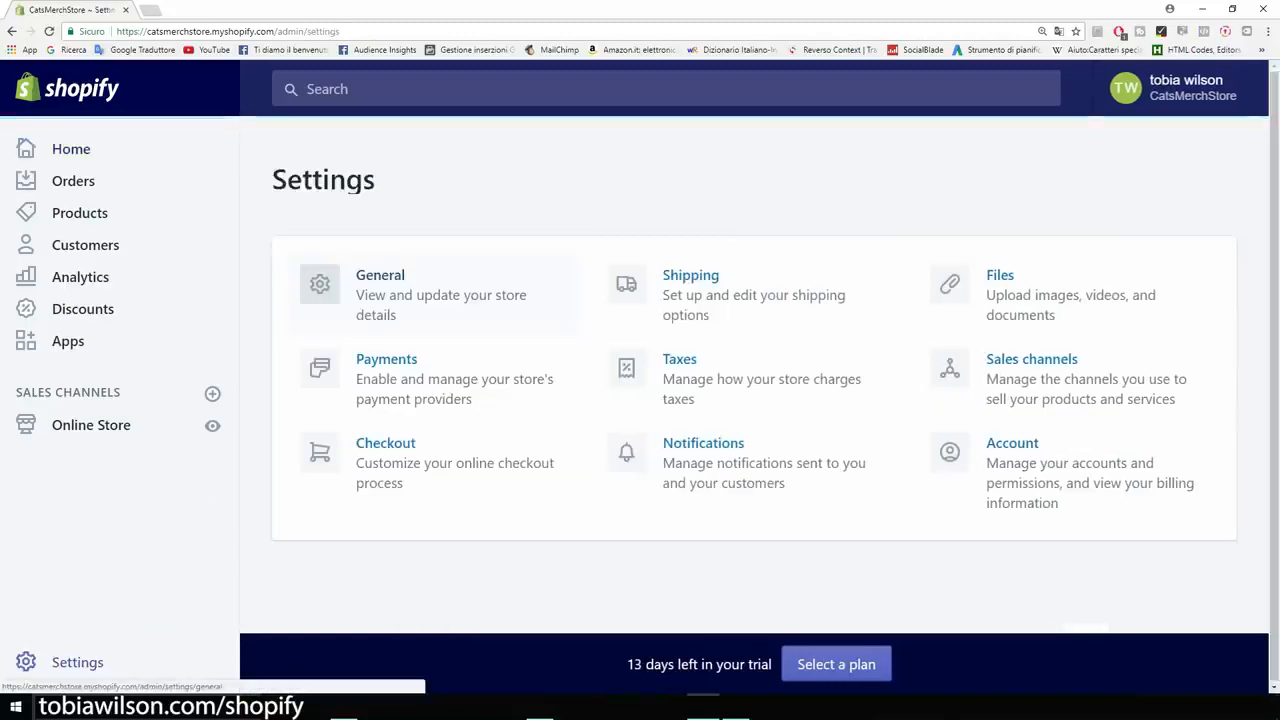
pyautogui.click(400, 288)
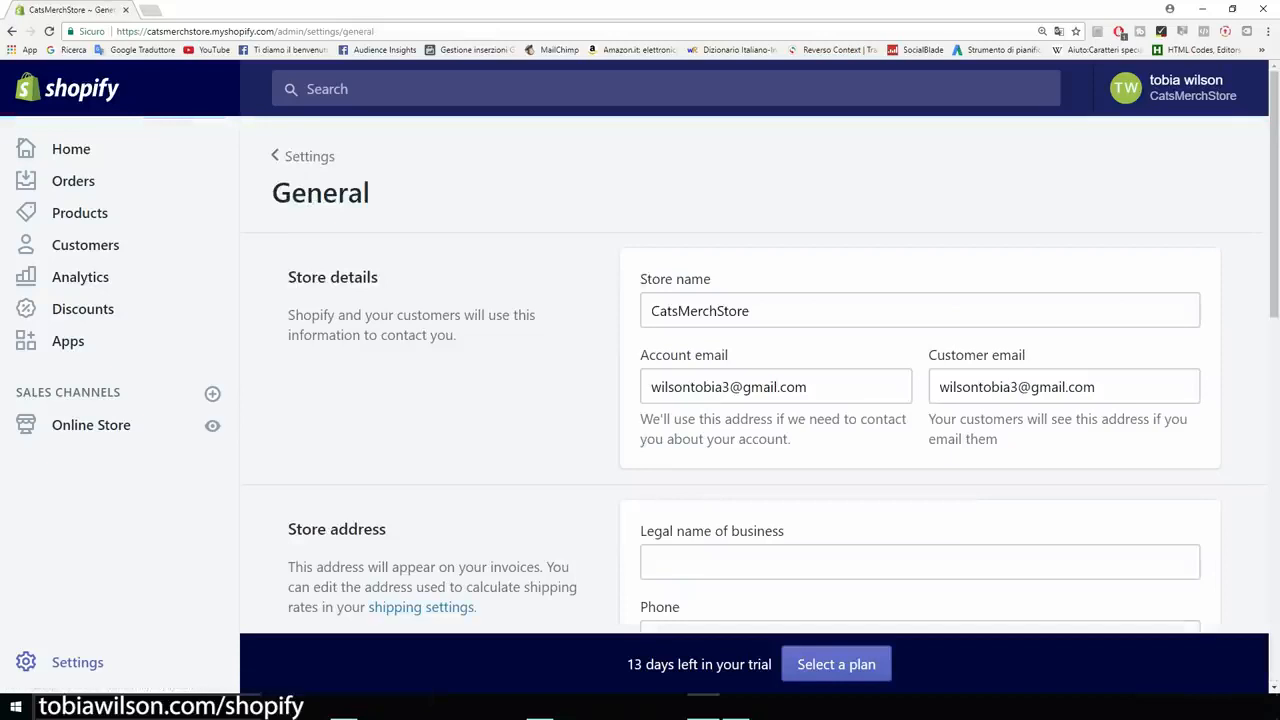
pyautogui.hotkey('ctrl', '+')
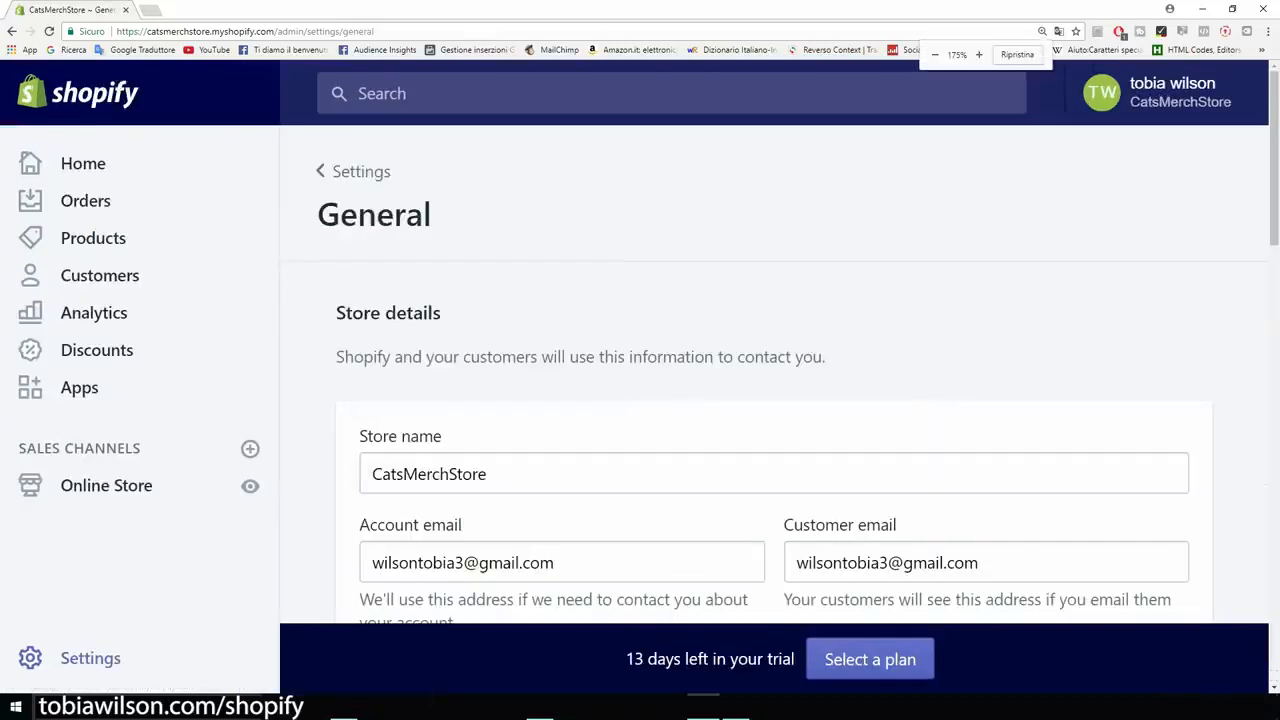
pyautogui.scroll(-2, 774, 375)
pyautogui.doubleClick(430, 274)
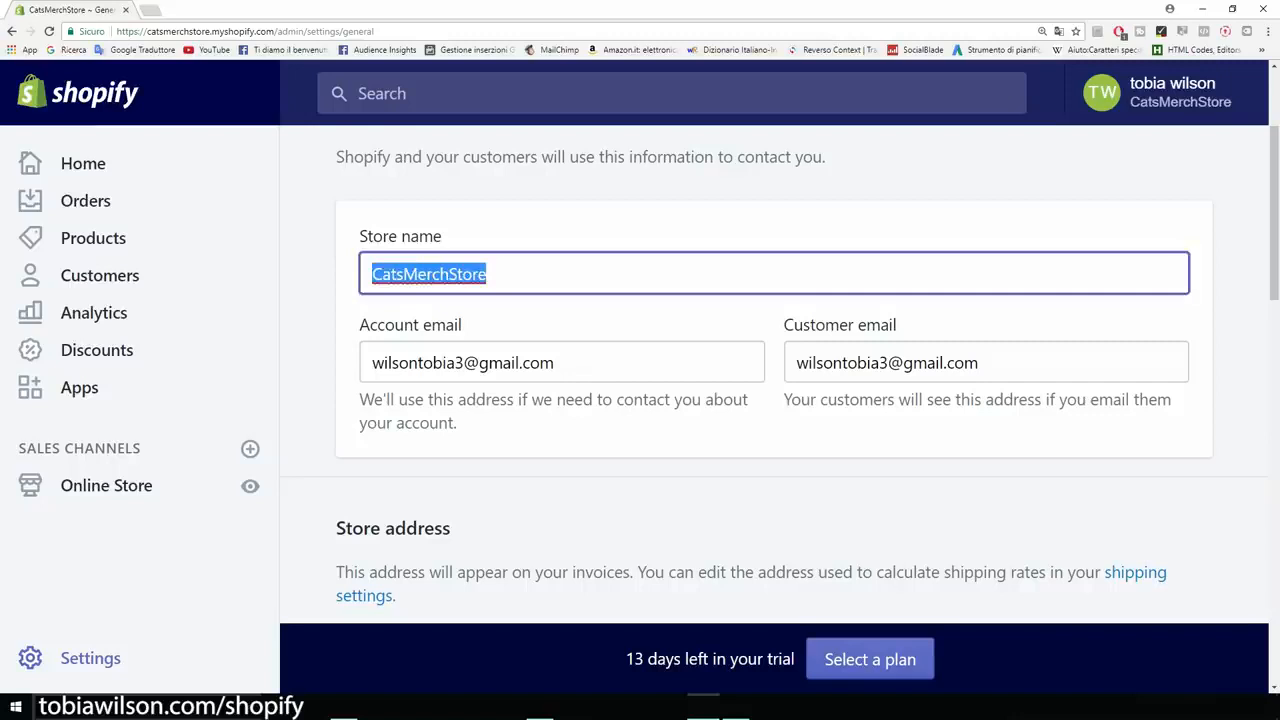
pyautogui.write('Cat Lovers')
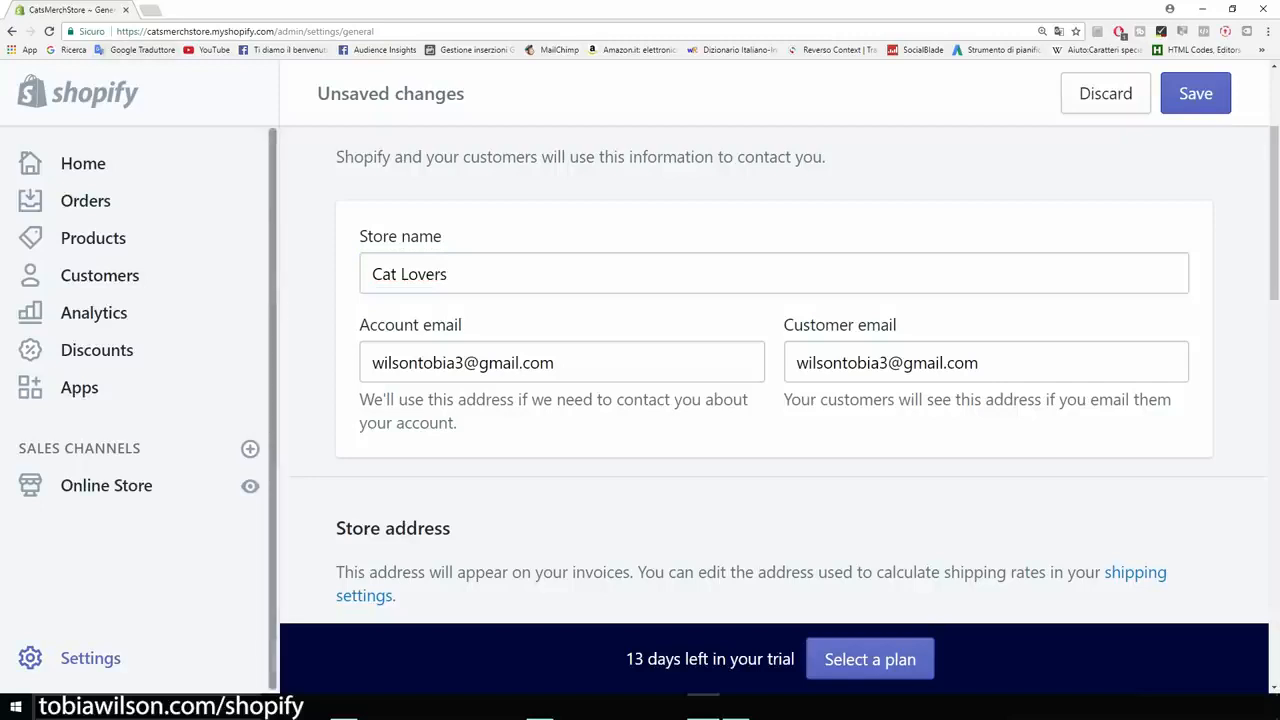
pyautogui.moveTo(147, 31); pyautogui.dragTo(276, 31)
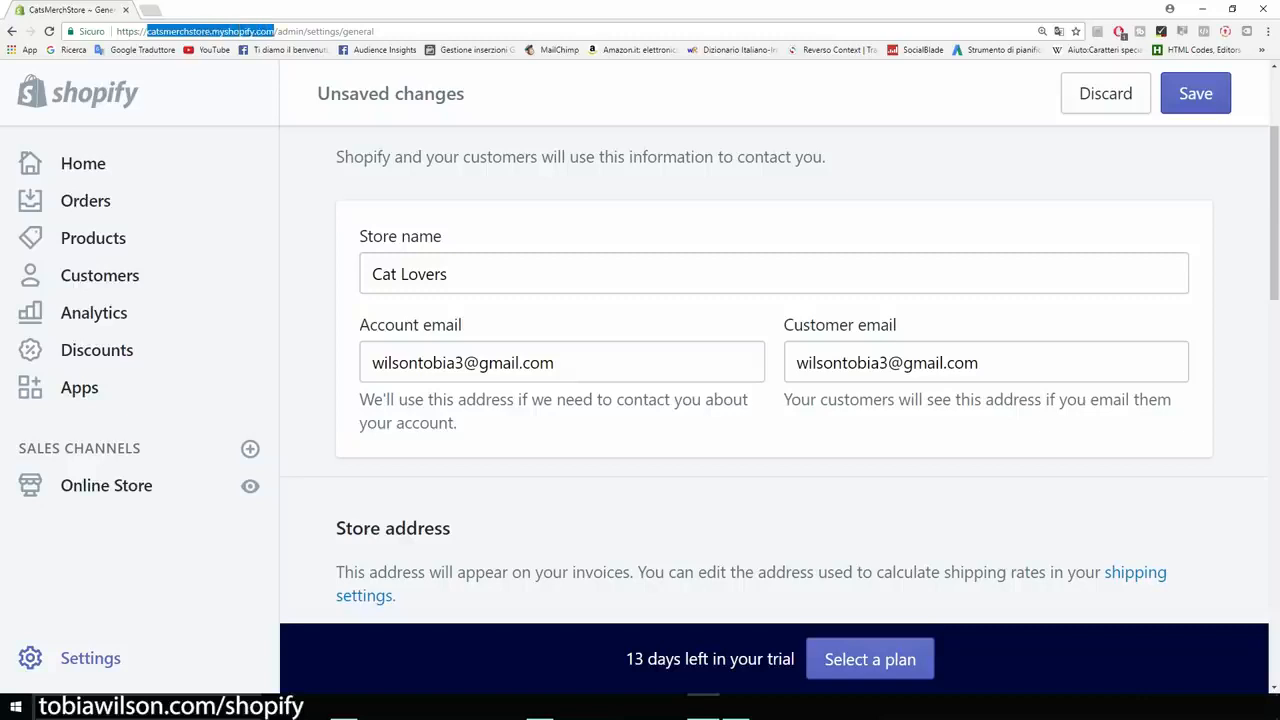
pyautogui.click(276, 31)
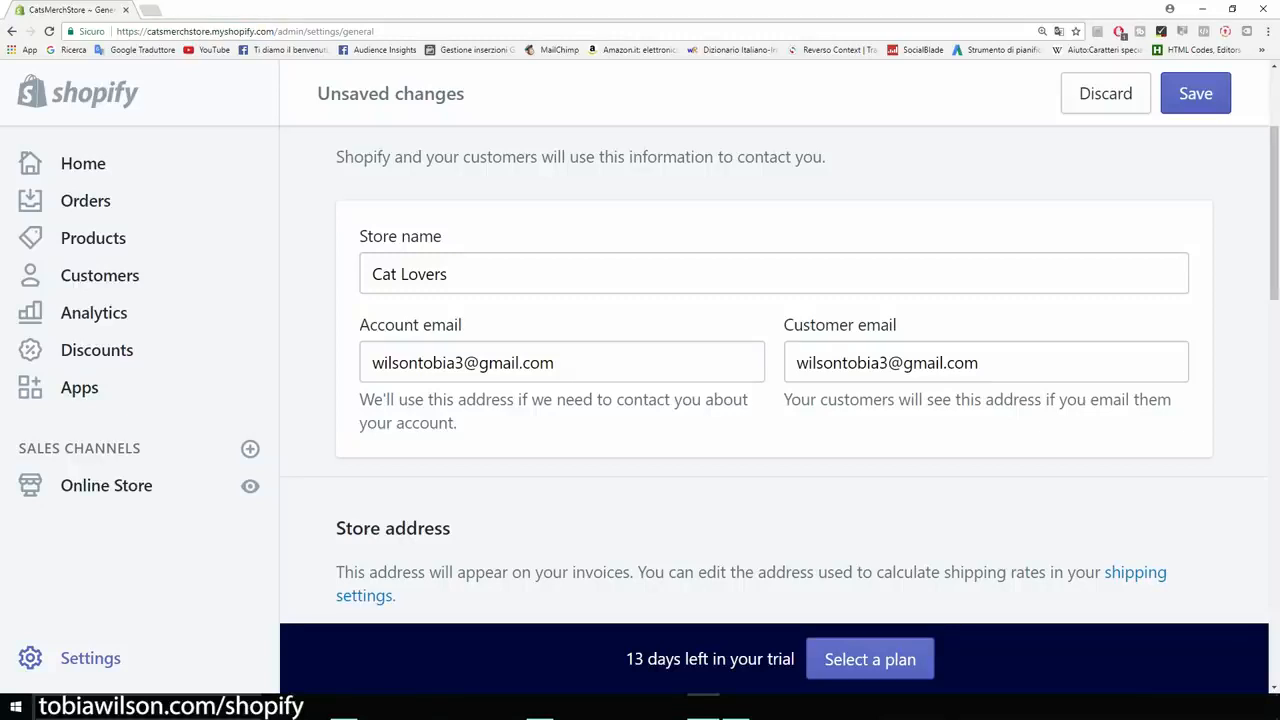
# Keep United States Dollars as the store currency and save the settings.
pyautogui.scroll(-2, 774, 375)
pyautogui.scroll(2, 774, 375)
pyautogui.scroll(-2, 774, 375)
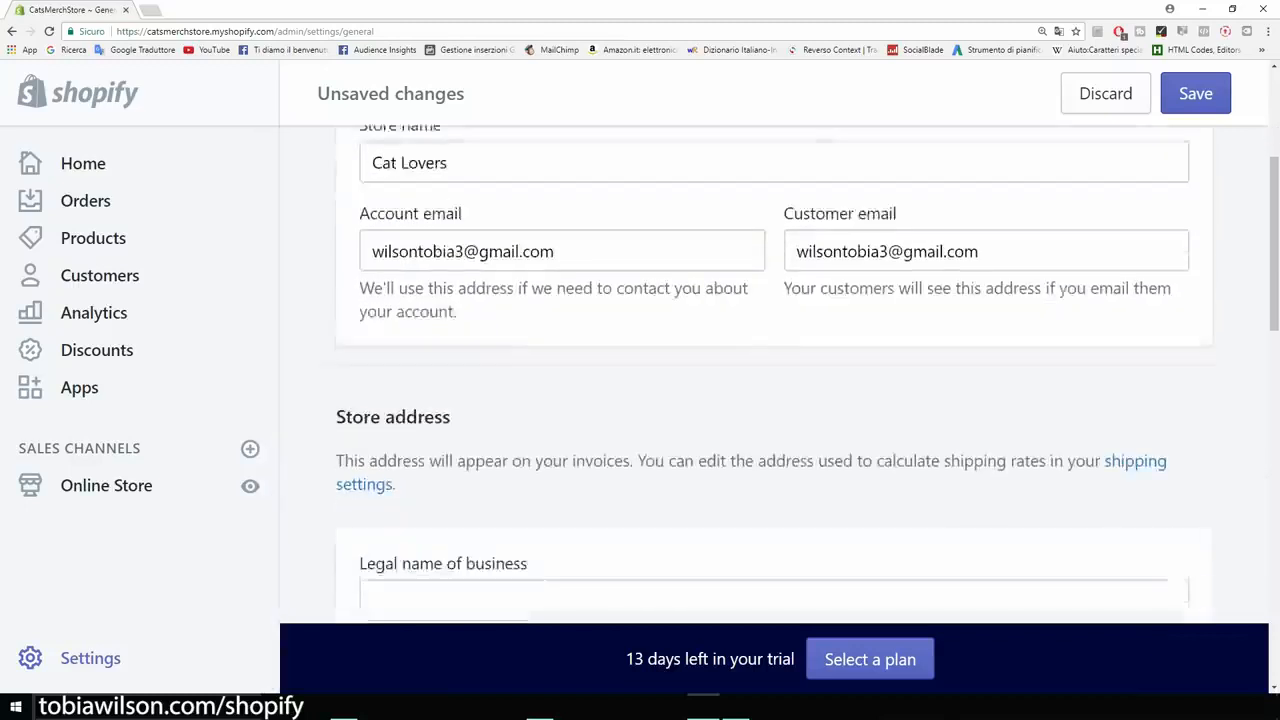
pyautogui.scroll(-4, 774, 375)
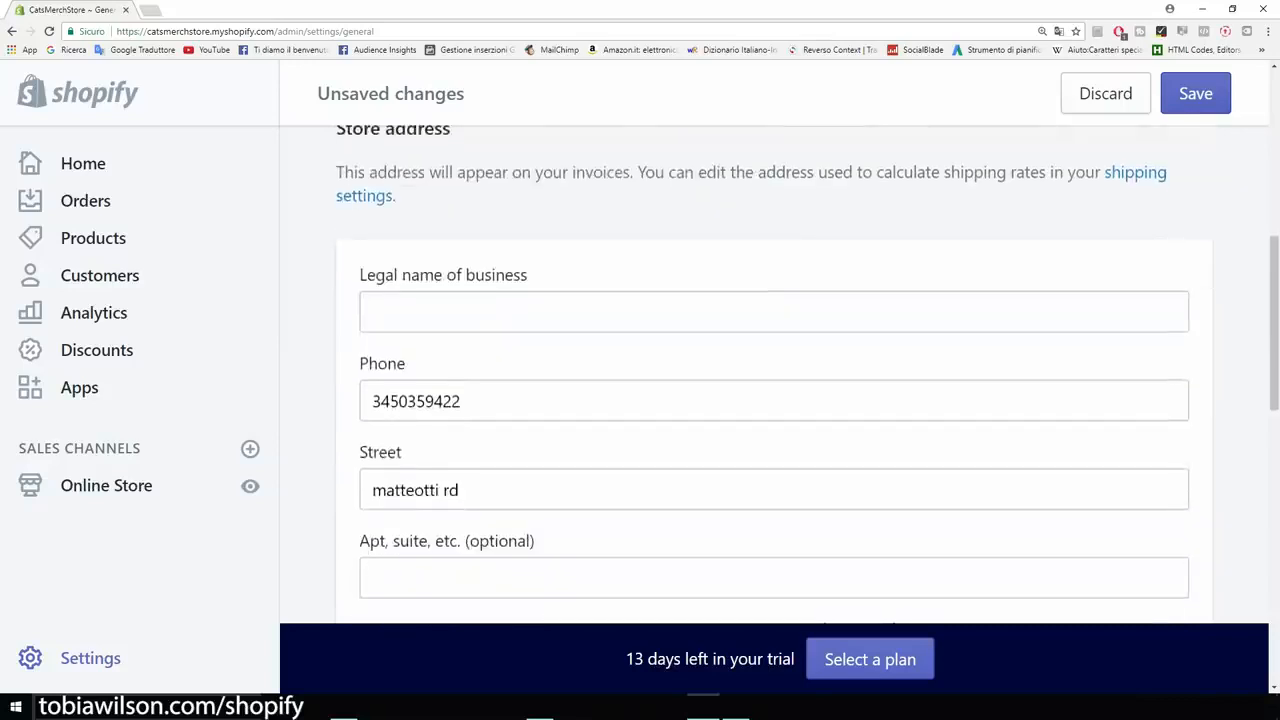
pyautogui.scroll(-4, 774, 375)
pyautogui.scroll(-8, 774, 375)
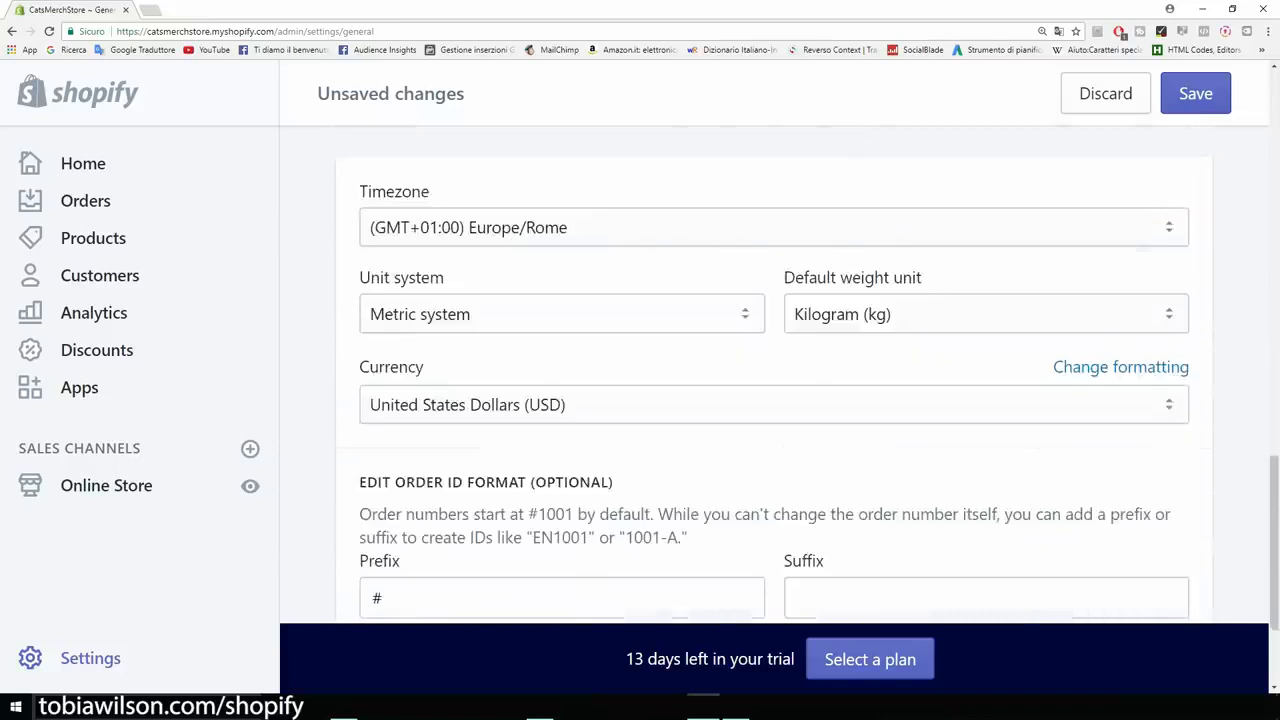
pyautogui.scroll(-1, 774, 375)
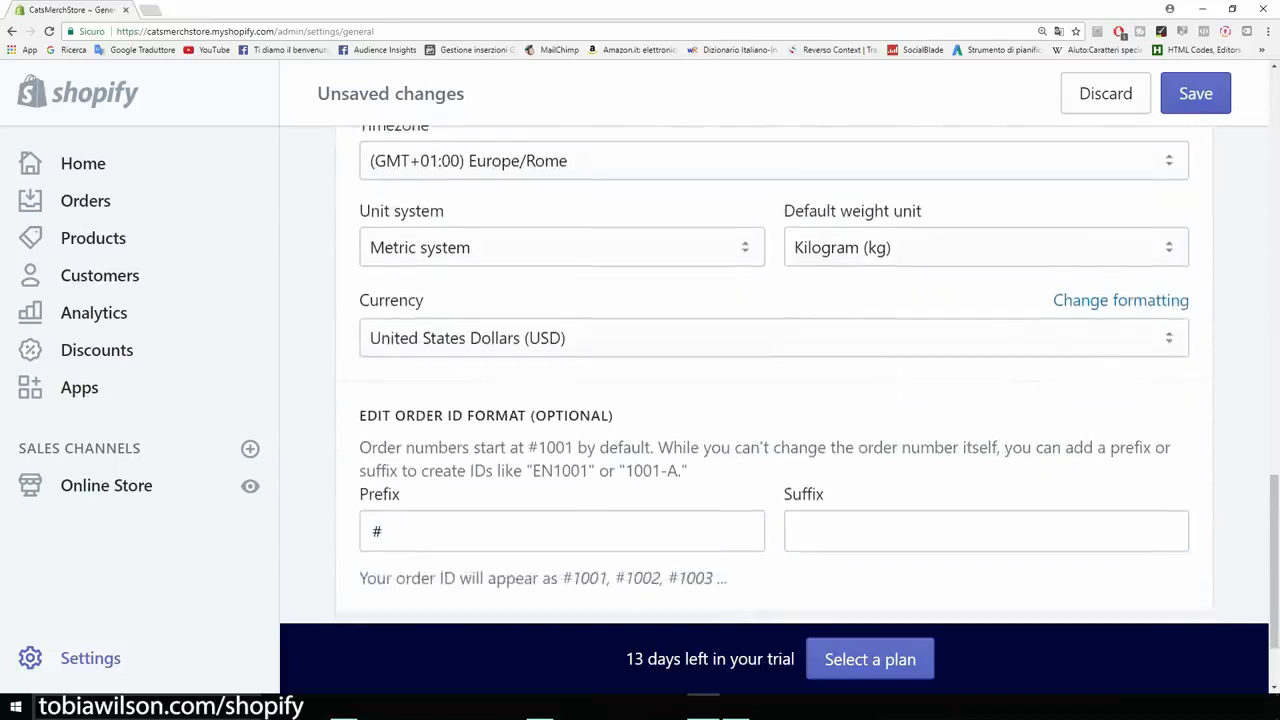
pyautogui.scroll(-1, 774, 375)
pyautogui.click(774, 271)
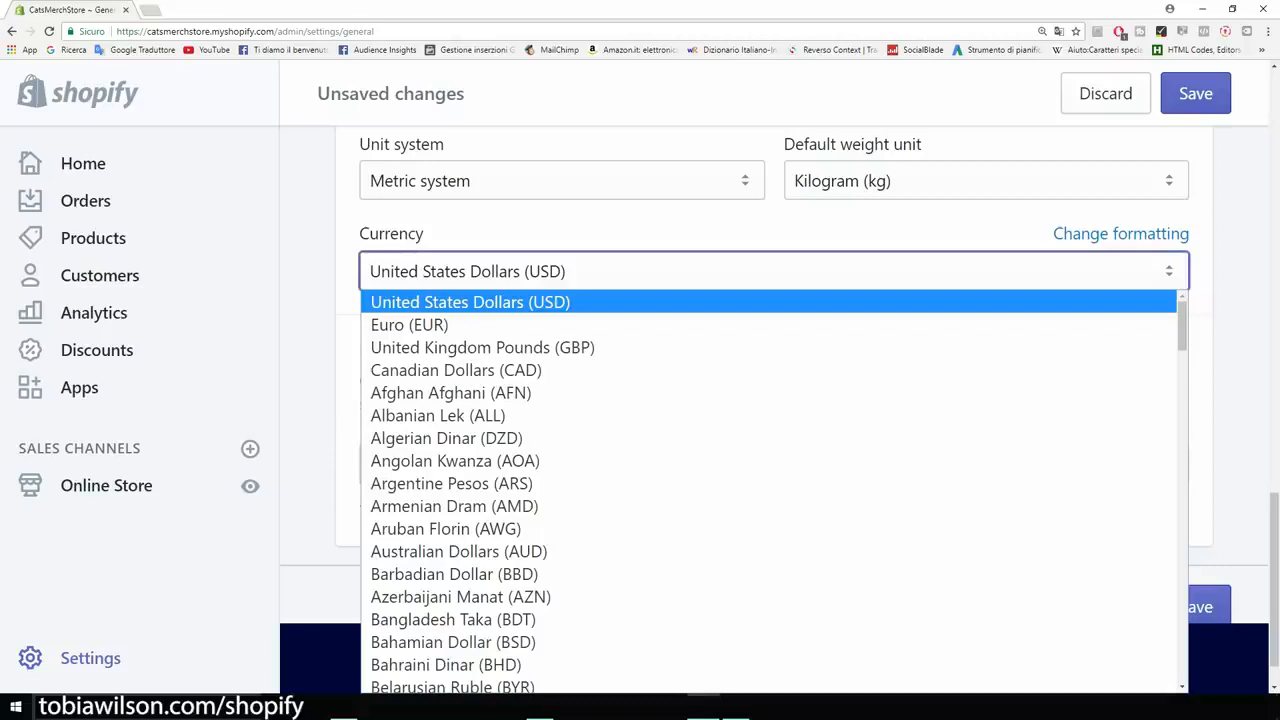
pyautogui.click(308, 380)
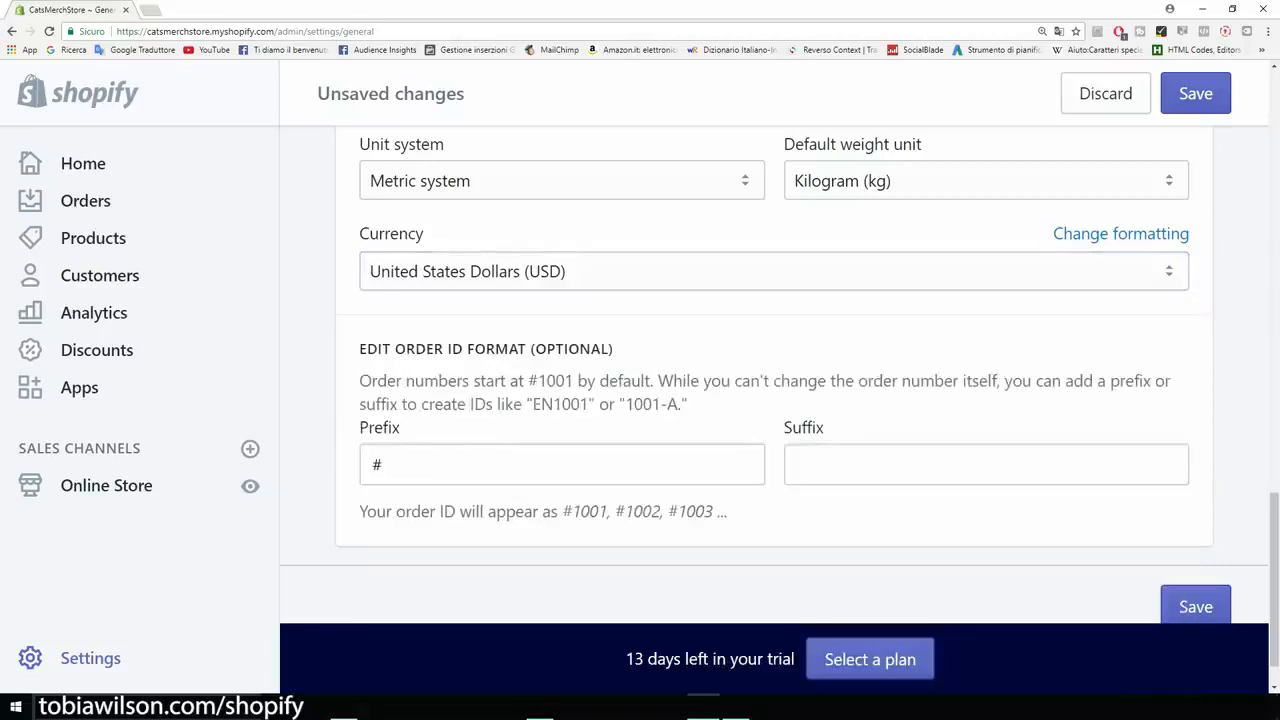
pyautogui.scroll(-1, 774, 375)
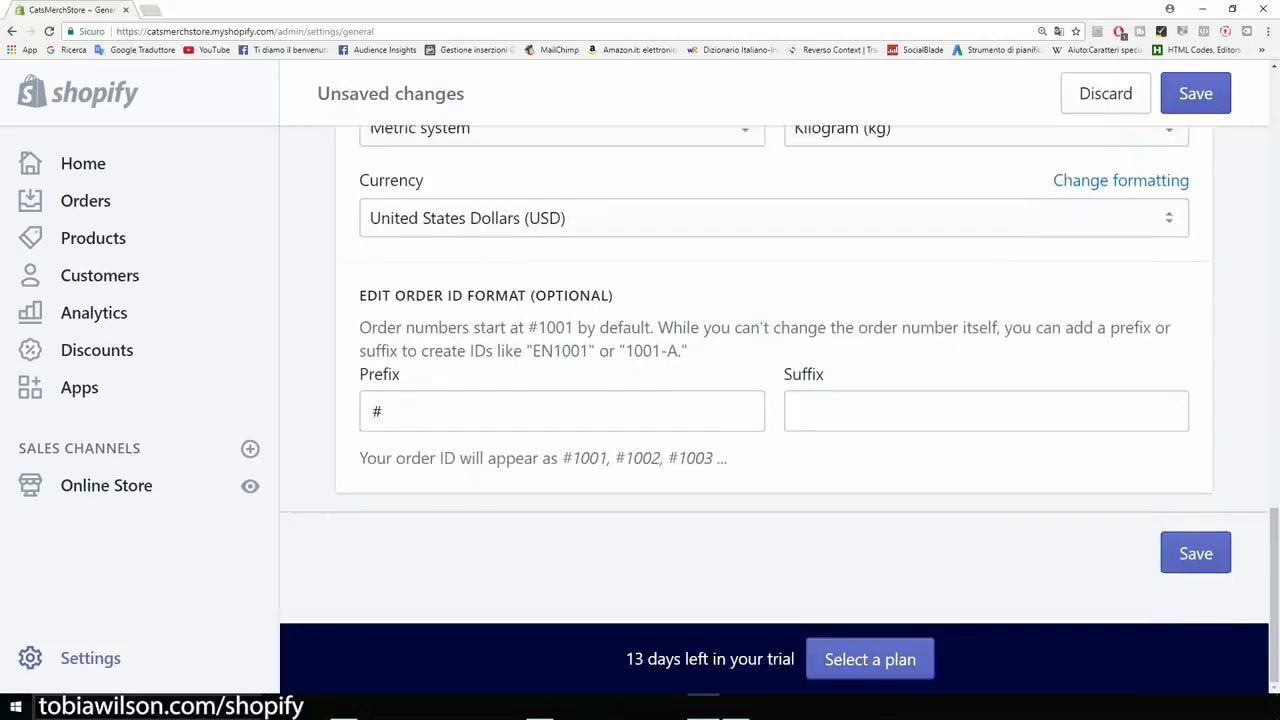
pyautogui.click(1195, 553)
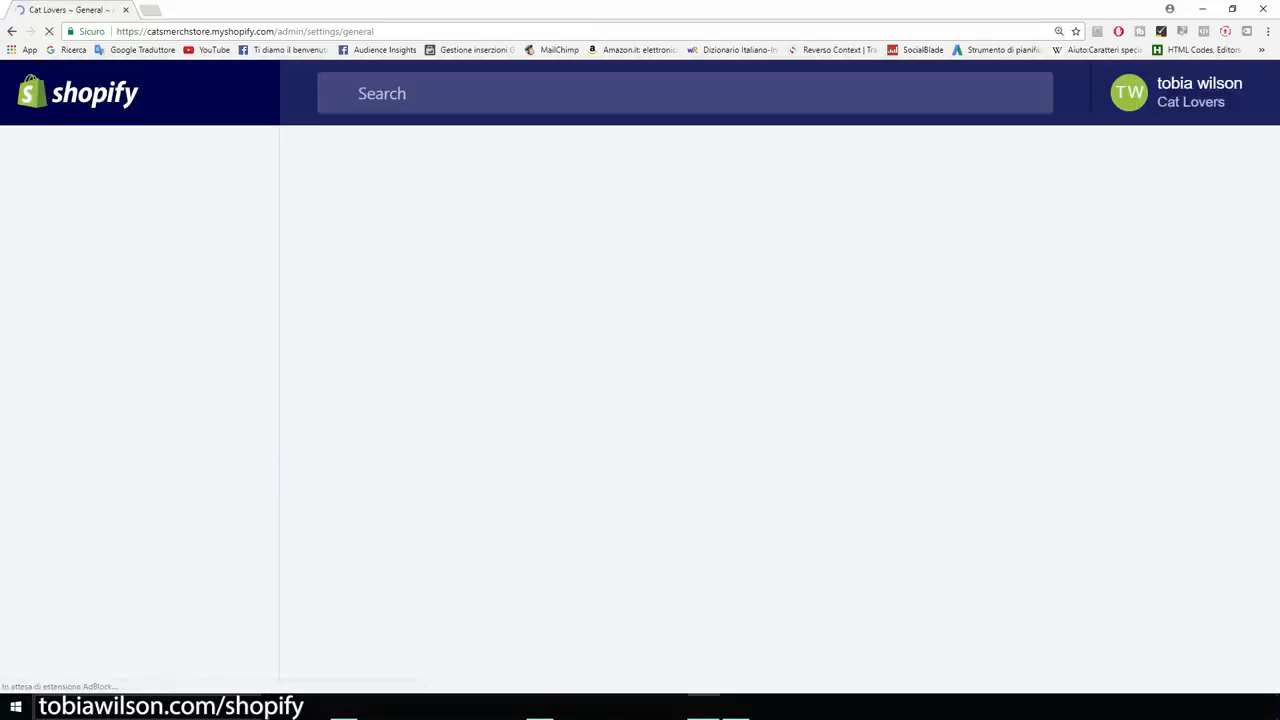
# Open the Payments settings and review the PayPal Express Checkout account details.
pyautogui.click(90, 657)
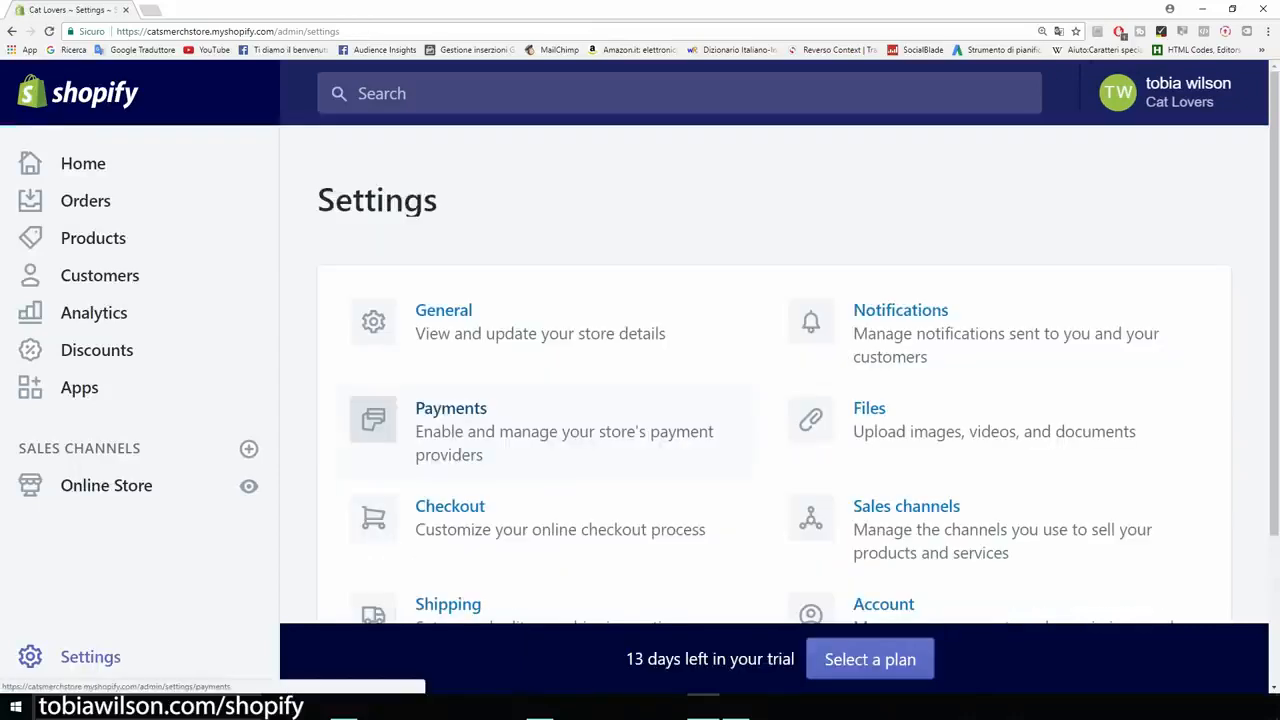
pyautogui.click(451, 409)
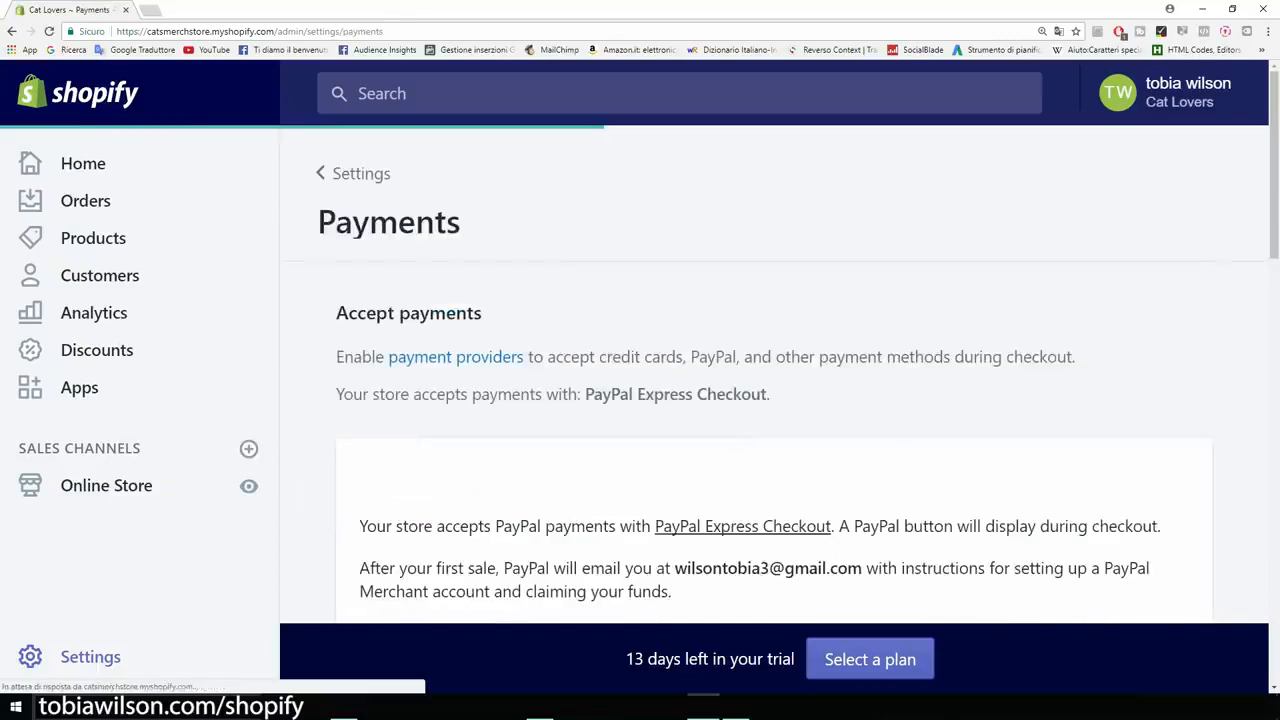
pyautogui.scroll(-2, 774, 365)
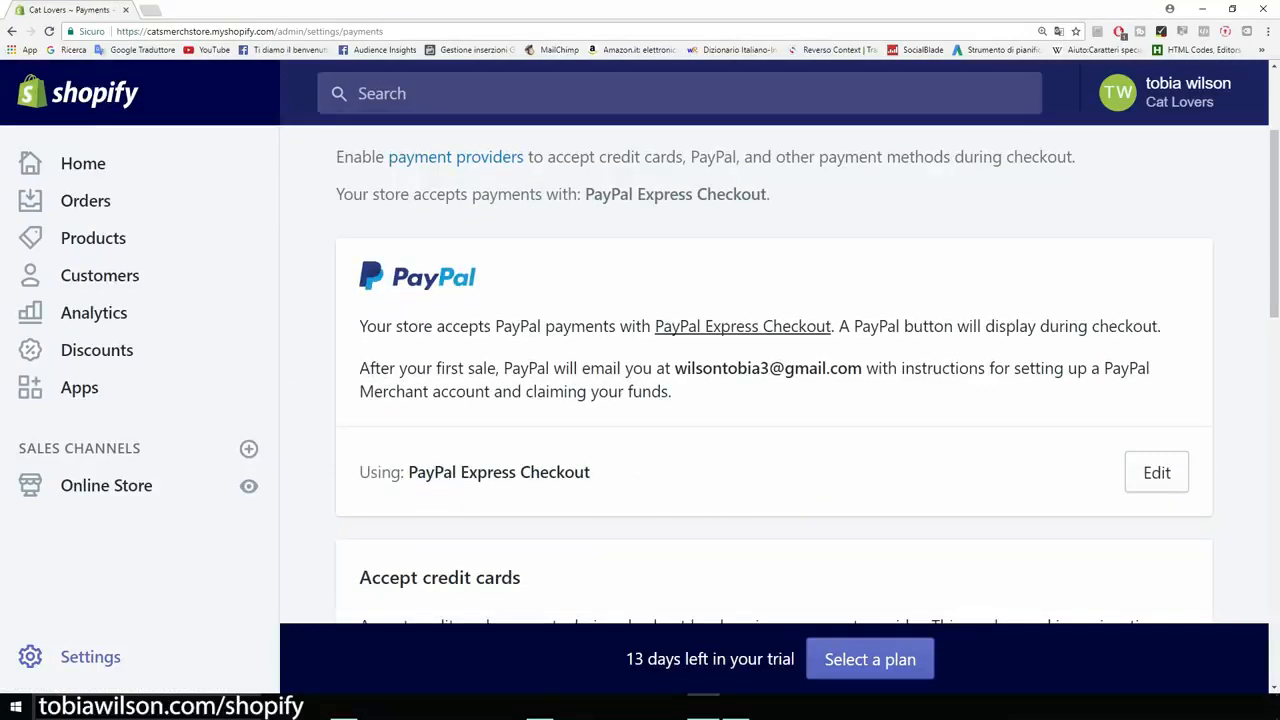
pyautogui.moveTo(674, 368); pyautogui.dragTo(862, 368)
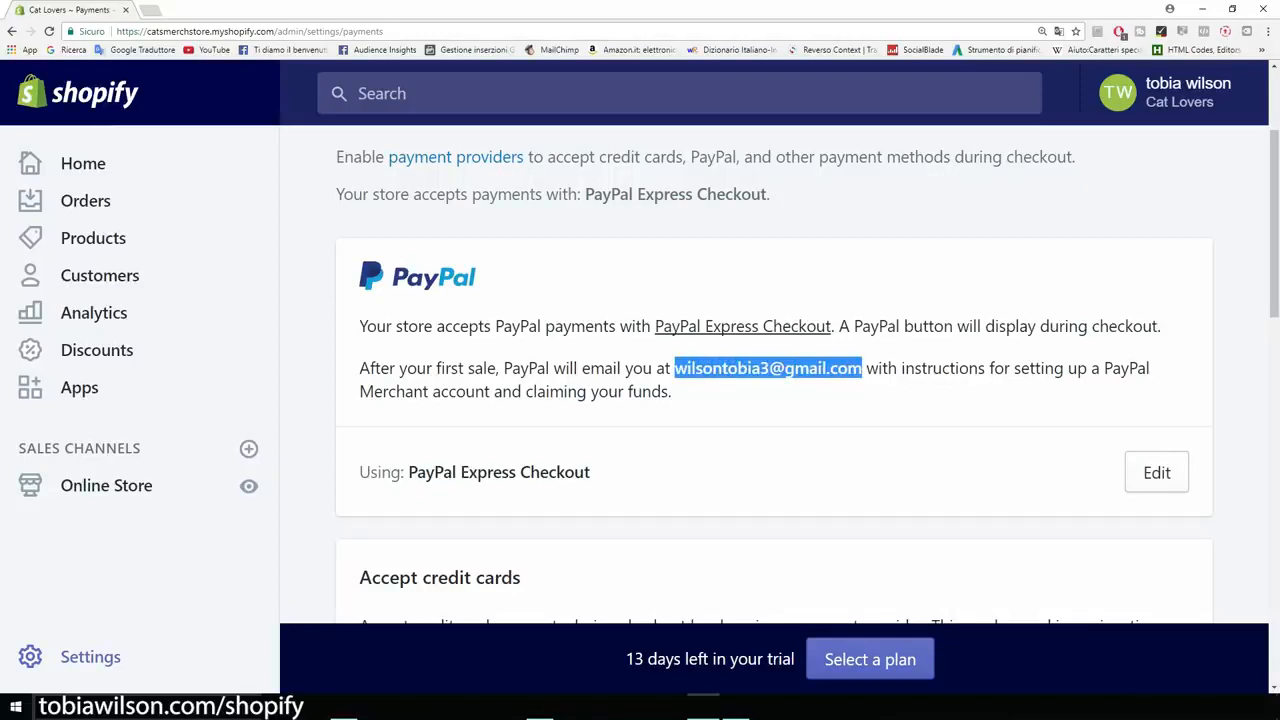
pyautogui.click(862, 372)
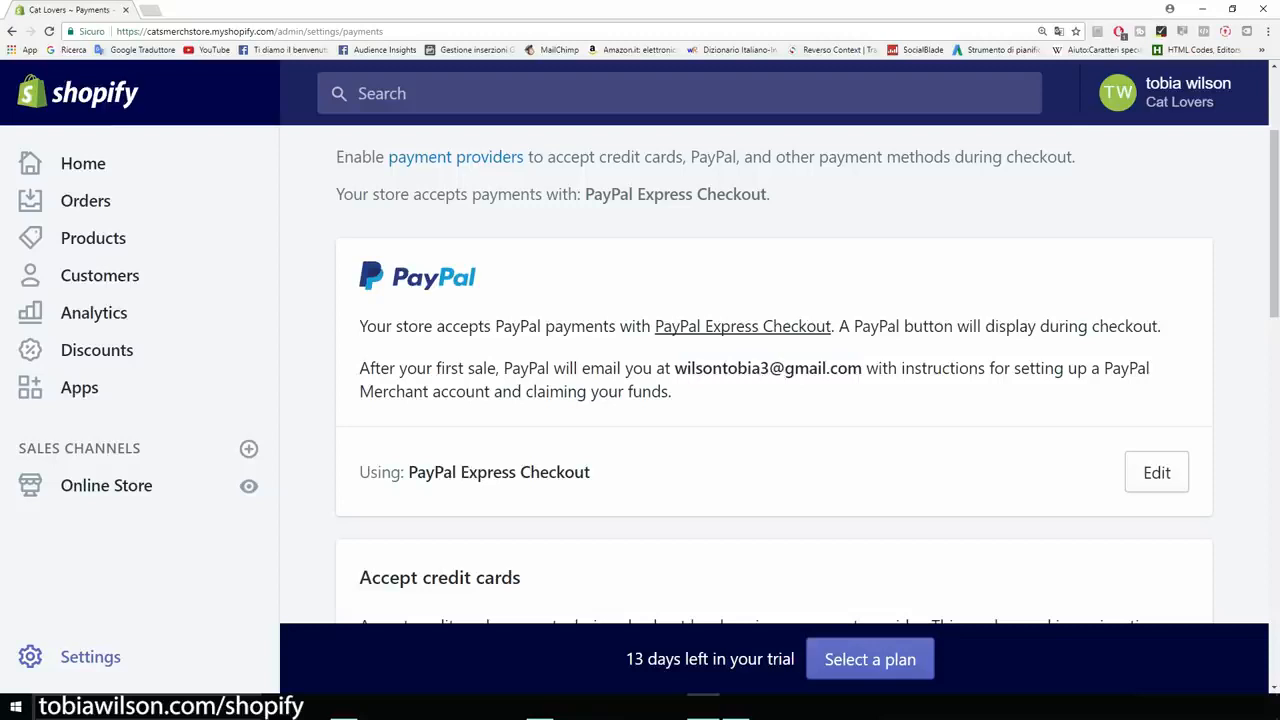
pyautogui.scroll(-1, 774, 400)
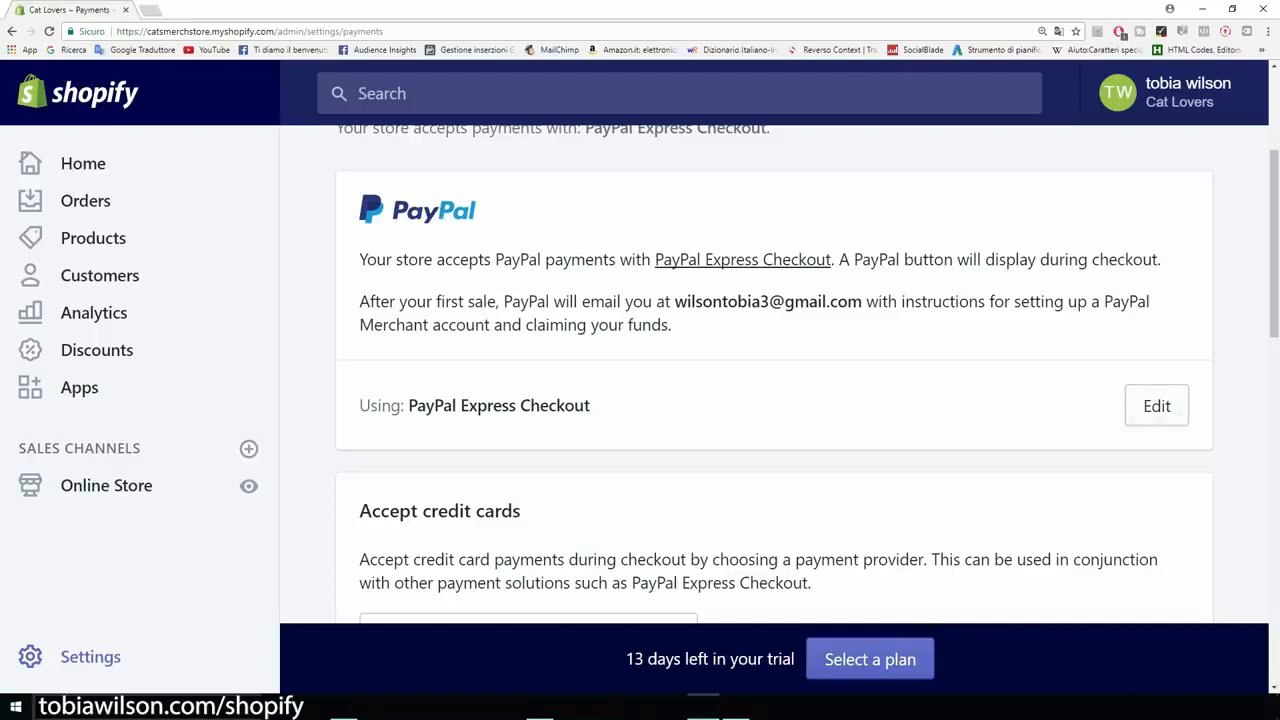
pyautogui.scroll(-4, 774, 374)
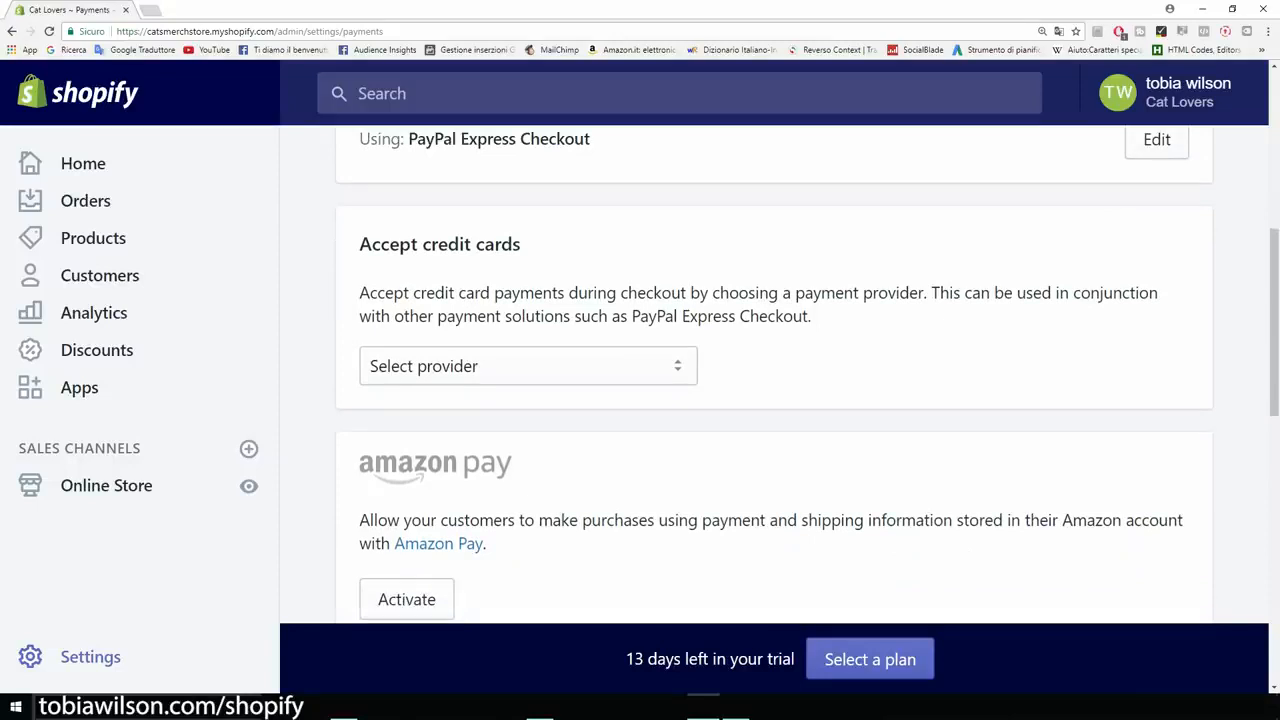
# Select Stripe as the credit card provider and review its rates and transaction fees.
pyautogui.hotkey('ctrl', '-')
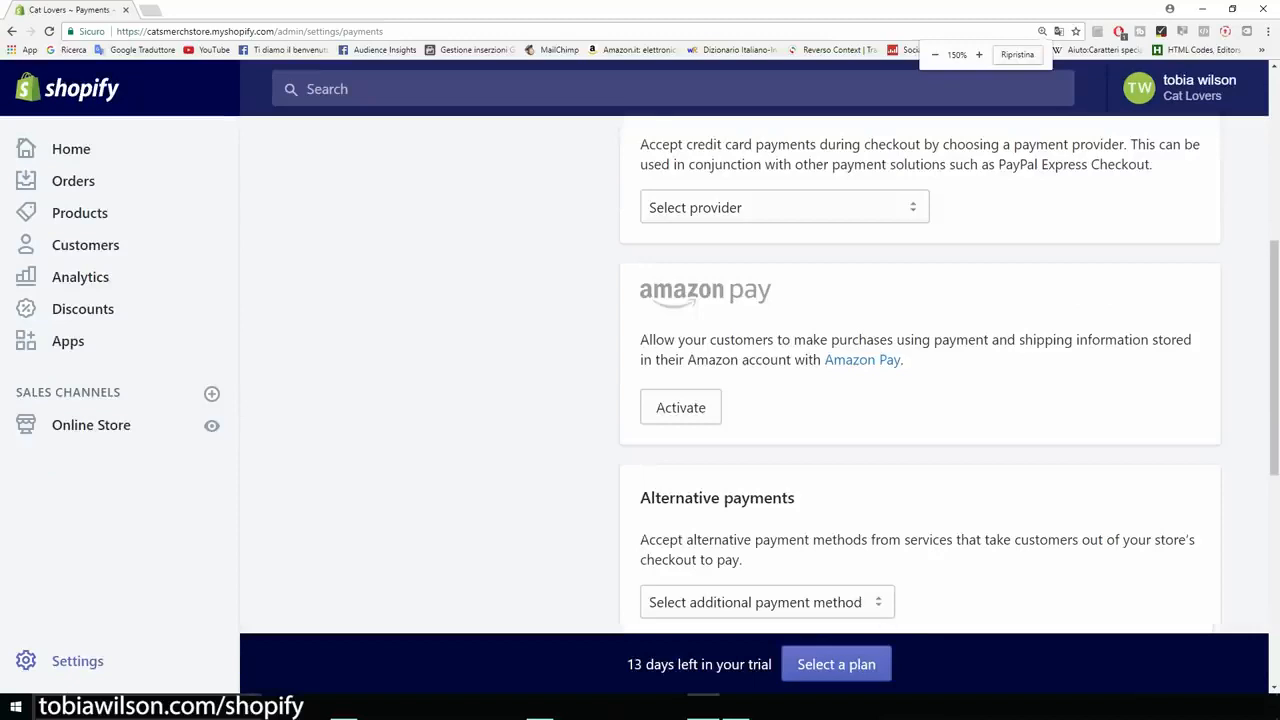
pyautogui.scroll(5, 920, 380)
pyautogui.scroll(-3, 920, 380)
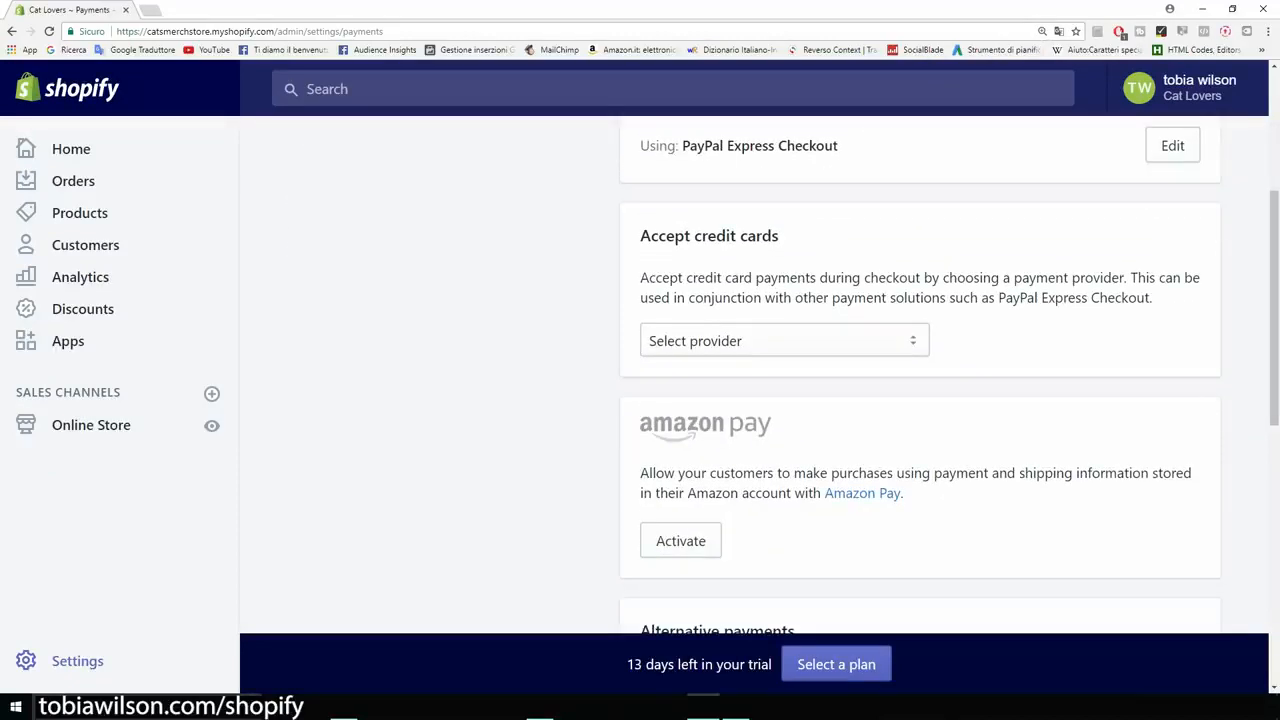
pyautogui.click(784, 341)
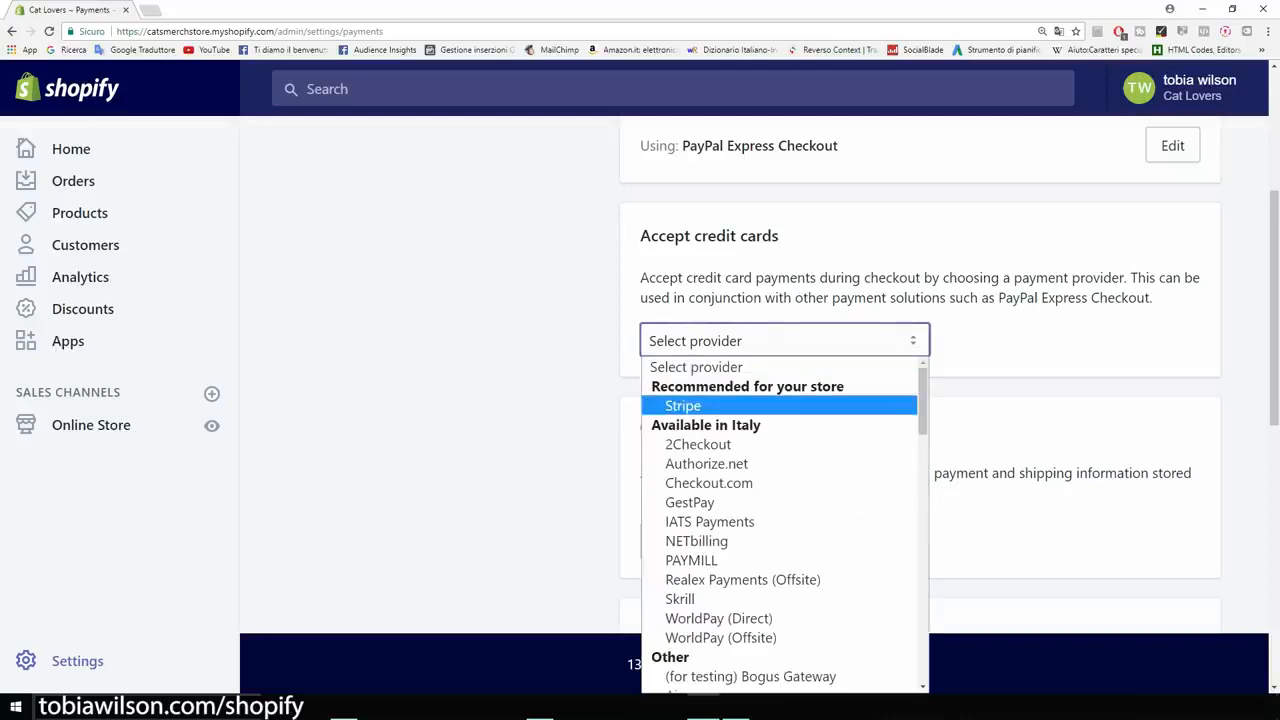
pyautogui.click(684, 406)
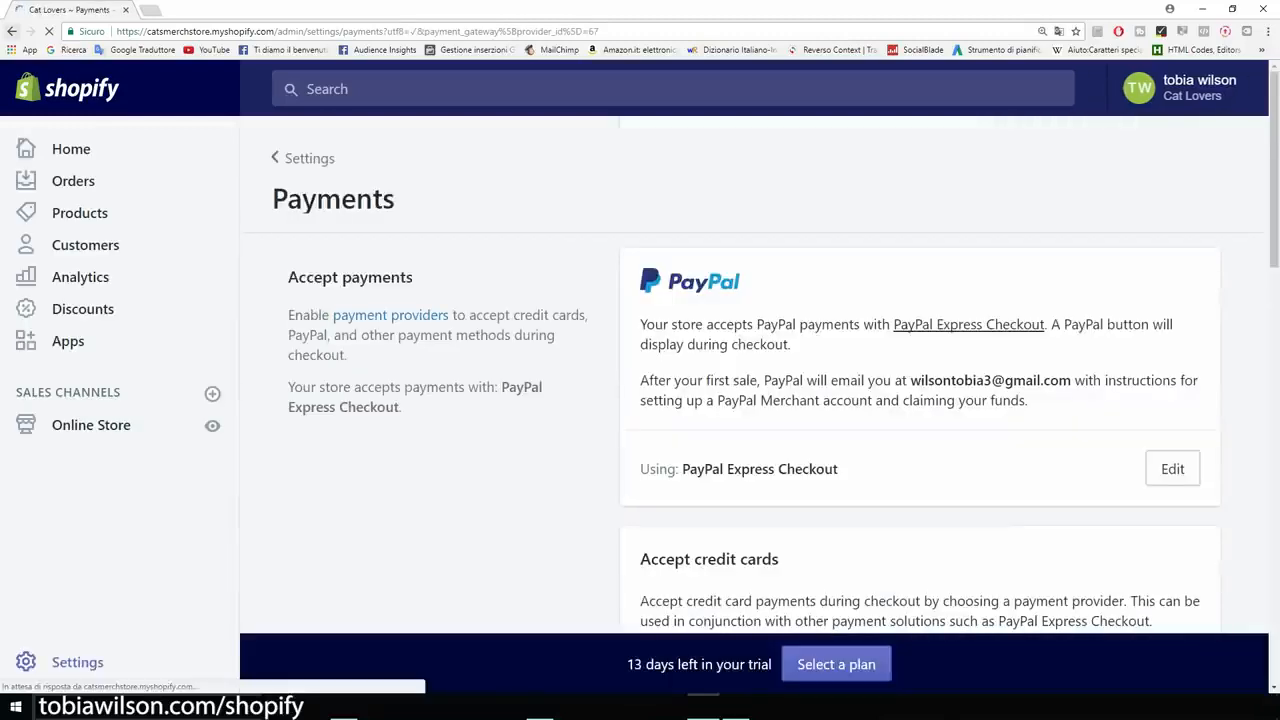
pyautogui.scroll(-1, 754, 376)
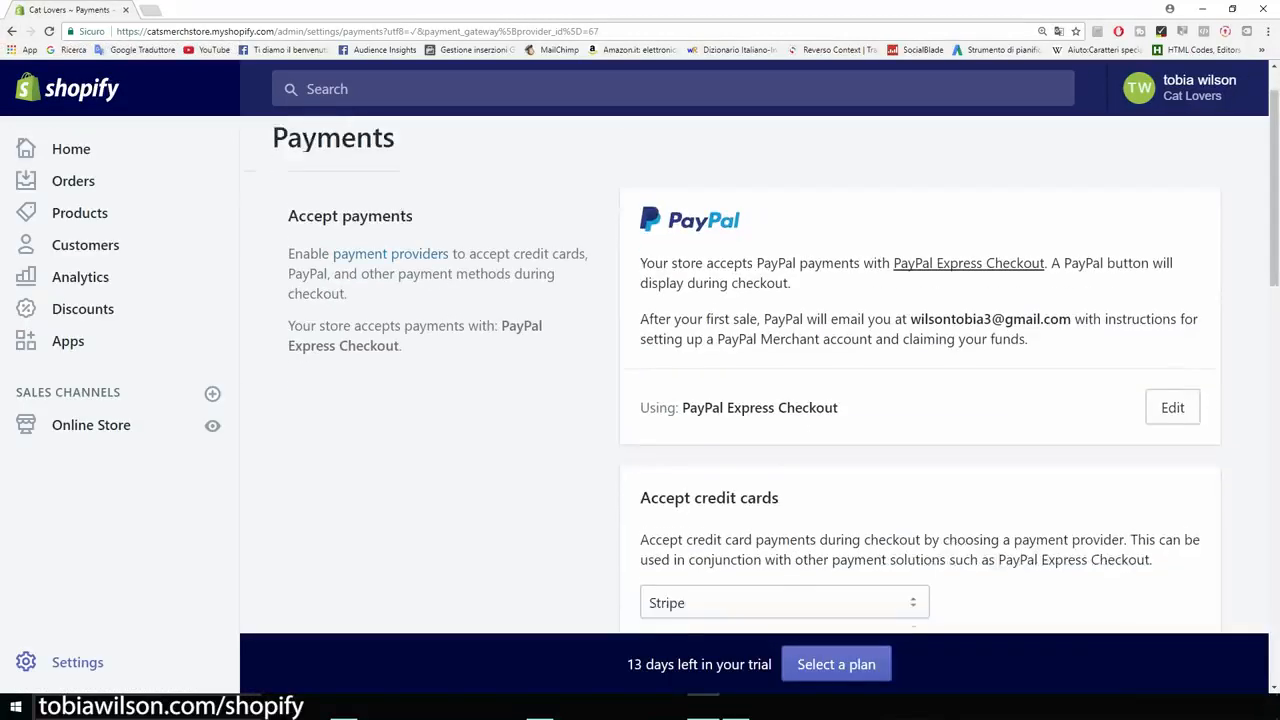
pyautogui.scroll(-2, 754, 376)
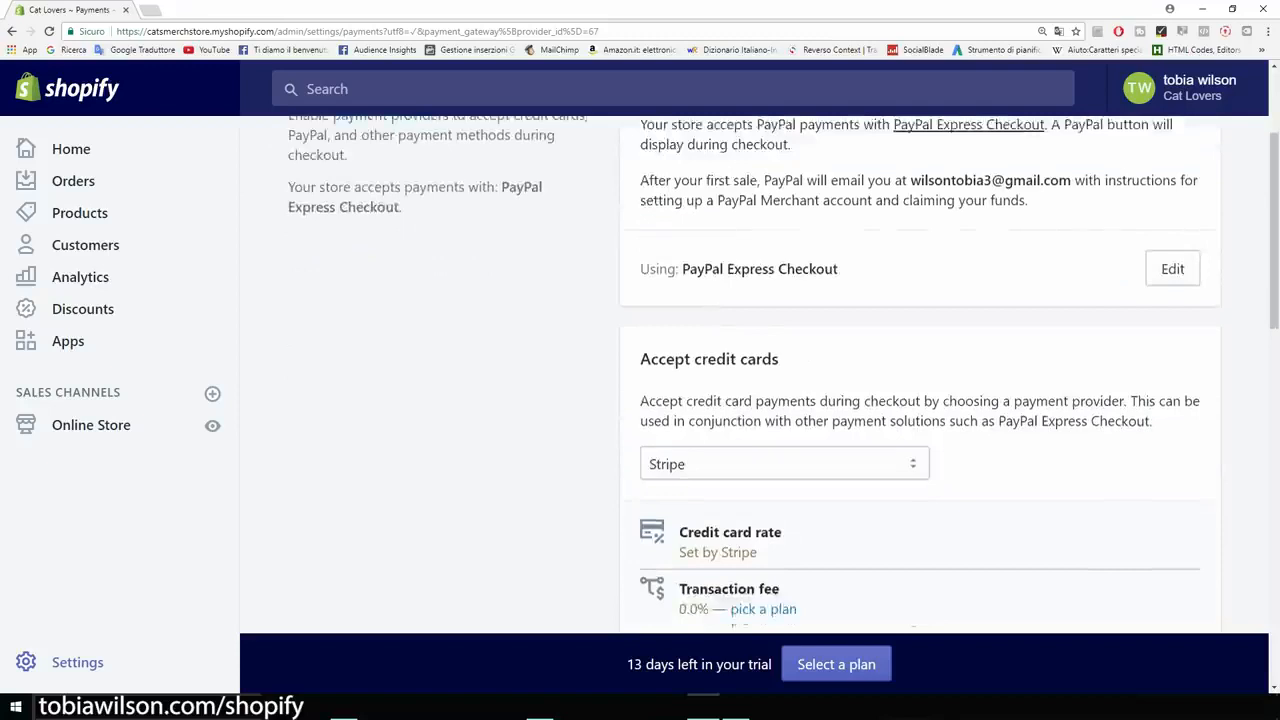
pyautogui.scroll(-2, 754, 376)
pyautogui.scroll(-1, 754, 376)
pyautogui.scroll(1, 754, 376)
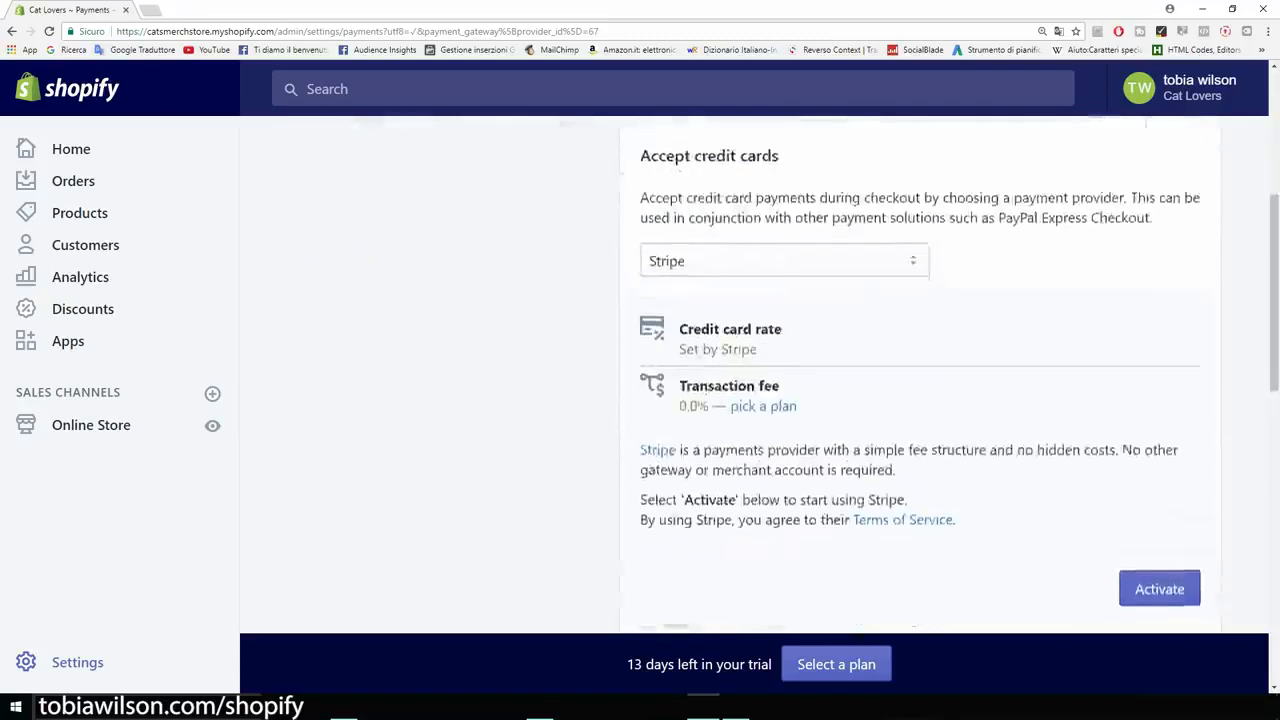
pyautogui.scroll(-2, 754, 376)
# Start activating Stripe, then leave its Connect with Shopify form unfilled and go back.
pyautogui.click(1159, 458)
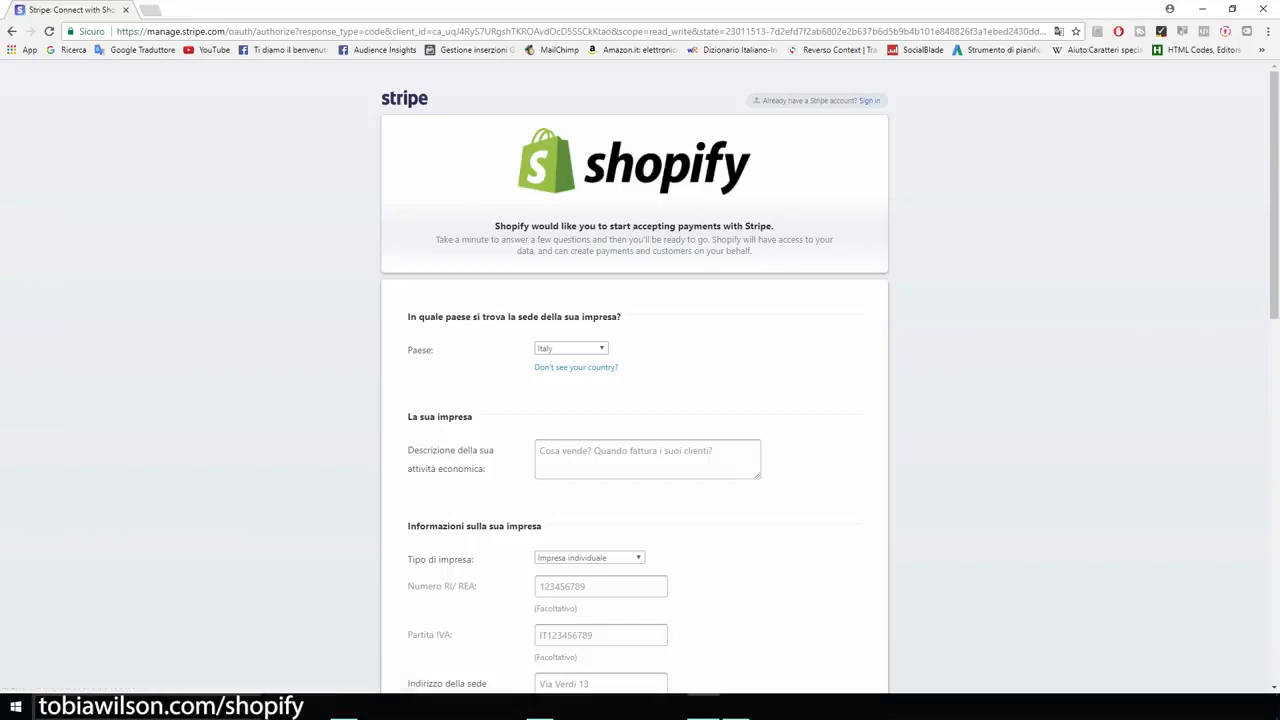
pyautogui.scroll(-4, 634, 400)
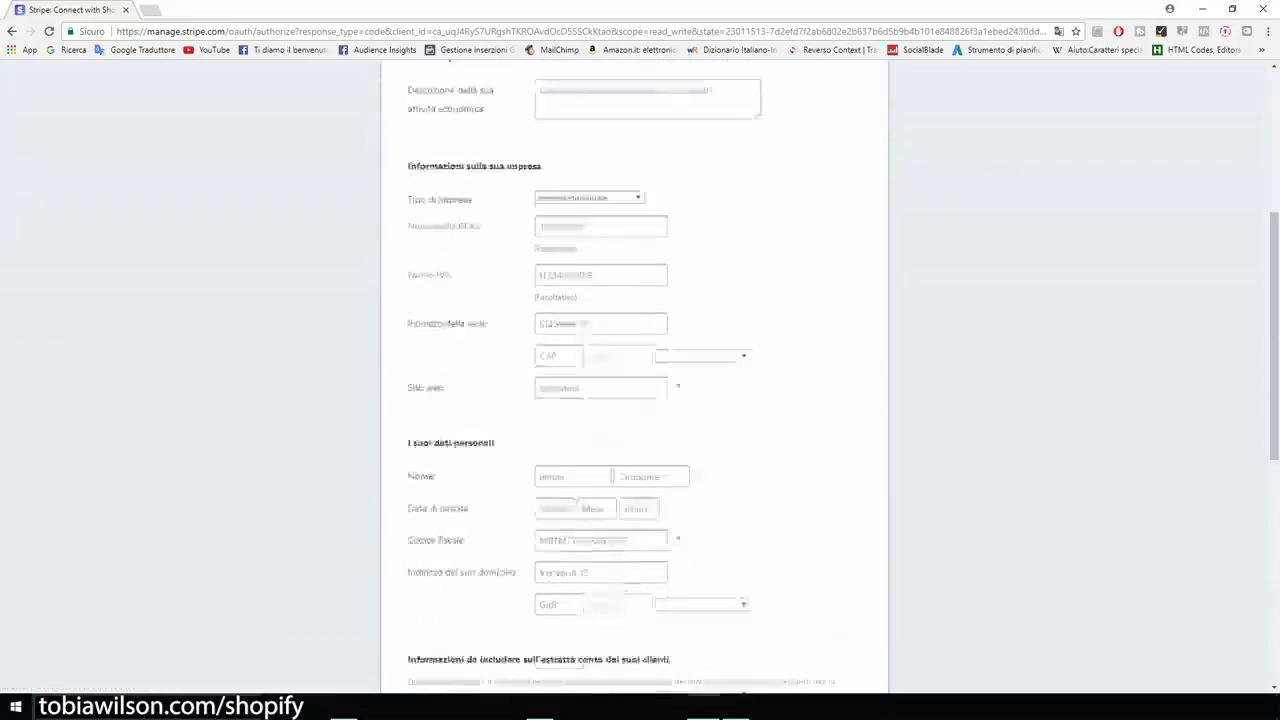
pyautogui.scroll(-6, 634, 400)
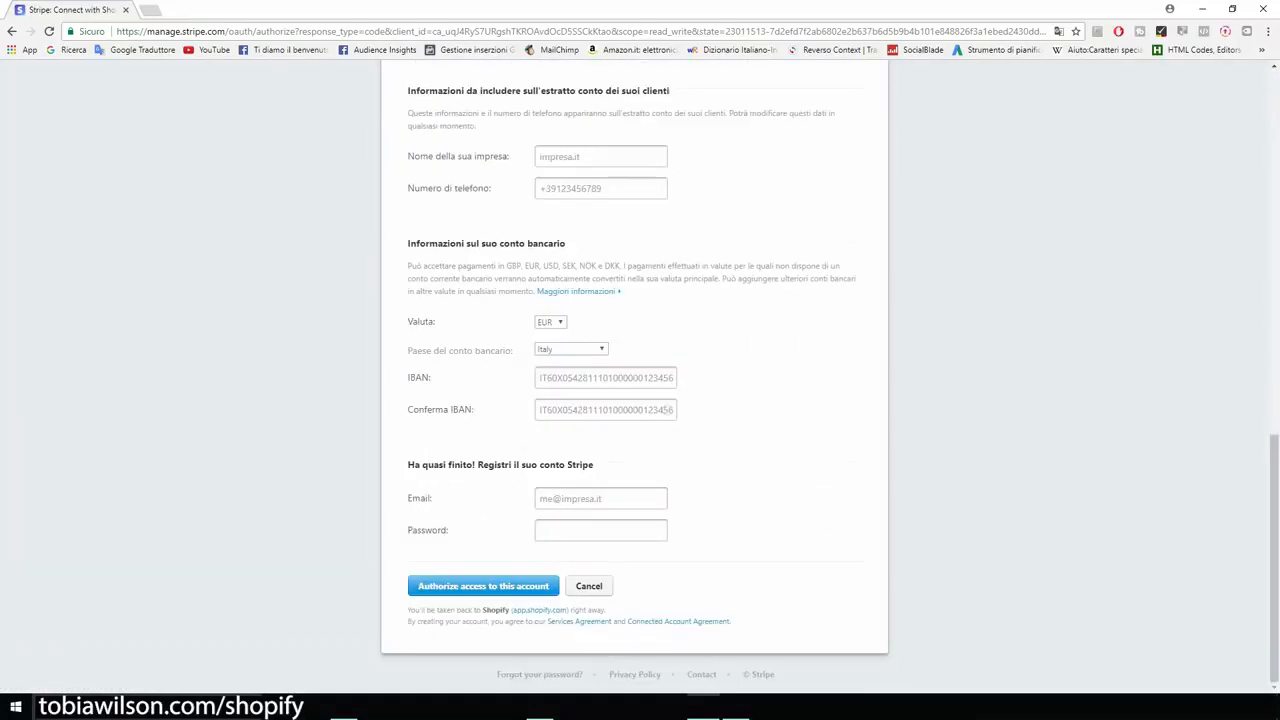
pyautogui.scroll(10, 634, 400)
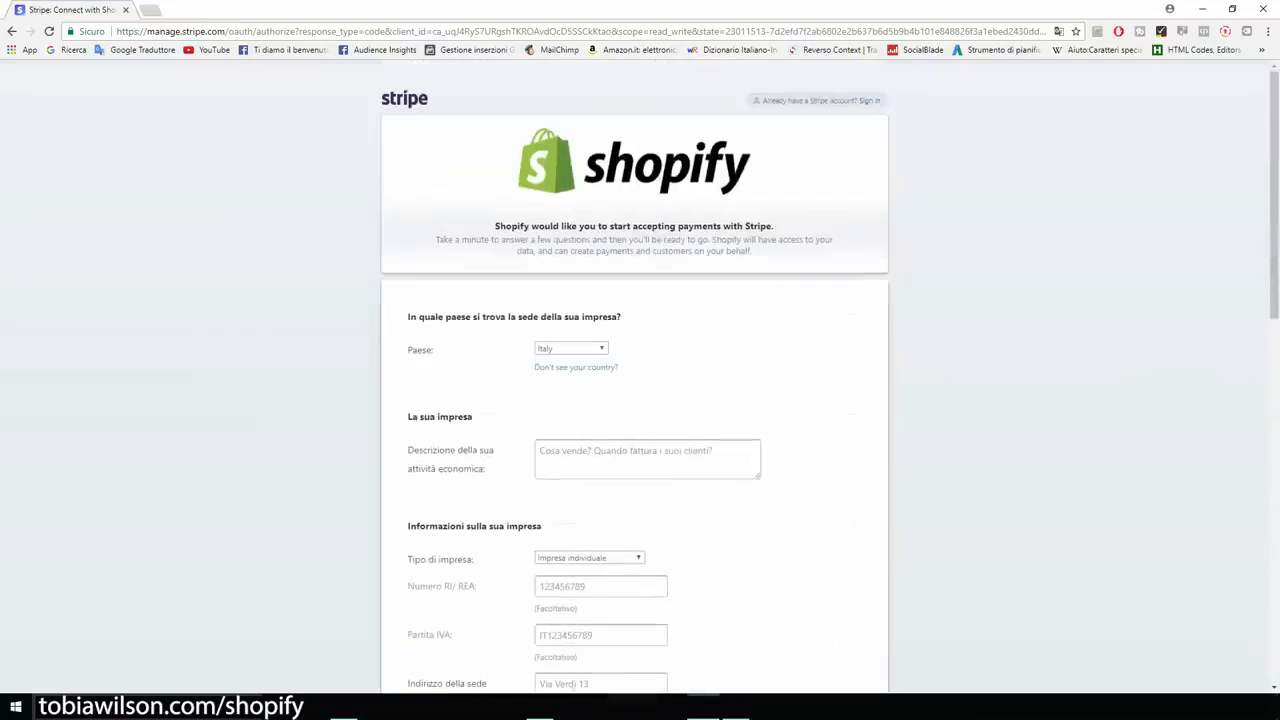
pyautogui.click(12, 31)
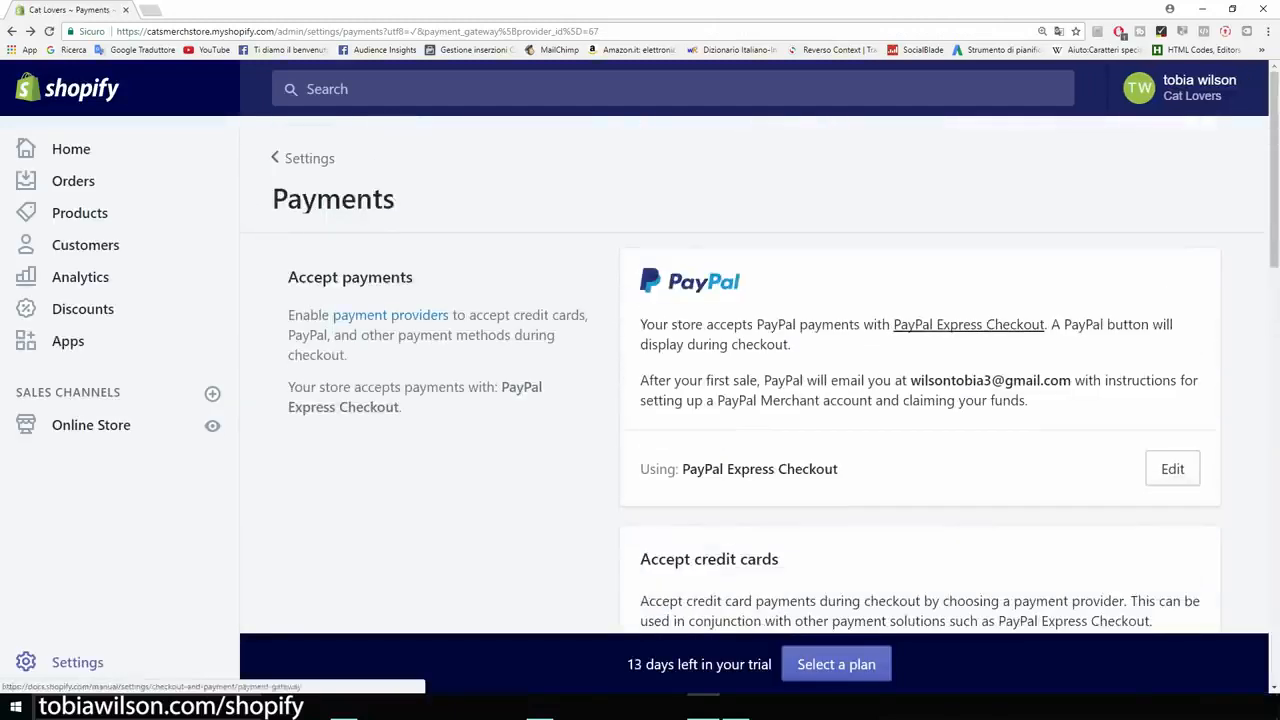
# Confirm Stripe is still the credit card provider, then return to the Settings overview.
pyautogui.scroll(-3, 754, 380)
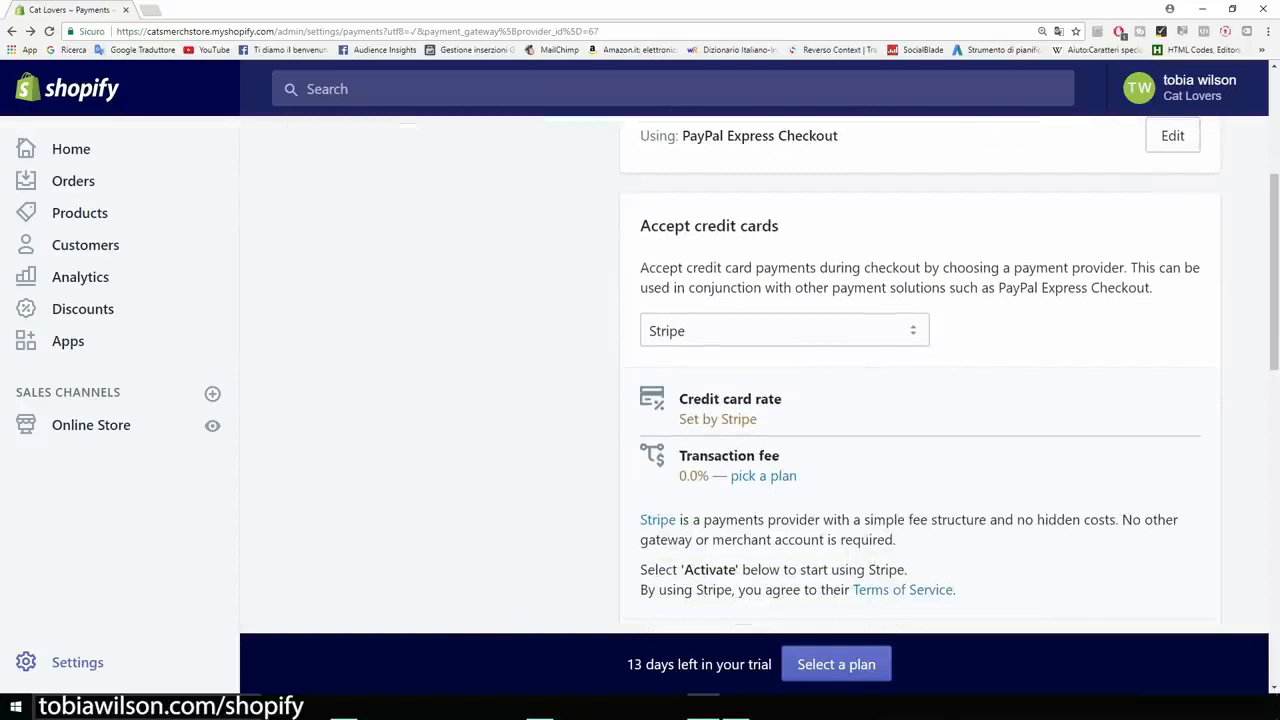
pyautogui.scroll(-6, 754, 380)
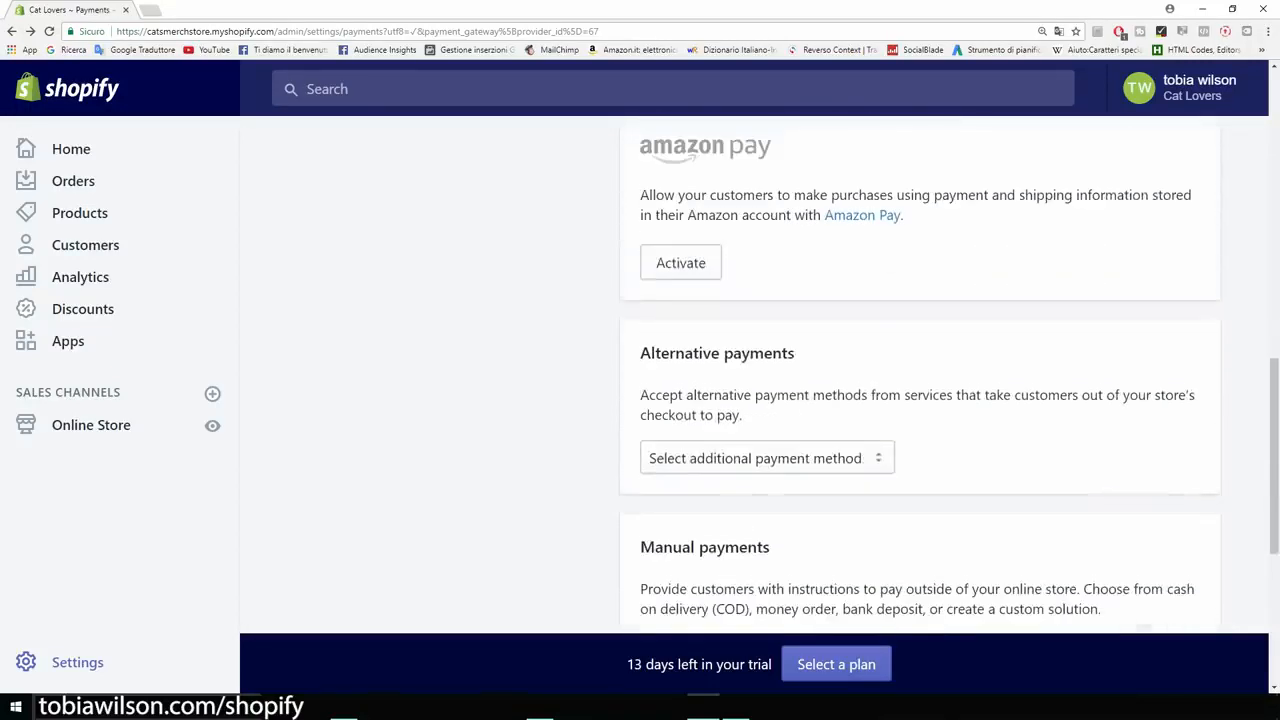
pyautogui.hotkey('ctrl', '-')
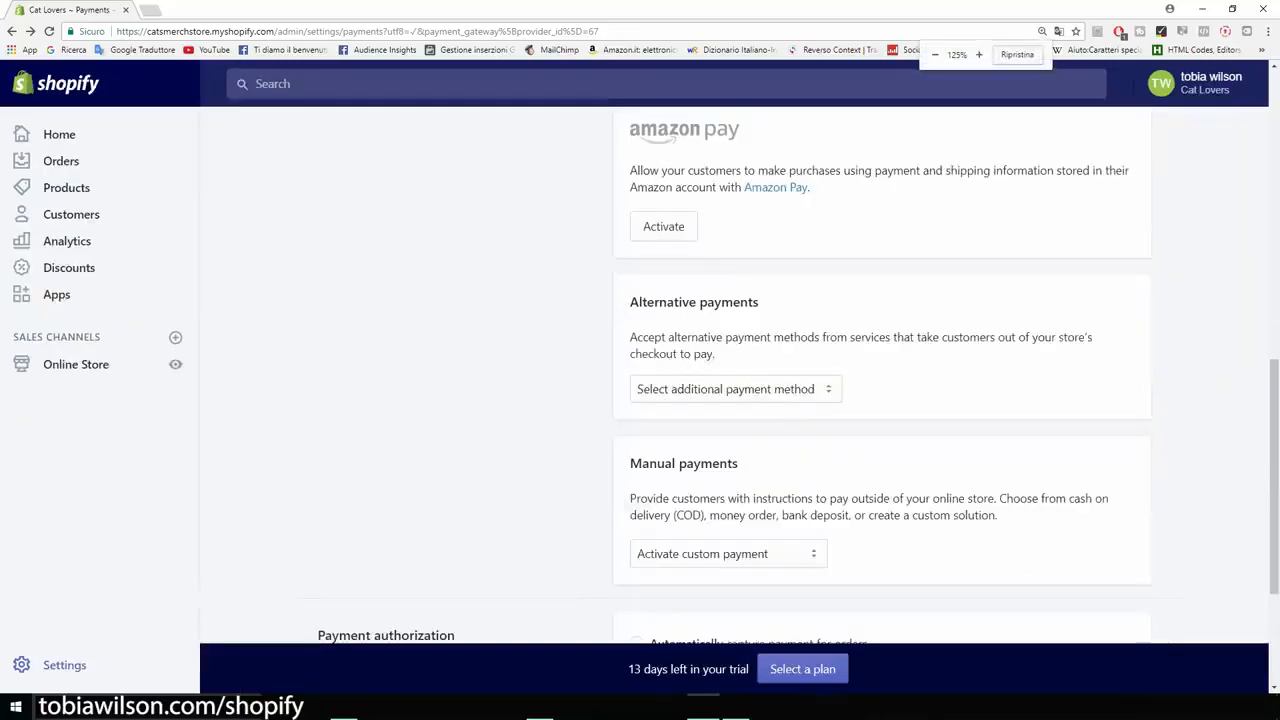
pyautogui.scroll(-3, 880, 380)
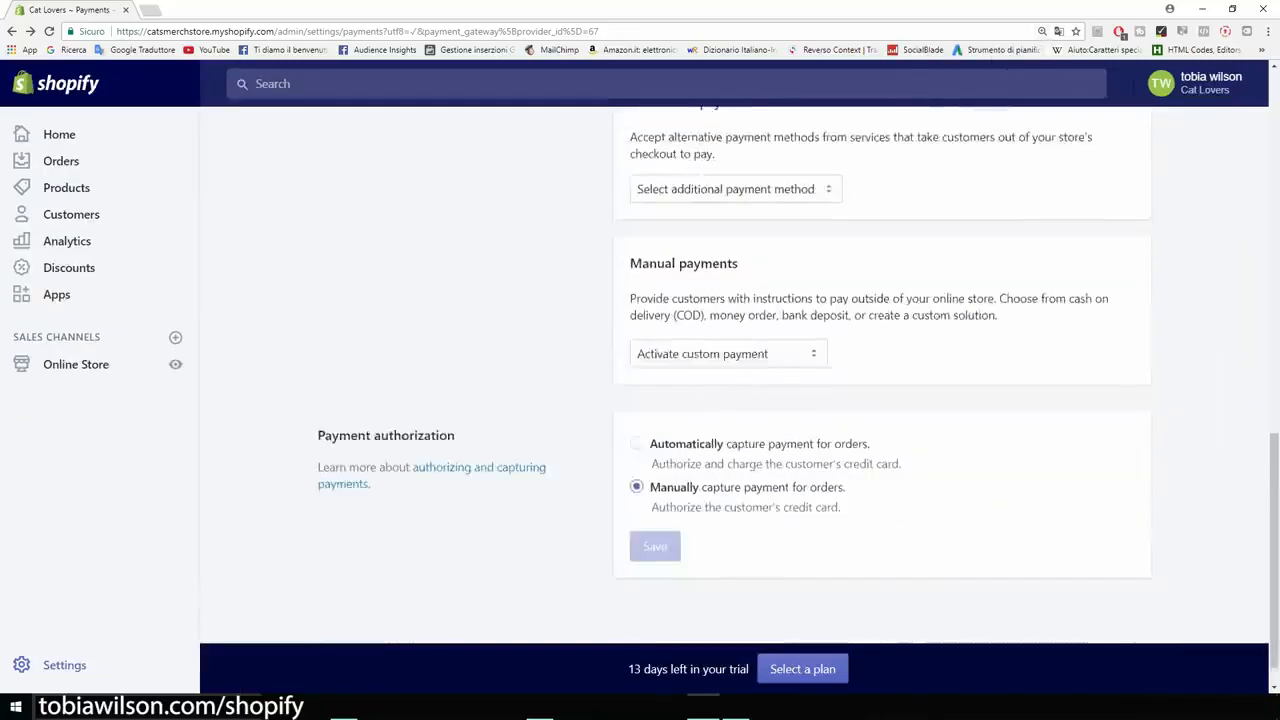
pyautogui.scroll(9, 880, 380)
pyautogui.scroll(1, 880, 380)
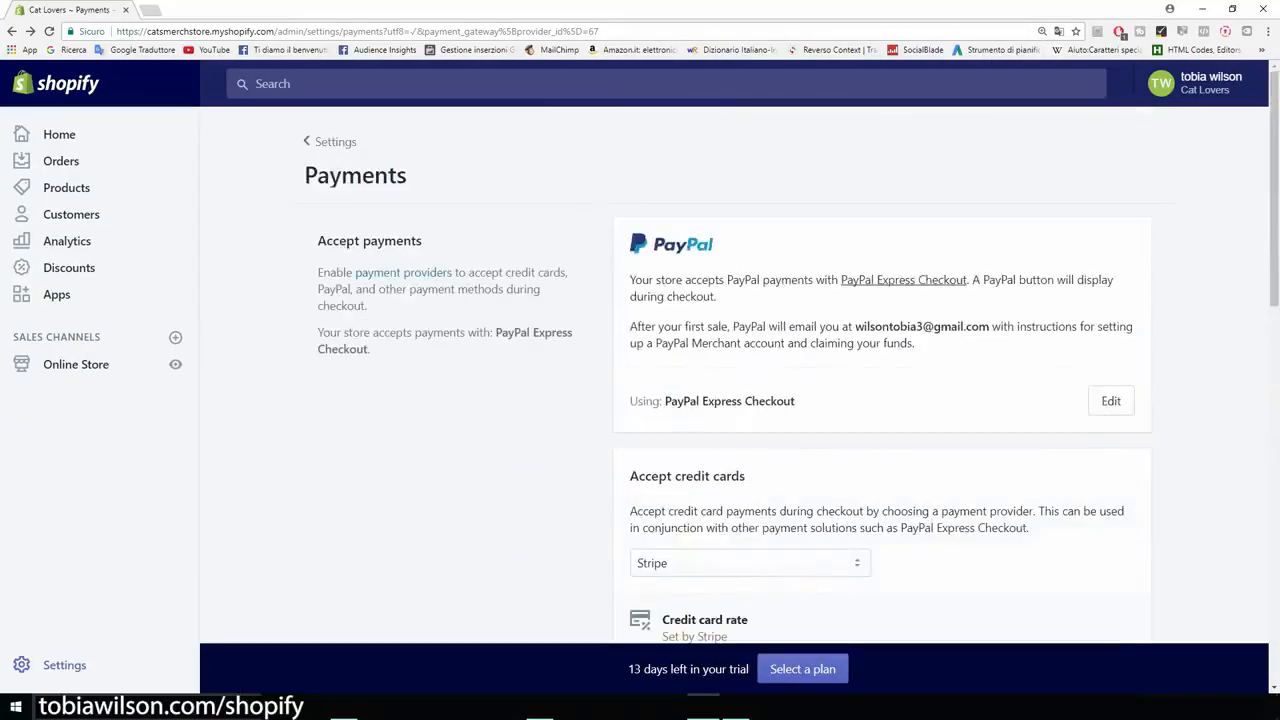
pyautogui.click(12, 31)
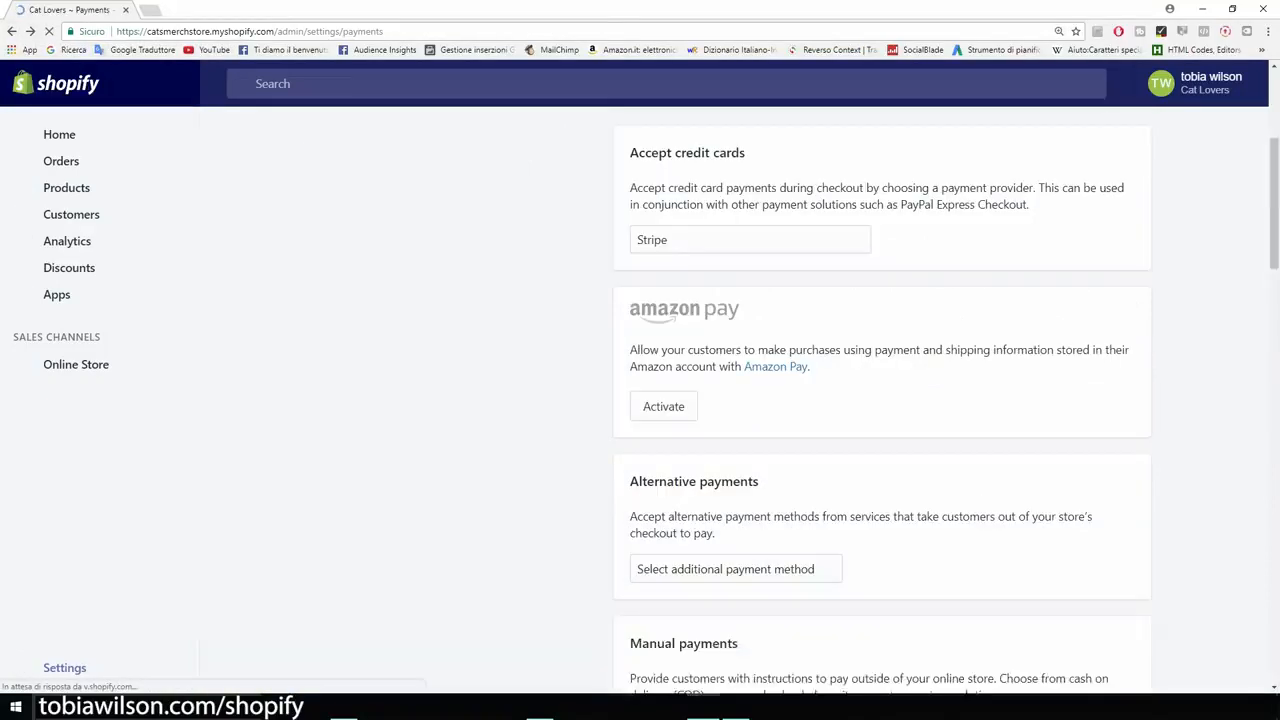
pyautogui.scroll(4, 880, 380)
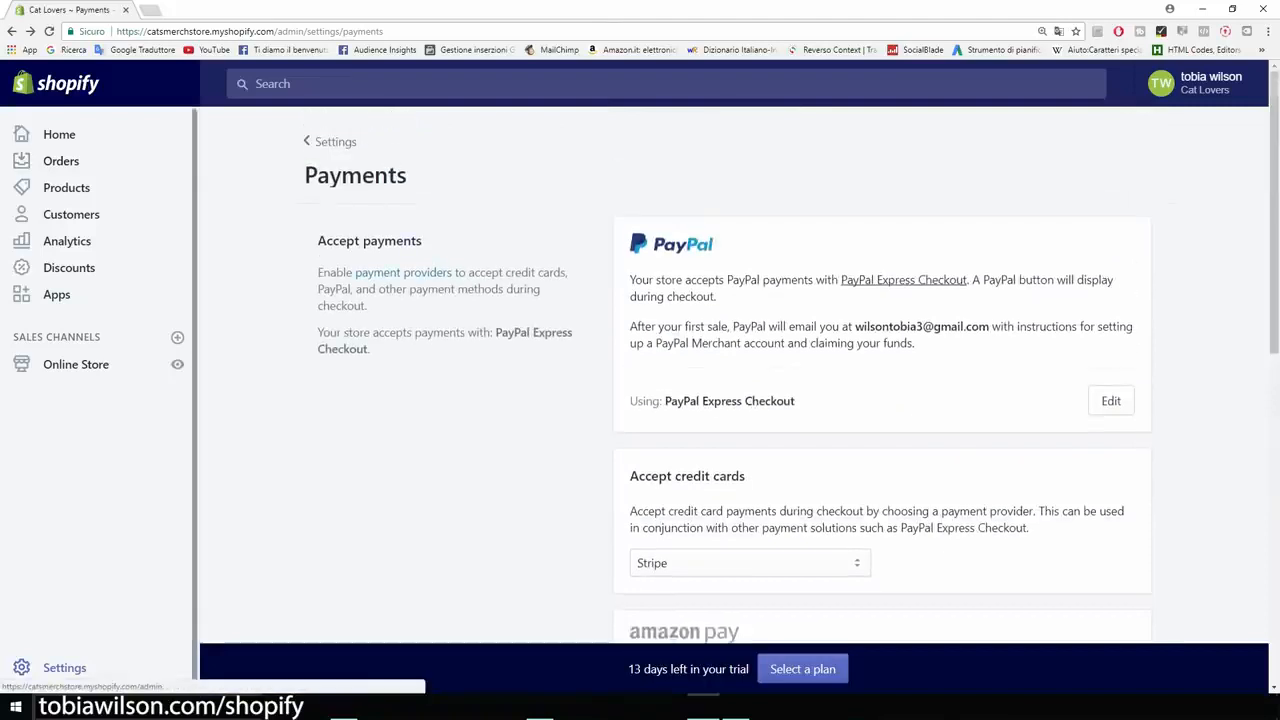
pyautogui.click(12, 31)
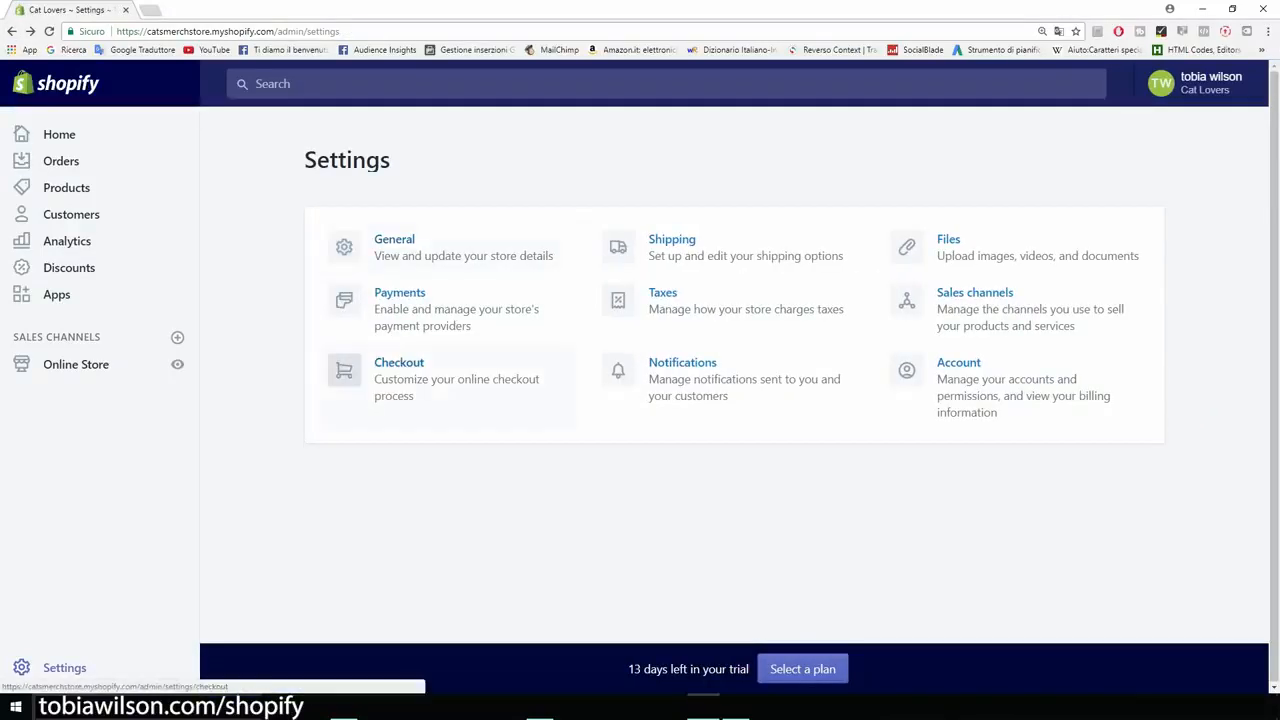
# In Checkout settings, make customer accounts optional and require first and last name.
pyautogui.click(399, 362)
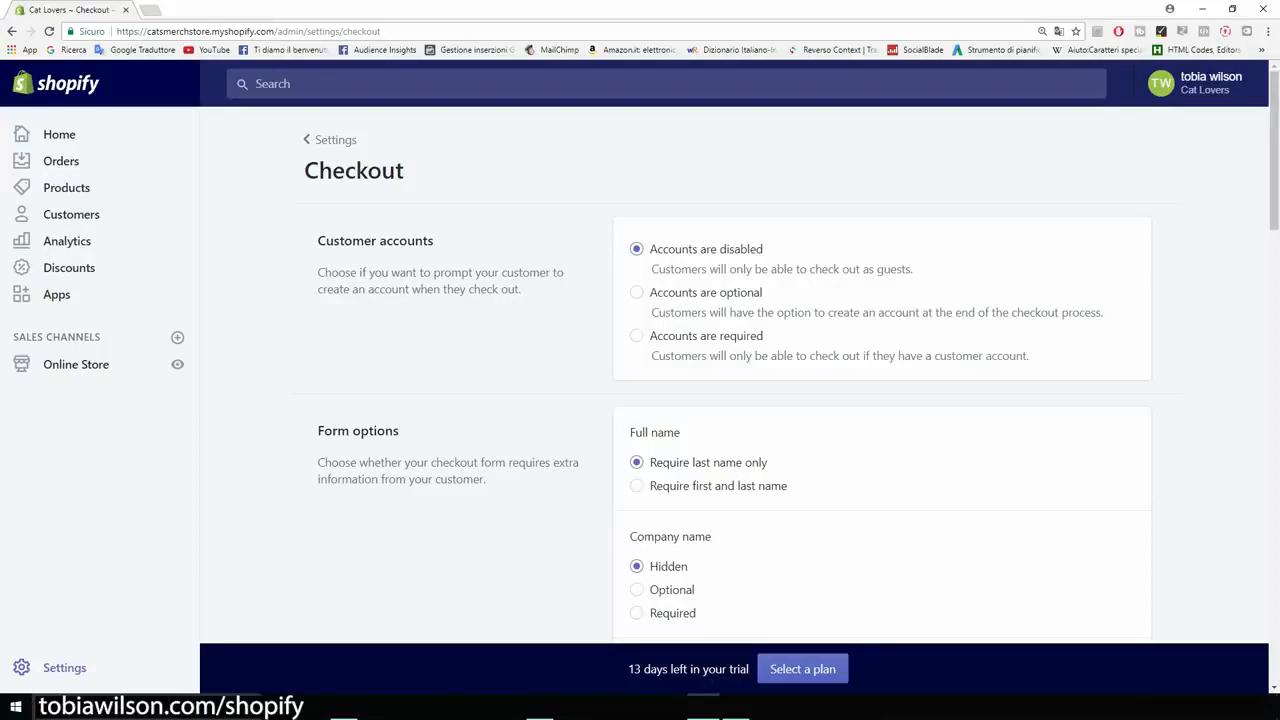
pyautogui.click(637, 292)
pyautogui.scroll(-2, 798, 374)
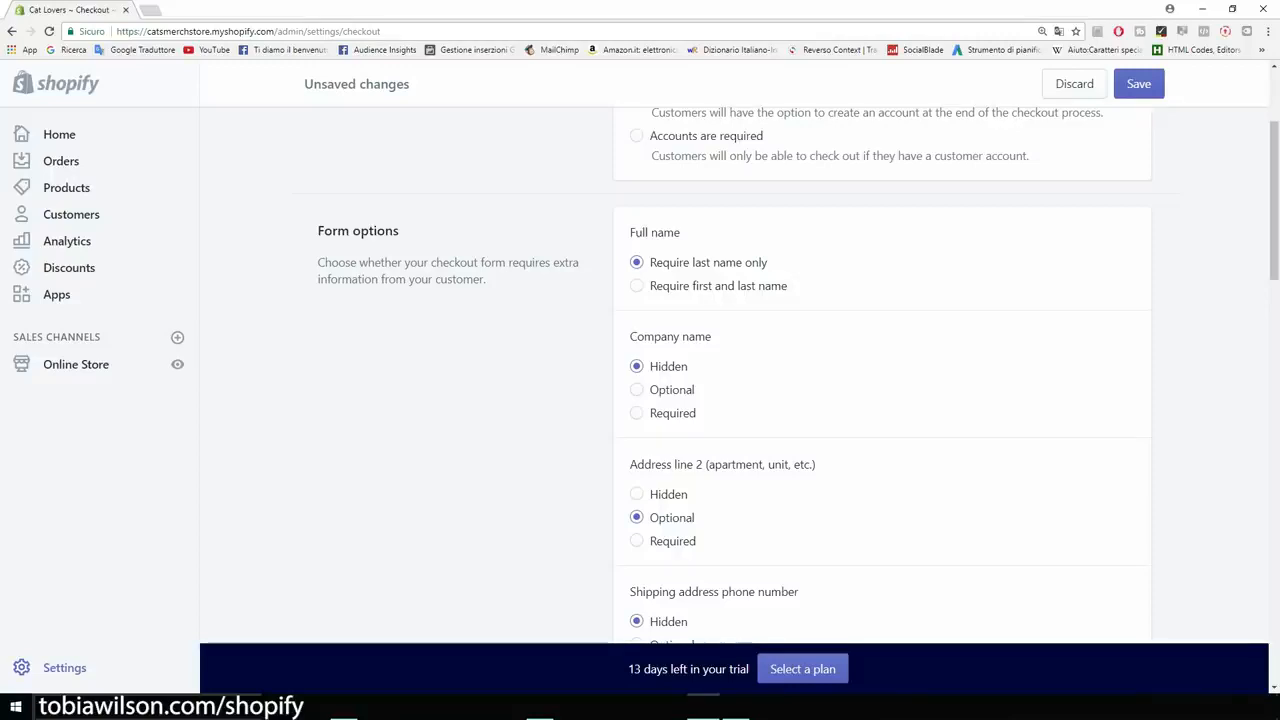
pyautogui.click(637, 286)
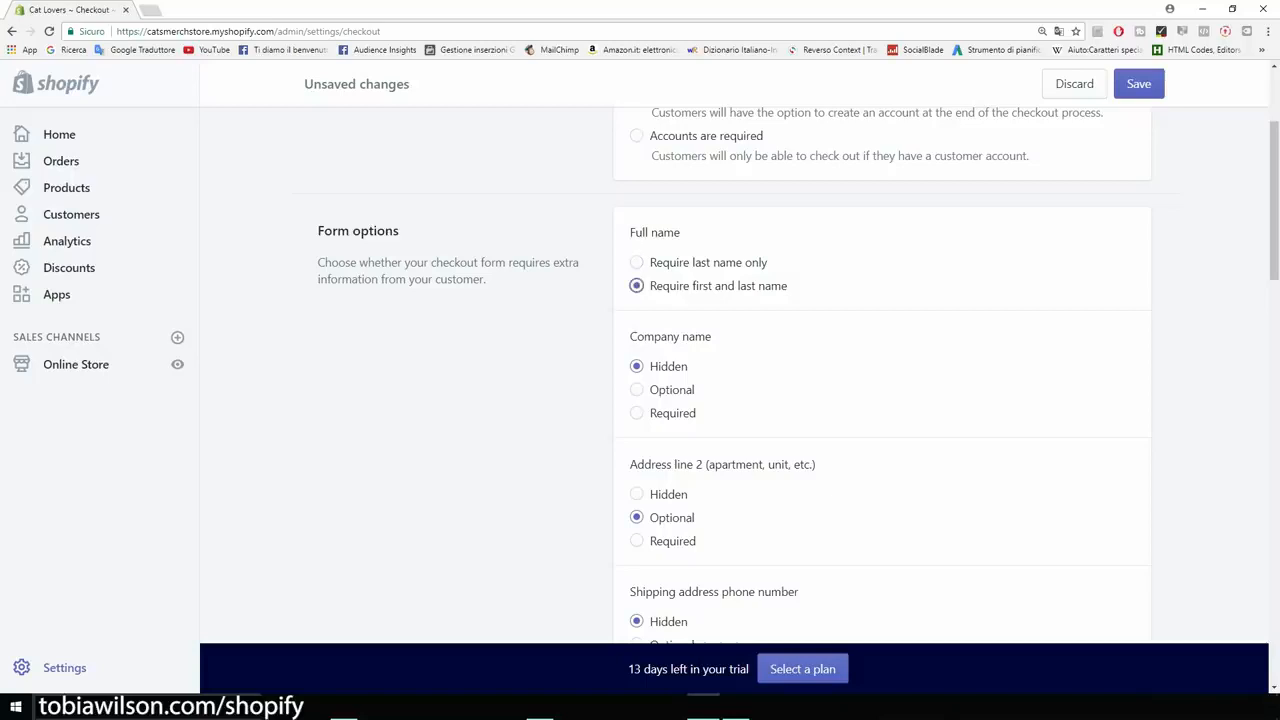
pyautogui.scroll(-2, 735, 374)
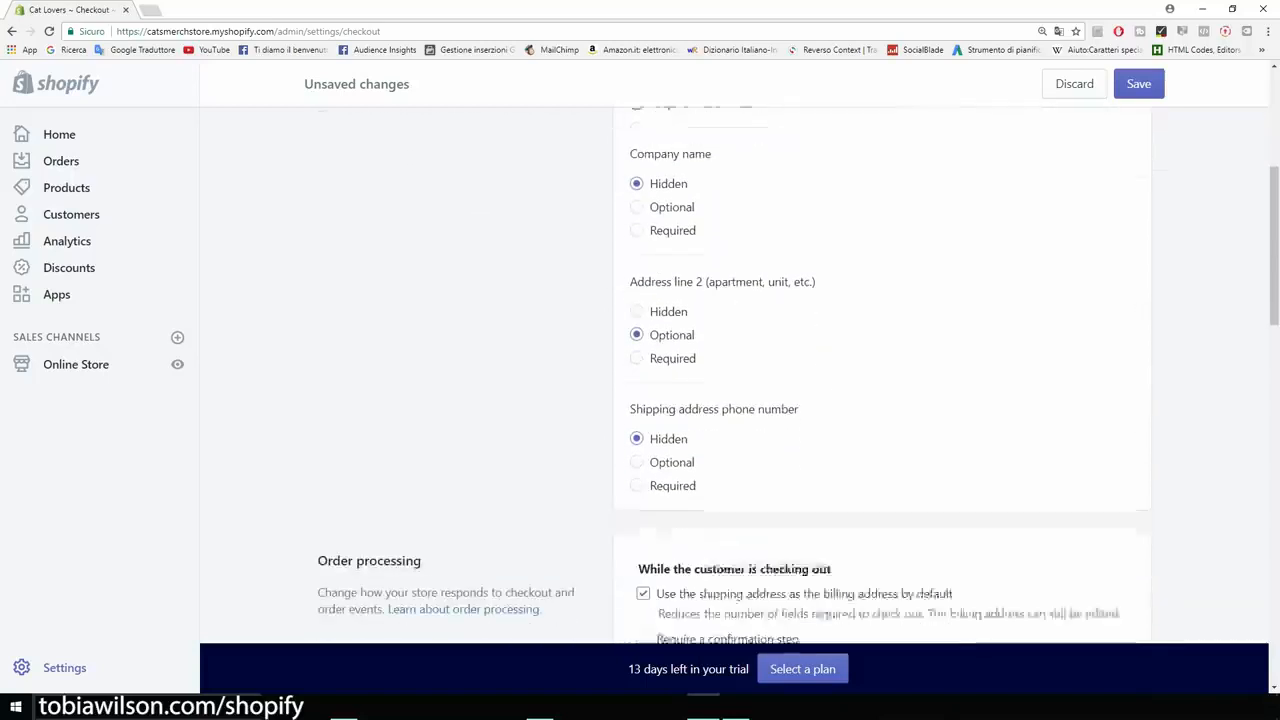
pyautogui.scroll(-1, 735, 374)
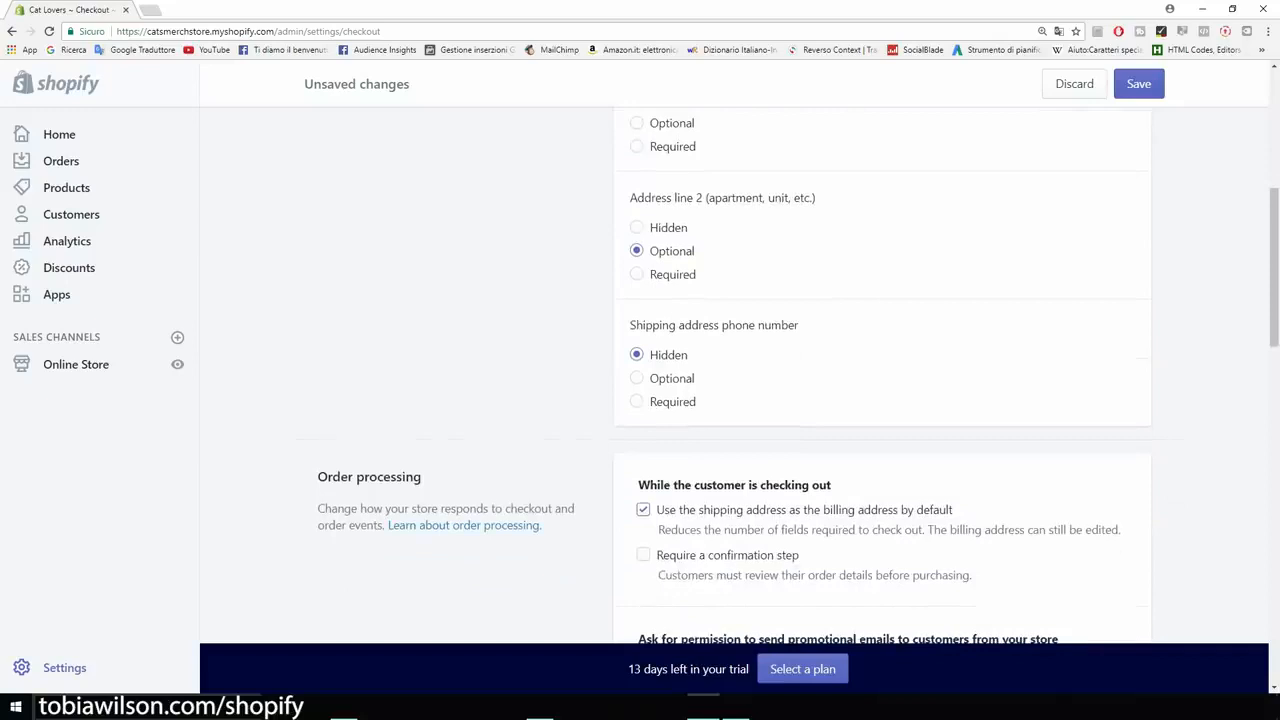
pyautogui.scroll(-1, 735, 374)
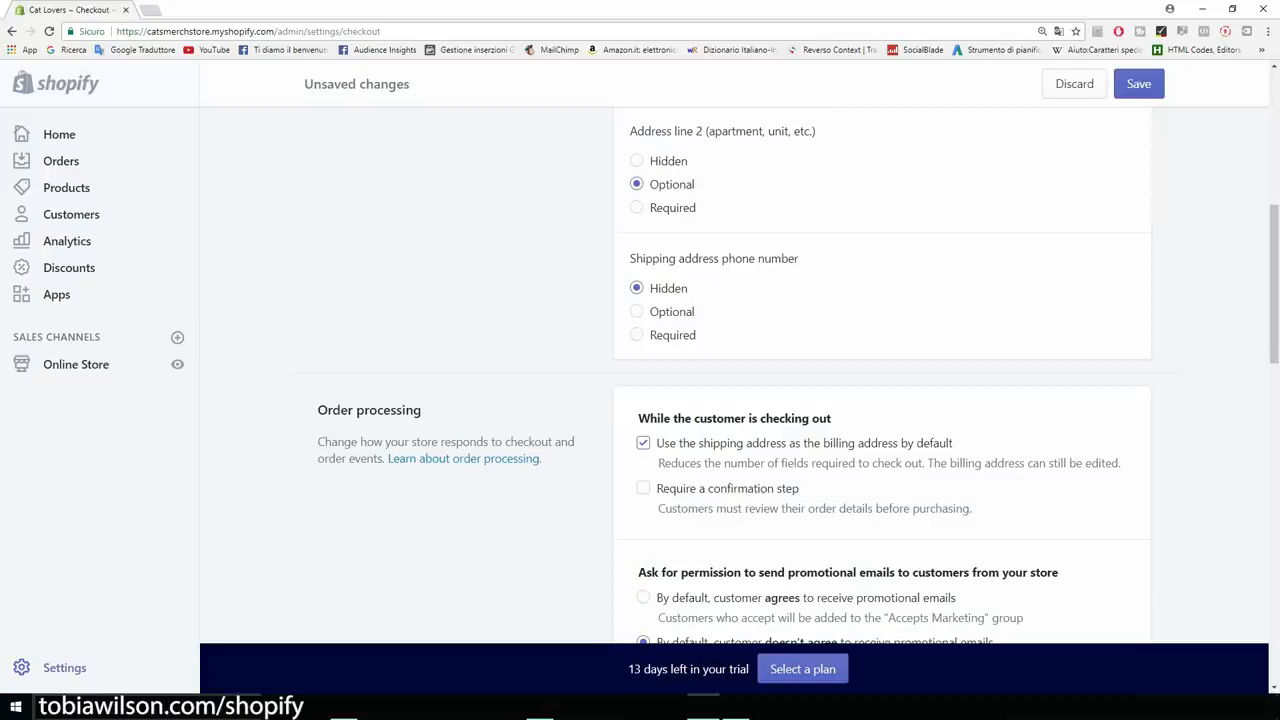
# Make the shipping phone number required and opt customers into promotional emails by default.
pyautogui.click(637, 335)
pyautogui.scroll(-2, 734, 376)
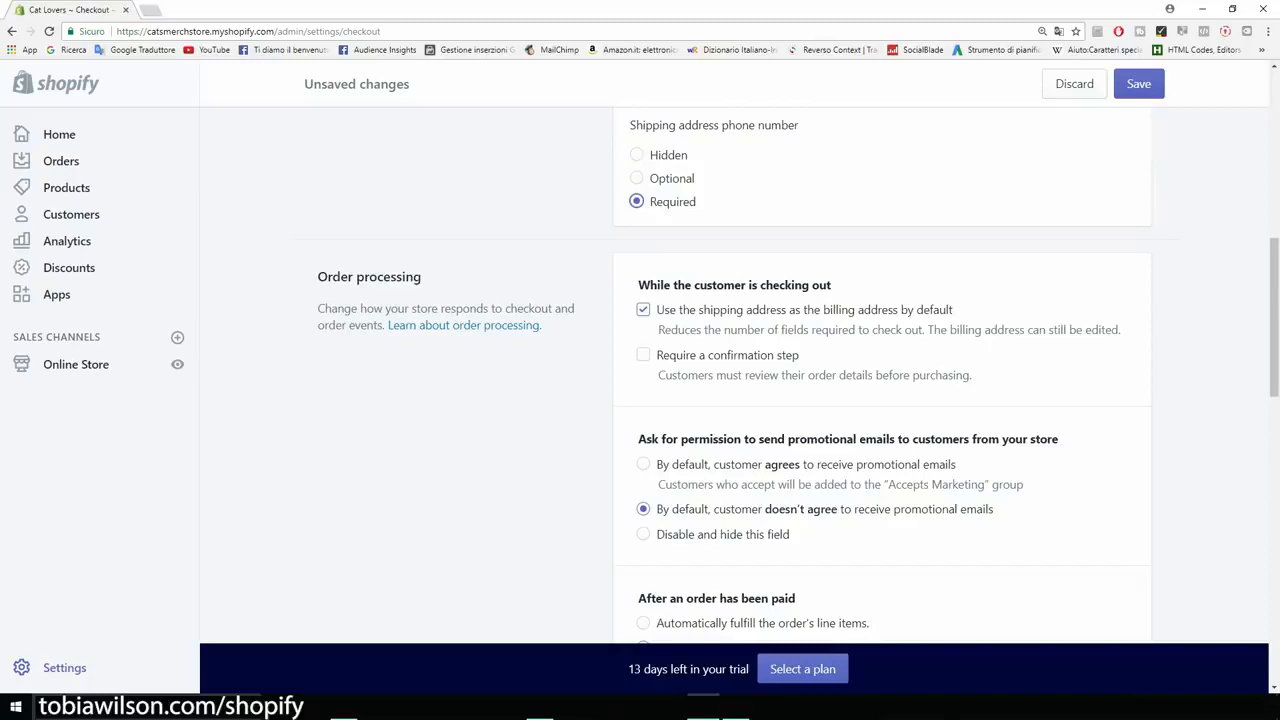
pyautogui.scroll(-3, 798, 375)
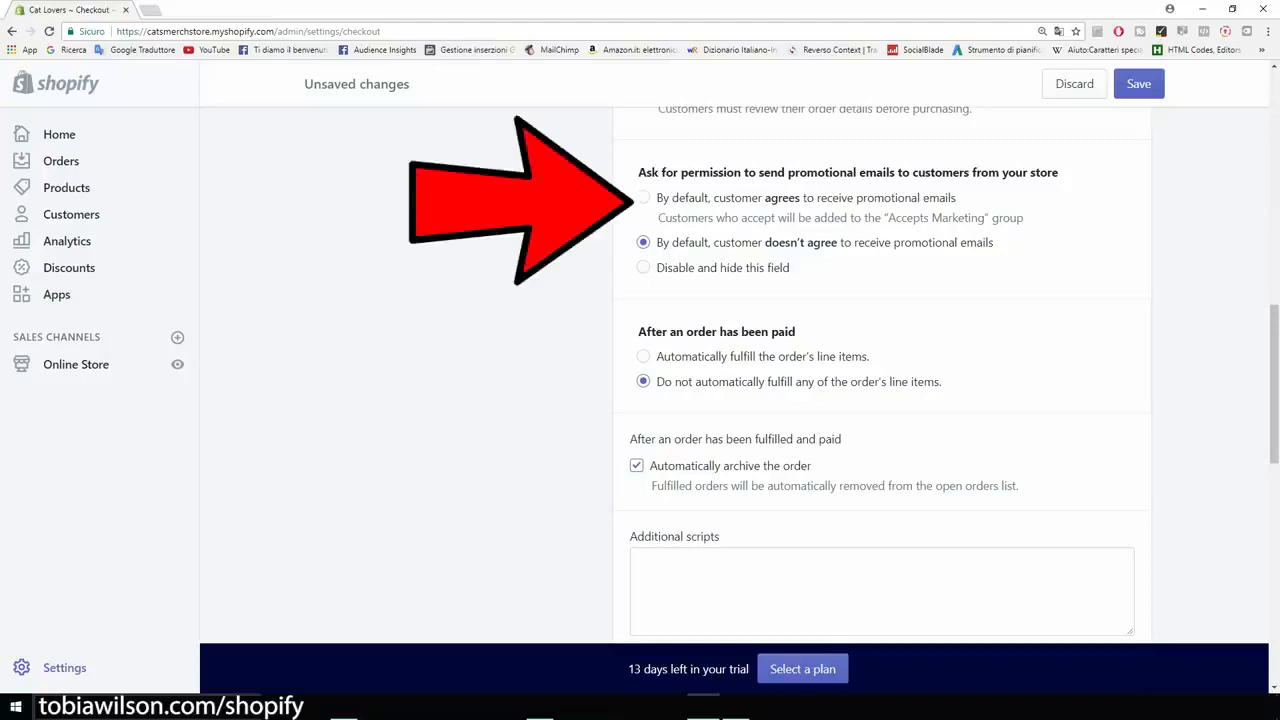
pyautogui.click(643, 197)
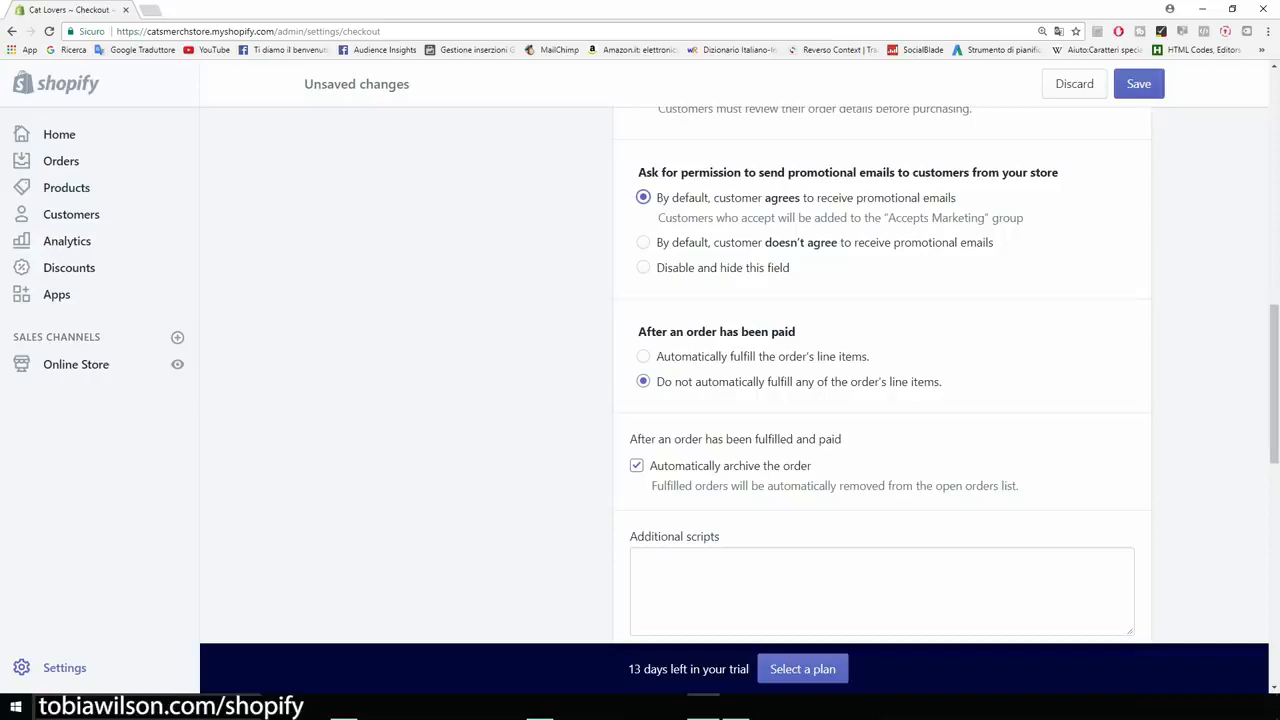
pyautogui.scroll(-1, 880, 375)
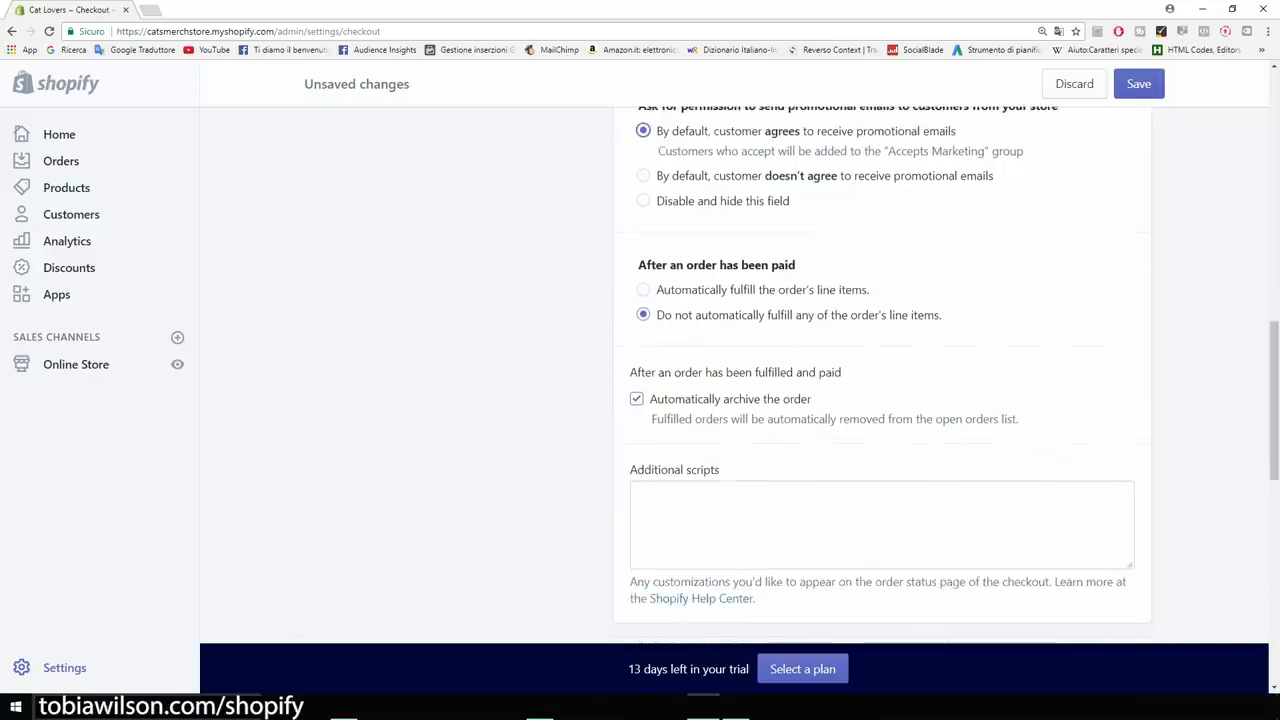
pyautogui.scroll(1, 880, 375)
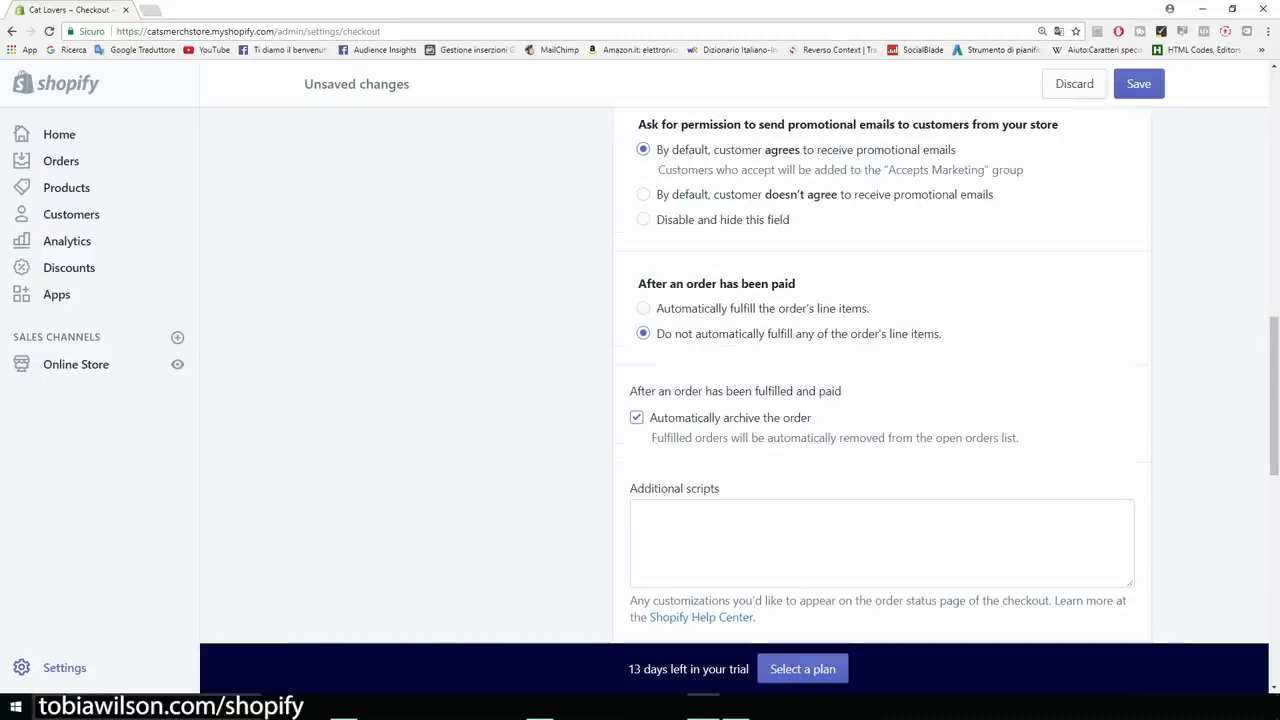
pyautogui.scroll(-2, 880, 375)
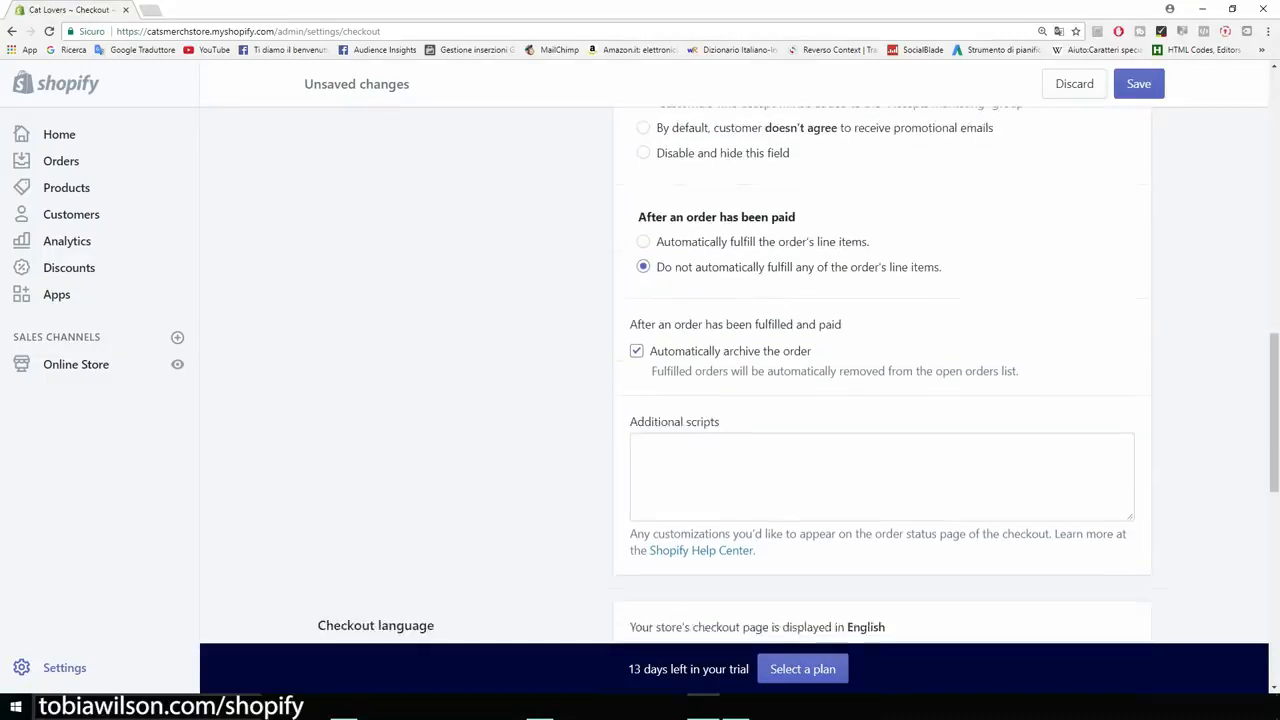
pyautogui.scroll(-4, 880, 375)
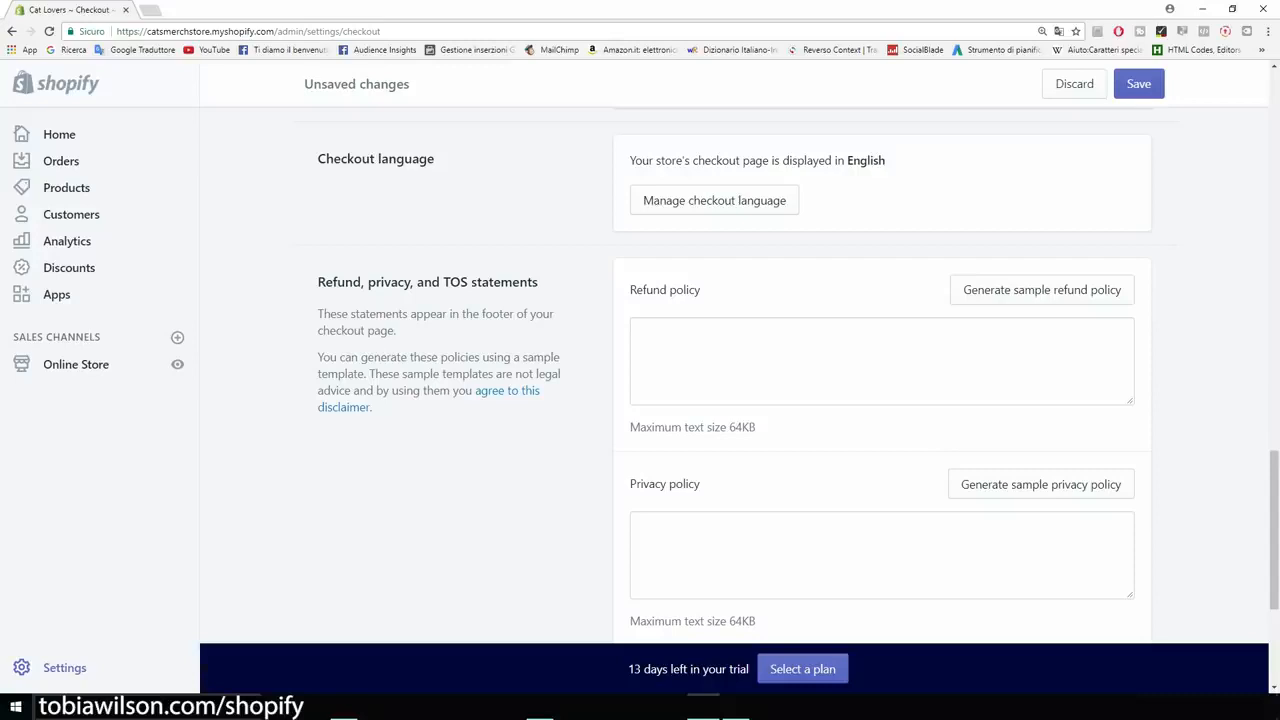
# Fill the refund policy, privacy policy and terms of service with sample text.
pyautogui.scroll(-1, 880, 375)
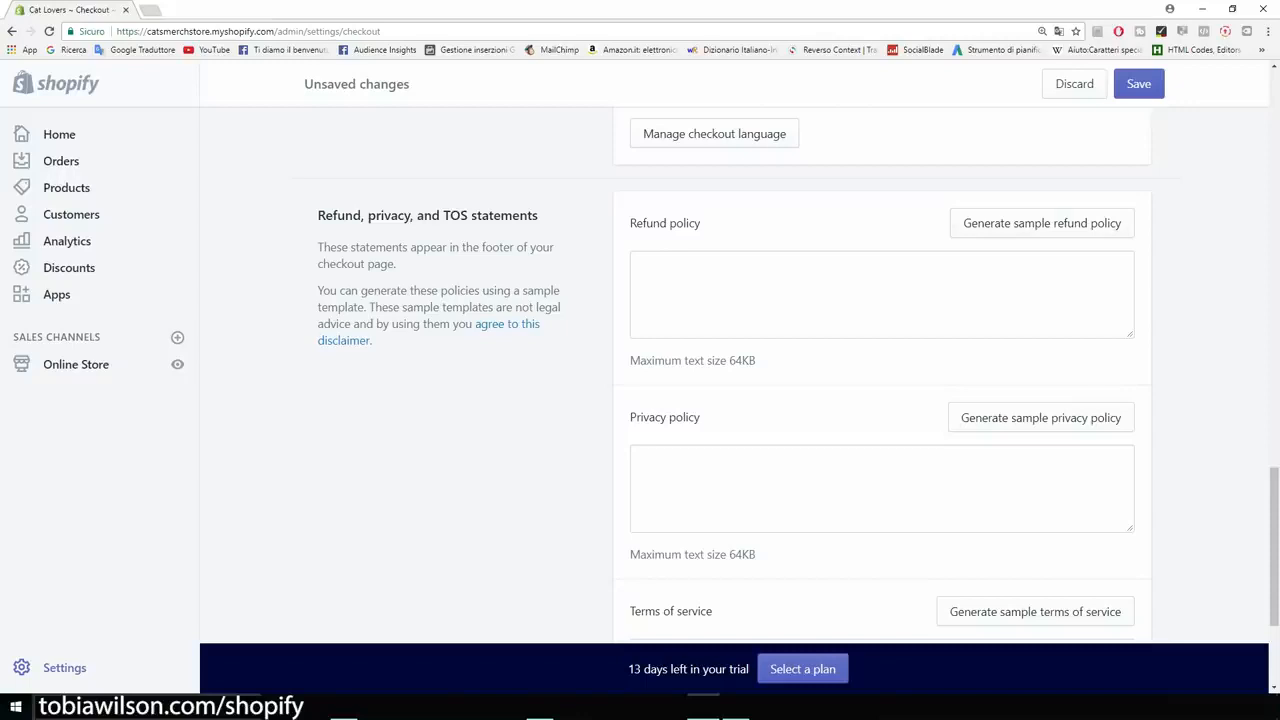
pyautogui.click(1042, 223)
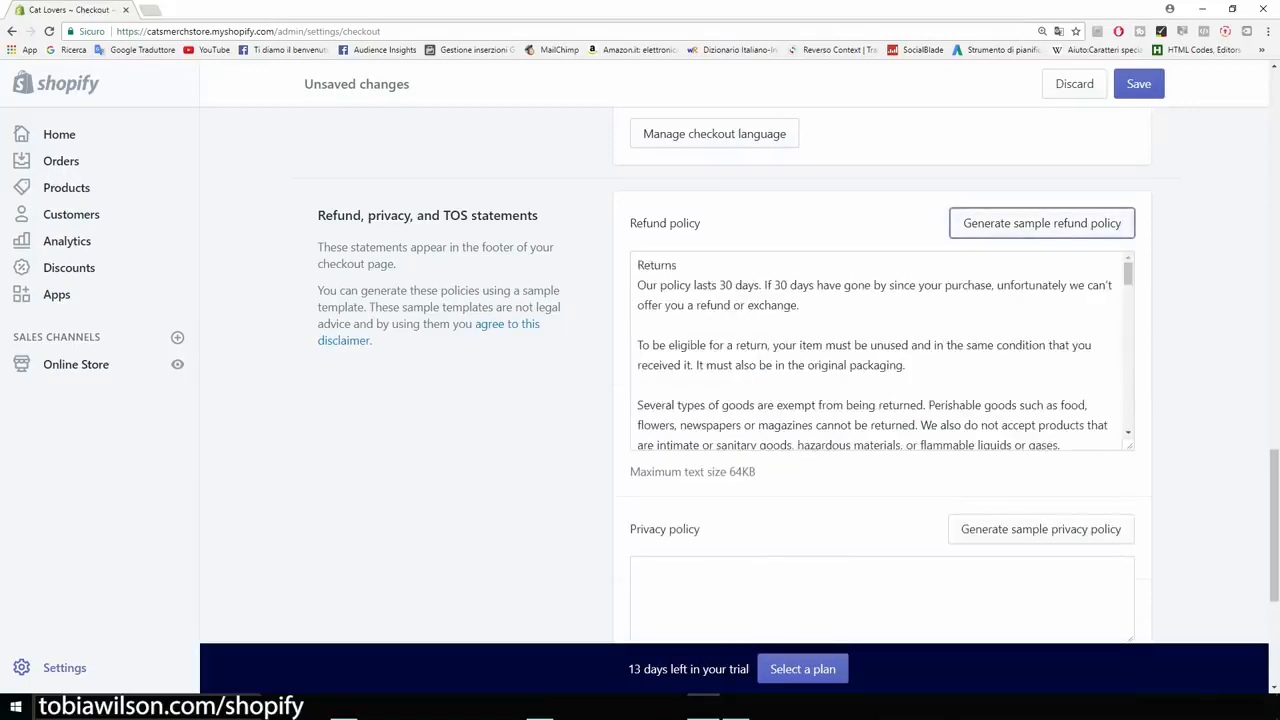
pyautogui.scroll(-2, 880, 350)
pyautogui.click(1041, 463)
pyautogui.scroll(-5, 1041, 463)
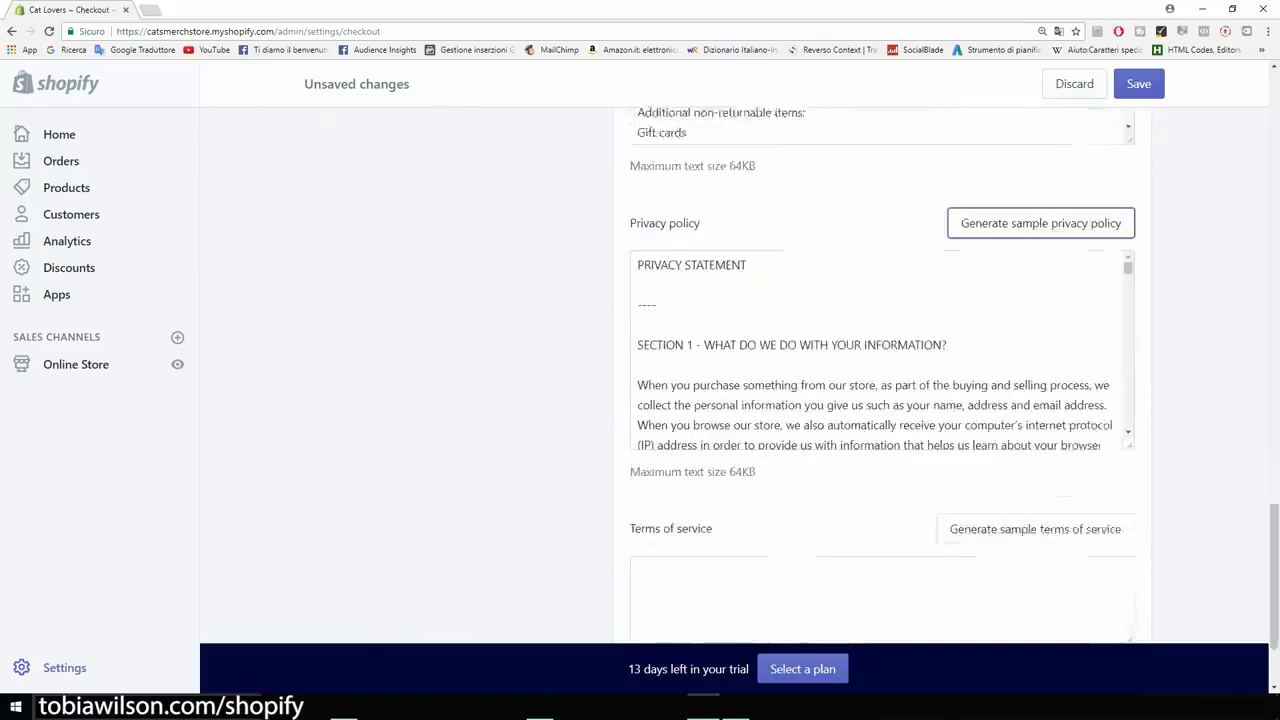
pyautogui.click(1035, 435)
pyautogui.scroll(7, 1035, 435)
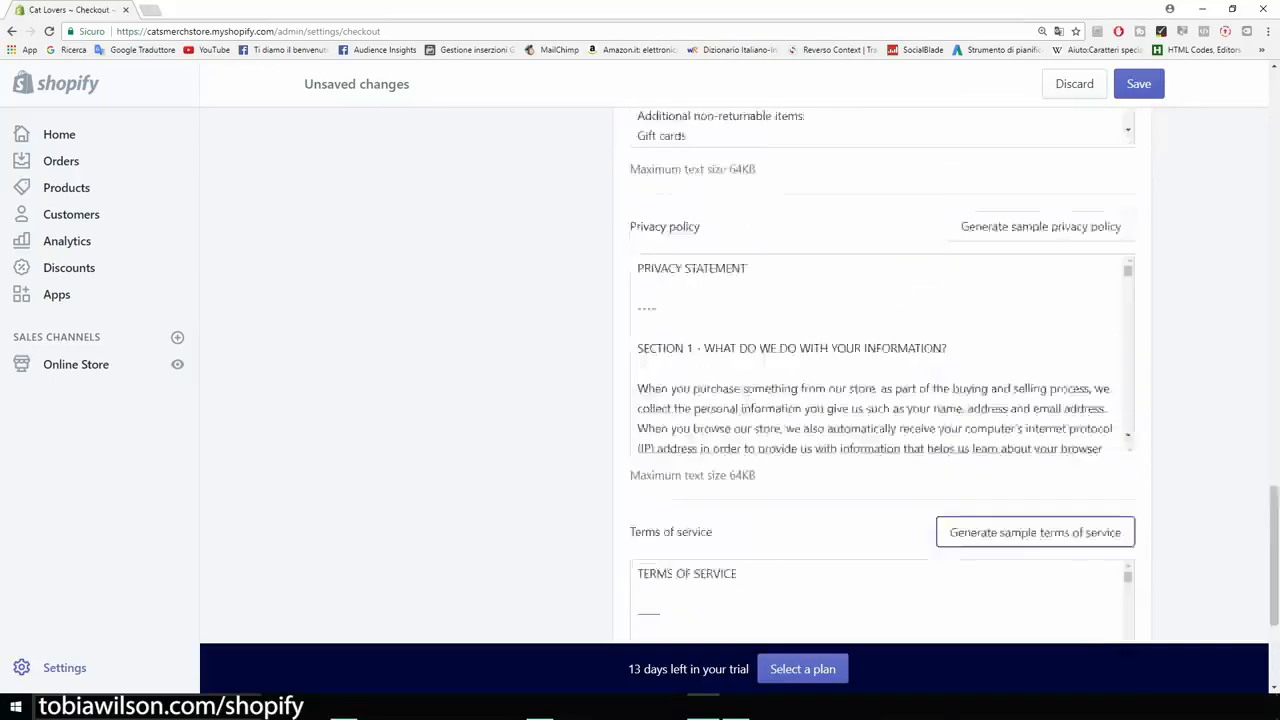
# Save the checkout settings changes.
pyautogui.scroll(-3, 880, 415)
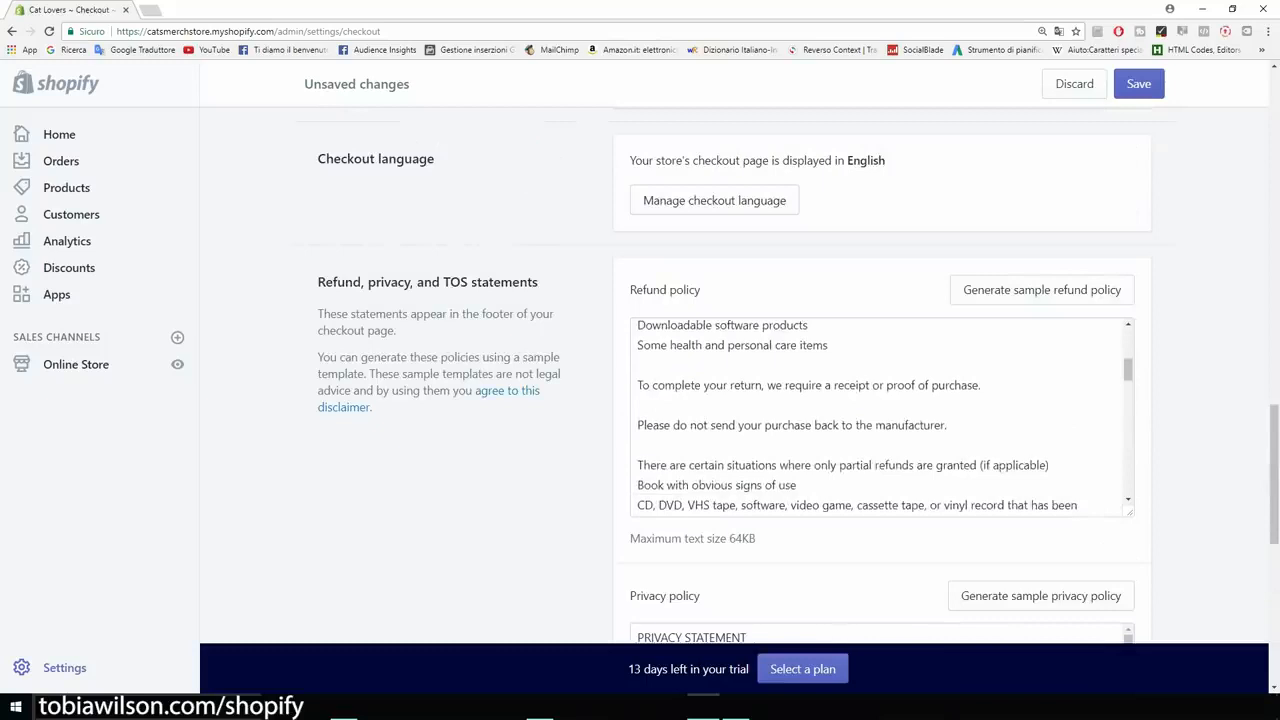
pyautogui.scroll(-5, 880, 415)
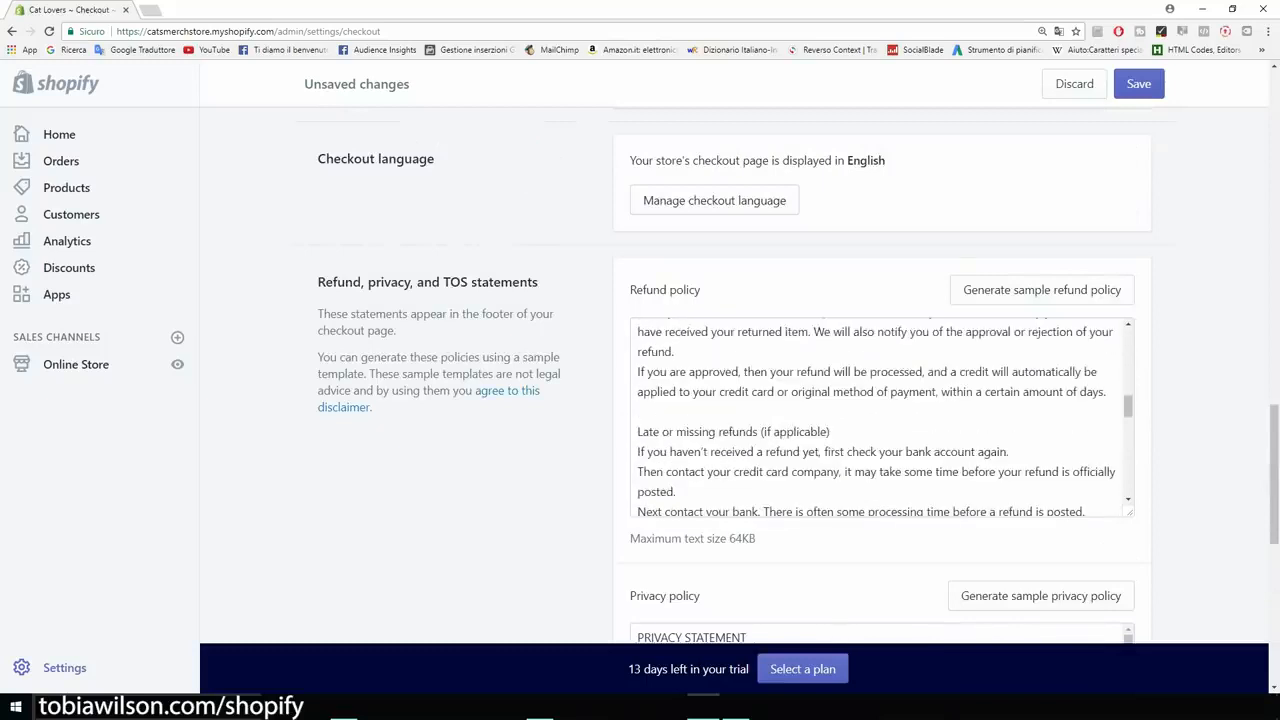
pyautogui.scroll(-5, 880, 415)
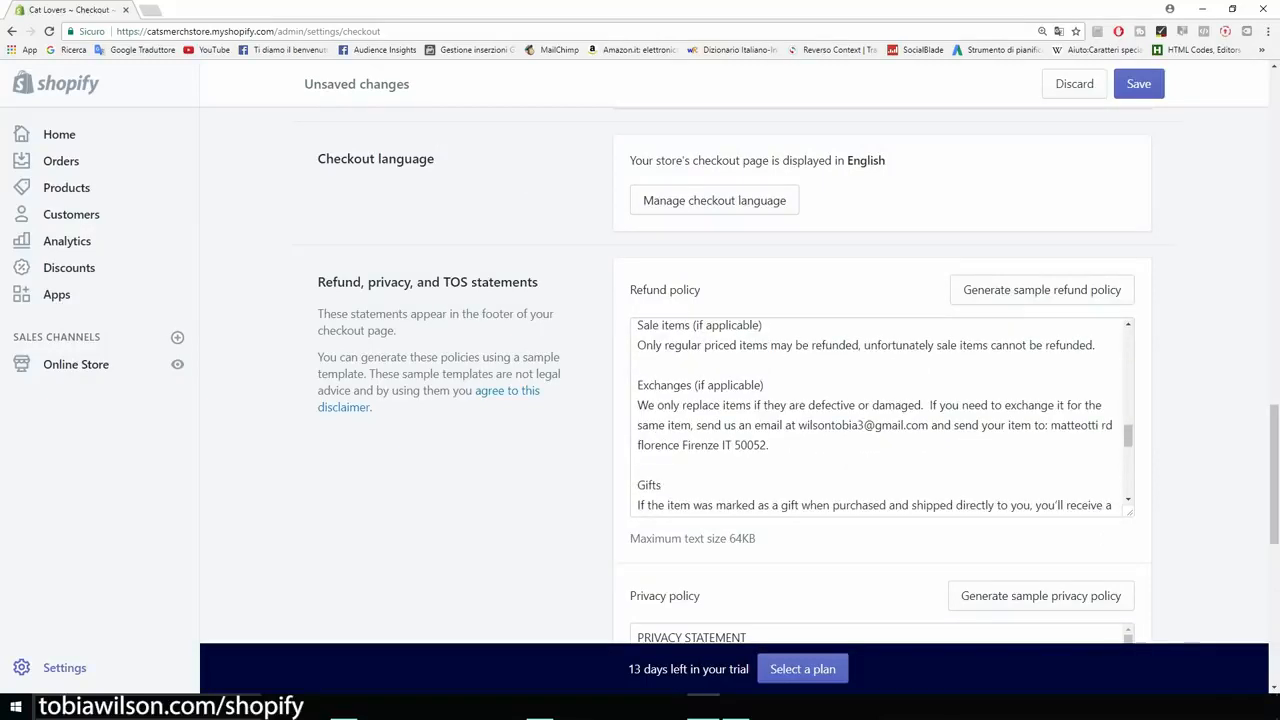
pyautogui.scroll(-3, 880, 415)
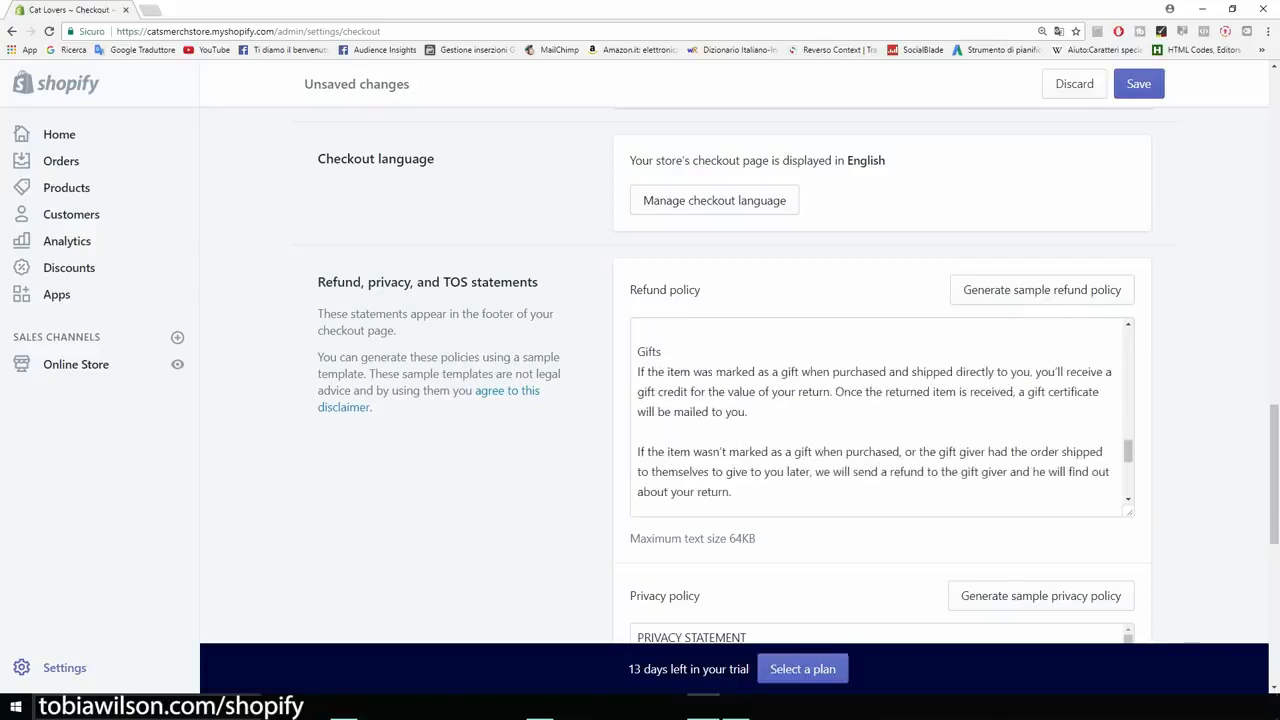
pyautogui.scroll(-6, 880, 415)
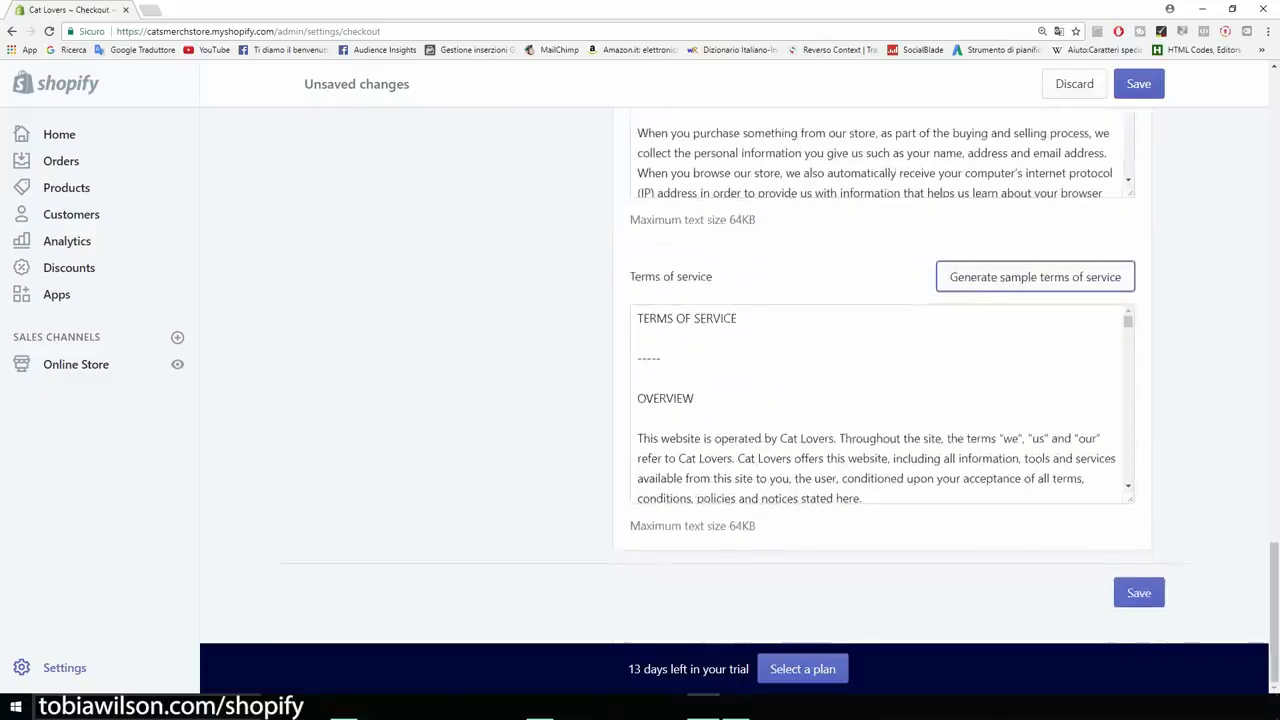
pyautogui.click(1139, 593)
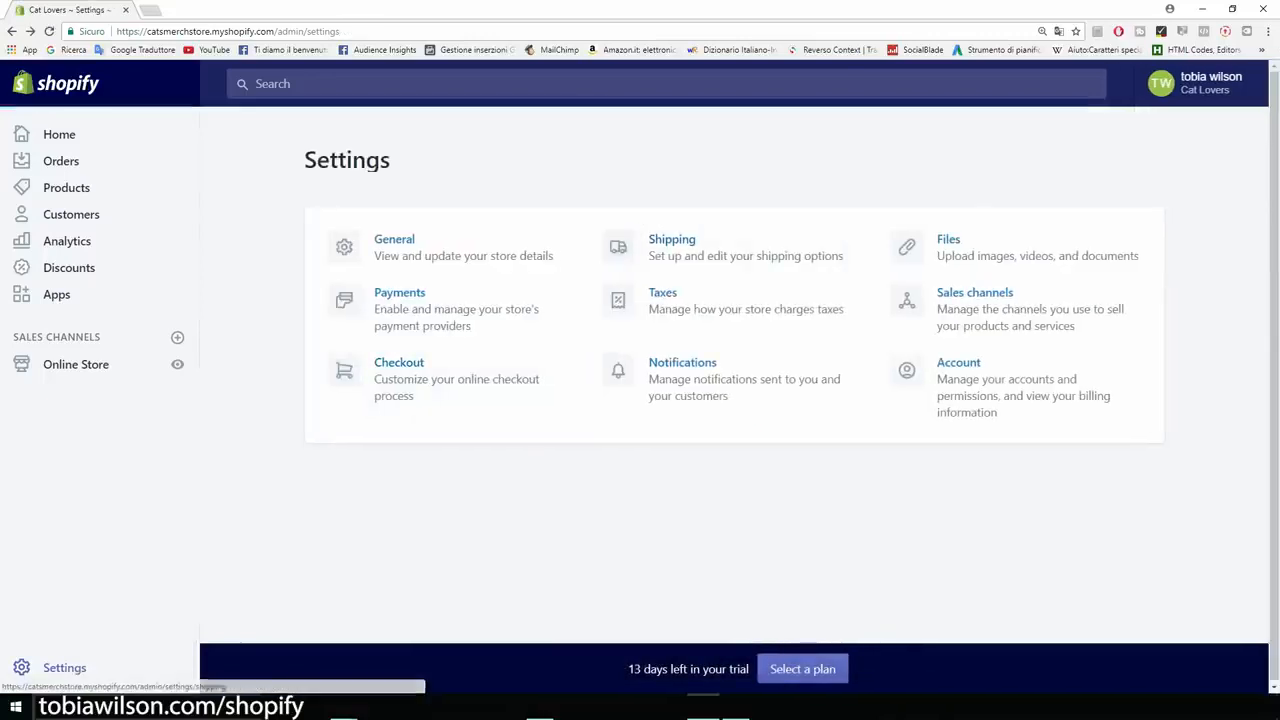
# In Shipping settings, edit the Domestic Italy zone and delete it.
pyautogui.click(672, 240)
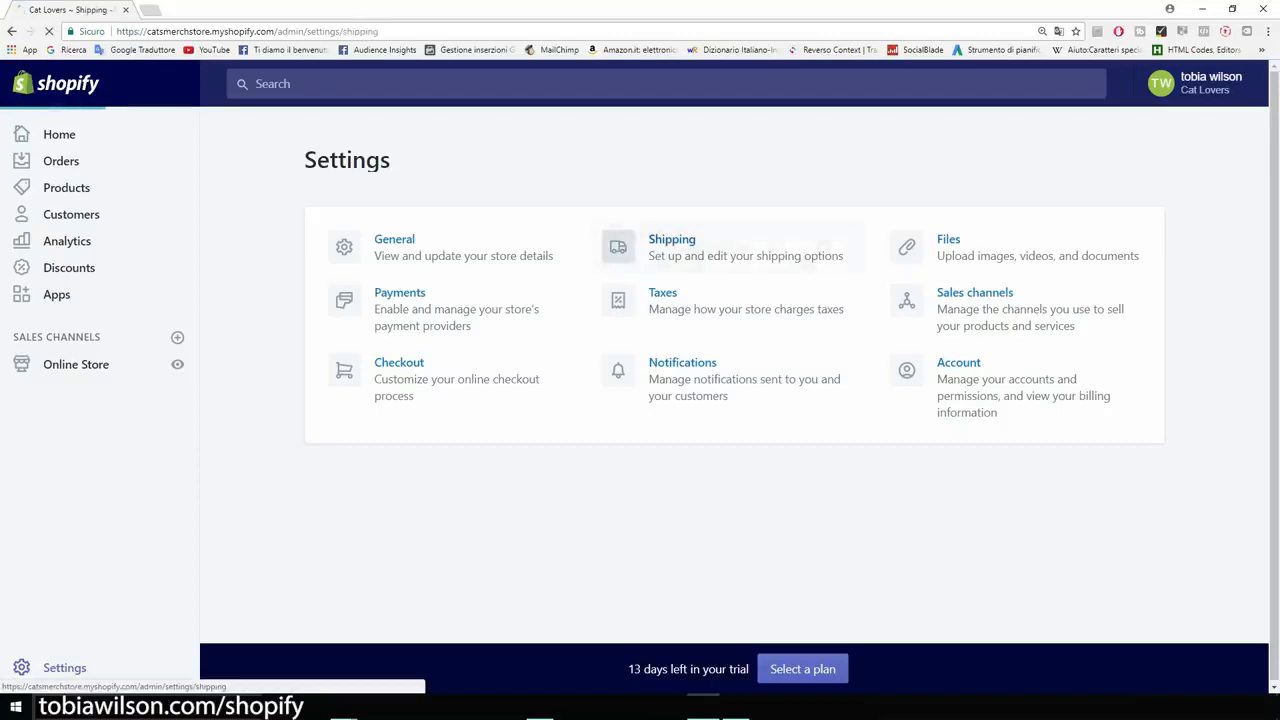
pyautogui.scroll(-3, 640, 380)
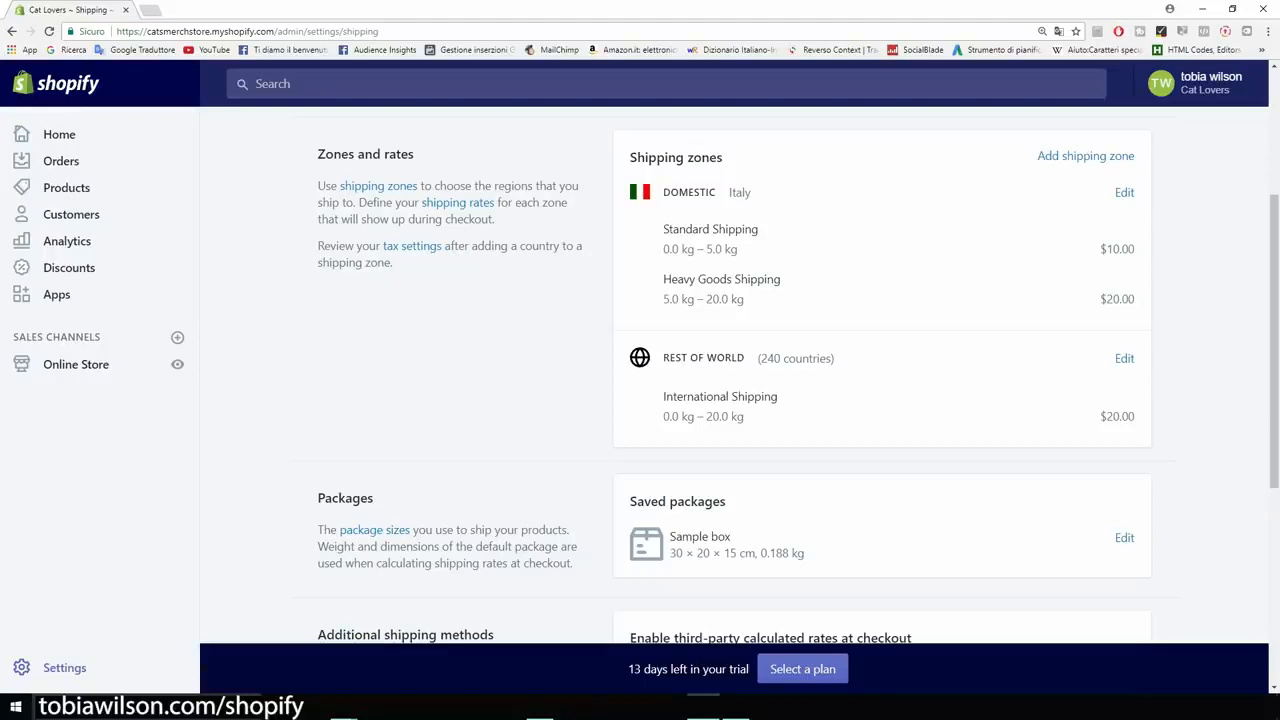
pyautogui.scroll(1, 1085, 222)
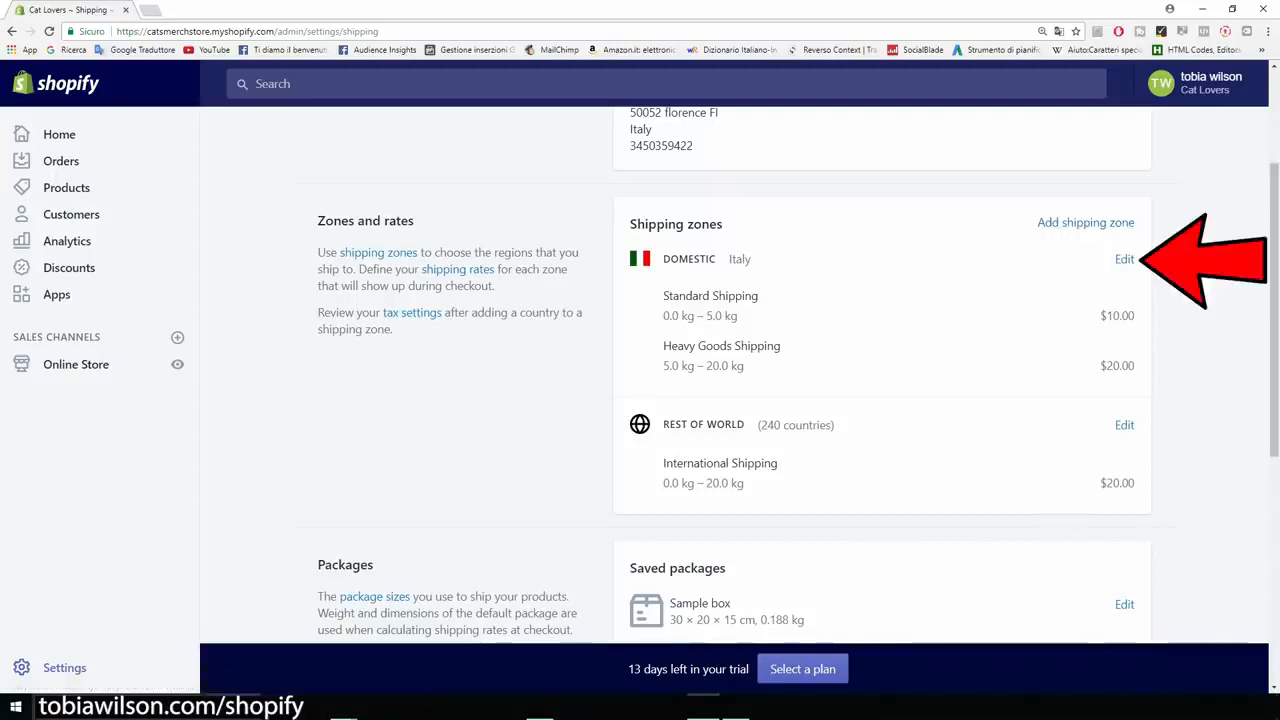
pyautogui.click(1124, 259)
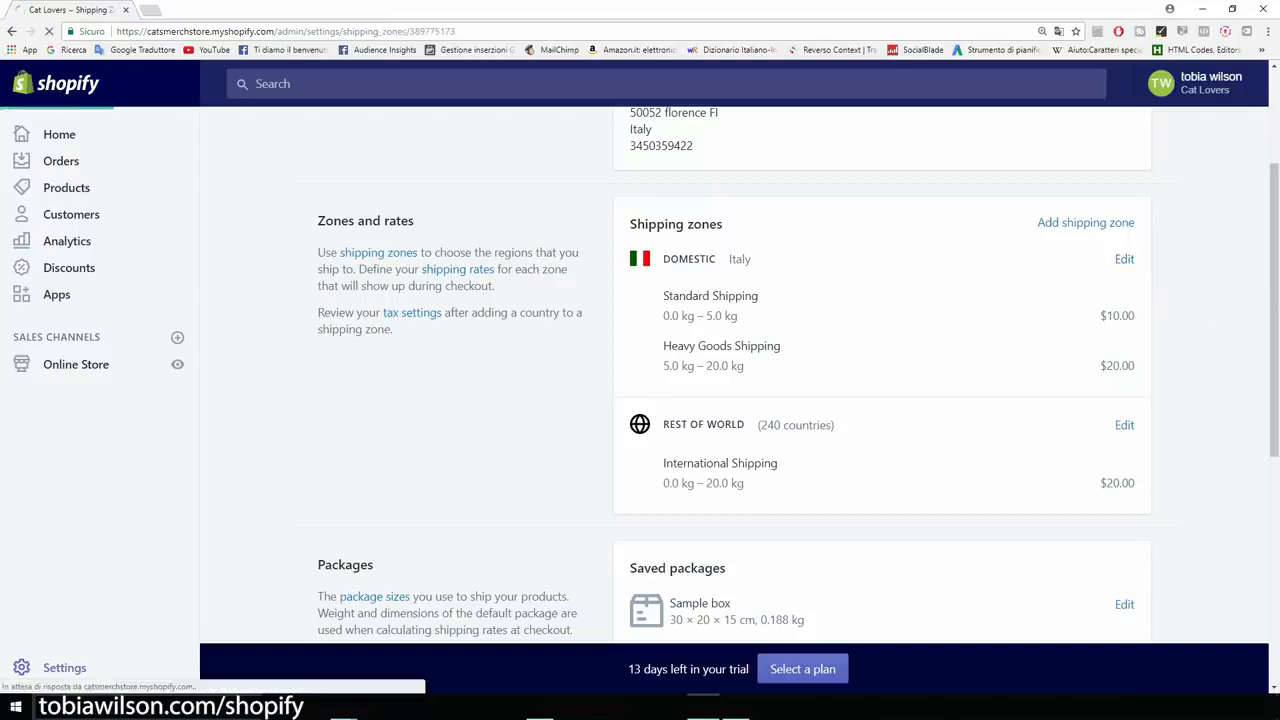
pyautogui.scroll(-4, 640, 400)
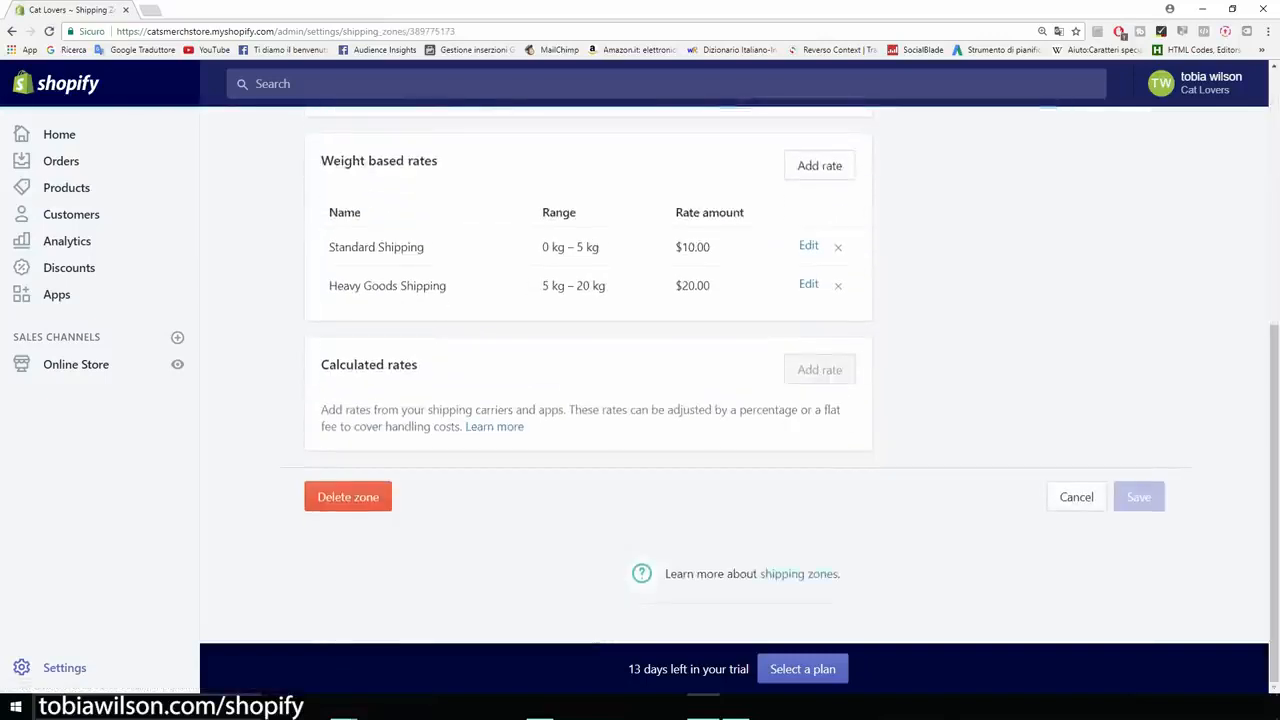
pyautogui.click(348, 497)
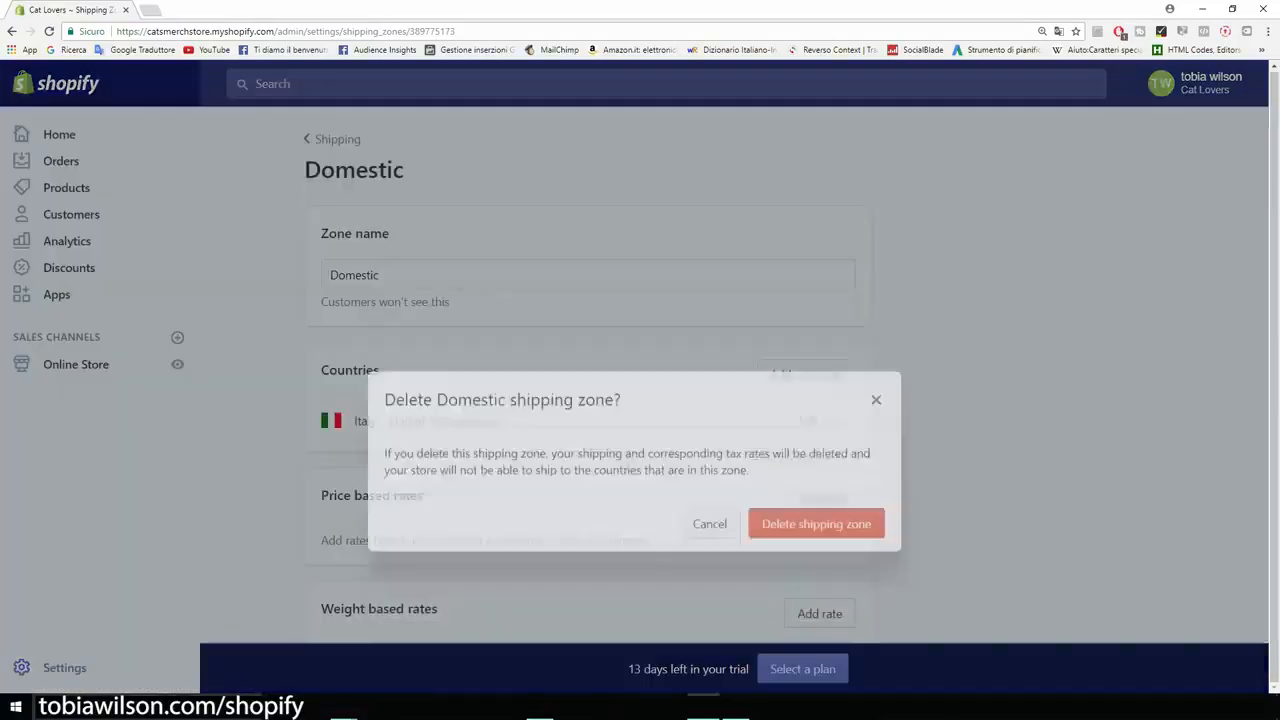
pyautogui.click(816, 462)
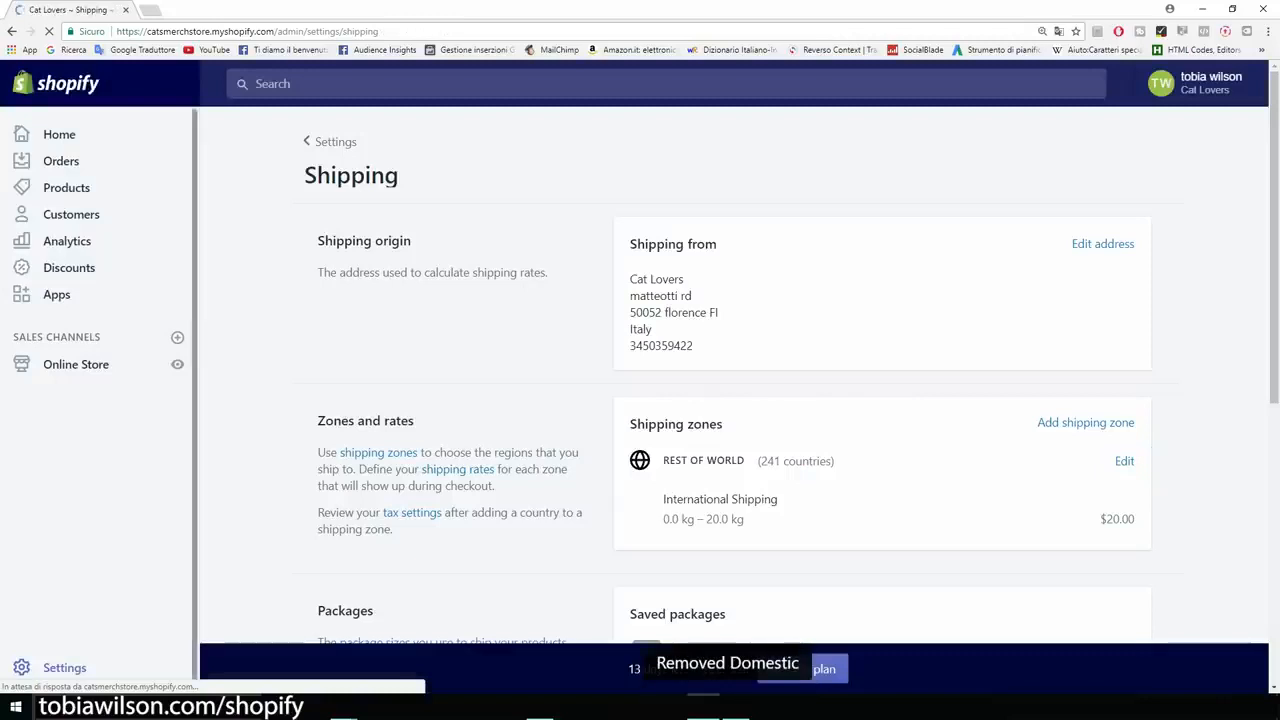
# Delete the Rest of world shipping zone and confirm the deletion.
pyautogui.scroll(-1, 735, 380)
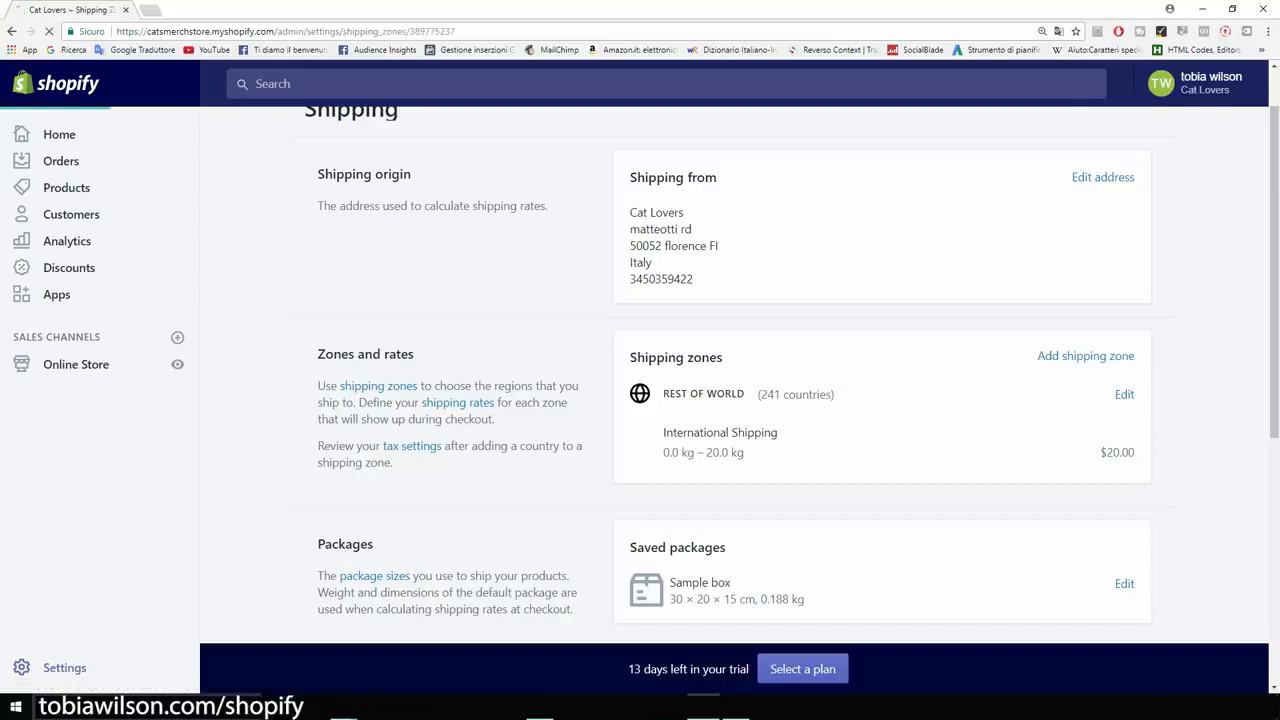
pyautogui.scroll(-2, 588, 400)
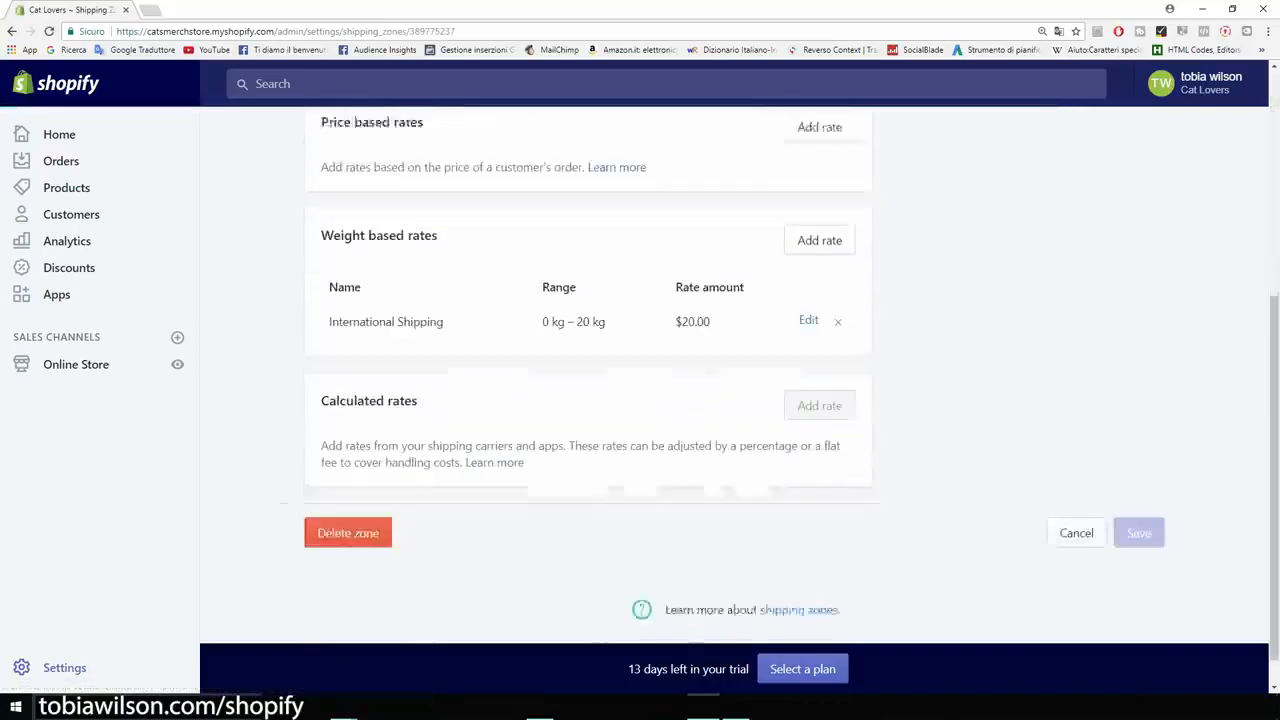
pyautogui.click(348, 496)
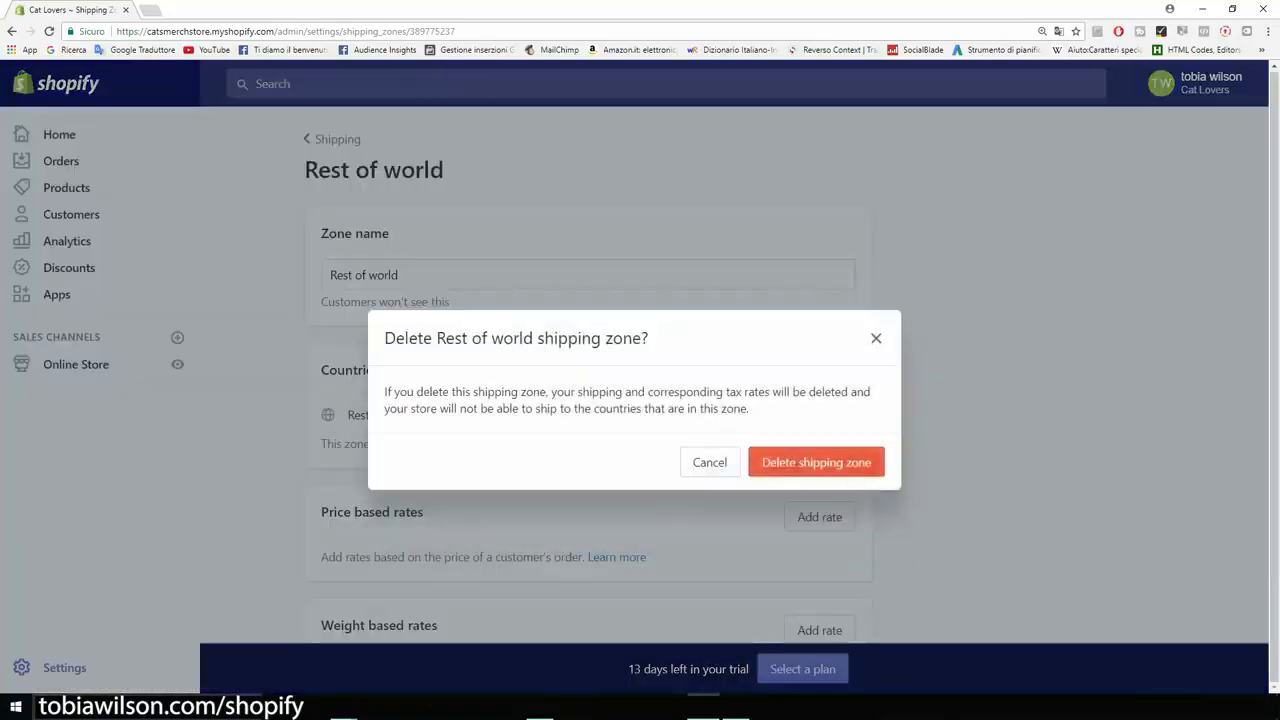
pyautogui.click(850, 465)
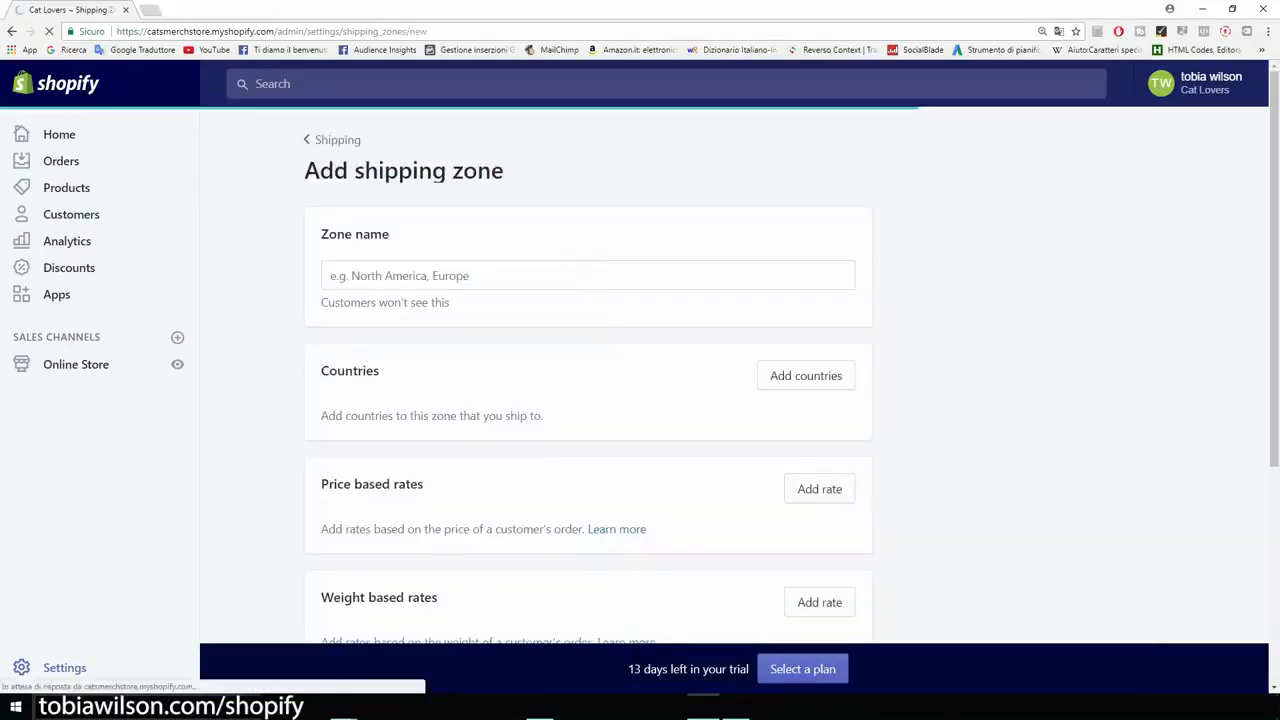
# Name the new zone 'Us' and add the United States (all 62 states).
pyautogui.click(588, 275)
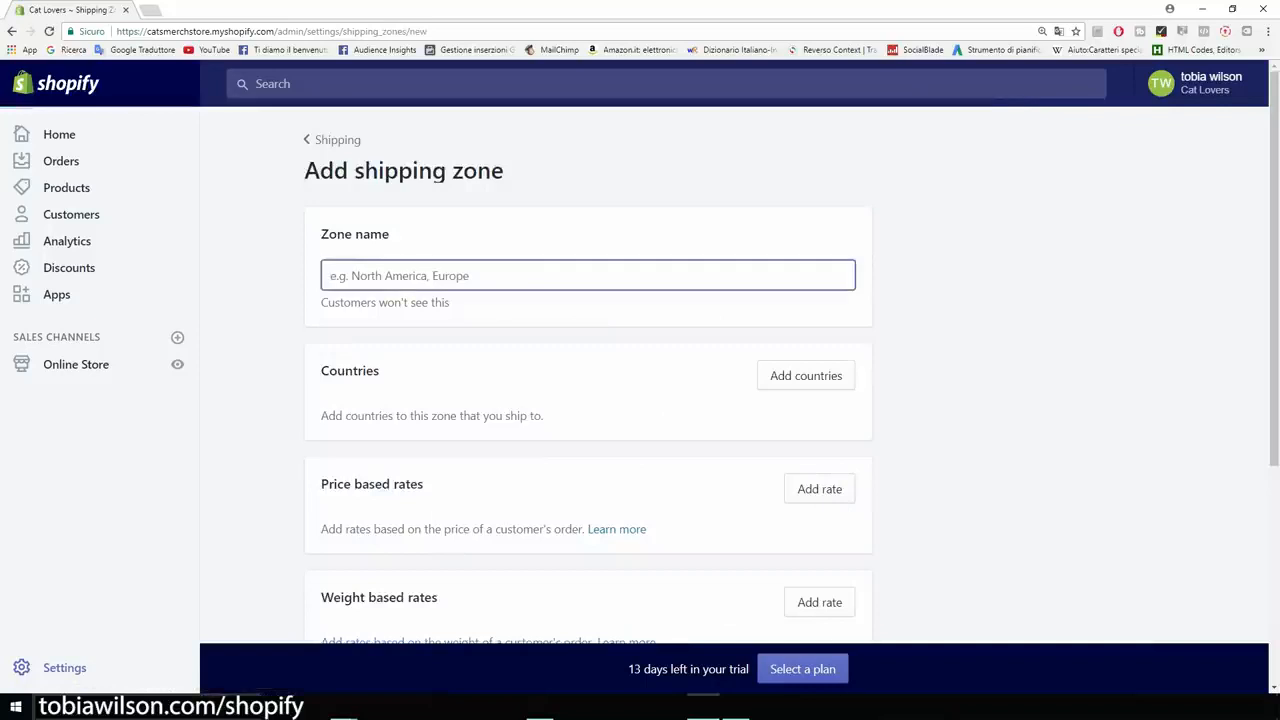
pyautogui.write('Us')
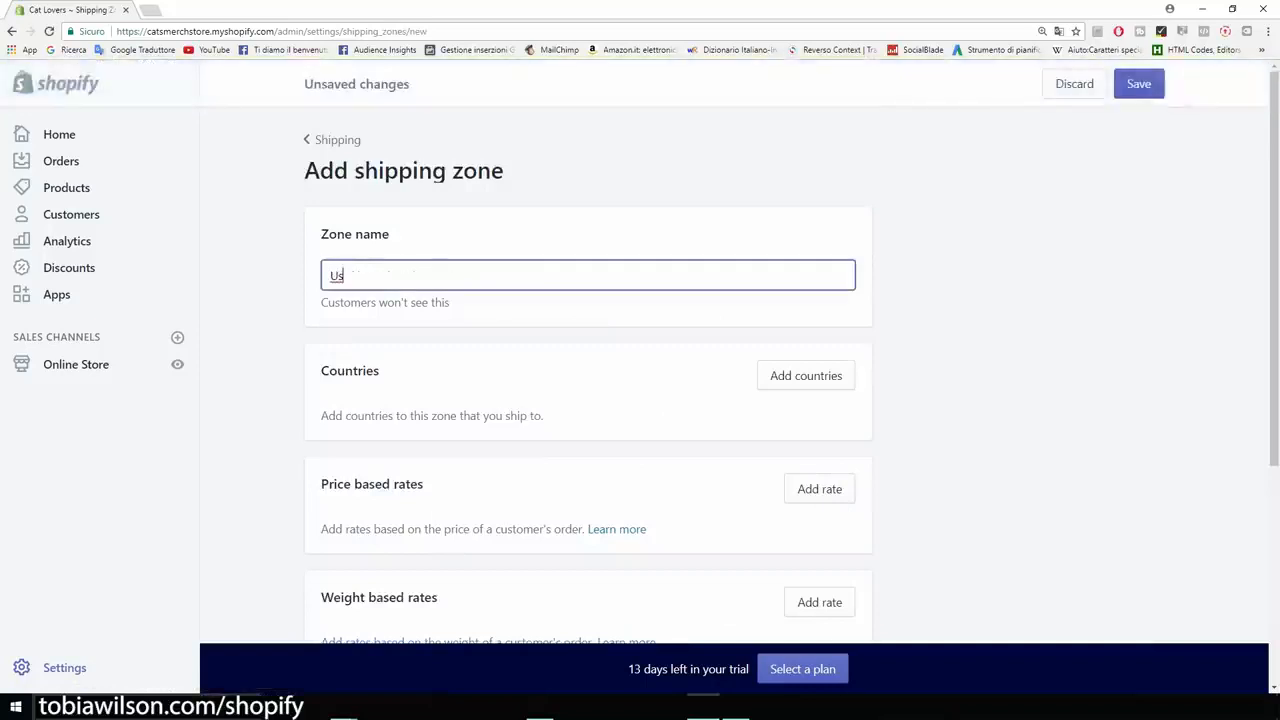
pyautogui.click(806, 375)
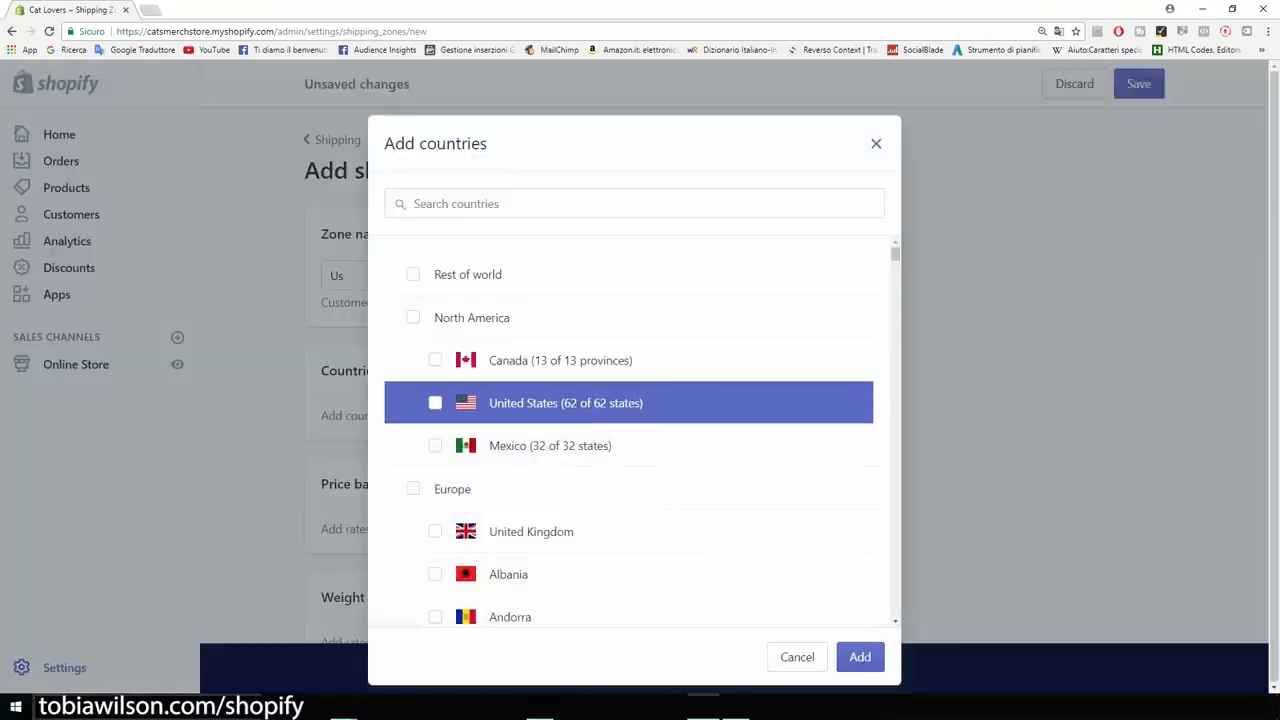
pyautogui.click(435, 402)
pyautogui.click(860, 656)
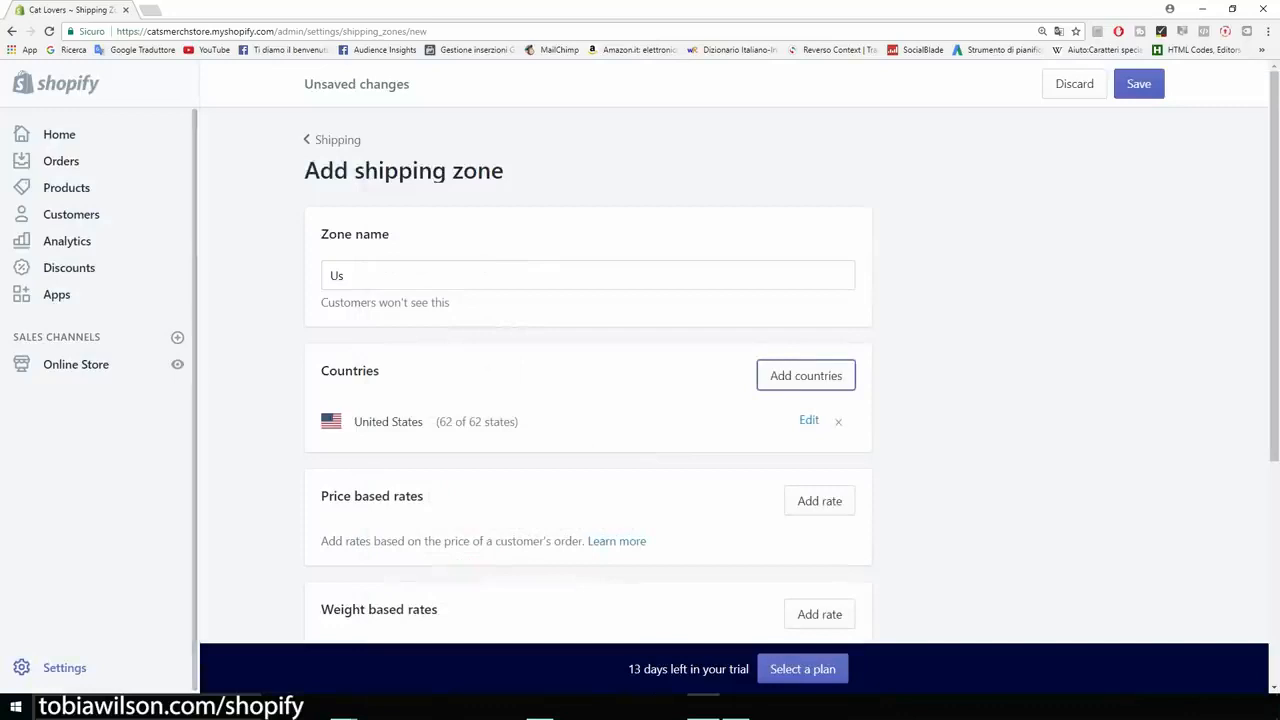
pyautogui.scroll(-2, 640, 370)
pyautogui.scroll(1, 640, 370)
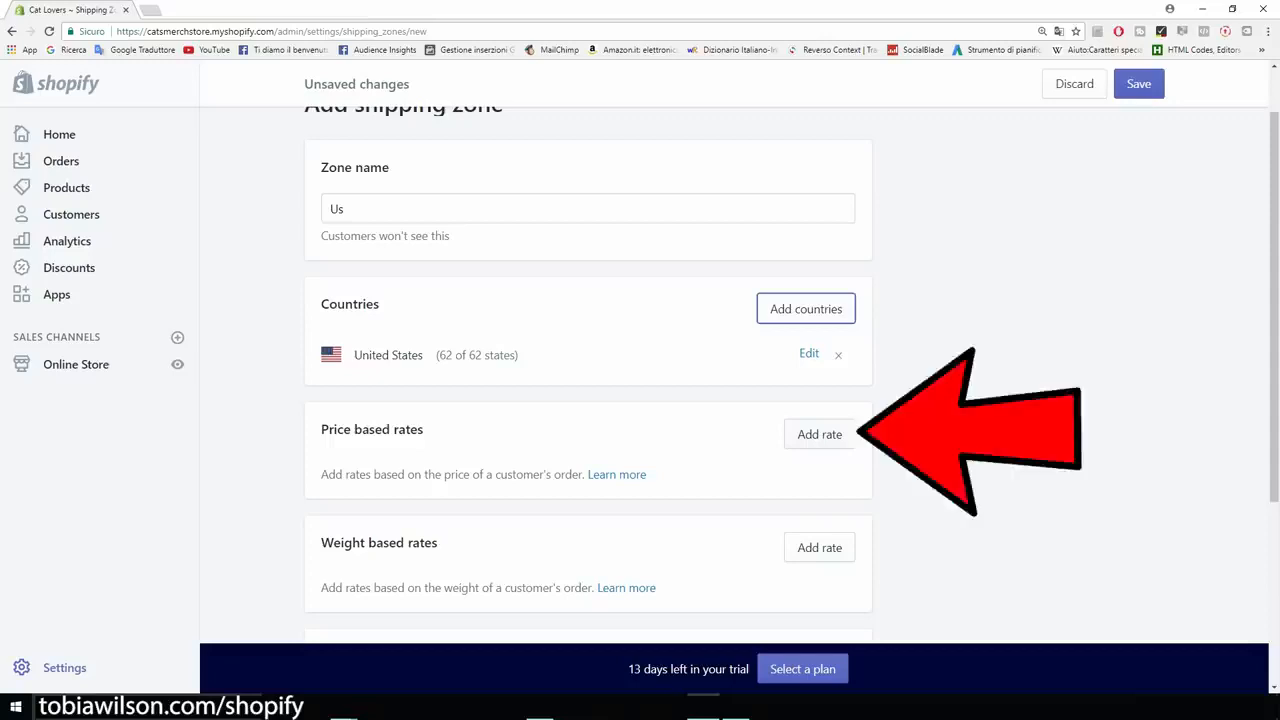
# Add a free price-based rate named 'US Shipping' for orders $0.00 and up.
pyautogui.click(819, 434)
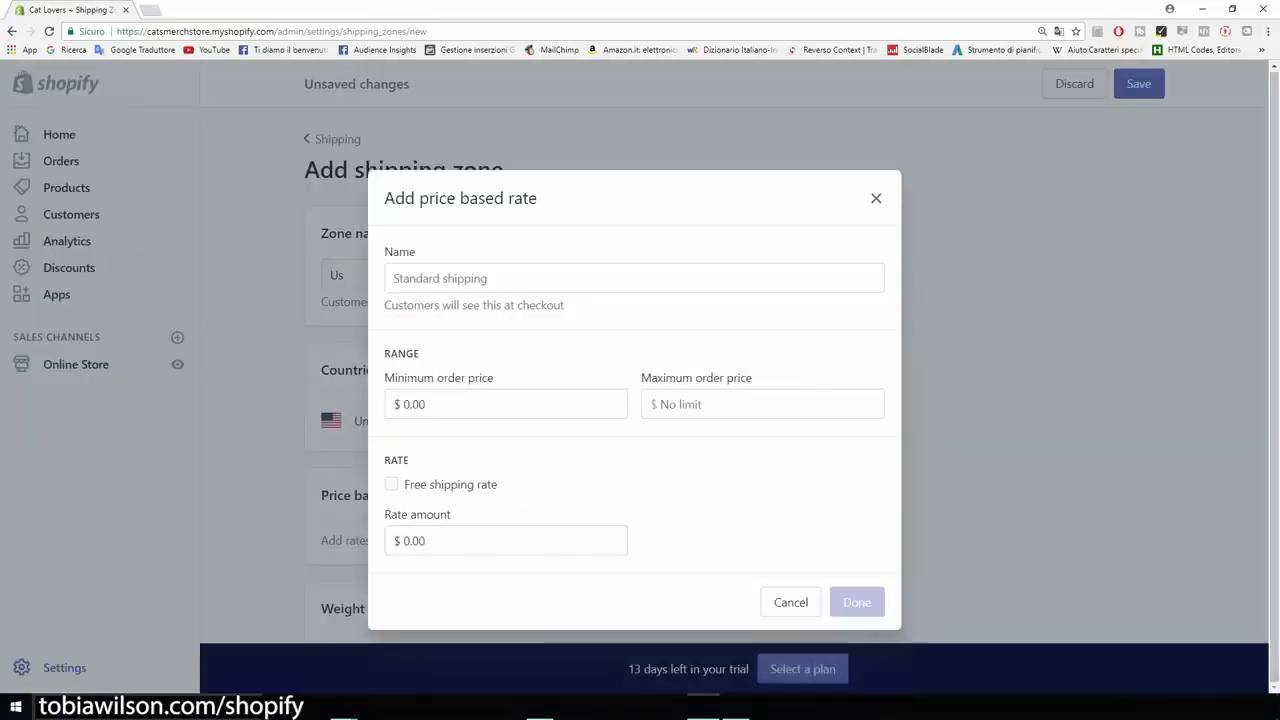
pyautogui.click(391, 484)
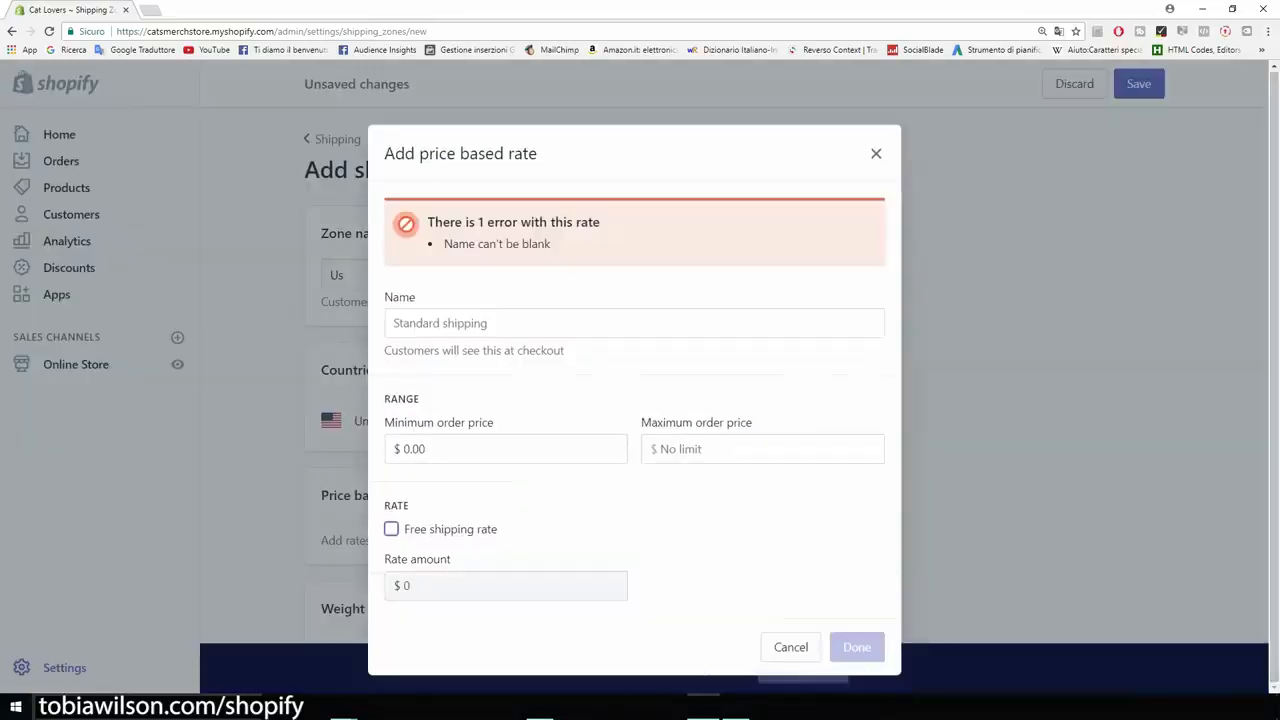
pyautogui.click(634, 323)
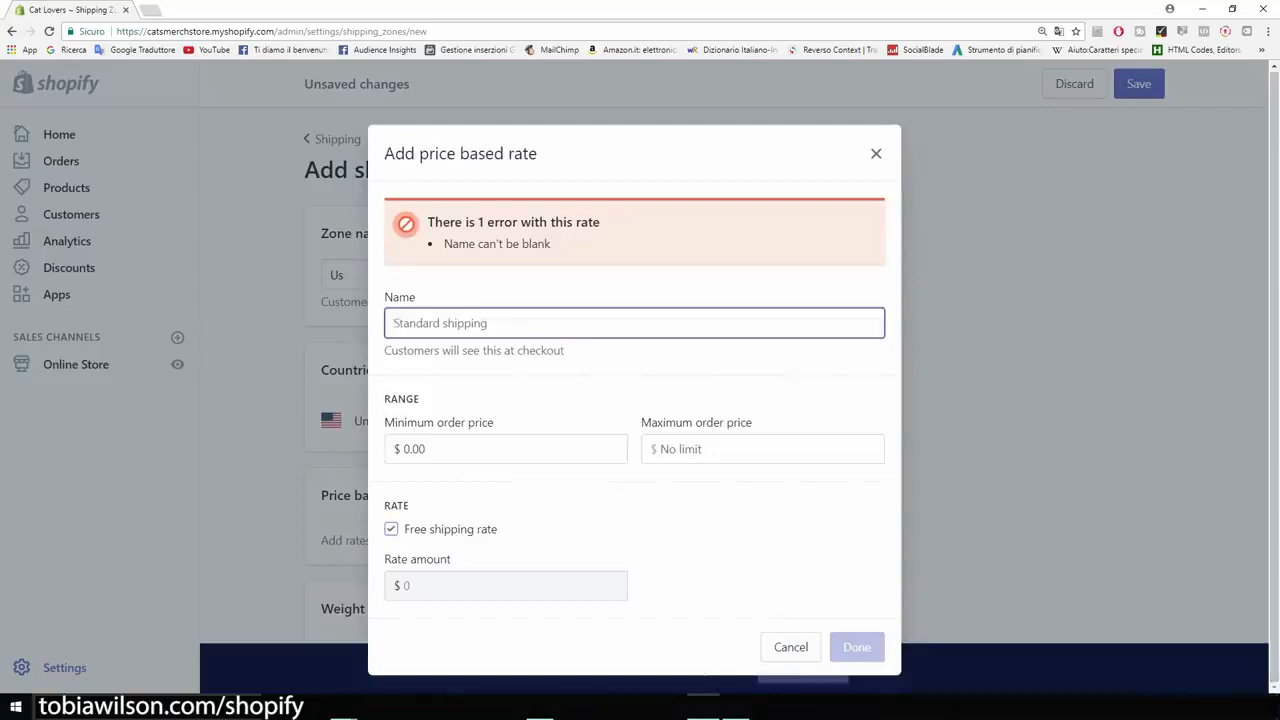
pyautogui.write('U')
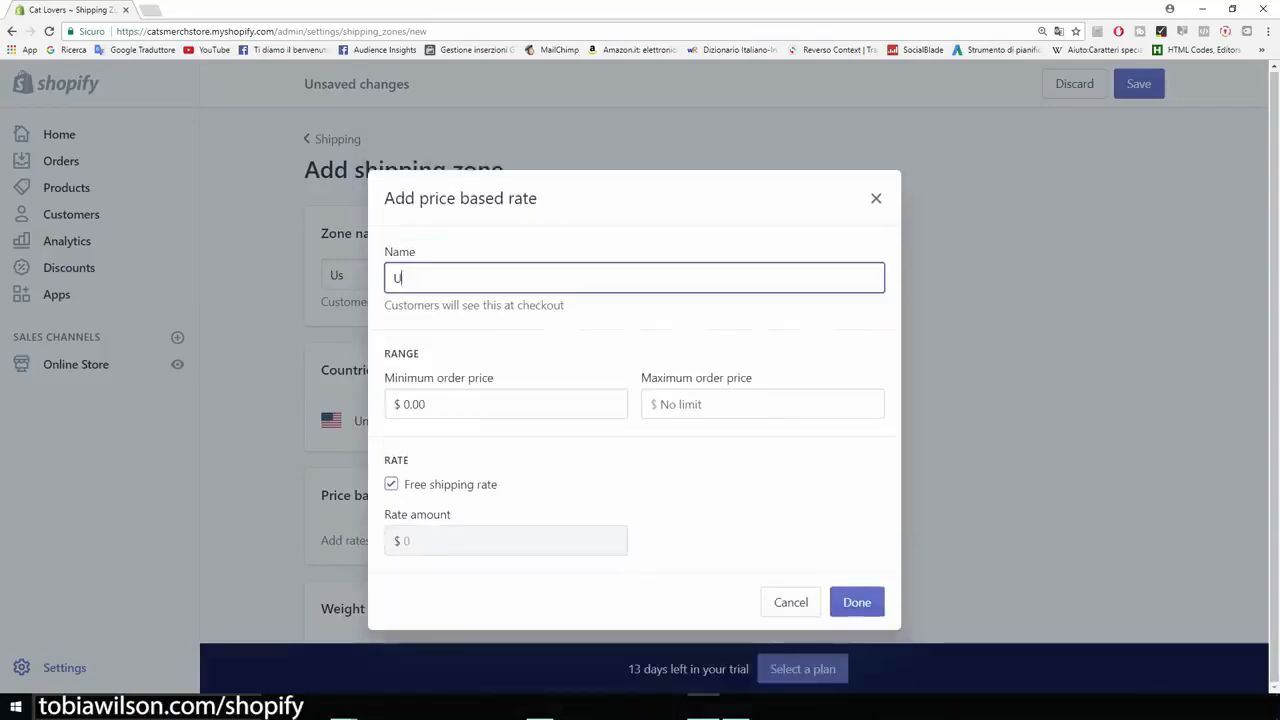
pyautogui.press('BackSpace')
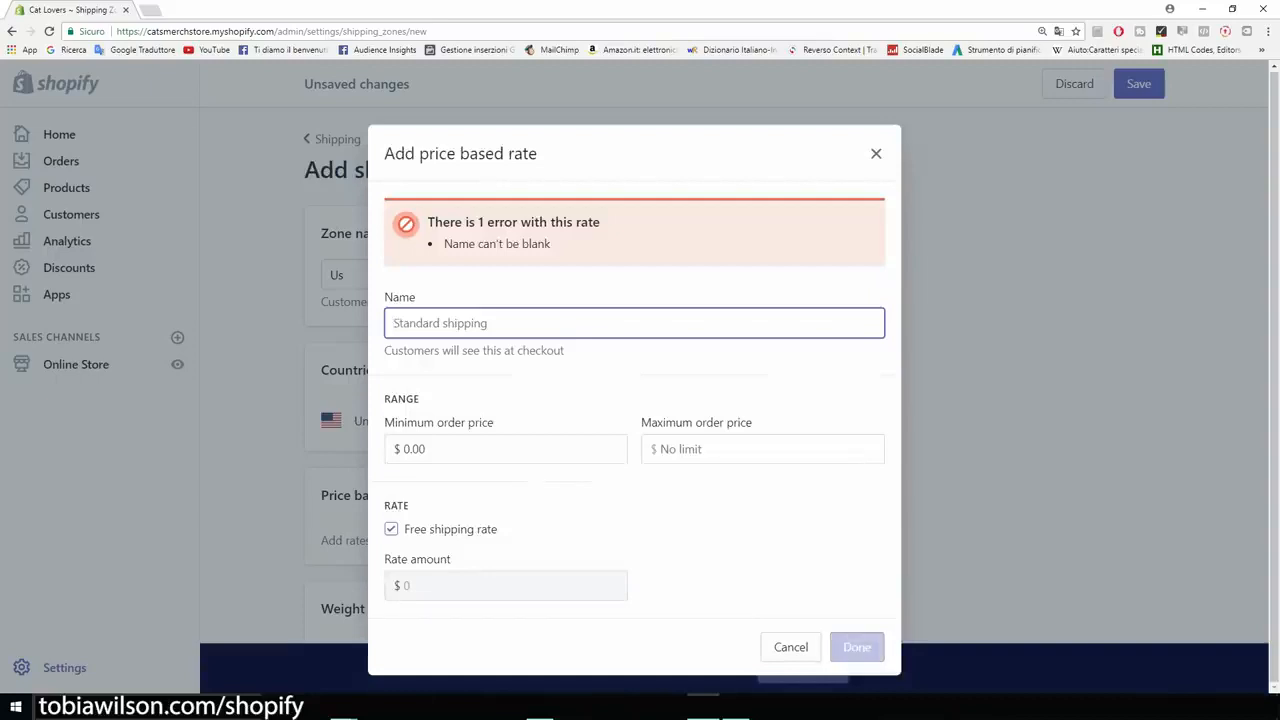
pyautogui.write('US Shipping')
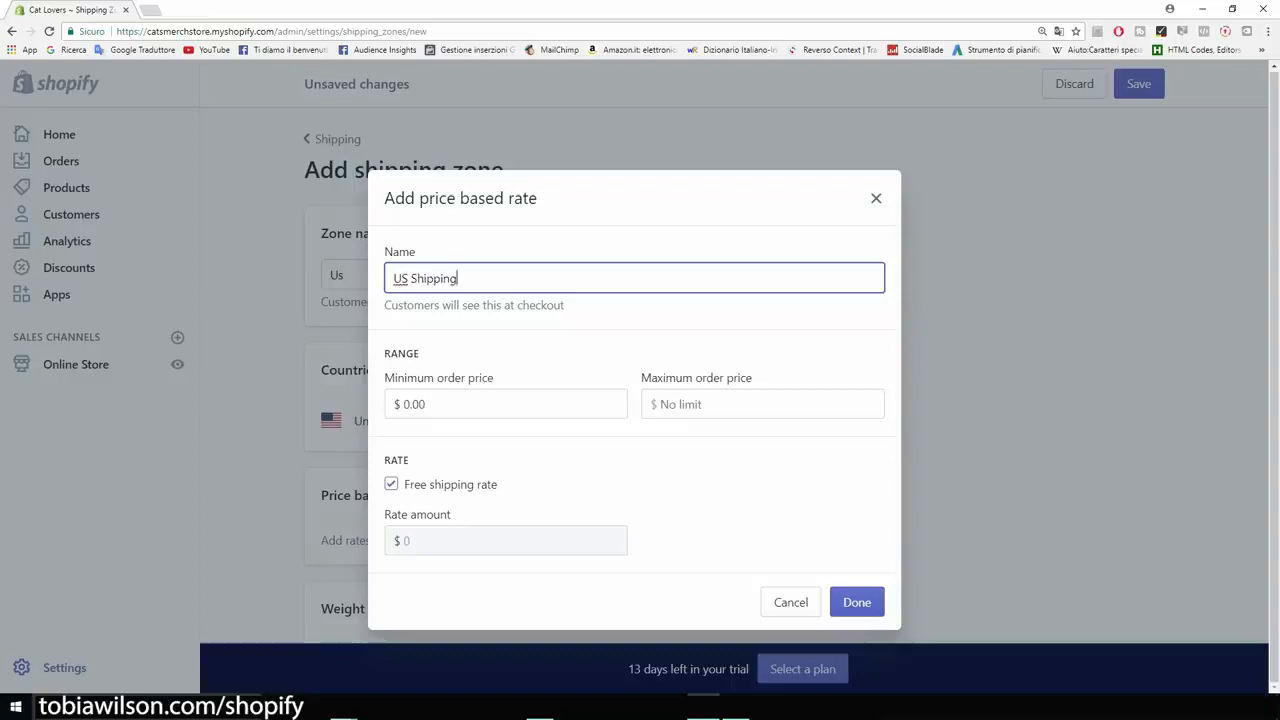
pyautogui.press('Return')
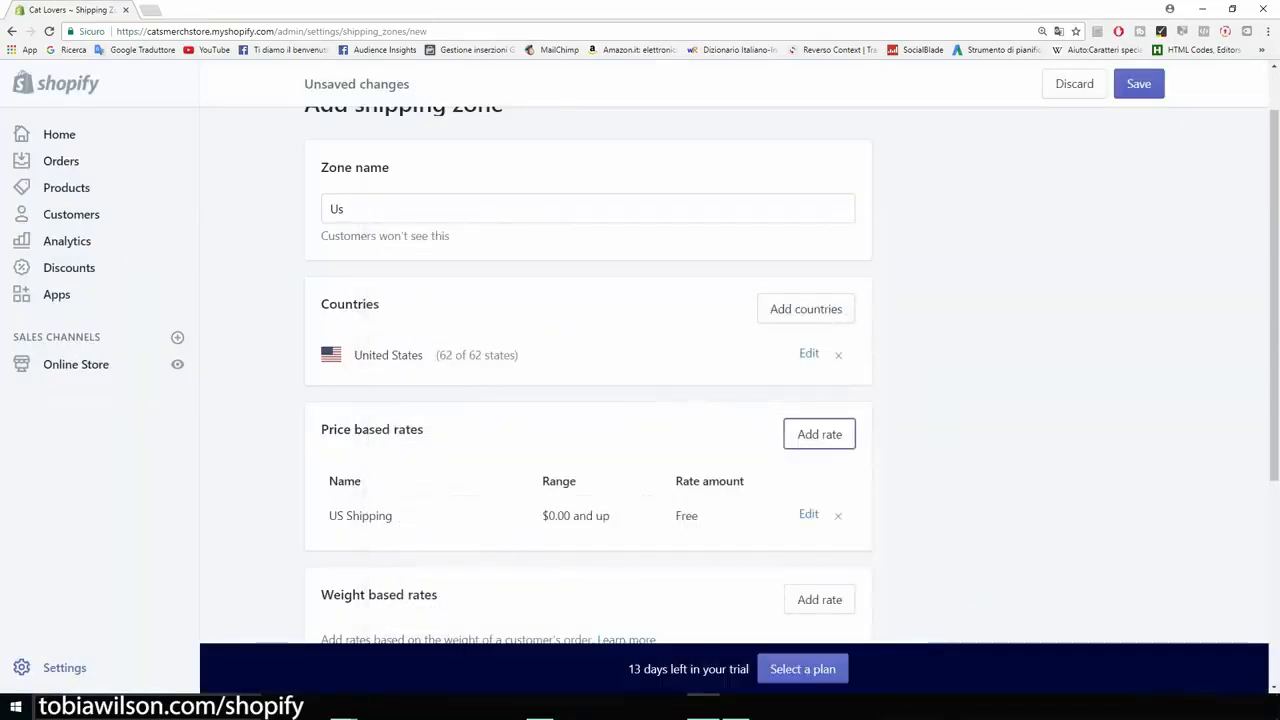
pyautogui.scroll(-3, 640, 375)
pyautogui.scroll(2, 640, 375)
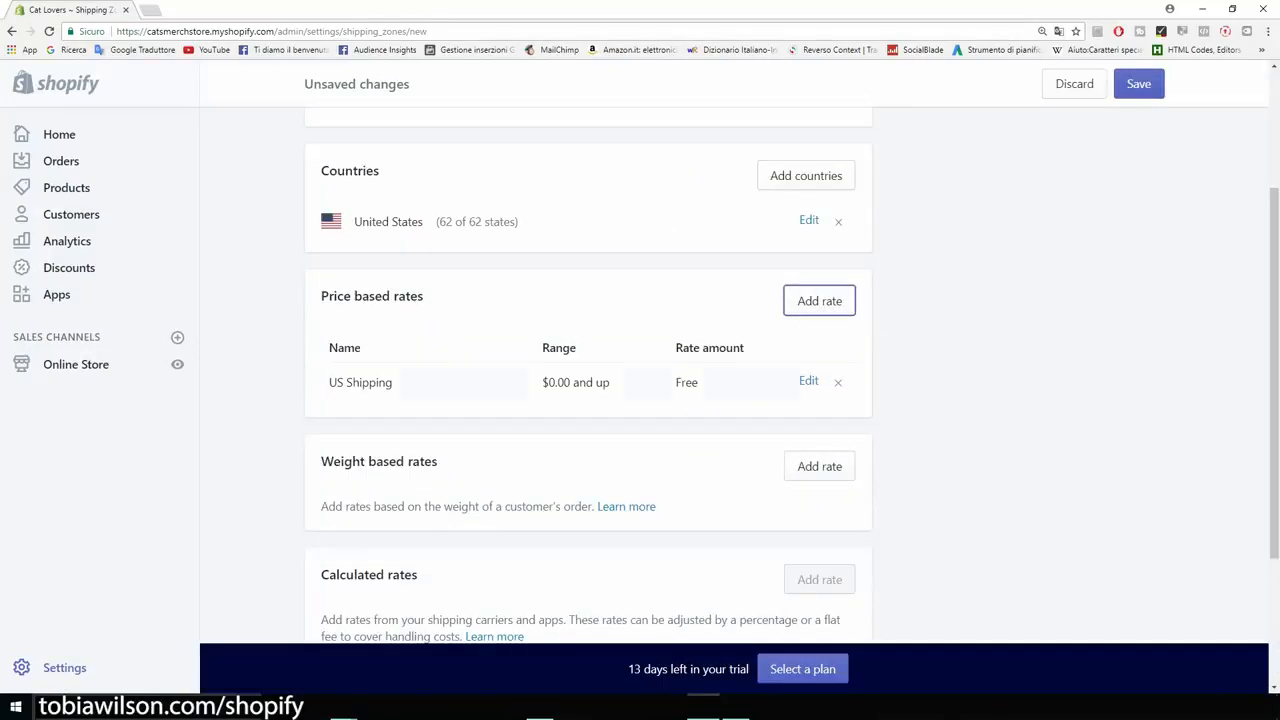
pyautogui.scroll(2, 640, 375)
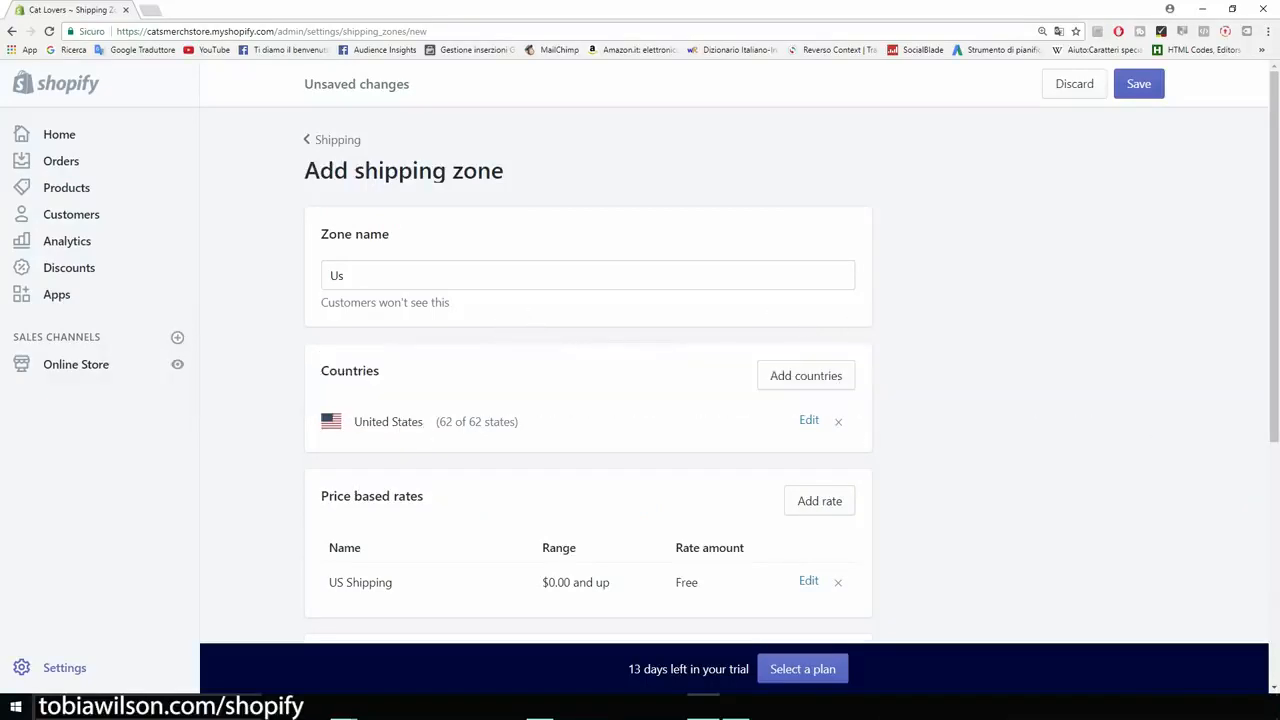
pyautogui.moveTo(321, 235); pyautogui.dragTo(305, 171)
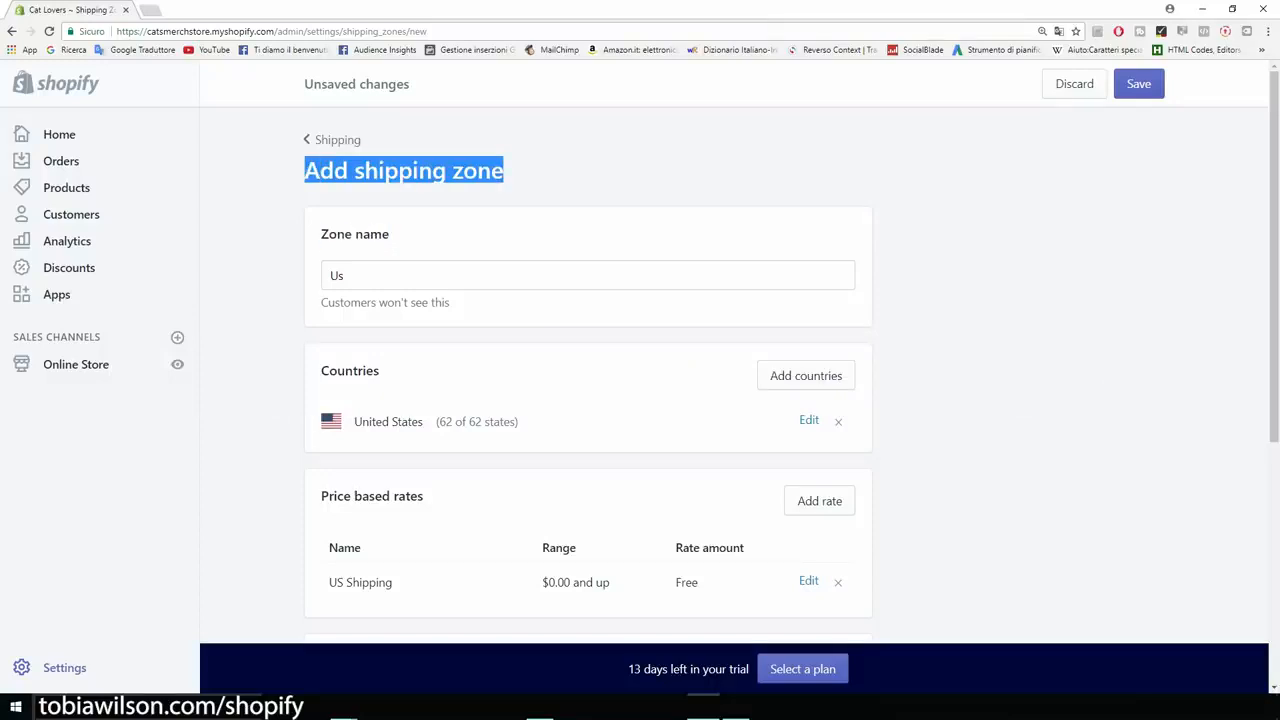
pyautogui.click(300, 178)
# Check the AliExpress cat paw bracelet prices (US $1.13 discounted, US $1.88 original), then return to Shopify.
pyautogui.hotkey('ctrl', 't')
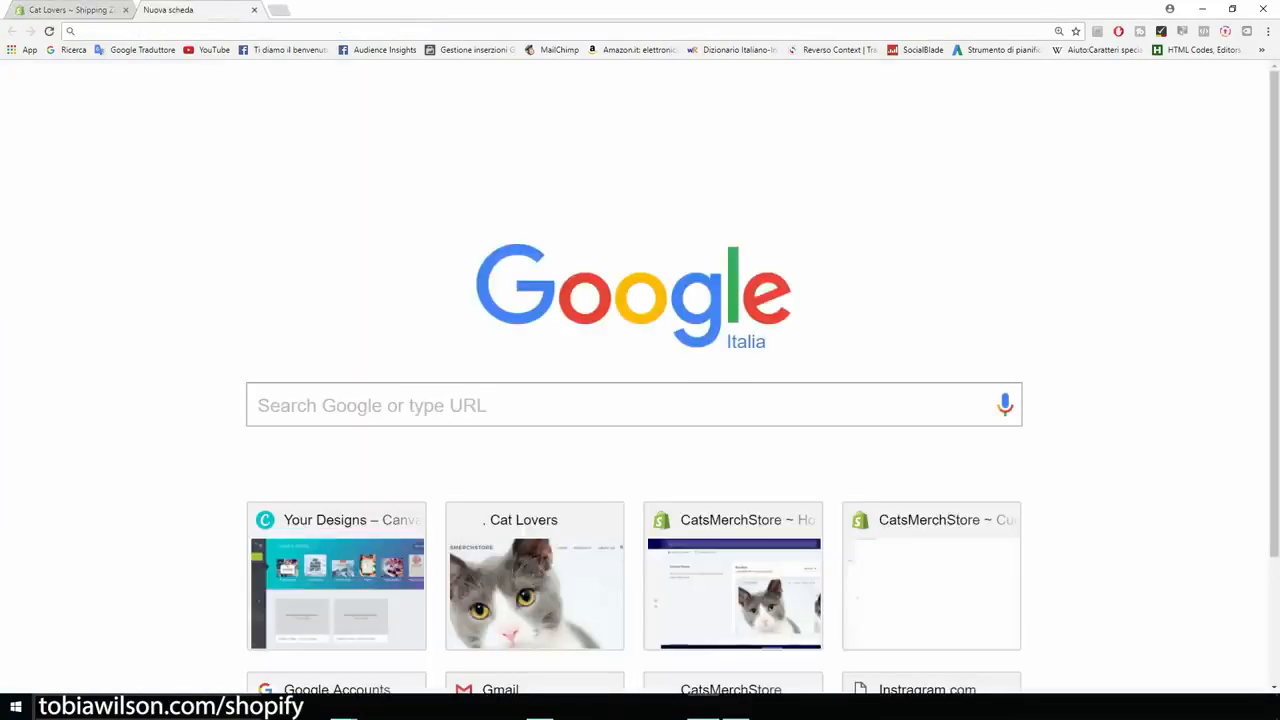
pyautogui.hotkey('ctrl', 'v')
pyautogui.press('Return')
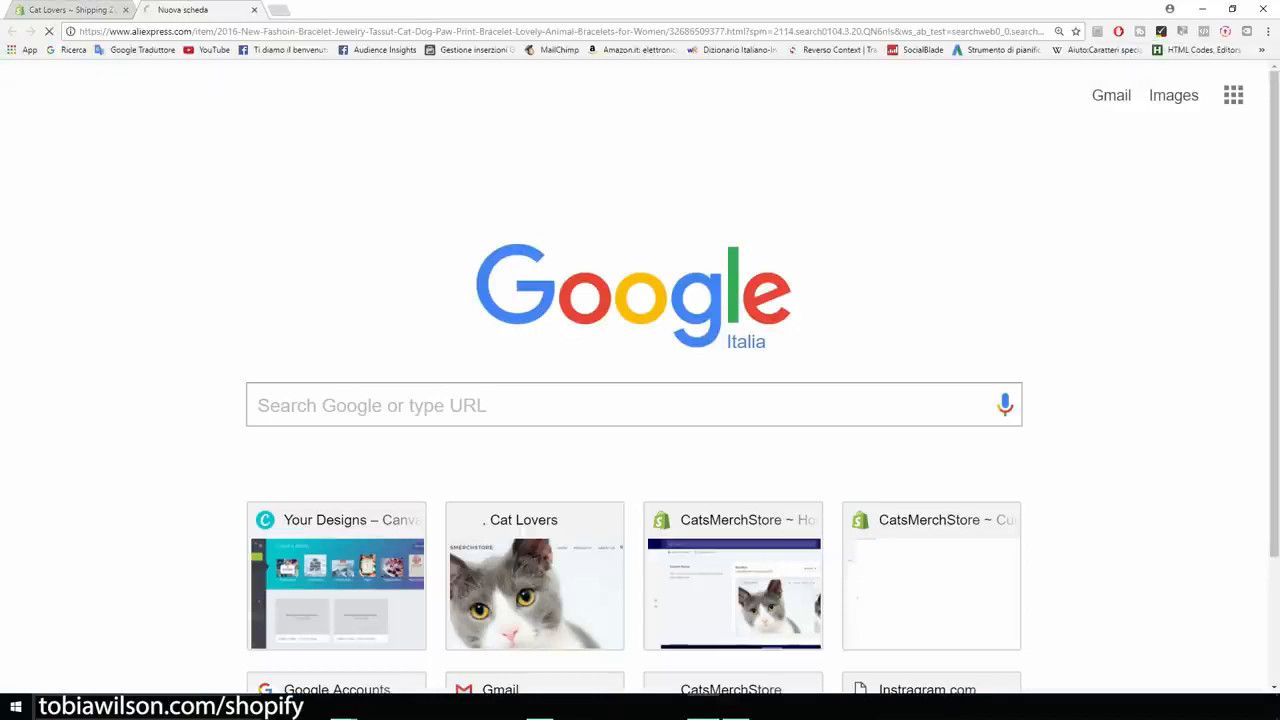
pyautogui.scroll(-3, 640, 376)
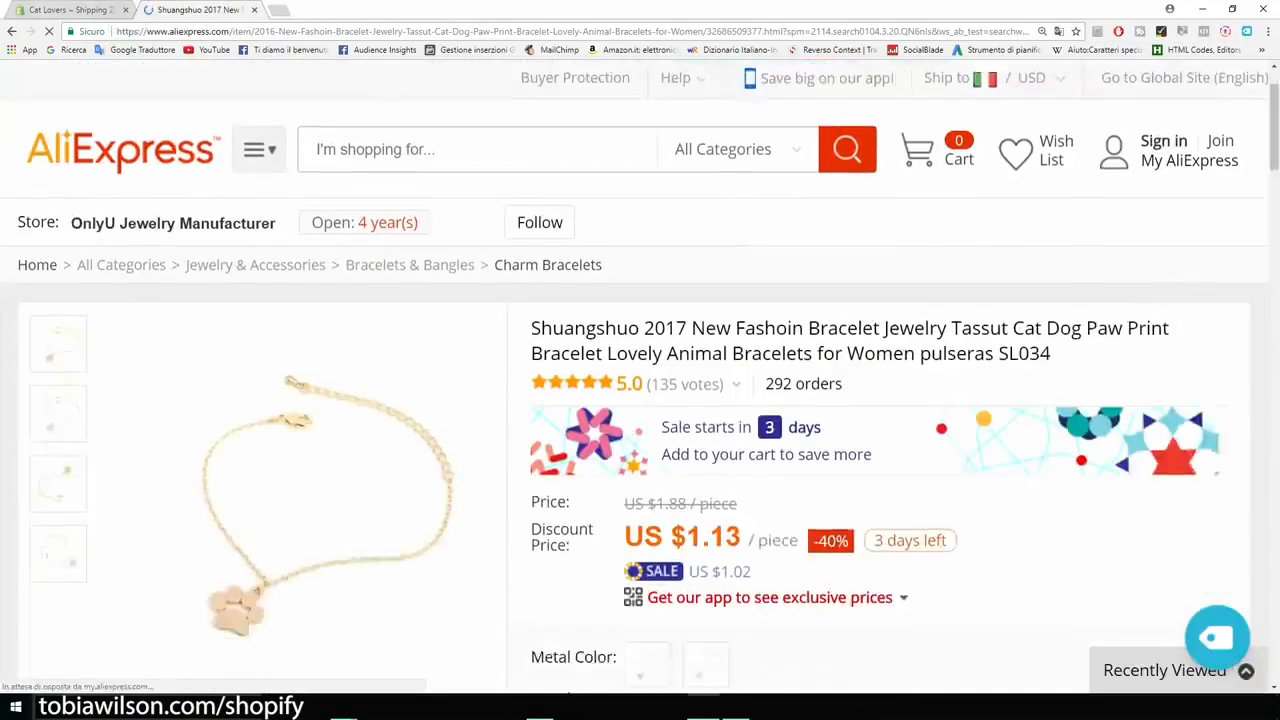
pyautogui.moveTo(529, 307); pyautogui.dragTo(742, 300)
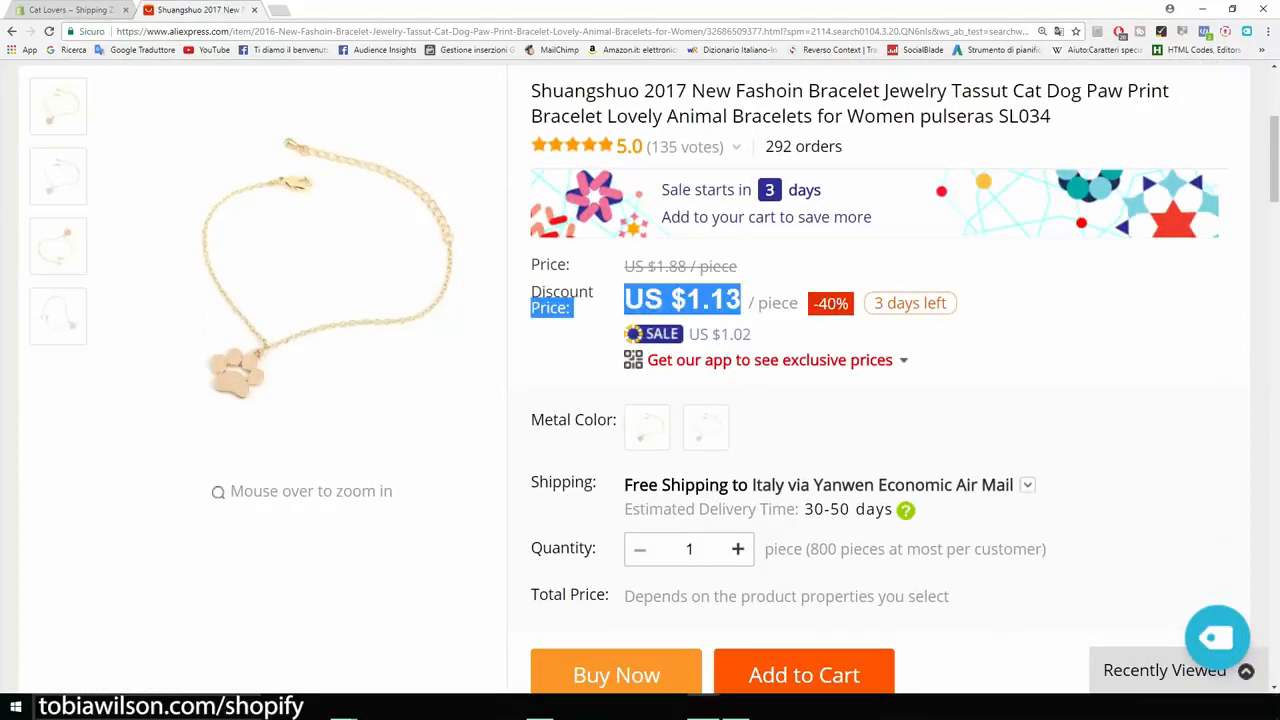
pyautogui.click(742, 300)
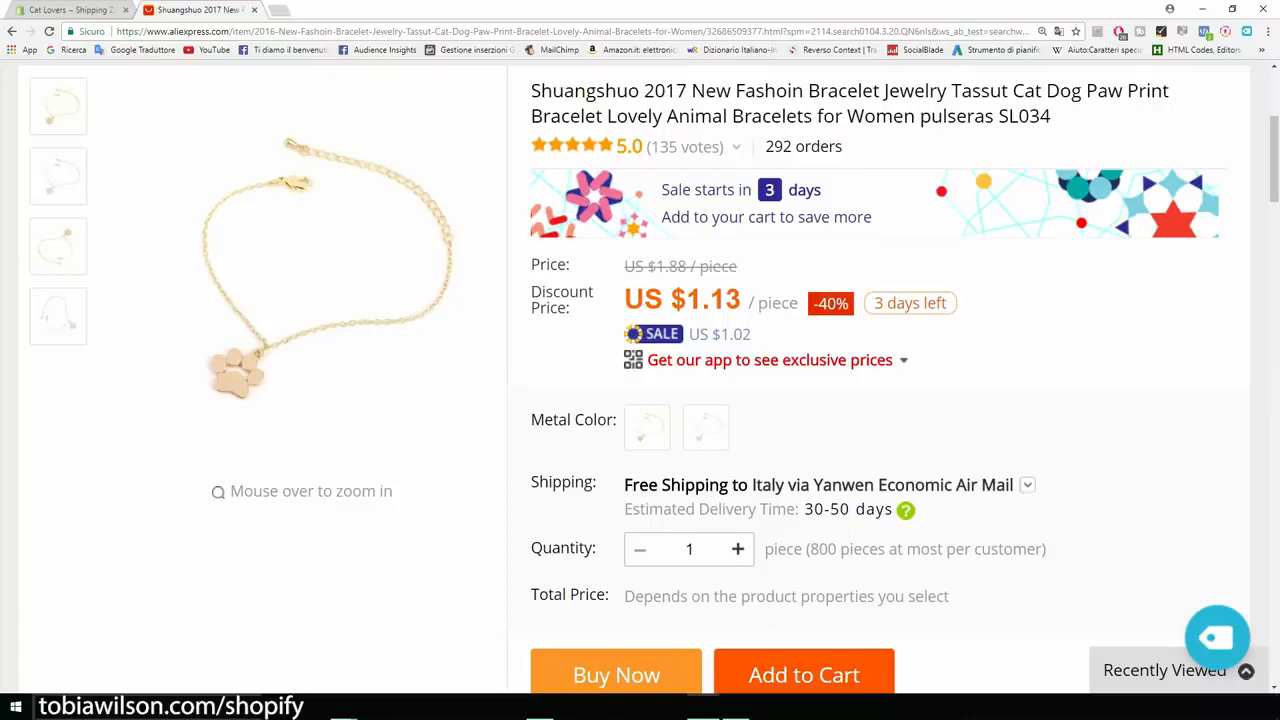
pyautogui.moveTo(738, 266); pyautogui.dragTo(624, 266)
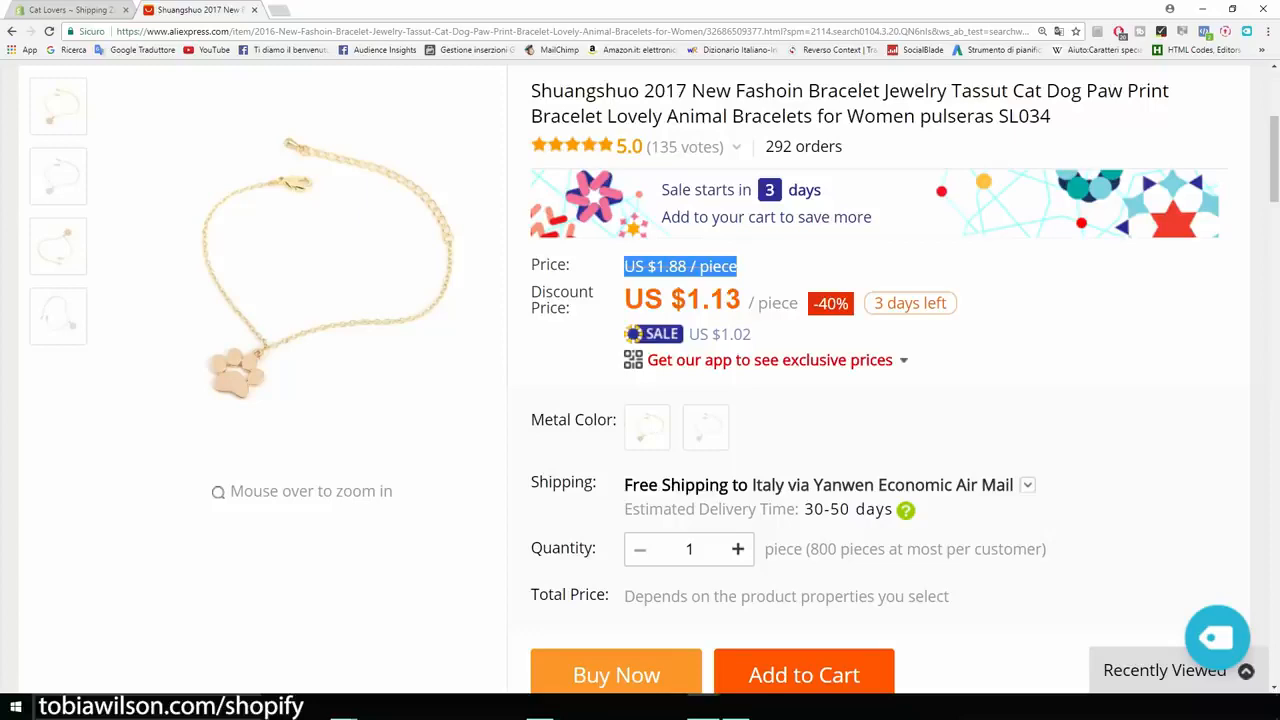
pyautogui.click(790, 267)
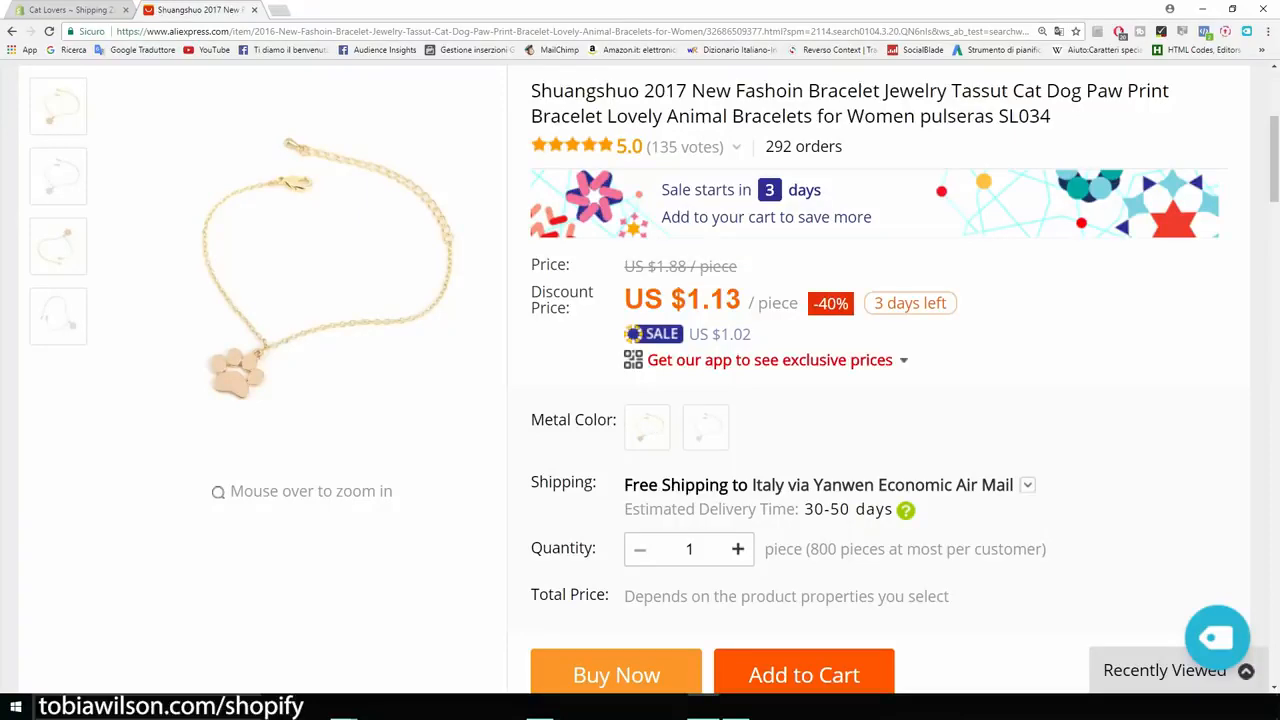
pyautogui.click(64, 10)
pyautogui.scroll(-3, 640, 400)
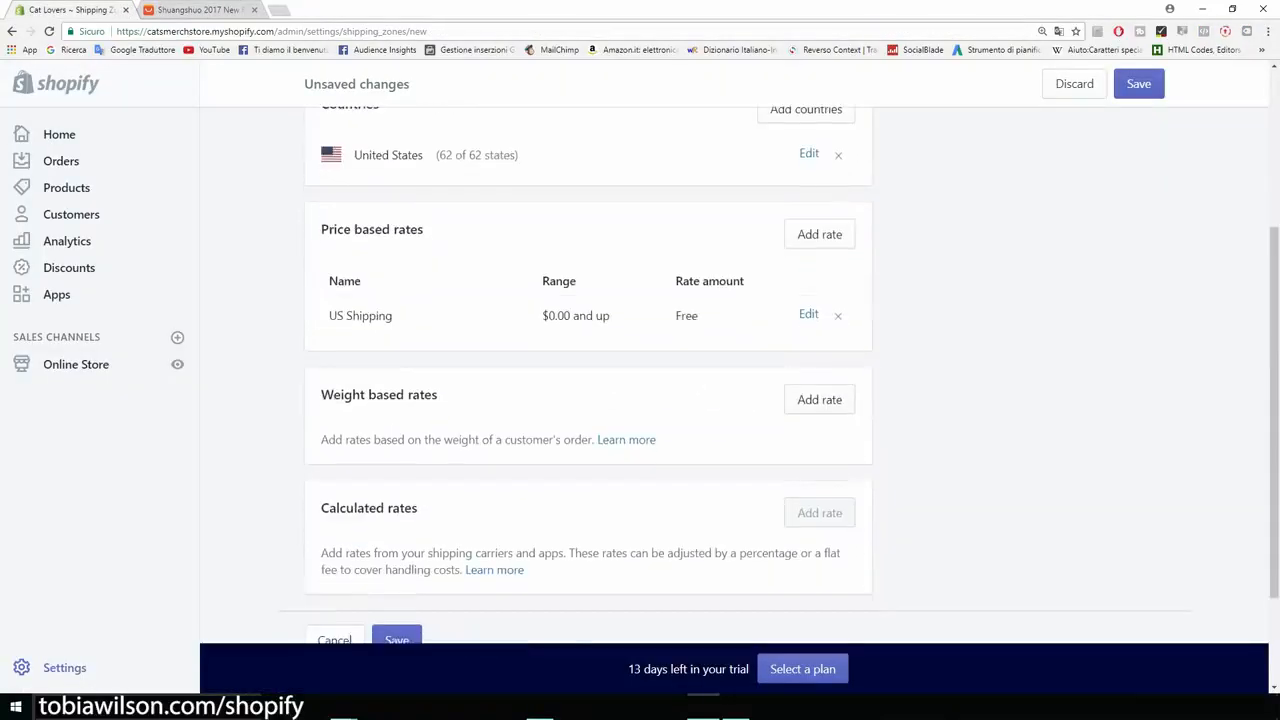
pyautogui.click(819, 400)
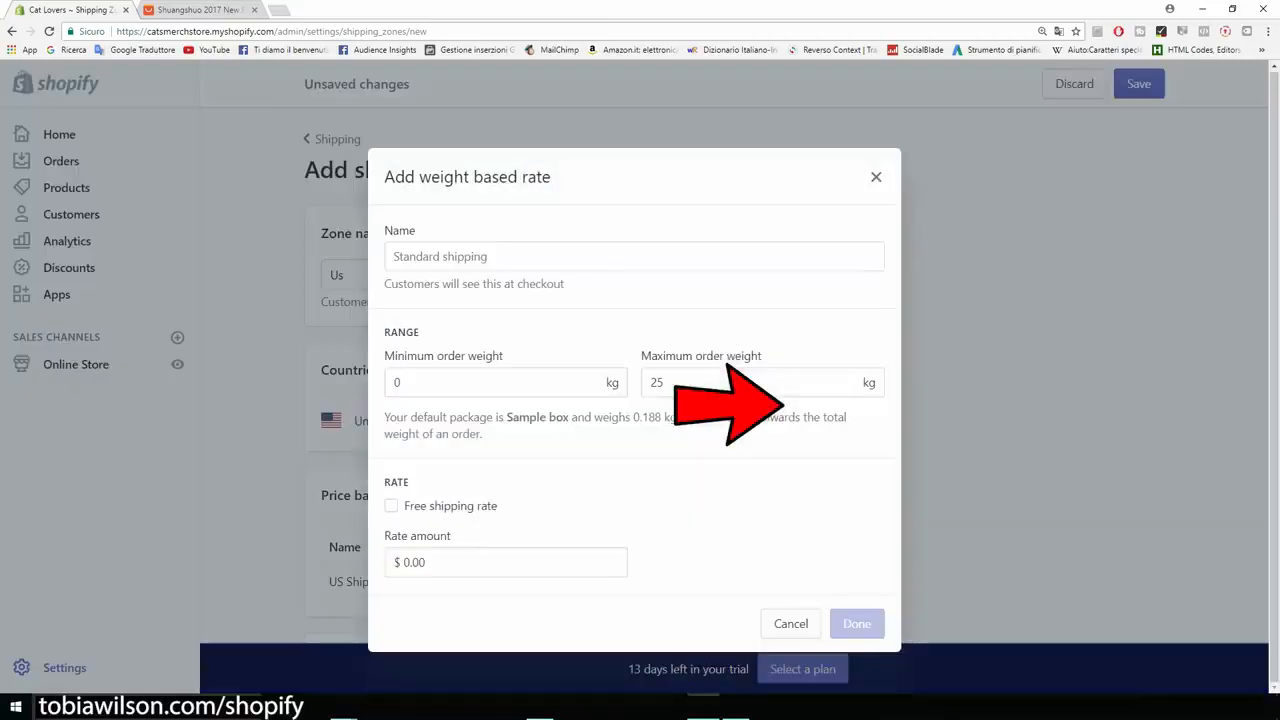
pyautogui.click(402, 382)
pyautogui.doubleClick(398, 382)
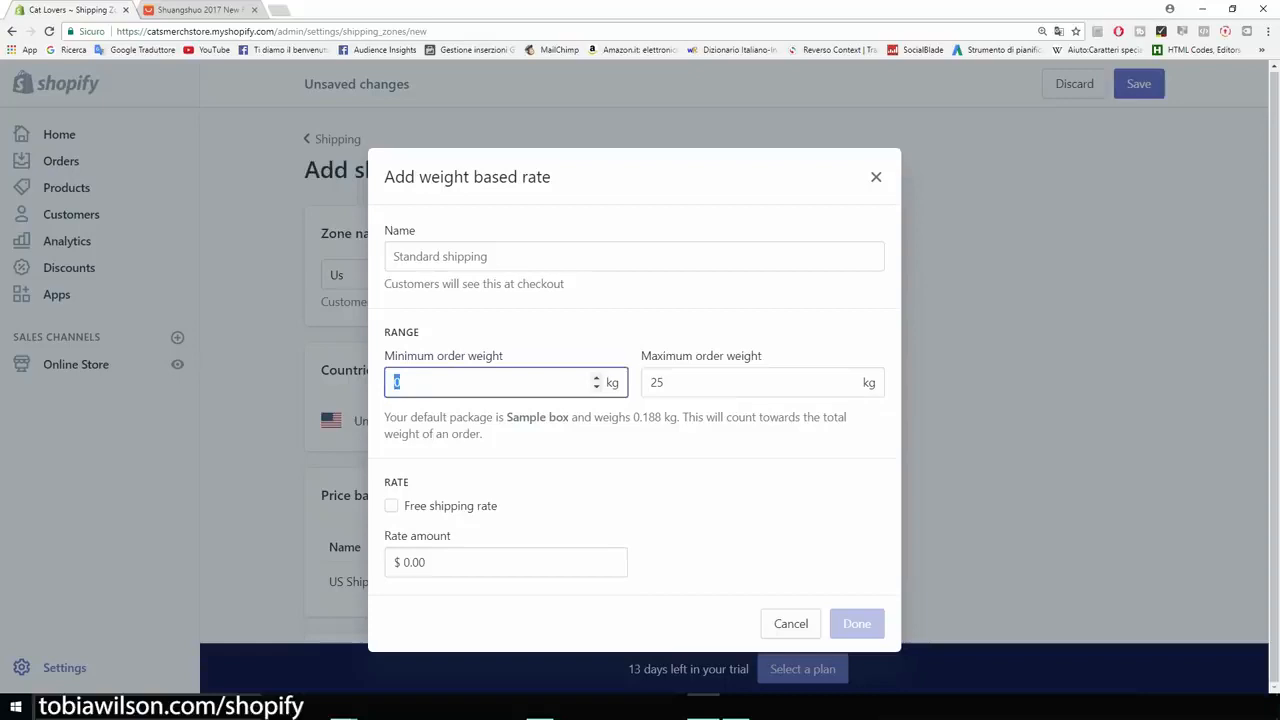
pyautogui.write('1')
pyautogui.doubleClick(656, 439)
pyautogui.write('1')
pyautogui.click(440, 313)
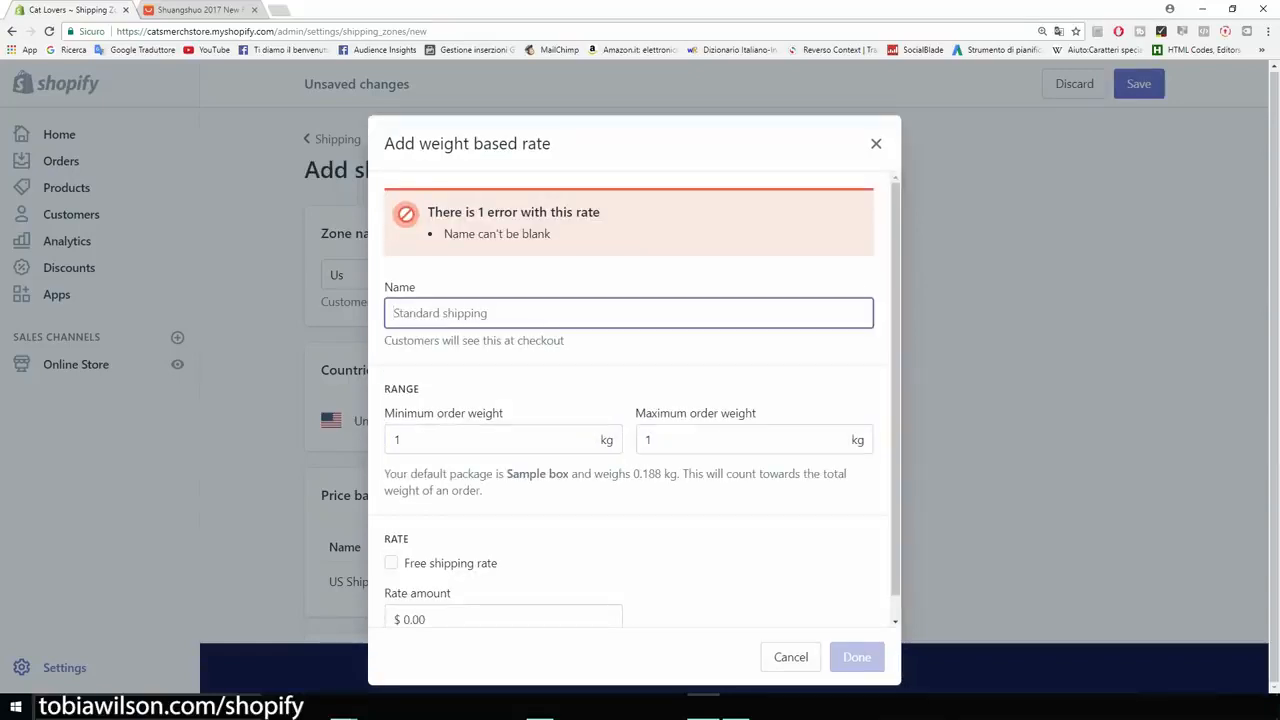
pyautogui.write('Free plus shipping')
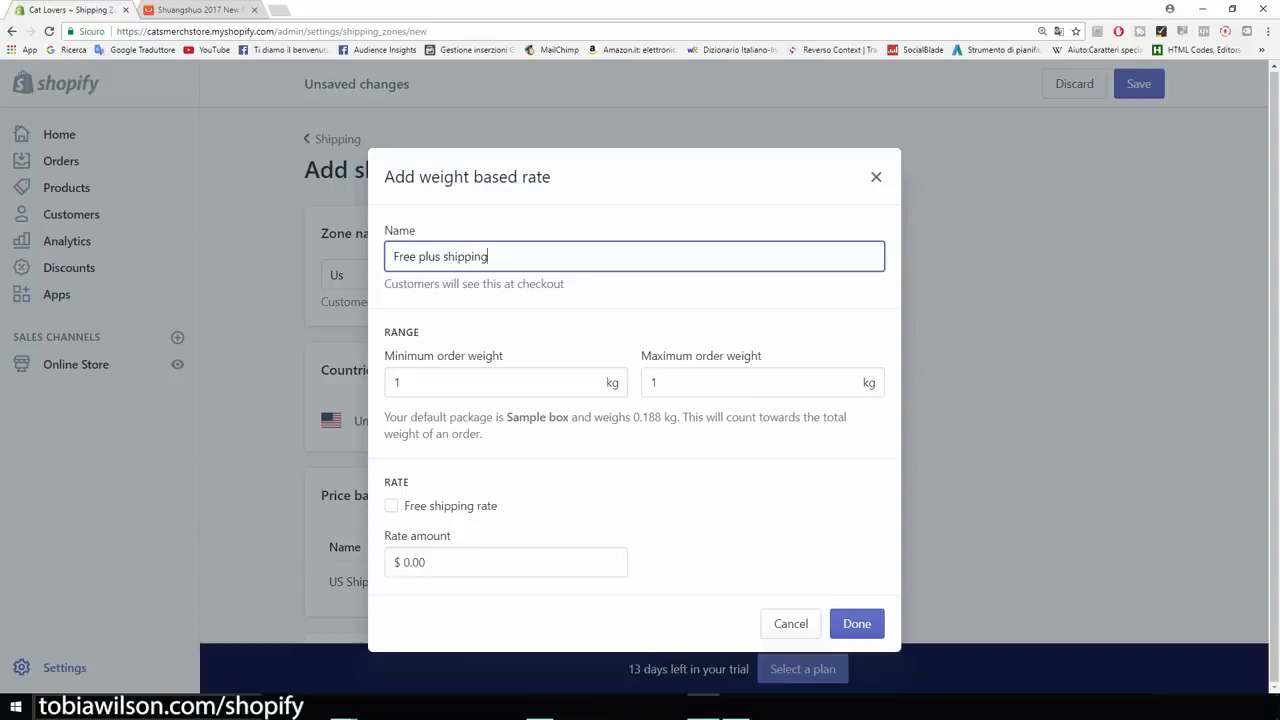
pyautogui.click(430, 562)
pyautogui.press('Delete')
pyautogui.write('5')
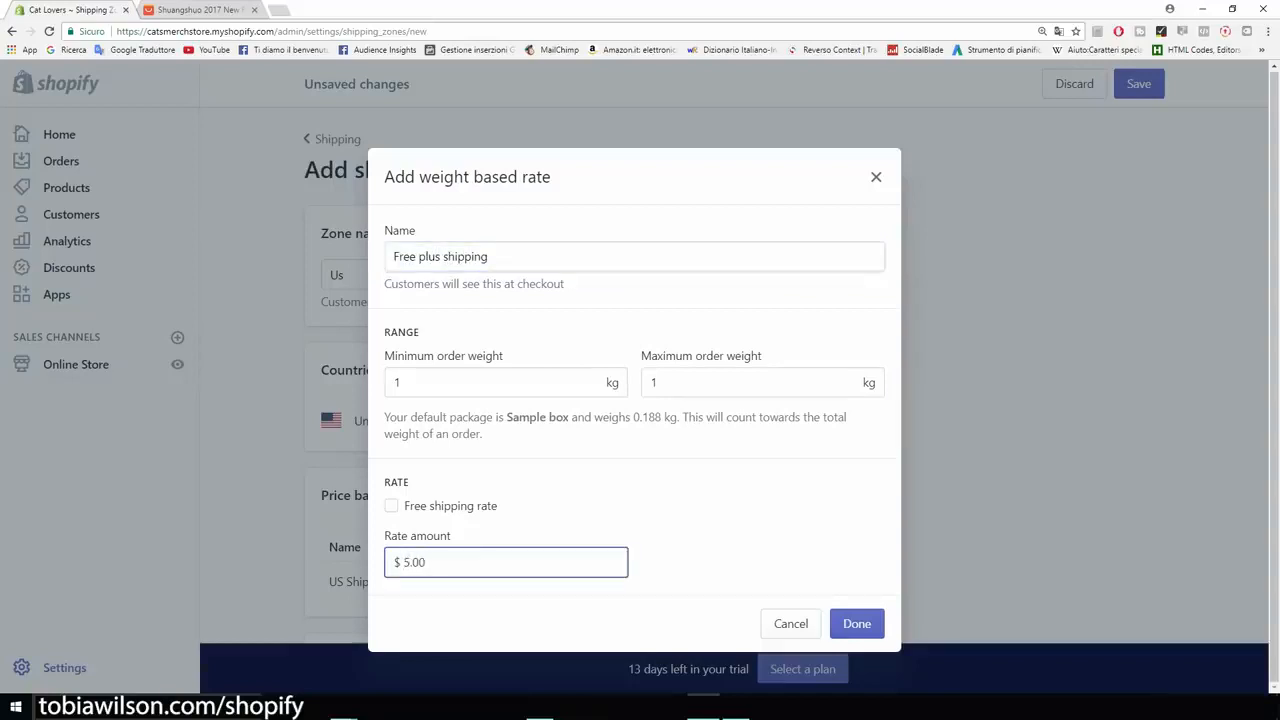
pyautogui.click(728, 545)
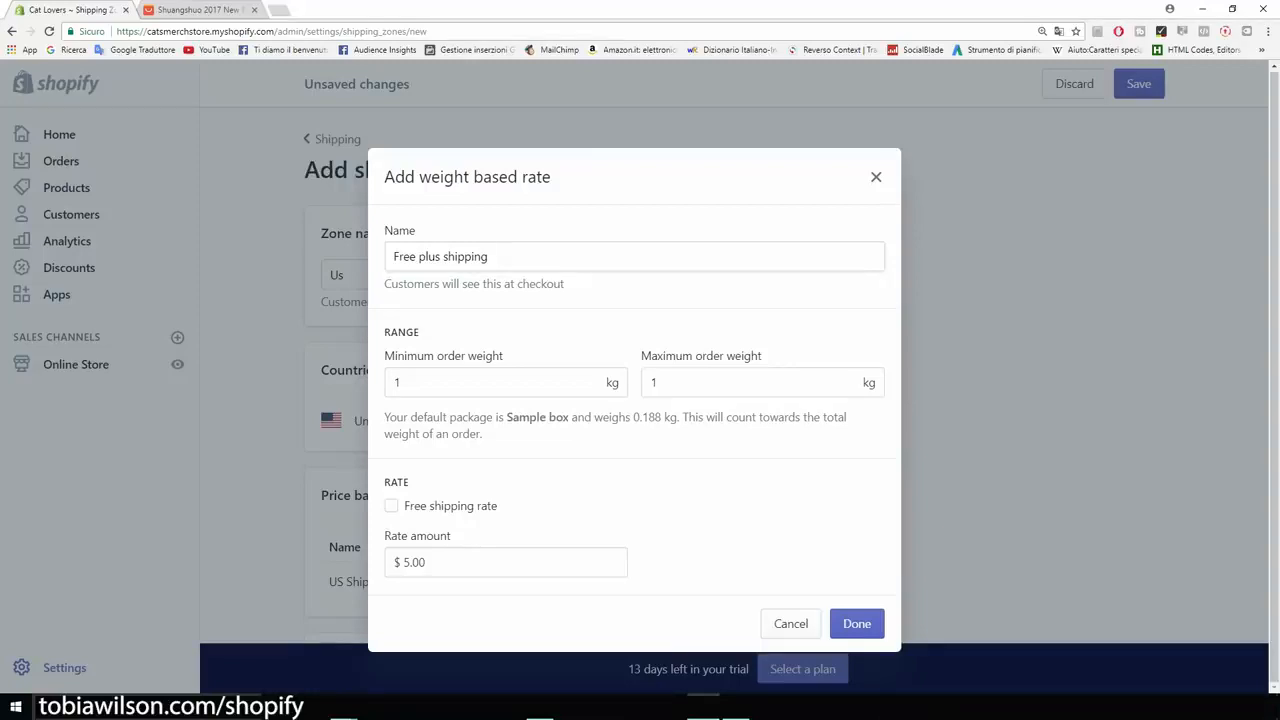
pyautogui.press('Escape')
pyautogui.scroll(3, 588, 375)
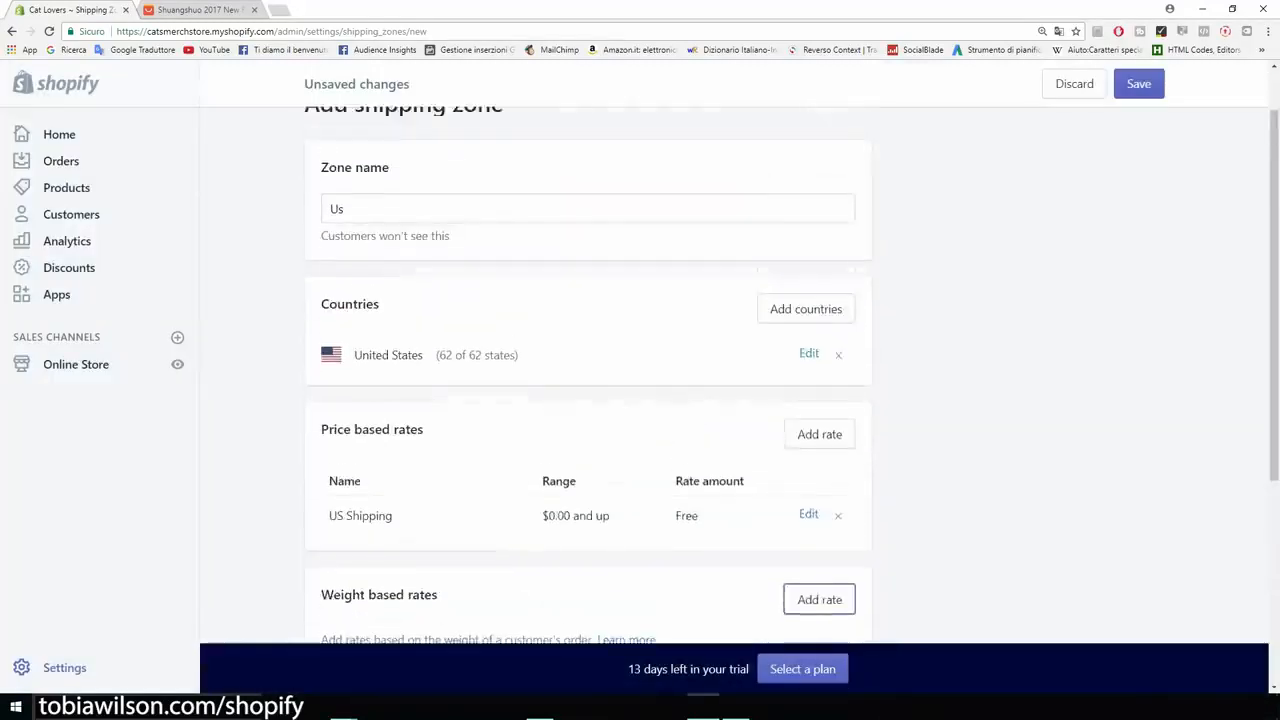
pyautogui.scroll(1, 588, 375)
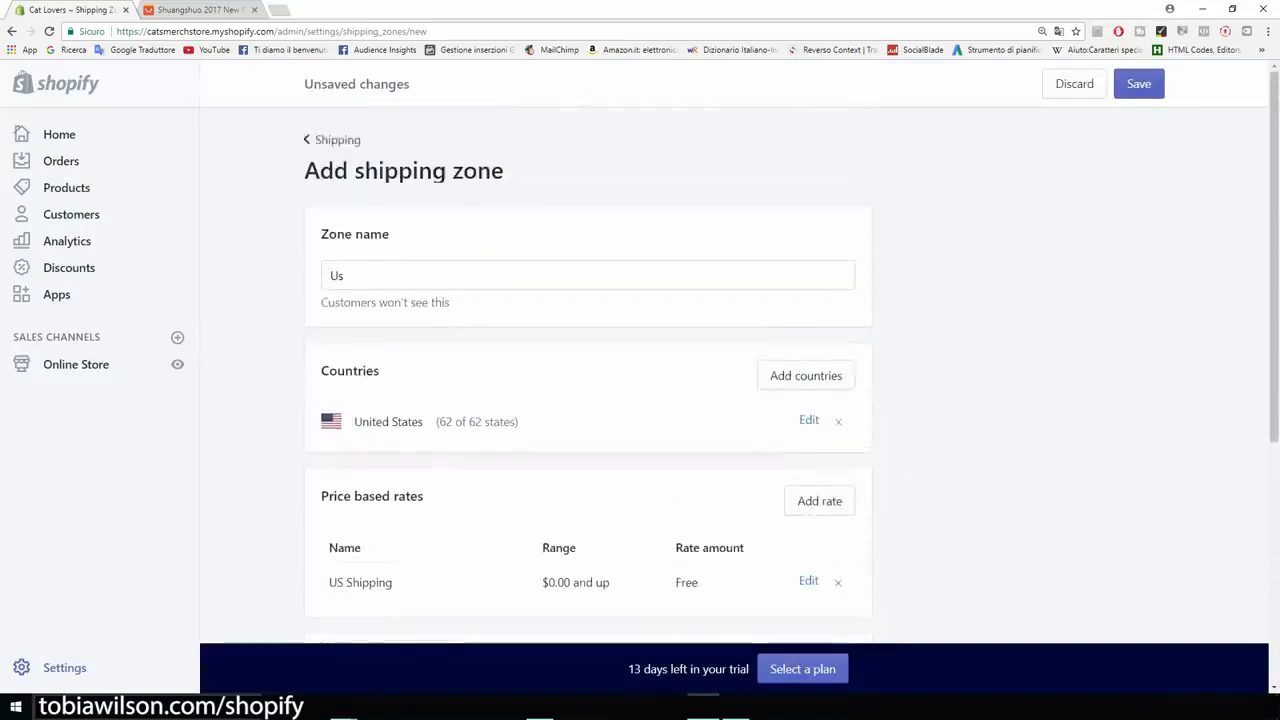
# Save the new Us shipping zone covering the United States, then go to Settings.
pyautogui.click(335, 140)
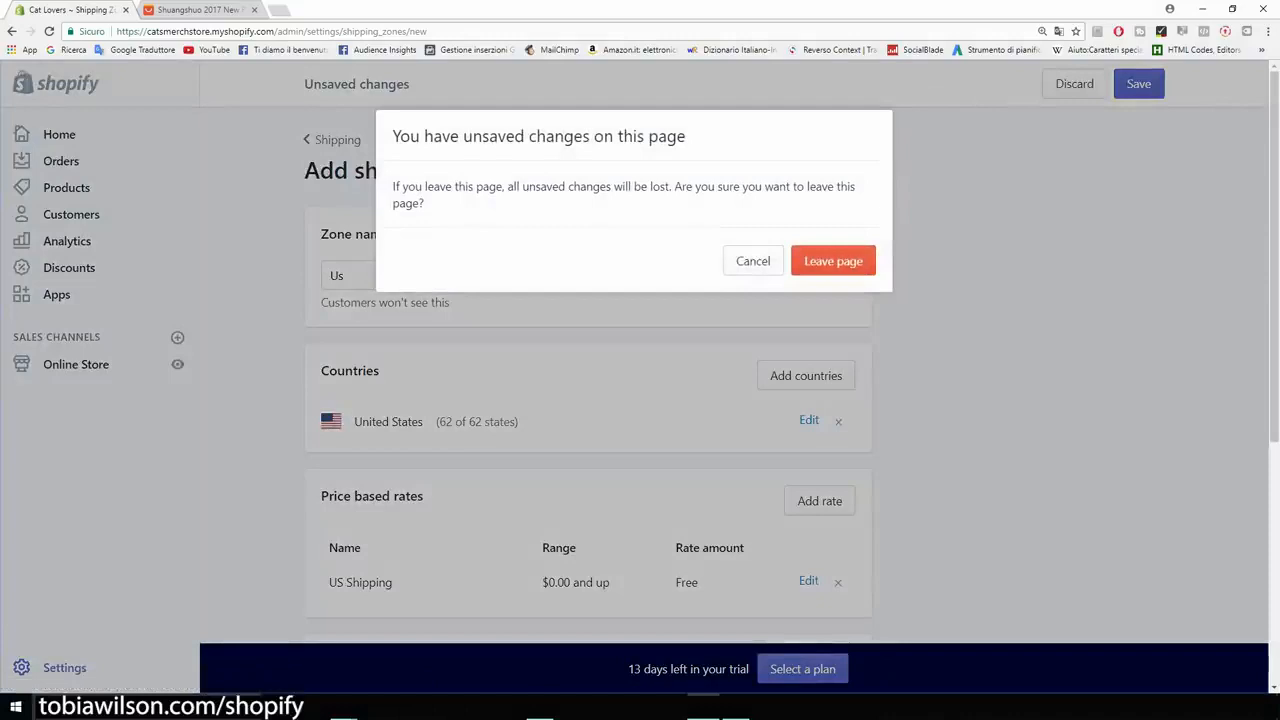
pyautogui.click(833, 261)
pyautogui.click(1139, 84)
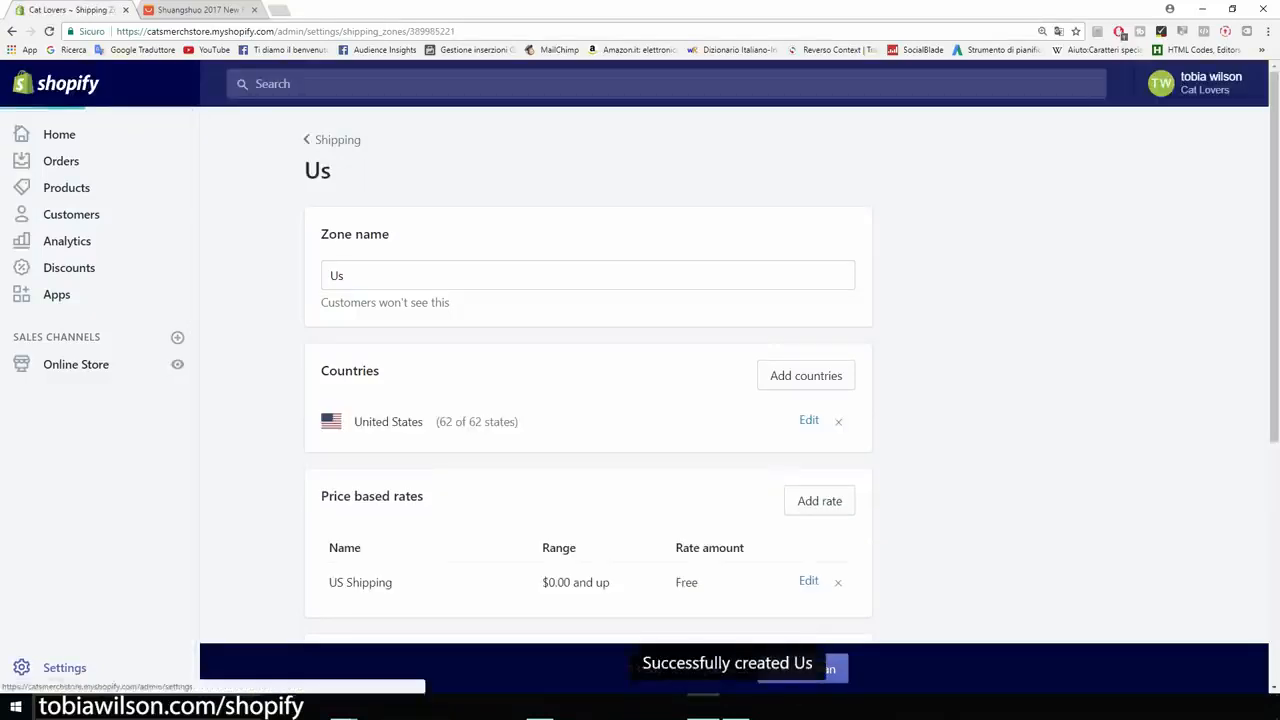
pyautogui.click(64, 667)
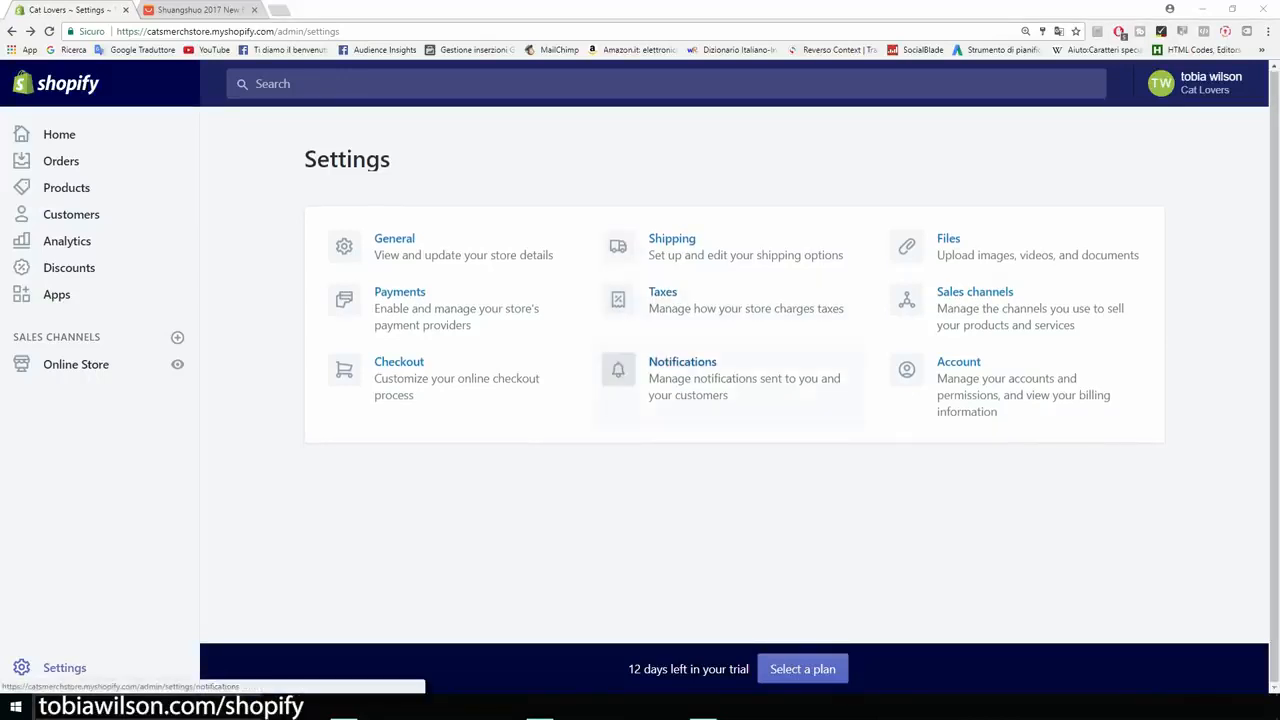
pyautogui.click(683, 363)
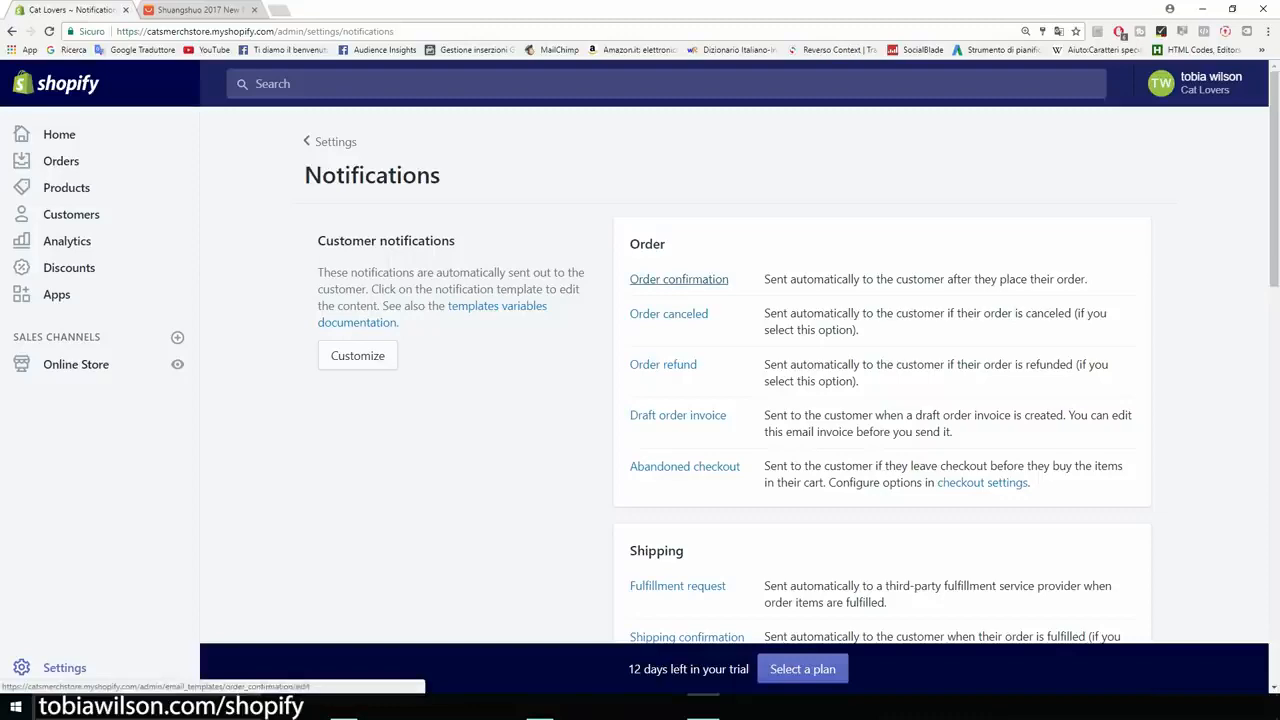
pyautogui.scroll(-3, 679, 281)
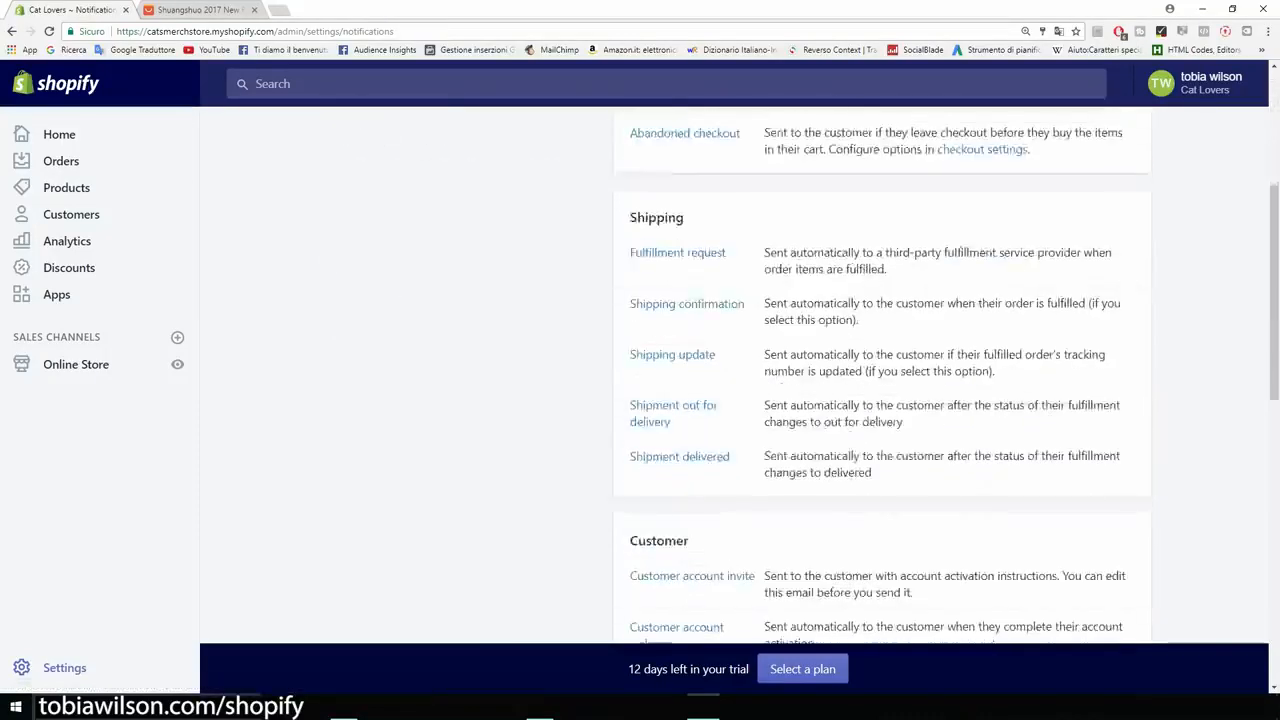
pyautogui.scroll(-8, 798, 369)
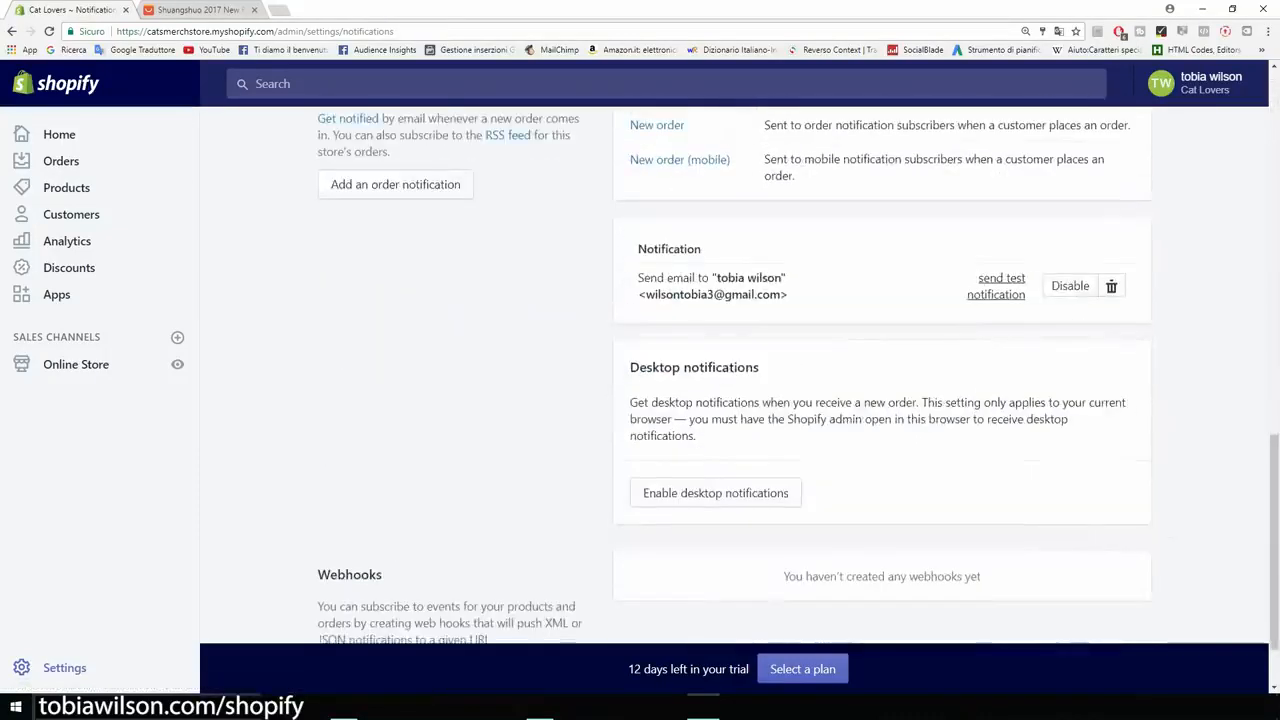
pyautogui.scroll(-1, 798, 369)
pyautogui.moveTo(760, 274); pyautogui.dragTo(628, 274)
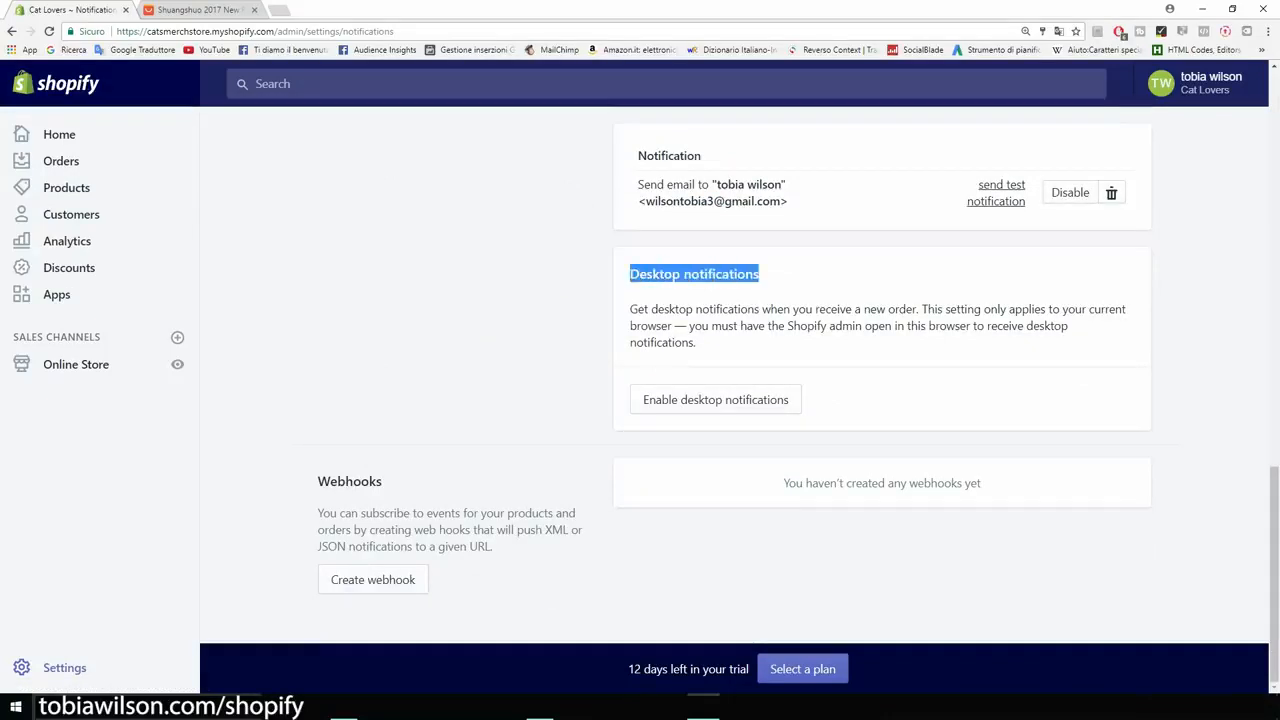
pyautogui.click(634, 281)
pyautogui.scroll(10, 798, 369)
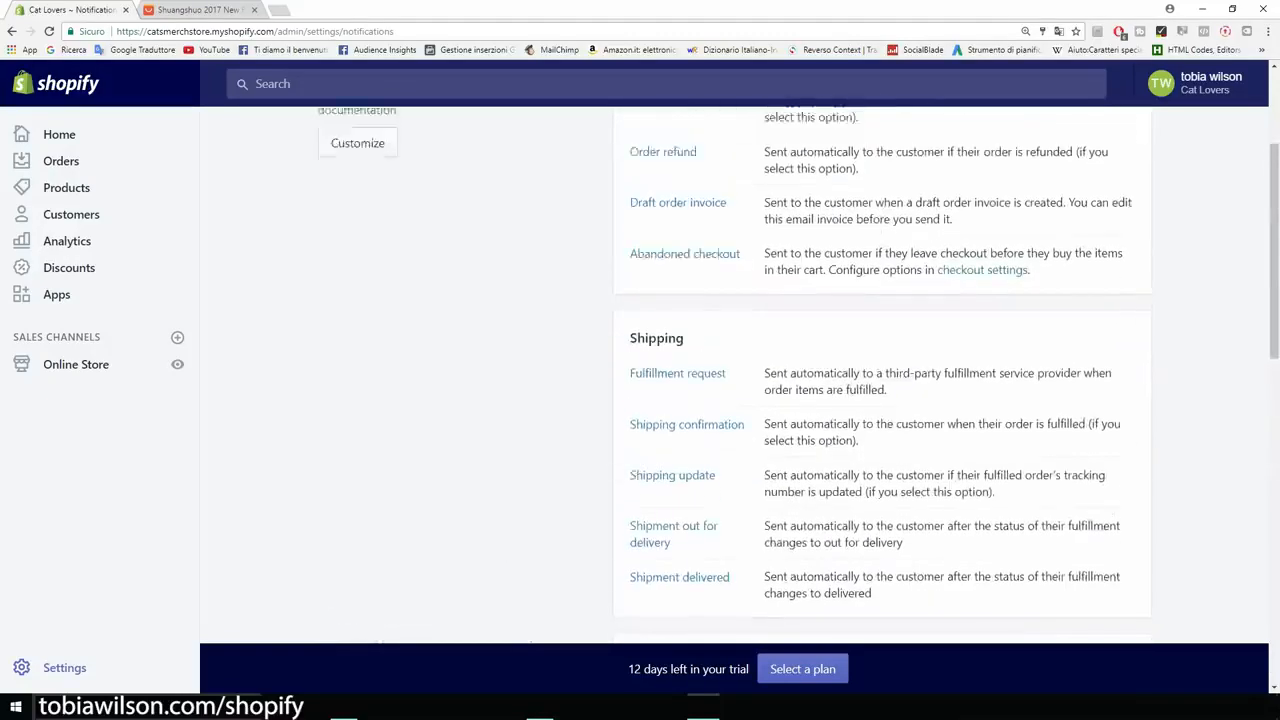
pyautogui.scroll(3, 480, 312)
pyautogui.click(334, 142)
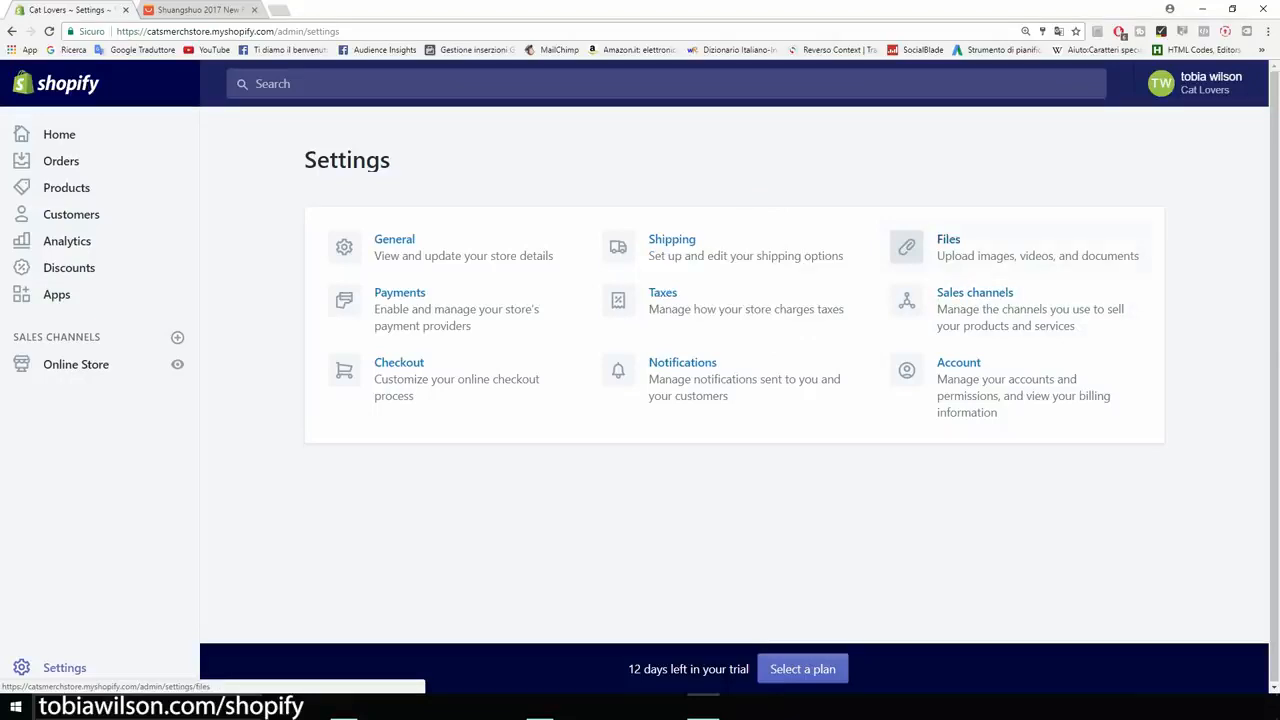
pyautogui.click(906, 300)
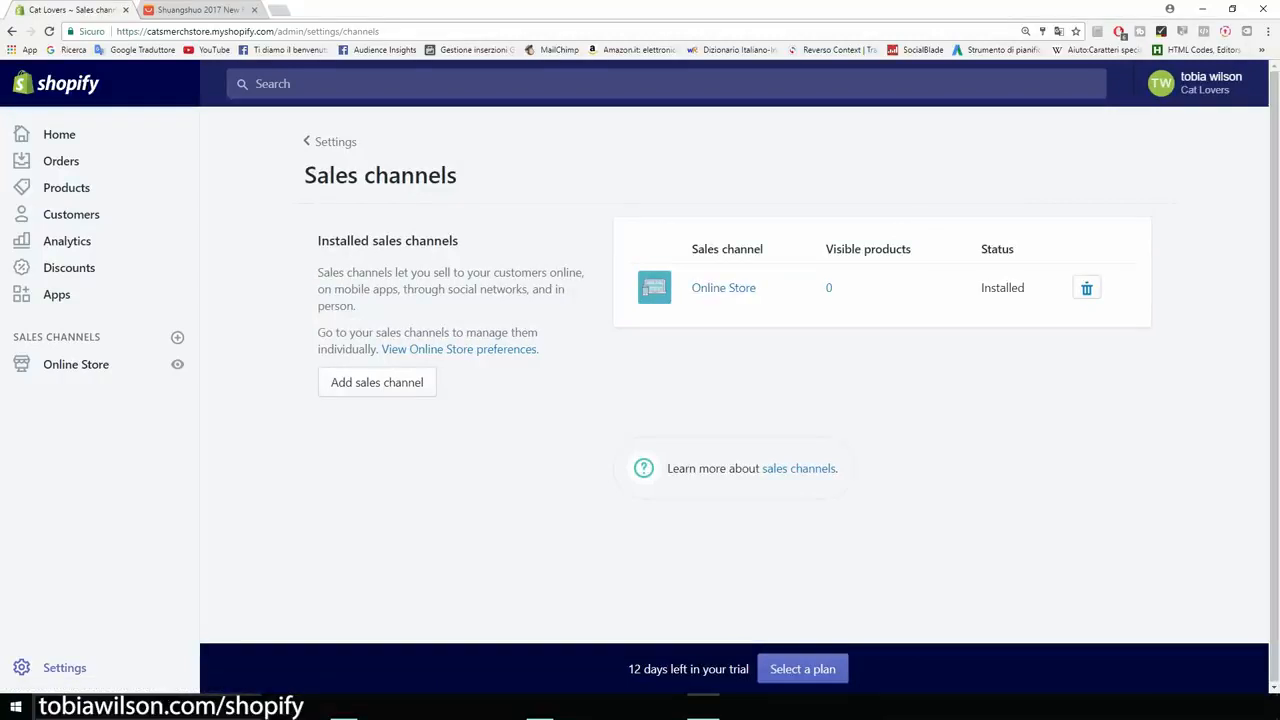
pyautogui.click(12, 31)
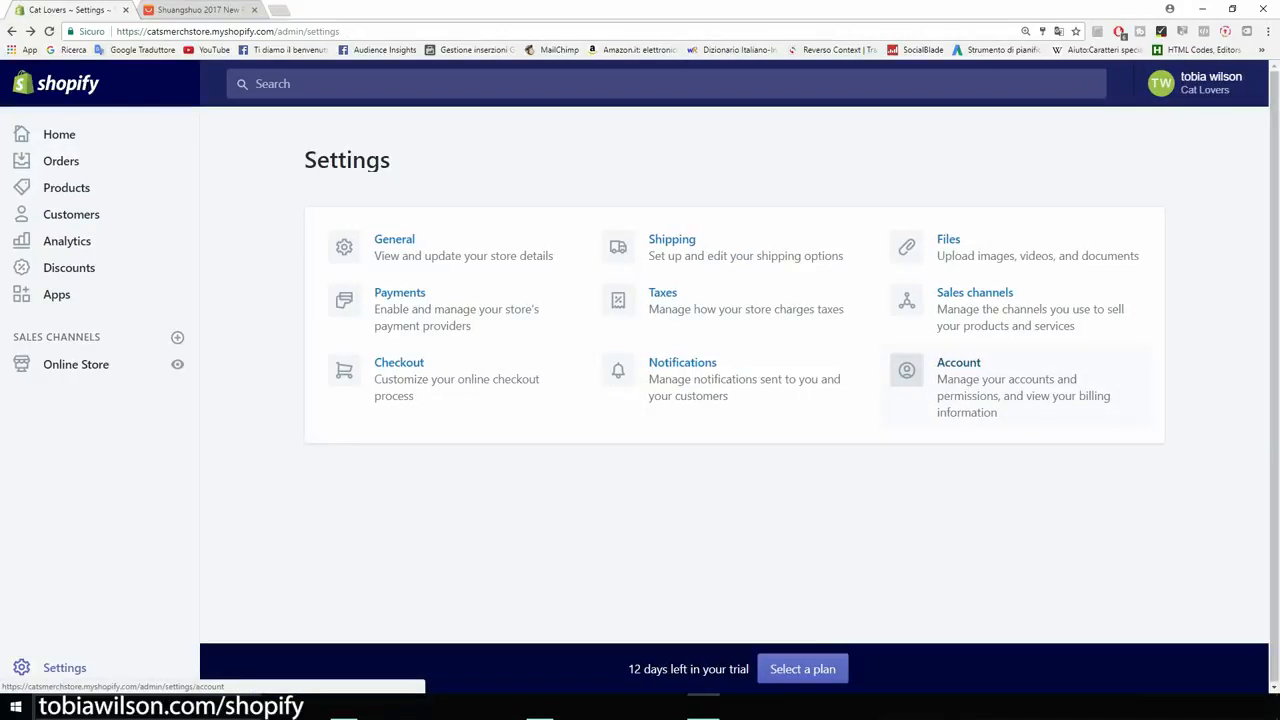
pyautogui.click(975, 376)
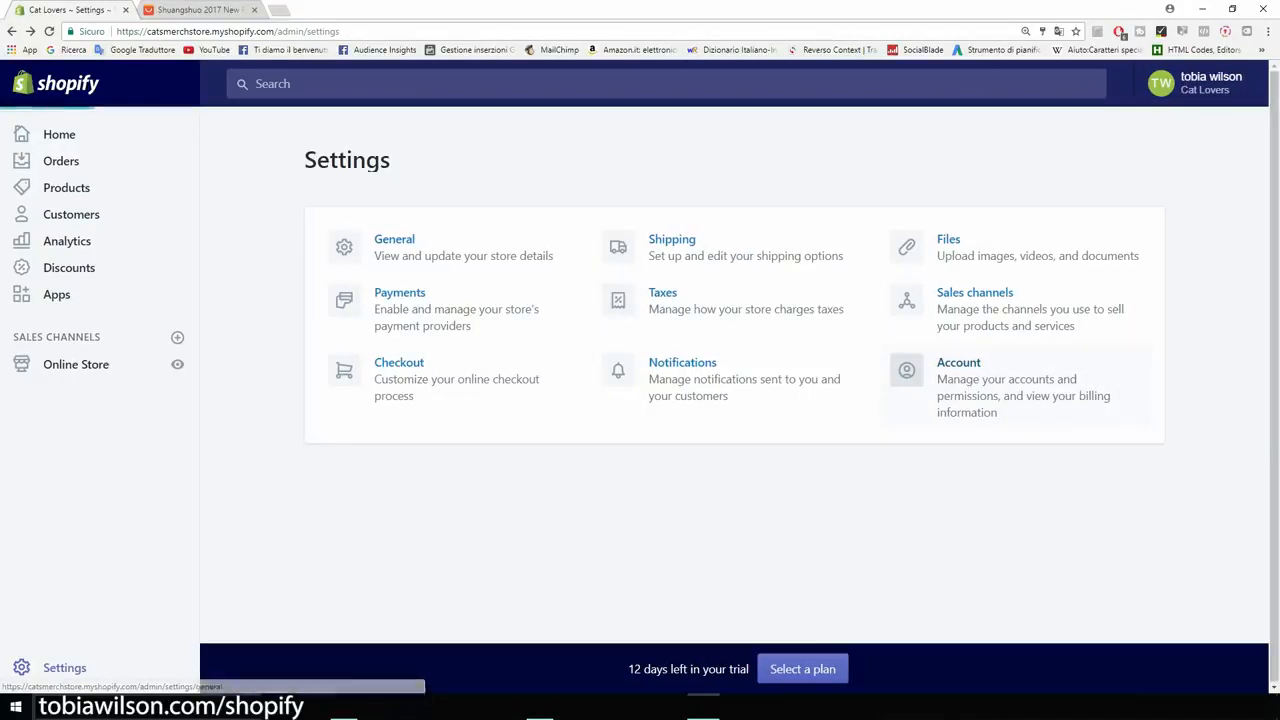
pyautogui.scroll(-1, 740, 400)
pyautogui.scroll(-3, 700, 400)
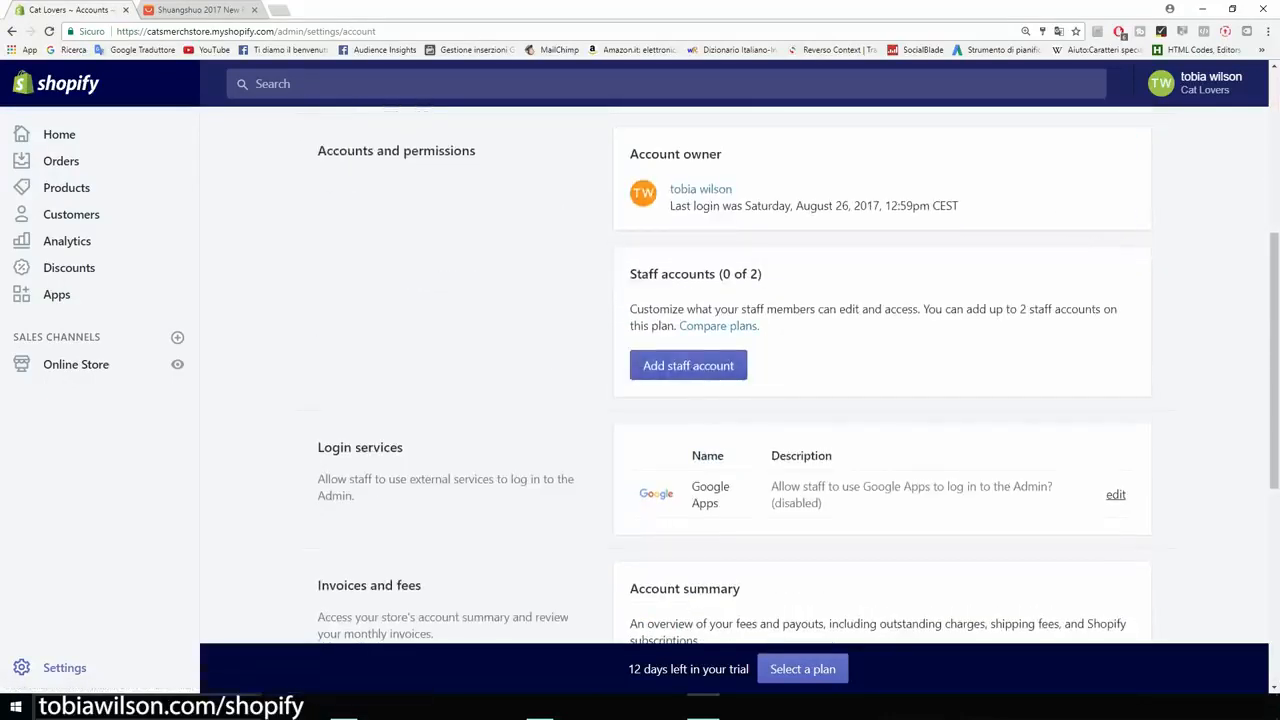
pyautogui.moveTo(960, 205); pyautogui.dragTo(670, 205)
pyautogui.click(760, 222)
pyautogui.click(12, 31)
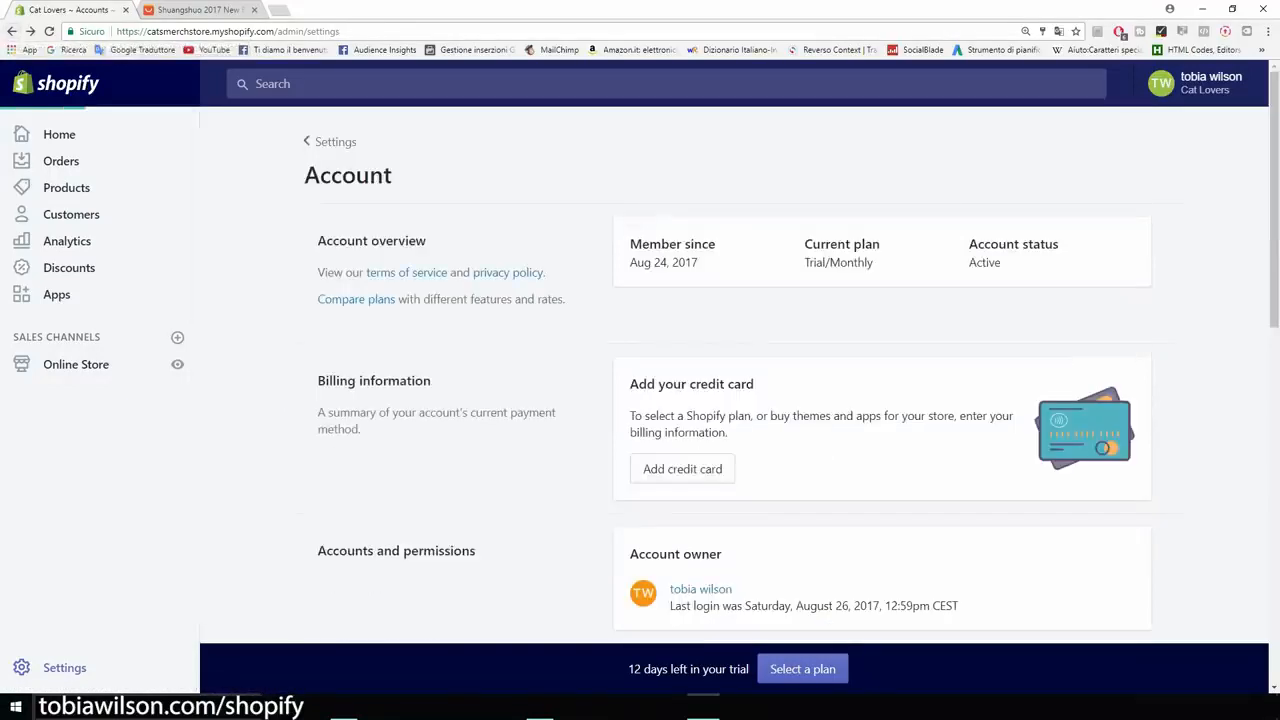
pyautogui.click(12, 31)
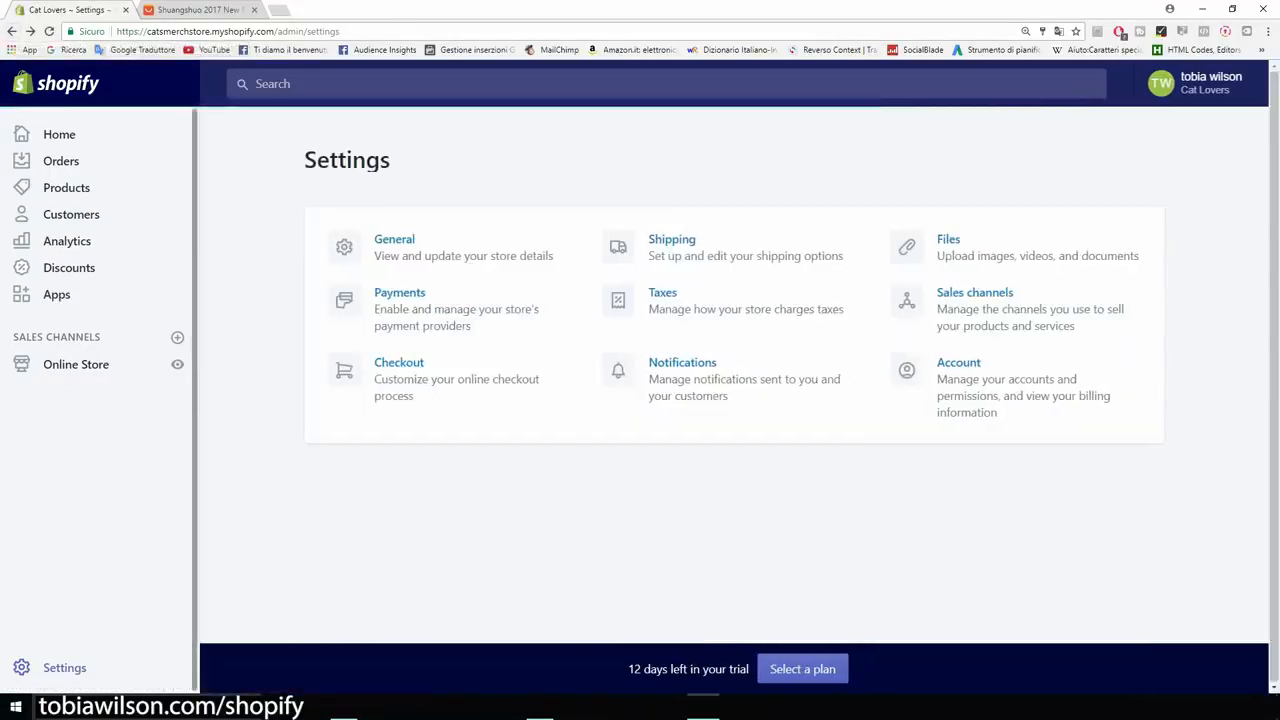
# Open the store's Apps page listing the installed apps.
pyautogui.moveTo(391, 160); pyautogui.dragTo(304, 160)
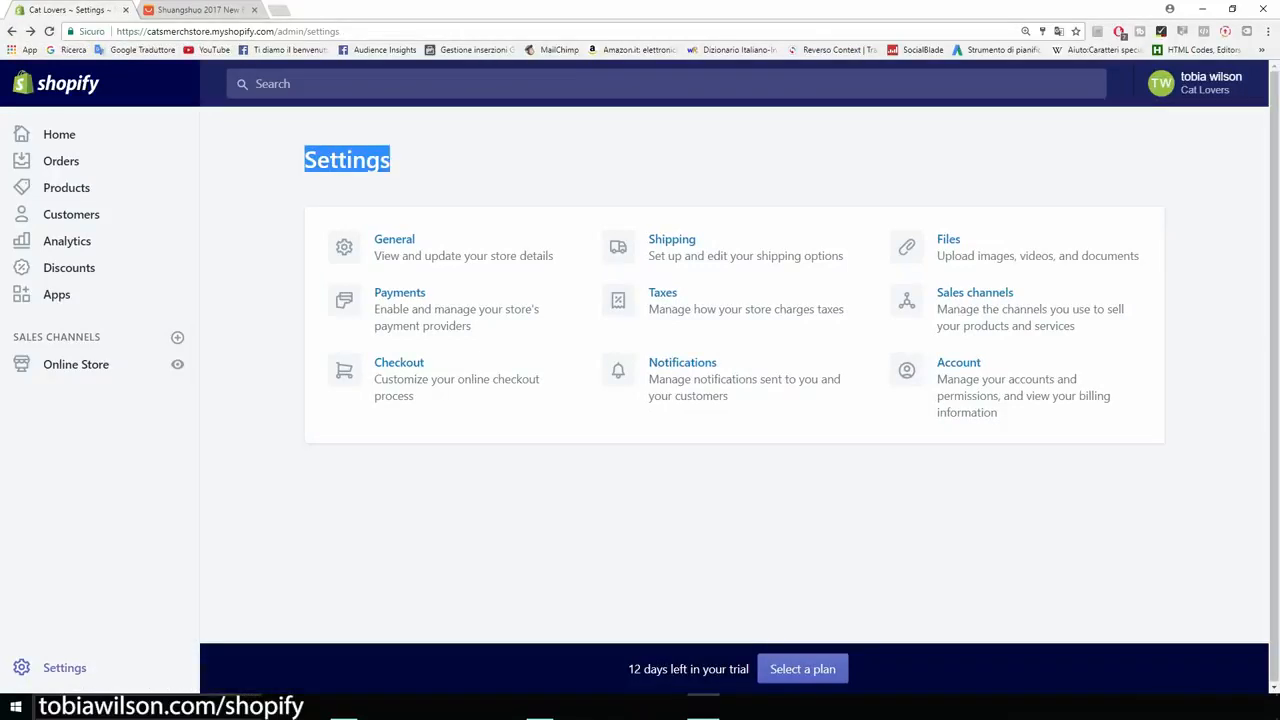
pyautogui.click(304, 162)
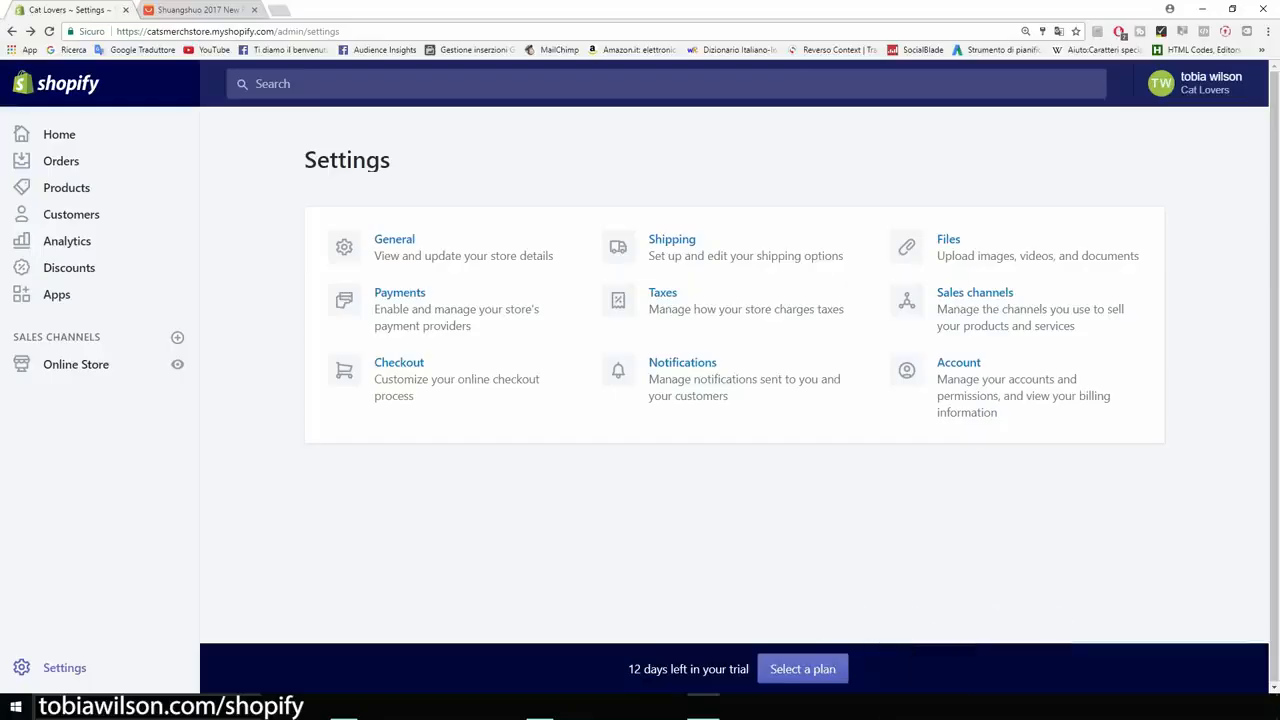
pyautogui.click(57, 295)
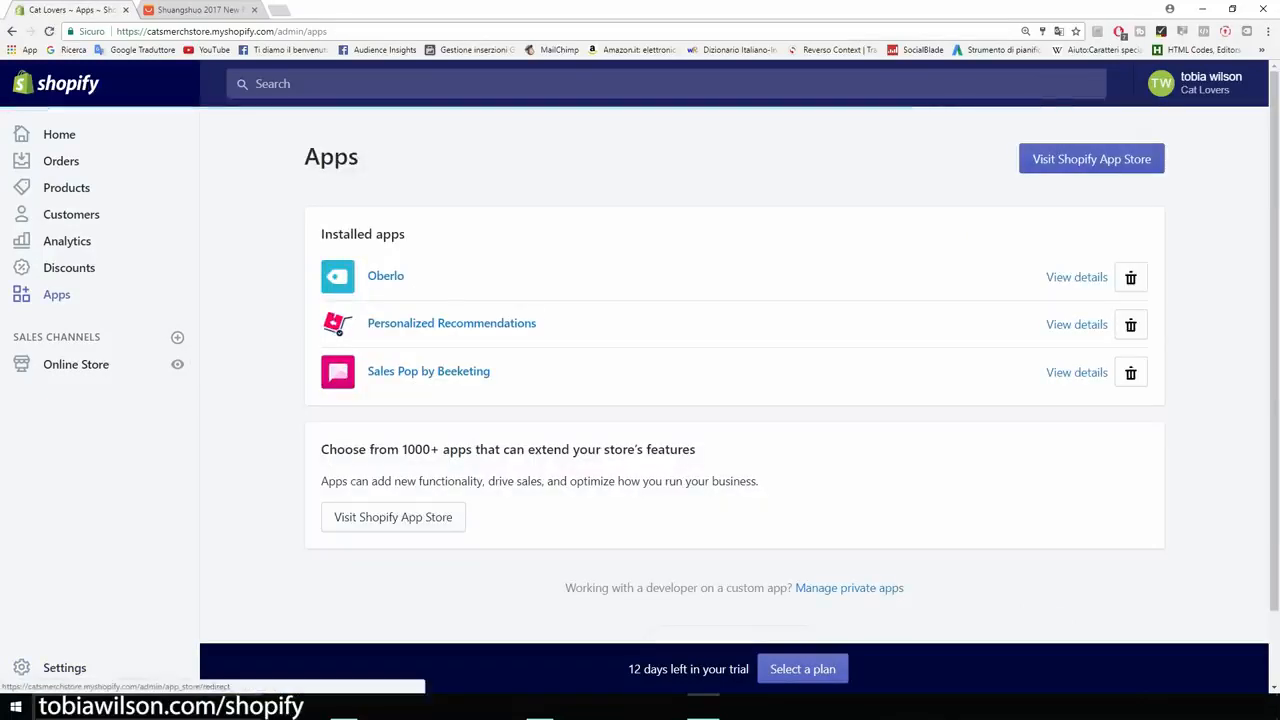
# Search the Shopify App Store for 'mailchimp' and start installing MailChimp for Shopify.
pyautogui.click(1091, 159)
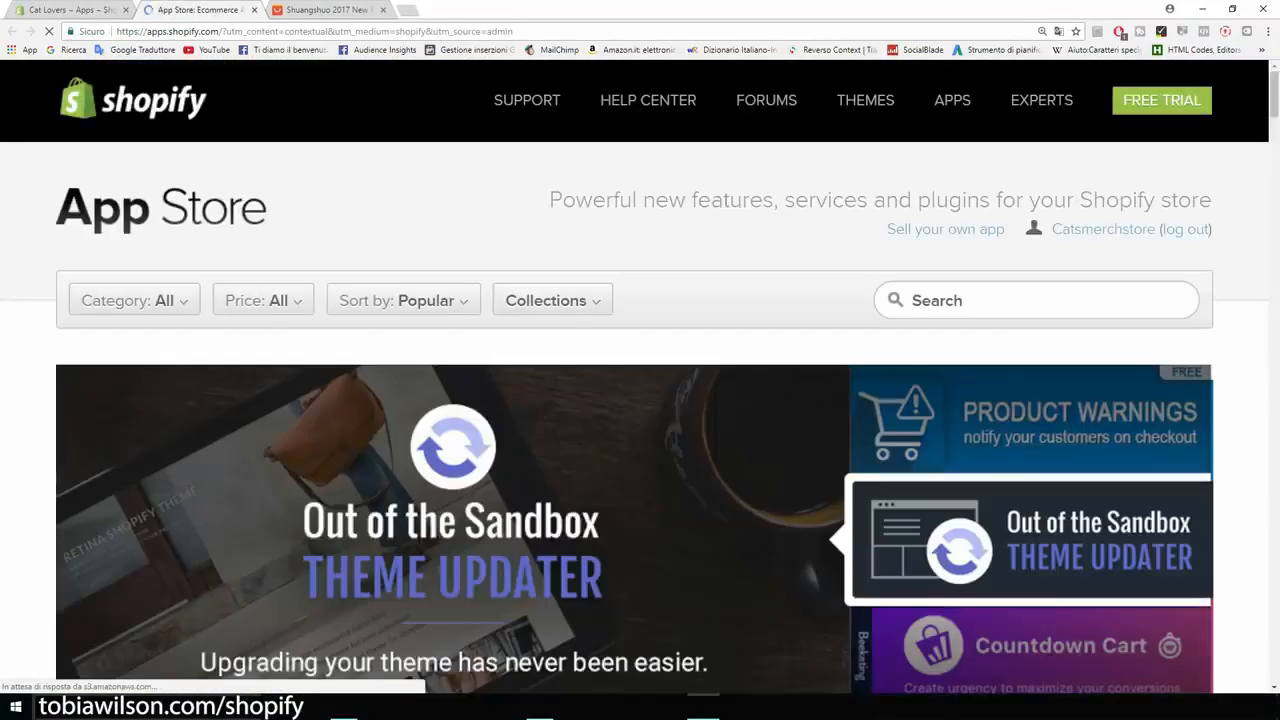
pyautogui.click(1036, 300)
pyautogui.write('mai')
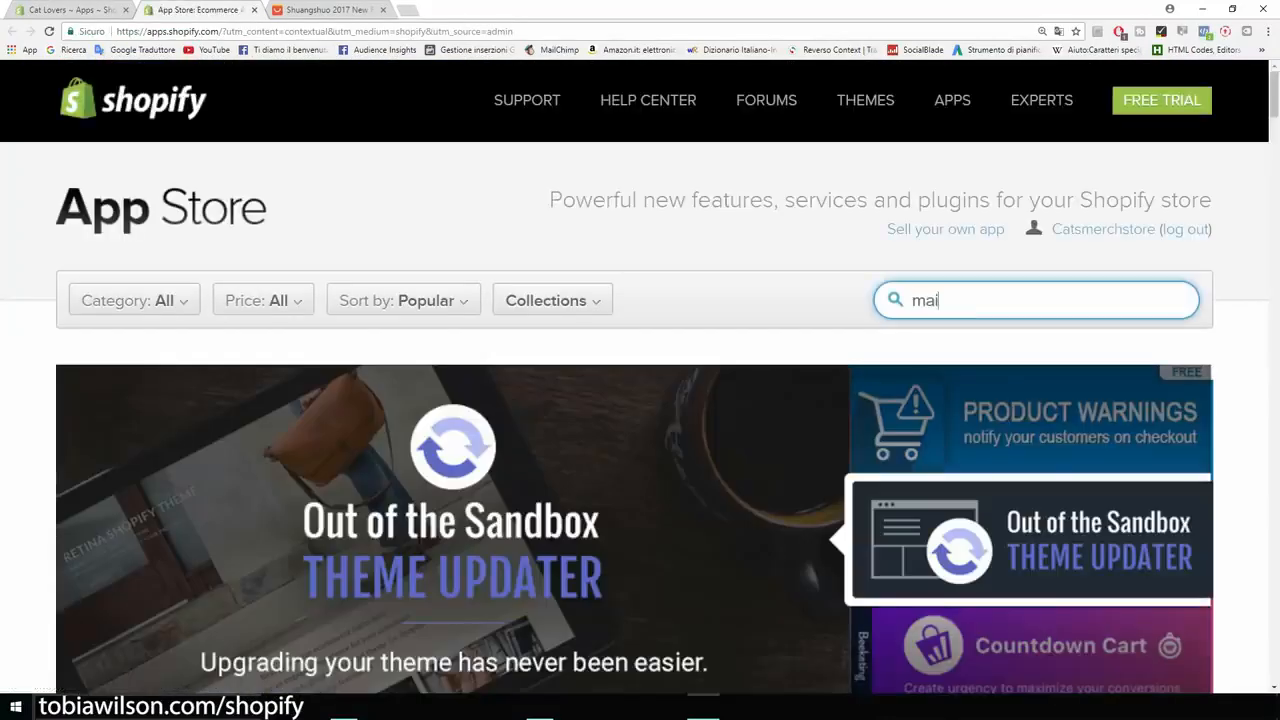
pyautogui.write('lchimp')
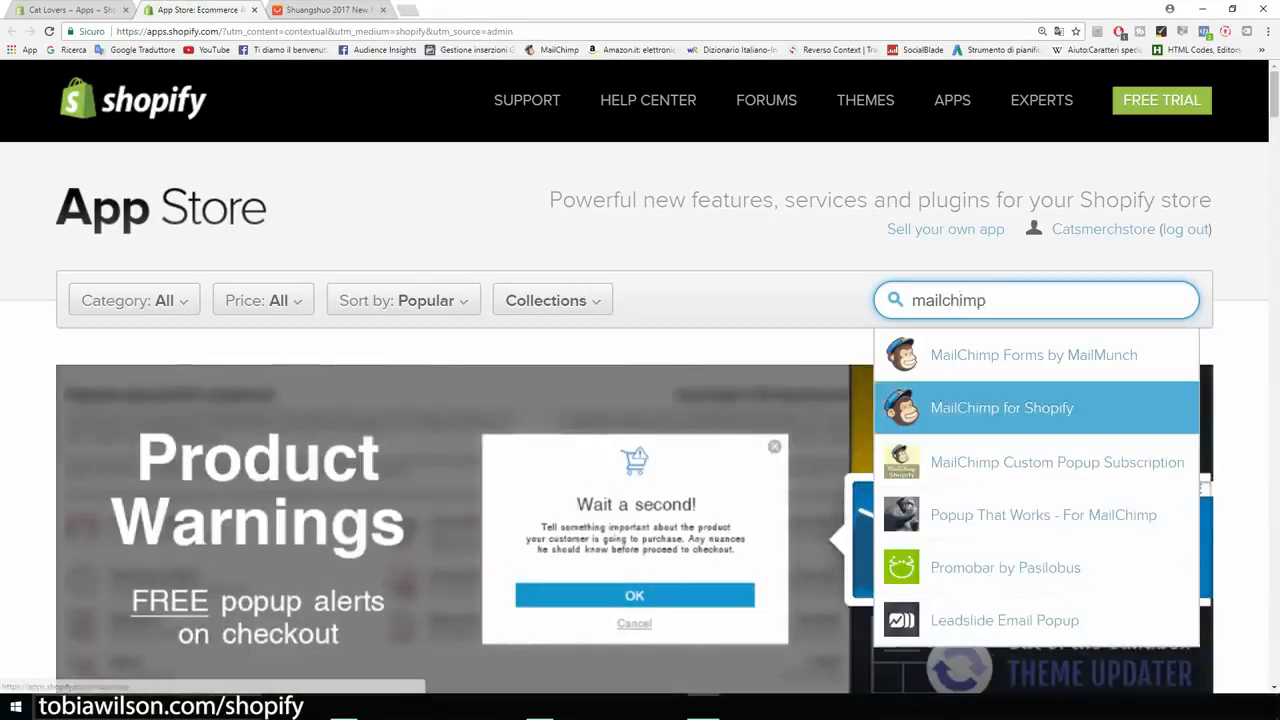
pyautogui.click(1002, 408)
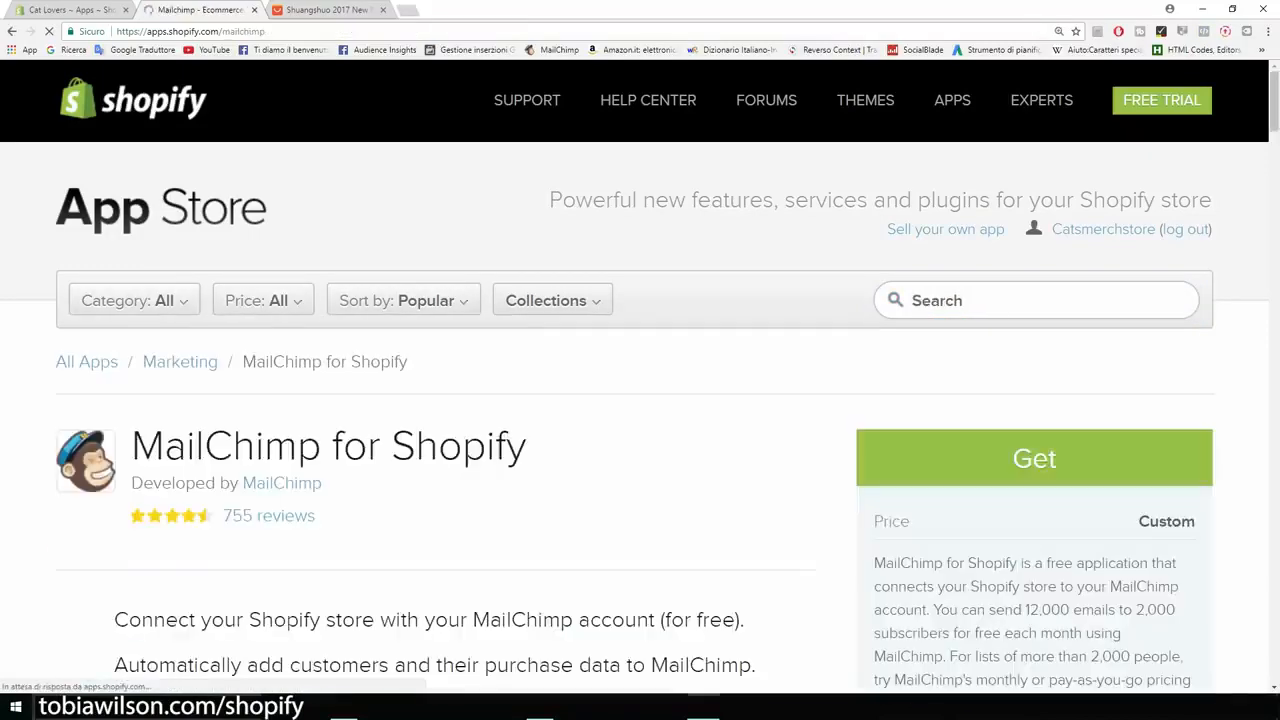
pyautogui.scroll(-2, 640, 400)
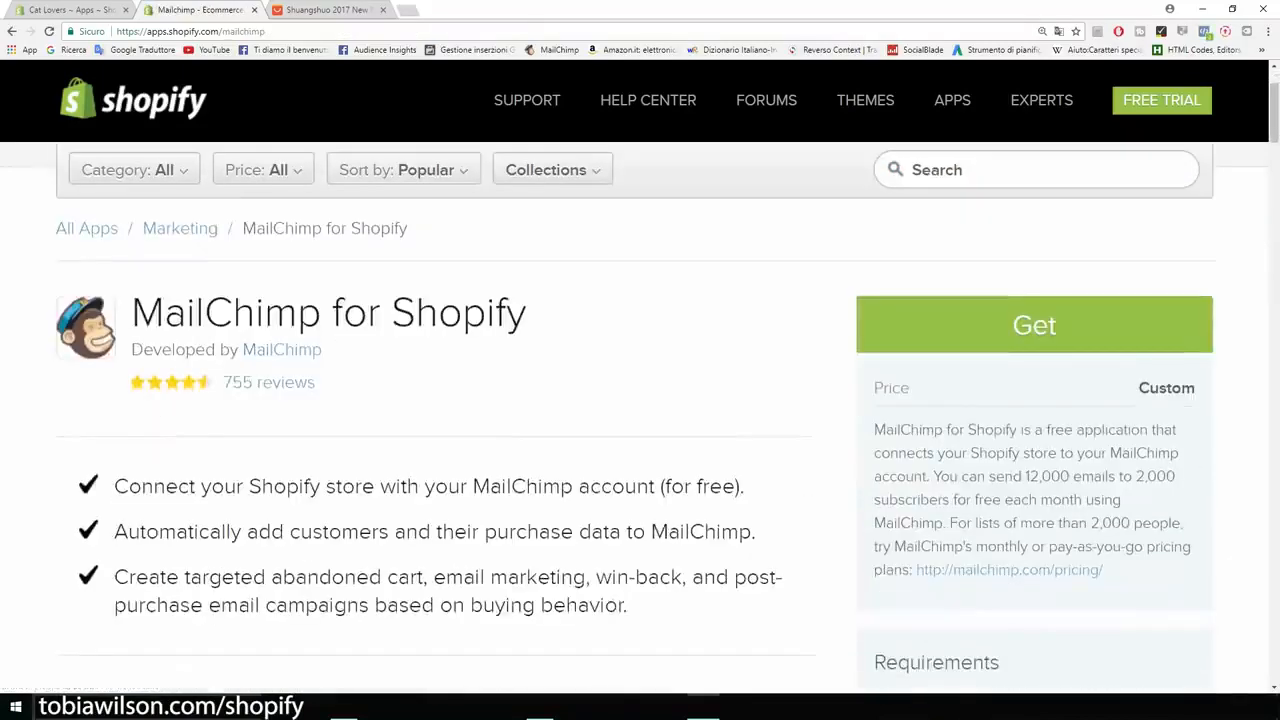
pyautogui.click(1034, 325)
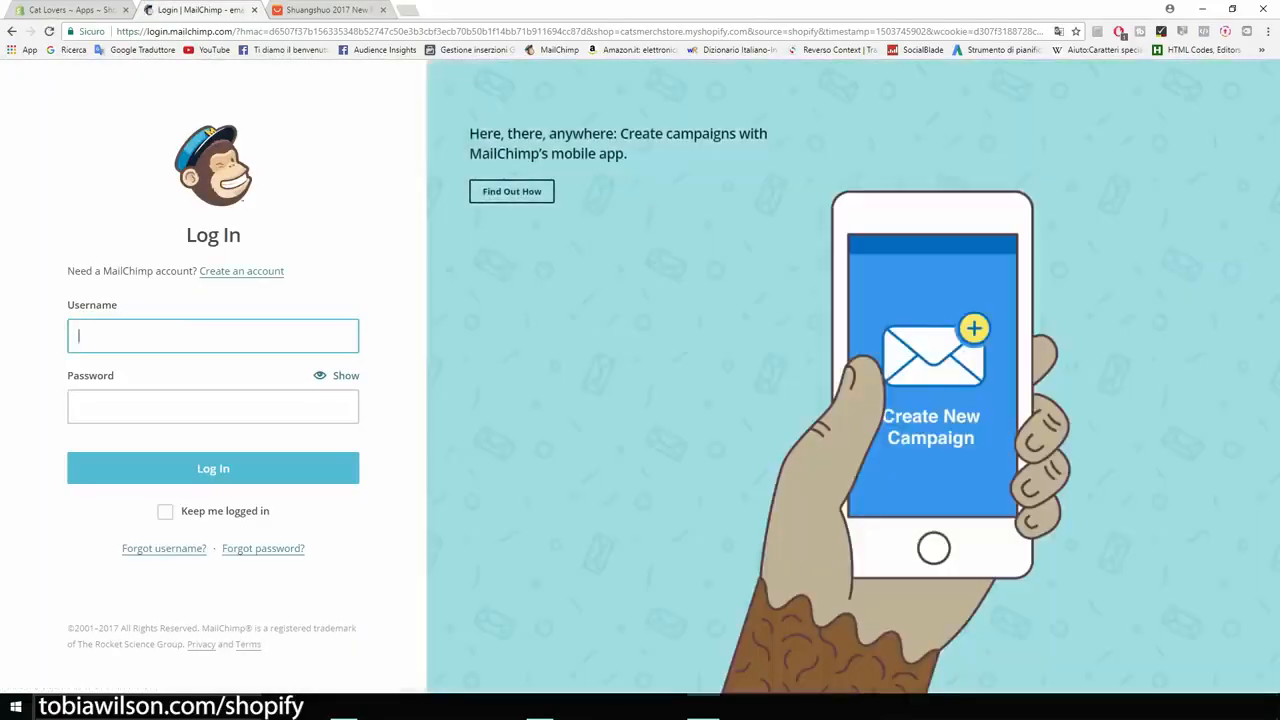
# Sign up for a new MailChimp account with the account e-mail and a password.
pyautogui.click(241, 271)
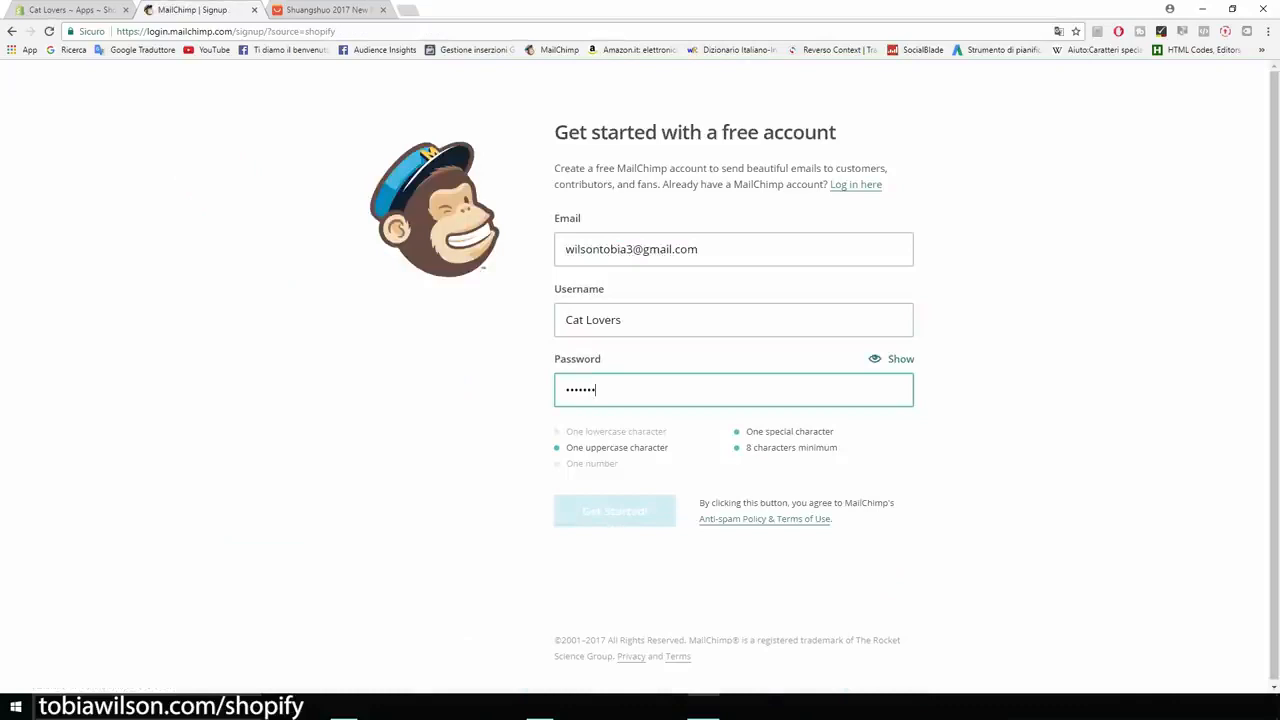
pyautogui.write('•••••••••••')
pyautogui.press('Return')
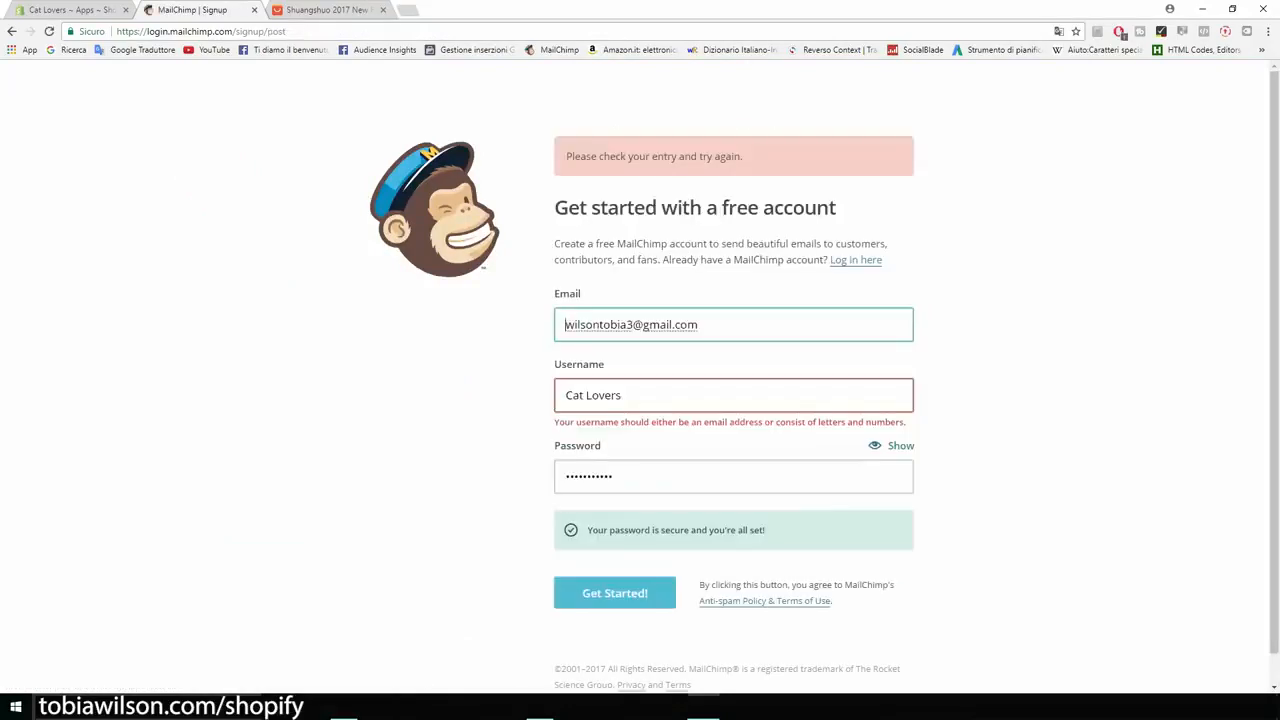
# Replace the rejected username with the account e-mail address and resubmit the sign-up.
pyautogui.moveTo(622, 395); pyautogui.dragTo(579, 395)
pyautogui.moveTo(699, 325); pyautogui.dragTo(565, 325)
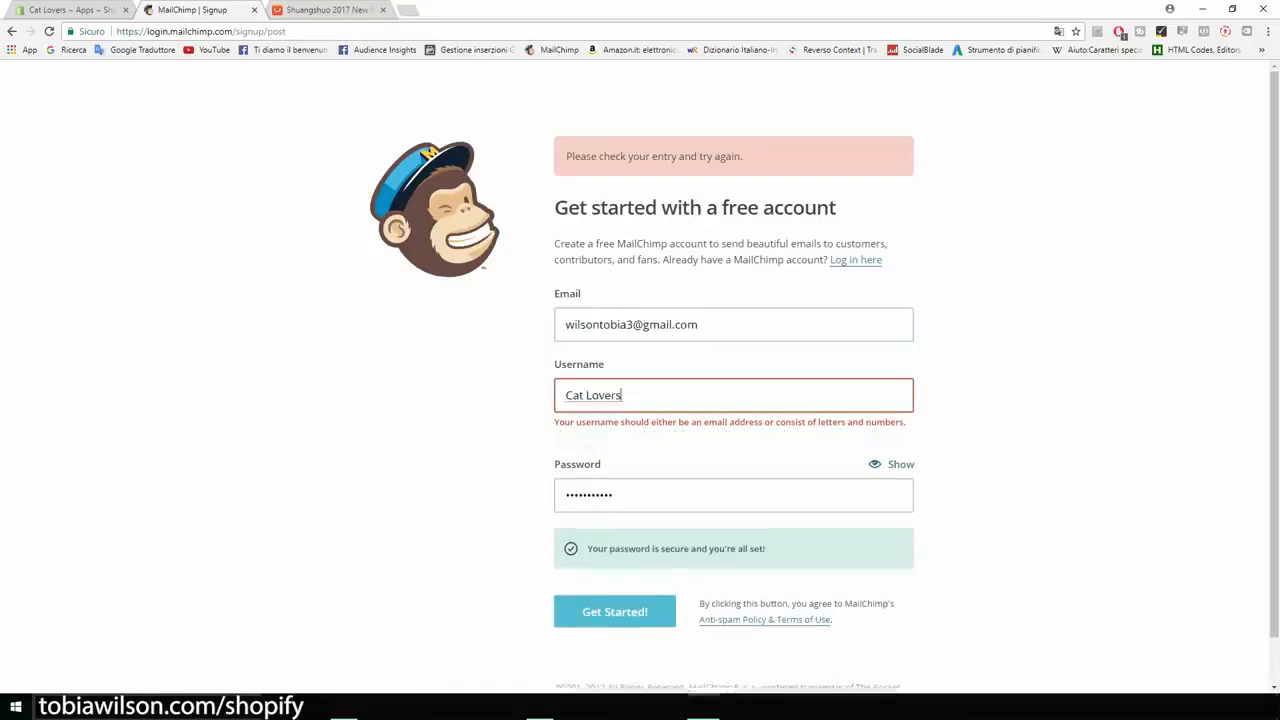
pyautogui.hotkey('ctrl', 'c')
pyautogui.moveTo(622, 395); pyautogui.dragTo(565, 395)
pyautogui.hotkey('ctrl', 'v')
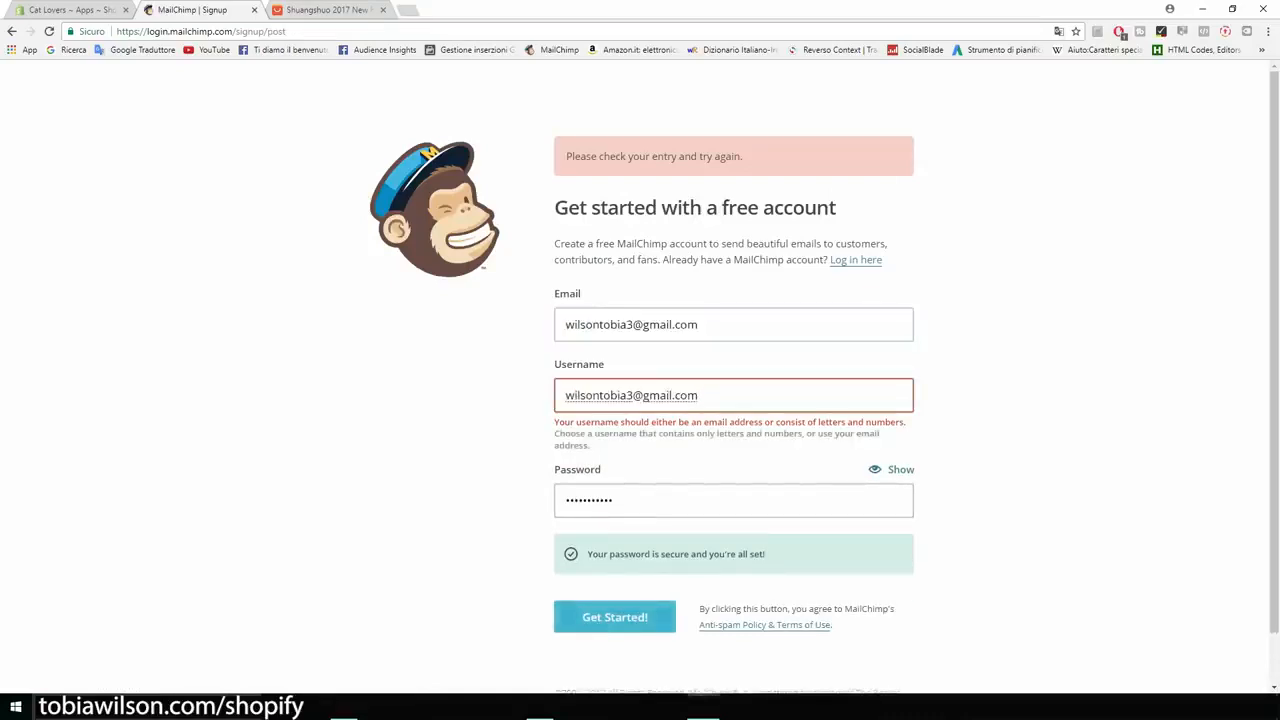
pyautogui.press('Return')
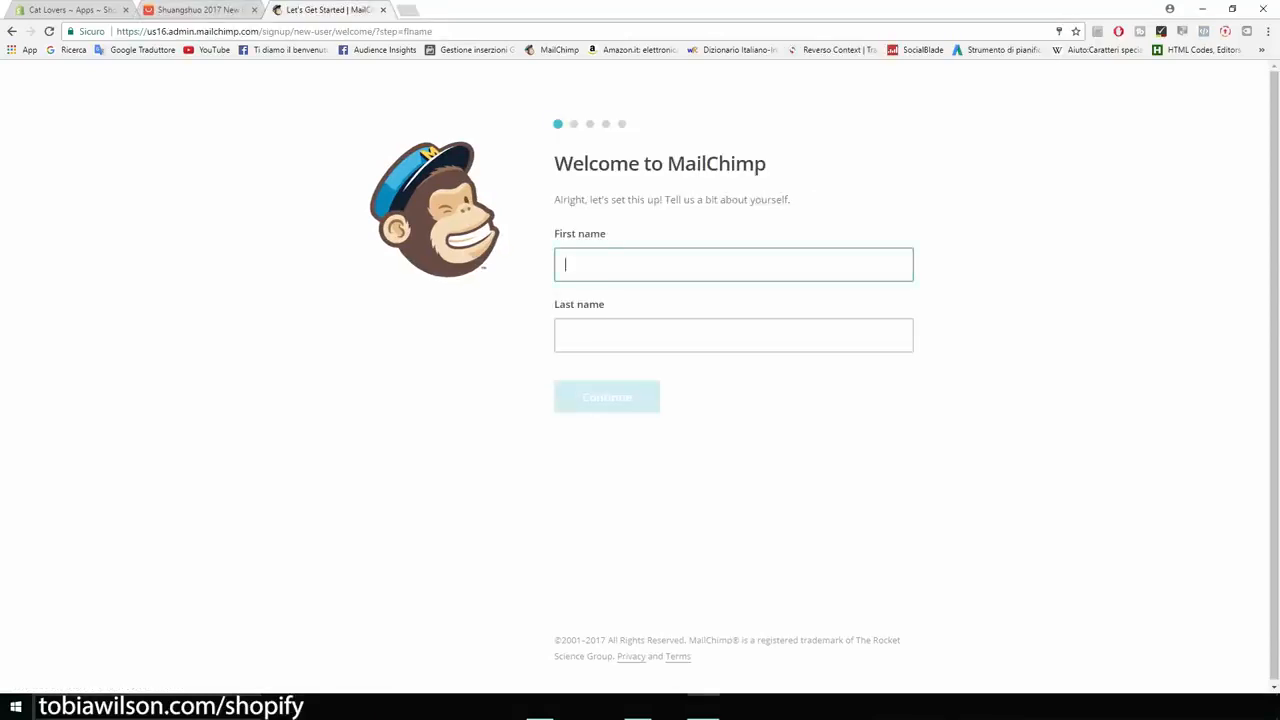
# Enter the owner's first and last name and continue.
pyautogui.write('Tobia')
pyautogui.press('Tab')
pyautogui.write('wilson')
pyautogui.press('Return')
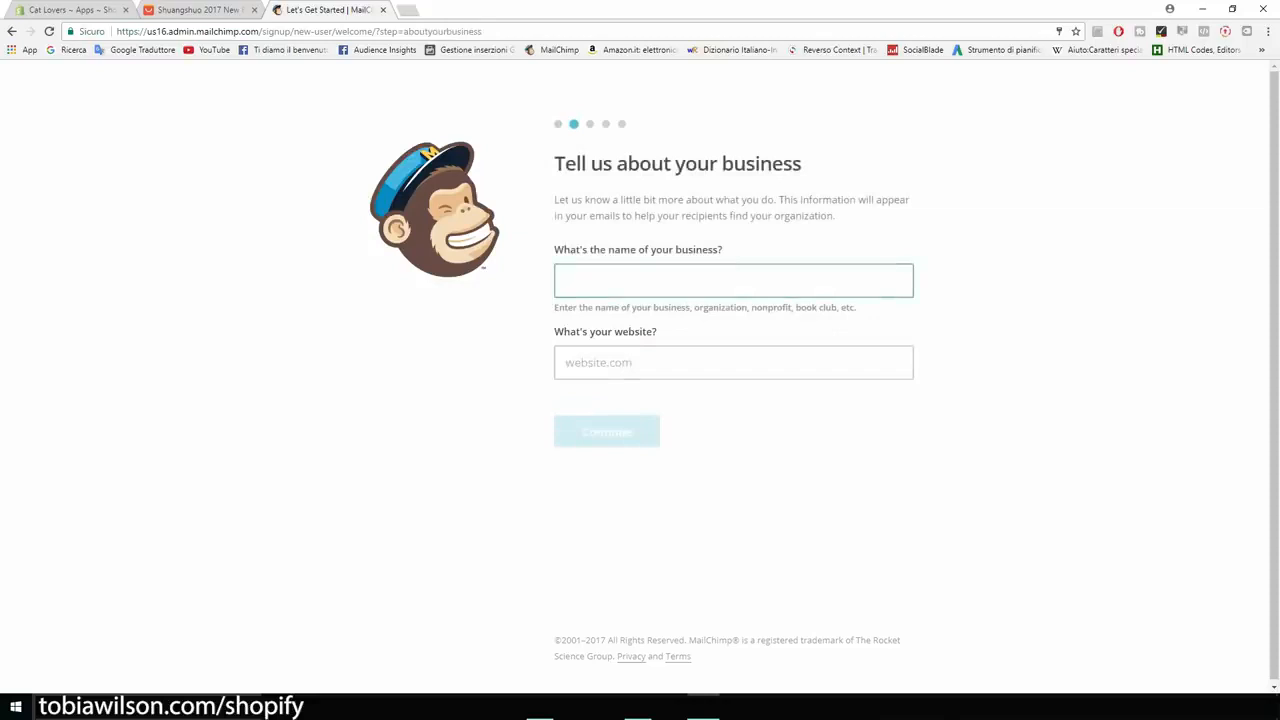
# Enter business name 'Cat Lovers' with the Shopify store URL as its website.
pyautogui.write('Cat ')
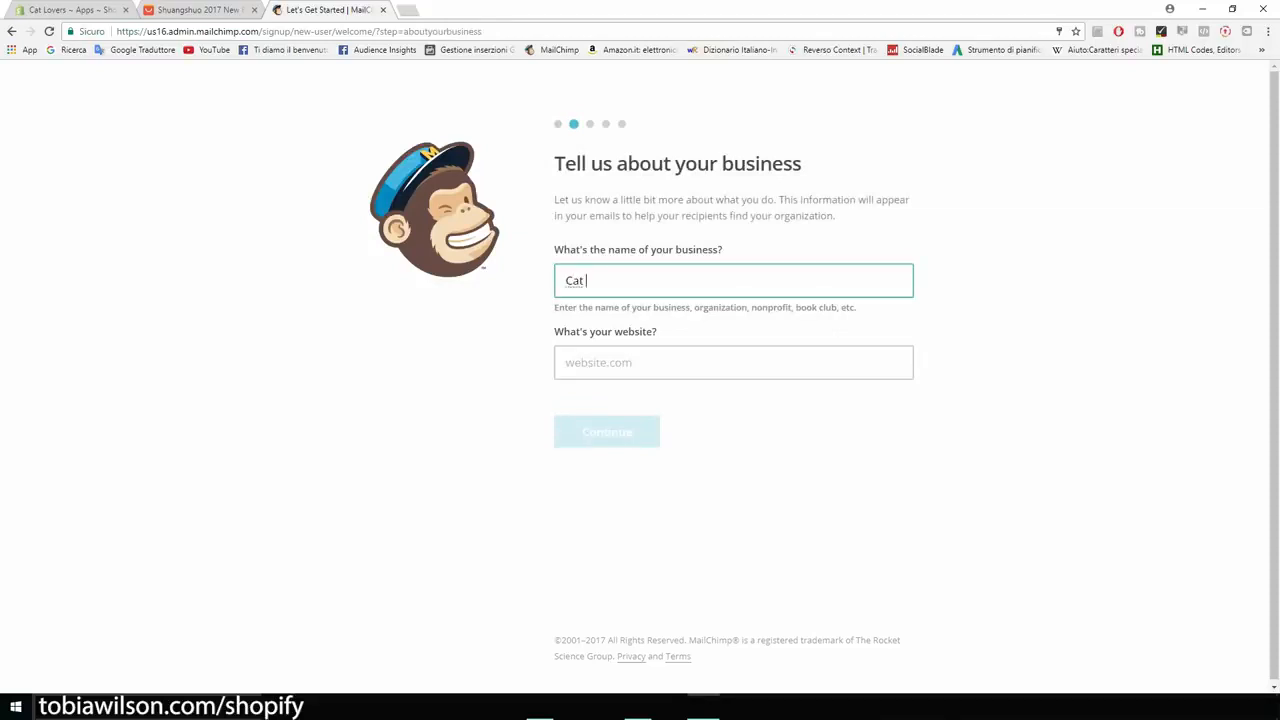
pyautogui.write('Lovers')
pyautogui.press('Tab')
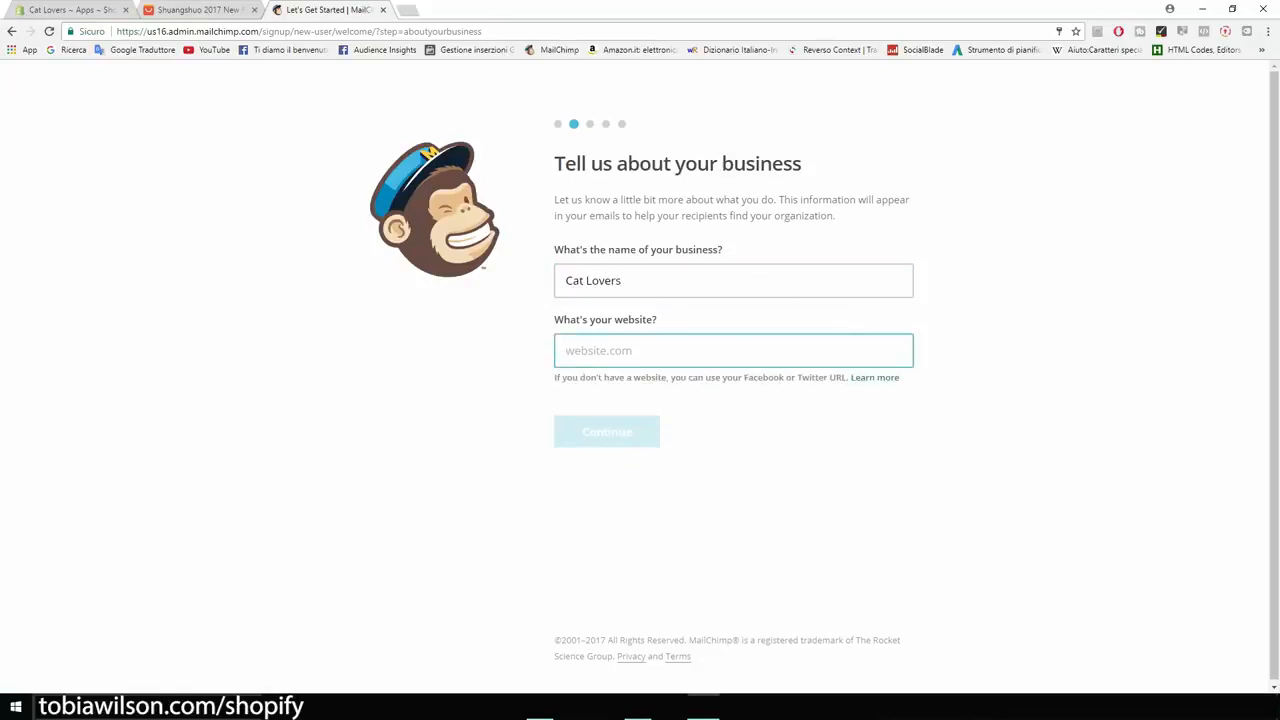
pyautogui.hotkey('ctrl', '1')
pyautogui.moveTo(147, 31); pyautogui.dragTo(274, 31)
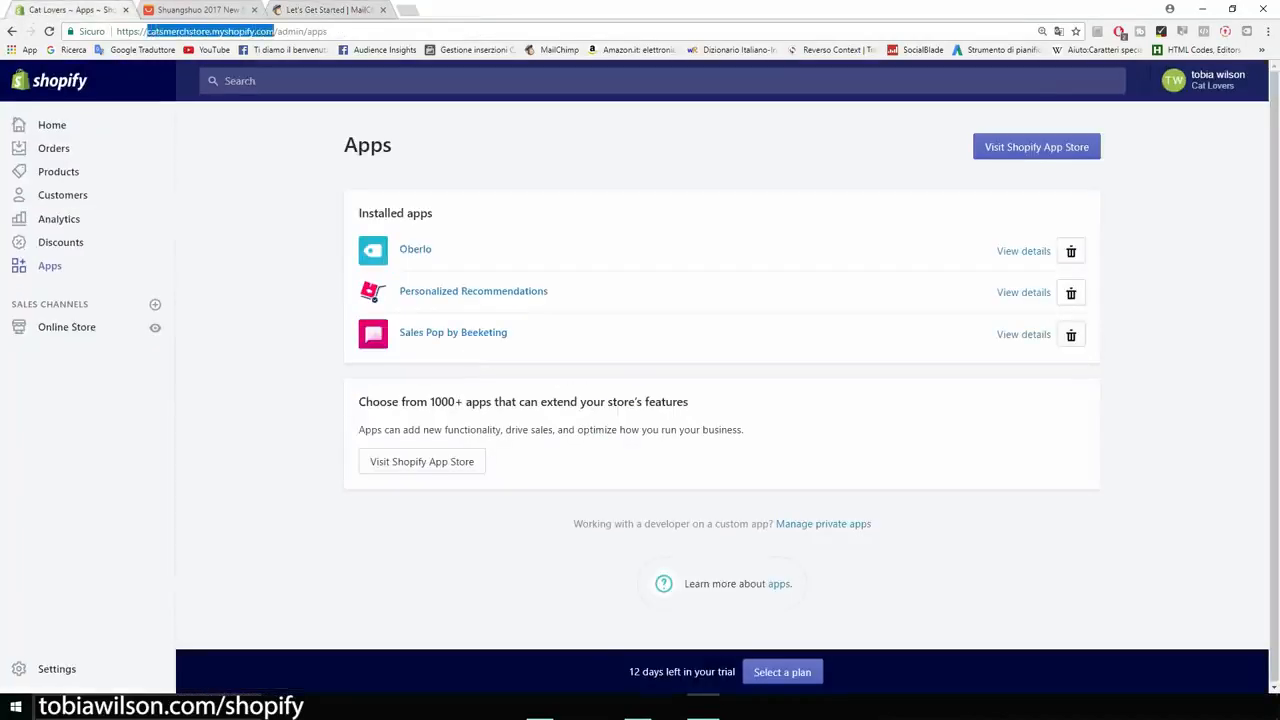
pyautogui.hotkey('ctrl', '3')
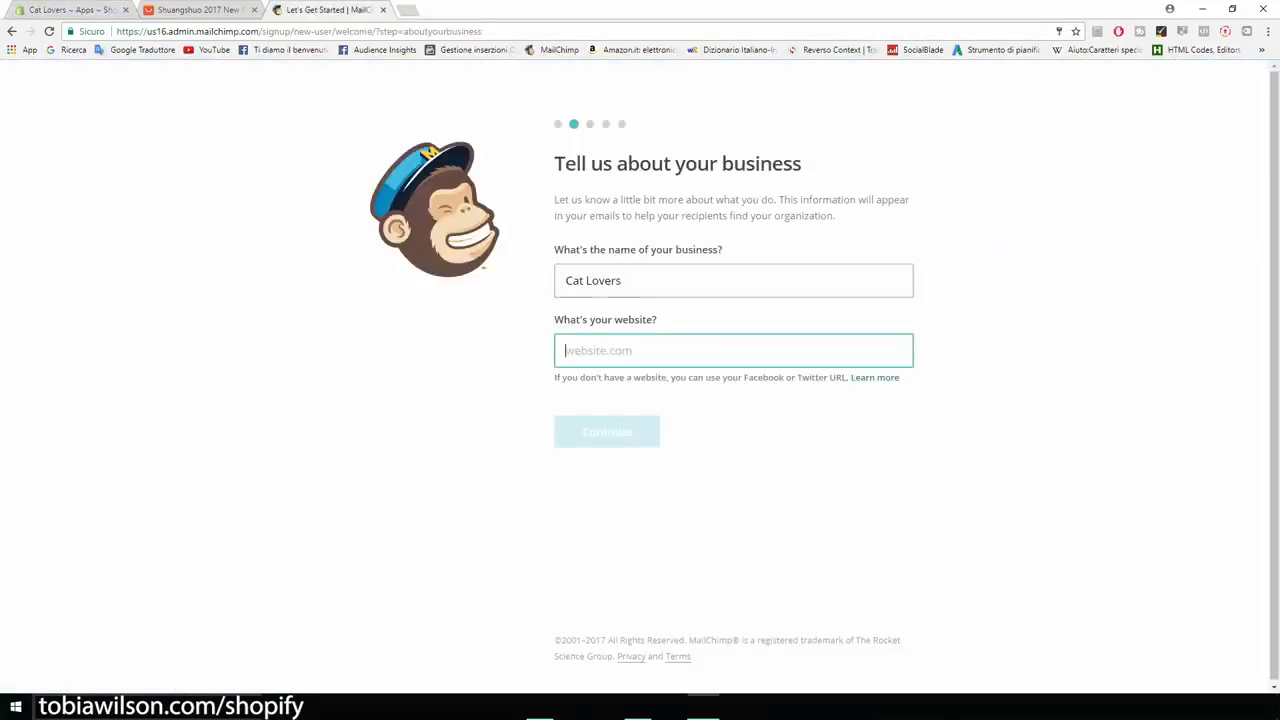
pyautogui.hotkey('ctrl', 'v')
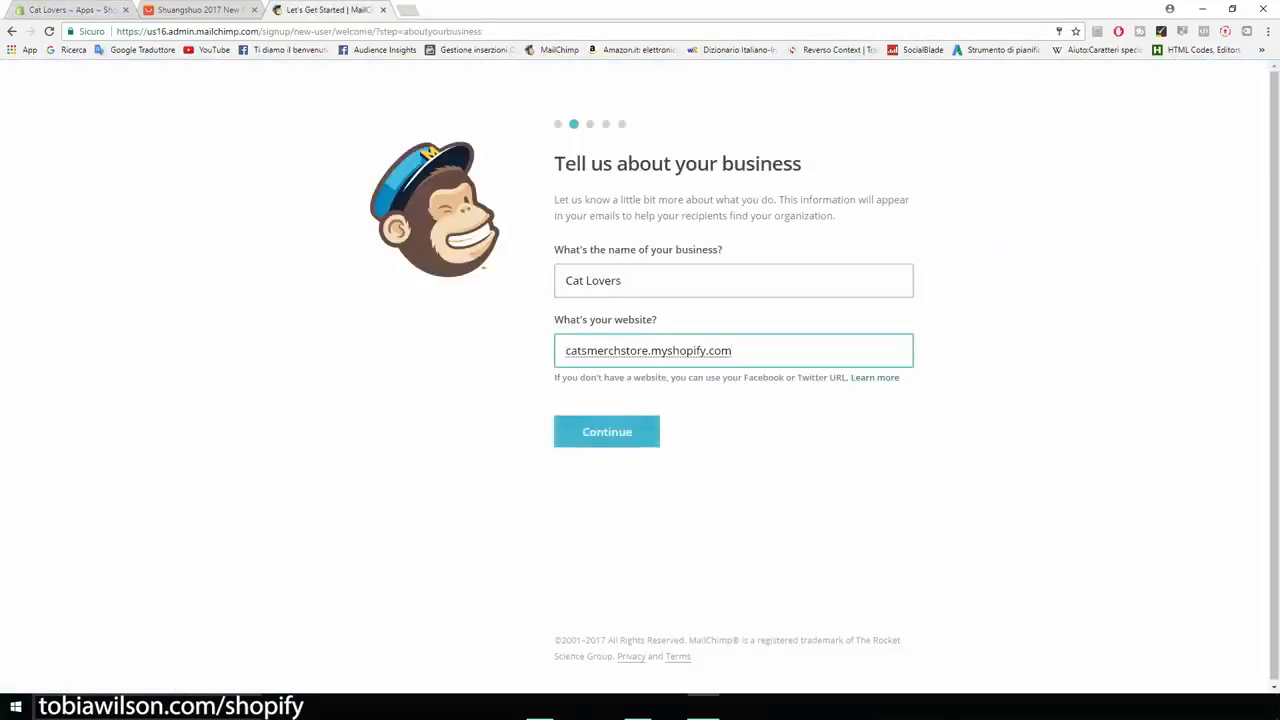
pyautogui.press('Return')
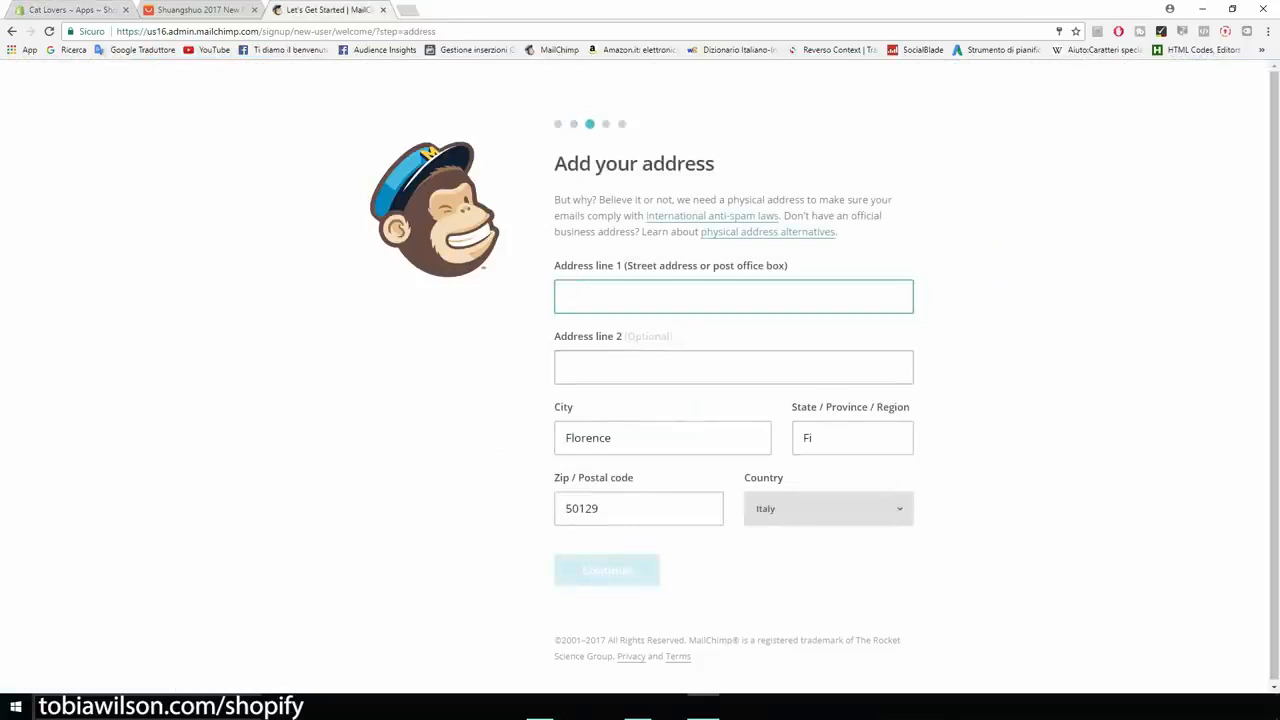
# Fill in the business's street address and zip code and submit.
pyautogui.write('Matteo')
pyautogui.press('BackSpace')
pyautogui.press('BackSpace')
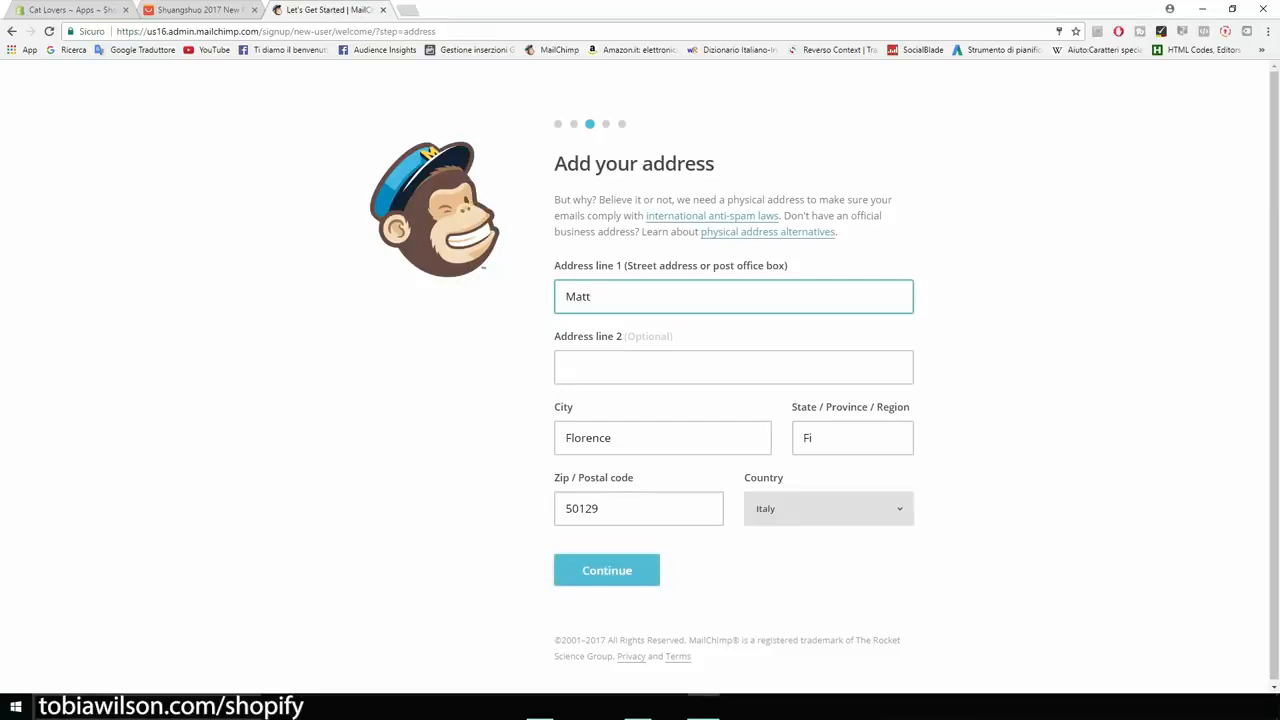
pyautogui.write('eotti Rd')
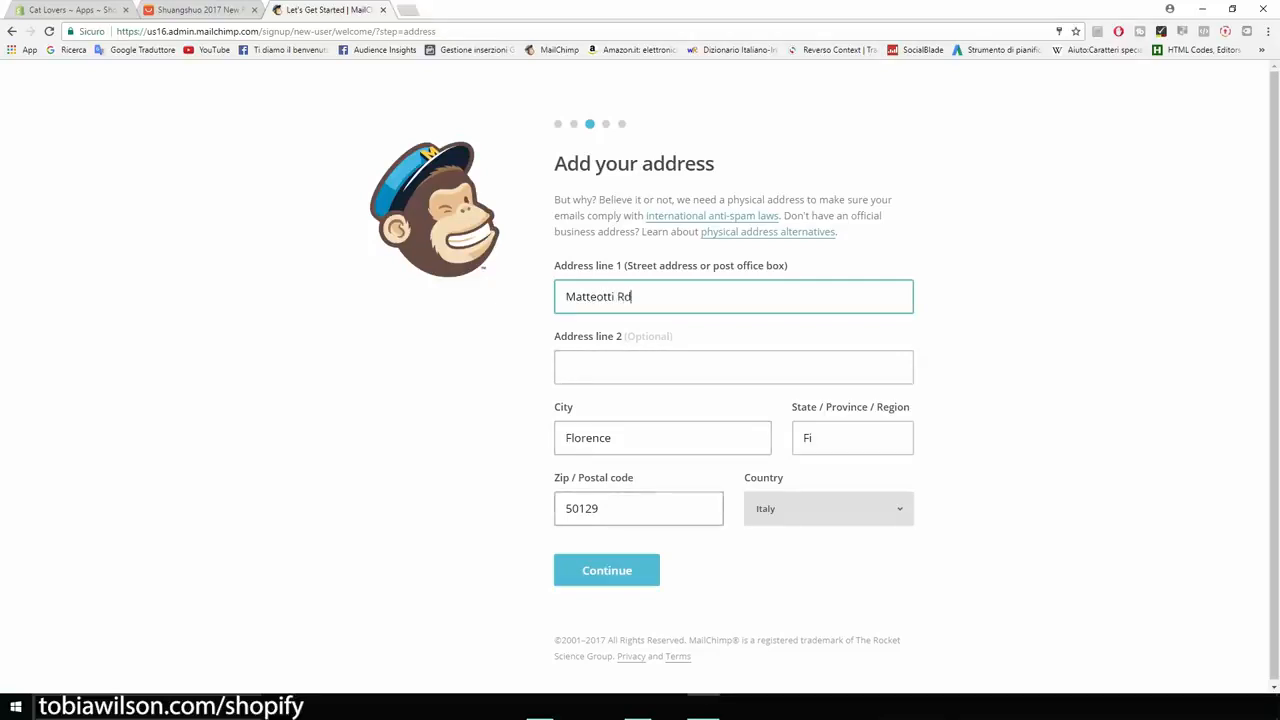
pyautogui.moveTo(599, 508); pyautogui.dragTo(578, 508)
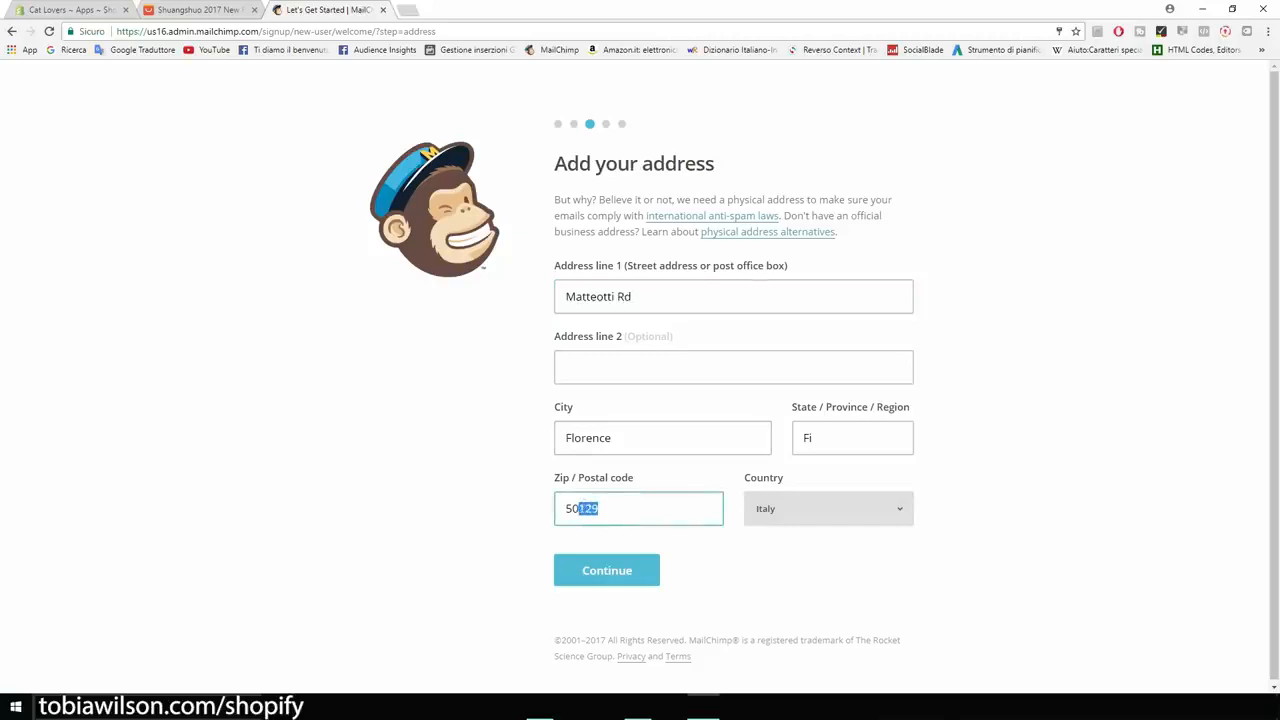
pyautogui.write('052')
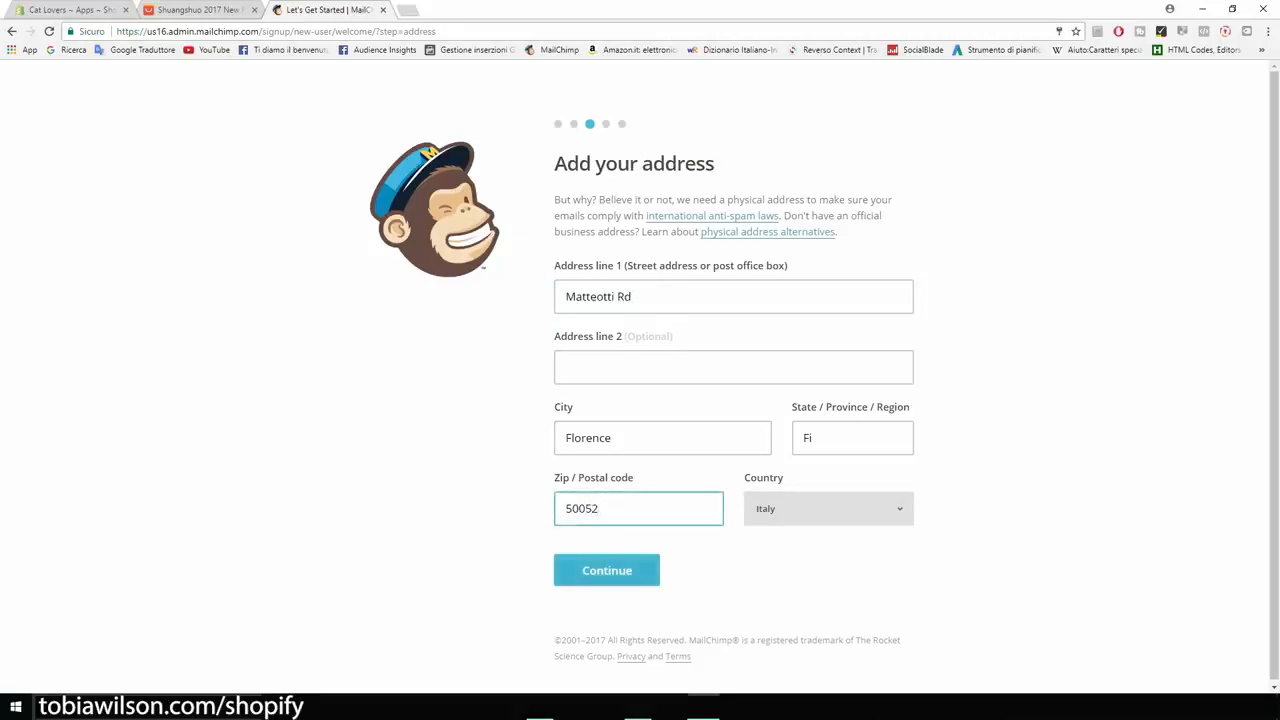
pyautogui.press('Return')
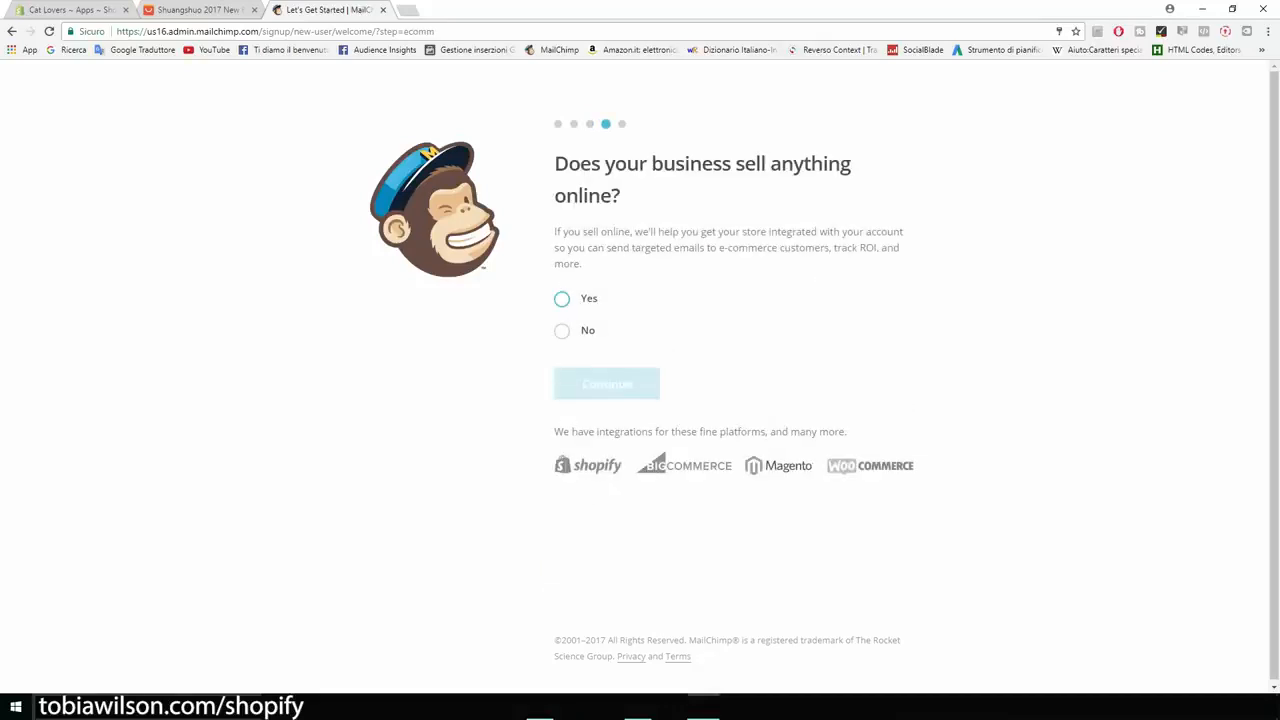
# Answer Yes to selling online, skip social media, and finish onboarding.
pyautogui.moveTo(555, 165); pyautogui.dragTo(620, 196)
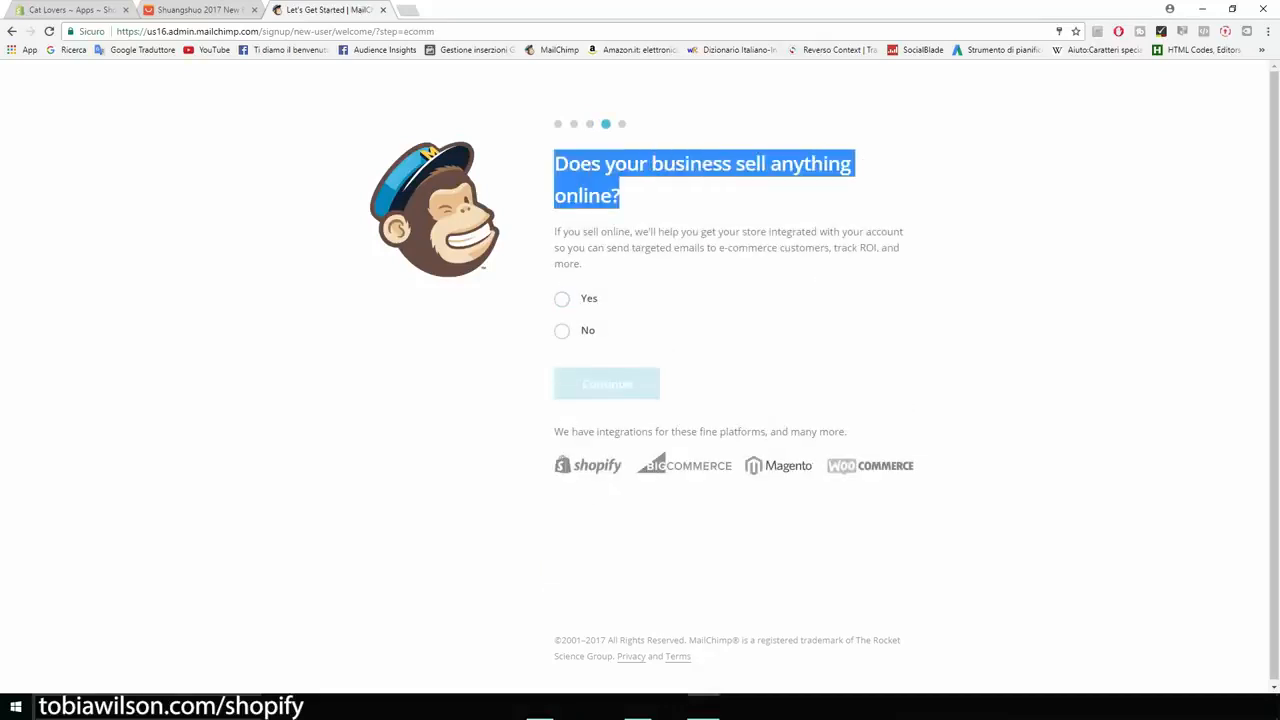
pyautogui.click(562, 299)
pyautogui.click(607, 384)
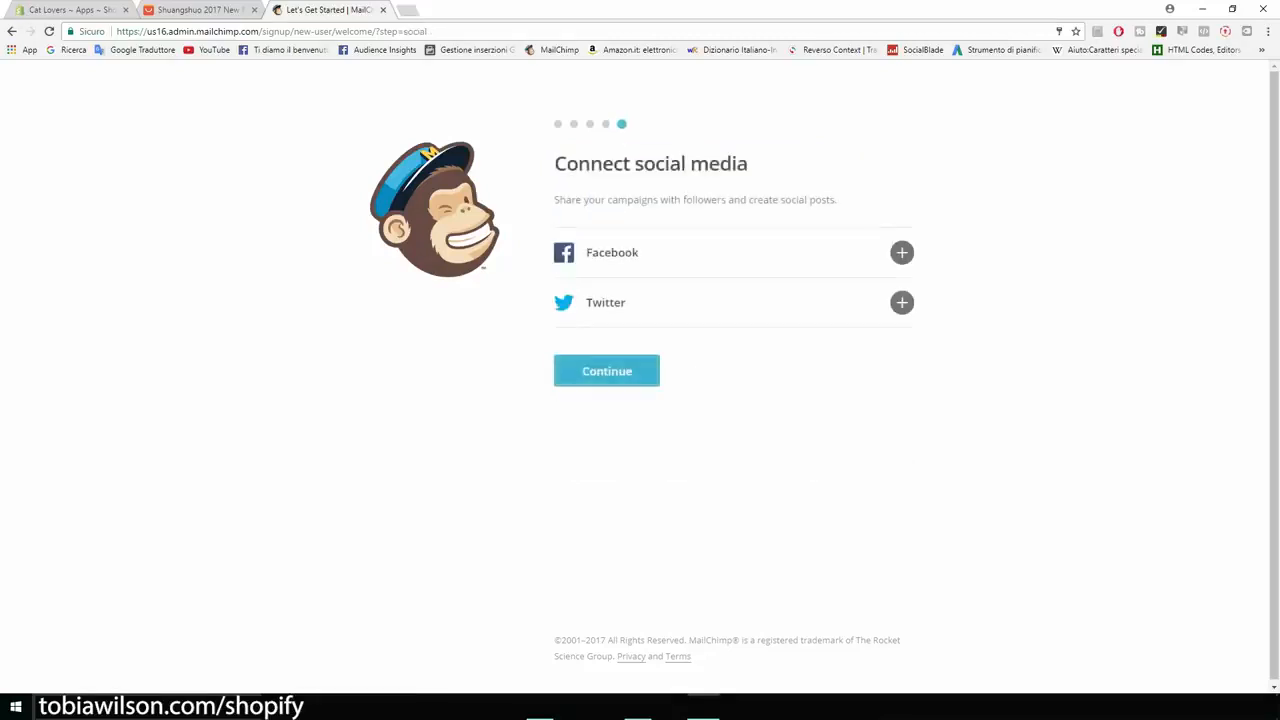
pyautogui.click(607, 371)
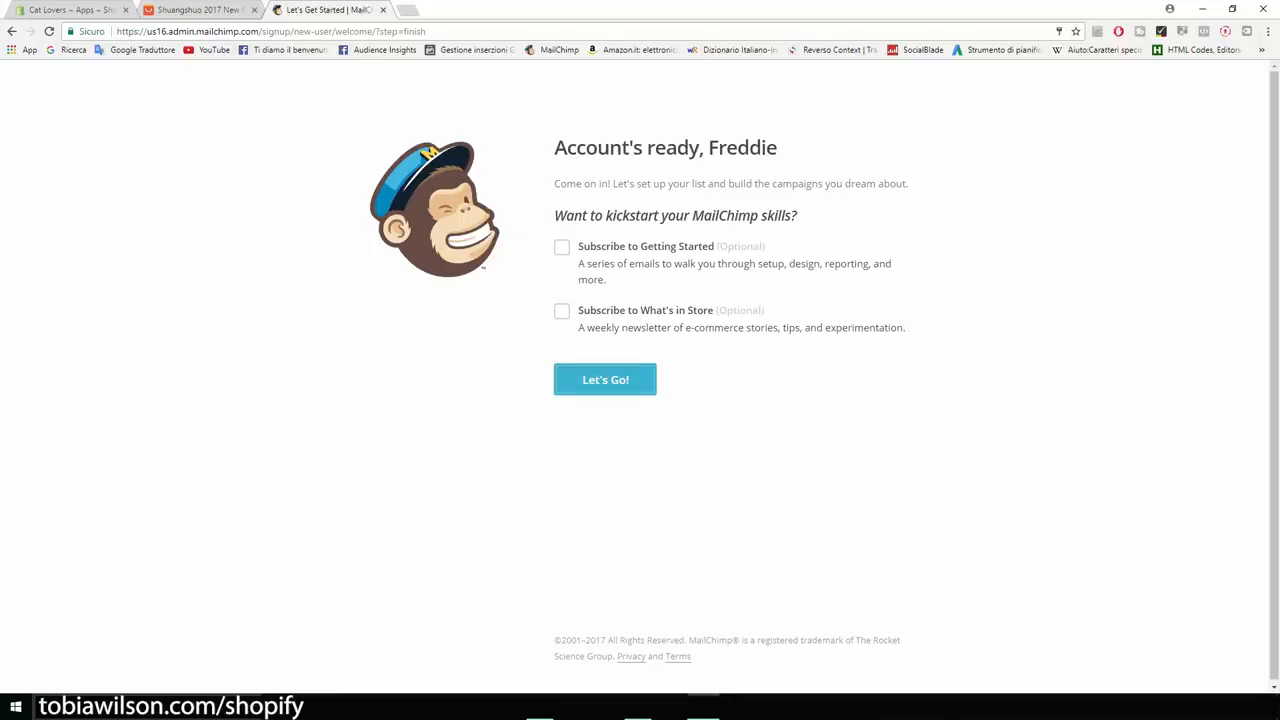
pyautogui.click(605, 380)
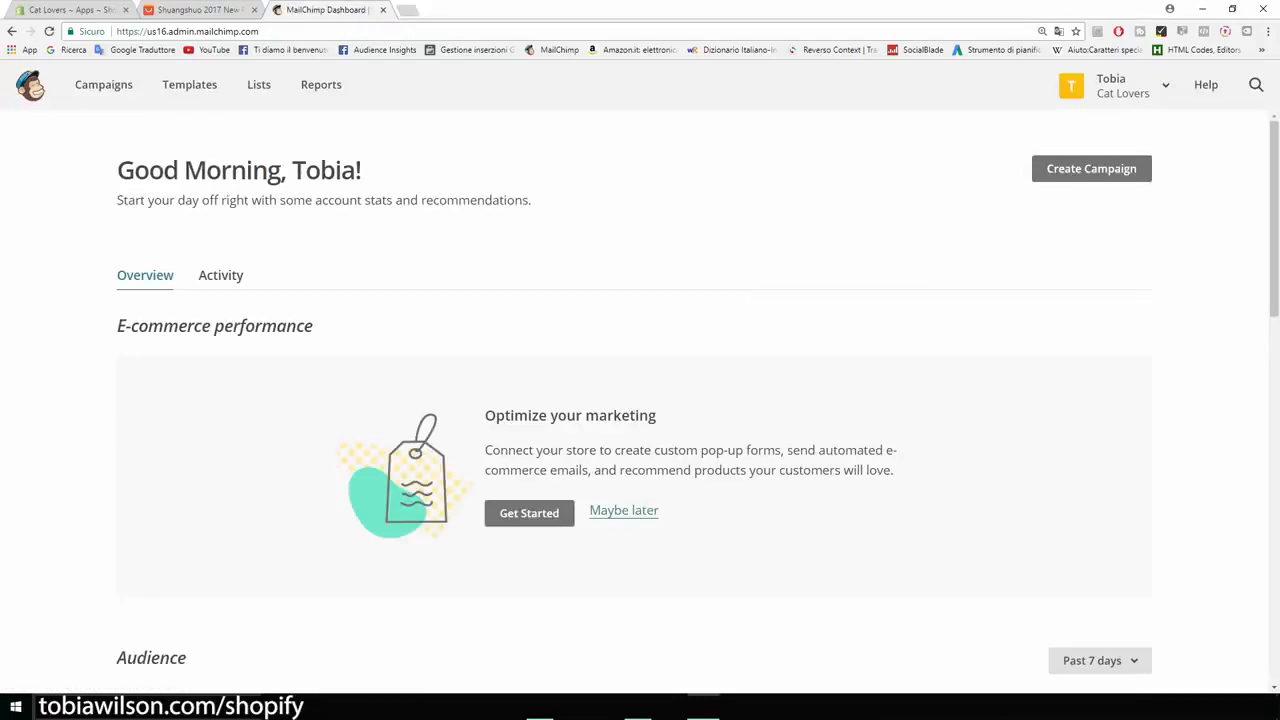
# Open the Cat Lovers list from Lists to view its one subscriber.
pyautogui.scroll(-4, 640, 400)
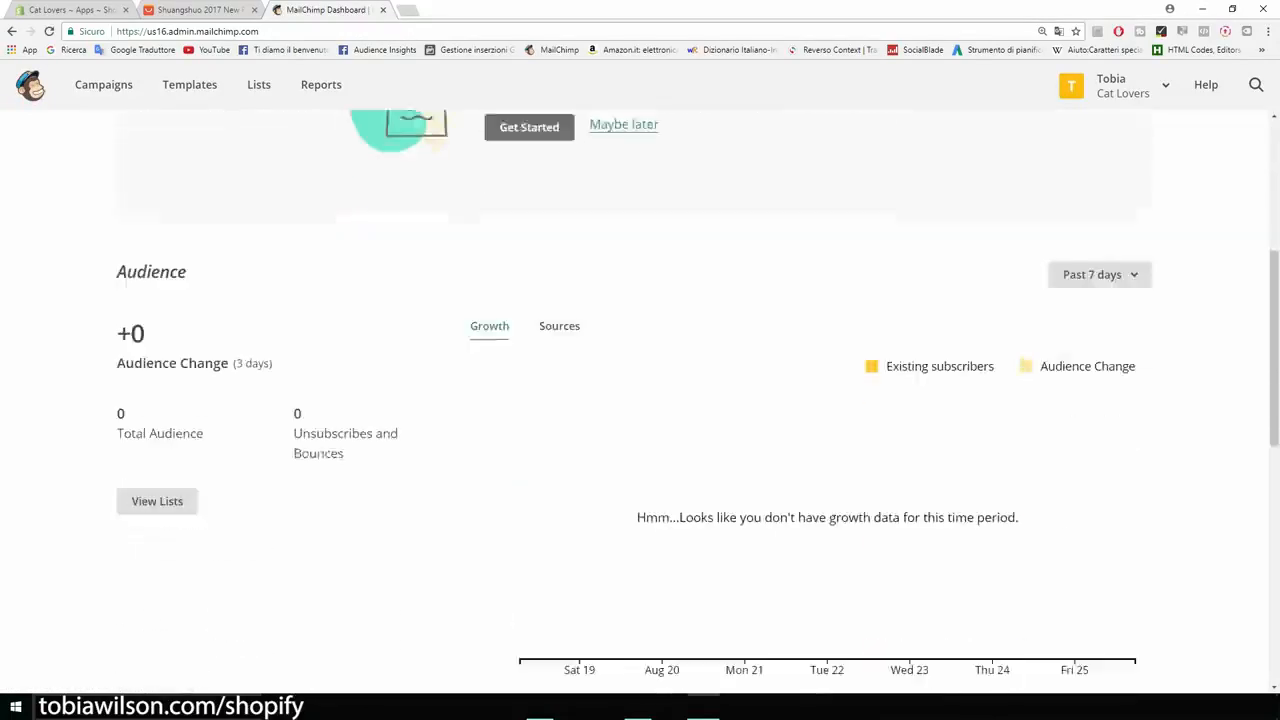
pyautogui.scroll(3, 640, 400)
pyautogui.scroll(1, 640, 400)
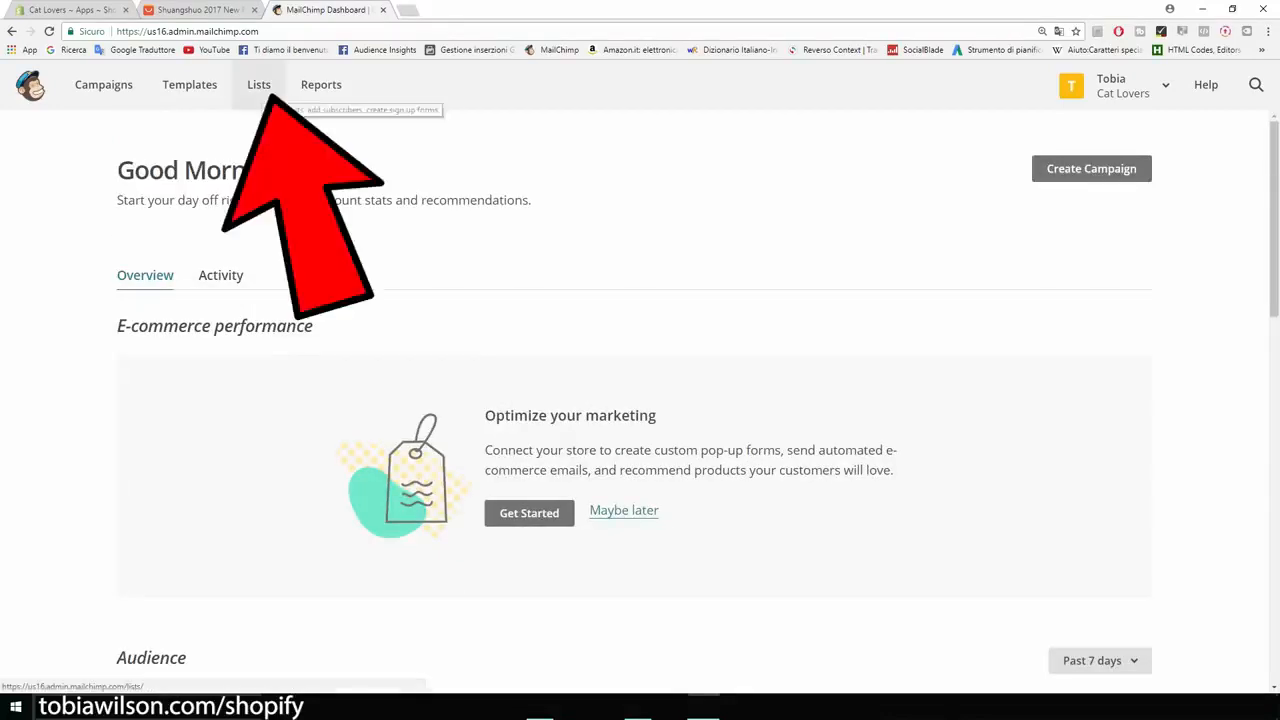
pyautogui.click(259, 85)
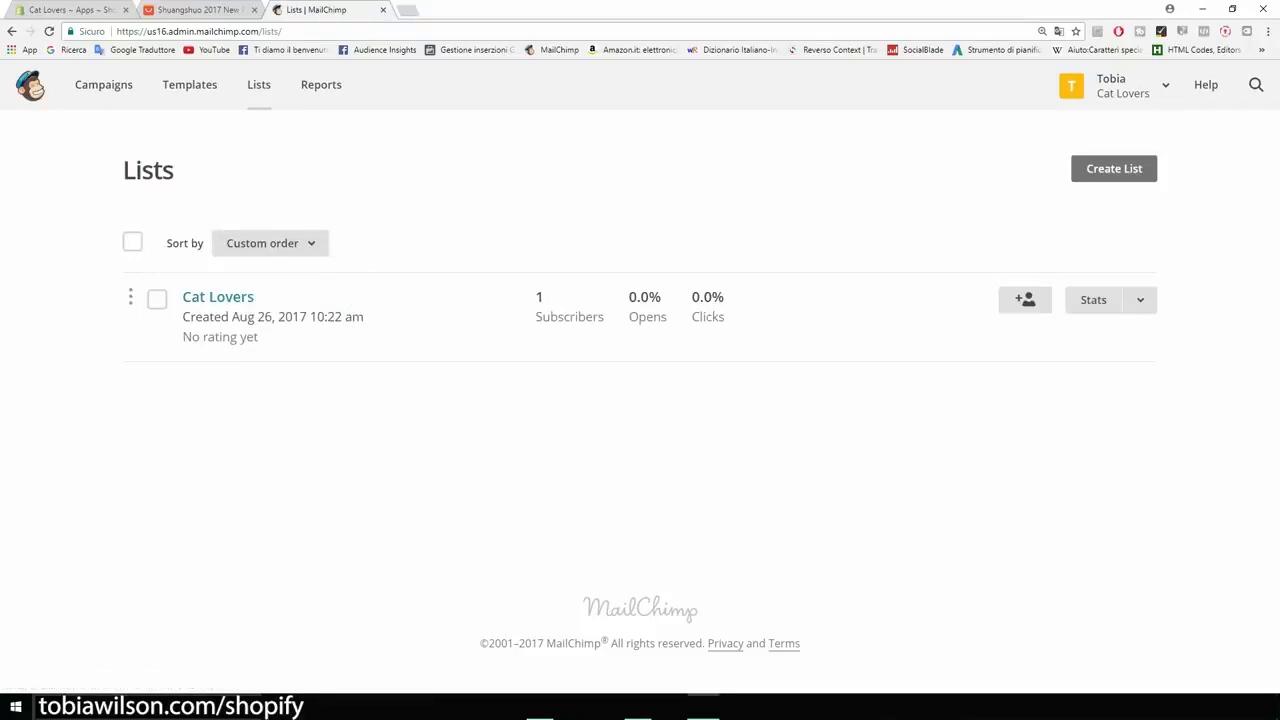
pyautogui.click(218, 297)
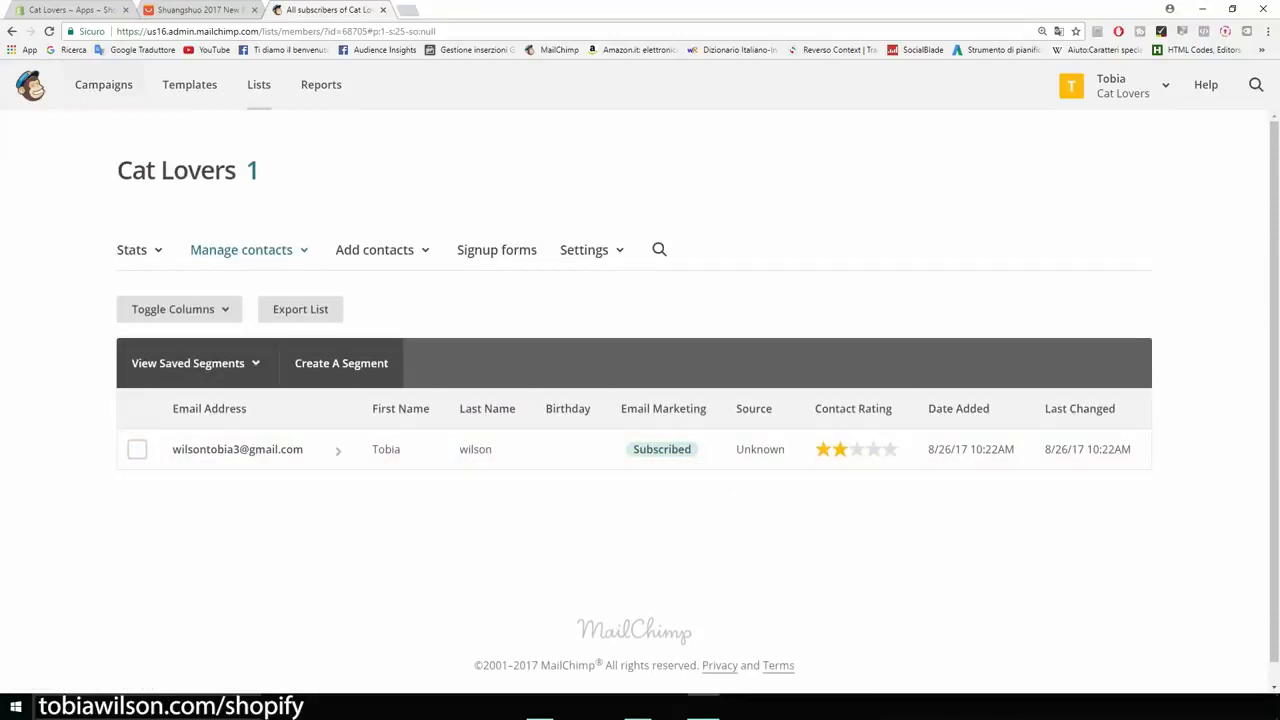
# Create a new regular email campaign named 'Product'.
pyautogui.click(103, 86)
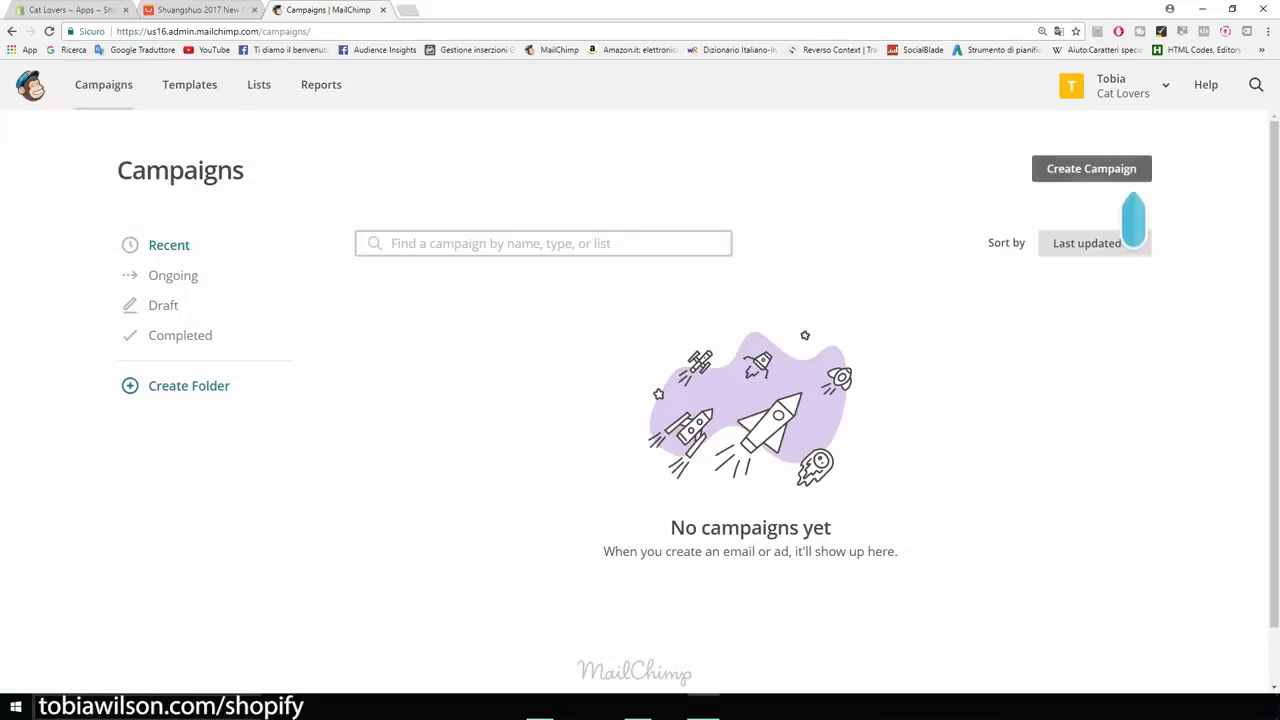
pyautogui.click(1118, 169)
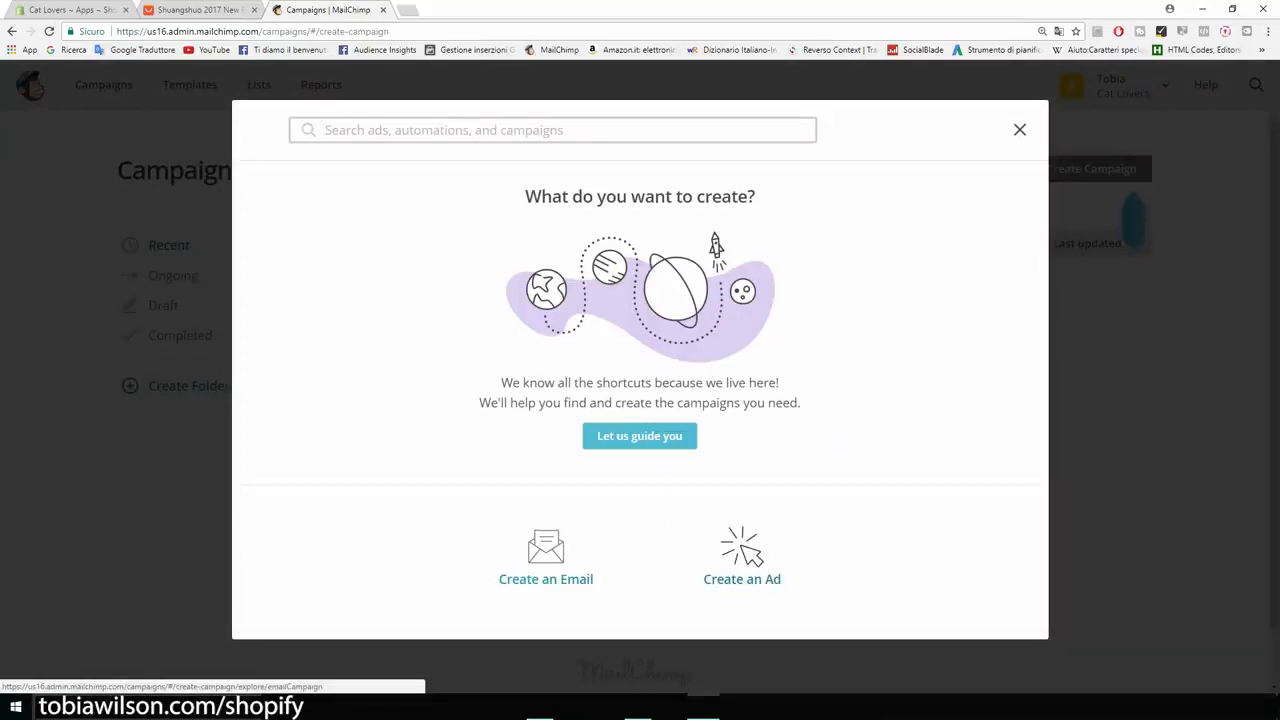
pyautogui.click(546, 555)
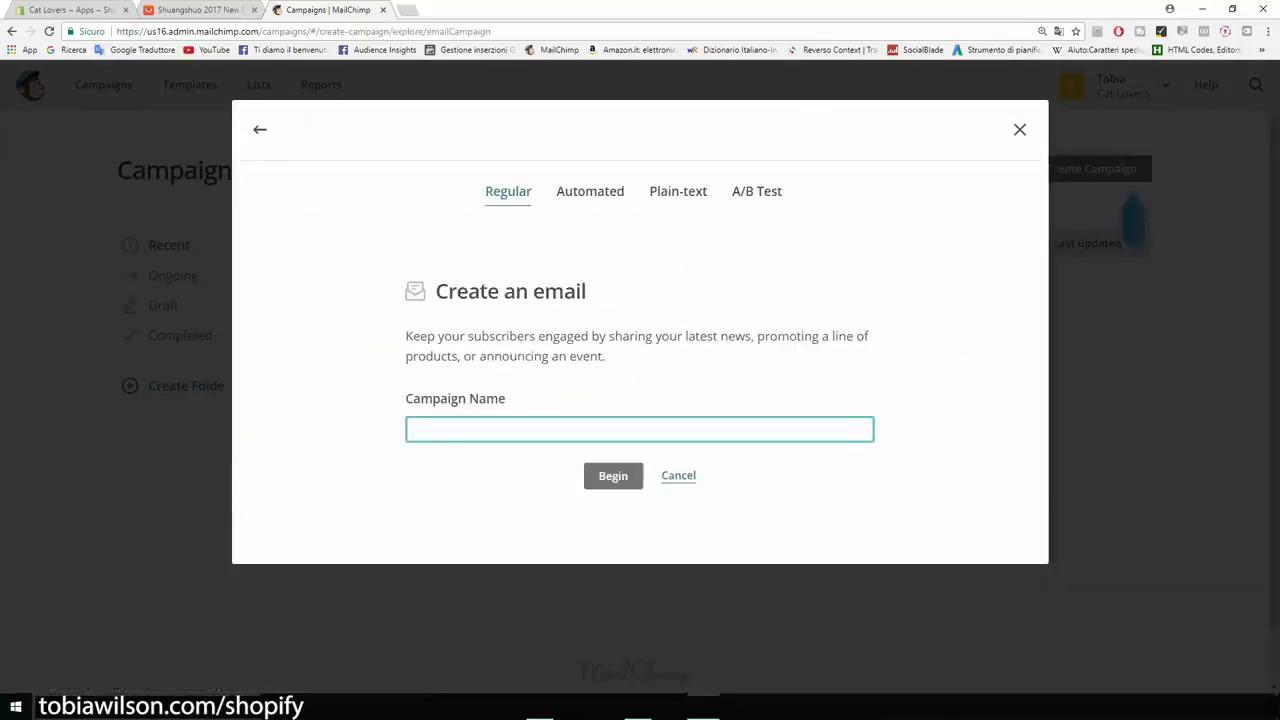
pyautogui.write('nEW pR')
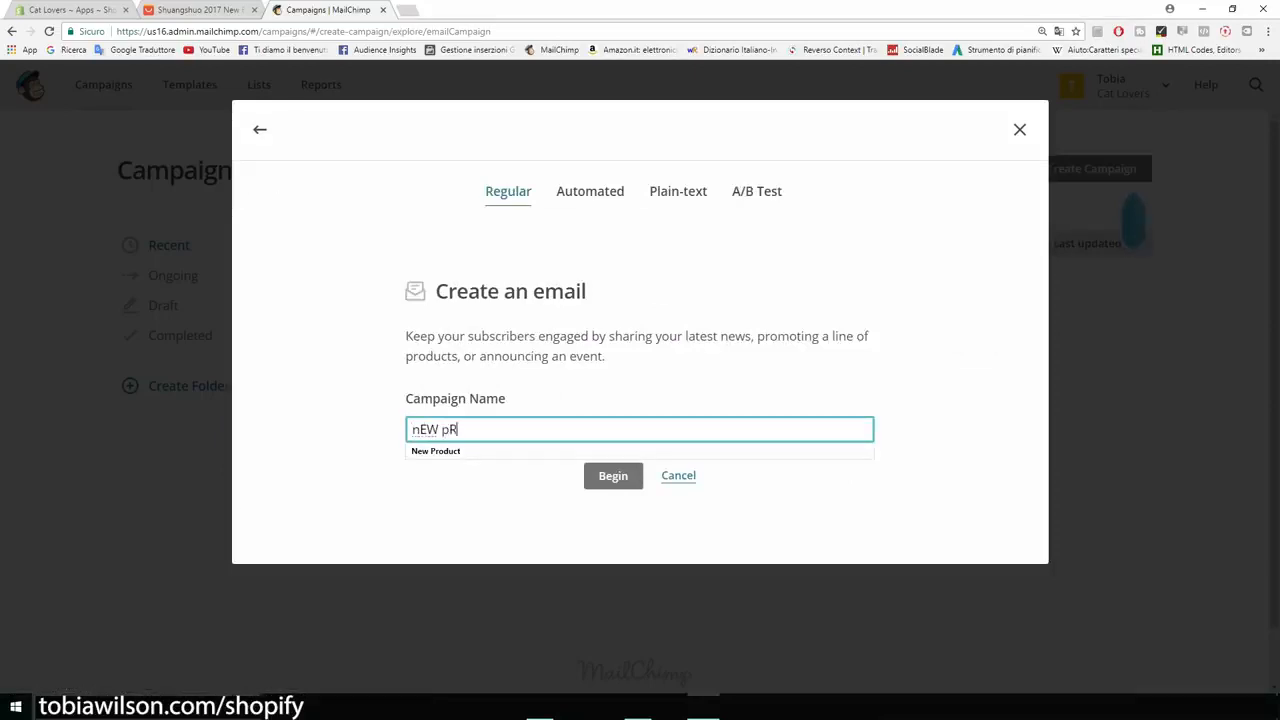
pyautogui.write('ODUCT')
pyautogui.press('BackSpace')
pyautogui.press('BackSpace')
pyautogui.press('BackSpace')
pyautogui.press('BackSpace')
pyautogui.press('BackSpace')
pyautogui.press('BackSpace')
pyautogui.press('BackSpace')
pyautogui.press('BackSpace')
pyautogui.press('BackSpace')
pyautogui.press('BackSpace')
pyautogui.press('BackSpace')
pyautogui.write('Pro')
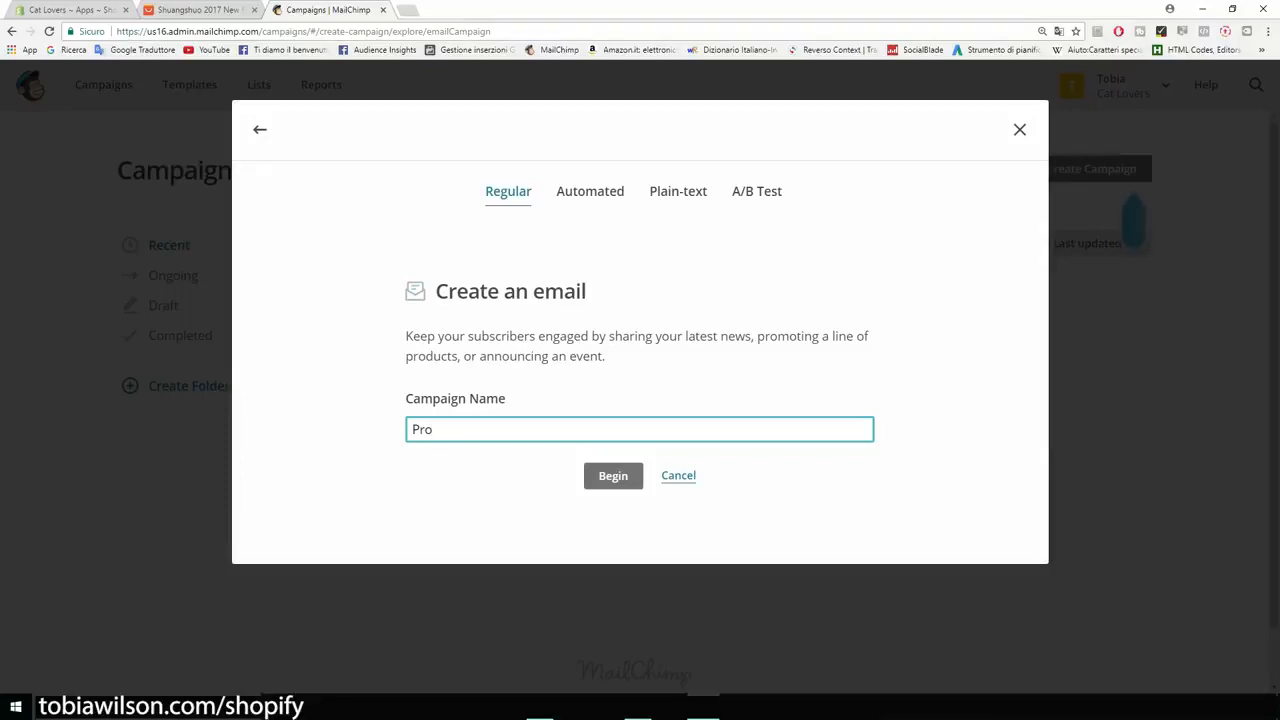
pyautogui.write('duct')
pyautogui.press('Return')
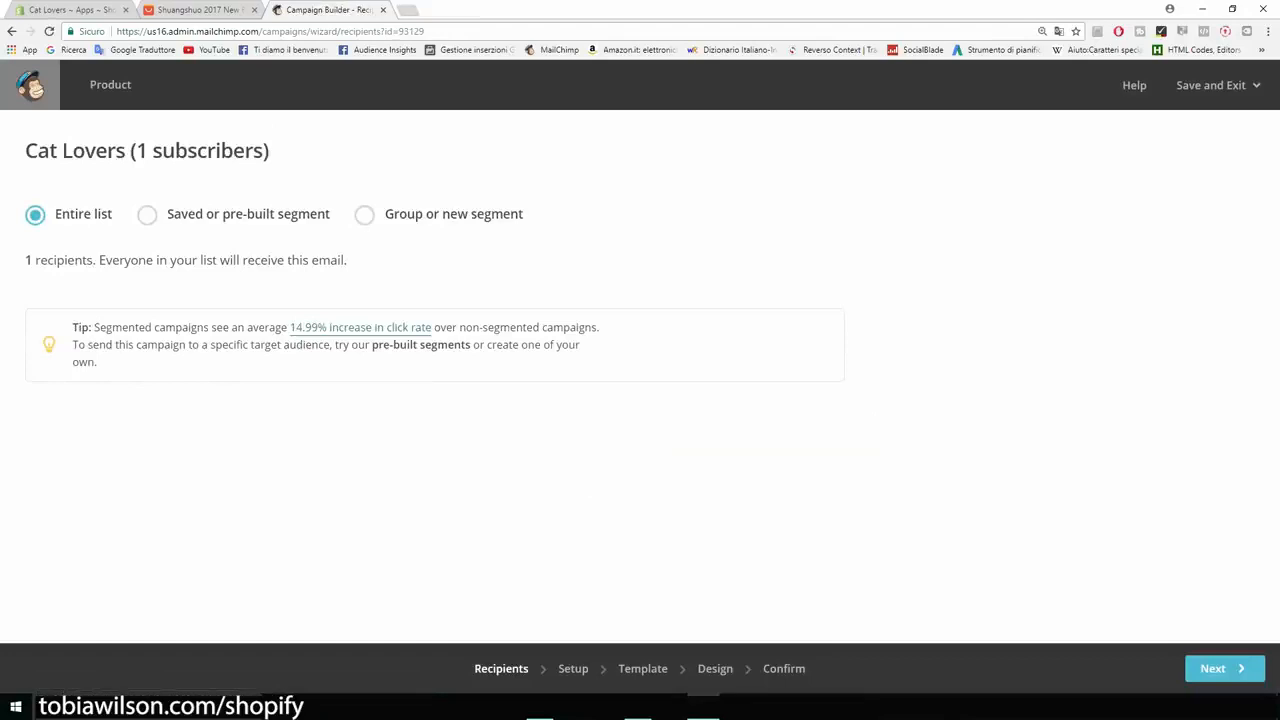
# Keep the entire Cat Lovers list (1 recipient) as recipients and move to Setup.
pyautogui.moveTo(25, 150); pyautogui.dragTo(130, 150)
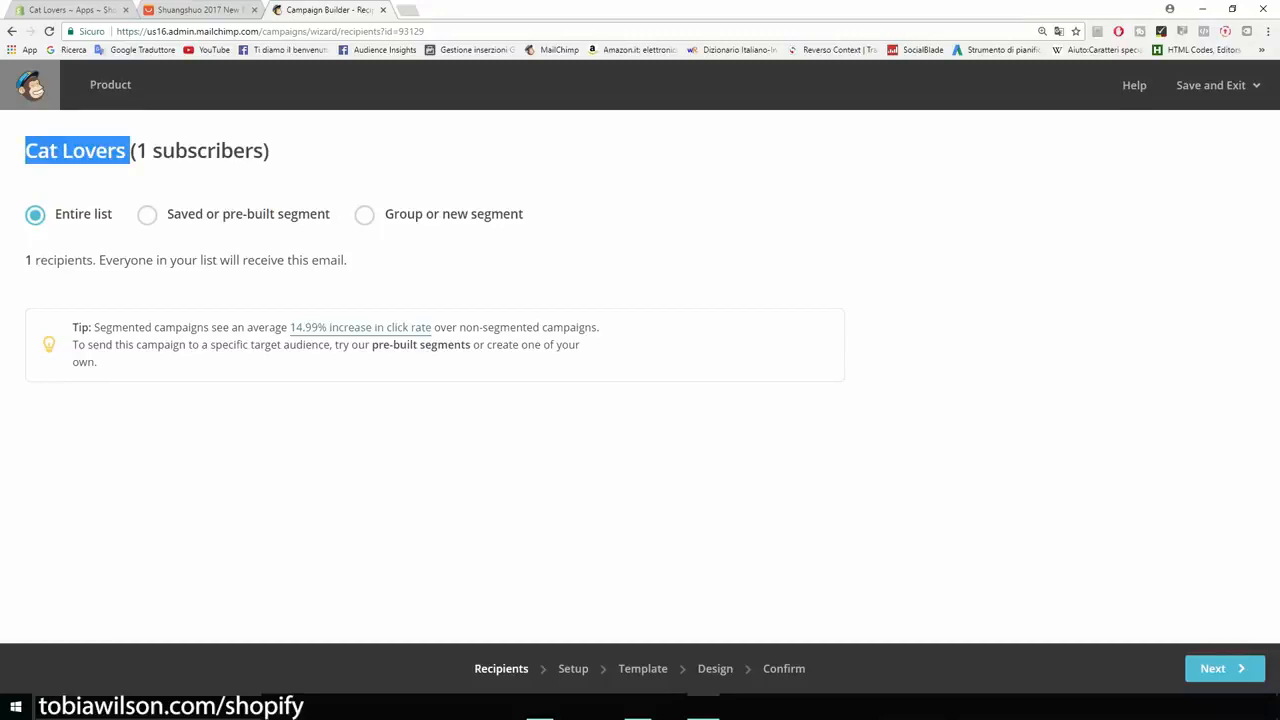
pyautogui.click(280, 170)
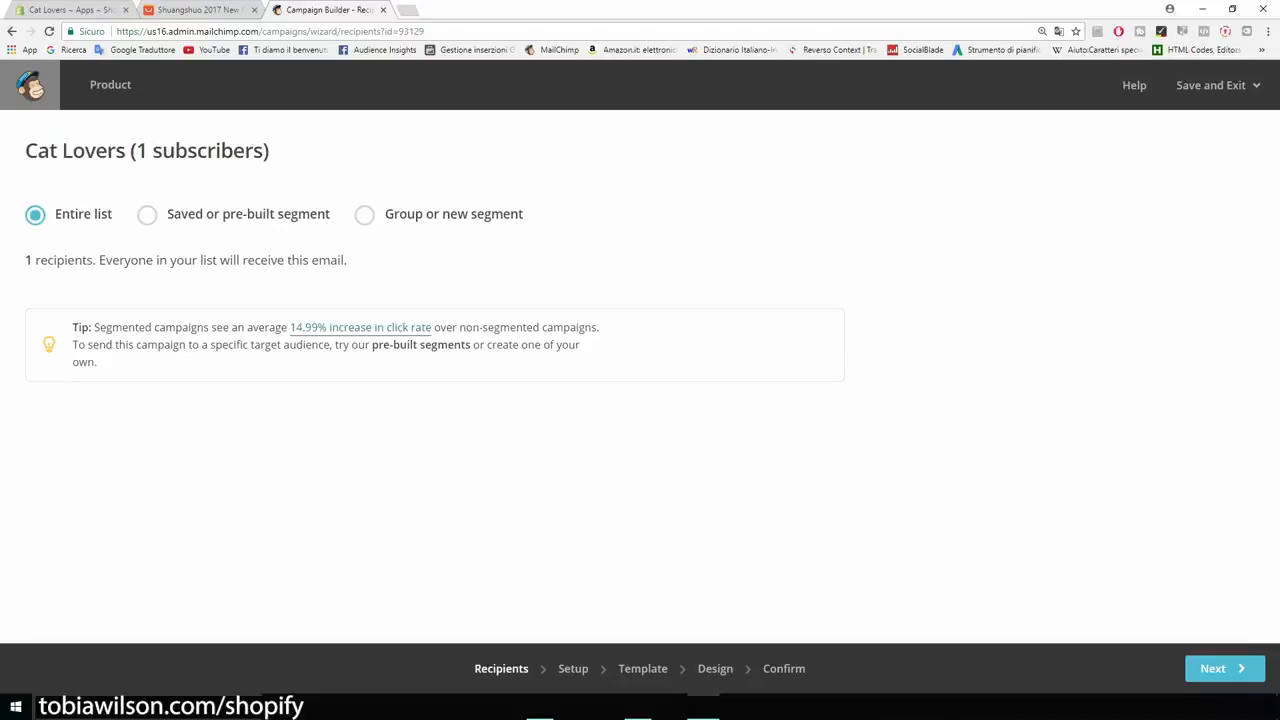
pyautogui.moveTo(25, 260); pyautogui.dragTo(67, 260)
pyautogui.click(69, 261)
pyautogui.click(1213, 668)
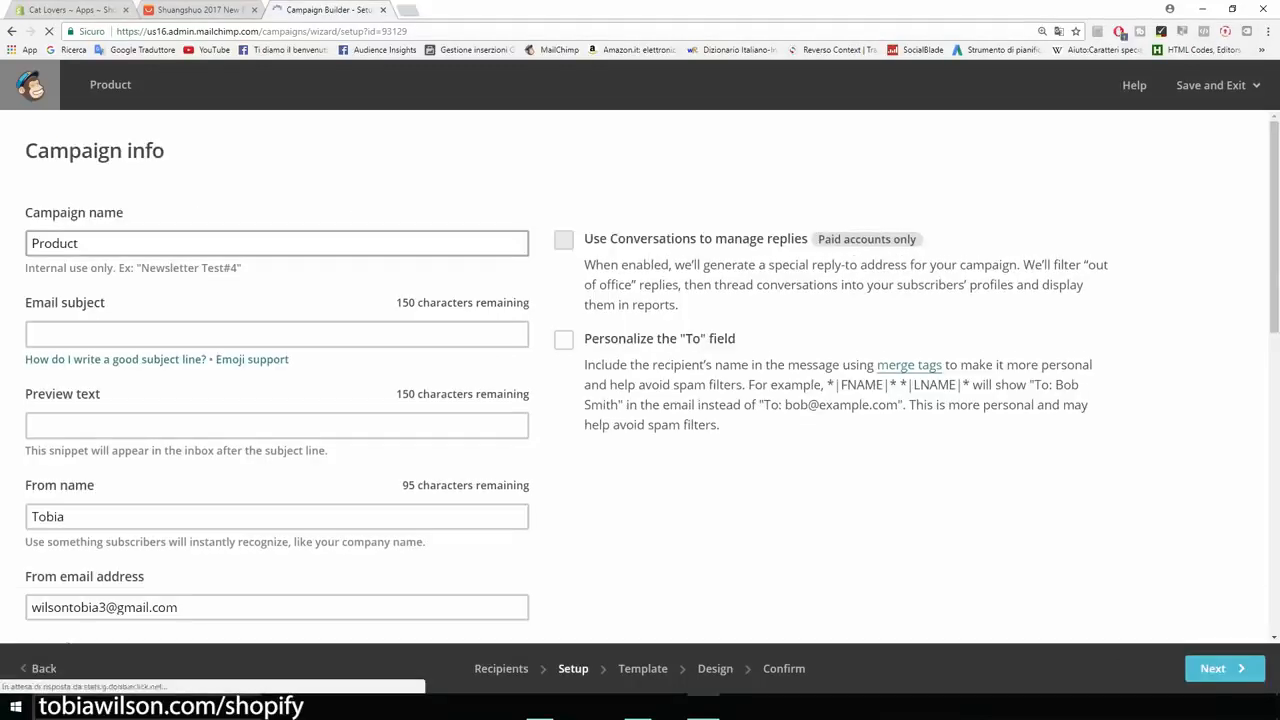
# Rename the campaign from 'Product' to 'New product'.
pyautogui.scroll(-1, 640, 376)
pyautogui.scroll(1, 640, 376)
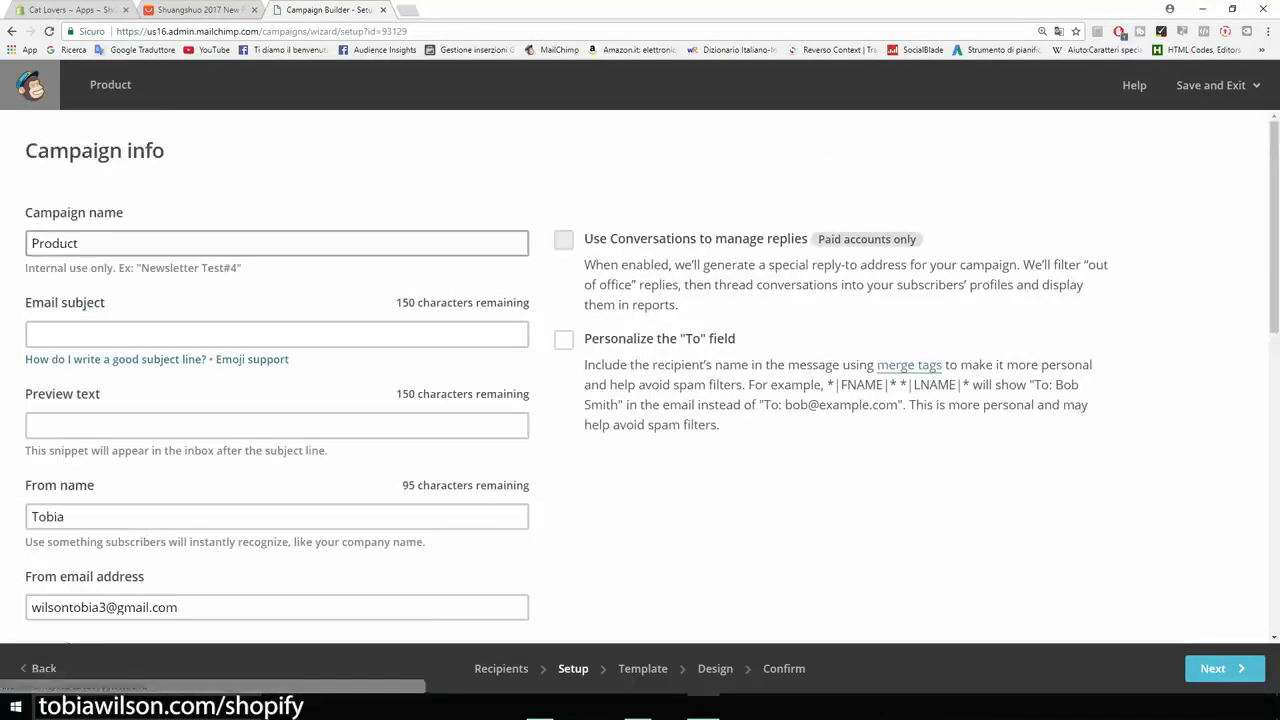
pyautogui.doubleClick(55, 243)
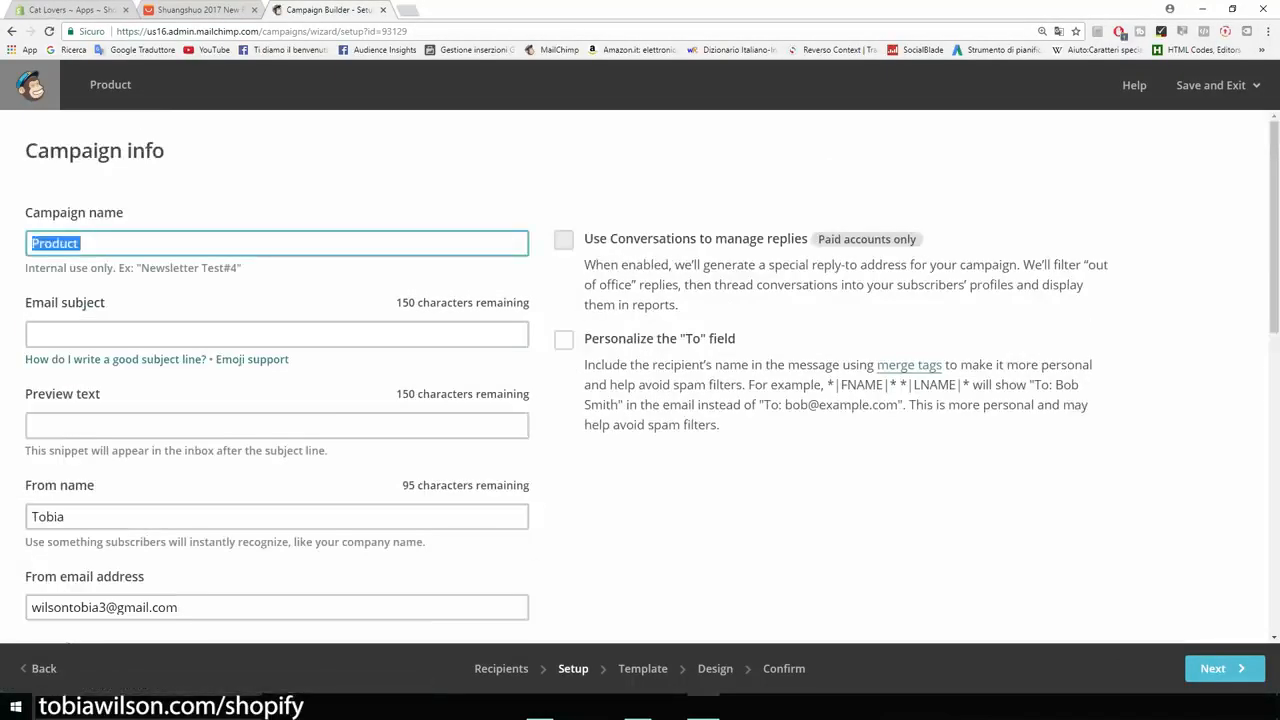
pyautogui.press('BackSpace')
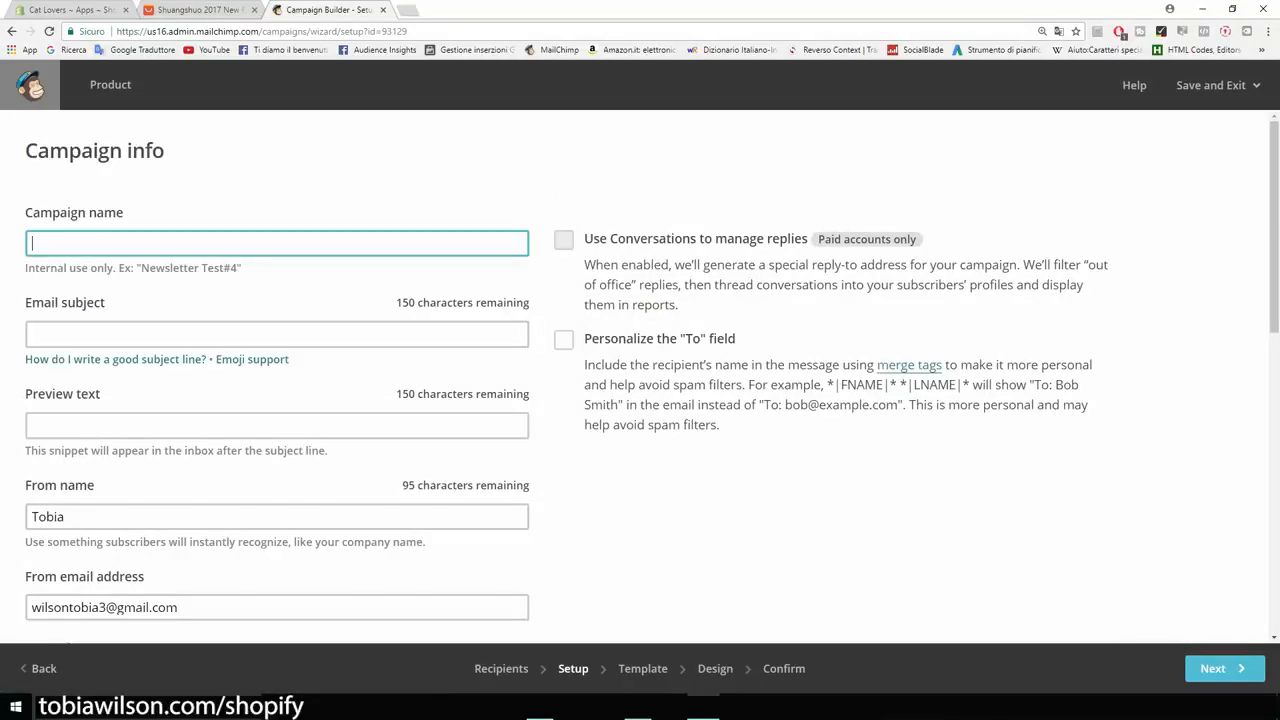
pyautogui.write('New product')
# Set the email subject to 'Our new t-shirt is 50% OFF TODAY!'.
pyautogui.click(277, 334)
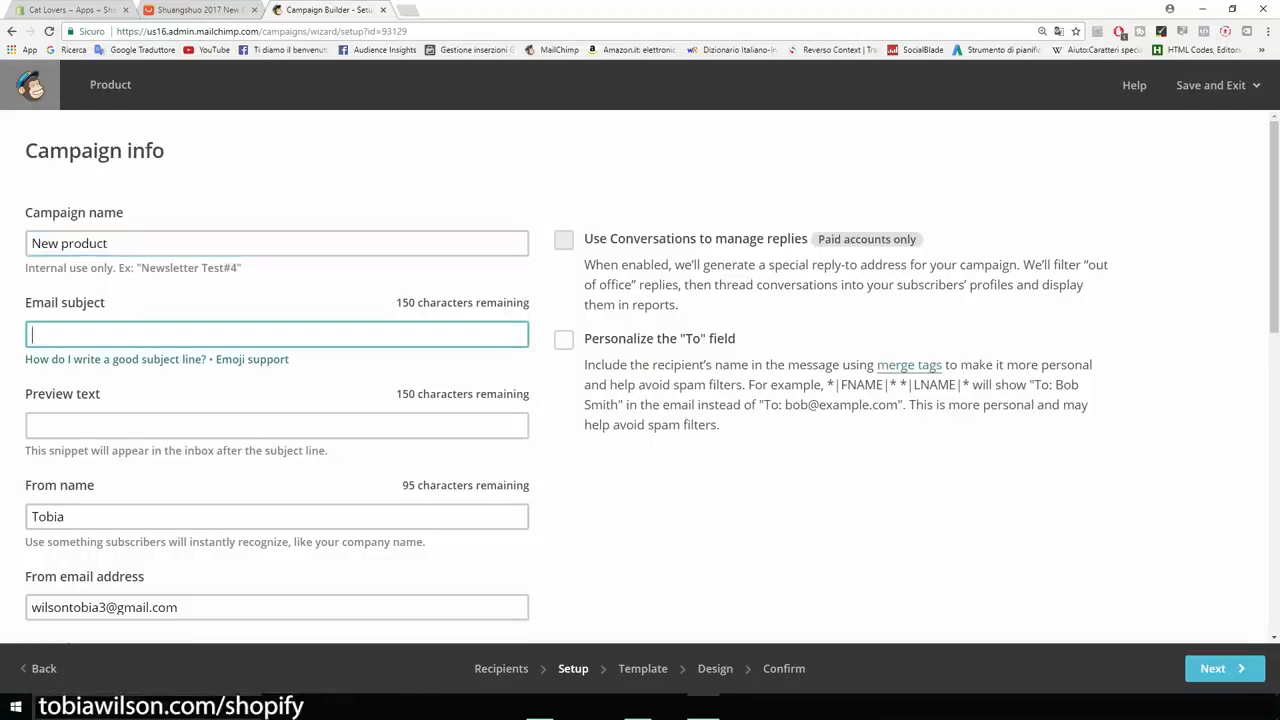
pyautogui.click(300, 380)
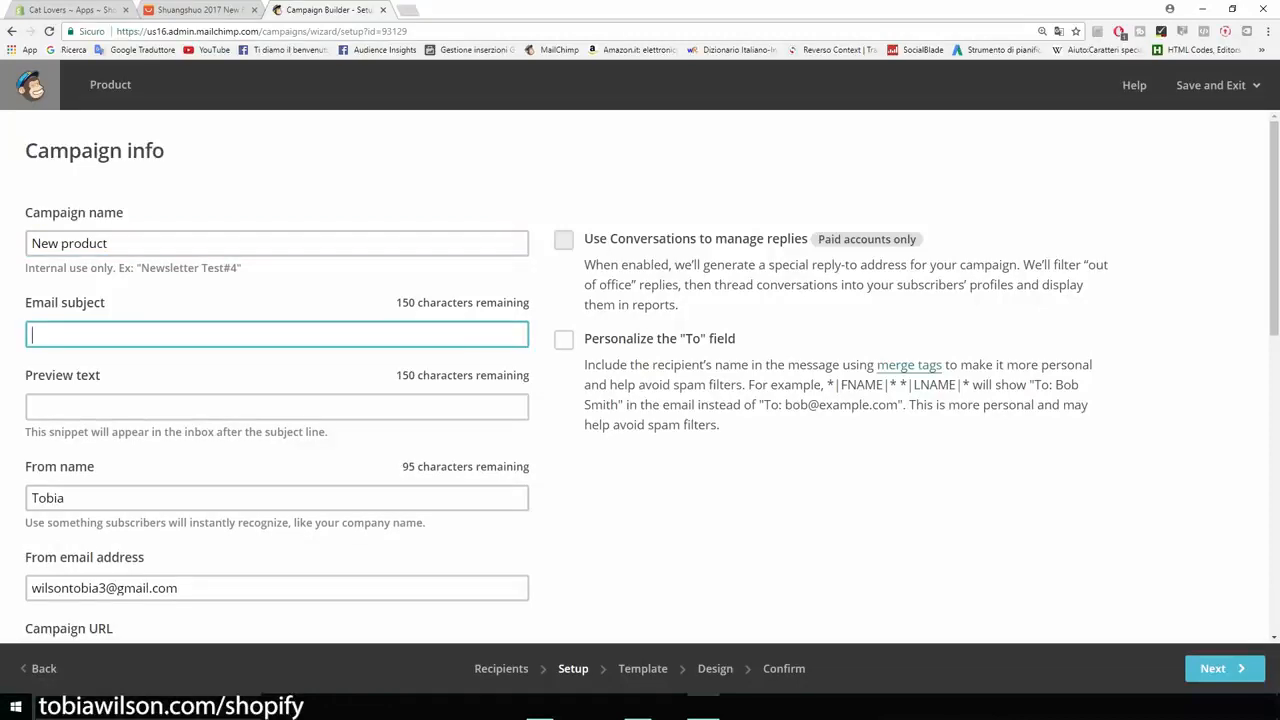
pyautogui.write('This new product is 50% OFF TODAY!')
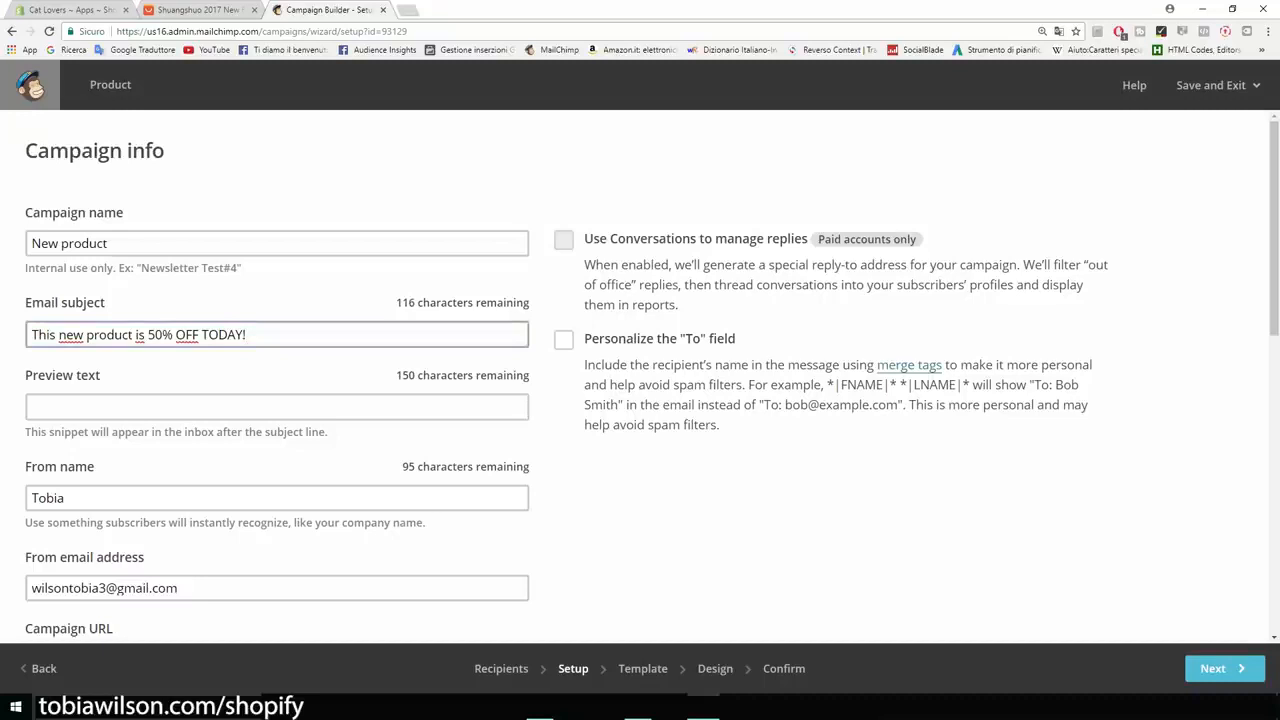
pyautogui.moveTo(133, 334); pyautogui.dragTo(86, 334)
pyautogui.press('BackSpace')
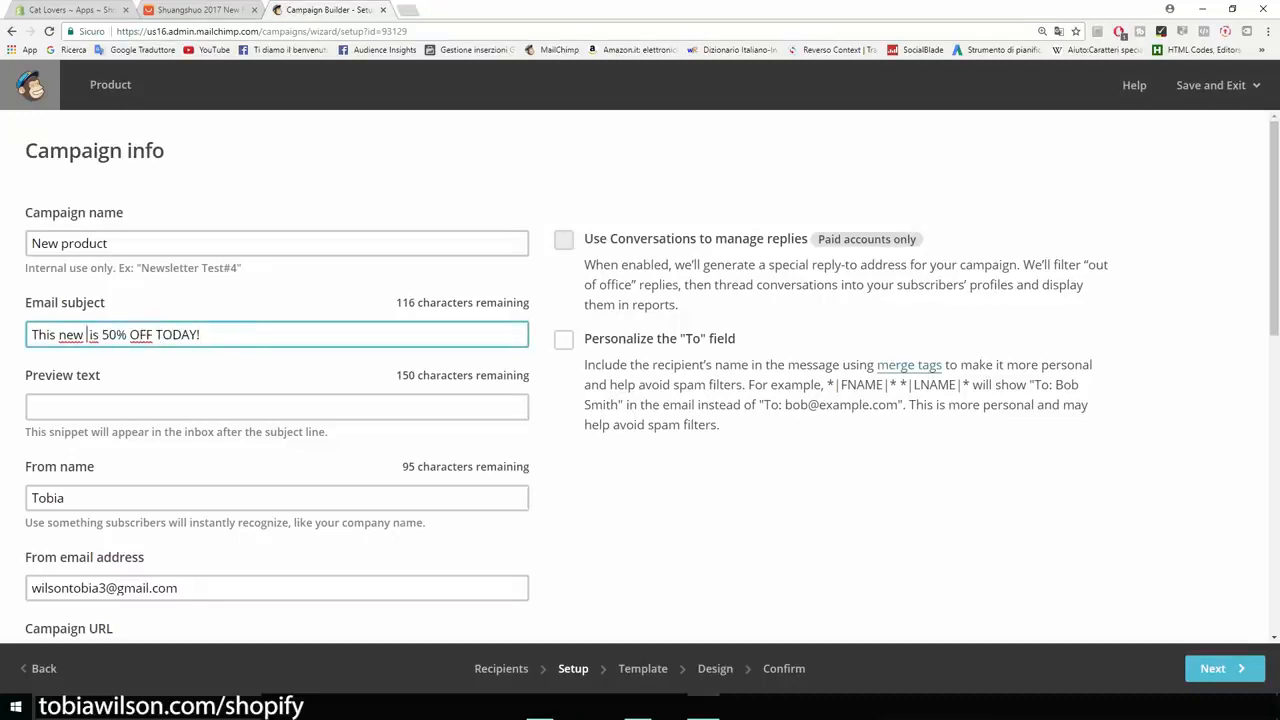
pyautogui.hotkey('ctrl', 'BackSpace')
pyautogui.hotkey('ctrl', 'BackSpace')
pyautogui.write('Our ')
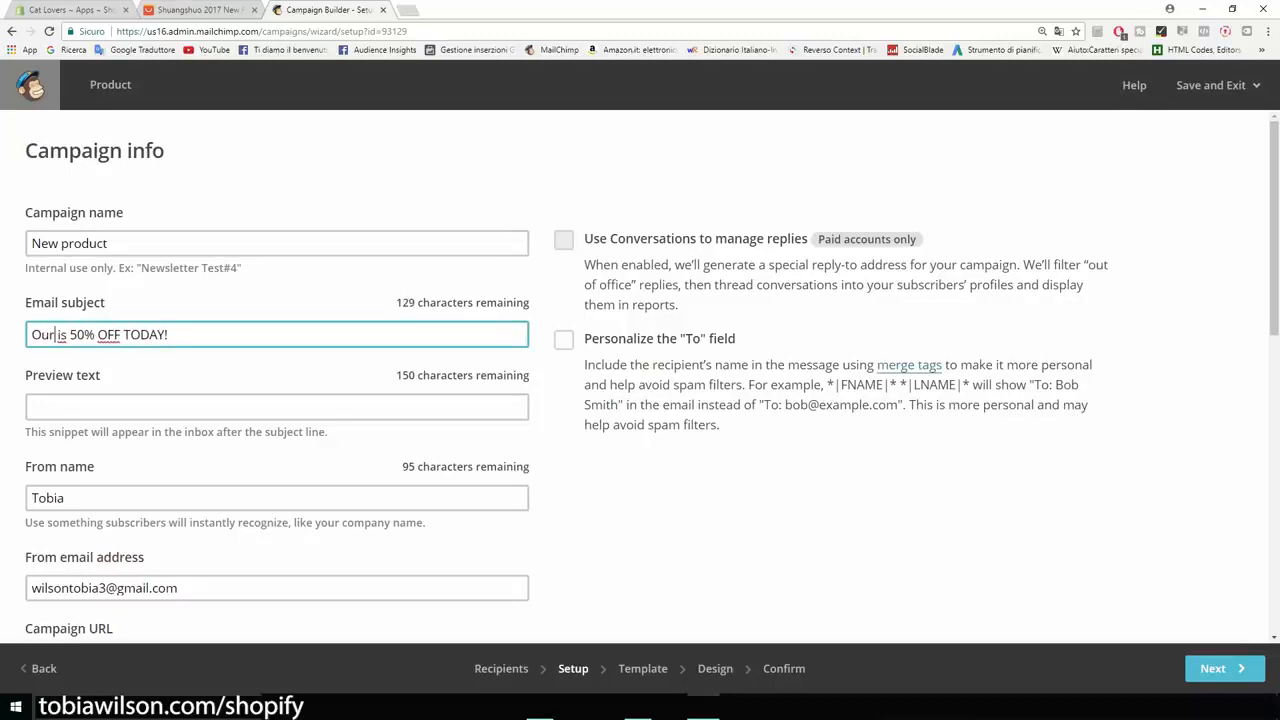
pyautogui.write('new t-shirt')
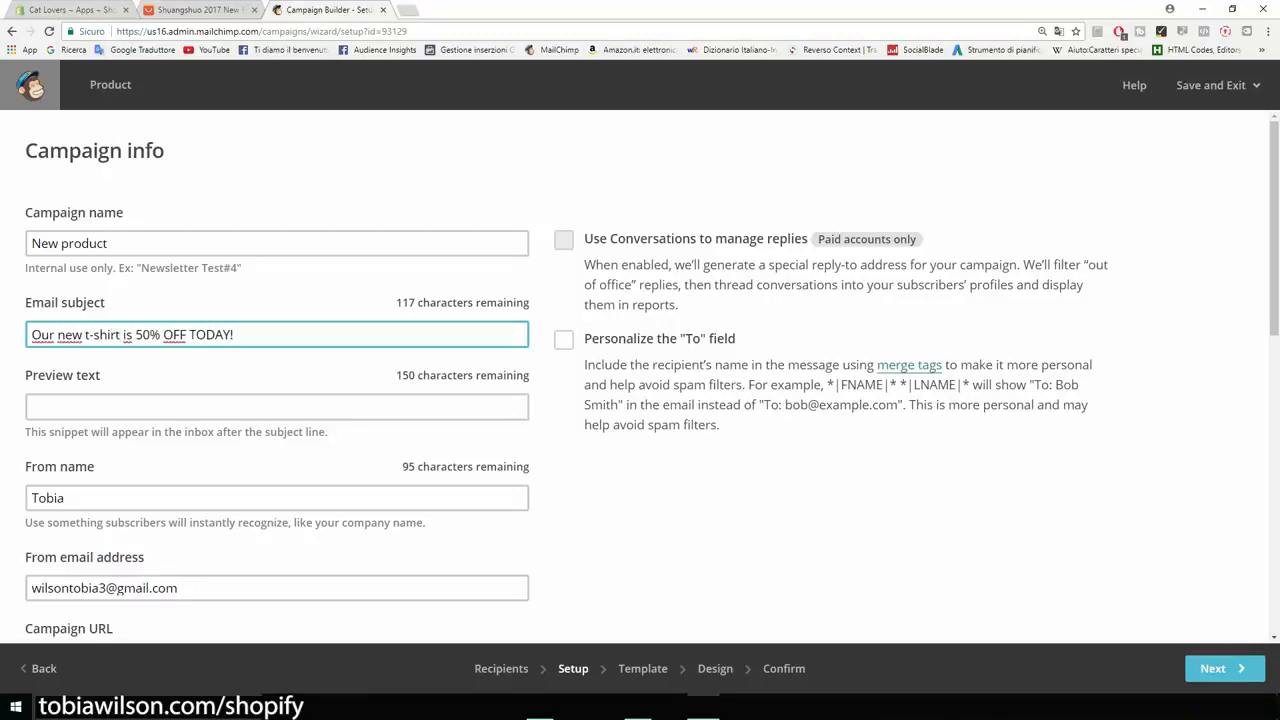
# Enter preview text starting 'Hey there, today we are putting our ...'.
pyautogui.scroll(-1, 277, 418)
pyautogui.click(277, 341)
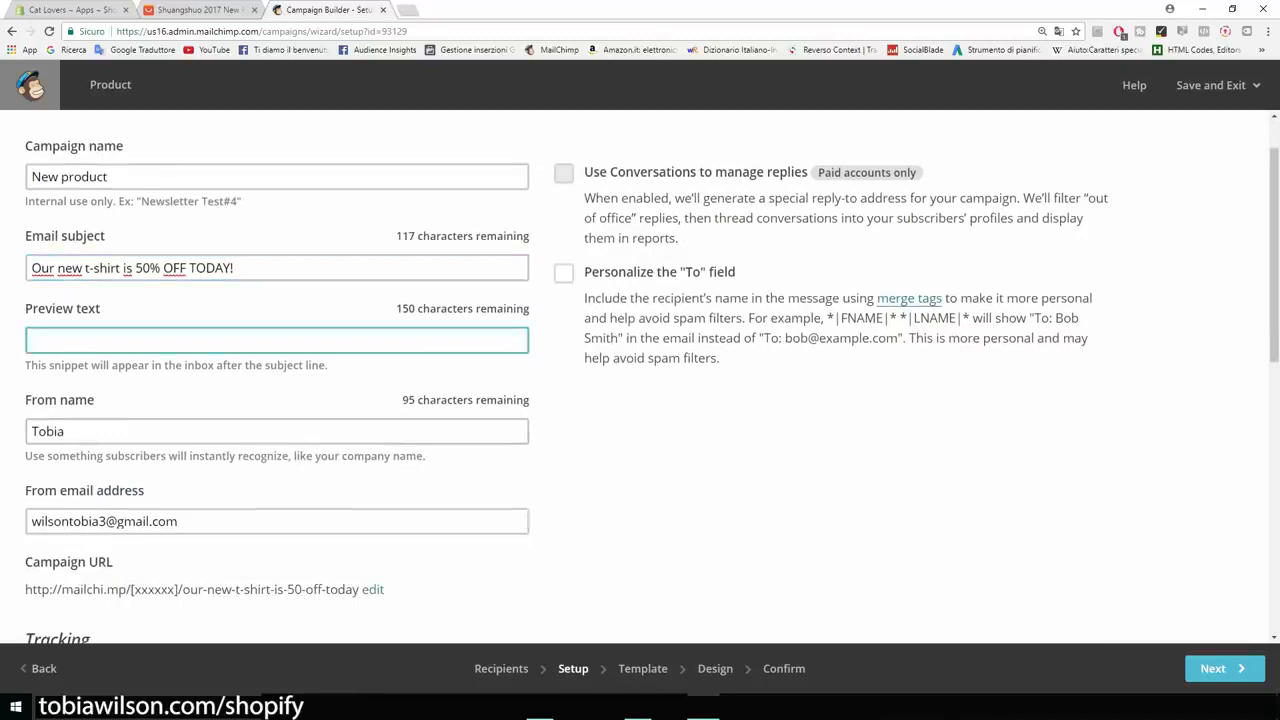
pyautogui.write('Hey there, today we are putting our ...')
# Replace the From name with the sender's full name and continue to templates.
pyautogui.scroll(-3, 640, 376)
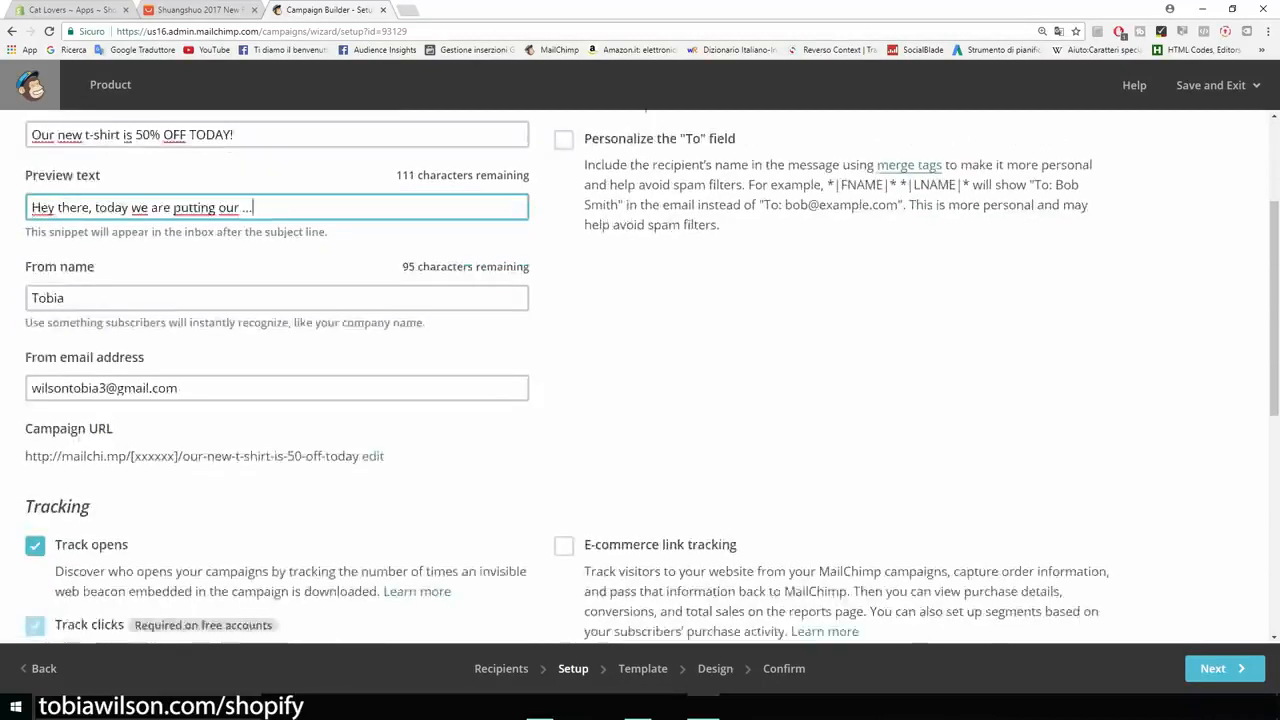
pyautogui.scroll(1, 640, 376)
pyautogui.click(50, 297)
pyautogui.doubleClick(50, 297)
pyautogui.scroll(-2, 640, 380)
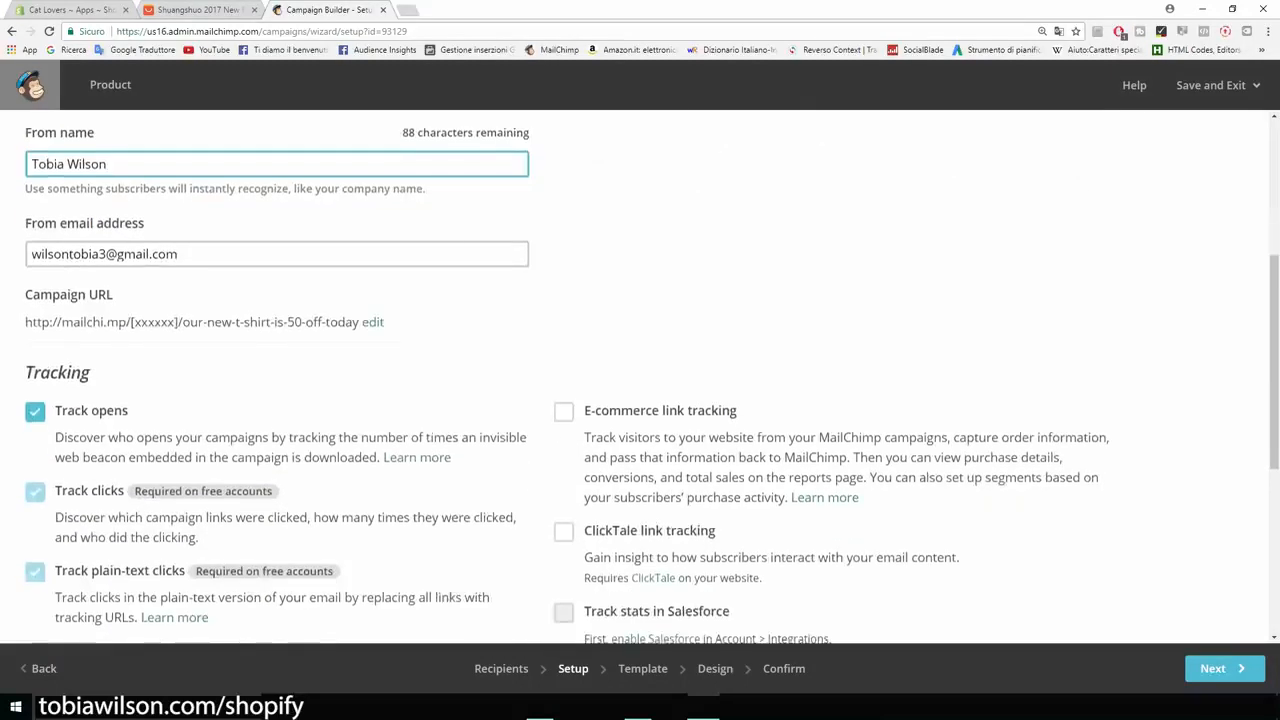
pyautogui.scroll(-3, 640, 380)
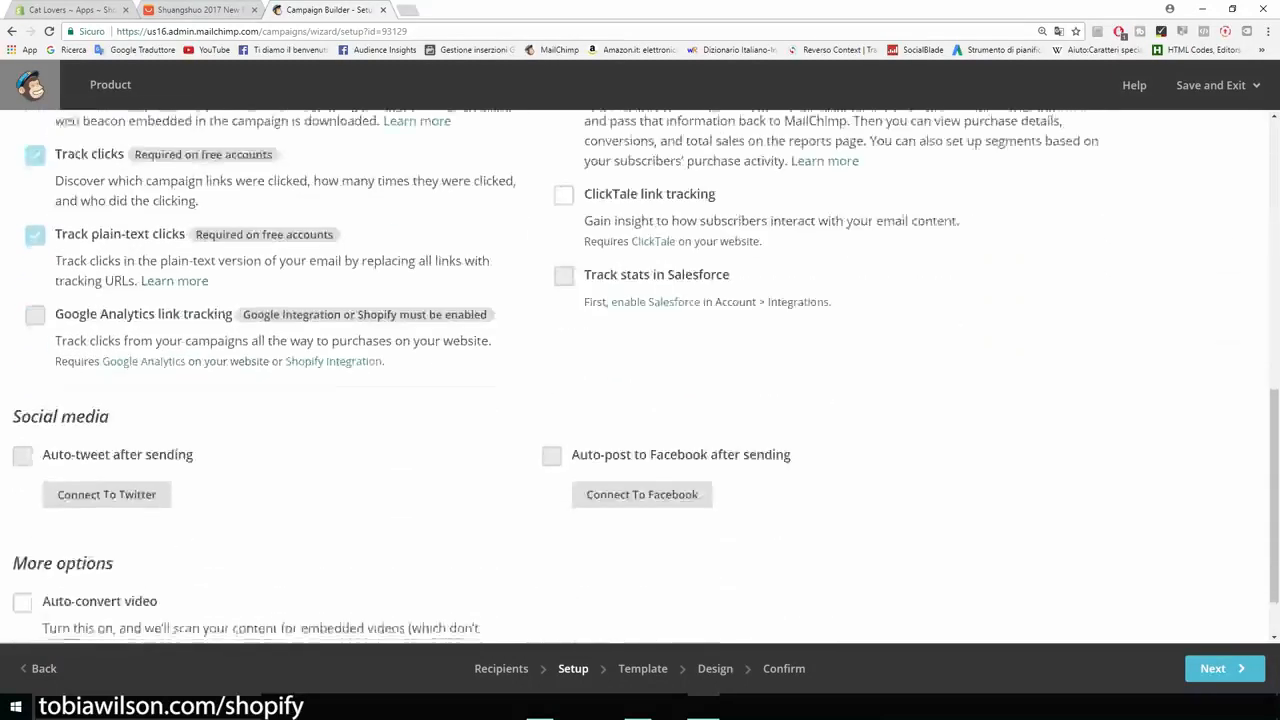
pyautogui.scroll(-1, 640, 380)
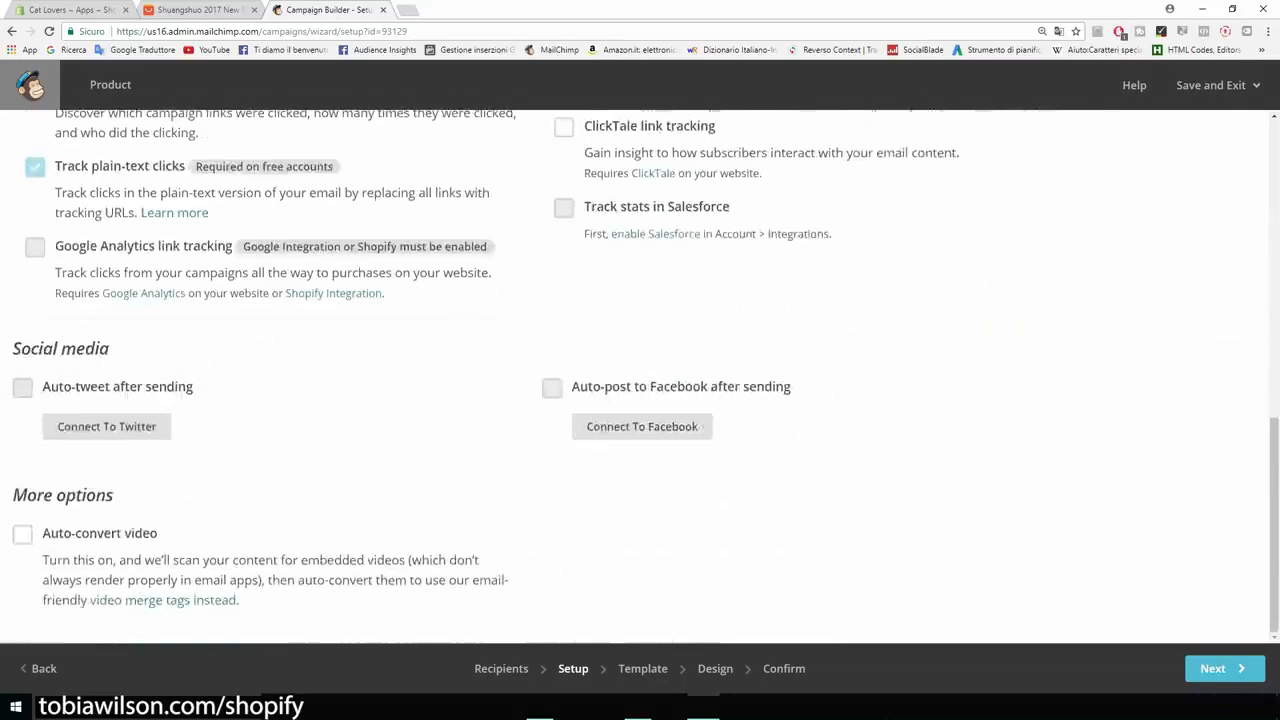
pyautogui.click(1220, 668)
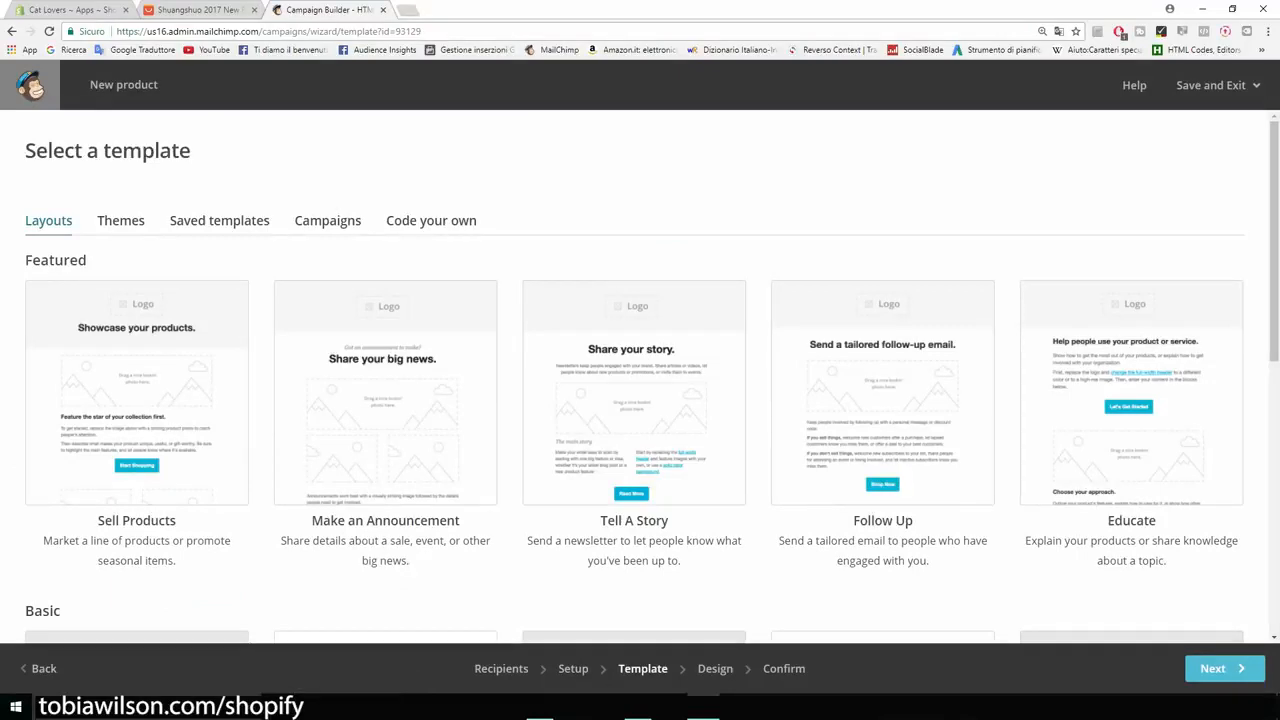
# Pick the 1 Column basic layout as the New product email's template.
pyautogui.scroll(-4, 640, 400)
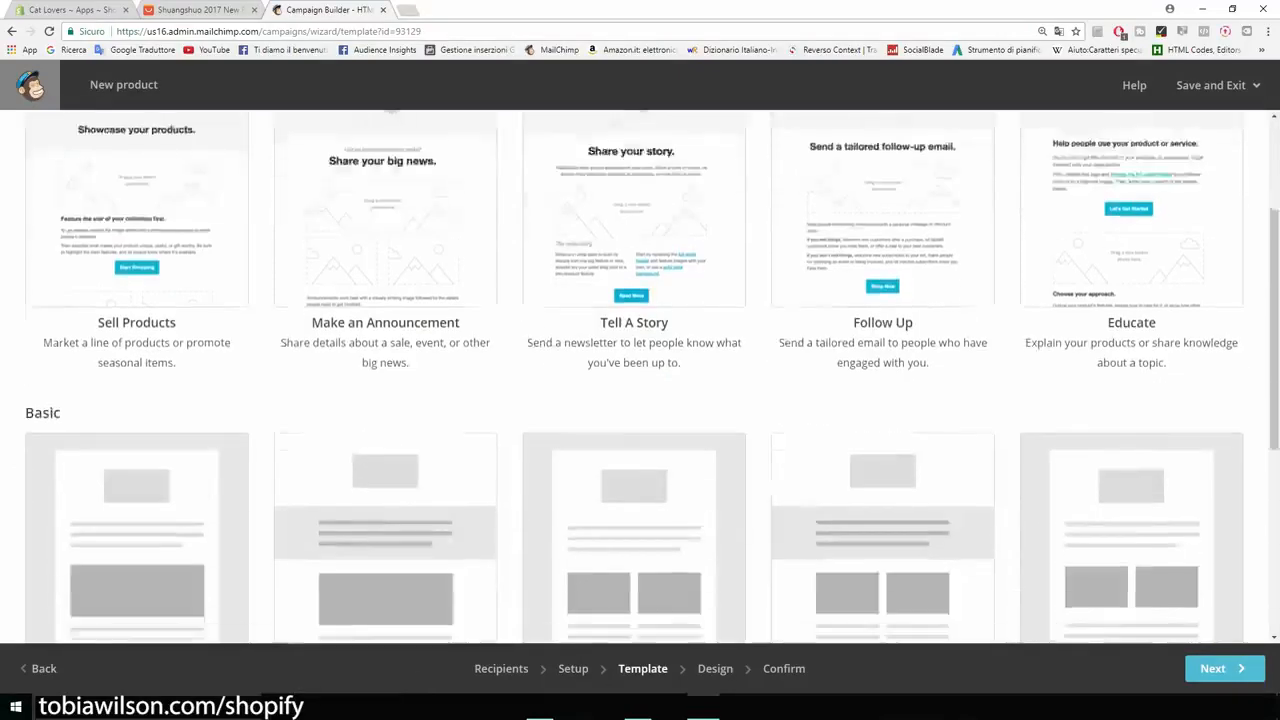
pyautogui.scroll(-1, 140, 300)
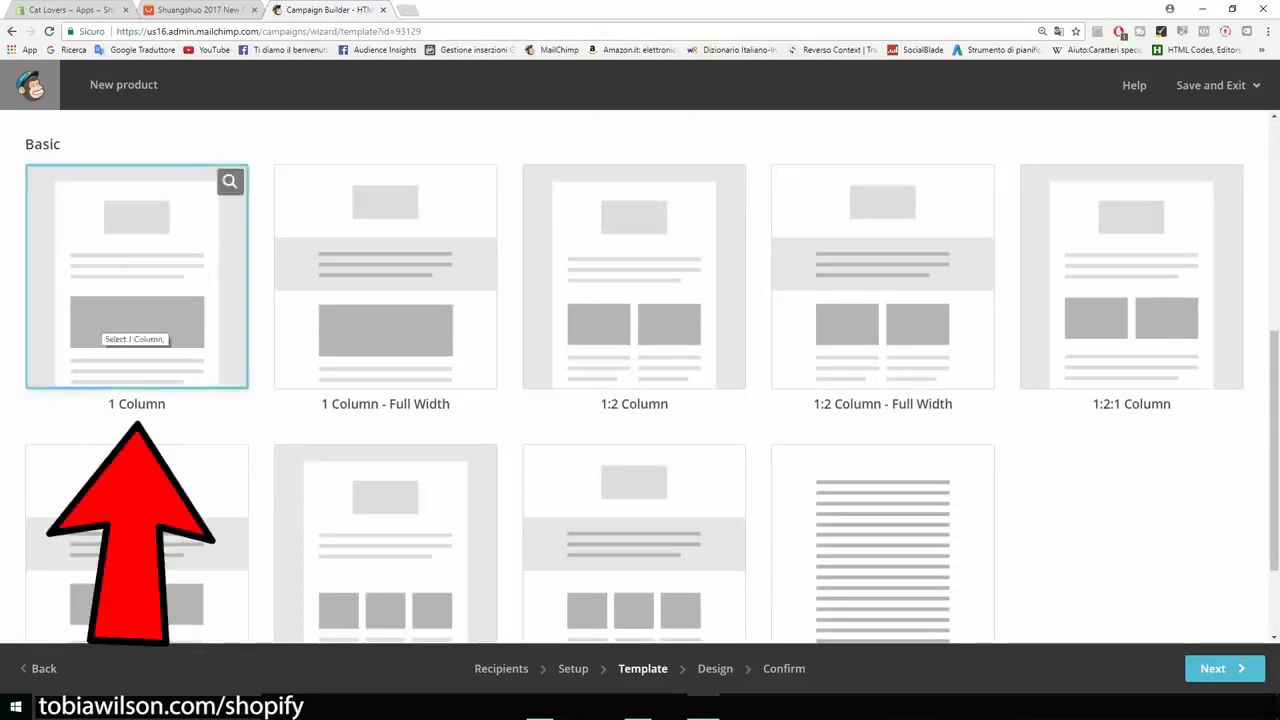
pyautogui.scroll(3, 640, 400)
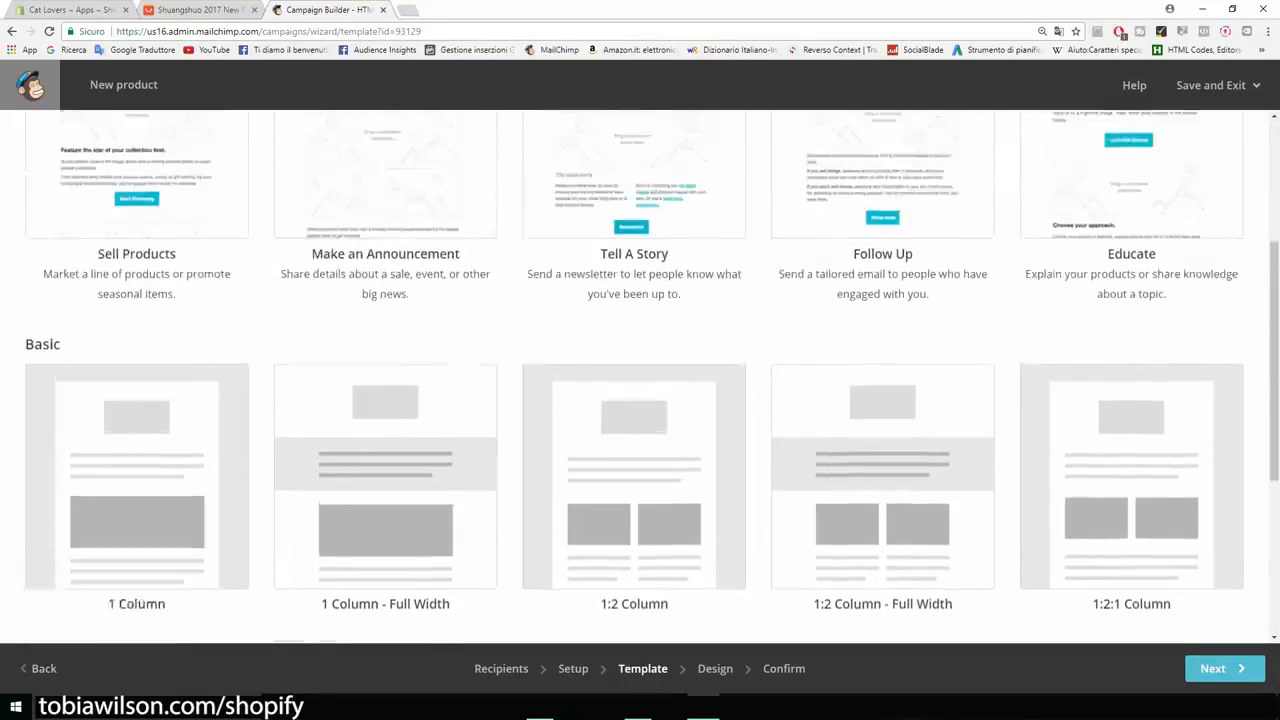
pyautogui.scroll(1, 640, 400)
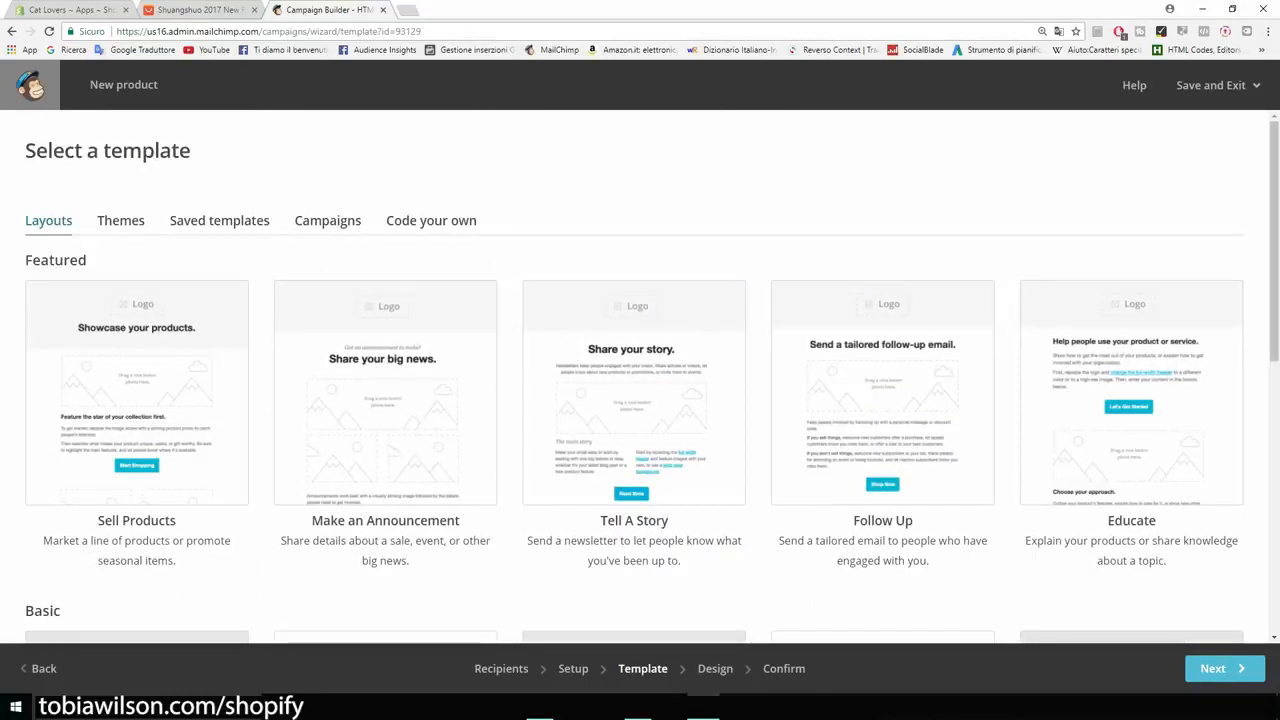
pyautogui.scroll(-1, 150, 380)
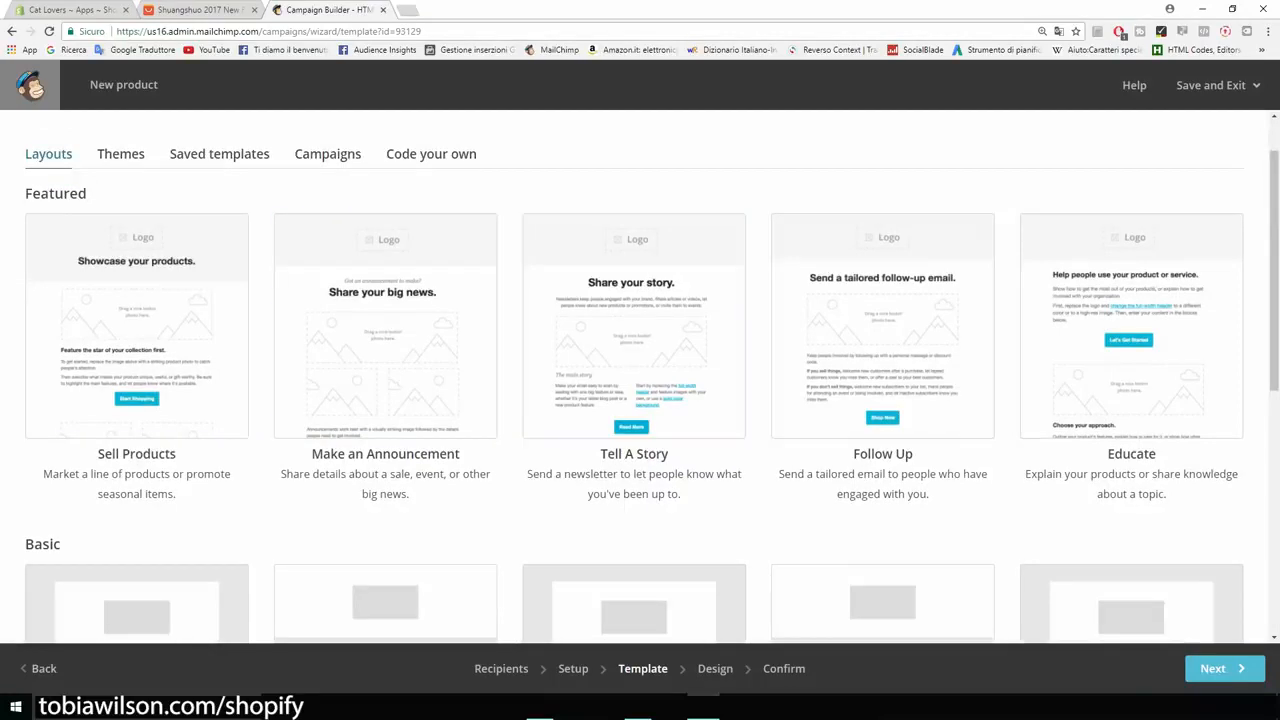
pyautogui.scroll(-3, 880, 390)
pyautogui.scroll(2, 240, 380)
pyautogui.scroll(-5, 140, 270)
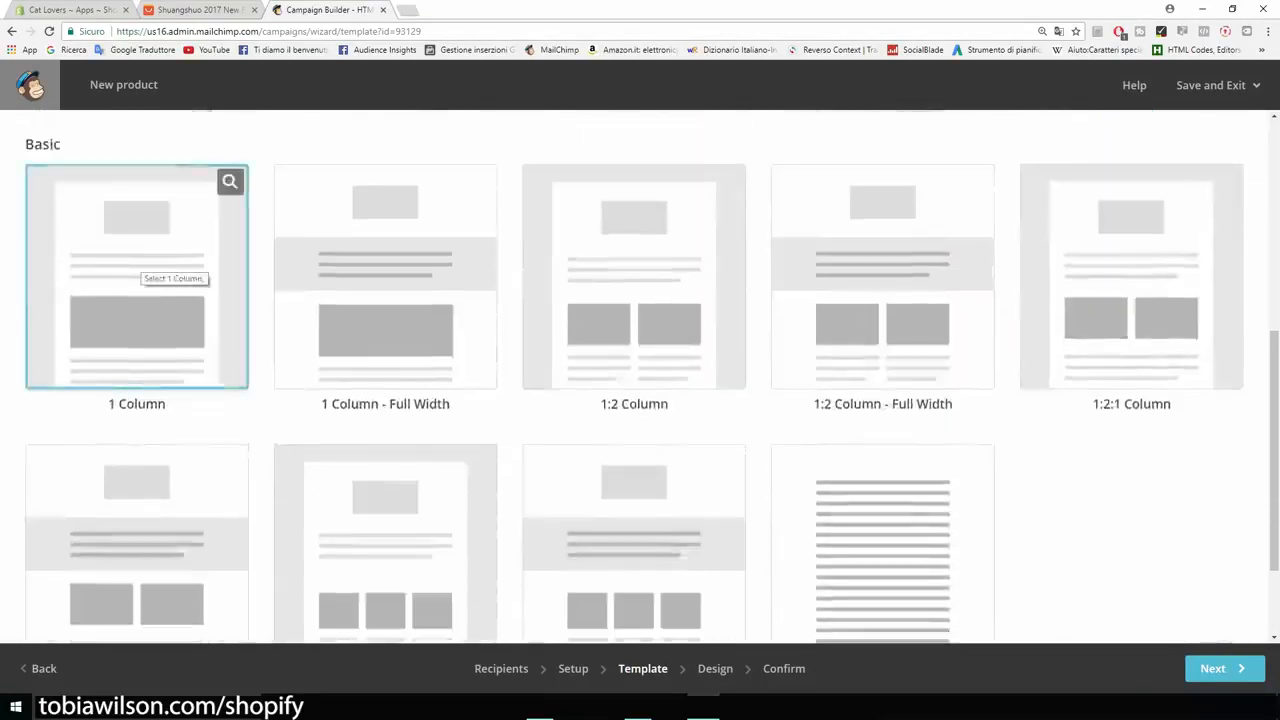
pyautogui.click(152, 266)
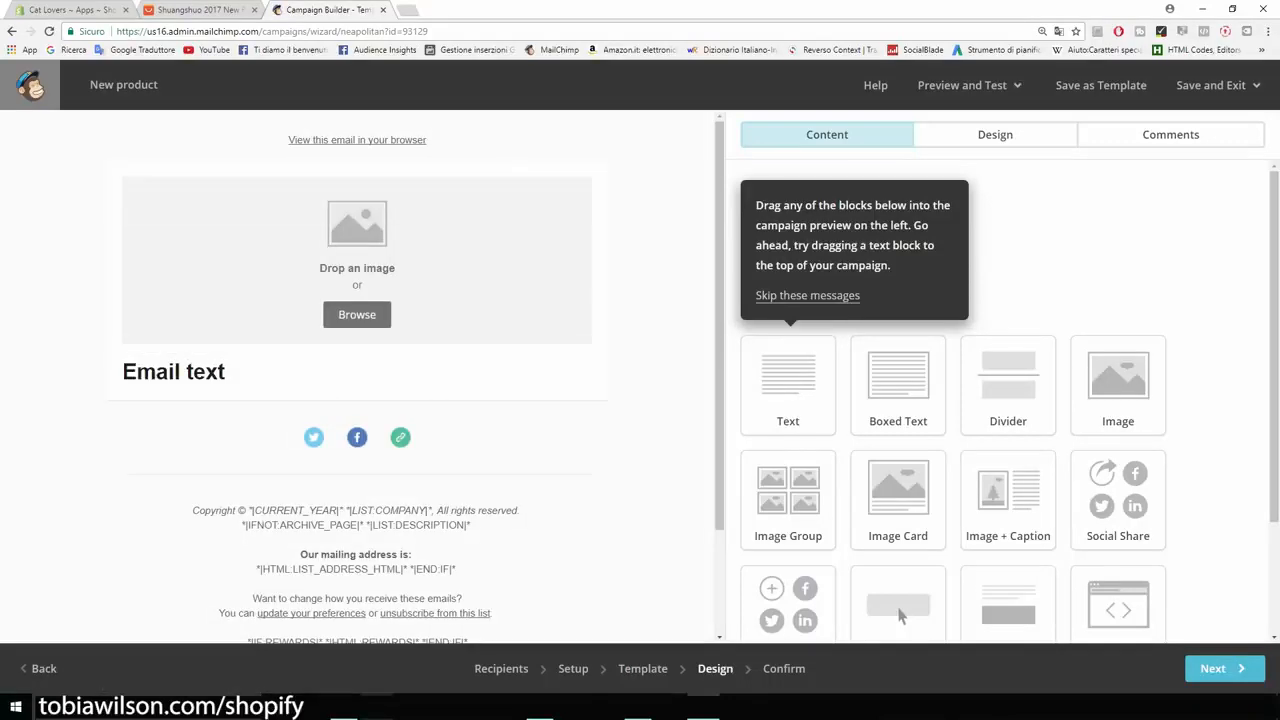
# Delete the empty image block from the email.
pyautogui.scroll(-1, 899, 600)
pyautogui.scroll(-2, 900, 463)
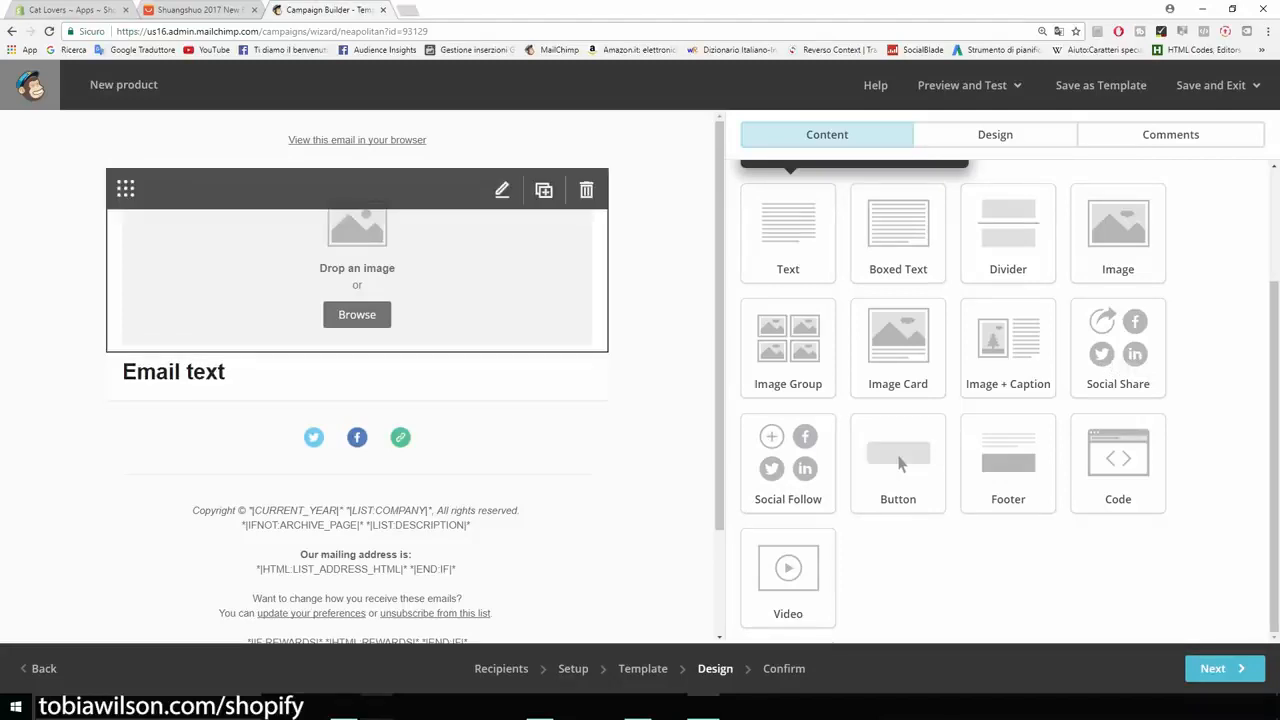
pyautogui.click(587, 190)
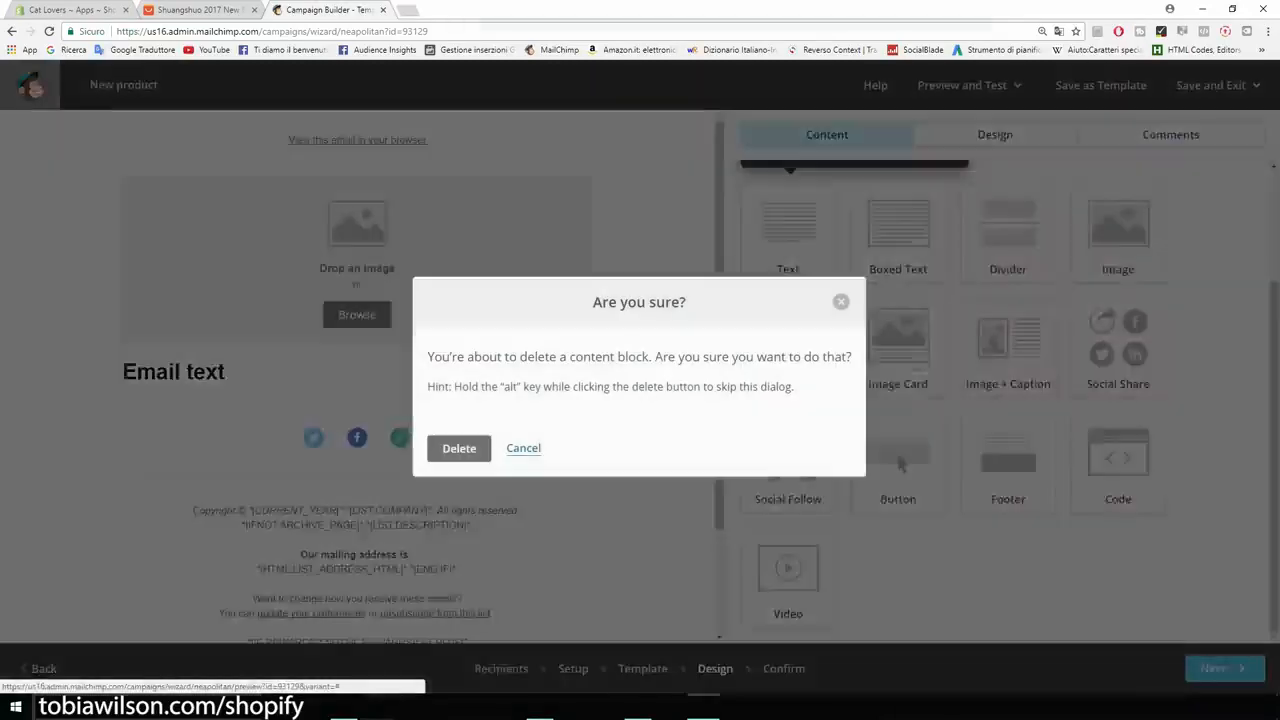
pyautogui.click(459, 448)
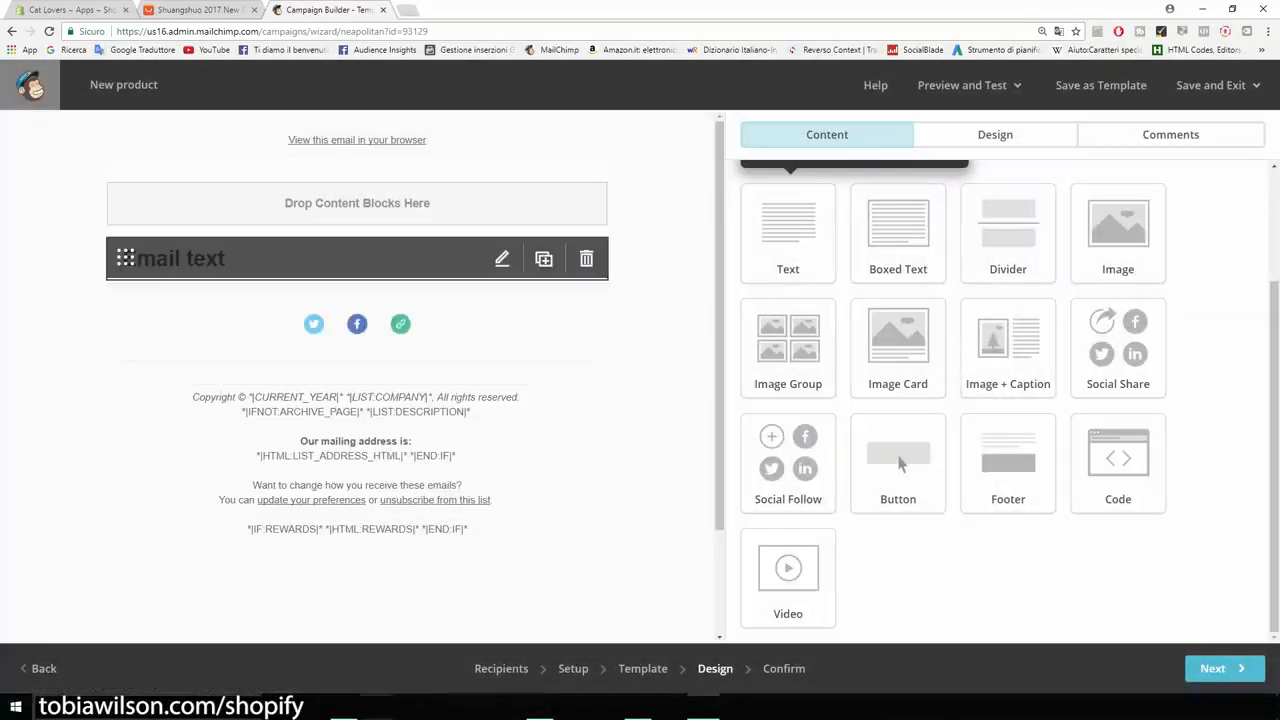
# Replace the Email text placeholder with 'Hey' and open a new browser tab.
pyautogui.click(502, 259)
pyautogui.moveTo(842, 289); pyautogui.dragTo(743, 289)
pyautogui.write('Hey')
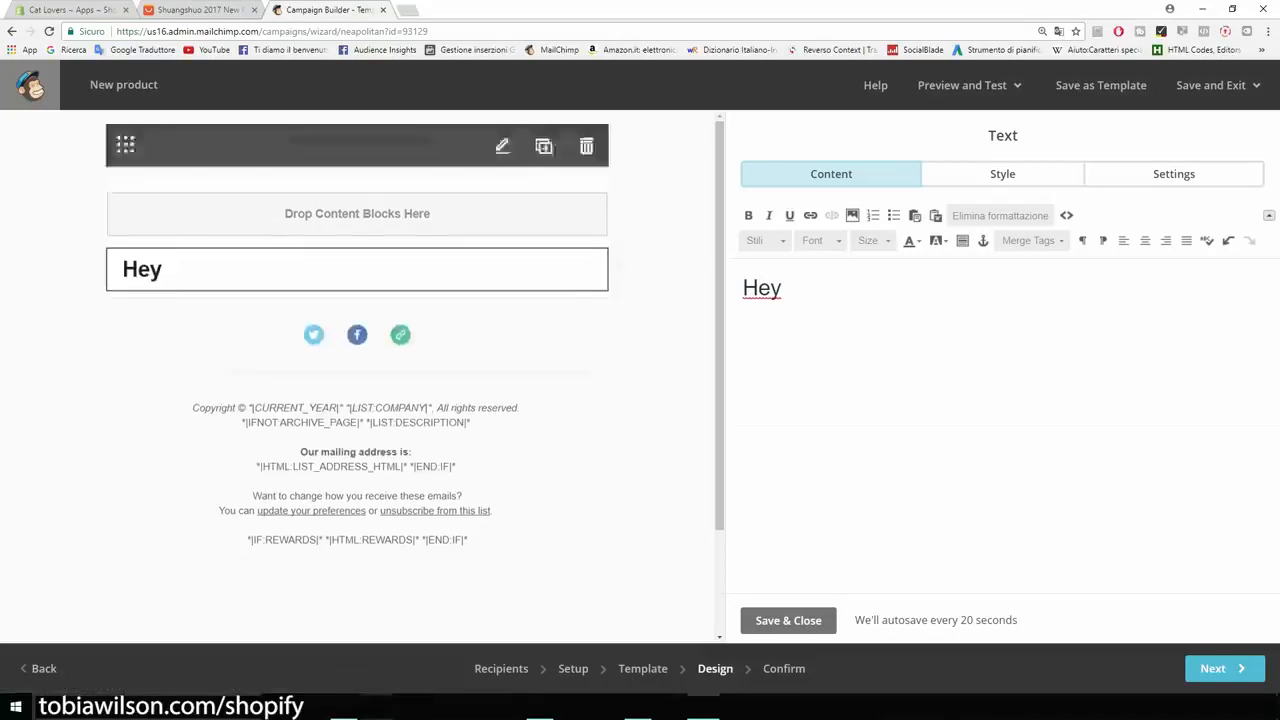
pyautogui.hotkey('ctrl', 't')
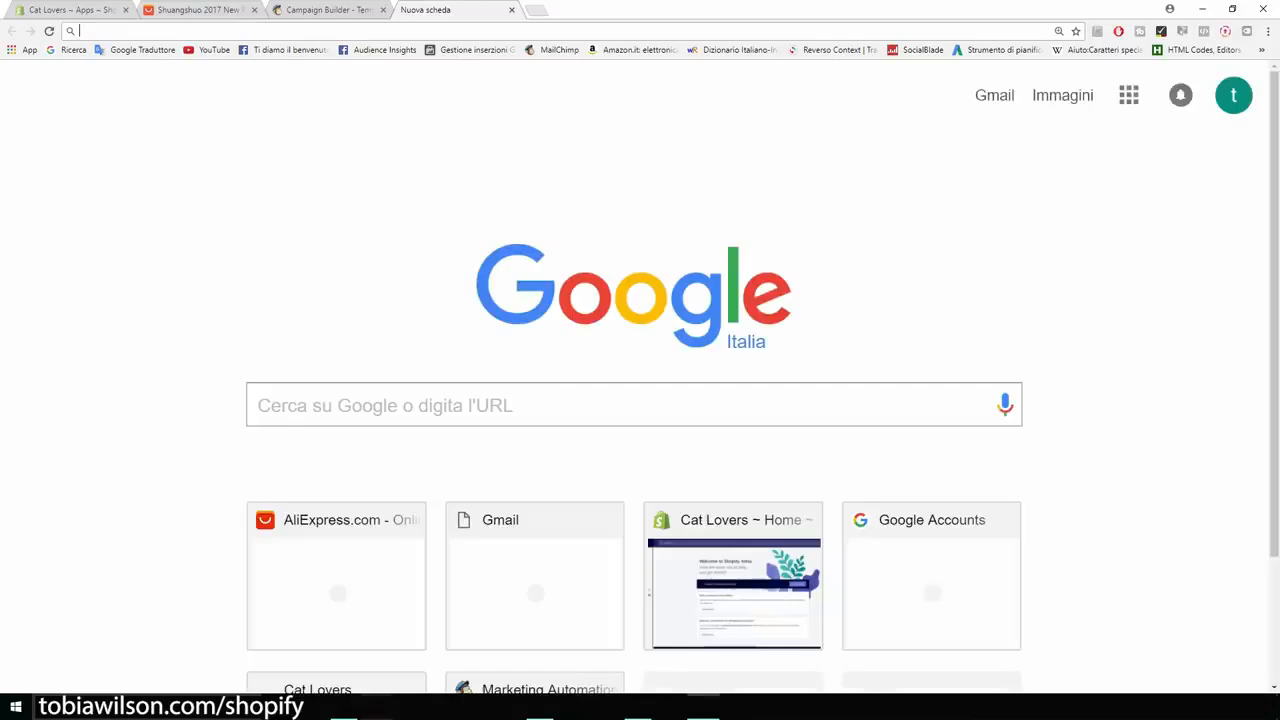
# Search Google for 'merge tags mailchimp' and open the All the Merge Tags Cheat Sheet article.
pyautogui.write('merge ')
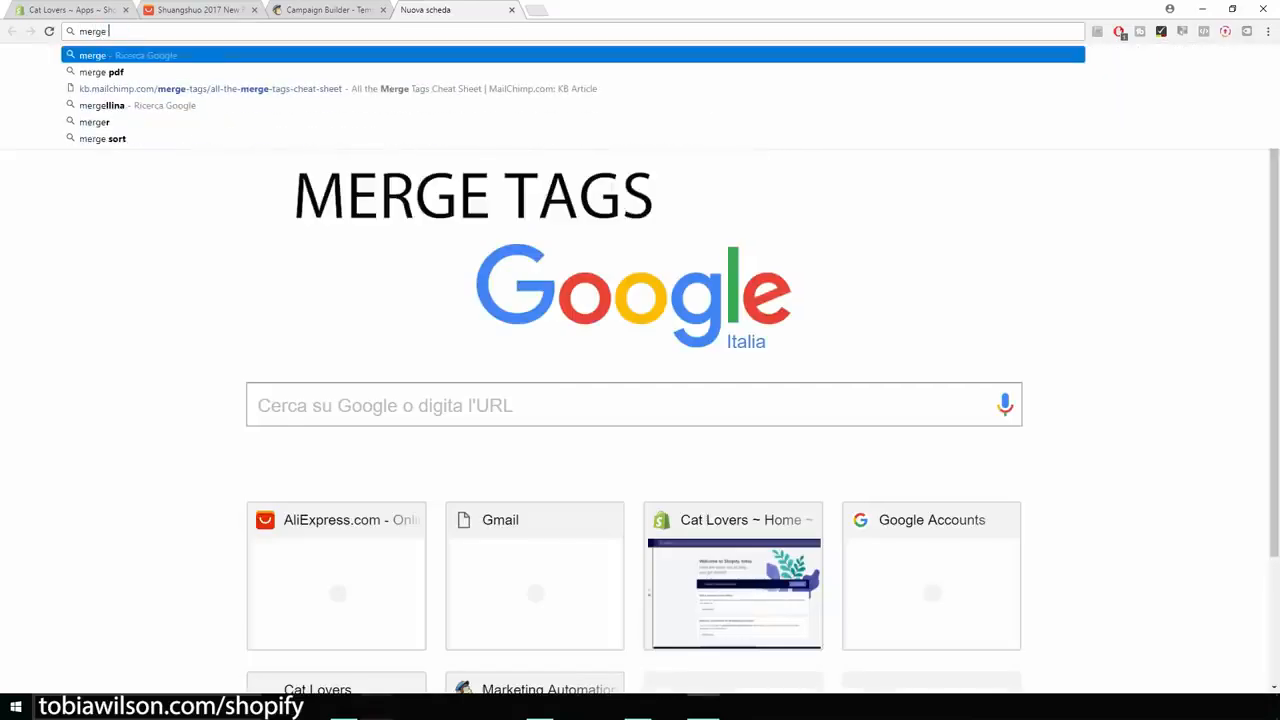
pyautogui.write('tags c')
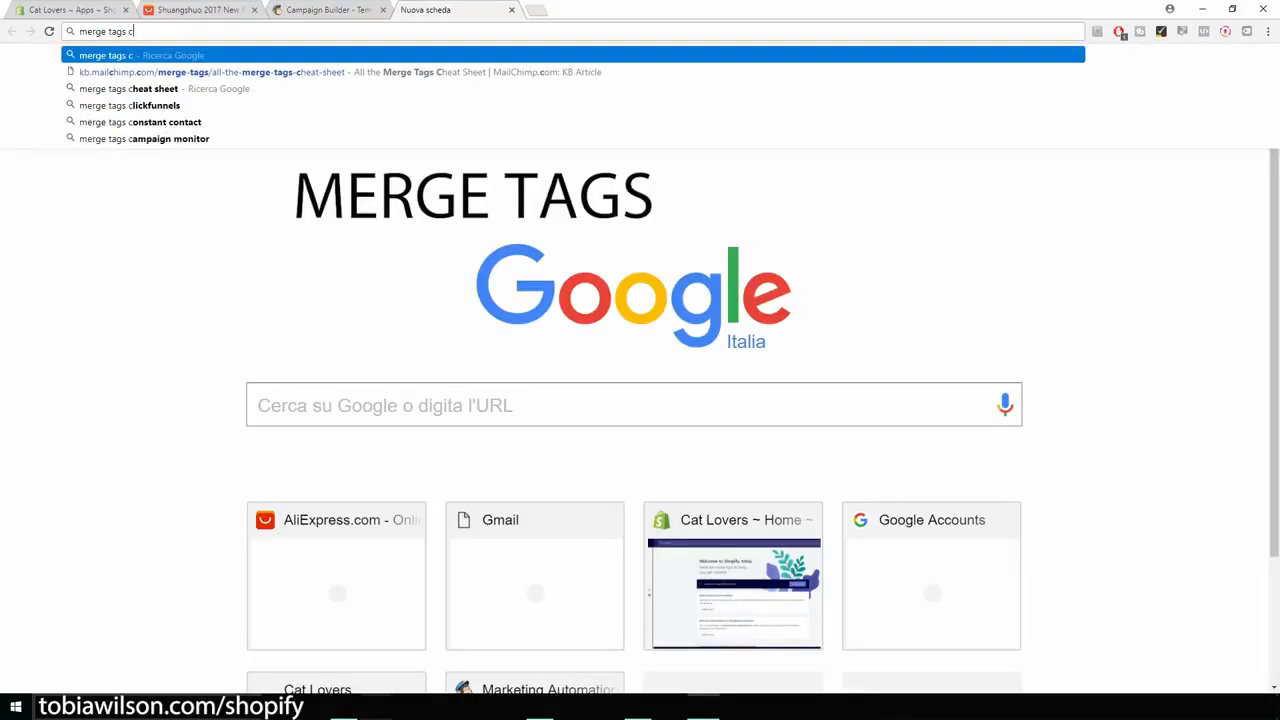
pyautogui.press('BackSpace')
pyautogui.press('Down')
pyautogui.press('Down')
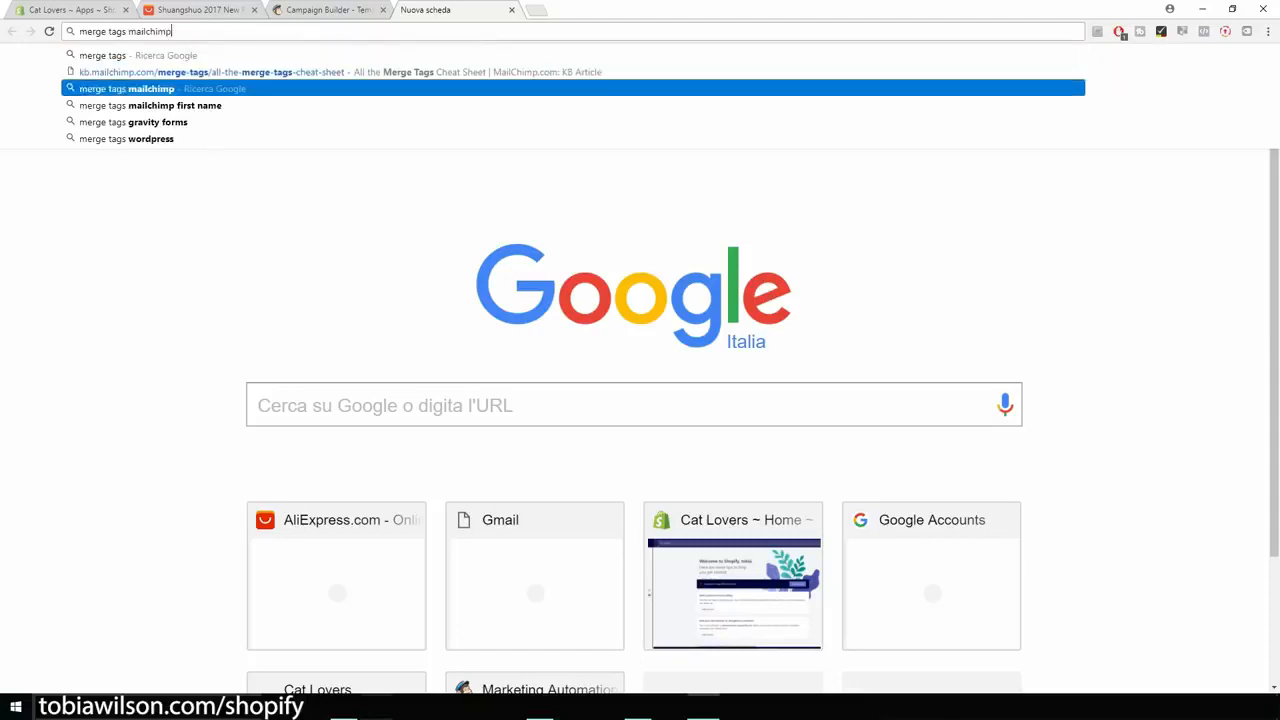
pyautogui.press('Return')
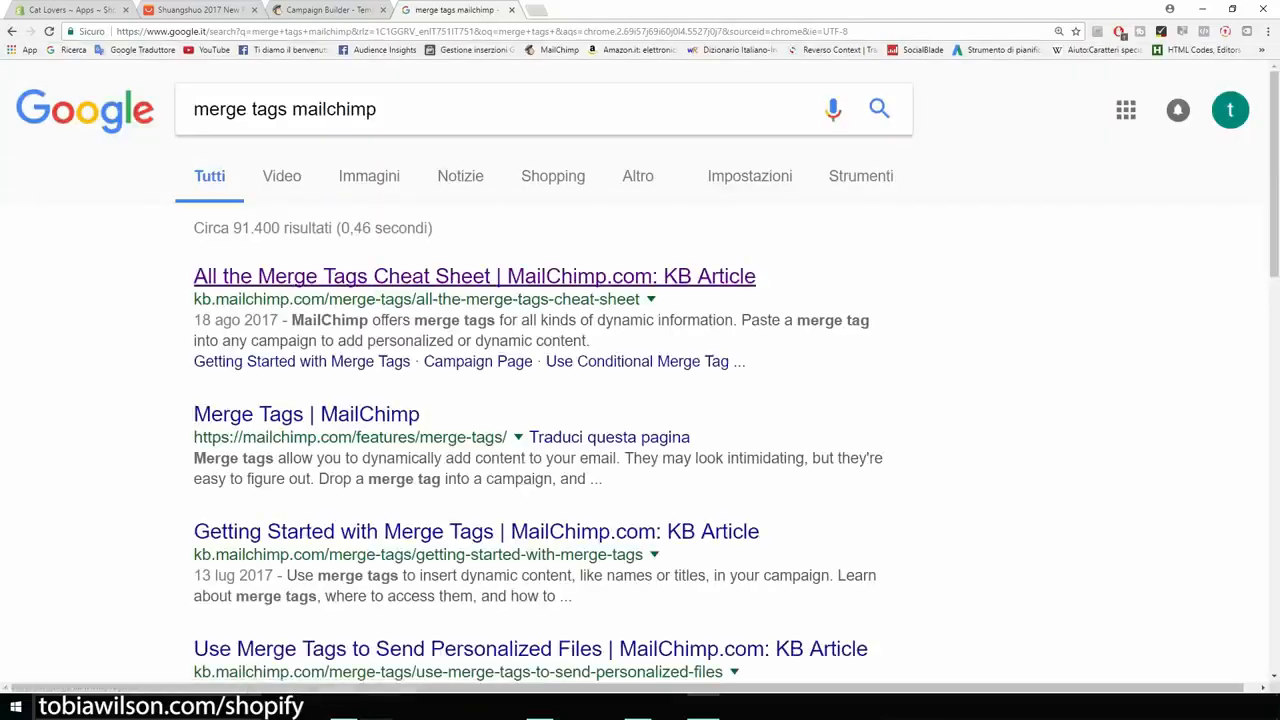
pyautogui.click(474, 276)
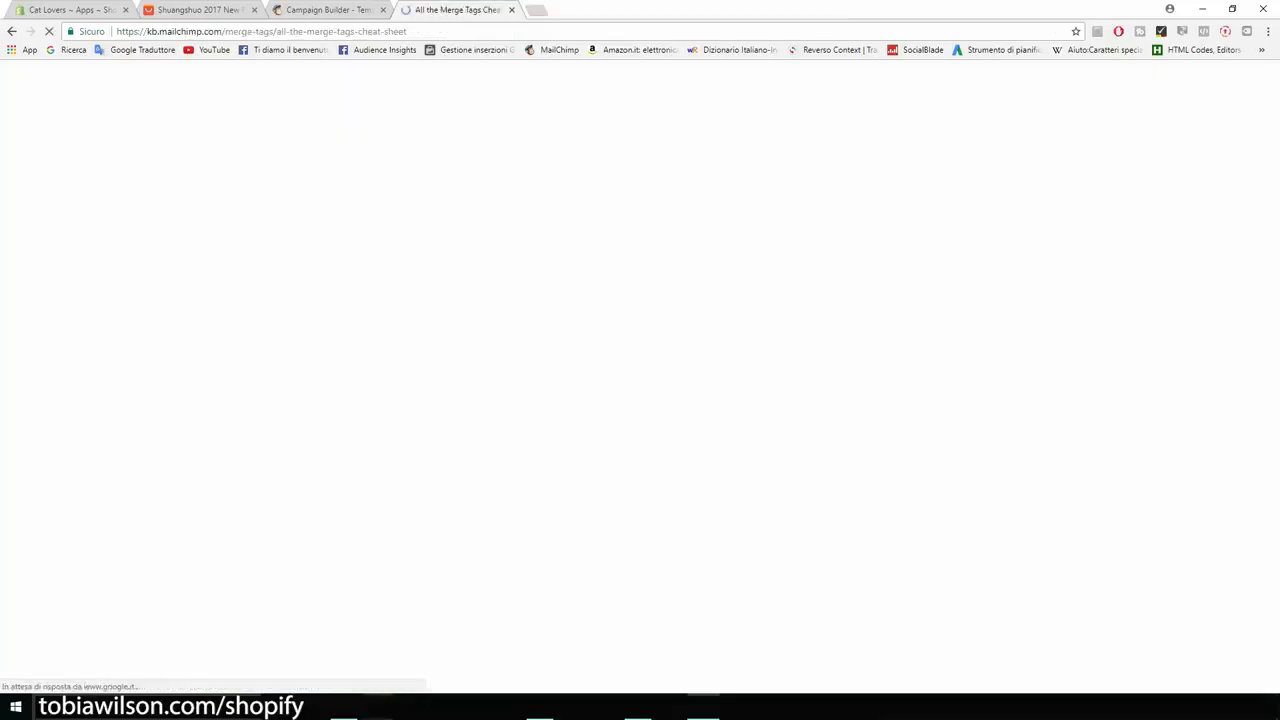
pyautogui.scroll(-3, 481, 516)
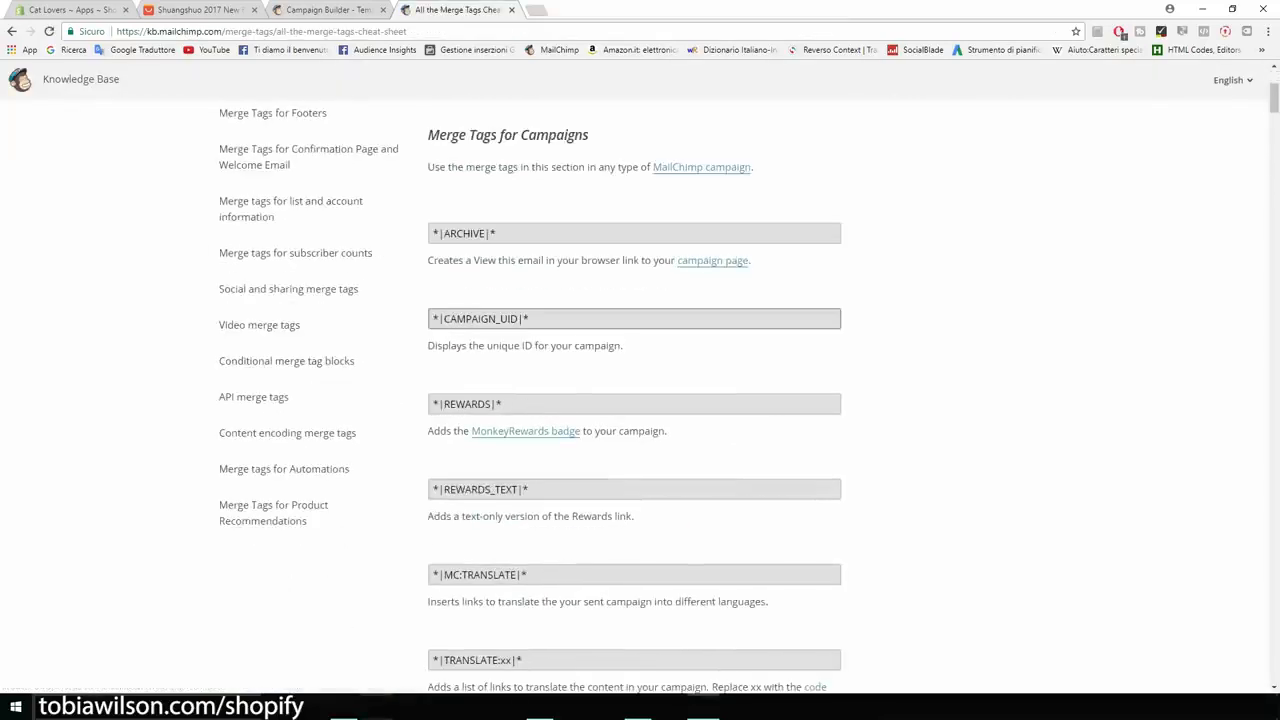
pyautogui.scroll(-7, 300, 290)
pyautogui.scroll(-3, 635, 393)
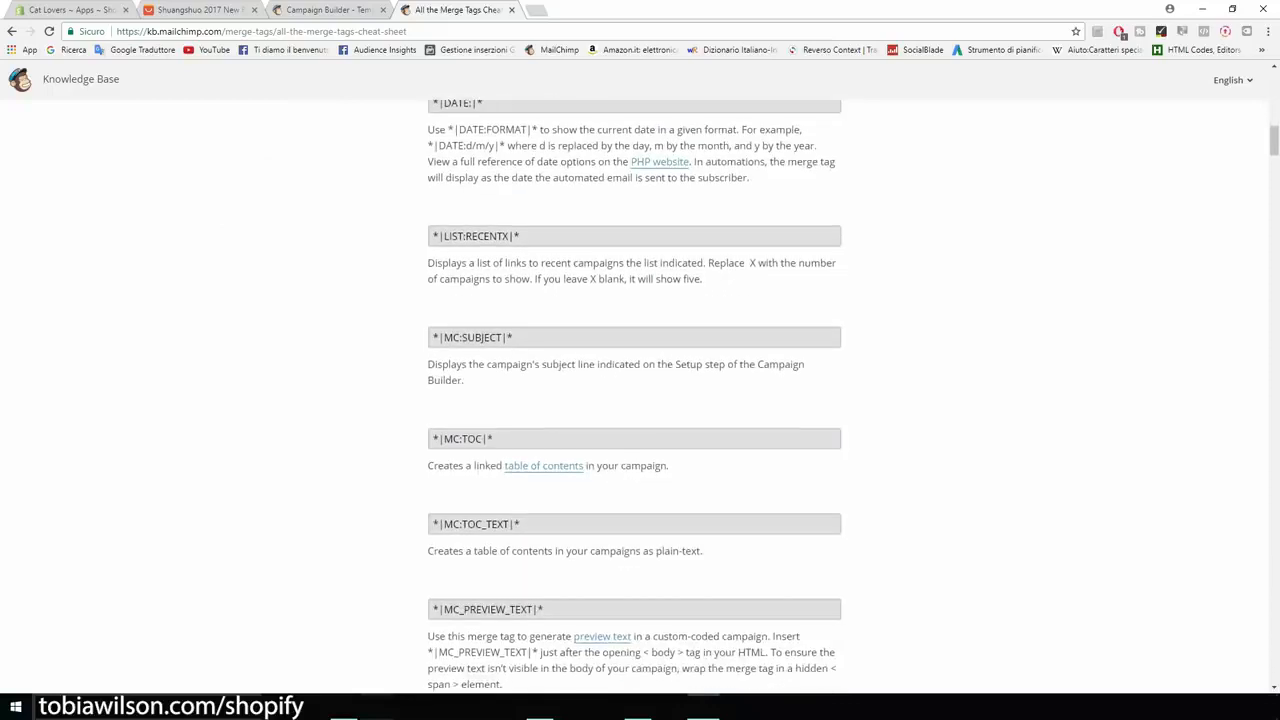
# Find 'name' on the cheat sheet, select the *|FNAME|* tag, and return to the campaign editor.
pyautogui.hotkey('ctrl', 'f')
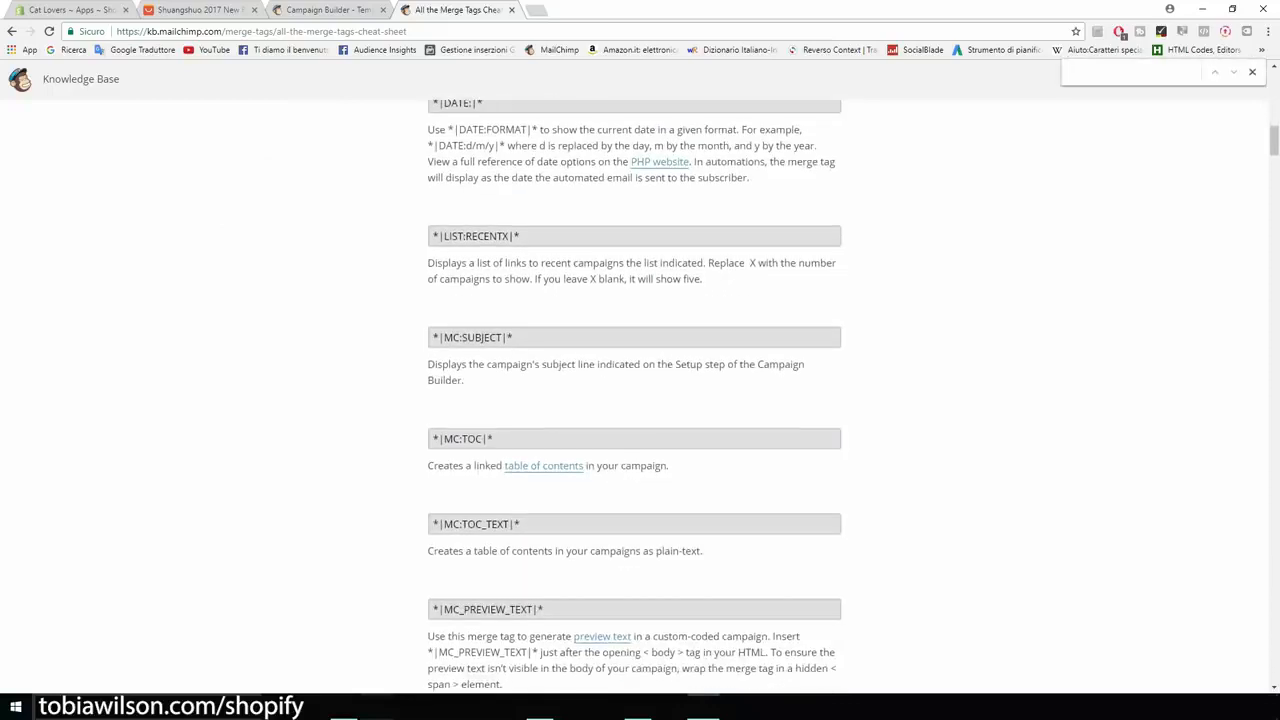
pyautogui.write('name')
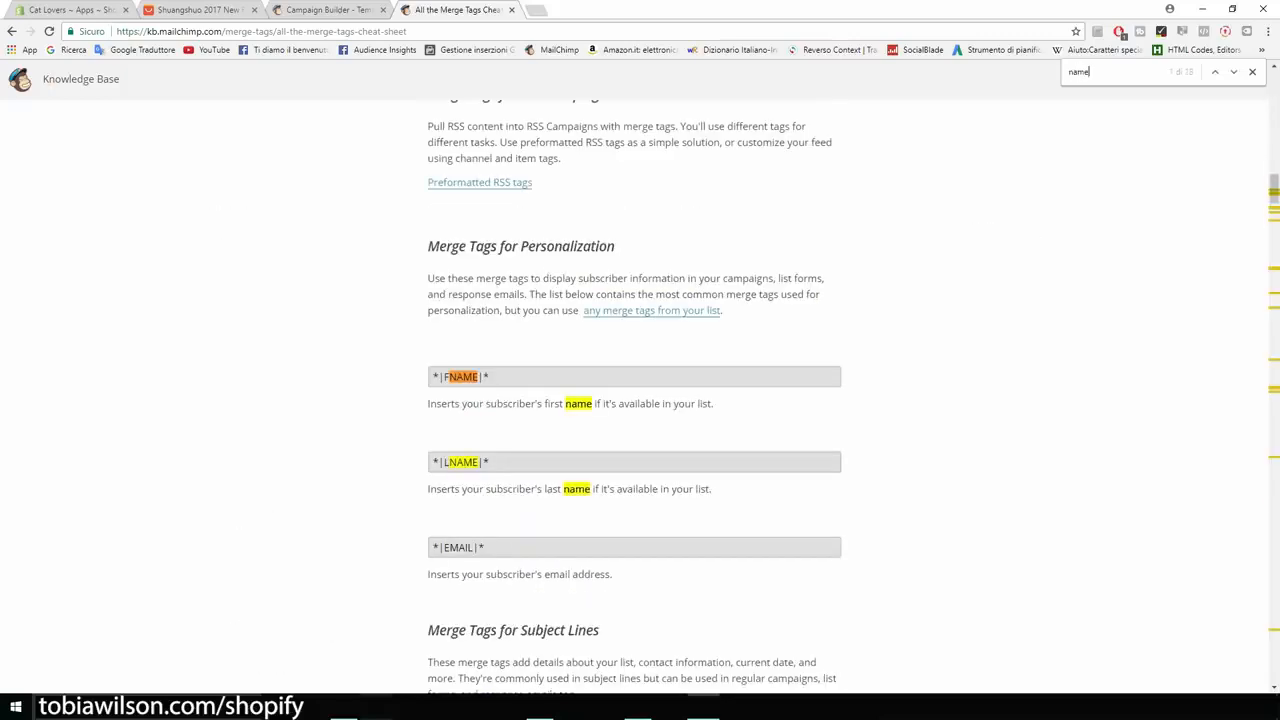
pyautogui.scroll(-1, 635, 393)
pyautogui.moveTo(490, 310); pyautogui.dragTo(432, 310)
pyautogui.hotkey('ctrl', 'c')
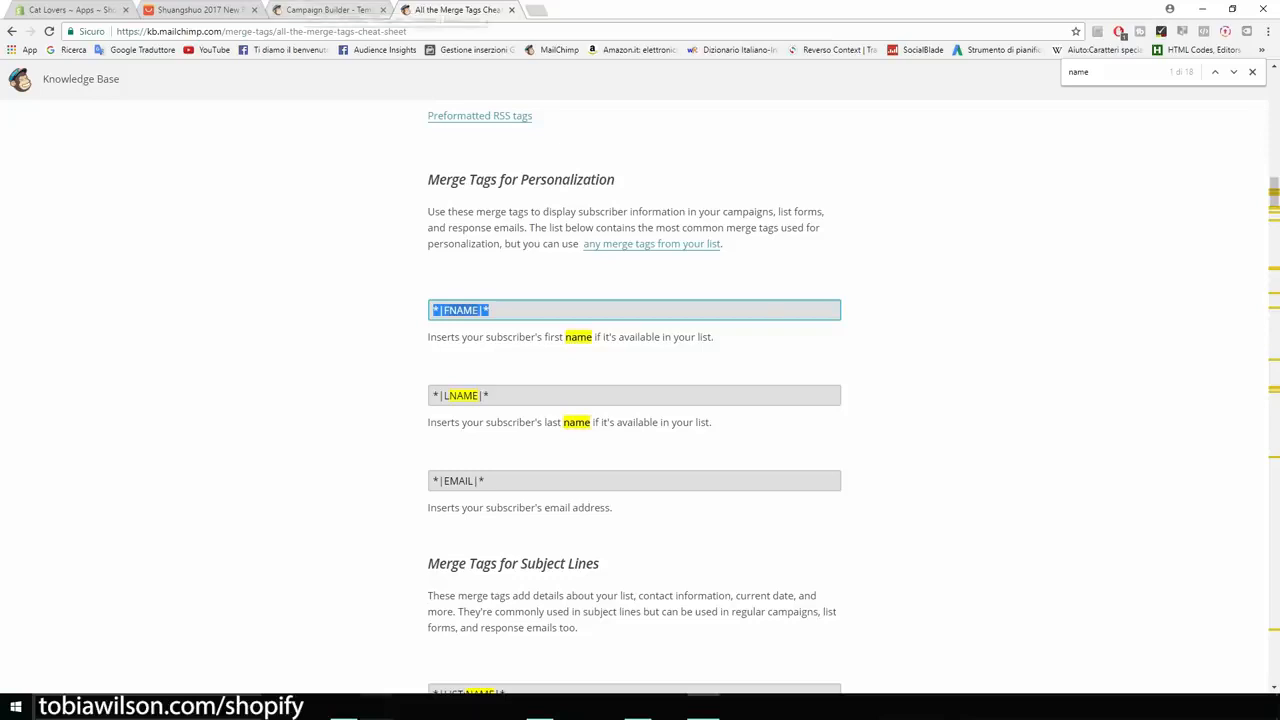
pyautogui.hotkey('ctrl', 'shift', 'Tab')
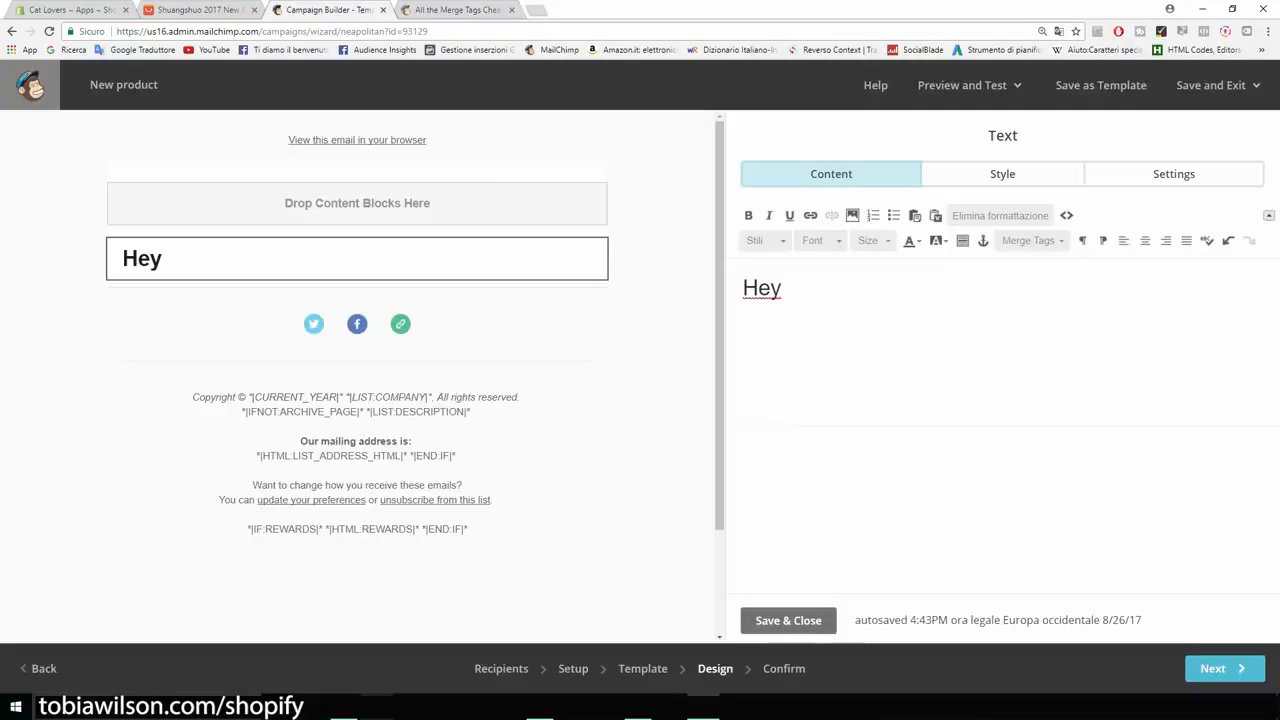
# Insert *|FNAME|* after 'Hey' and write that the cat t-shirt is offered today at 50% OFF.
pyautogui.hotkey('ctrl', 'v')
pyautogui.write(', I want to let you knwo t')
pyautogui.press('BackSpace')
pyautogui.press('BackSpace')
pyautogui.press('BackSpace')
pyautogui.press('BackSpace')
pyautogui.write('ow that tod')
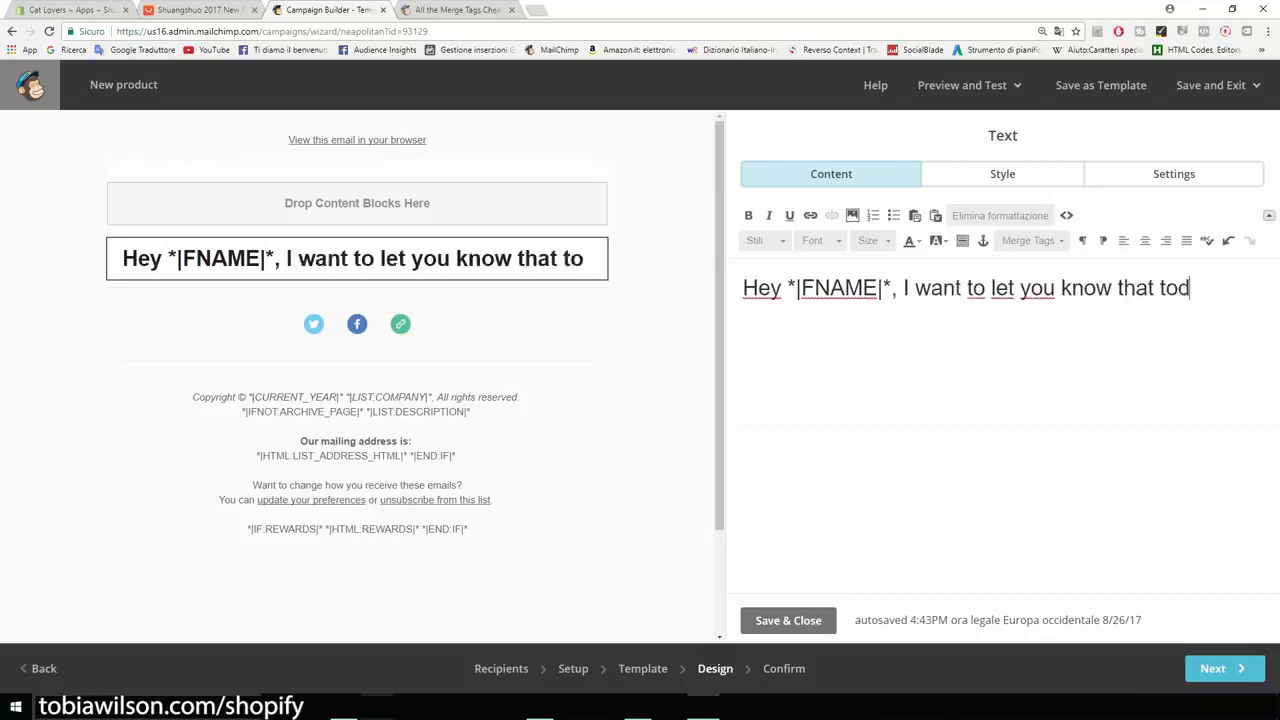
pyautogui.write('ay we are offering our ')
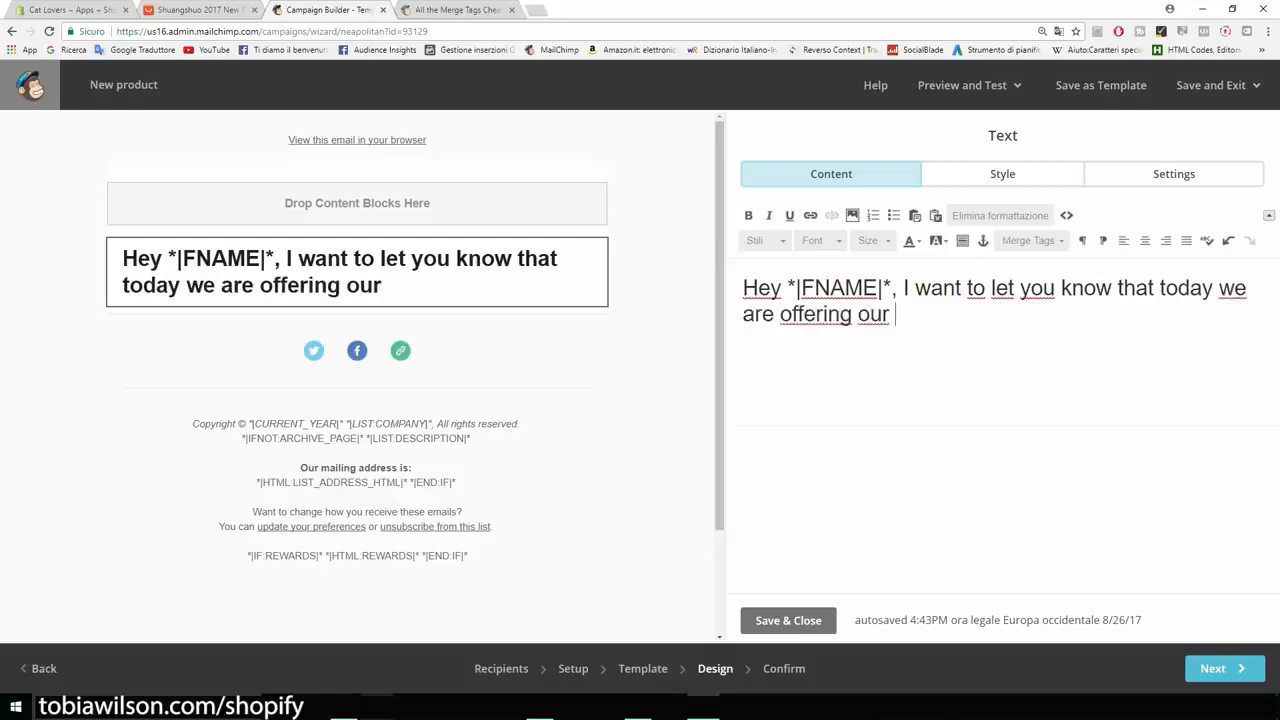
pyautogui.write('cat t-shirt for 50% OFF')
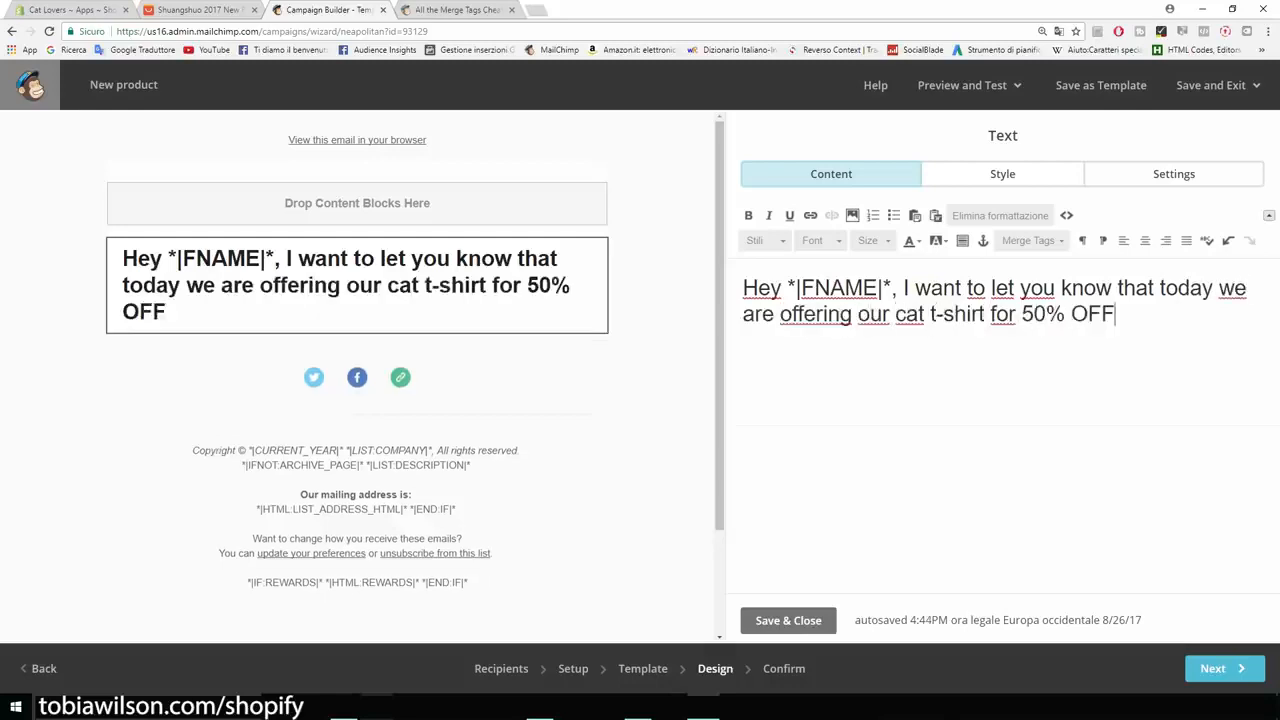
pyautogui.write('. Cli')
pyautogui.press('BackSpace')
pyautogui.press('BackSpace')
pyautogui.press('BackSpace')
pyautogui.press('BackSpace')
# Add the line 'Click here to check it out: catsmerch.myshopify.com' and continue to Confirm.
pyautogui.press('Return')
pyautogui.write('Click here to get')
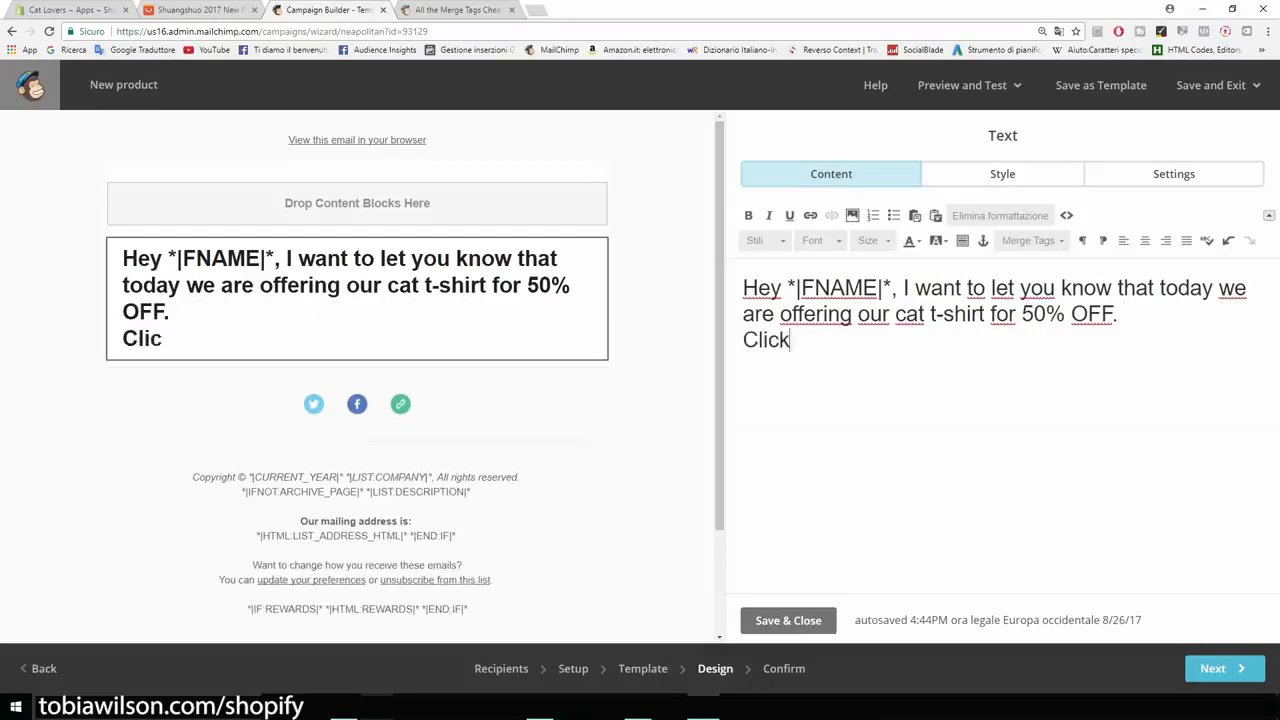
pyautogui.press('BackSpace')
pyautogui.press('BackSpace')
pyautogui.press('BackSpace')
pyautogui.write('check it out: ca')
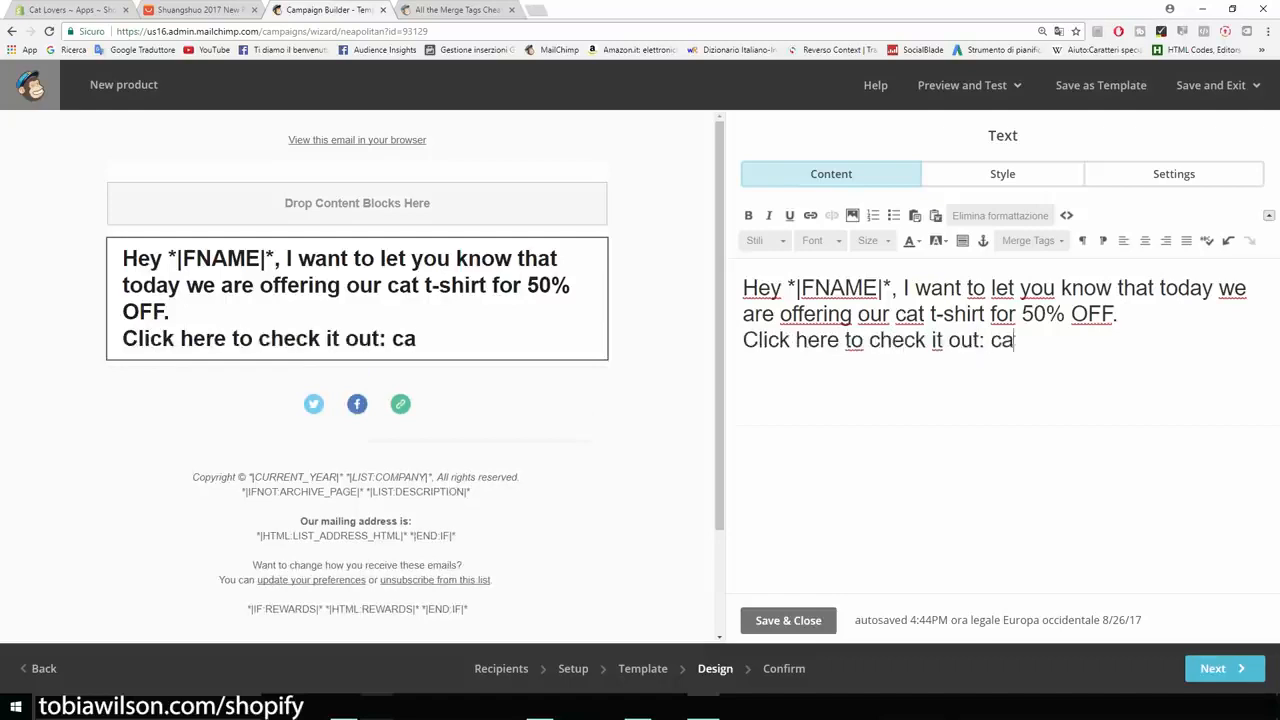
pyautogui.write('tsmerch.myshopify.com')
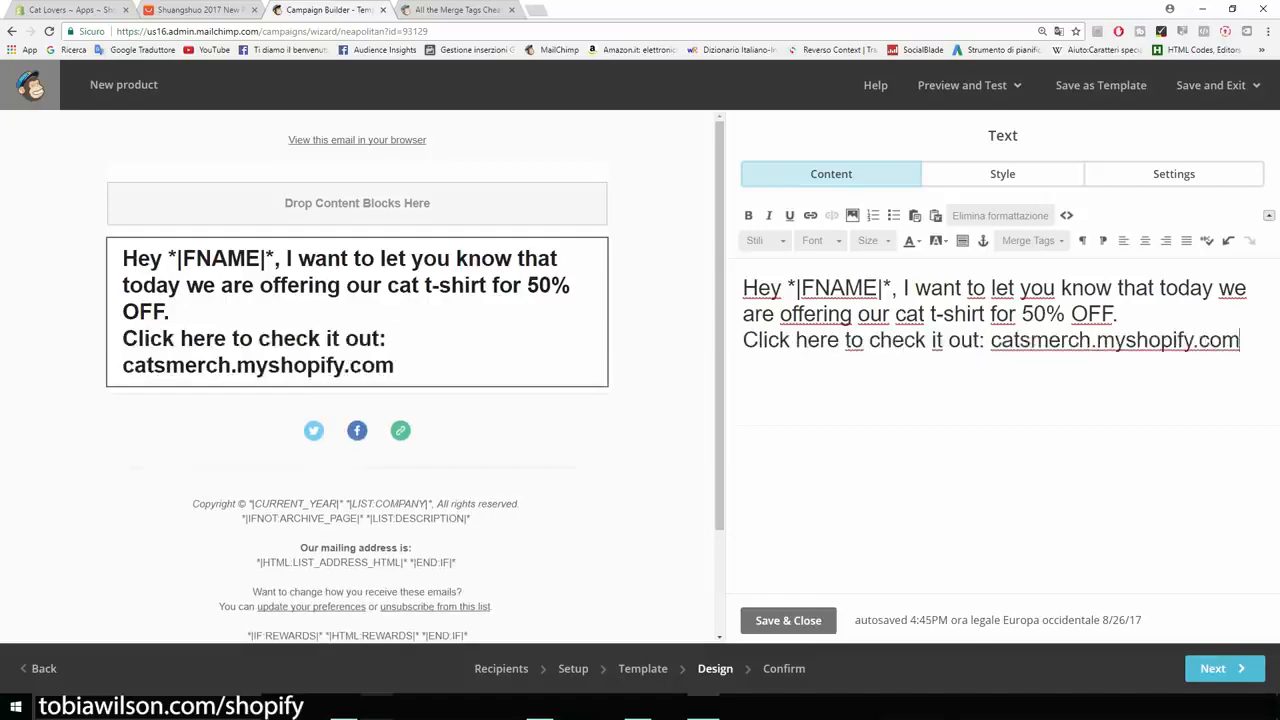
pyautogui.moveTo(1240, 341); pyautogui.dragTo(743, 288)
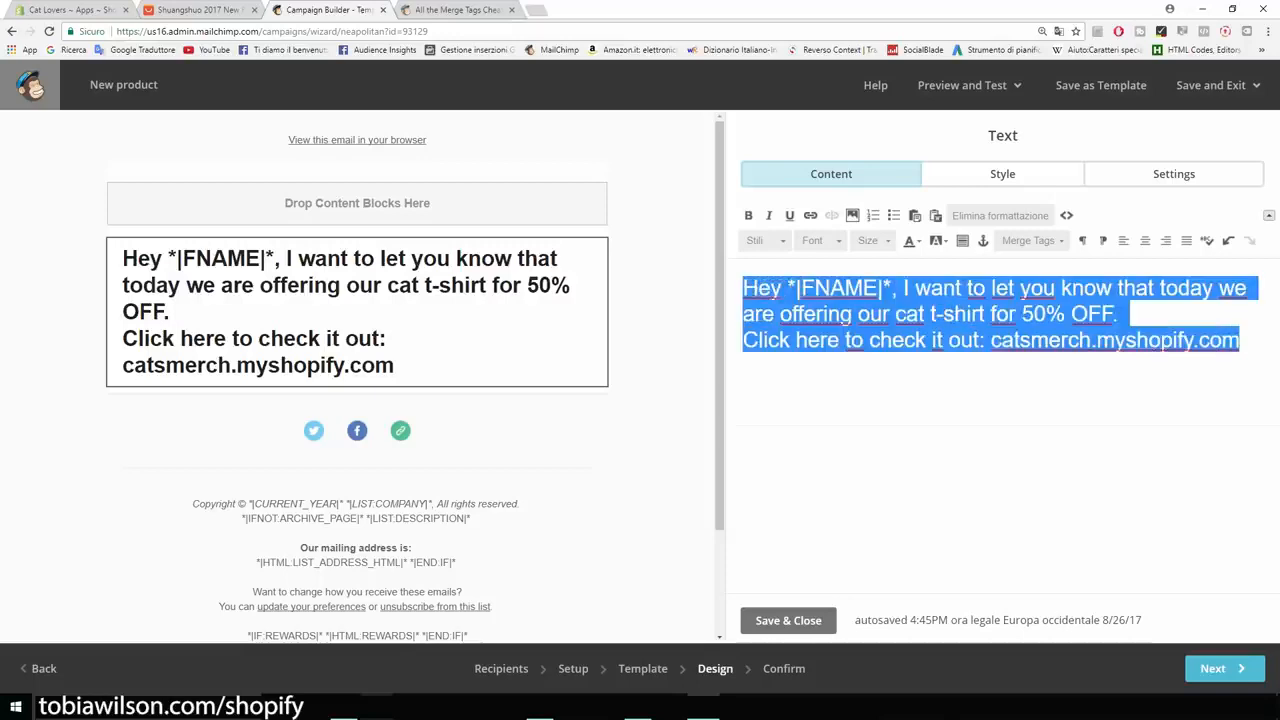
pyautogui.click(1224, 668)
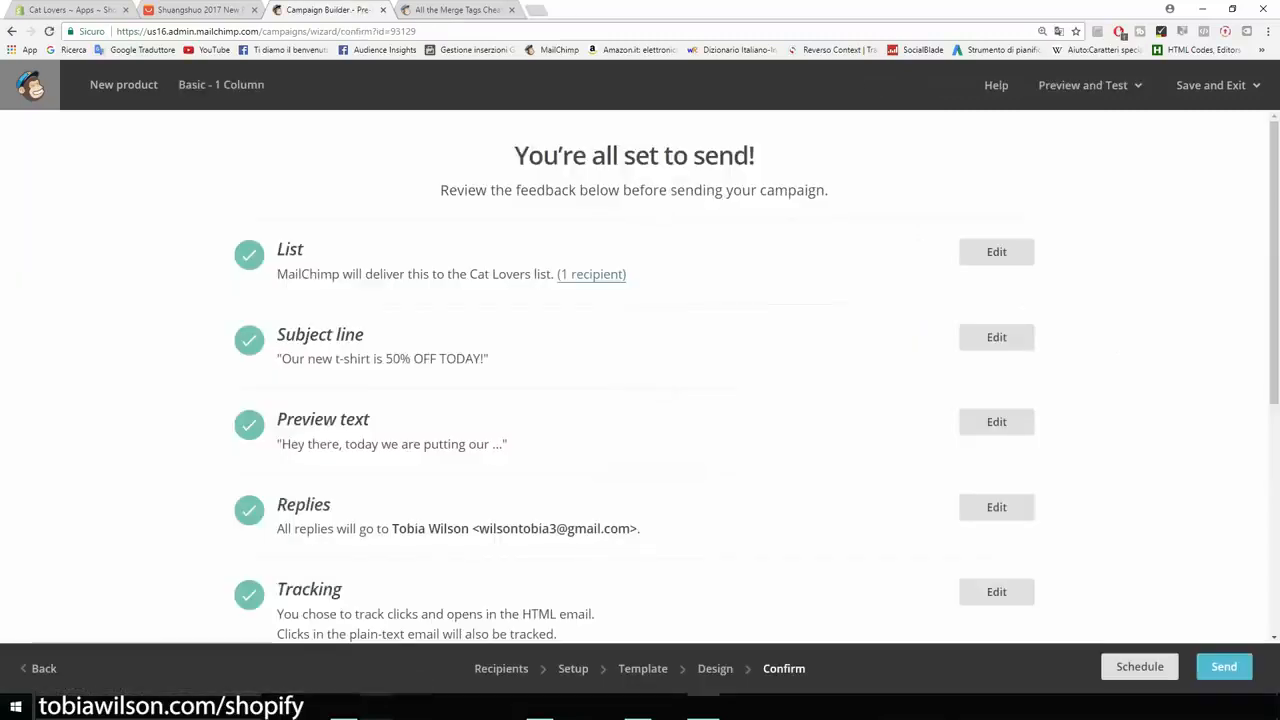
# Send the New product campaign now to the Cat Lovers list's 1 subscriber.
pyautogui.scroll(-4, 640, 375)
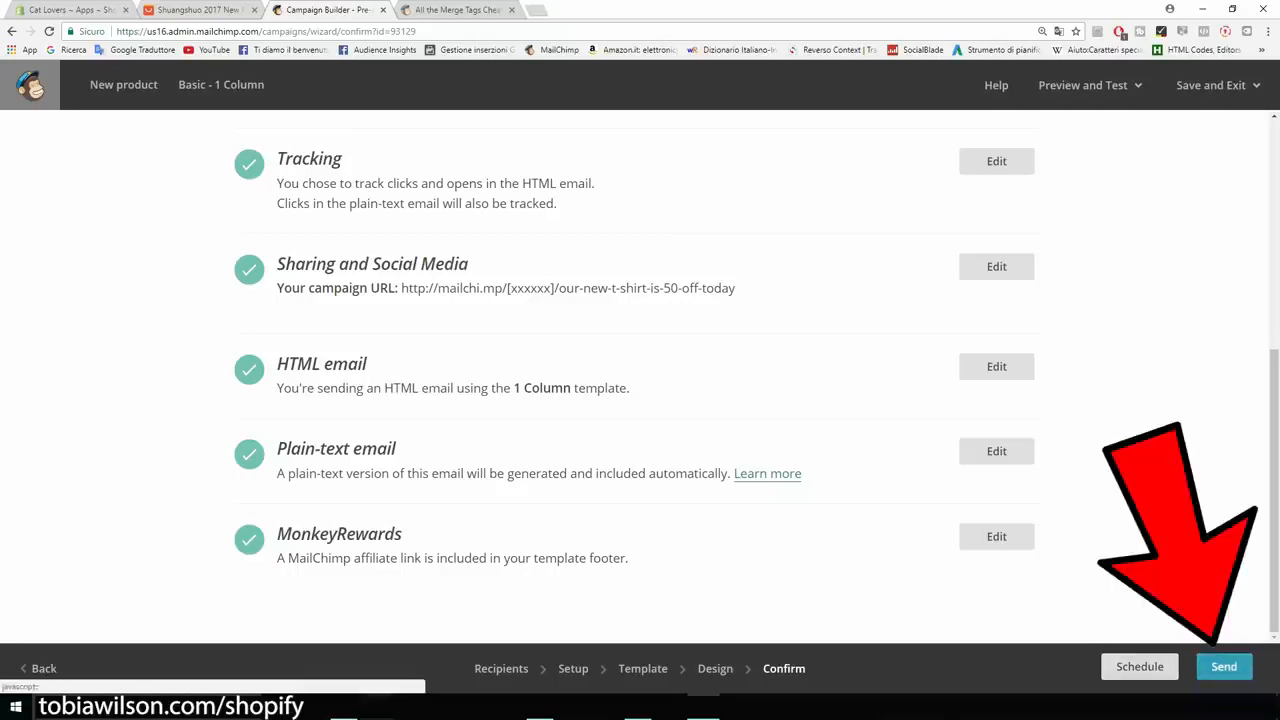
pyautogui.click(1224, 666)
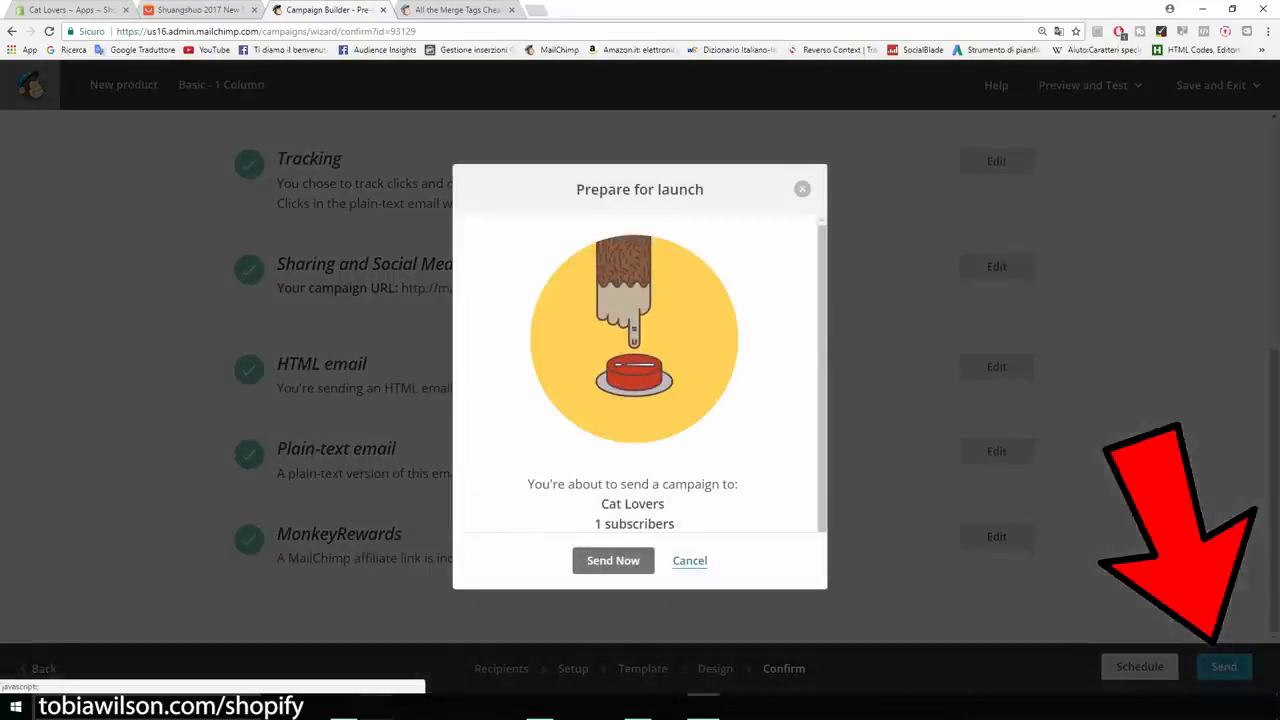
pyautogui.moveTo(675, 524); pyautogui.dragTo(595, 524)
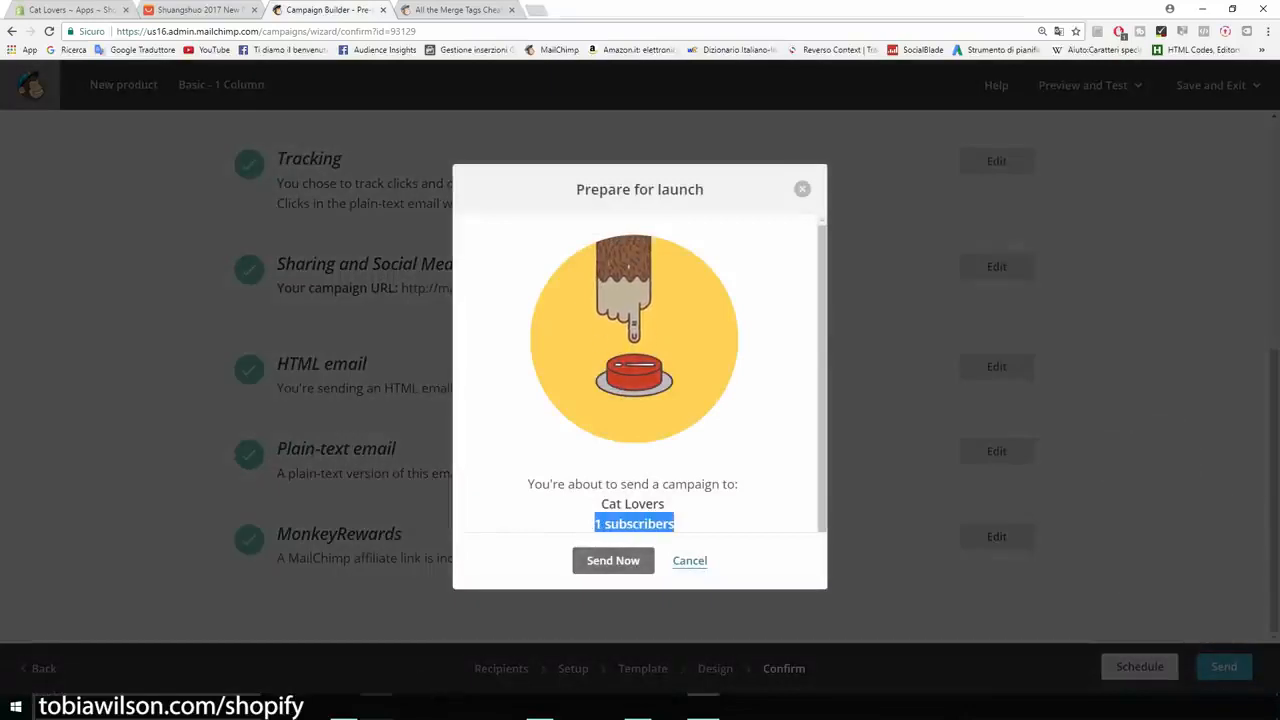
pyautogui.click(613, 561)
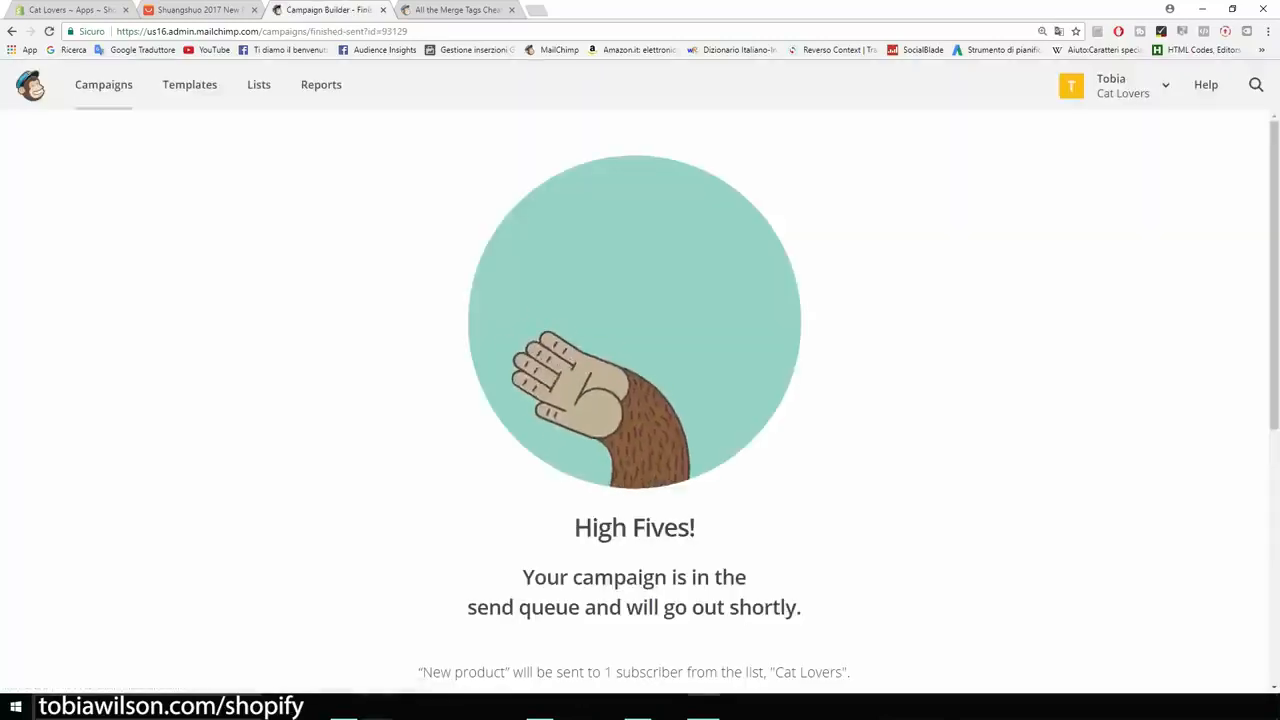
pyautogui.scroll(-5, 640, 400)
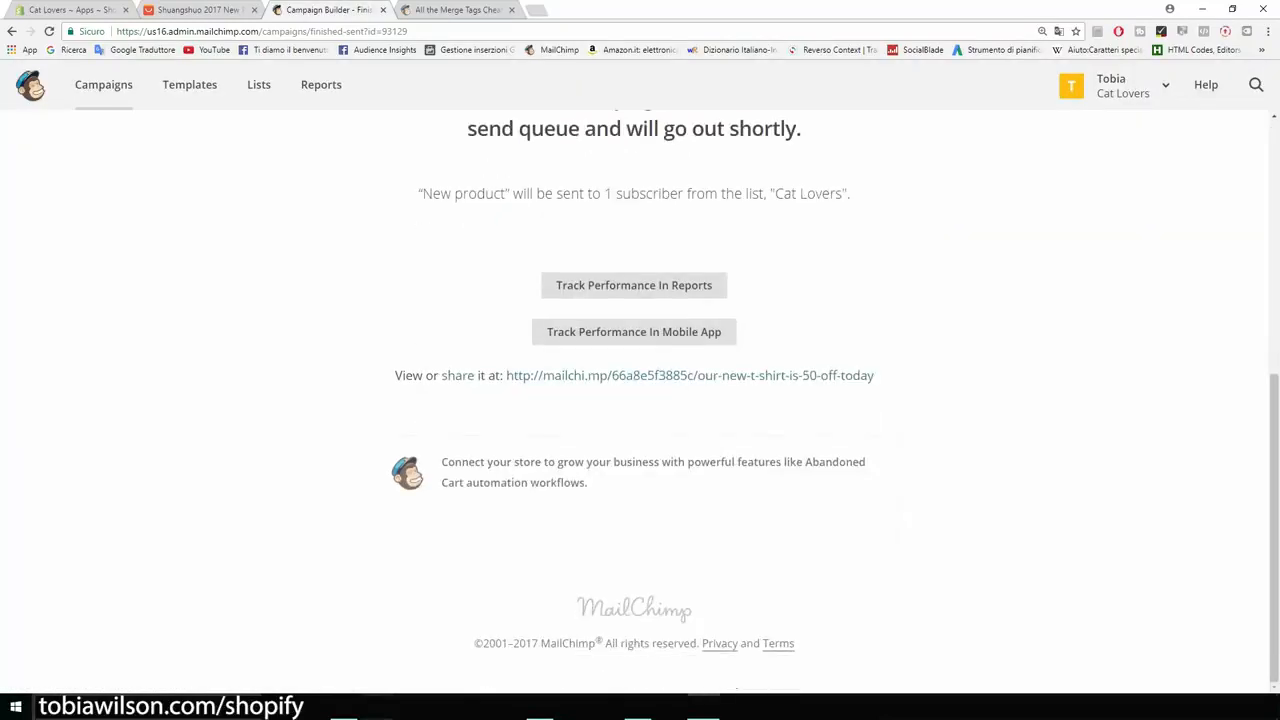
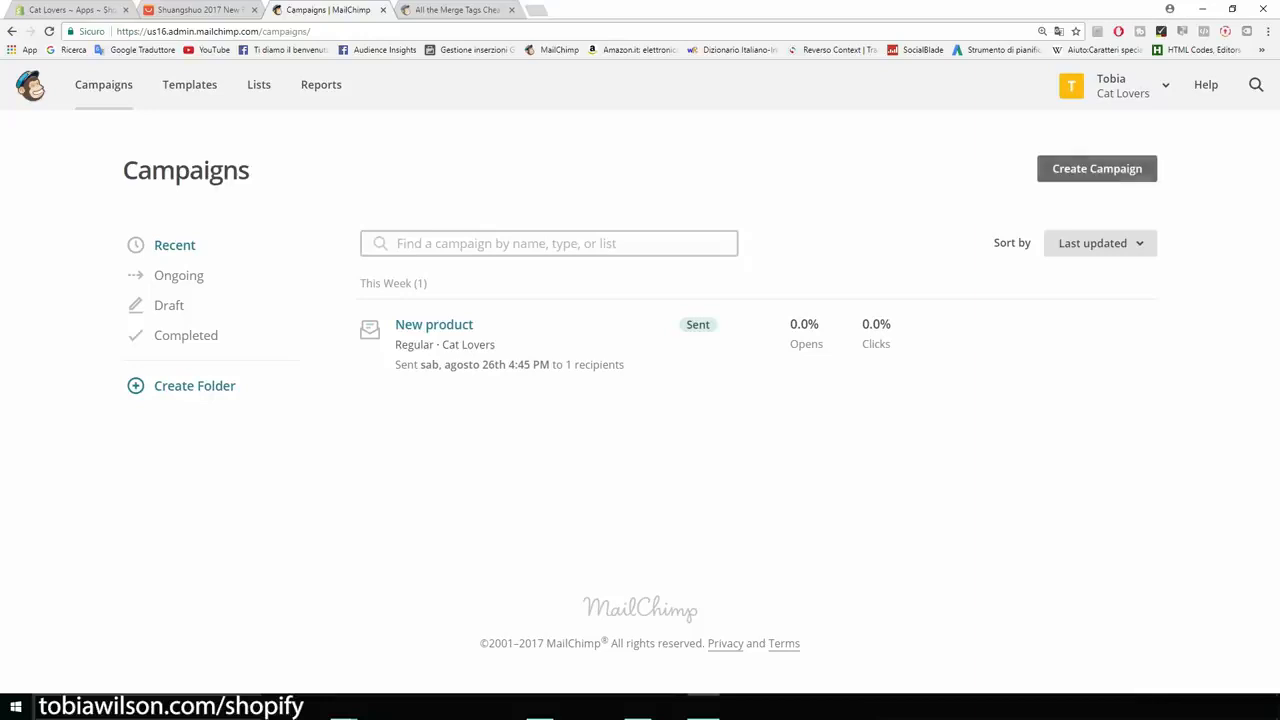
# Create a Welcome new subscribers automation for the Cat Lovers list, emailing subscribers 1 day after joining.
pyautogui.click(1097, 168)
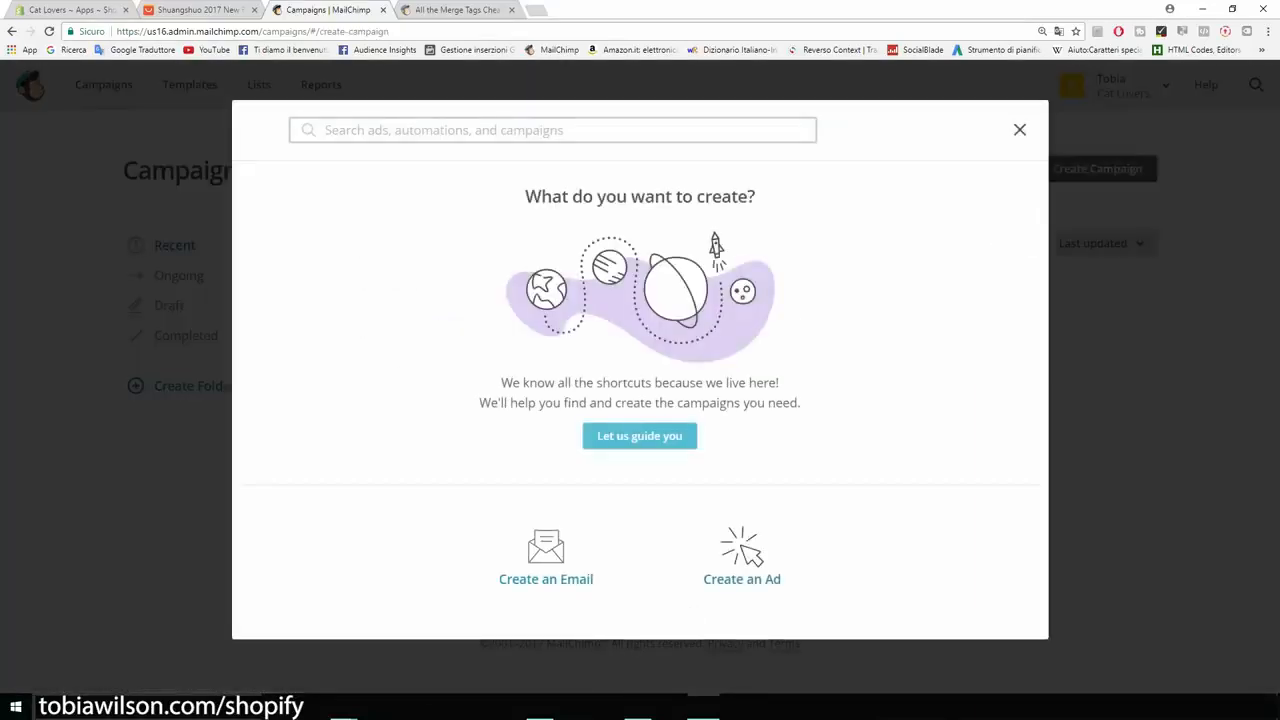
pyautogui.click(546, 558)
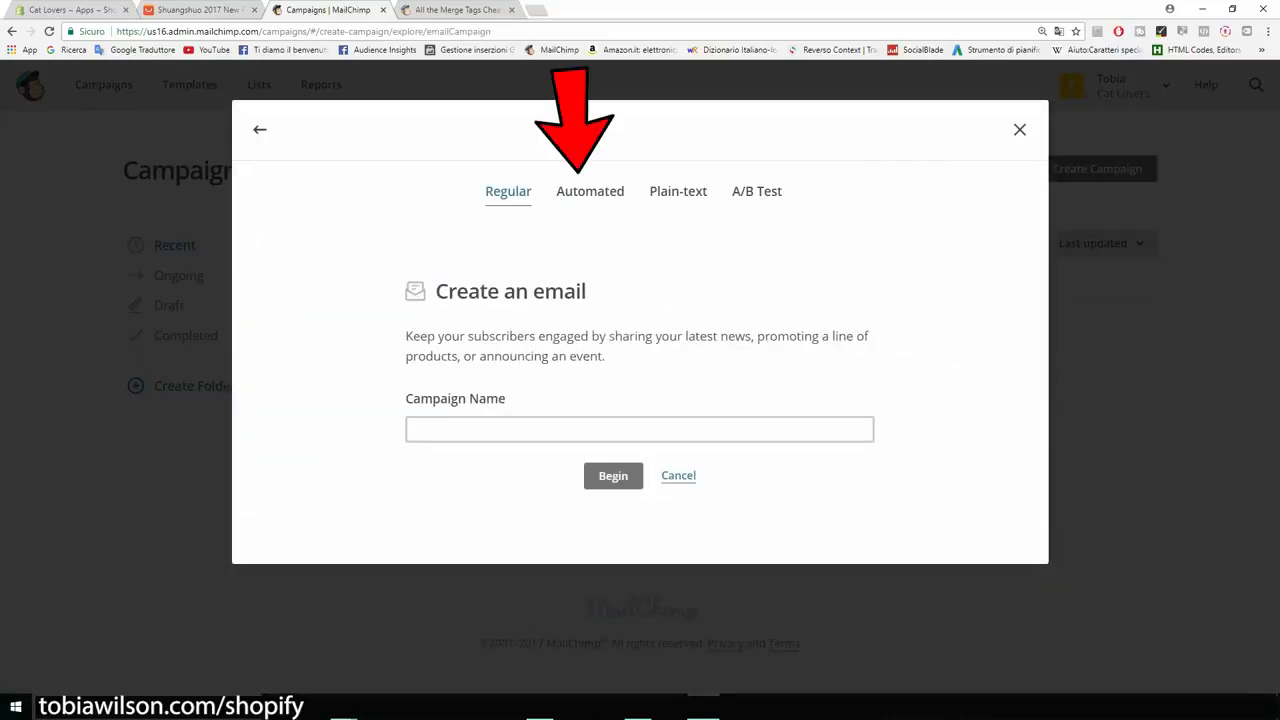
pyautogui.click(590, 191)
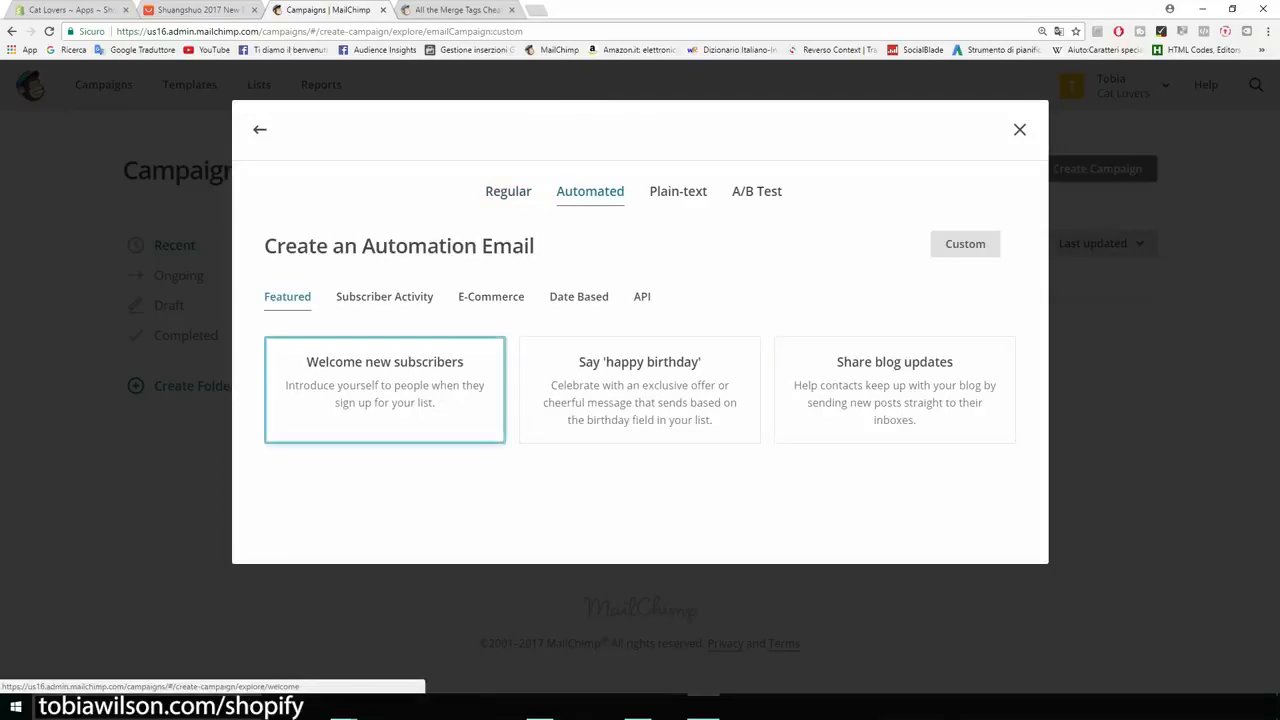
pyautogui.click(384, 389)
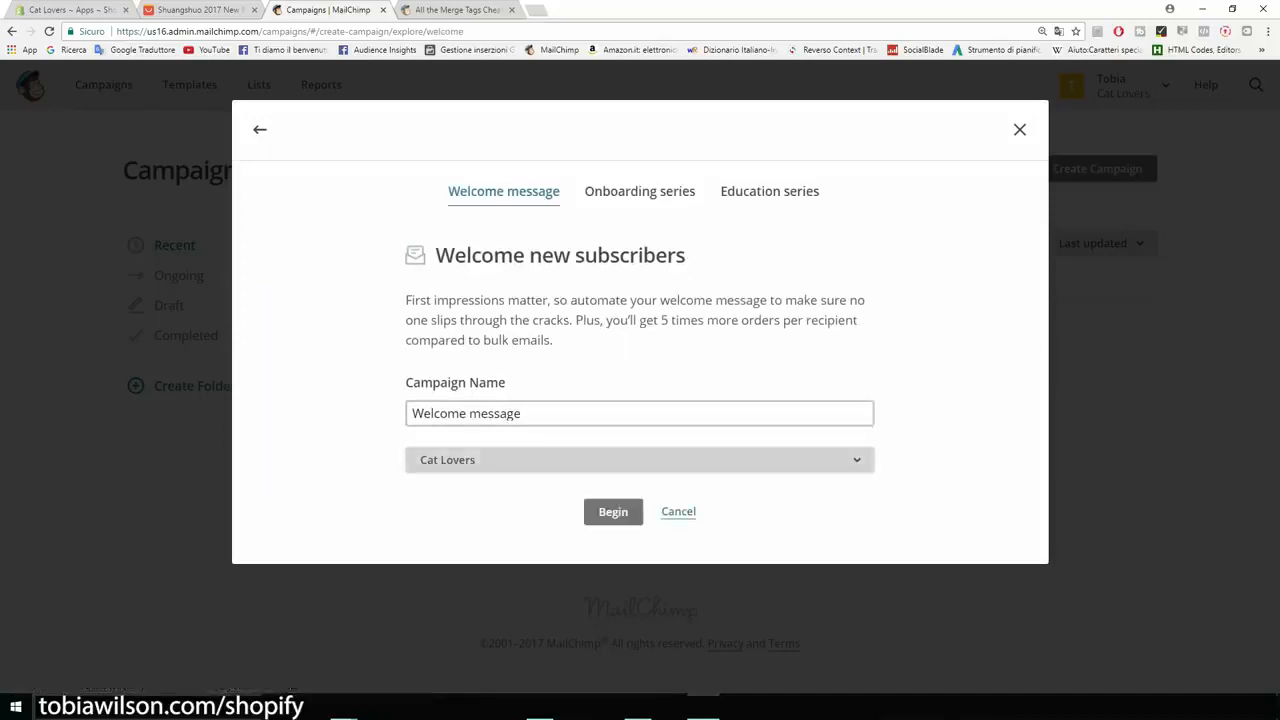
pyautogui.click(640, 460)
pyautogui.click(640, 538)
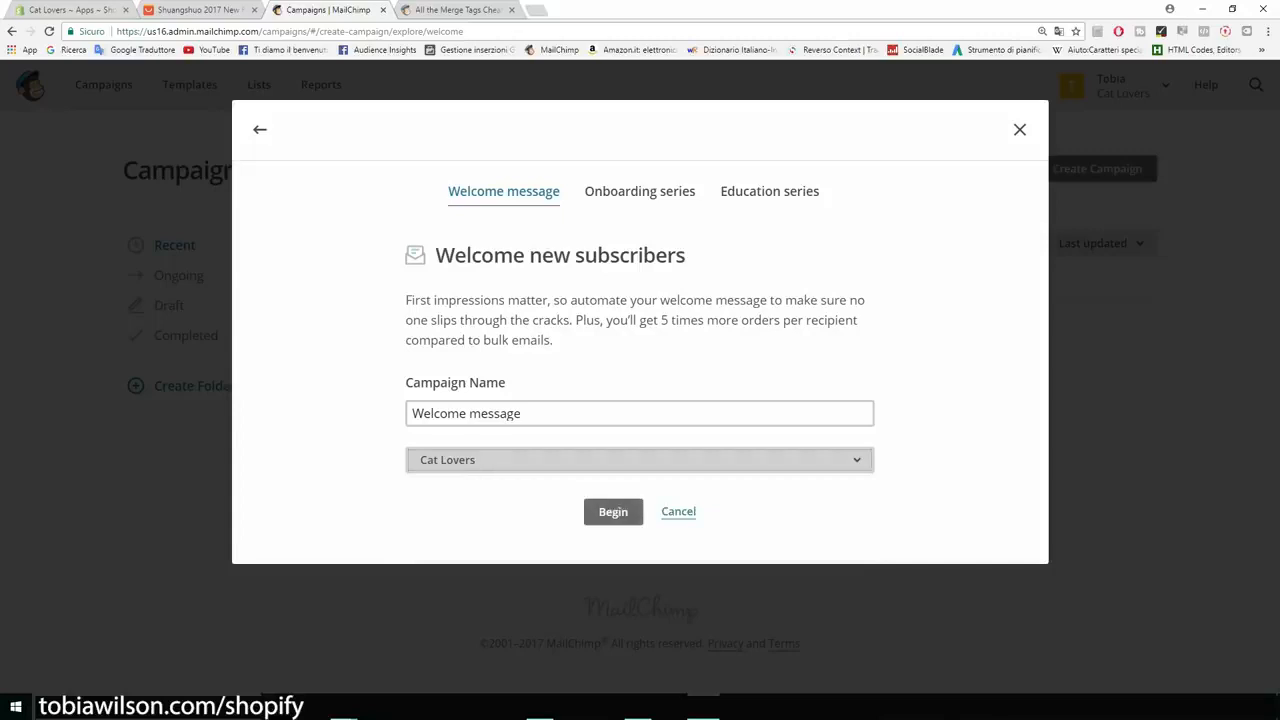
pyautogui.click(613, 511)
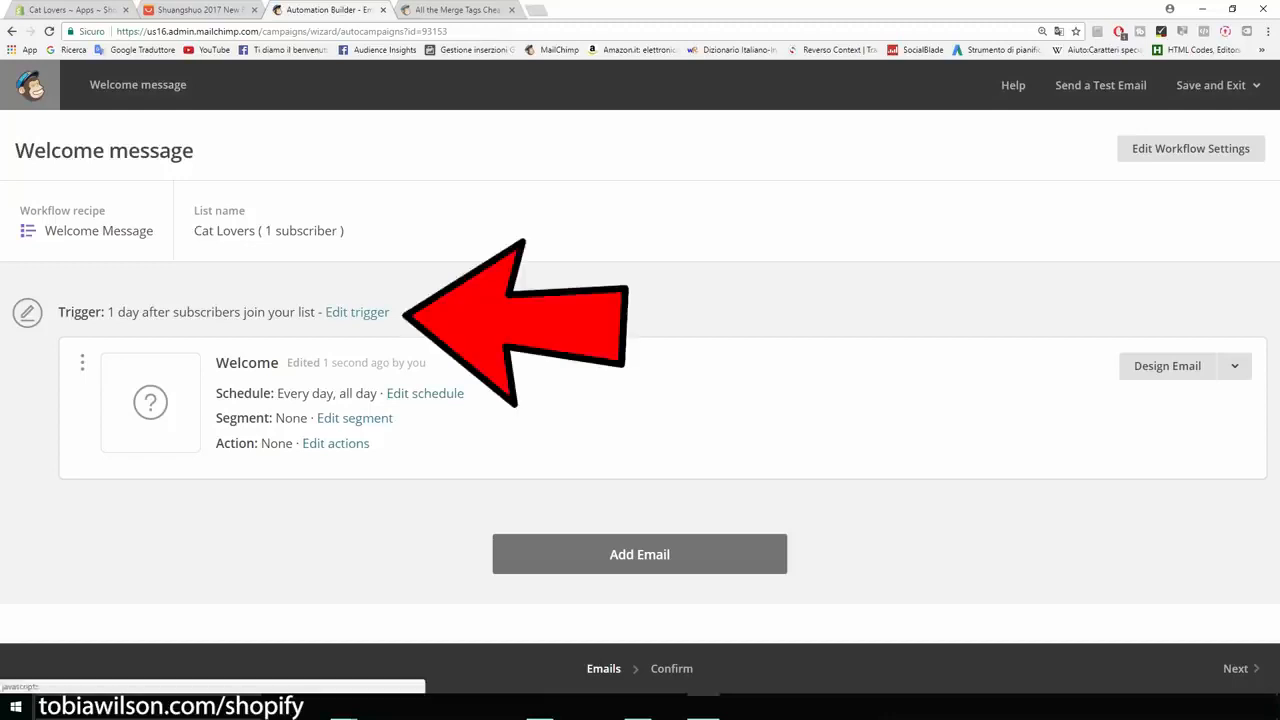
# Change the Welcome email trigger to send immediately on signup.
pyautogui.click(357, 312)
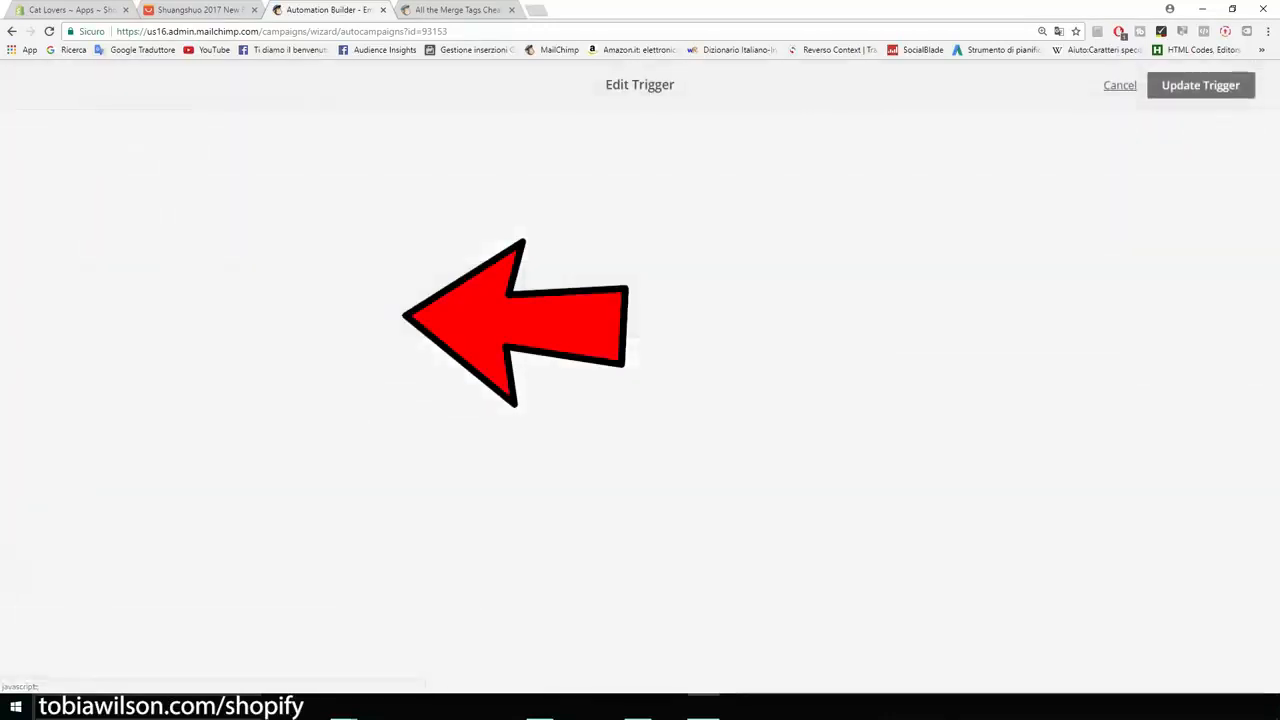
pyautogui.click(222, 310)
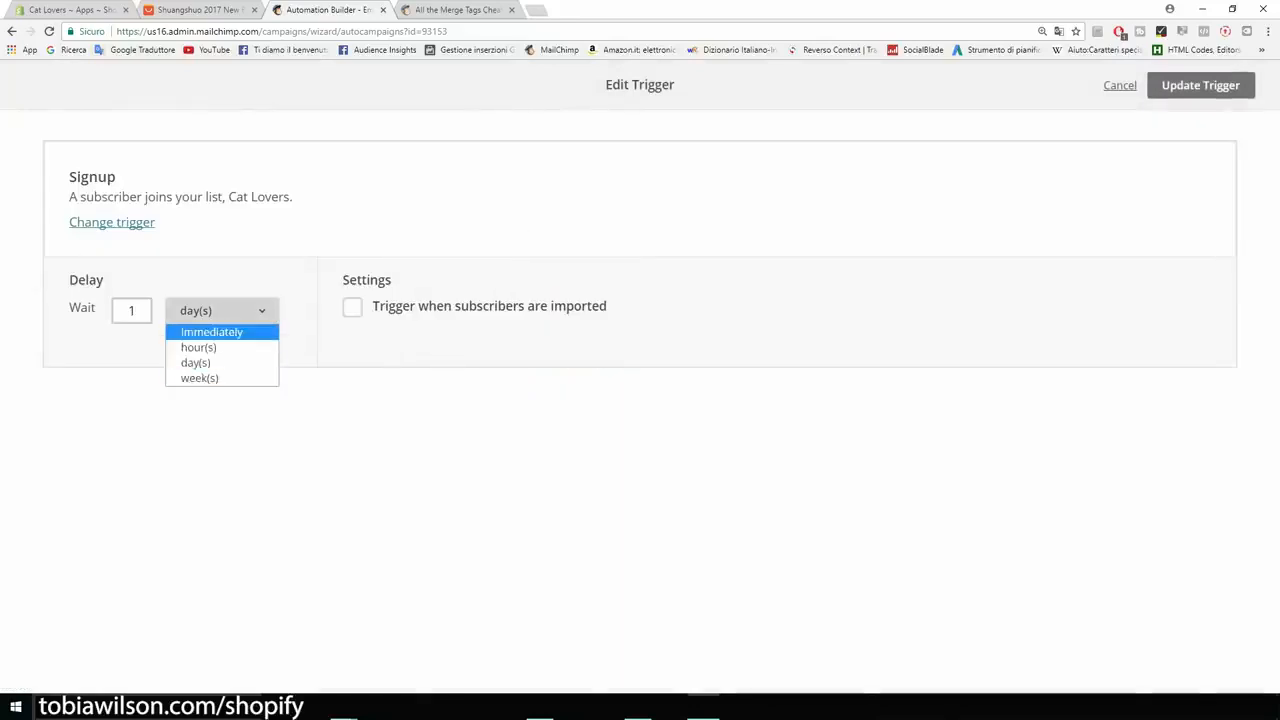
pyautogui.click(212, 332)
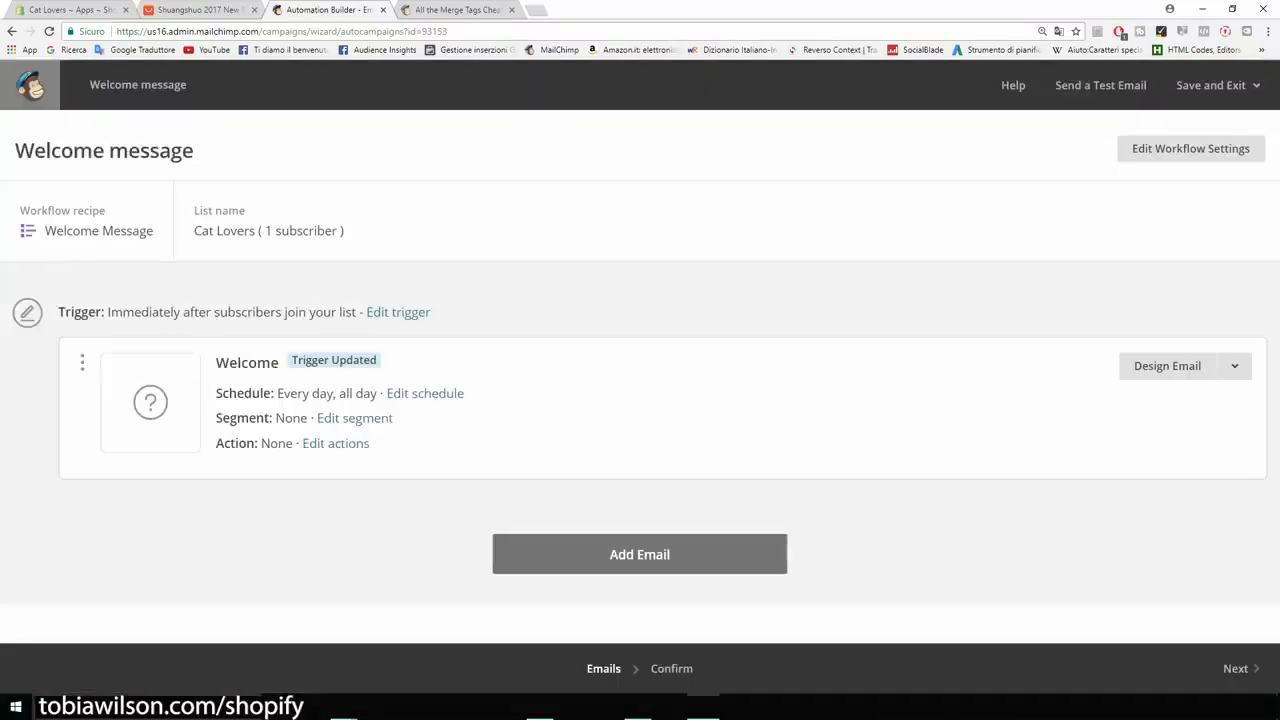
# Add Automation Emails #2 and #3 with 1-day delays, then go to Shopify's Apps page.
pyautogui.click(639, 554)
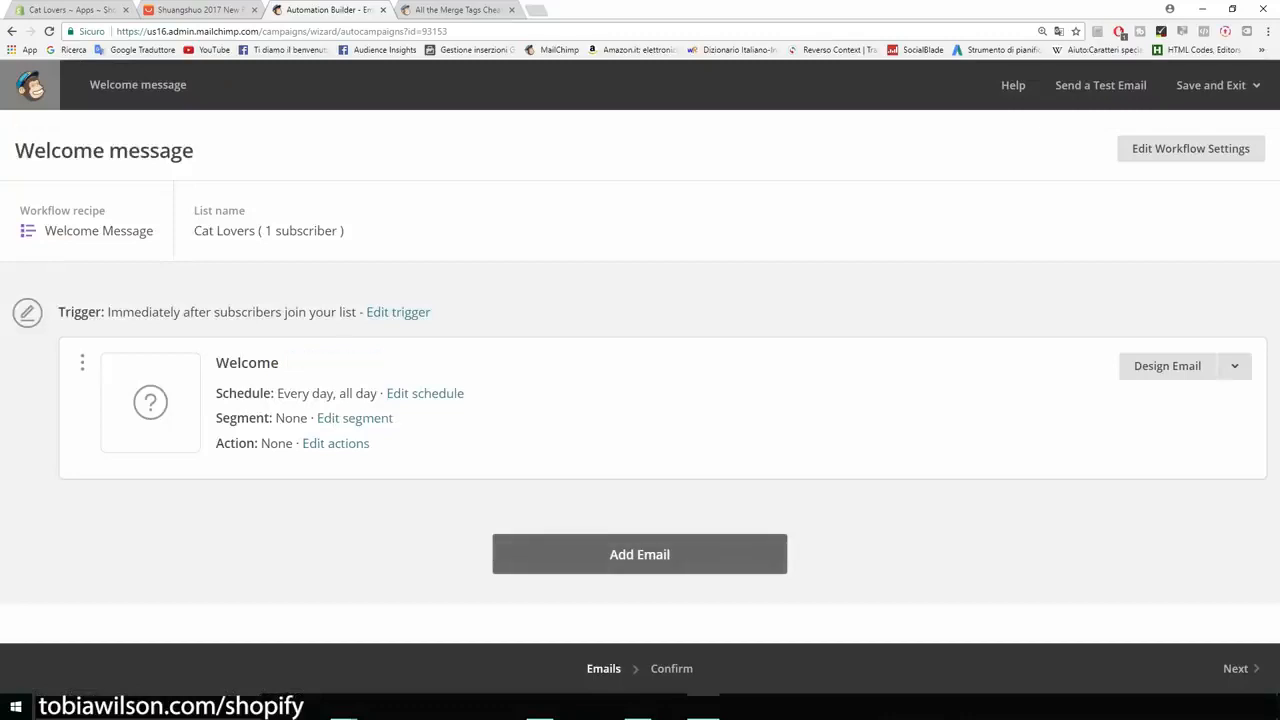
pyautogui.scroll(-2, 640, 376)
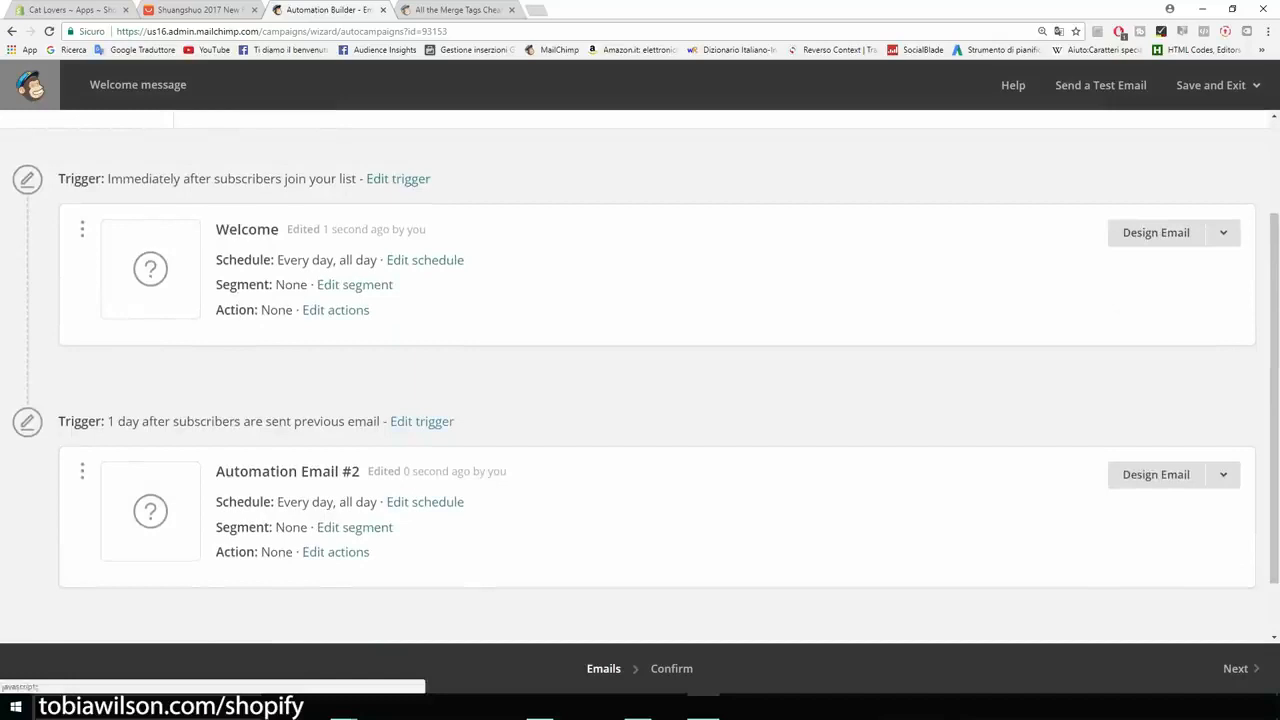
pyautogui.click(421, 422)
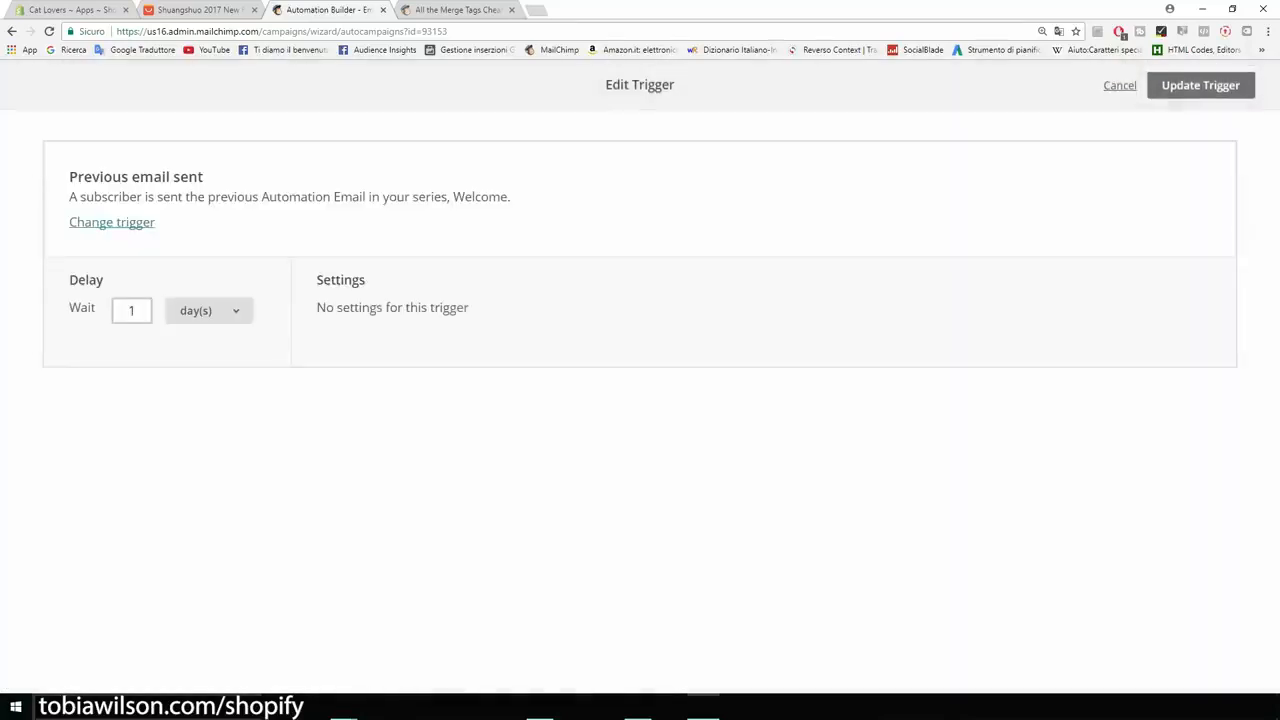
pyautogui.click(209, 310)
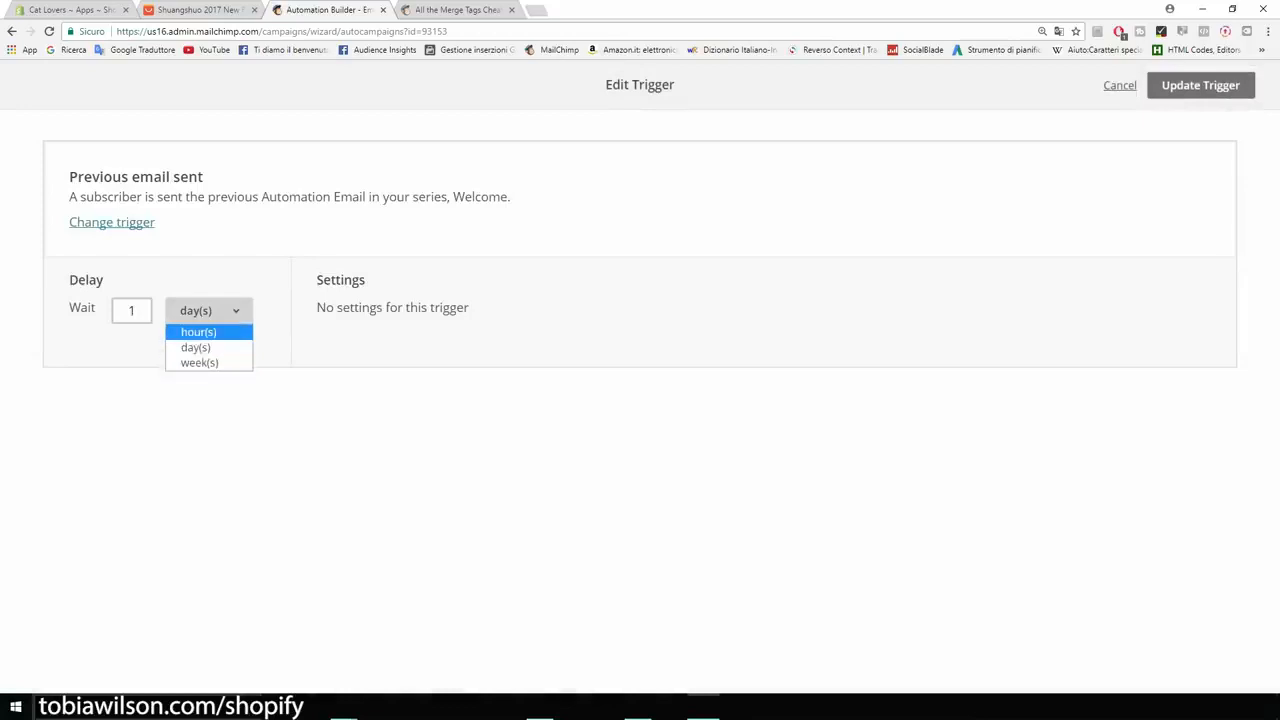
pyautogui.click(1200, 85)
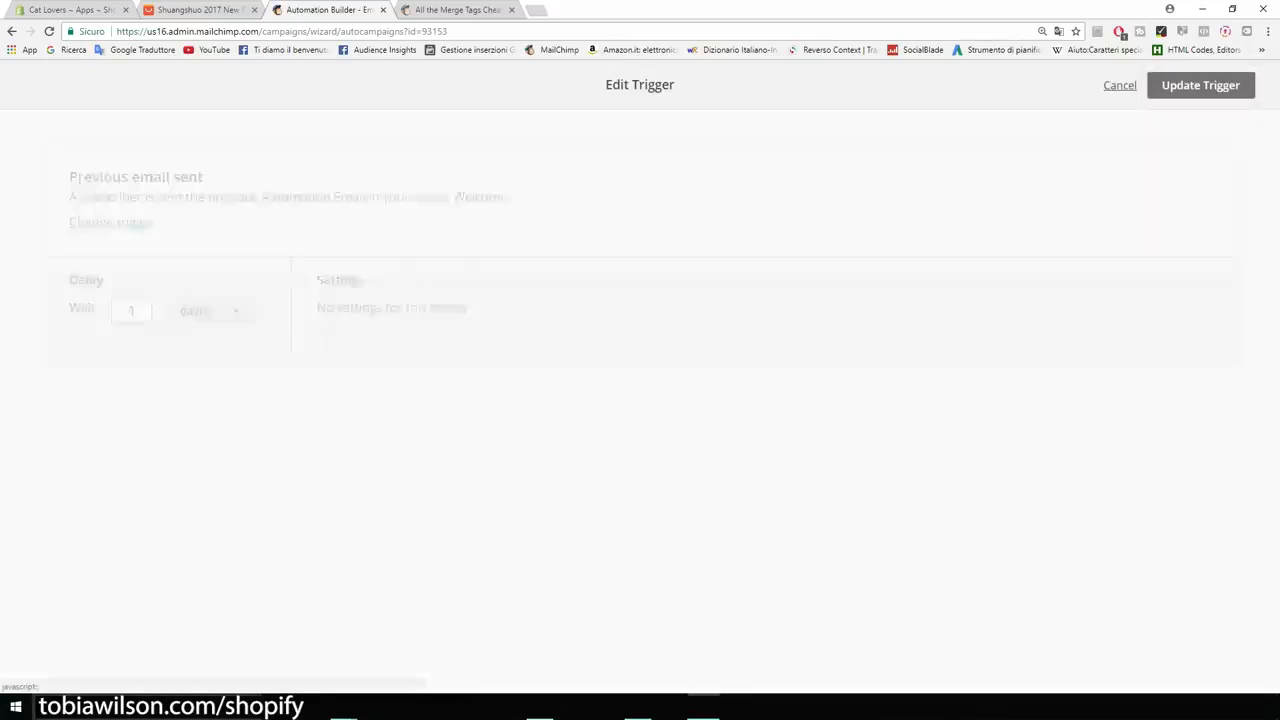
pyautogui.scroll(-2, 640, 400)
pyautogui.click(636, 594)
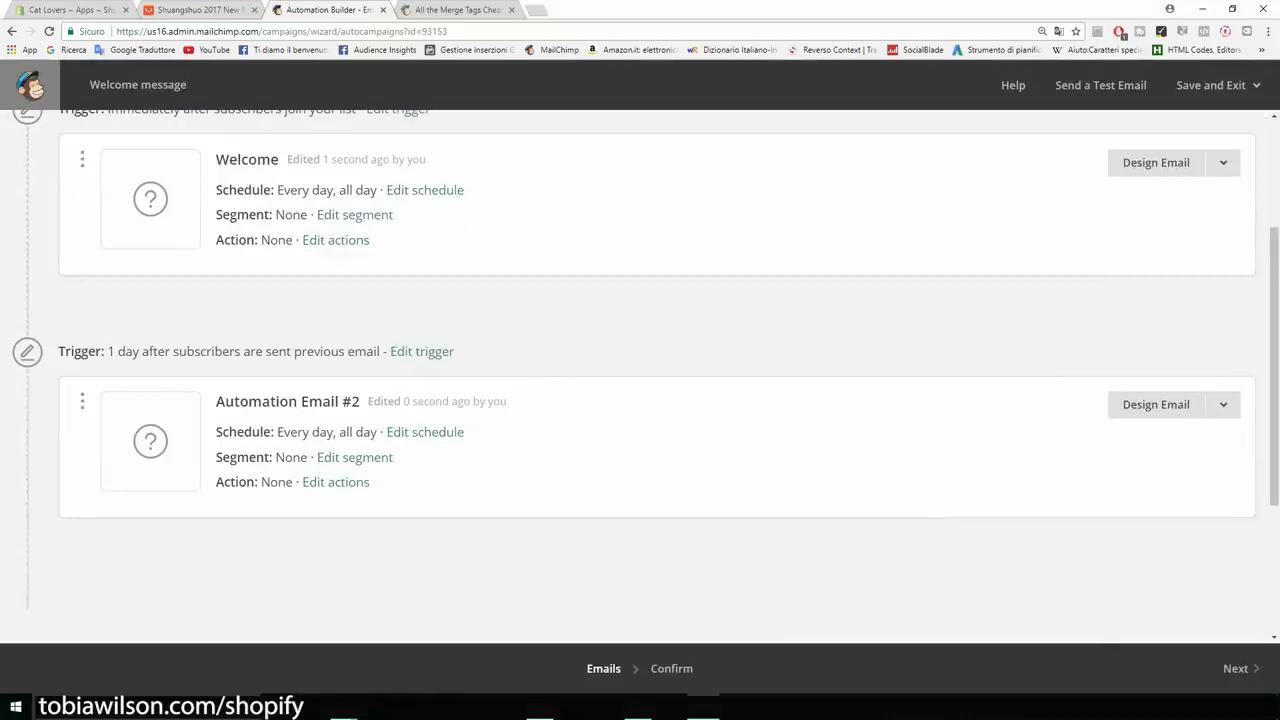
pyautogui.scroll(-2, 640, 400)
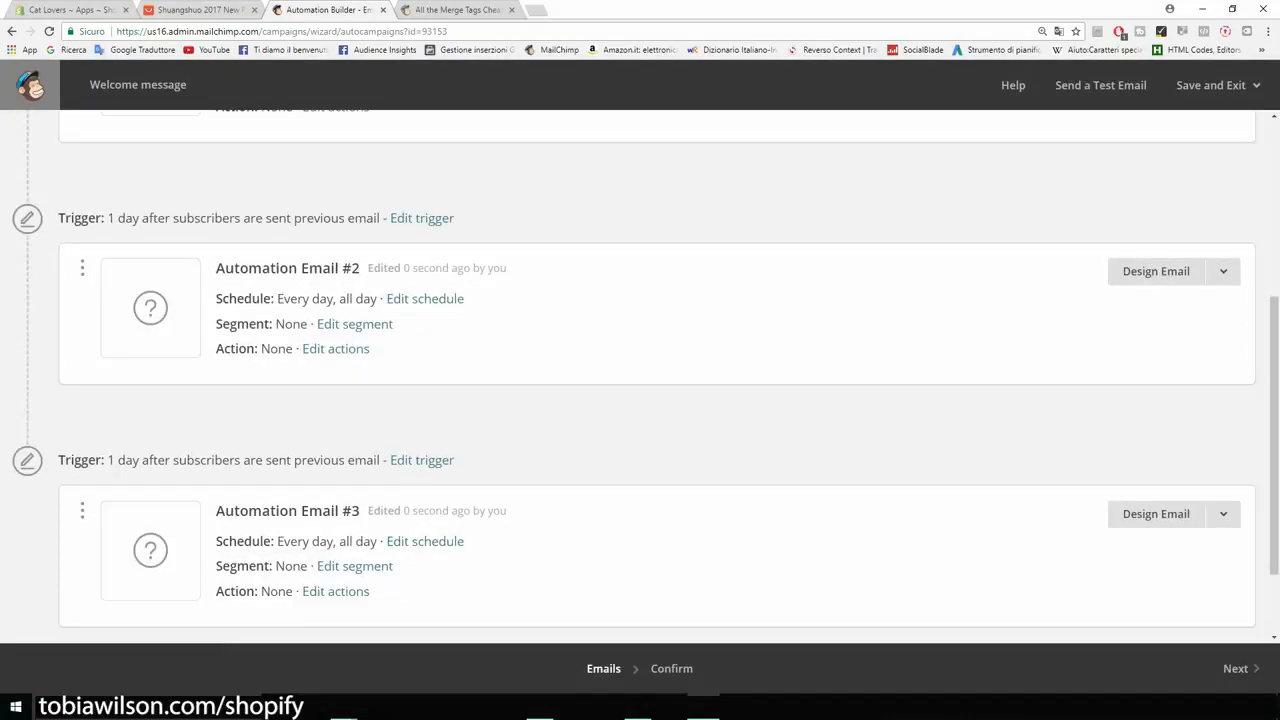
pyautogui.scroll(4, 640, 400)
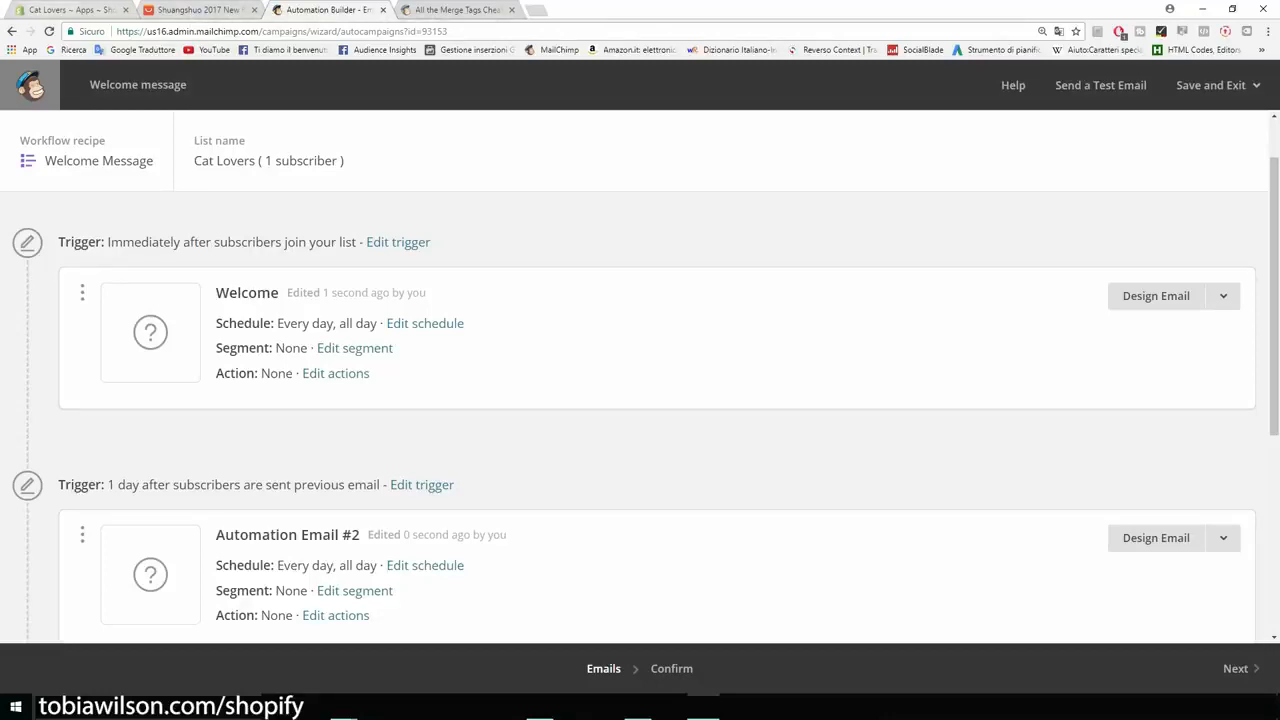
pyautogui.click(70, 10)
pyautogui.click(57, 670)
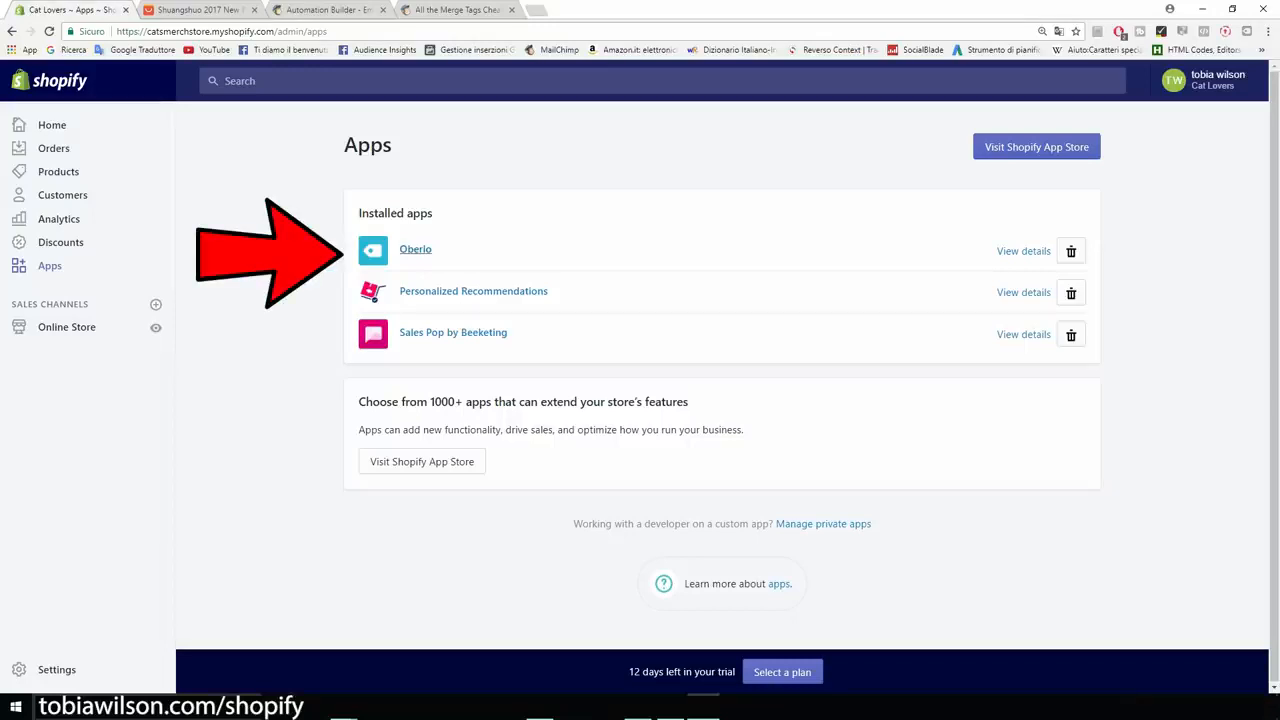
# Open Oberlo from the installed apps and browse its Search Products page of suggested supplier items.
pyautogui.click(415, 249)
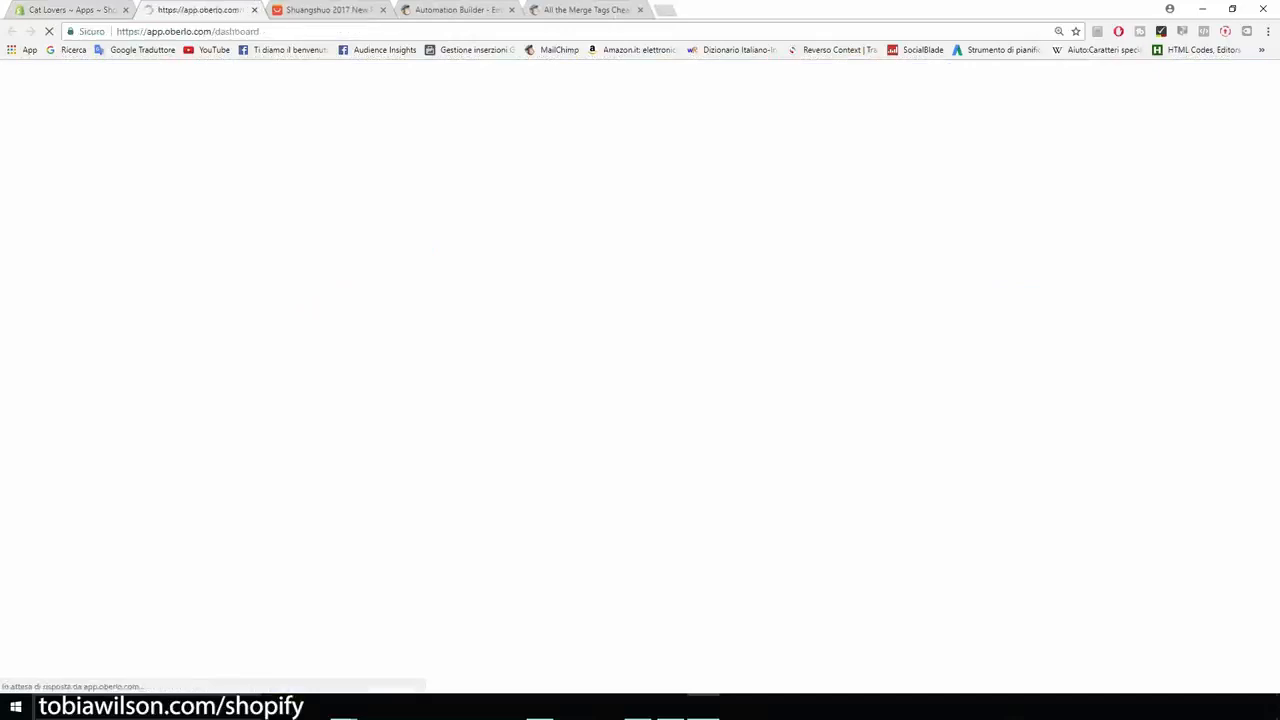
pyautogui.moveTo(25, 191)
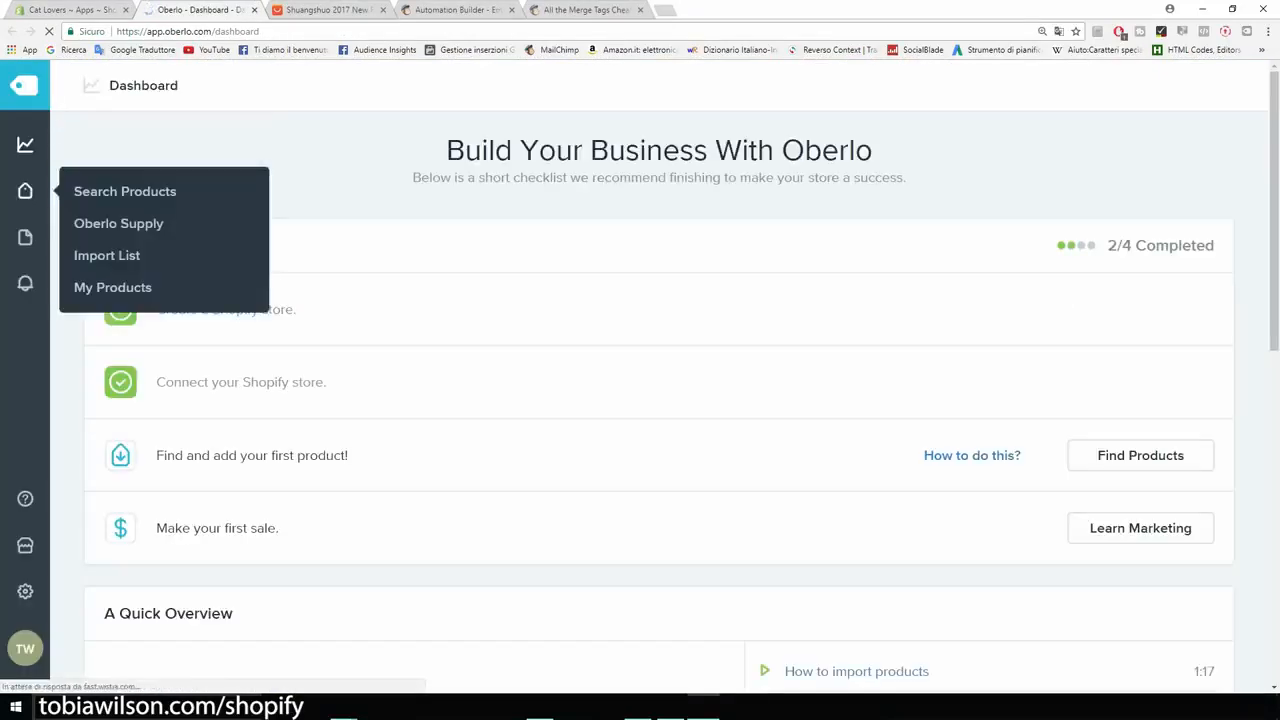
pyautogui.hotkey('ctrl', '+')
pyautogui.hotkey('ctrl', '+')
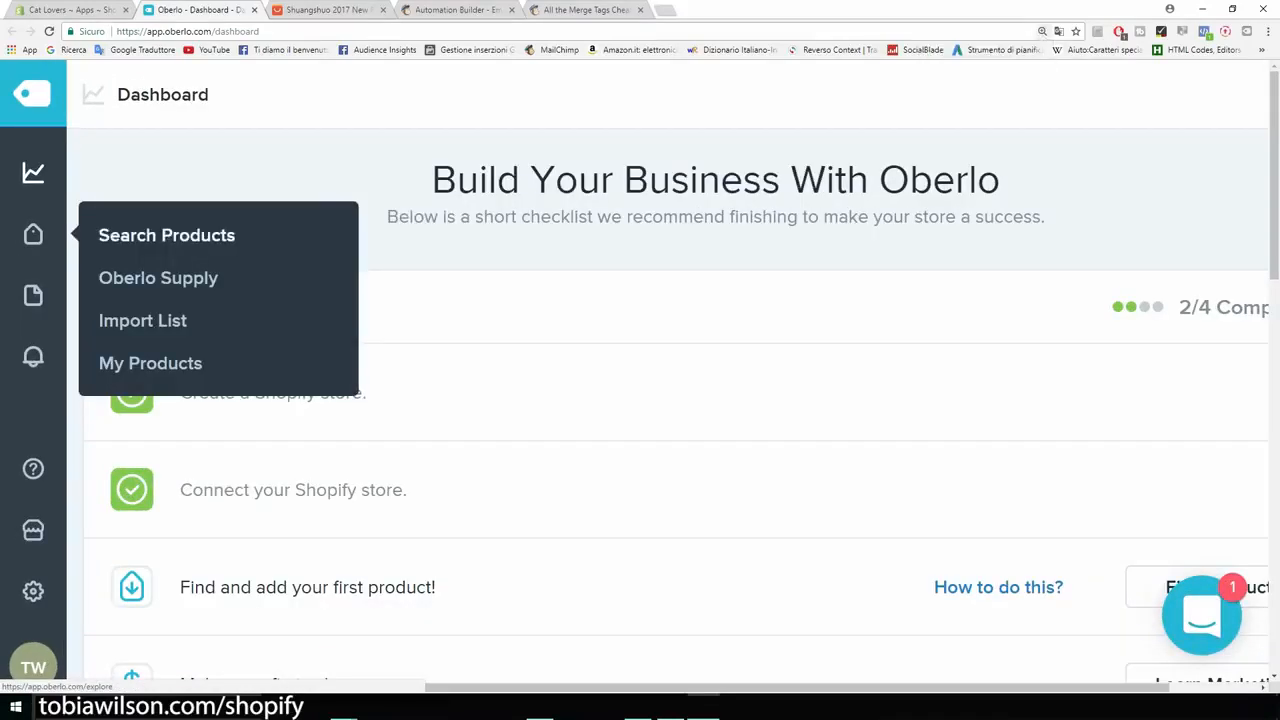
pyautogui.click(166, 235)
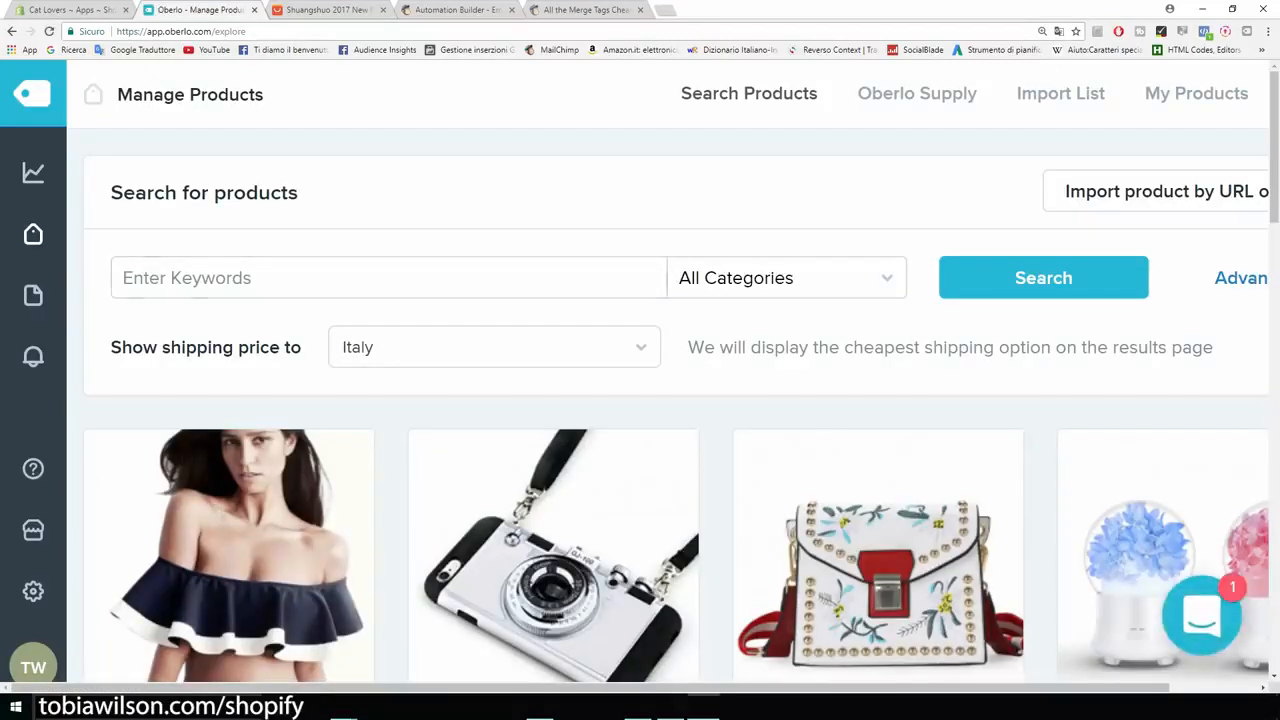
pyautogui.hotkey('ctrl', '-')
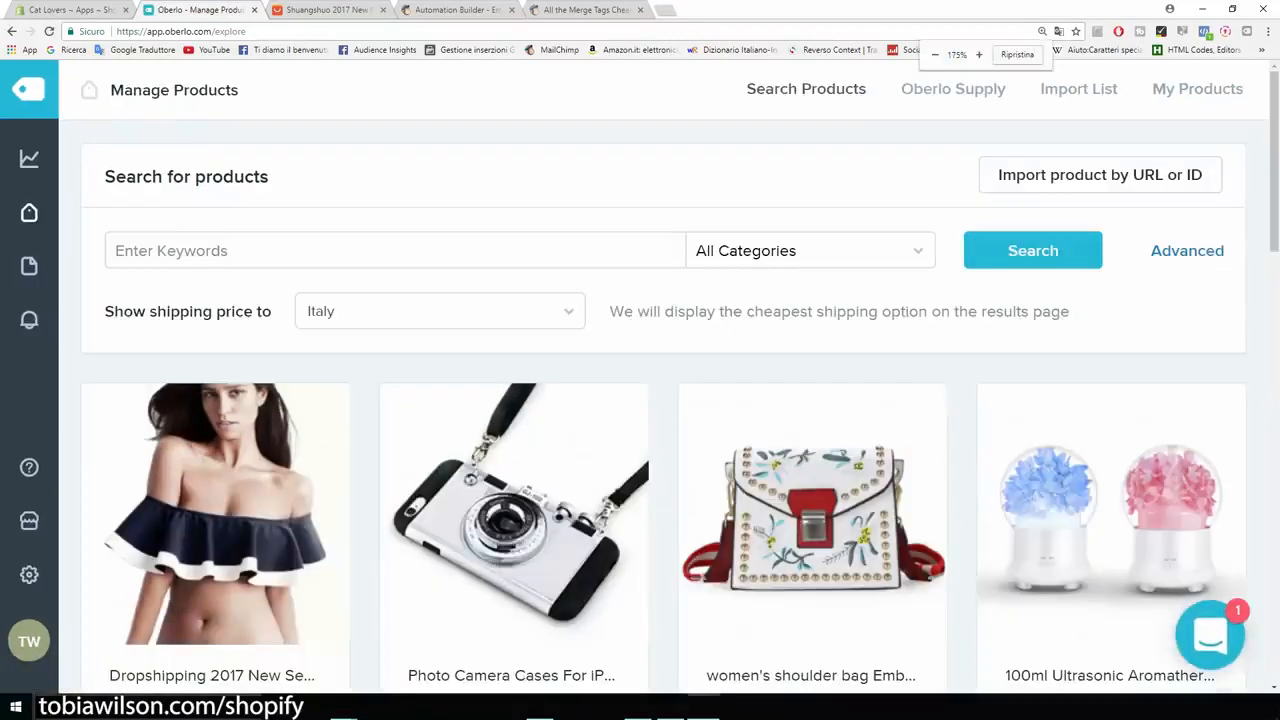
pyautogui.scroll(-1, 660, 400)
pyautogui.scroll(-2, 660, 400)
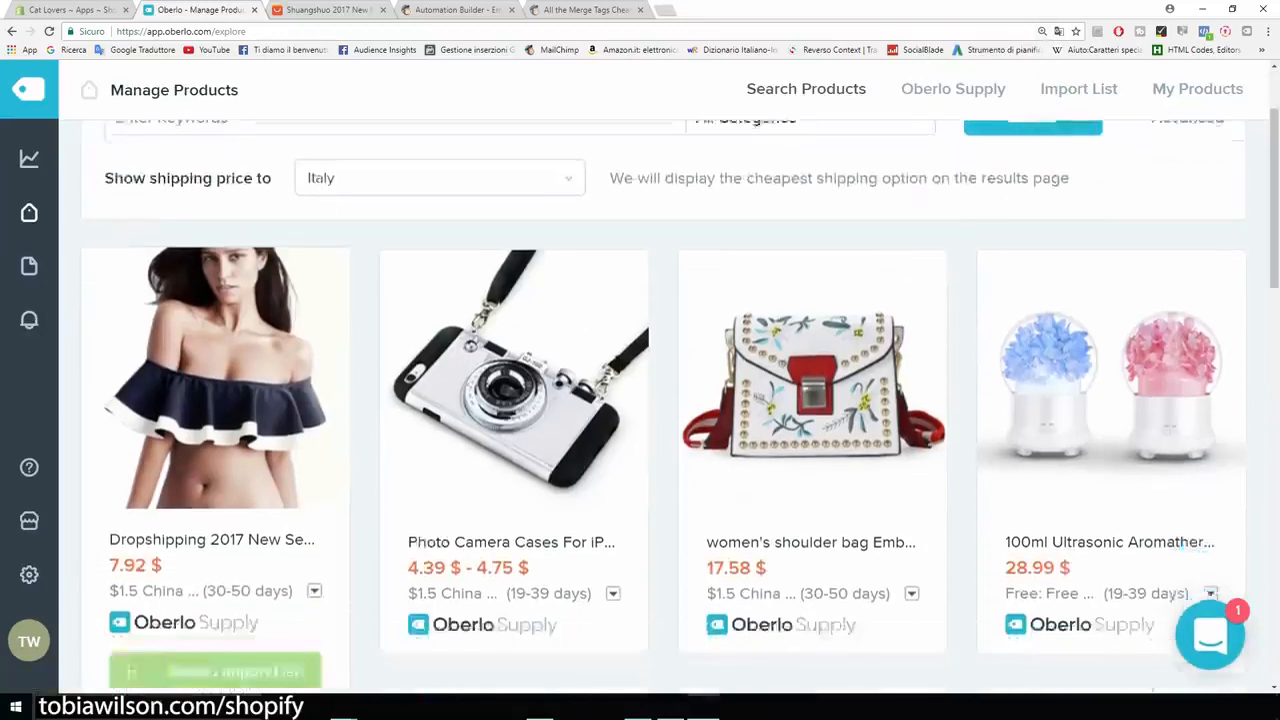
pyautogui.scroll(3, 660, 400)
pyautogui.scroll(1, 660, 400)
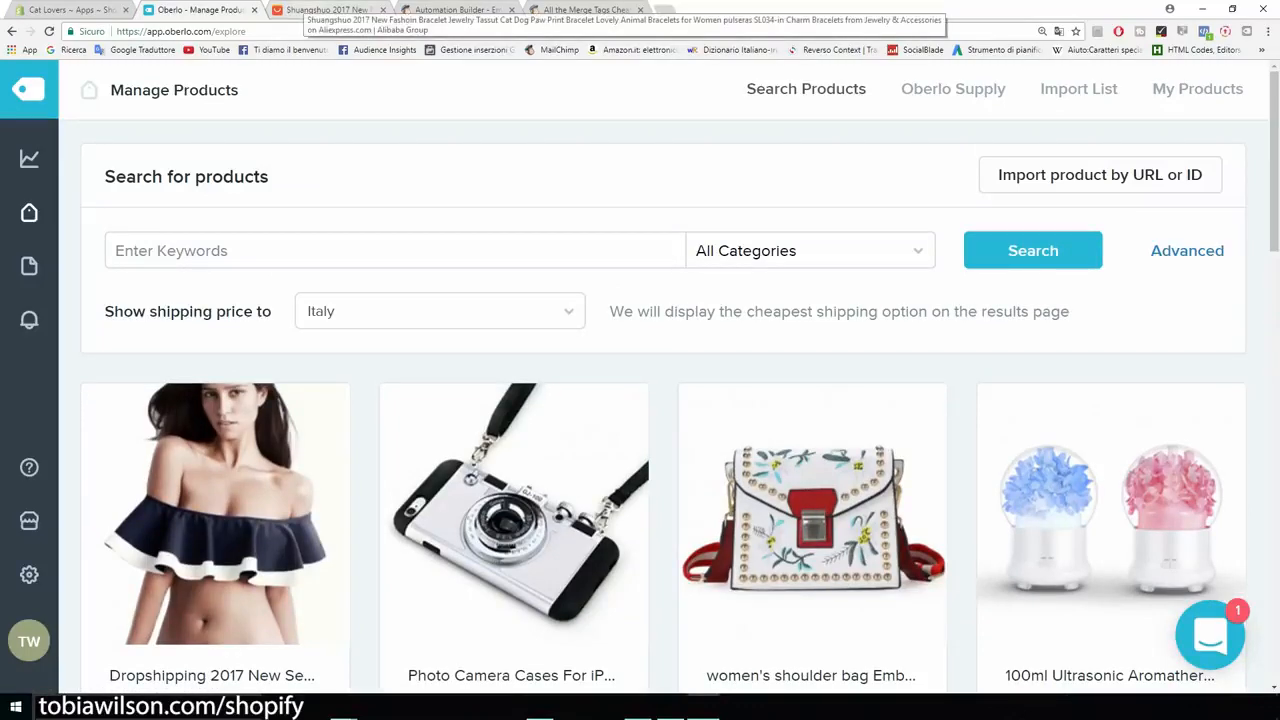
# Import the gold cat paw print bracelet from AliExpress into Oberlo and view the Import List.
pyautogui.click(325, 10)
pyautogui.scroll(-3, 470, 380)
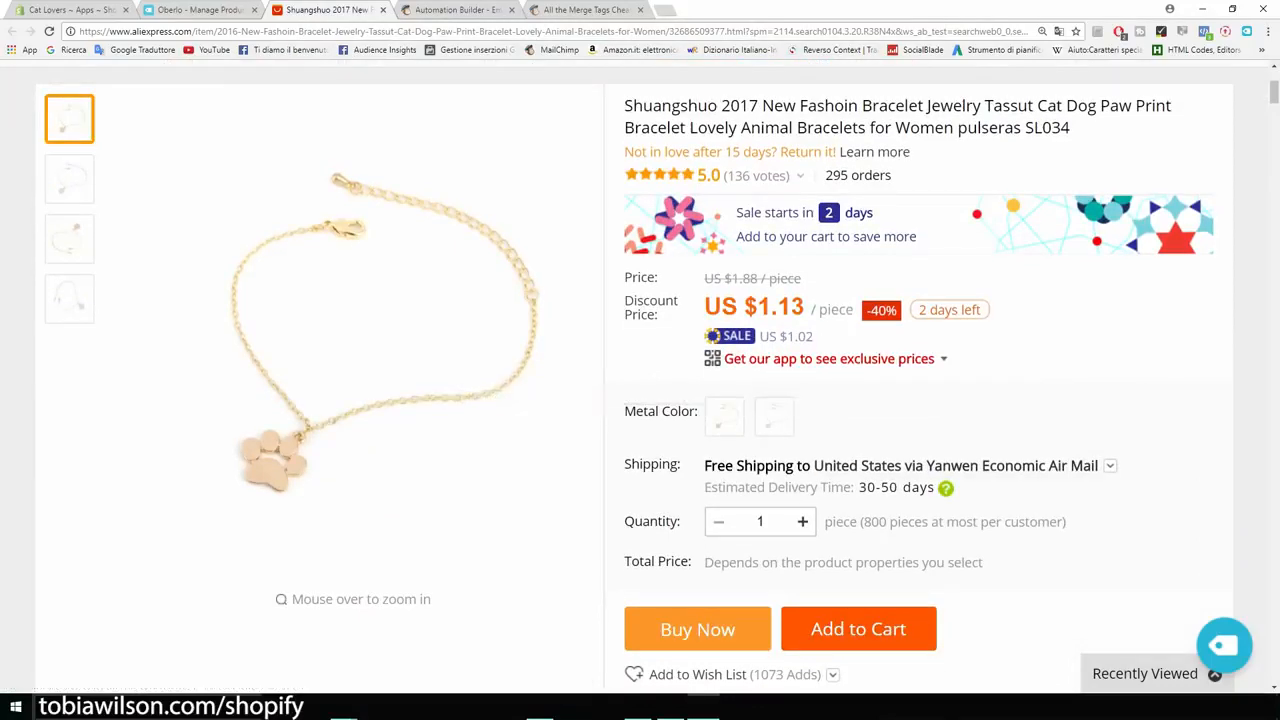
pyautogui.hotkey('ctrl', '+')
pyautogui.hotkey('ctrl', '+')
pyautogui.hotkey('ctrl', '+')
pyautogui.hotkey('ctrl', '+')
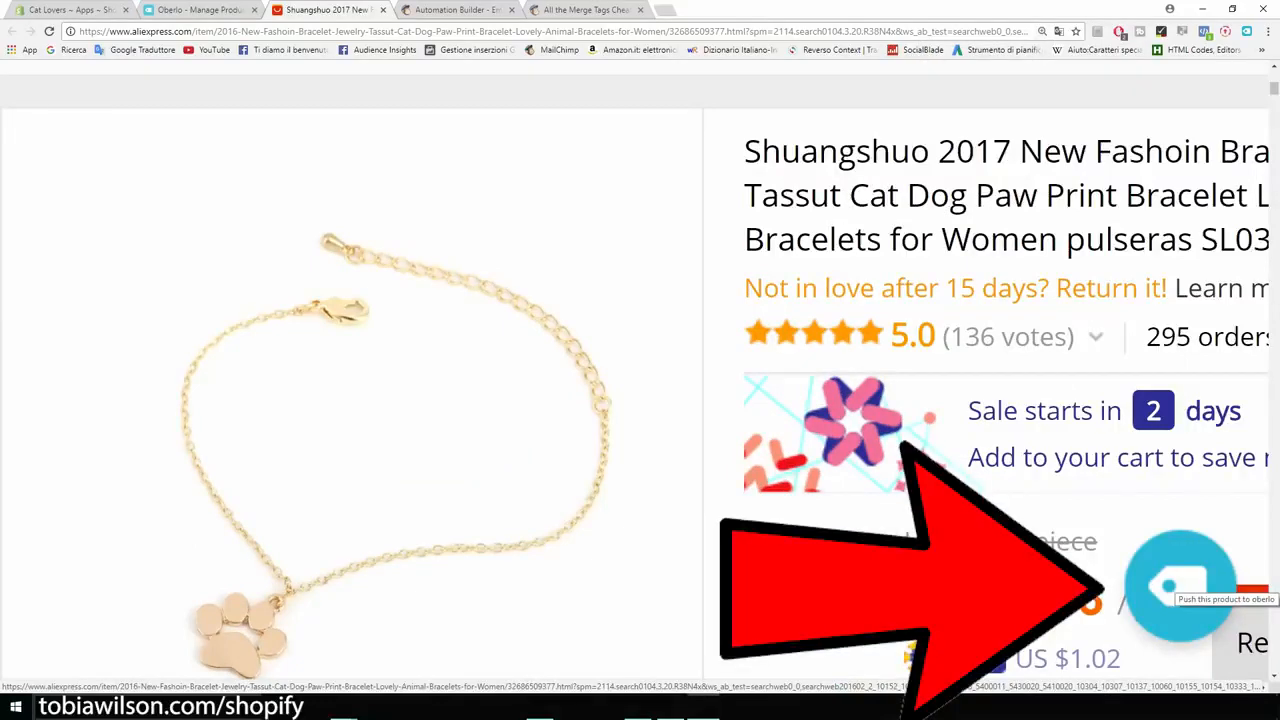
pyautogui.click(1178, 588)
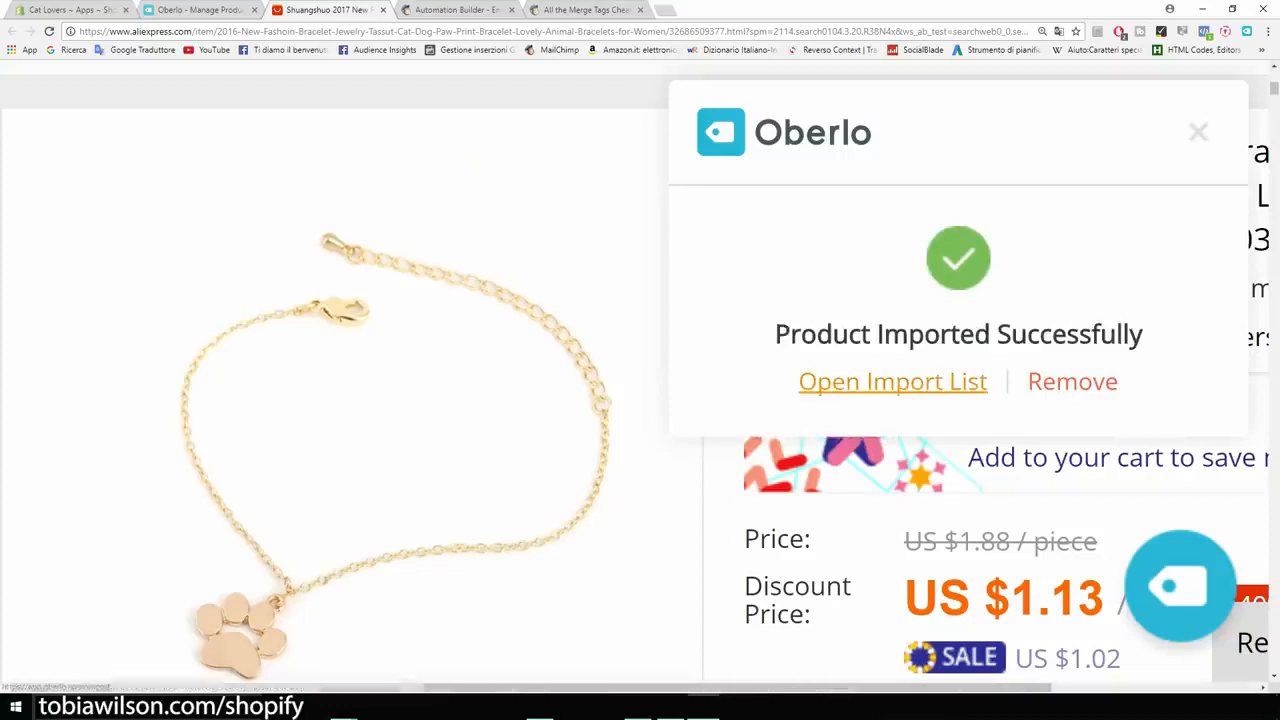
pyautogui.click(892, 381)
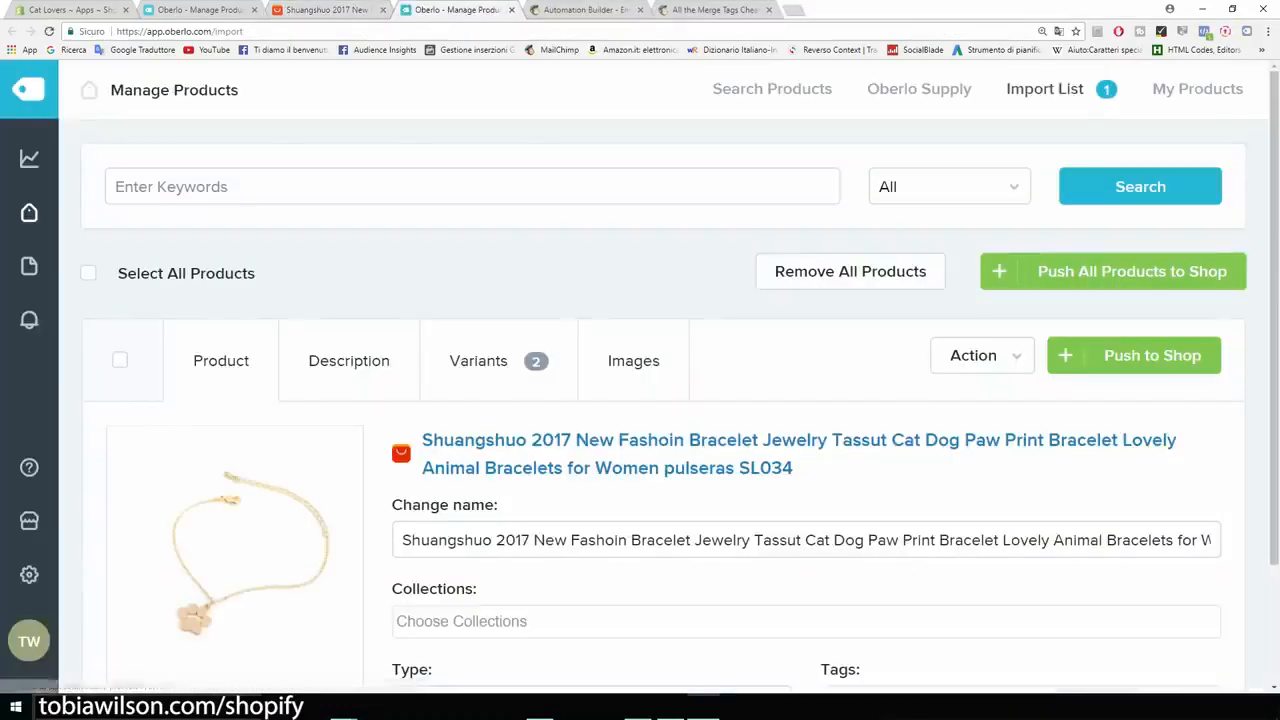
# Strip the brand, year, 'Jewelry Tassut', 'Dog' and extra keywords from the bracelet's title.
pyautogui.scroll(-1, 640, 400)
pyautogui.scroll(-1, 640, 400)
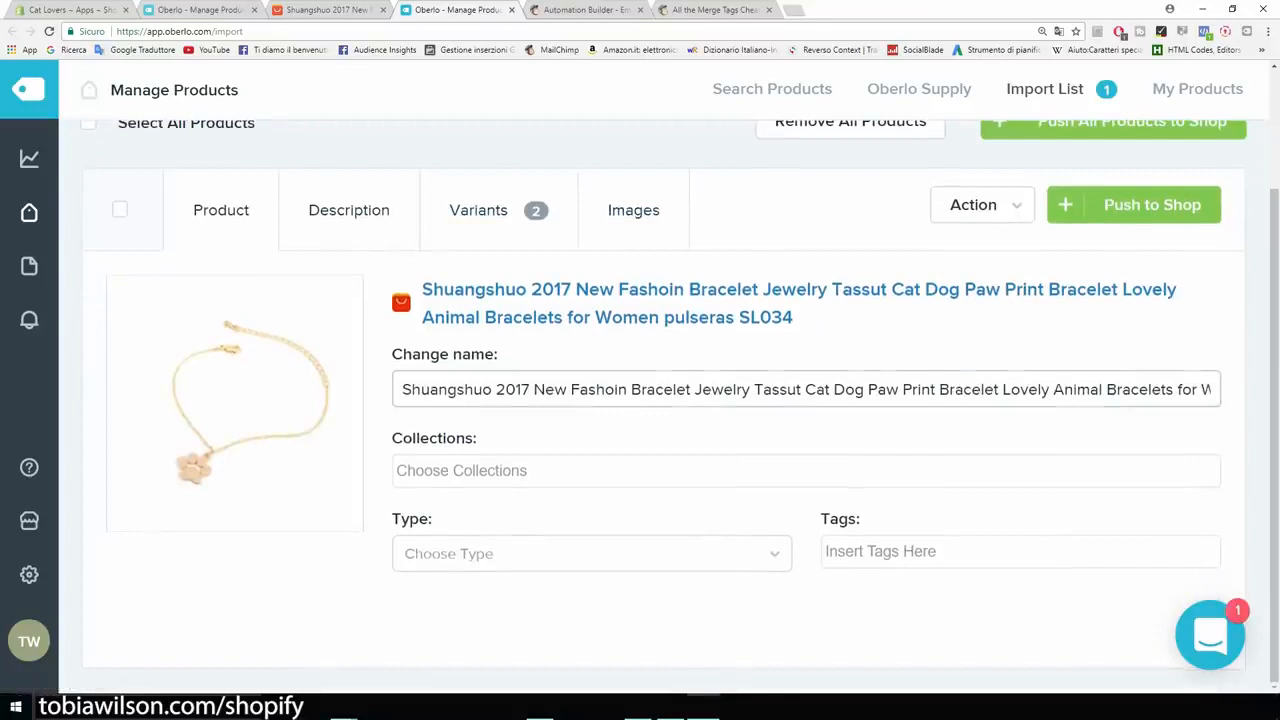
pyautogui.moveTo(402, 389); pyautogui.dragTo(627, 389)
pyautogui.press('BackSpace')
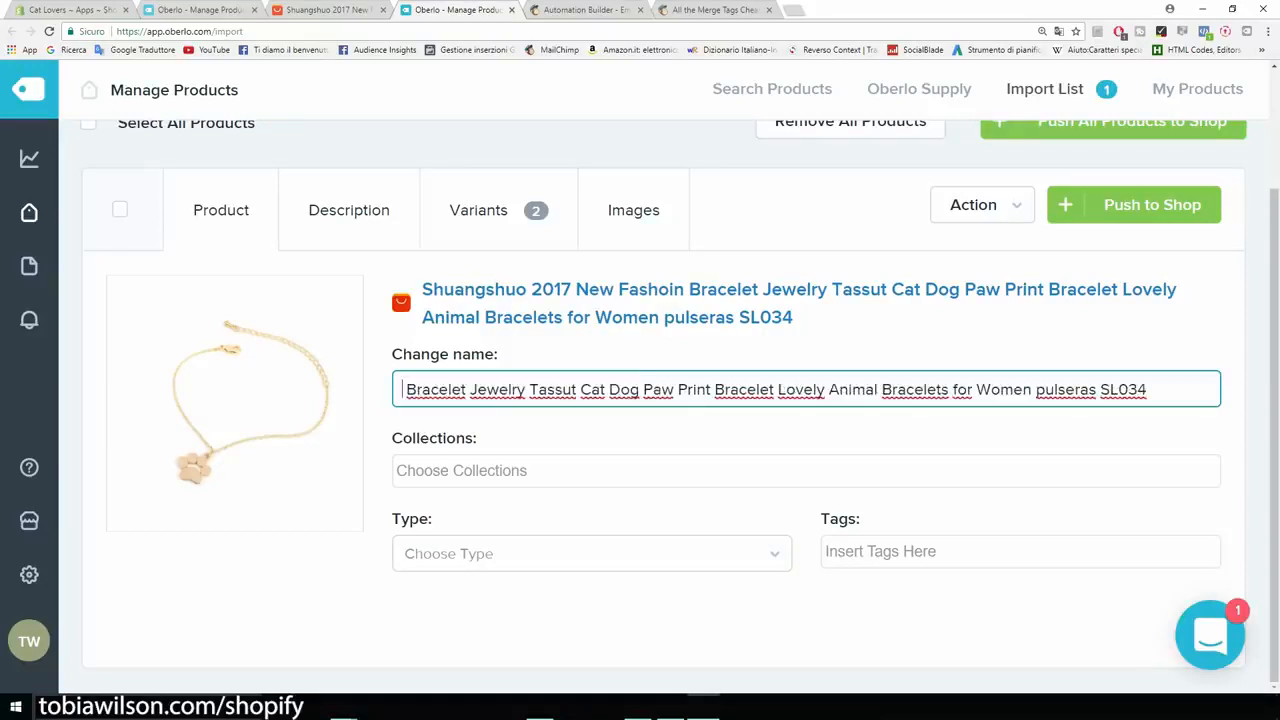
pyautogui.moveTo(470, 389); pyautogui.dragTo(578, 389)
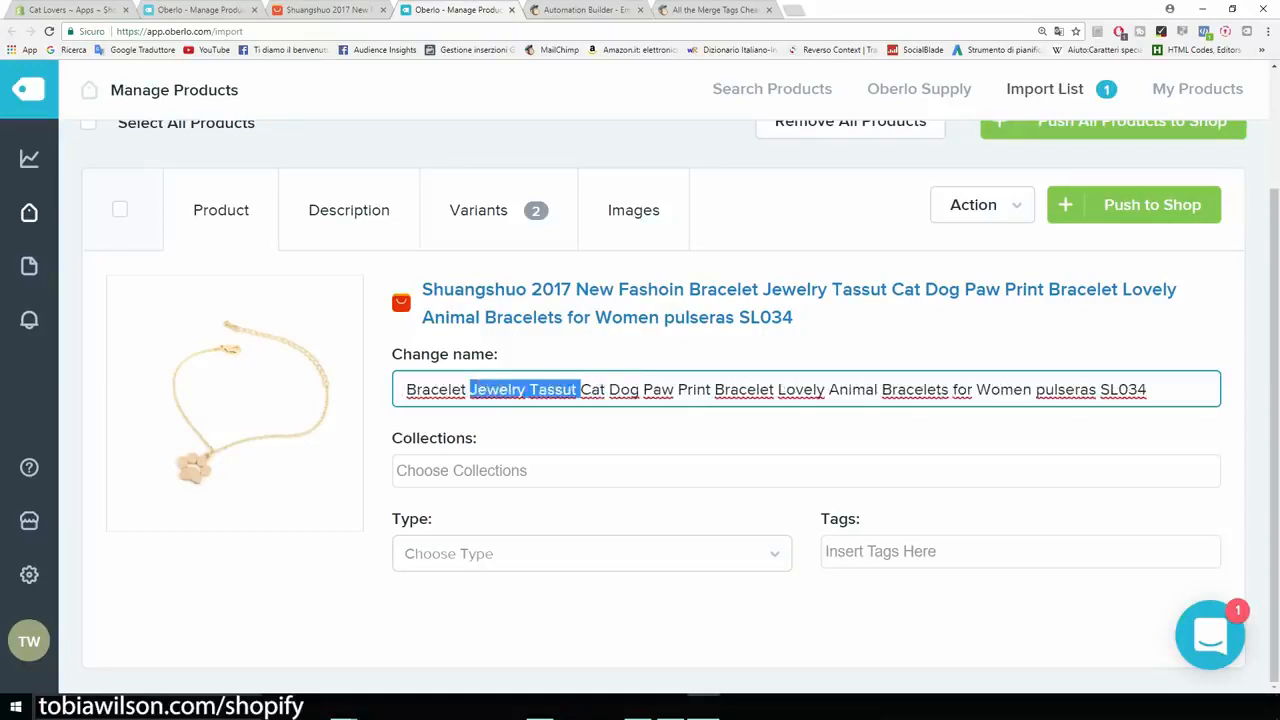
pyautogui.press('BackSpace')
pyautogui.moveTo(531, 389); pyautogui.dragTo(808, 389)
pyautogui.press('BackSpace')
pyautogui.press('BackSpace')
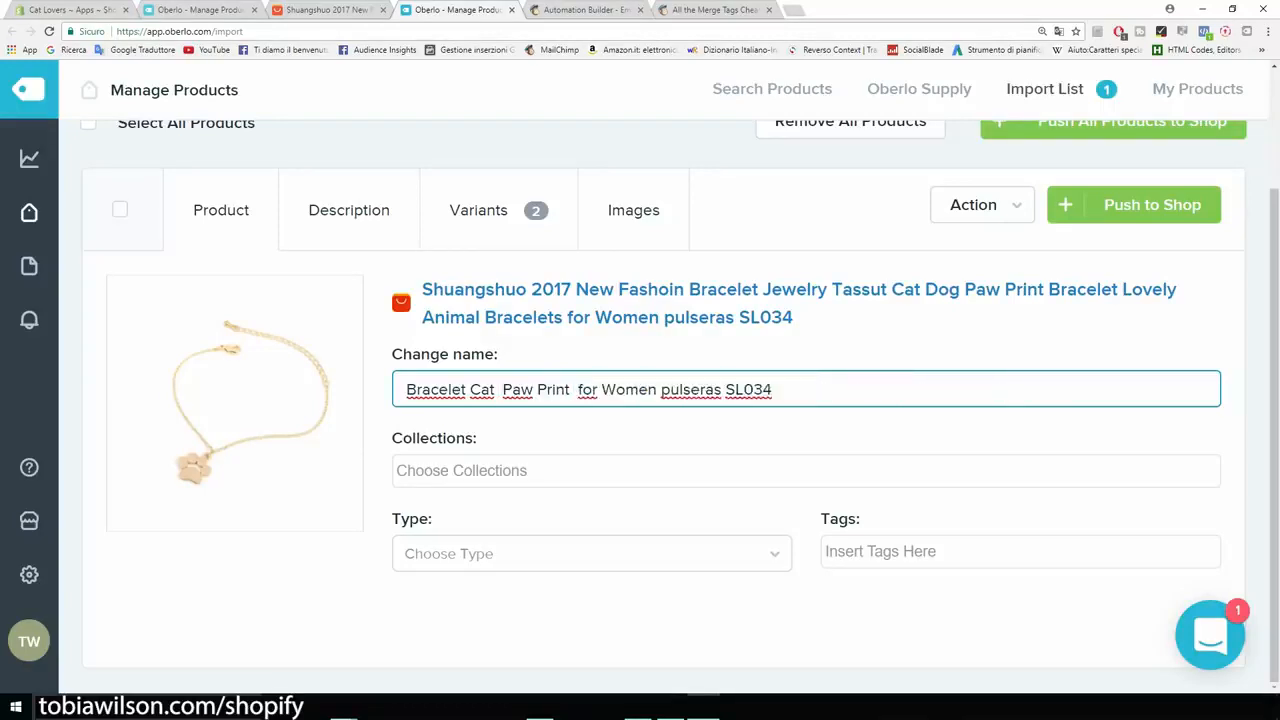
pyautogui.moveTo(658, 389); pyautogui.dragTo(772, 389)
# Finish the title as 'Bracelet Cat Paw For Women' and add it to the Home page collection.
pyautogui.press('BackSpace')
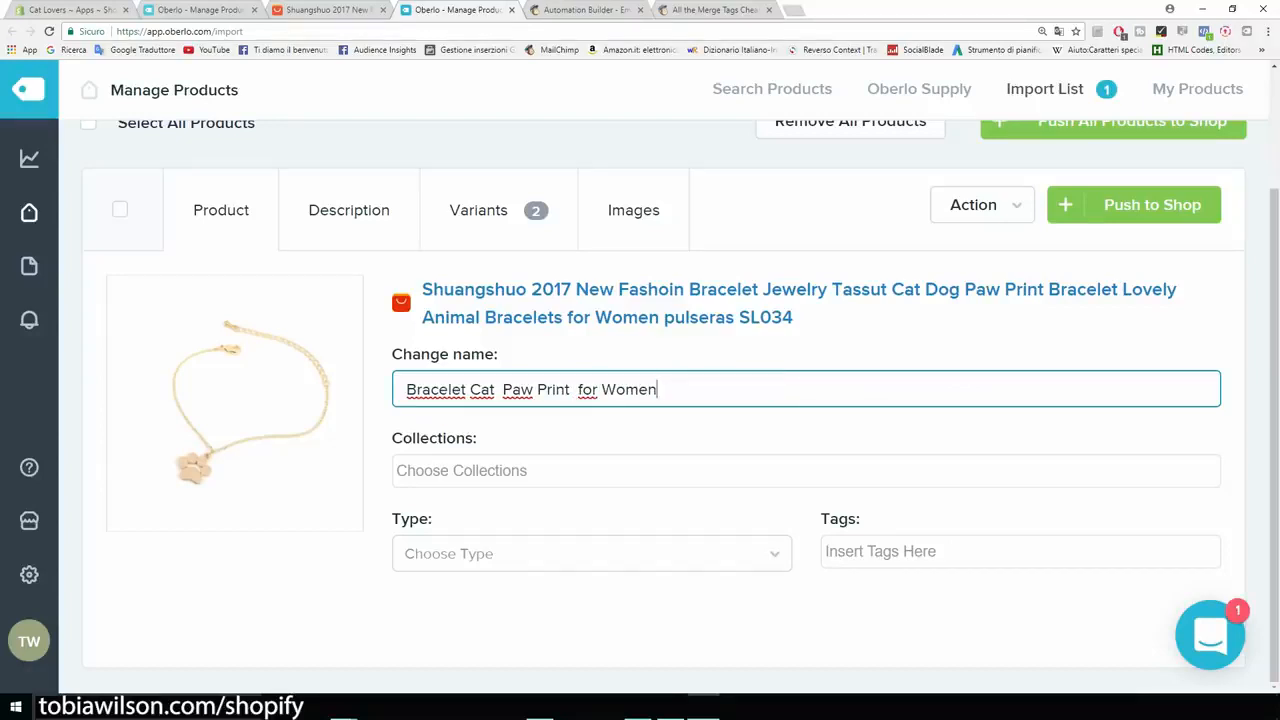
pyautogui.click(578, 389)
pyautogui.press('BackSpace')
pyautogui.press('Delete')
pyautogui.write('F')
pyautogui.click(503, 389)
pyautogui.press('BackSpace')
pyautogui.moveTo(566, 389); pyautogui.dragTo(532, 389)
pyautogui.press('BackSpace')
pyautogui.press('BackSpace')
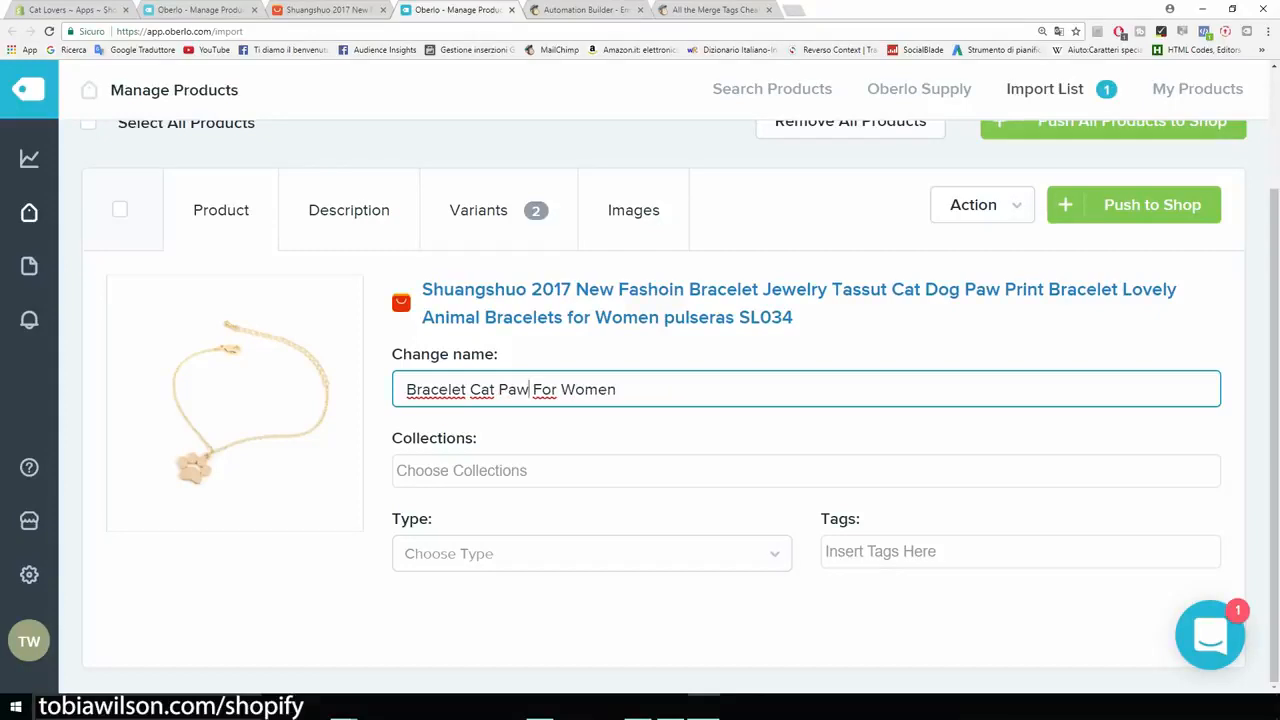
pyautogui.press('Tab')
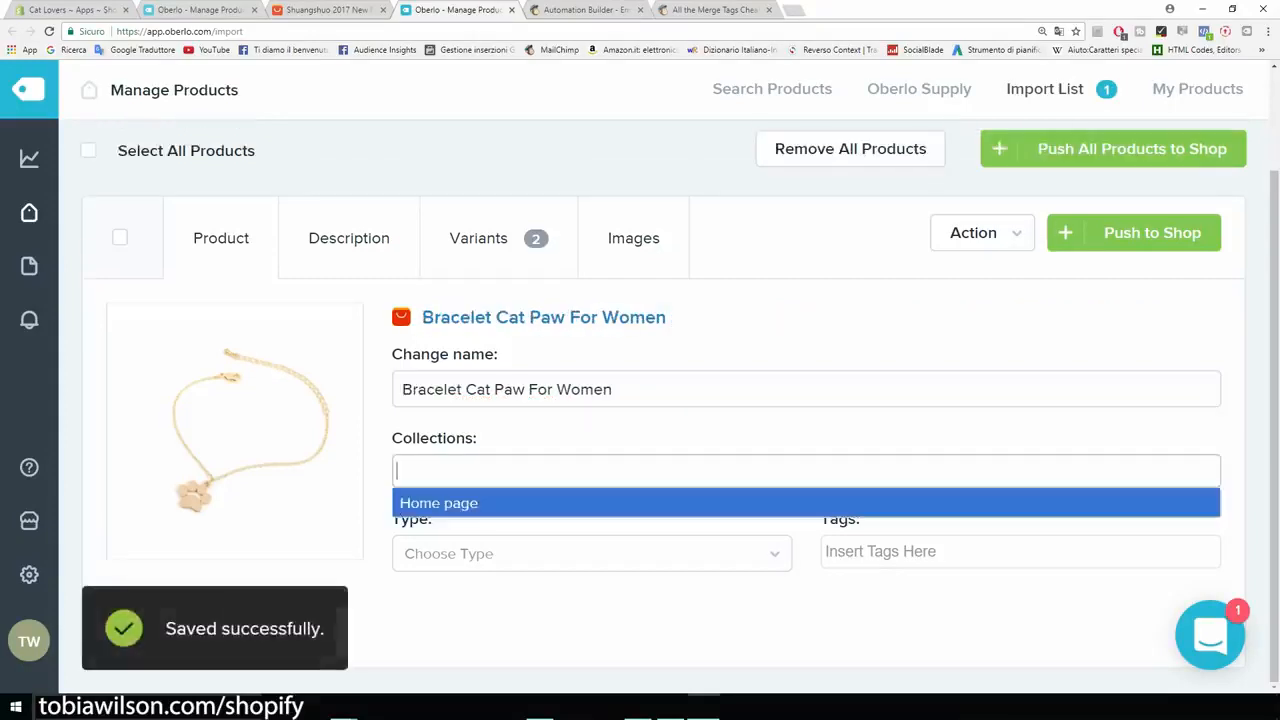
pyautogui.press('Return')
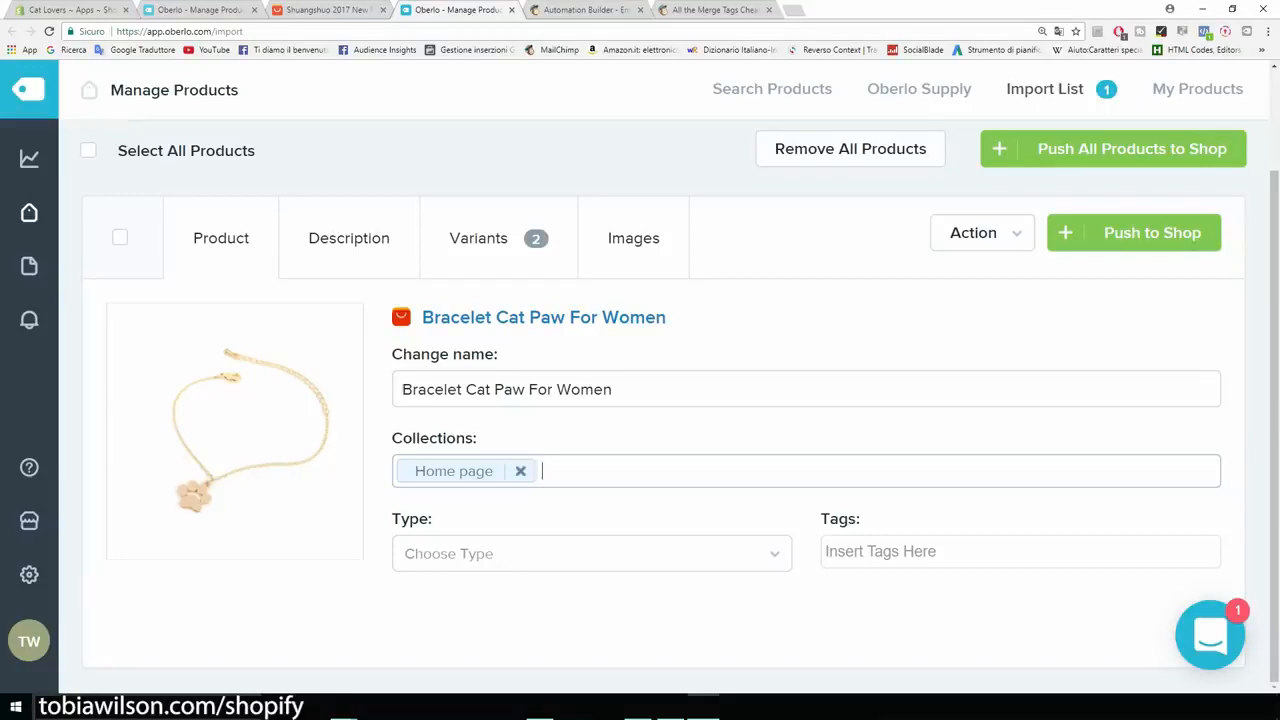
# Set the bracelet's product type to 'bracelet'.
pyautogui.click(591, 554)
pyautogui.write('br')
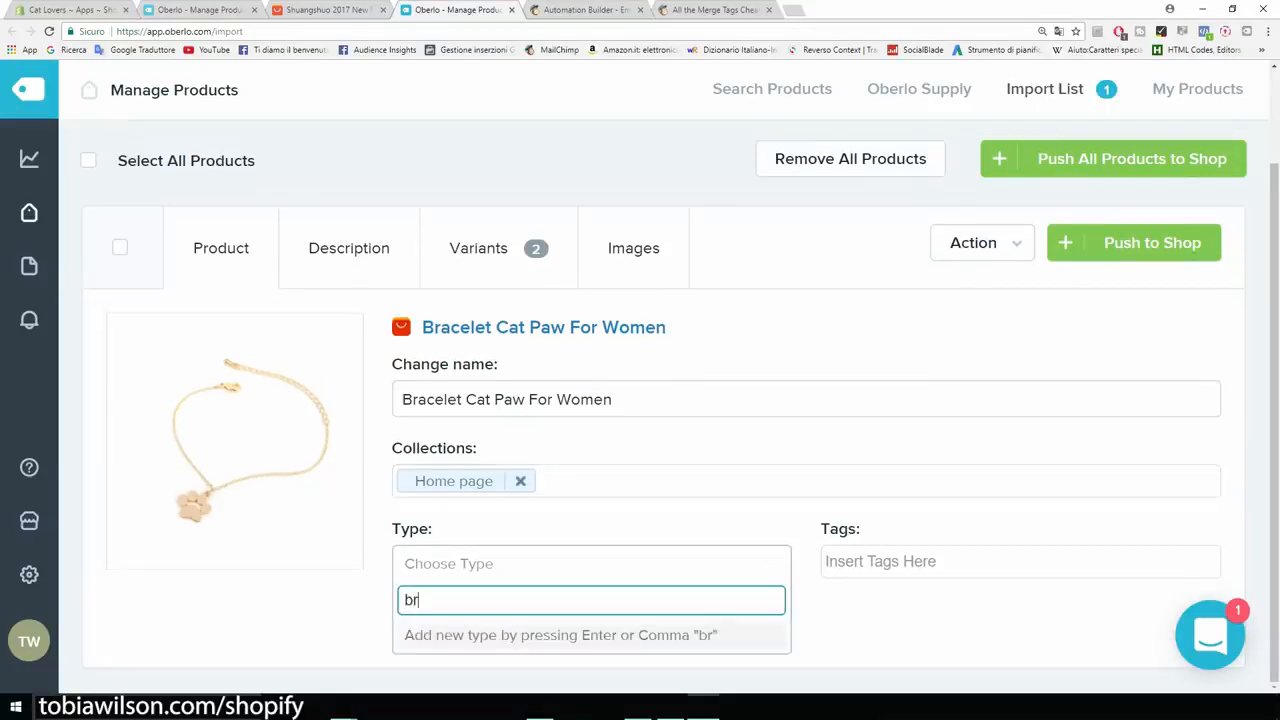
pyautogui.write('acelet')
pyautogui.press('Return')
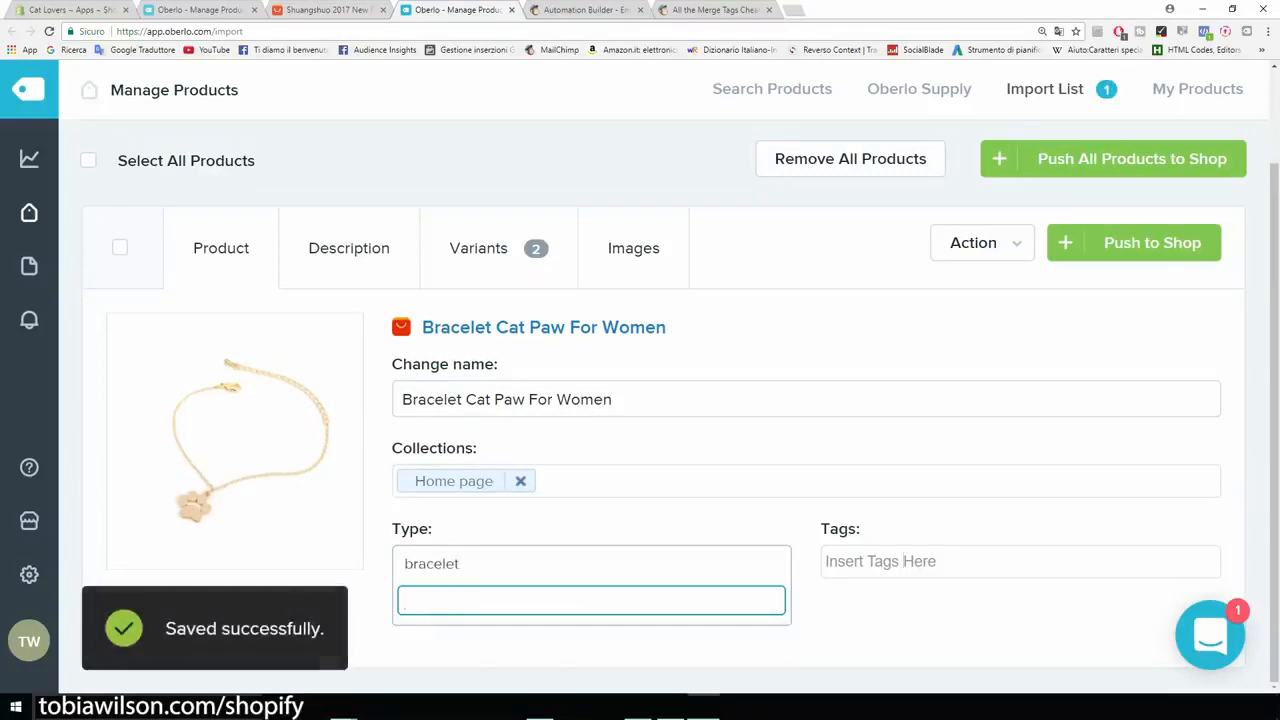
# Tag the bracelet with 'bracelet' and 'cat bracelet'.
pyautogui.click(904, 561)
pyautogui.write('bracelet')
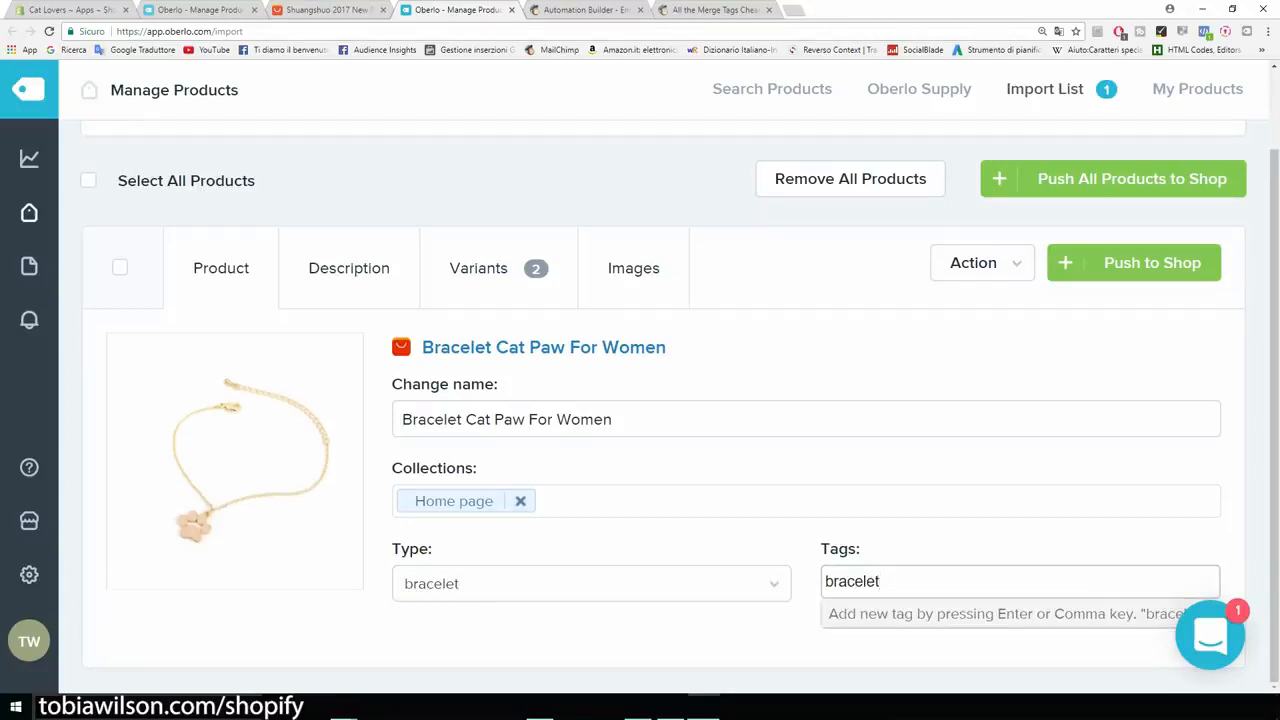
pyautogui.press('Return')
pyautogui.write('c')
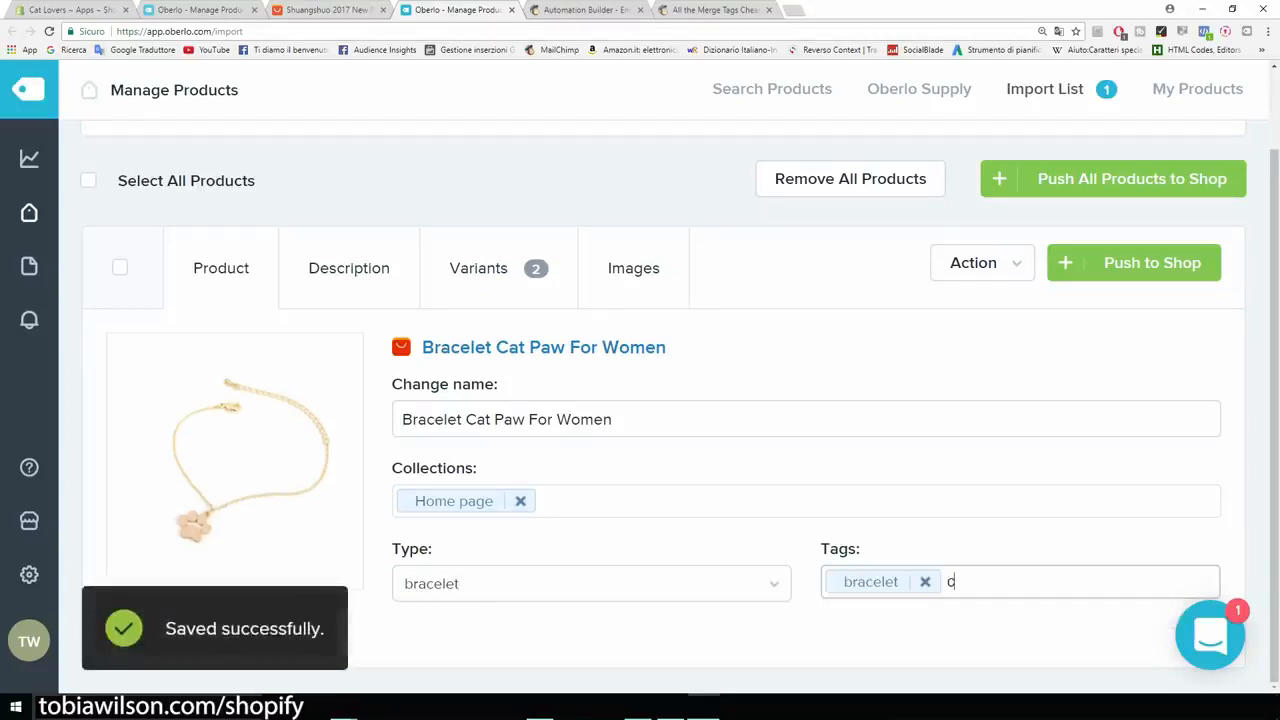
pyautogui.write('at bracelet')
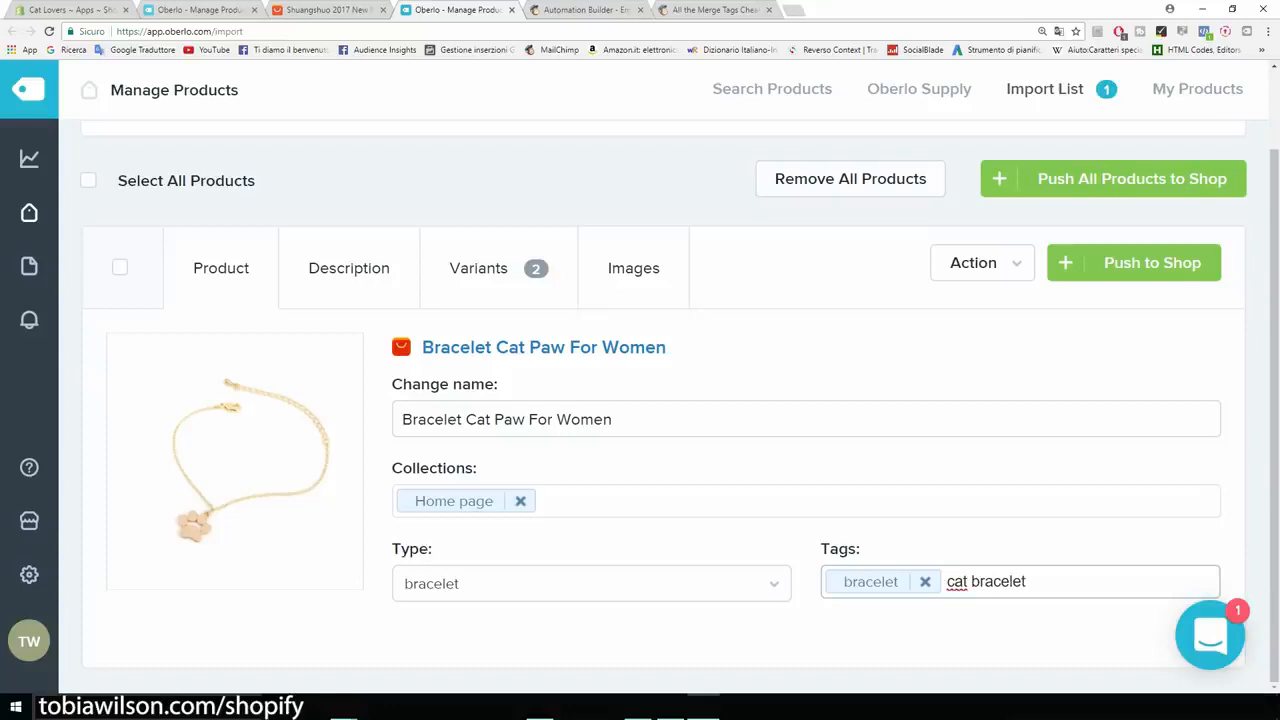
pyautogui.press('Return')
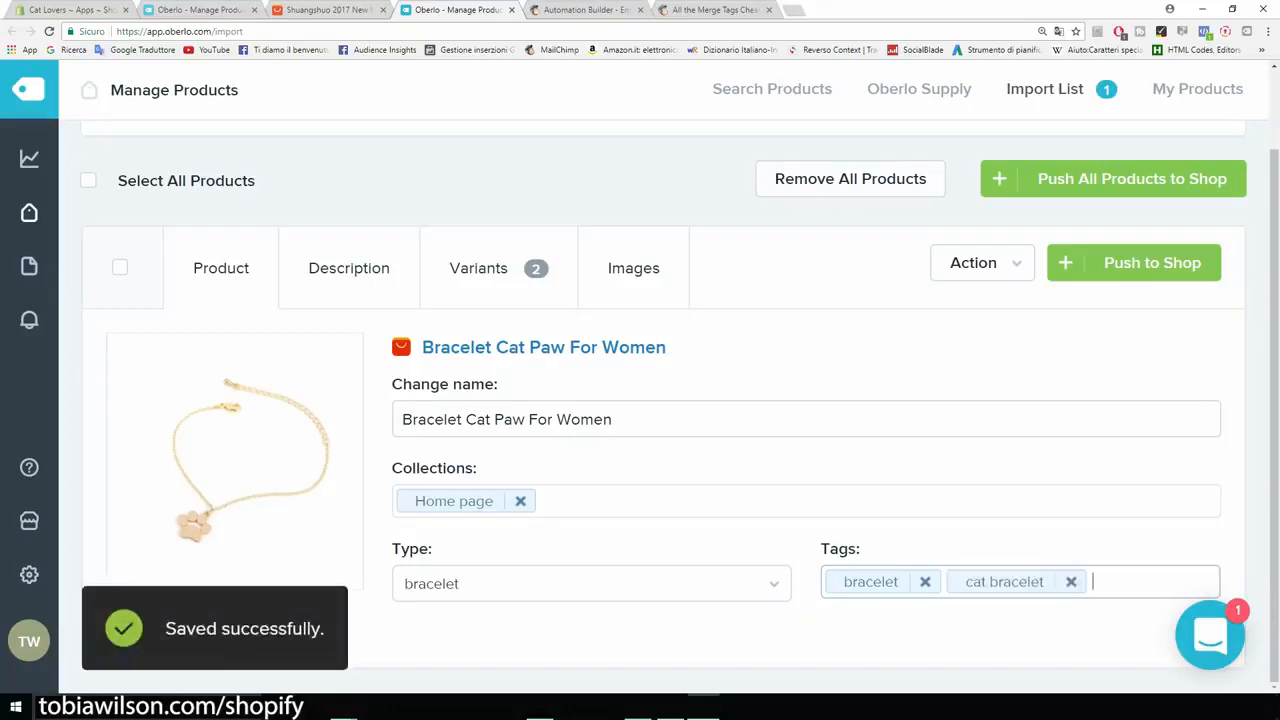
pyautogui.click(349, 268)
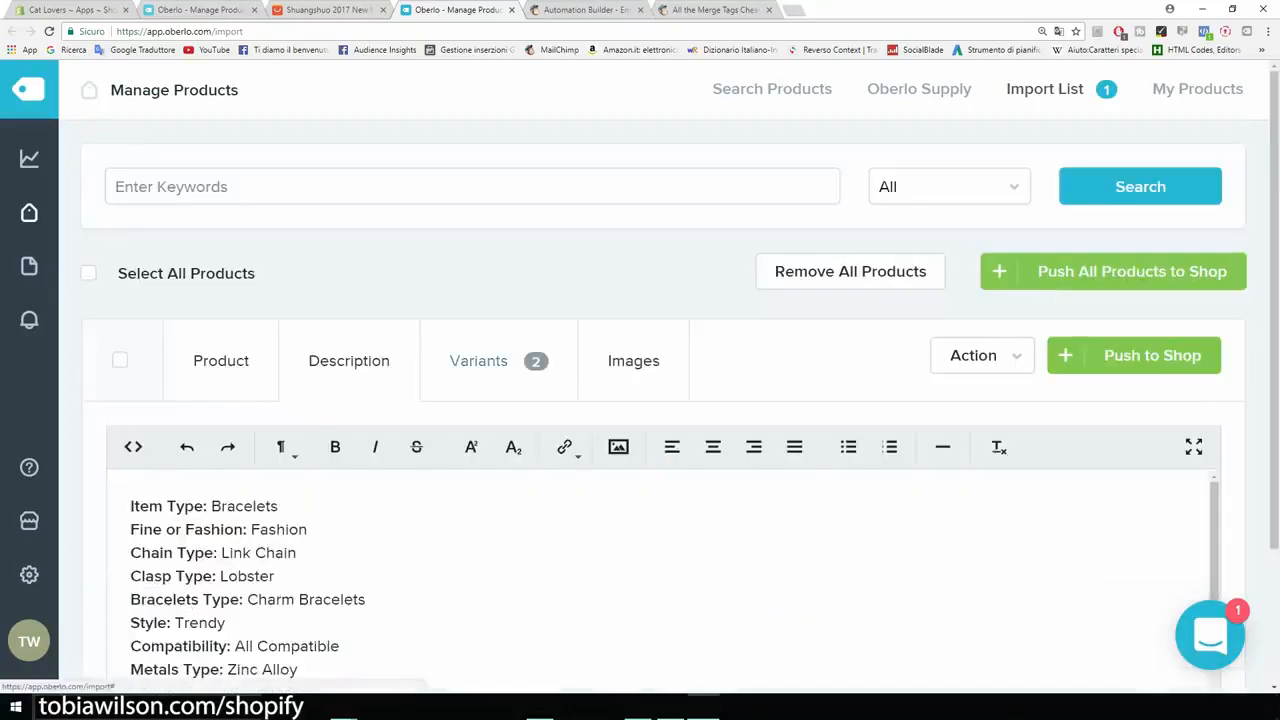
pyautogui.scroll(-1, 660, 580)
pyautogui.scroll(-1, 660, 450)
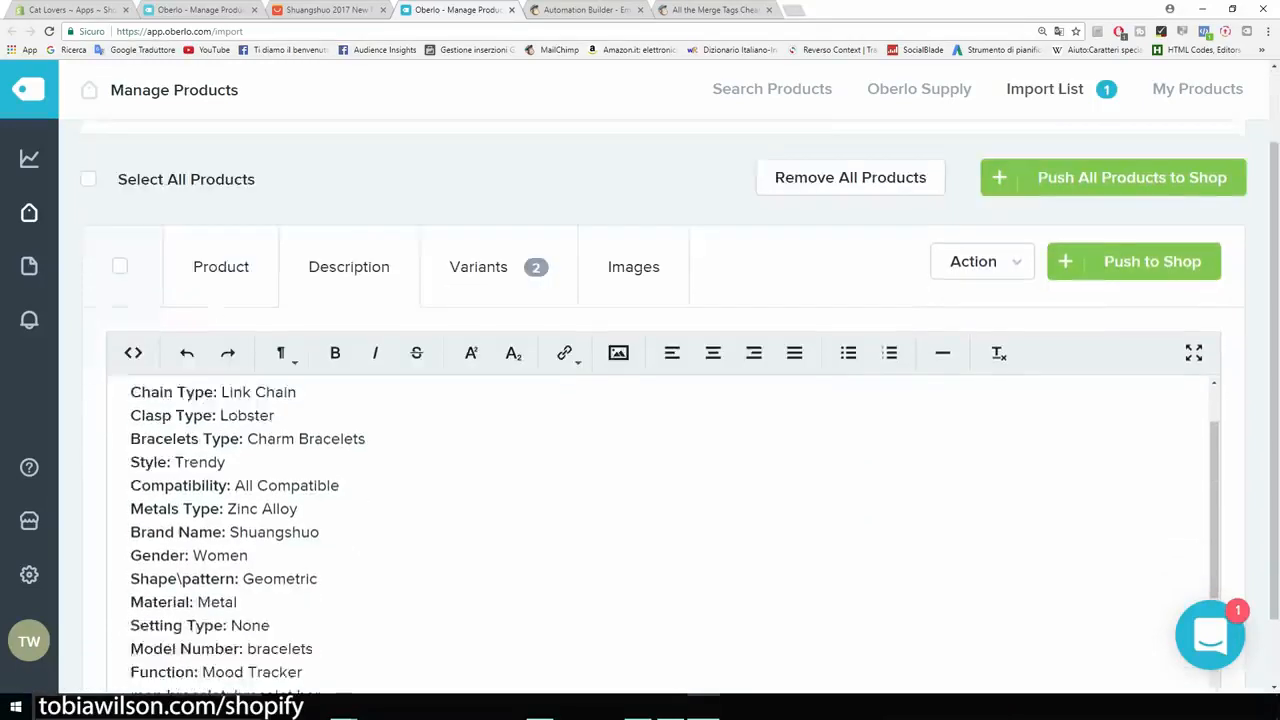
pyautogui.scroll(1, 660, 510)
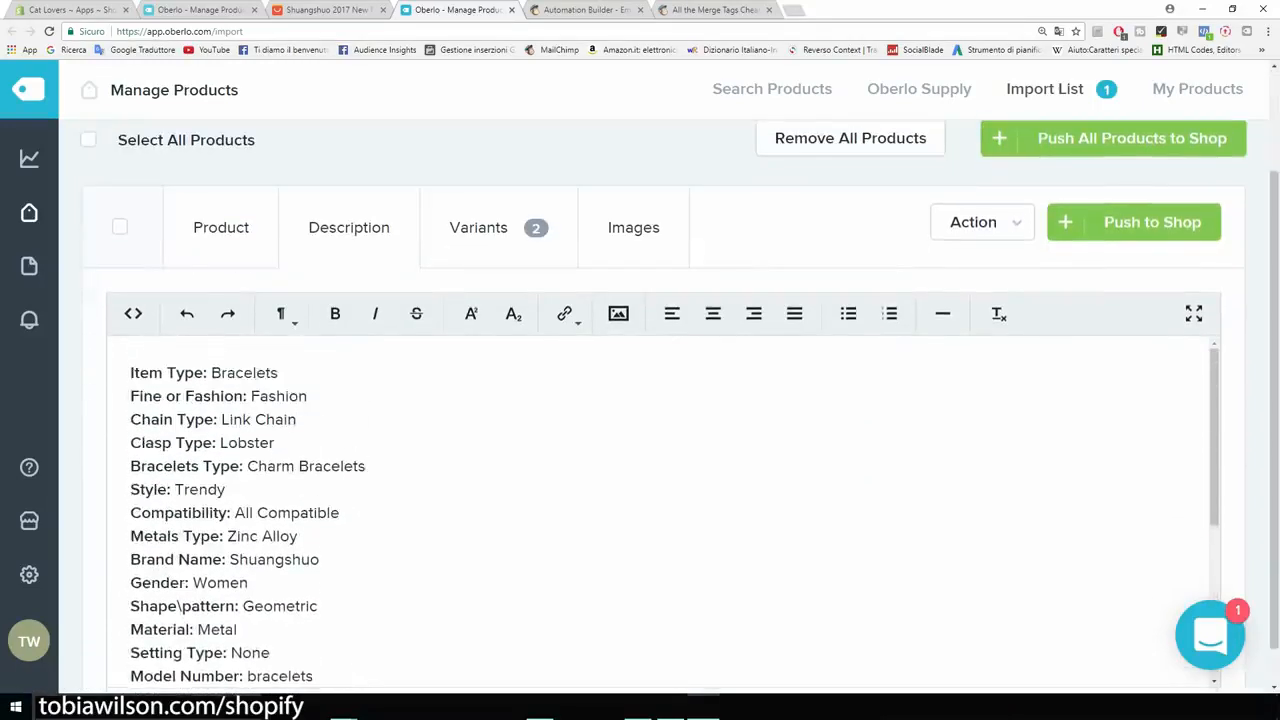
pyautogui.hotkey('shift', 'Down')
pyautogui.hotkey('shift', 'Down')
pyautogui.hotkey('shift', 'Down')
pyautogui.hotkey('shift', 'Down')
pyautogui.hotkey('shift', 'Down')
pyautogui.hotkey('shift', 'Down')
pyautogui.hotkey('shift', 'Down')
pyautogui.hotkey('shift', 'Down')
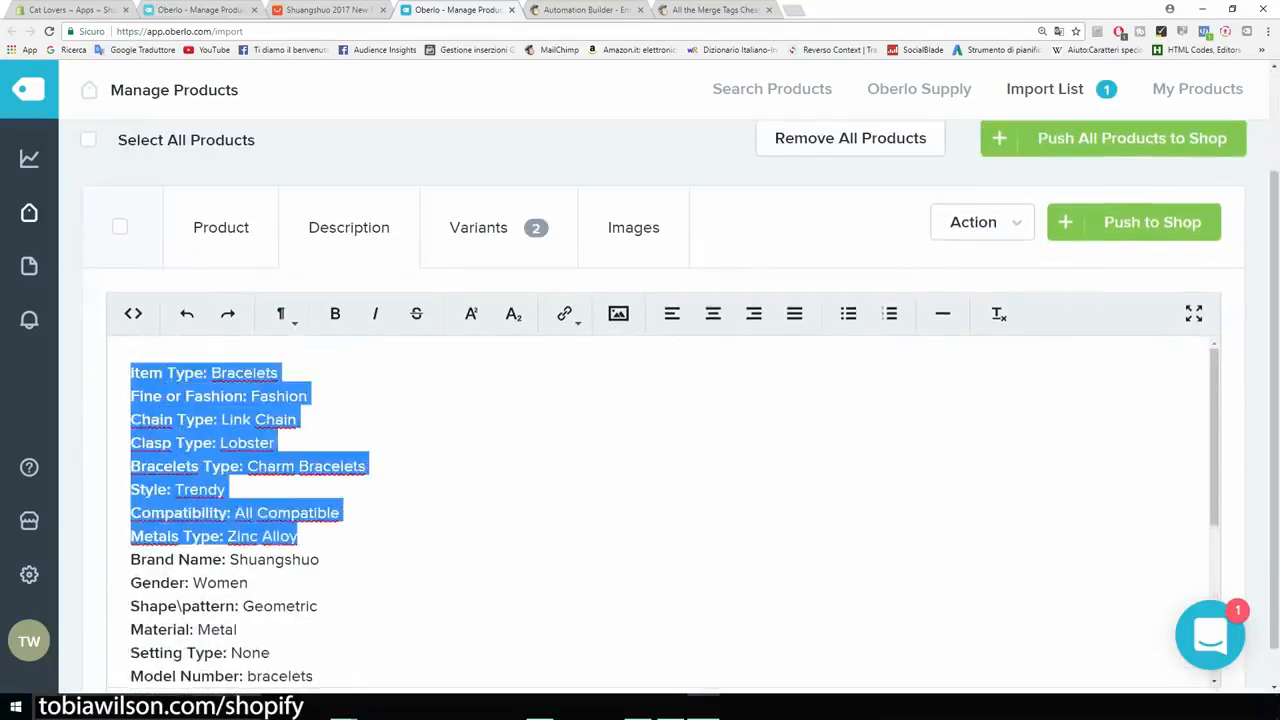
pyautogui.scroll(-5, 660, 500)
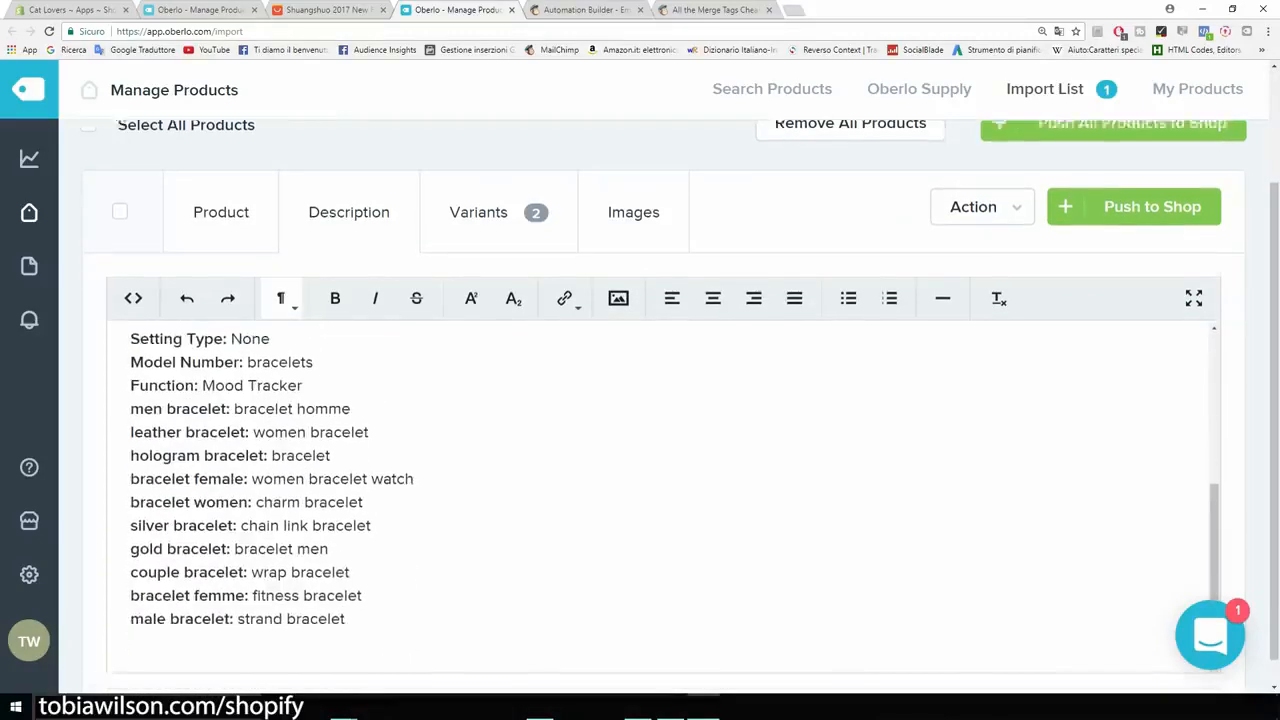
pyautogui.scroll(-1, 660, 470)
pyautogui.moveTo(346, 591); pyautogui.dragTo(130, 320)
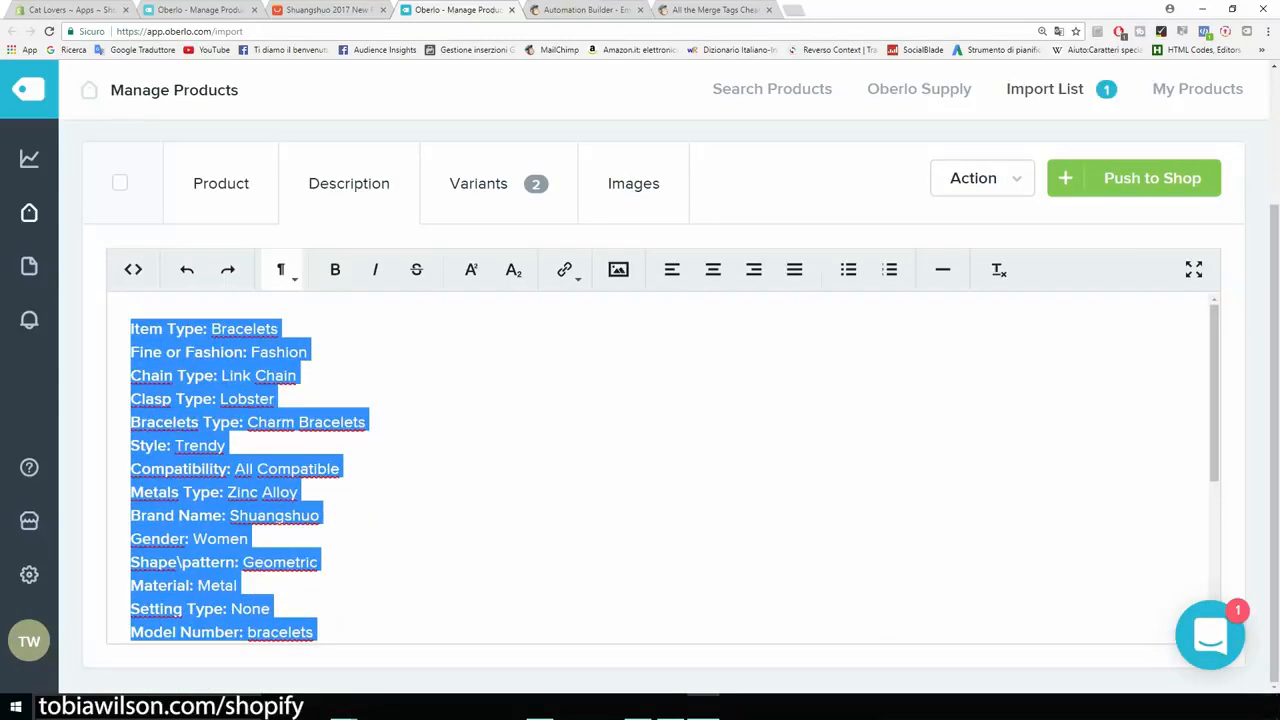
# Review the bracelet's AliExpress item specifics and supplier description, then return to Oberlo's search page.
pyautogui.click(330, 9)
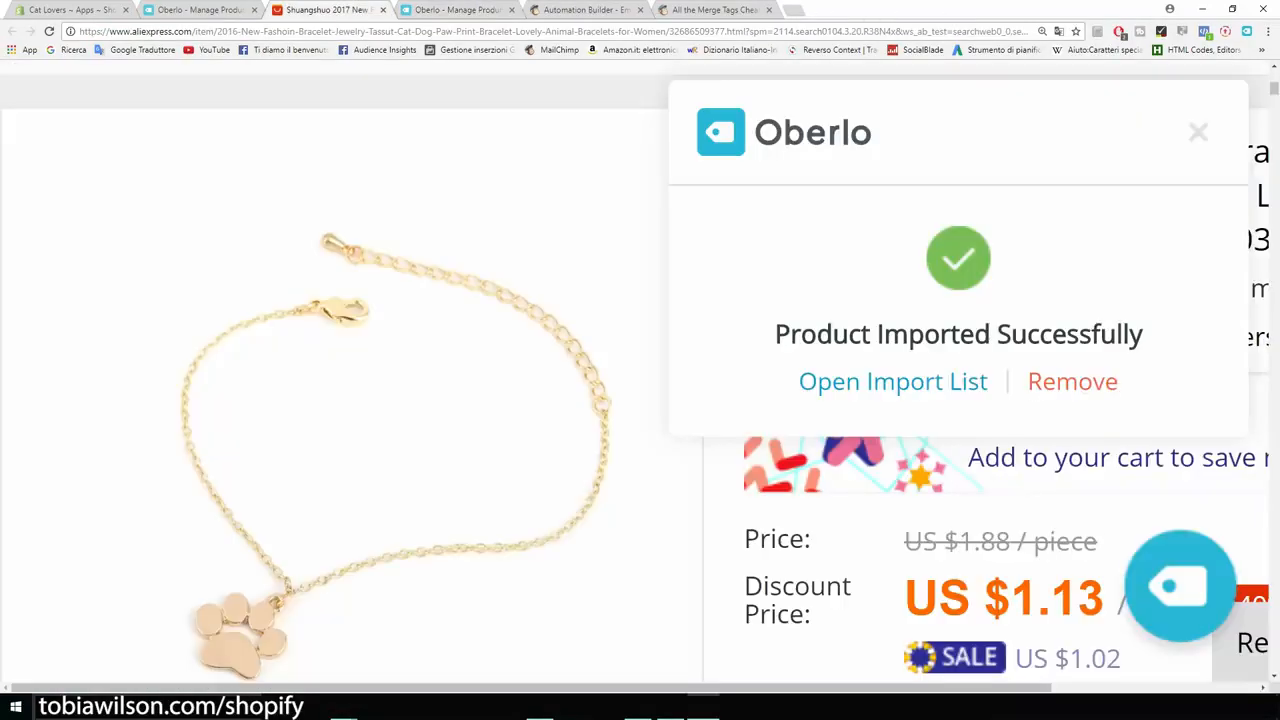
pyautogui.hotkey('ctrl', '-')
pyautogui.hotkey('ctrl', '-')
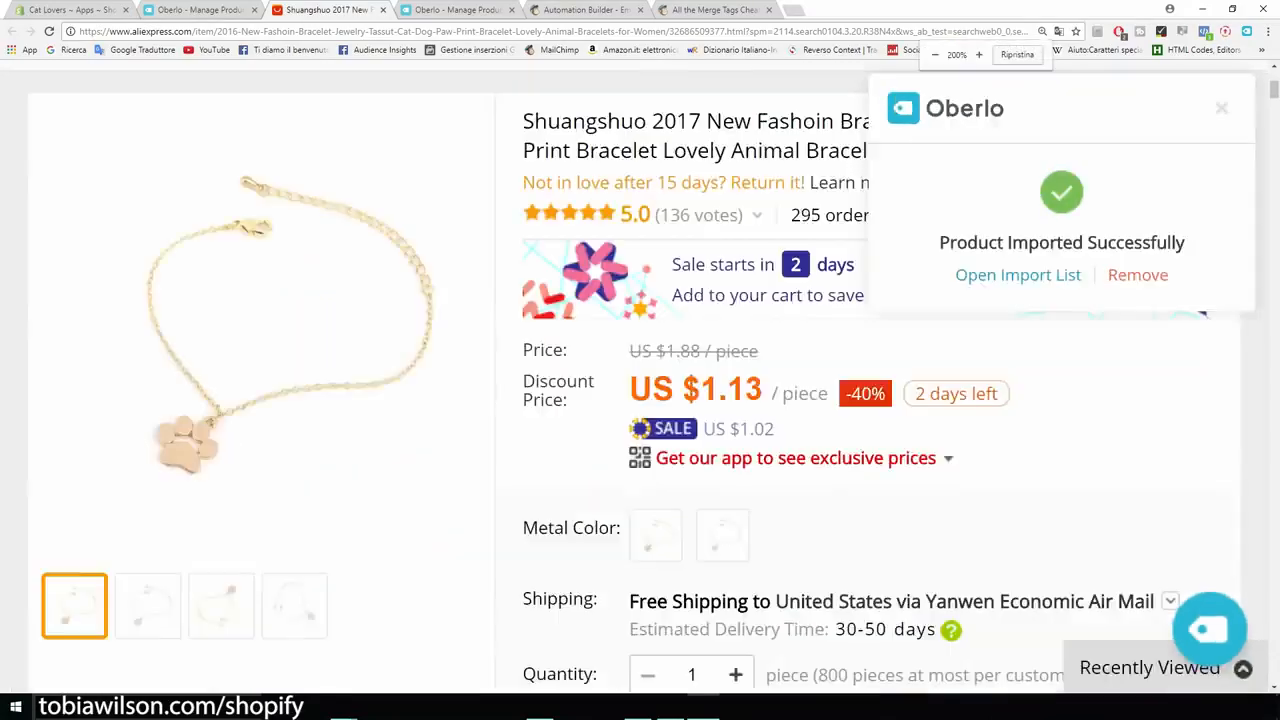
pyautogui.hotkey('ctrl', '-')
pyautogui.scroll(-3, 640, 380)
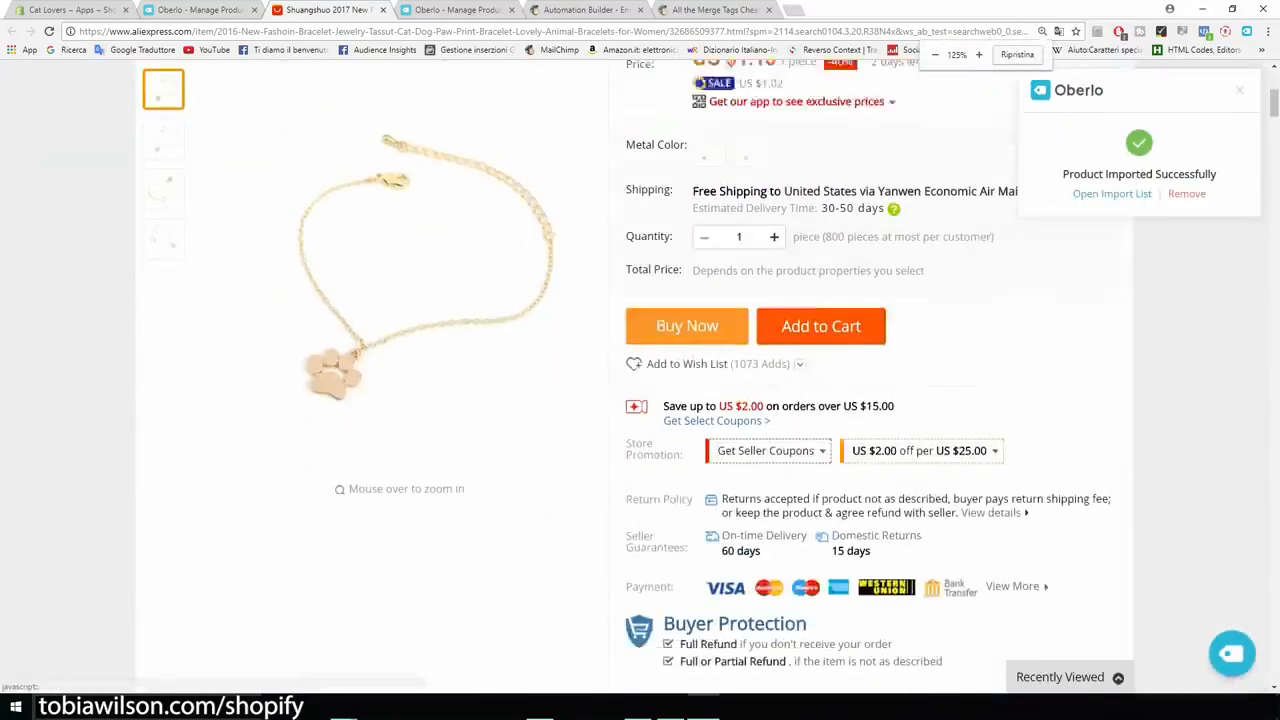
pyautogui.scroll(-10, 640, 380)
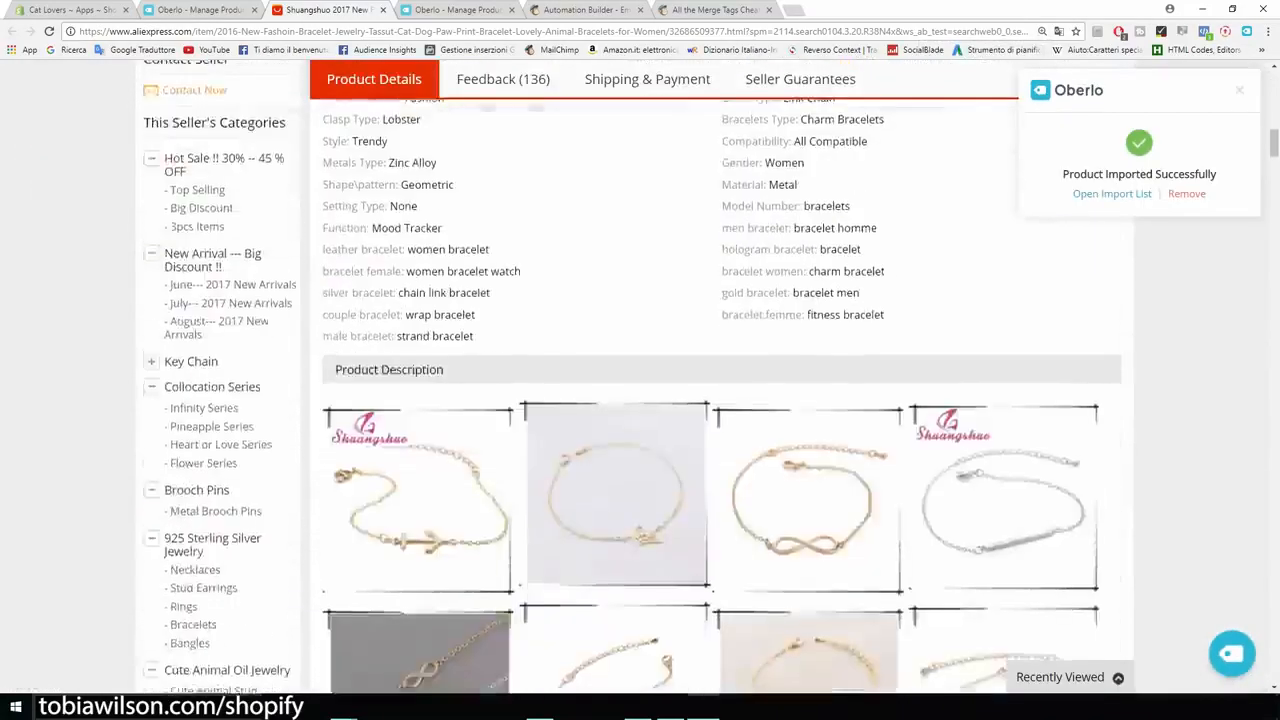
pyautogui.moveTo(702, 448); pyautogui.dragTo(912, 257)
pyautogui.scroll(-8, 640, 380)
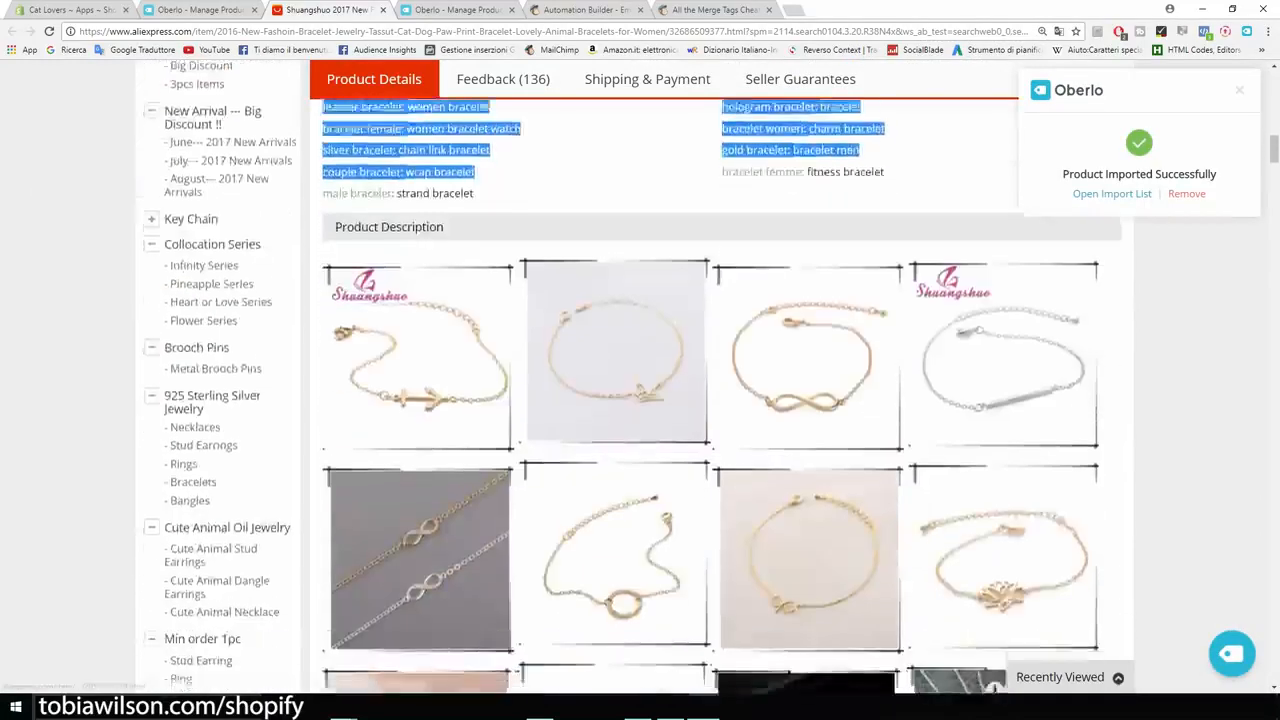
pyautogui.scroll(-10, 640, 380)
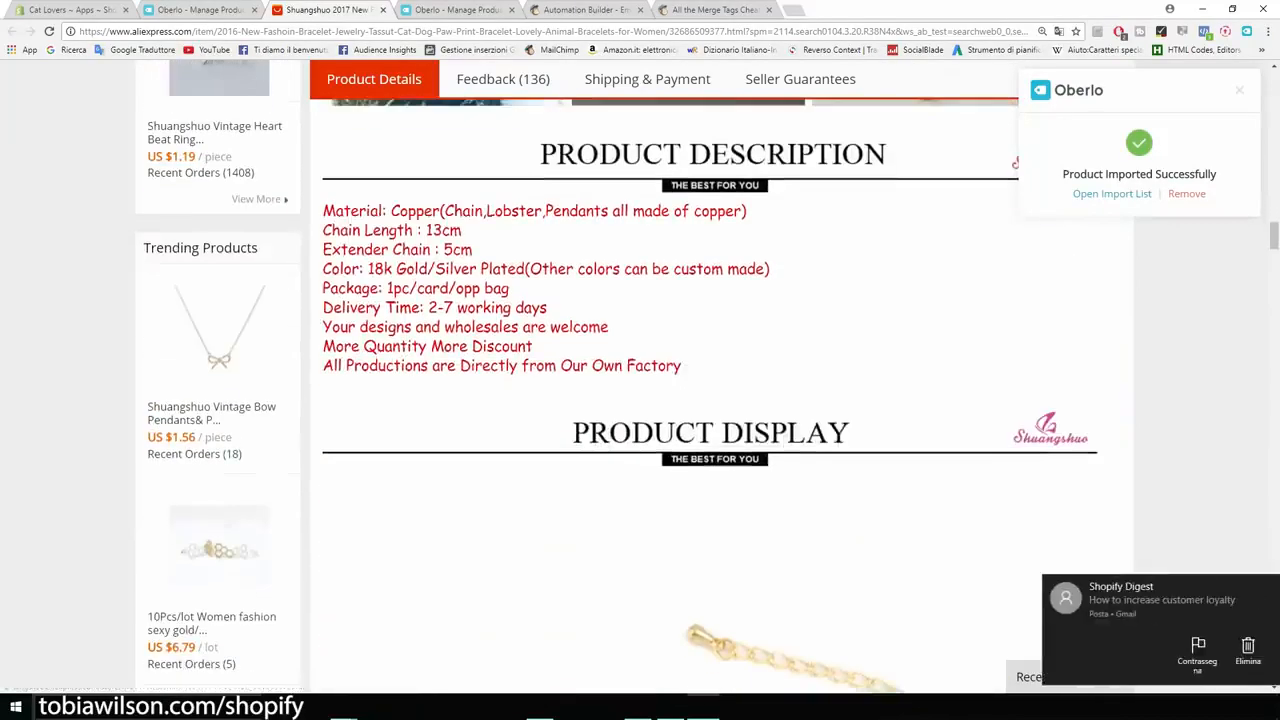
pyautogui.moveTo(681, 366); pyautogui.dragTo(440, 289)
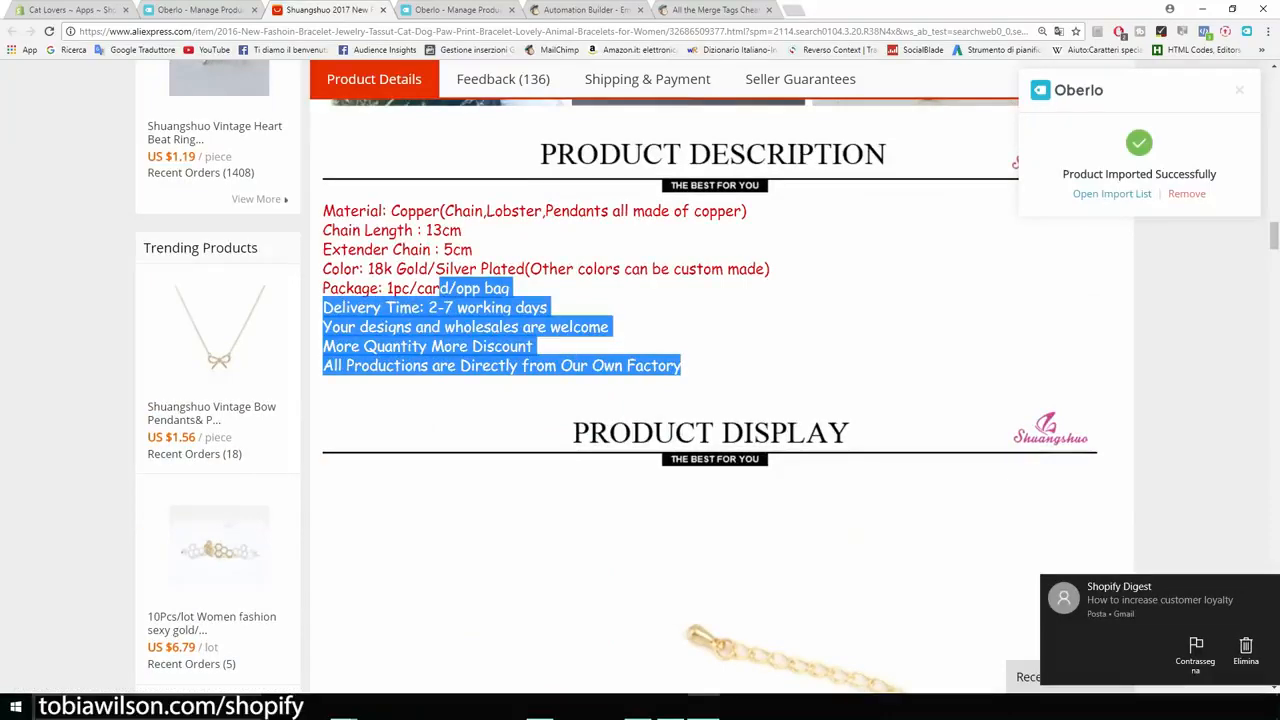
pyautogui.click(198, 10)
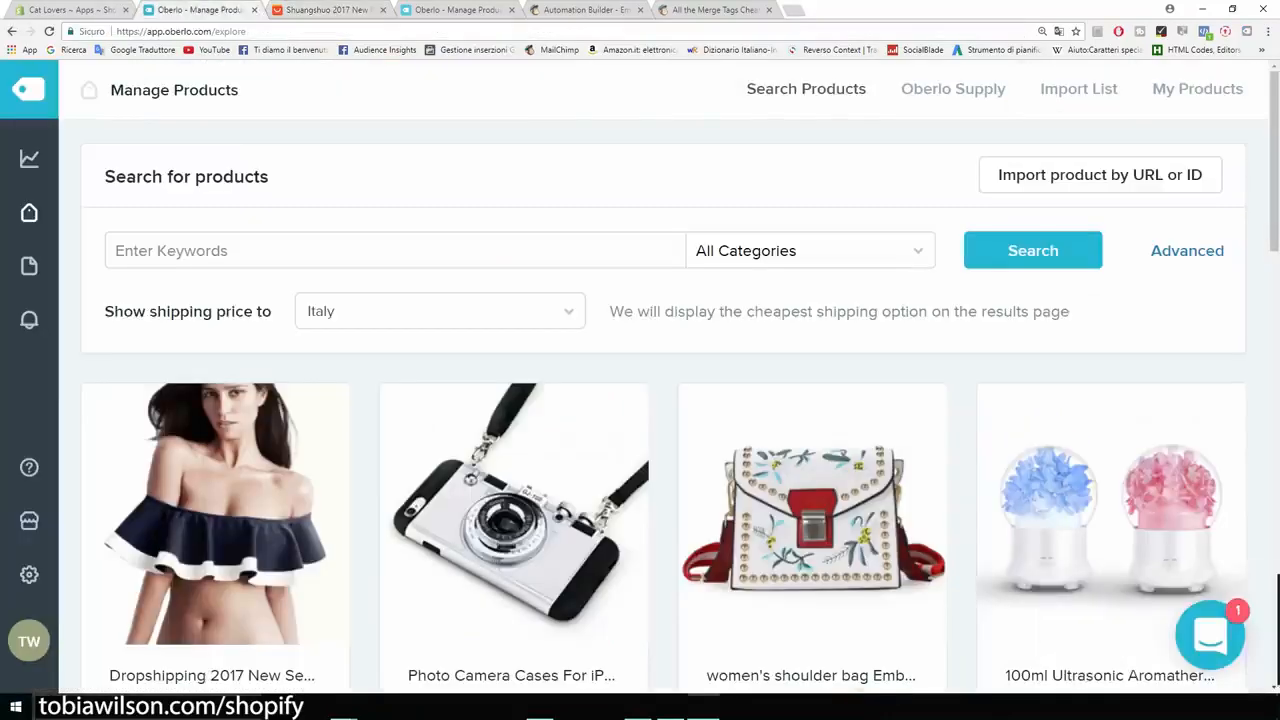
# Write 'Beatiful bracelet...' as the description and paste the Color and Material lines from Products.doc below.
pyautogui.click(458, 10)
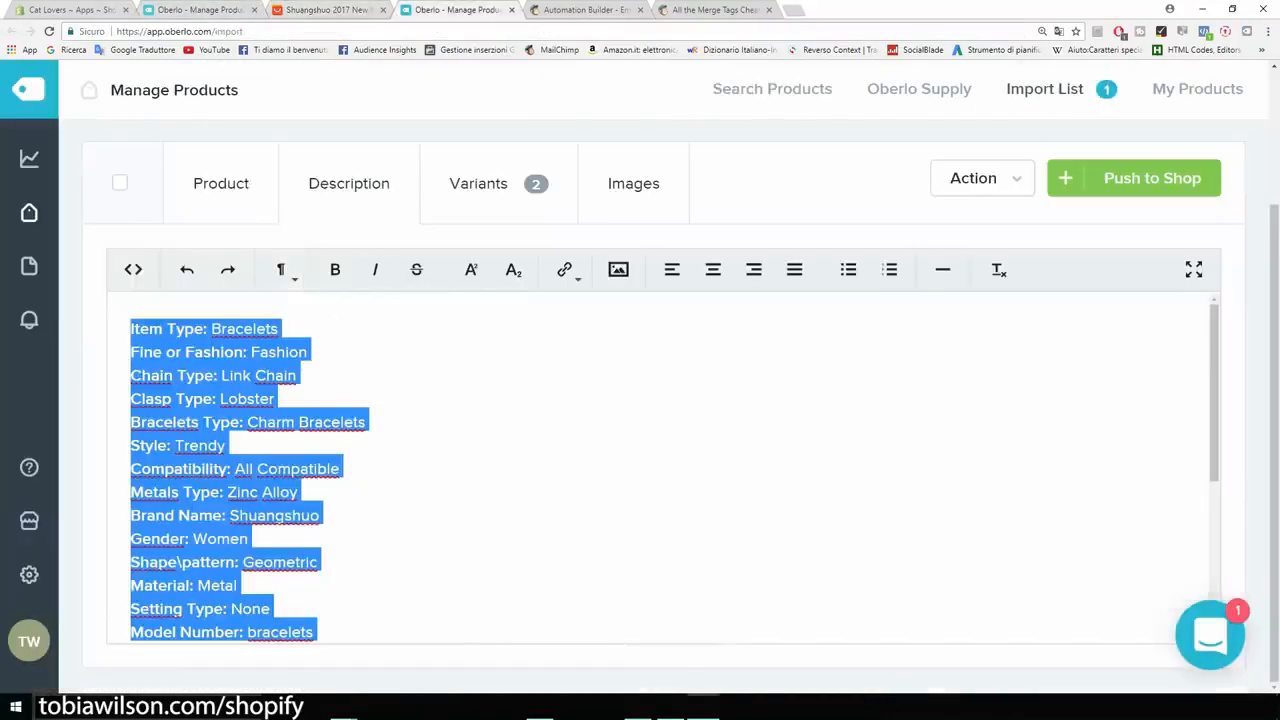
pyautogui.press('BackSpace')
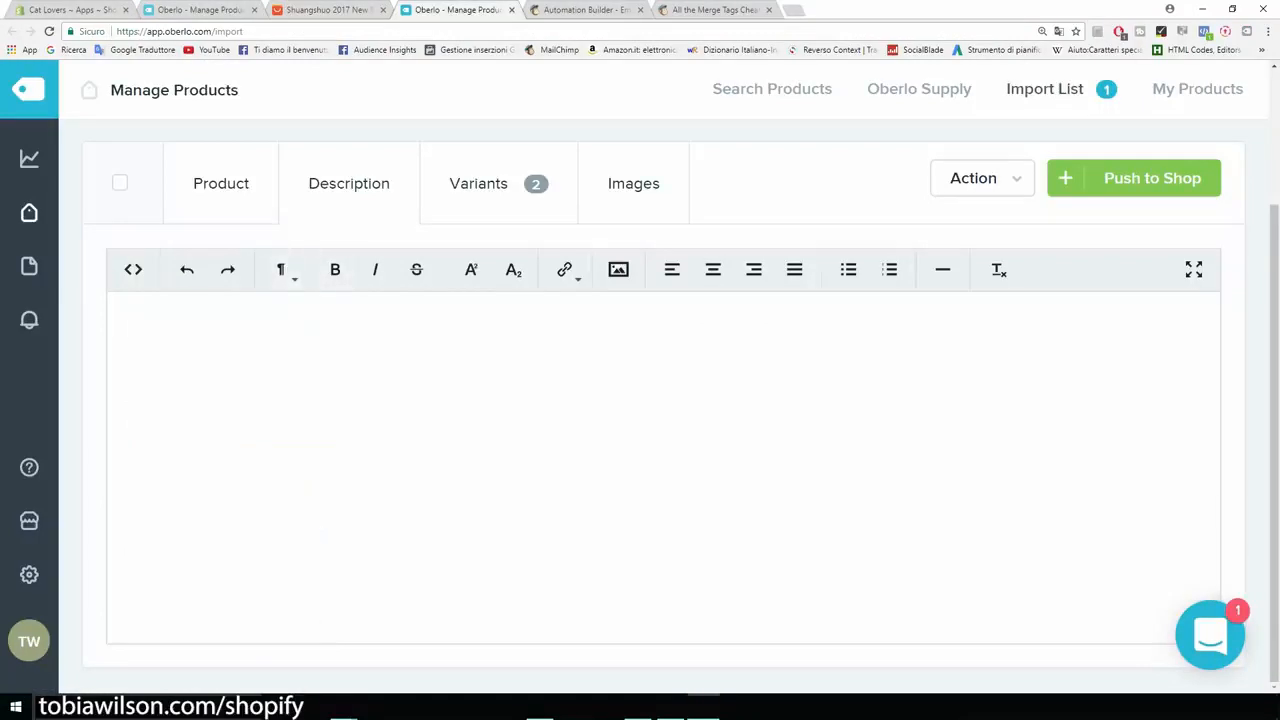
pyautogui.write('Bea')
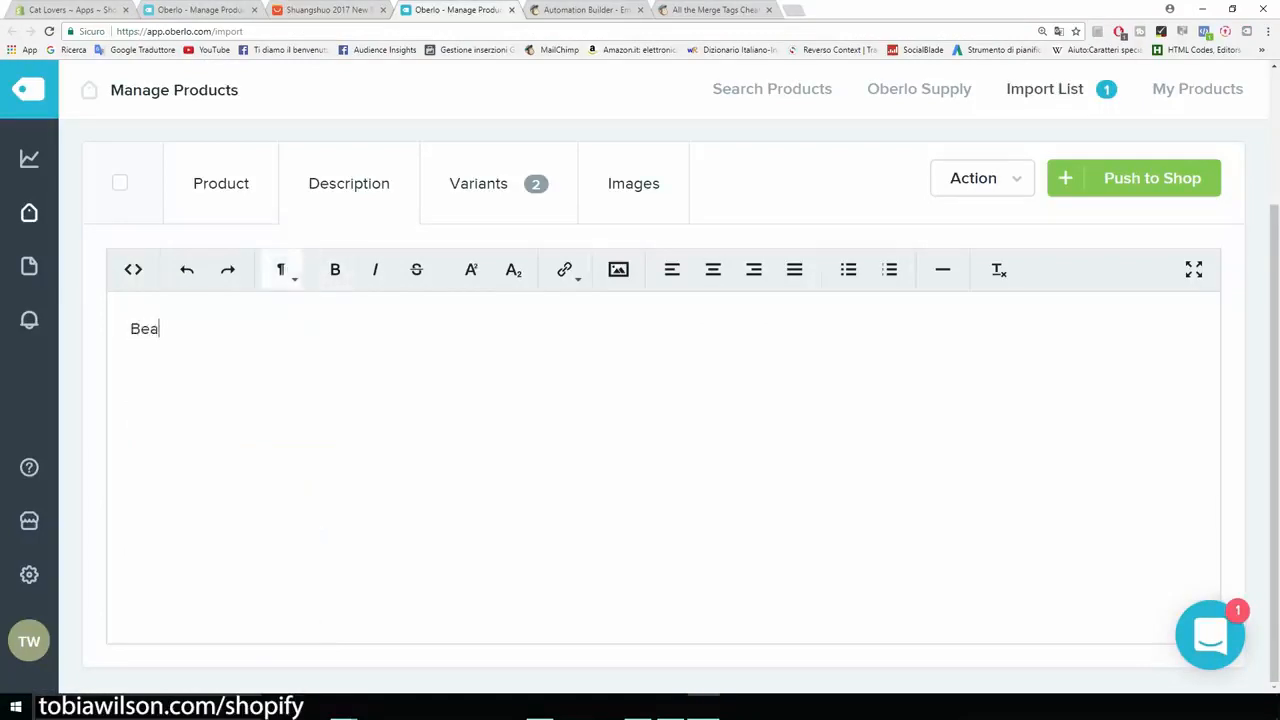
pyautogui.write('tiful bracelet...')
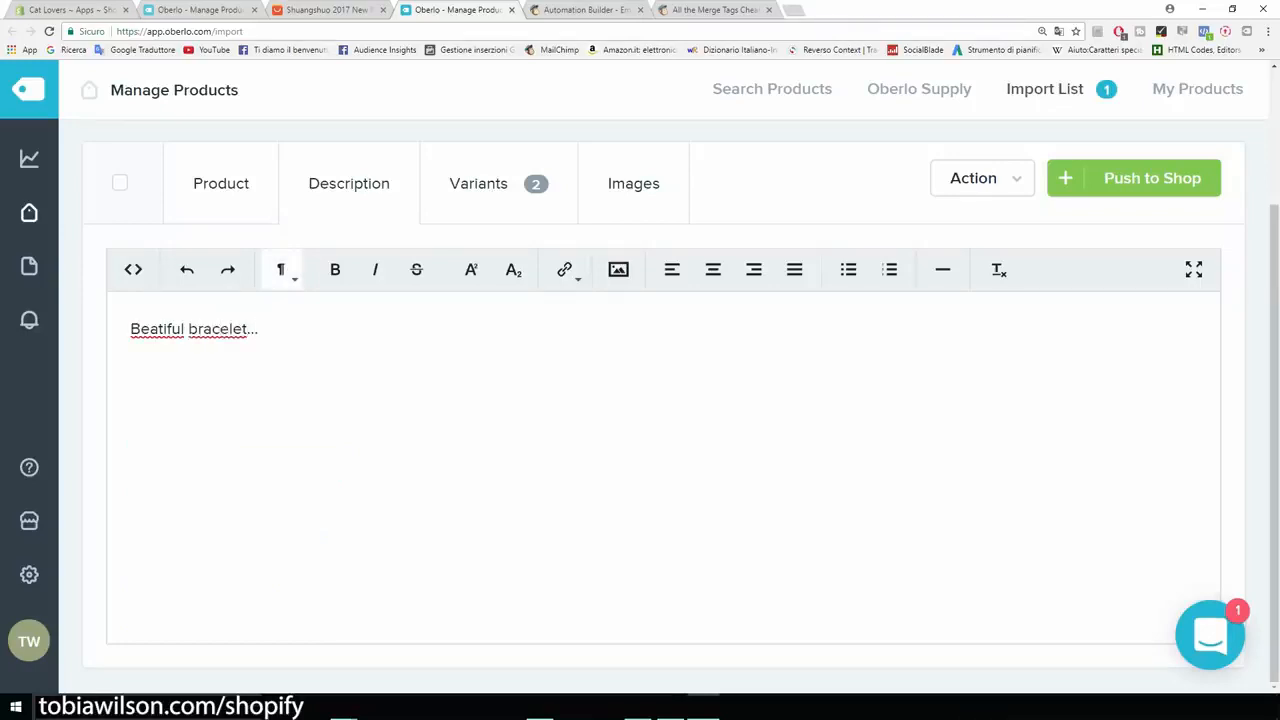
pyautogui.hotkey('shift', 'Left')
pyautogui.hotkey('shift', 'Left')
pyautogui.hotkey('shift', 'Left')
pyautogui.hotkey('shift', 'Left')
pyautogui.hotkey('shift', 'Left')
pyautogui.hotkey('shift', 'Left')
pyautogui.hotkey('shift', 'Left')
pyautogui.hotkey('shift', 'Left')
pyautogui.hotkey('shift', 'Left')
pyautogui.hotkey('shift', 'Left')
pyautogui.hotkey('shift', 'Left')
pyautogui.hotkey('shift', 'Left')
pyautogui.hotkey('shift', 'Left')
pyautogui.hotkey('shift', 'Left')
pyautogui.hotkey('shift', 'Left')
pyautogui.hotkey('shift', 'Left')
pyautogui.hotkey('shift', 'Left')
pyautogui.hotkey('shift', 'Left')
pyautogui.hotkey('shift', 'Left')
pyautogui.hotkey('shift', 'Left')
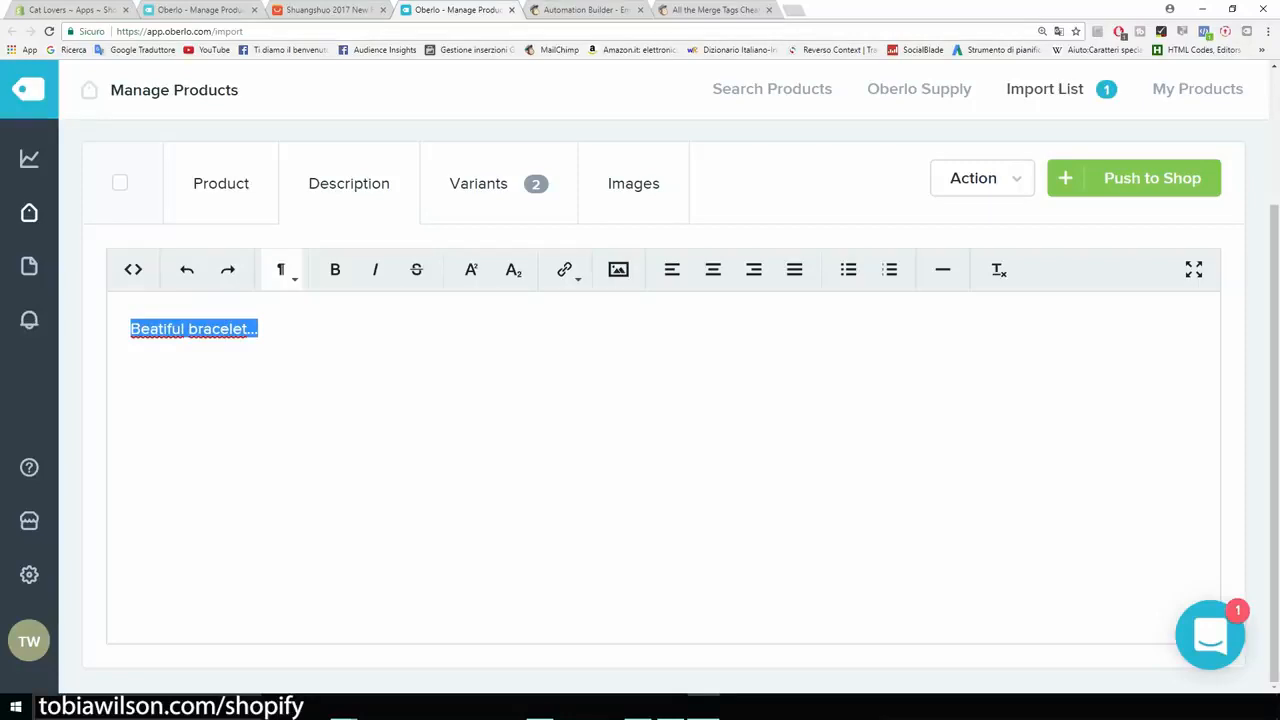
pyautogui.press('Right')
pyautogui.hotkey('alt', 'Tab')
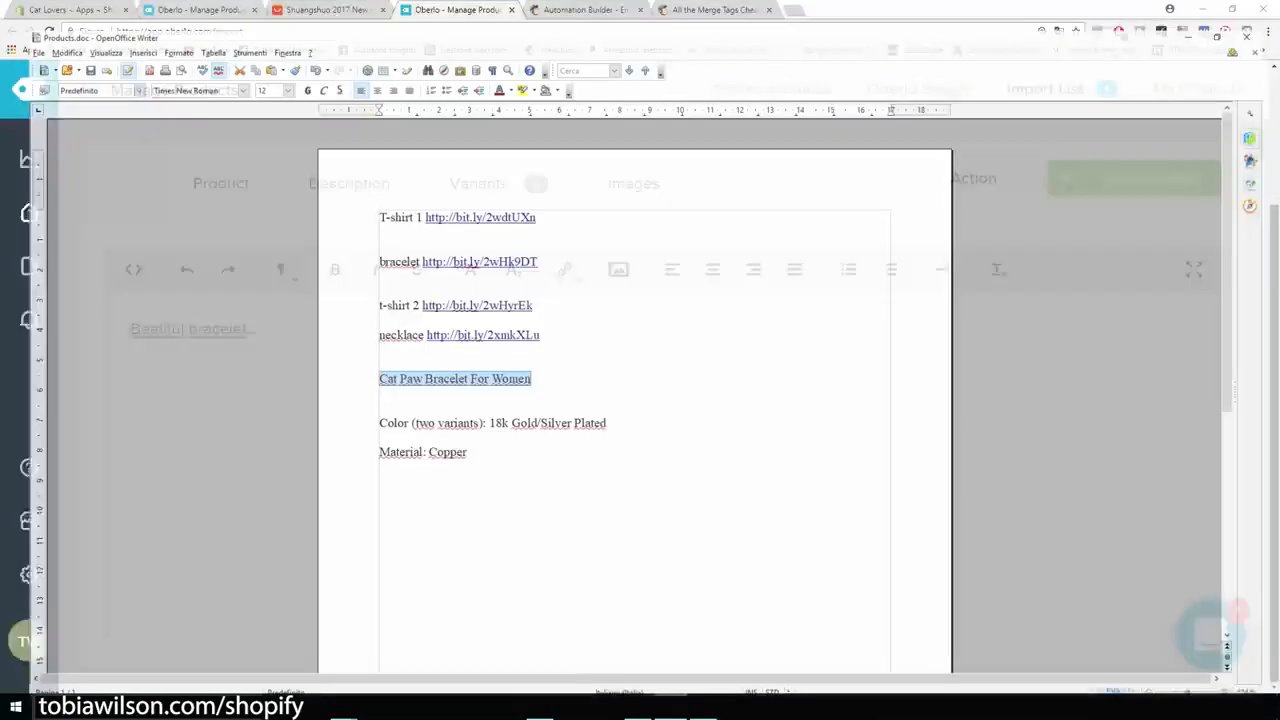
pyautogui.moveTo(457, 438); pyautogui.dragTo(363, 407)
pyautogui.hotkey('ctrl', 'c')
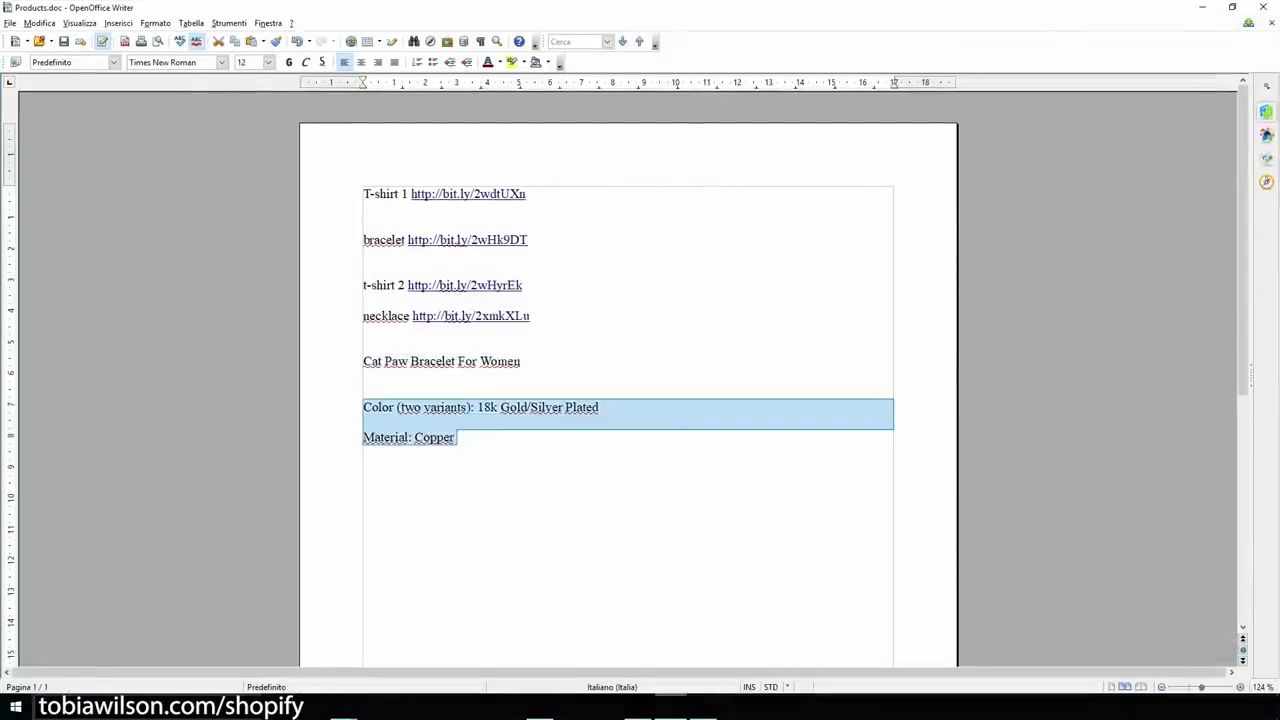
pyautogui.hotkey('alt', 'Tab')
pyautogui.press('Return')
pyautogui.press('Return')
pyautogui.hotkey('ctrl', 'v')
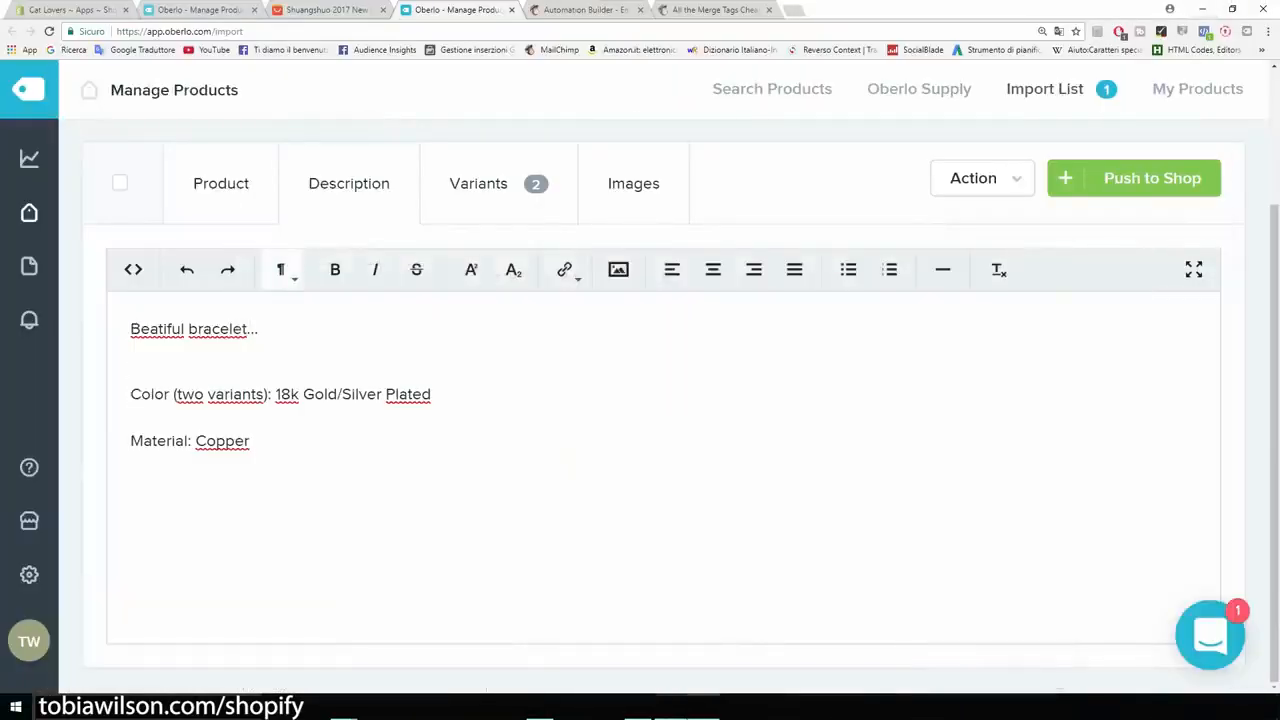
pyautogui.scroll(2, 640, 400)
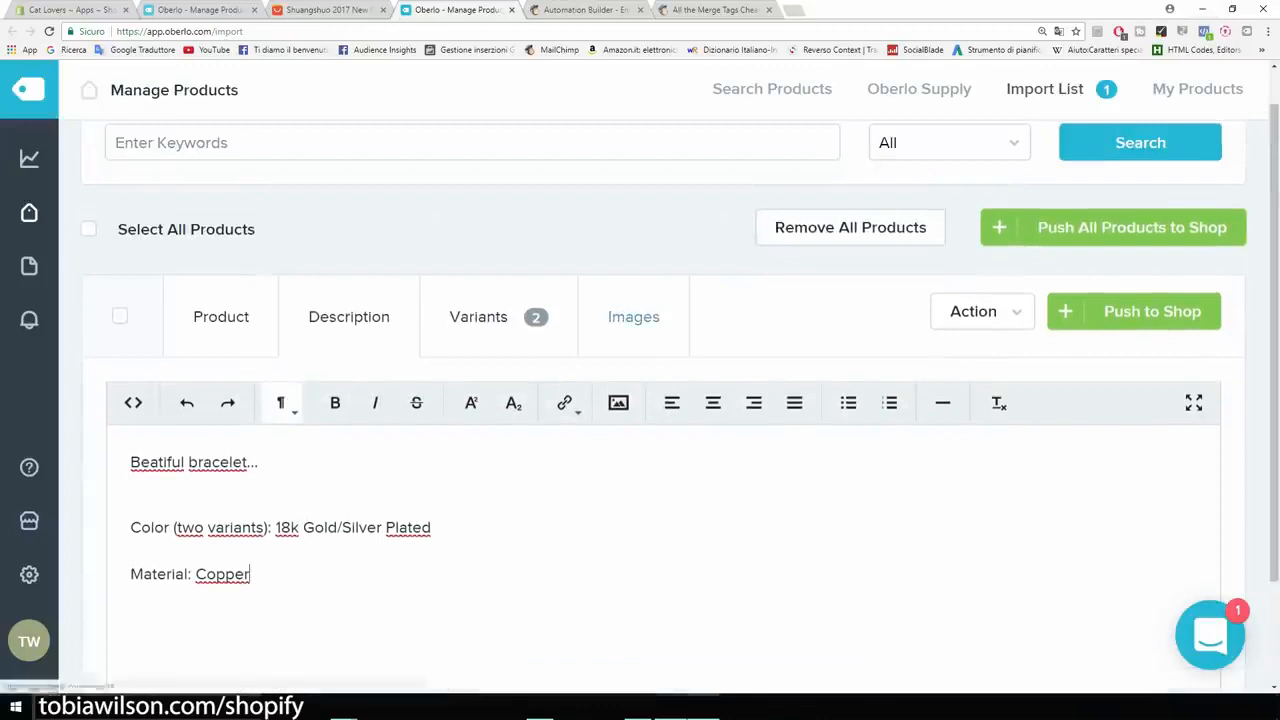
# Keep only the first gold and silver paw images, unchecking the duplicate images.
pyautogui.click(633, 317)
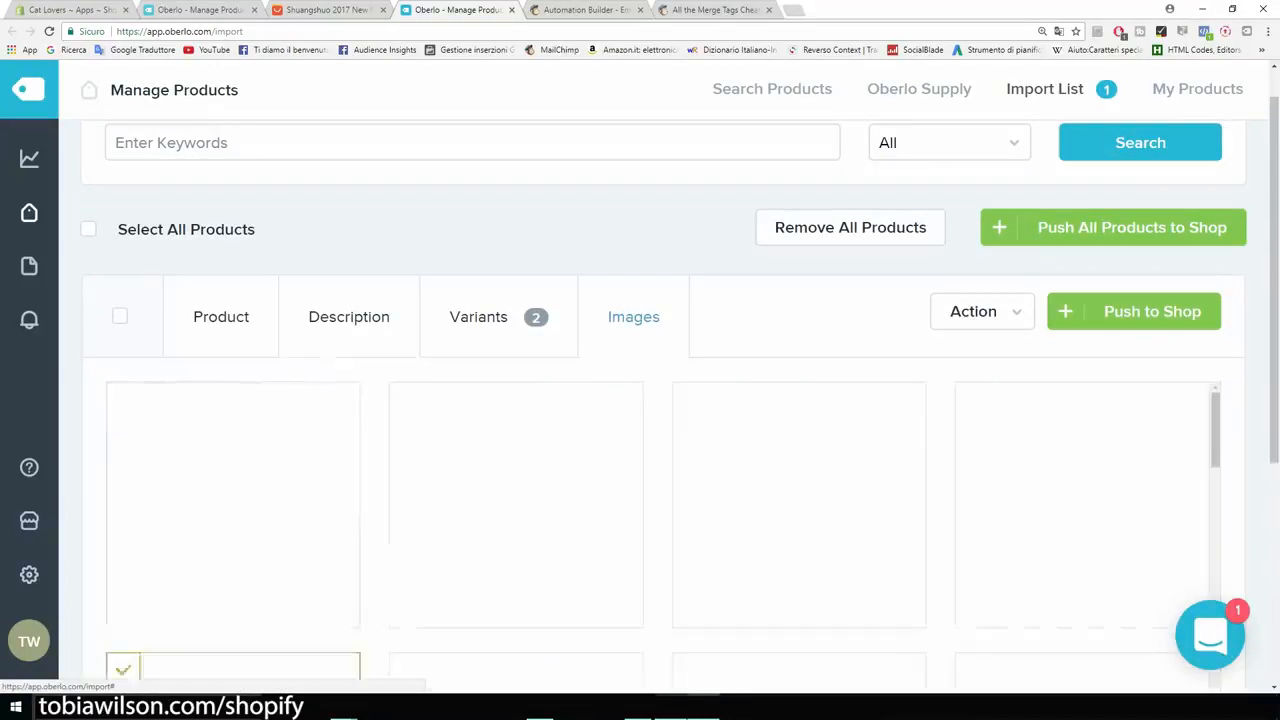
pyautogui.scroll(-2, 349, 190)
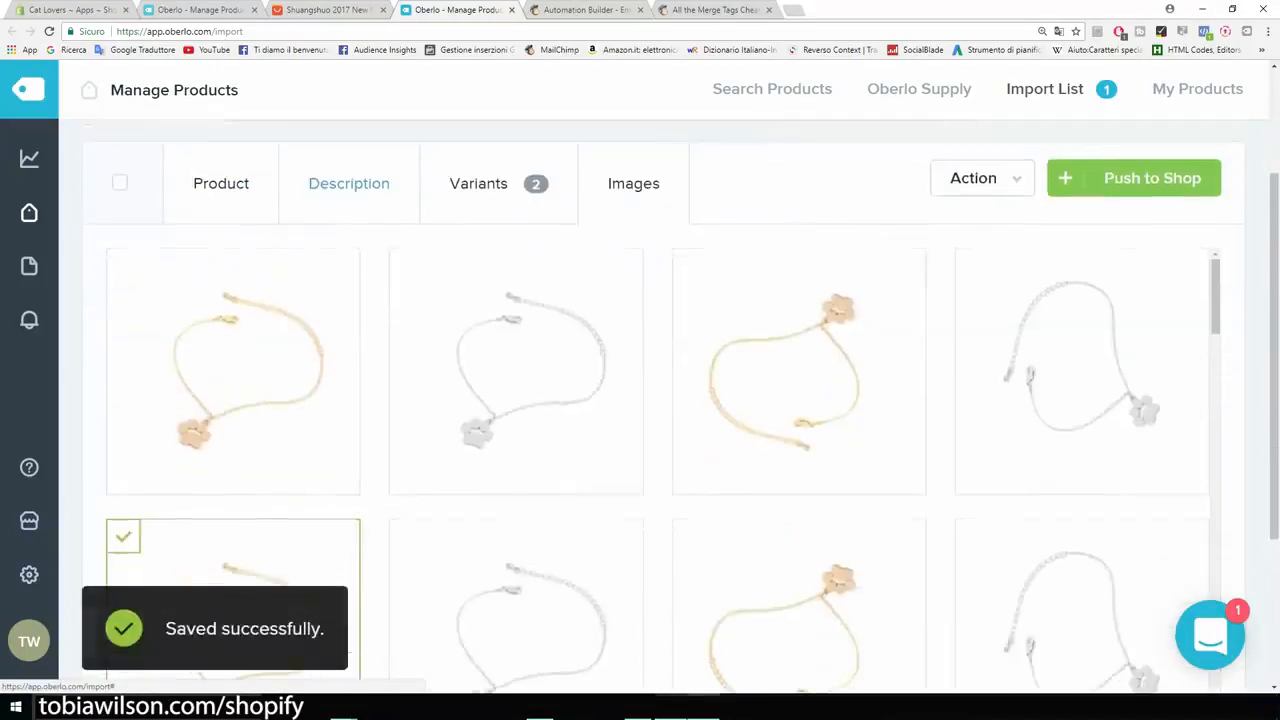
pyautogui.scroll(-1, 225, 300)
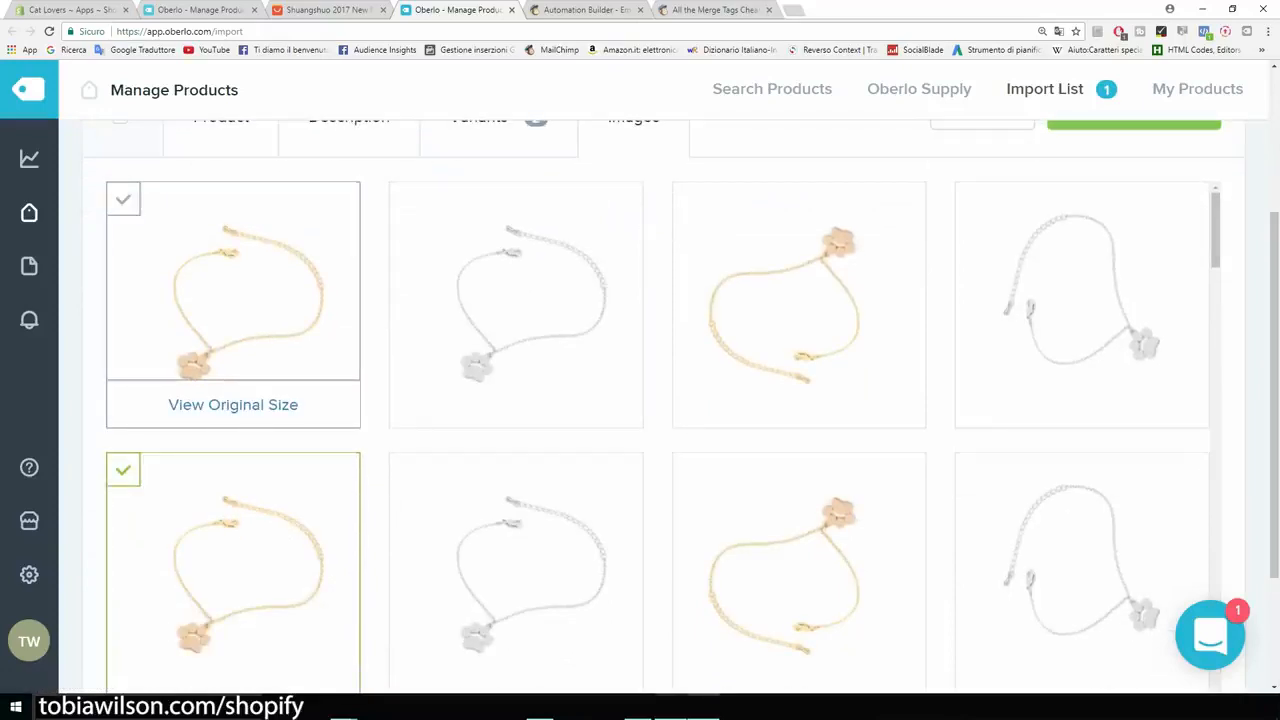
pyautogui.scroll(-2, 233, 400)
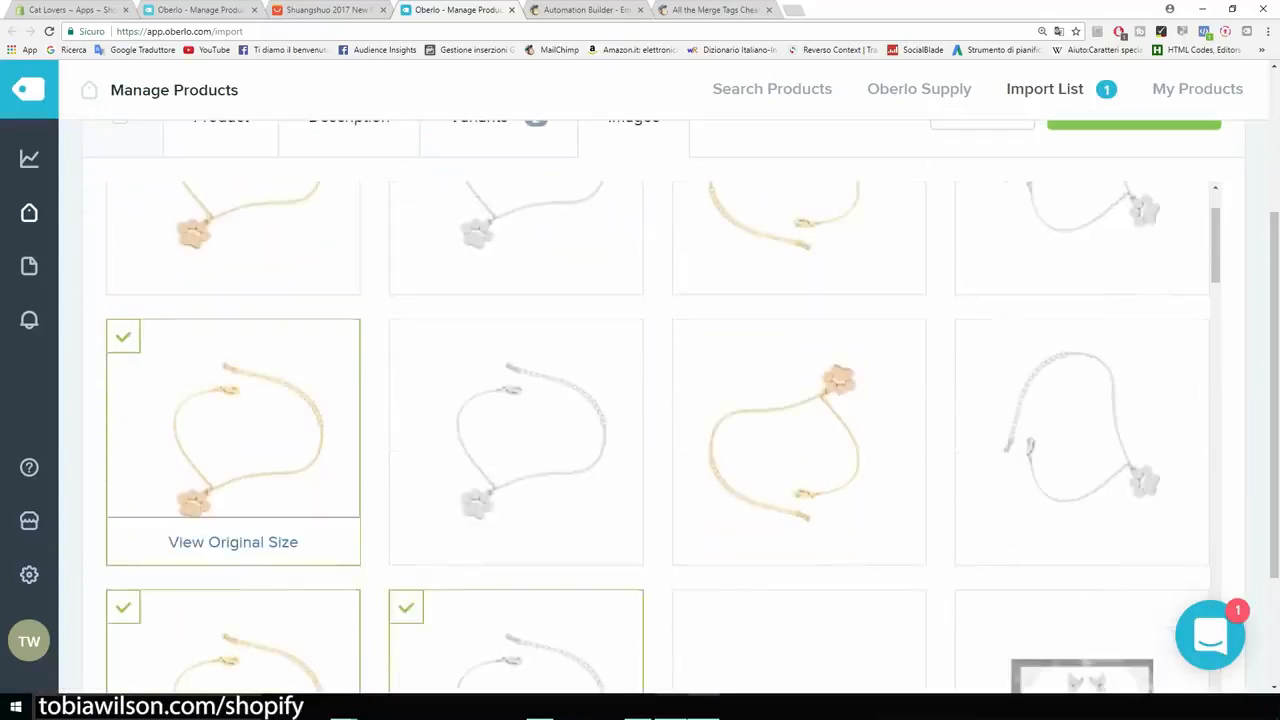
pyautogui.click(123, 337)
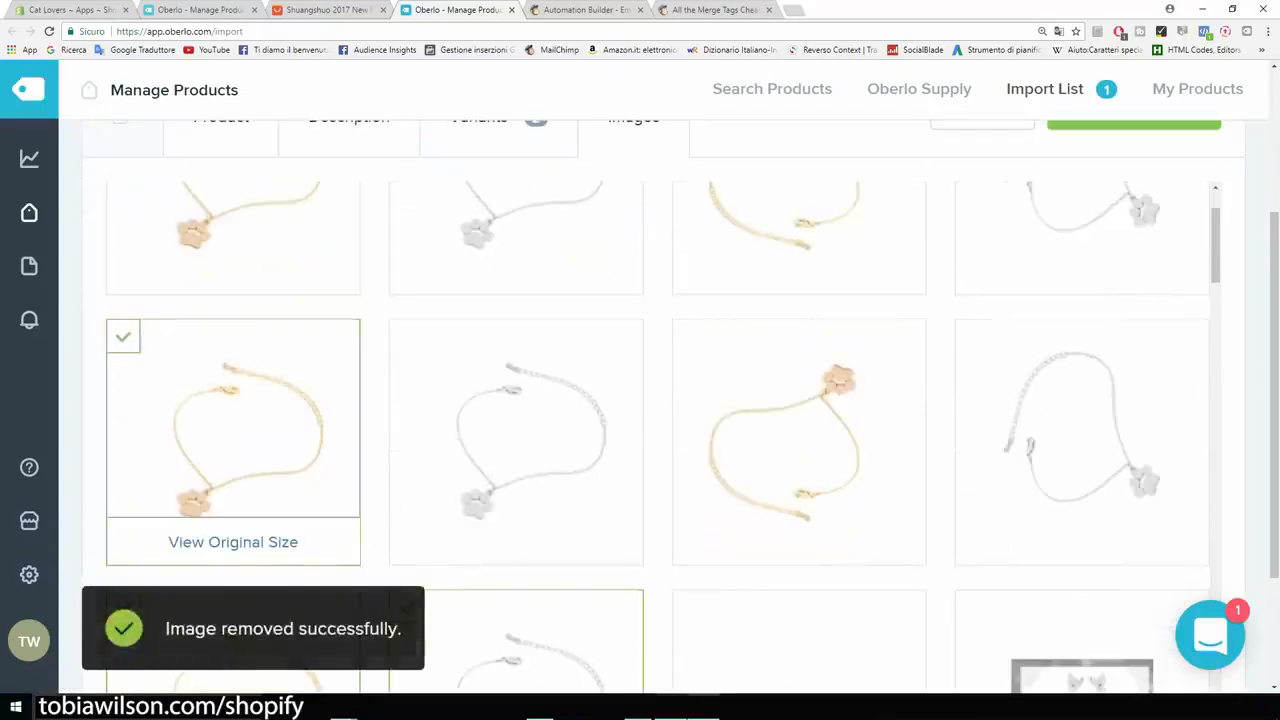
pyautogui.scroll(-2, 233, 400)
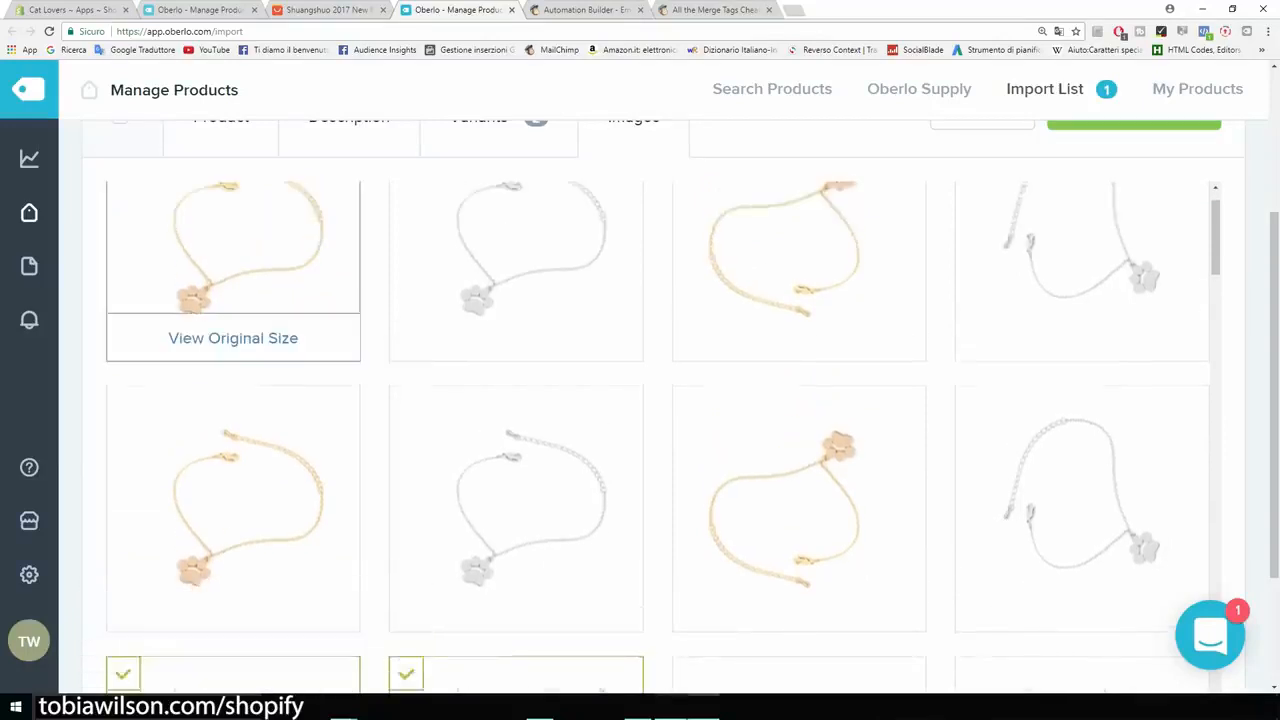
pyautogui.click(123, 199)
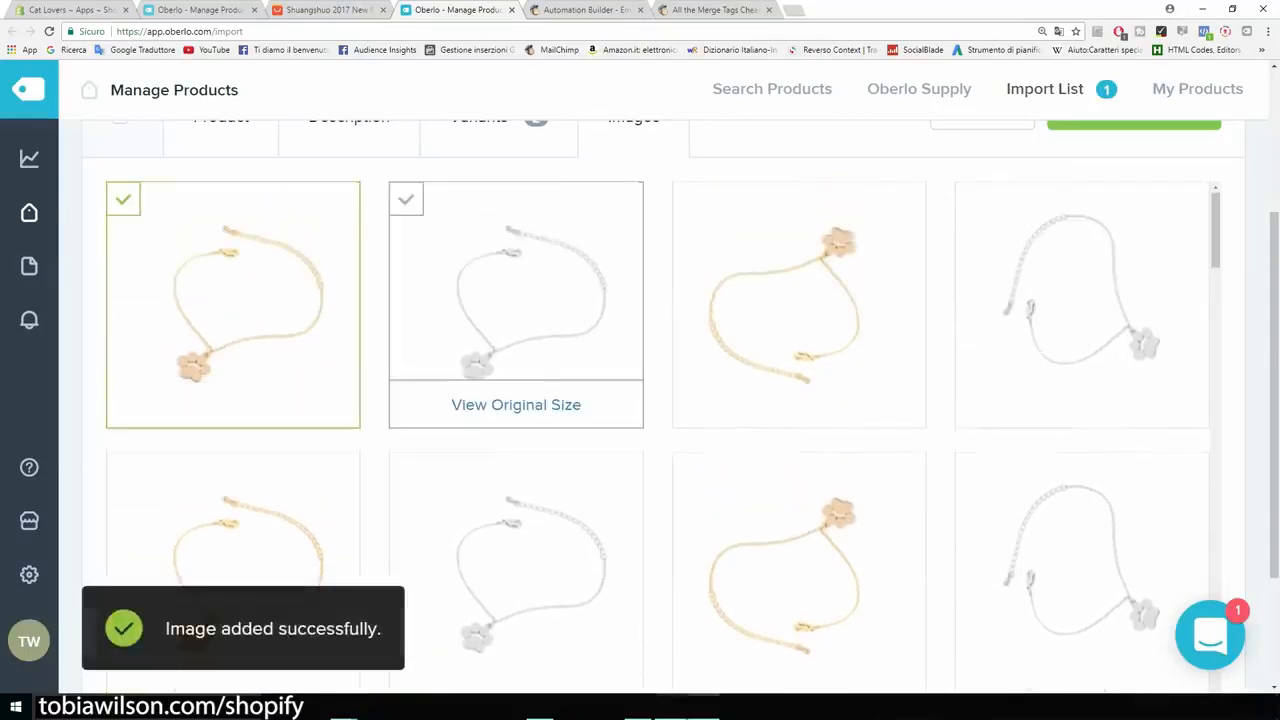
pyautogui.click(405, 199)
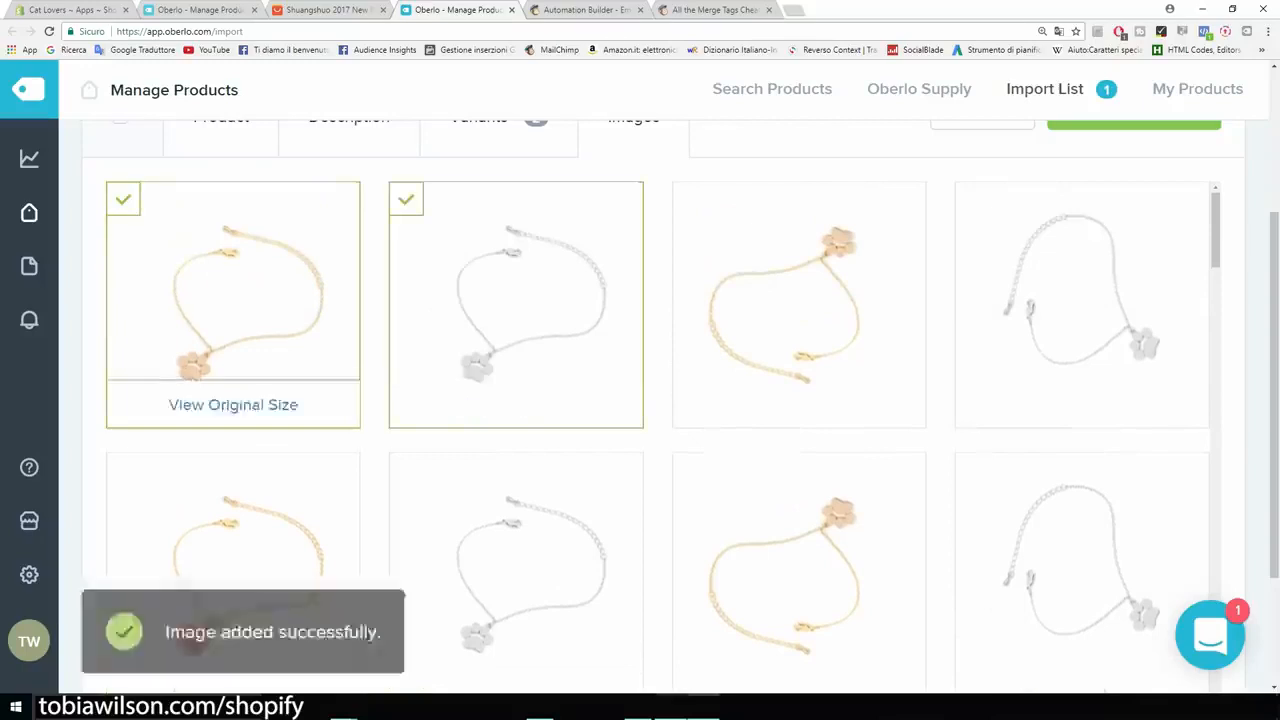
pyautogui.scroll(-4, 233, 300)
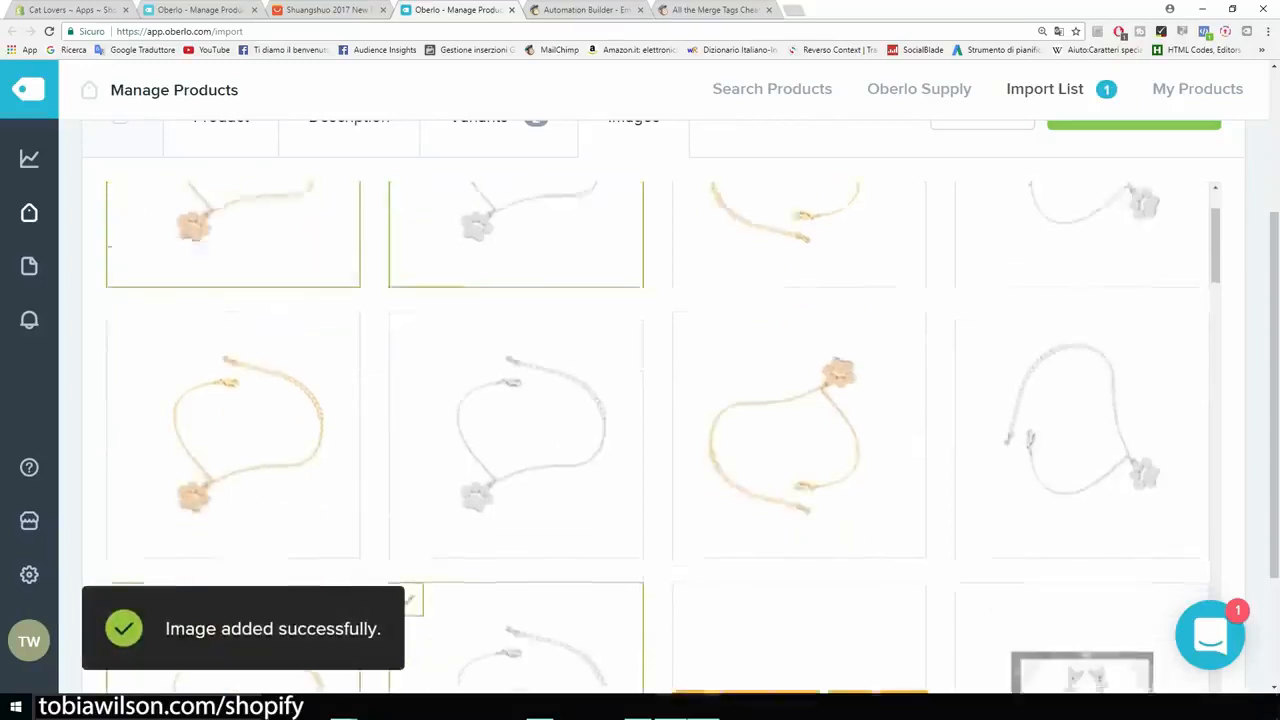
pyautogui.scroll(-2, 233, 400)
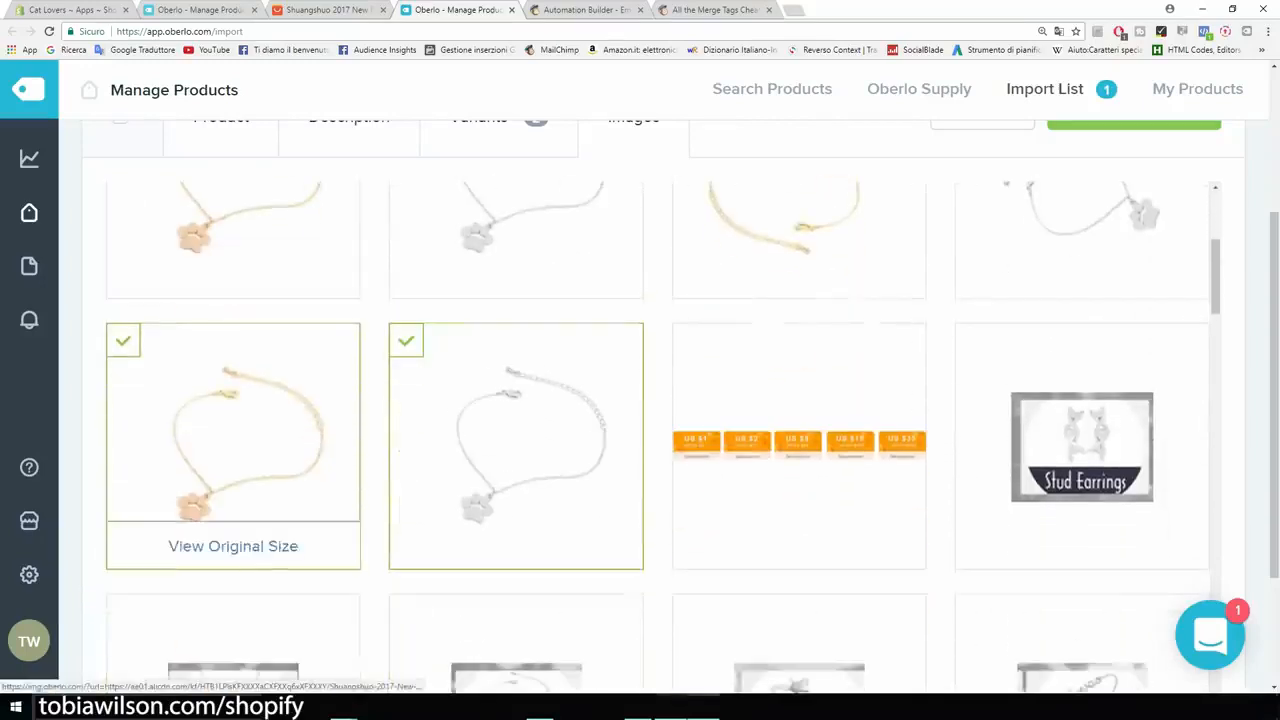
pyautogui.click(123, 340)
pyautogui.click(406, 340)
# Push the bracelet to the Shopify store, emptying the Import List.
pyautogui.scroll(10, 799, 450)
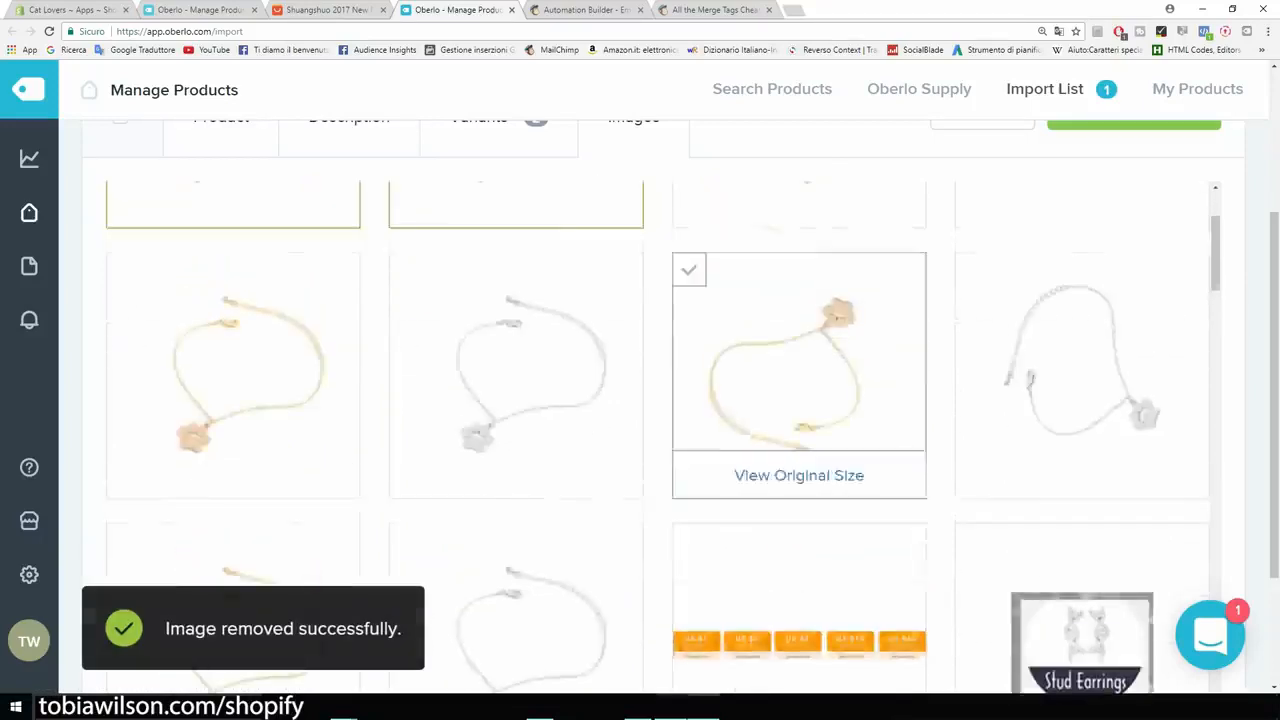
pyautogui.scroll(-2, 799, 450)
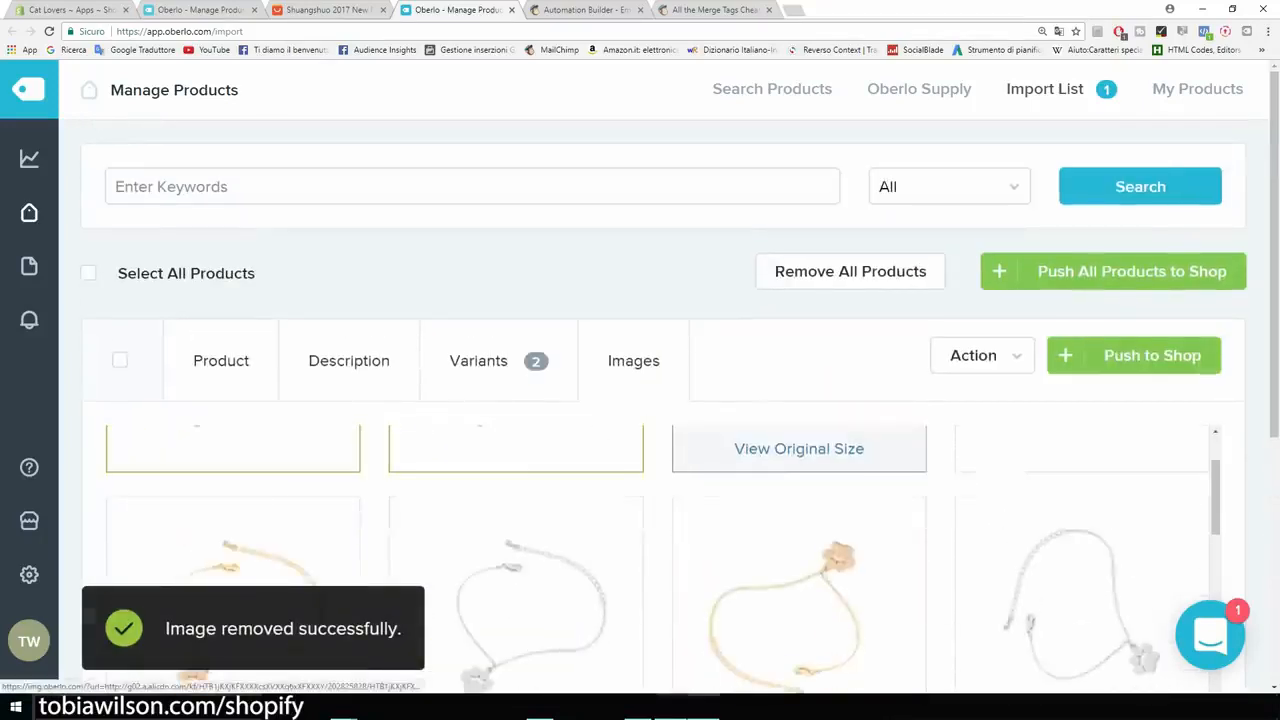
pyautogui.scroll(3, 799, 450)
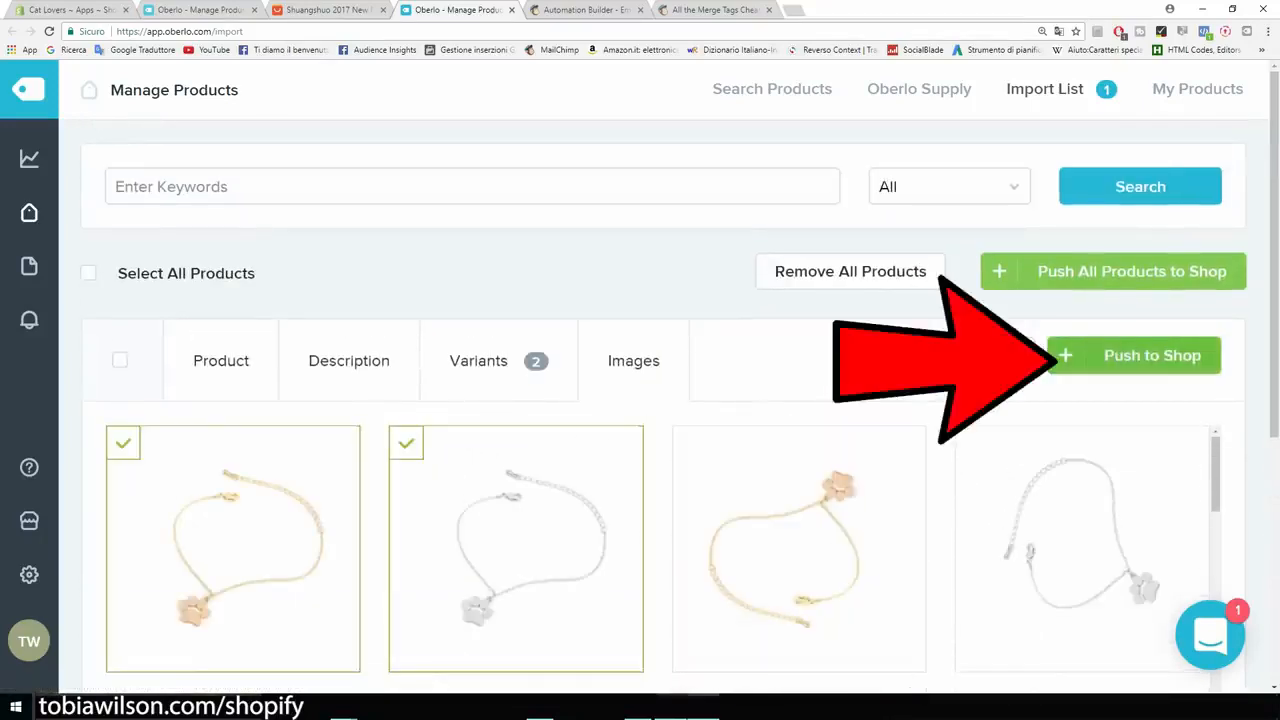
pyautogui.click(1134, 356)
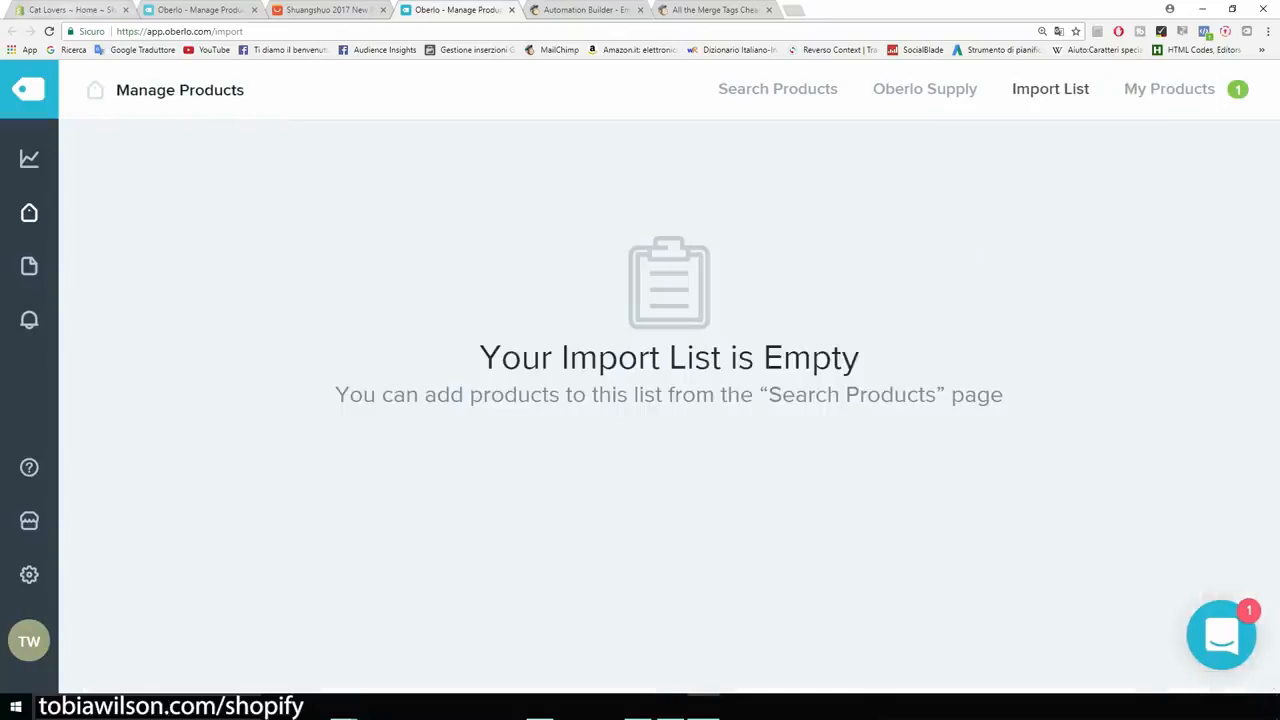
pyautogui.click(75, 10)
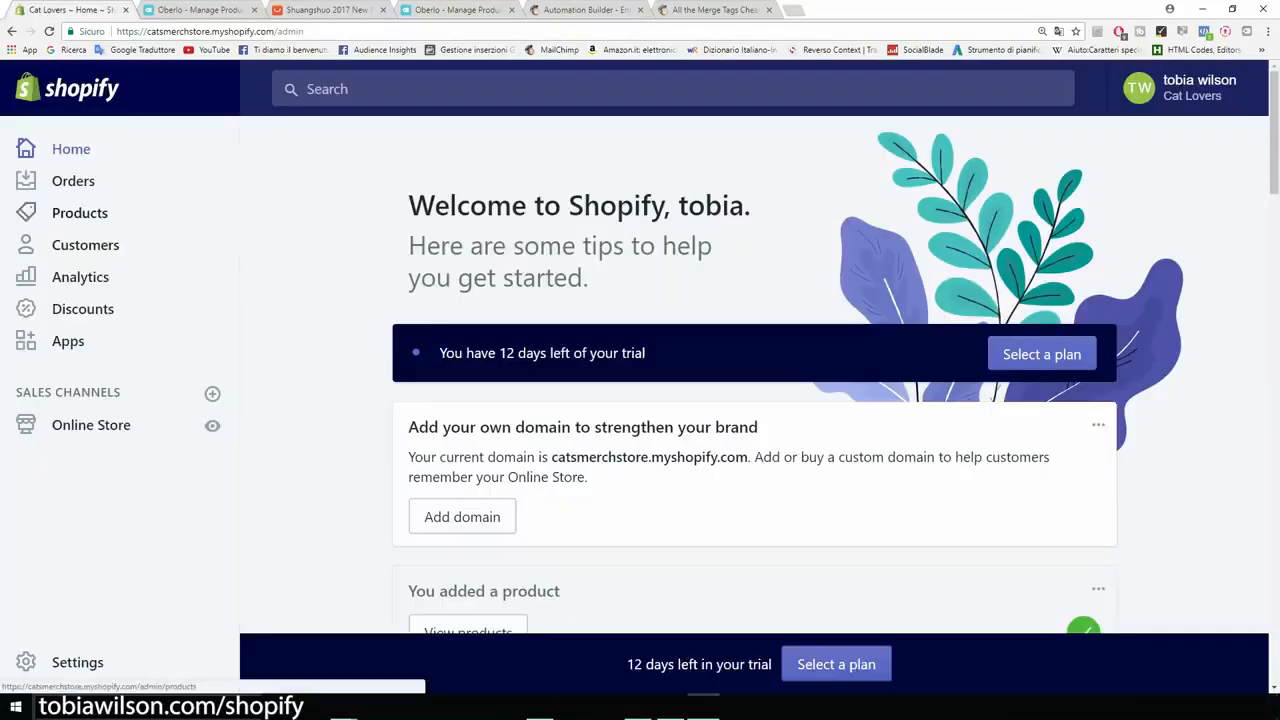
# Open Bracelet Cat Paw For Women from the admin product list for editing.
pyautogui.click(80, 212)
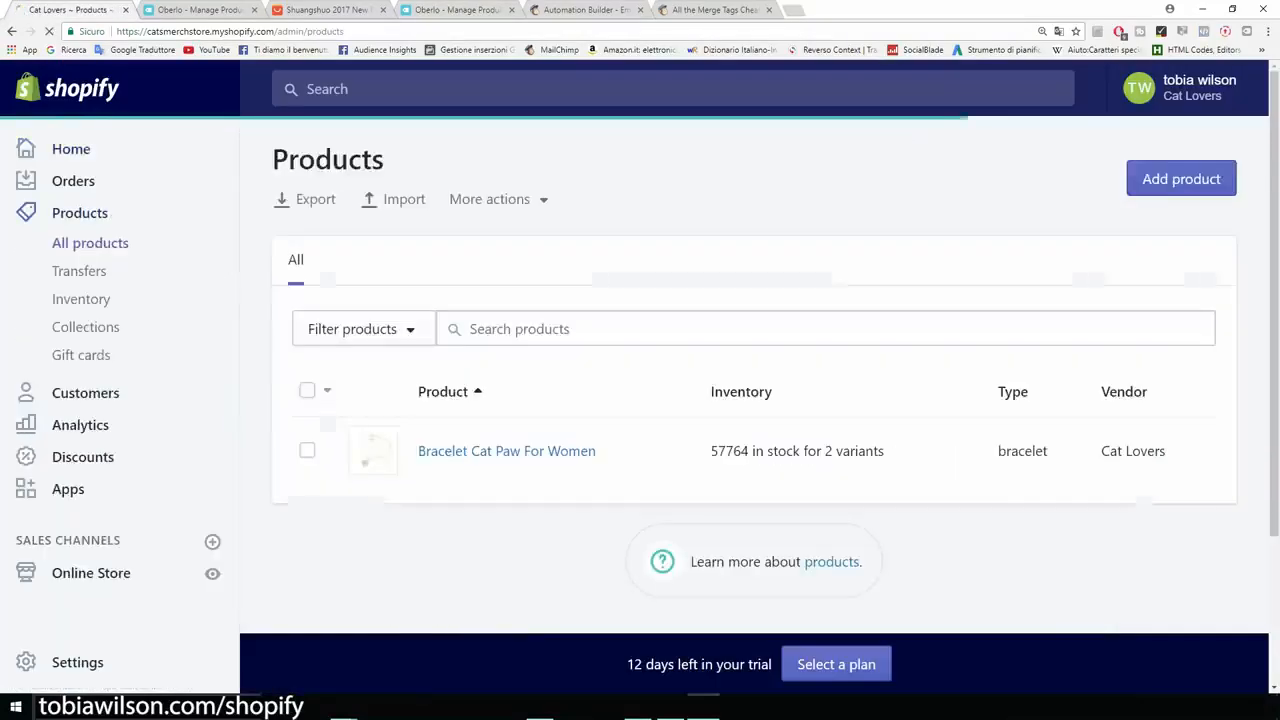
pyautogui.hotkey('ctrl', '-')
pyautogui.hotkey('ctrl', '-')
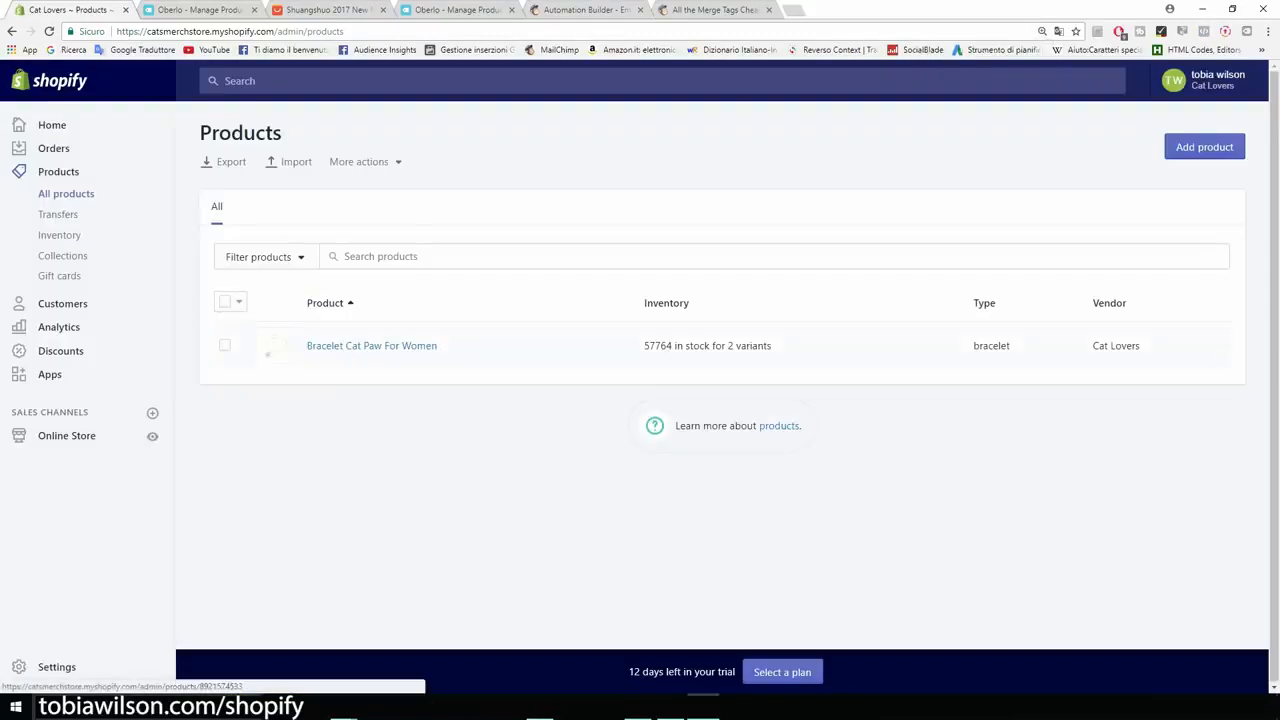
pyautogui.hotkey('ctrl', '+')
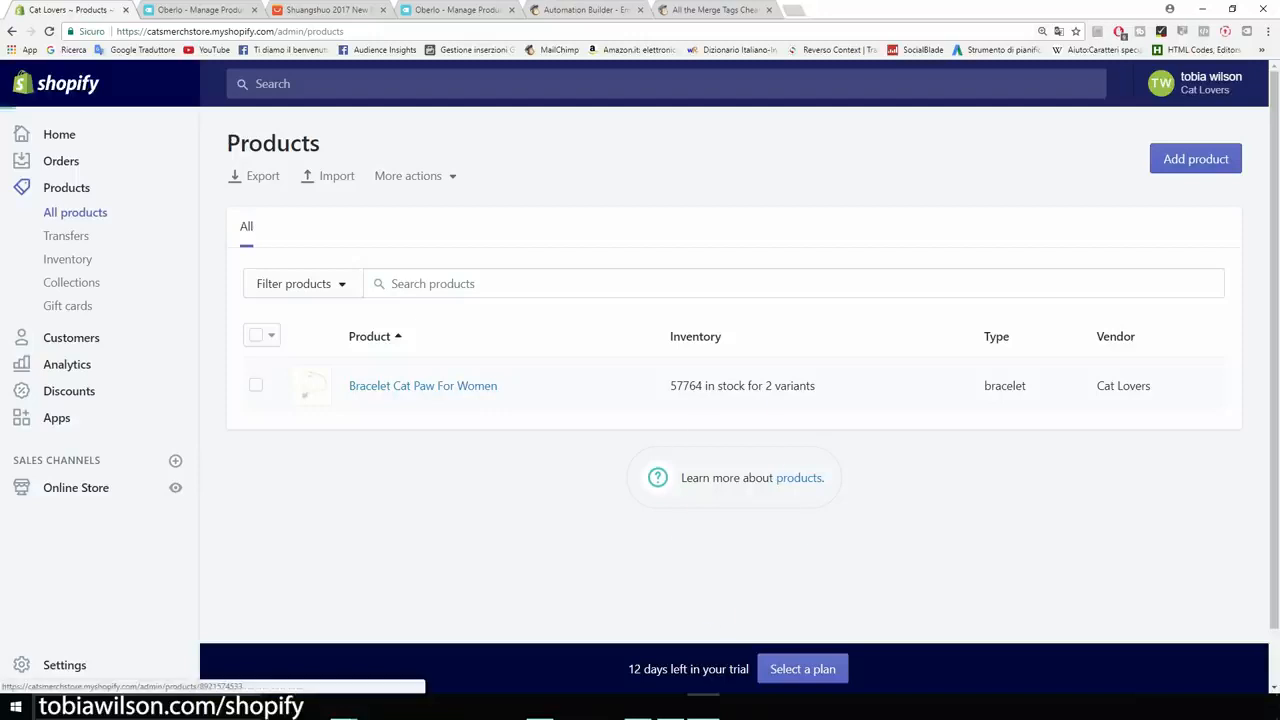
pyautogui.click(423, 385)
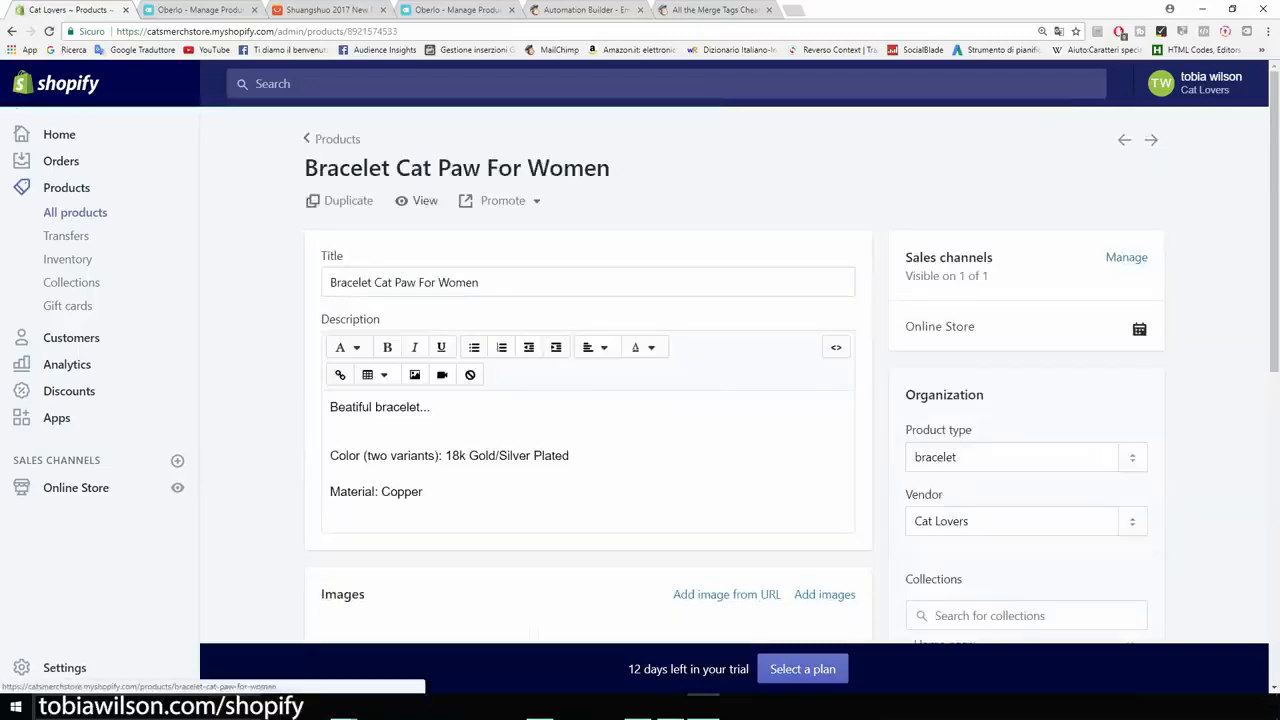
# View the live $2.26 product page on the storefront and select the 'Beatiful bracelet...' description line.
pyautogui.click(418, 201)
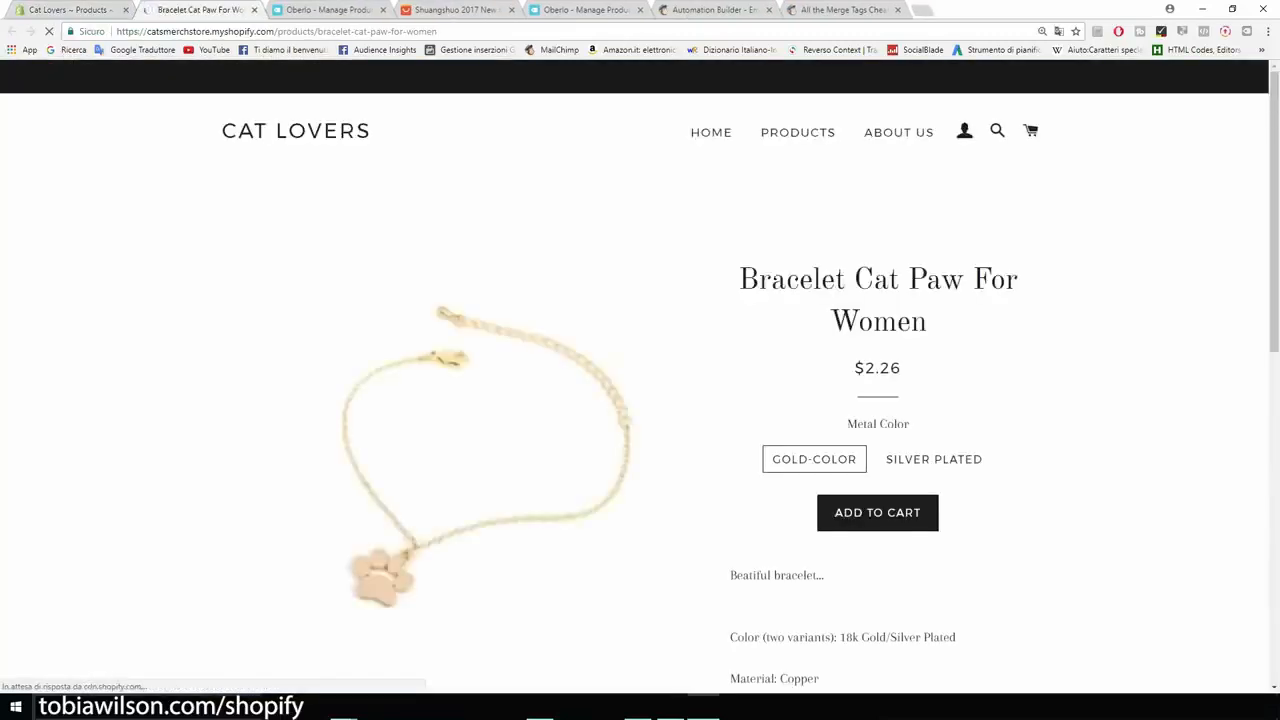
pyautogui.scroll(-2, 640, 400)
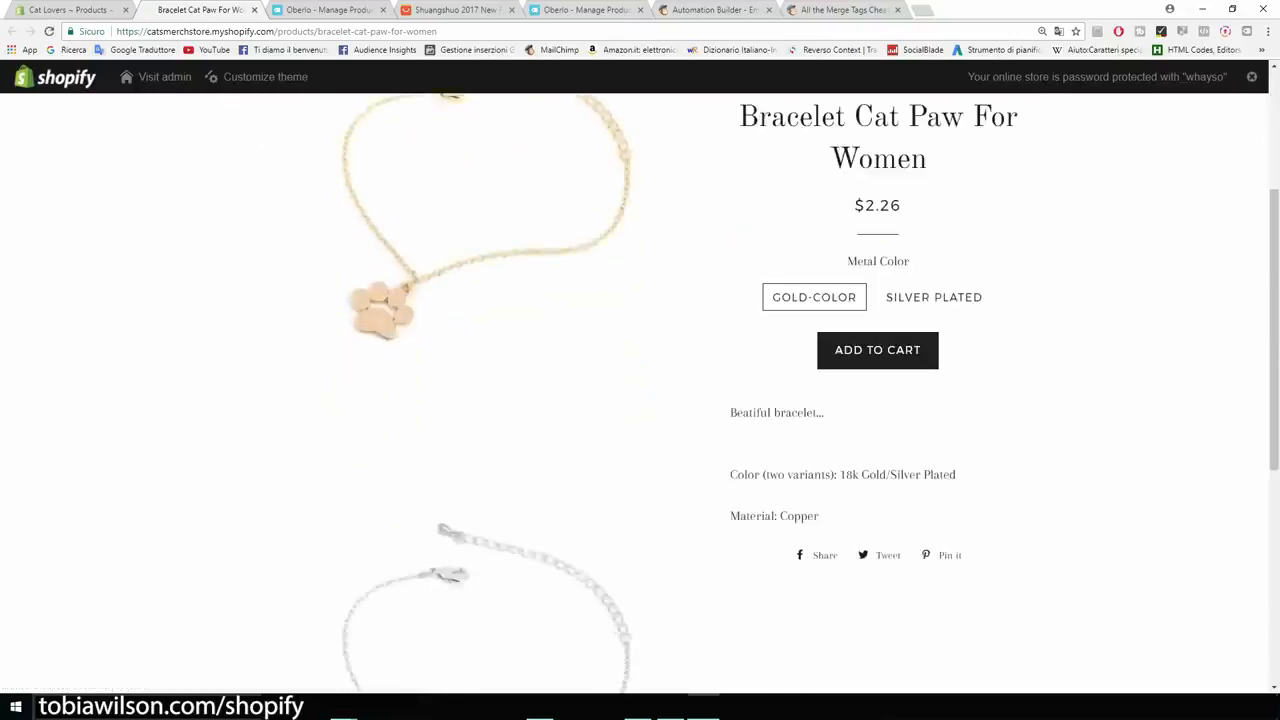
pyautogui.scroll(2, 640, 400)
pyautogui.scroll(-3, 640, 400)
pyautogui.scroll(3, 640, 400)
pyautogui.scroll(2, 640, 400)
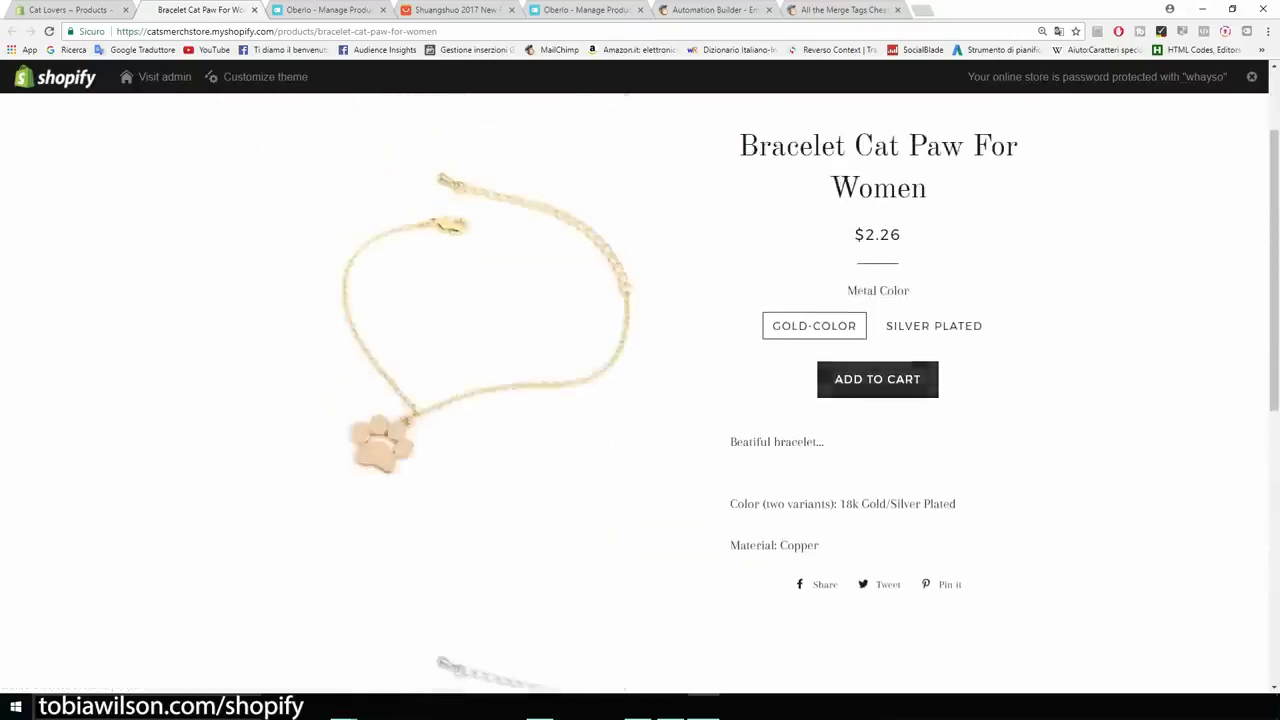
pyautogui.hotkey('ctrl', '+')
pyautogui.hotkey('ctrl', '+')
pyautogui.hotkey('ctrl', '+')
pyautogui.hotkey('ctrl', '+')
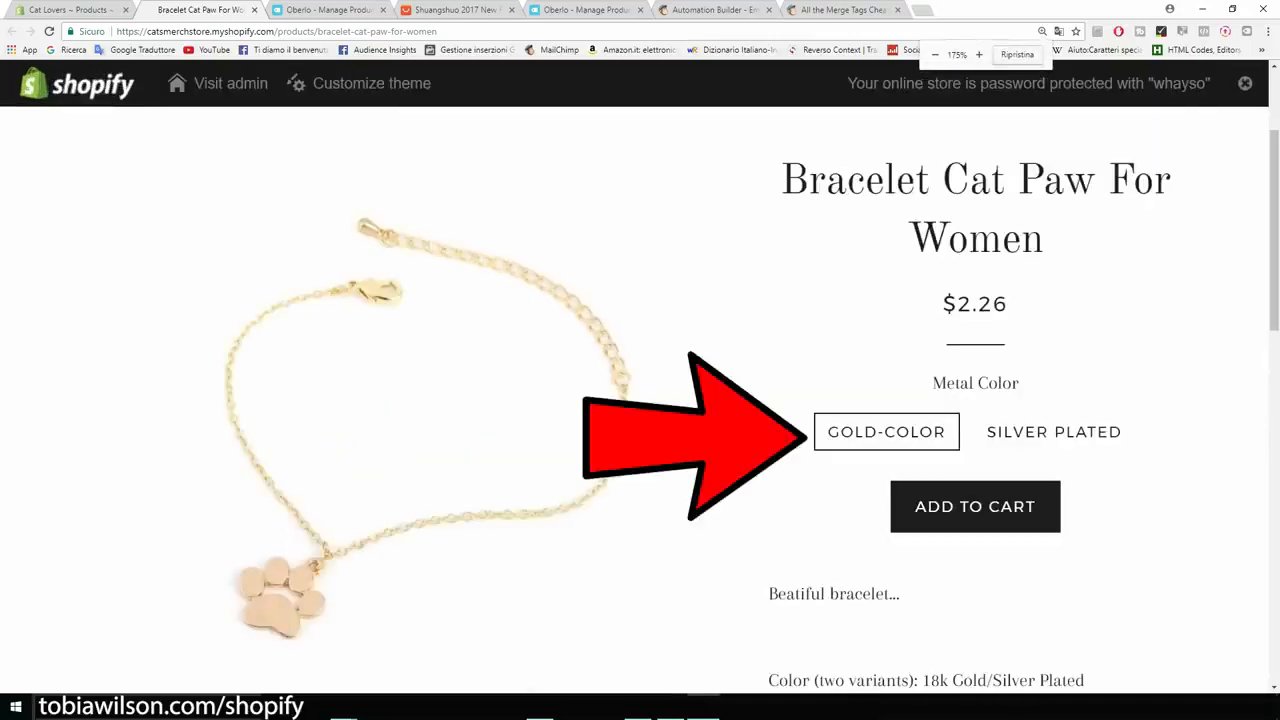
pyautogui.scroll(-3, 640, 400)
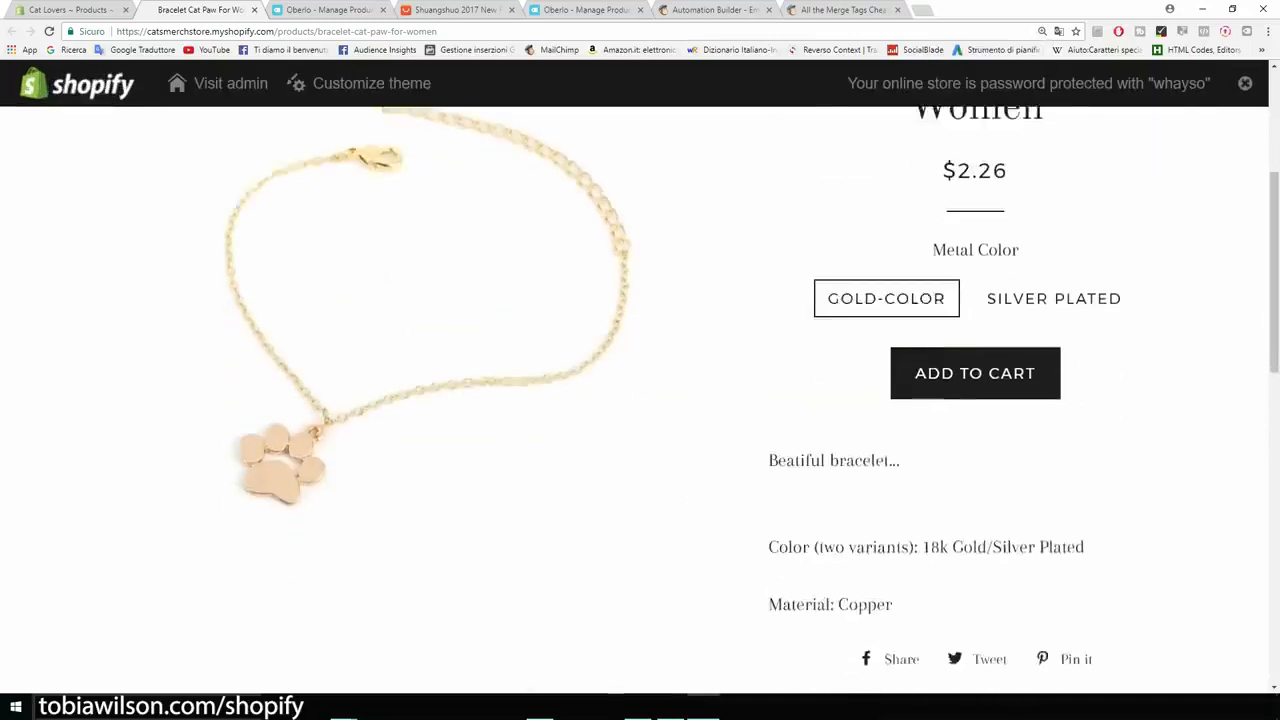
pyautogui.moveTo(768, 327); pyautogui.dragTo(900, 327)
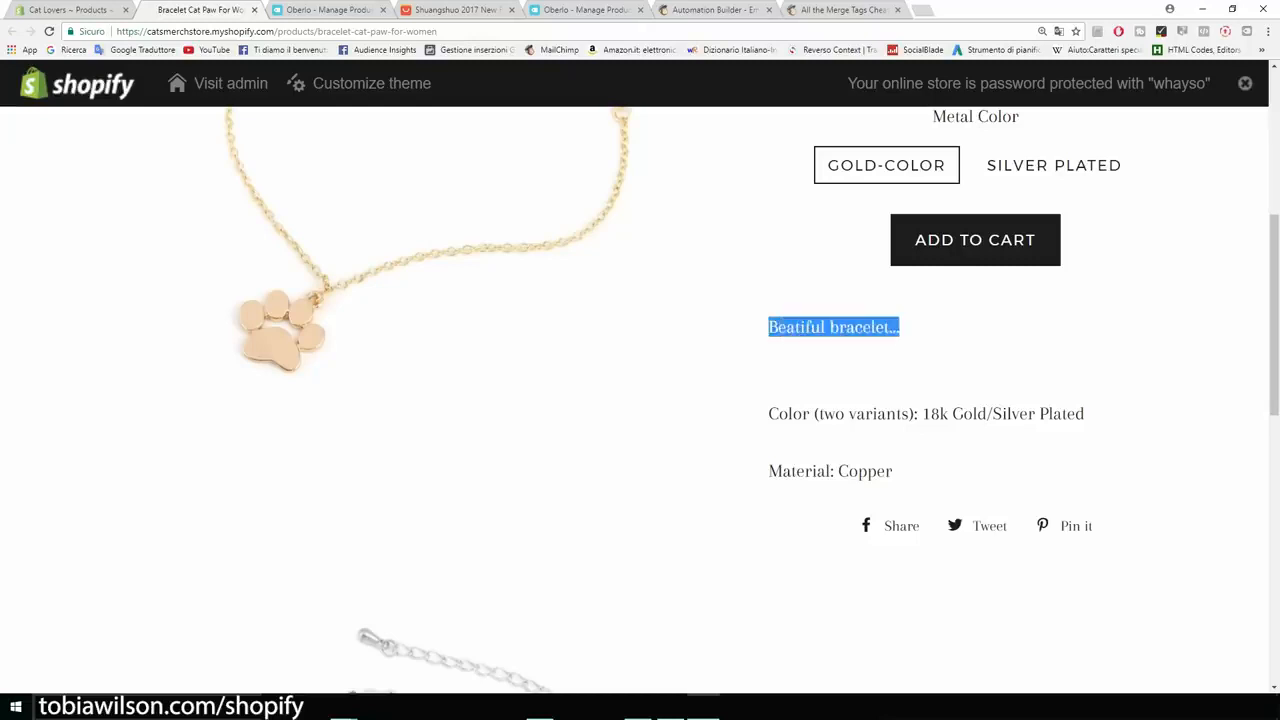
pyautogui.scroll(1, 640, 400)
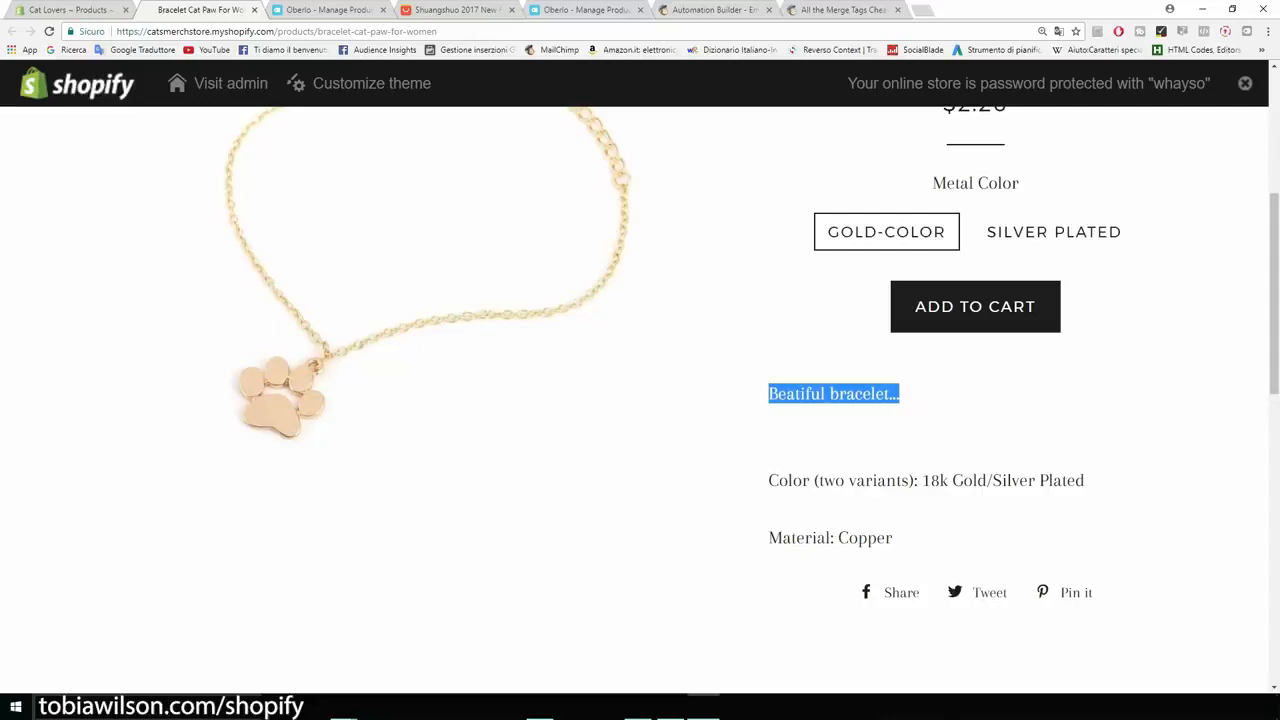
pyautogui.scroll(4, 640, 400)
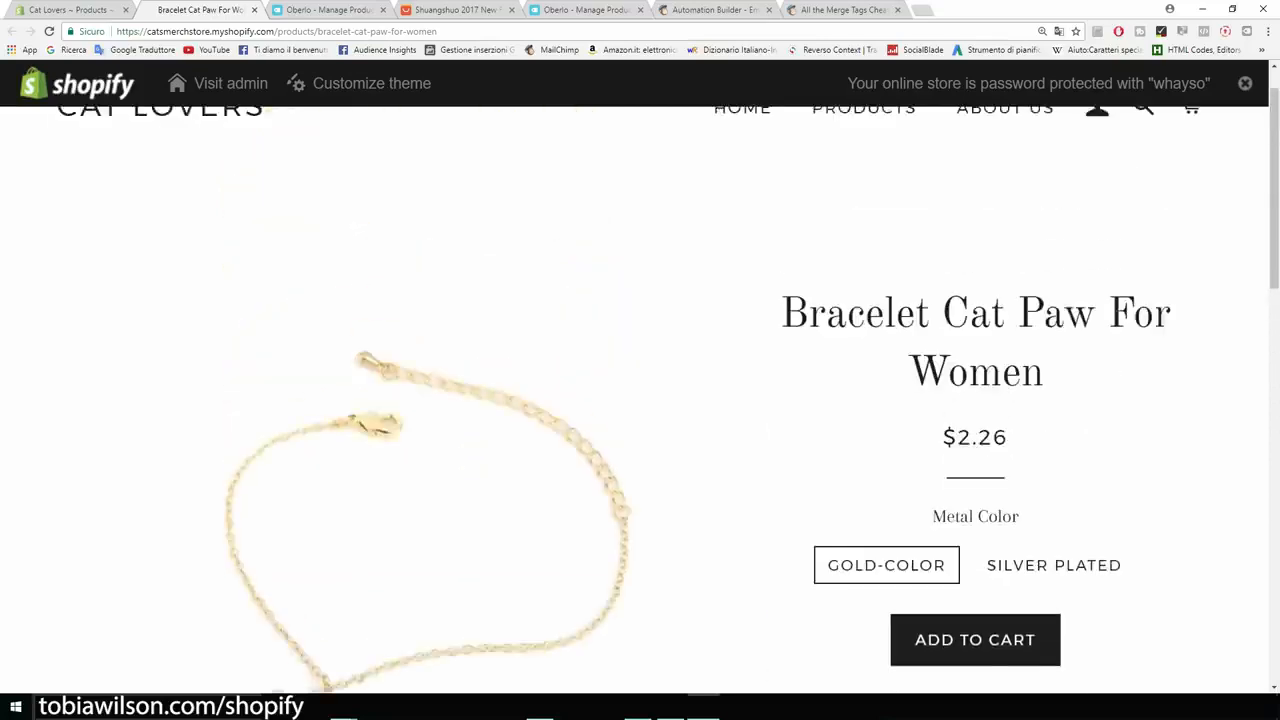
pyautogui.scroll(-2, 640, 400)
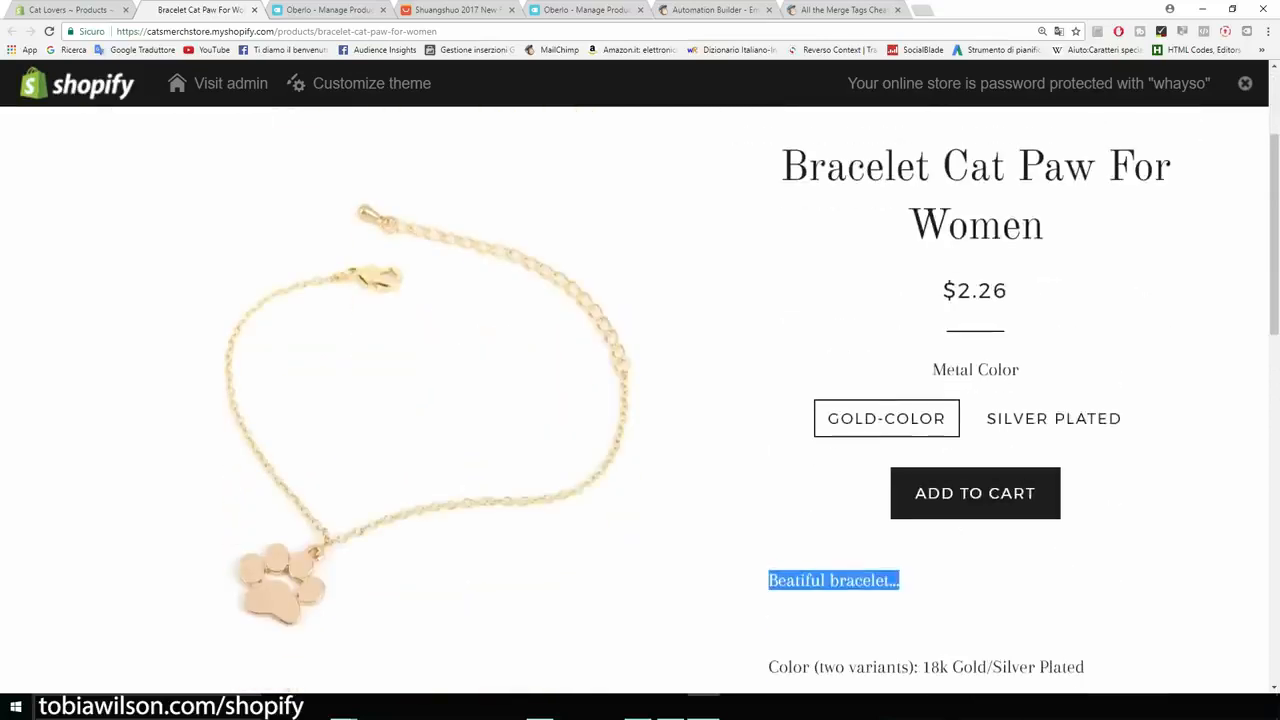
# Replace the bracelet description with 'If you like cats this is the bracelet for you.' and a '$14,95' cat paw bracelet line.
pyautogui.click(72, 10)
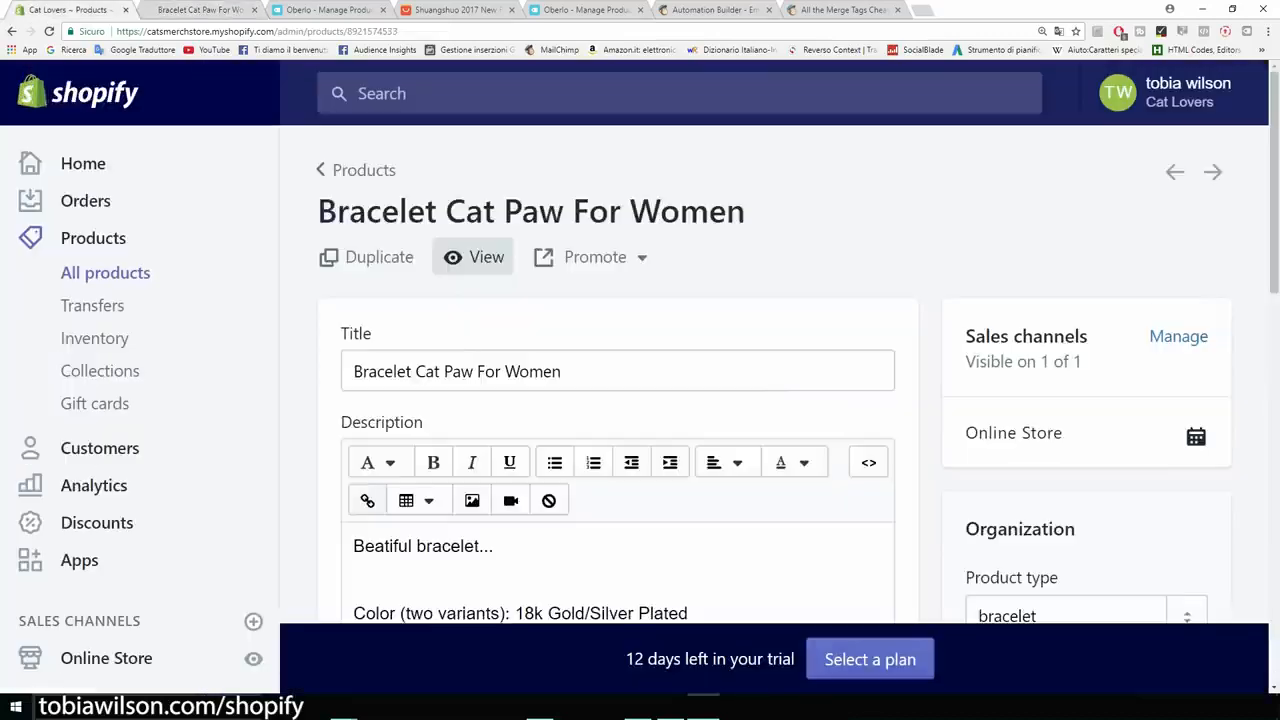
pyautogui.scroll(-2, 640, 400)
pyautogui.moveTo(493, 346); pyautogui.dragTo(353, 346)
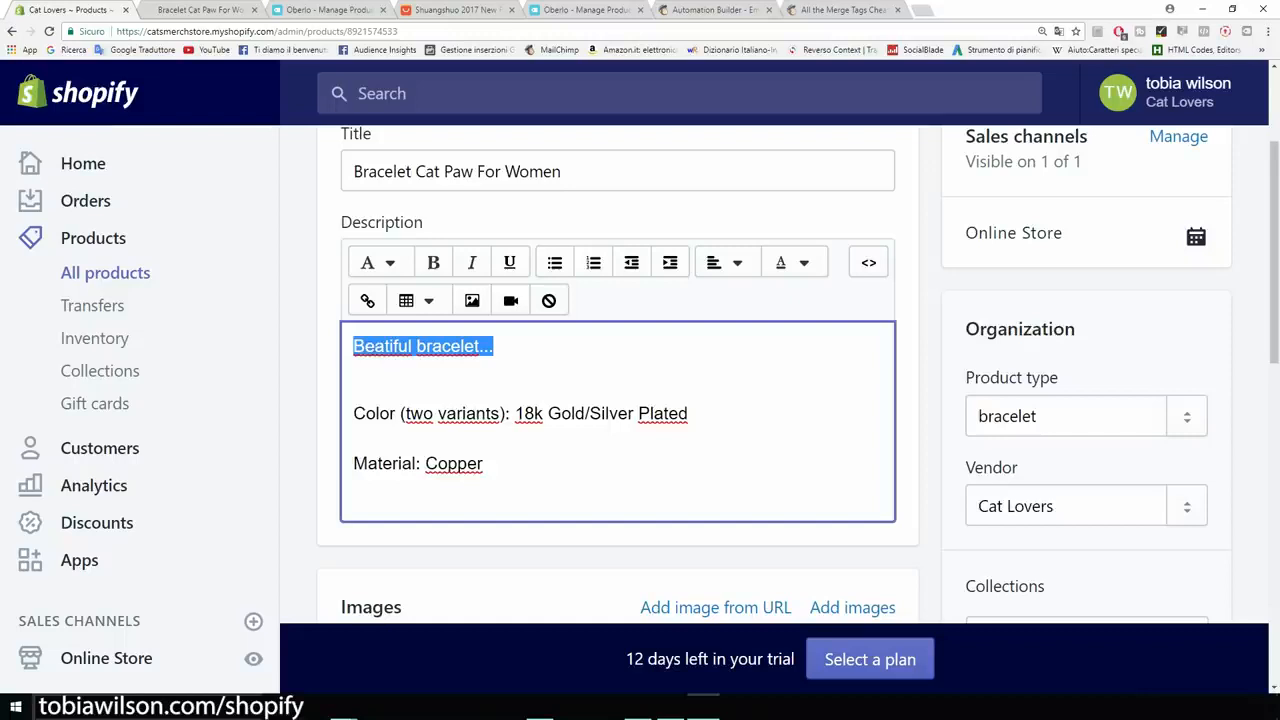
pyautogui.press('BackSpace')
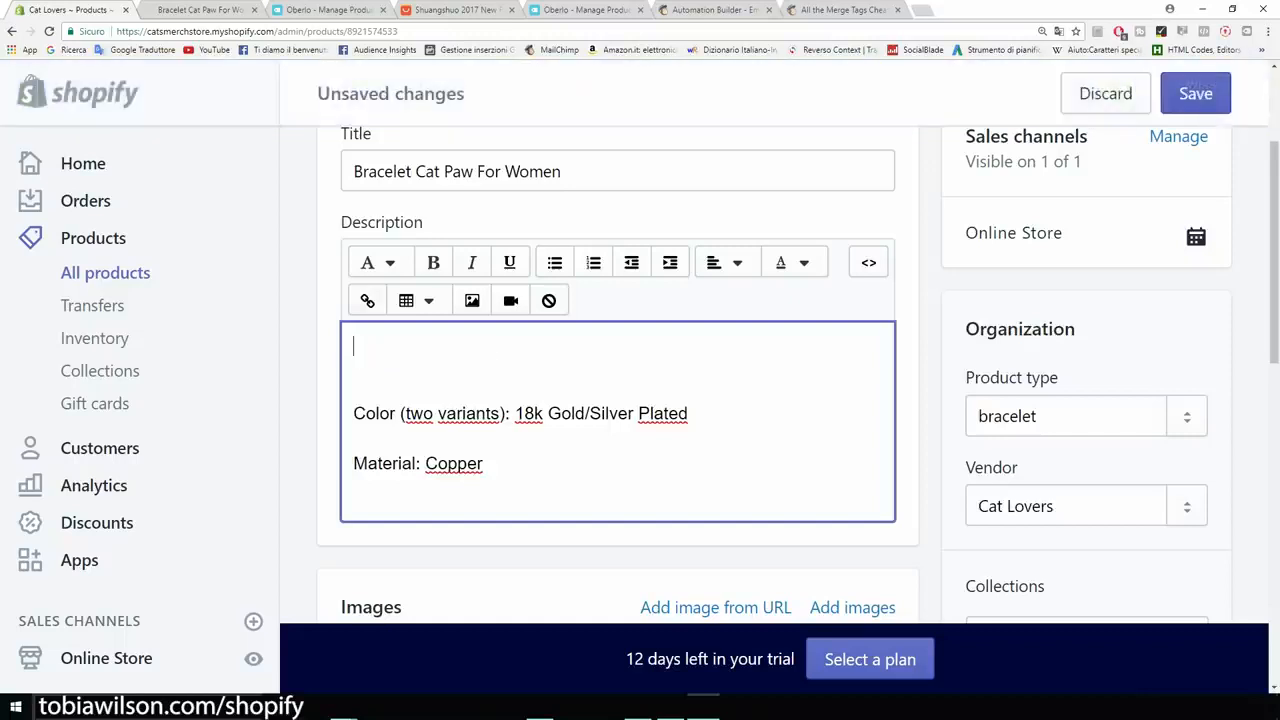
pyautogui.write('If you like cats this is the bracelet for you.')
pyautogui.press('Return')
pyautogui.write('A')
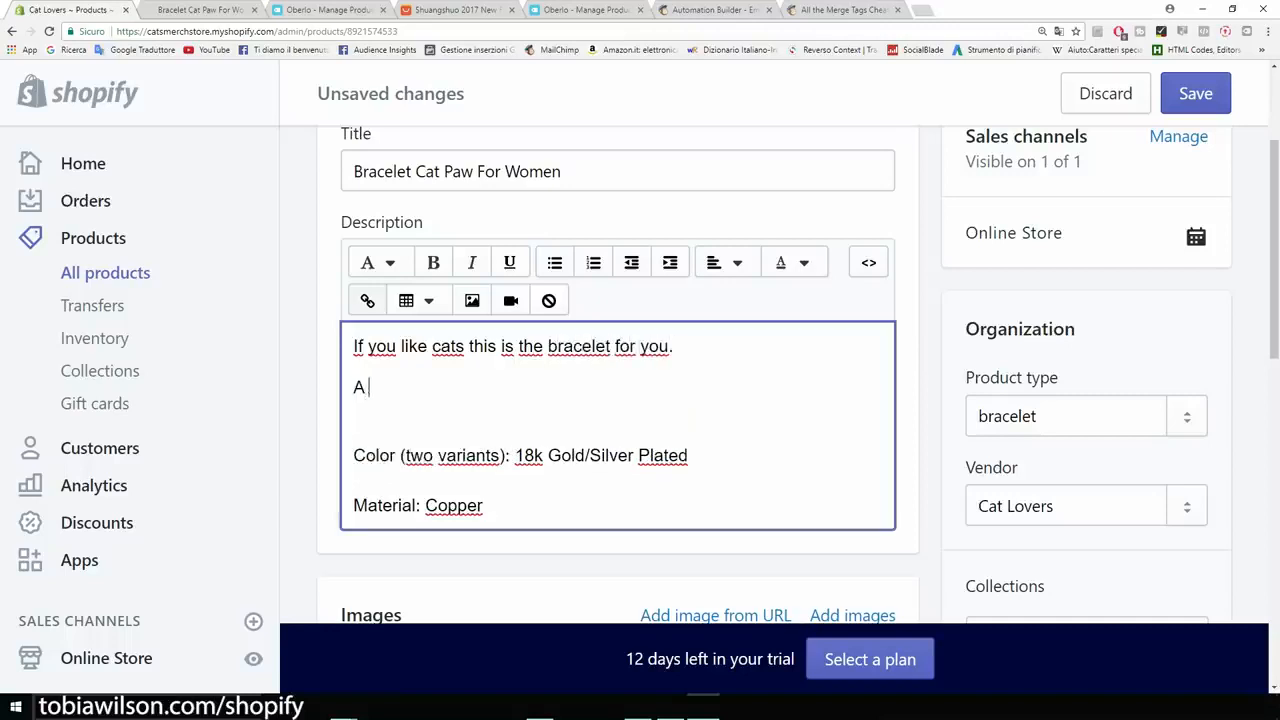
pyautogui.write(' beatiful cat paw bracelet for just $14,95.')
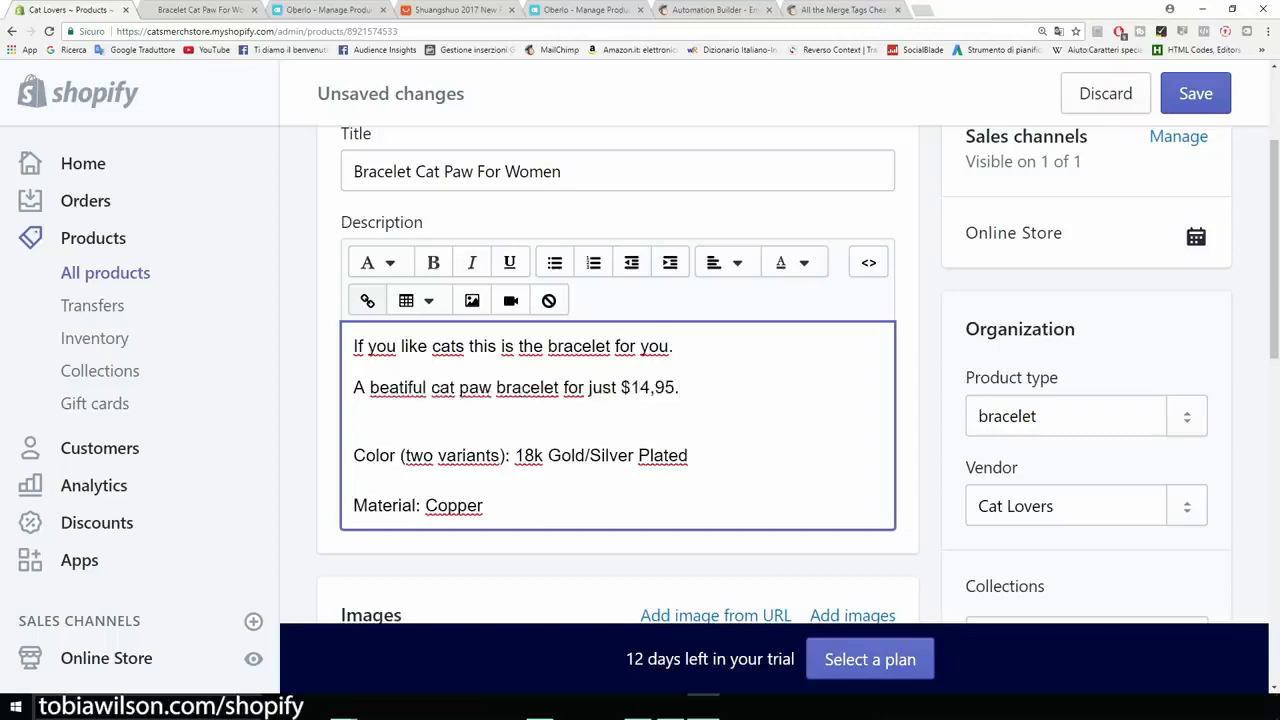
# Add a blank line above the description's first sentence and open a new browser tab.
pyautogui.hotkey('ctrl', '-')
pyautogui.hotkey('ctrl', '-')
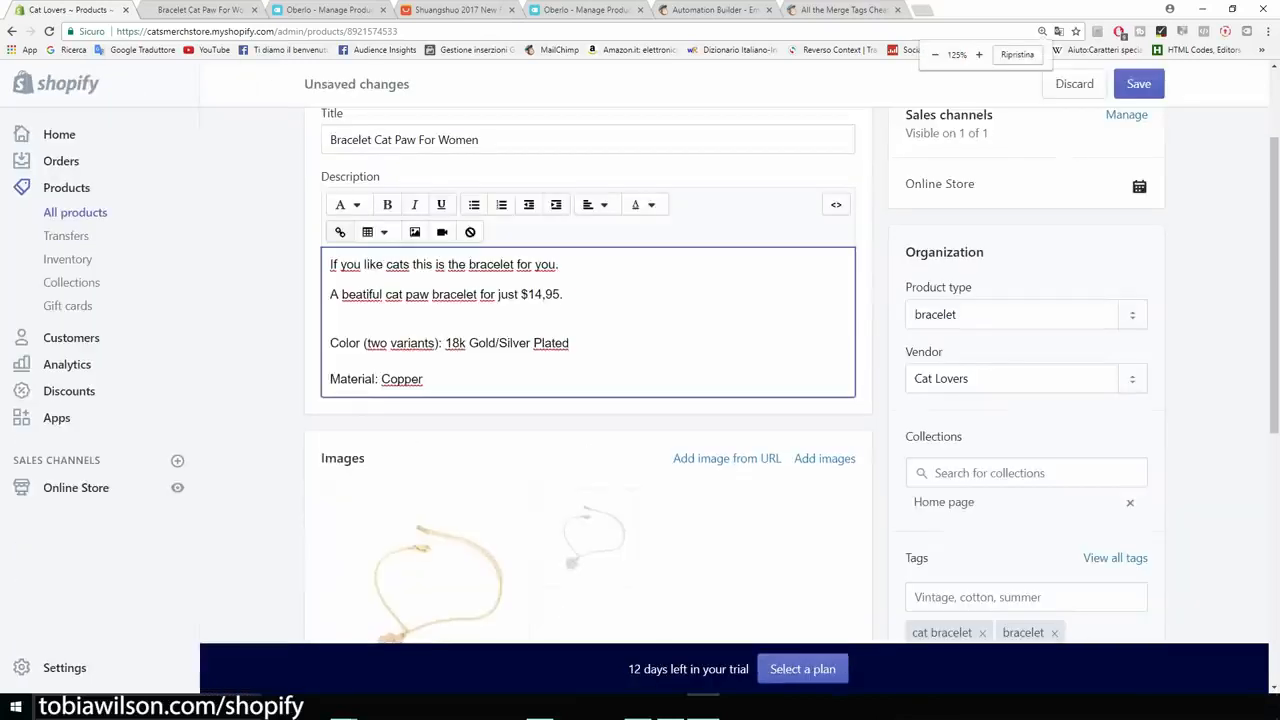
pyautogui.scroll(1, 588, 400)
pyautogui.scroll(-2, 588, 400)
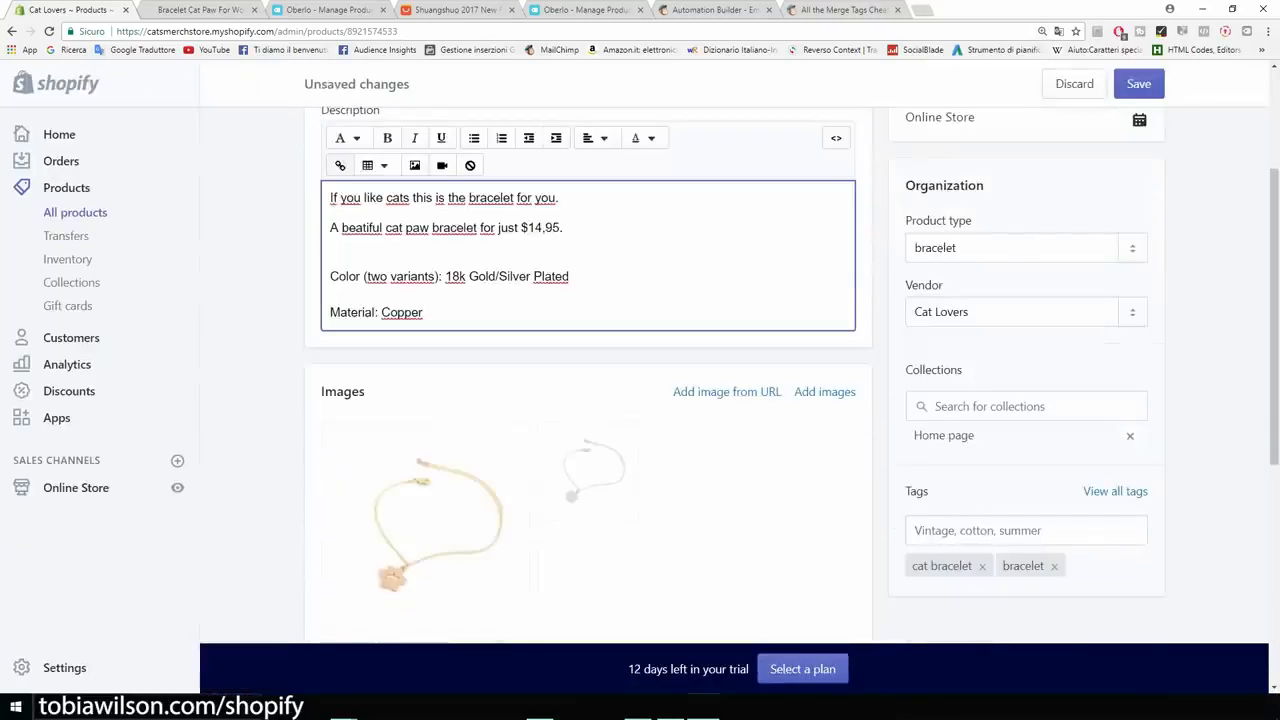
pyautogui.scroll(1, 588, 400)
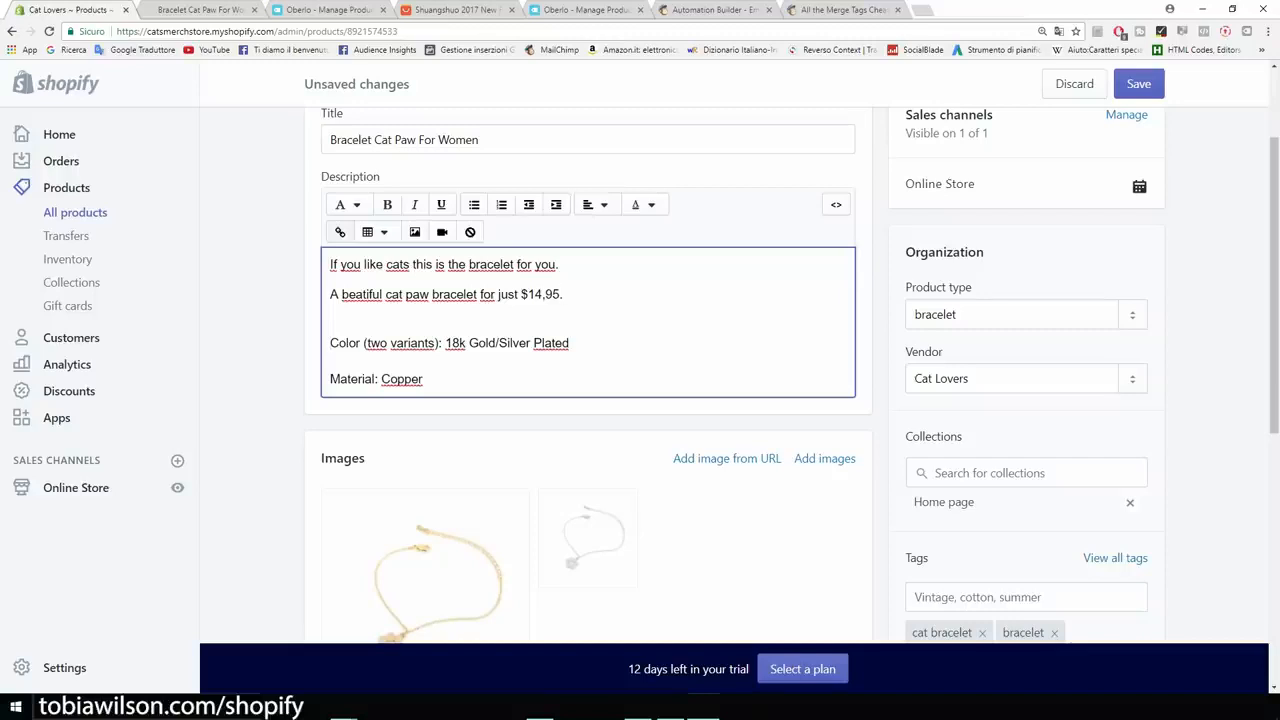
pyautogui.hotkey('ctrl', 'z')
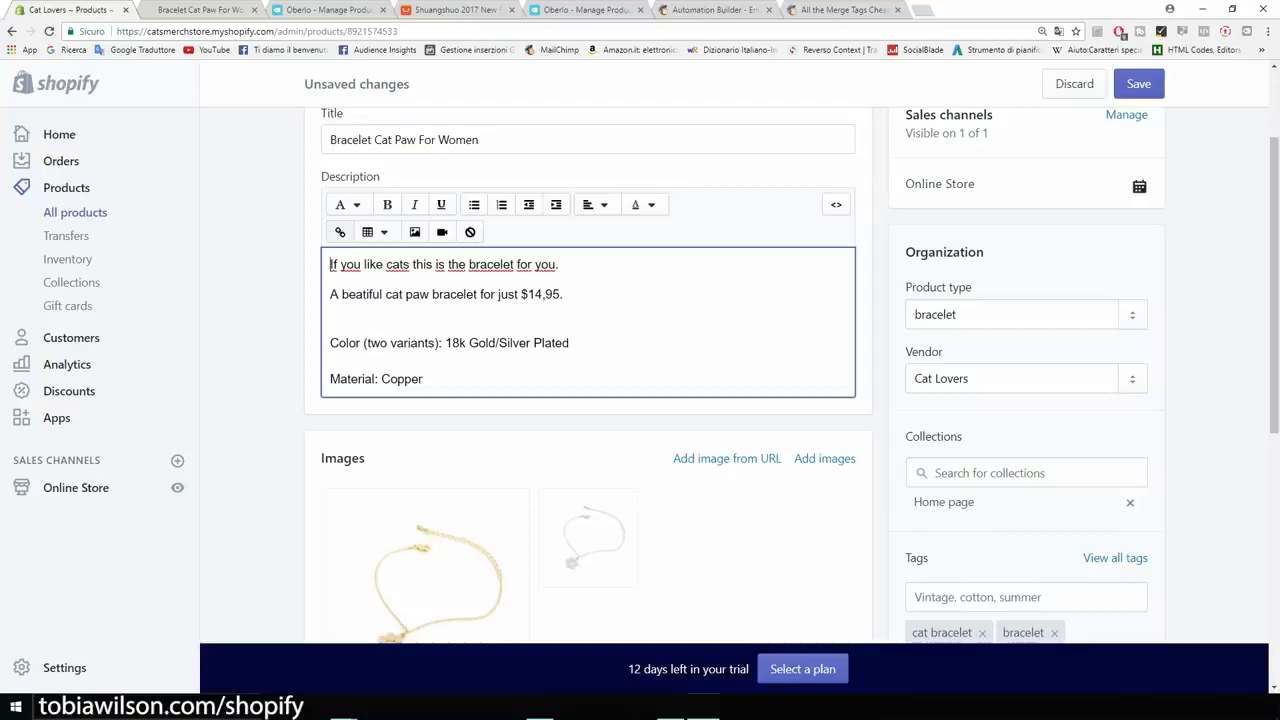
pyautogui.press('Return')
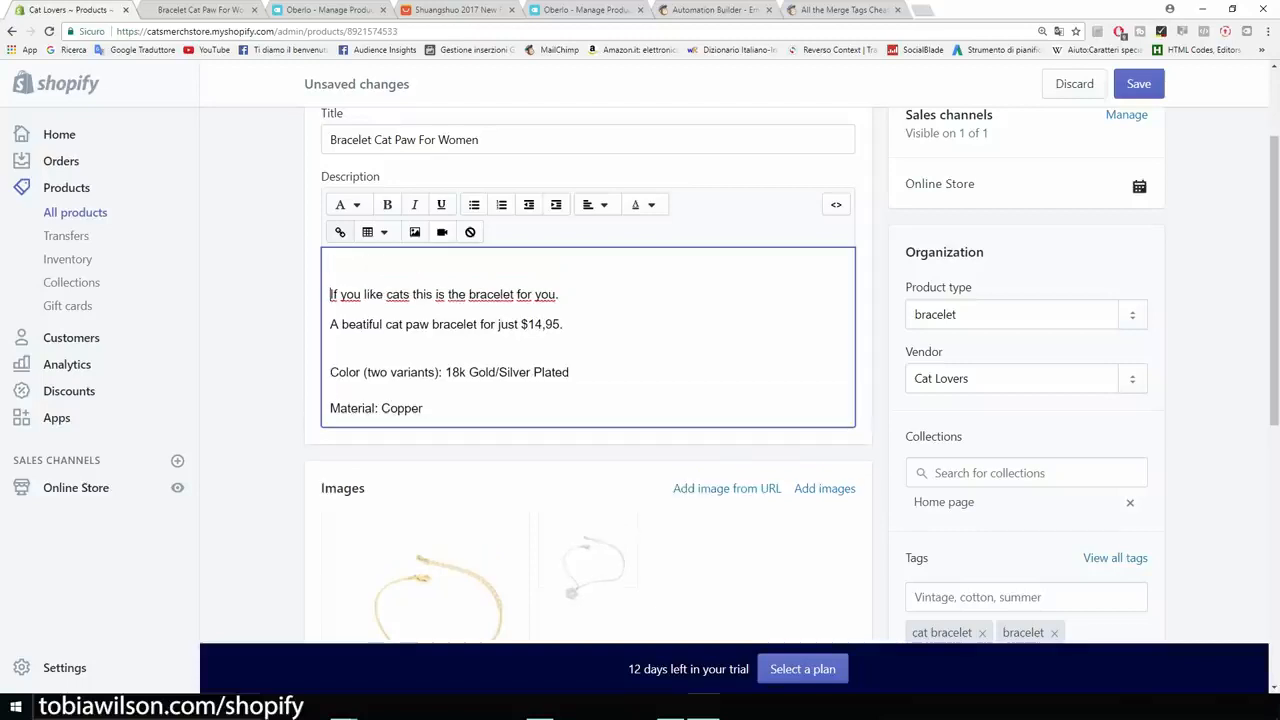
pyautogui.hotkey('ctrl', 't')
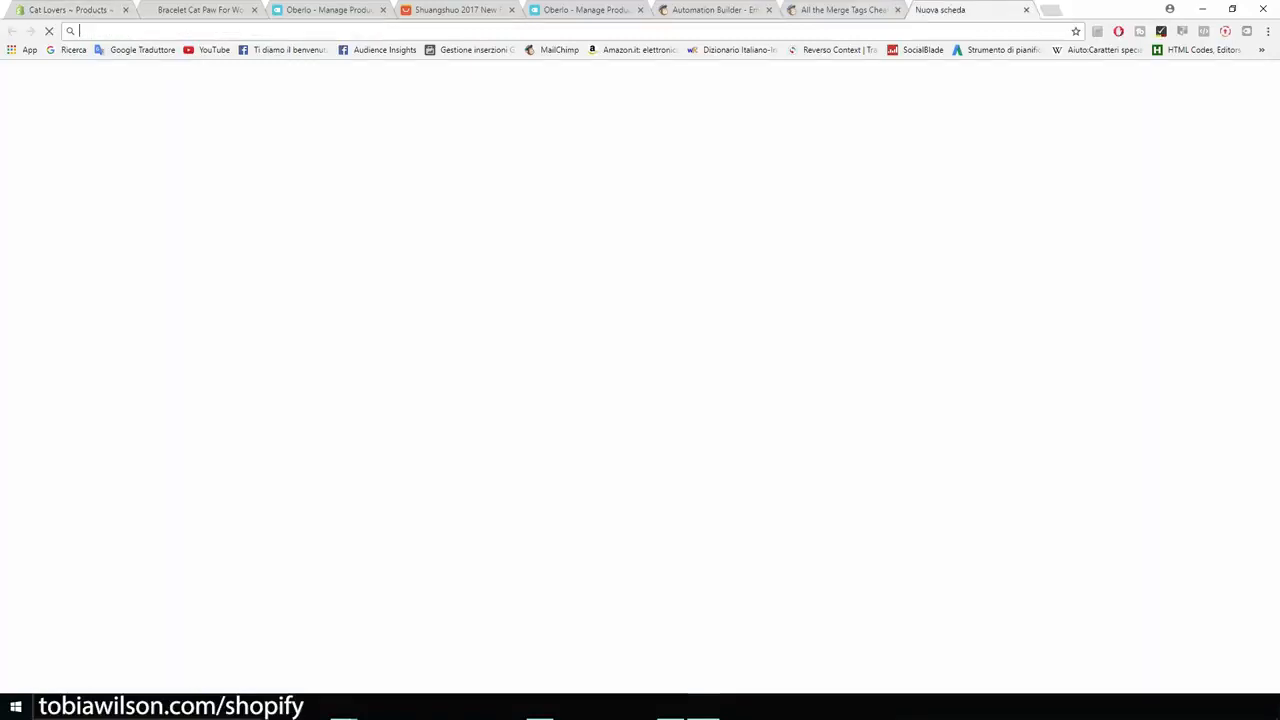
# Search Google Images for 'trust seal shopify' and preview the first Guaranteed SAFE Checkout badge.
pyautogui.click(1069, 97)
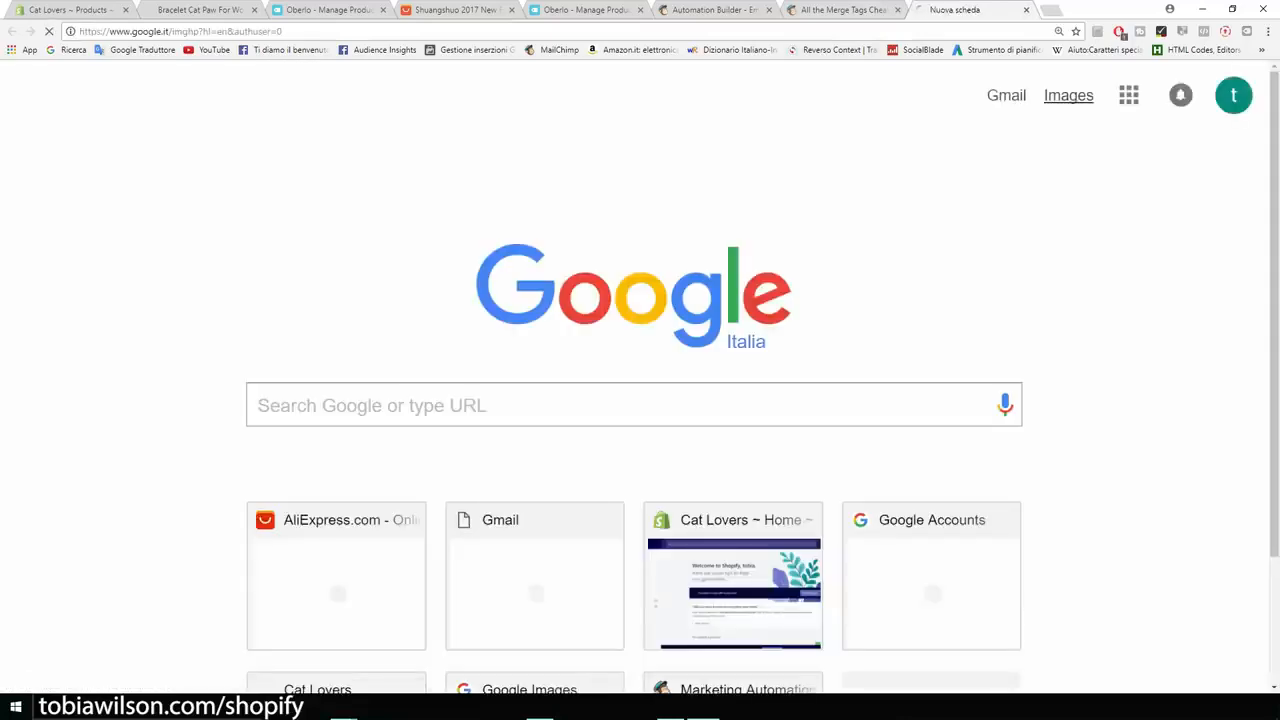
pyautogui.write('trust')
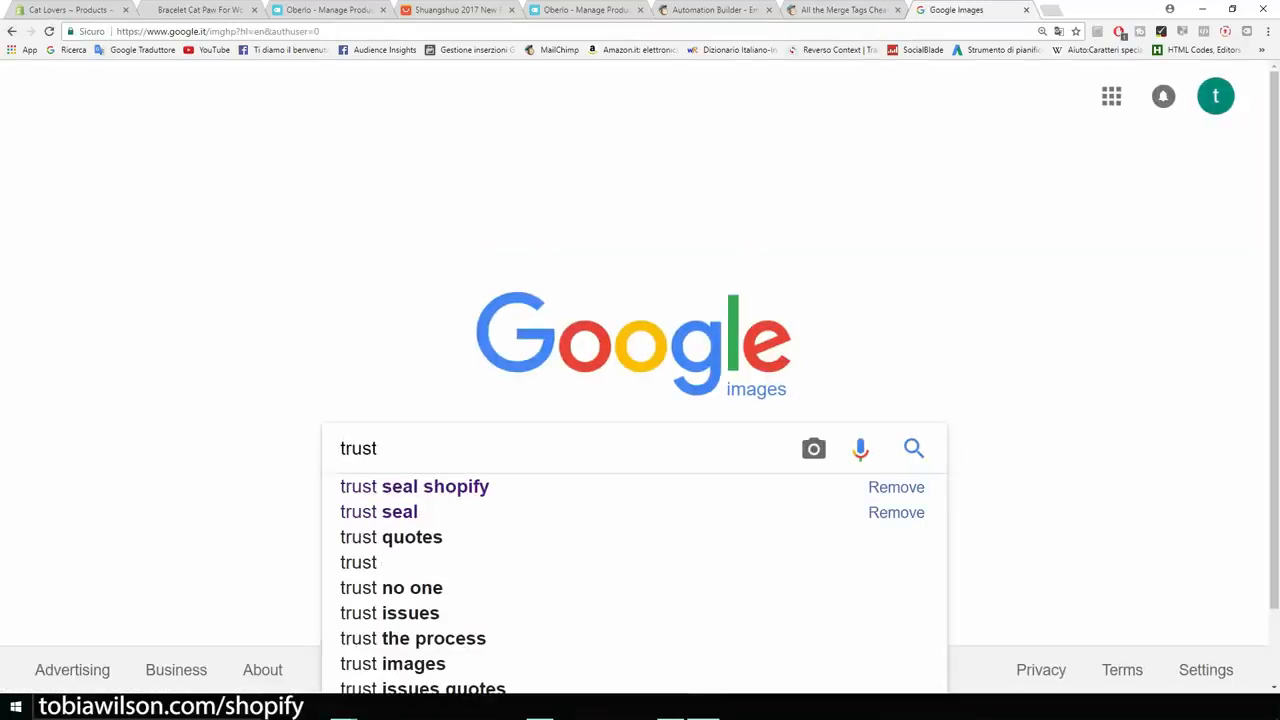
pyautogui.press('Down')
pyautogui.press('Return')
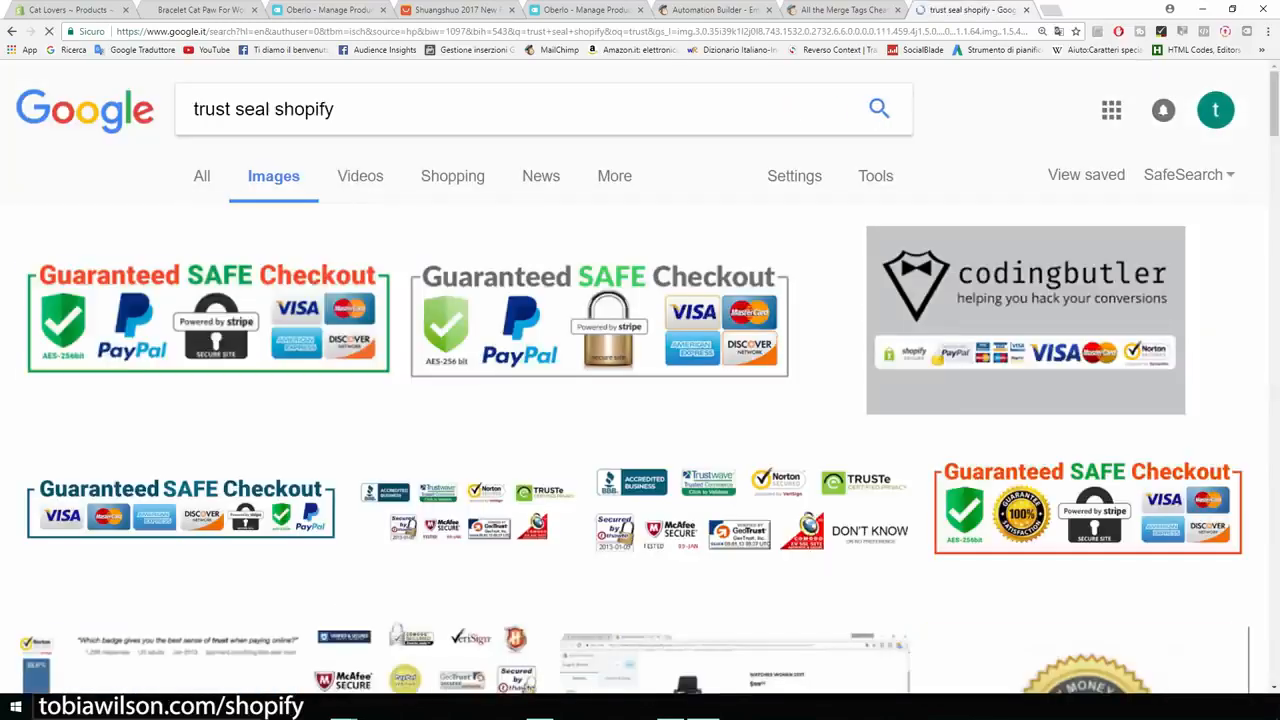
pyautogui.click(208, 315)
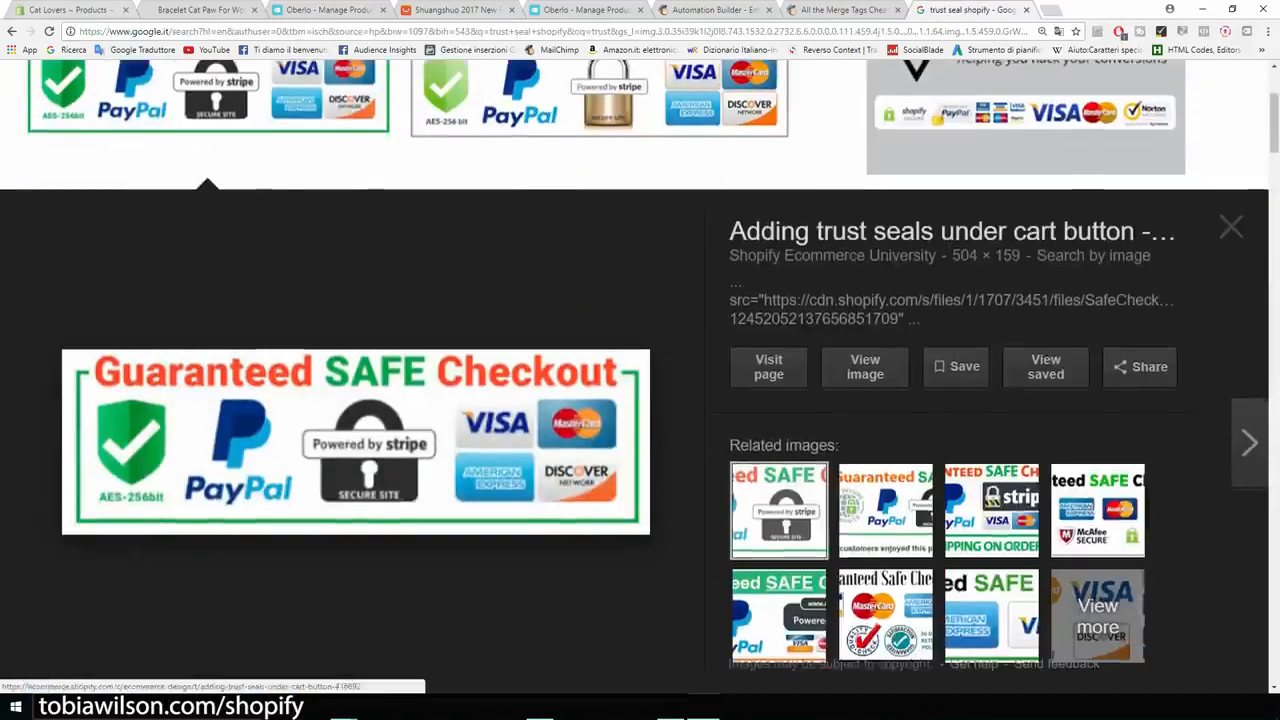
pyautogui.click(54, 10)
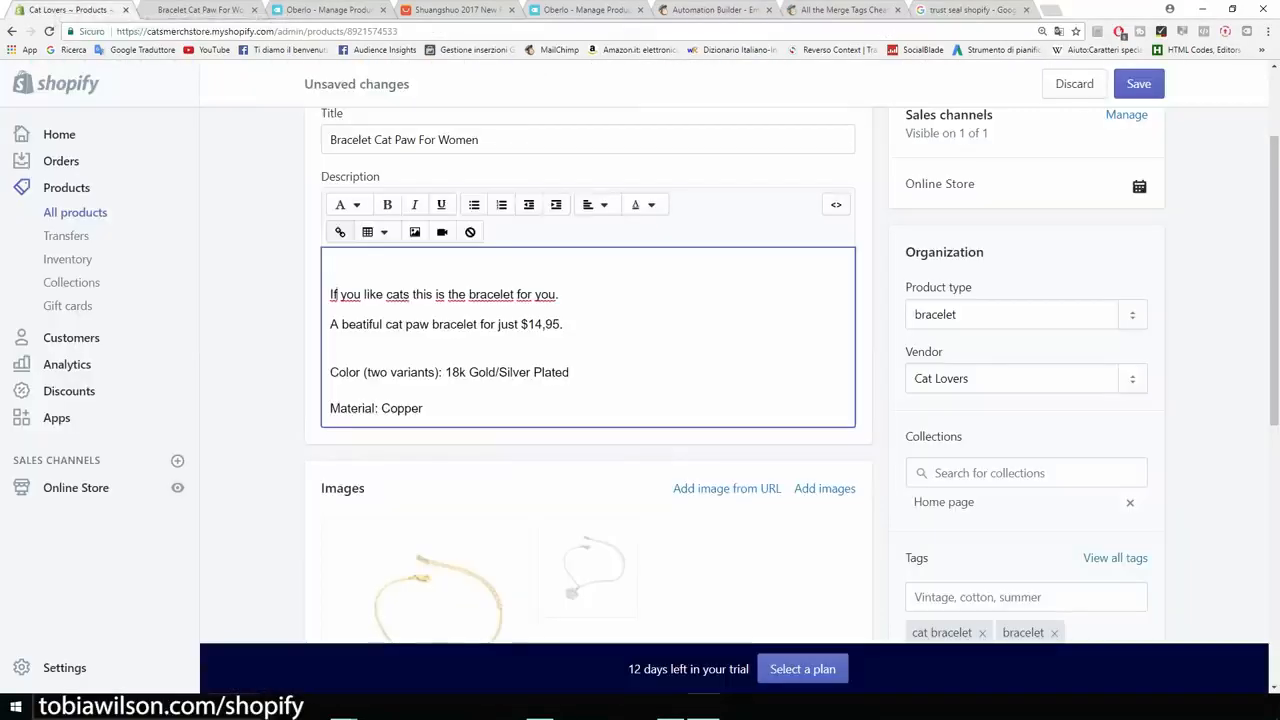
# Insert the uploaded Guaranteed SAFE Checkout image into the description with alt text 'cat paw bracelet'.
pyautogui.hotkey('ctrl', '+')
pyautogui.hotkey('ctrl', '+')
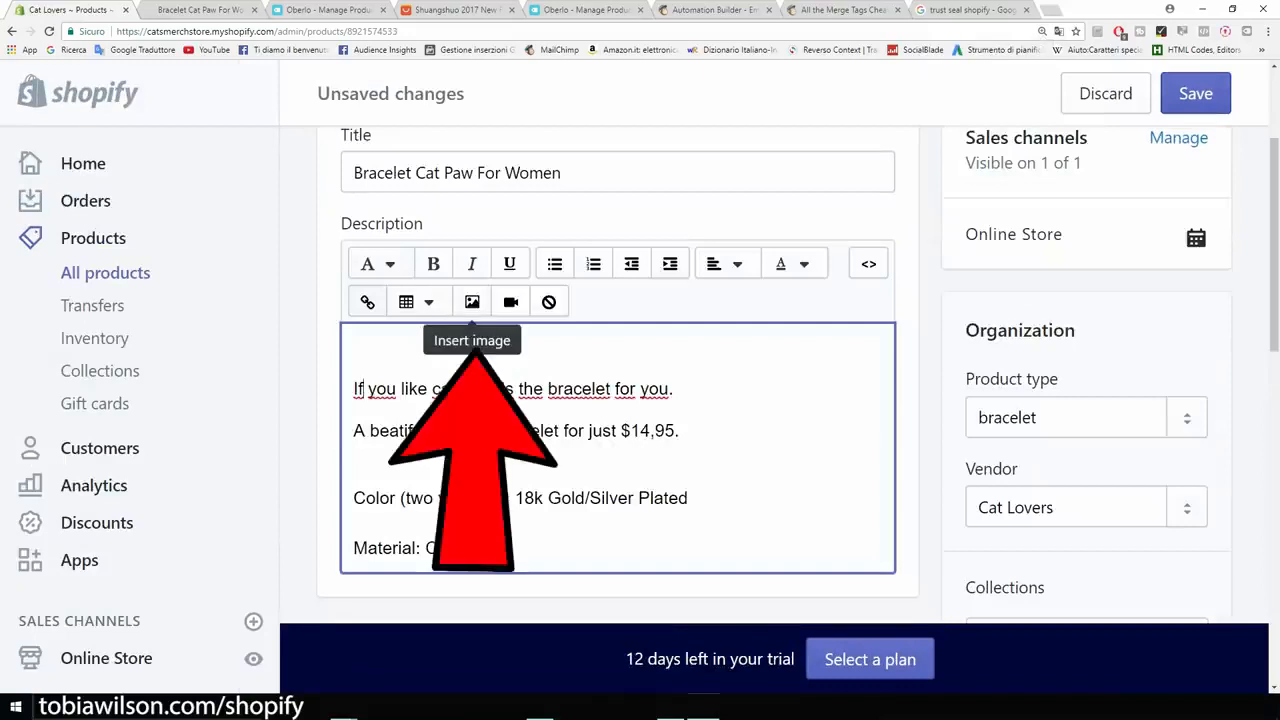
pyautogui.click(472, 302)
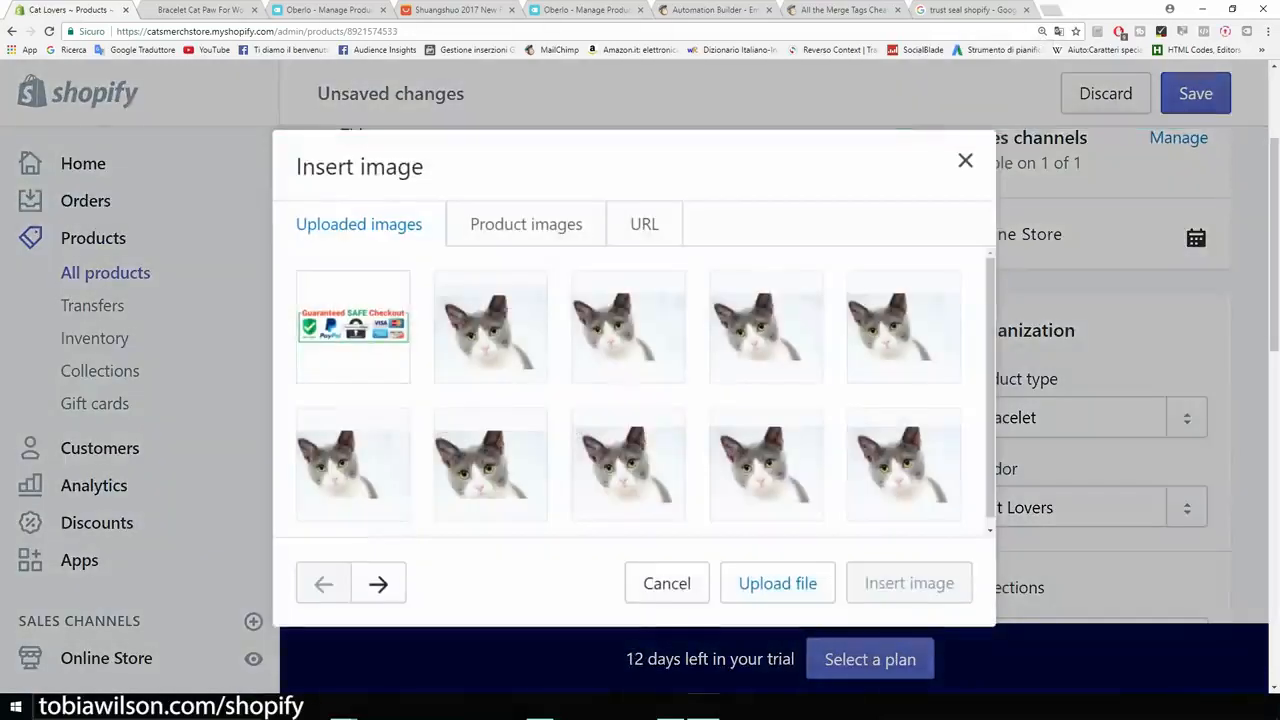
pyautogui.click(352, 325)
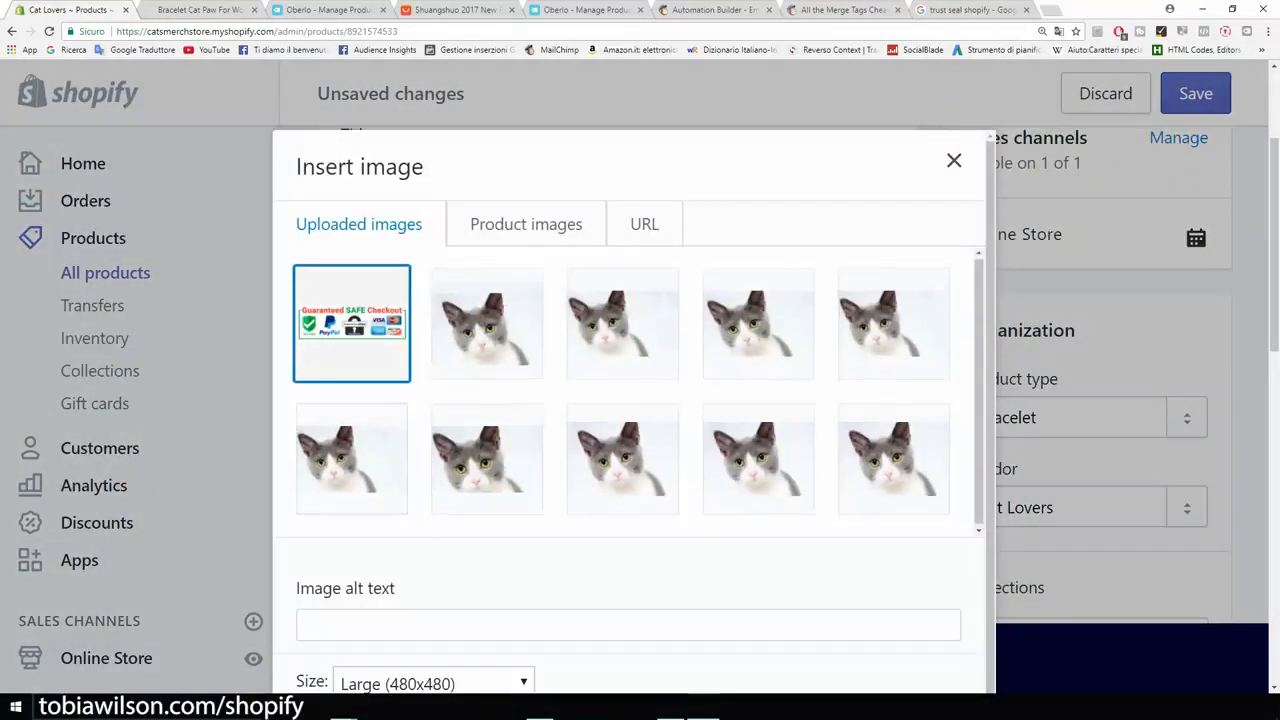
pyautogui.scroll(-3, 636, 410)
pyautogui.click(628, 588)
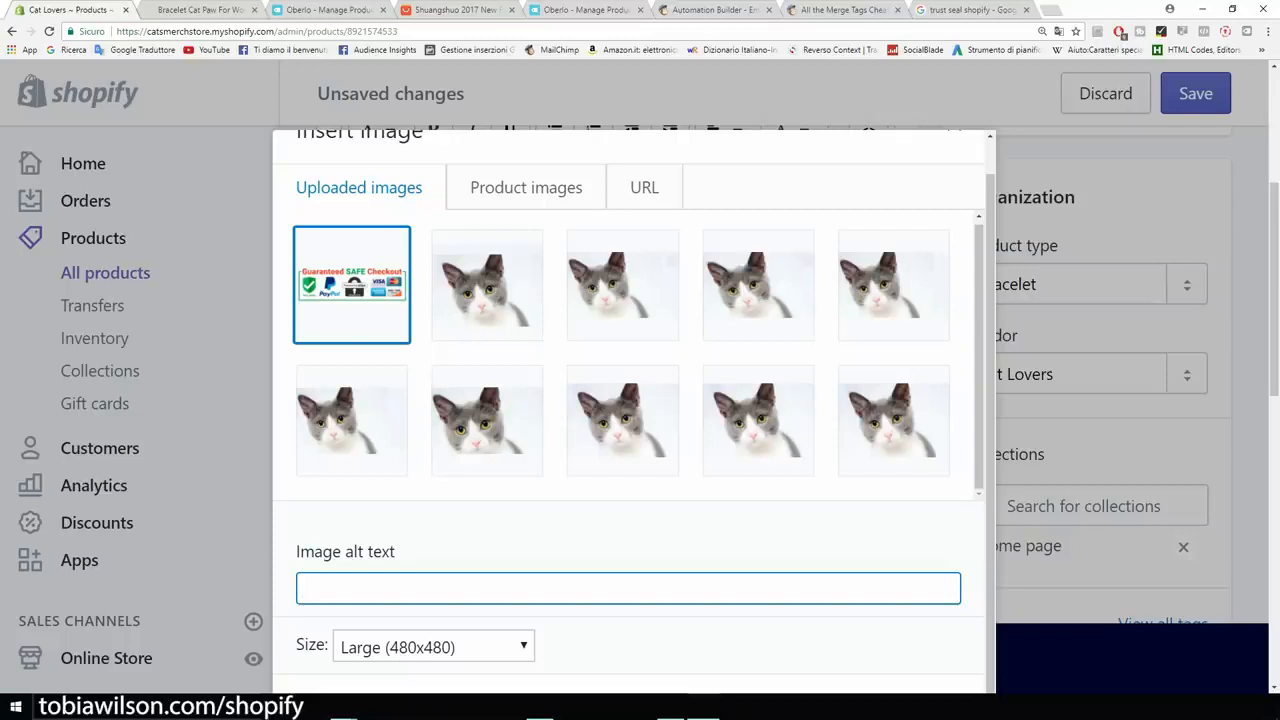
pyautogui.write('cat paw bracelet')
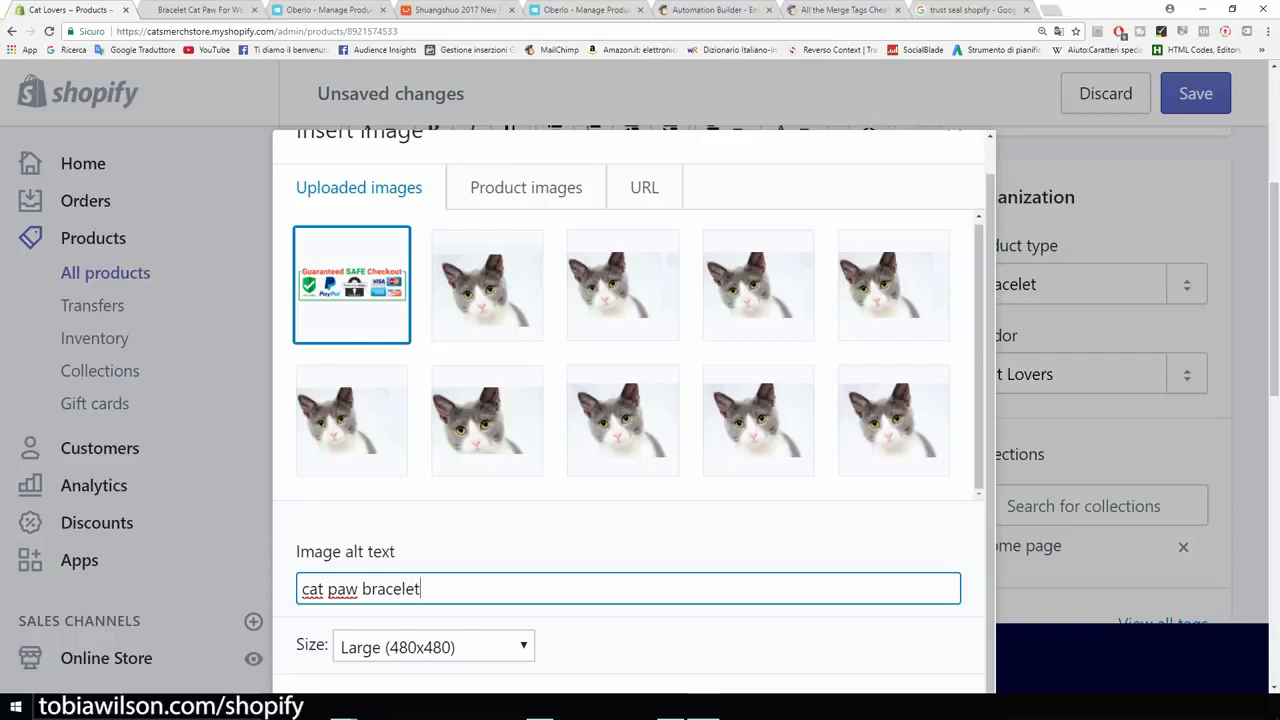
pyautogui.hotkey('ctrl', '-')
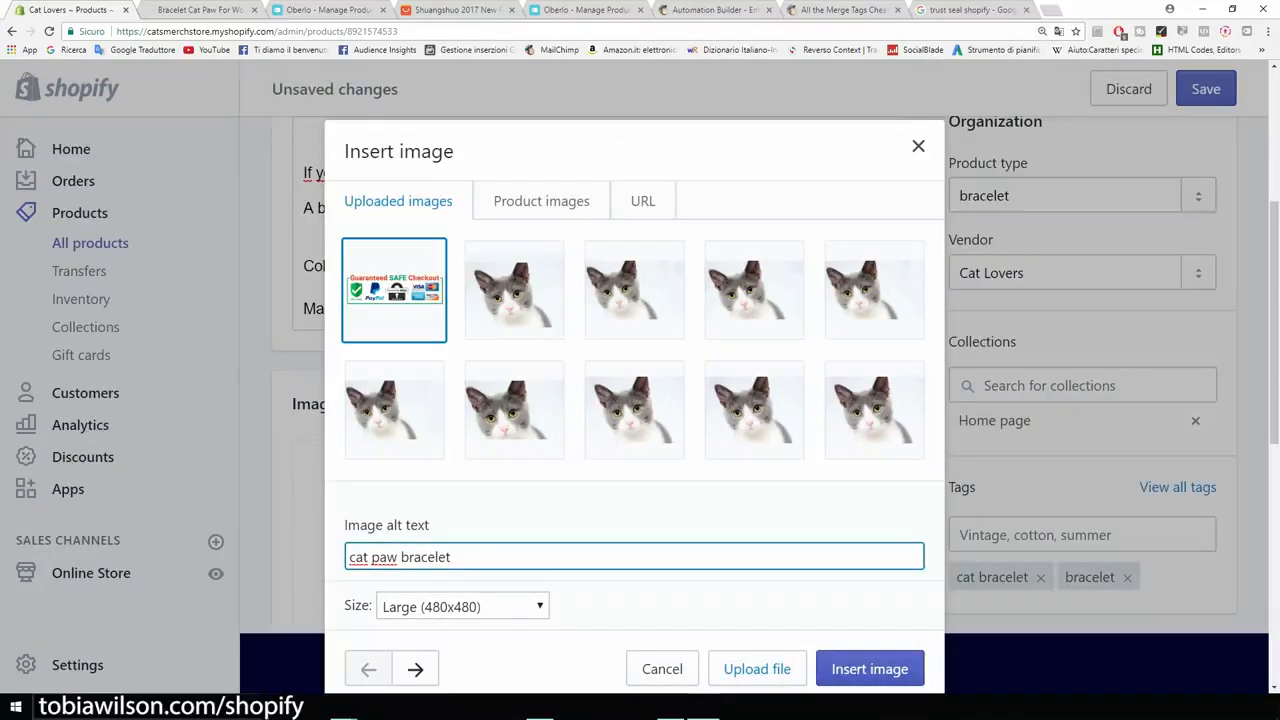
pyautogui.click(869, 669)
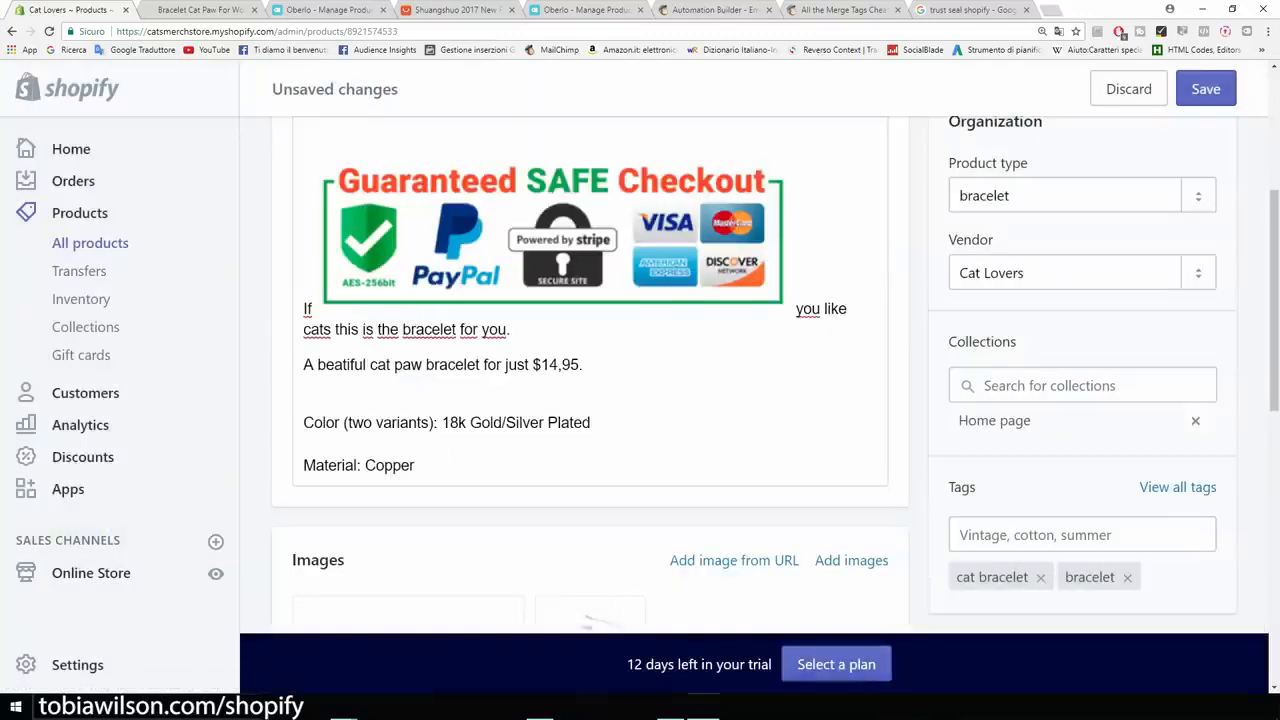
# Move the 'If you like cats…' sentence onto its own line below the badge.
pyautogui.scroll(1, 590, 375)
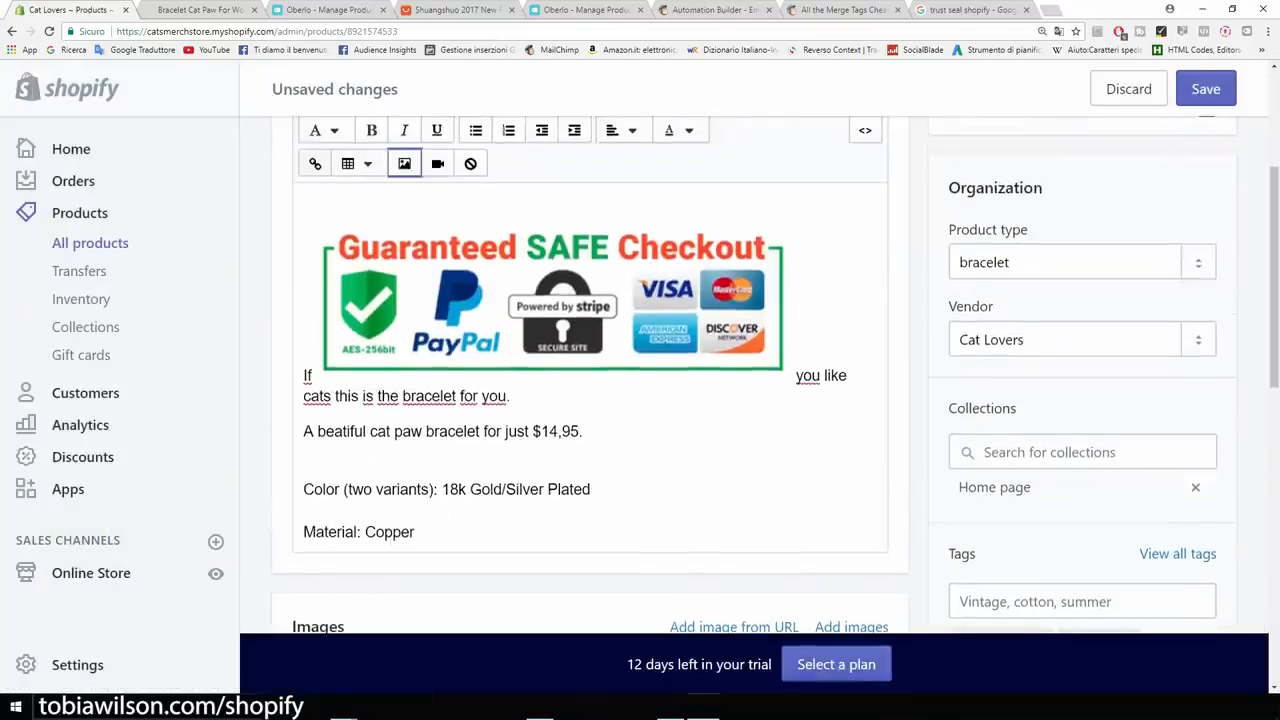
pyautogui.moveTo(500, 305); pyautogui.dragTo(368, 355)
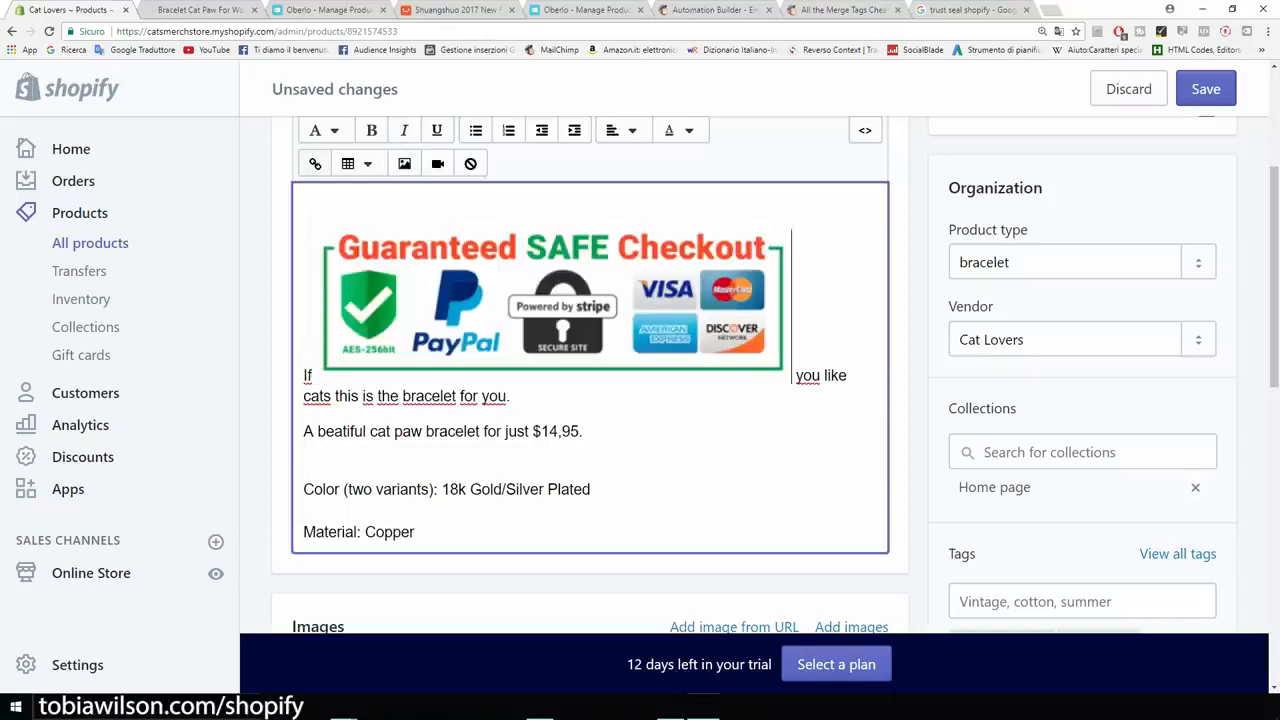
pyautogui.click(551, 305)
pyautogui.click(309, 376)
pyautogui.click(284, 376)
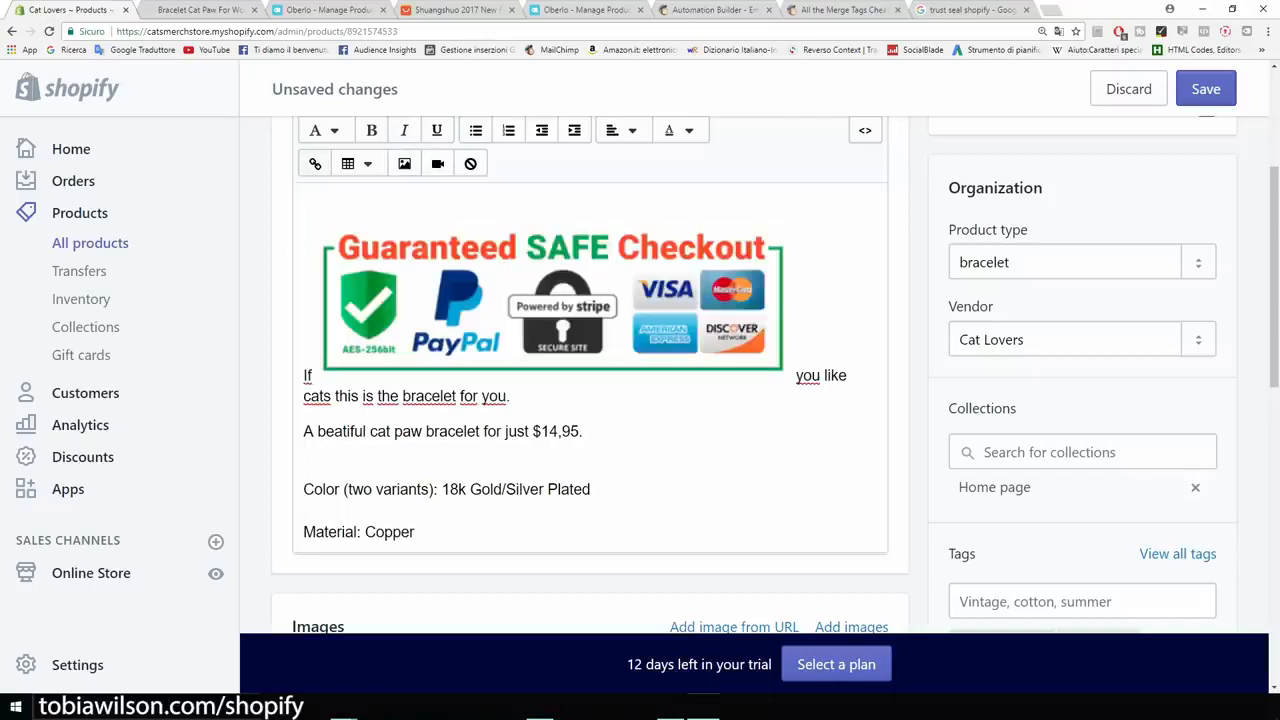
pyautogui.click(305, 376)
pyautogui.press('Delete')
pyautogui.press('Delete')
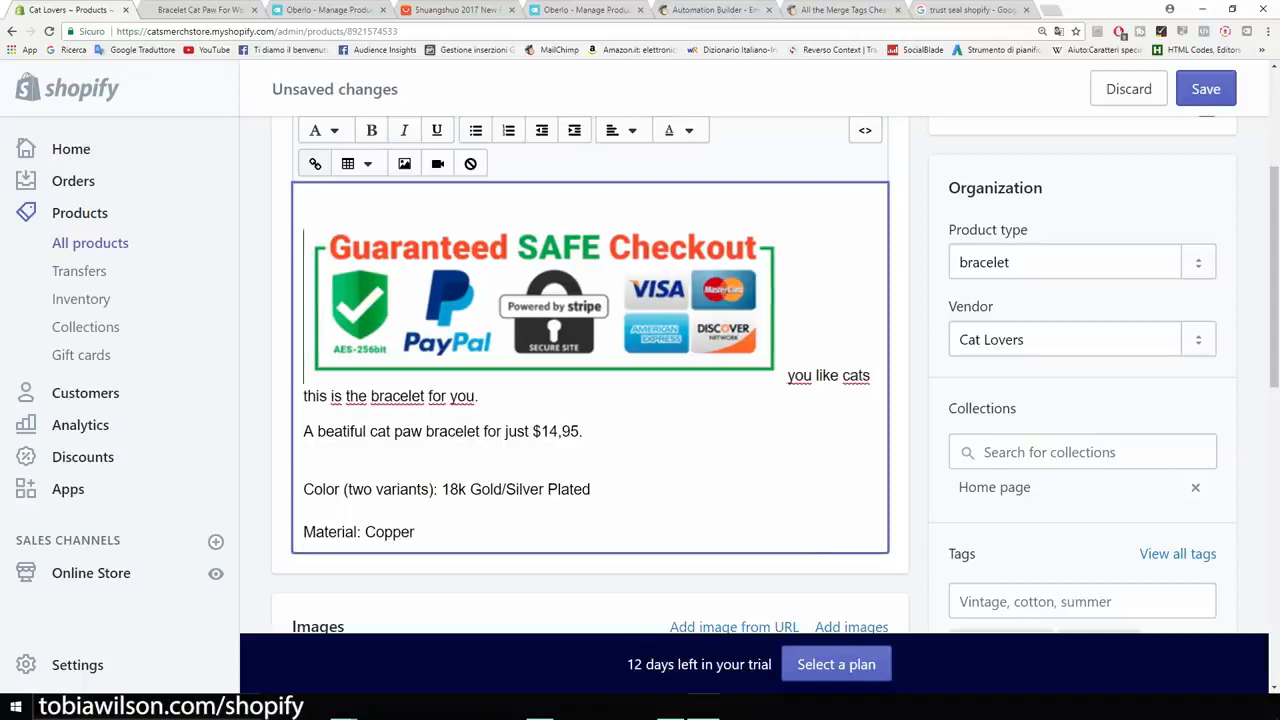
pyautogui.press('Return')
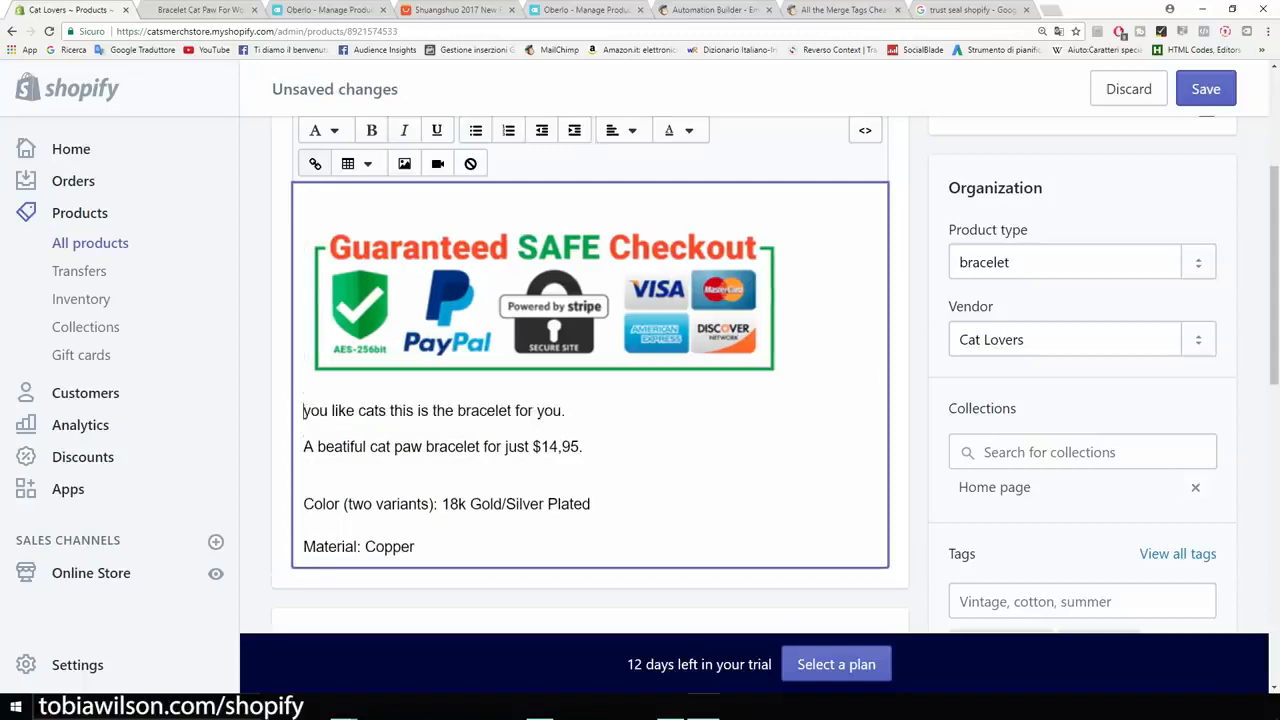
pyautogui.write('If')
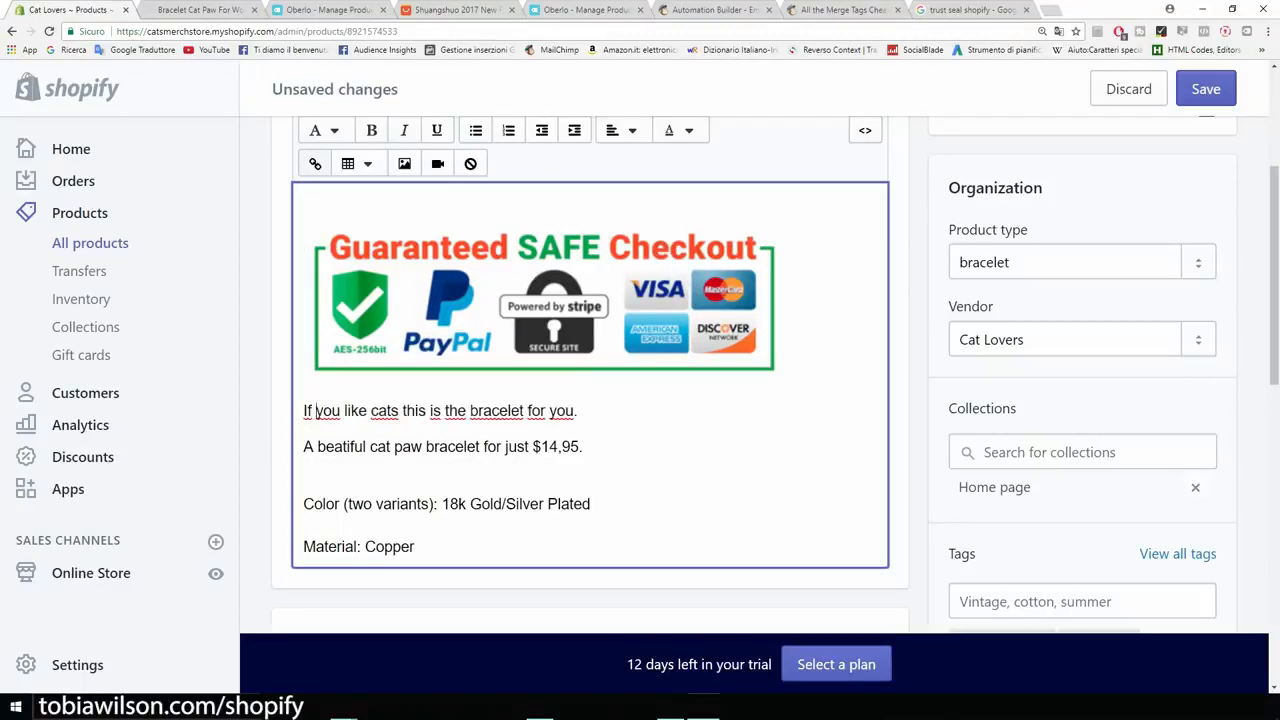
# Shrink the safe-checkout badge to about half size and open the bracelet's store page.
pyautogui.click(543, 305)
pyautogui.moveTo(783, 380); pyautogui.dragTo(573, 312)
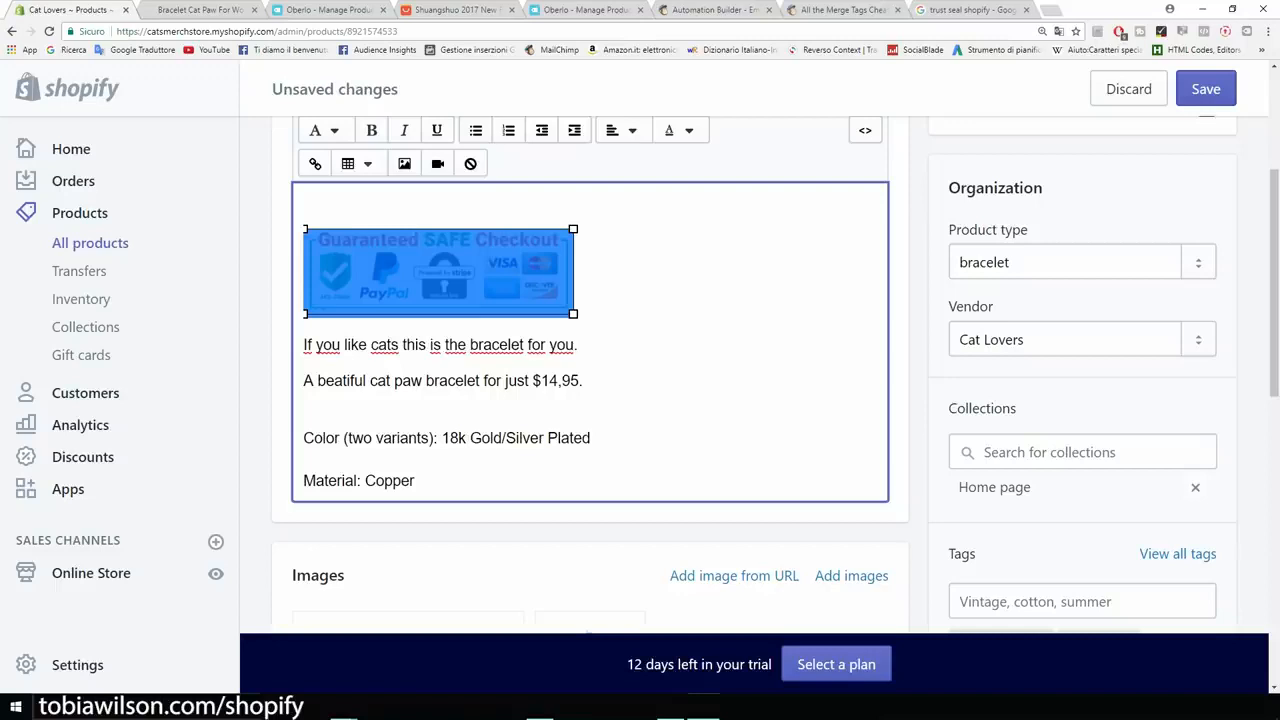
pyautogui.click(577, 308)
pyautogui.scroll(2, 578, 310)
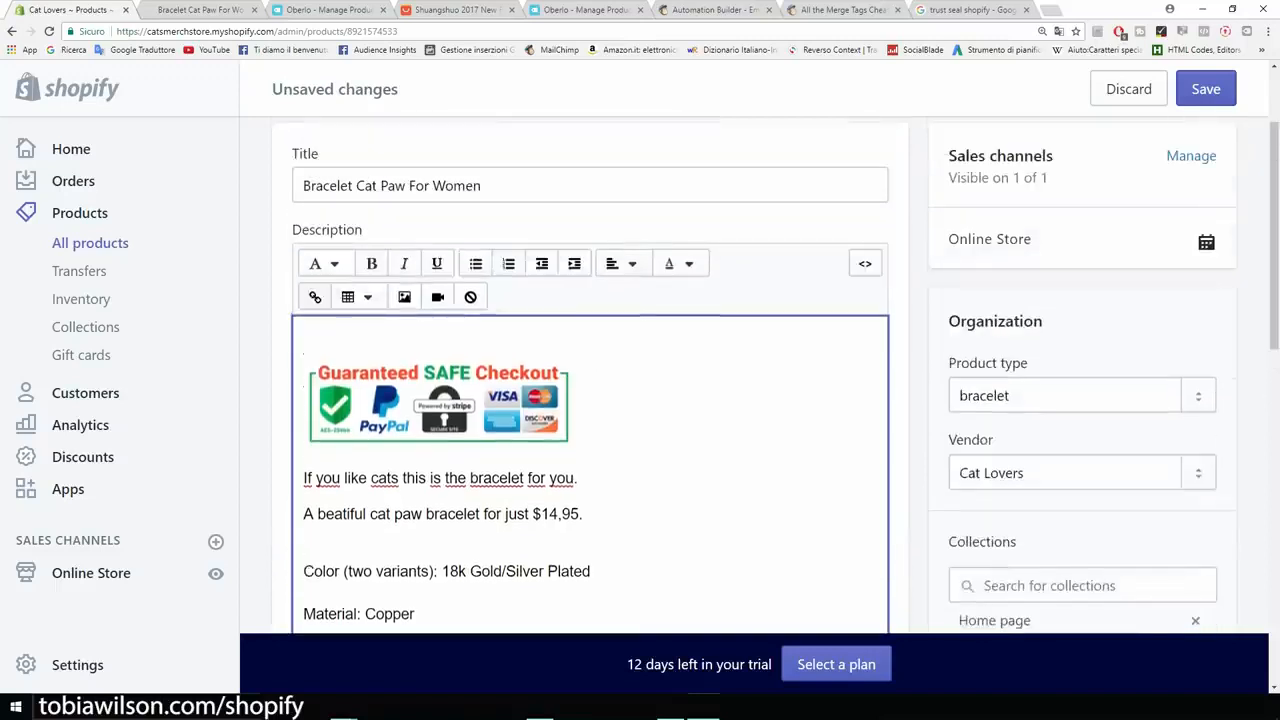
pyautogui.scroll(2, 578, 310)
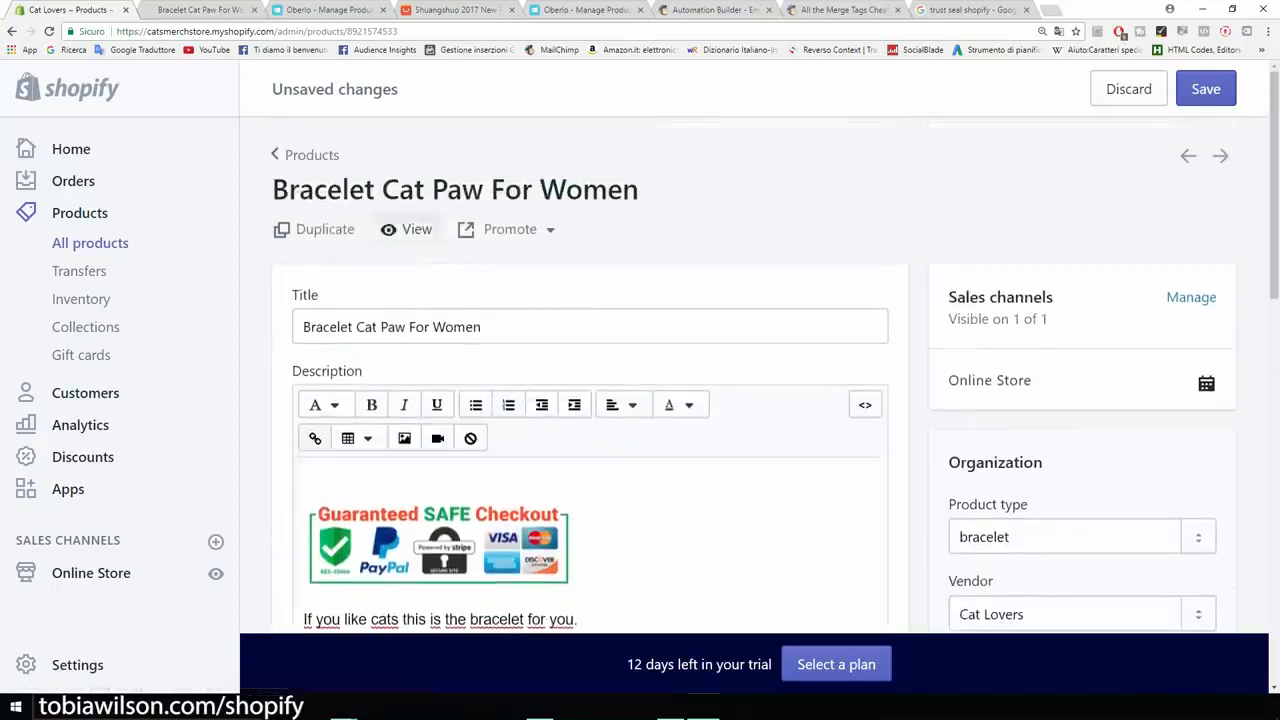
pyautogui.click(408, 229)
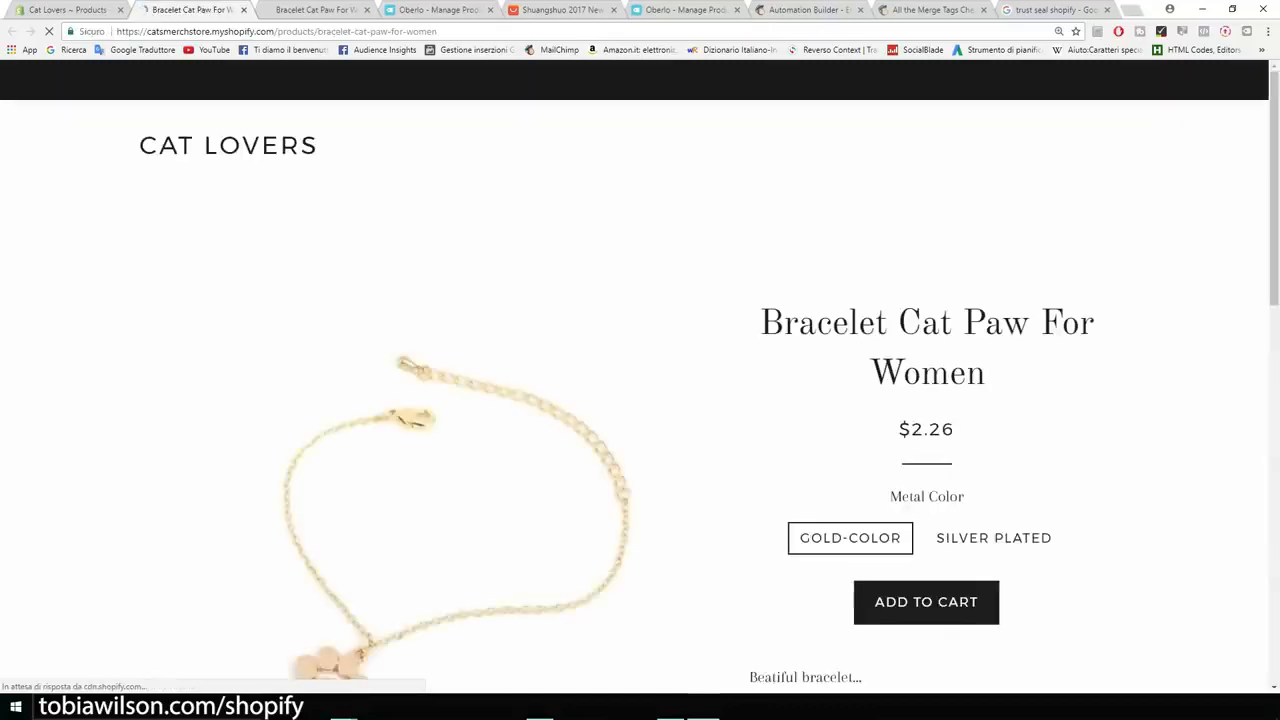
# Save the bracelet description and reload the storefront to confirm the badge appears above the text.
pyautogui.scroll(-5, 640, 400)
pyautogui.scroll(-2, 640, 400)
pyautogui.scroll(1, 640, 400)
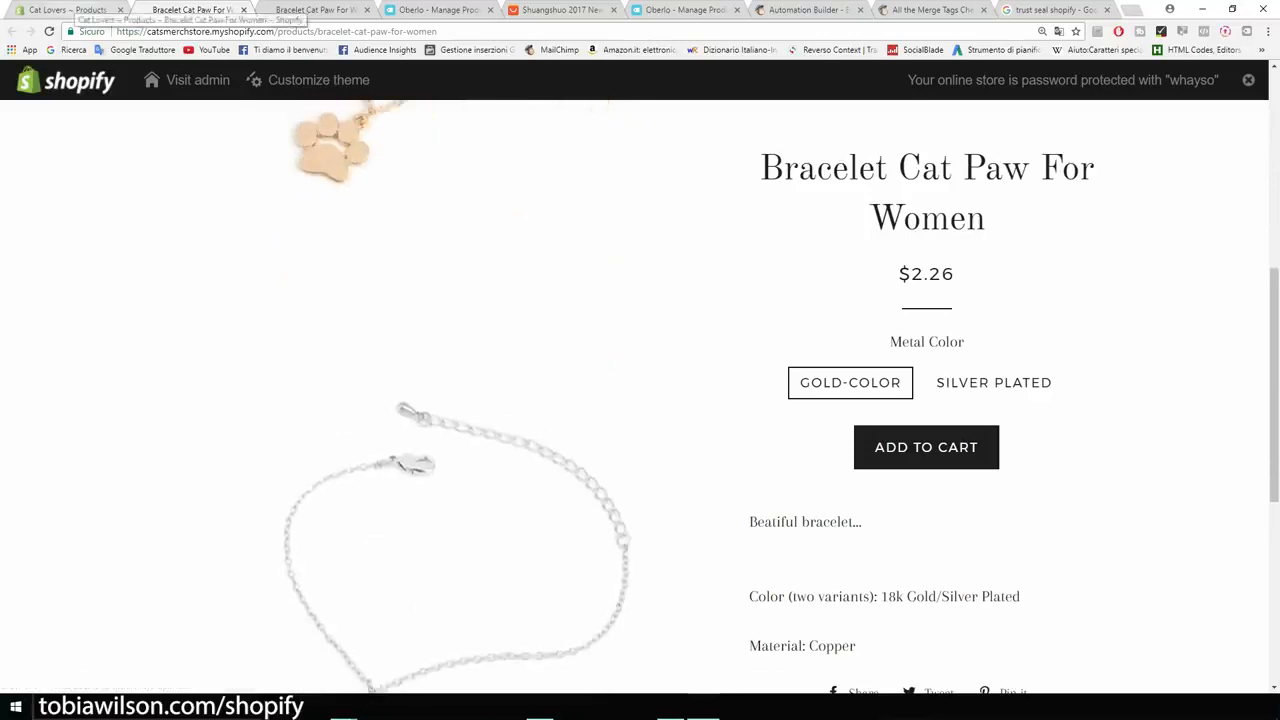
pyautogui.click(68, 9)
pyautogui.click(1205, 88)
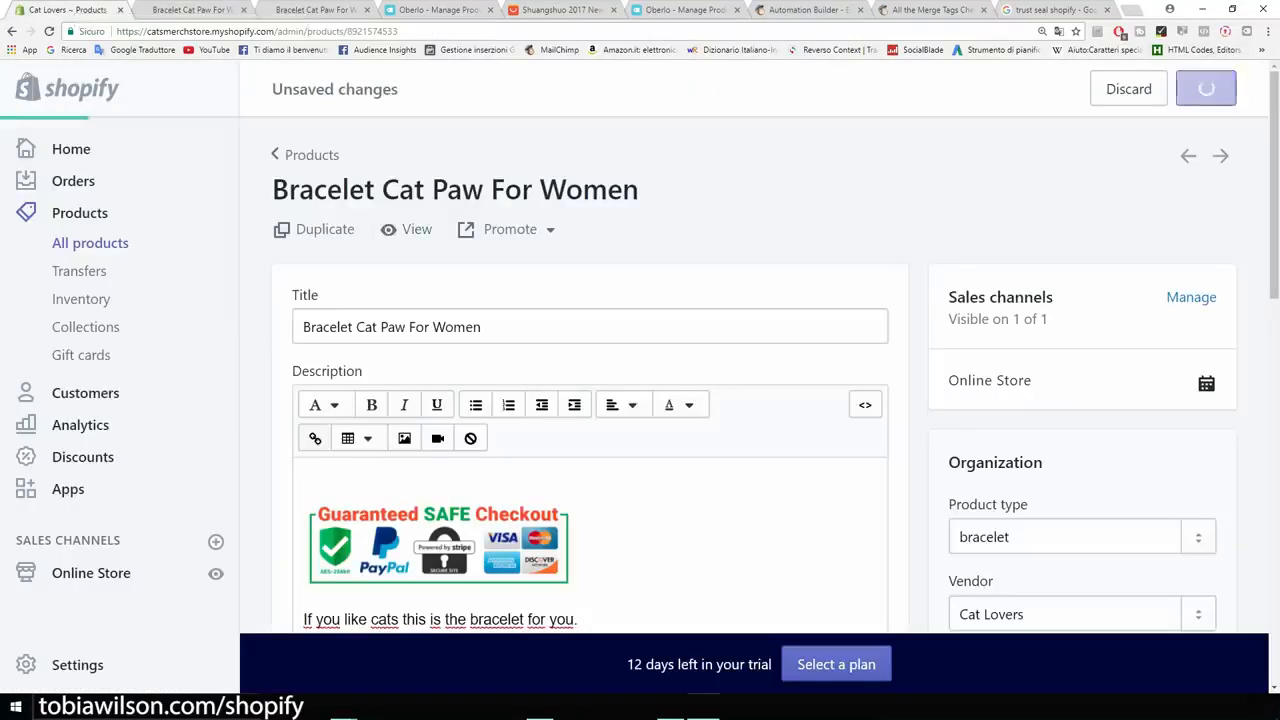
pyautogui.click(198, 9)
pyautogui.click(48, 31)
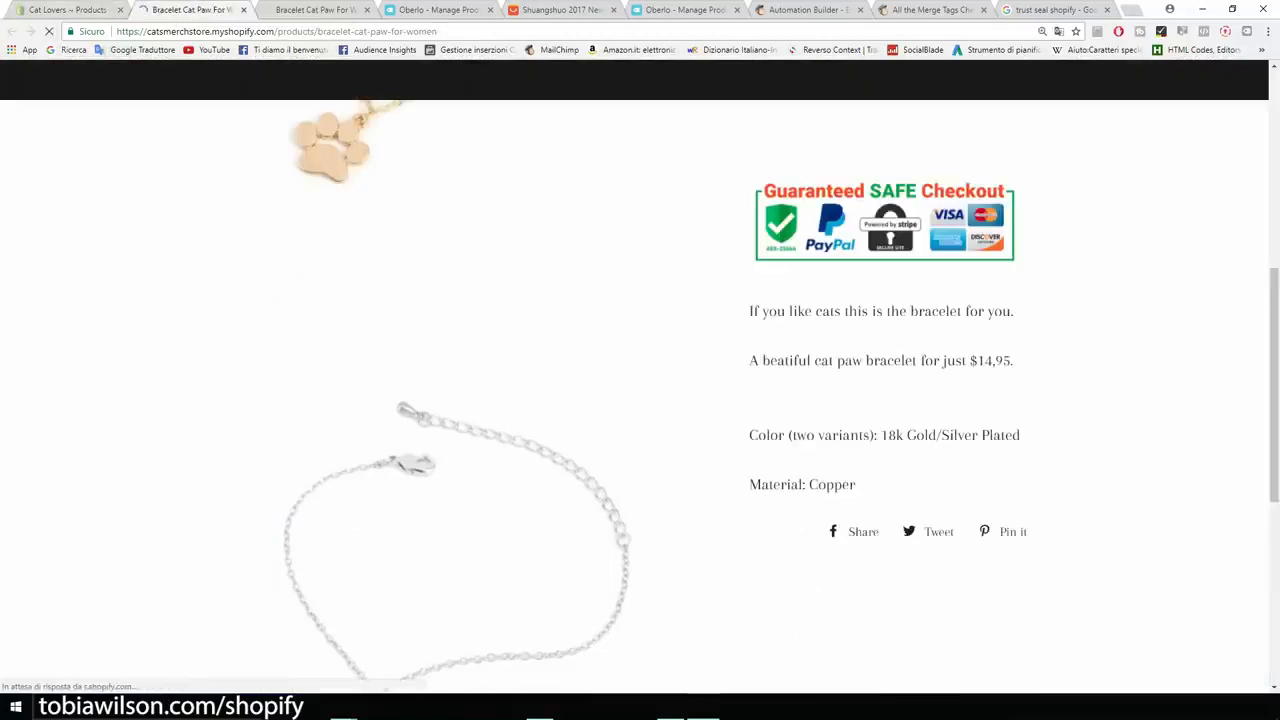
pyautogui.scroll(2, 640, 396)
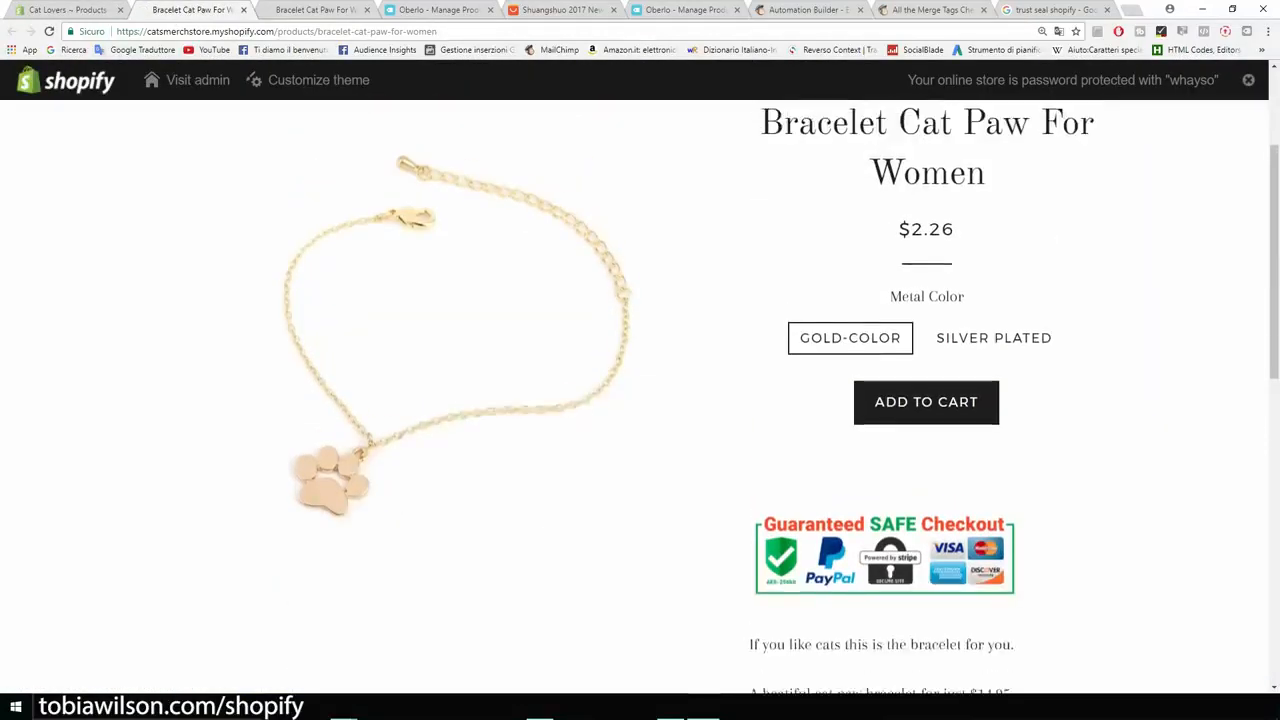
pyautogui.click(68, 9)
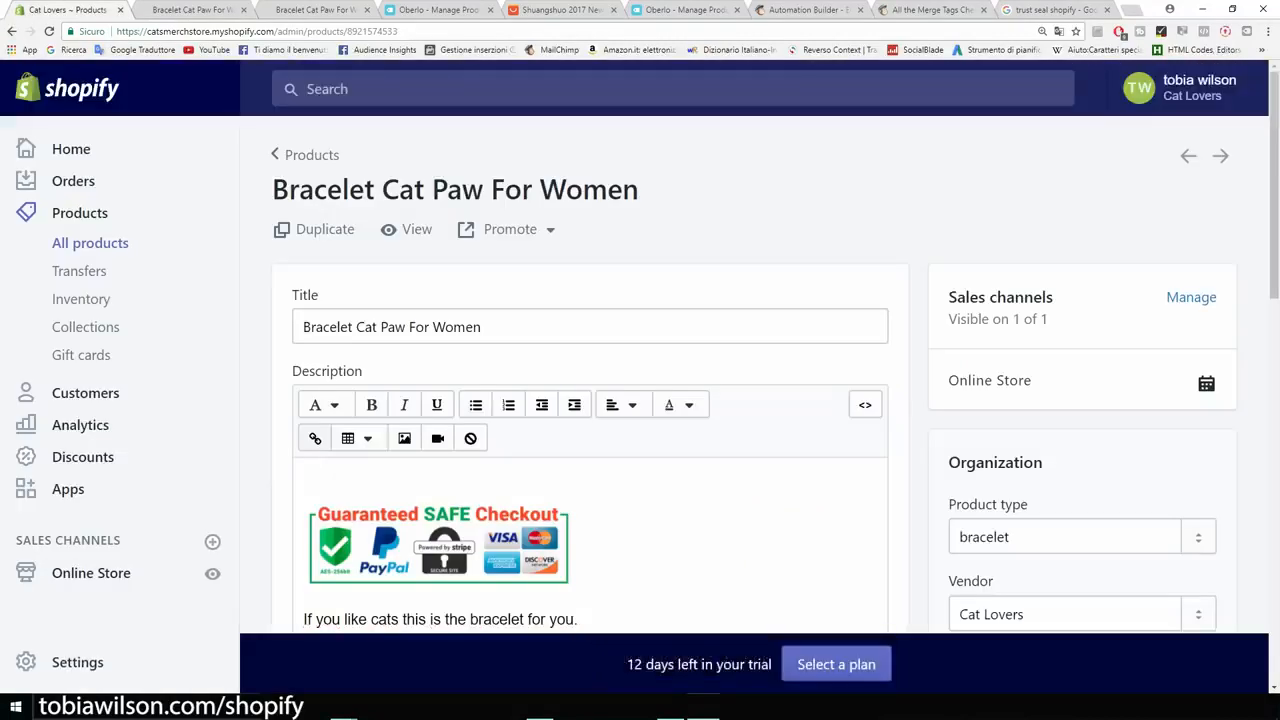
# Remove the empty line above the badge, save, and reload the store page.
pyautogui.click(308, 479)
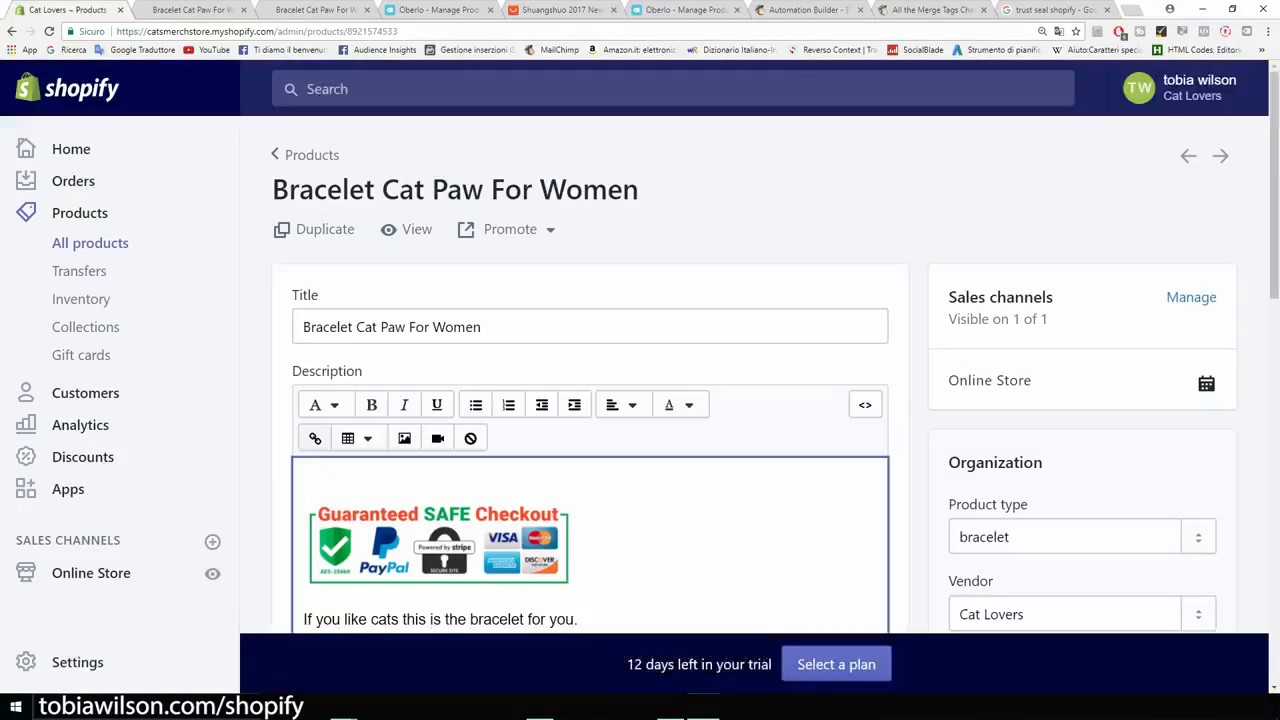
pyautogui.press('Delete')
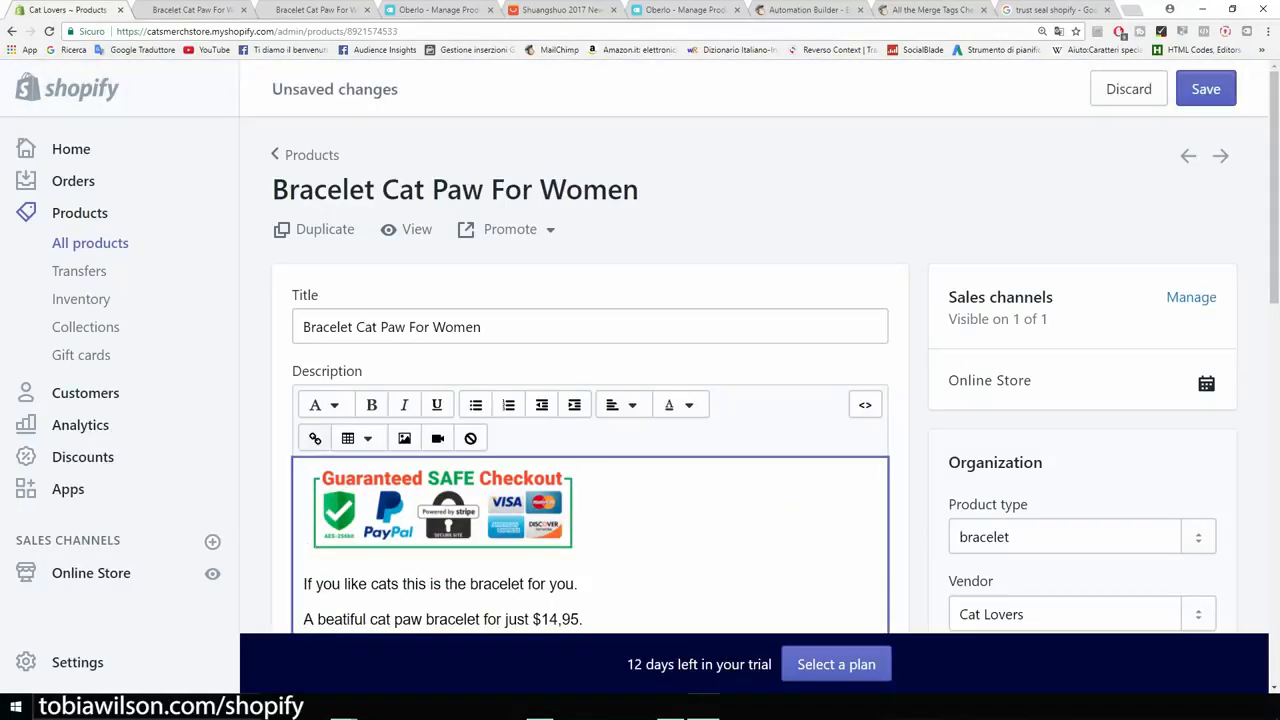
pyautogui.click(1206, 89)
pyautogui.click(190, 9)
pyautogui.click(49, 31)
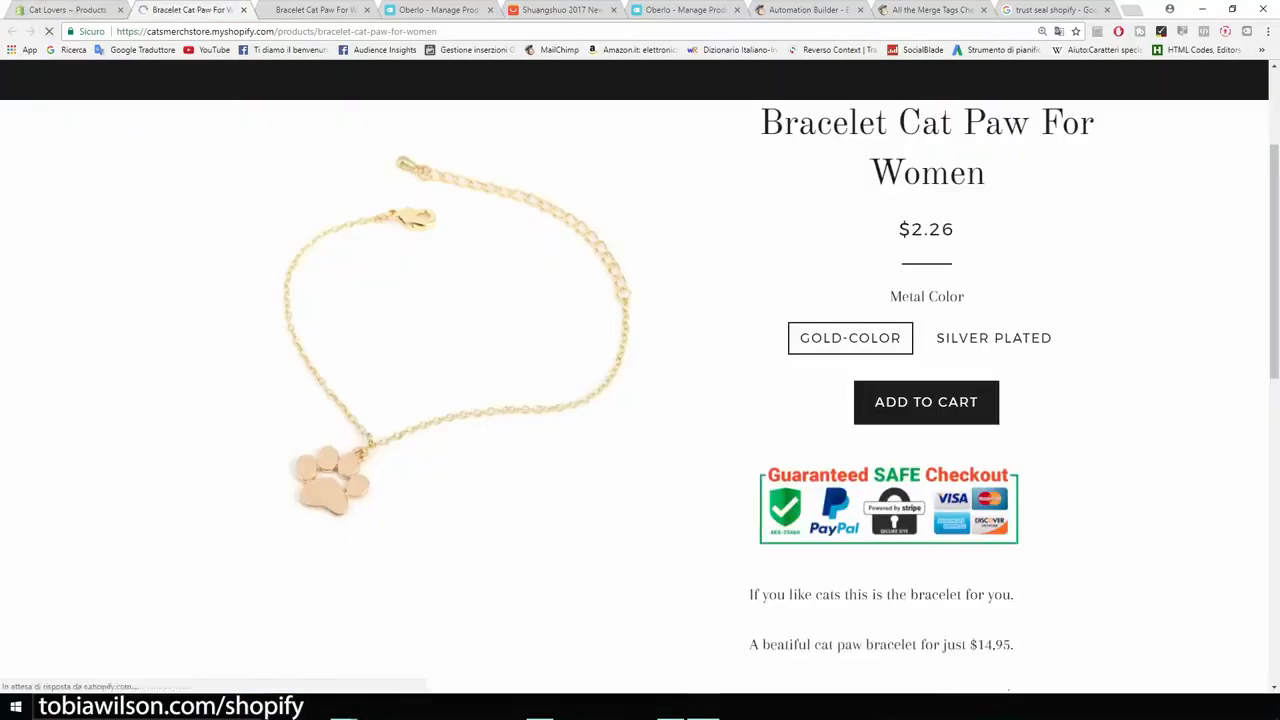
pyautogui.scroll(-5, 640, 380)
pyautogui.scroll(3, 640, 380)
pyautogui.scroll(3, 640, 380)
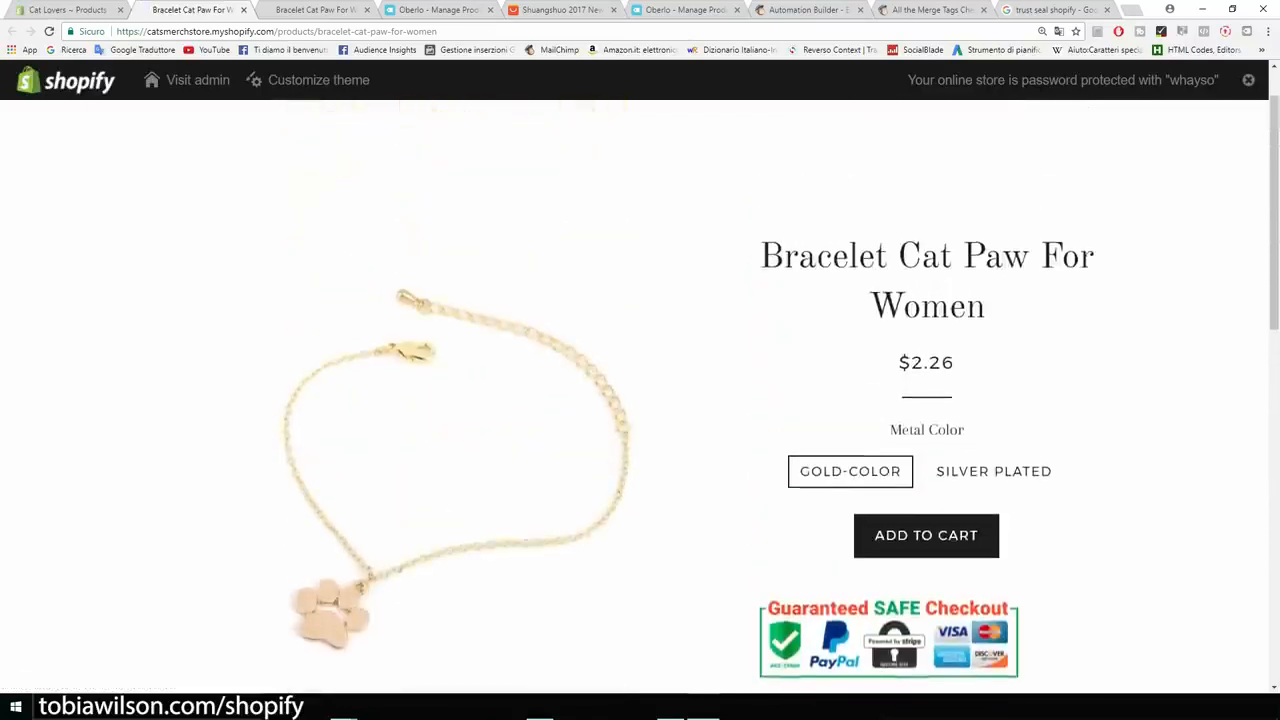
# Centre-align the whole description including the badge, save, and check it on the reloaded store page.
pyautogui.click(67, 10)
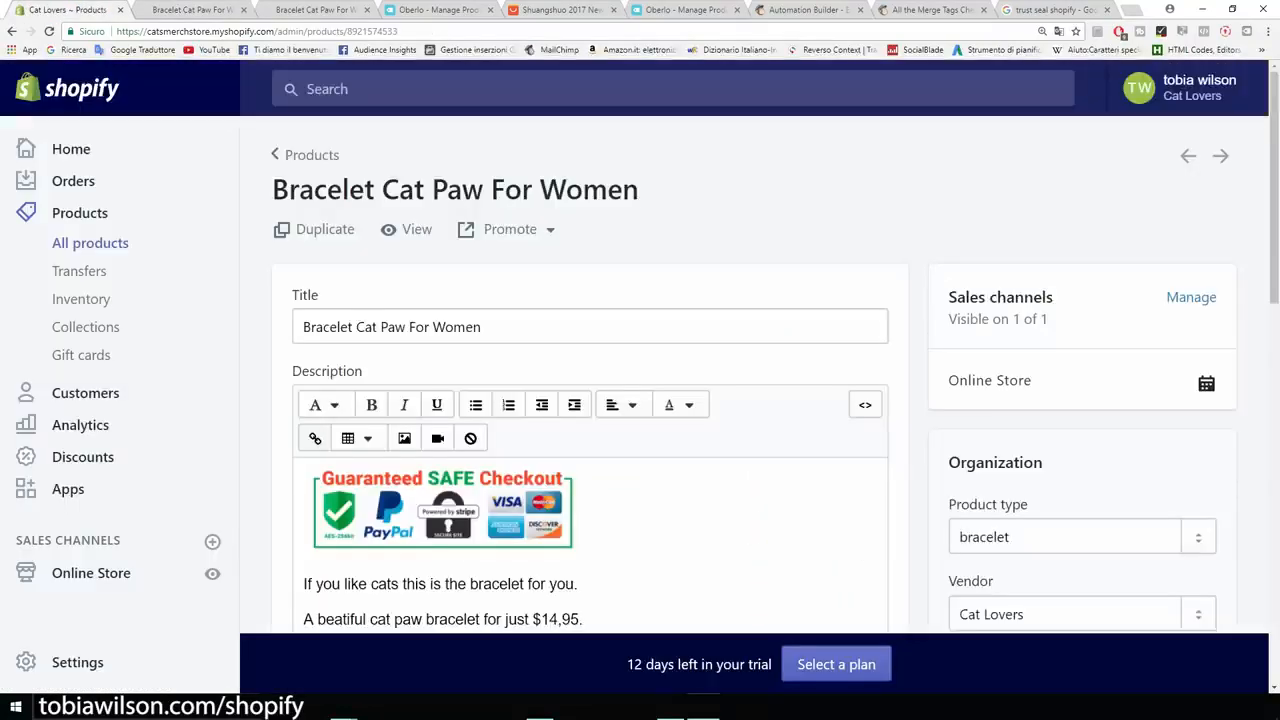
pyautogui.scroll(-2, 440, 400)
pyautogui.moveTo(424, 521); pyautogui.dragTo(317, 419)
pyautogui.hotkey('ctrl', 'a')
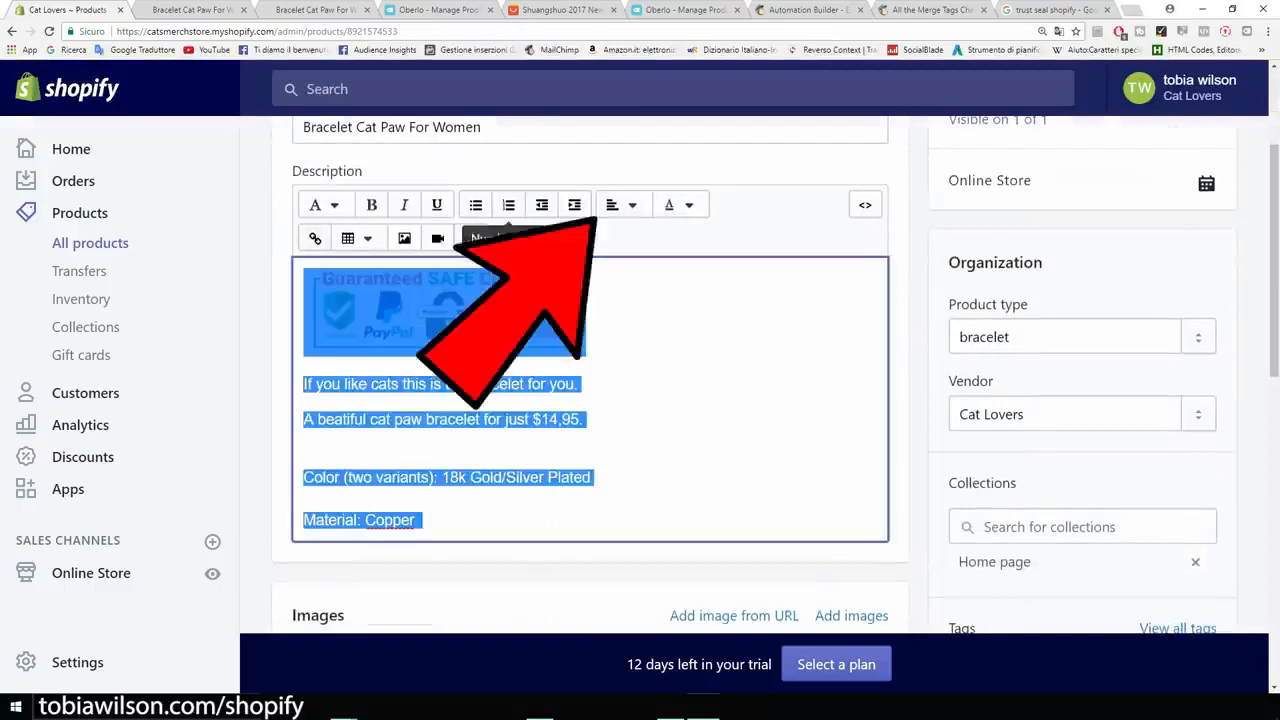
pyautogui.click(620, 205)
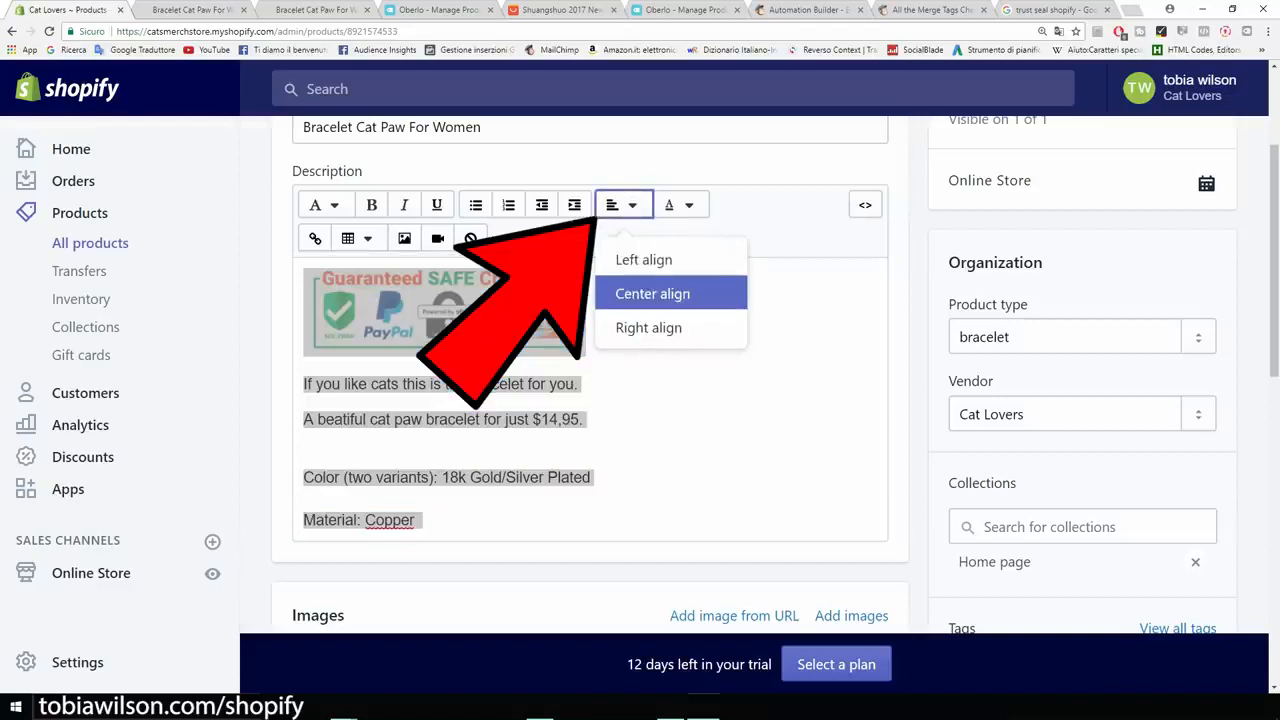
pyautogui.click(652, 293)
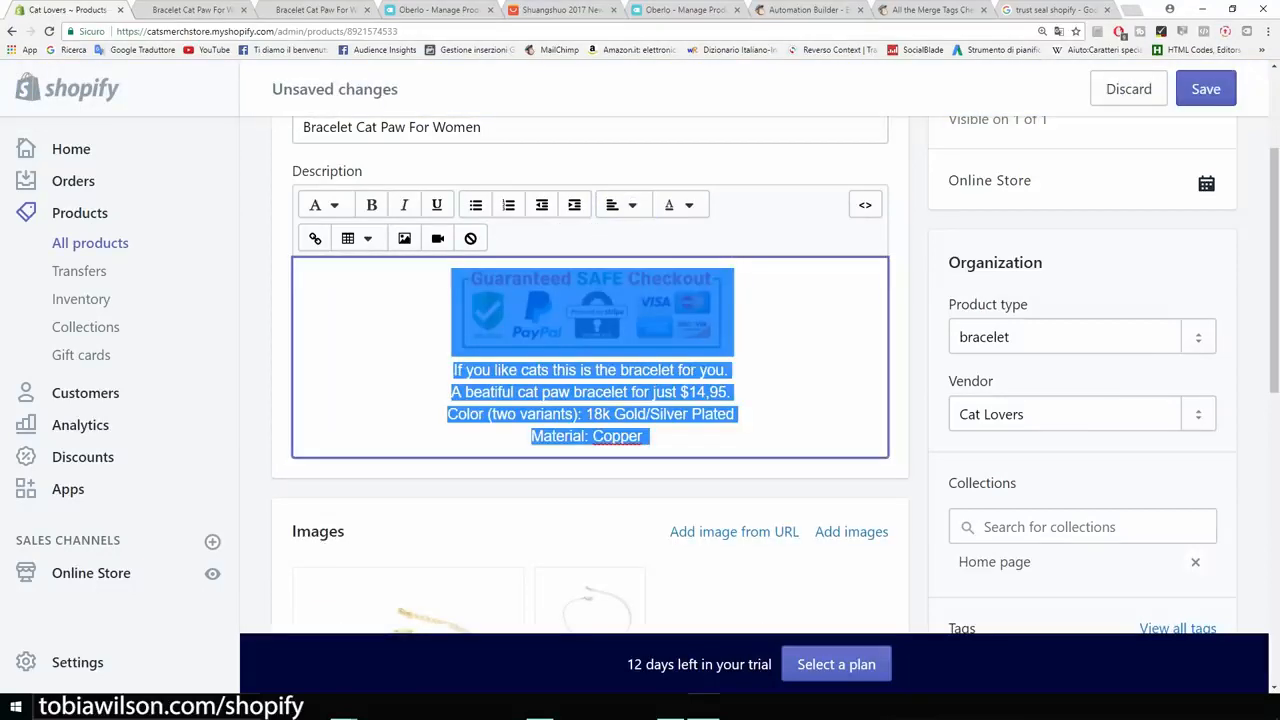
pyautogui.click(1206, 89)
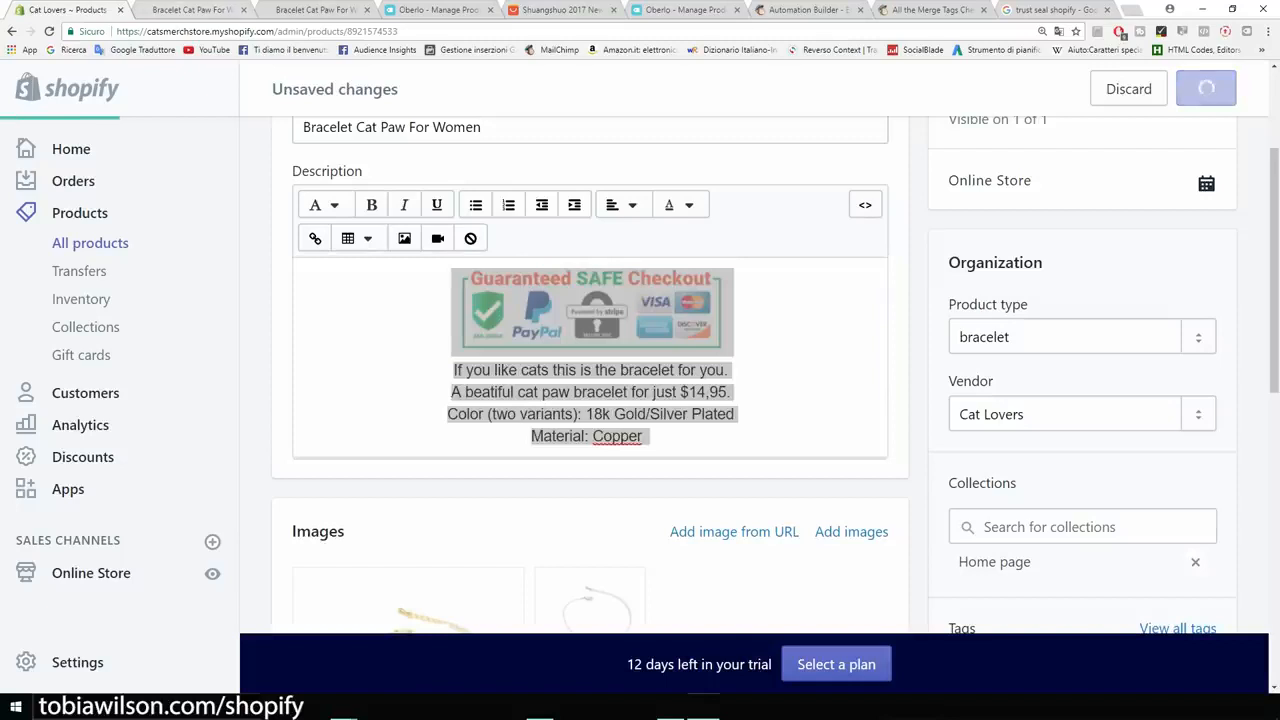
pyautogui.click(196, 10)
pyautogui.click(48, 31)
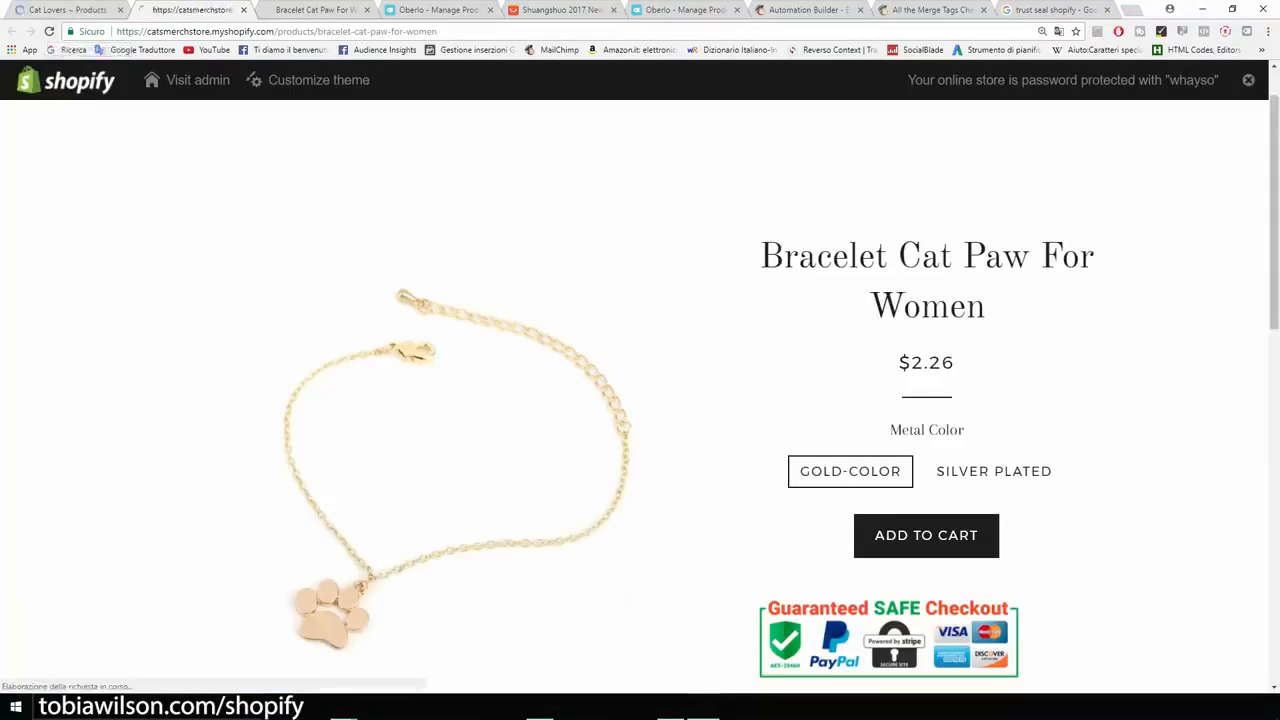
pyautogui.scroll(-3, 640, 396)
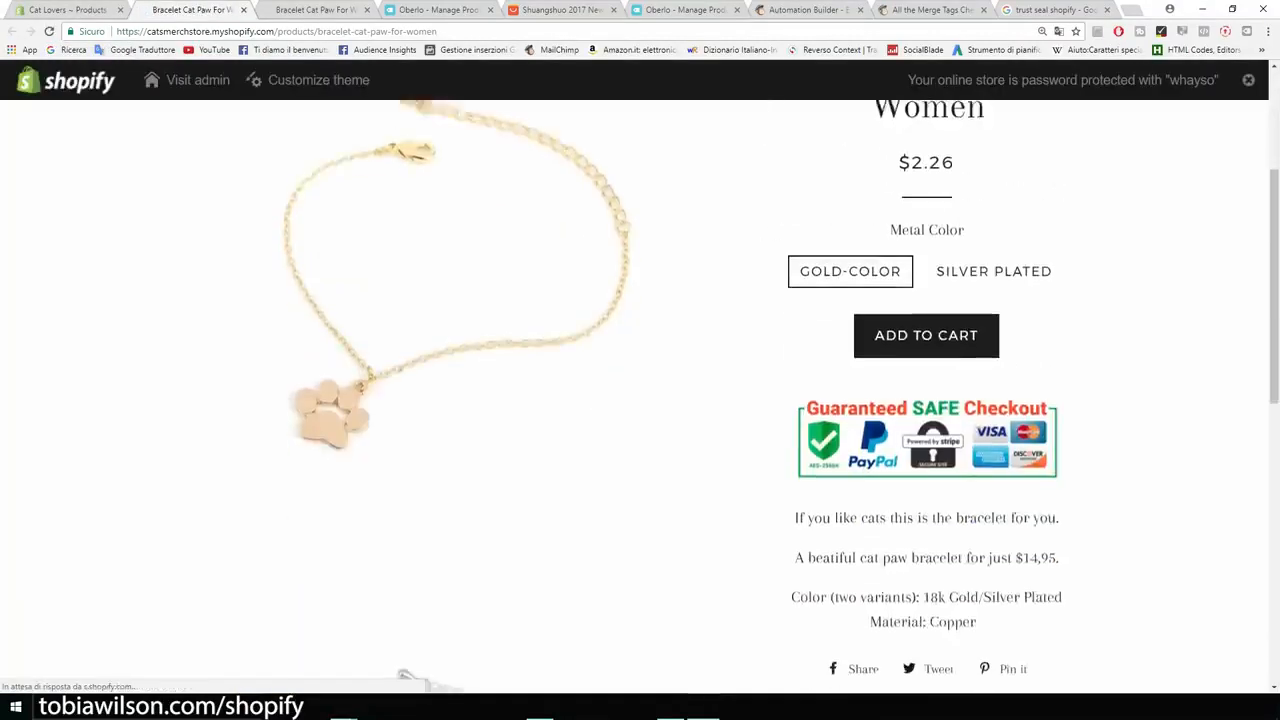
pyautogui.scroll(2, 640, 396)
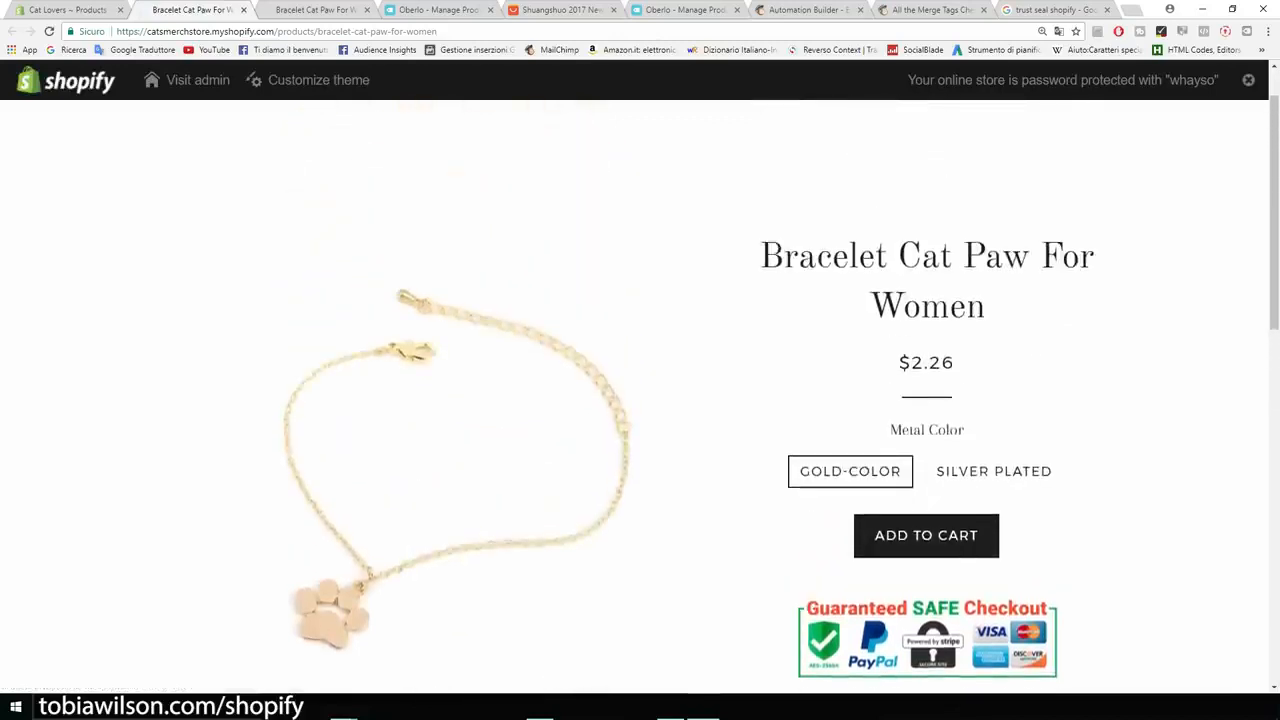
pyautogui.moveTo(956, 363); pyautogui.dragTo(911, 363)
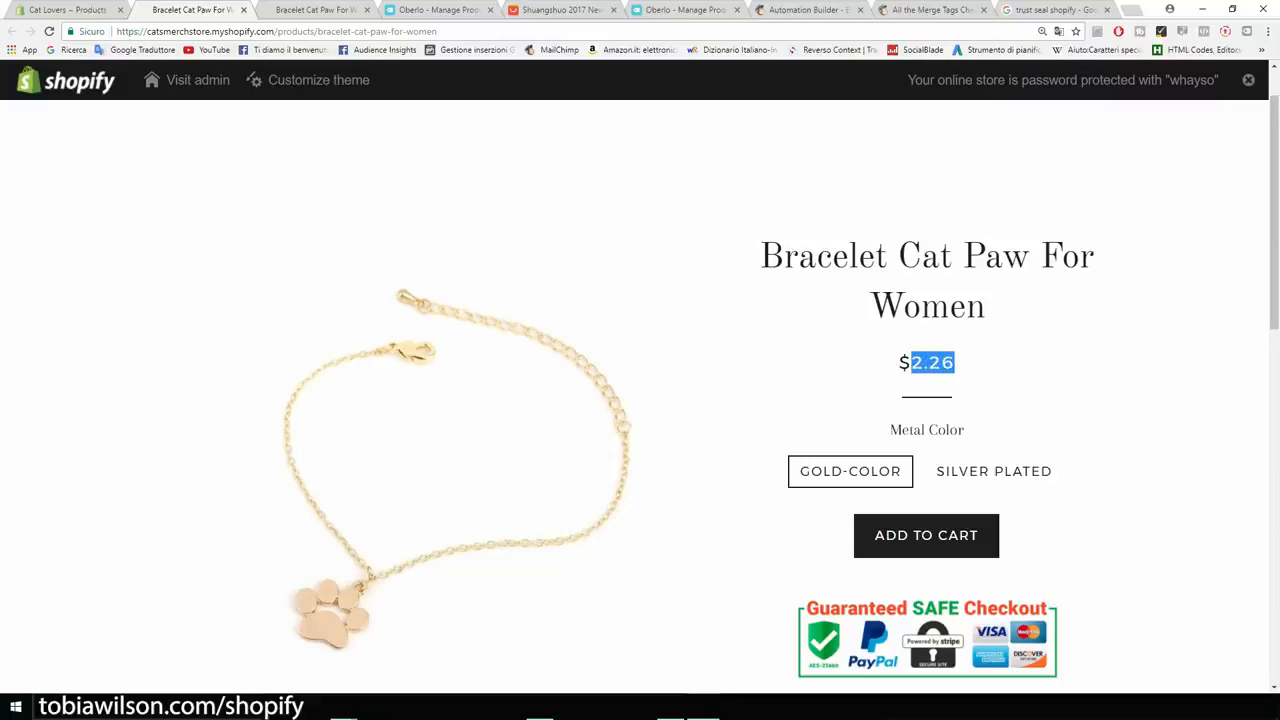
# Set the Gold-color variant price to $14.95 with a $19.95 compare-at price.
pyautogui.click(866, 368)
pyautogui.click(68, 10)
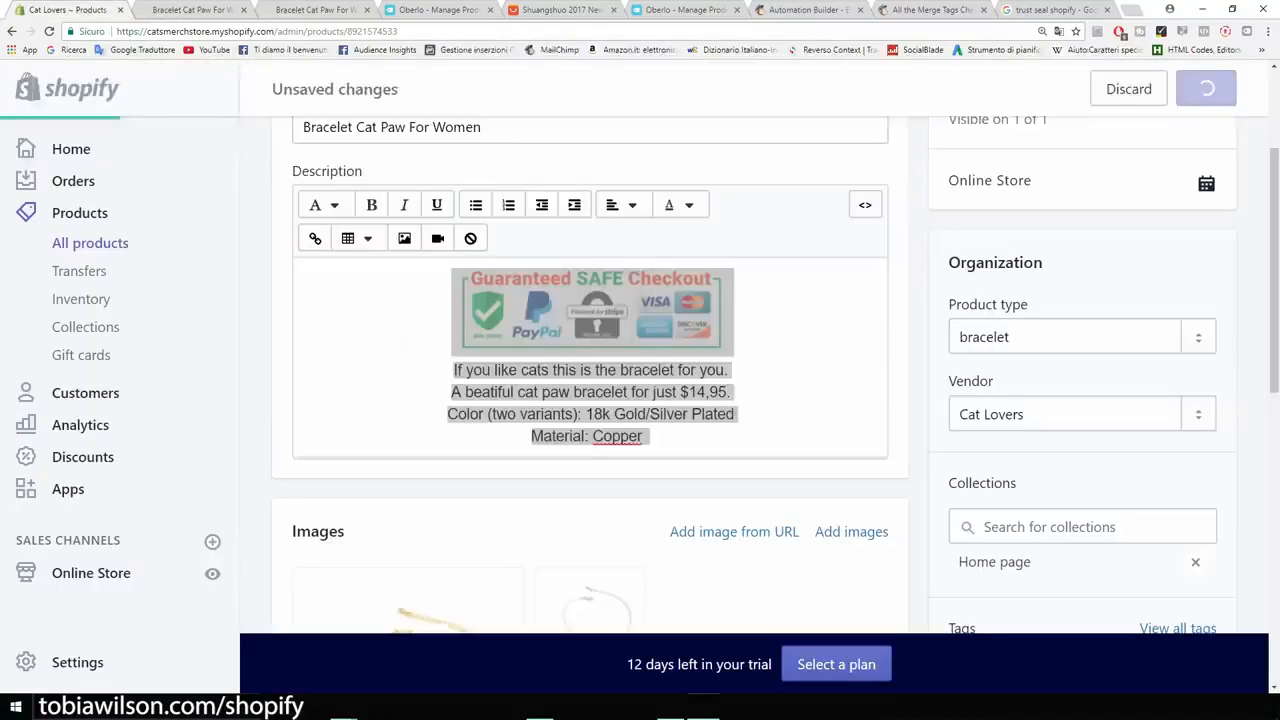
pyautogui.scroll(-5, 437, 245)
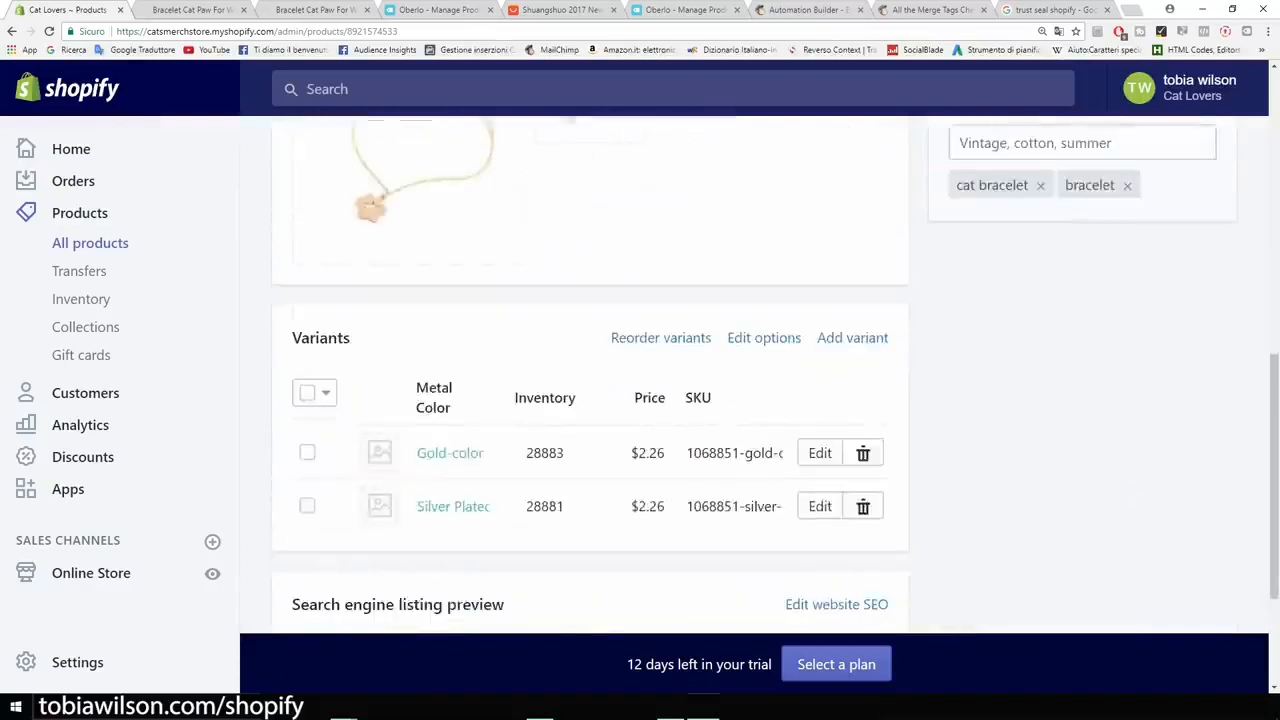
pyautogui.scroll(-2, 590, 400)
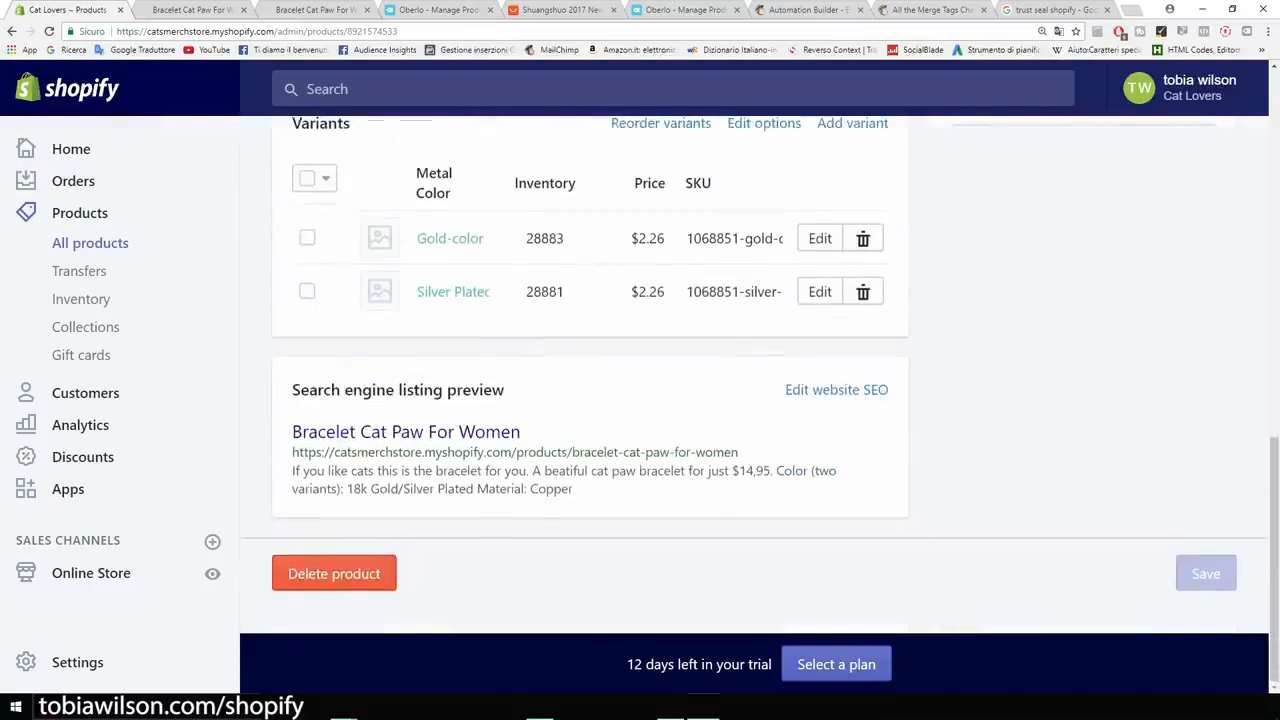
pyautogui.scroll(1, 760, 305)
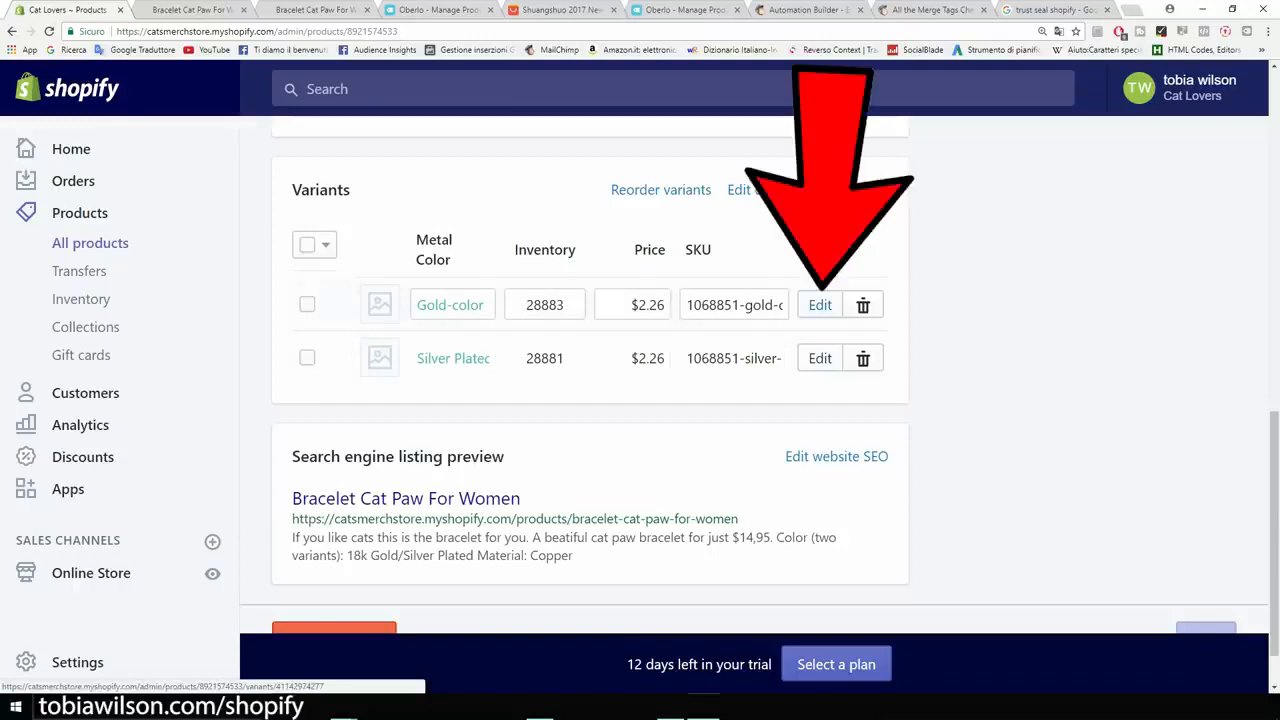
pyautogui.click(820, 305)
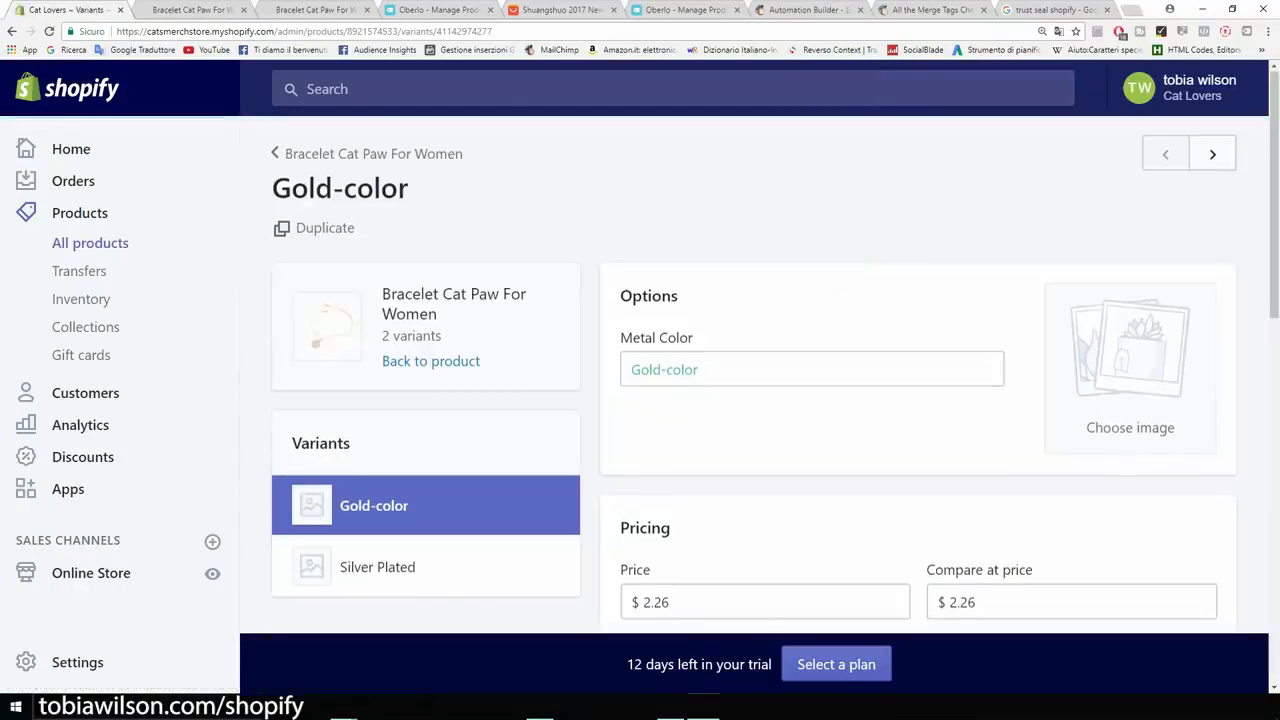
pyautogui.scroll(-4, 765, 400)
pyautogui.moveTo(676, 337); pyautogui.dragTo(654, 337)
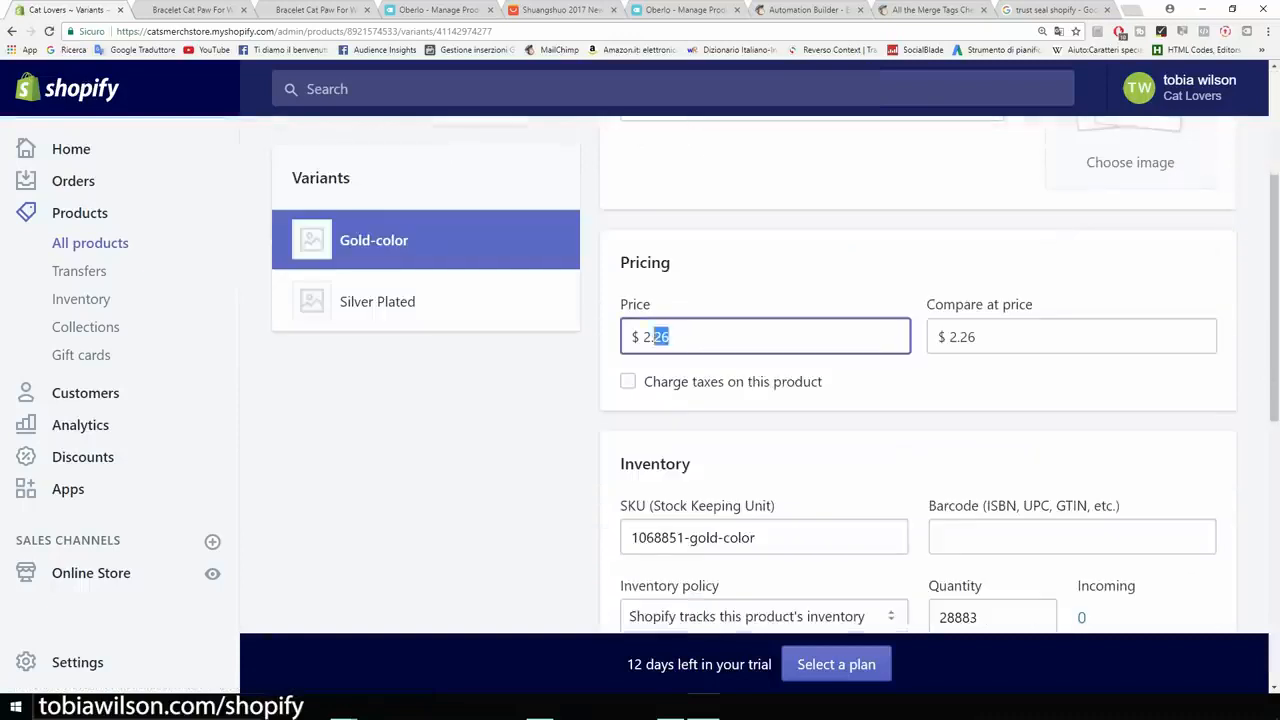
pyautogui.write('14.95')
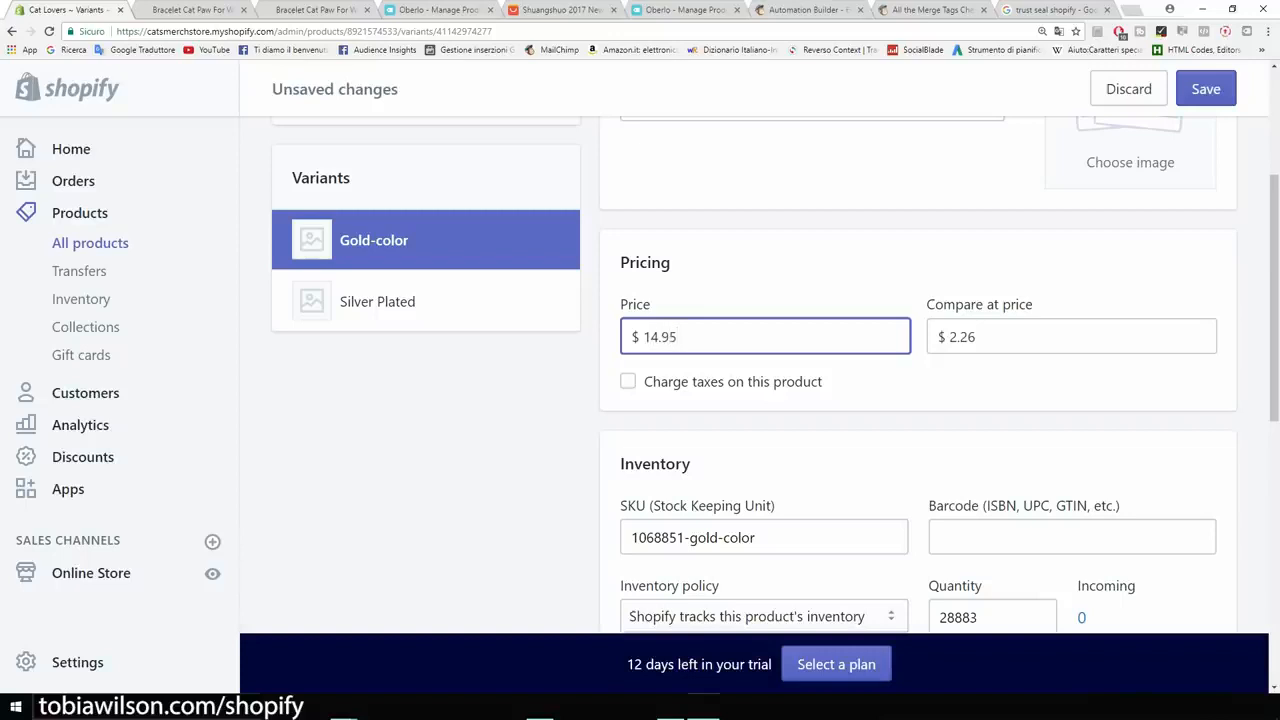
pyautogui.press('Tab')
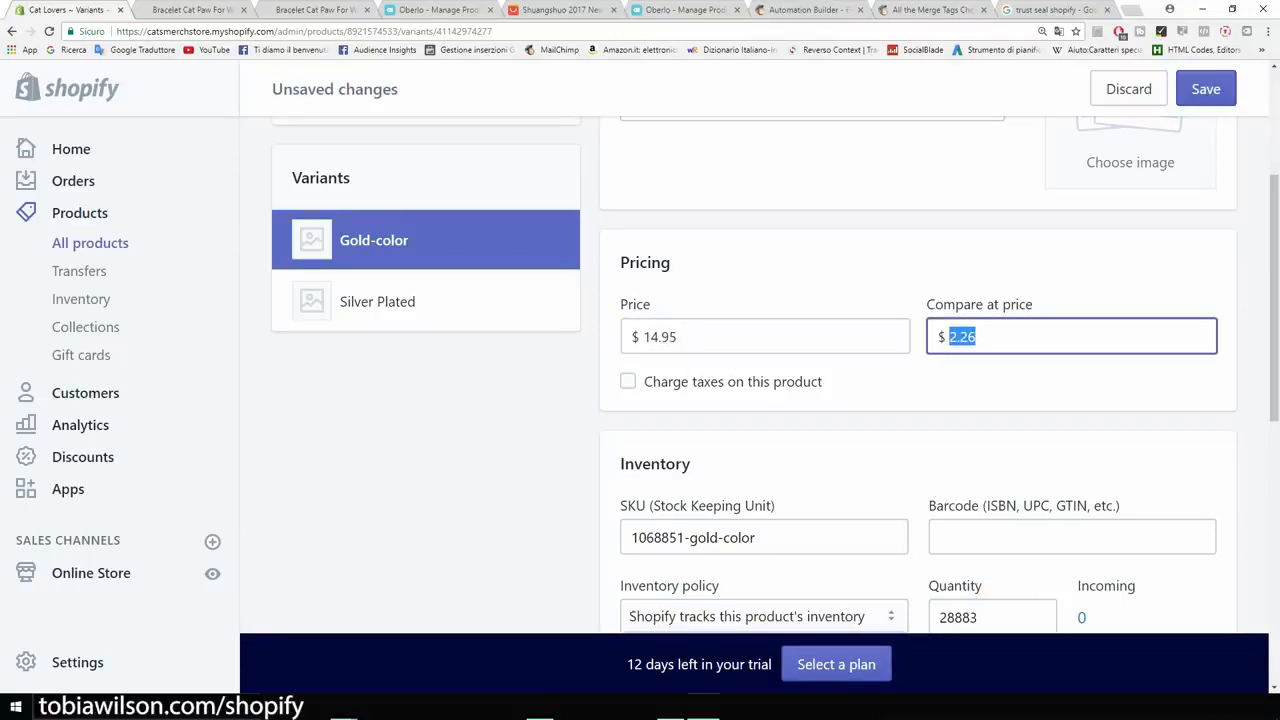
pyautogui.write('19.95')
# Uncheck 'This product requires shipping' for the Gold-color variant.
pyautogui.scroll(-5, 750, 375)
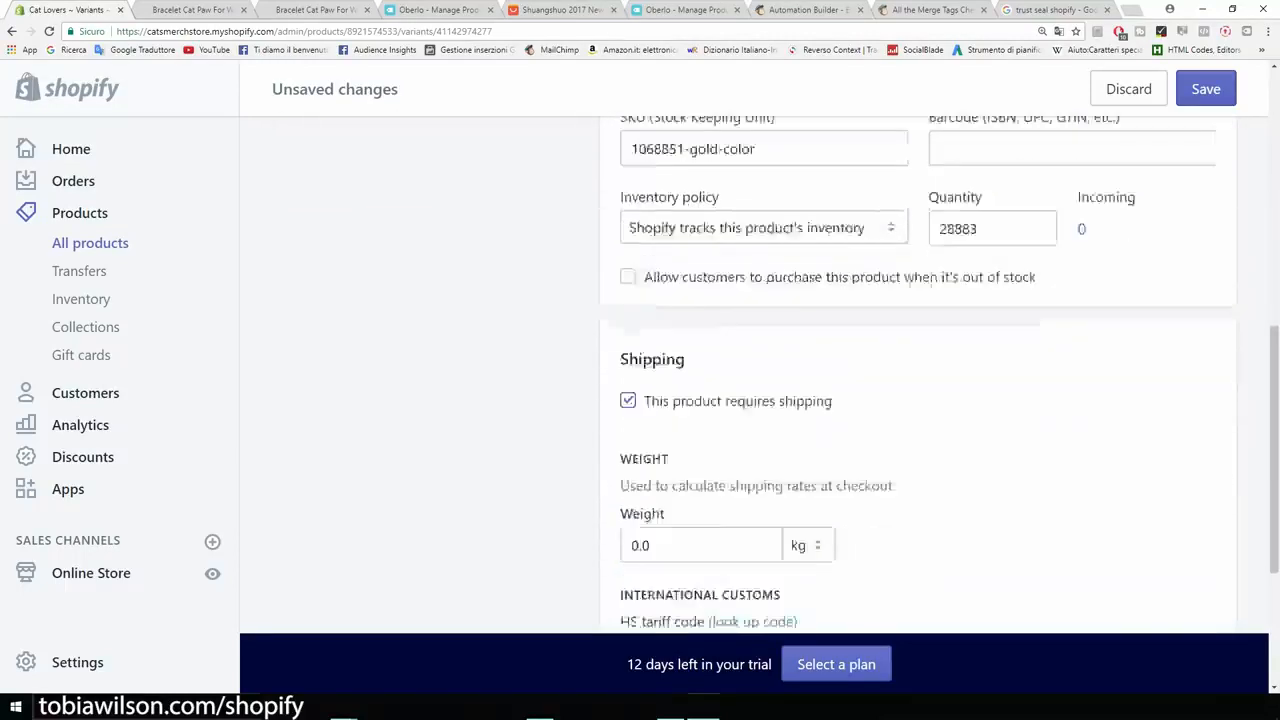
pyautogui.scroll(-2, 750, 375)
pyautogui.scroll(2, 750, 375)
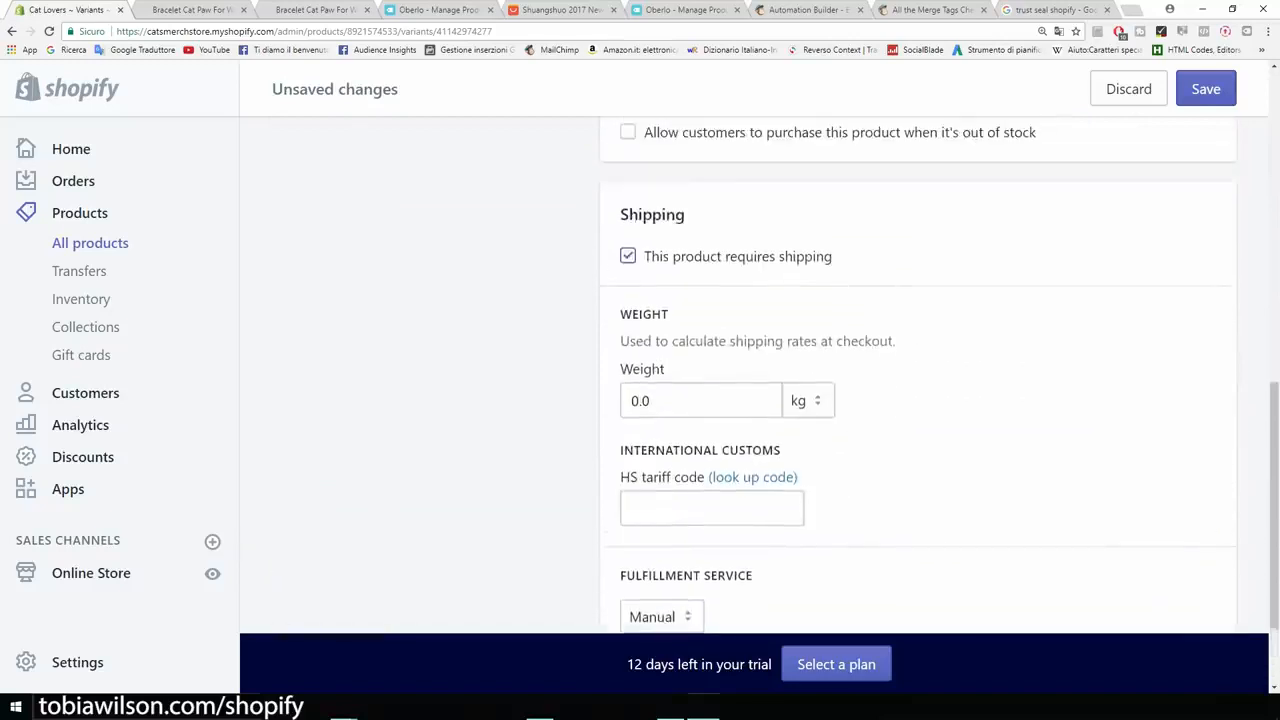
pyautogui.scroll(3, 750, 375)
pyautogui.scroll(-2, 750, 375)
pyautogui.click(628, 389)
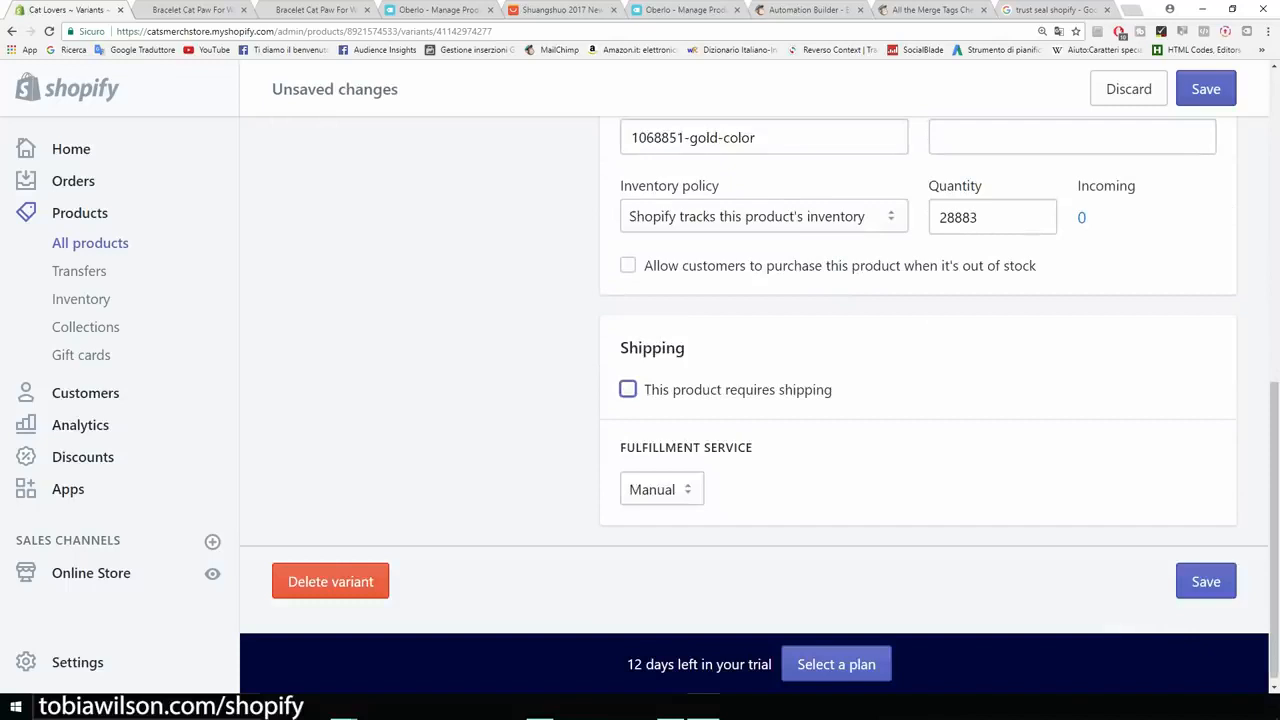
pyautogui.scroll(5, 750, 375)
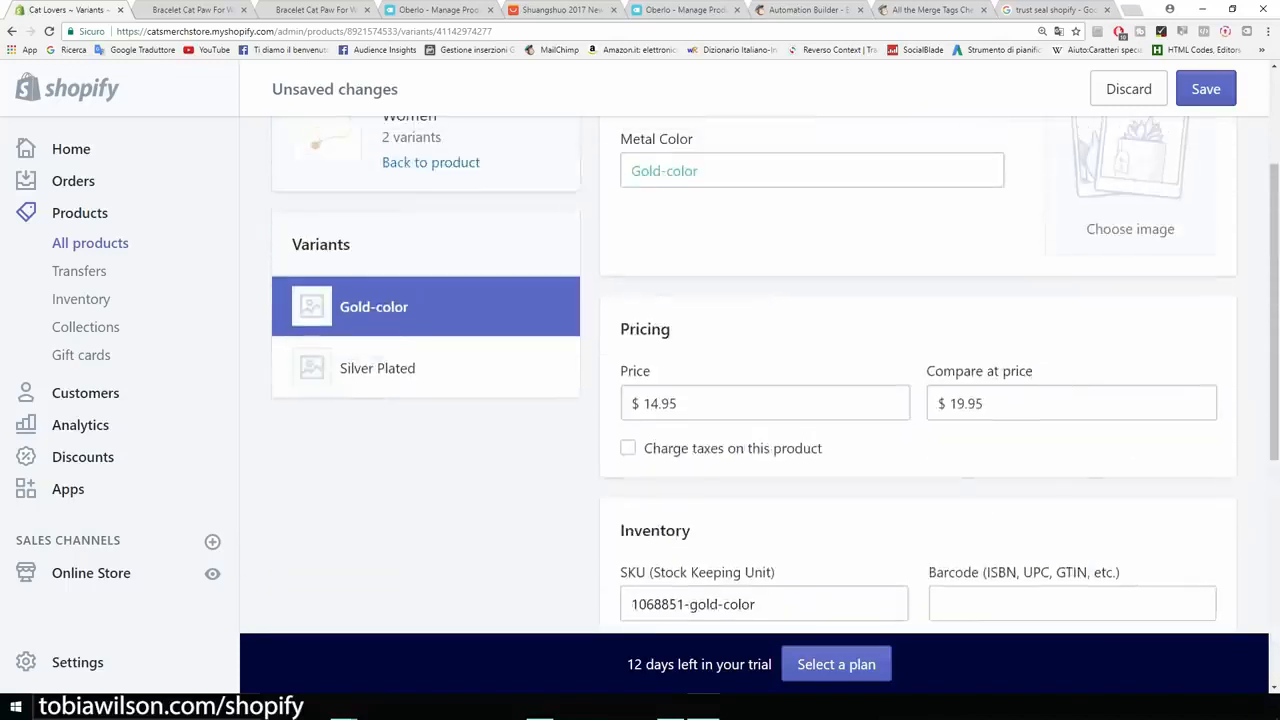
pyautogui.scroll(2, 750, 375)
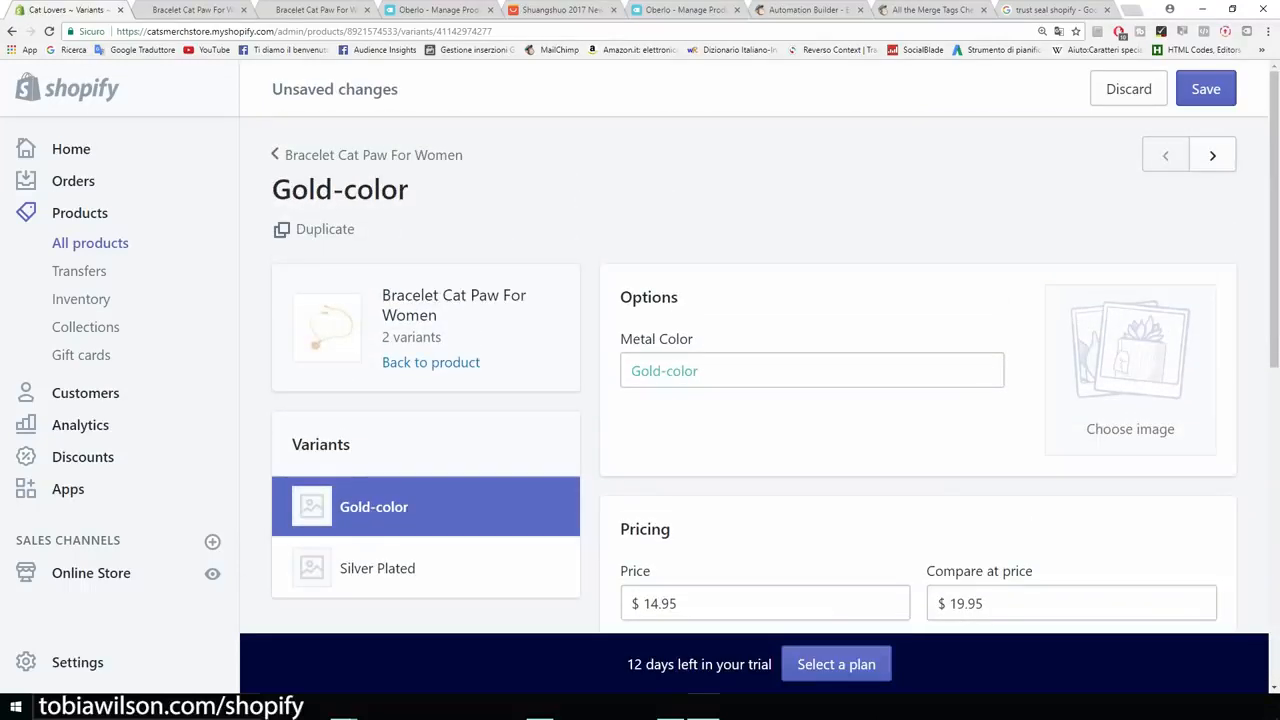
pyautogui.scroll(-3, 389, 302)
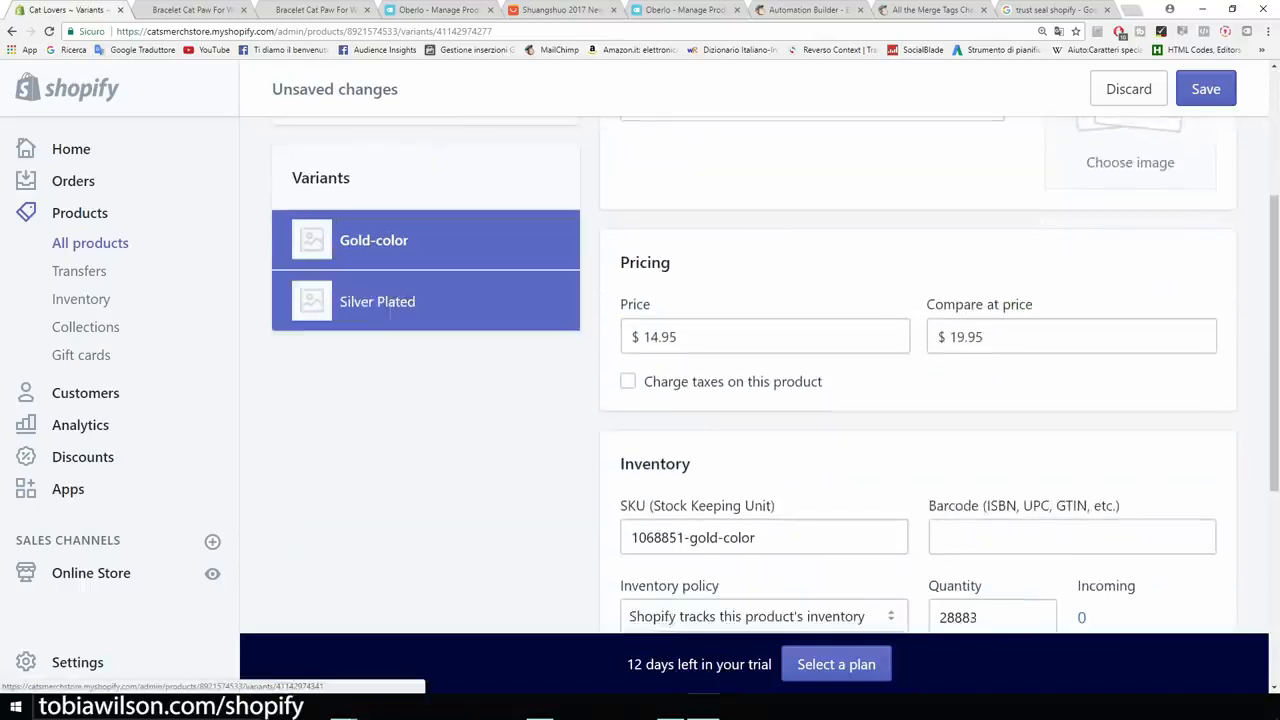
# Save the Gold-color variant changes before moving to Silver Plated.
pyautogui.click(389, 302)
pyautogui.press('Escape')
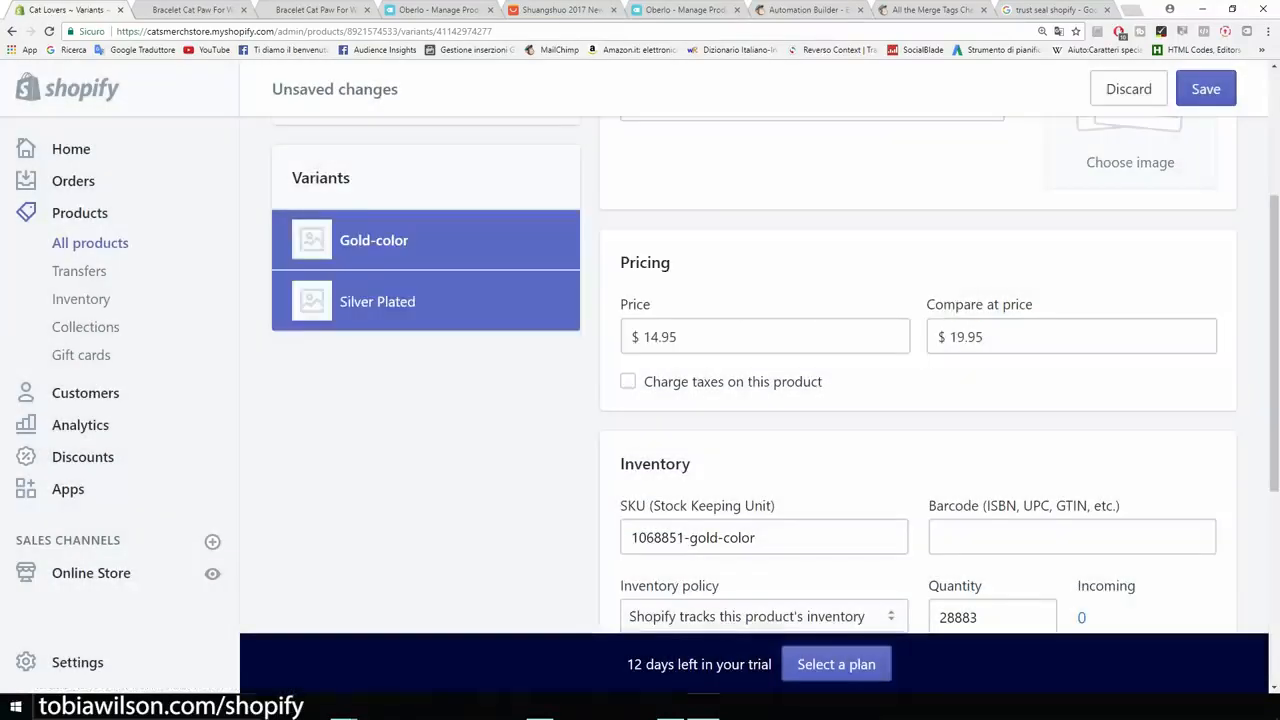
pyautogui.click(1206, 89)
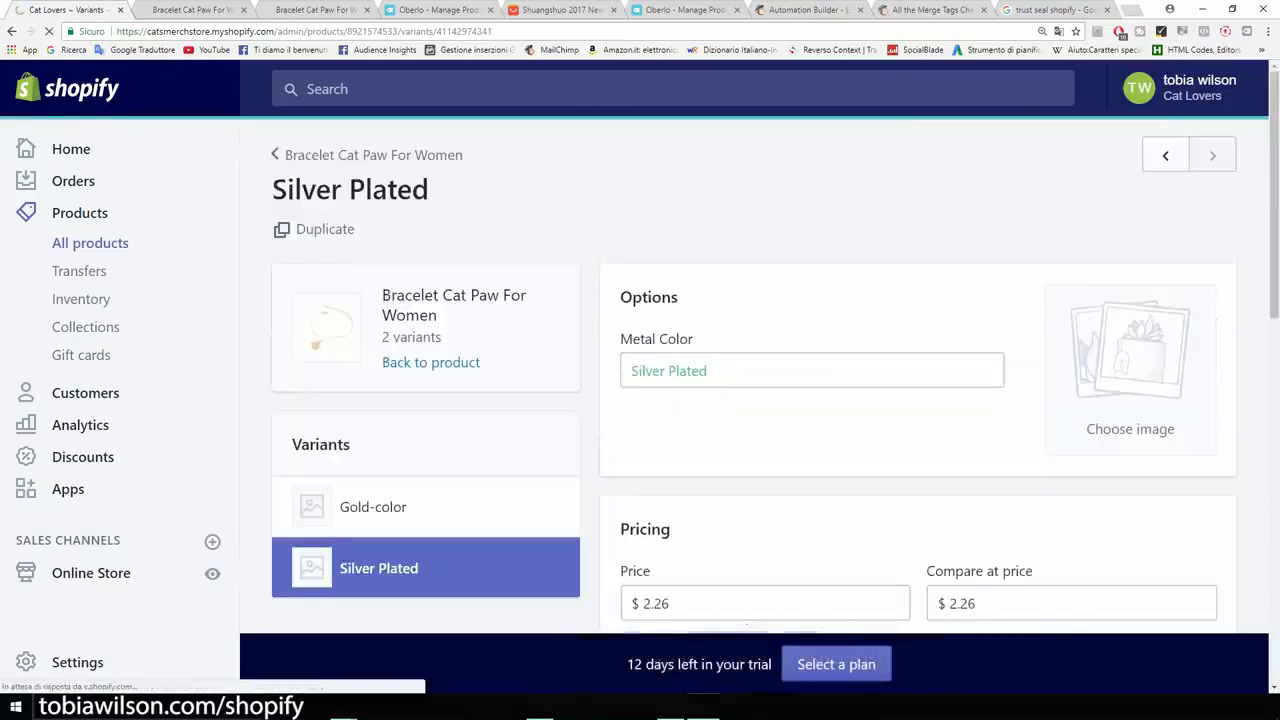
# Give the Silver Plated variant a $14.95 price, $19.95 compare-at price, no shipping, and save.
pyautogui.moveTo(670, 470); pyautogui.dragTo(648, 470)
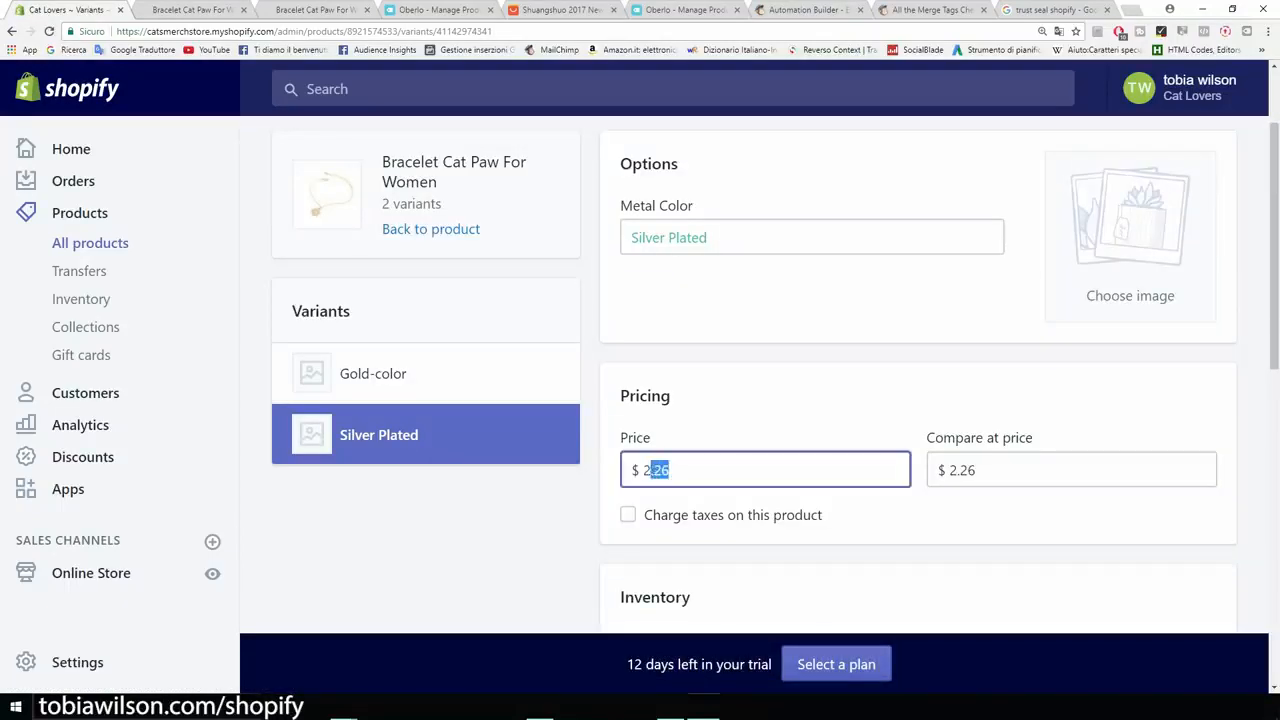
pyautogui.write('14.95')
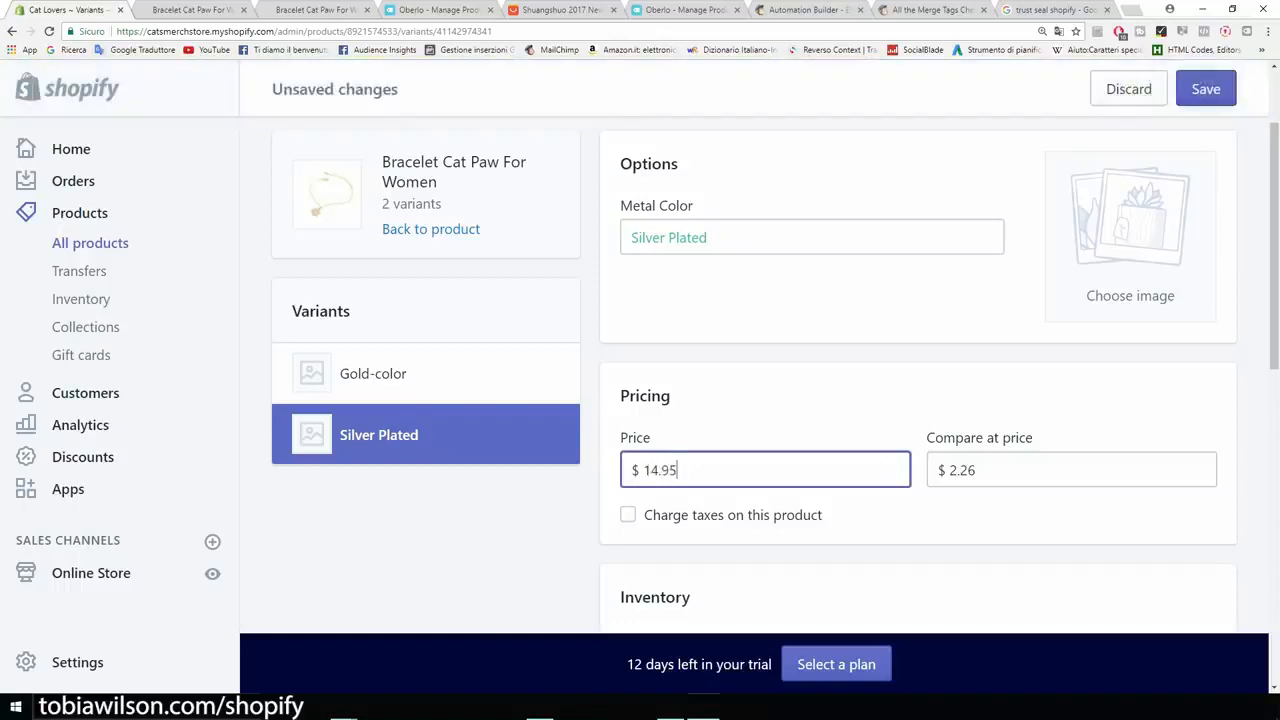
pyautogui.click(978, 470)
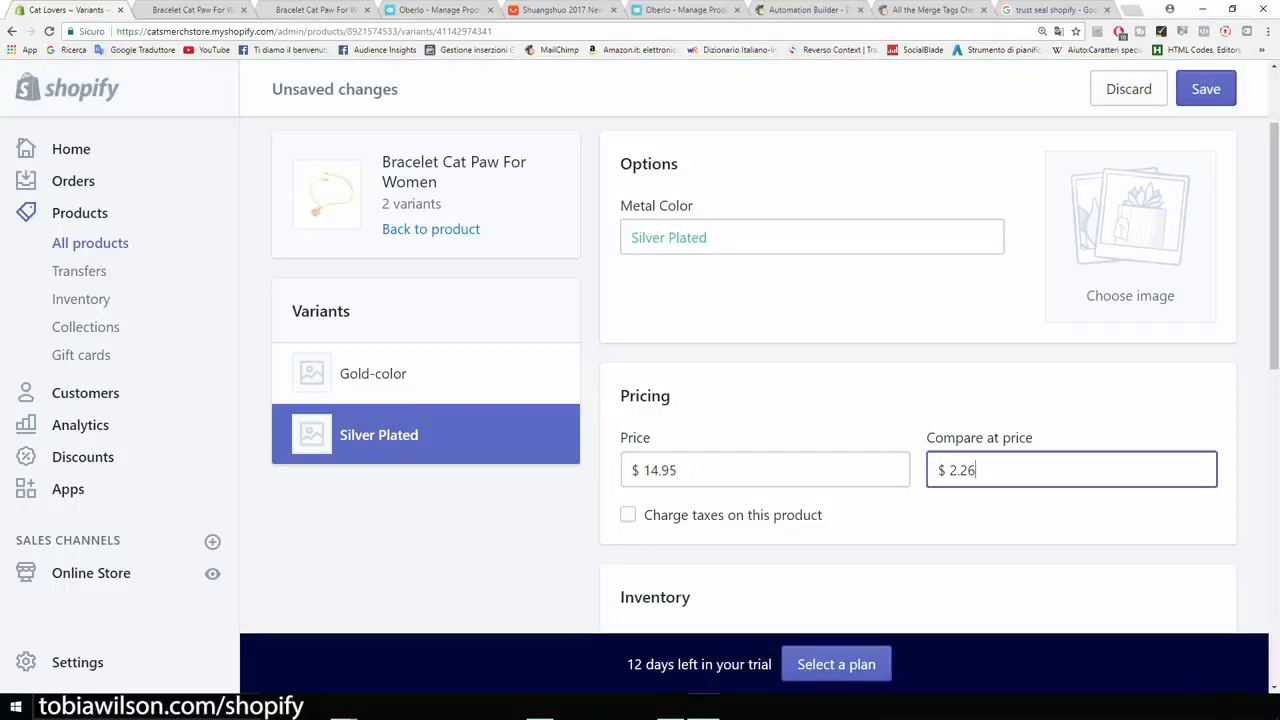
pyautogui.press('BackSpace')
pyautogui.write('19')
pyautogui.scroll(-2, 755, 400)
pyautogui.scroll(-3, 918, 400)
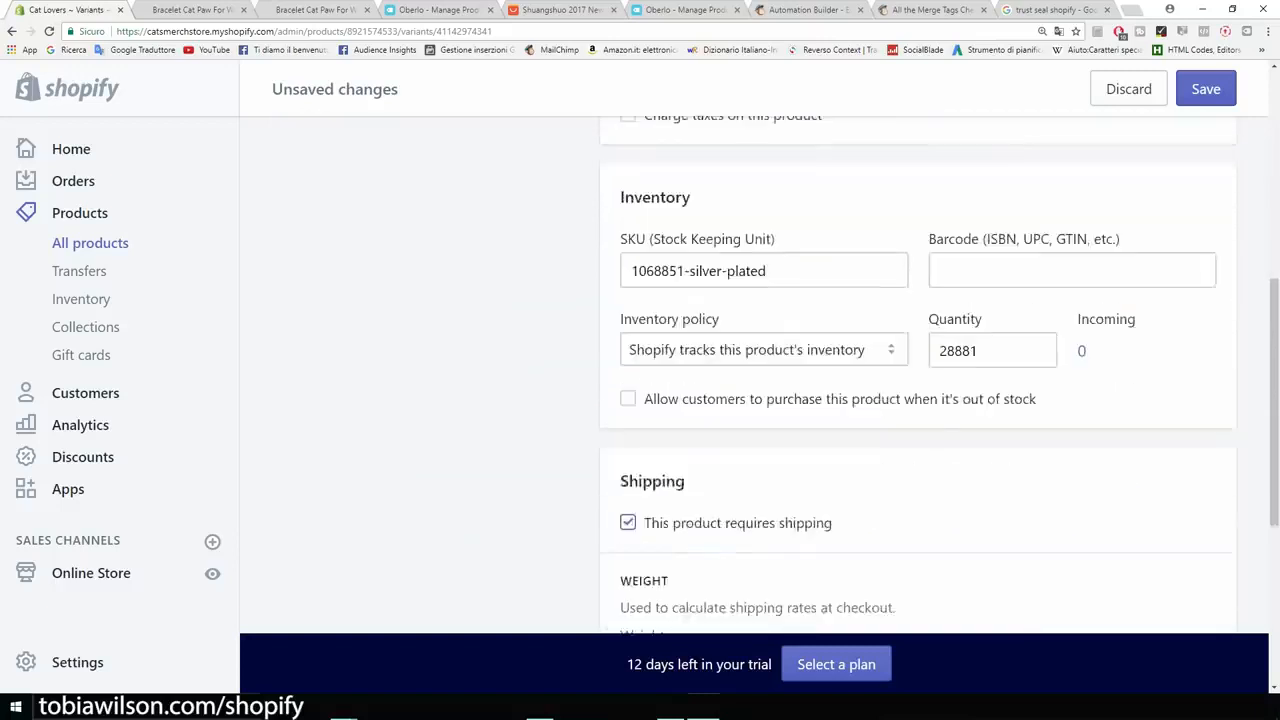
pyautogui.click(627, 389)
pyautogui.scroll(2, 918, 400)
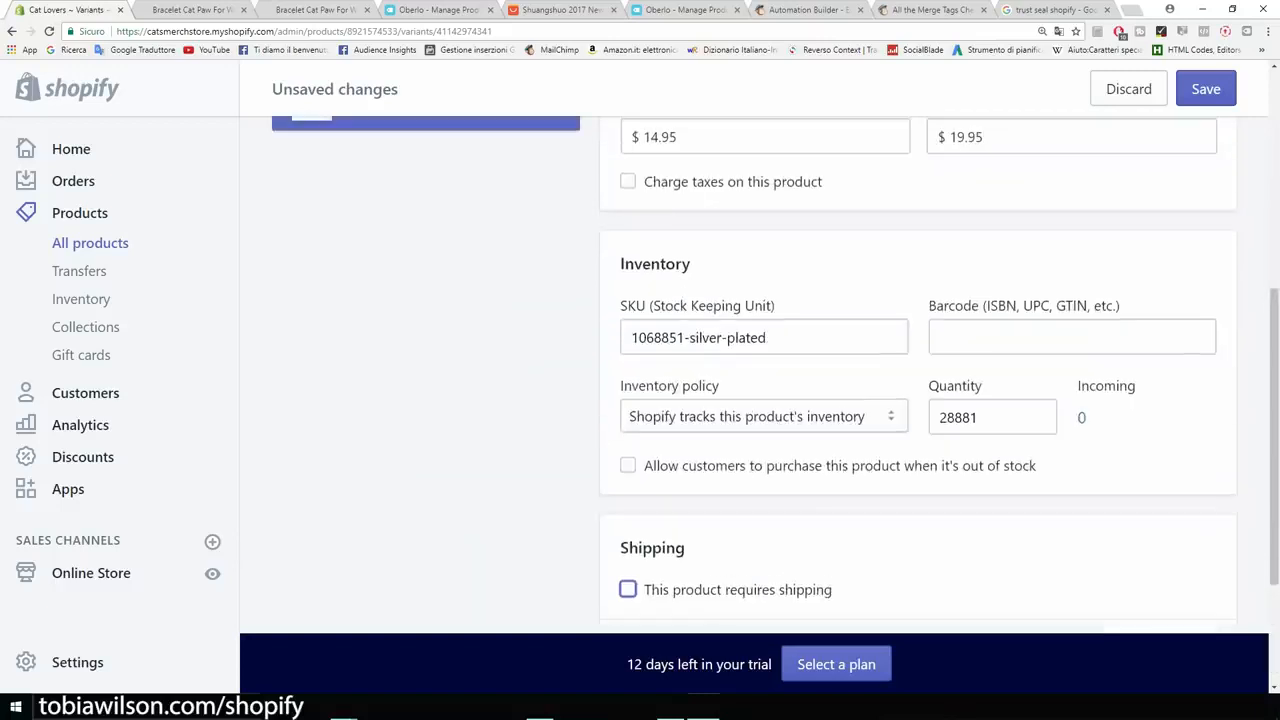
pyautogui.click(1206, 89)
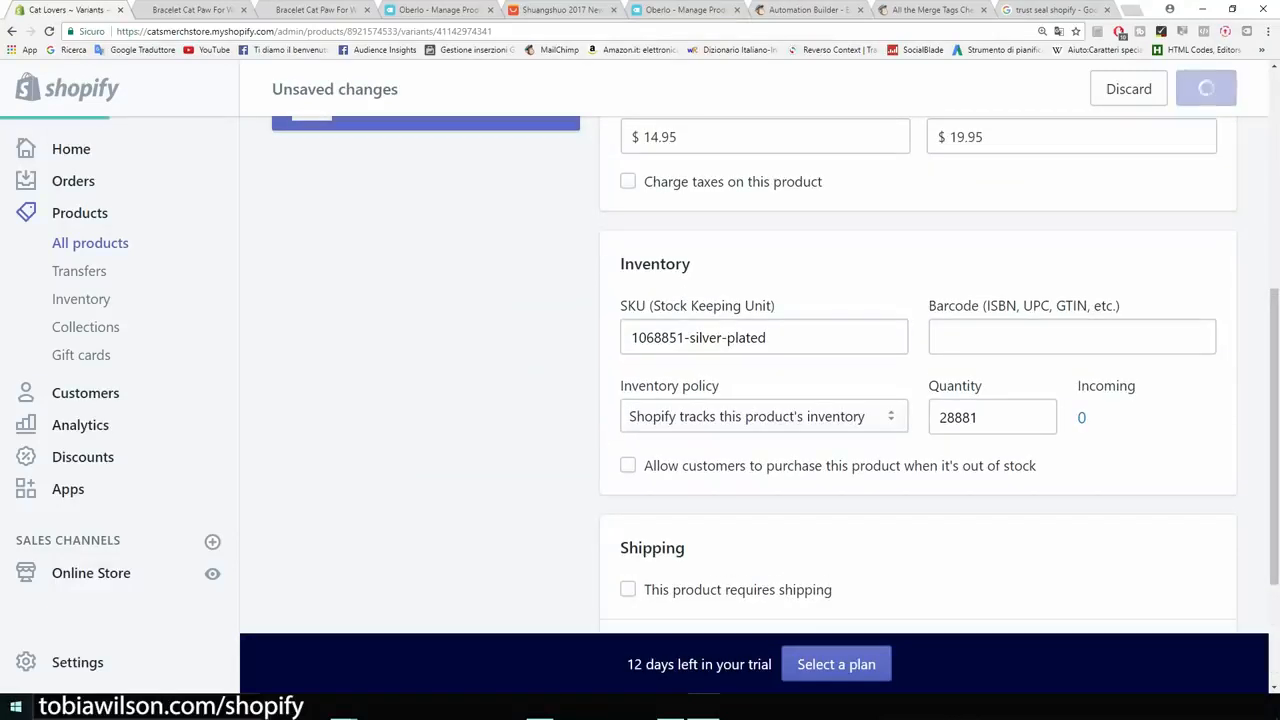
pyautogui.hotkey('ctrl', 'Tab')
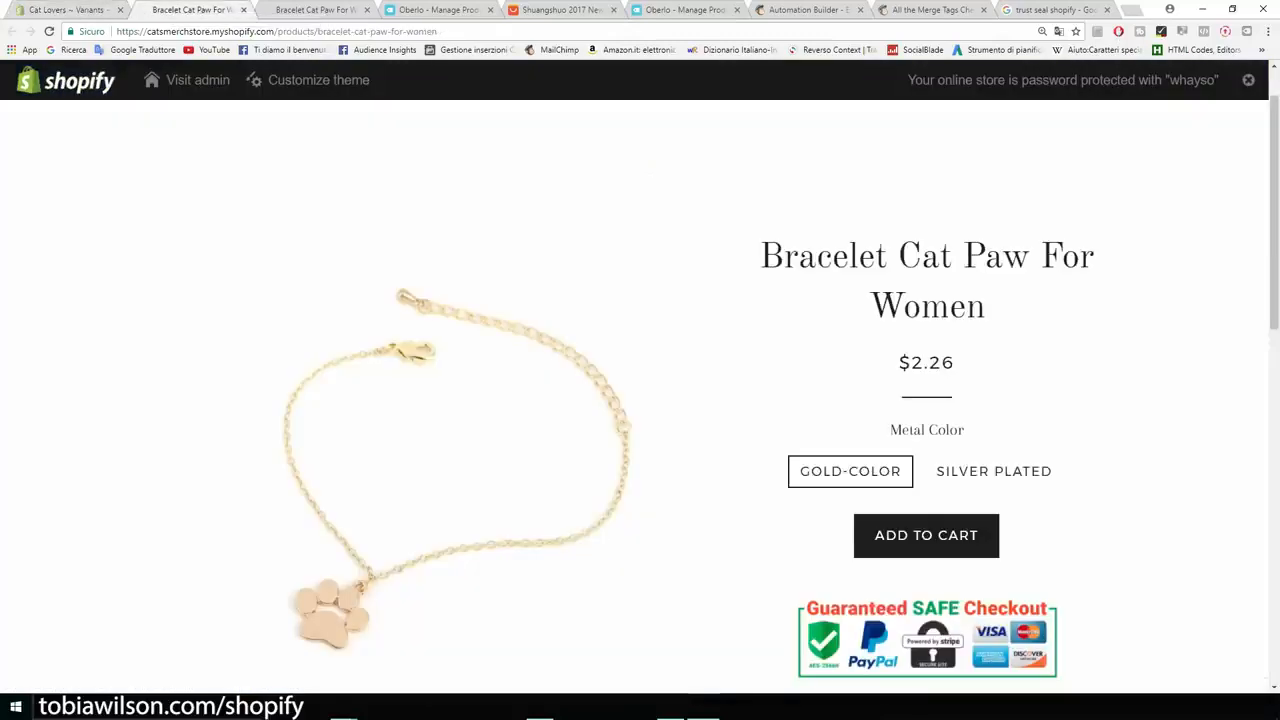
pyautogui.press('F5')
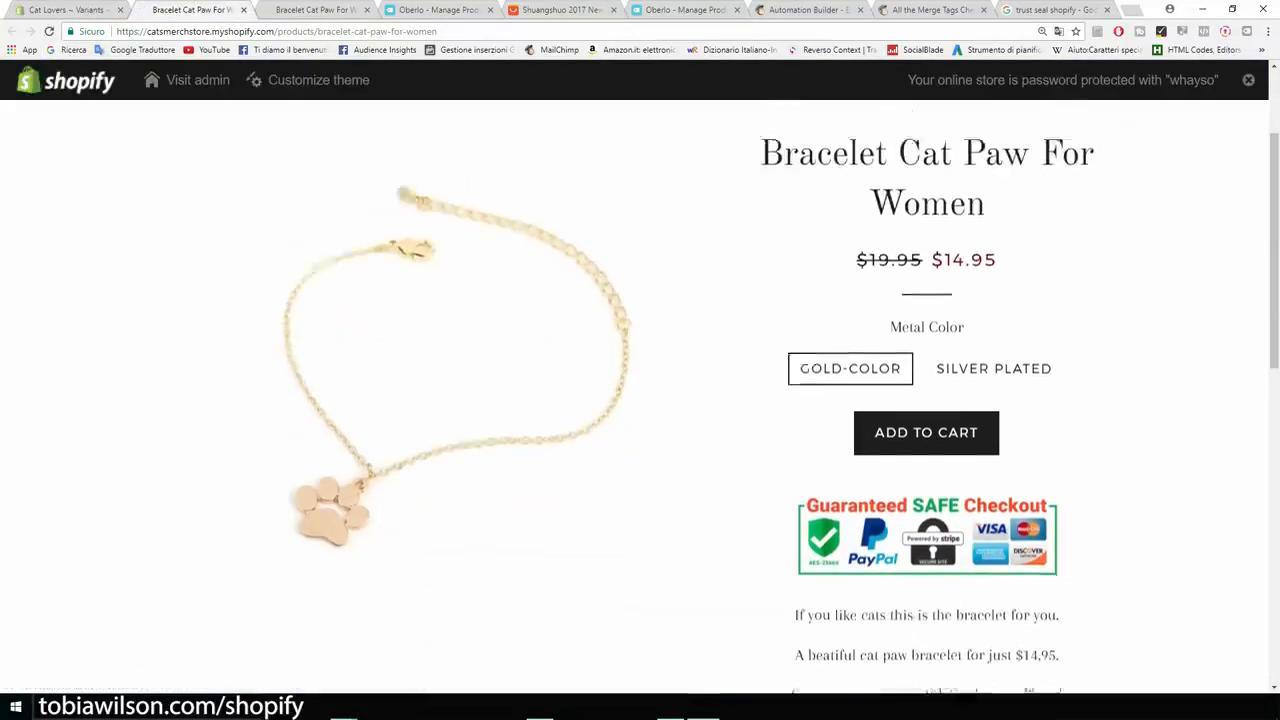
pyautogui.moveTo(856, 362); pyautogui.dragTo(922, 363)
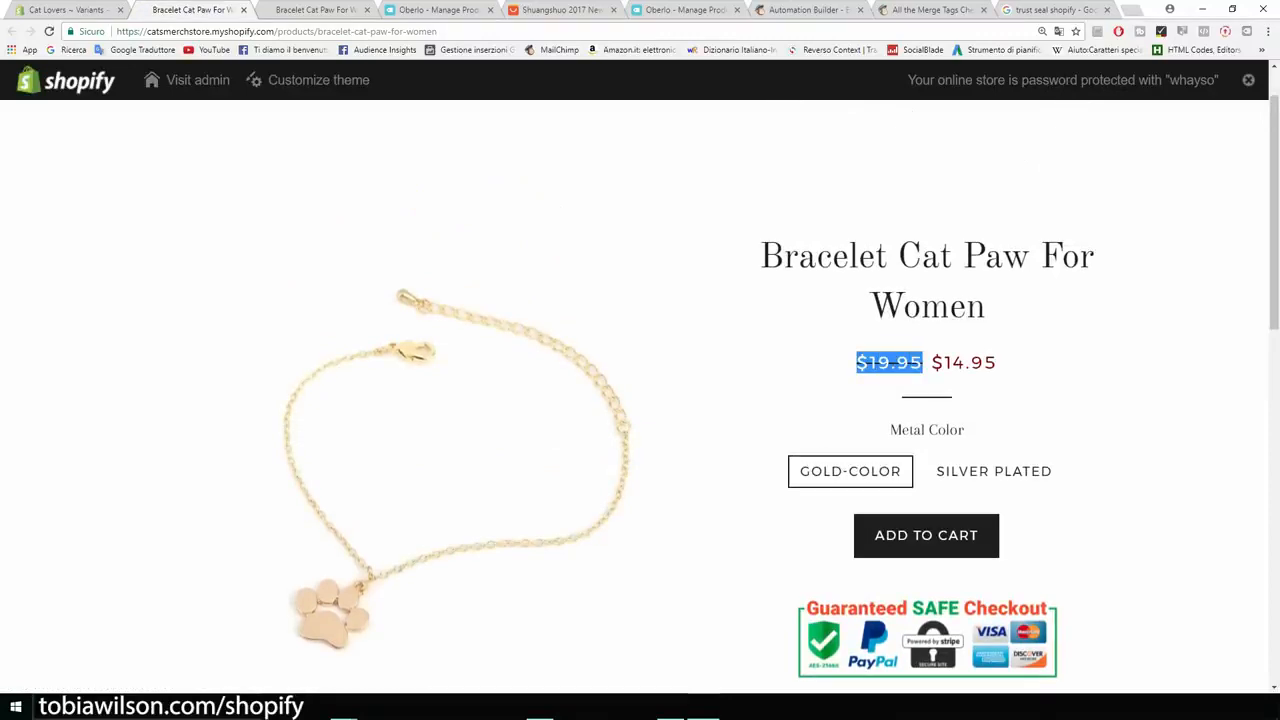
pyautogui.click(926, 364)
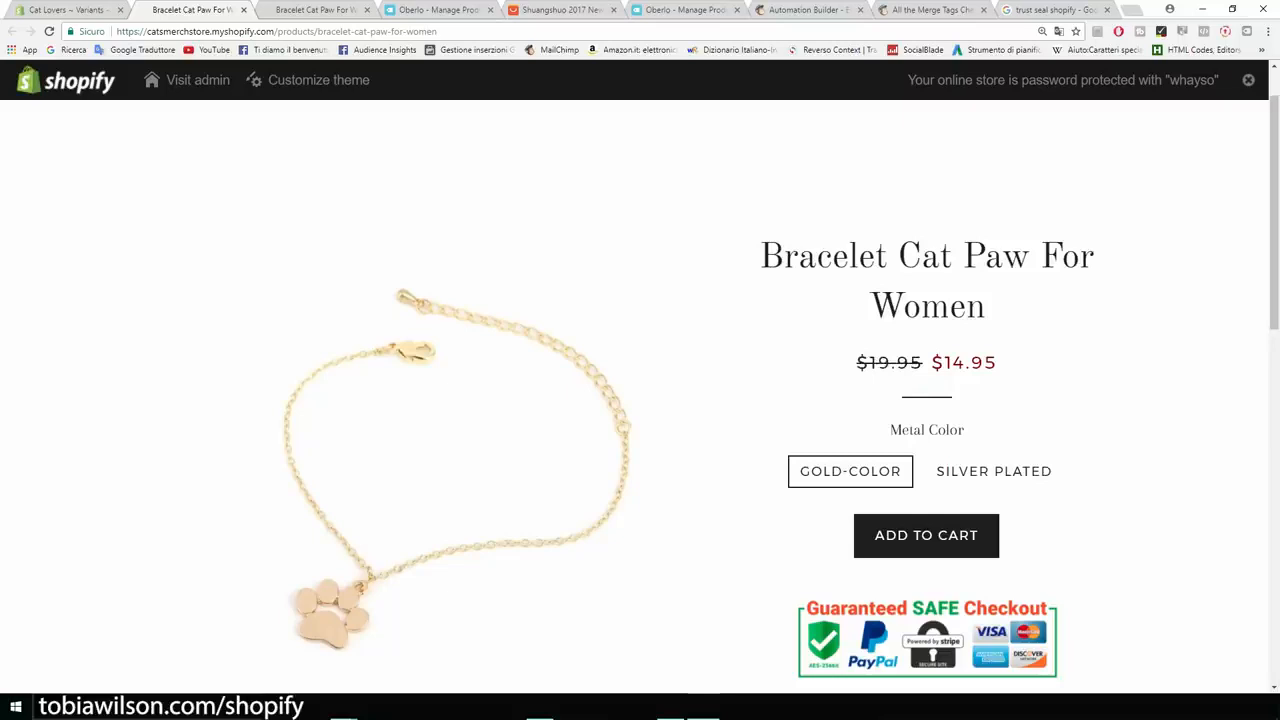
pyautogui.moveTo(929, 362); pyautogui.dragTo(997, 362)
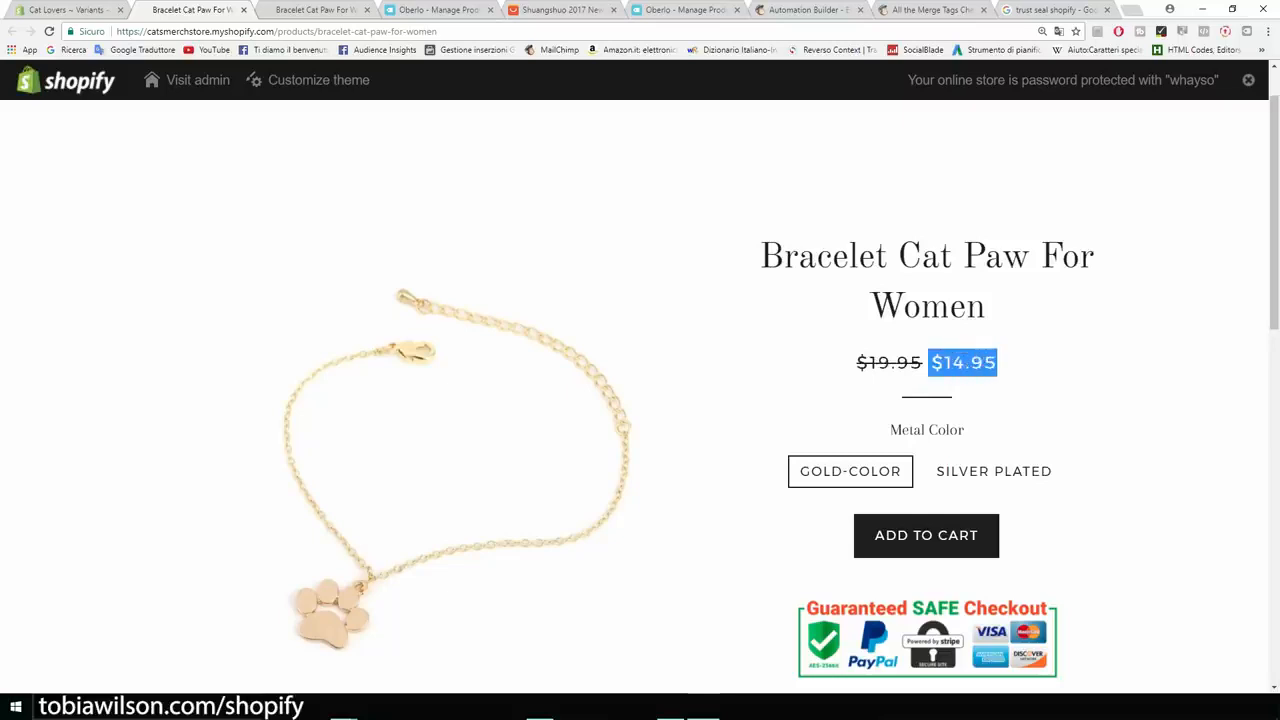
pyautogui.scroll(-1, 990, 385)
pyautogui.click(994, 405)
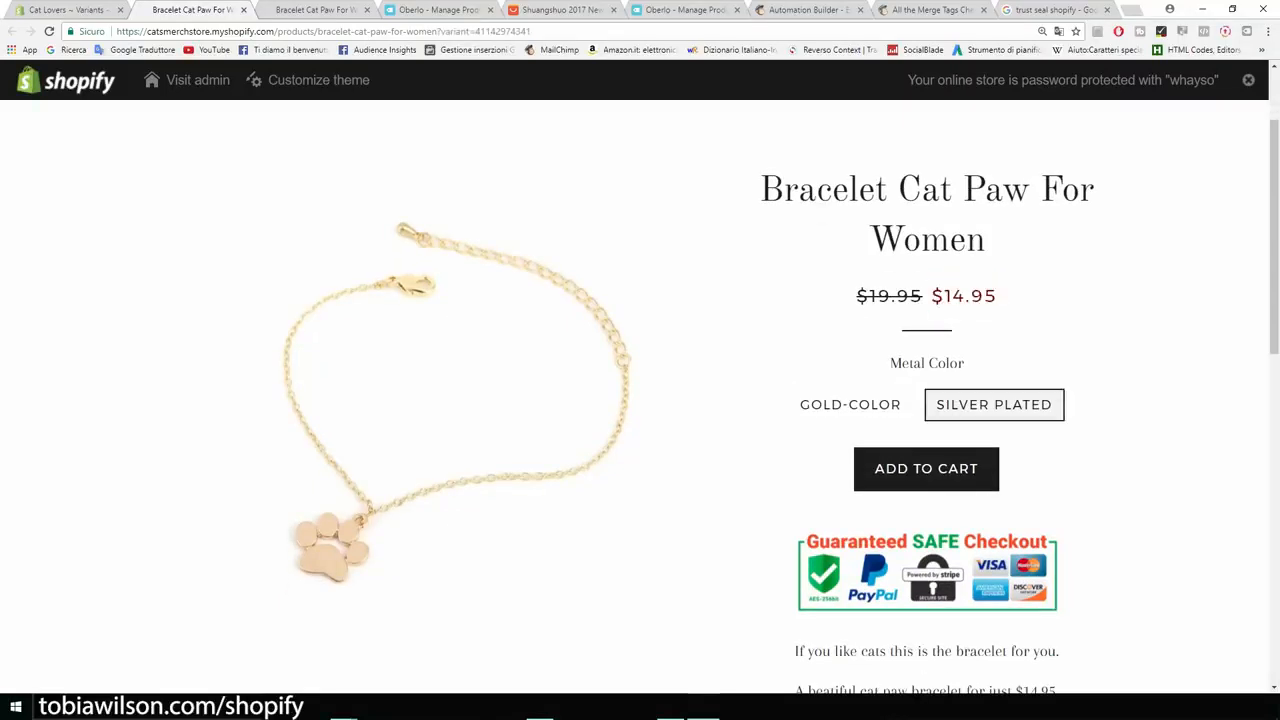
pyautogui.click(850, 405)
pyautogui.click(994, 405)
pyautogui.scroll(-7, 990, 405)
pyautogui.scroll(5, 990, 405)
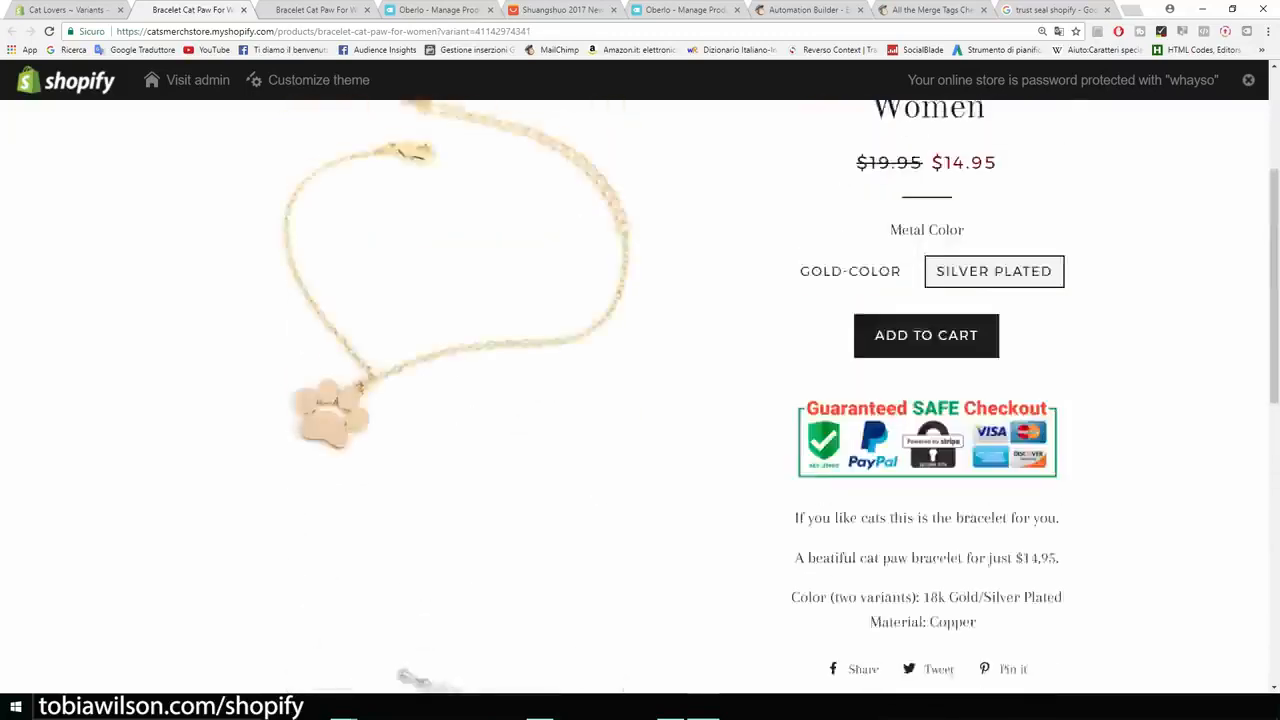
pyautogui.scroll(4, 781, 397)
pyautogui.scroll(-3, 710, 400)
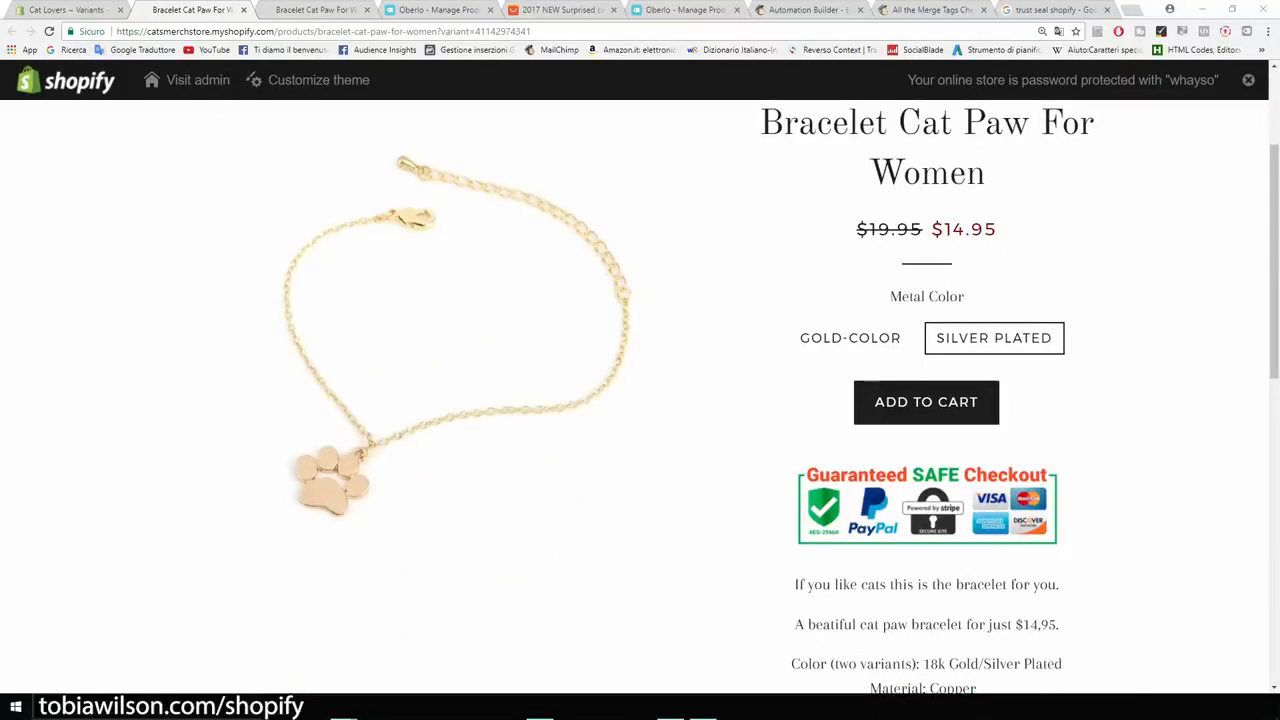
pyautogui.click(366, 10)
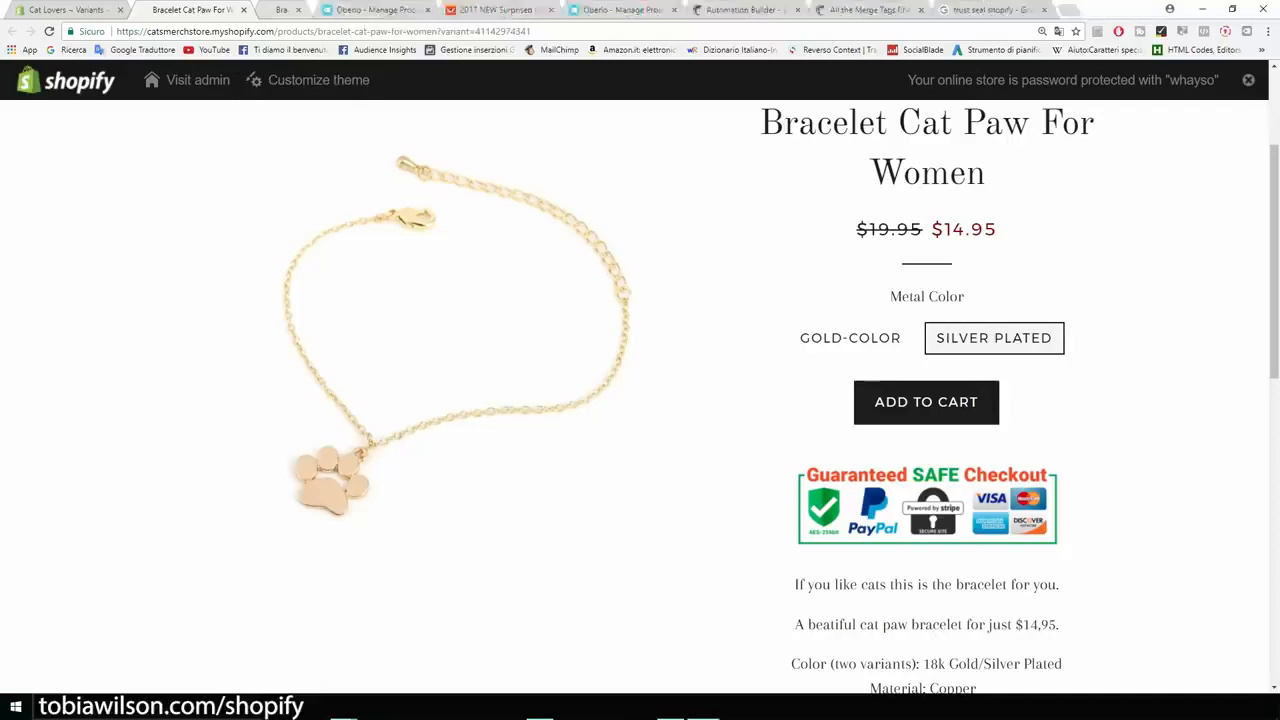
pyautogui.click(366, 10)
pyautogui.click(366, 10)
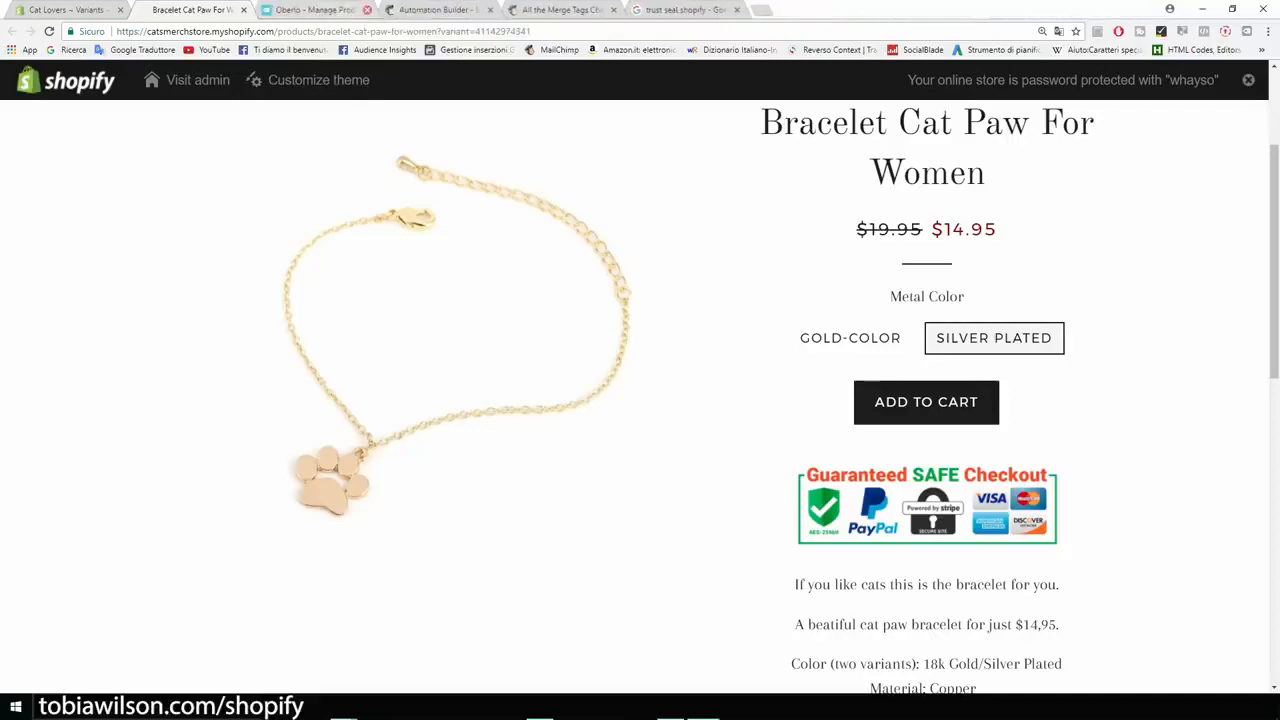
pyautogui.click(366, 10)
pyautogui.click(366, 10)
pyautogui.click(366, 10)
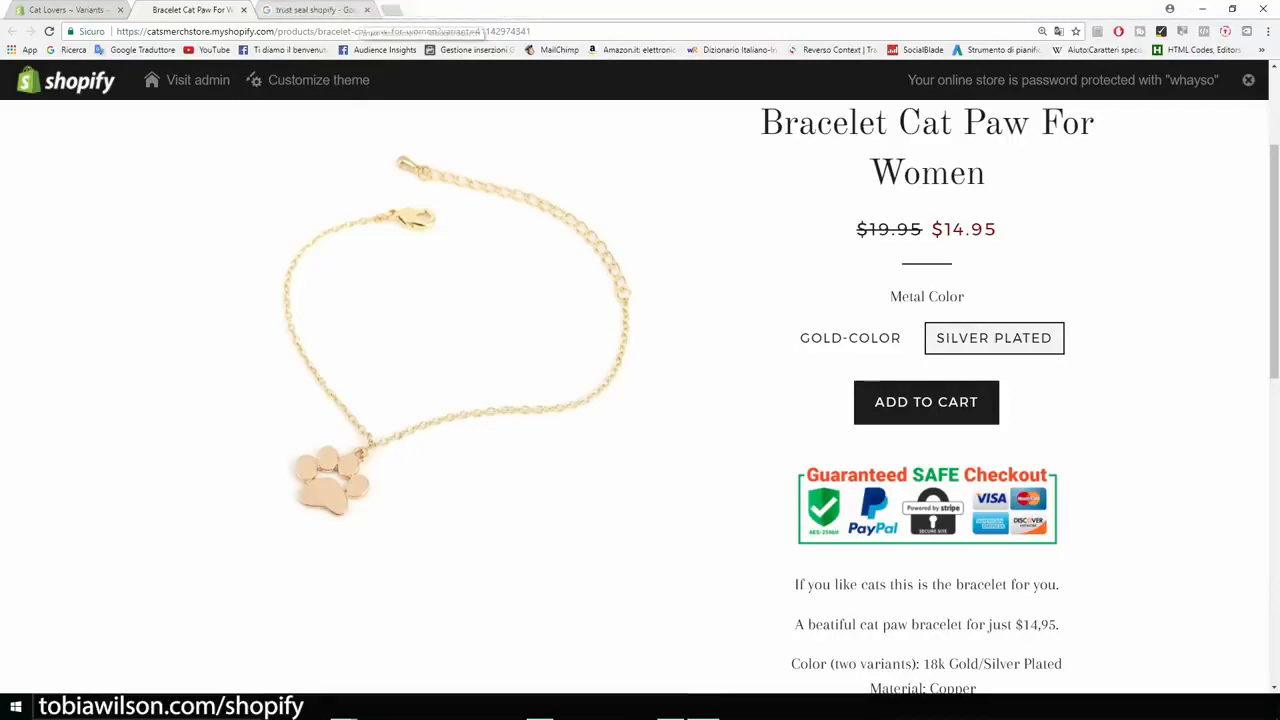
pyautogui.click(366, 10)
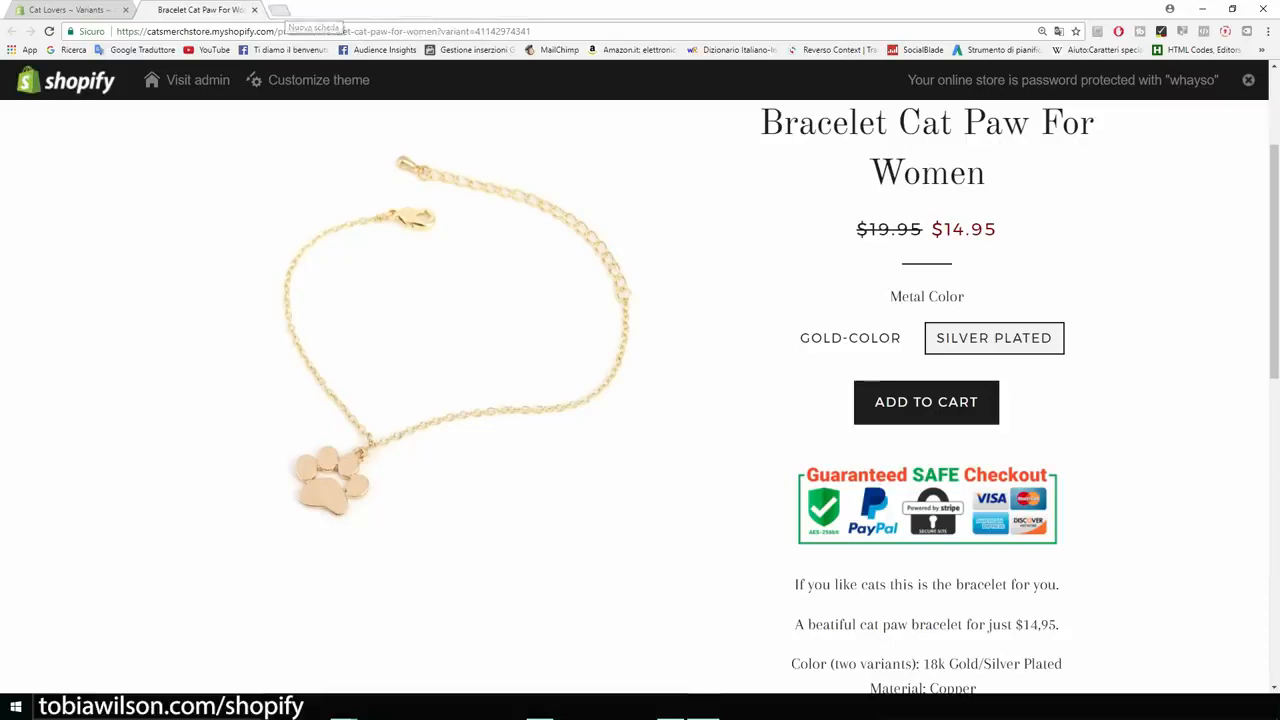
pyautogui.hotkey('ctrl', 't')
pyautogui.write('aleix')
pyautogui.press('BackSpace')
pyautogui.press('BackSpace')
pyautogui.press('BackSpace')
pyautogui.write('iexpress.com')
pyautogui.press('Return')
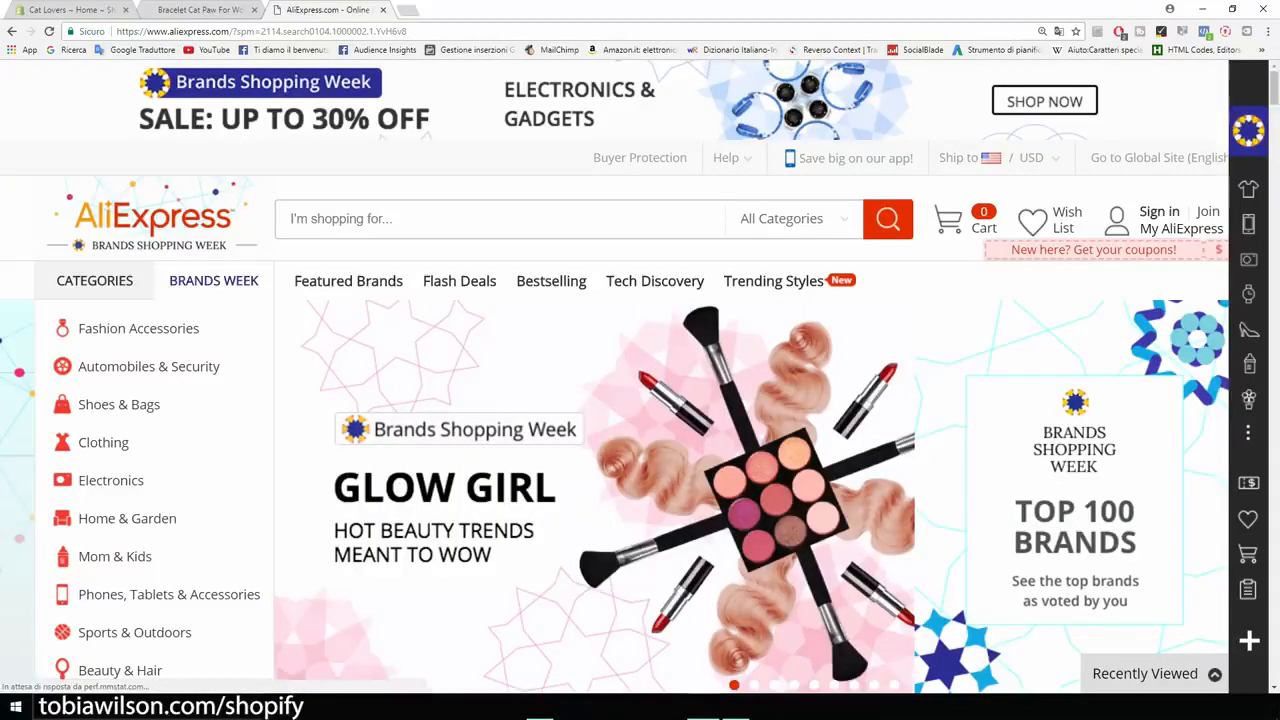
pyautogui.click(200, 9)
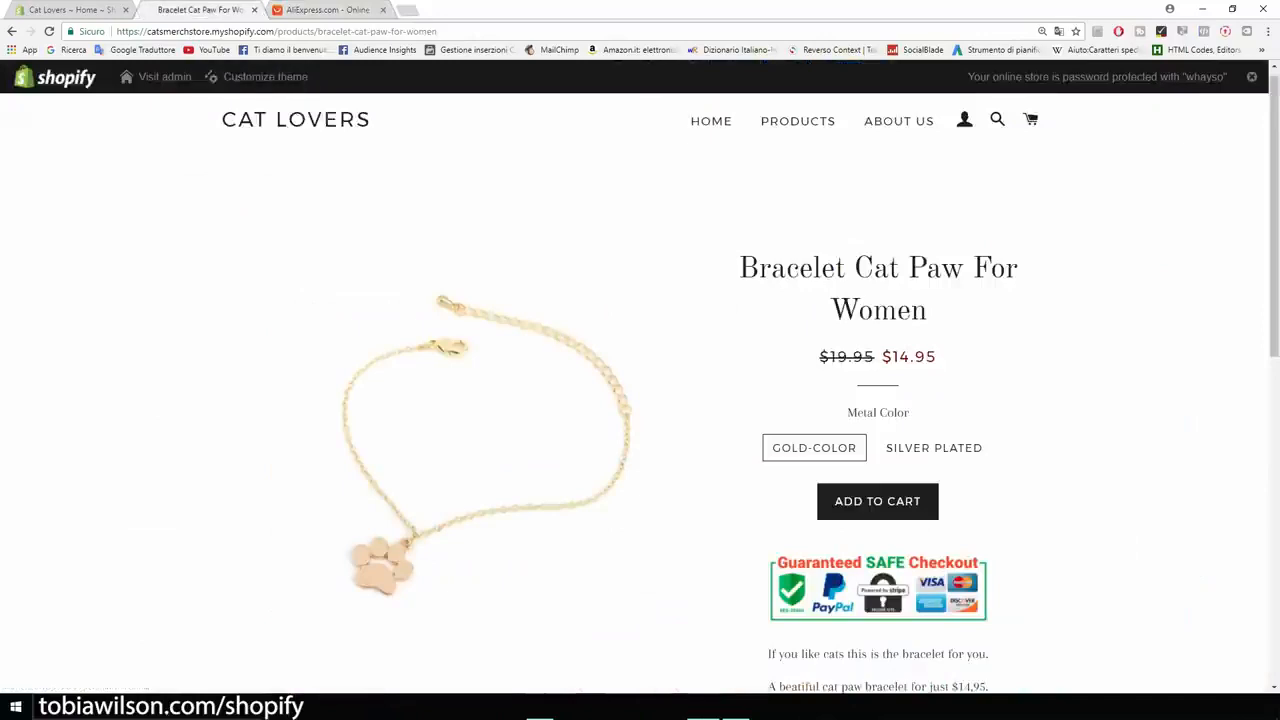
pyautogui.scroll(1, 640, 390)
pyautogui.scroll(-2, 640, 390)
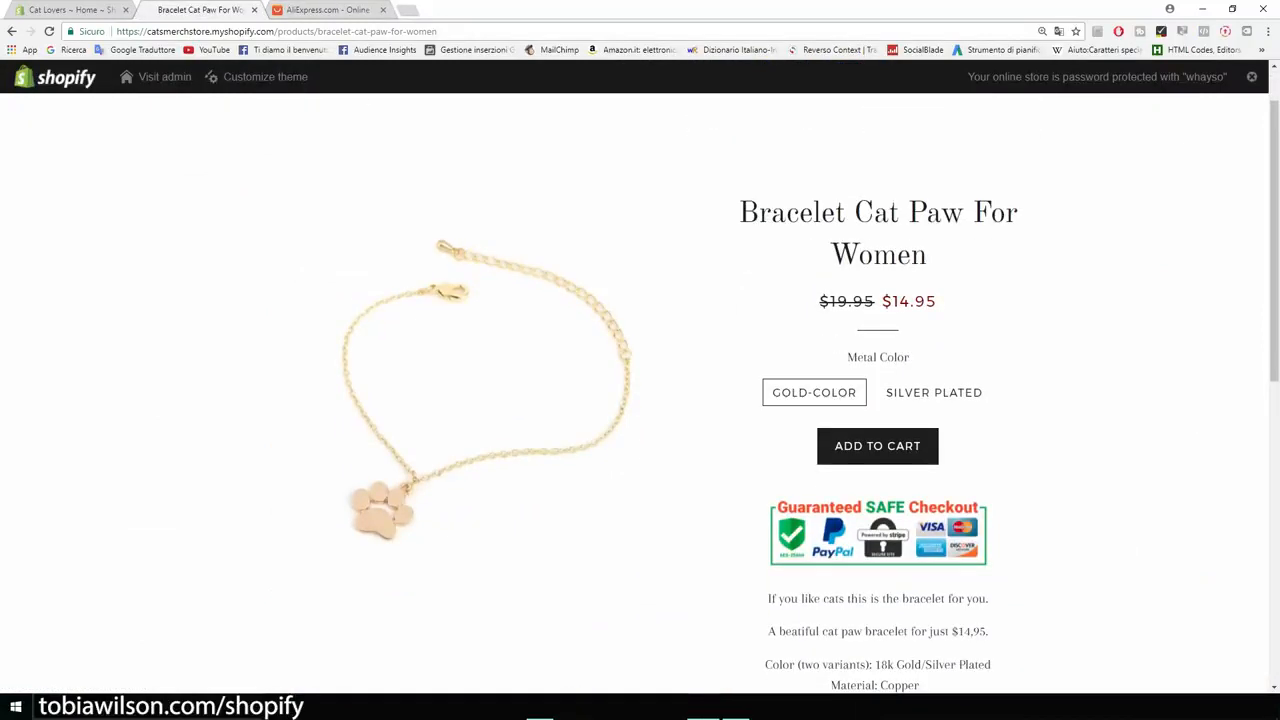
pyautogui.scroll(-8, 640, 390)
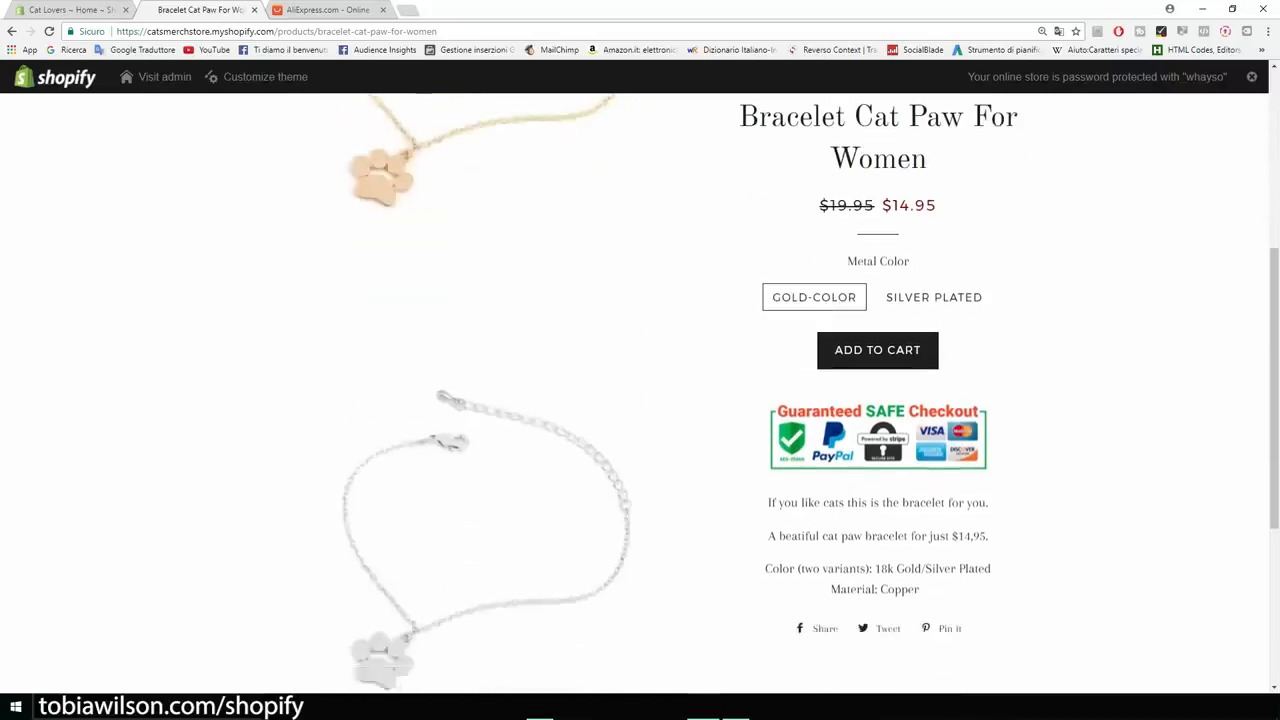
pyautogui.scroll(3, 640, 390)
pyautogui.scroll(5, 640, 390)
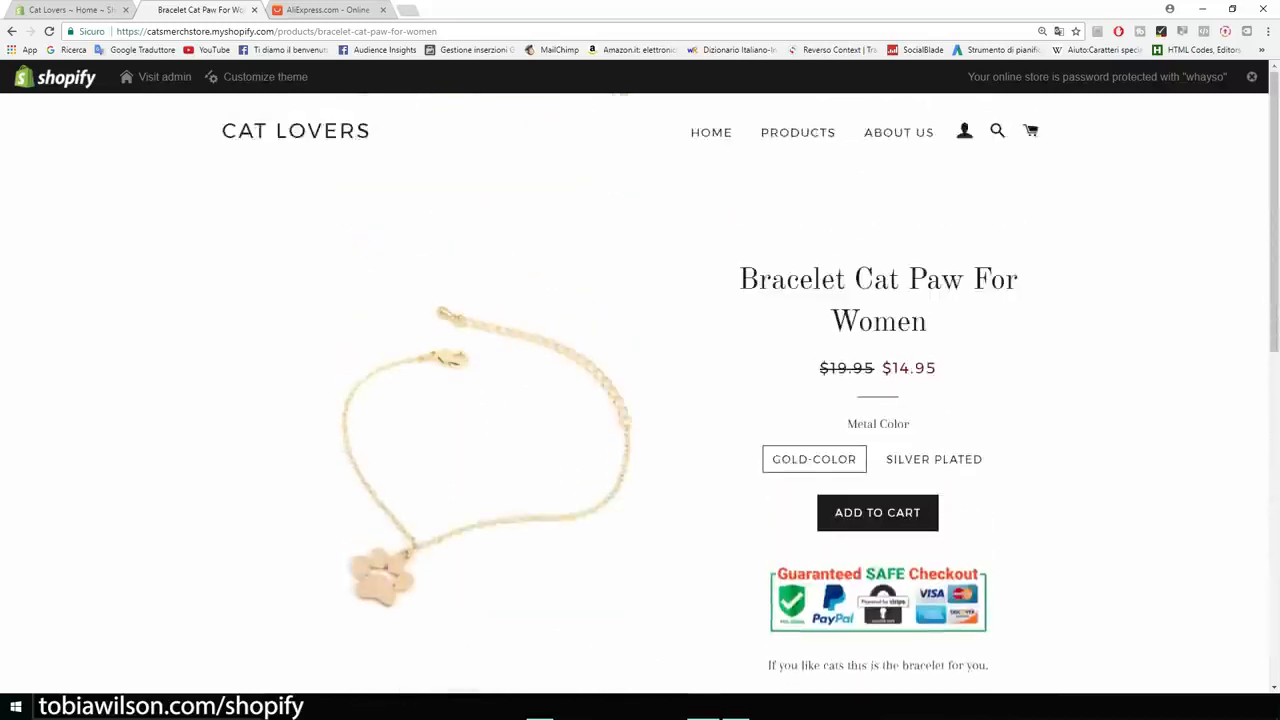
# Search AliExpress for 'cat necklace' and scroll through the results.
pyautogui.hotkey('ctrl', 'Tab')
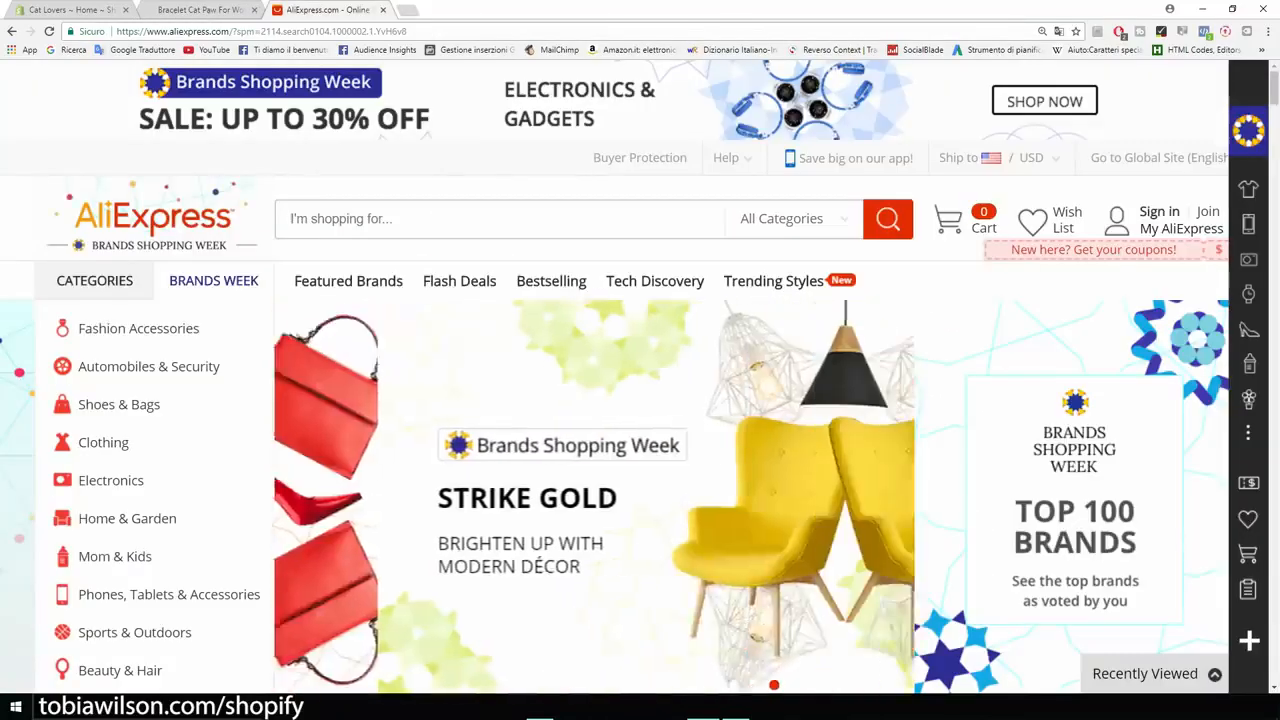
pyautogui.write('cat ')
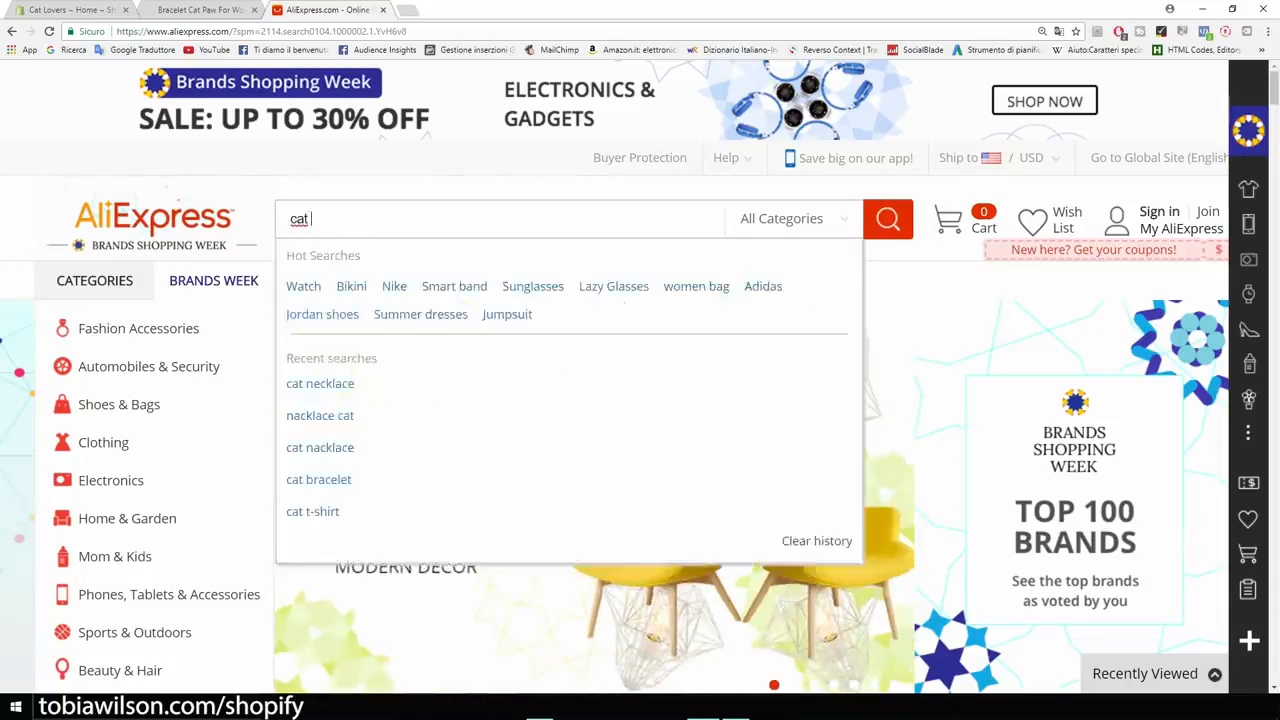
pyautogui.write('necklace')
pyautogui.press('Return')
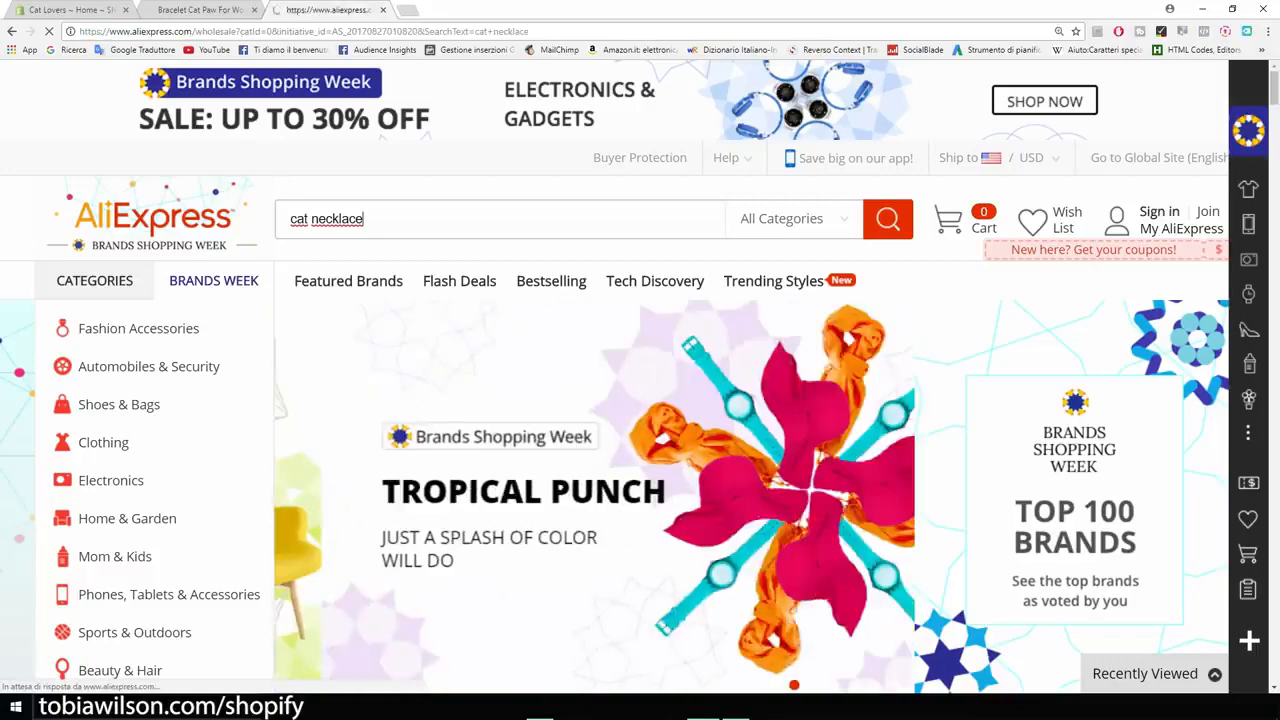
pyautogui.scroll(-2, 218, 225)
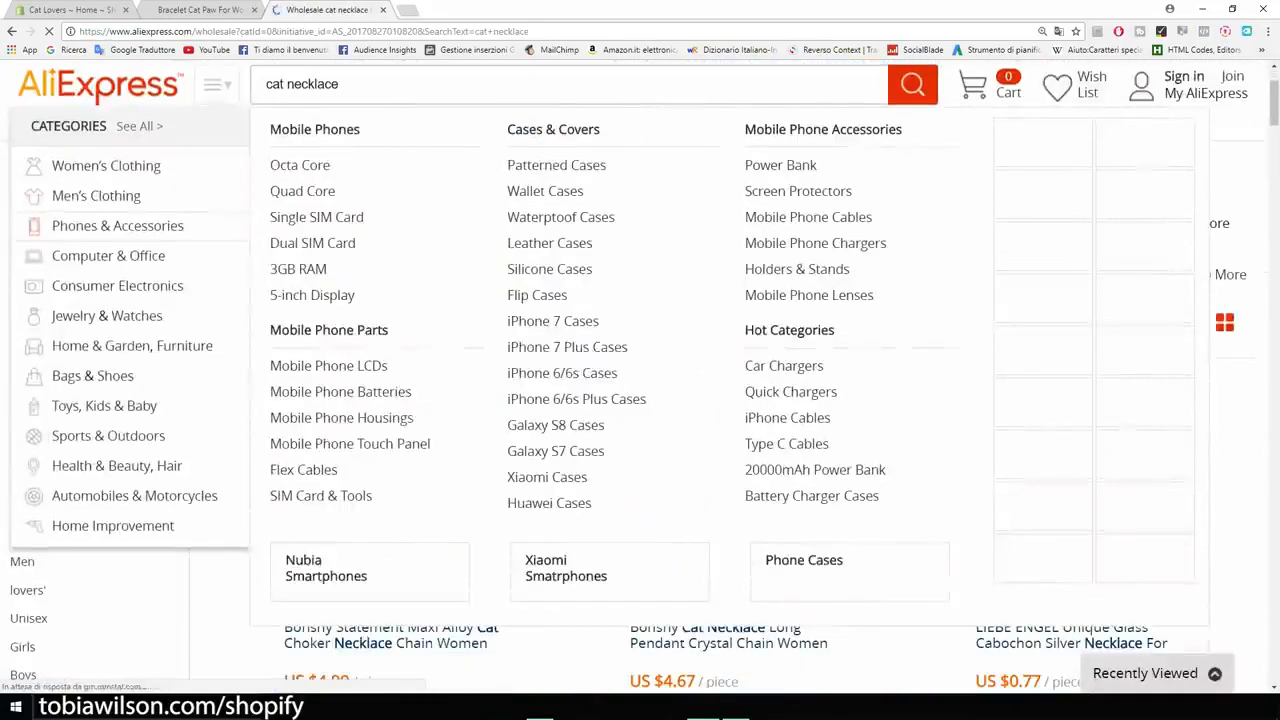
pyautogui.scroll(-4, 518, 450)
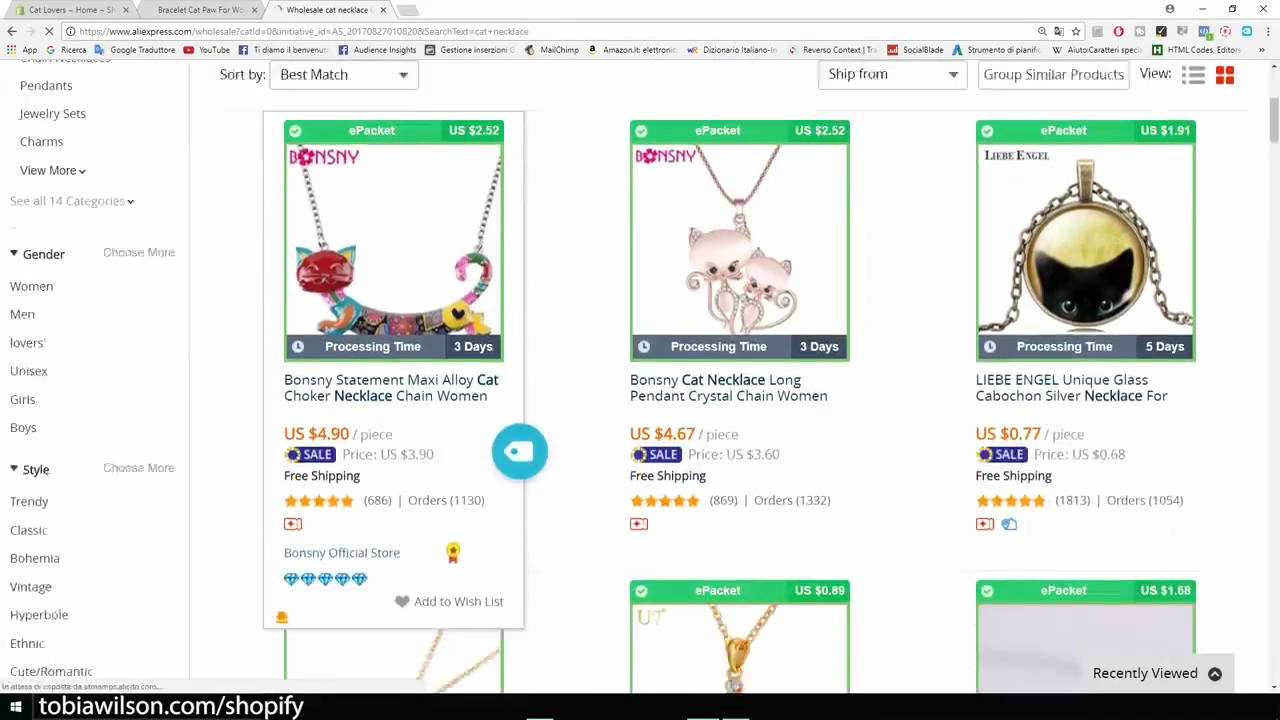
pyautogui.scroll(-1, 640, 380)
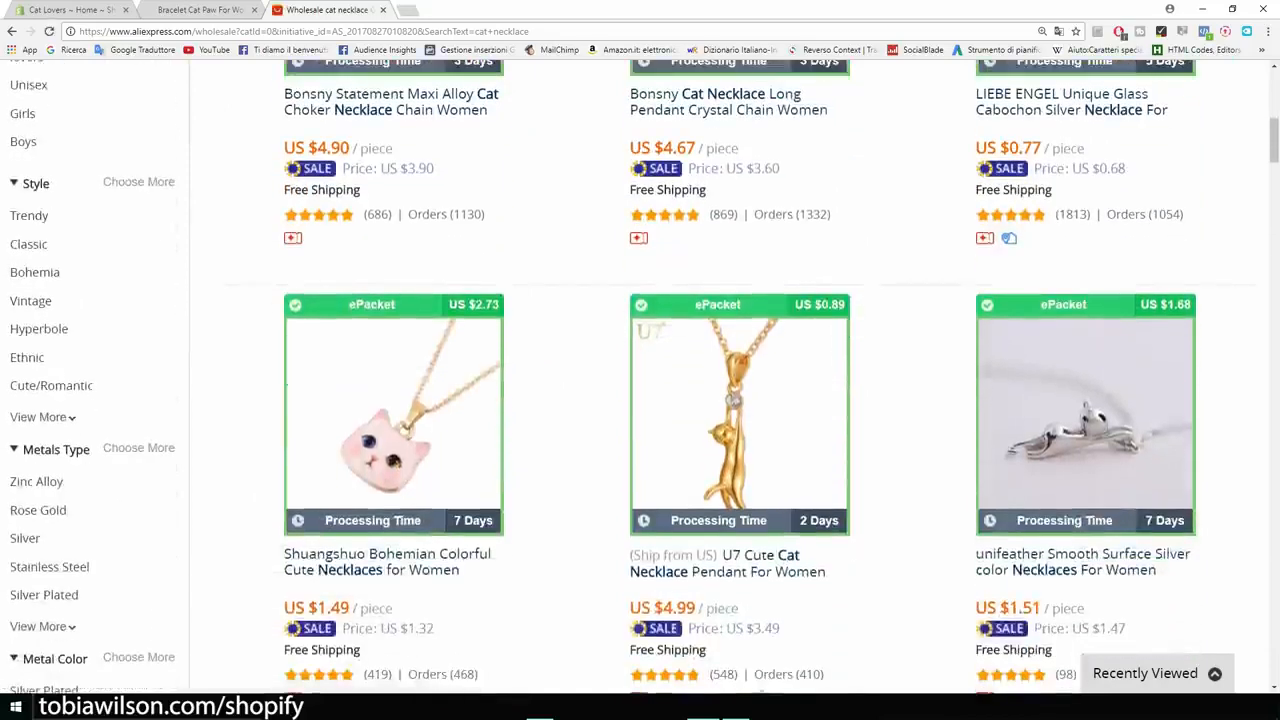
pyautogui.scroll(-2, 400, 480)
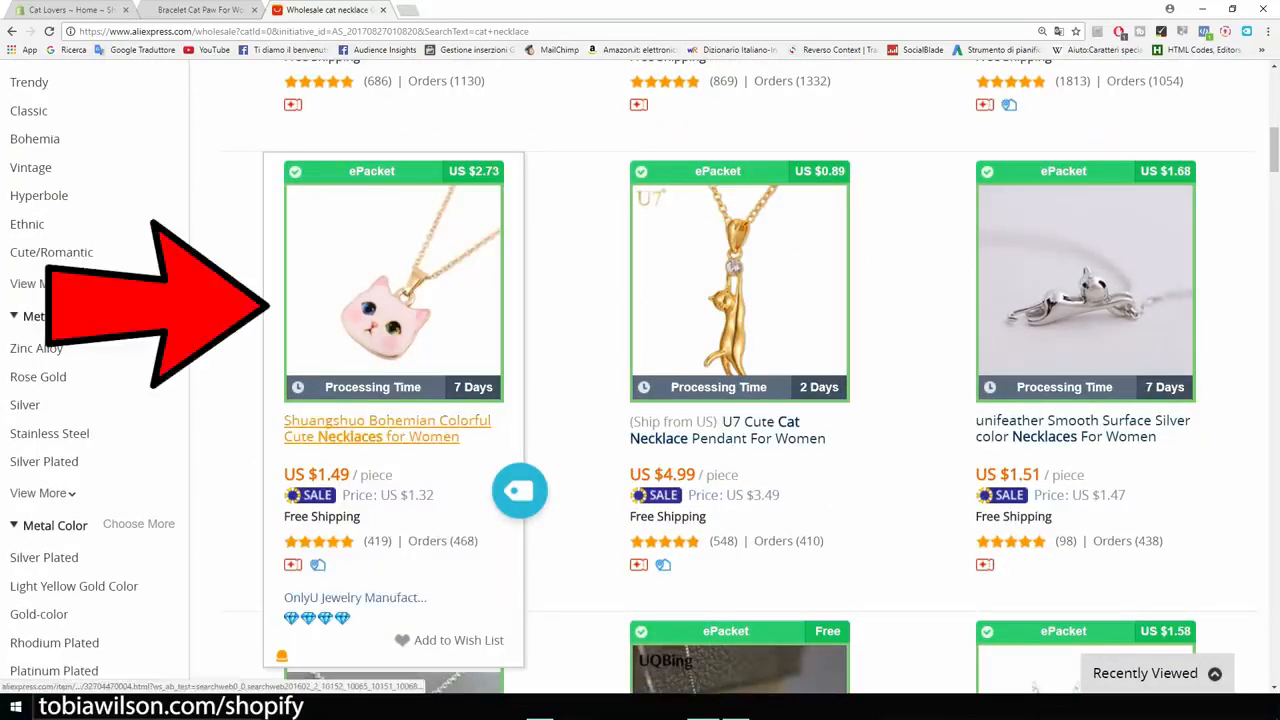
# Choose ePacket shipping for the white cat head necklace (US $4.22 total) and import it into Oberlo.
pyautogui.click(350, 432)
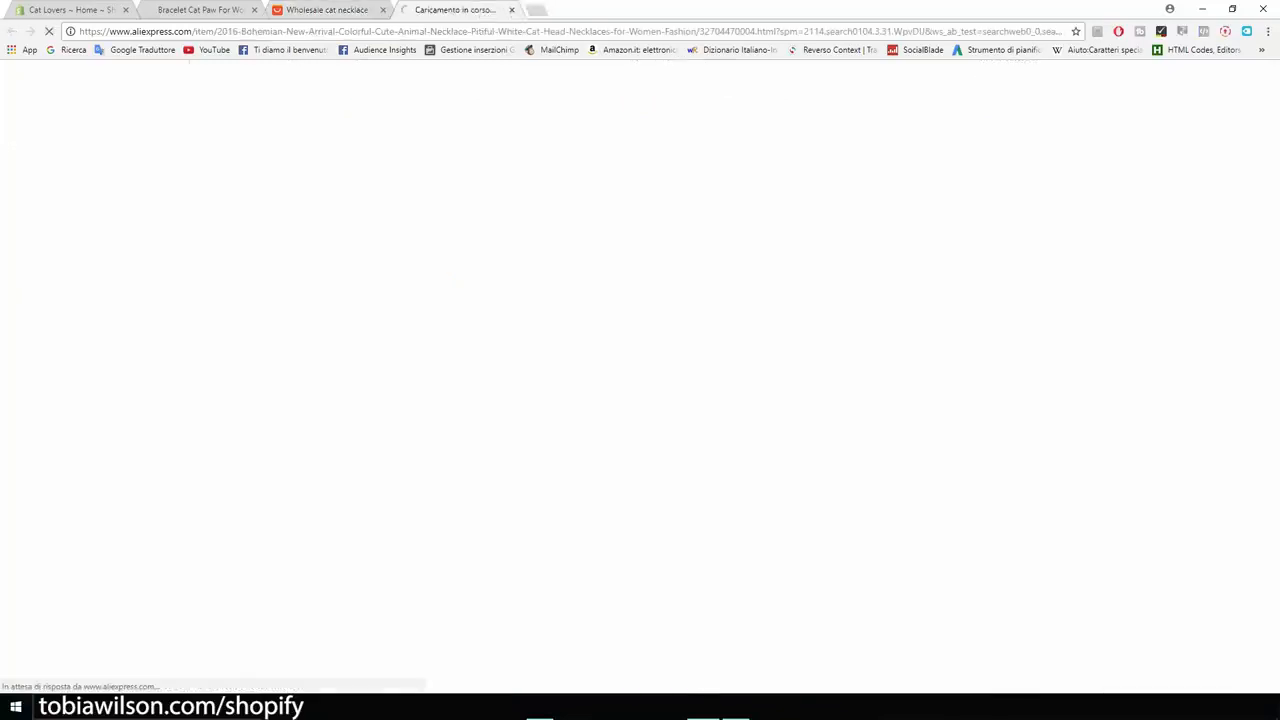
pyautogui.scroll(-5, 640, 377)
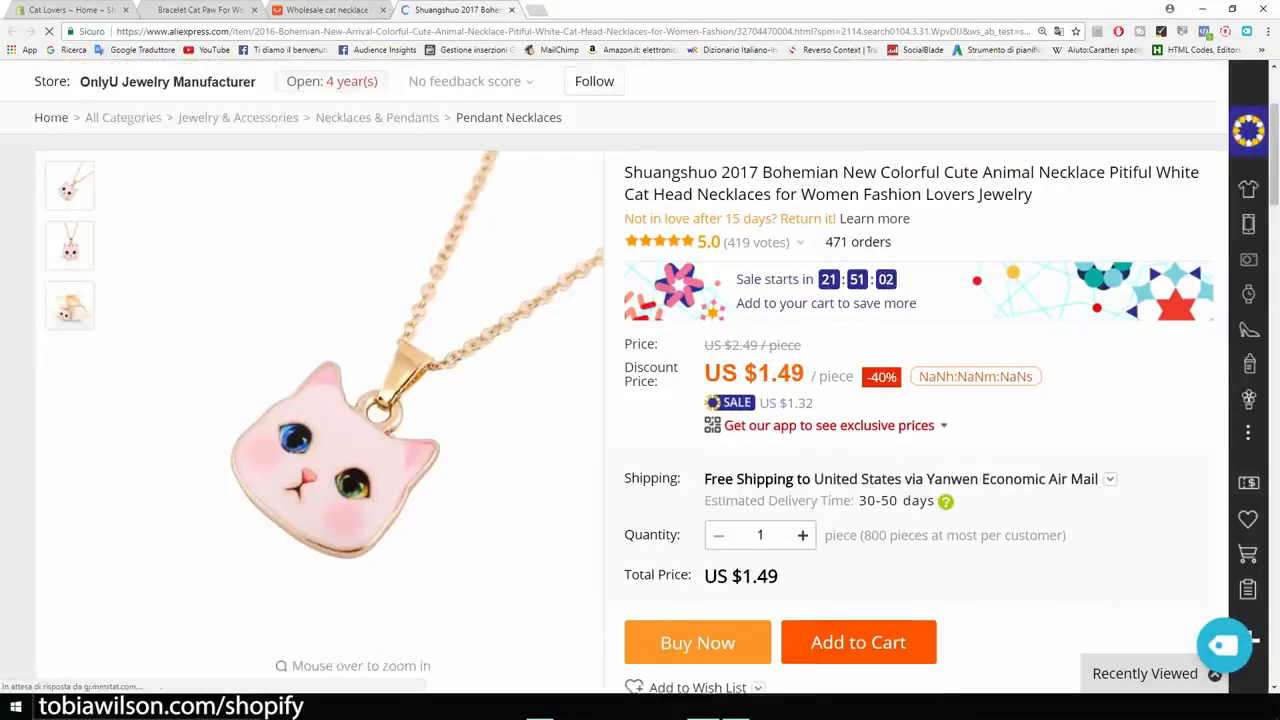
pyautogui.click(956, 413)
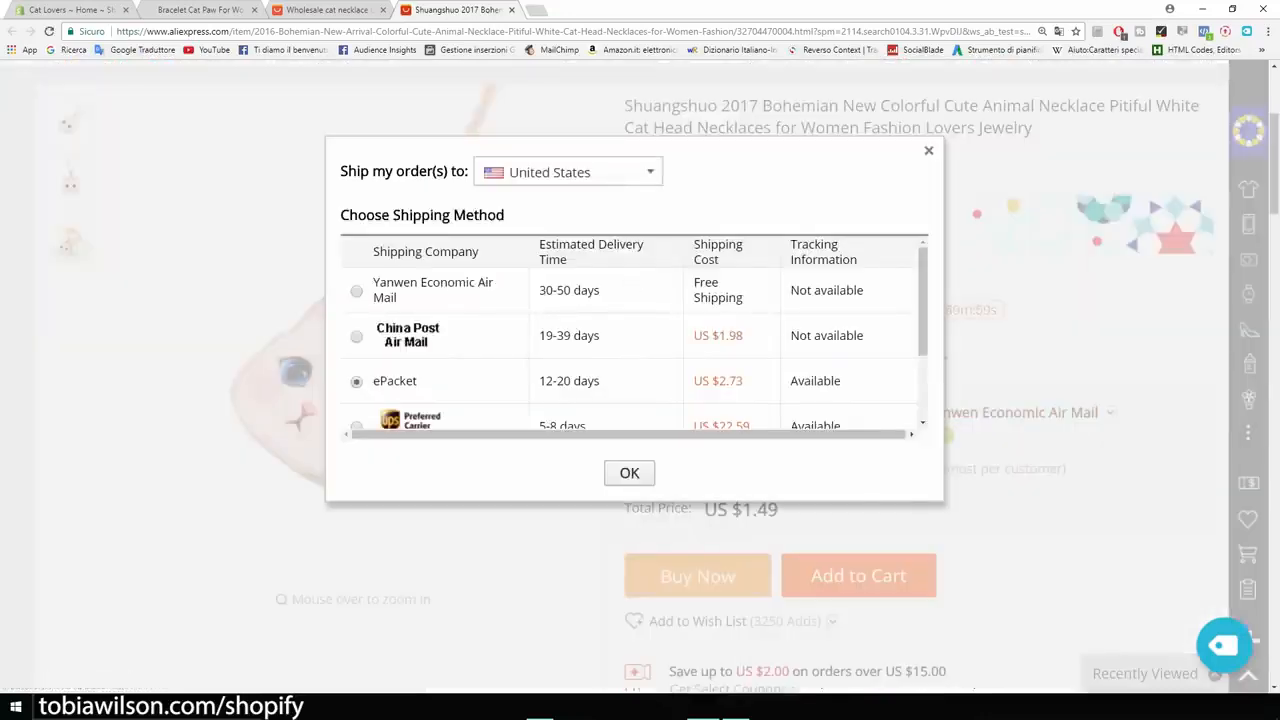
pyautogui.click(629, 473)
pyautogui.scroll(-1, 640, 377)
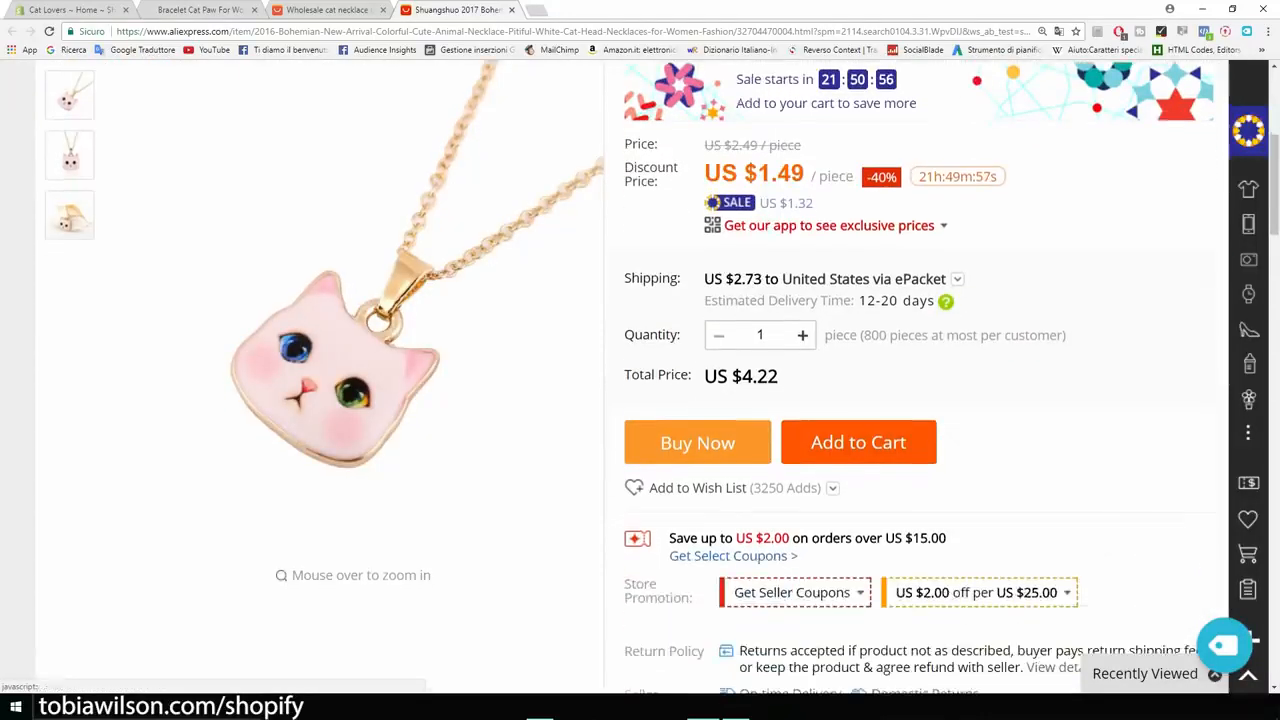
pyautogui.moveTo(780, 376); pyautogui.dragTo(731, 376)
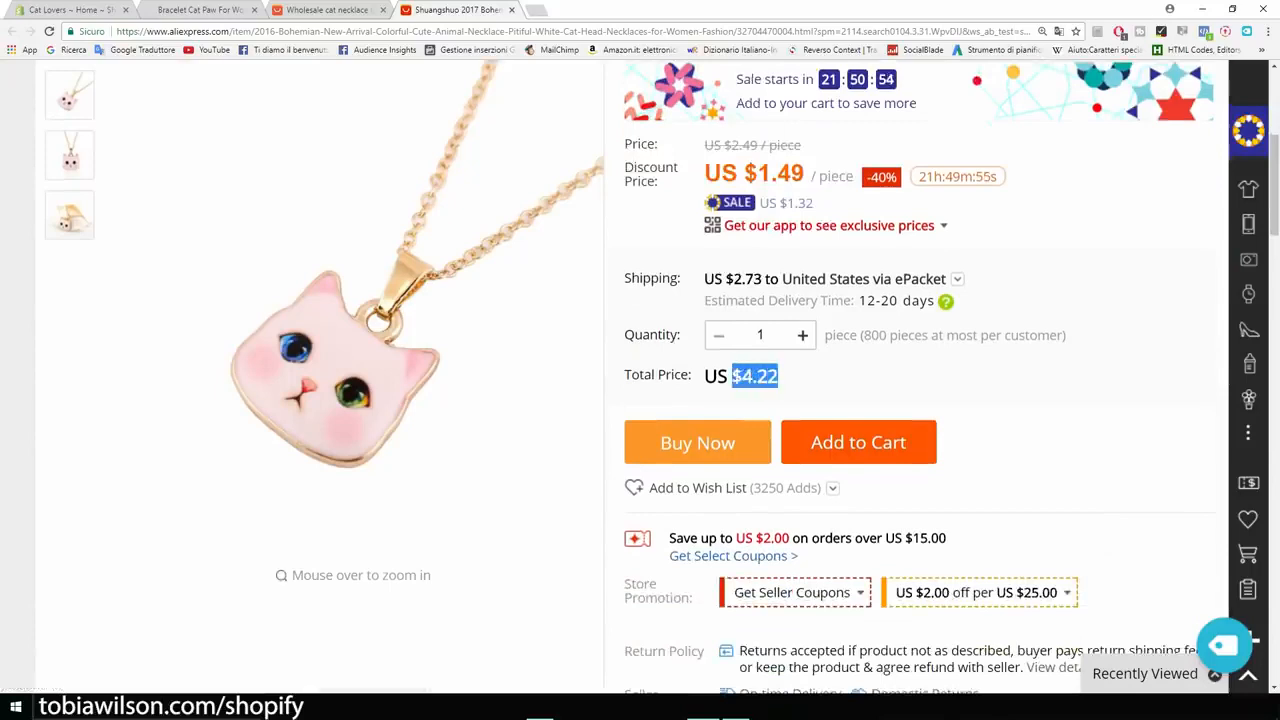
pyautogui.scroll(2, 640, 377)
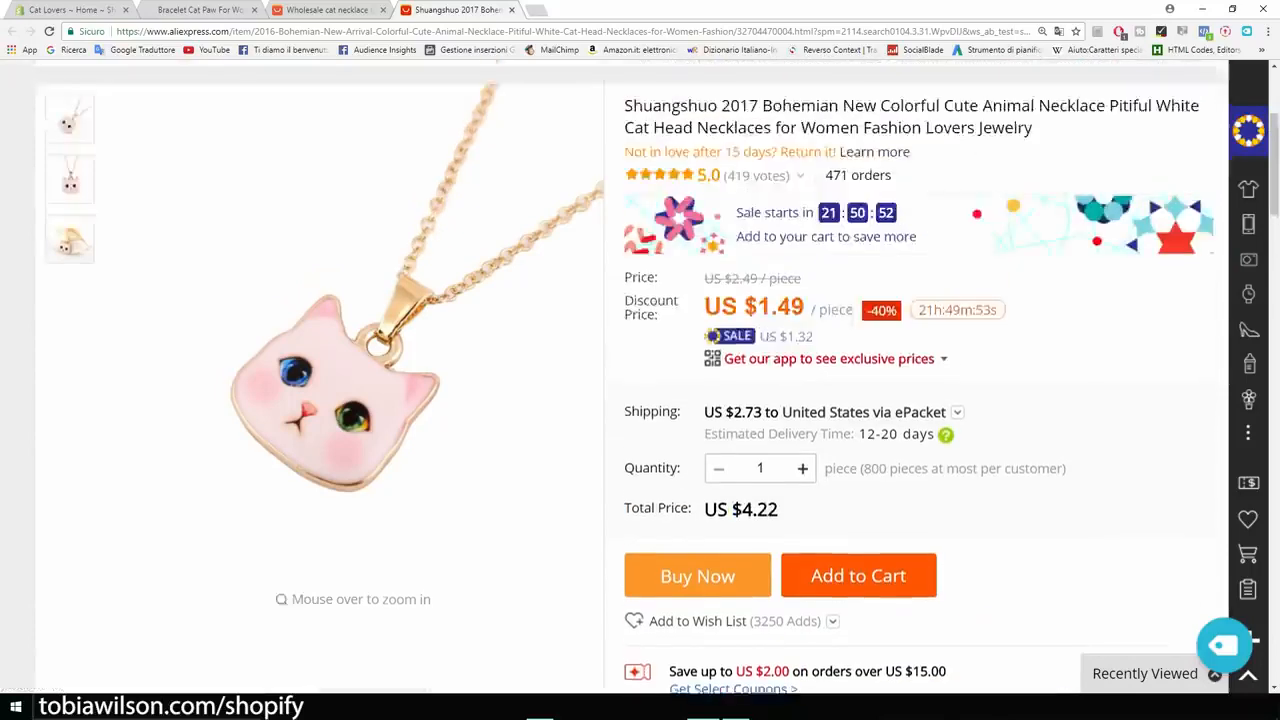
pyautogui.scroll(-3, 640, 377)
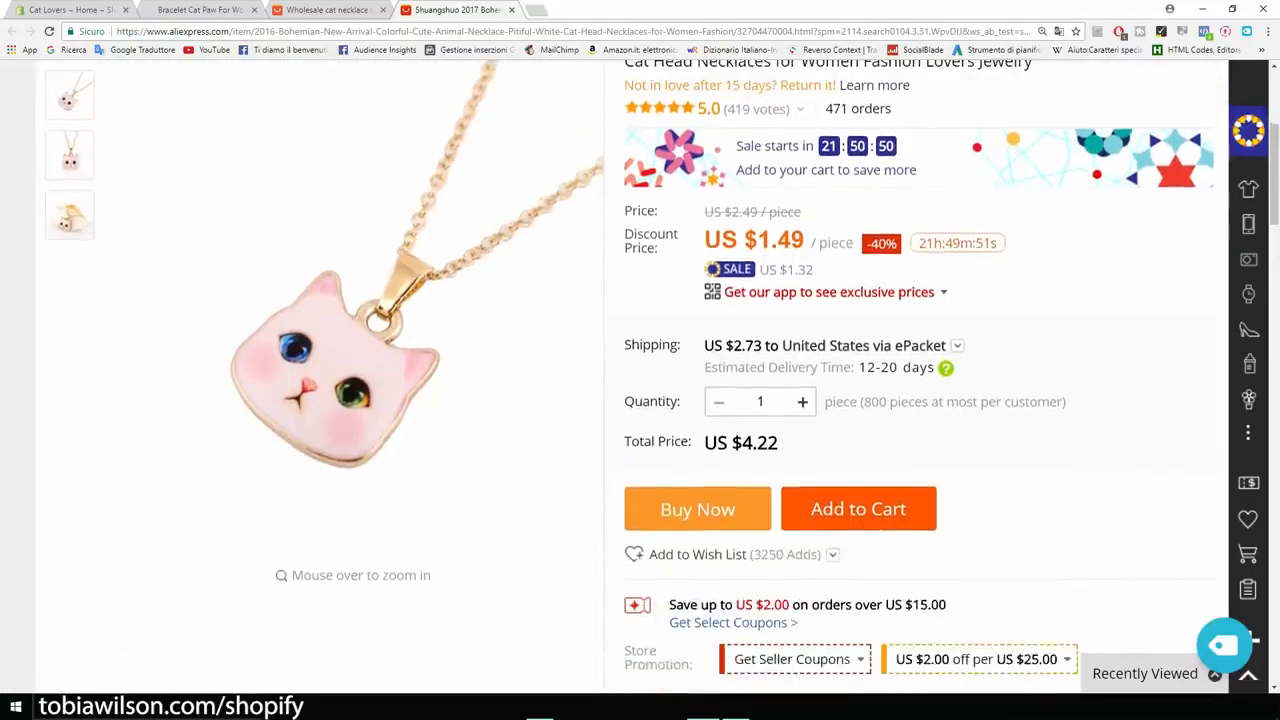
pyautogui.scroll(-1, 640, 377)
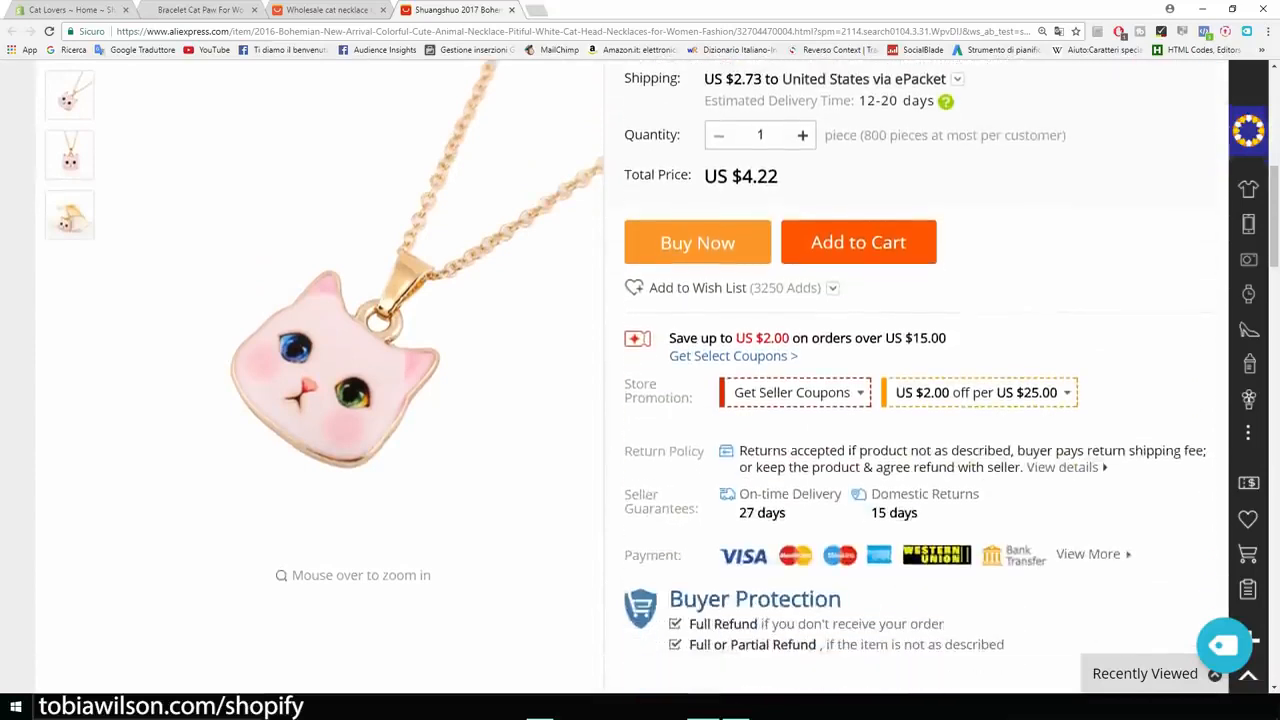
pyautogui.click(1222, 645)
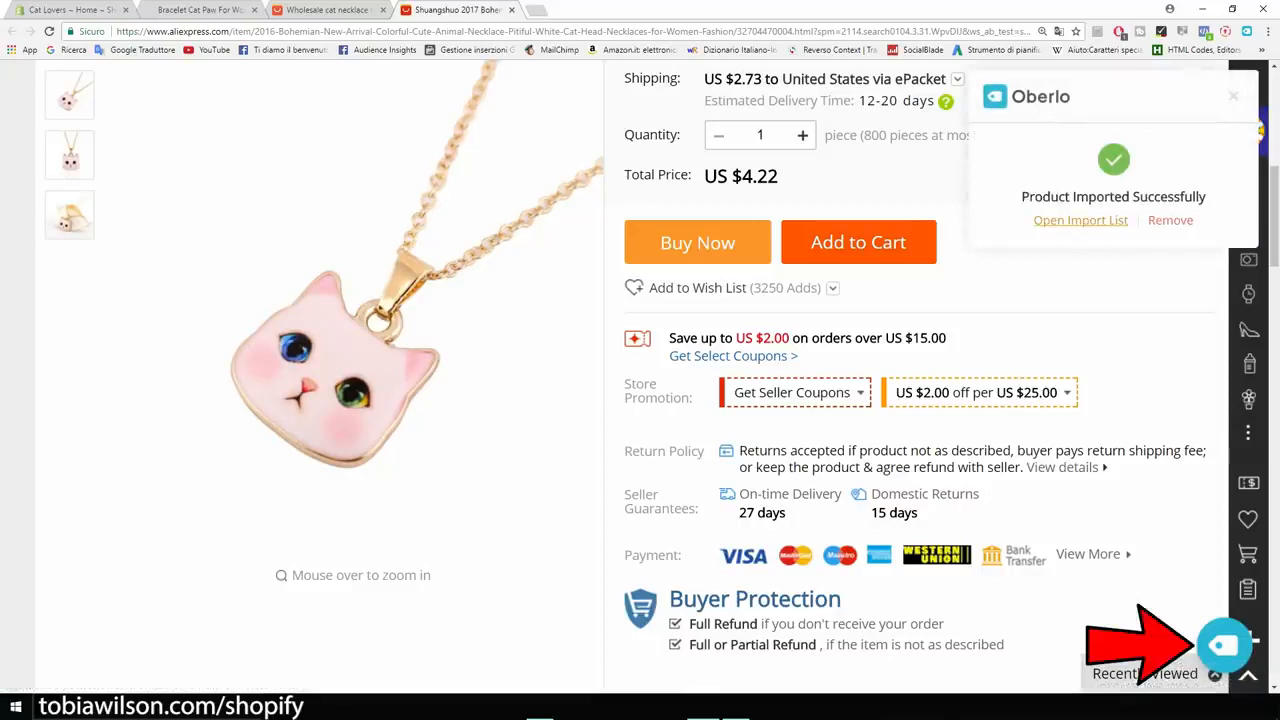
# In the import list, rename the necklace from its supplier name to 'Cat Lover Necklace'.
pyautogui.click(1080, 220)
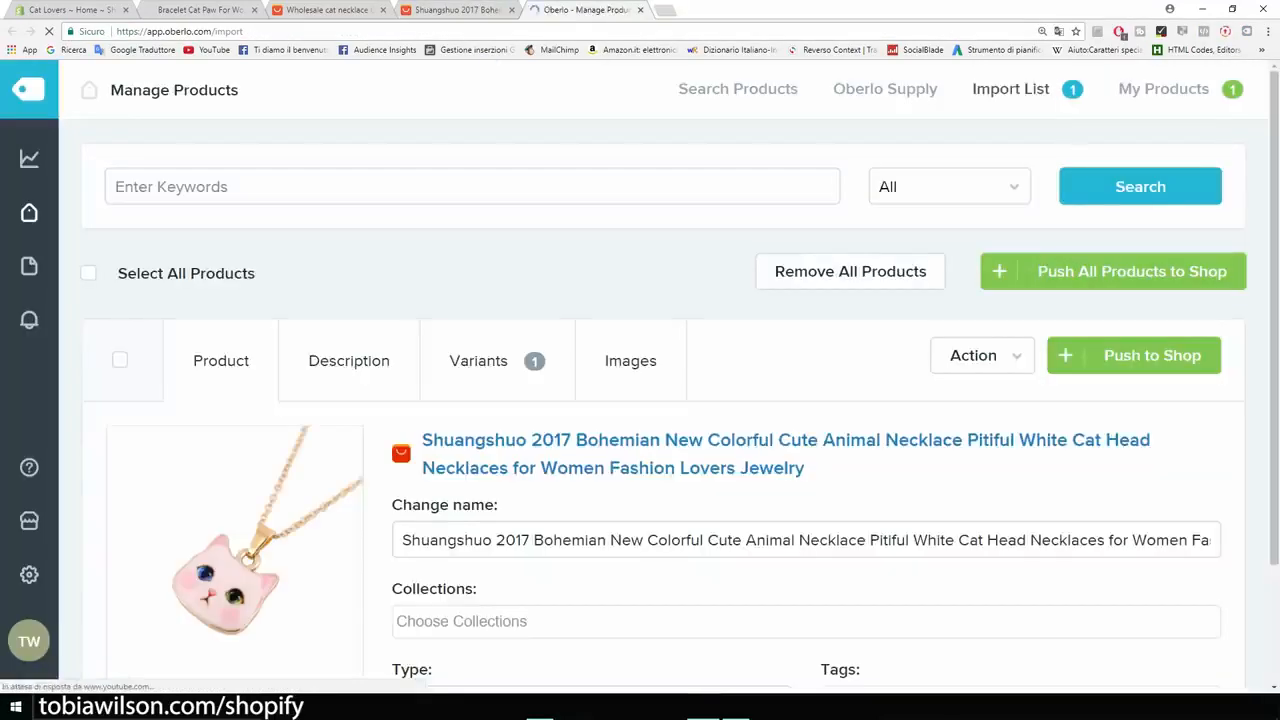
pyautogui.scroll(-1, 632, 308)
pyautogui.scroll(-1, 632, 308)
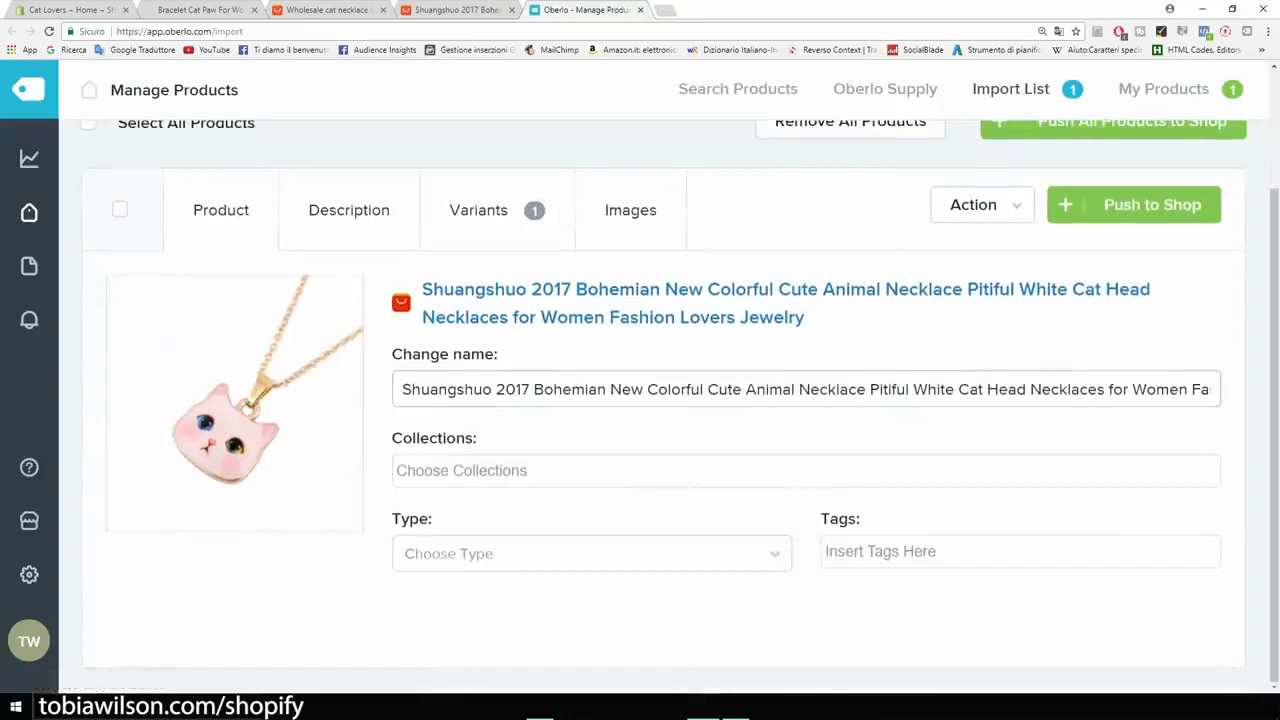
pyautogui.moveTo(402, 390); pyautogui.dragTo(1270, 390)
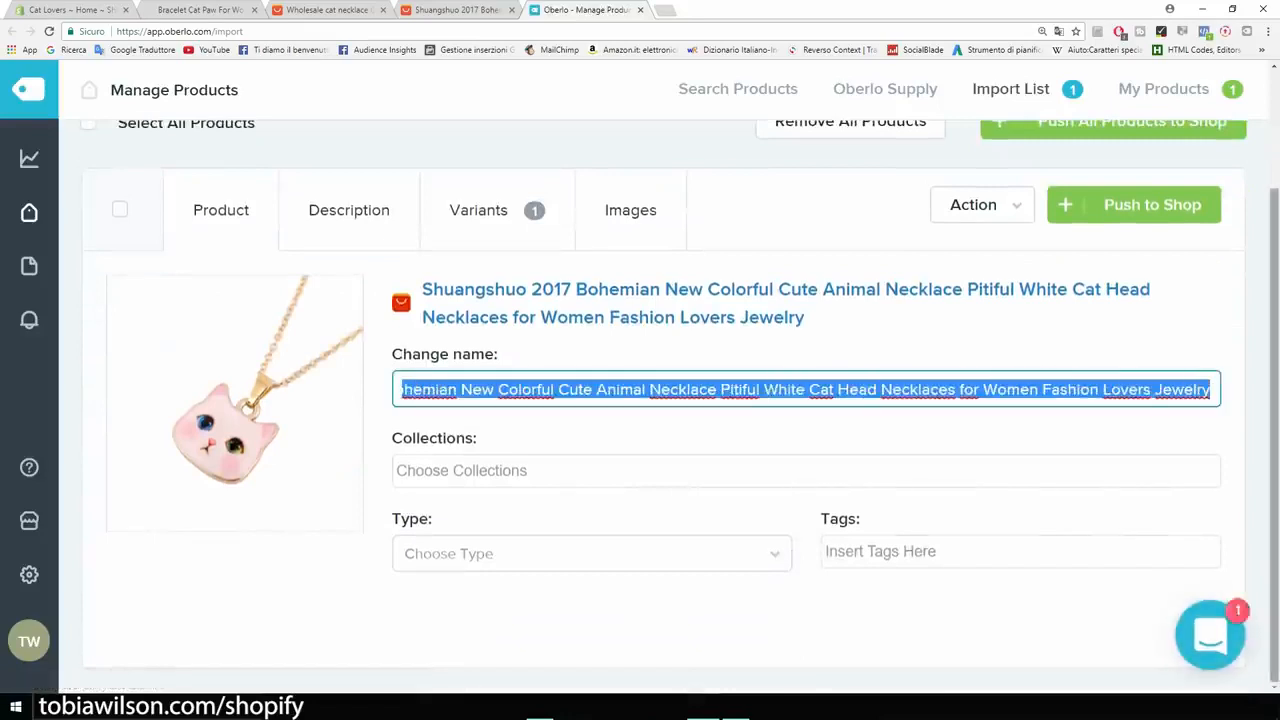
pyautogui.press('BackSpace')
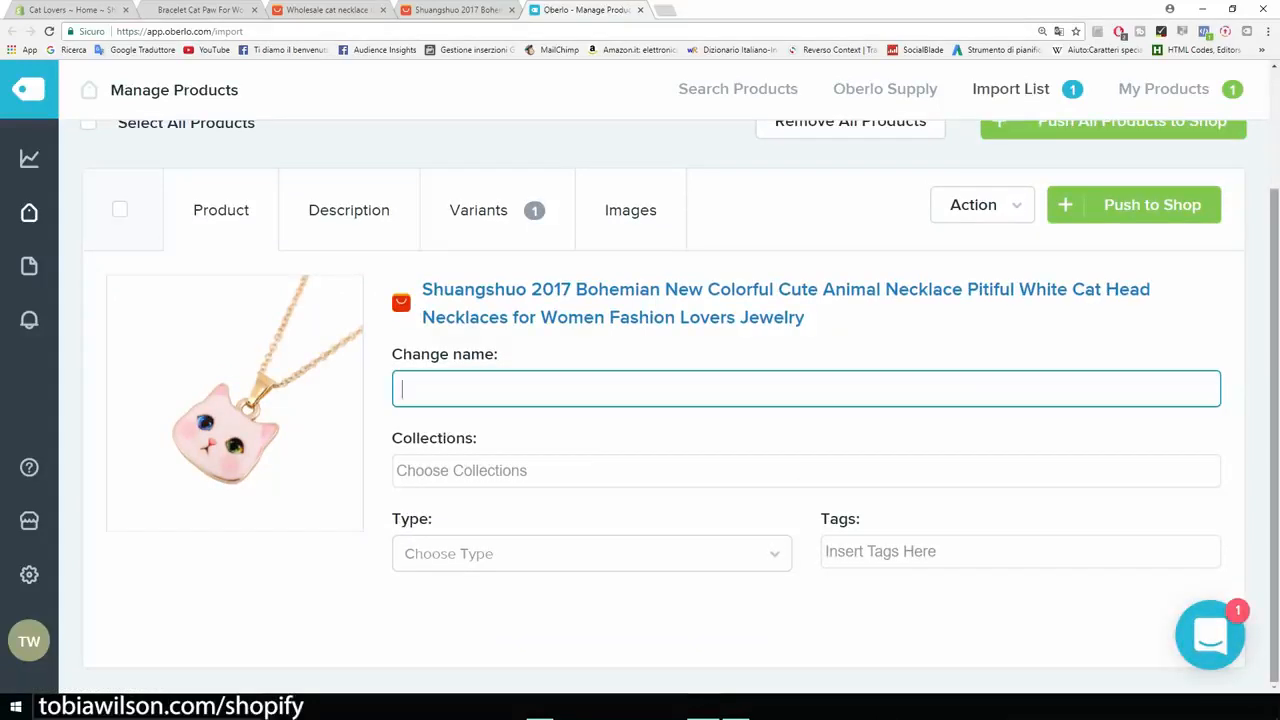
pyautogui.write('Cat Lover Necklace')
pyautogui.press('Tab')
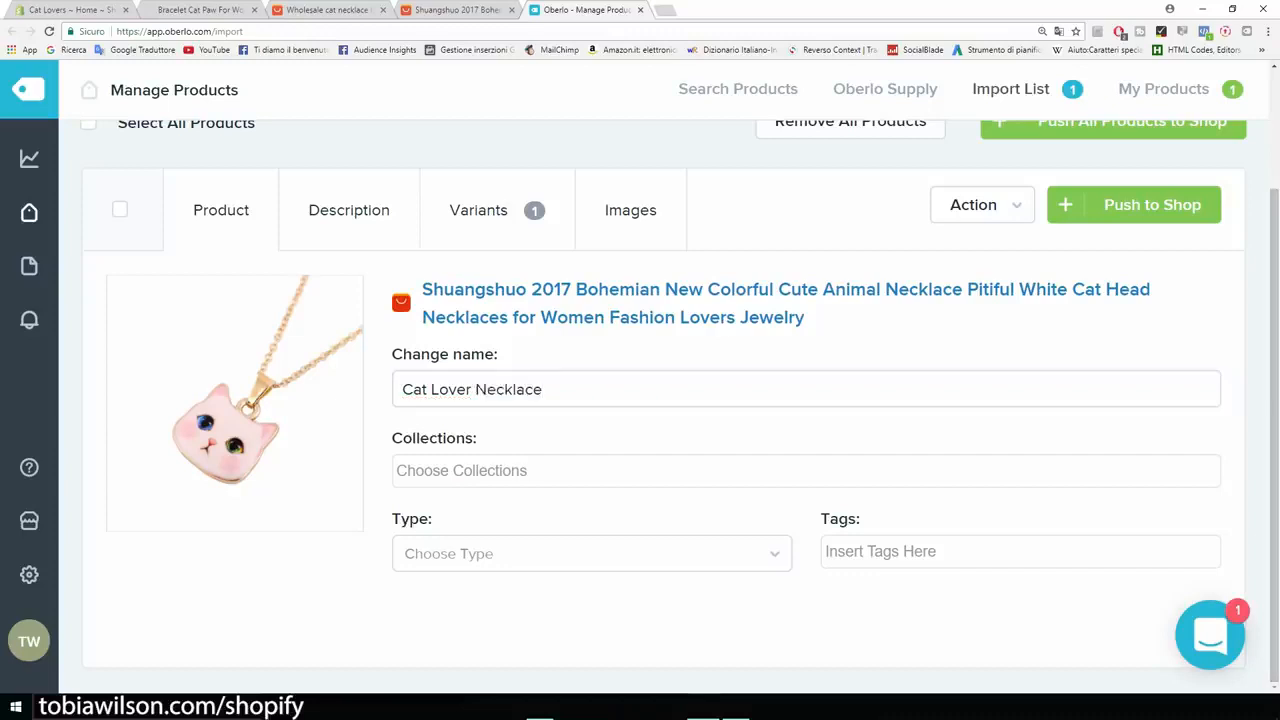
# Add the necklace to the Home page collection and set its type and tag to 'necklace'.
pyautogui.press('Return')
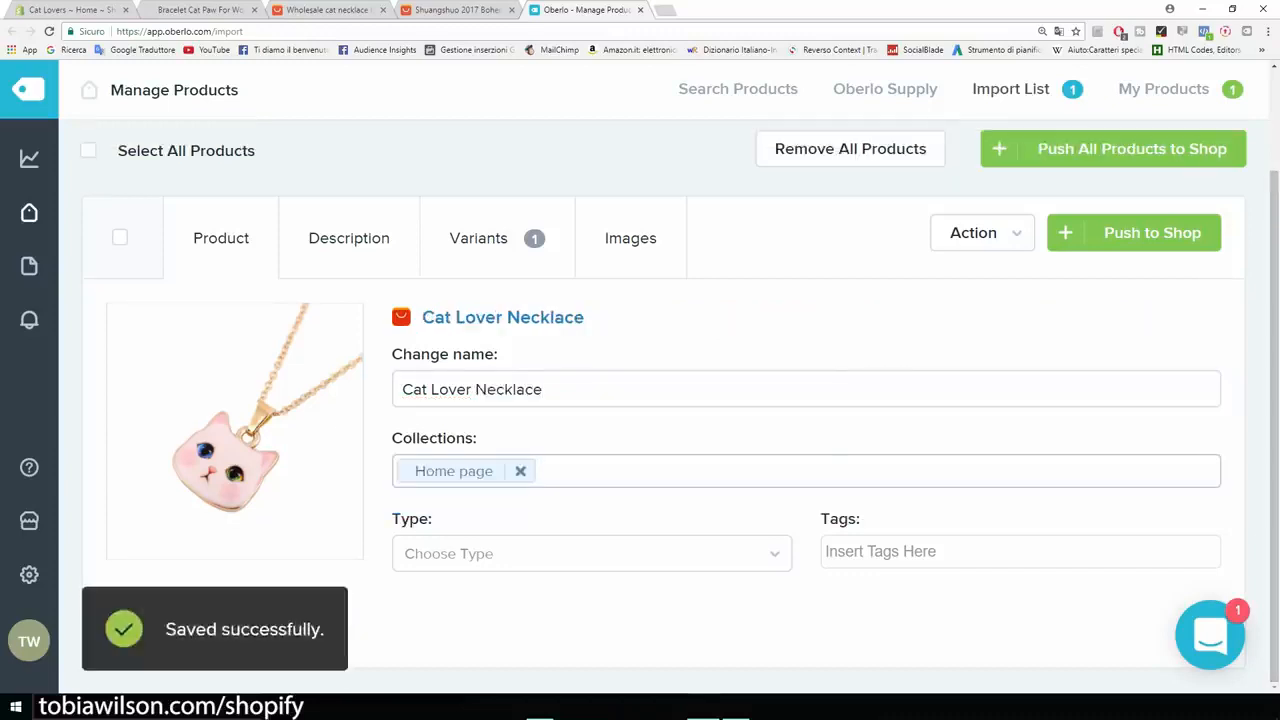
pyautogui.press('Tab')
pyautogui.press('Down')
pyautogui.press('Return')
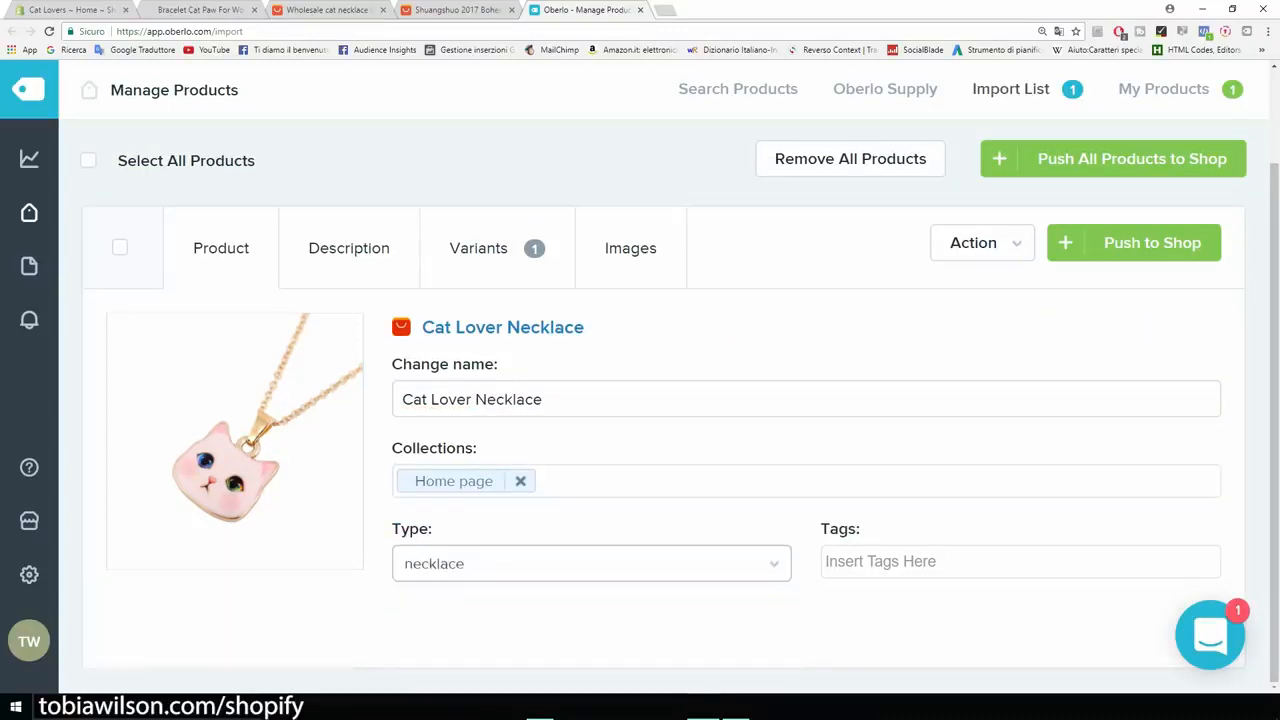
pyautogui.press('Tab')
pyautogui.press('Down')
pyautogui.press('Down')
pyautogui.press('Return')
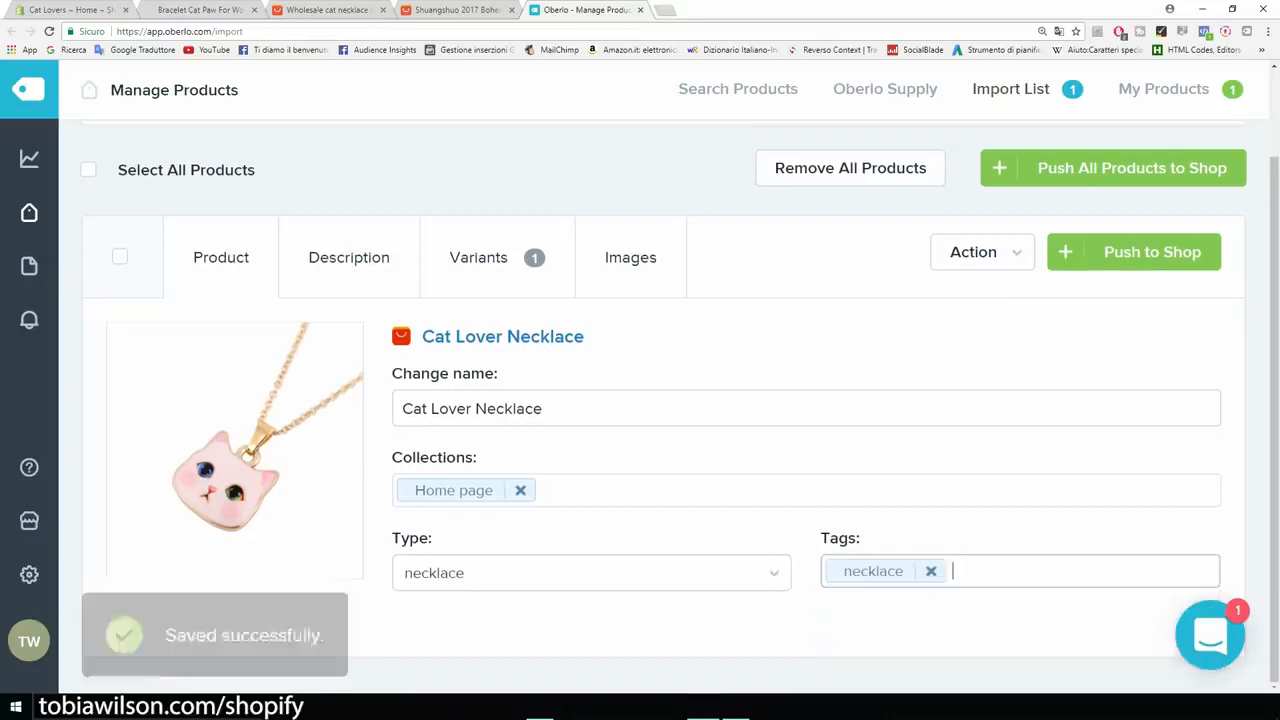
# Show and read through the necklace's imported description text.
pyautogui.click(349, 258)
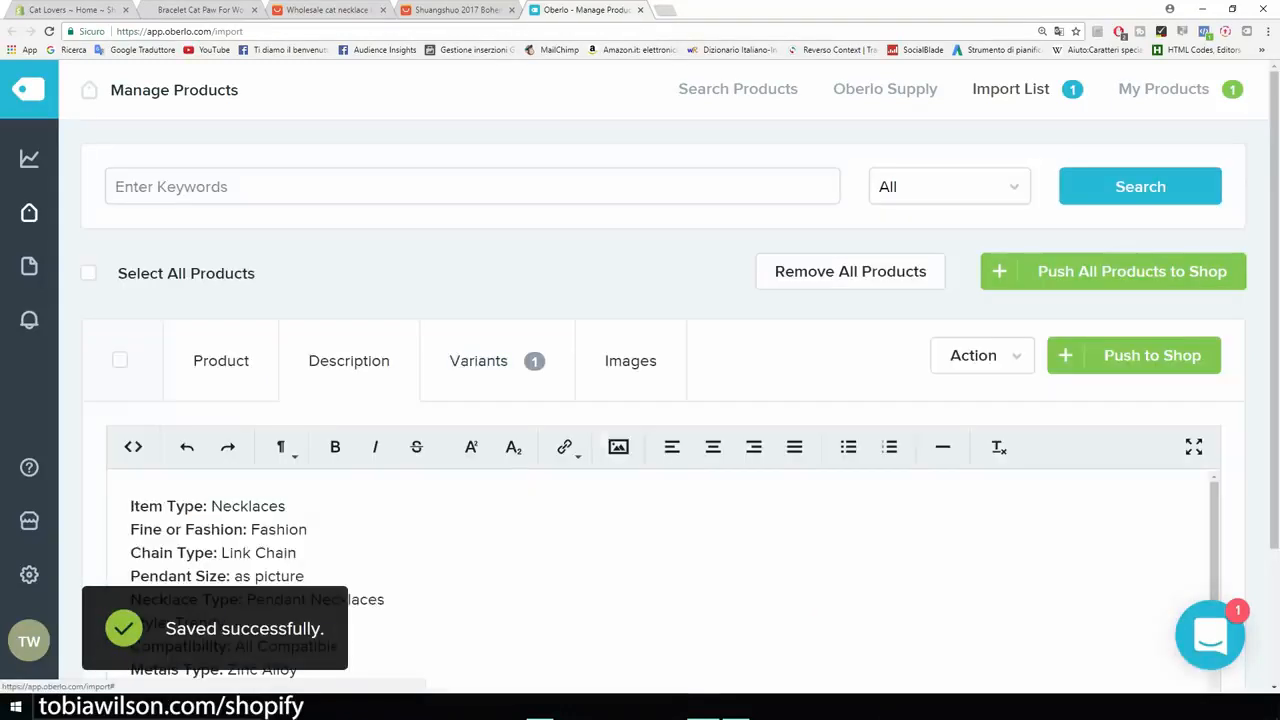
pyautogui.scroll(-3, 420, 560)
pyautogui.scroll(-2, 640, 450)
pyautogui.scroll(5, 660, 450)
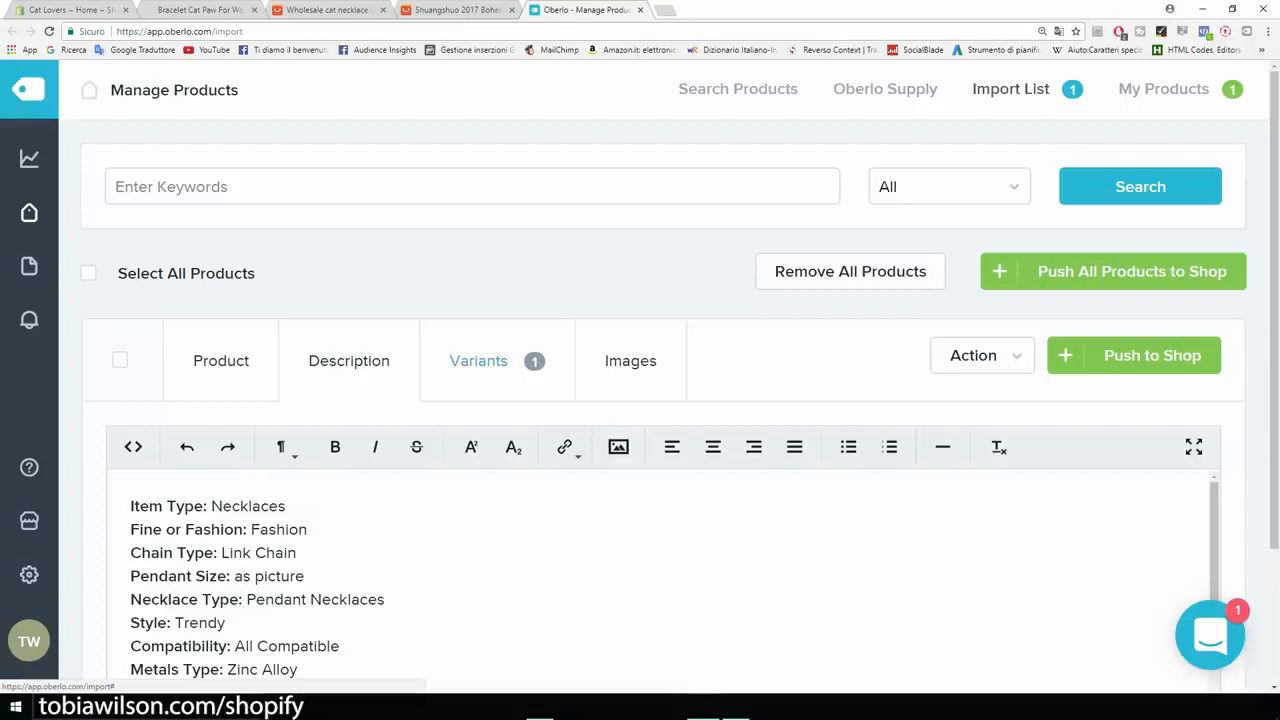
# Change the necklace variant's price and compared-at price from 2.98 to 19.99.
pyautogui.click(478, 360)
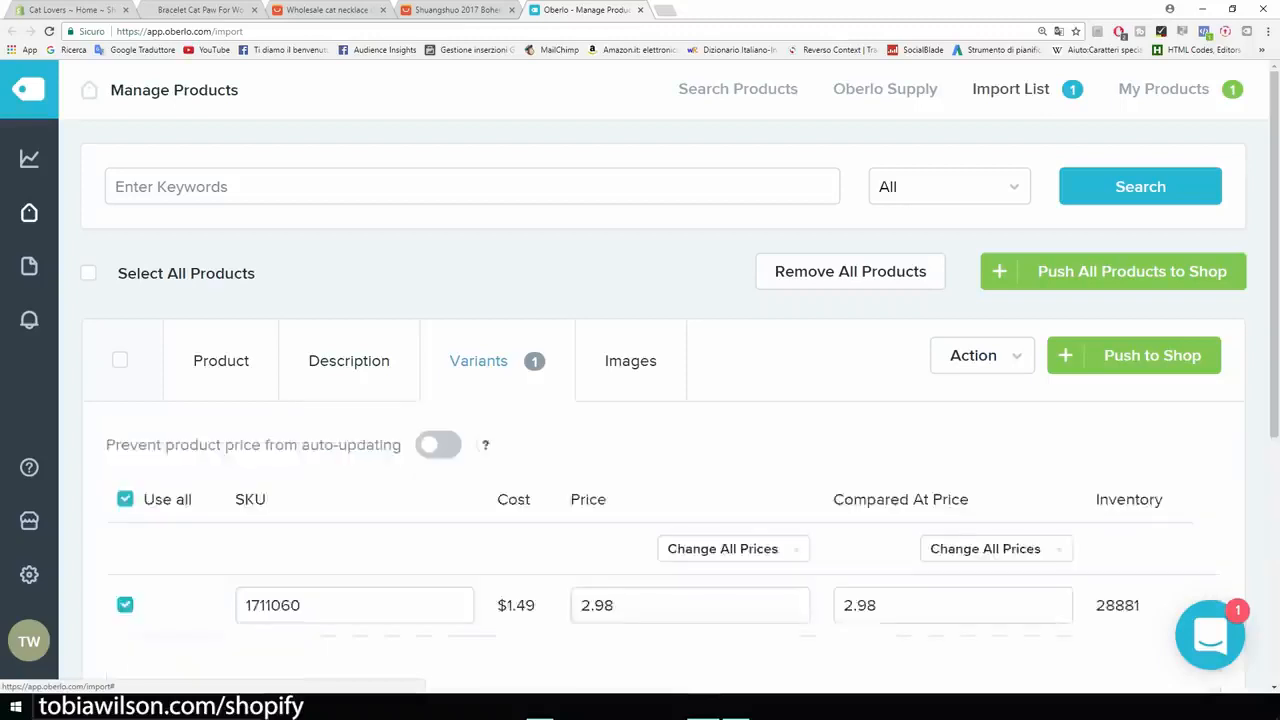
pyautogui.scroll(-2, 478, 360)
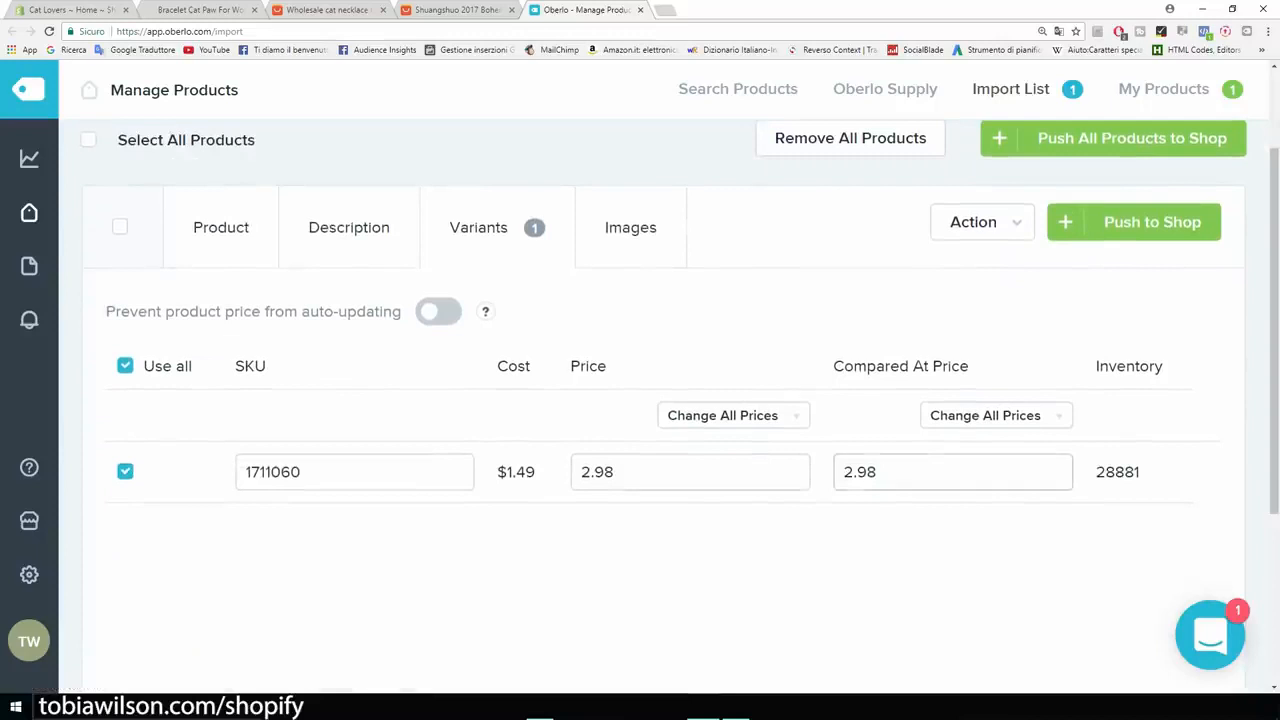
pyautogui.click(640, 472)
pyautogui.hotkey('ctrl', 'a')
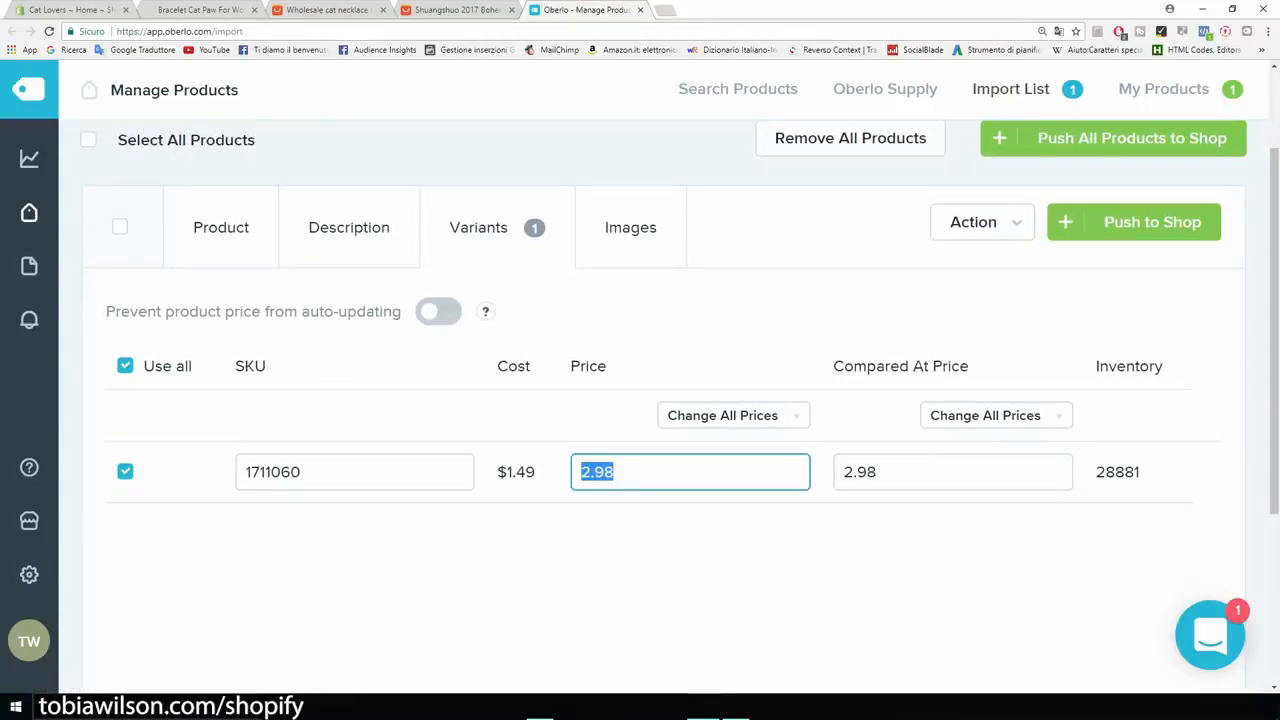
pyautogui.write('19.99')
pyautogui.doubleClick(874, 472)
pyautogui.write('19.99')
pyautogui.hotkey('shift', 'Left')
pyautogui.hotkey('shift', 'Left')
pyautogui.hotkey('shift', 'Left')
pyautogui.hotkey('shift', 'Left')
pyautogui.hotkey('shift', 'Left')
pyautogui.click(760, 560)
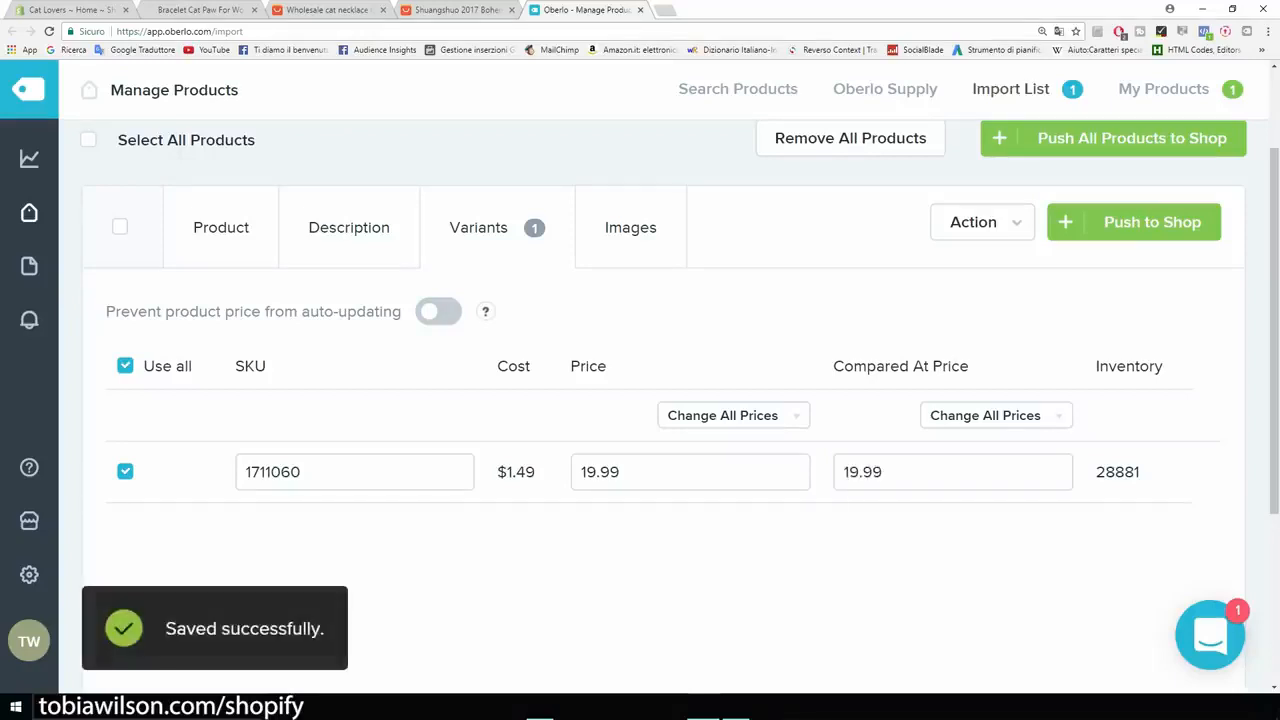
# Compare against the bracelet's $14.95 sale price, then bring up the necklace's images.
pyautogui.click(200, 10)
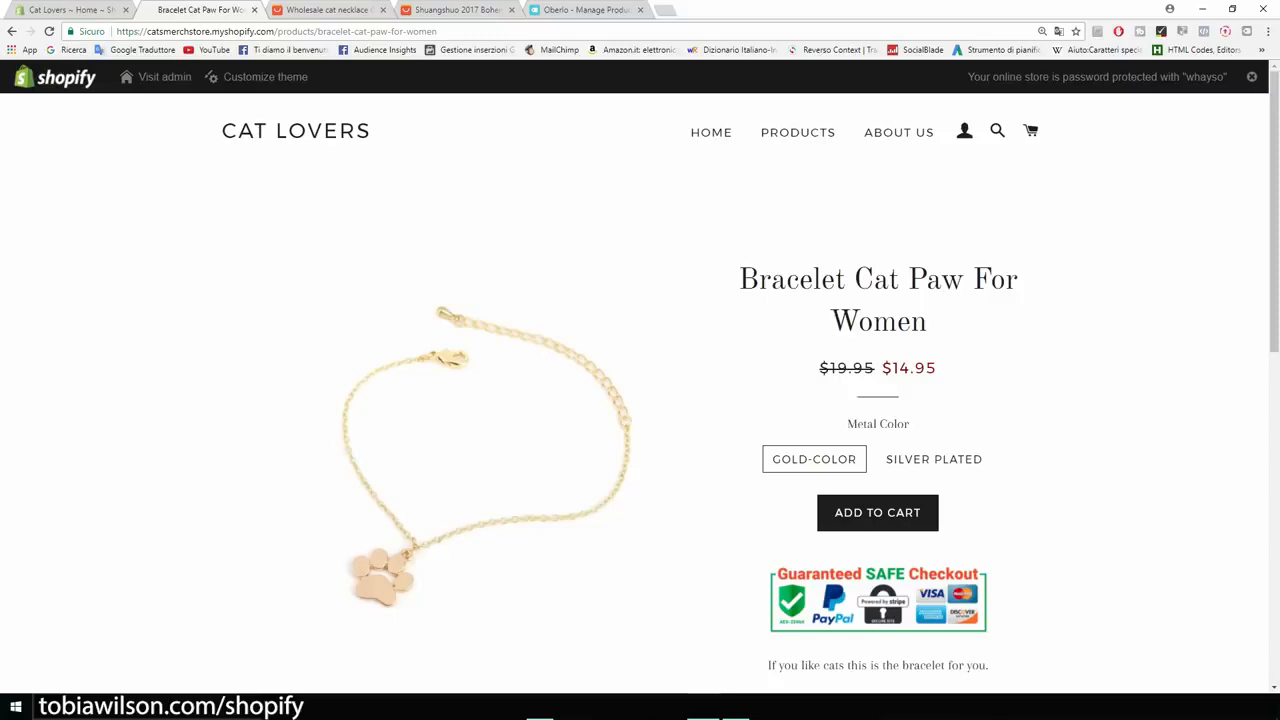
pyautogui.moveTo(938, 369); pyautogui.dragTo(900, 369)
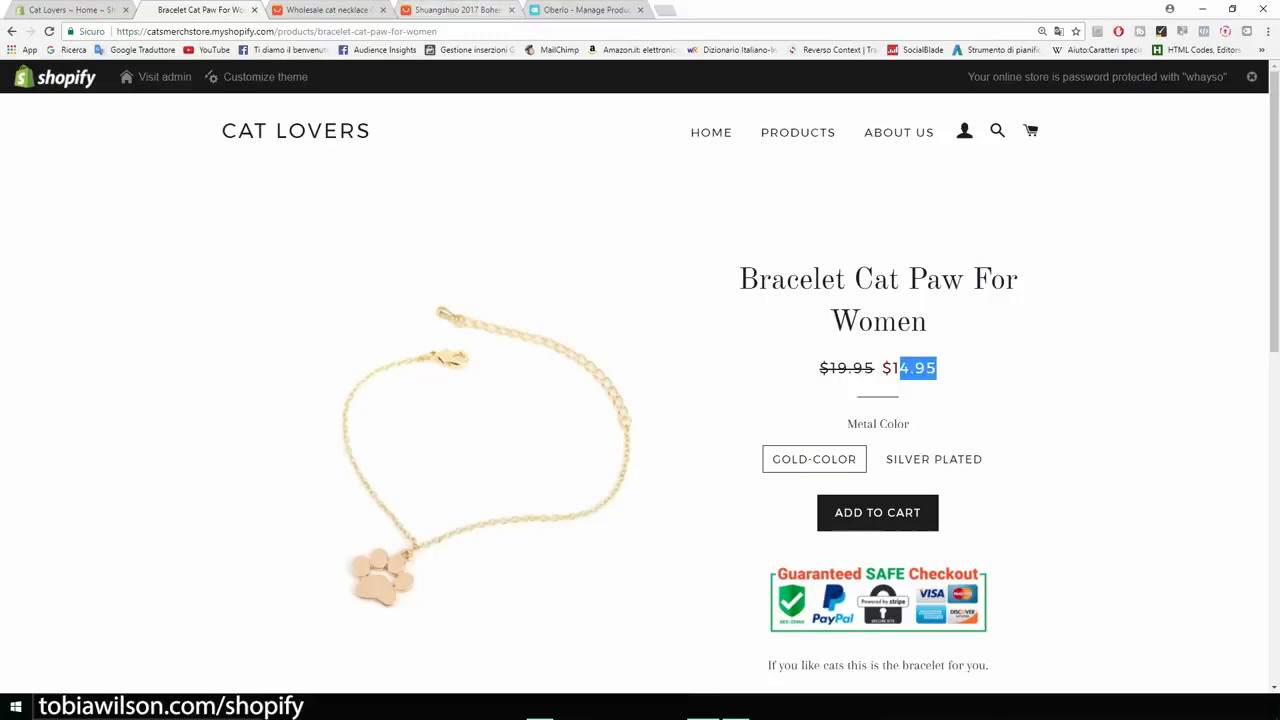
pyautogui.click(585, 10)
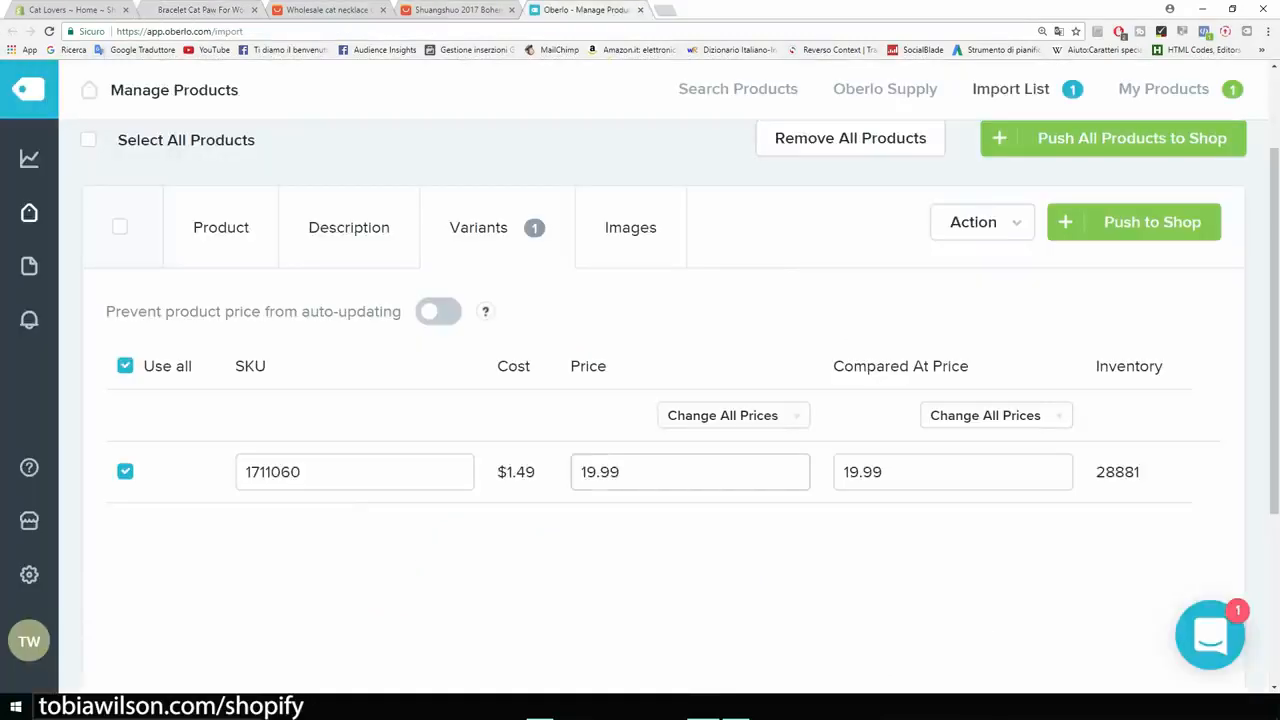
pyautogui.click(900, 472)
pyautogui.click(630, 227)
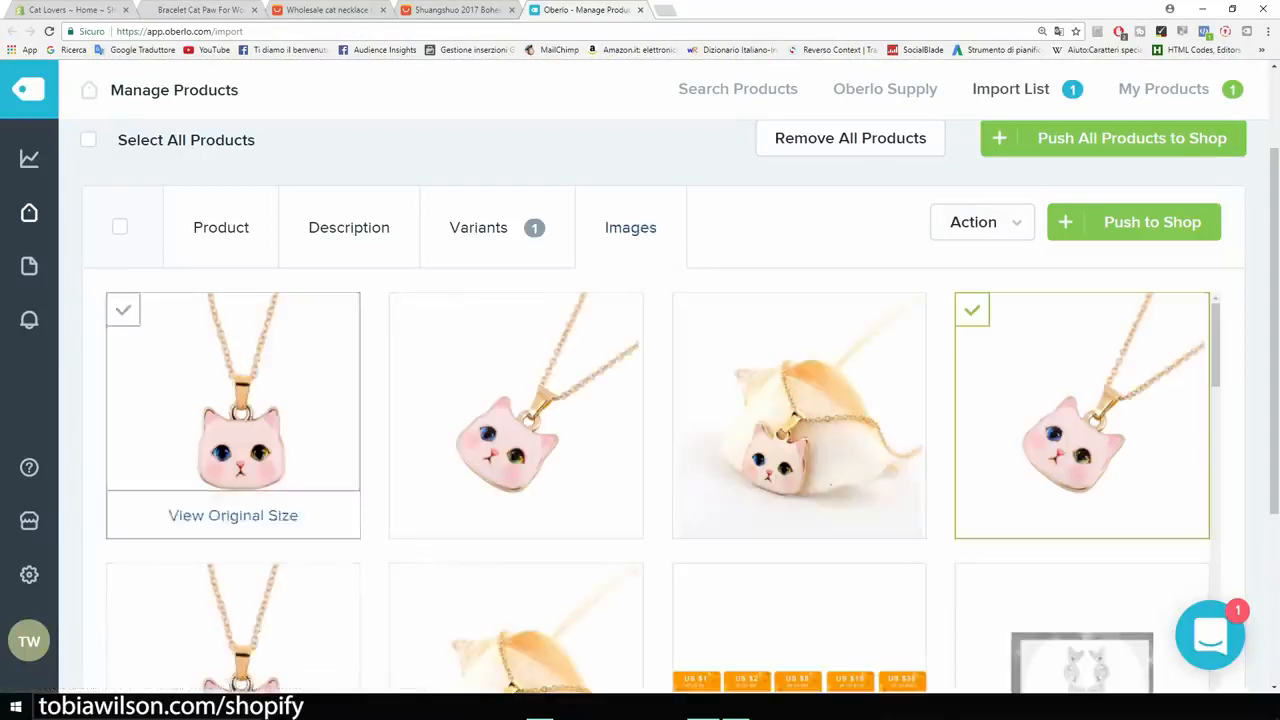
# Include the first necklace images and push the necklace from Oberlo to the Shopify store.
pyautogui.click(233, 415)
pyautogui.click(516, 415)
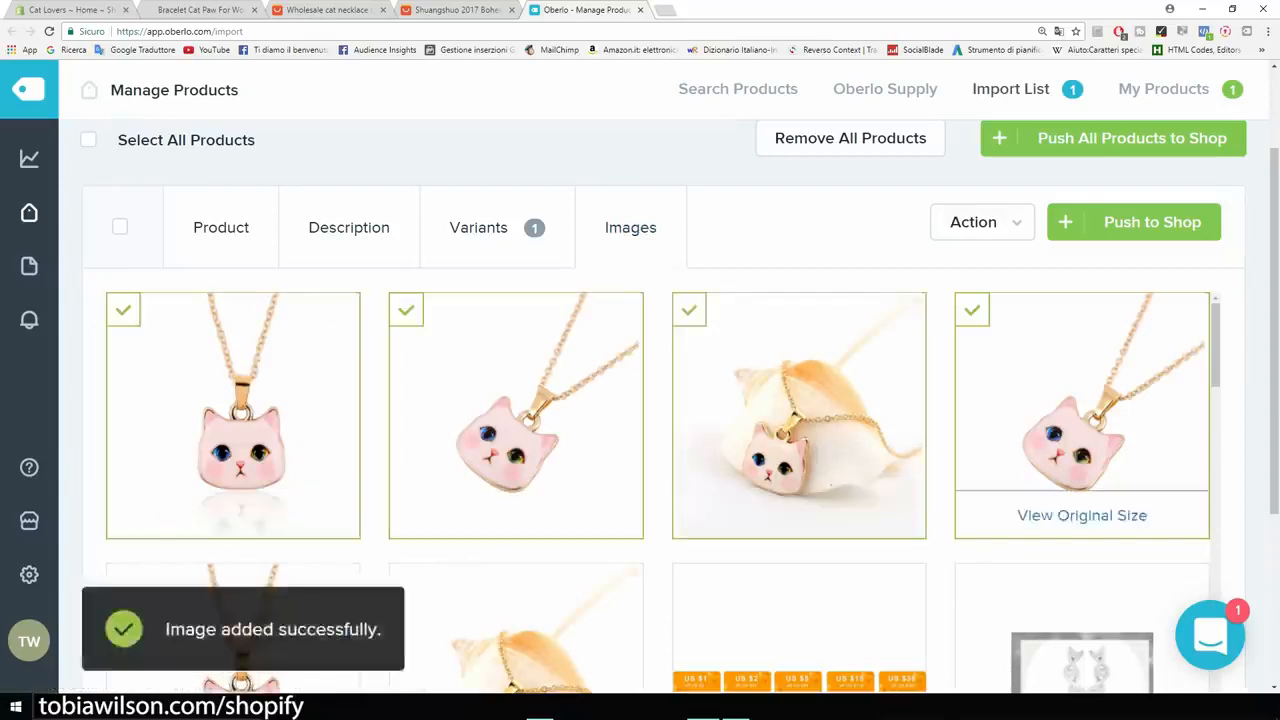
pyautogui.scroll(-3, 799, 430)
pyautogui.scroll(5, 799, 430)
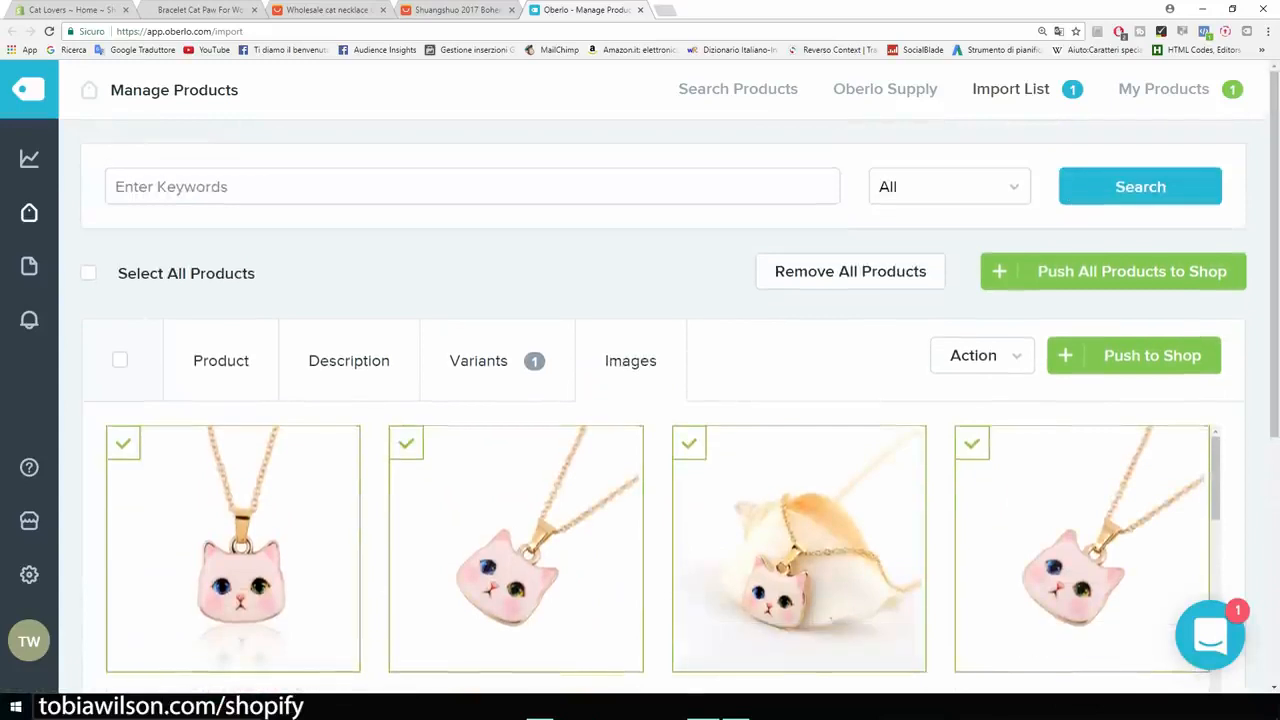
pyautogui.click(1152, 355)
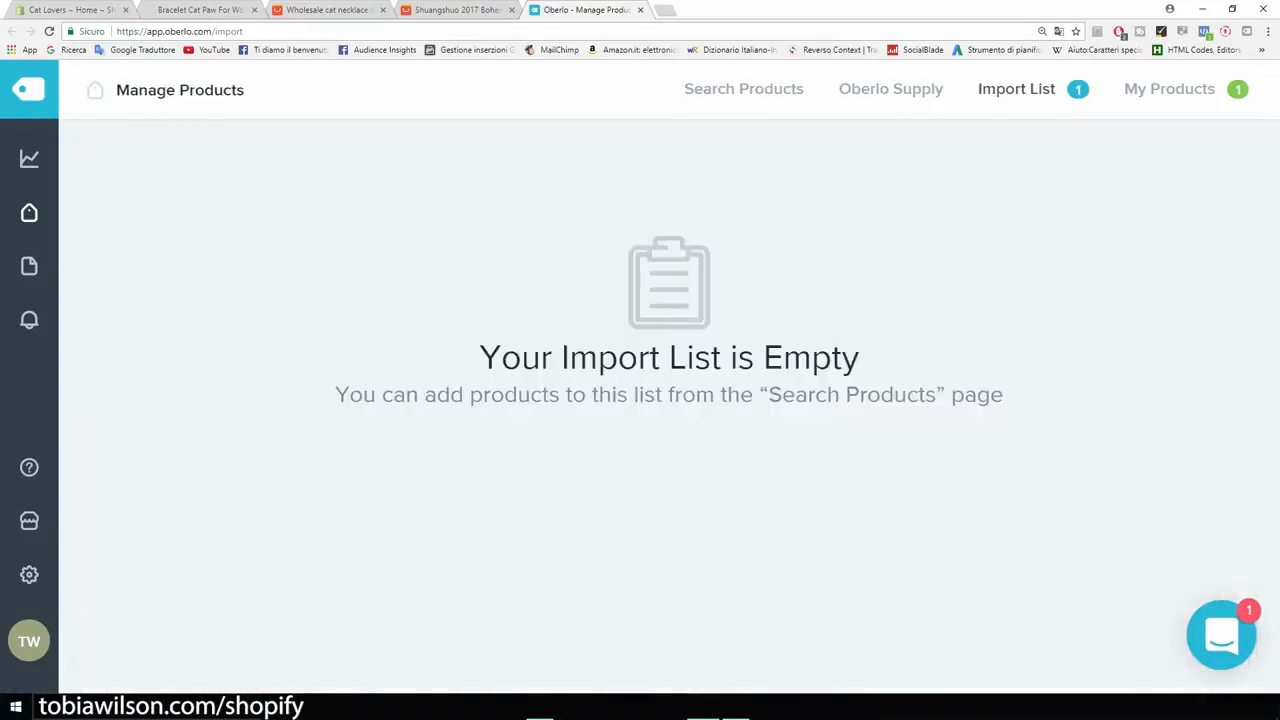
pyautogui.click(70, 10)
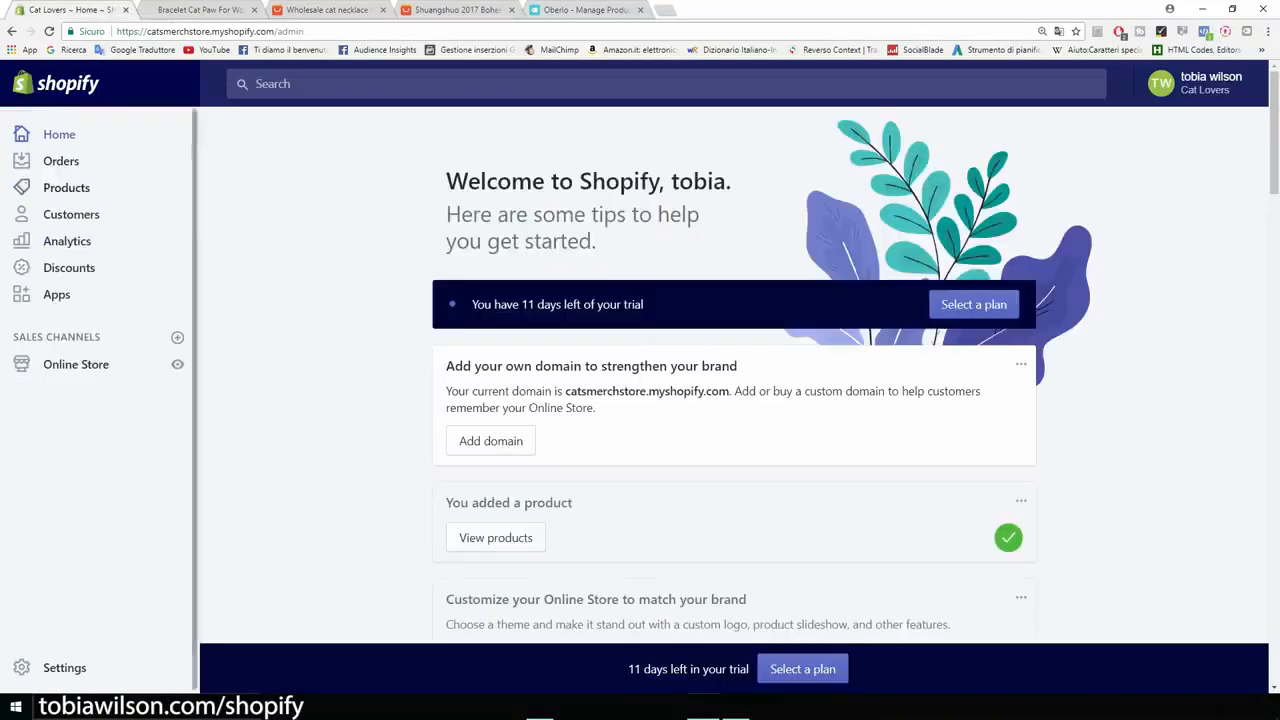
# Open the Cat Lover Necklace from the store's product list for editing.
pyautogui.click(66, 187)
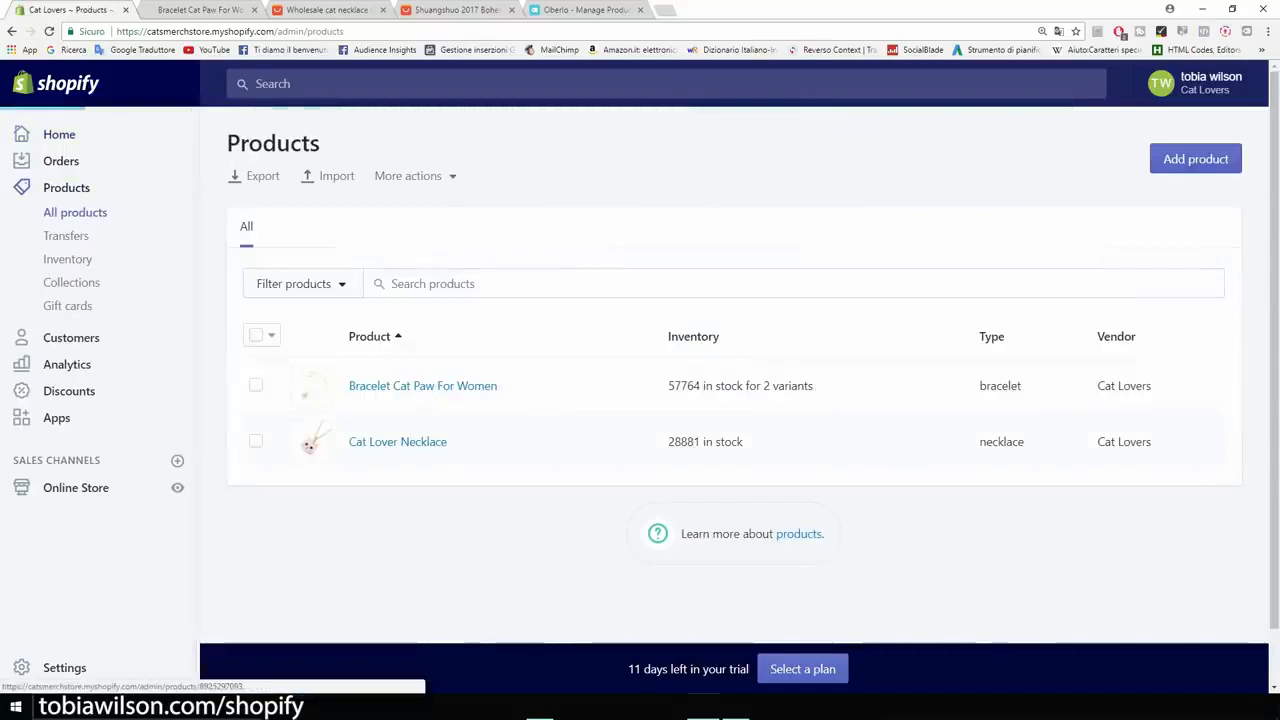
pyautogui.click(397, 441)
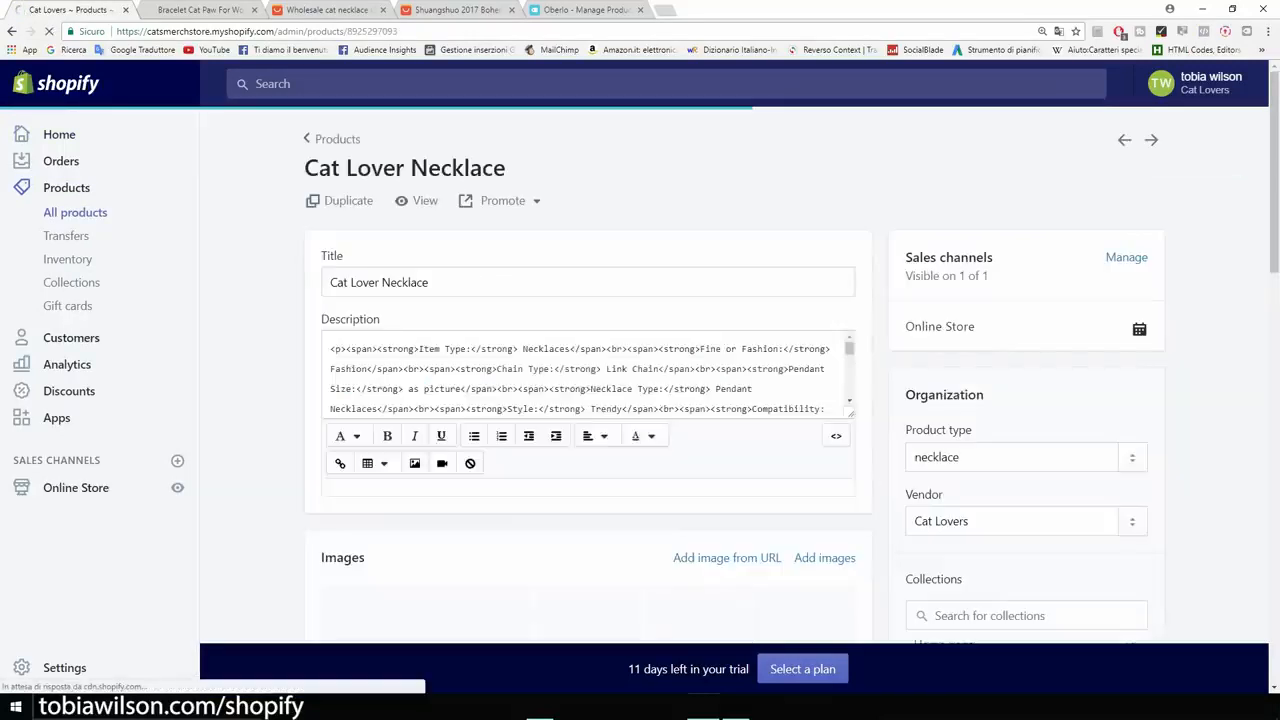
pyautogui.scroll(-4, 588, 400)
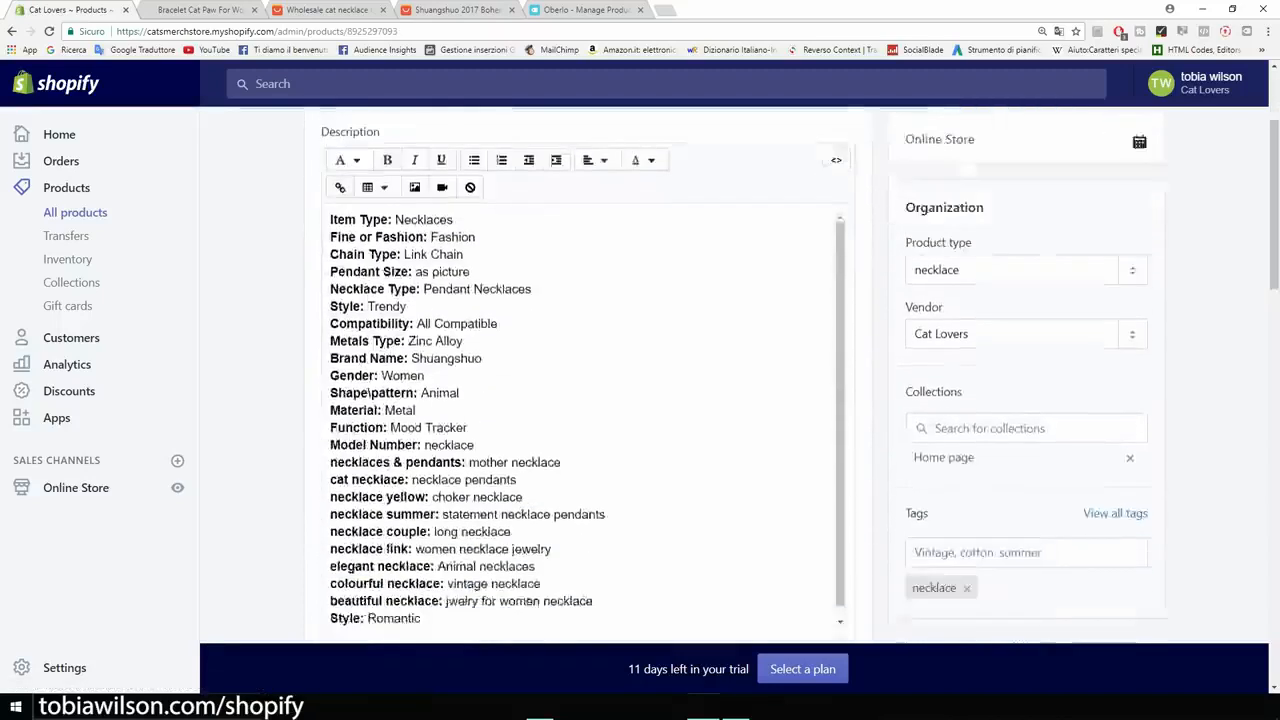
pyautogui.scroll(3, 588, 400)
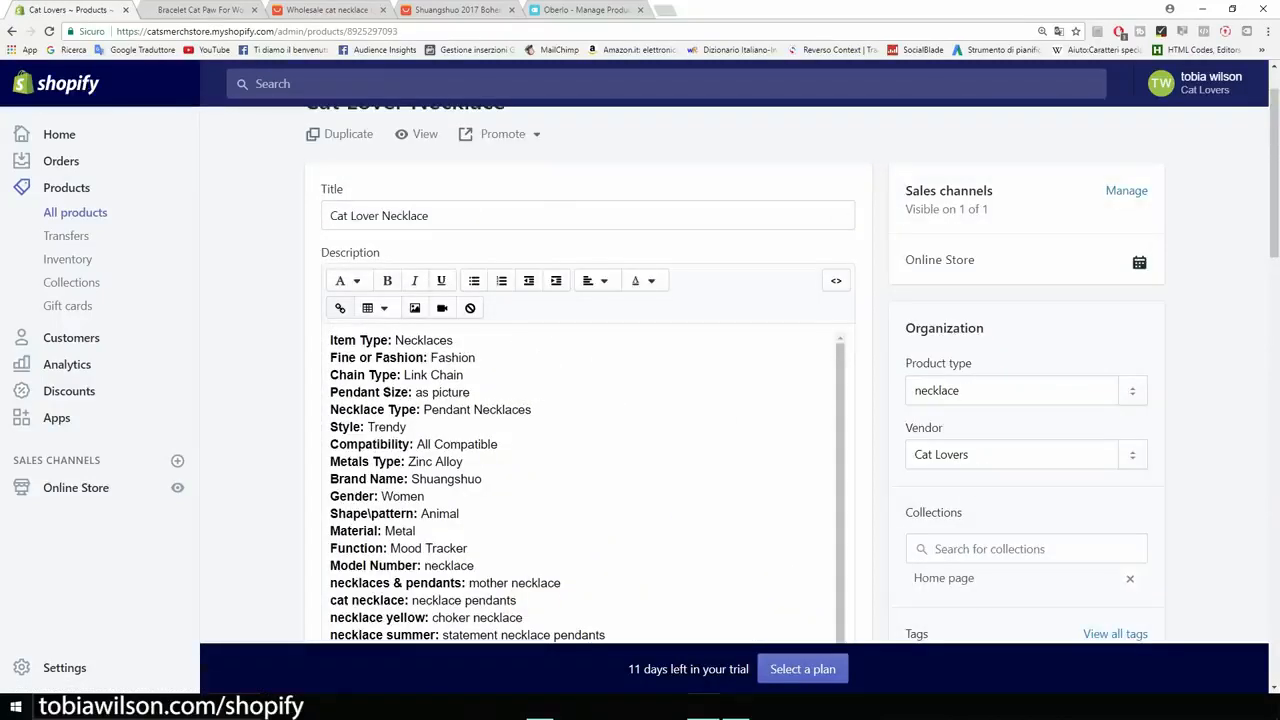
# Insert the Guaranteed SAFE Checkout badge atop the description with alt text 'cat necklace'.
pyautogui.click(331, 341)
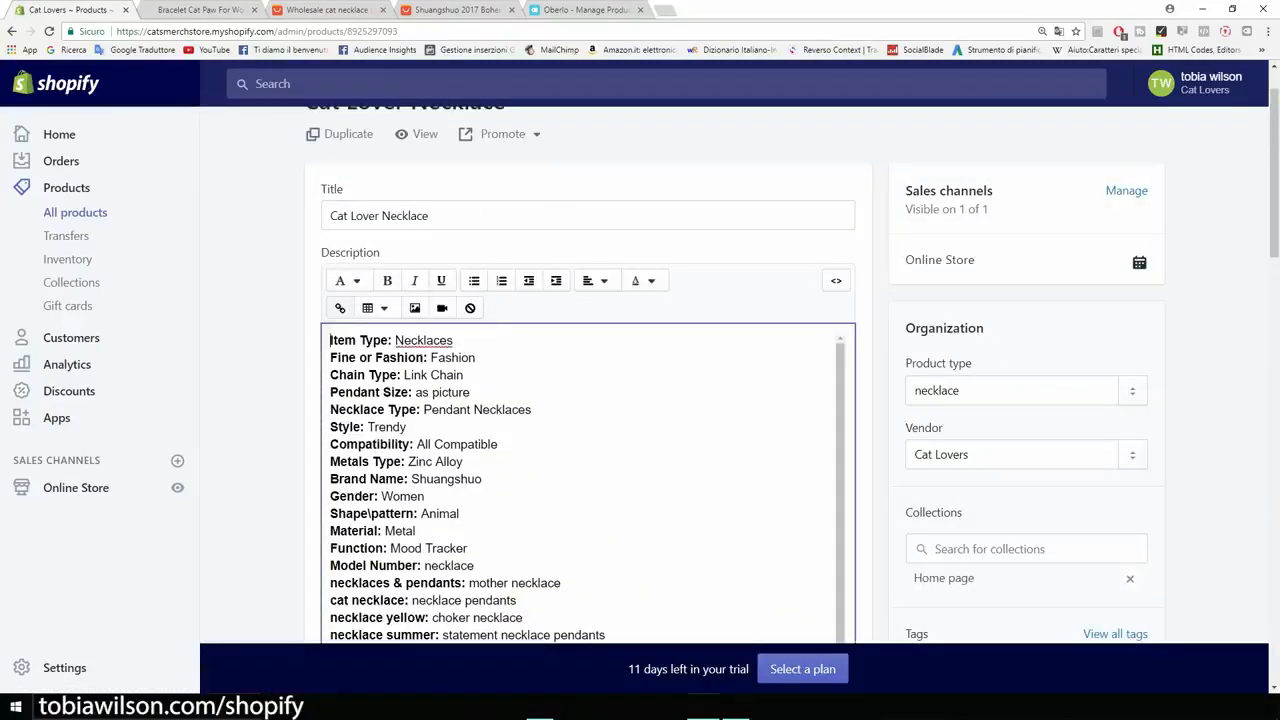
pyautogui.press('Return')
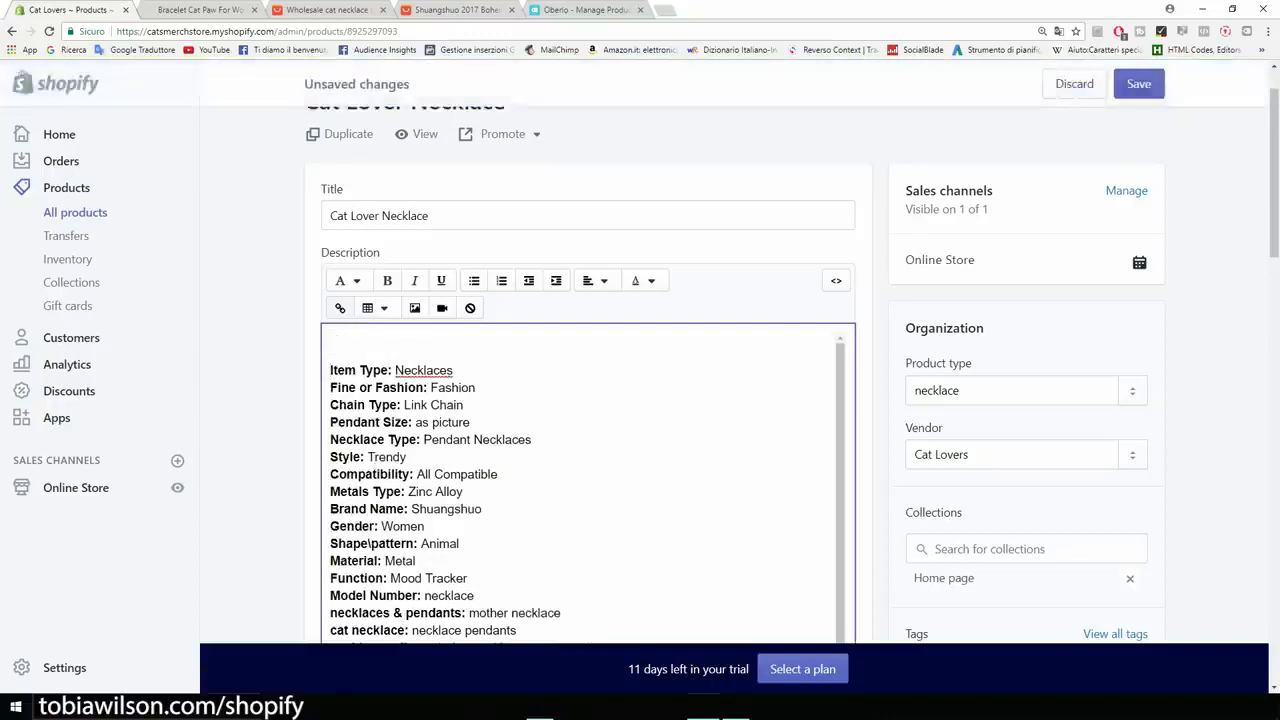
pyautogui.click(415, 308)
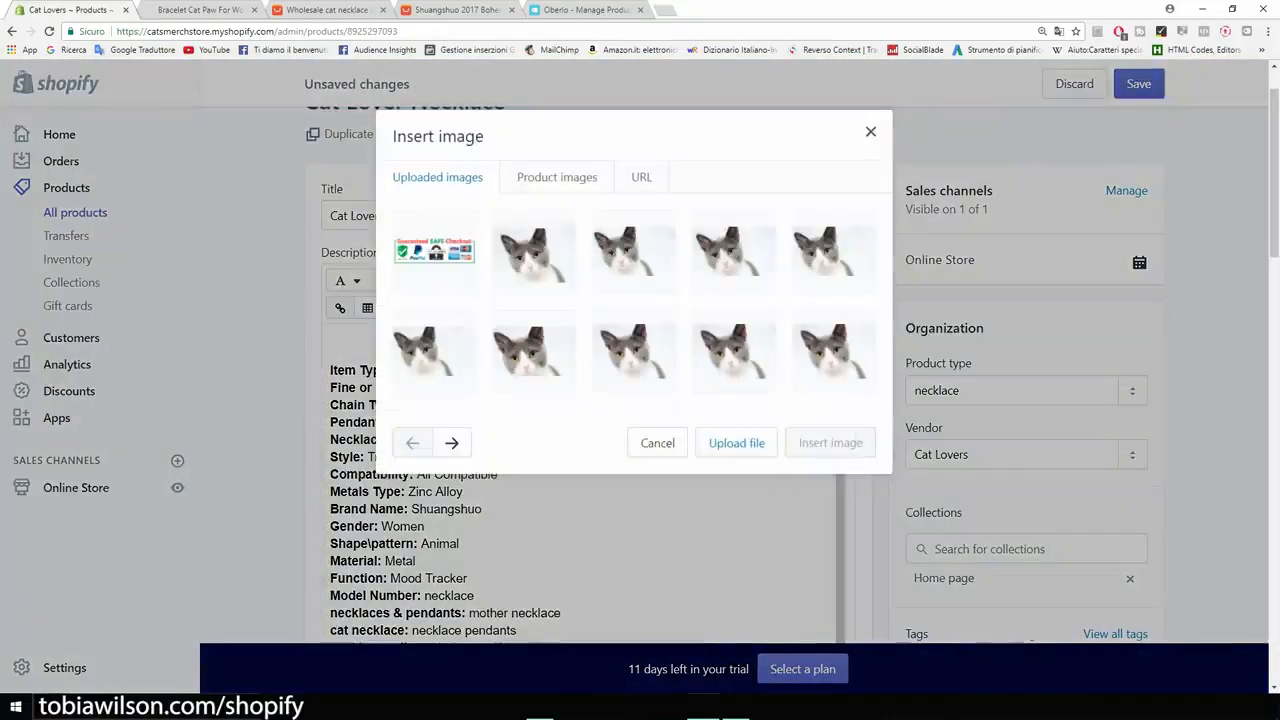
pyautogui.click(434, 252)
pyautogui.click(500, 473)
pyautogui.write('cat ')
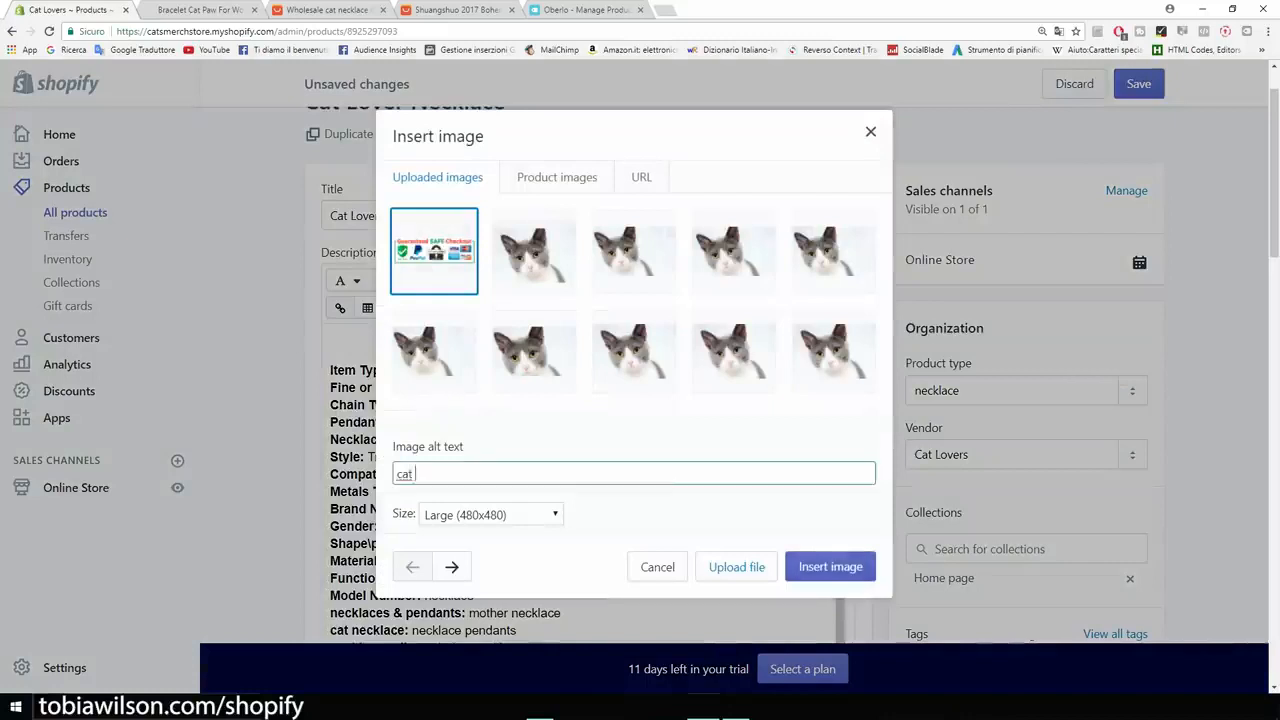
pyautogui.write('neckal')
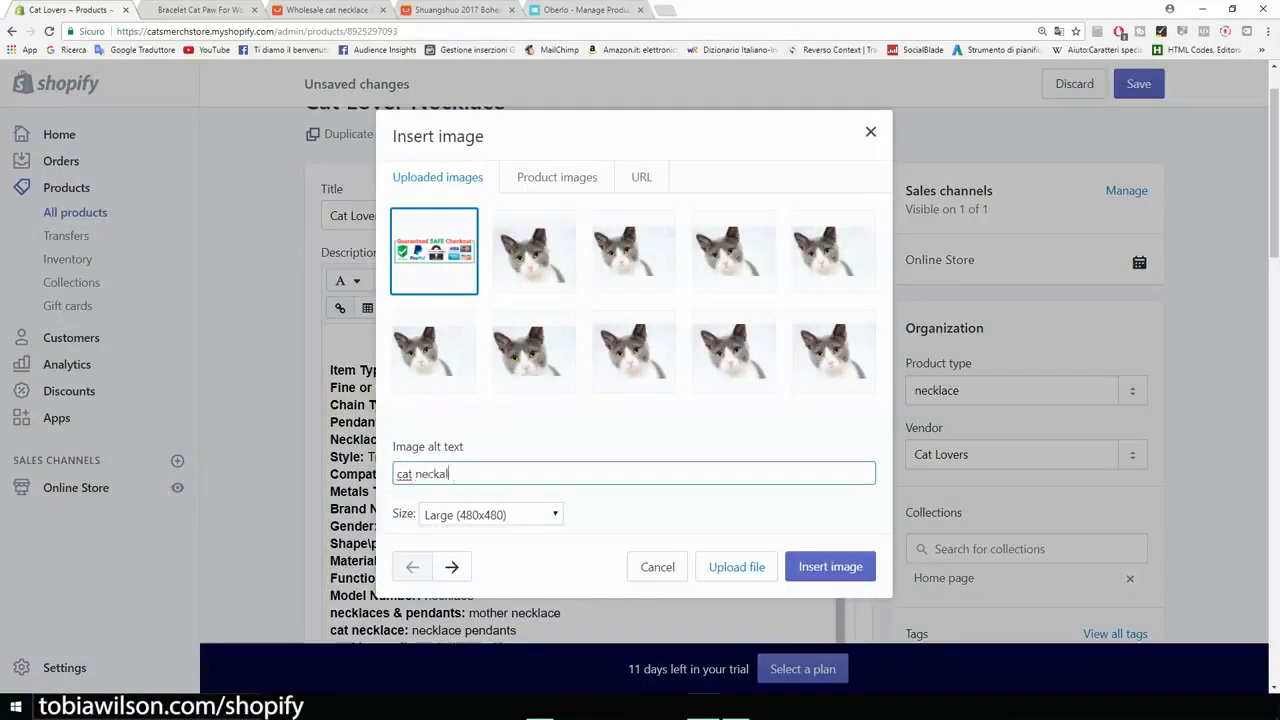
pyautogui.press('BackSpace')
pyautogui.write('lace')
pyautogui.click(830, 567)
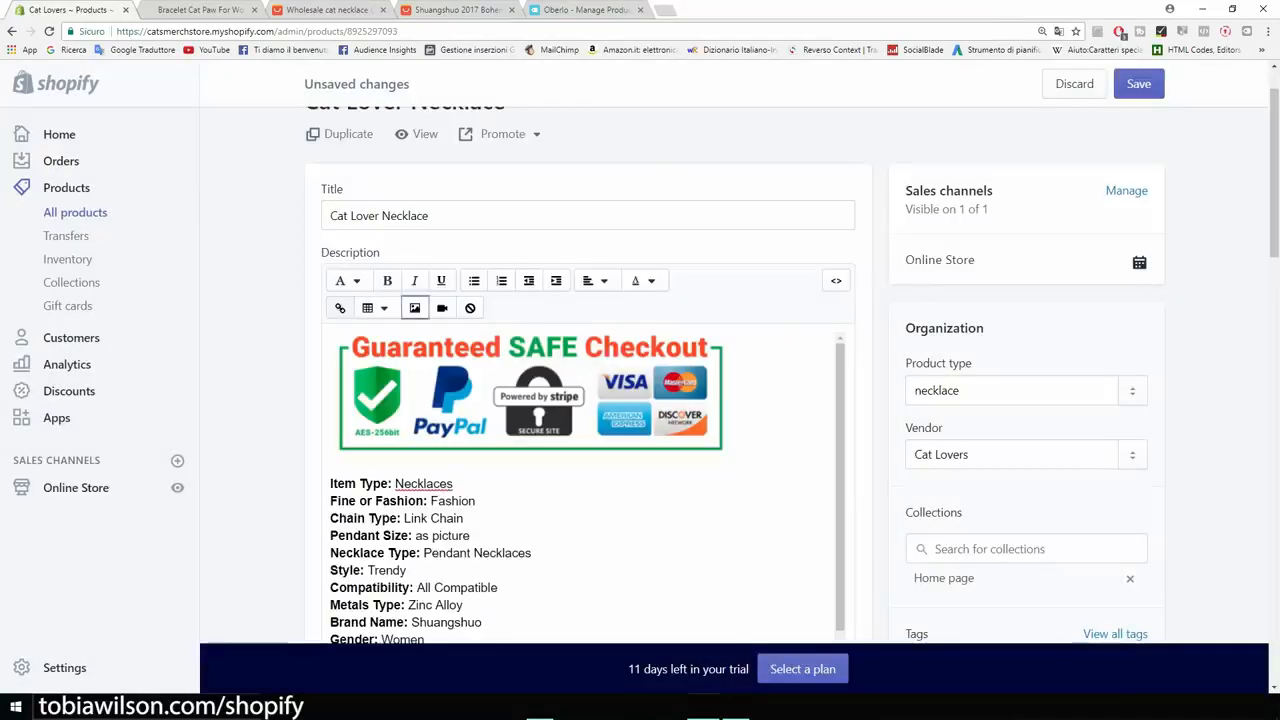
# Shrink the checkout badge to about 200 px wide and centre the description.
pyautogui.click(630, 410)
pyautogui.moveTo(729, 458); pyautogui.dragTo(532, 418)
pyautogui.scroll(-7, 572, 500)
pyautogui.scroll(-4, 577, 524)
pyautogui.scroll(6, 577, 524)
pyautogui.moveTo(428, 462); pyautogui.dragTo(345, 100)
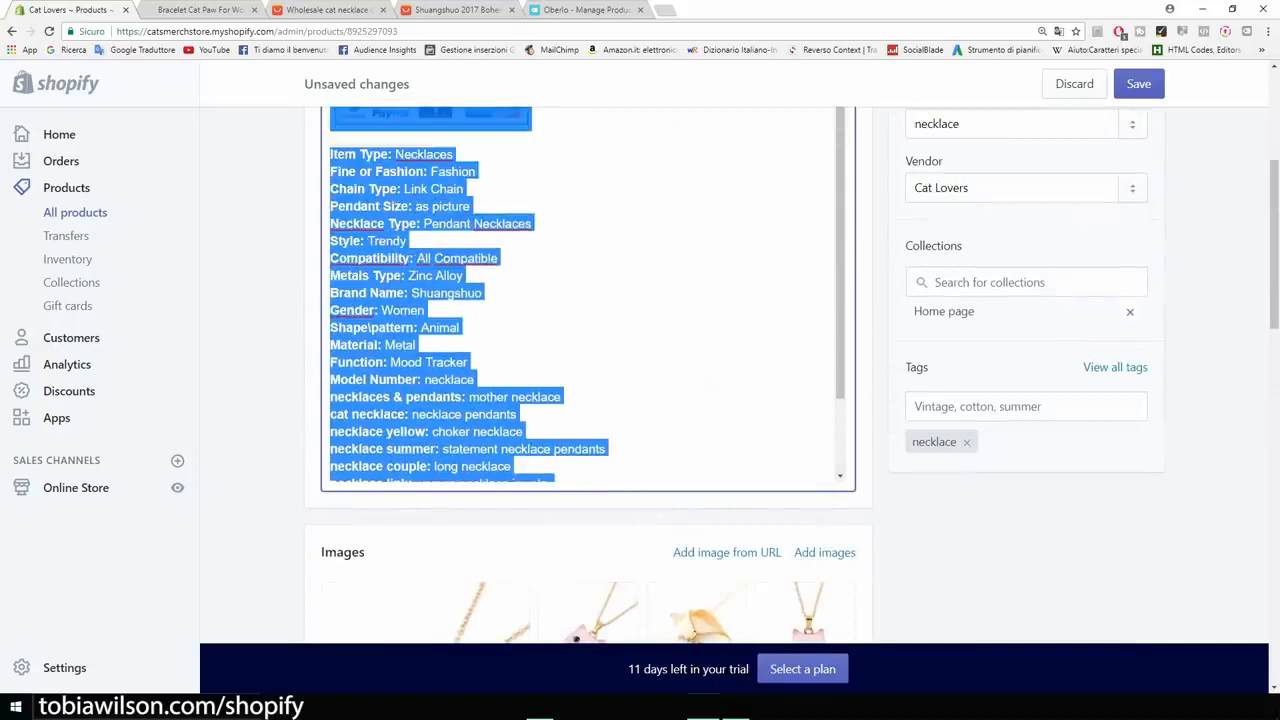
pyautogui.scroll(2, 590, 218)
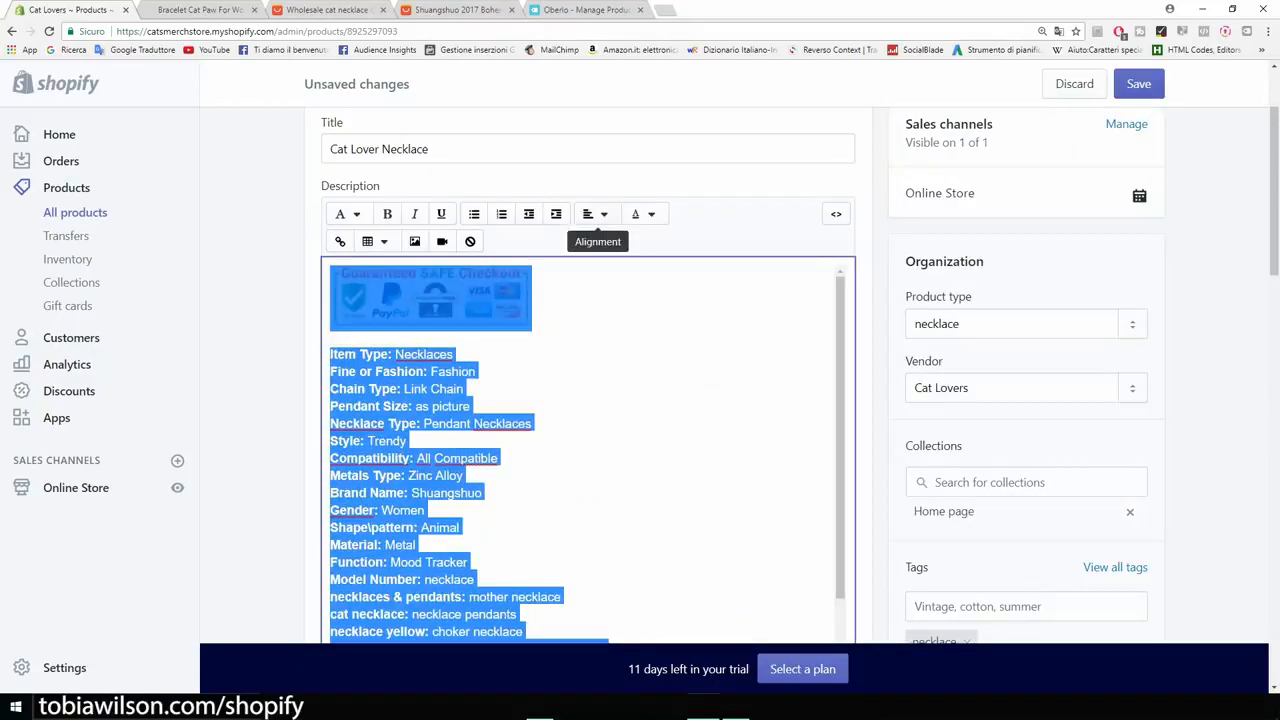
pyautogui.click(593, 214)
pyautogui.click(617, 286)
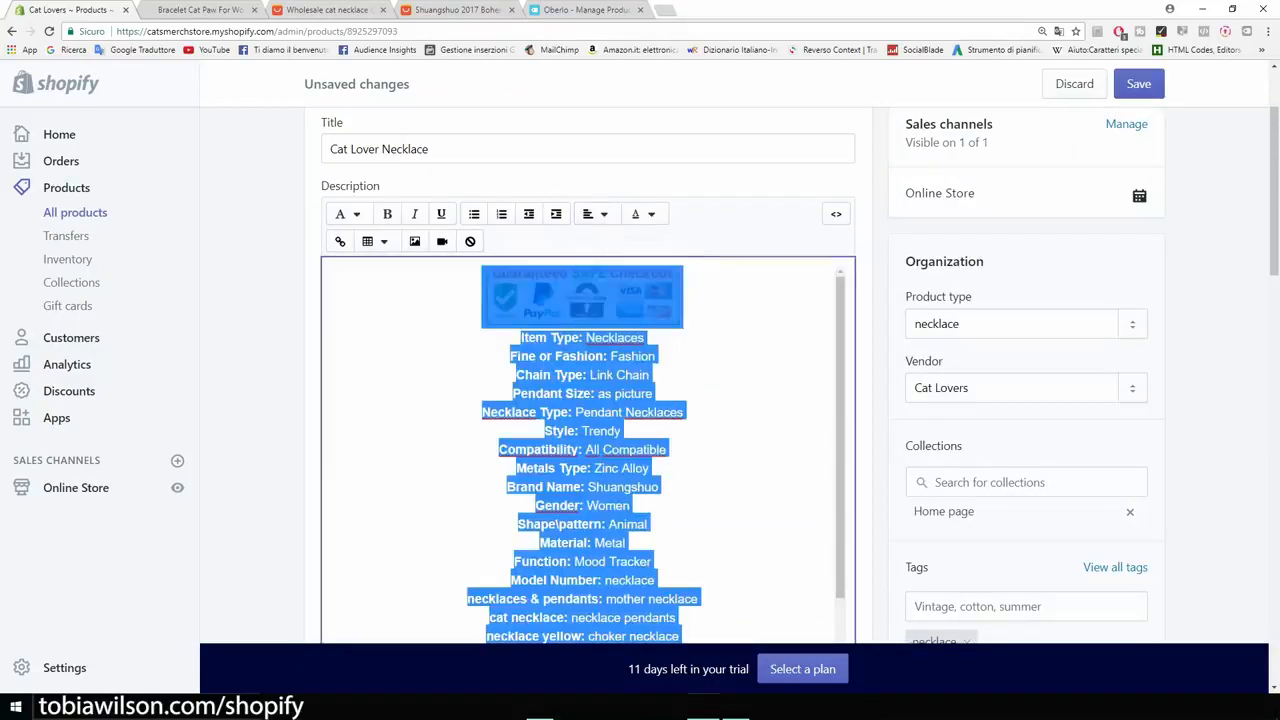
pyautogui.click(715, 376)
pyautogui.scroll(-4, 715, 376)
pyautogui.scroll(2, 715, 376)
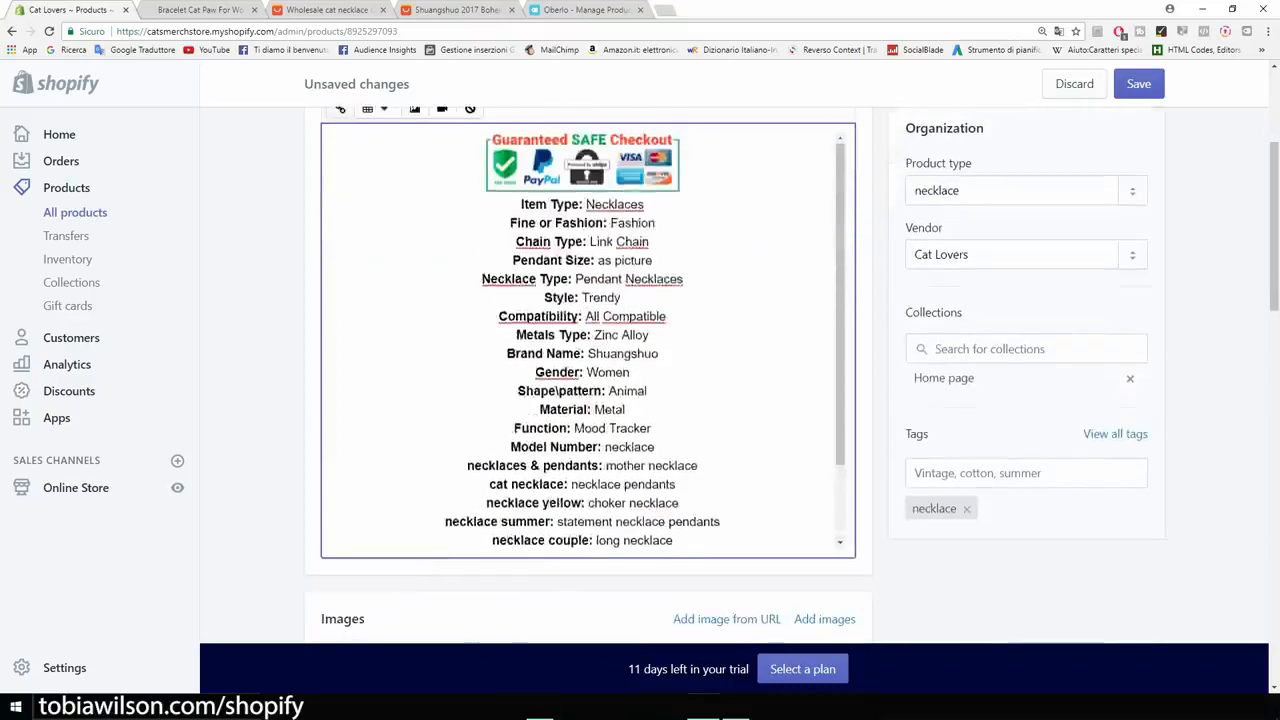
pyautogui.scroll(3, 715, 376)
# Add a centred 'FREE SHIPPING' line below the badge and save the necklace.
pyautogui.click(684, 432)
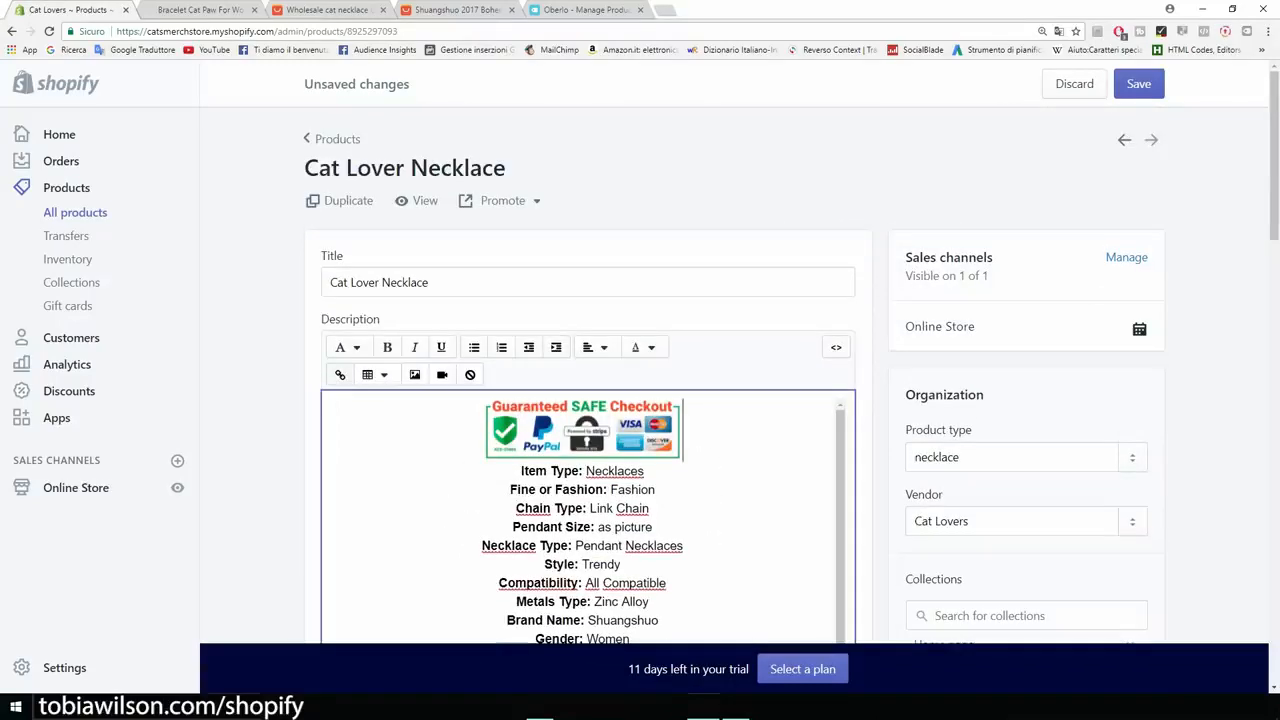
pyautogui.press('Return')
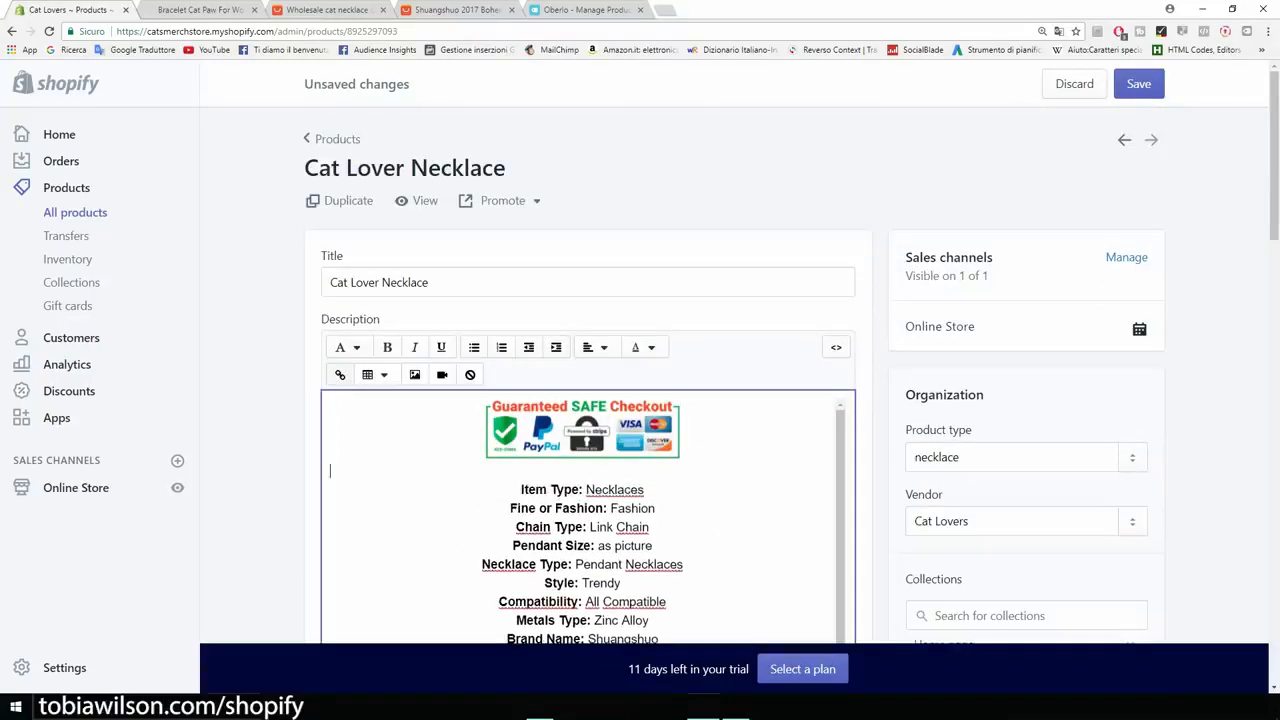
pyautogui.write('FREE SHIPPING')
pyautogui.moveTo(430, 470); pyautogui.dragTo(330, 470)
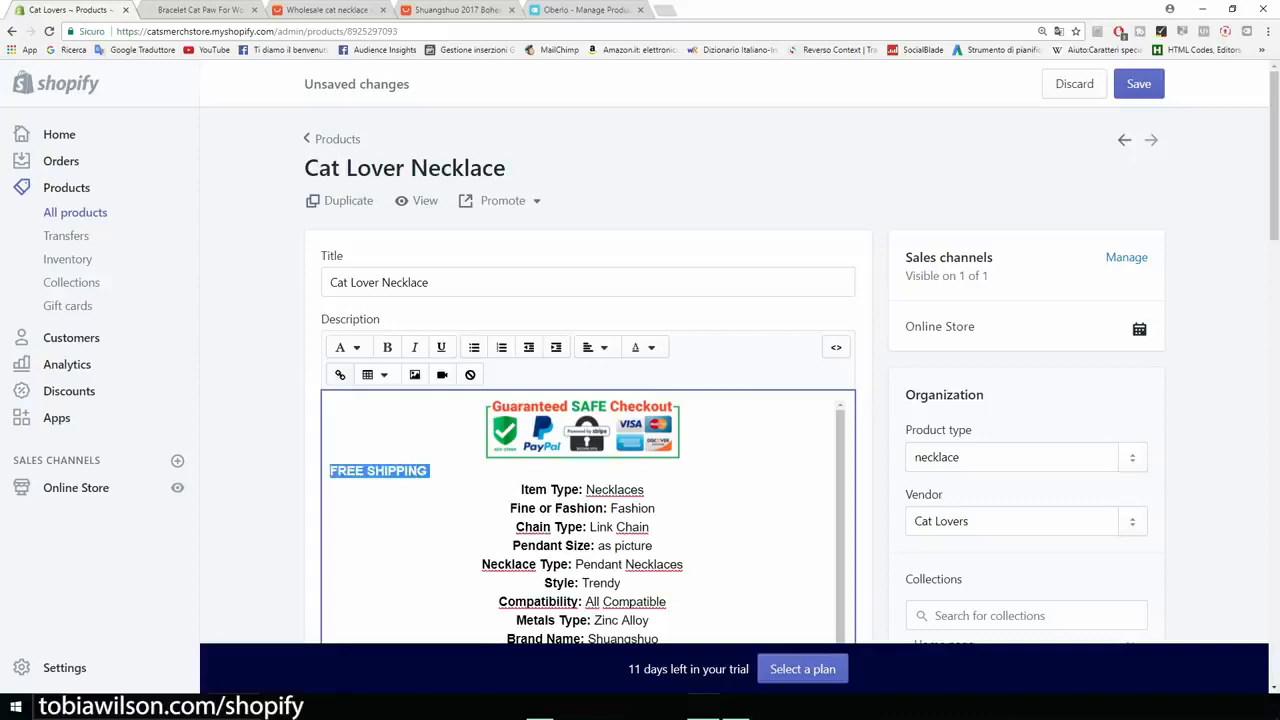
pyautogui.click(595, 347)
pyautogui.click(621, 420)
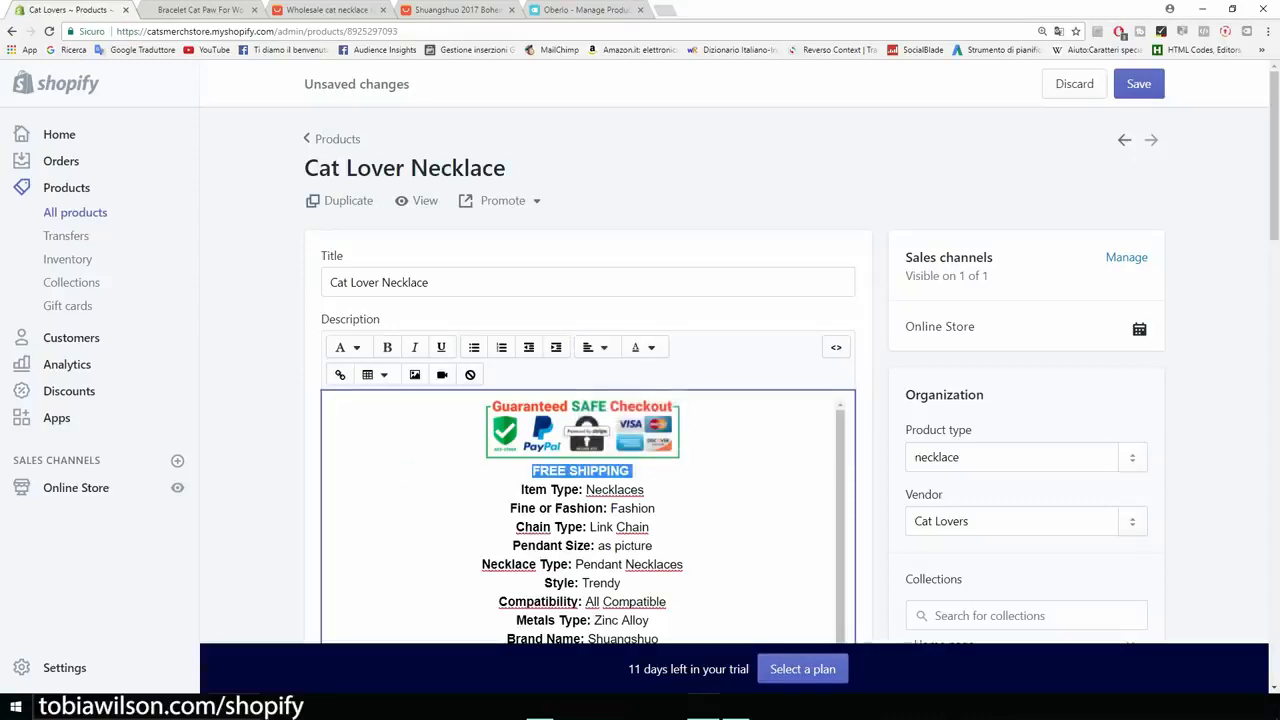
pyautogui.click(1139, 84)
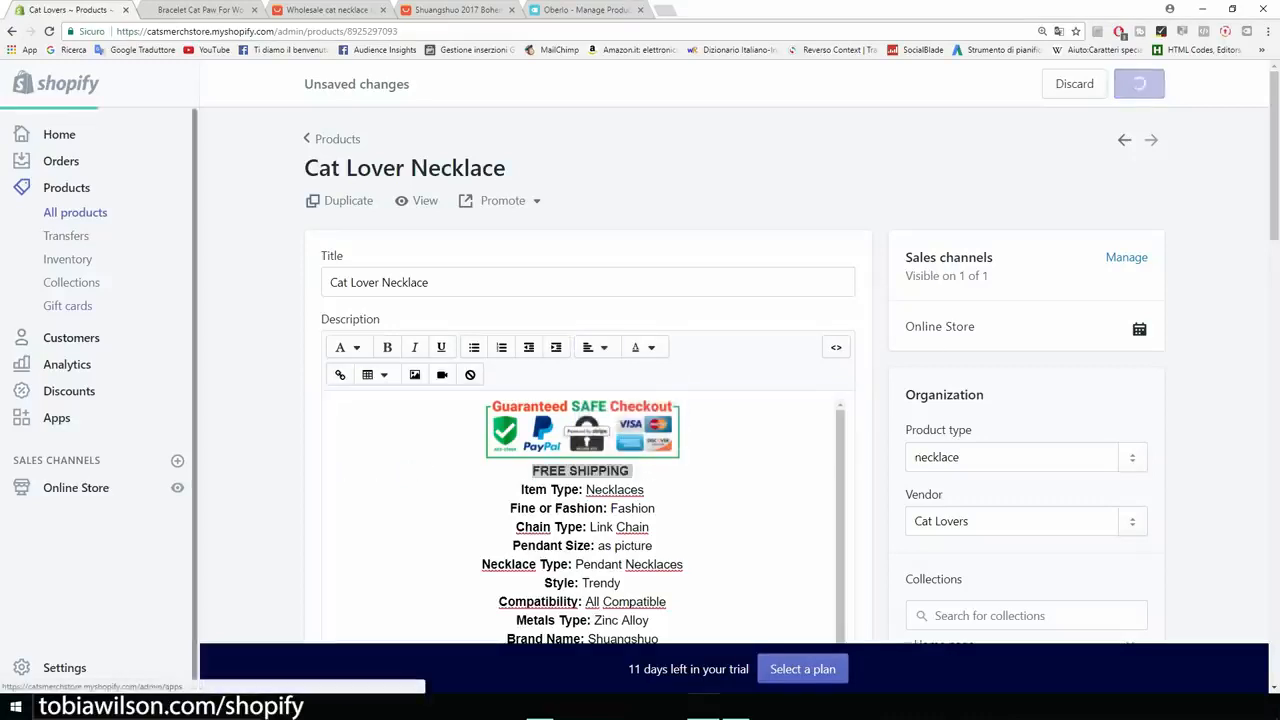
# Open the live storefront and review the Cat Lover Necklace product page.
pyautogui.click(177, 487)
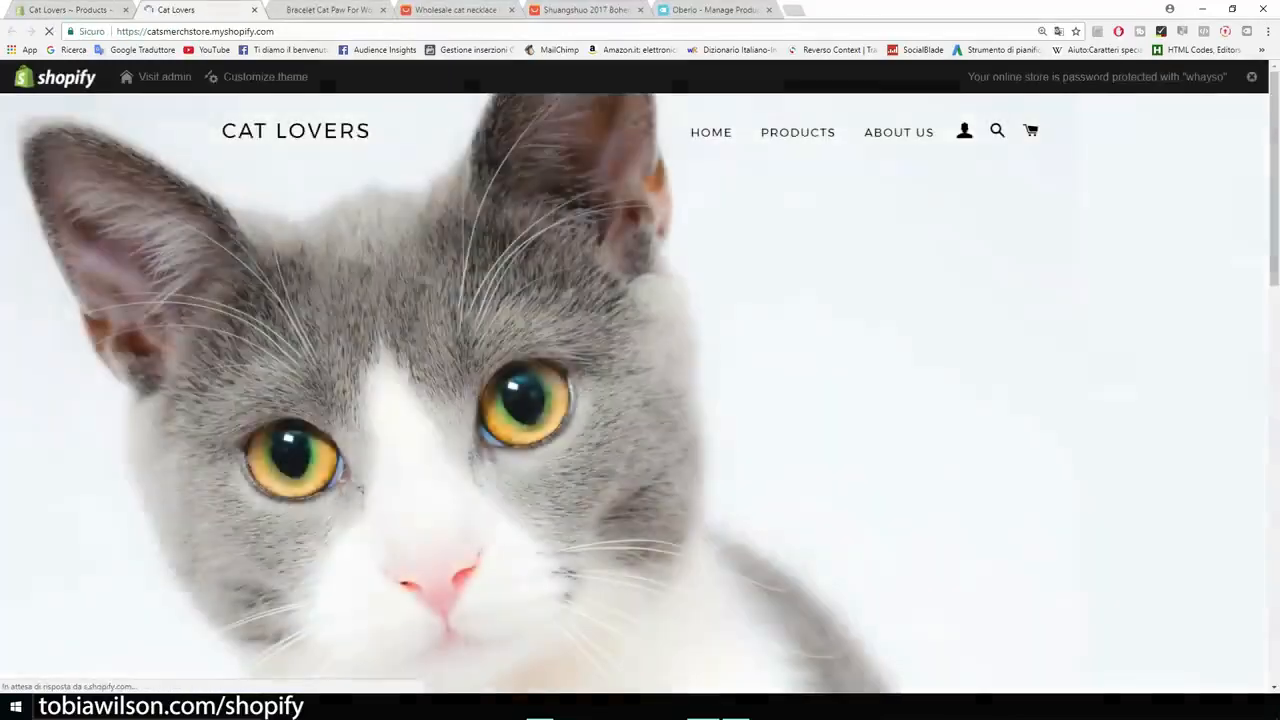
pyautogui.click(798, 132)
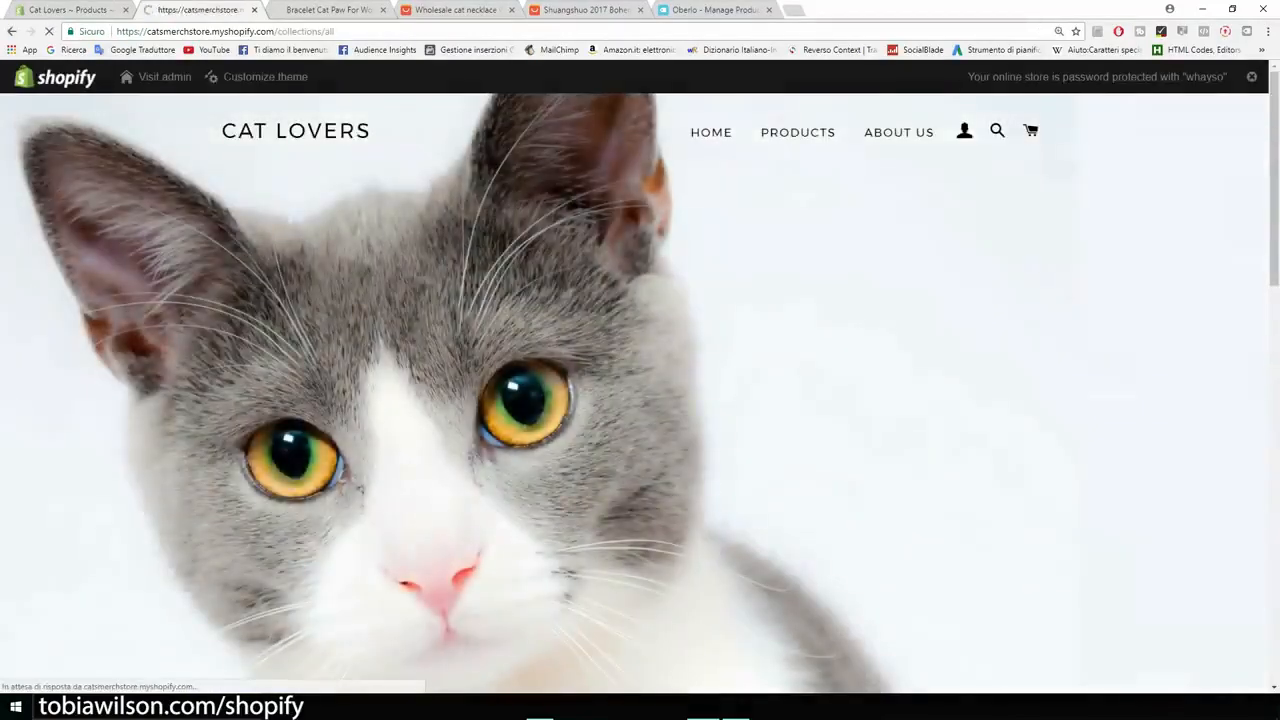
pyautogui.click(846, 462)
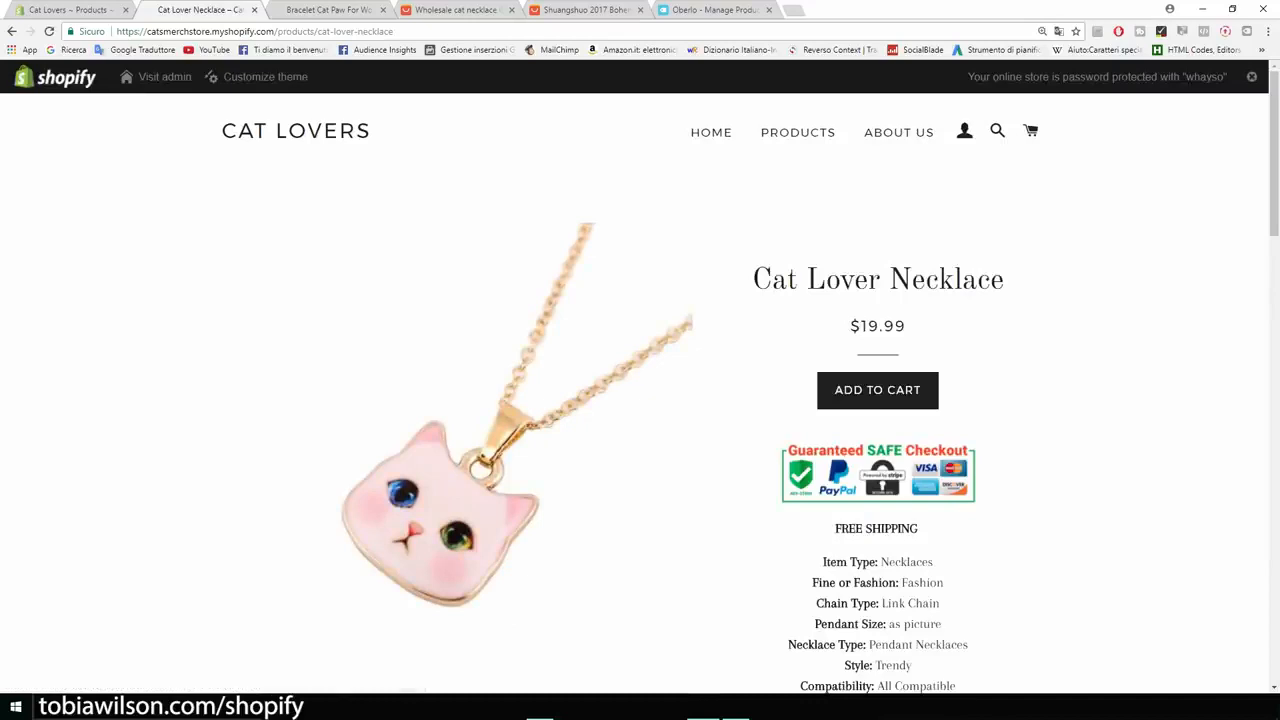
pyautogui.scroll(-10, 640, 390)
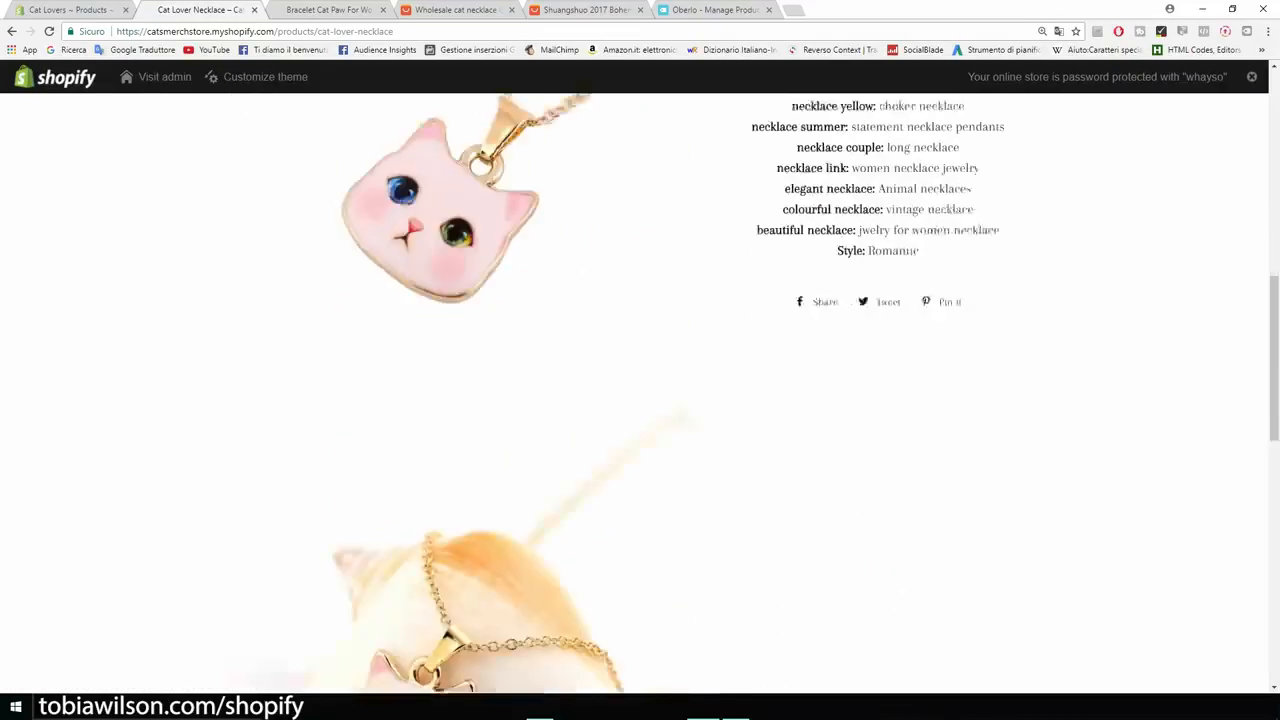
pyautogui.scroll(-7, 640, 390)
pyautogui.scroll(8, 640, 390)
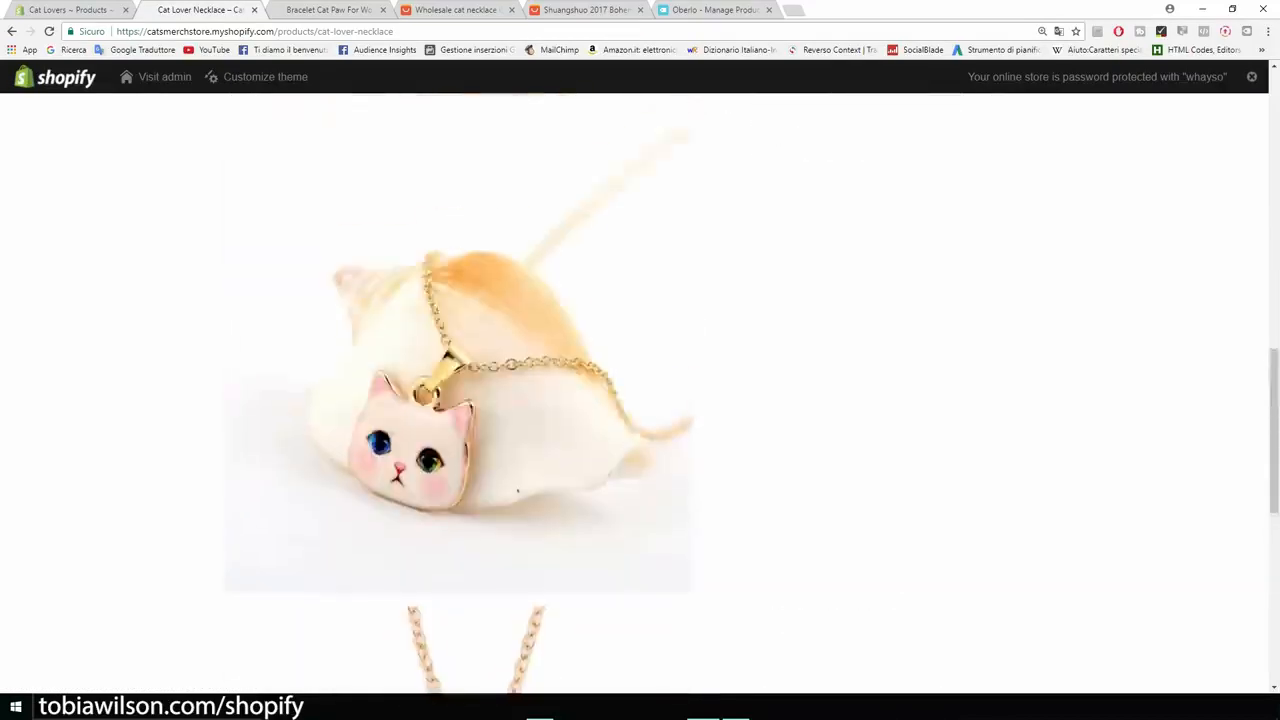
pyautogui.scroll(7, 640, 390)
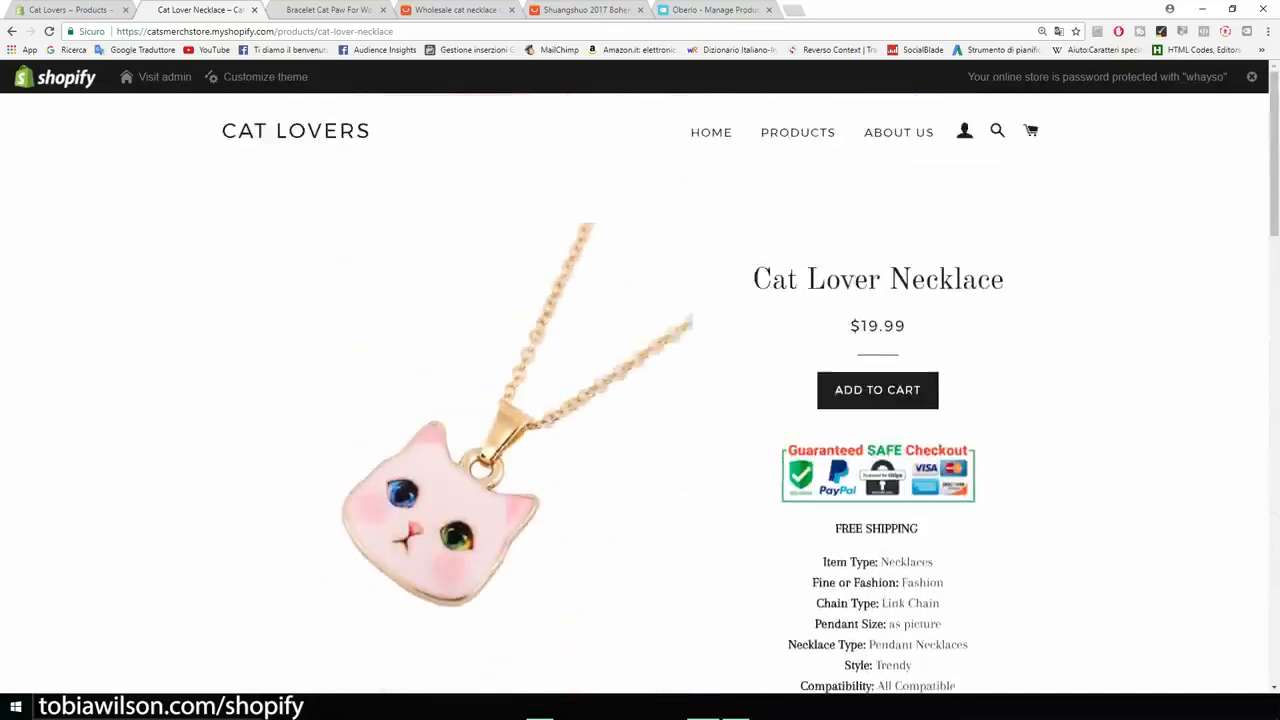
pyautogui.scroll(-3, 640, 390)
pyautogui.scroll(-3, 640, 390)
pyautogui.scroll(7, 640, 390)
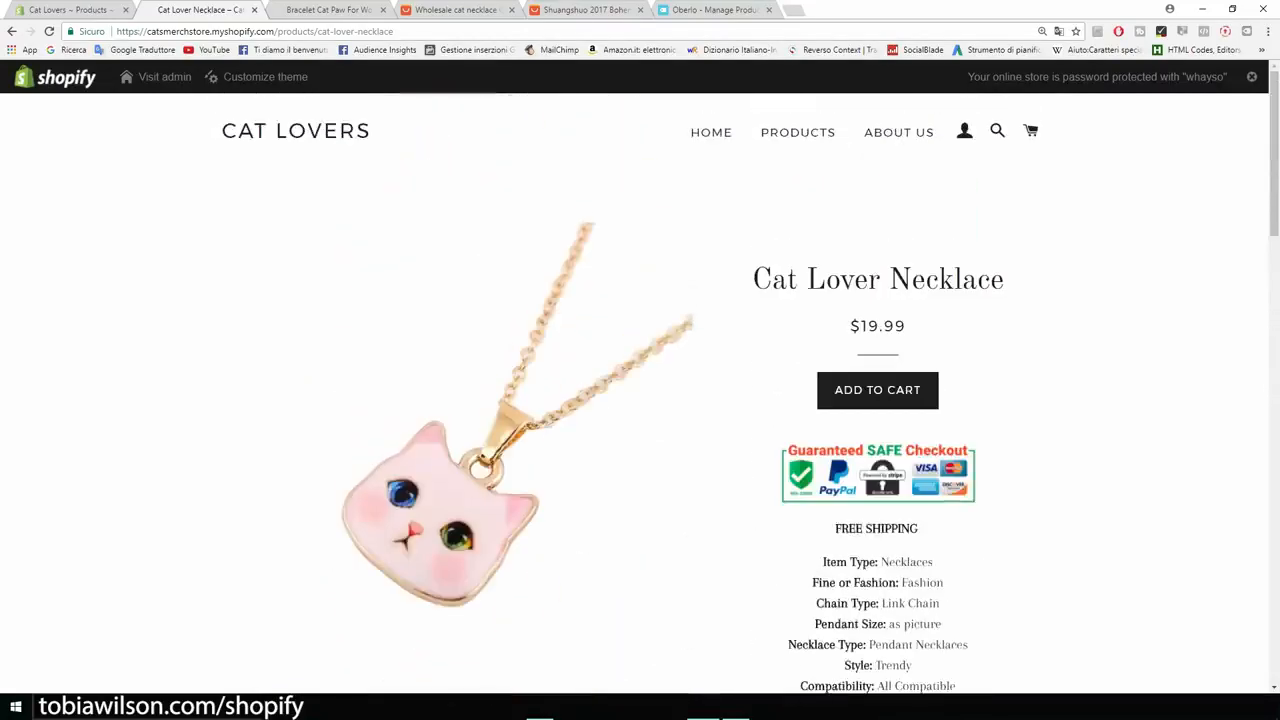
pyautogui.scroll(-8, 640, 390)
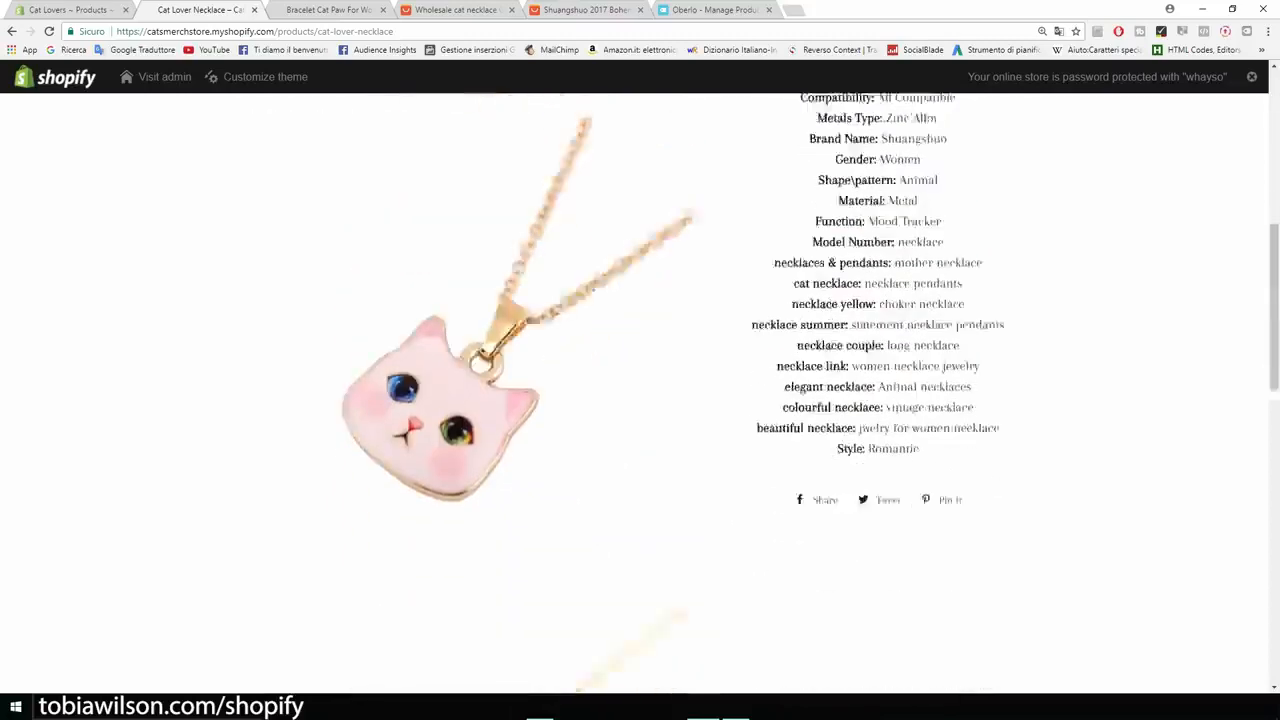
pyautogui.scroll(-9, 640, 390)
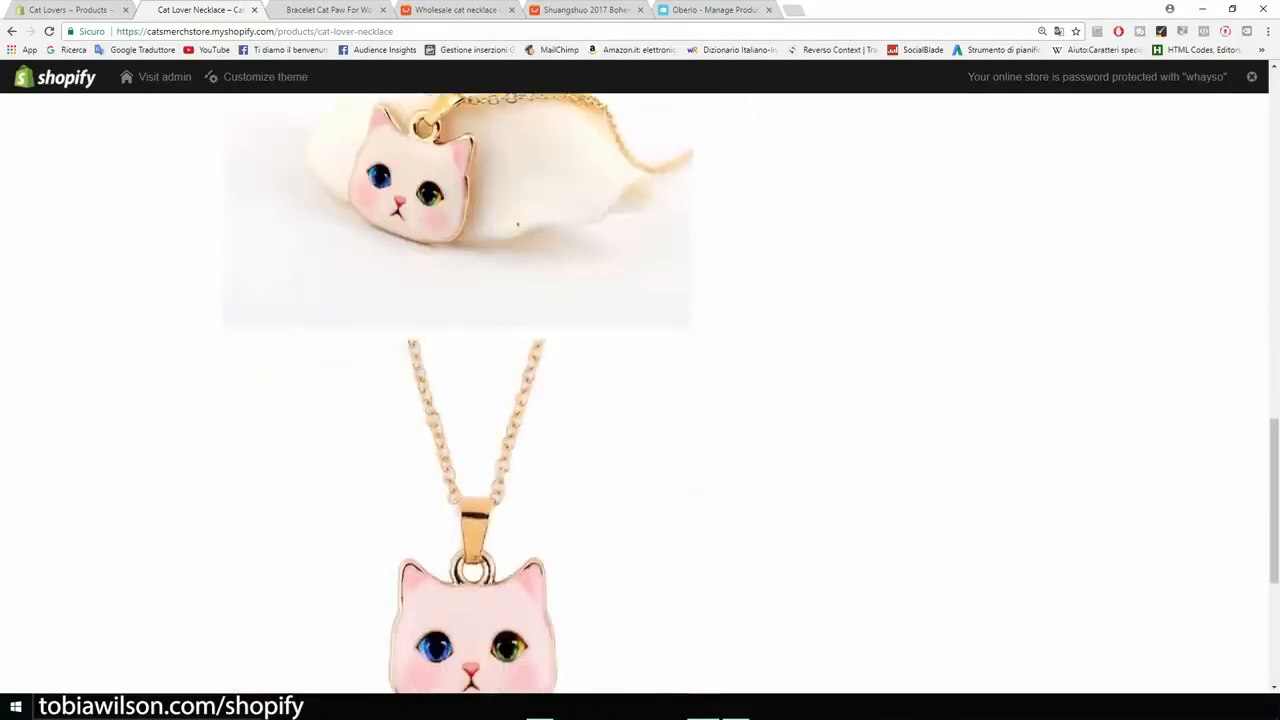
pyautogui.scroll(8, 640, 390)
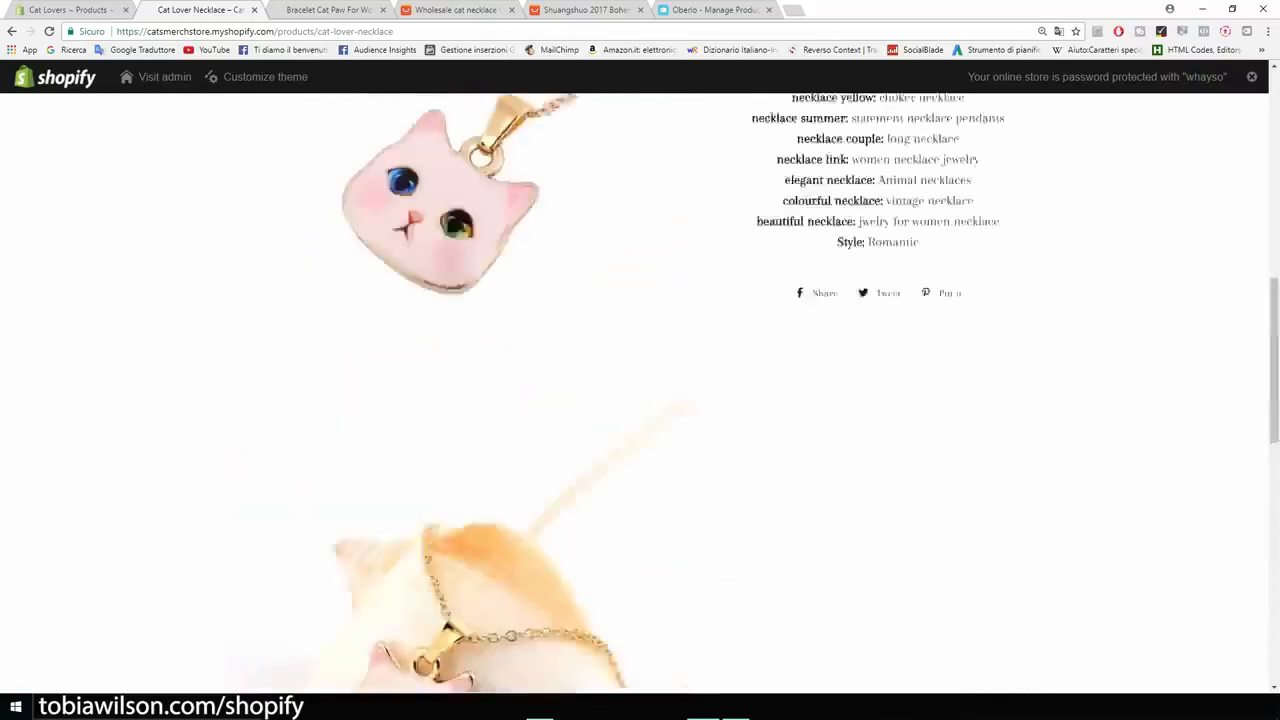
pyautogui.scroll(6, 640, 390)
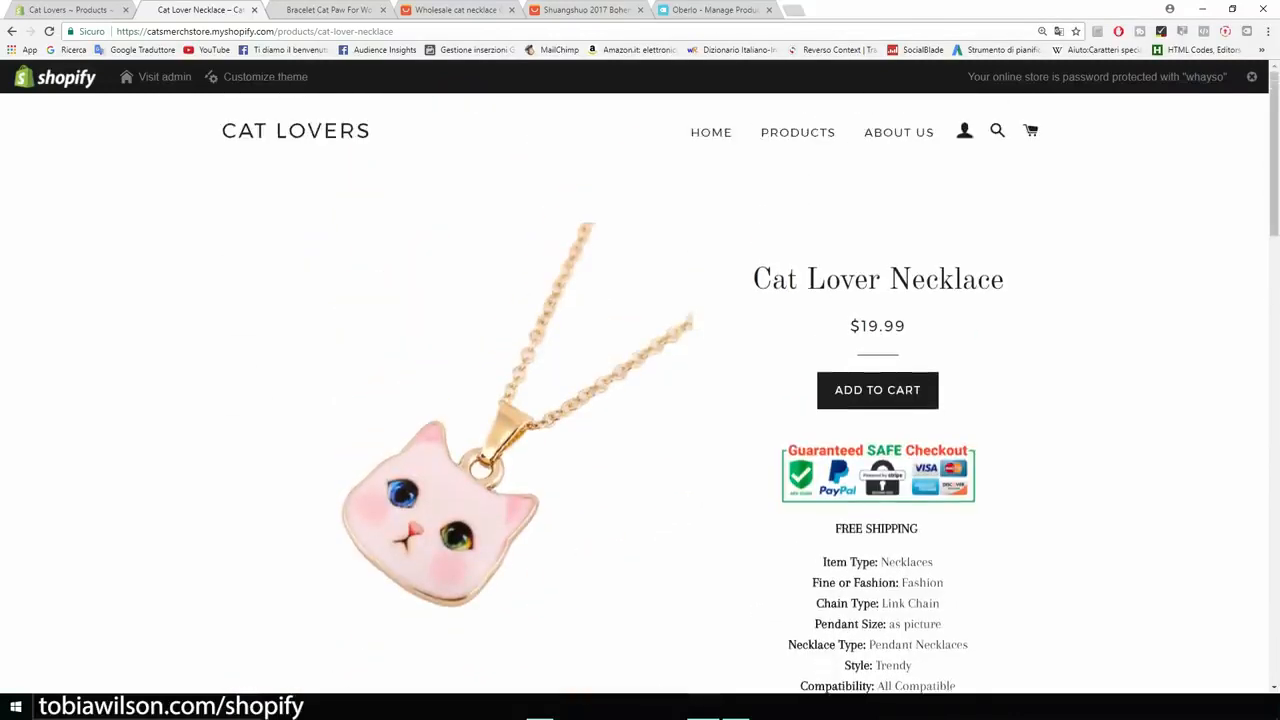
pyautogui.moveTo(1004, 280); pyautogui.dragTo(771, 280)
# Review the Bracelet Cat Paw For Women page with its $14.95 sale price.
pyautogui.click(797, 132)
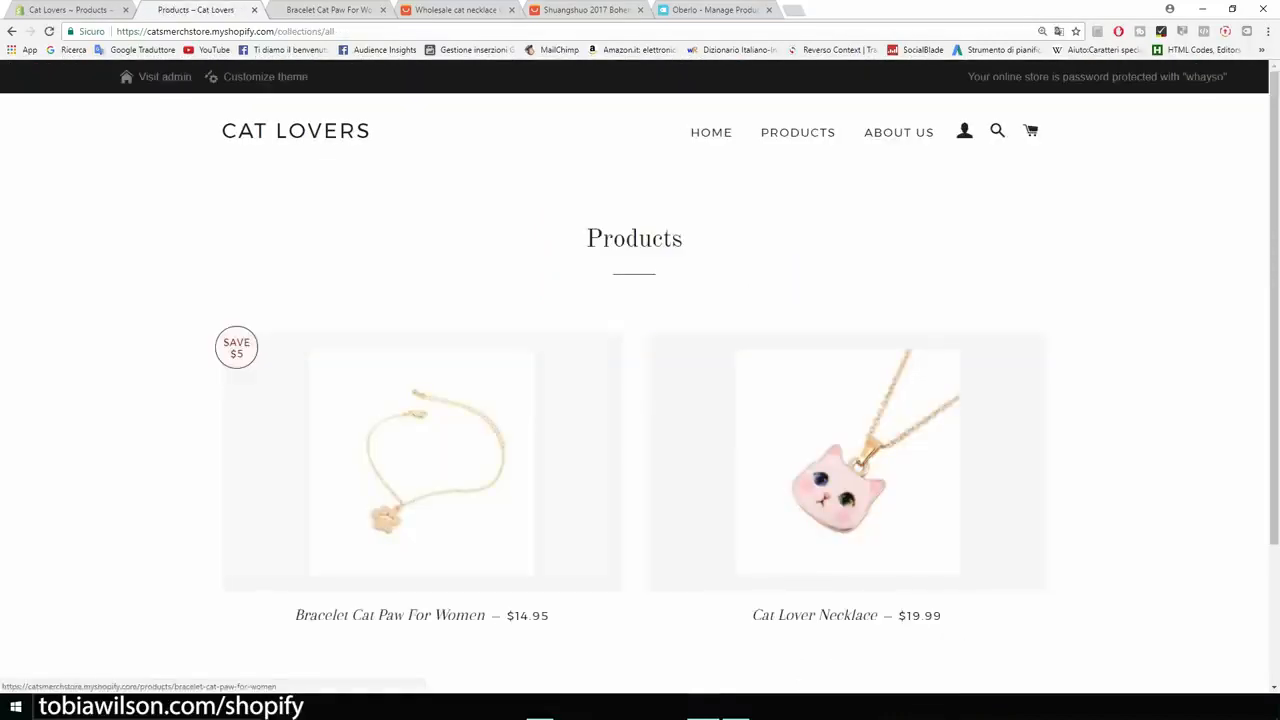
pyautogui.click(421, 462)
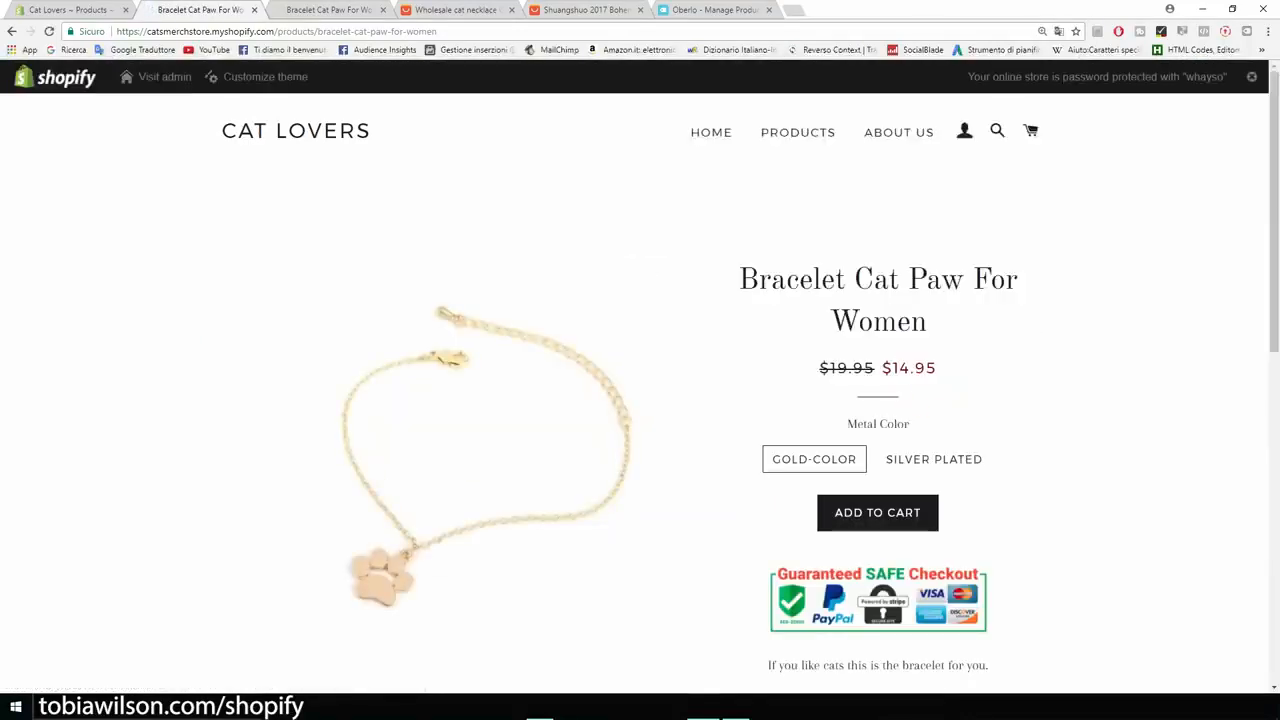
pyautogui.scroll(-3, 640, 390)
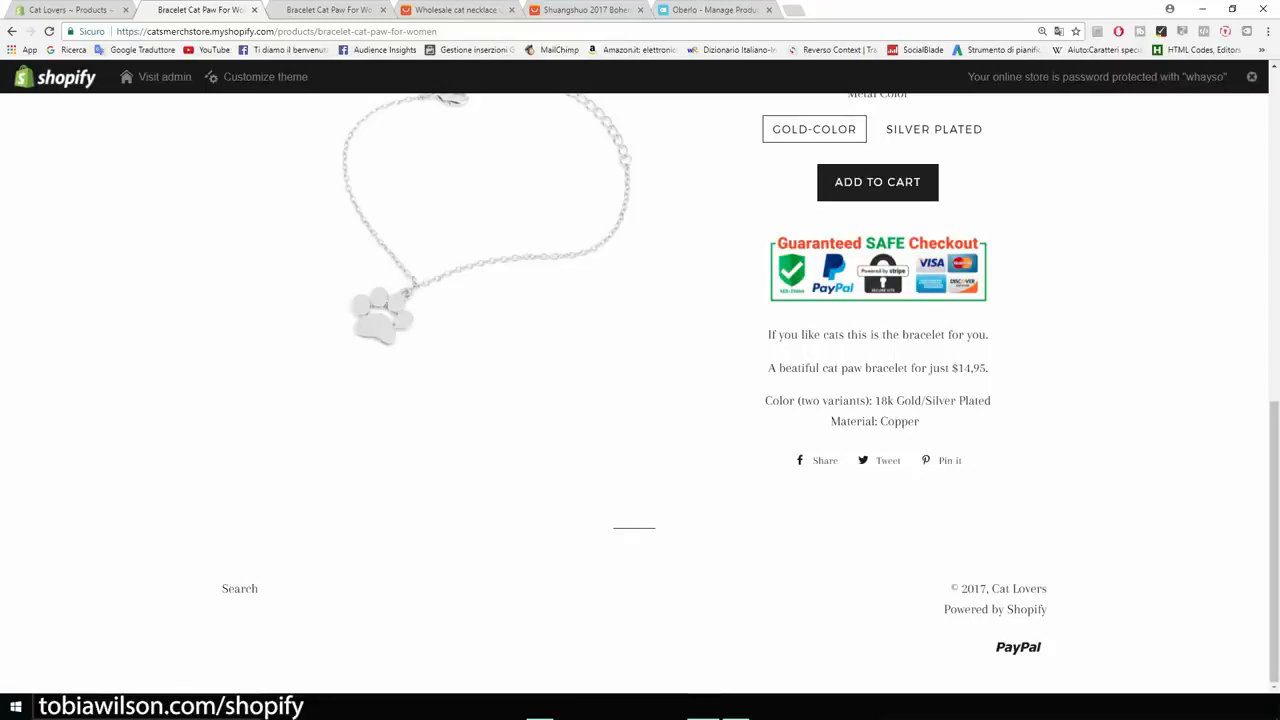
pyautogui.scroll(6, 640, 380)
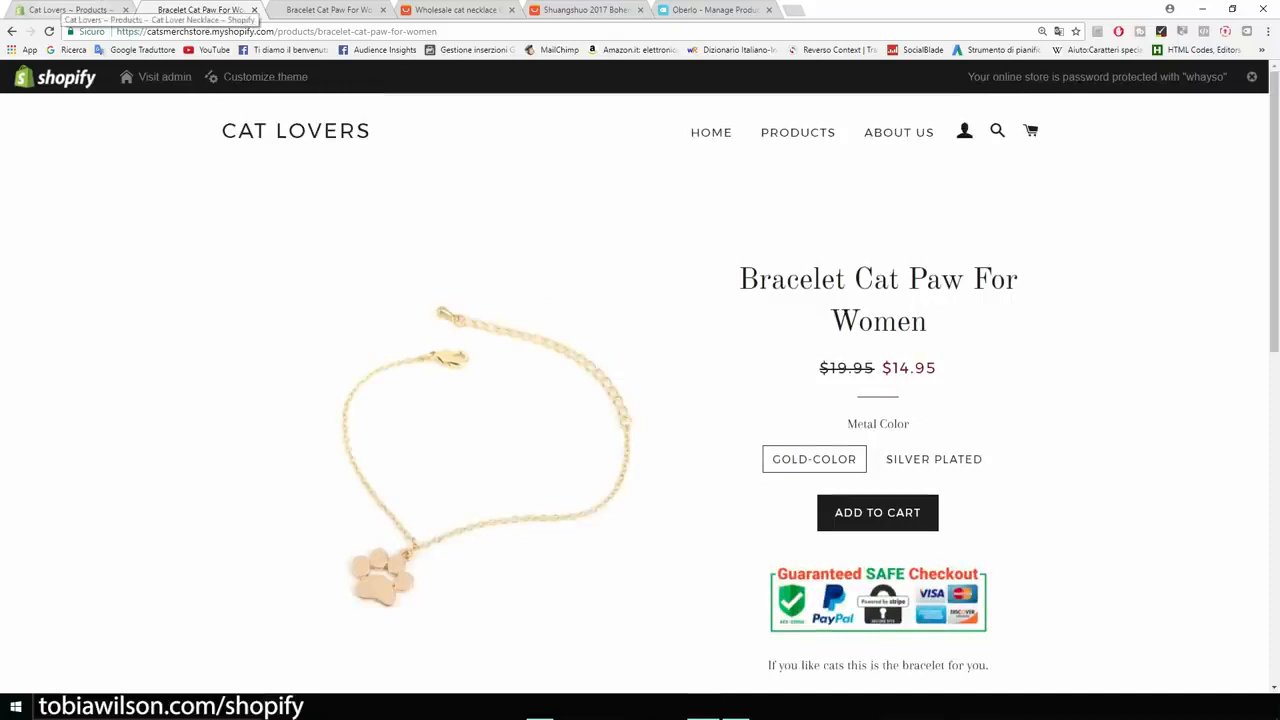
pyautogui.click(65, 9)
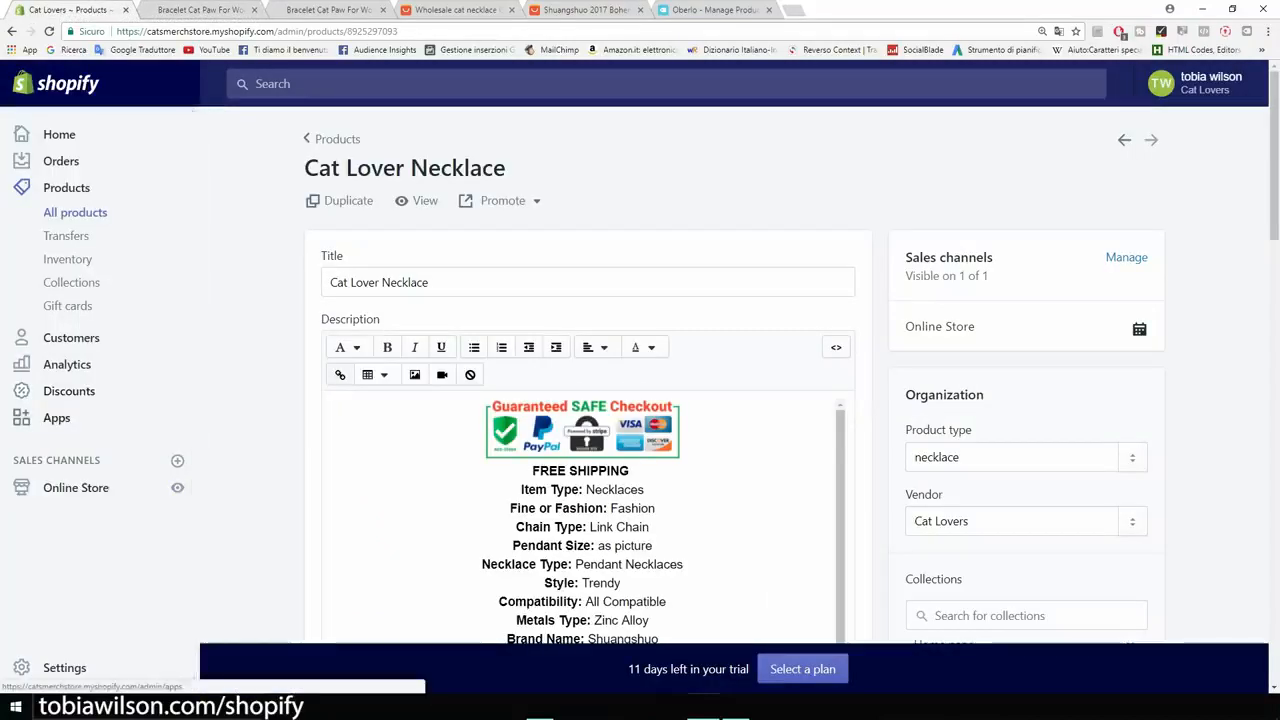
# Launch Personalized Recommendations from the store's installed apps.
pyautogui.click(56, 417)
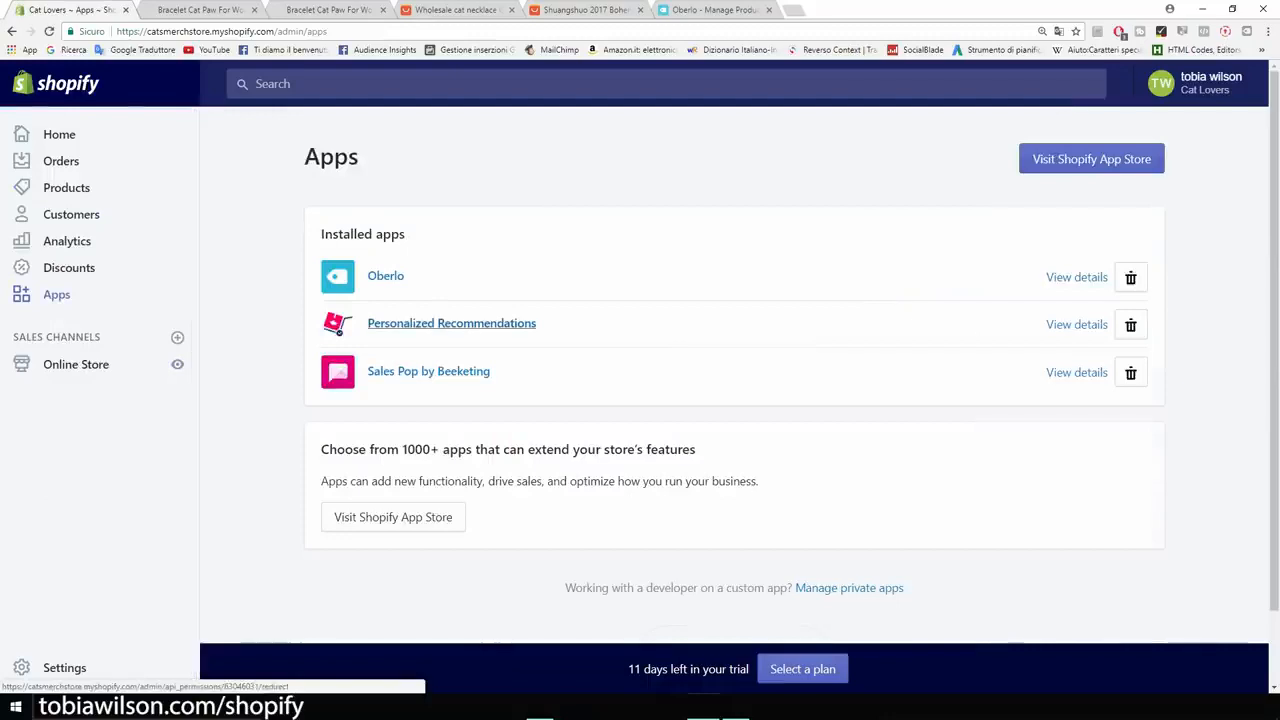
pyautogui.click(451, 323)
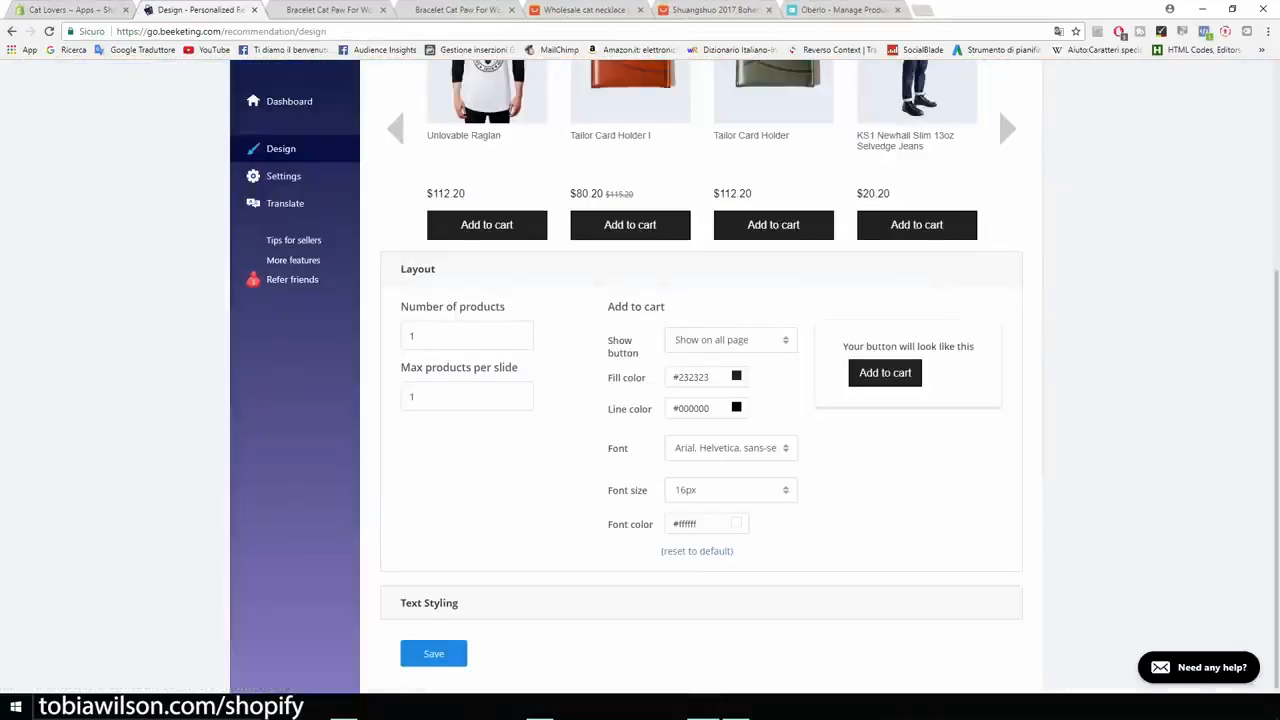
# Collapse and re-expand the Layout settings and check where the add-to-cart button shows.
pyautogui.scroll(5, 640, 376)
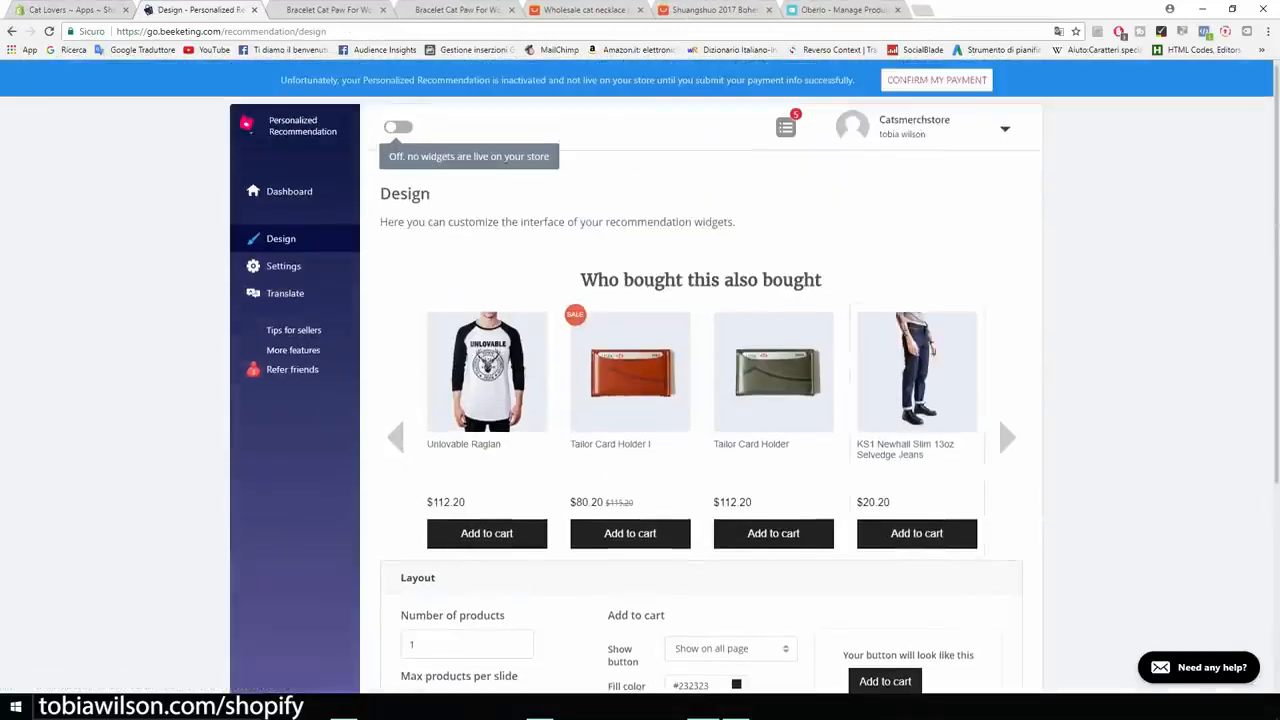
pyautogui.scroll(-4, 640, 376)
pyautogui.click(418, 311)
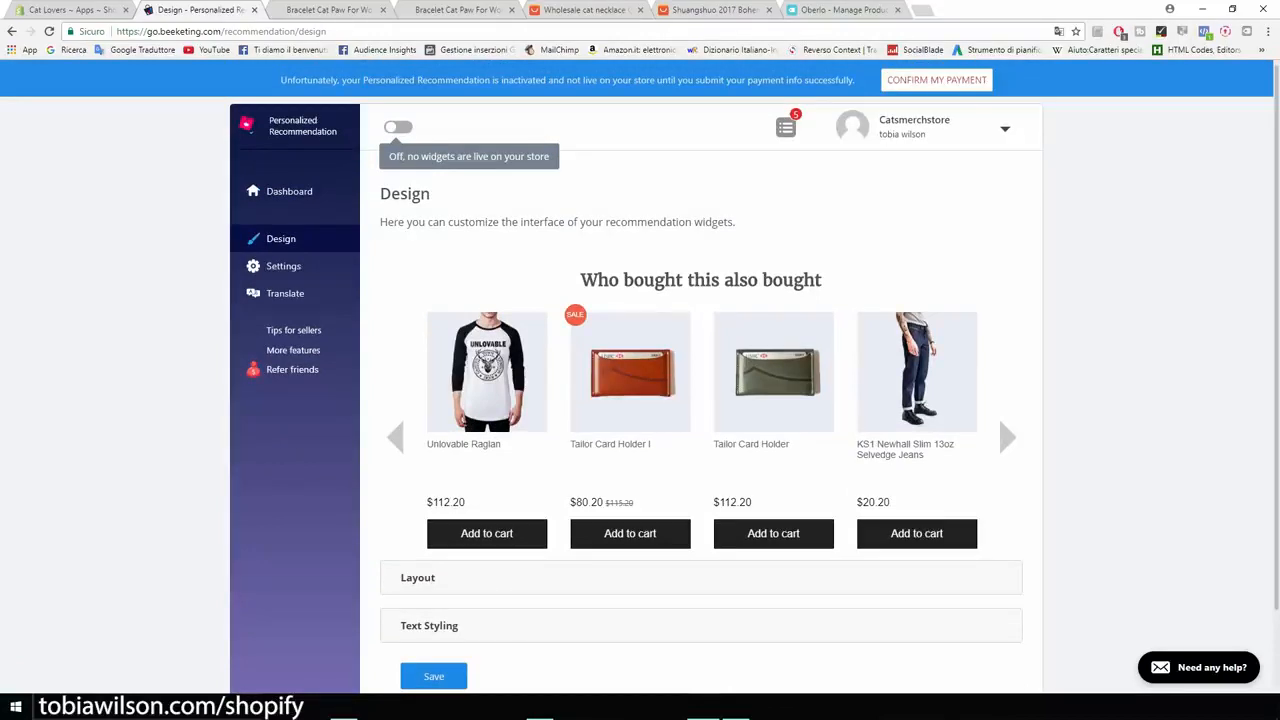
pyautogui.scroll(-1, 418, 487)
pyautogui.click(418, 487)
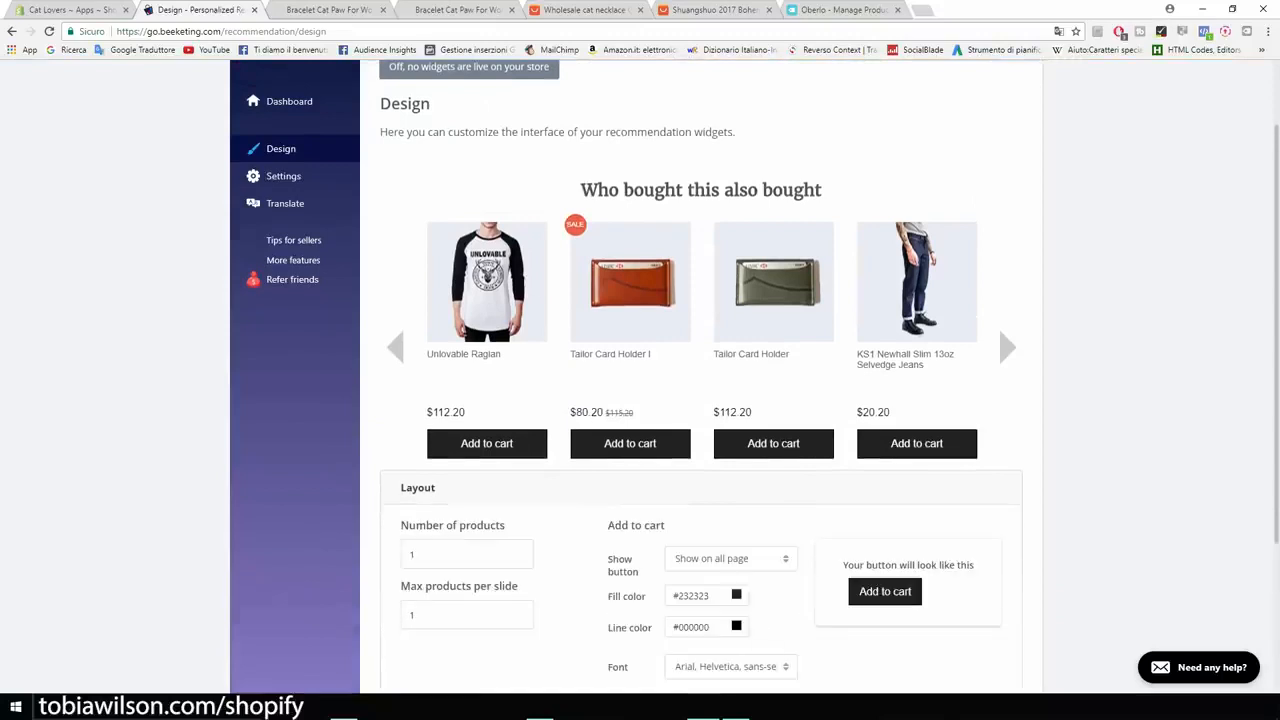
pyautogui.click(731, 559)
pyautogui.scroll(-3, 731, 565)
pyautogui.scroll(3, 700, 400)
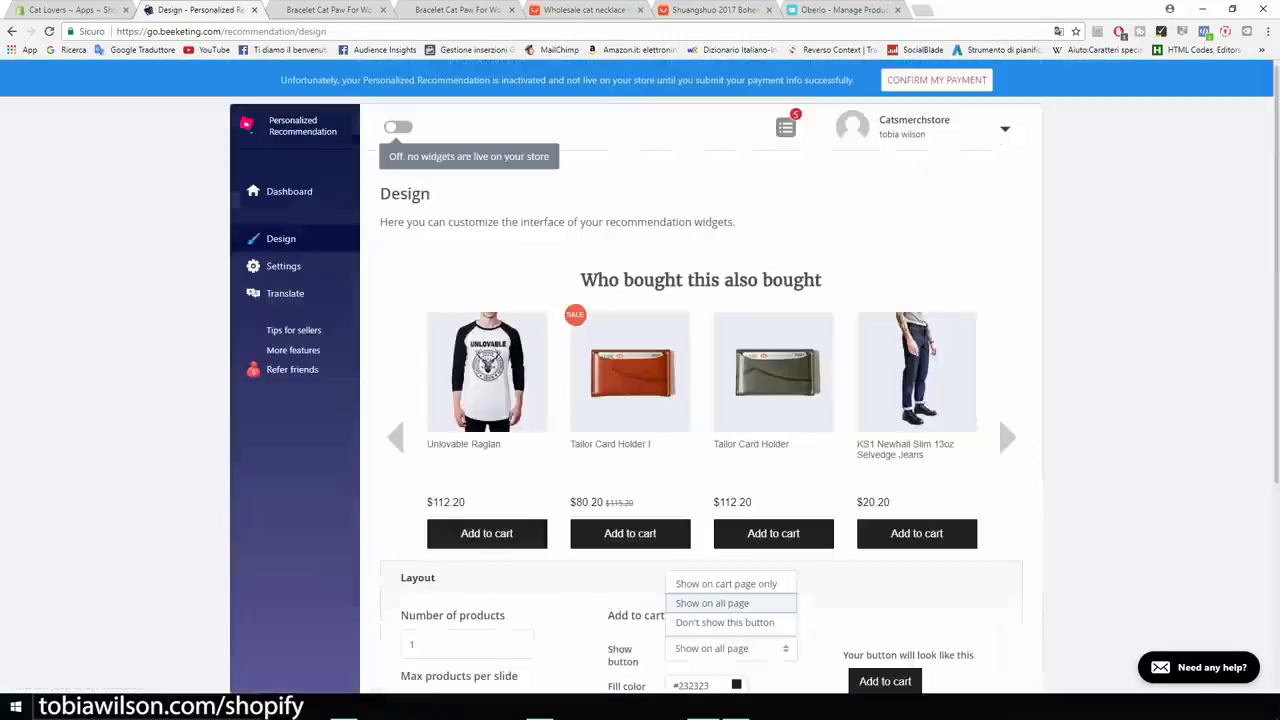
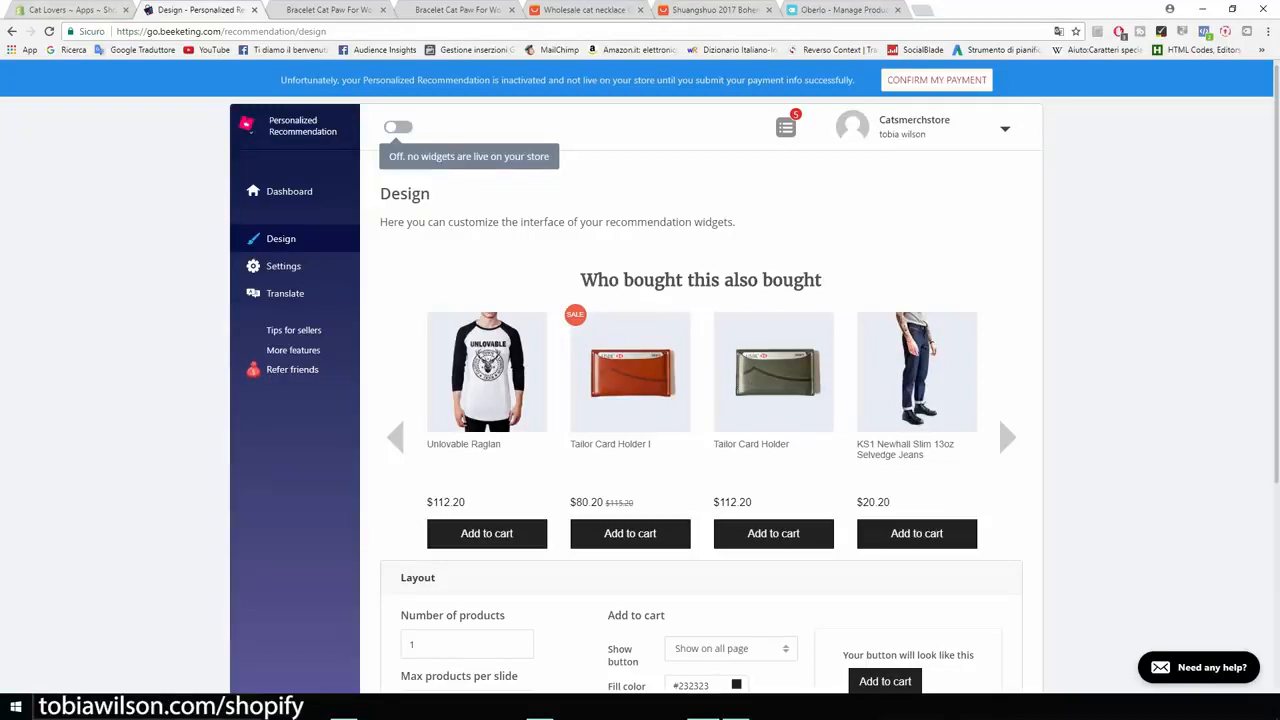
# Go back to the Cat Lovers Apps page listing Oberlo, Personalized Recommendations and Sales Pop.
pyautogui.click(65, 9)
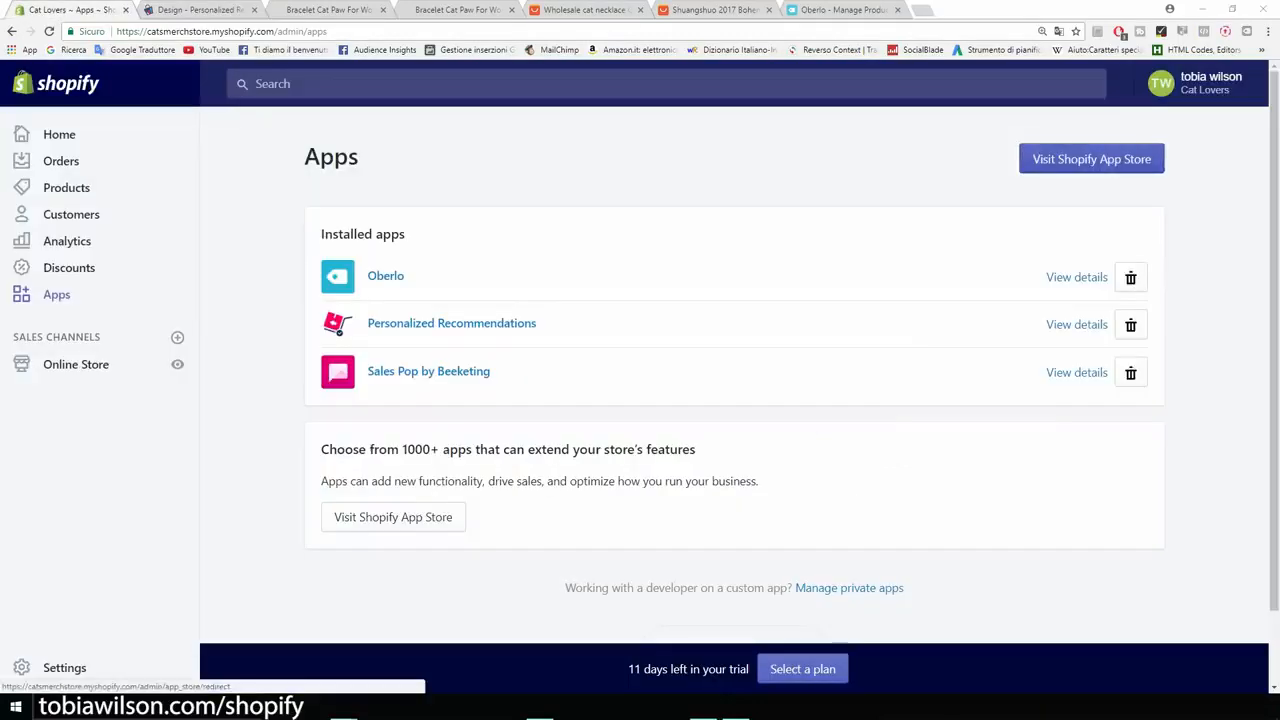
# Search the Shopify App Store for 'product up' and open BOLD's Product Upsell page.
pyautogui.click(1091, 159)
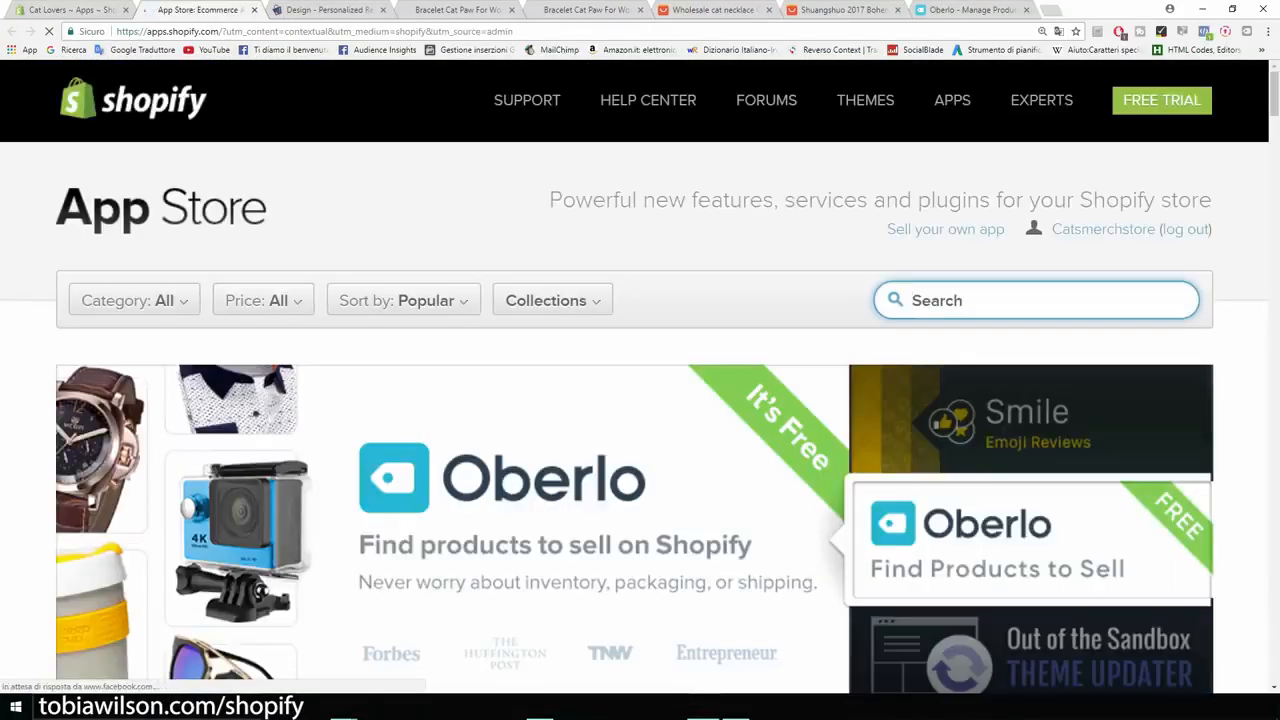
pyautogui.write('product up')
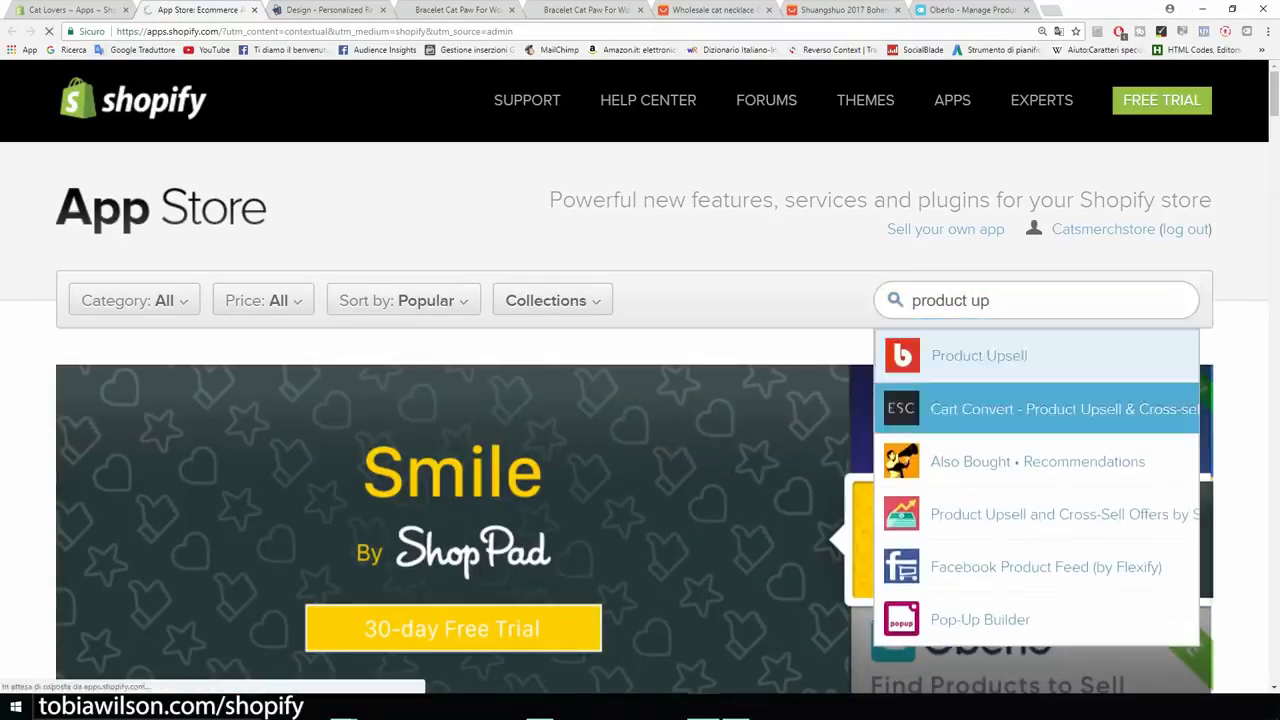
pyautogui.click(978, 355)
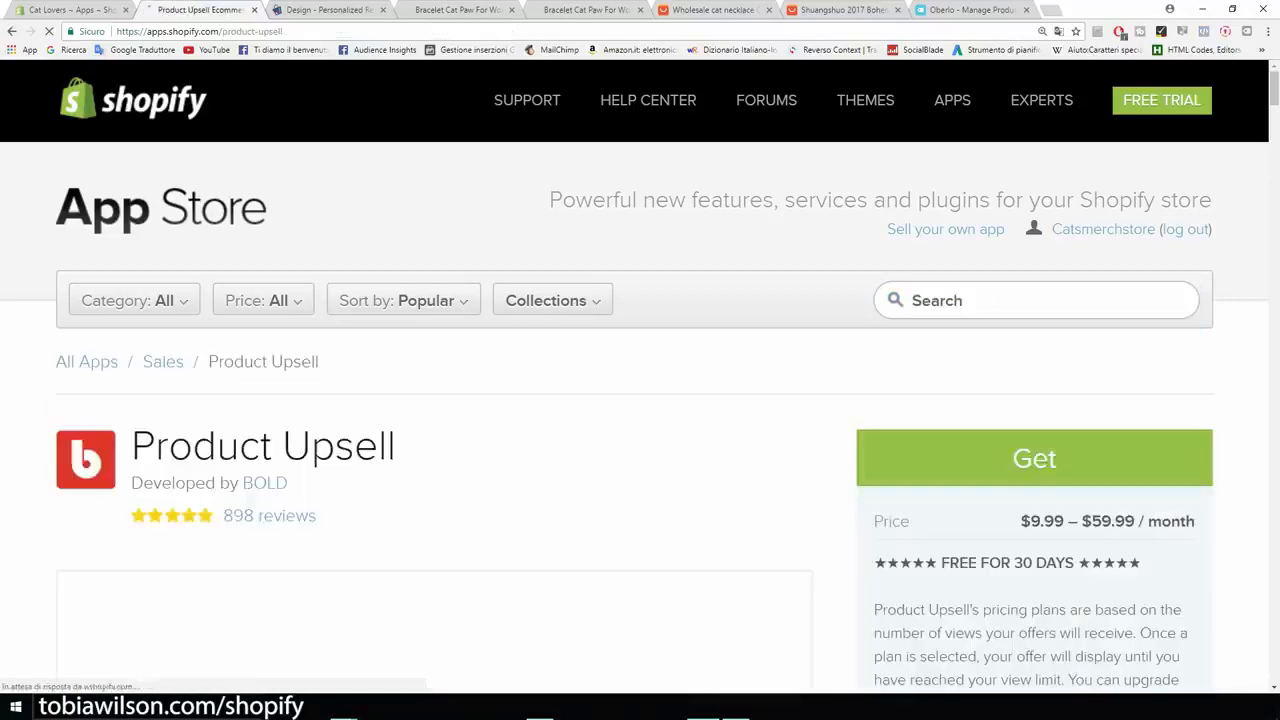
# Watch the Product Upsell demo video from 1:13 in full screen.
pyautogui.scroll(-3, 270, 250)
pyautogui.scroll(-1, 435, 450)
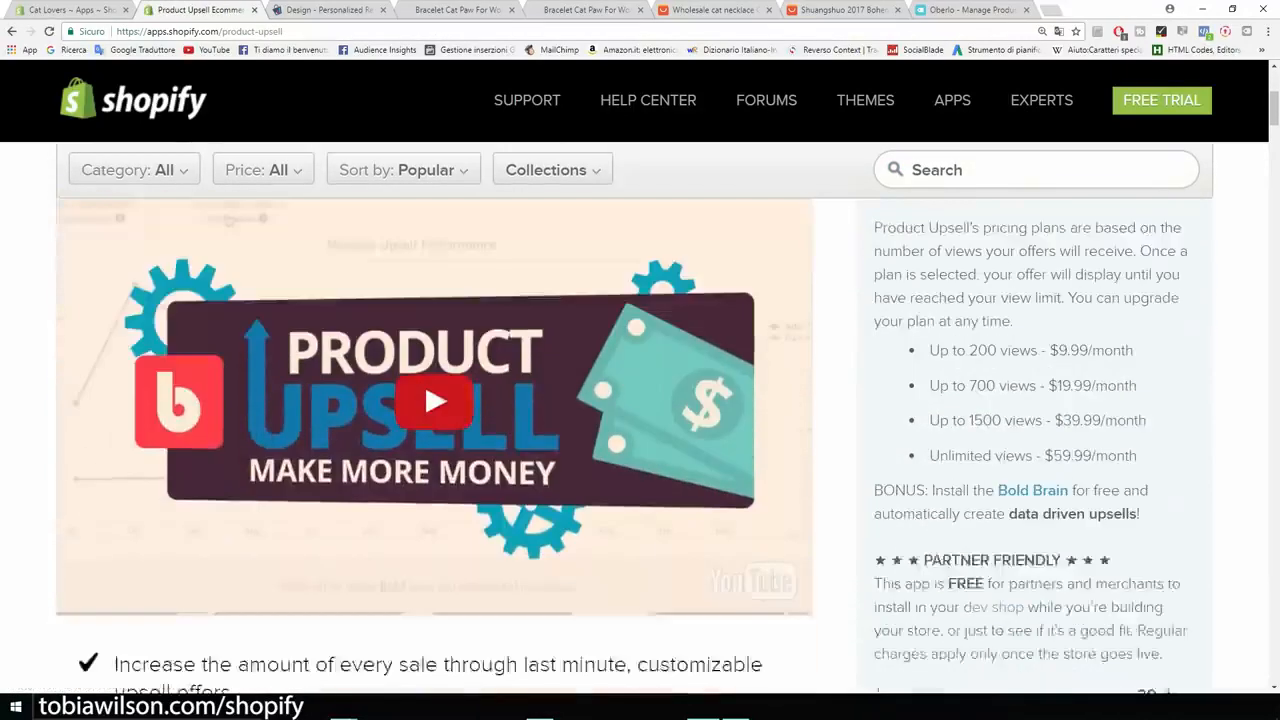
pyautogui.click(435, 450)
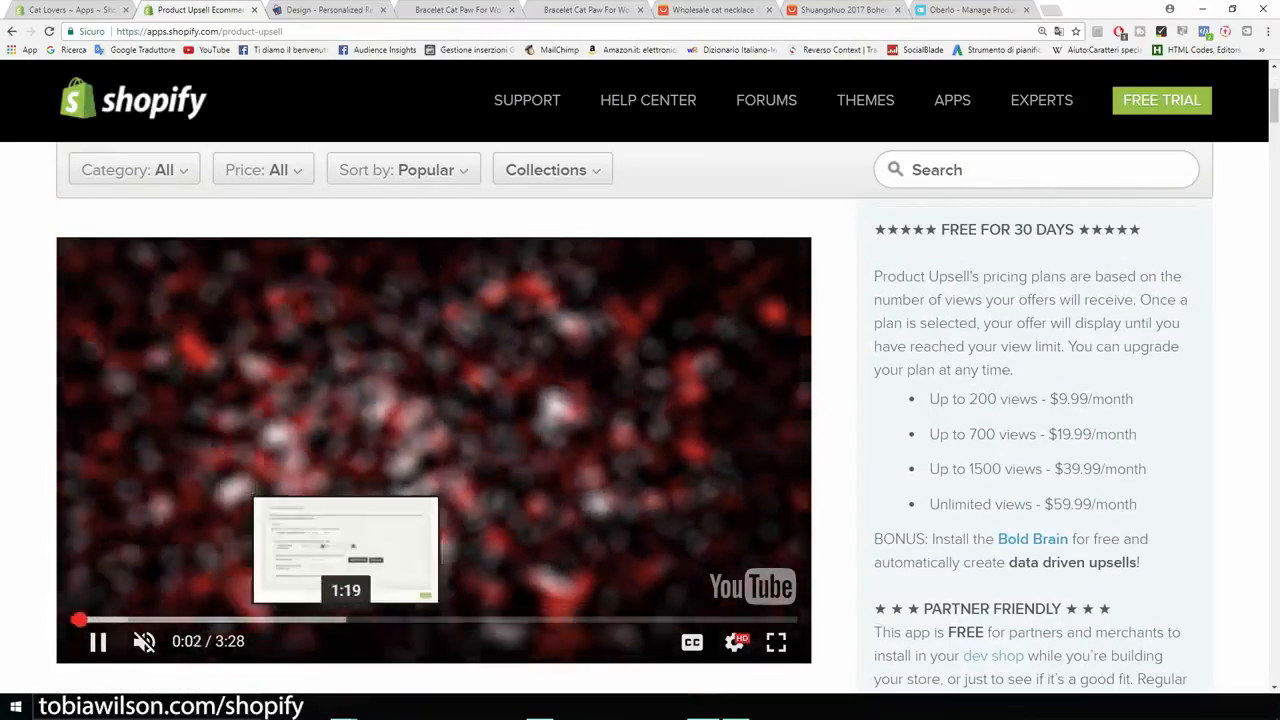
pyautogui.click(327, 620)
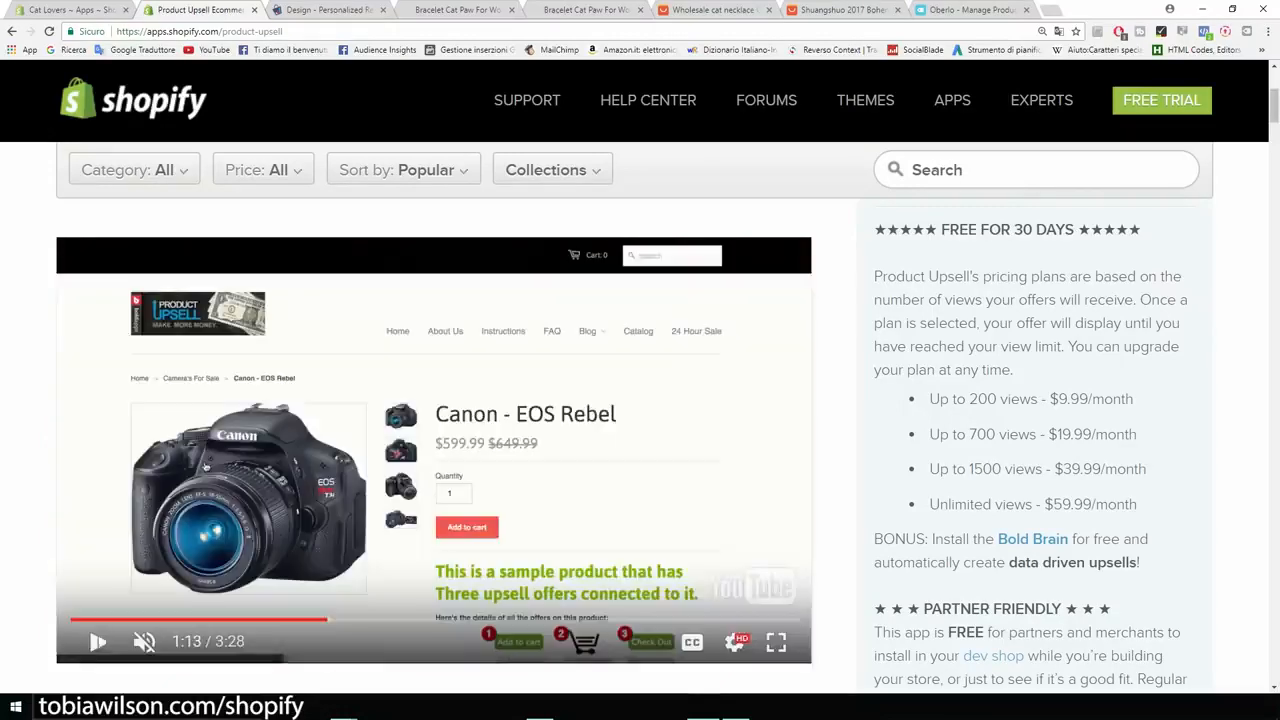
pyautogui.click(776, 641)
pyautogui.click(706, 486)
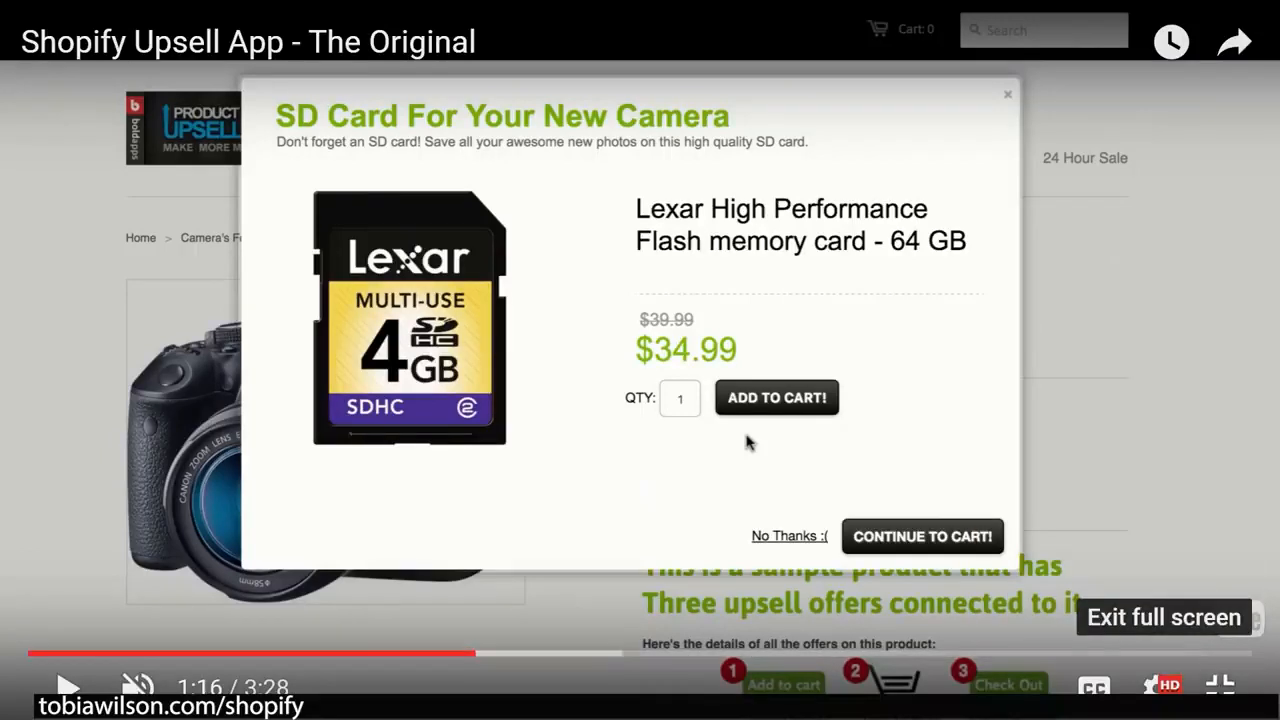
pyautogui.click(1220, 686)
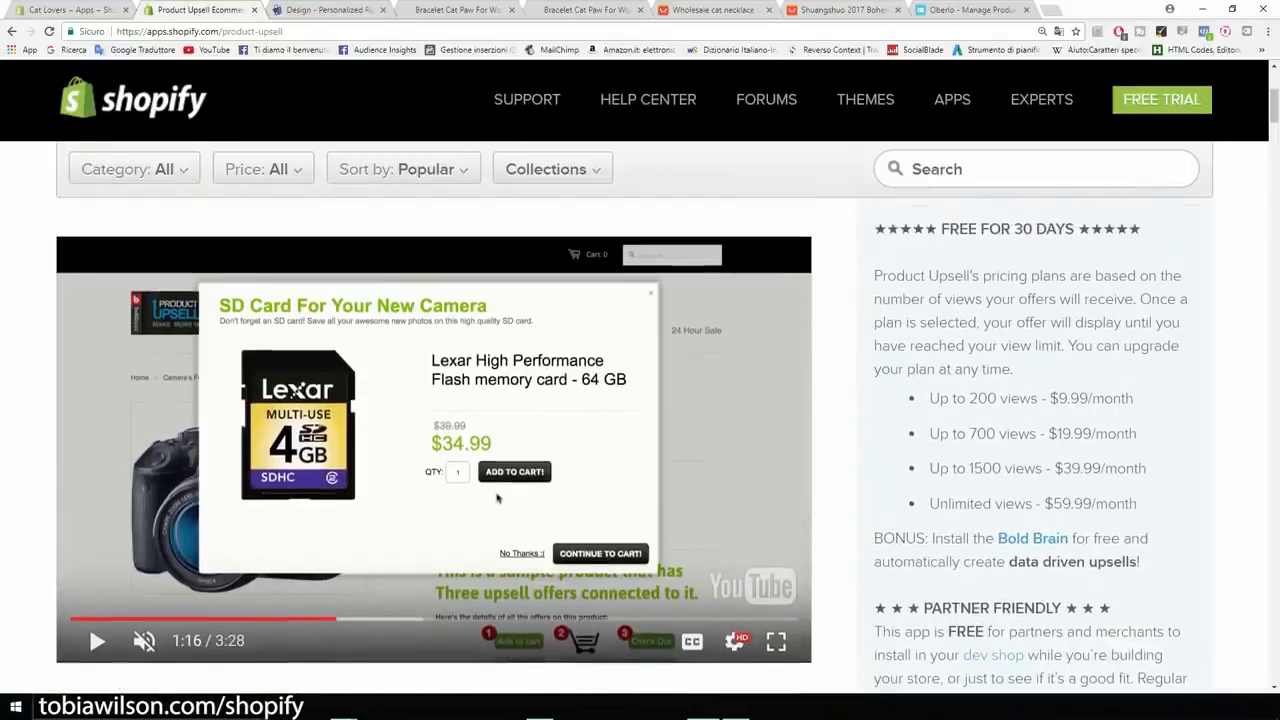
# Review the Product Upsell pricing, including the Up to 200 views tier, then return to the Design page.
pyautogui.moveTo(929, 398); pyautogui.dragTo(1038, 398)
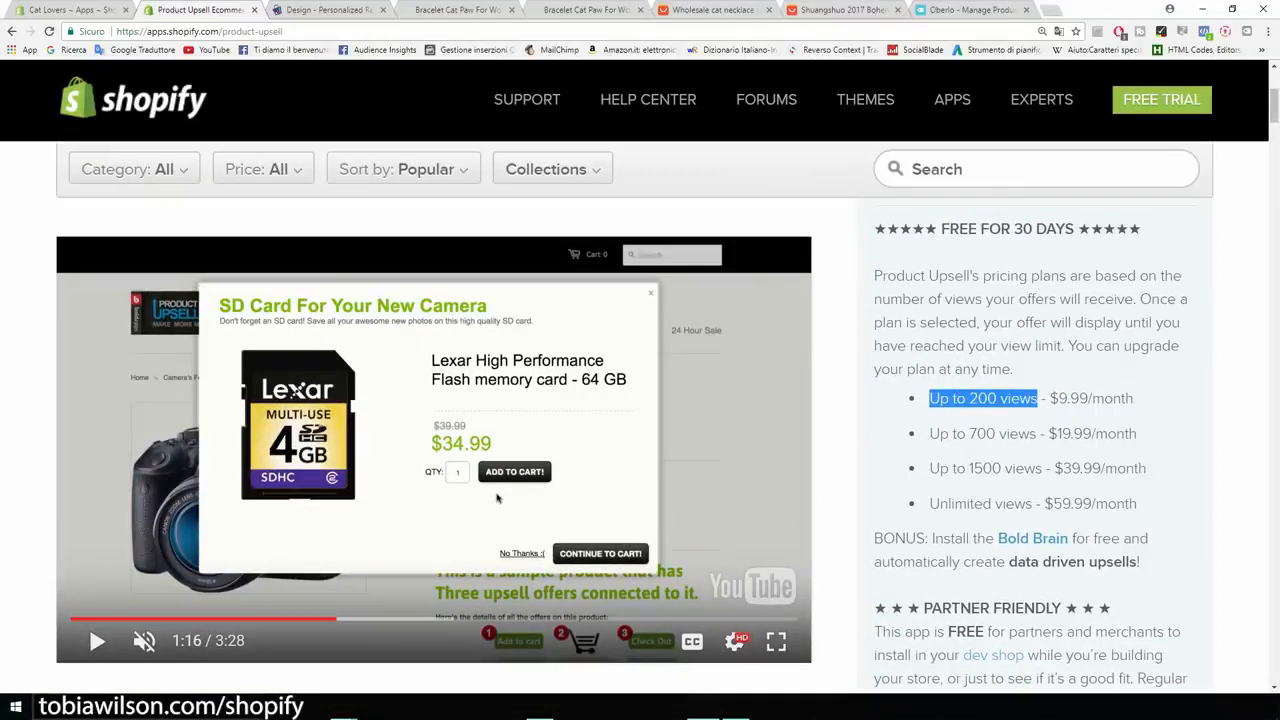
pyautogui.click(1038, 399)
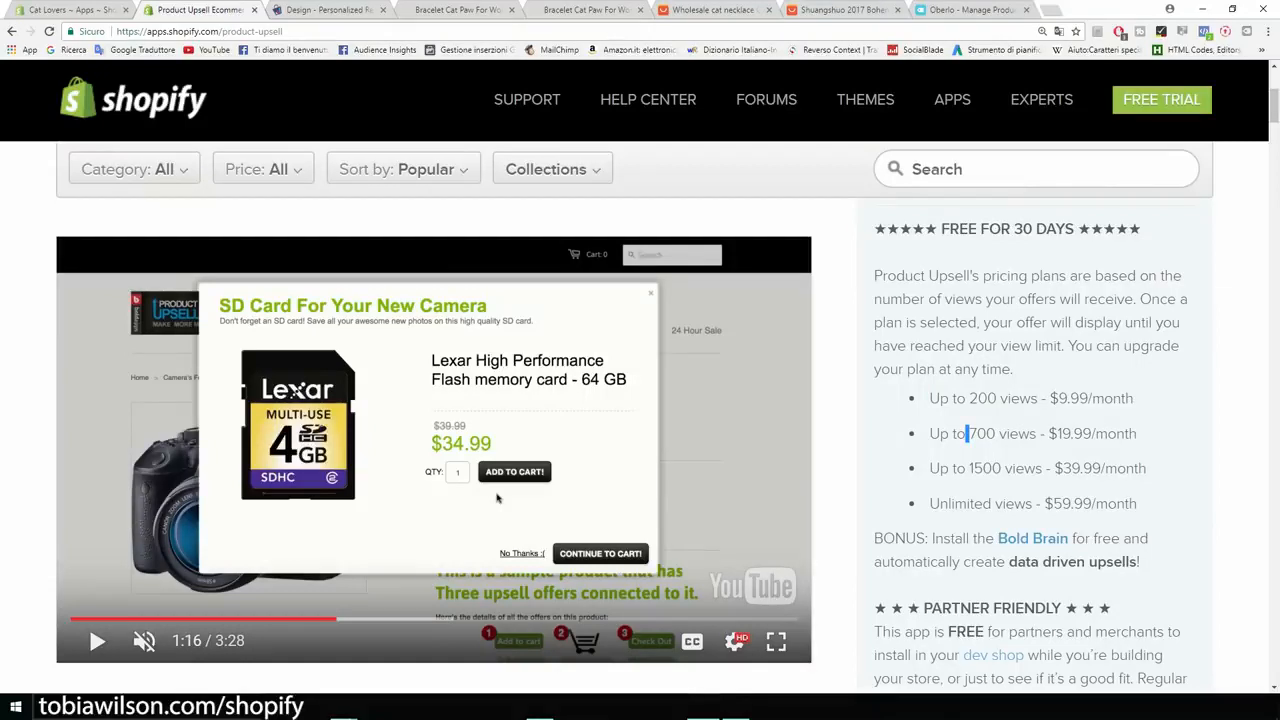
pyautogui.scroll(3, 497, 497)
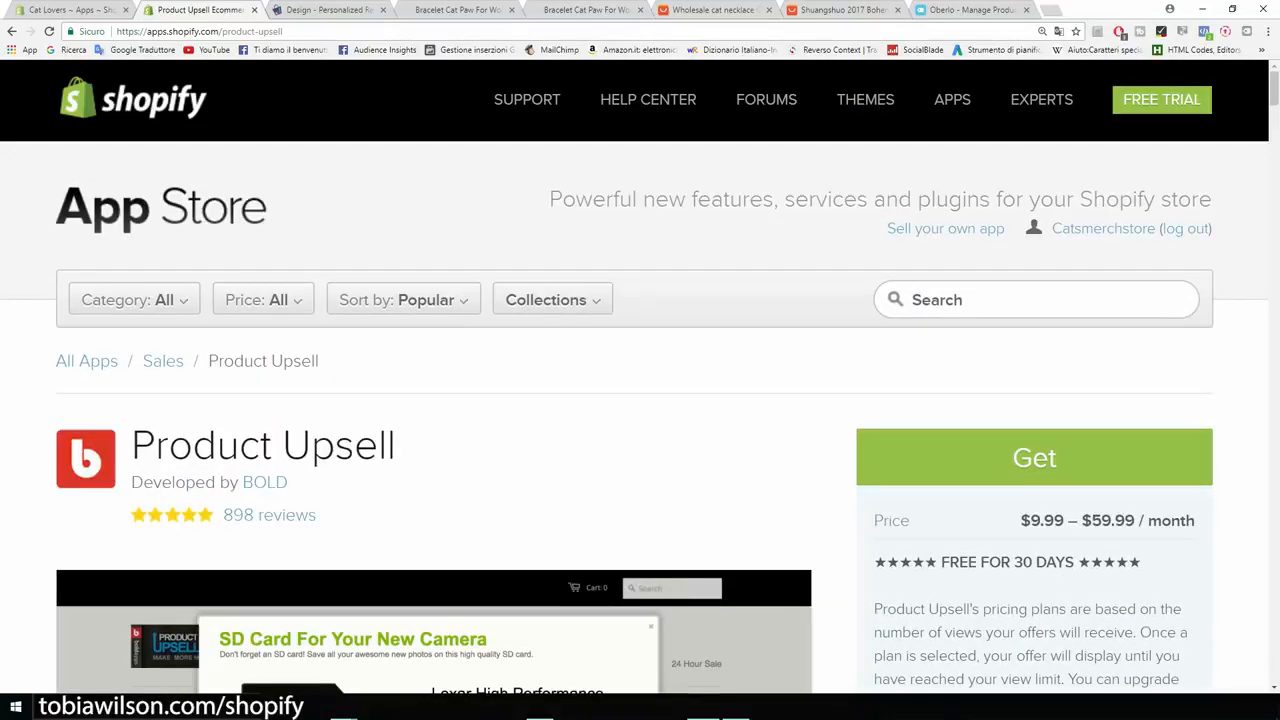
pyautogui.scroll(-4, 497, 480)
pyautogui.scroll(-4, 497, 480)
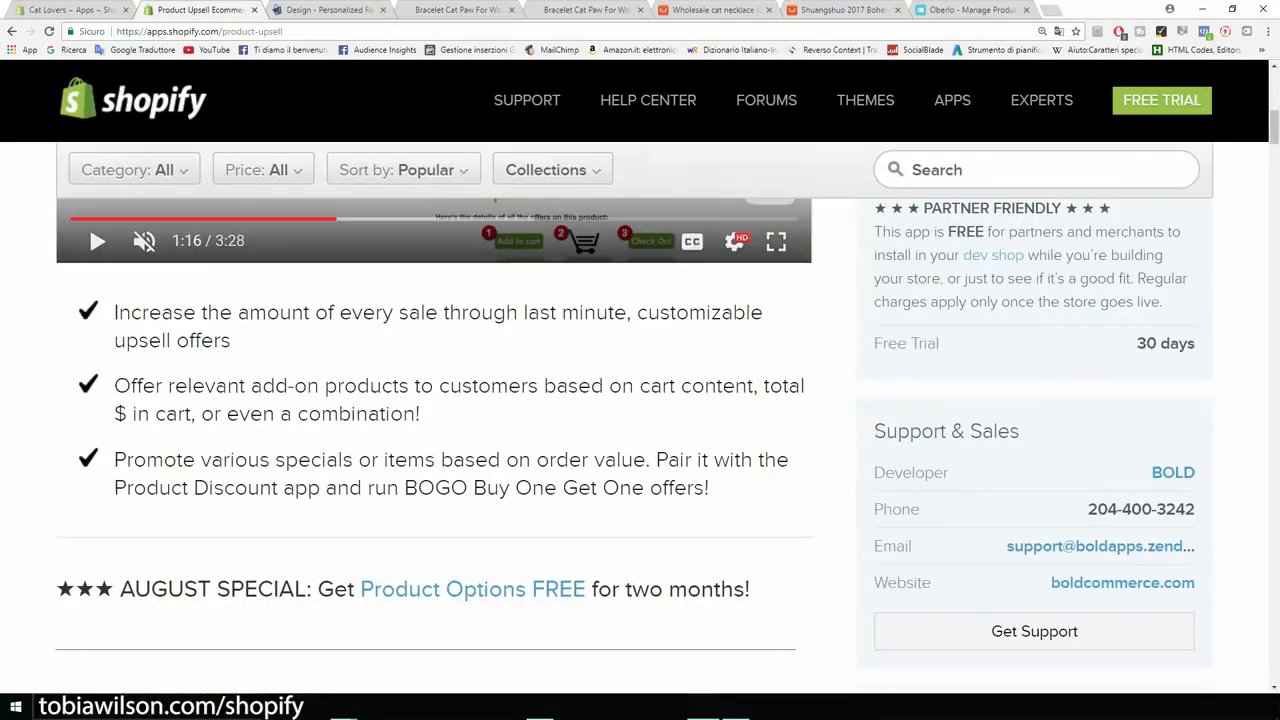
pyautogui.scroll(8, 634, 419)
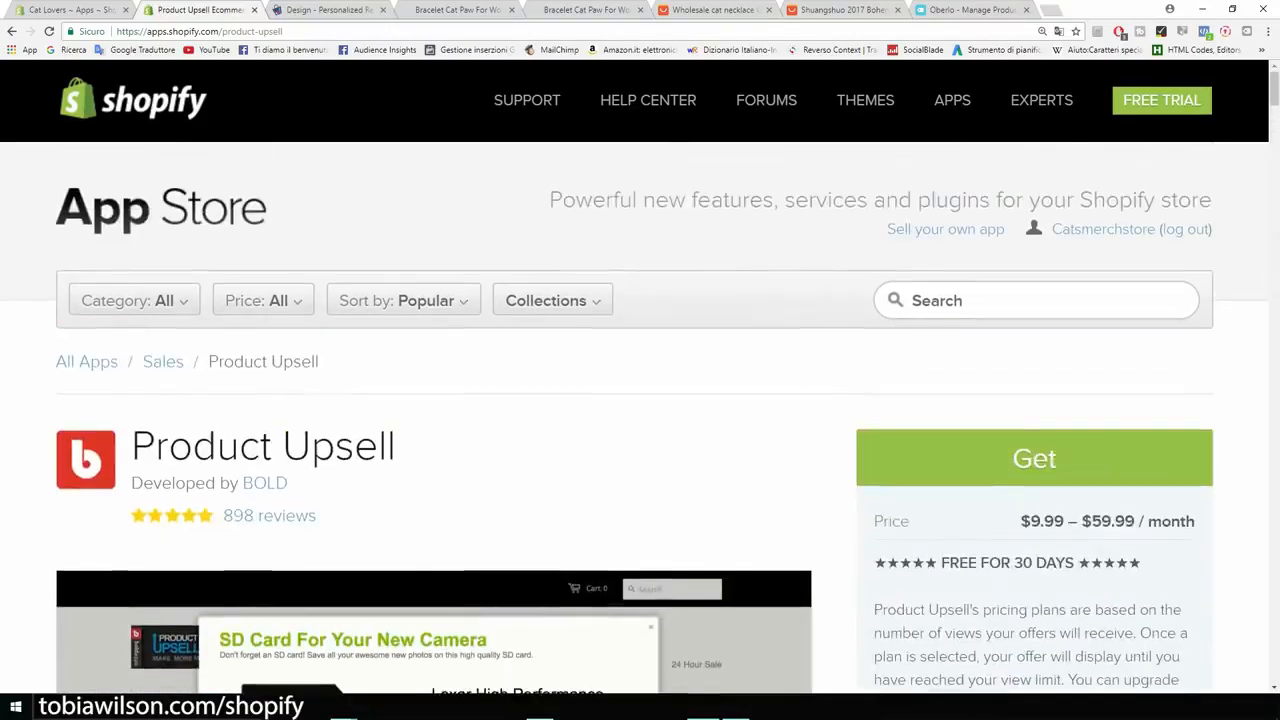
pyautogui.hotkey('ctrl', 'Tab')
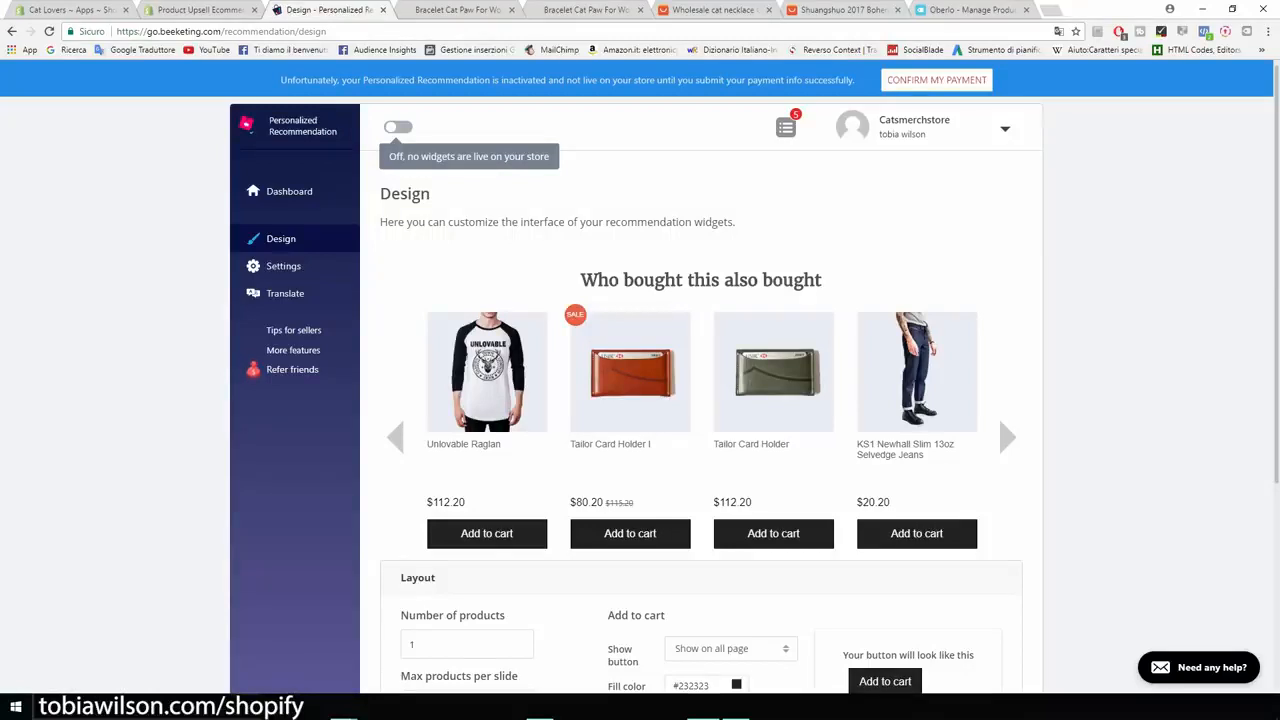
# Return to the Cat Lovers Apps list and open Sales Pop by Beeketing's Notifications page.
pyautogui.scroll(-3, 700, 400)
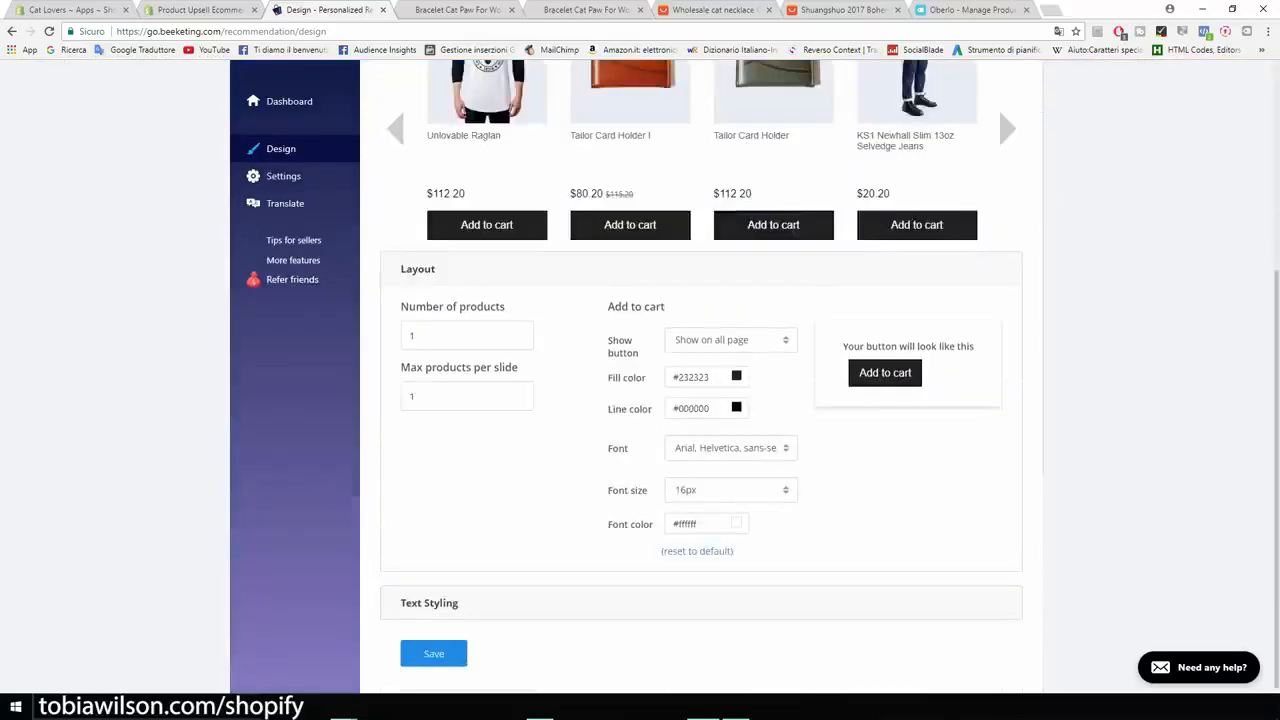
pyautogui.scroll(3, 700, 400)
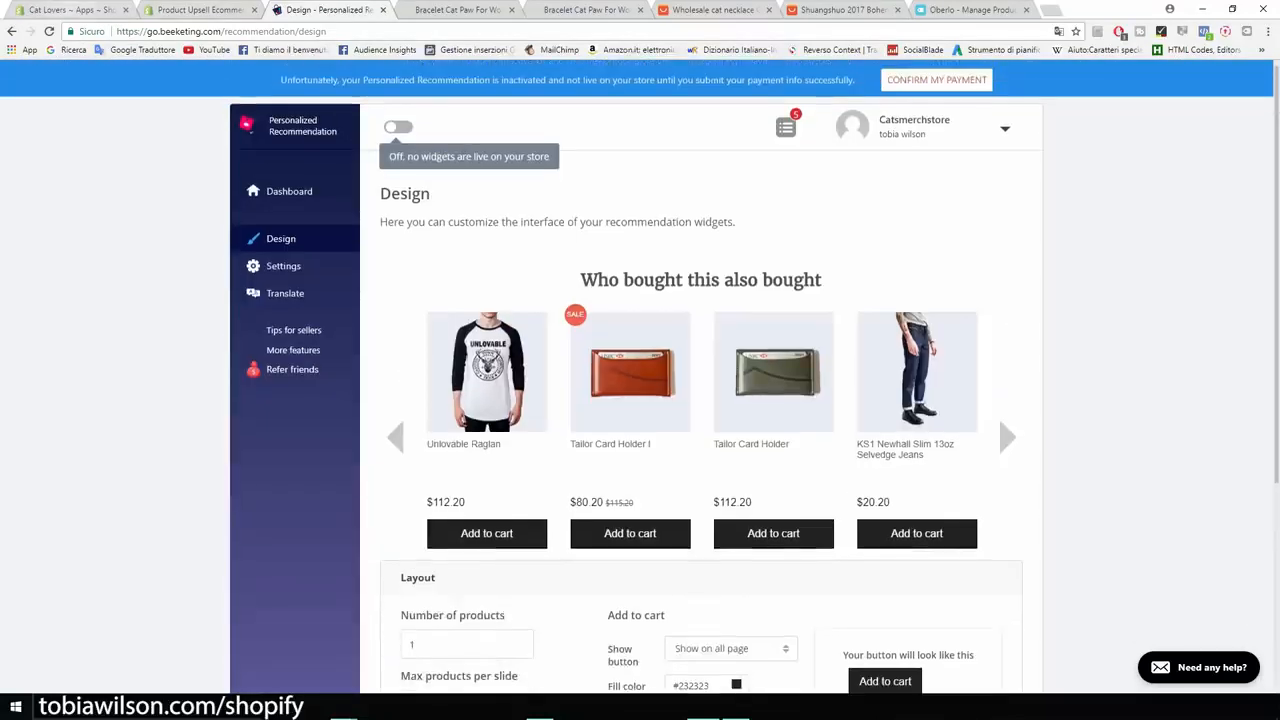
pyautogui.click(70, 9)
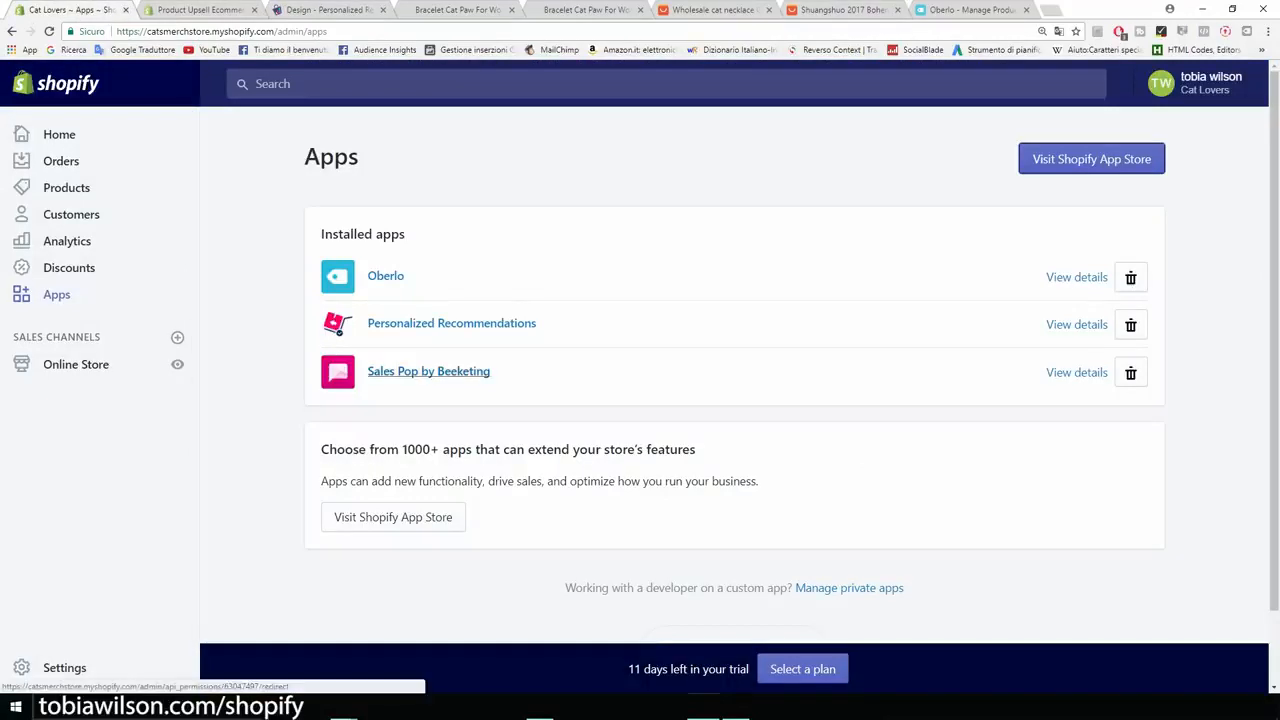
pyautogui.click(428, 371)
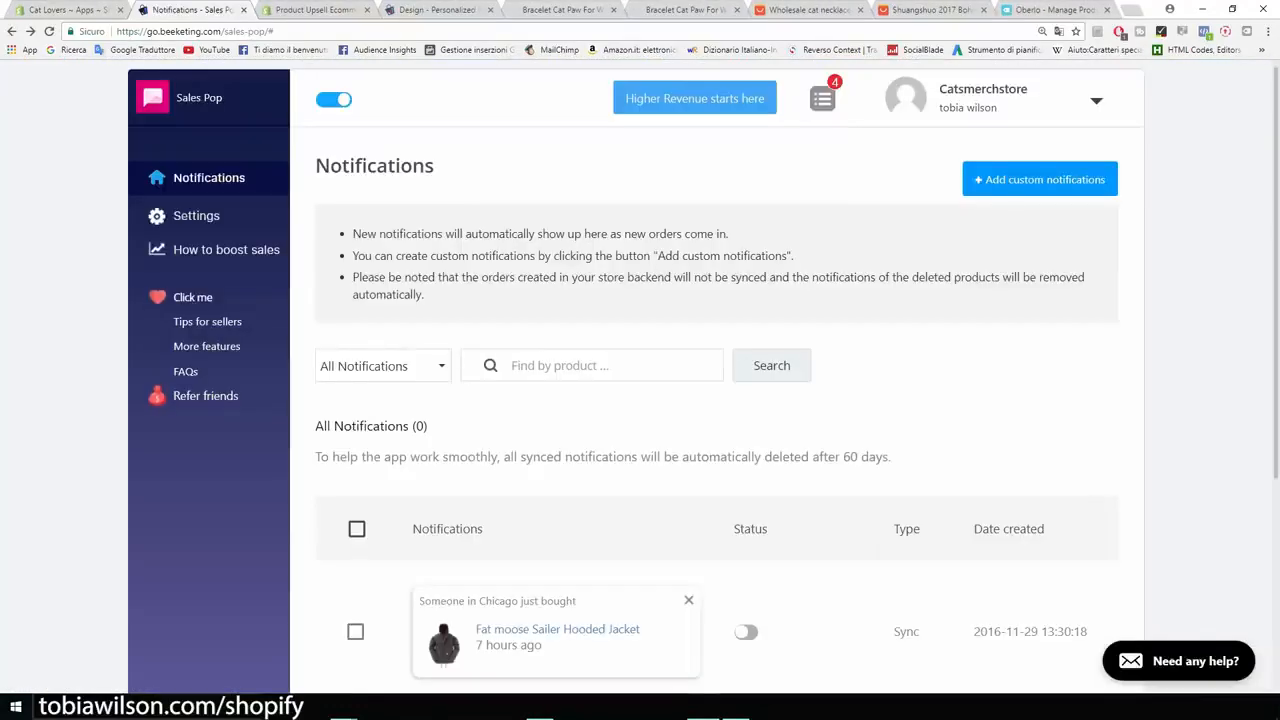
pyautogui.scroll(-3, 716, 375)
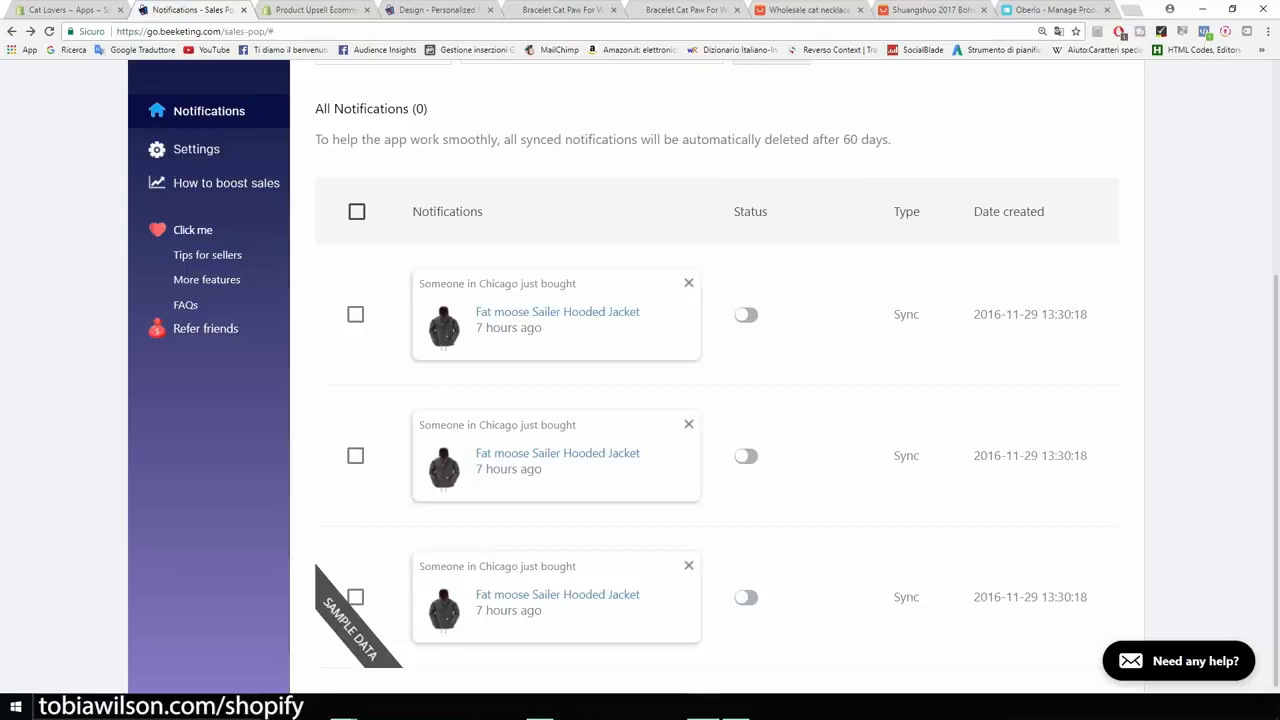
pyautogui.scroll(3, 703, 376)
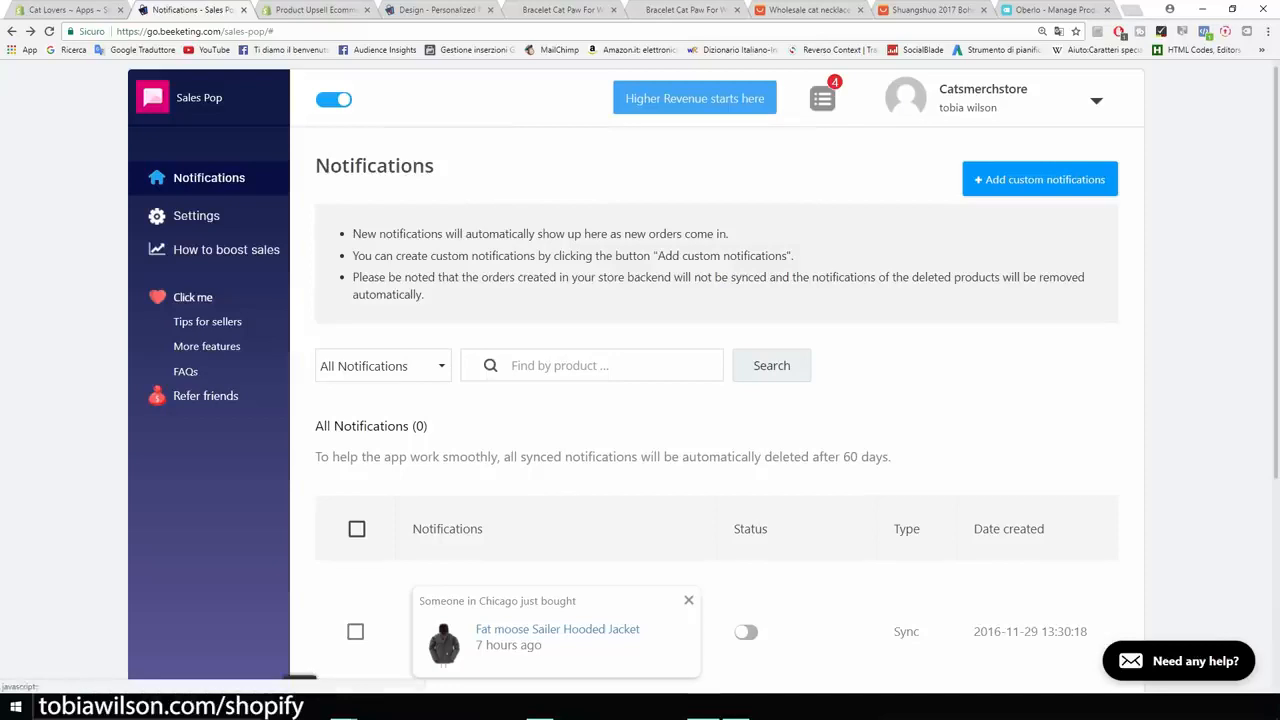
# Create custom notifications for Bracelet Cat Paw For Women in San Francisco, New York and Cleveland.
pyautogui.click(1040, 179)
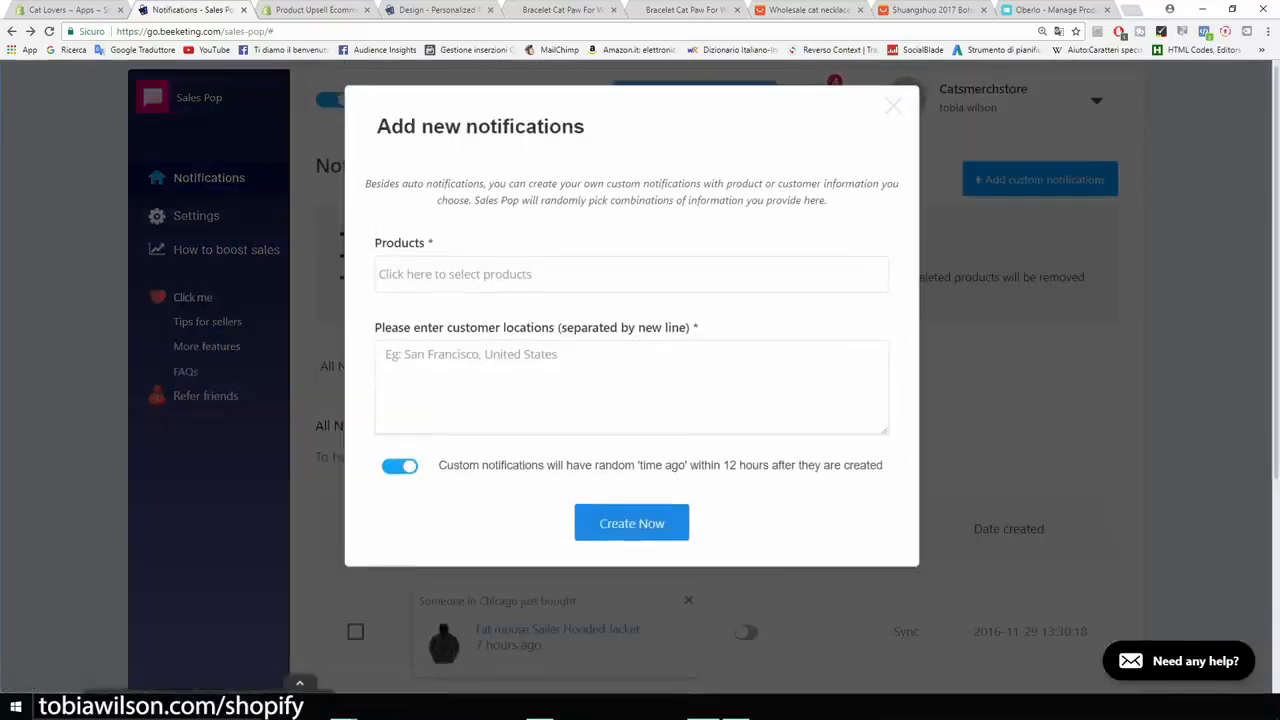
pyautogui.click(631, 274)
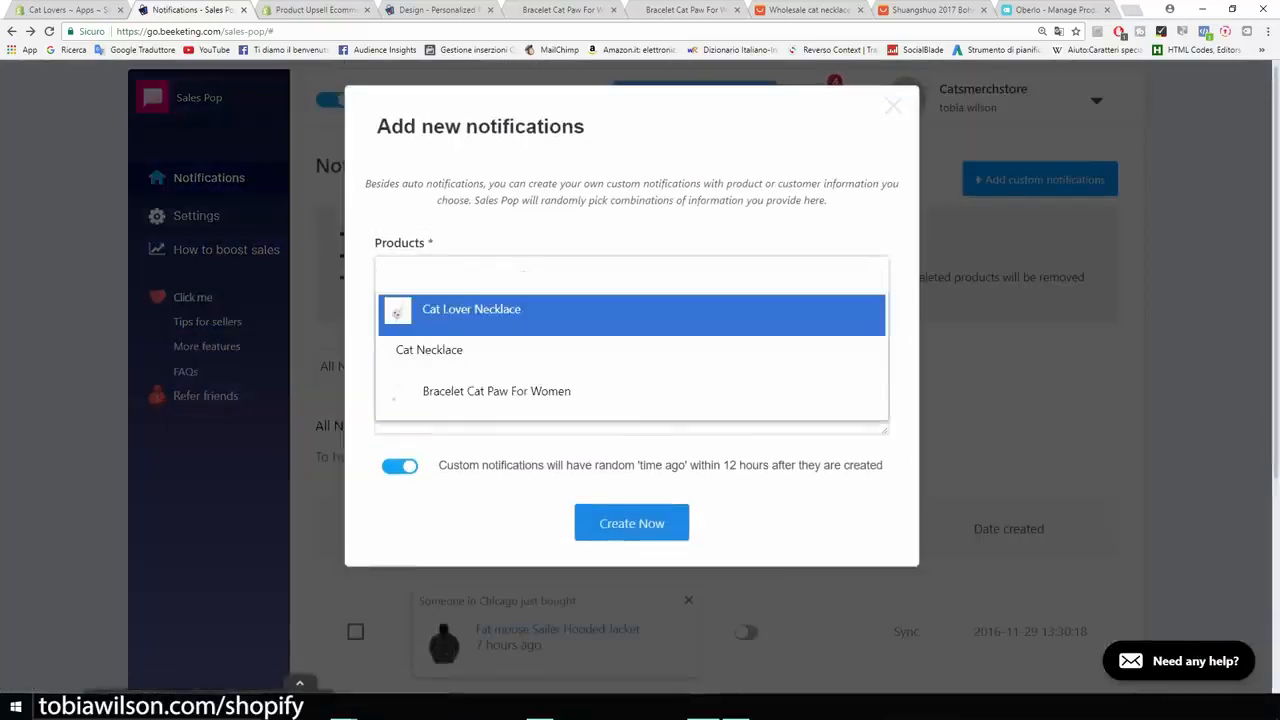
pyautogui.press('Return')
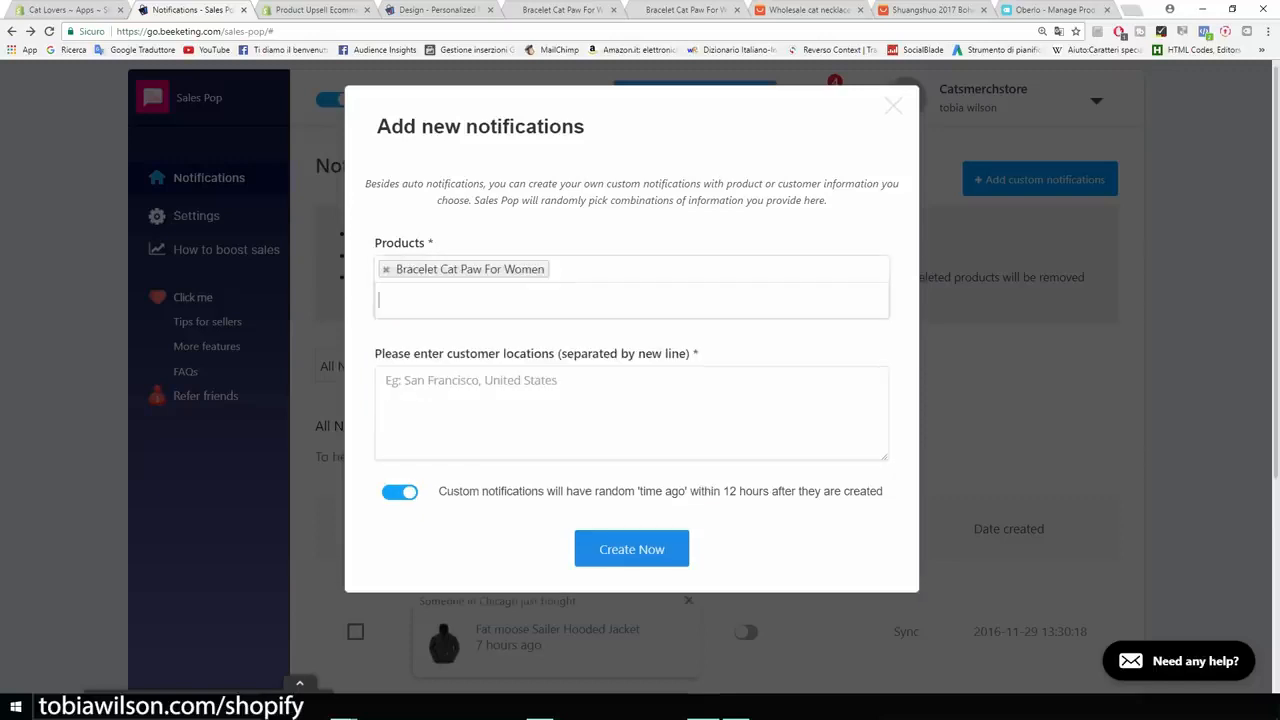
pyautogui.click(388, 381)
pyautogui.write('San ')
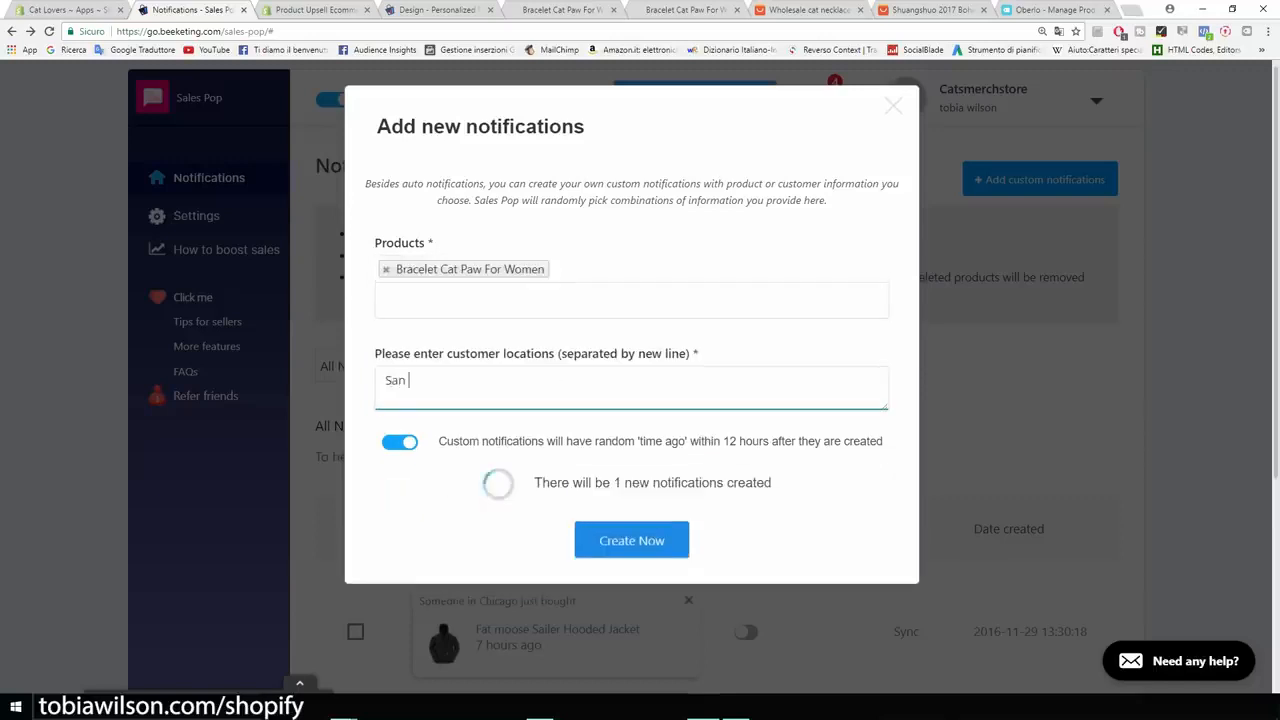
pyautogui.write('Fra')
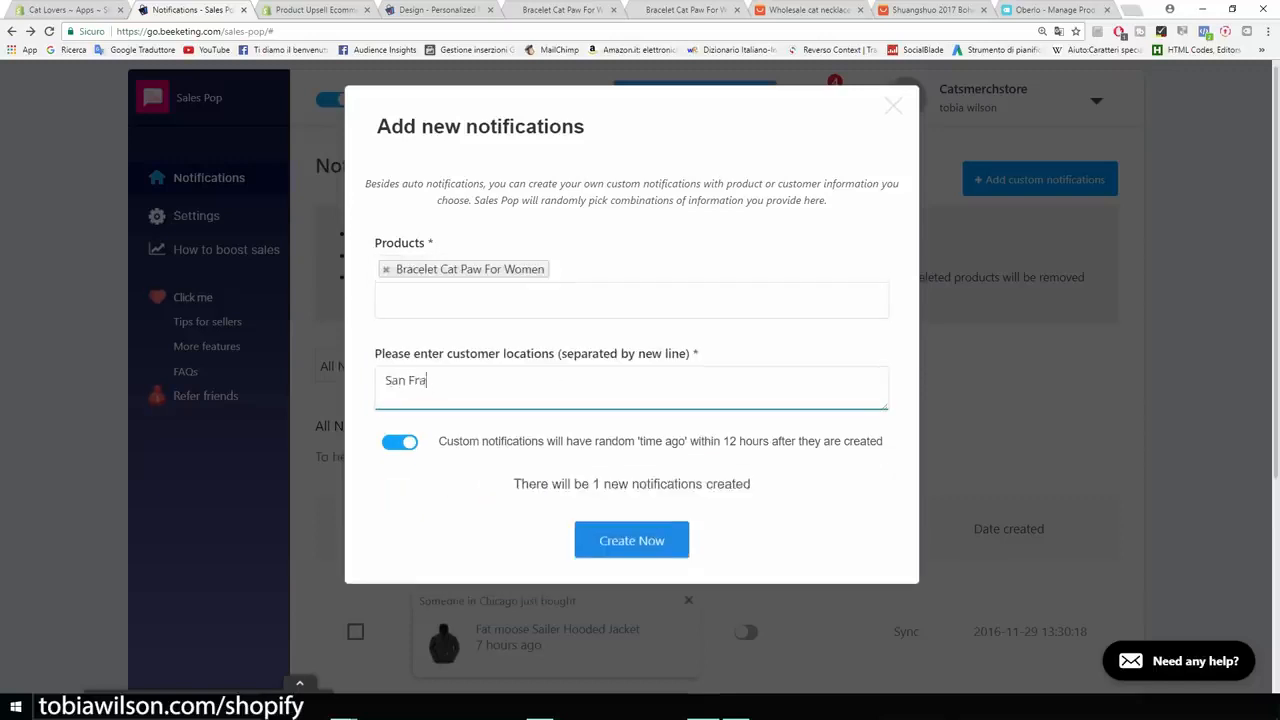
pyautogui.write('ncisco')
pyautogui.press('Return')
pyautogui.write('New York')
pyautogui.press('Return')
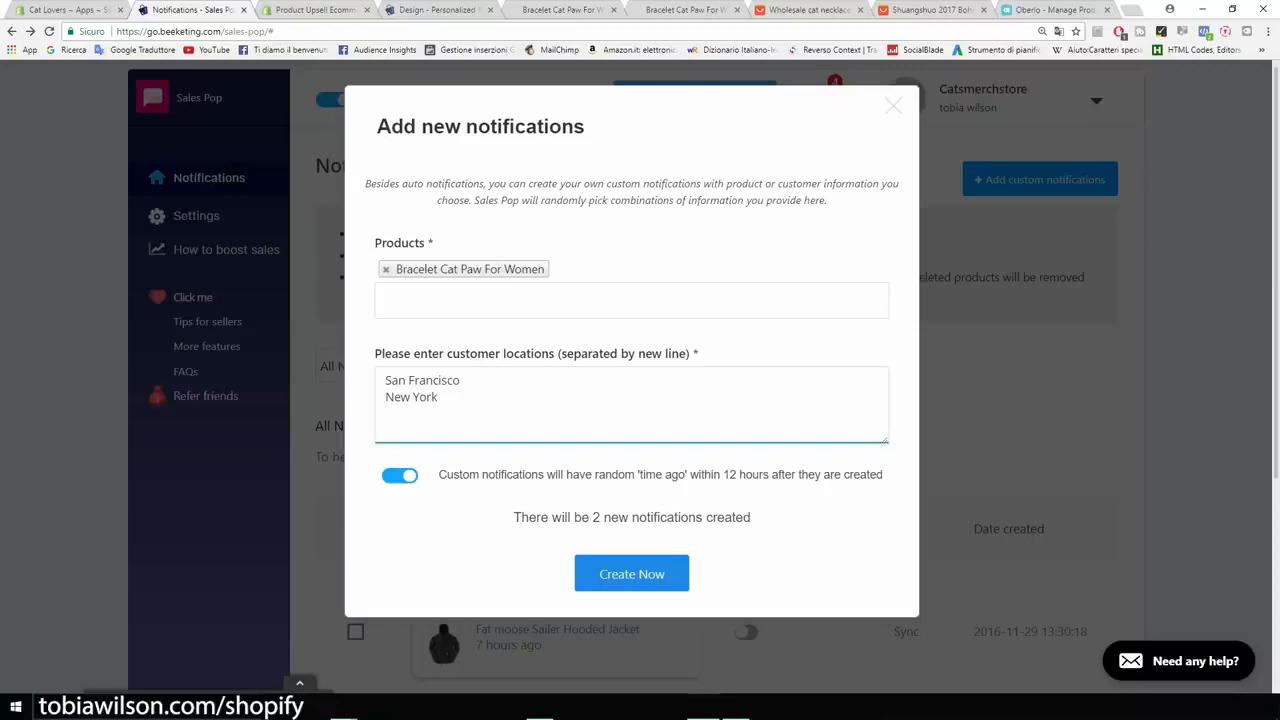
pyautogui.write('Cleveland')
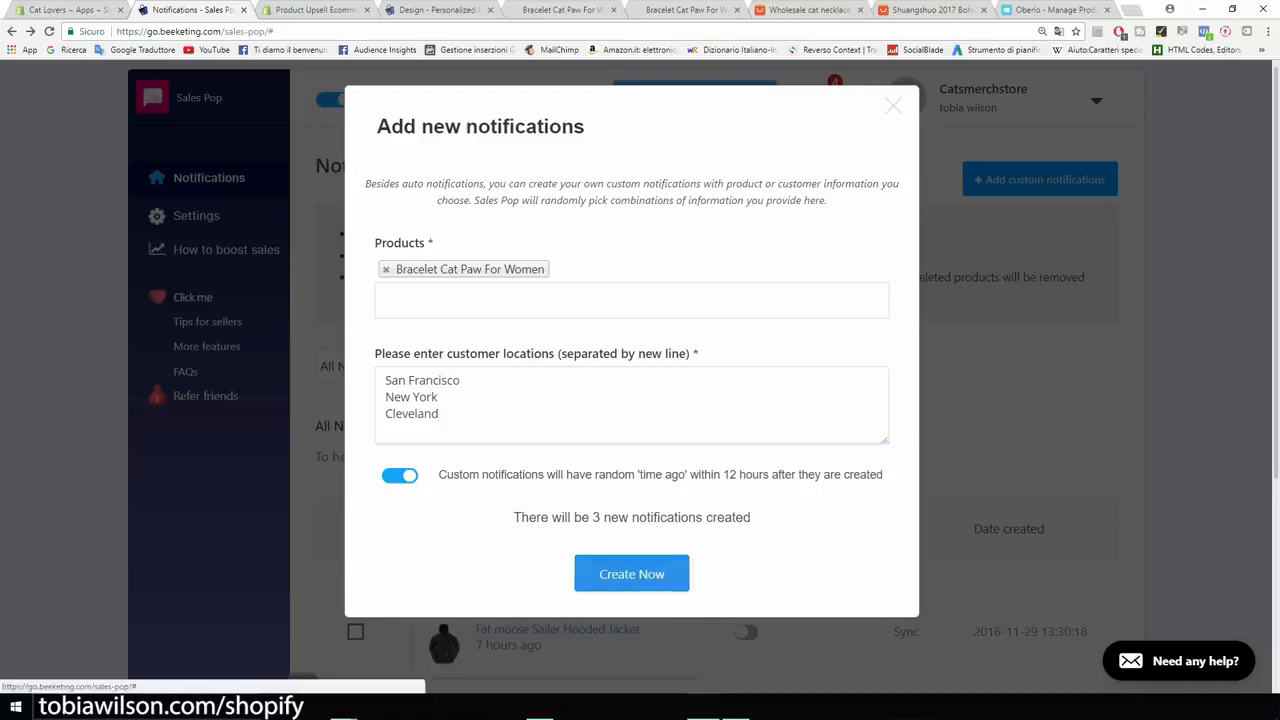
pyautogui.click(631, 573)
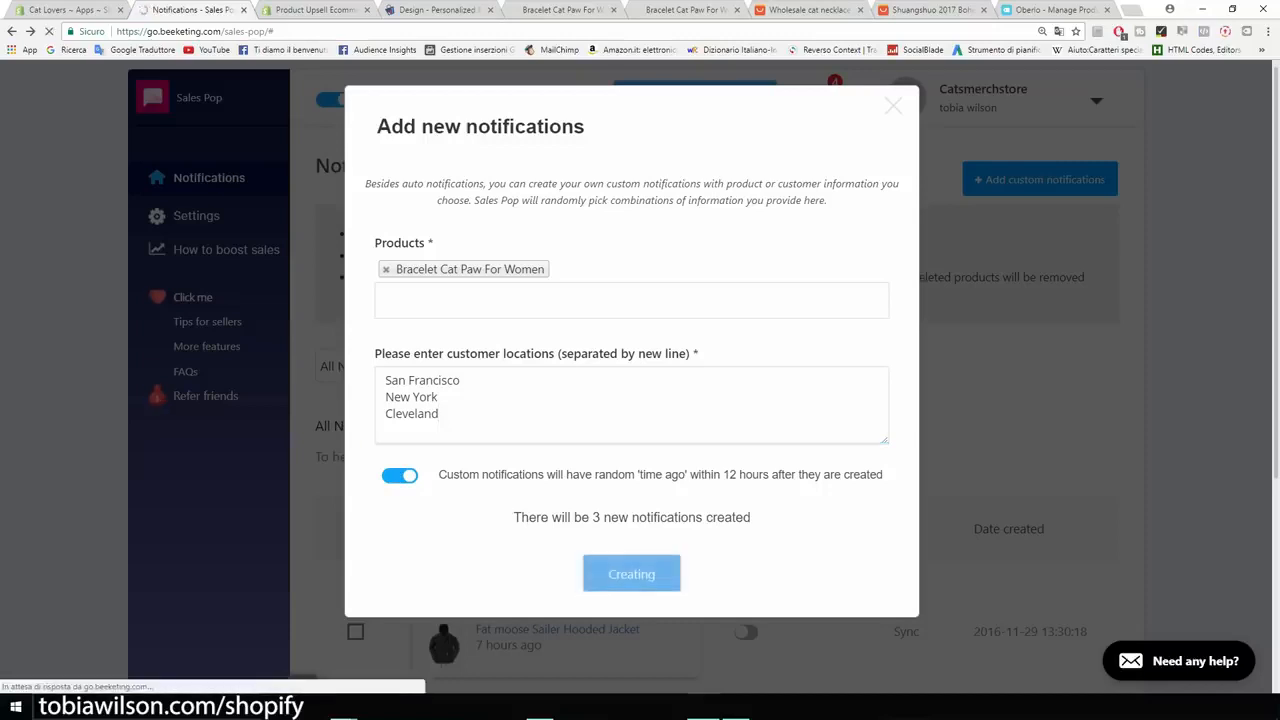
# Zoom in to check the Cleveland, New York and San Francisco notifications, then return to Shopify Apps.
pyautogui.scroll(-4, 207, 279)
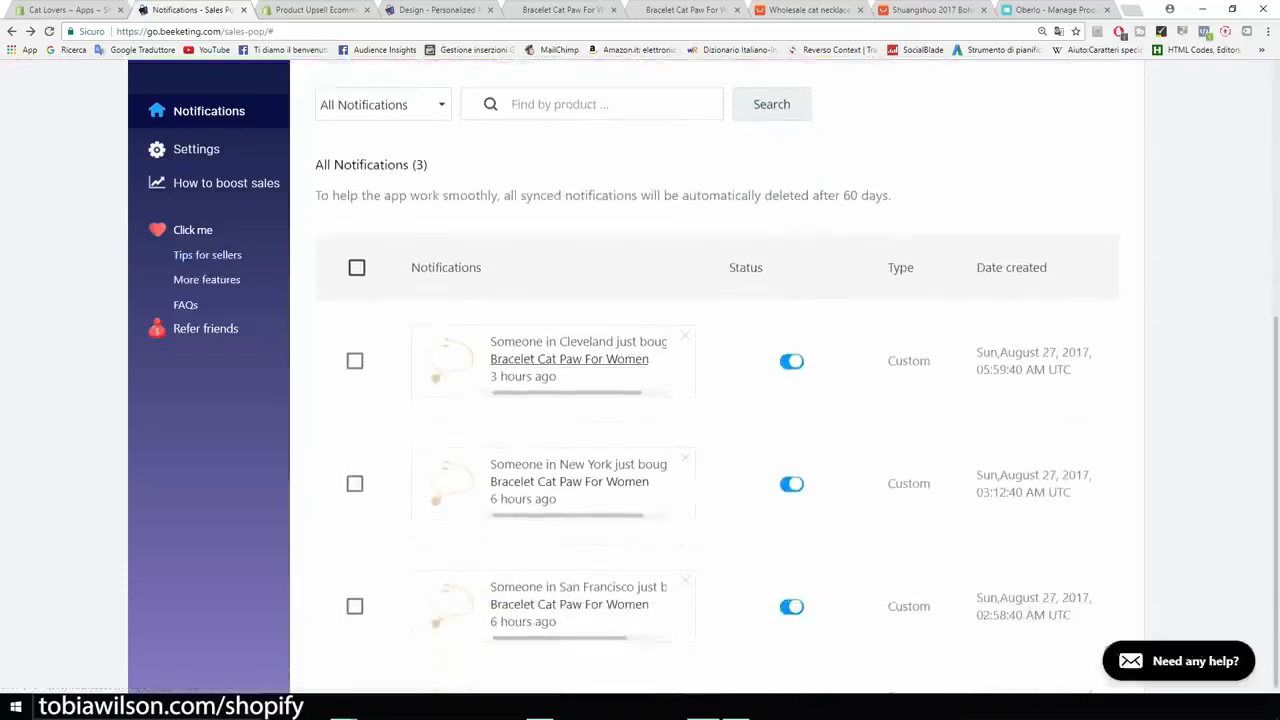
pyautogui.hotkey('ctrl', '+')
pyautogui.hotkey('ctrl', '+')
pyautogui.hotkey('ctrl', '+')
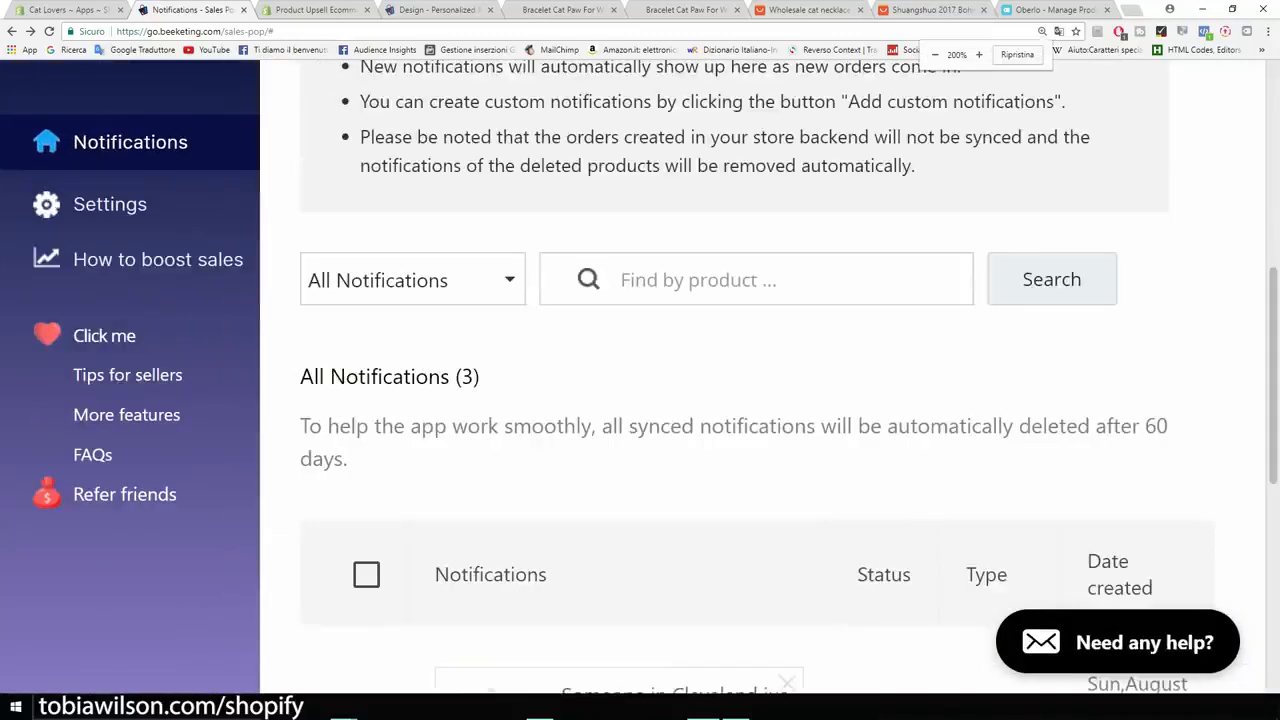
pyautogui.scroll(-4, 760, 400)
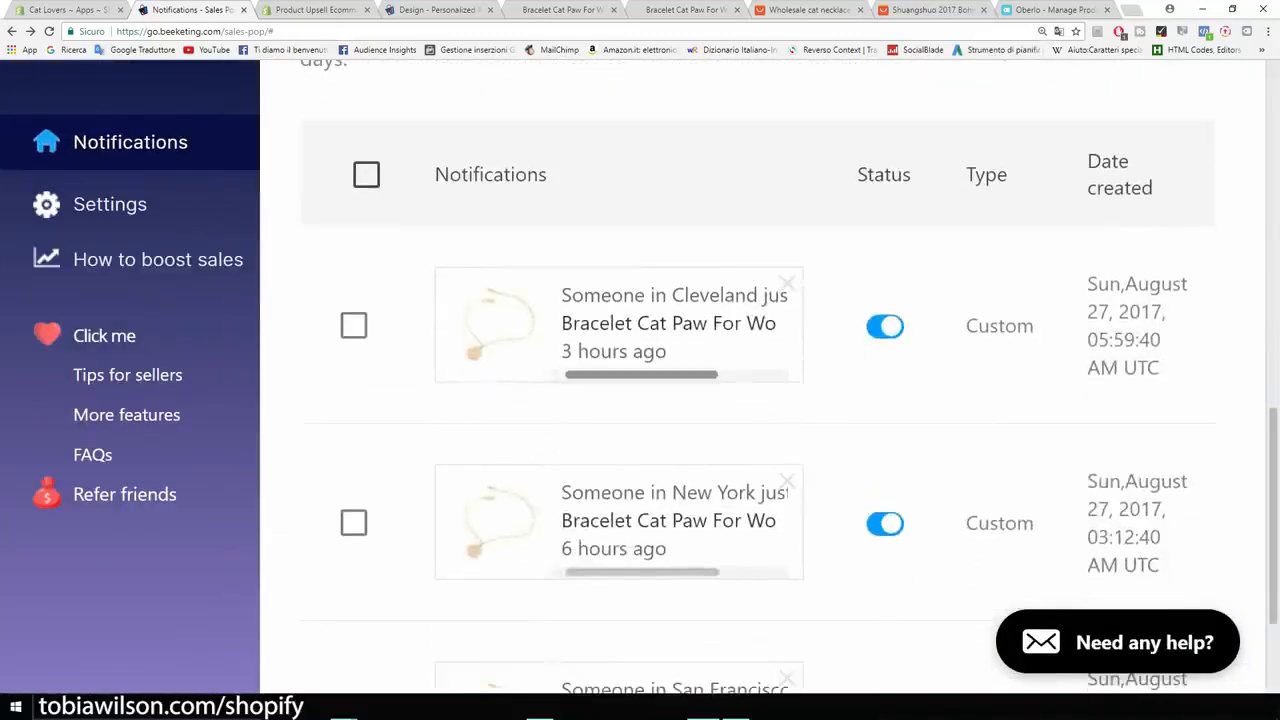
pyautogui.moveTo(642, 375)
pyautogui.mouseDown()
pyautogui.moveTo(696, 375)
pyautogui.moveTo(641, 375)
pyautogui.mouseUp()
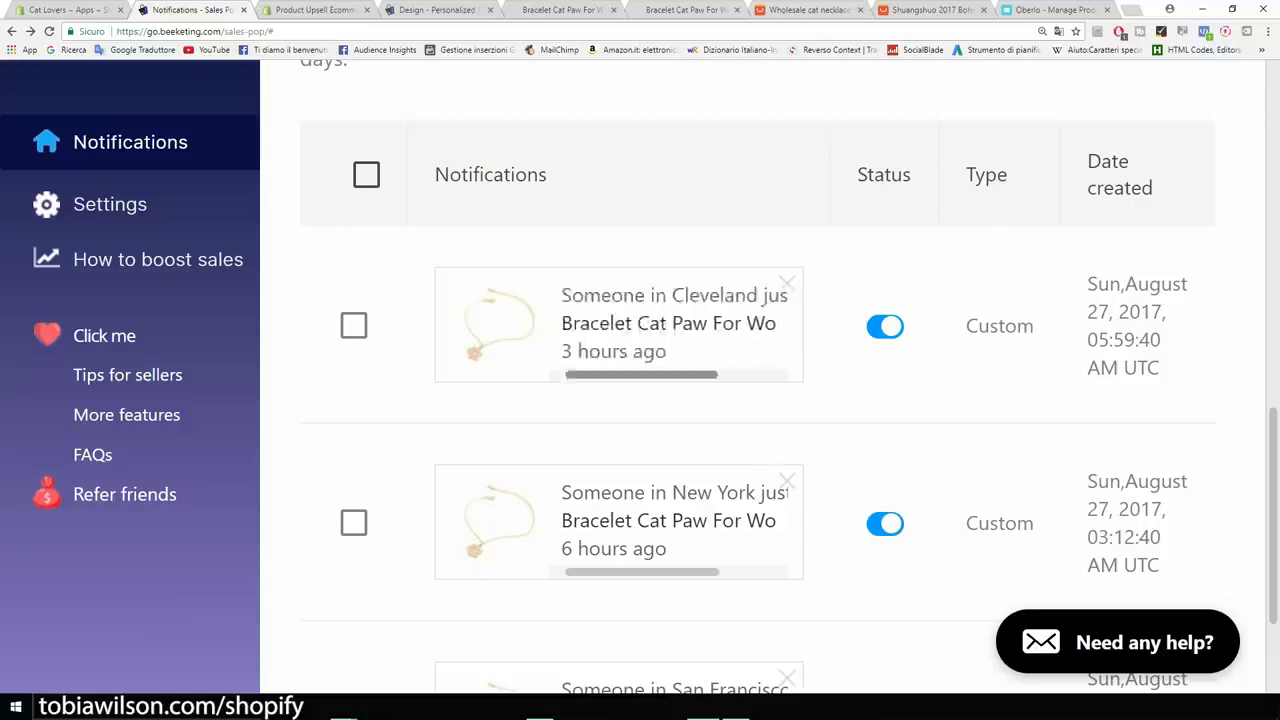
pyautogui.scroll(-1, 757, 400)
pyautogui.scroll(-1, 757, 390)
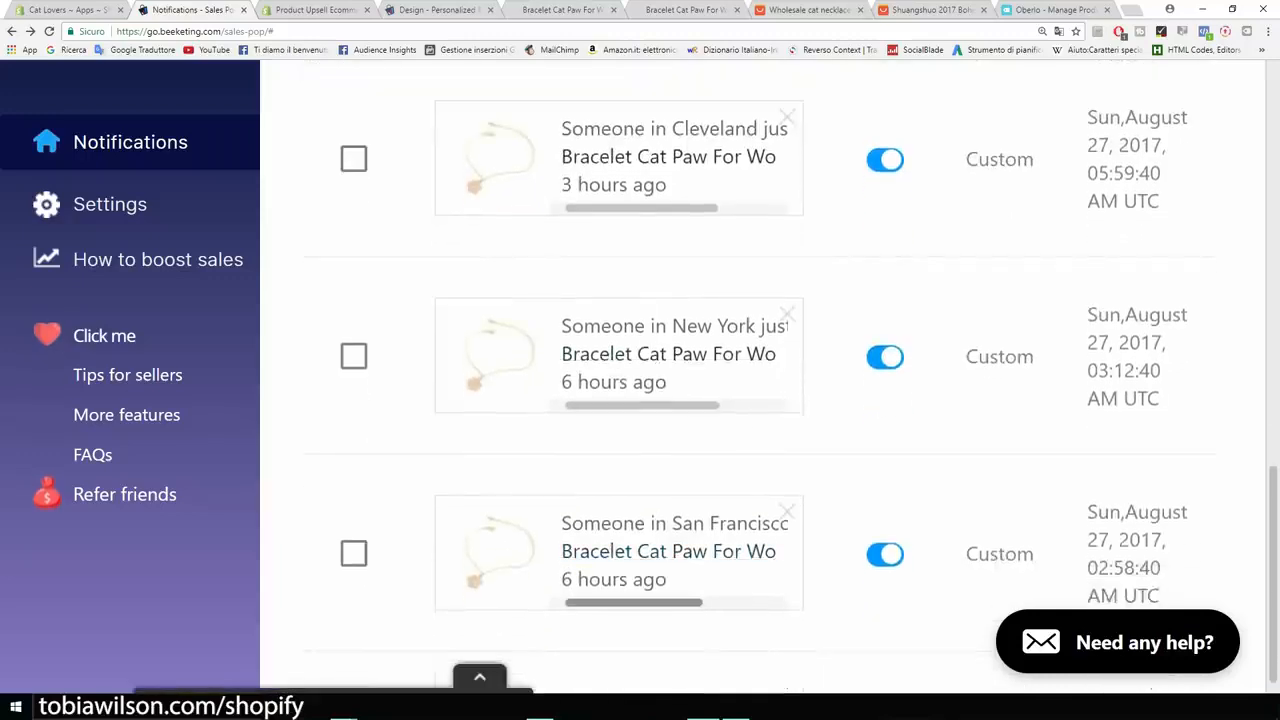
pyautogui.hotkey('ctrl', '-')
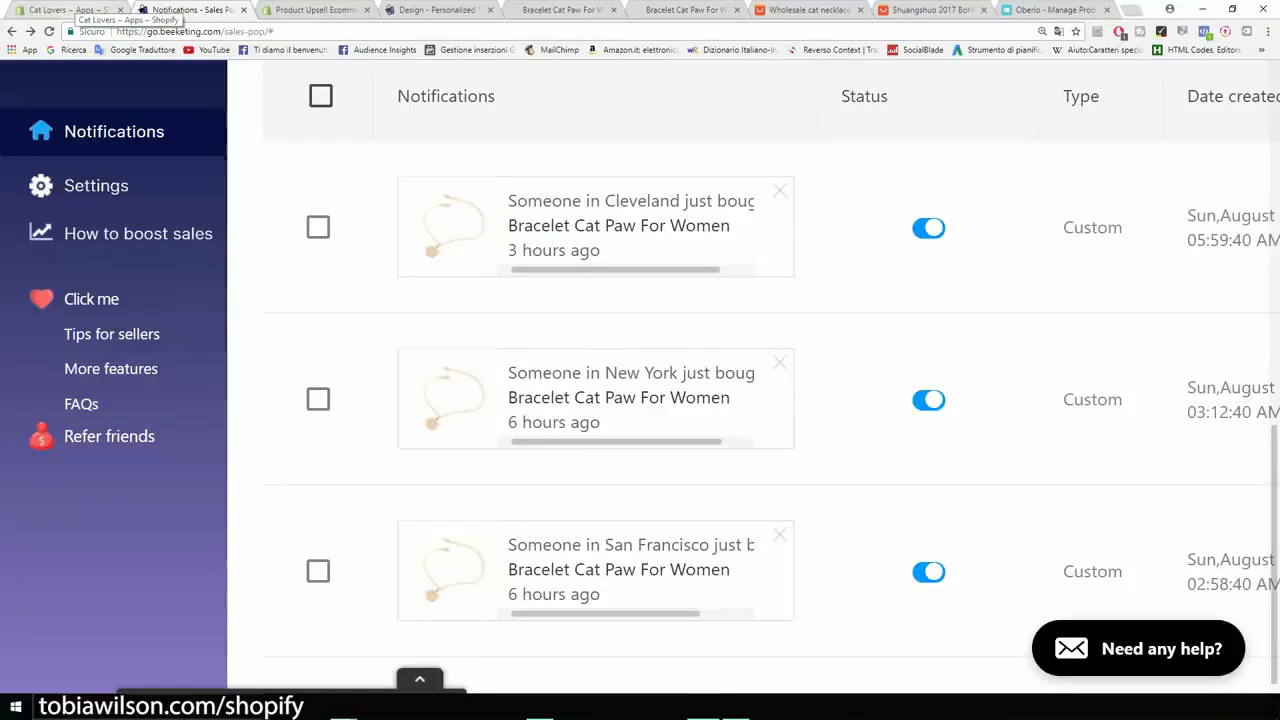
pyautogui.click(78, 10)
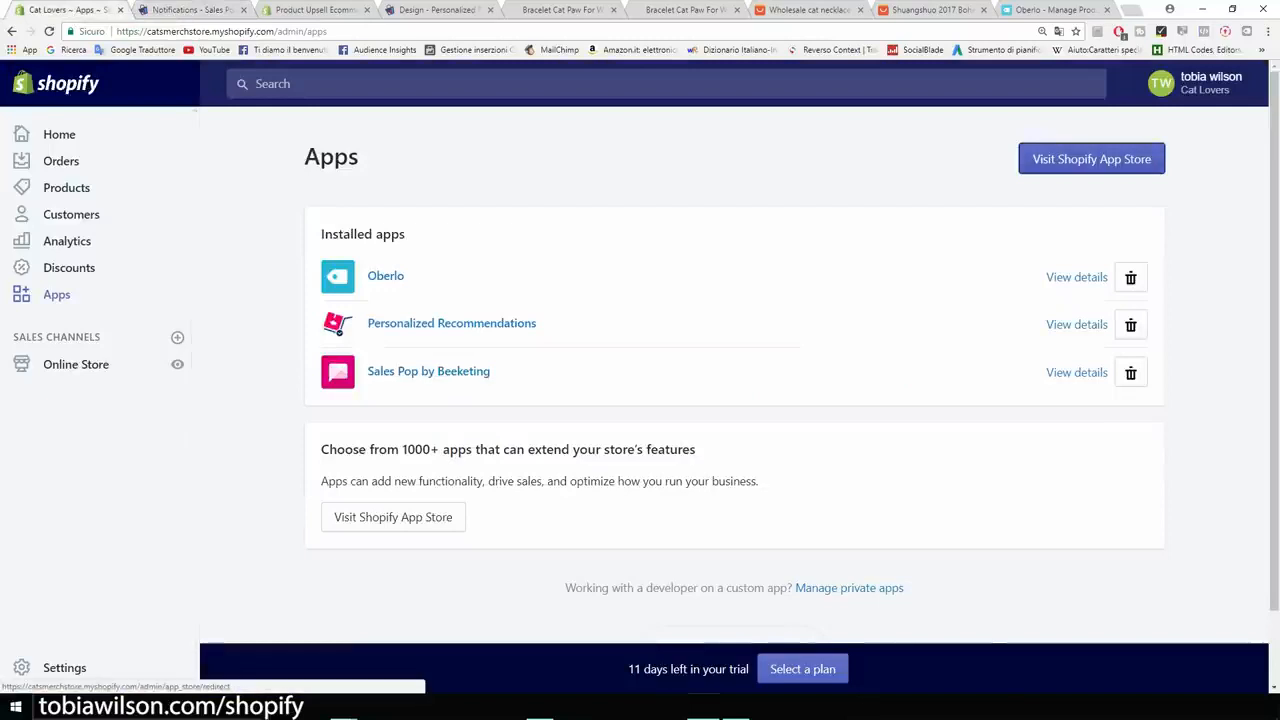
# Search the App Store for 'free ship' and browse the Free Shipping Bar by Hextom page.
pyautogui.click(1091, 159)
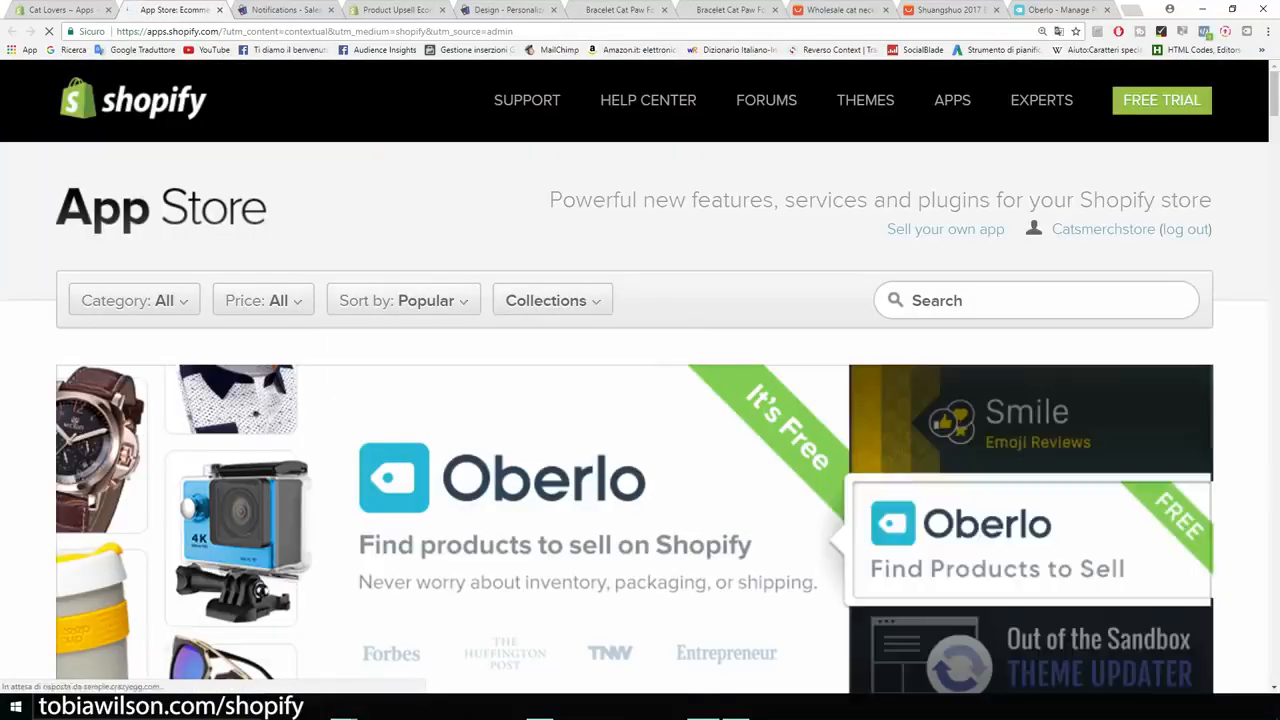
pyautogui.click(1036, 300)
pyautogui.write('free ship')
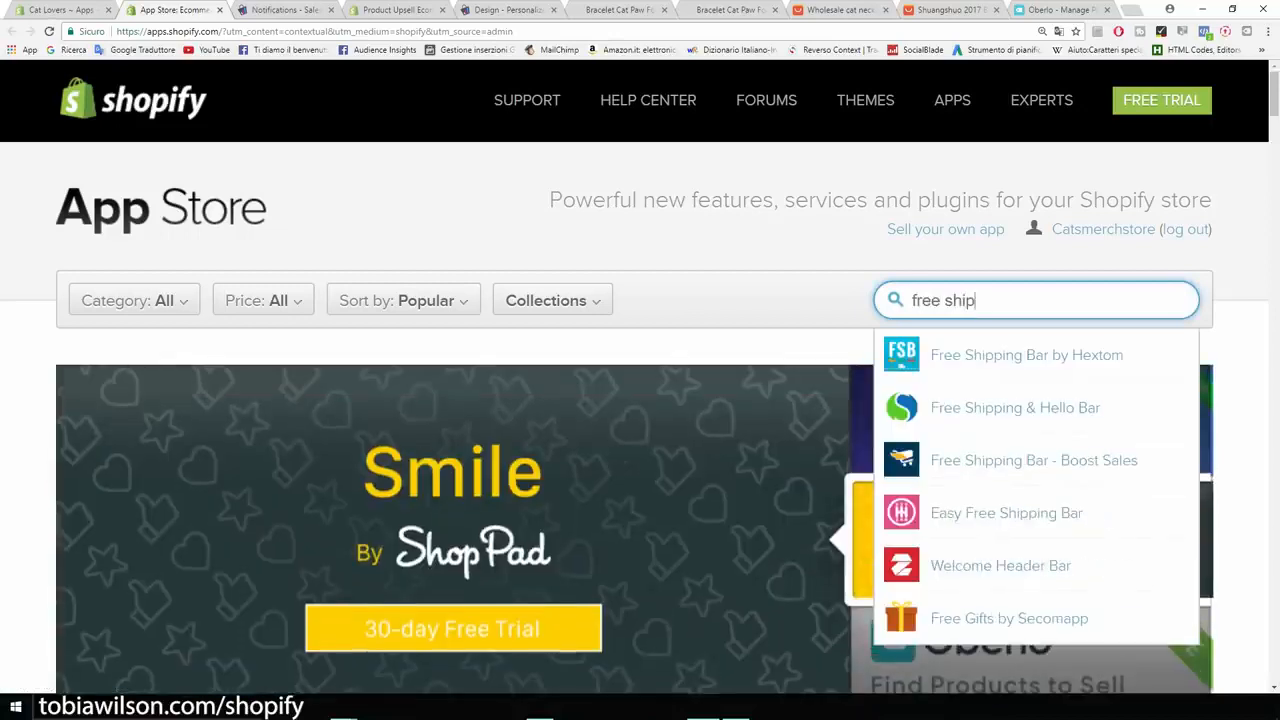
pyautogui.click(1028, 356)
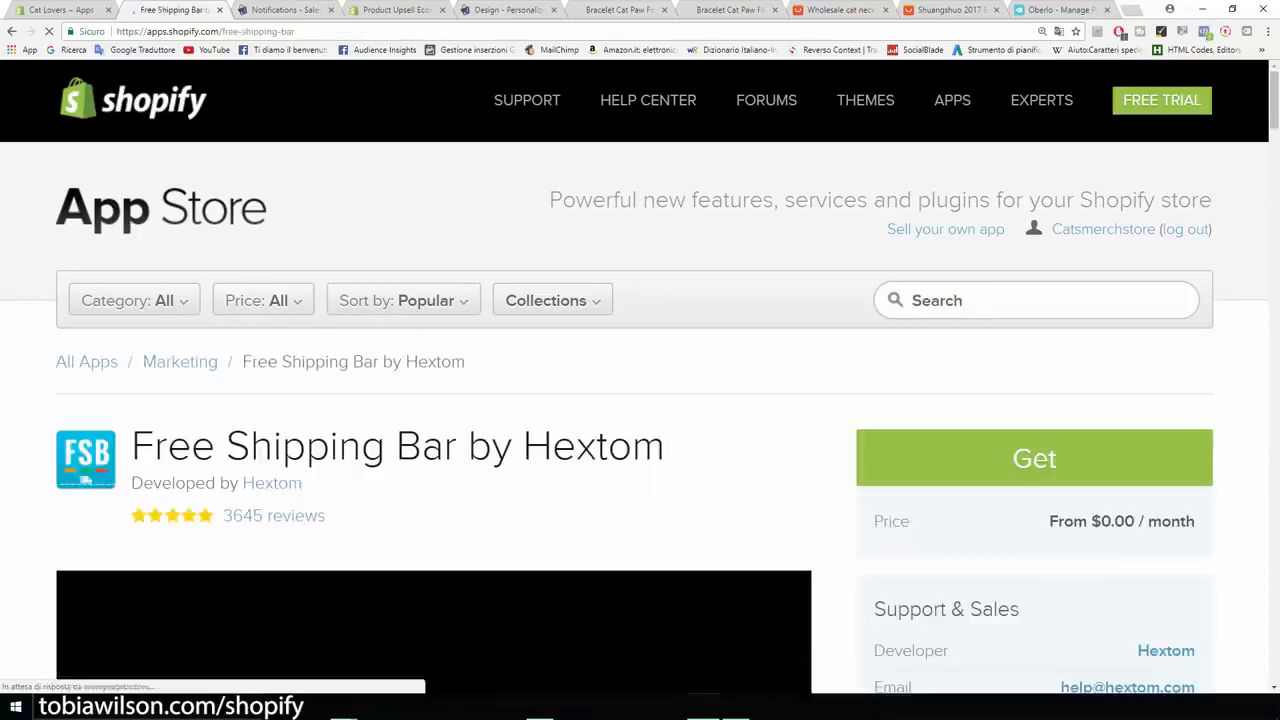
pyautogui.scroll(-2, 640, 400)
pyautogui.scroll(-2, 474, 578)
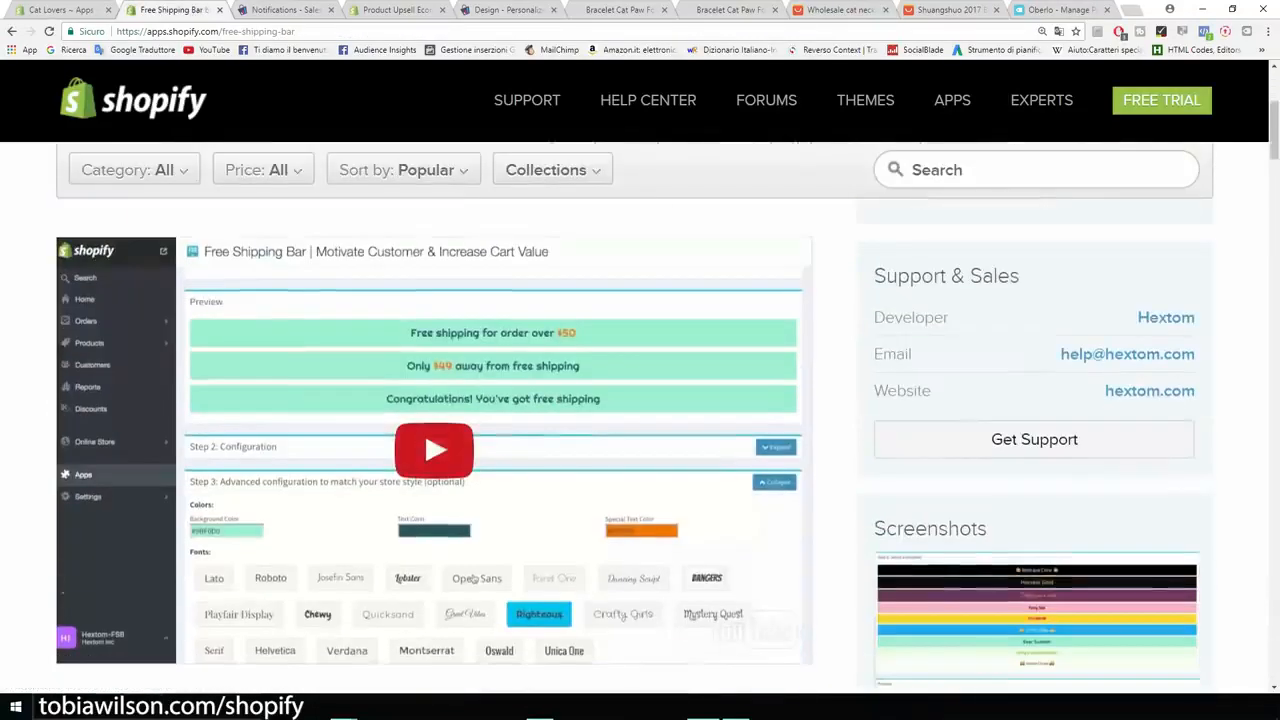
pyautogui.scroll(3, 474, 578)
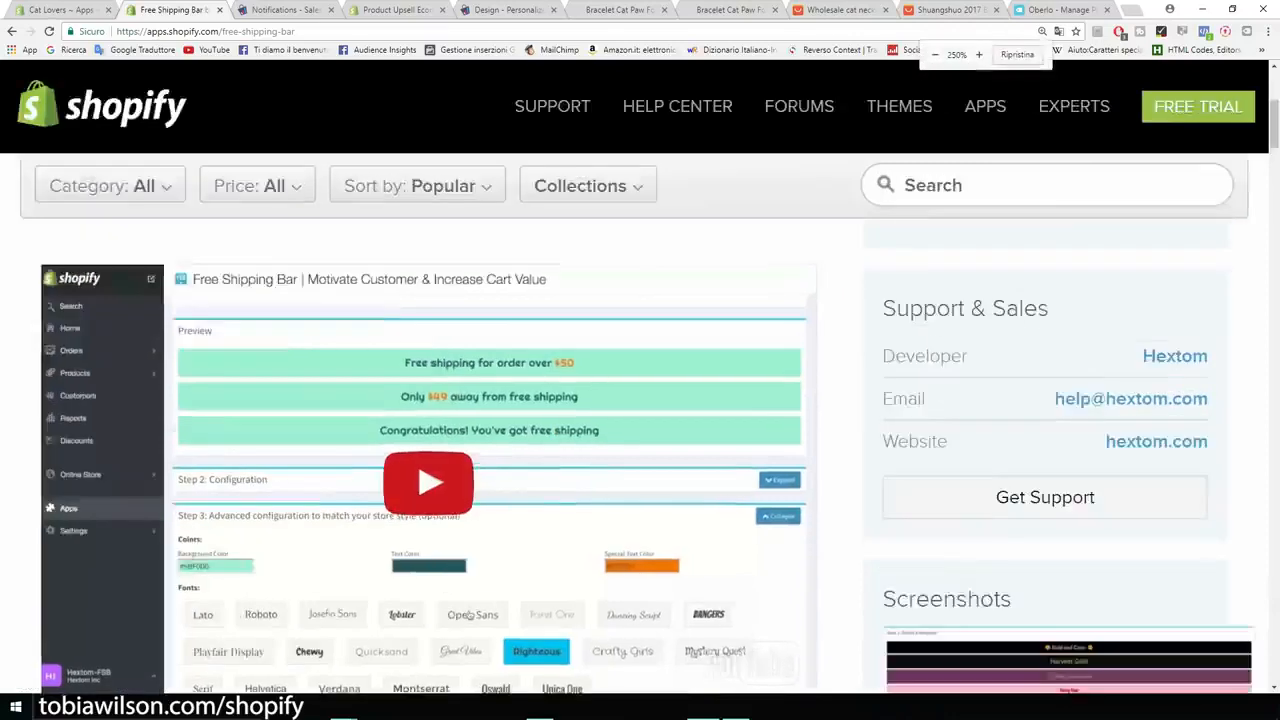
pyautogui.scroll(-4, 698, 622)
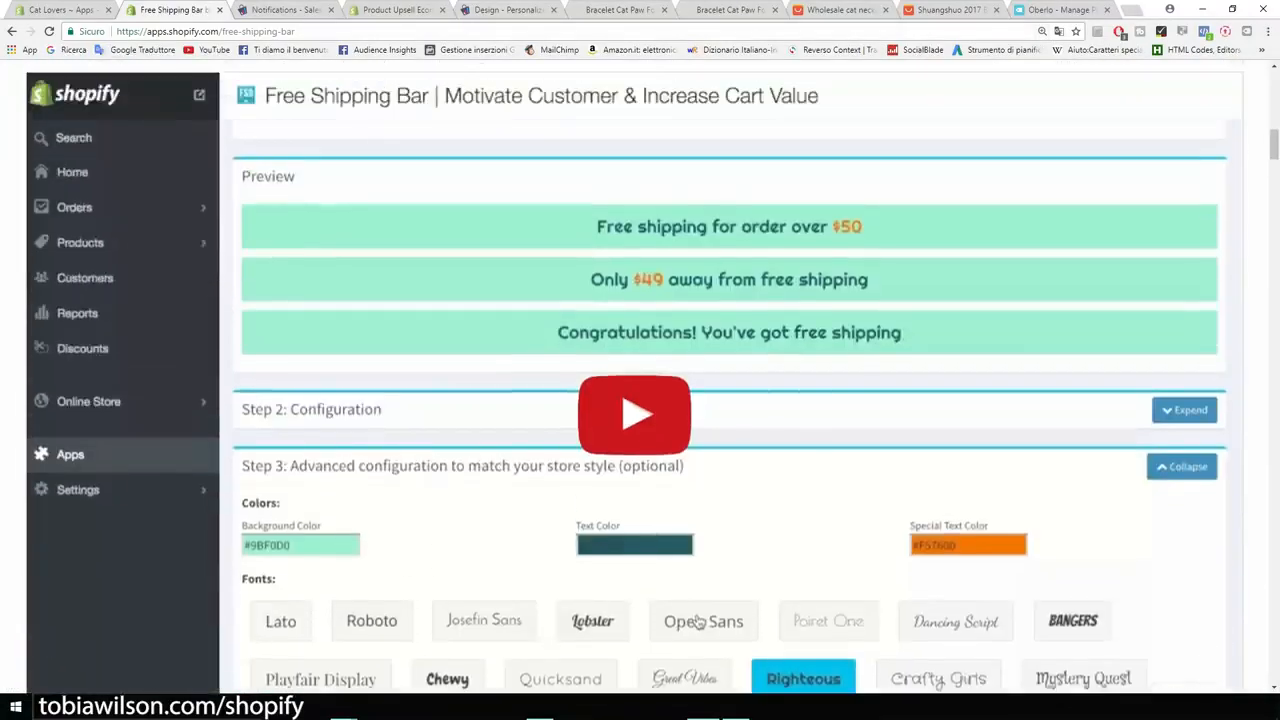
pyautogui.scroll(8, 698, 622)
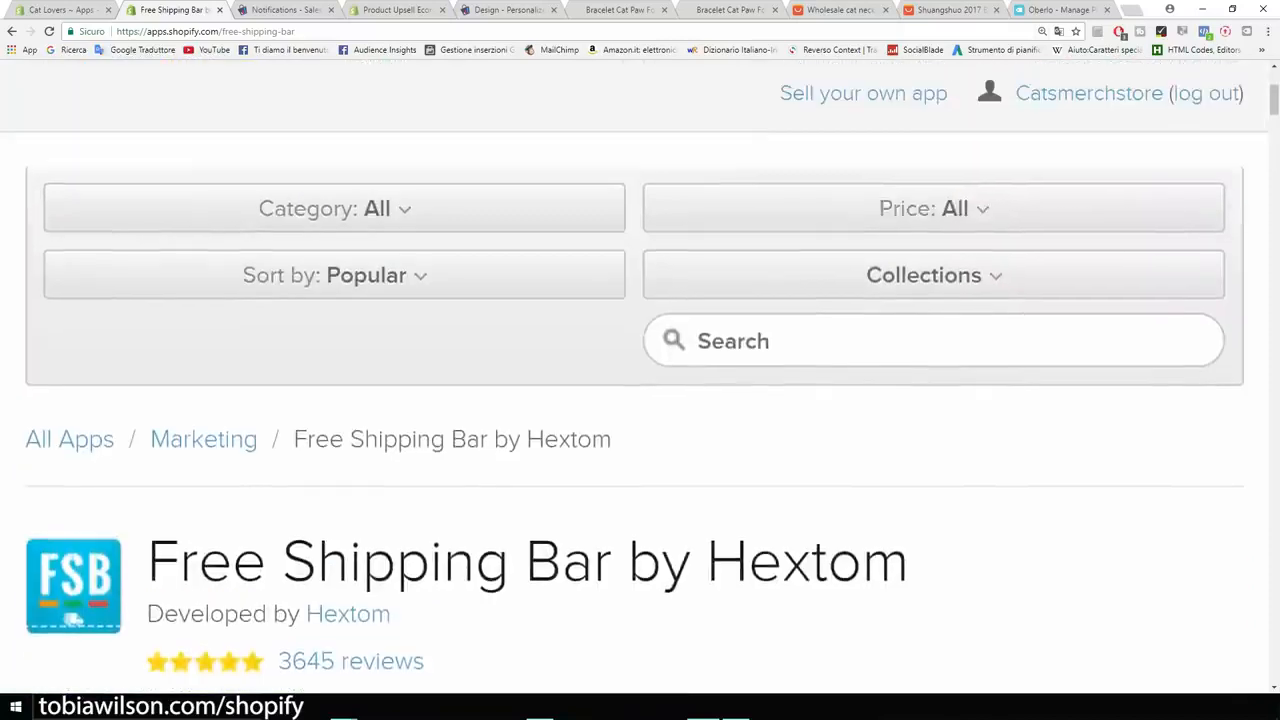
pyautogui.scroll(-2, 640, 380)
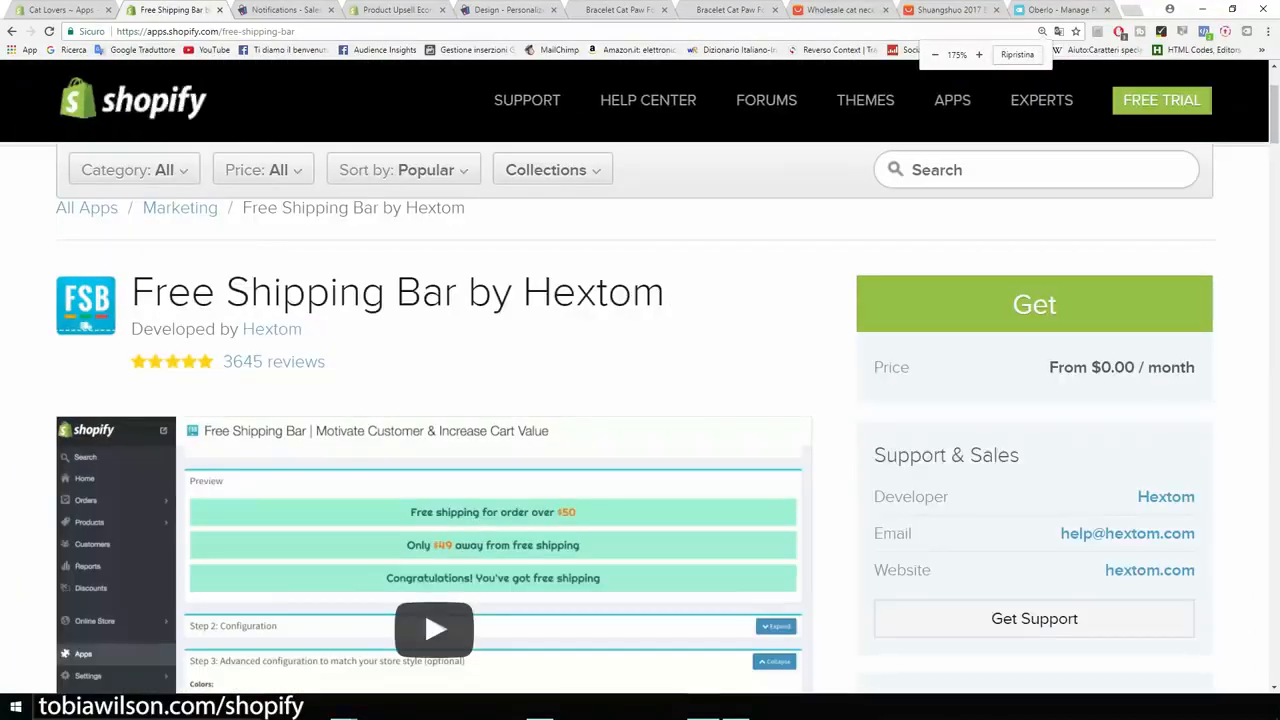
# Search the App Store for 'co' and open the Countdown Timer Bar by Hextom page.
pyautogui.click(1000, 170)
pyautogui.write('counter')
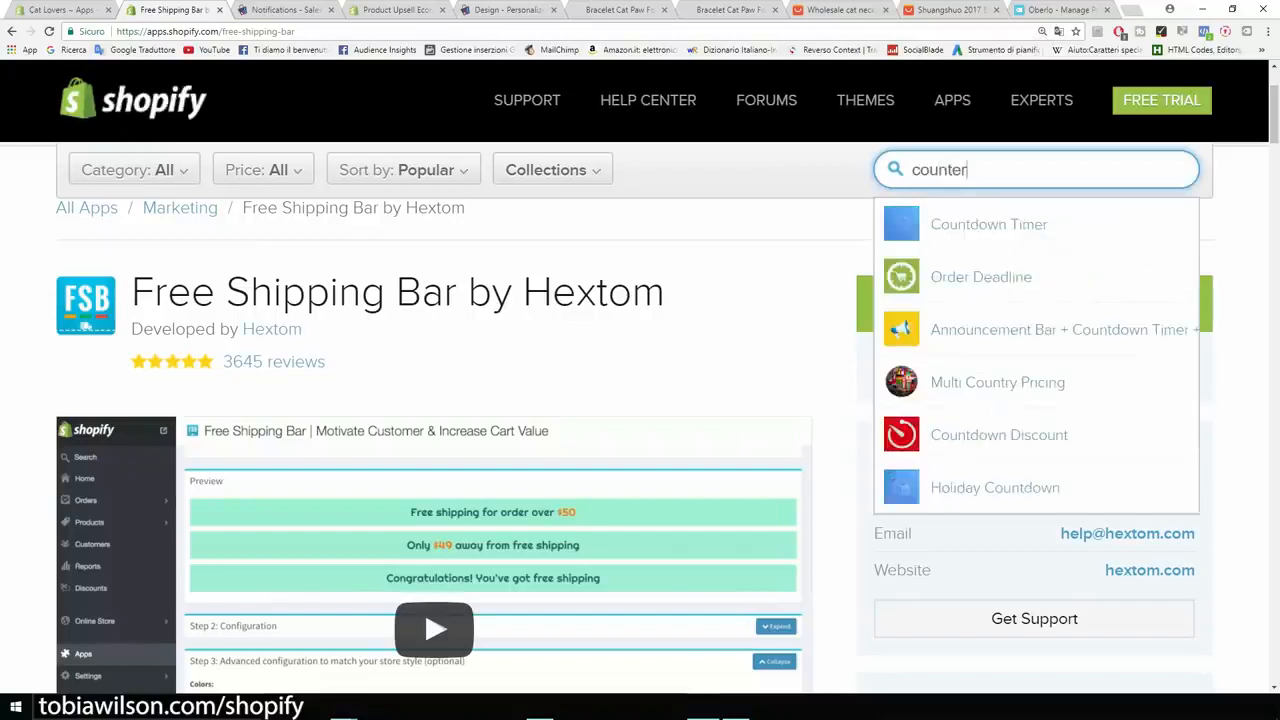
pyautogui.press('BackSpace')
pyautogui.press('BackSpace')
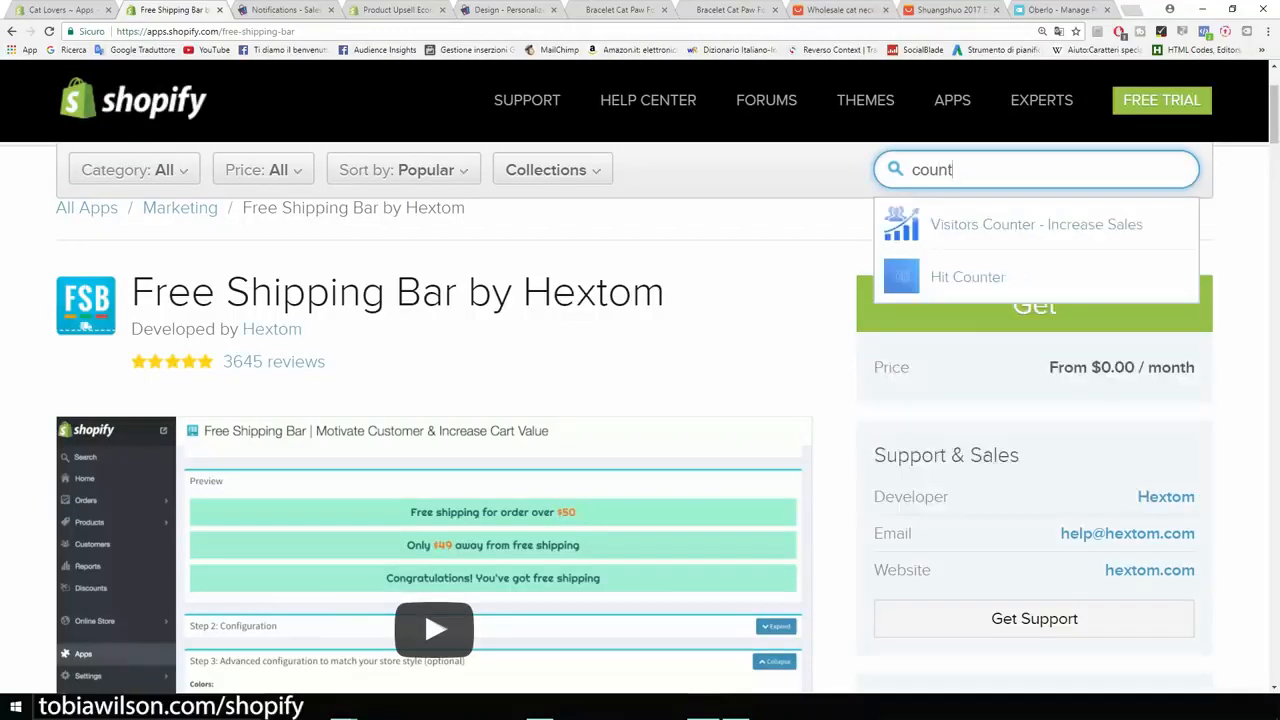
pyautogui.press('BackSpace')
pyautogui.press('BackSpace')
pyautogui.press('BackSpace')
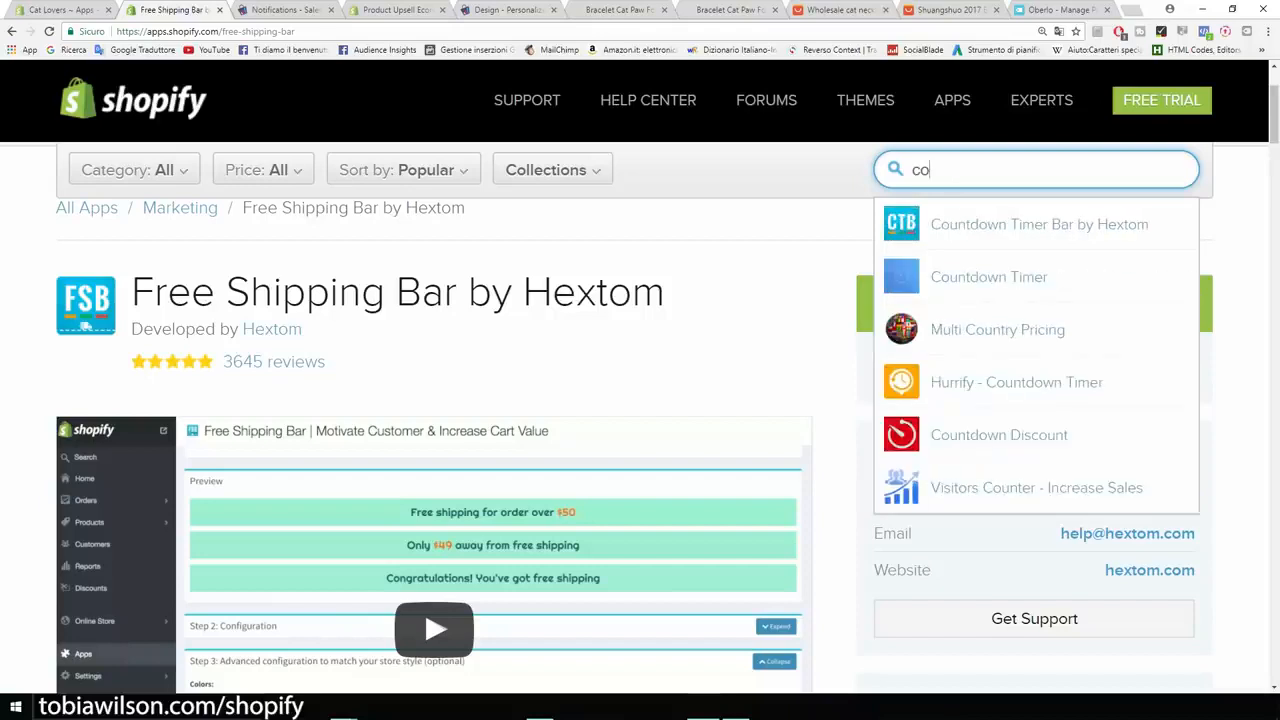
pyautogui.press('Down')
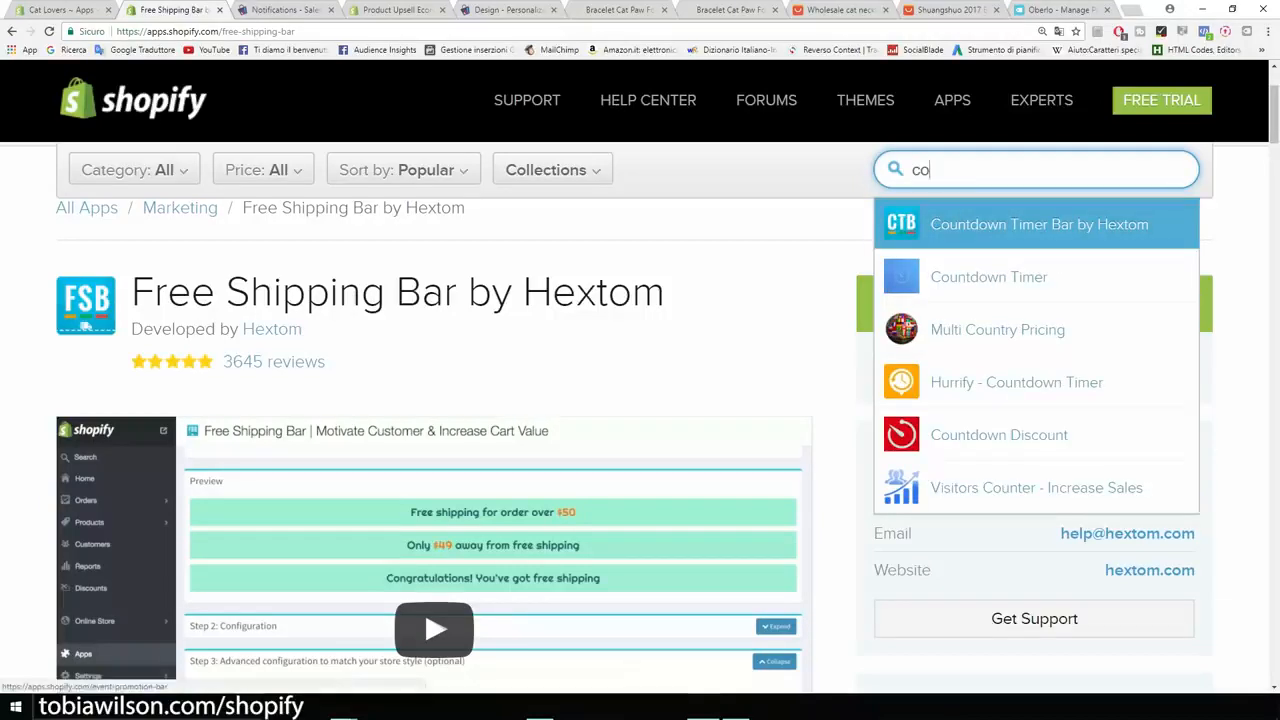
pyautogui.press('Return')
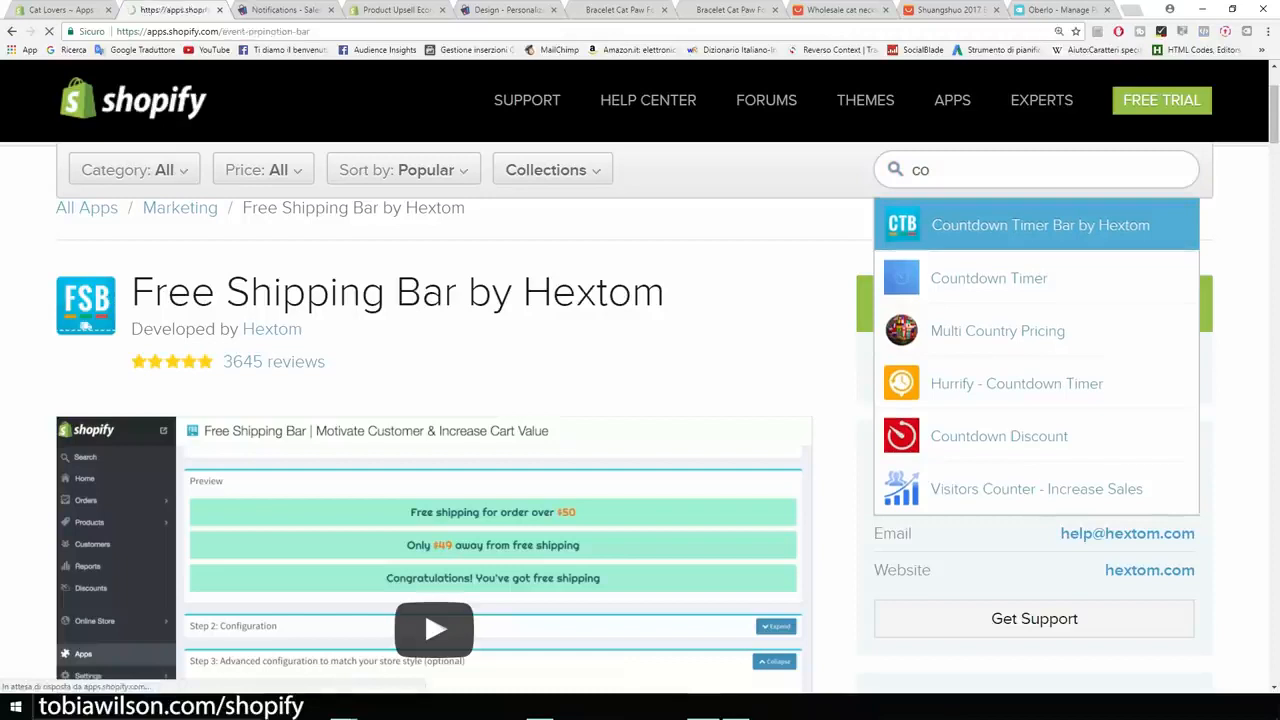
# Review the Countdown Timer Bar listing, noting its $6.99 monthly price and title.
pyautogui.scroll(-2, 1105, 388)
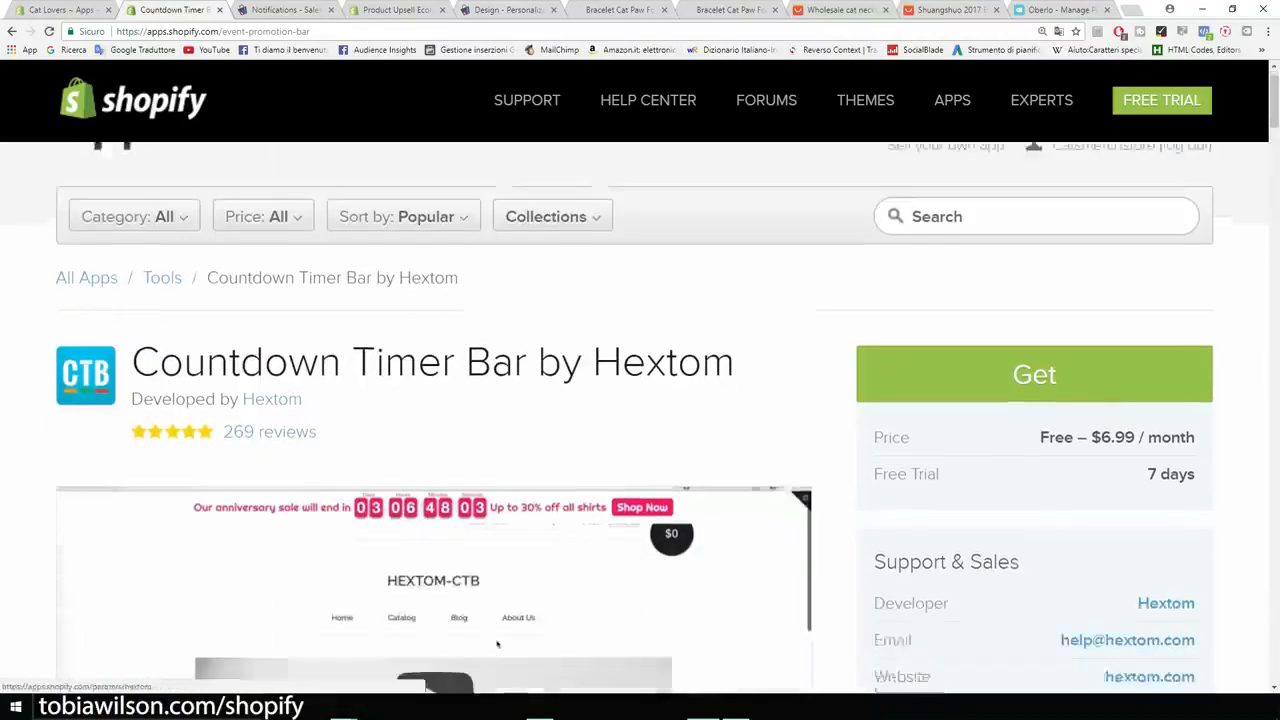
pyautogui.moveTo(1108, 388); pyautogui.dragTo(1134, 388)
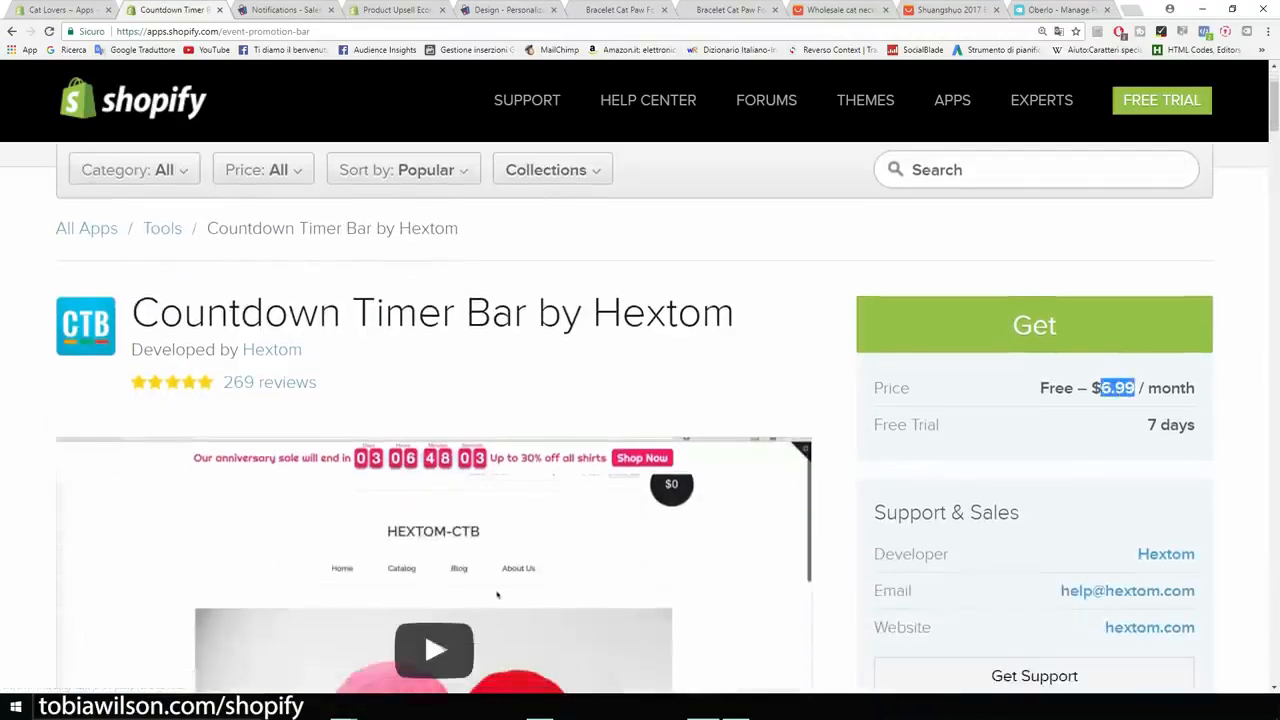
pyautogui.scroll(-2, 690, 390)
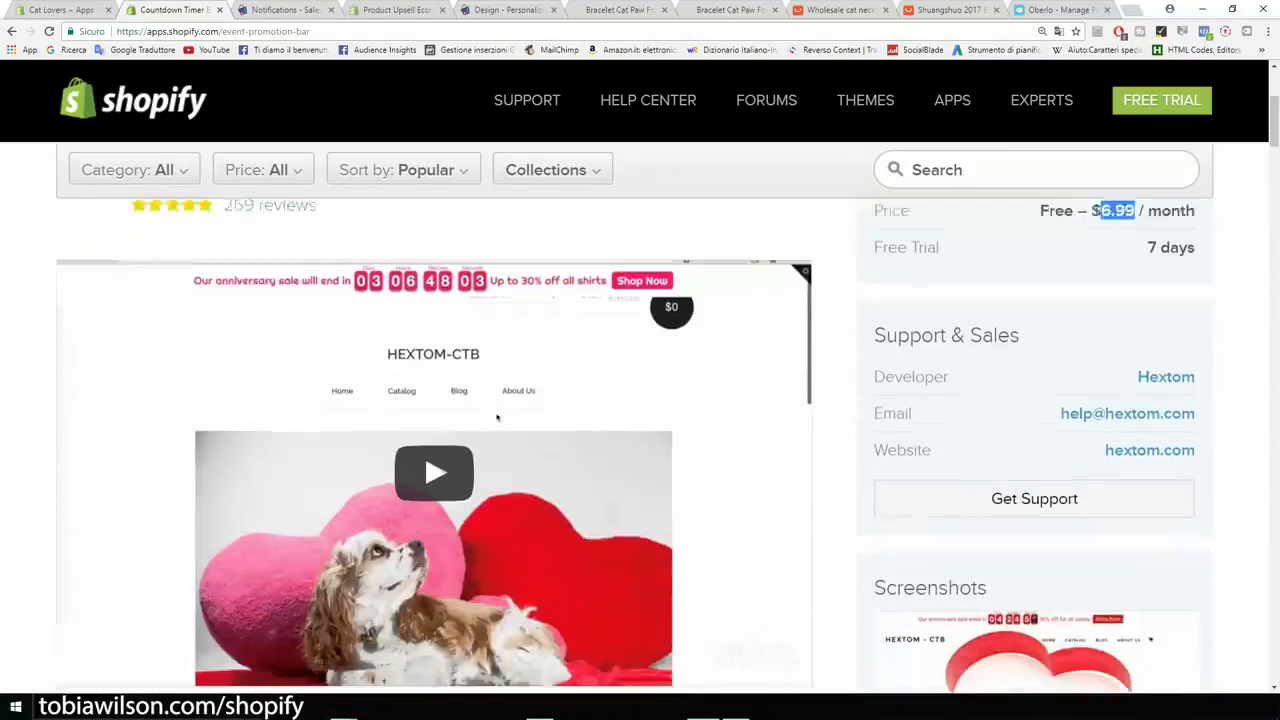
pyautogui.scroll(2, 690, 390)
pyautogui.moveTo(737, 313); pyautogui.dragTo(159, 313)
pyautogui.click(159, 313)
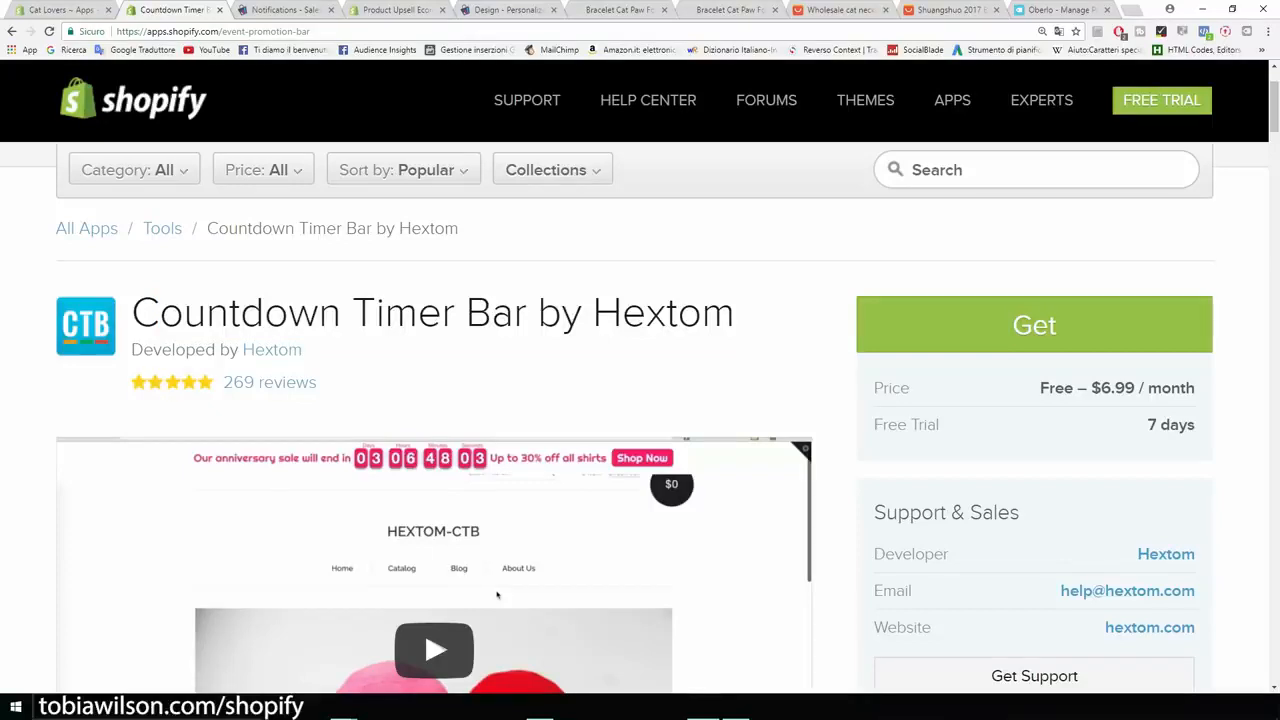
pyautogui.scroll(1, 497, 595)
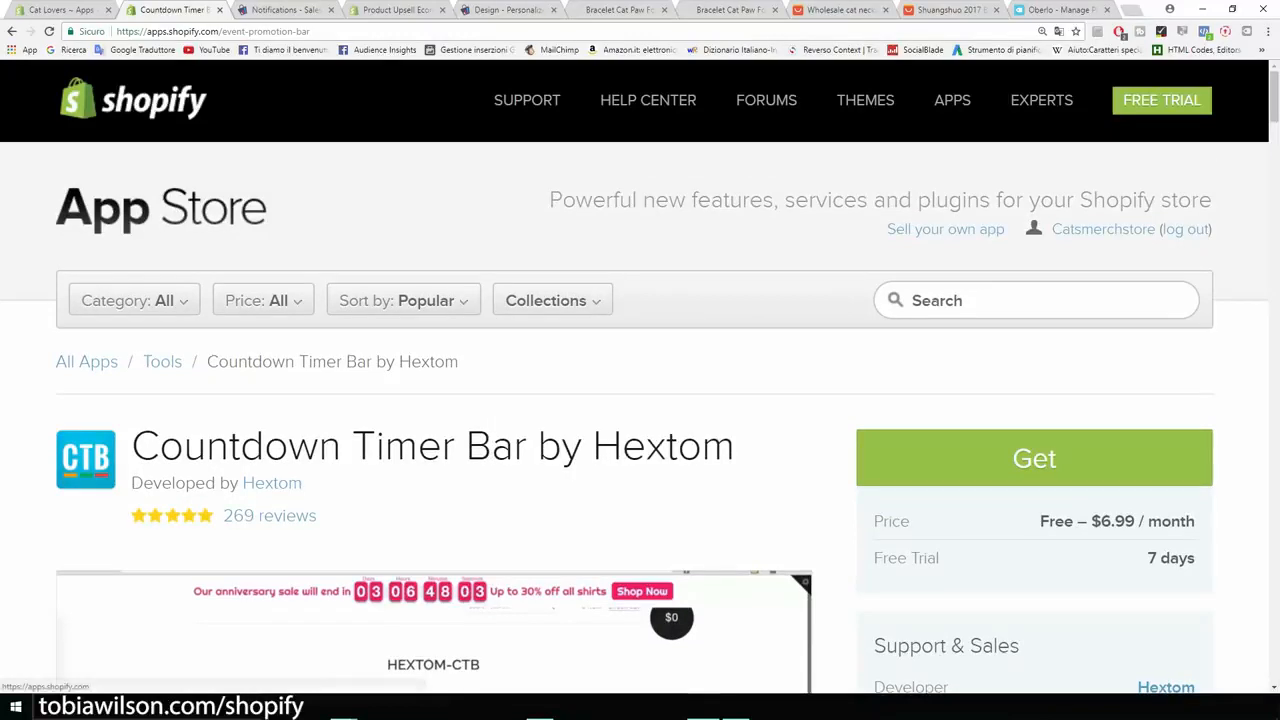
# Browse the App Store home page, then return to the store admin's Apps list.
pyautogui.click(160, 208)
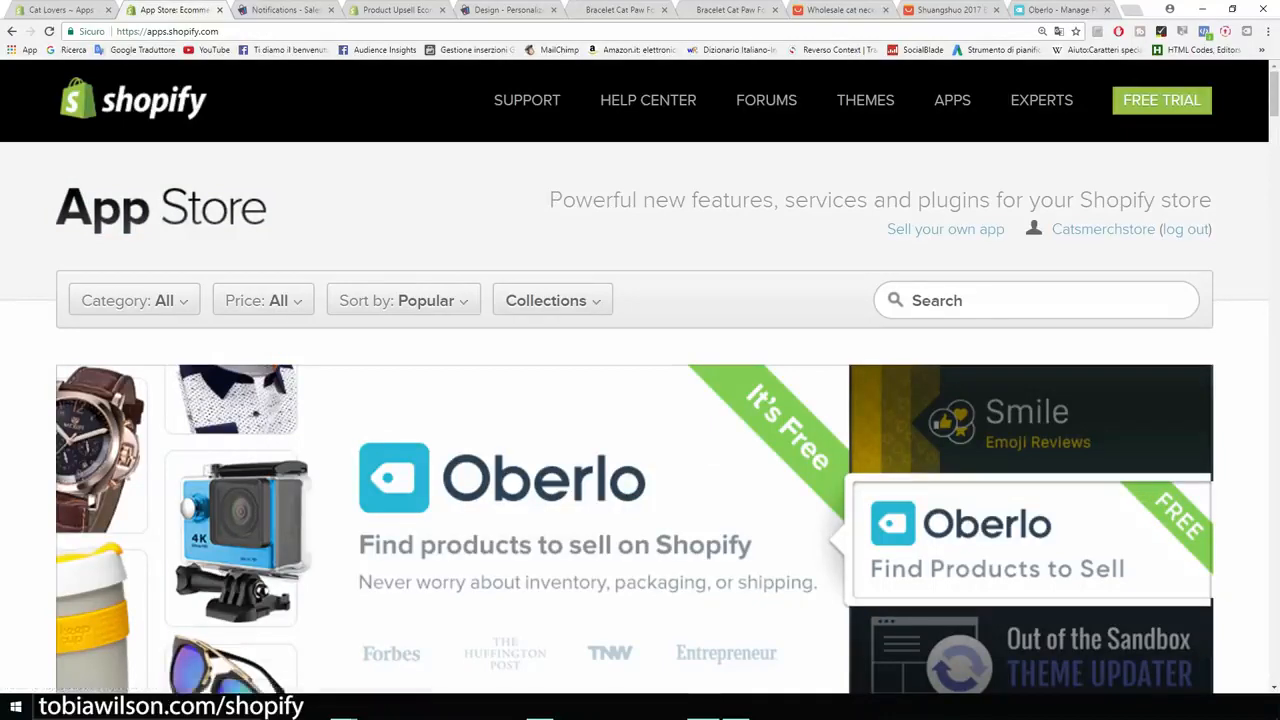
pyautogui.scroll(-9, 640, 420)
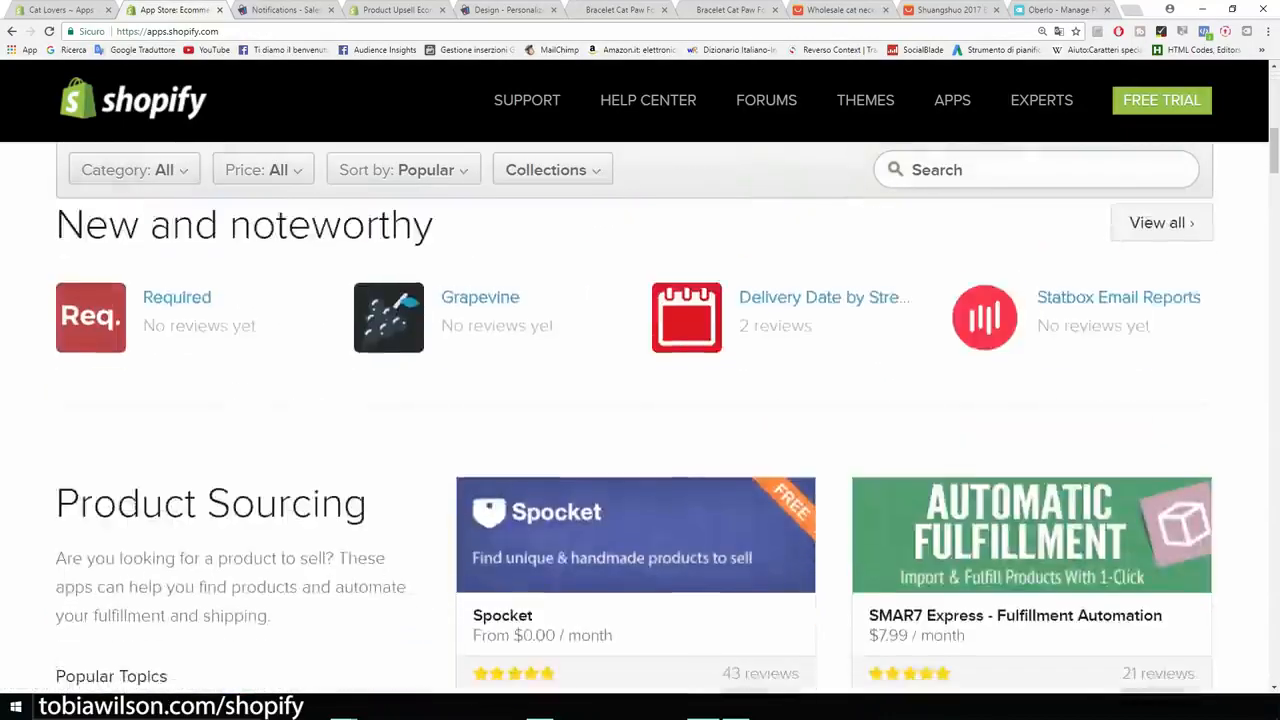
pyautogui.scroll(3, 640, 420)
pyautogui.scroll(6, 640, 420)
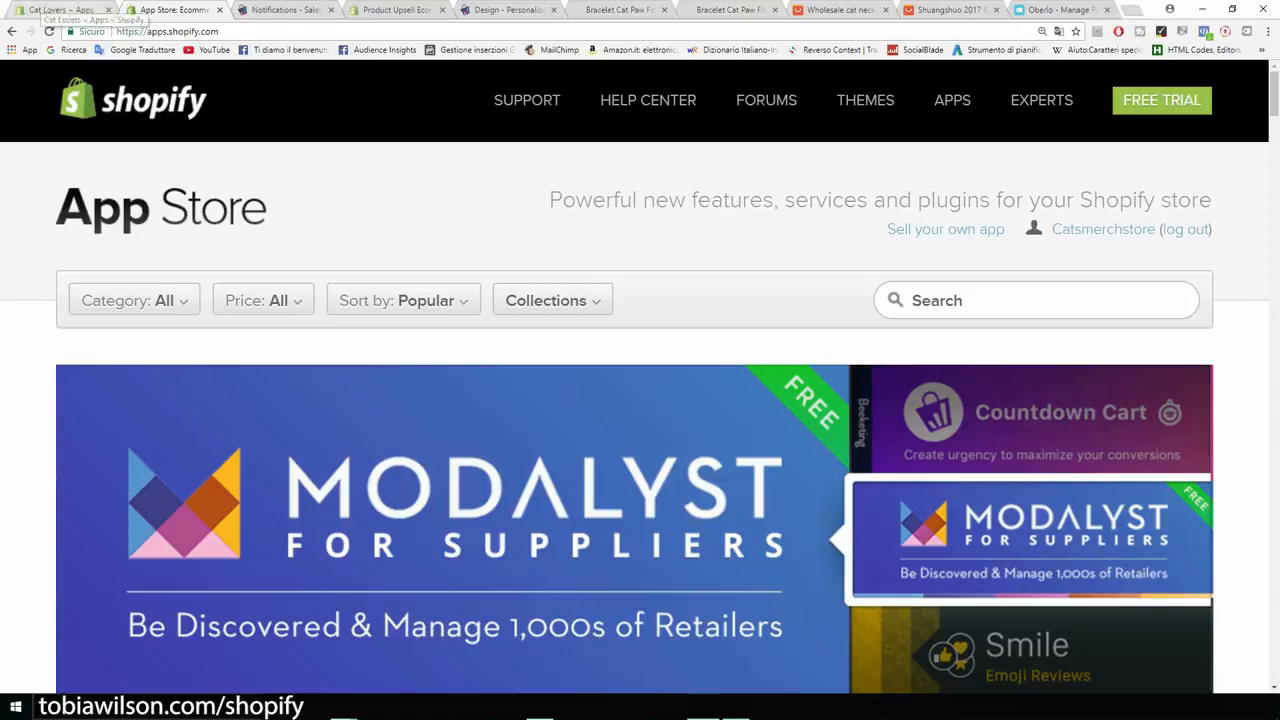
pyautogui.scroll(-5, 640, 420)
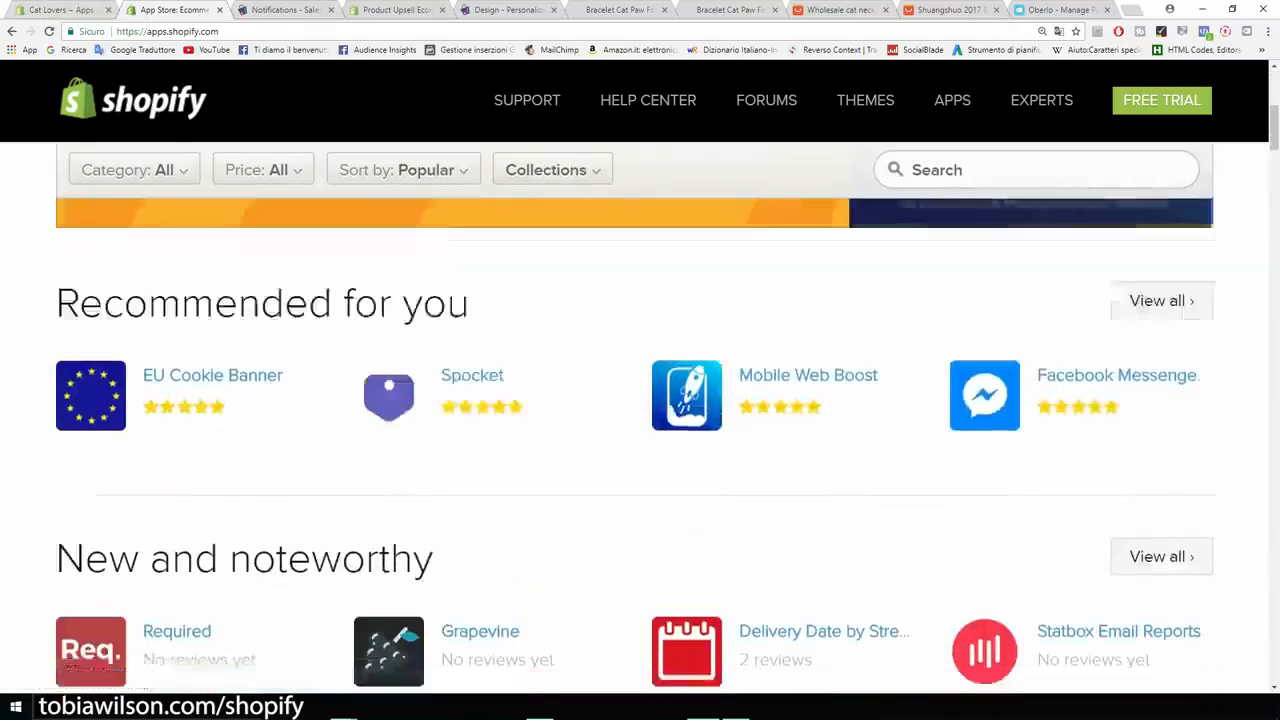
pyautogui.scroll(9, 640, 420)
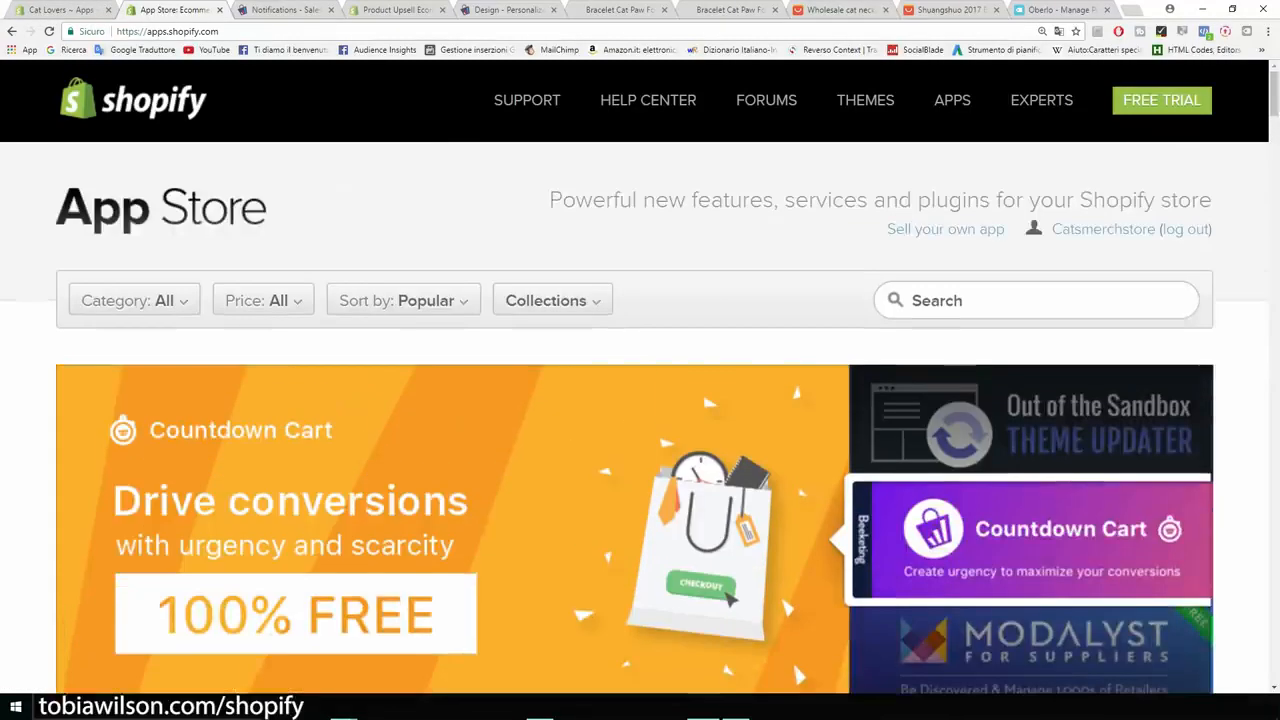
pyautogui.click(62, 10)
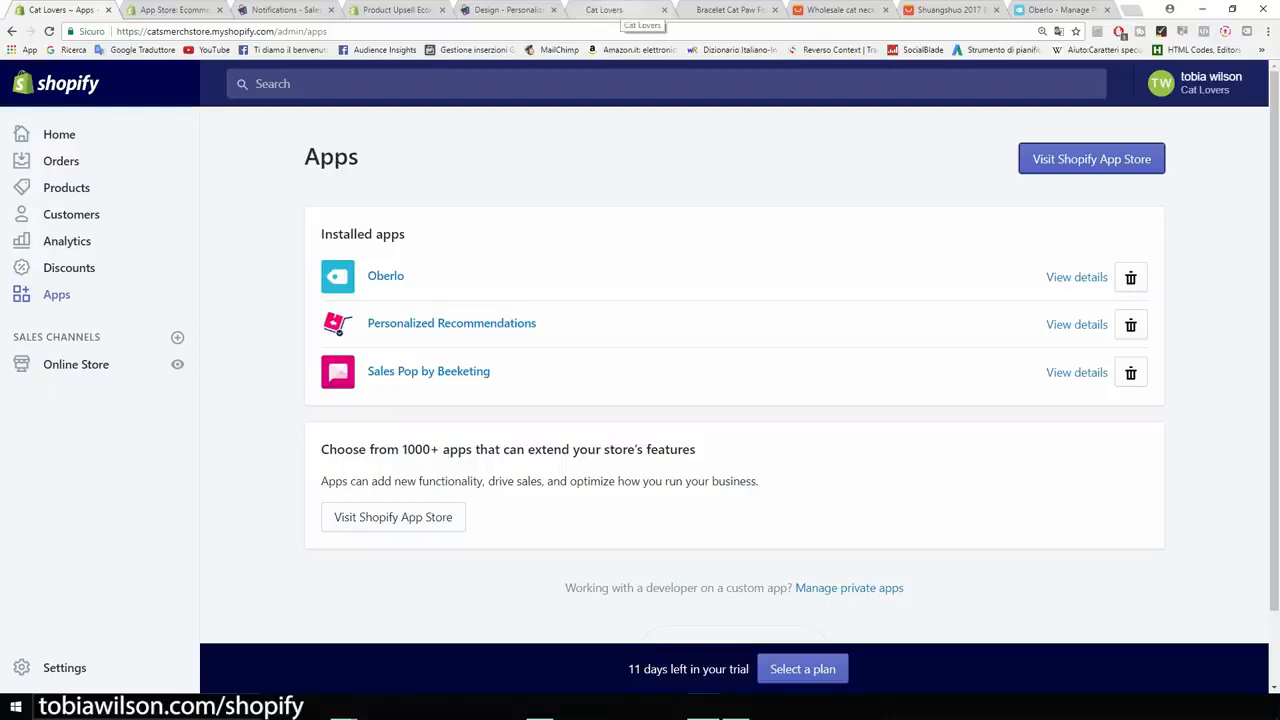
# Browse the Cat Lovers storefront's products and newsletter, highlighting the Our Products heading.
pyautogui.click(620, 10)
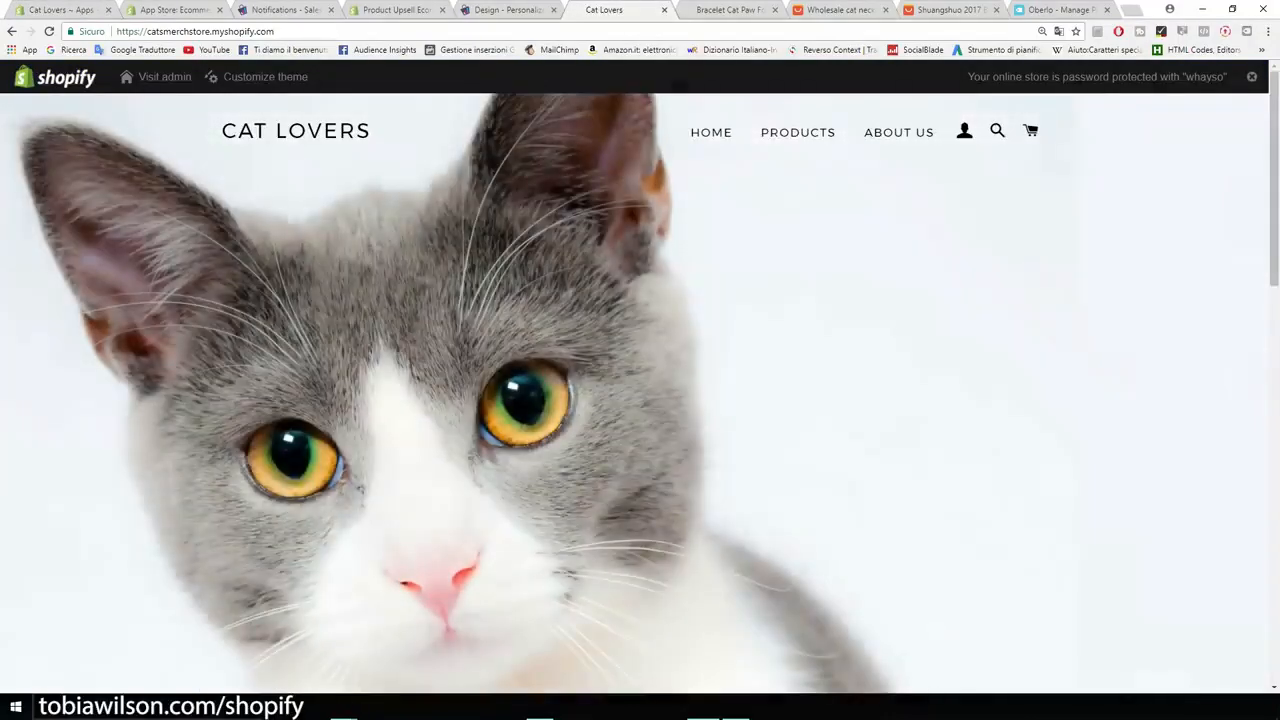
pyautogui.scroll(-7, 640, 390)
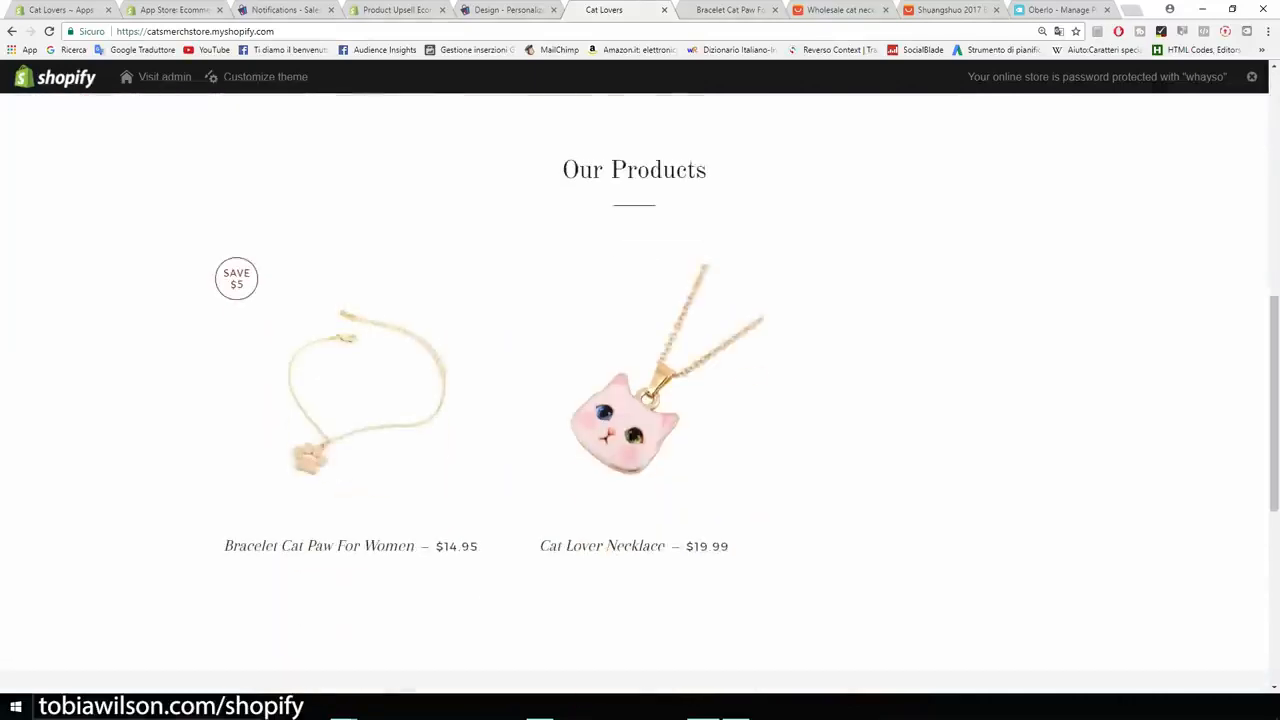
pyautogui.scroll(-2, 640, 390)
pyautogui.scroll(-2, 640, 390)
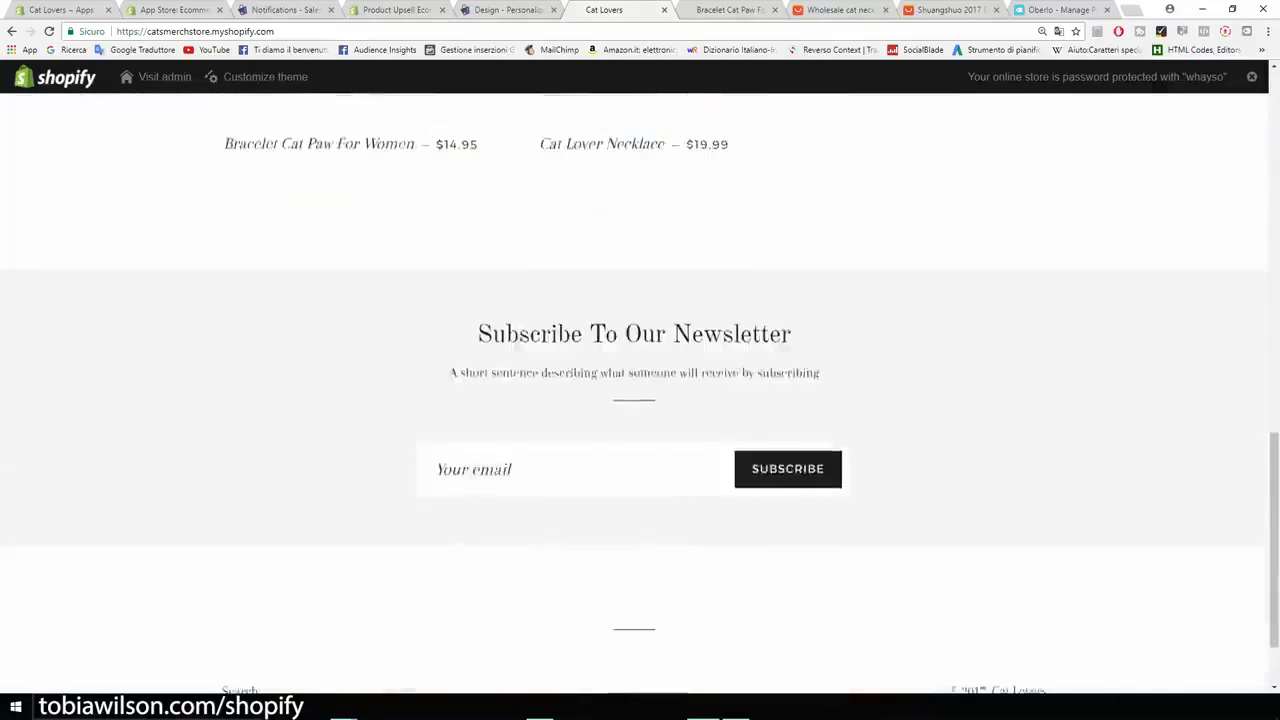
pyautogui.scroll(4, 640, 390)
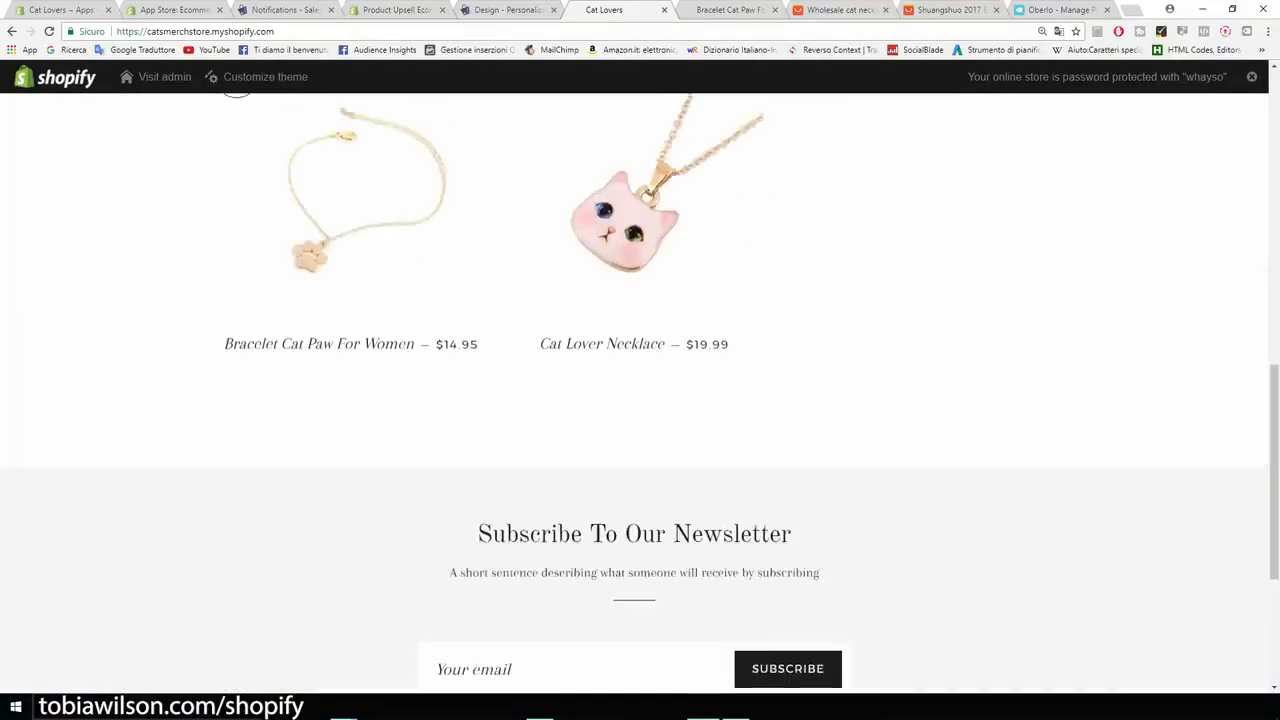
pyautogui.scroll(-5, 640, 390)
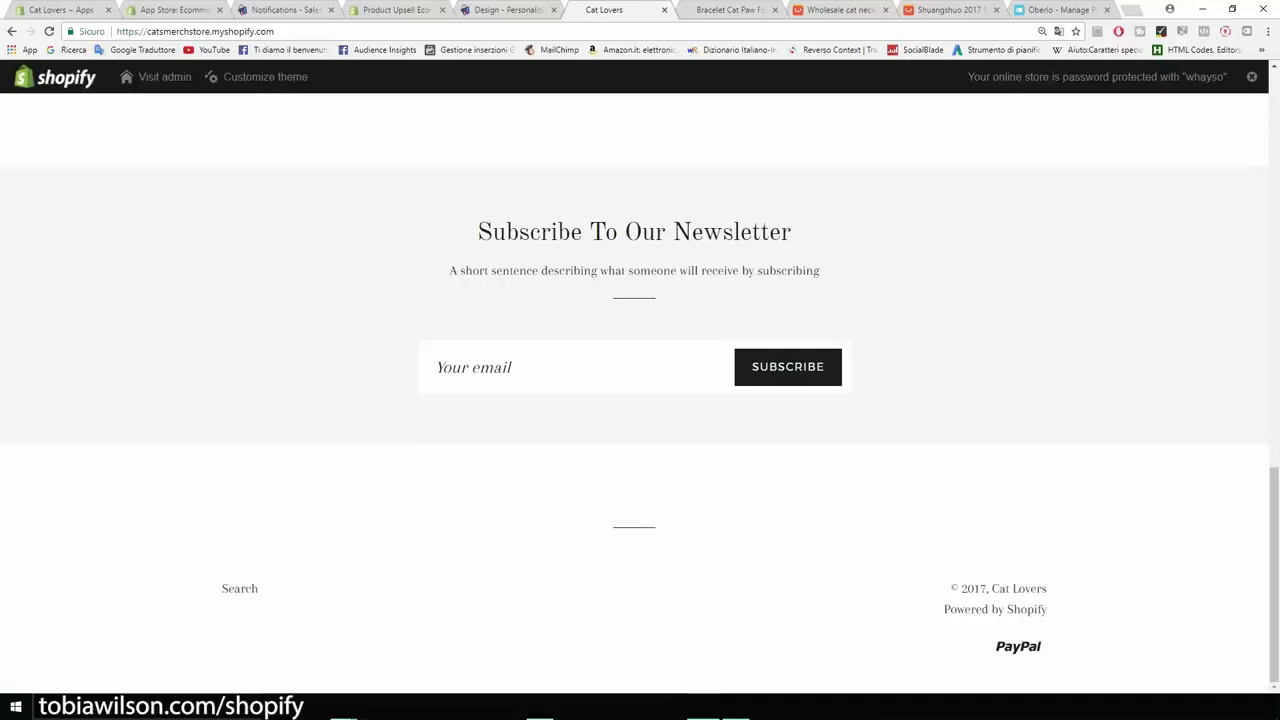
pyautogui.scroll(8, 640, 390)
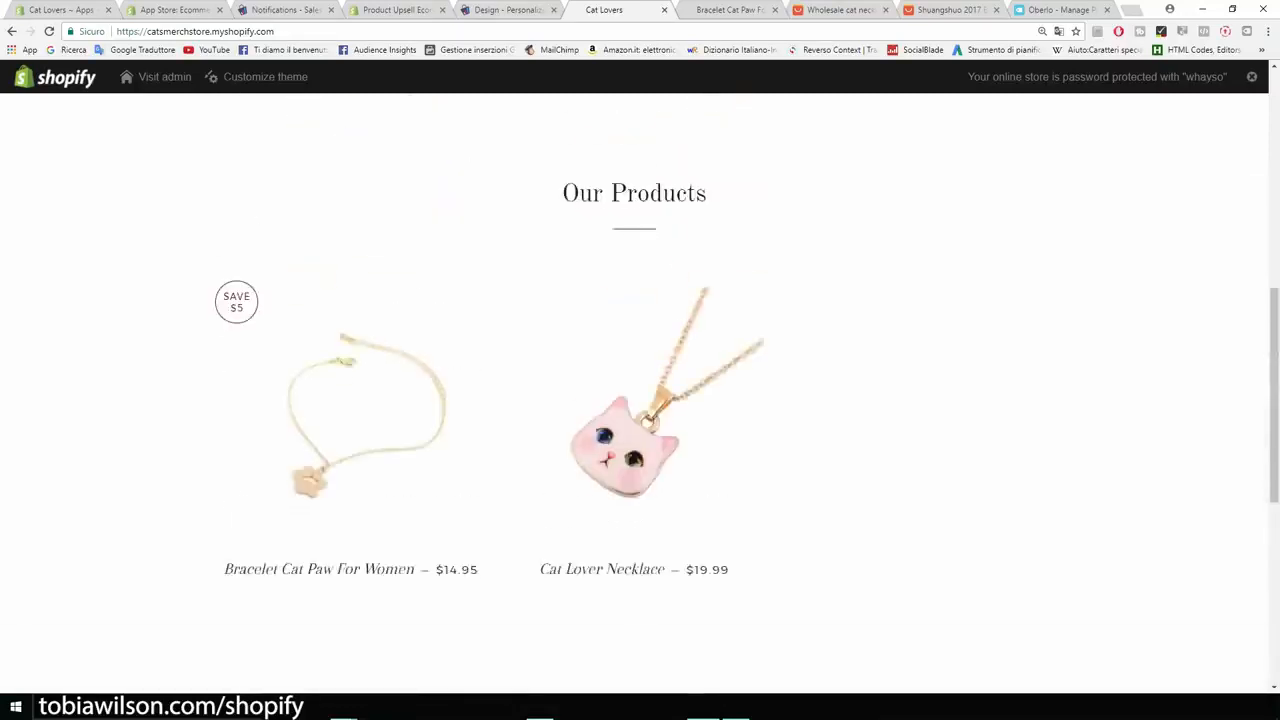
pyautogui.scroll(-1, 640, 390)
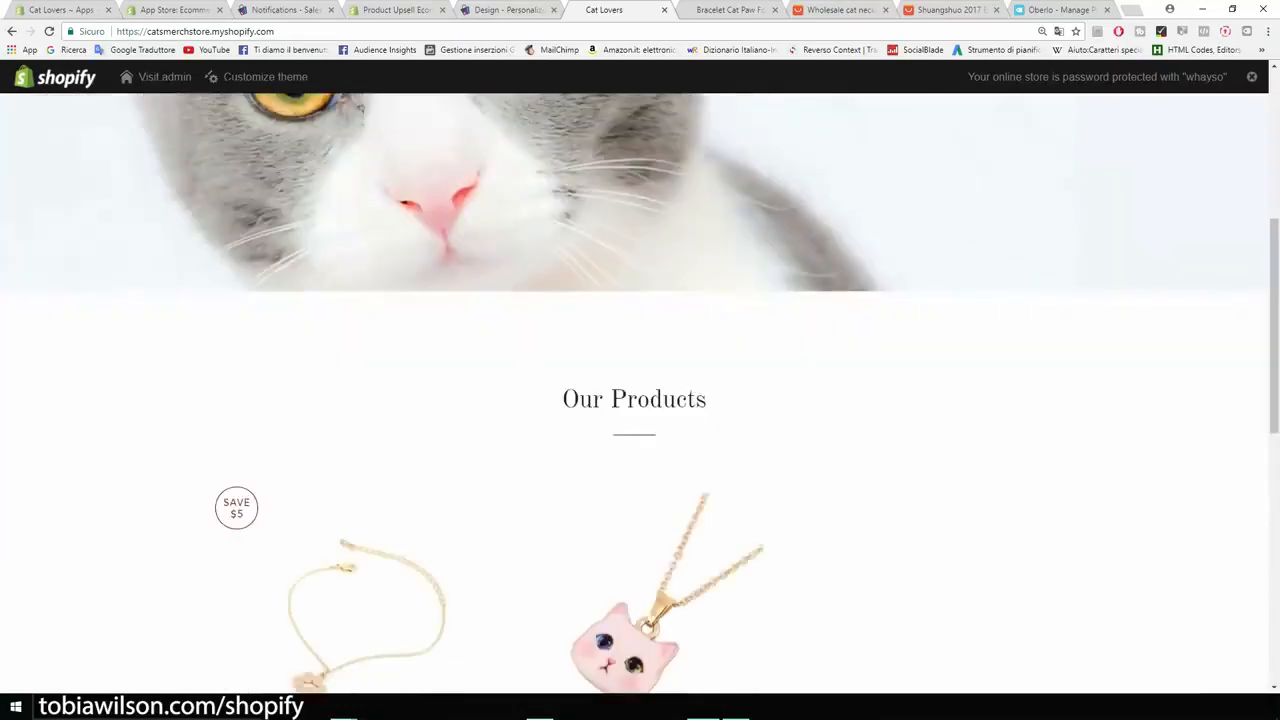
pyautogui.moveTo(708, 400); pyautogui.dragTo(562, 400)
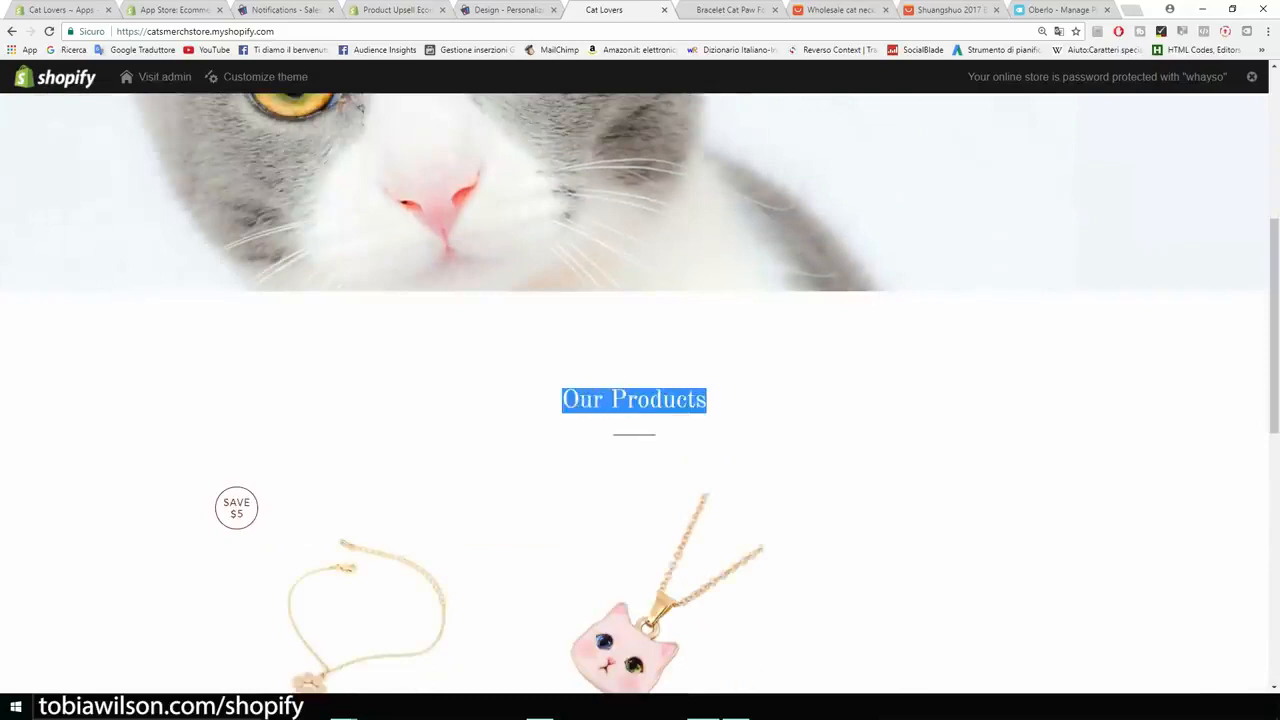
pyautogui.scroll(4, 640, 390)
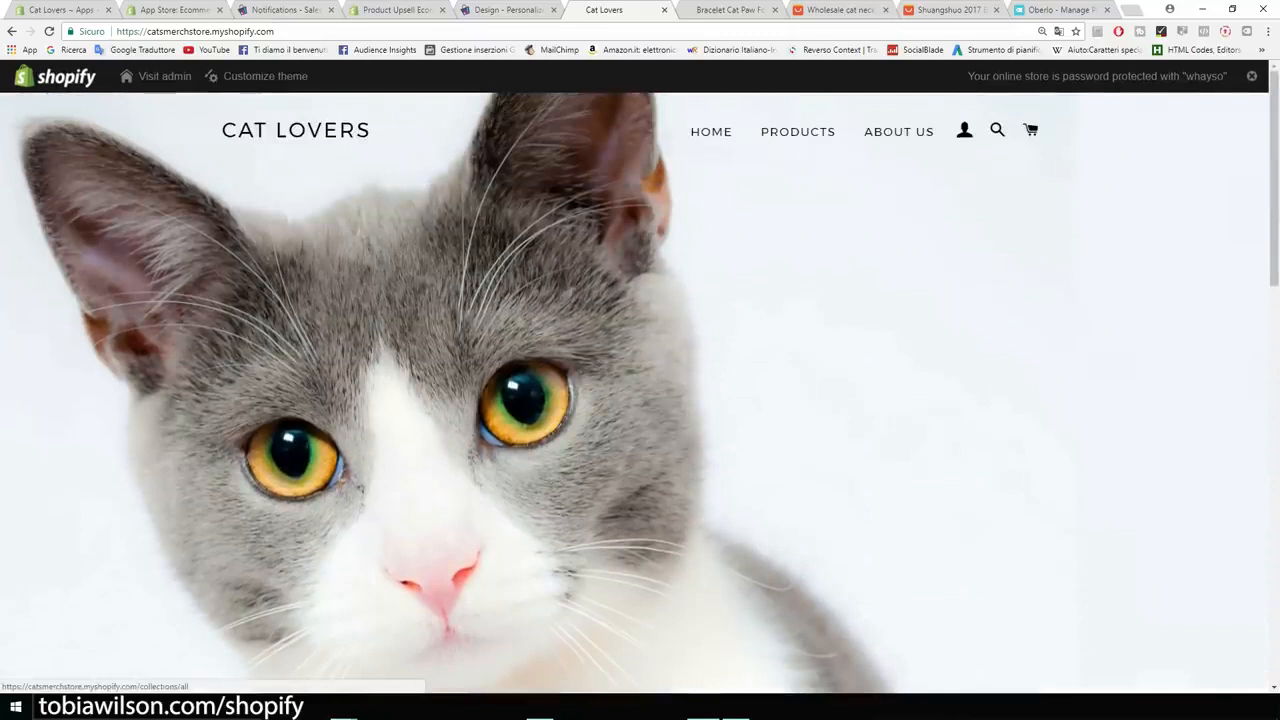
# Open the storefront's Products page, then switch to the Oberlo dashboard and zoom in.
pyautogui.click(797, 131)
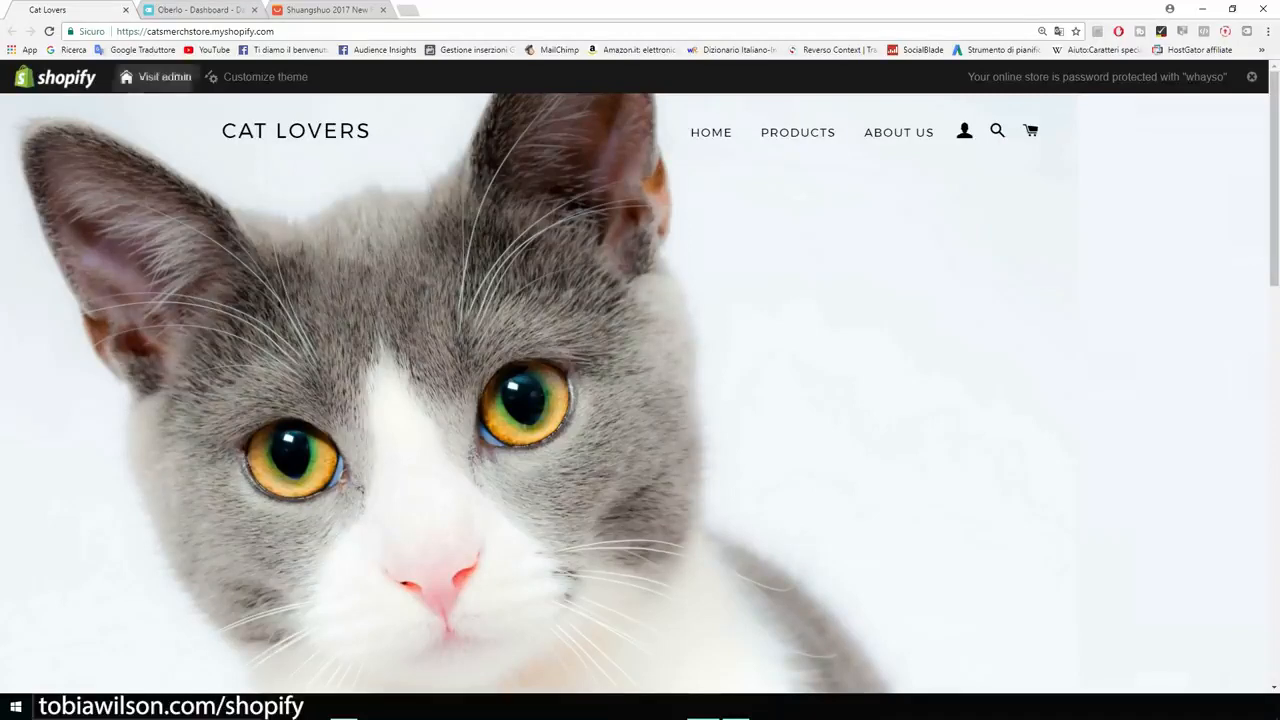
pyautogui.click(204, 10)
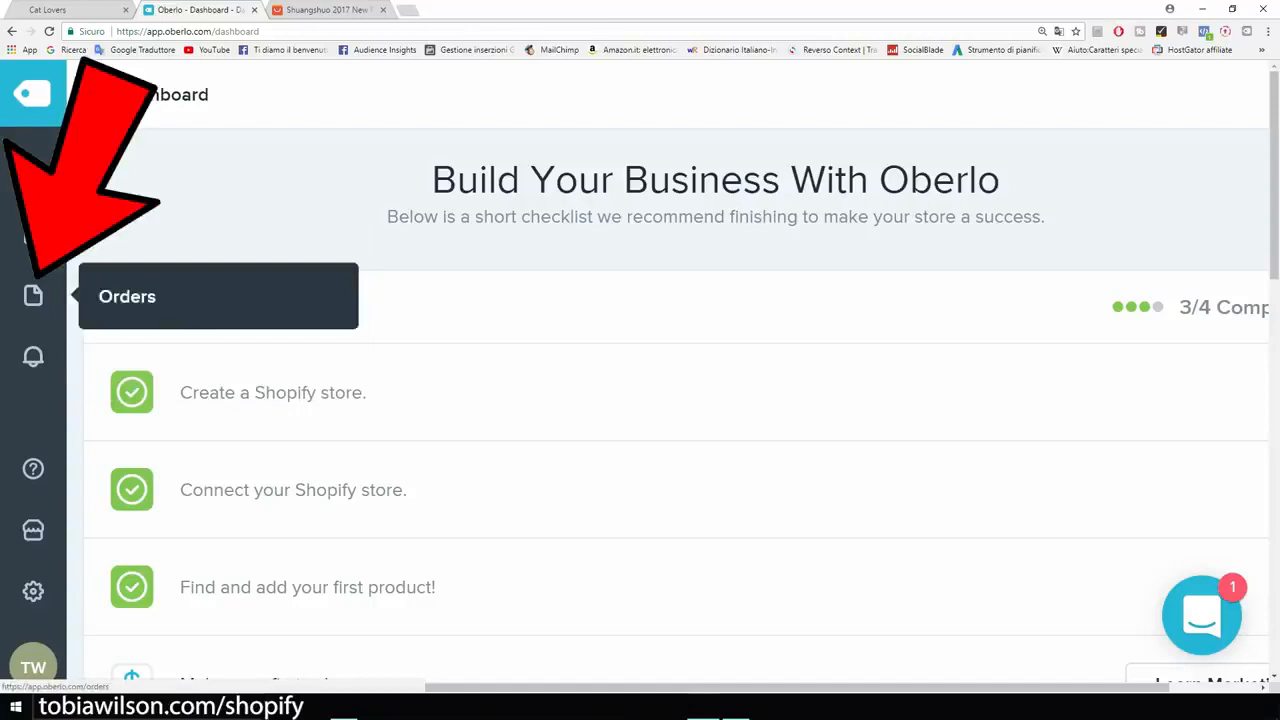
pyautogui.hotkey('ctrl', '+')
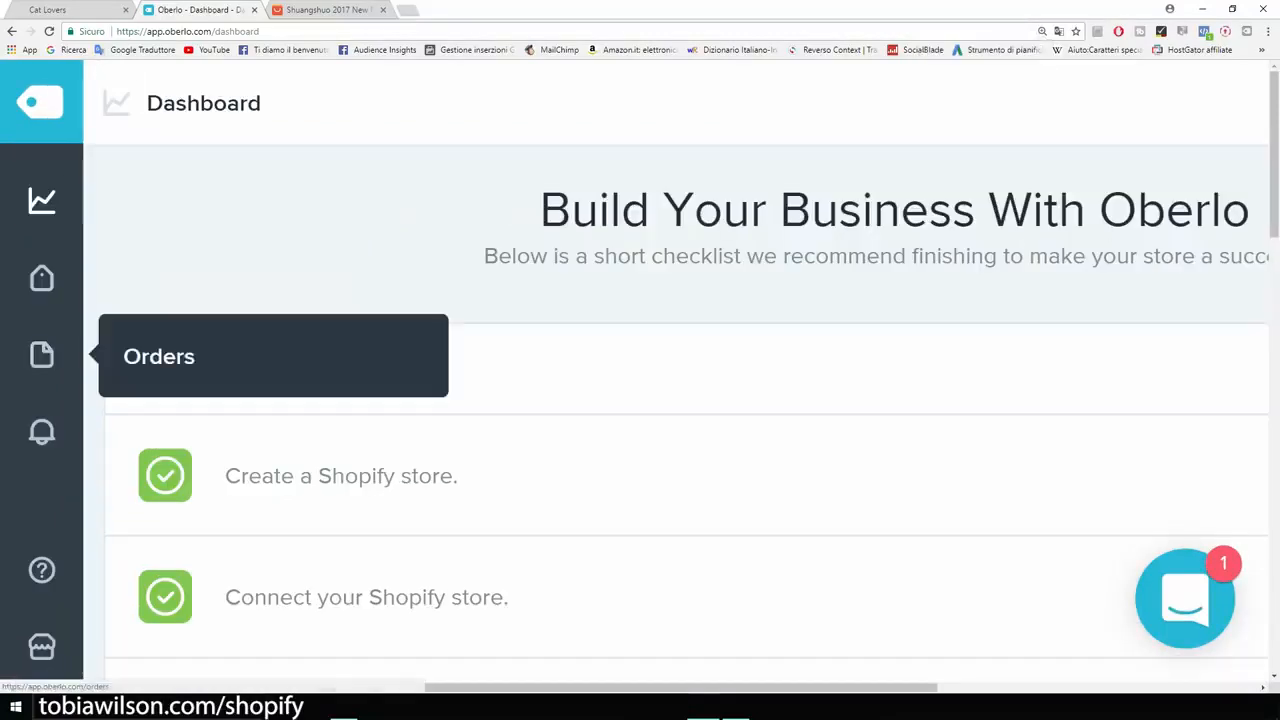
# Show Oberlo's Orders page, empty for 2017-08-05 to 2017-09-04, and highlight the empty-list message.
pyautogui.click(42, 355)
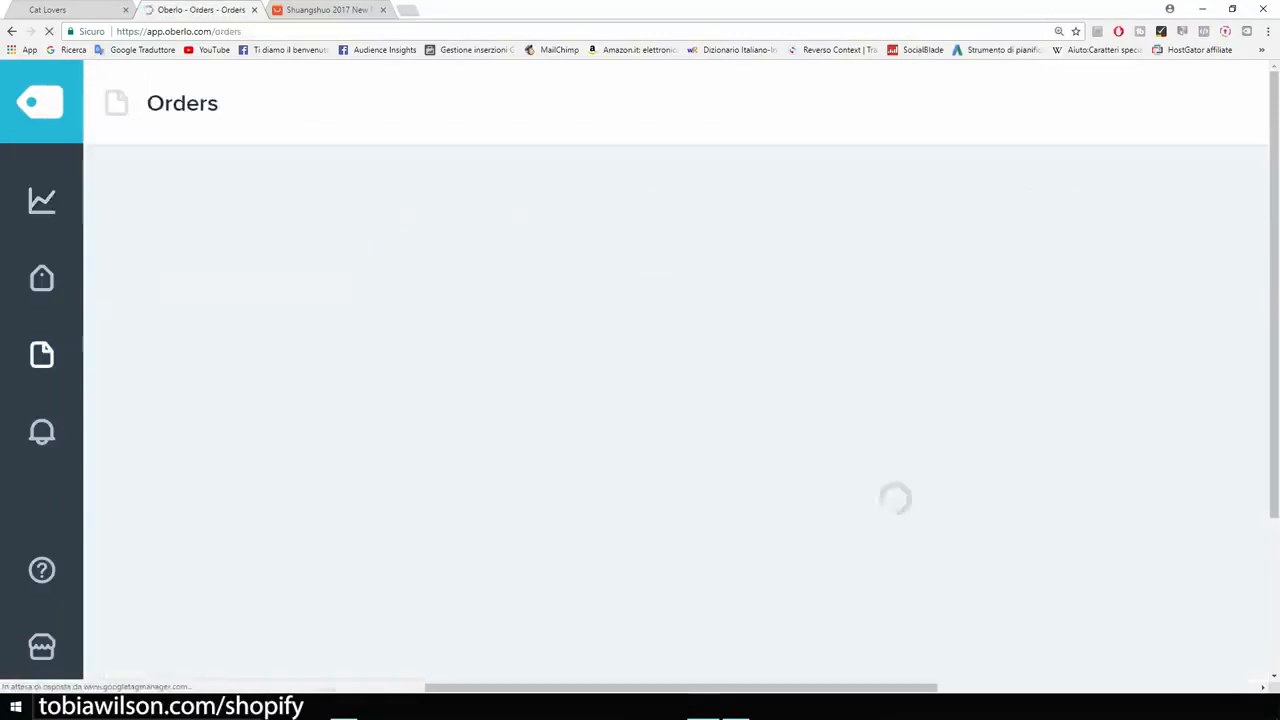
pyautogui.hotkey('ctrl', '-')
pyautogui.hotkey('ctrl', '-')
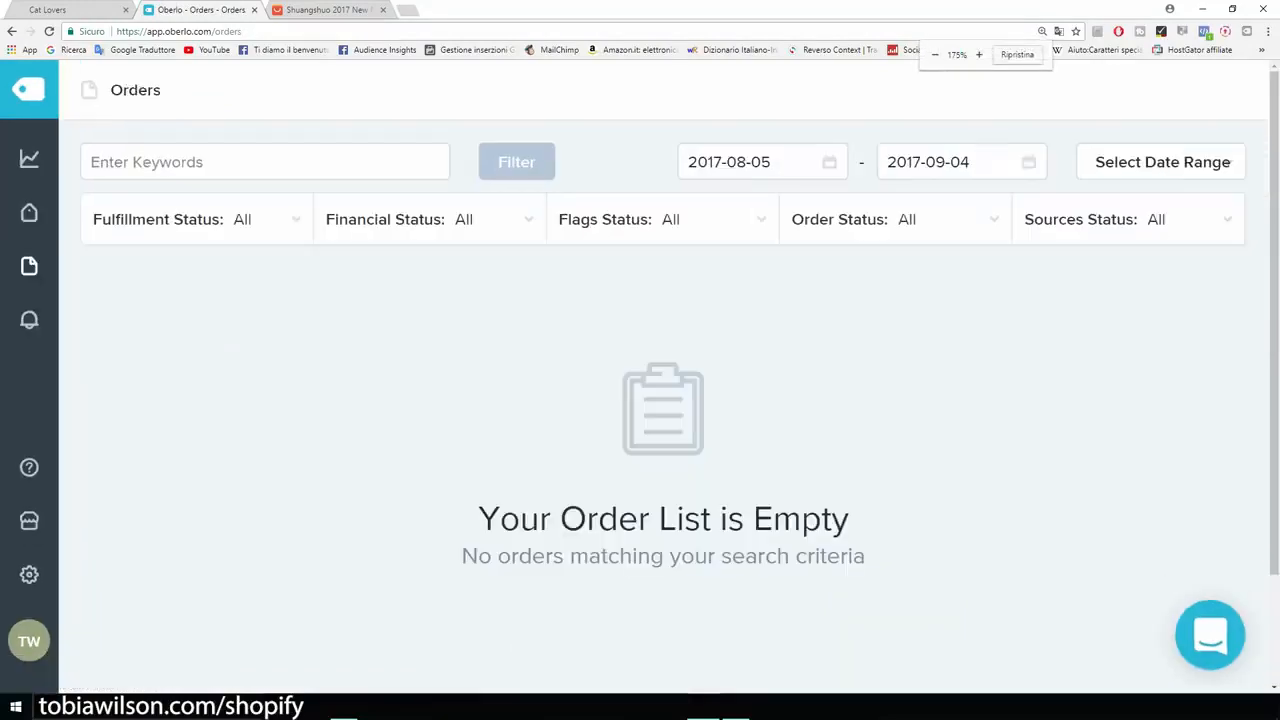
pyautogui.moveTo(850, 518); pyautogui.dragTo(534, 518)
pyautogui.click(534, 518)
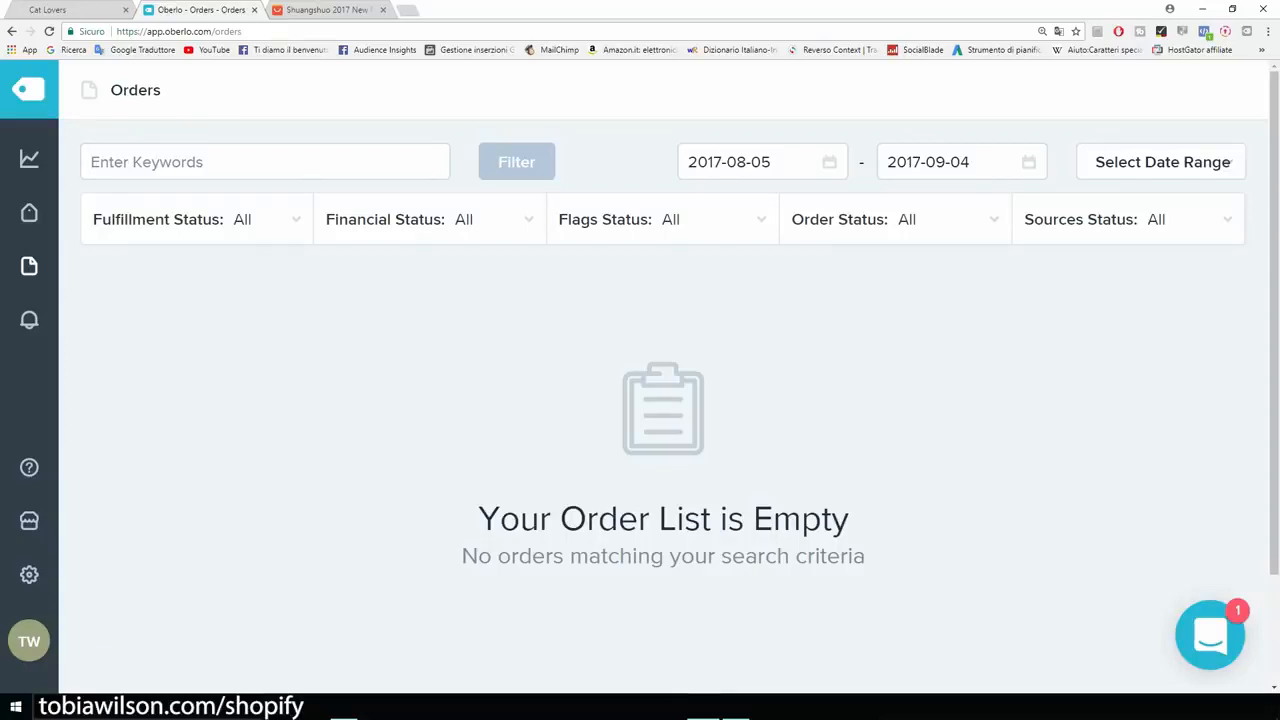
# On the $1.13 cat paw bracelet listing, start a guest checkout with Buy Now.
pyautogui.click(325, 9)
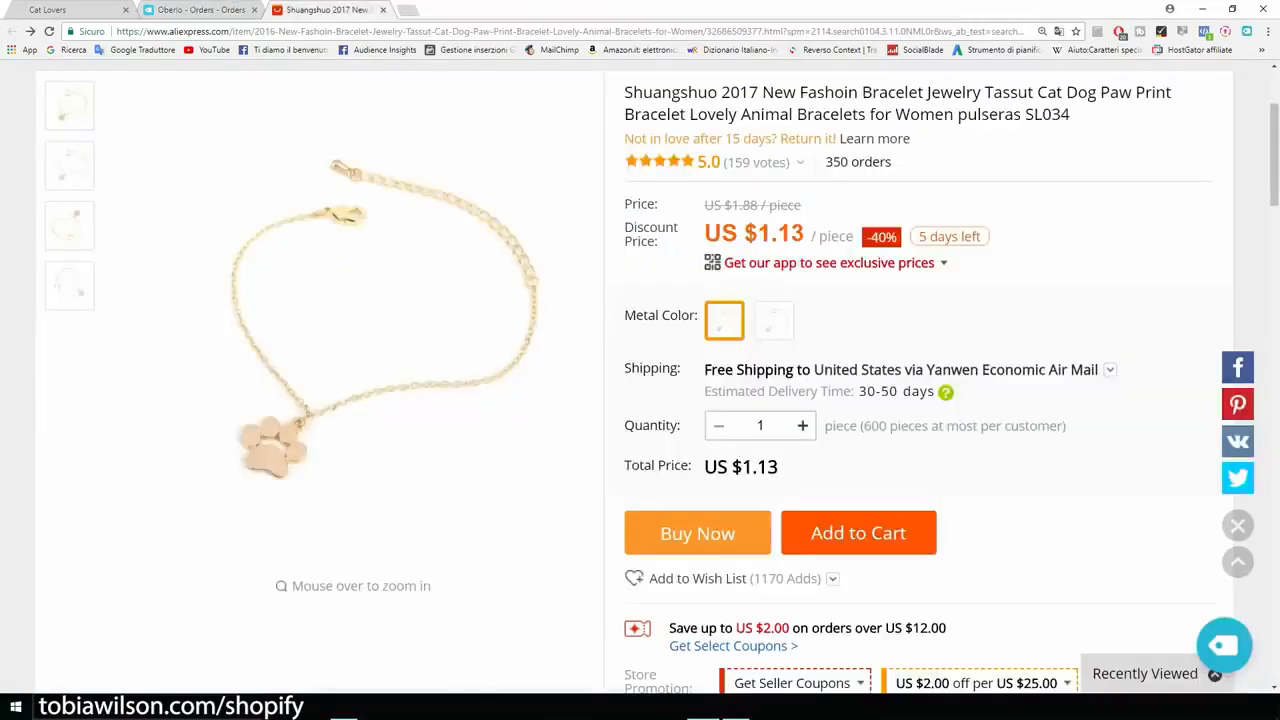
pyautogui.scroll(2, 940, 383)
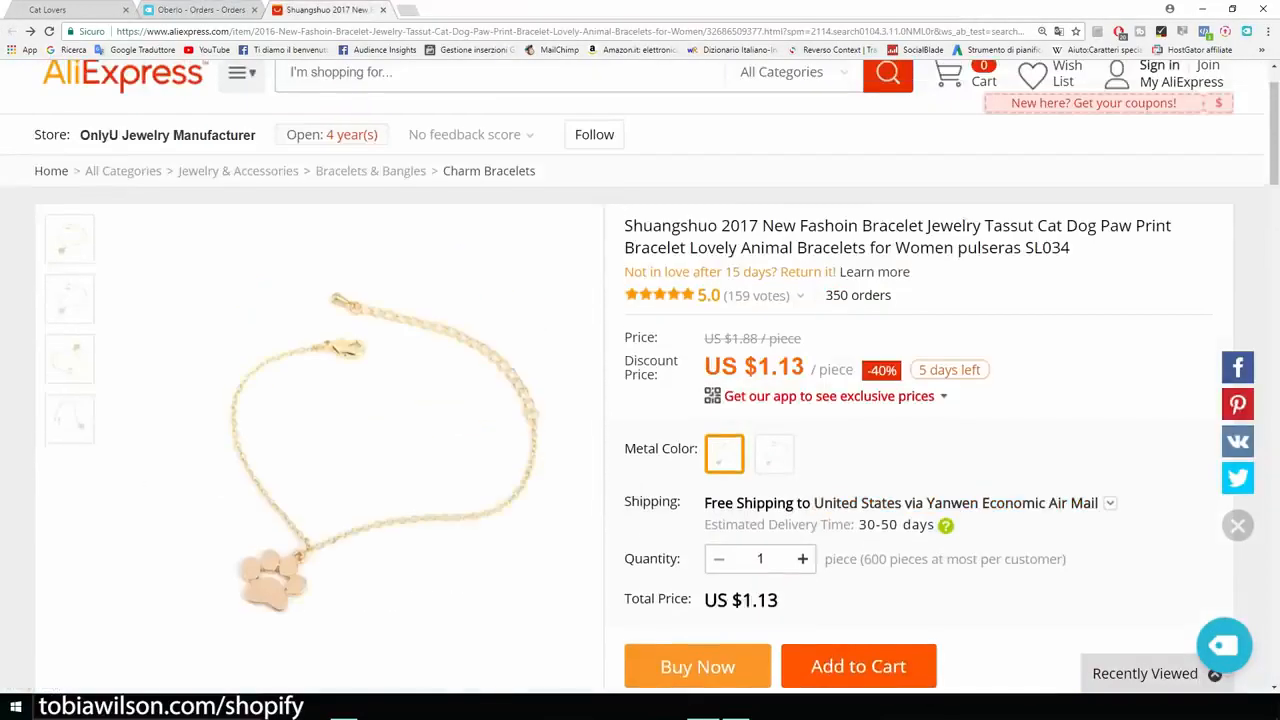
pyautogui.scroll(-3, 940, 383)
pyautogui.scroll(-2, 940, 383)
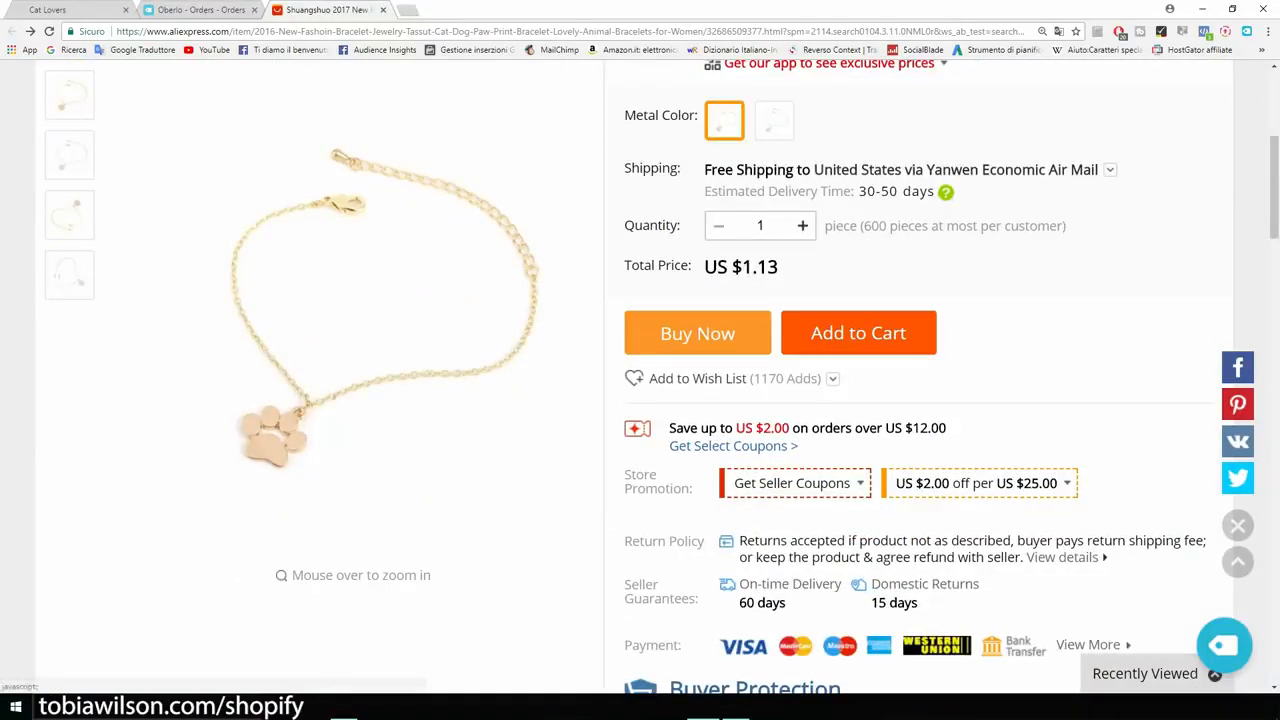
pyautogui.click(697, 333)
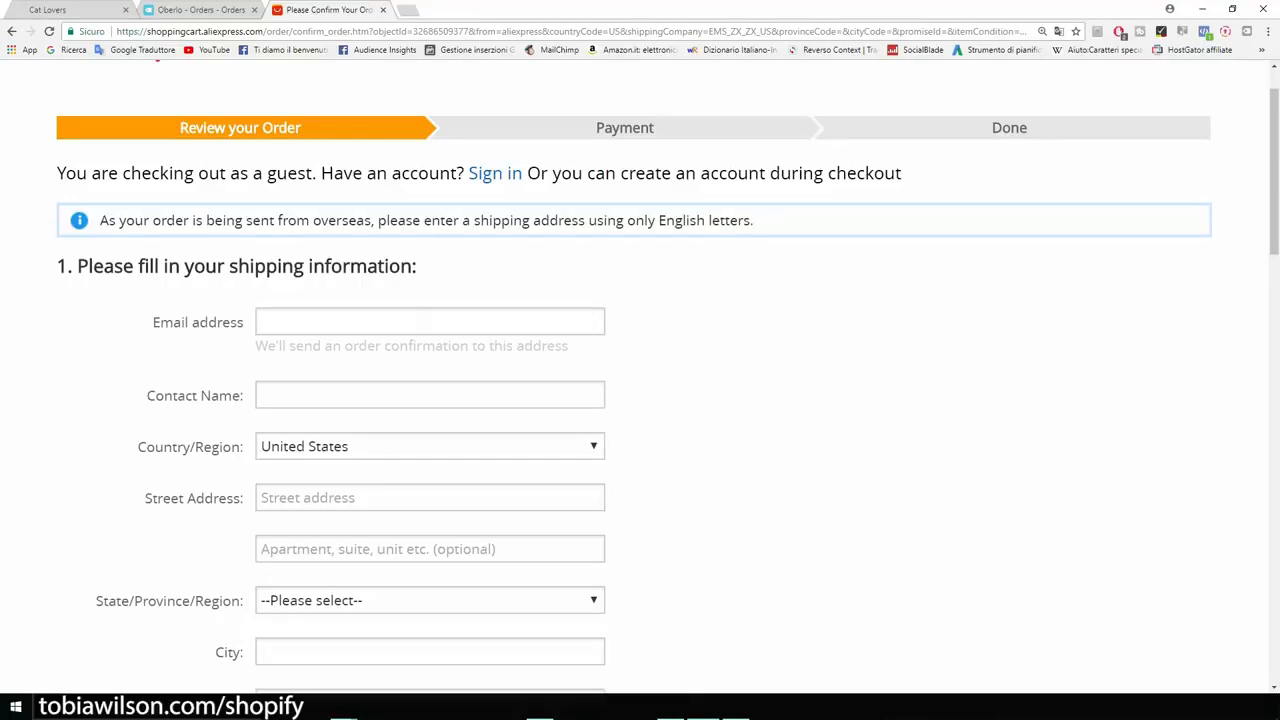
# Enter the customer's e-mail address in the guest checkout form.
pyautogui.scroll(-2, 640, 376)
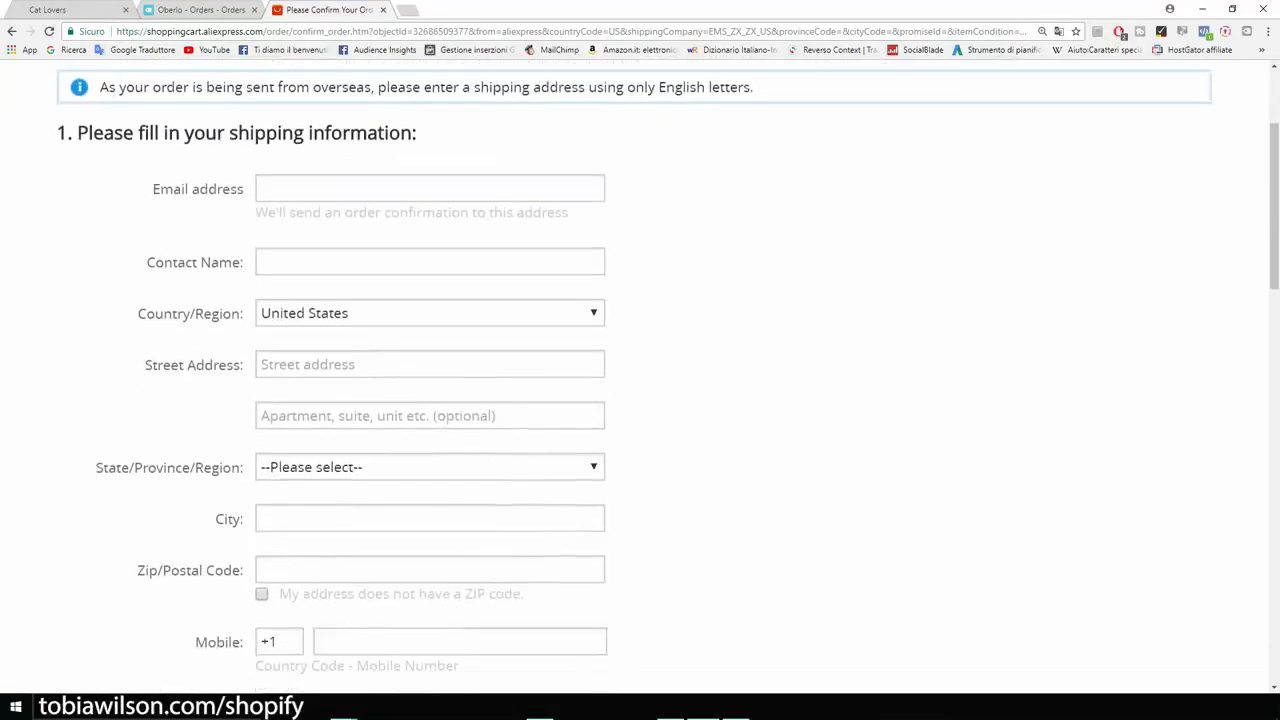
pyautogui.scroll(1, 640, 376)
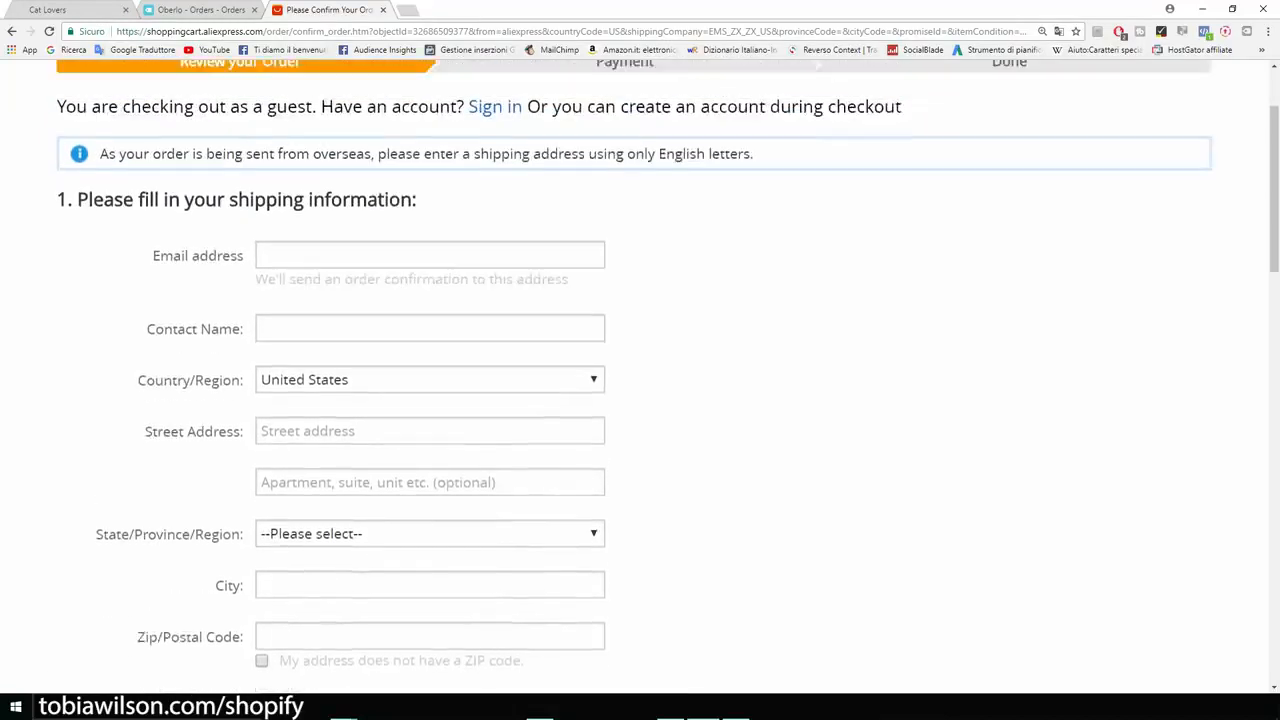
pyautogui.scroll(2, 640, 376)
pyautogui.click(430, 388)
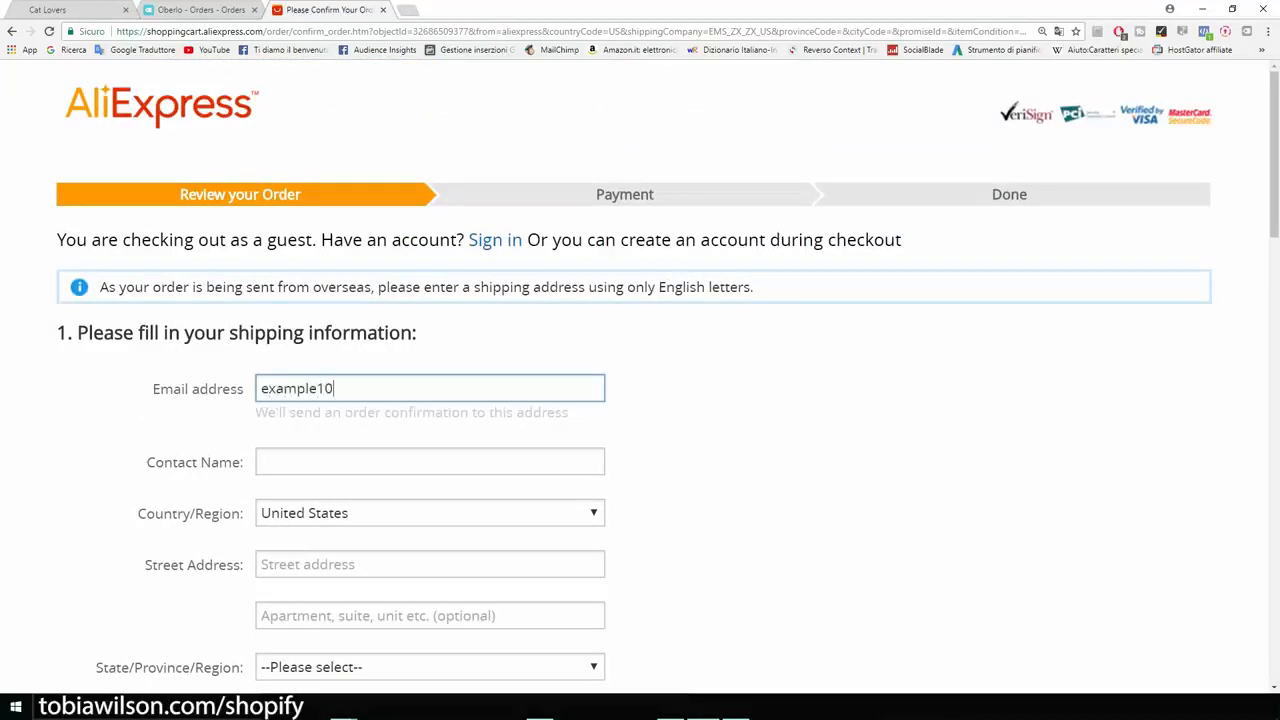
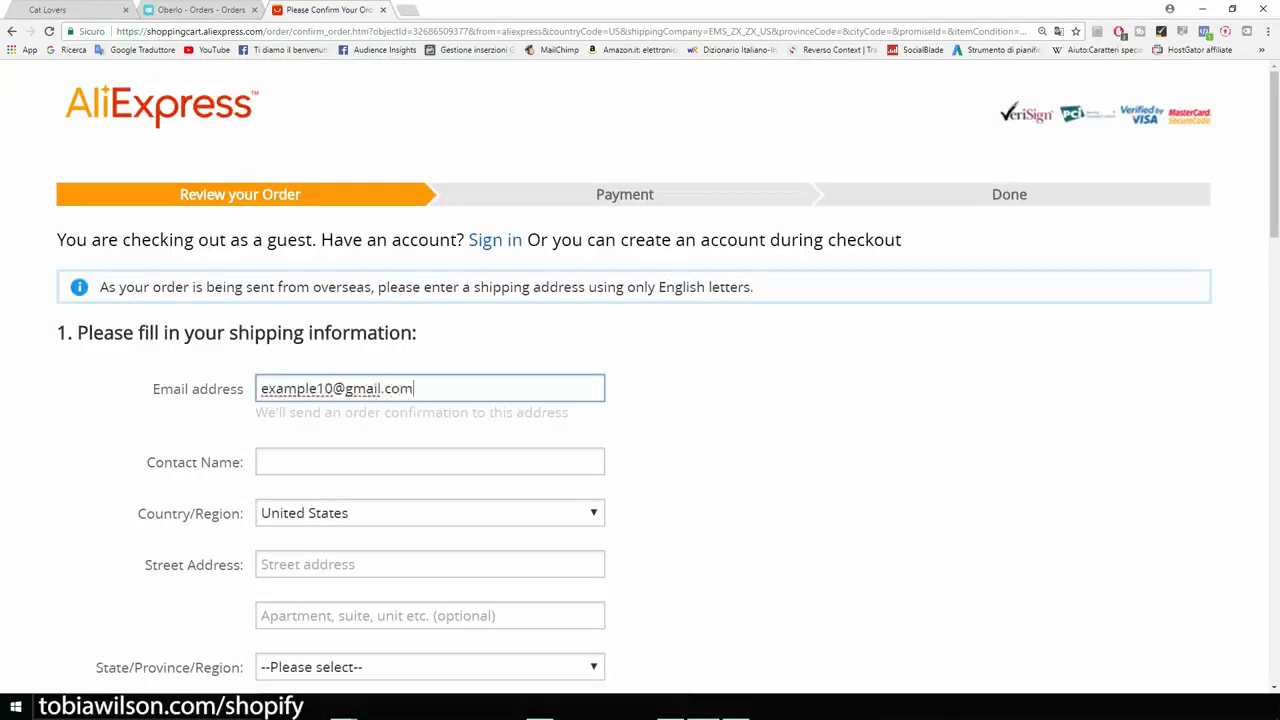
# With the browser beside the address notes, paste in the customer's name and street address.
pyautogui.press('super+Left')
pyautogui.moveTo(905, 203); pyautogui.dragTo(797, 203)
pyautogui.hotkey('ctrl', 'c')
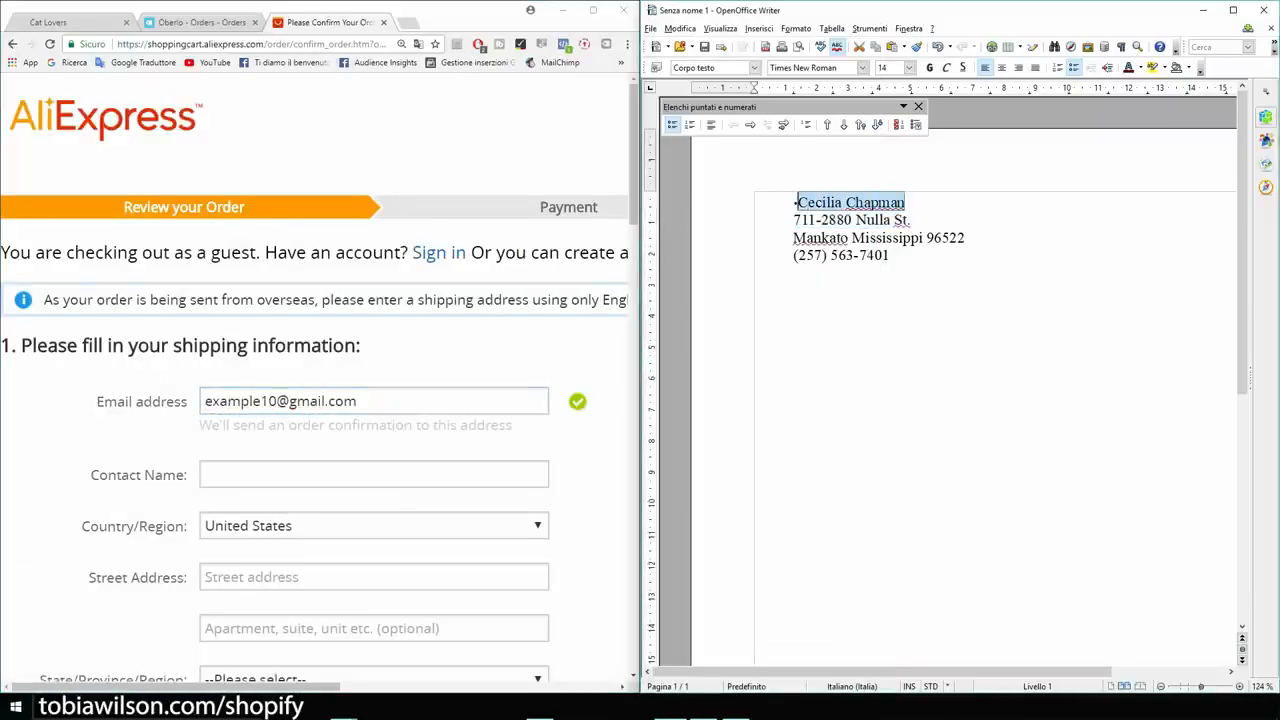
pyautogui.click(374, 474)
pyautogui.hotkey('ctrl', 'v')
pyautogui.scroll(-4, 374, 474)
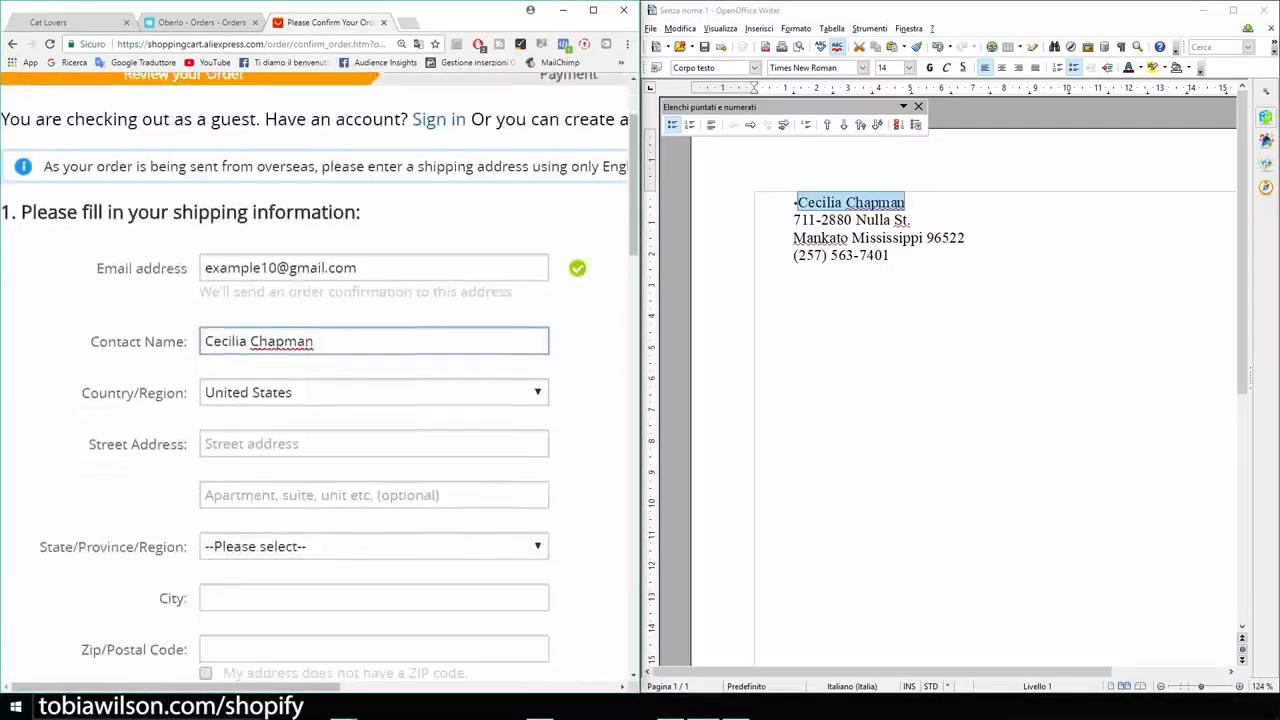
pyautogui.click(374, 310)
pyautogui.moveTo(911, 220); pyautogui.dragTo(793, 220)
pyautogui.click(374, 310)
# Fill in the state, city, ZIP code and mobile number, then save the shipping address.
pyautogui.click(374, 413)
pyautogui.click(240, 362)
pyautogui.click(374, 331)
pyautogui.write('mankato')
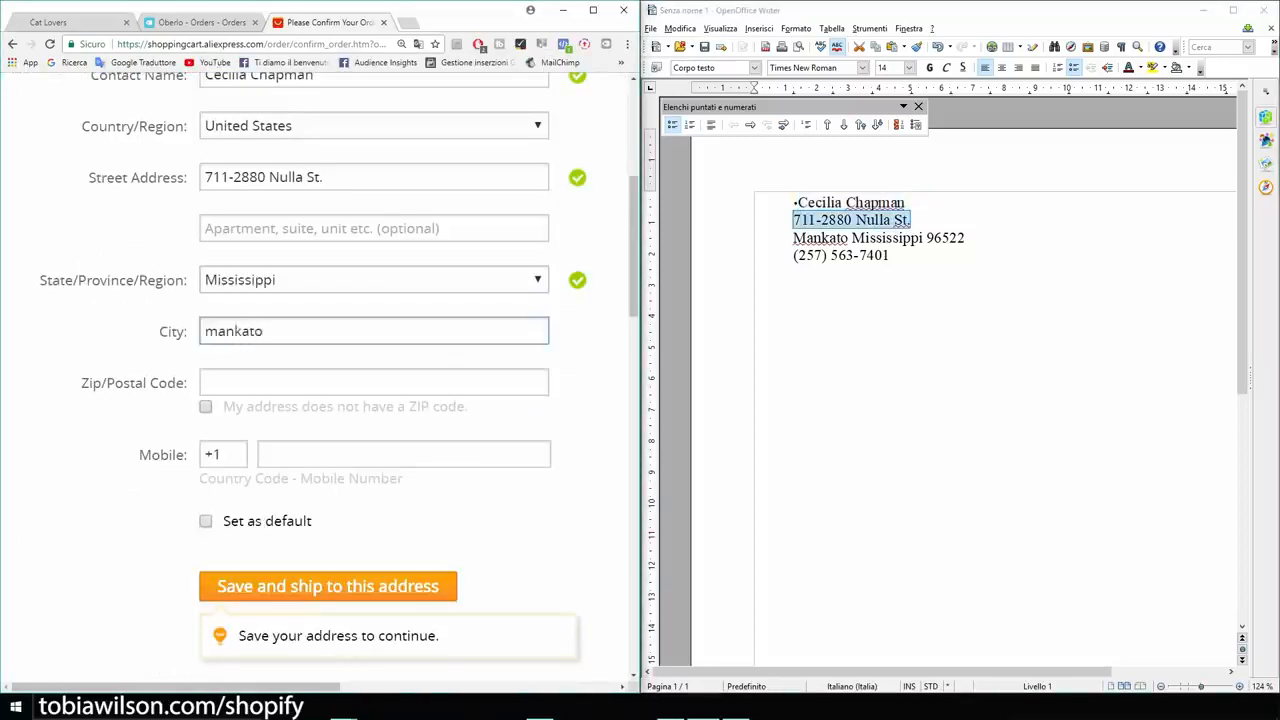
pyautogui.click(374, 383)
pyautogui.moveTo(965, 238); pyautogui.dragTo(927, 238)
pyautogui.click(374, 383)
pyautogui.write('96522')
pyautogui.click(404, 455)
pyautogui.scroll(-1, 374, 455)
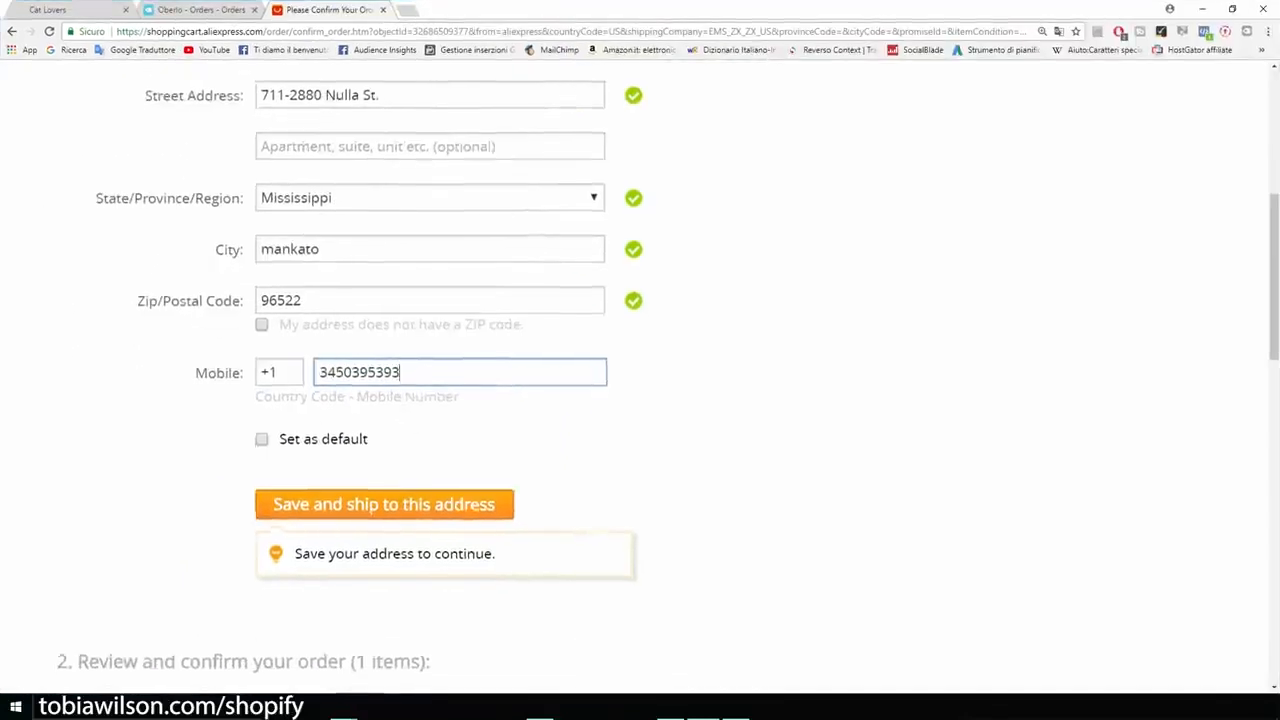
pyautogui.scroll(-1, 640, 360)
pyautogui.click(384, 374)
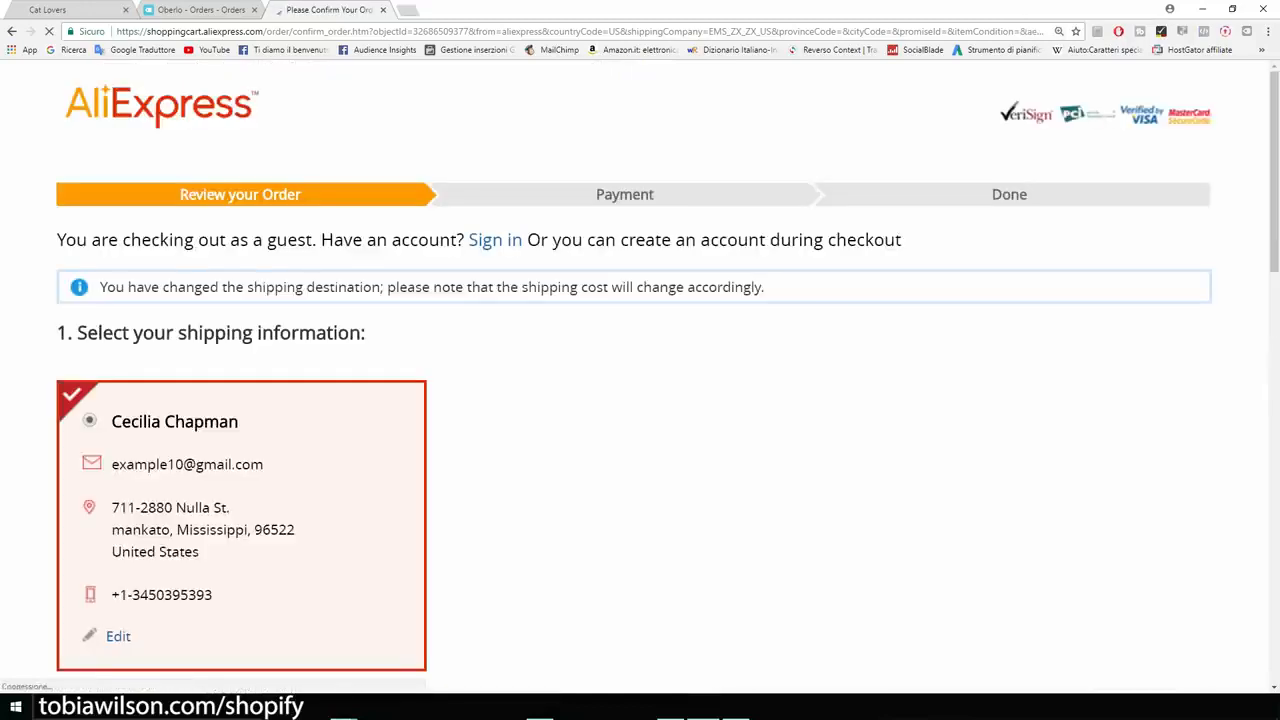
# Zoom into the order review and highlight the 'Leave a message for this seller' label.
pyautogui.scroll(-1, 640, 375)
pyautogui.scroll(-2, 640, 375)
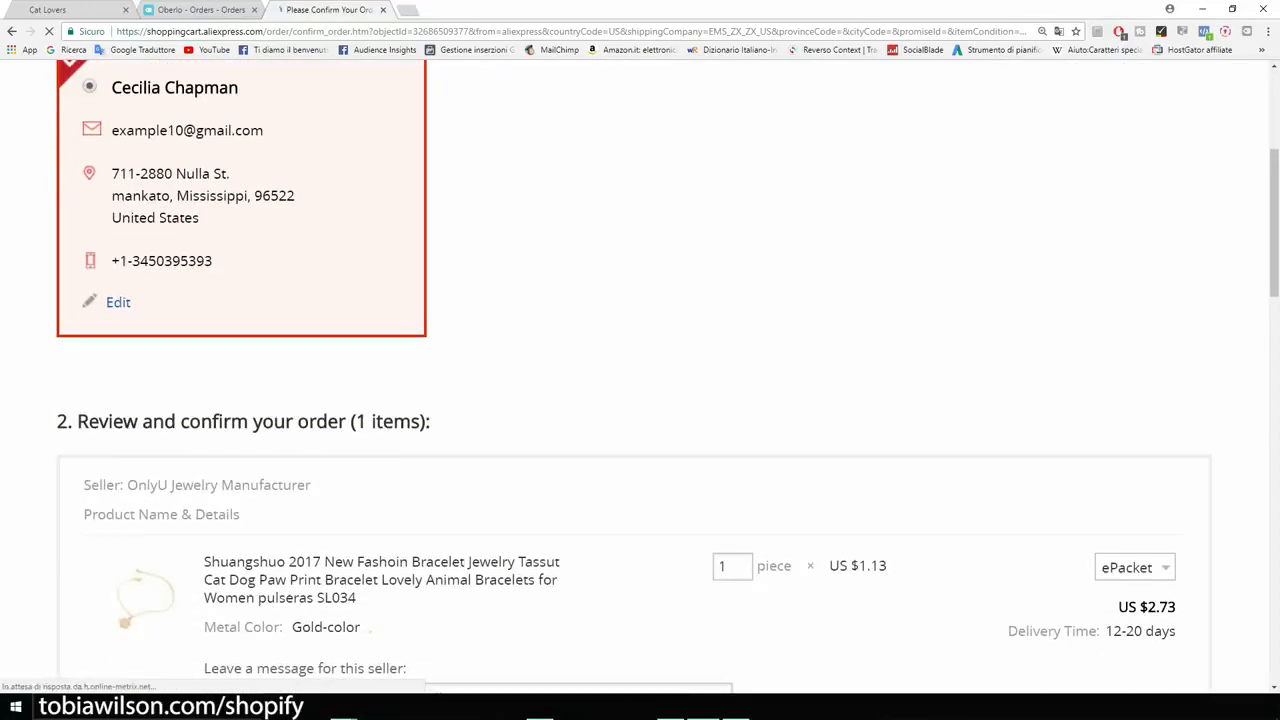
pyautogui.scroll(-3, 640, 376)
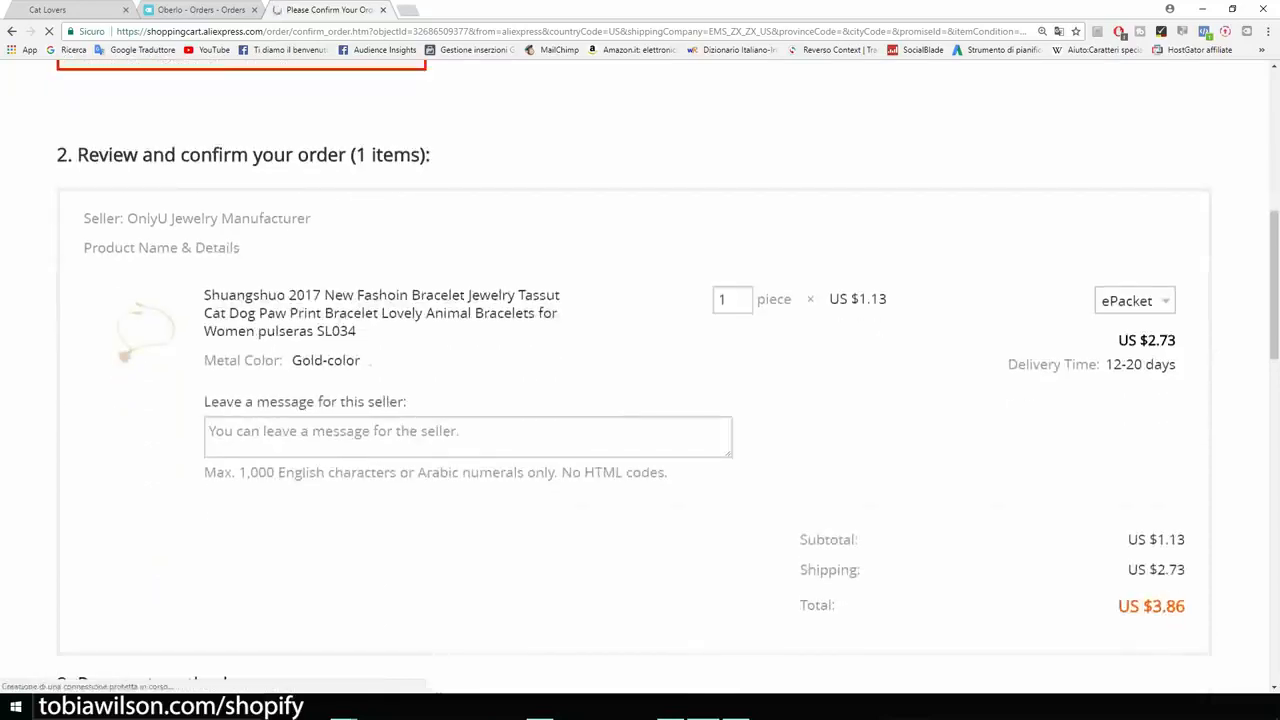
pyautogui.hotkey('ctrl', '+')
pyautogui.hotkey('ctrl', '+')
pyautogui.scroll(-4, 640, 376)
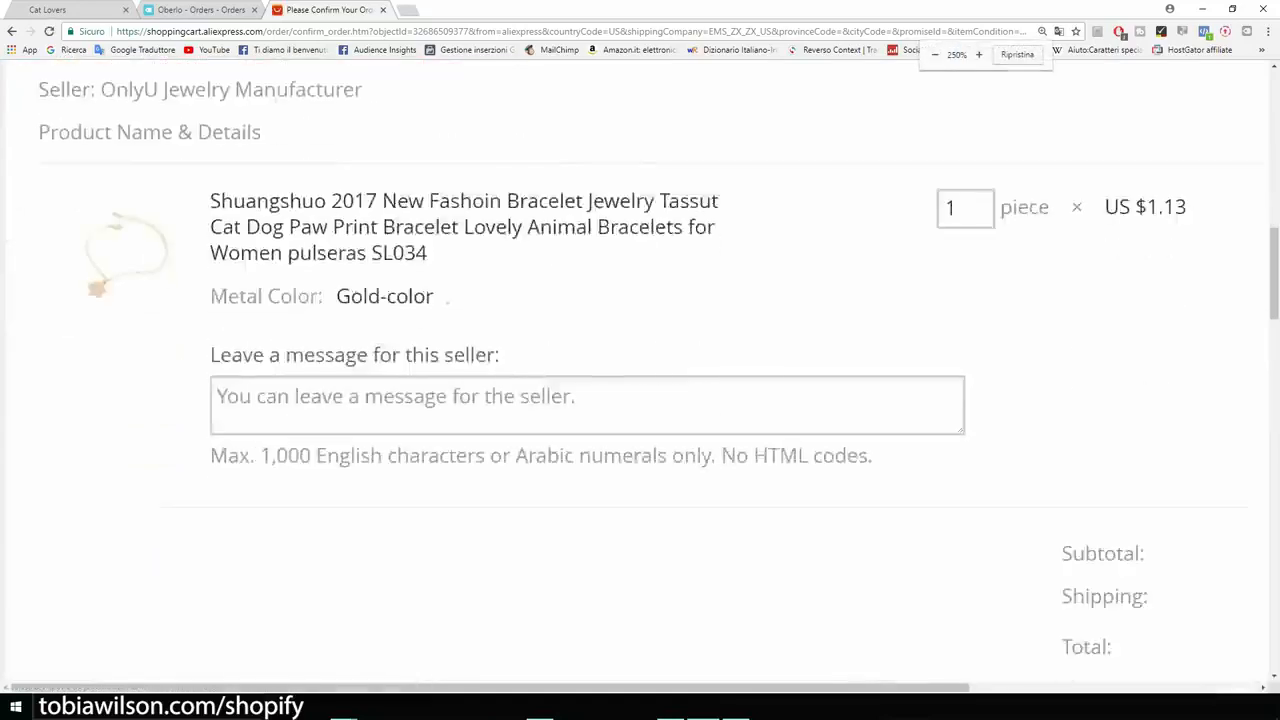
pyautogui.scroll(2, 640, 376)
pyautogui.scroll(1, 640, 376)
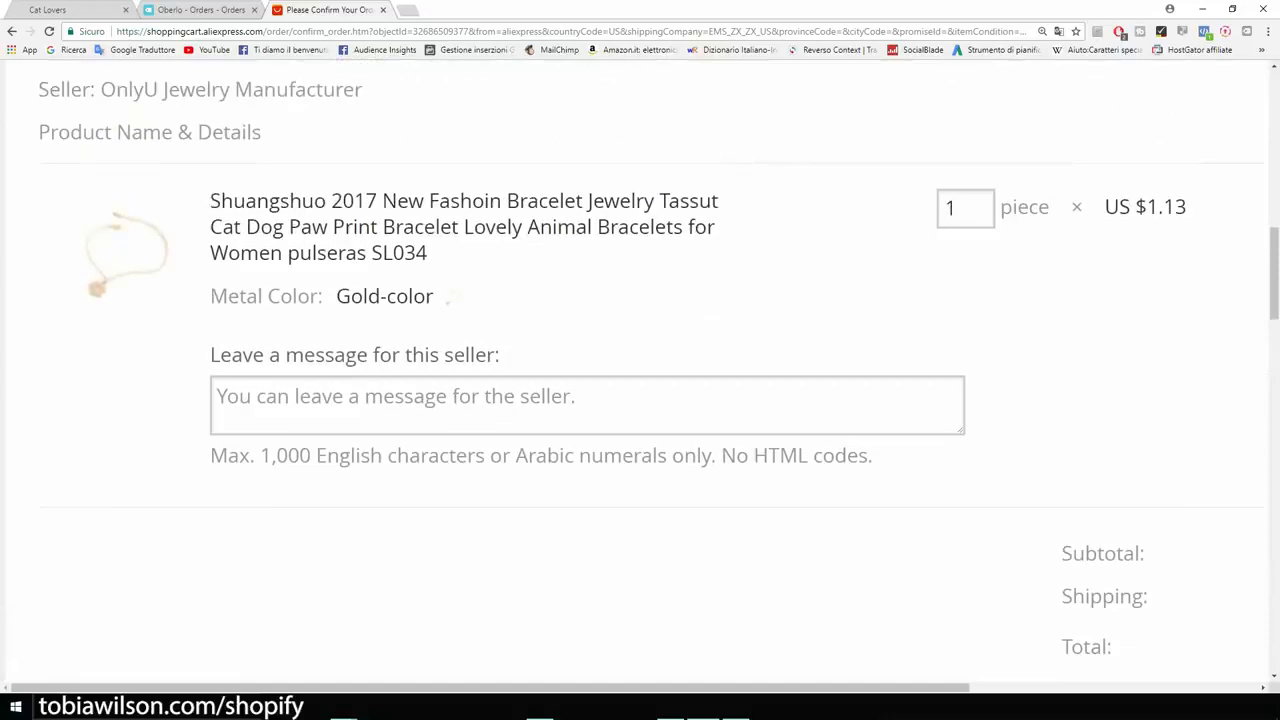
pyautogui.moveTo(211, 355); pyautogui.dragTo(504, 356)
pyautogui.scroll(-1, 640, 376)
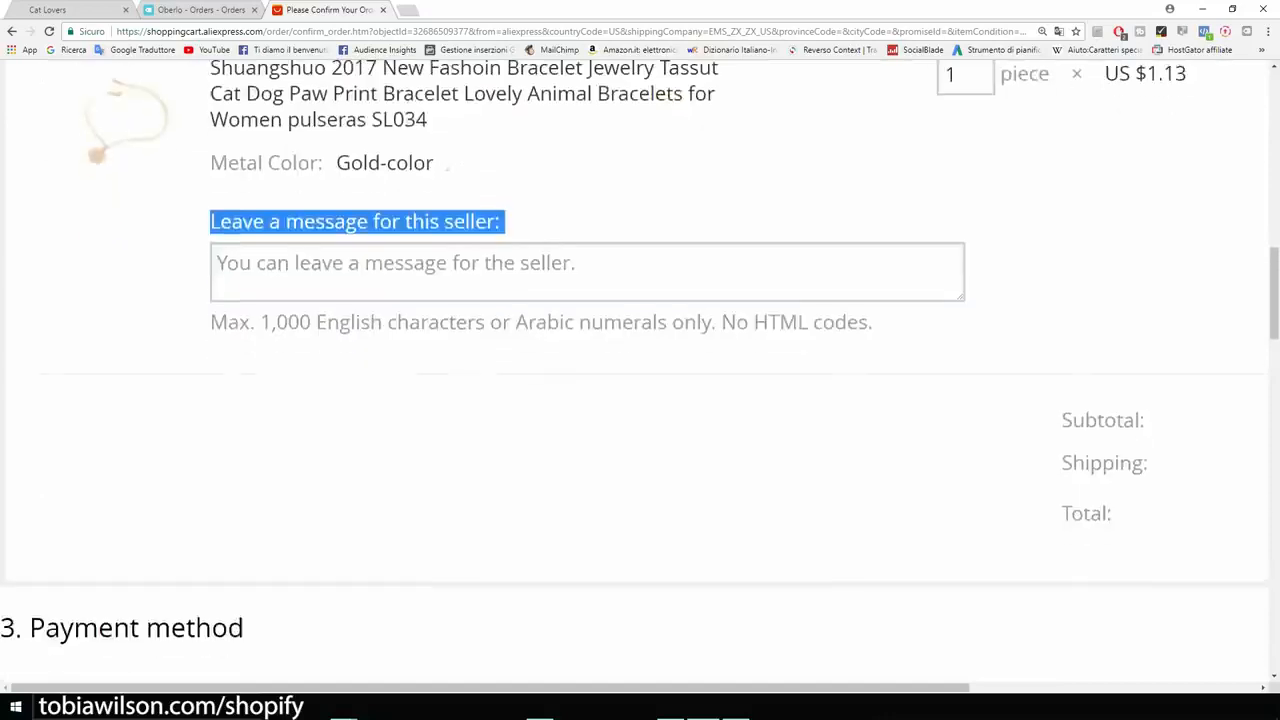
pyautogui.hotkey('ctrl', '+')
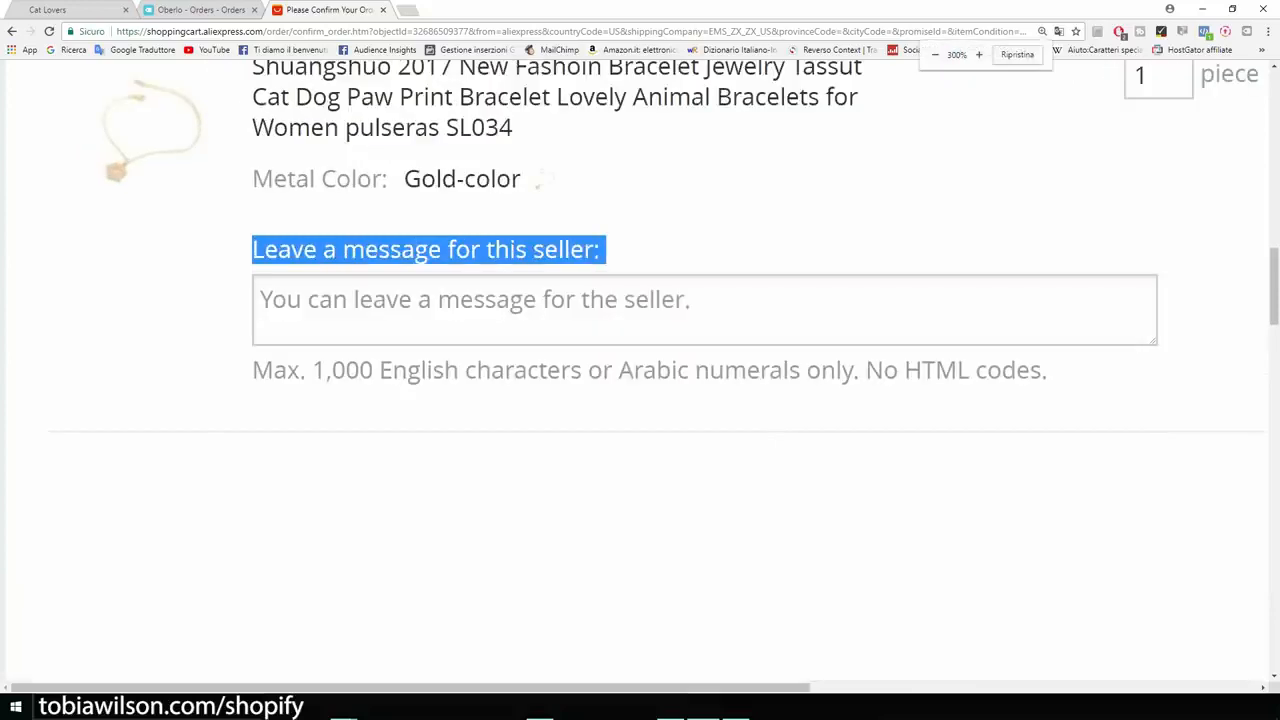
# Leave the seller the no-invoice, no-marketing-material dropshipping note, then zoom back out.
pyautogui.click(640, 310)
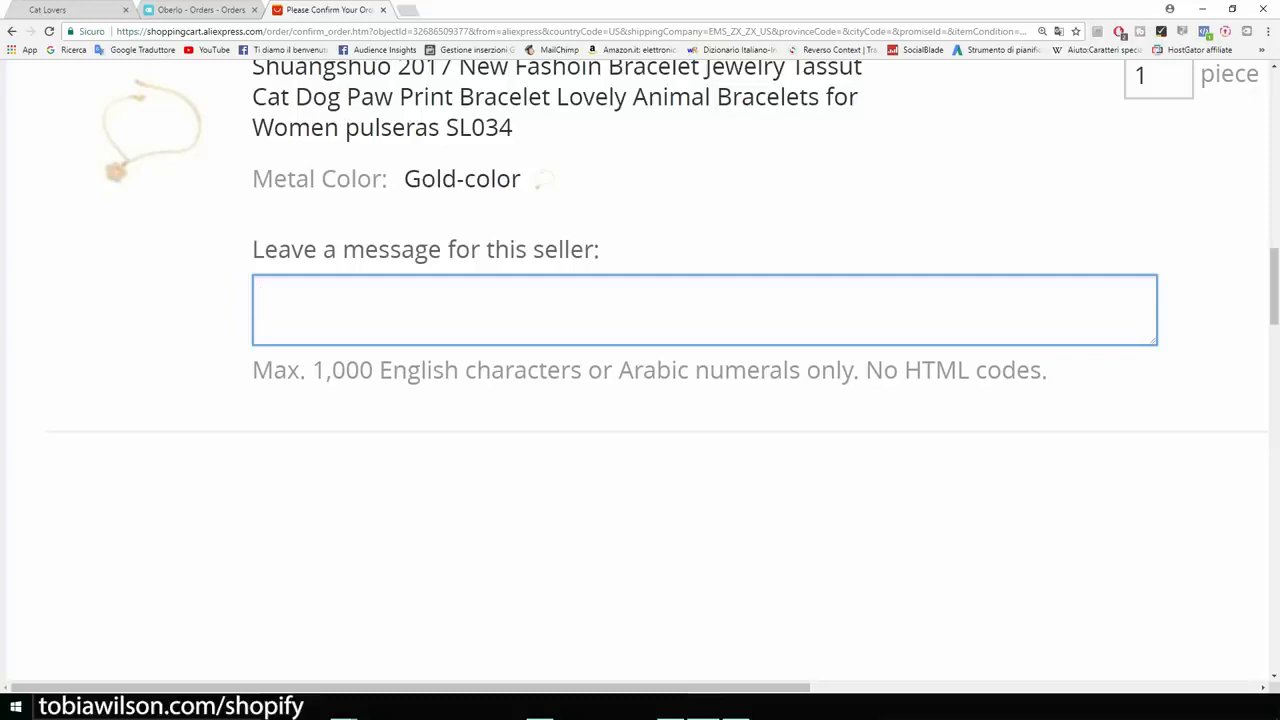
pyautogui.write('Ok')
pyautogui.press('BackSpace')
pyautogui.press('BackSpace')
pyautogui.write('Please do not include an invoice or any marketing material. This is ')
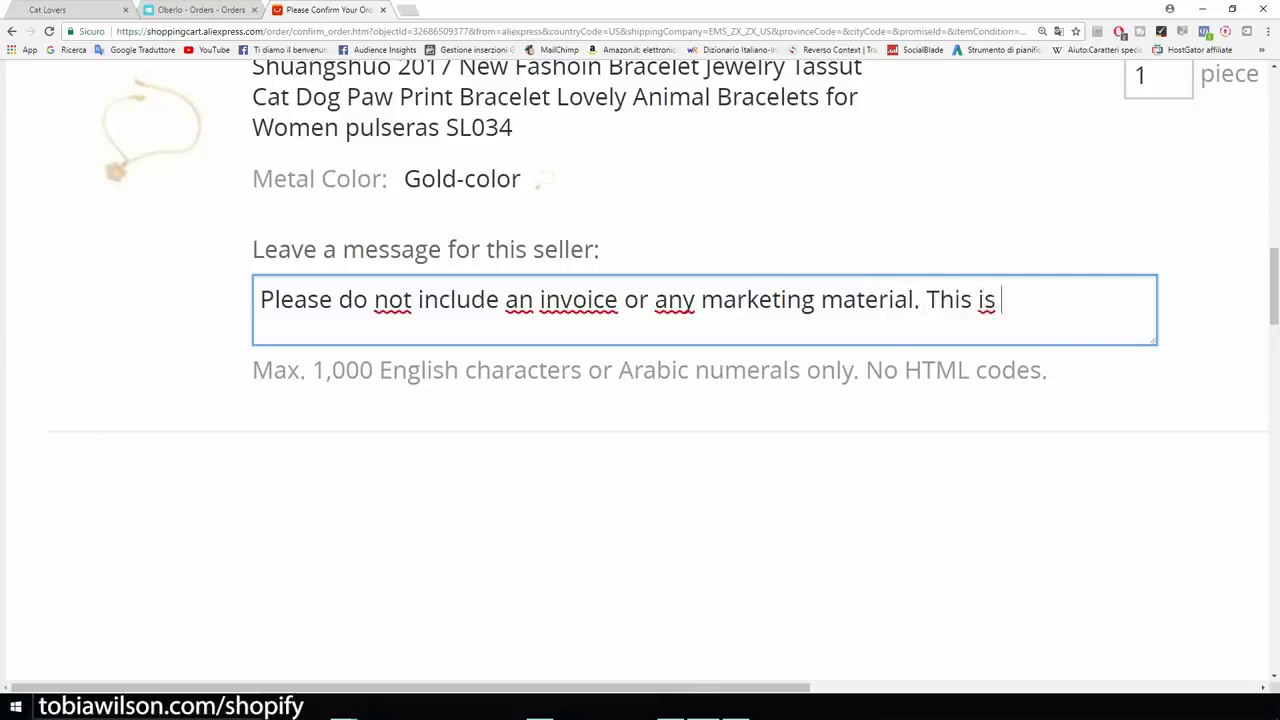
pyautogui.write('a dropshipping order.')
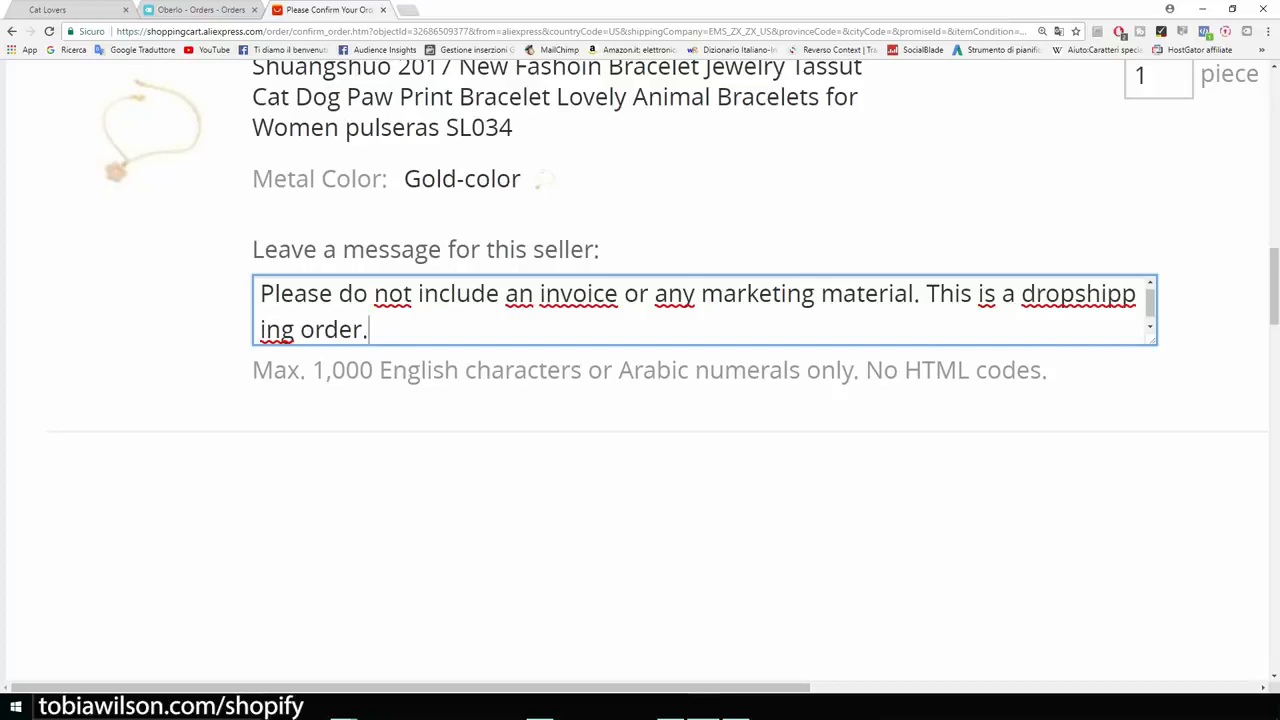
pyautogui.hotkey('ctrl', 'a')
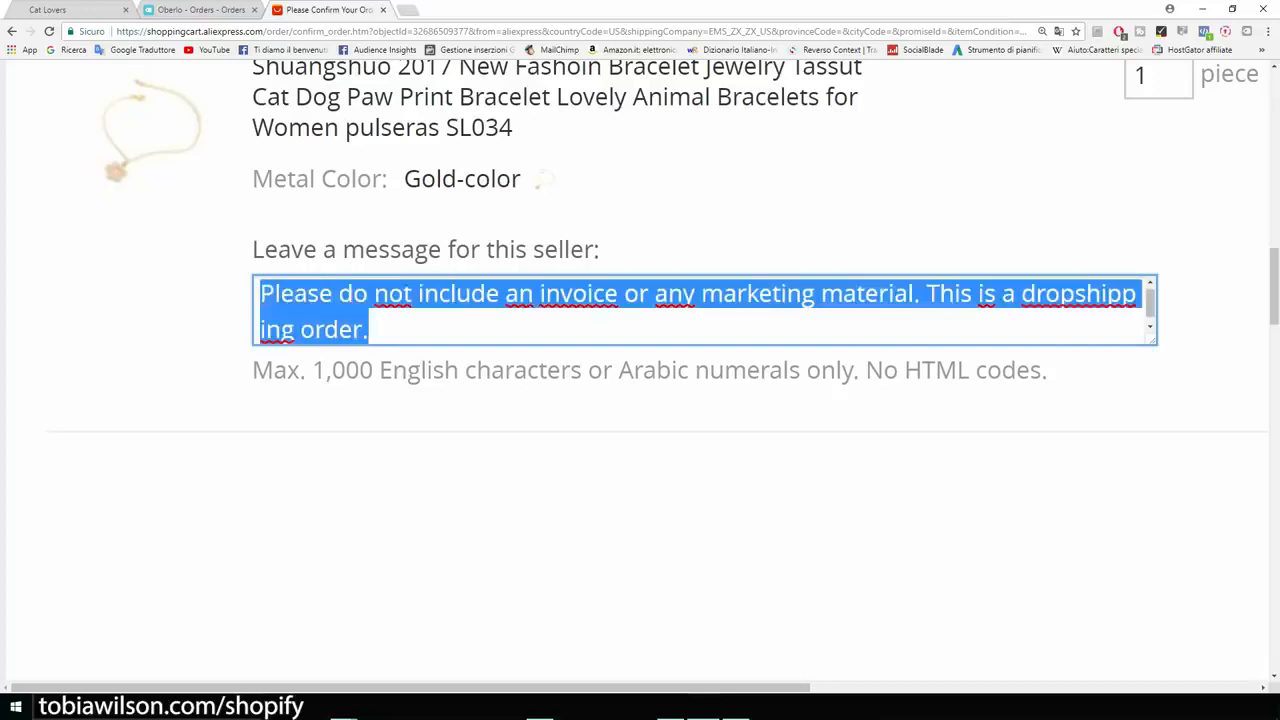
pyautogui.click(640, 500)
pyautogui.scroll(-2, 640, 500)
pyautogui.scroll(4, 640, 500)
pyautogui.scroll(-4, 640, 500)
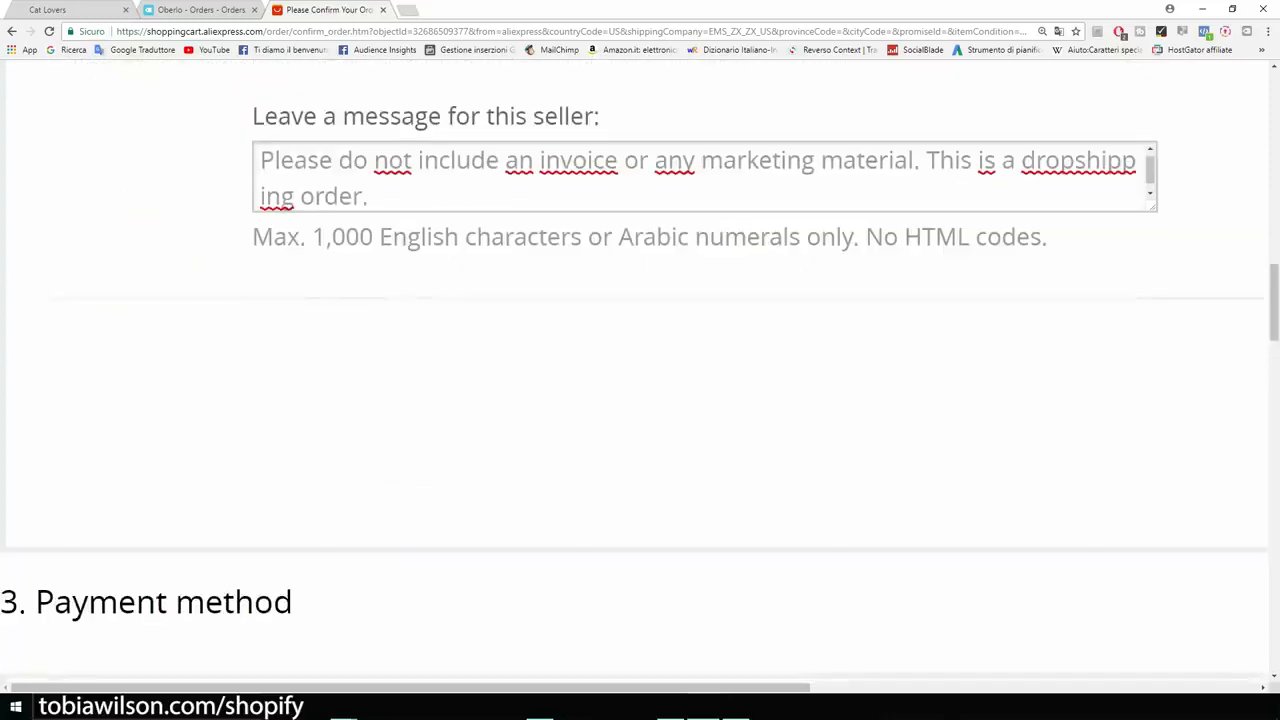
pyautogui.hotkey('ctrl', '-')
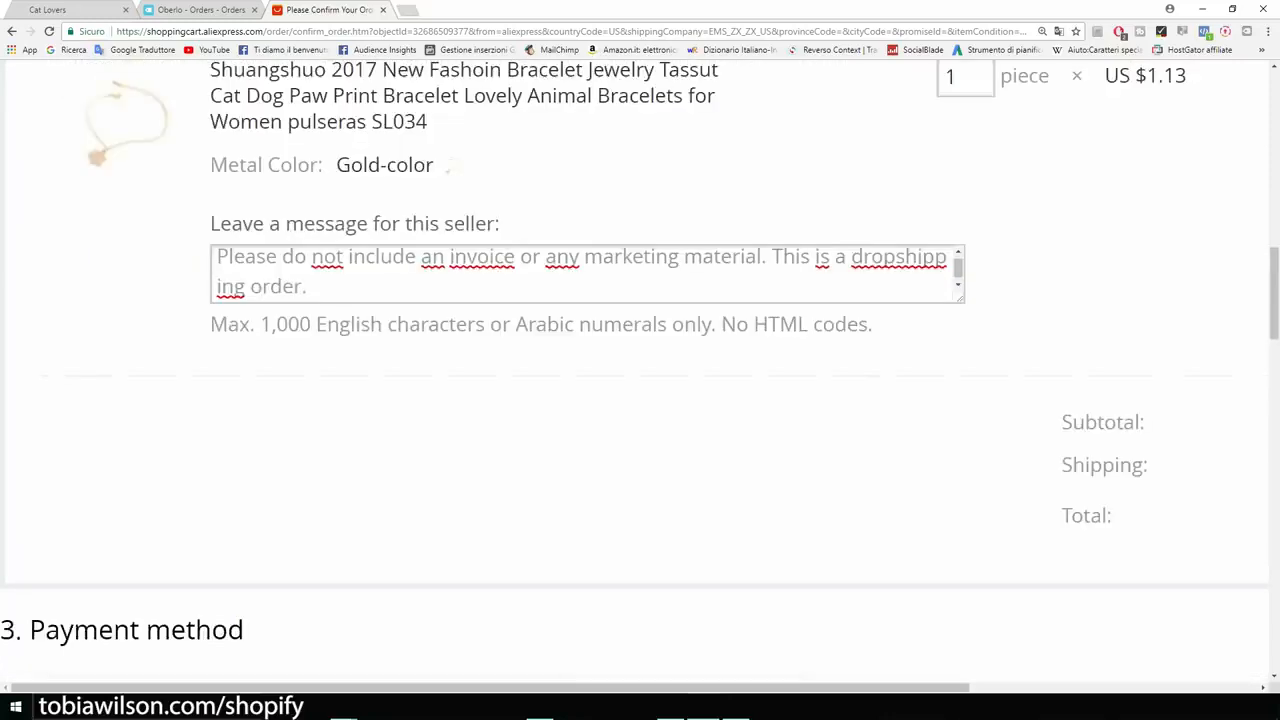
# Bring the payment method section and the US $3.86 order total into view.
pyautogui.scroll(-5, 640, 373)
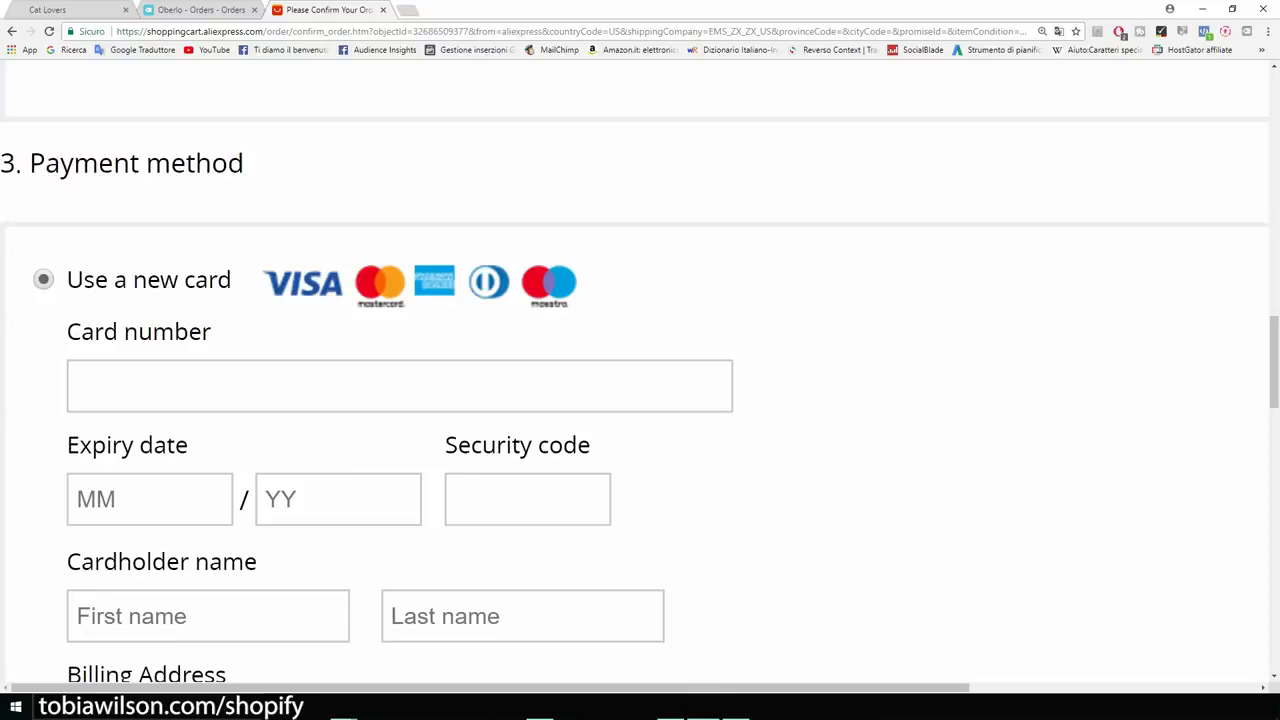
pyautogui.scroll(-1, 640, 373)
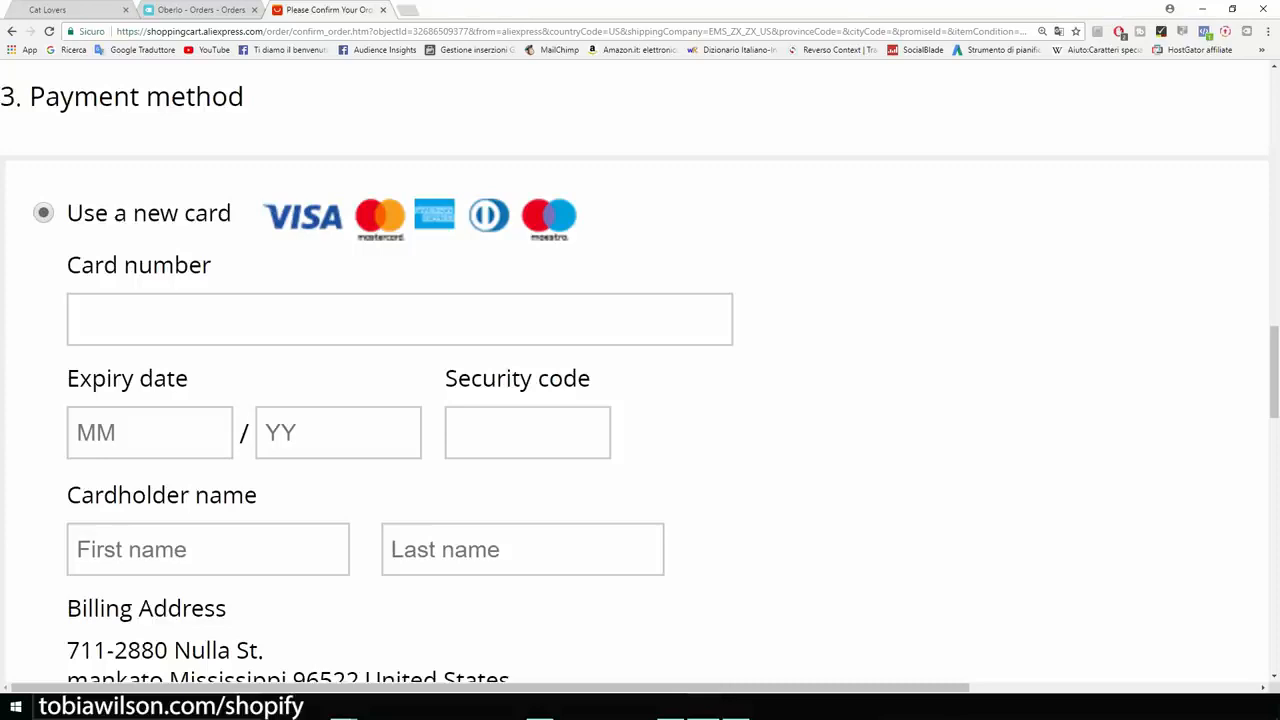
pyautogui.scroll(-1, 640, 380)
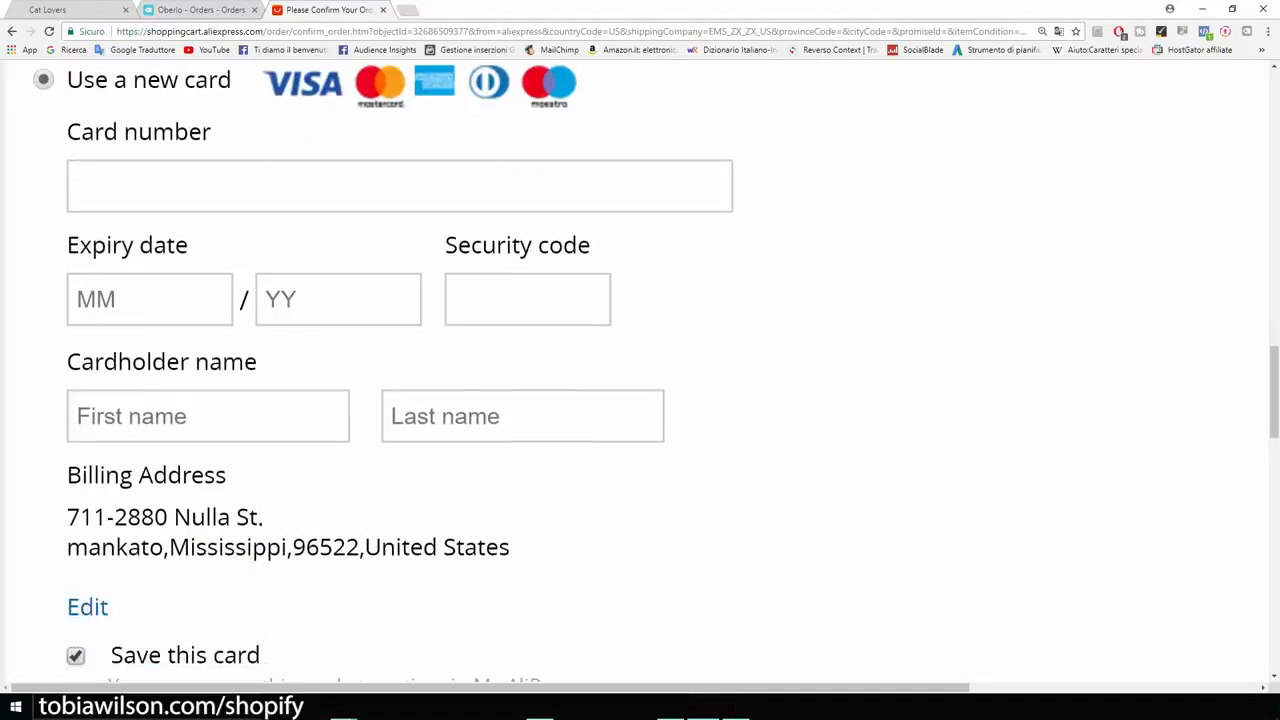
pyautogui.scroll(-3, 640, 380)
pyautogui.scroll(2, 640, 380)
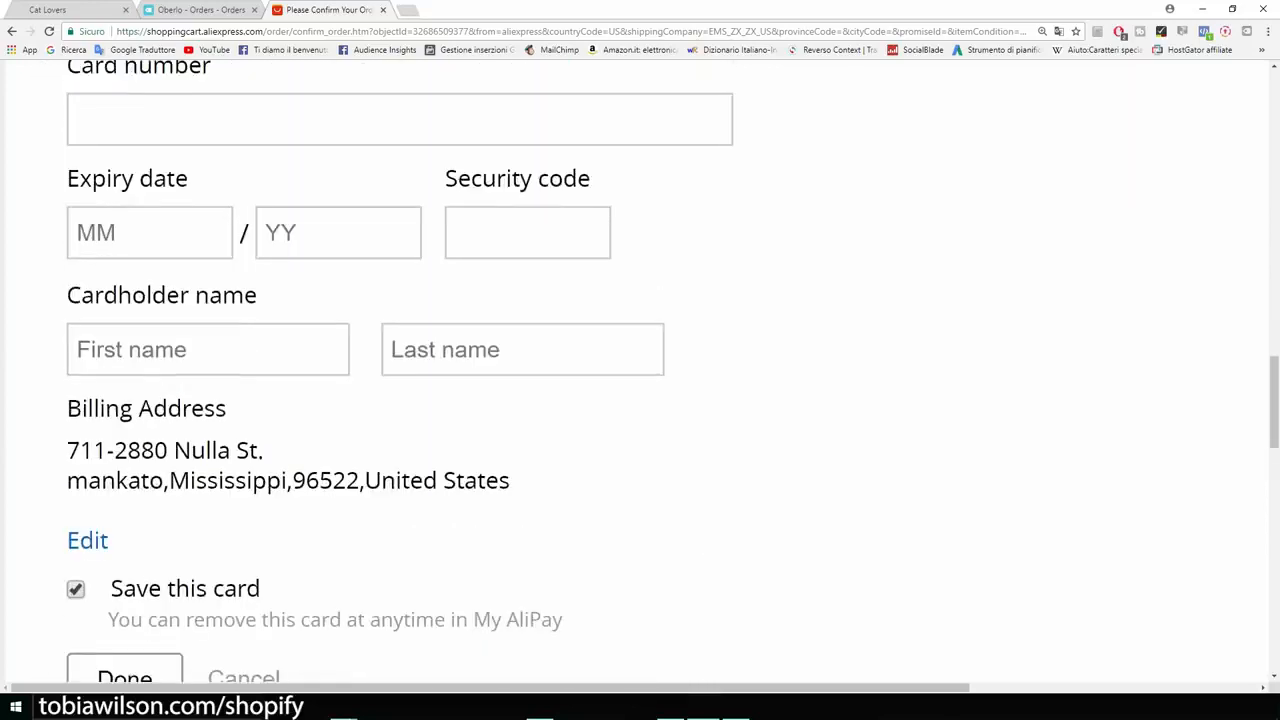
pyautogui.hotkey('ctrl', '-')
pyautogui.hotkey('ctrl', '-')
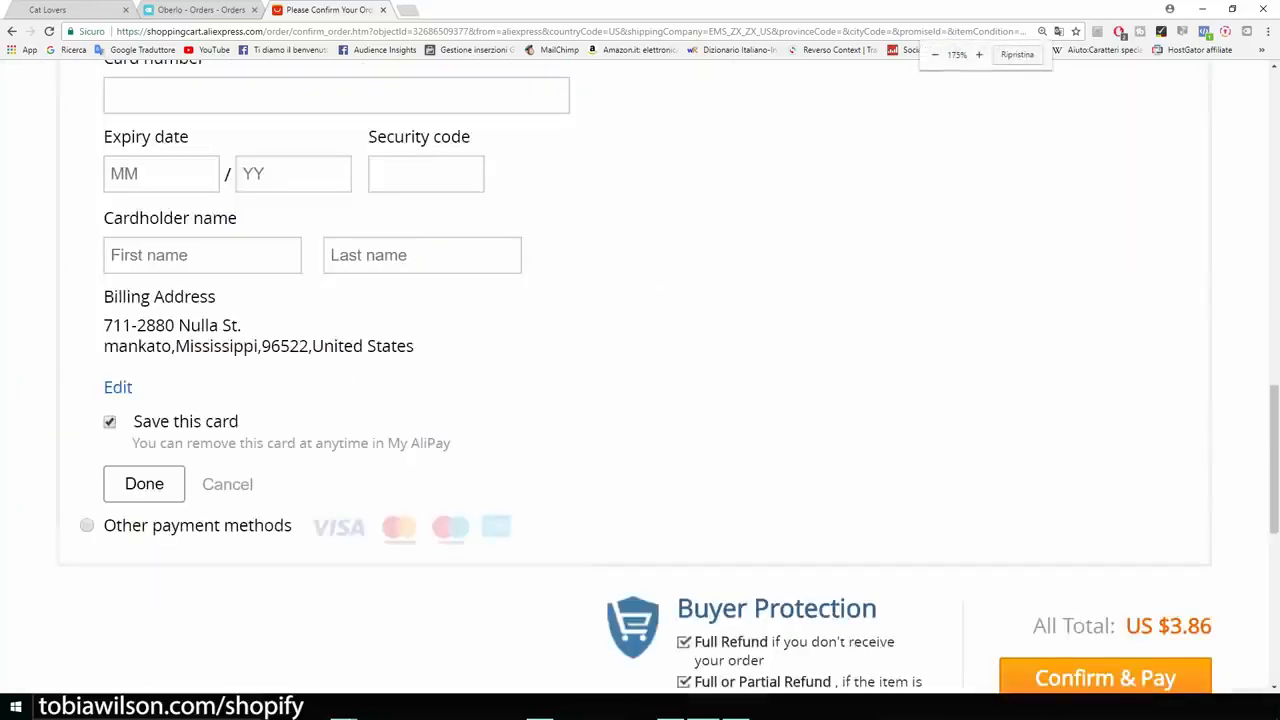
pyautogui.scroll(-2, 640, 380)
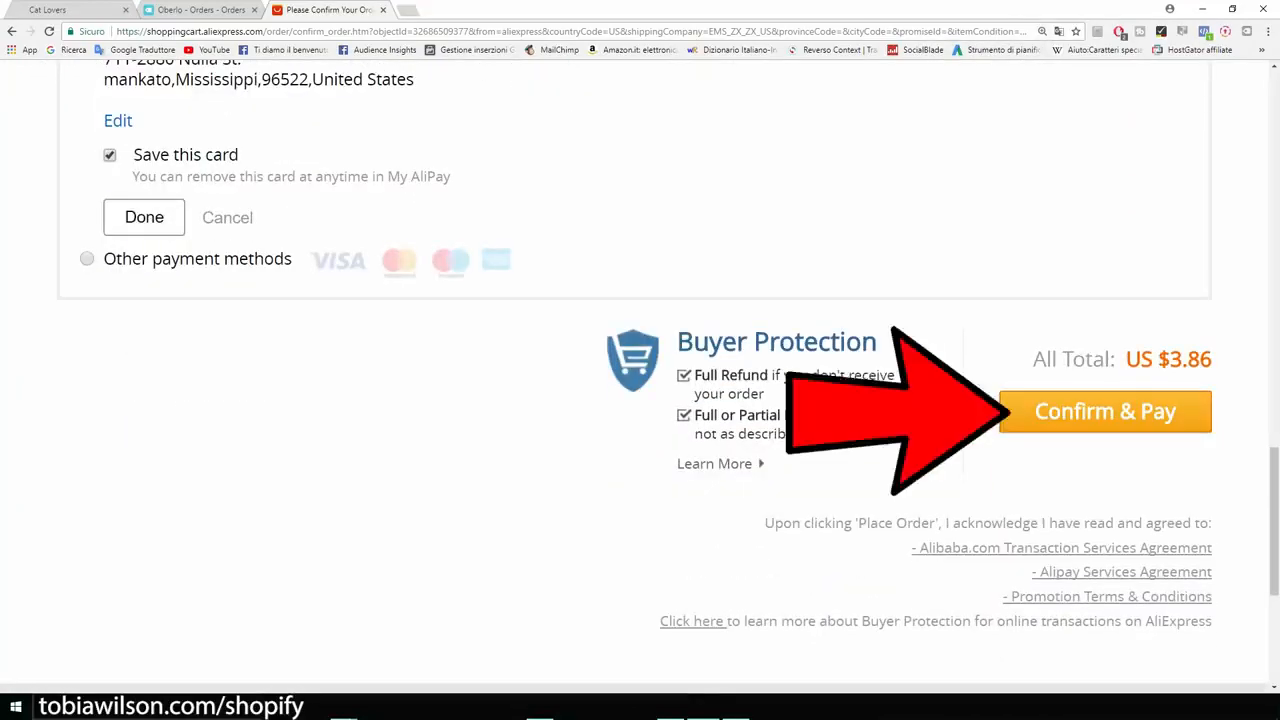
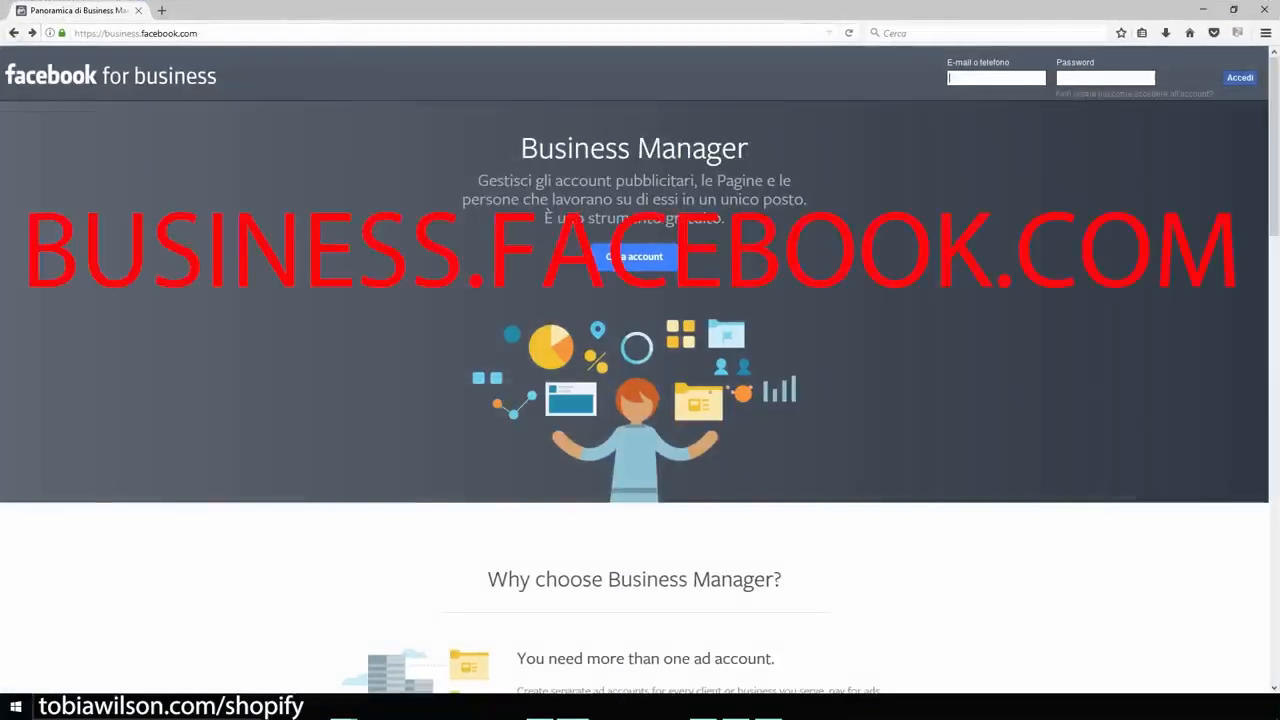
# Zoom in, start a Business Manager account, and reveal the PassionateGamer Business Manager home in Chrome.
pyautogui.hotkey('ctrl', '+')
pyautogui.hotkey('ctrl', '+')
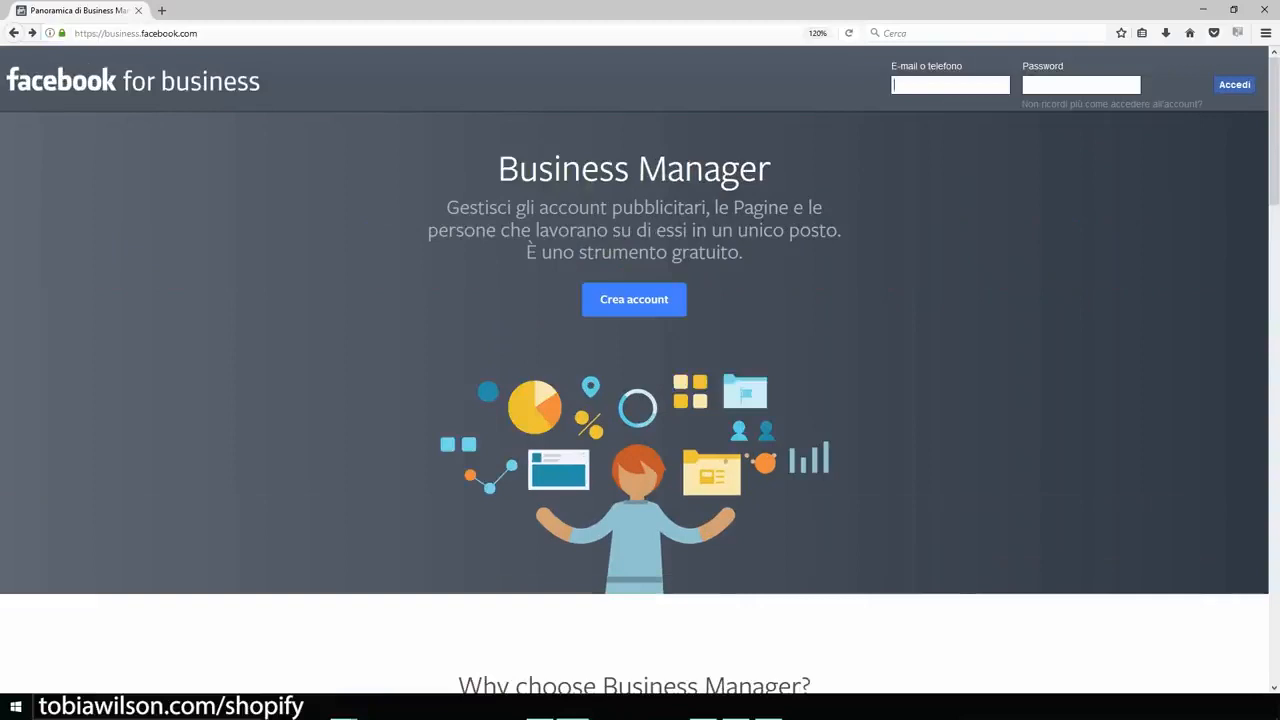
pyautogui.click(645, 302)
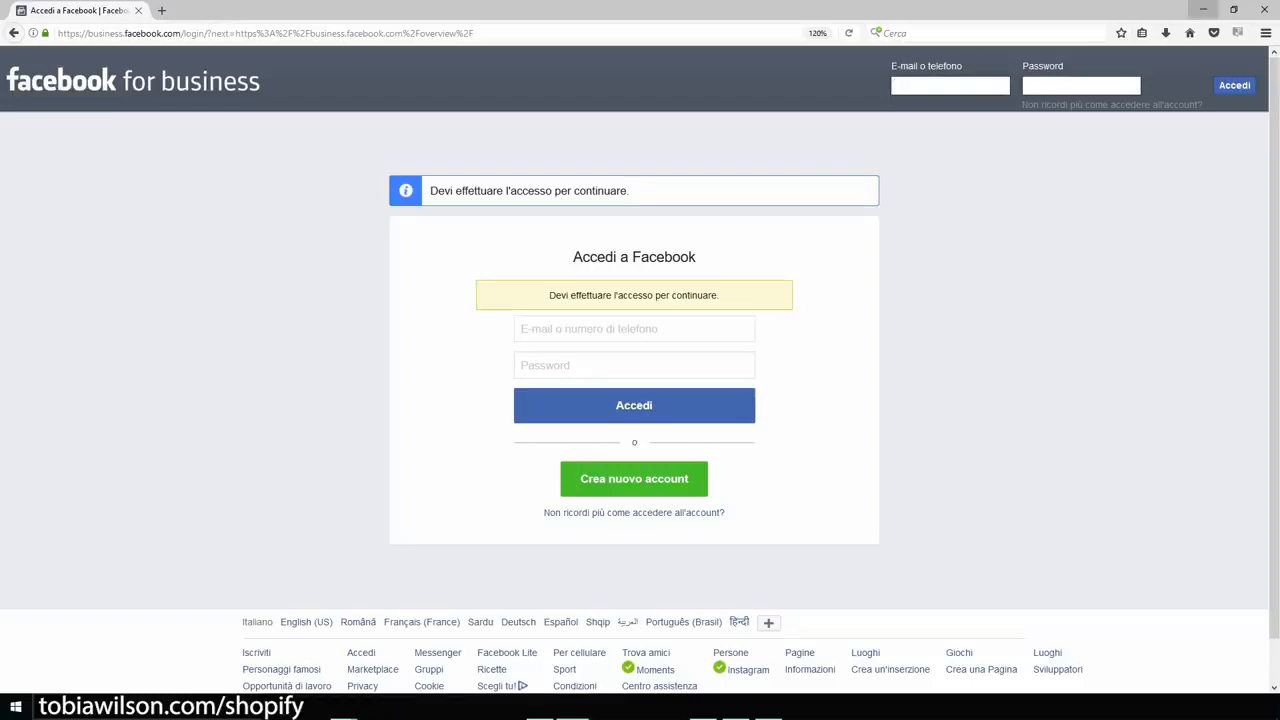
pyautogui.click(1203, 9)
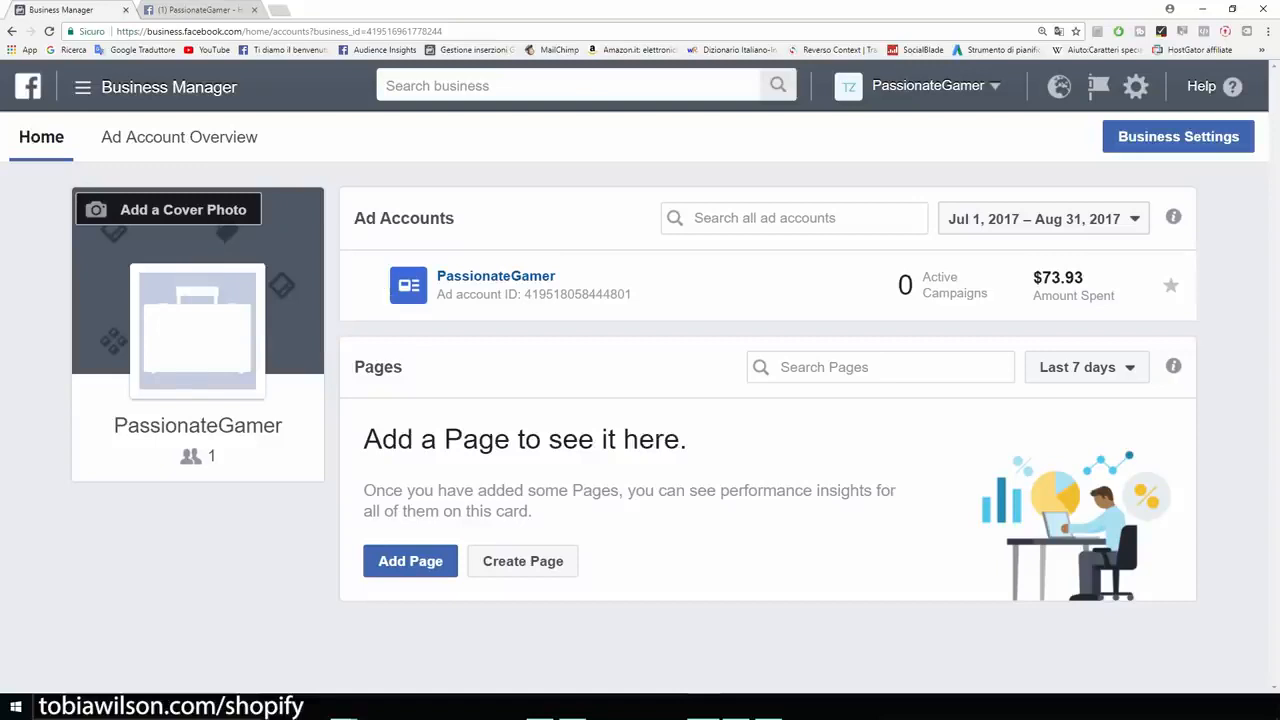
# Go from the PassionateGamer business tools menu into Ads Manager's campaign objective choice.
pyautogui.moveTo(283, 425); pyautogui.dragTo(113, 425)
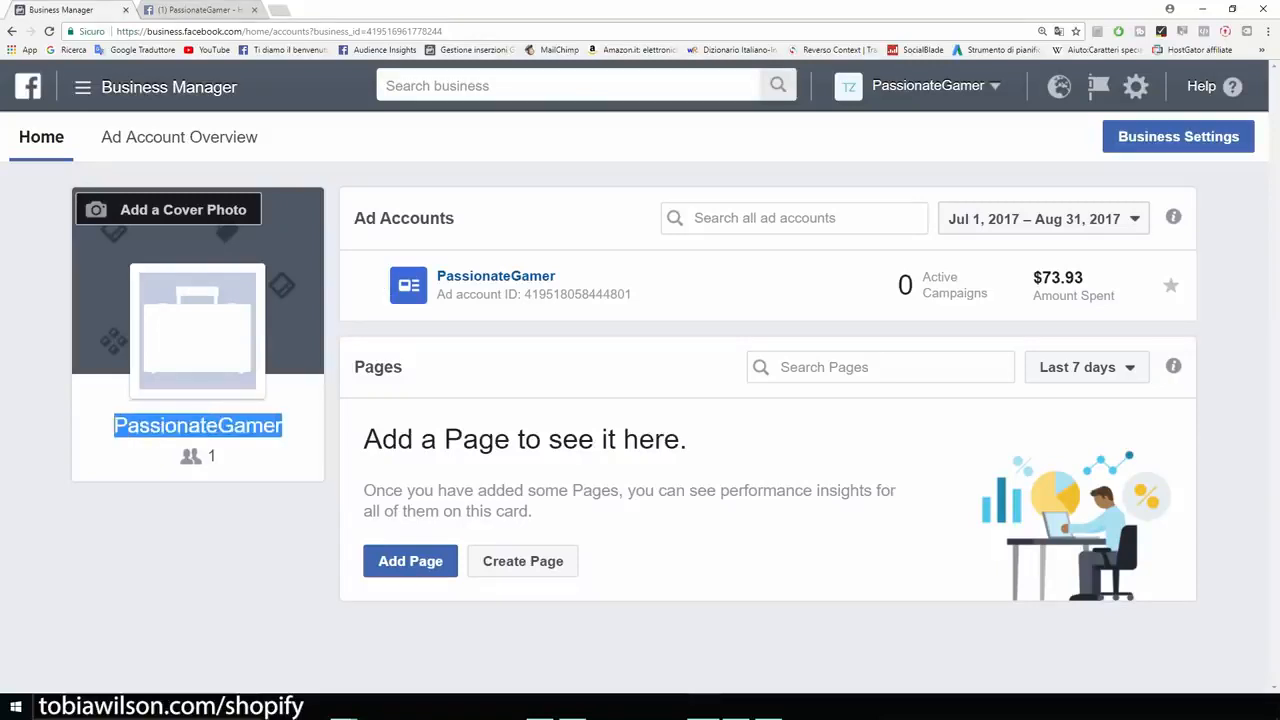
pyautogui.click(113, 426)
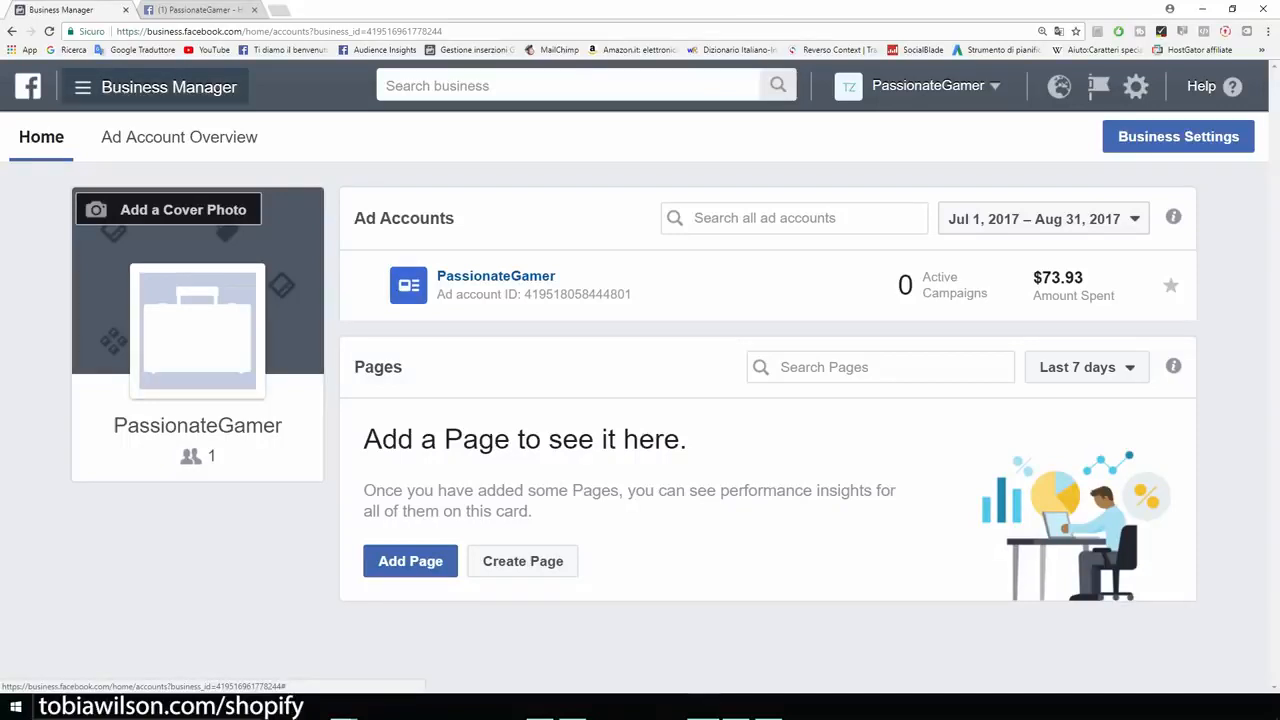
pyautogui.click(160, 87)
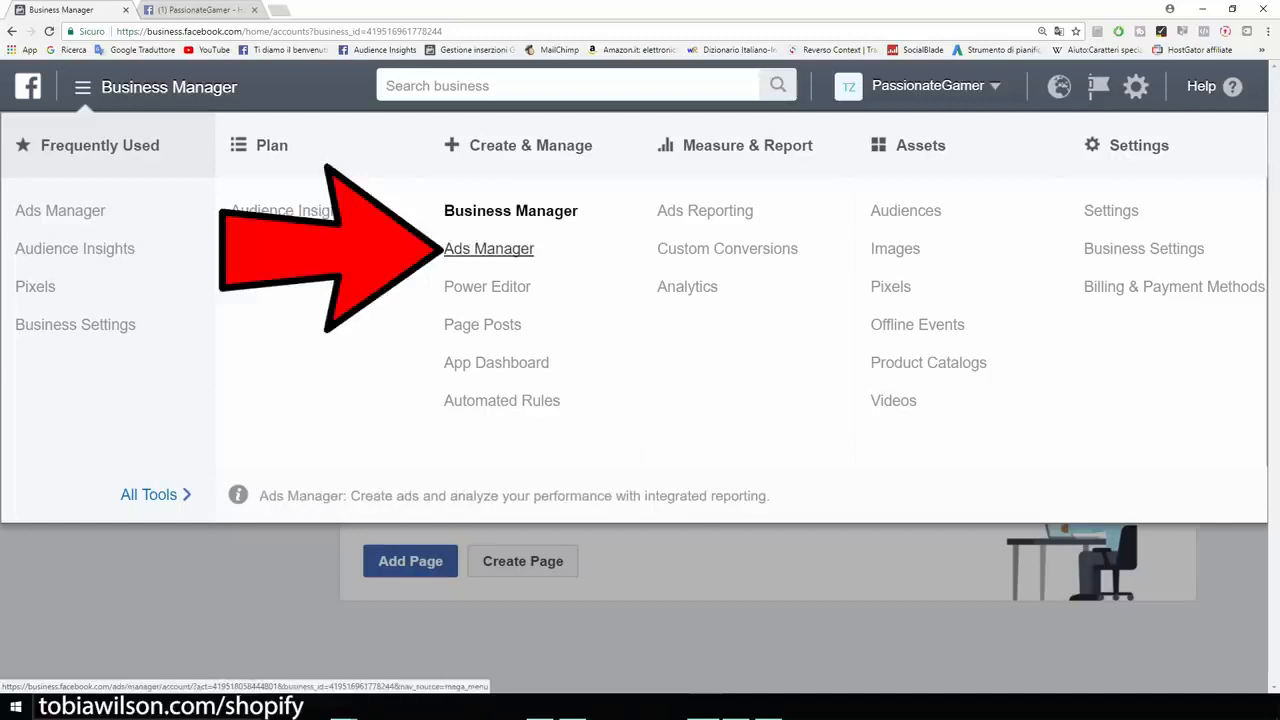
pyautogui.click(489, 248)
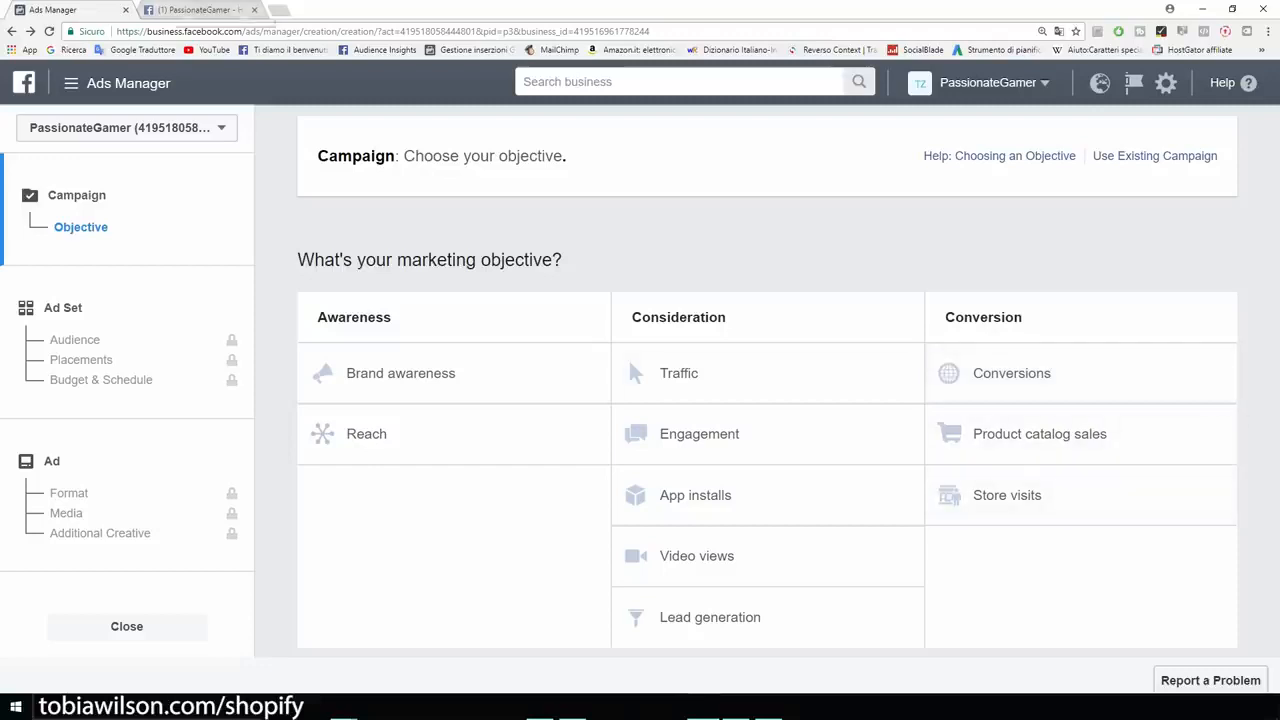
pyautogui.click(198, 10)
pyautogui.scroll(-3, 467, 420)
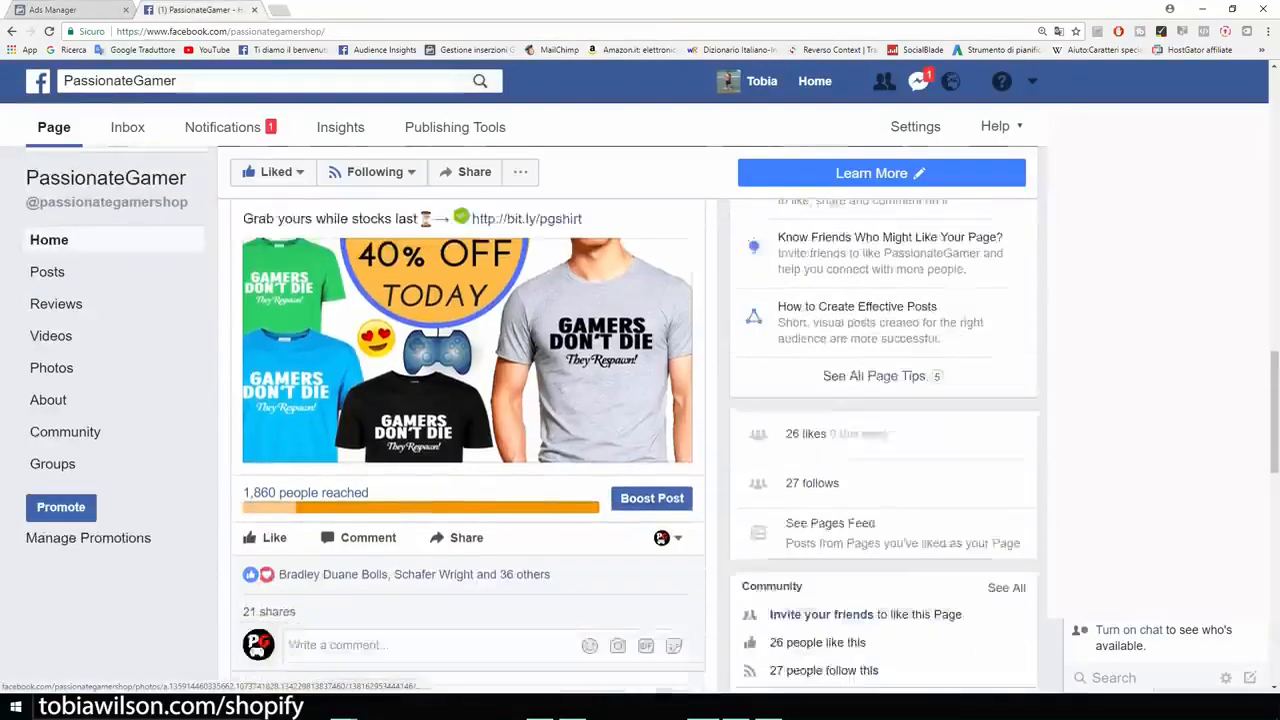
pyautogui.scroll(3, 467, 420)
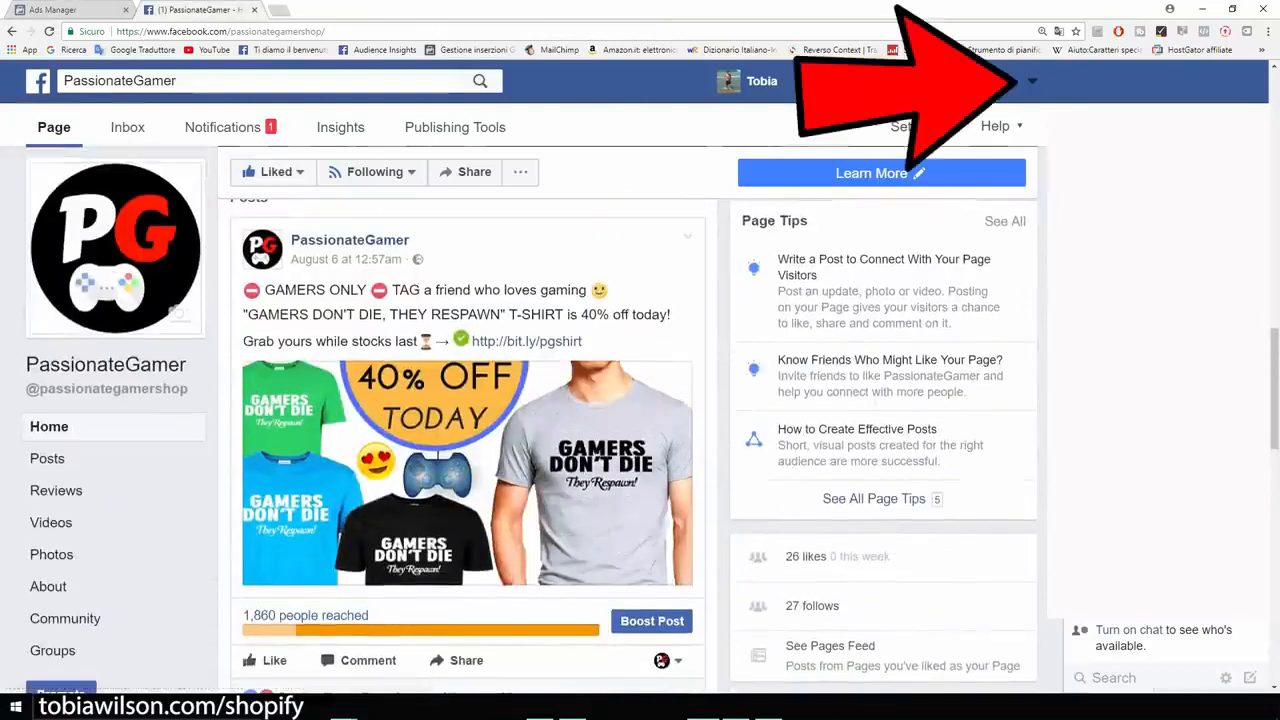
pyautogui.click(1032, 81)
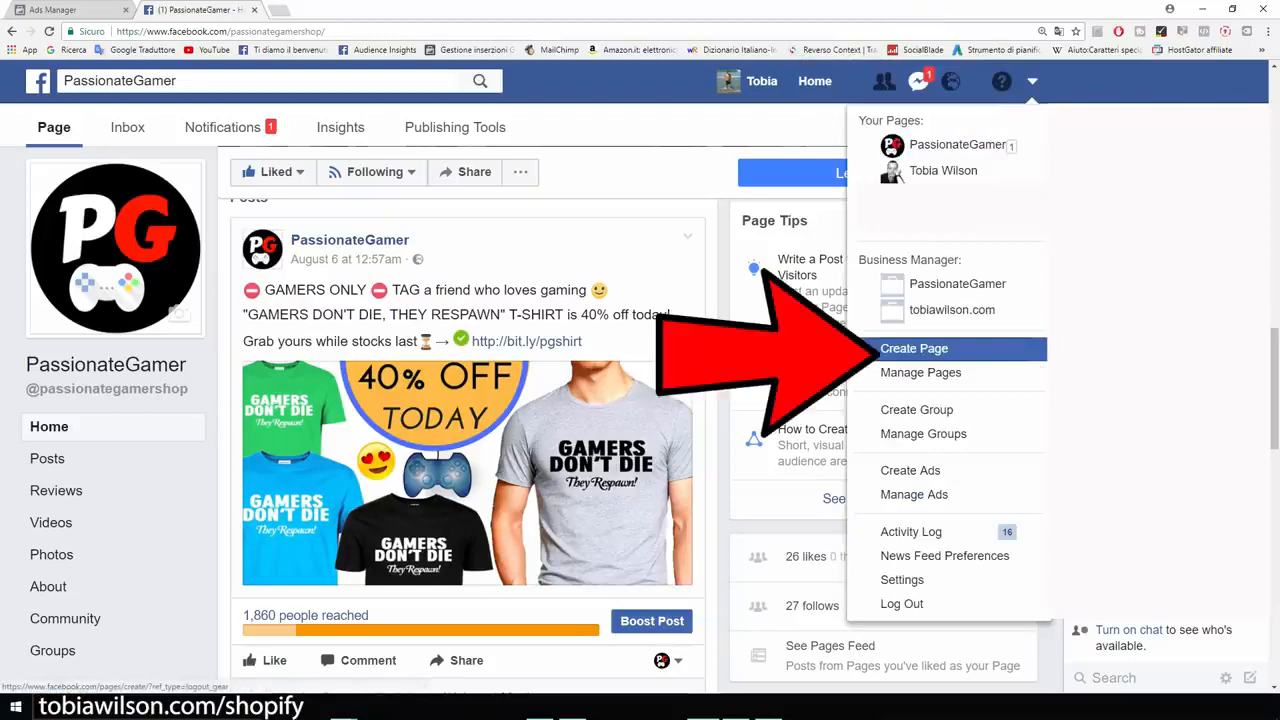
pyautogui.click(106, 365)
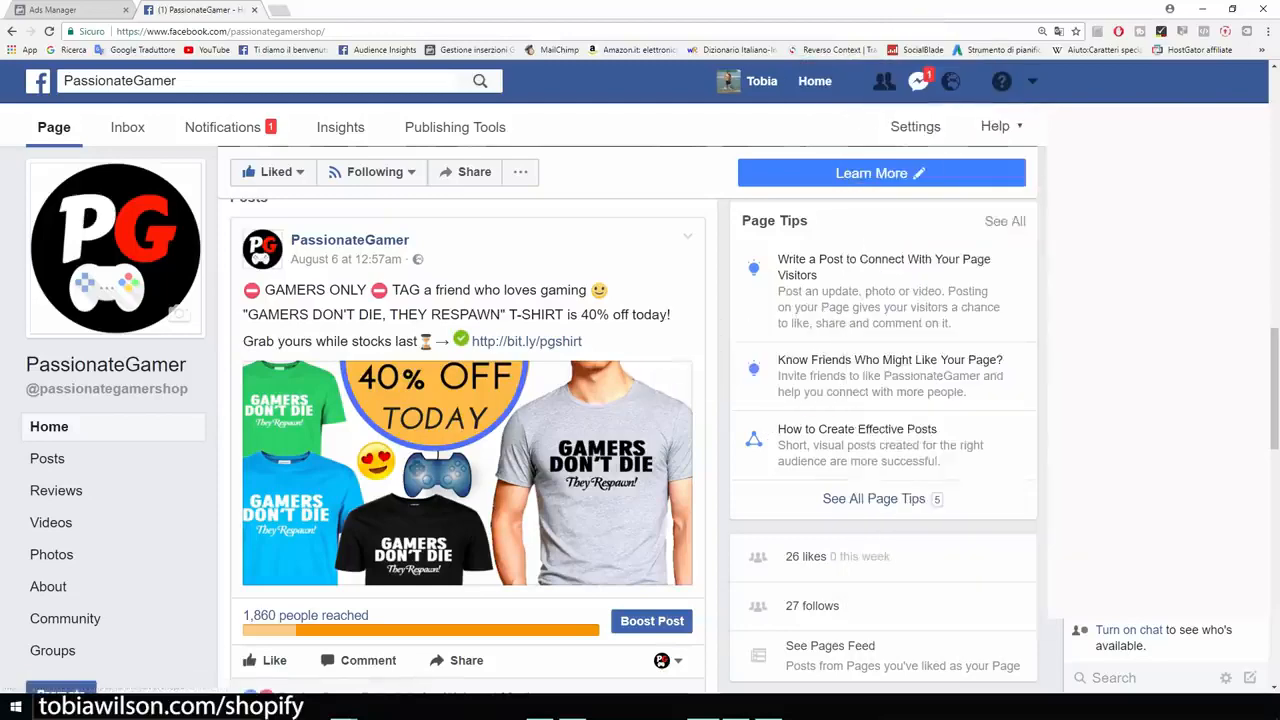
pyautogui.scroll(-3, 106, 365)
pyautogui.scroll(-4, 468, 420)
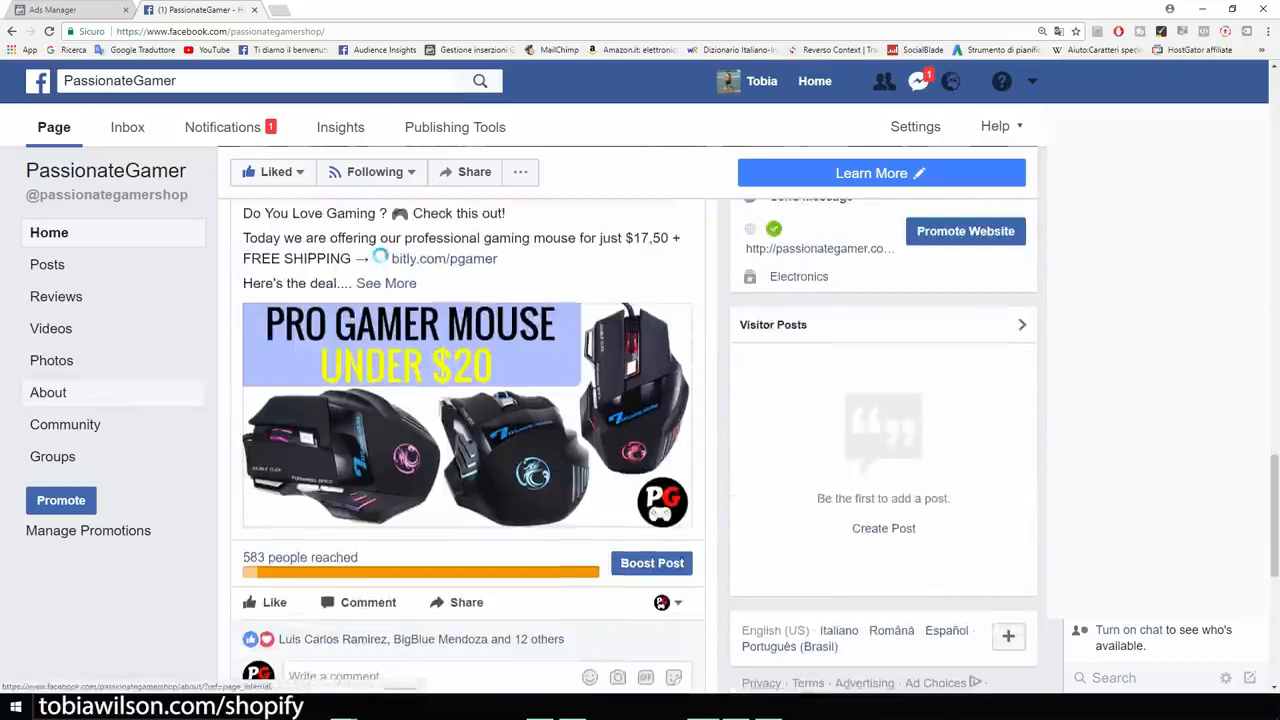
pyautogui.scroll(-3, 468, 420)
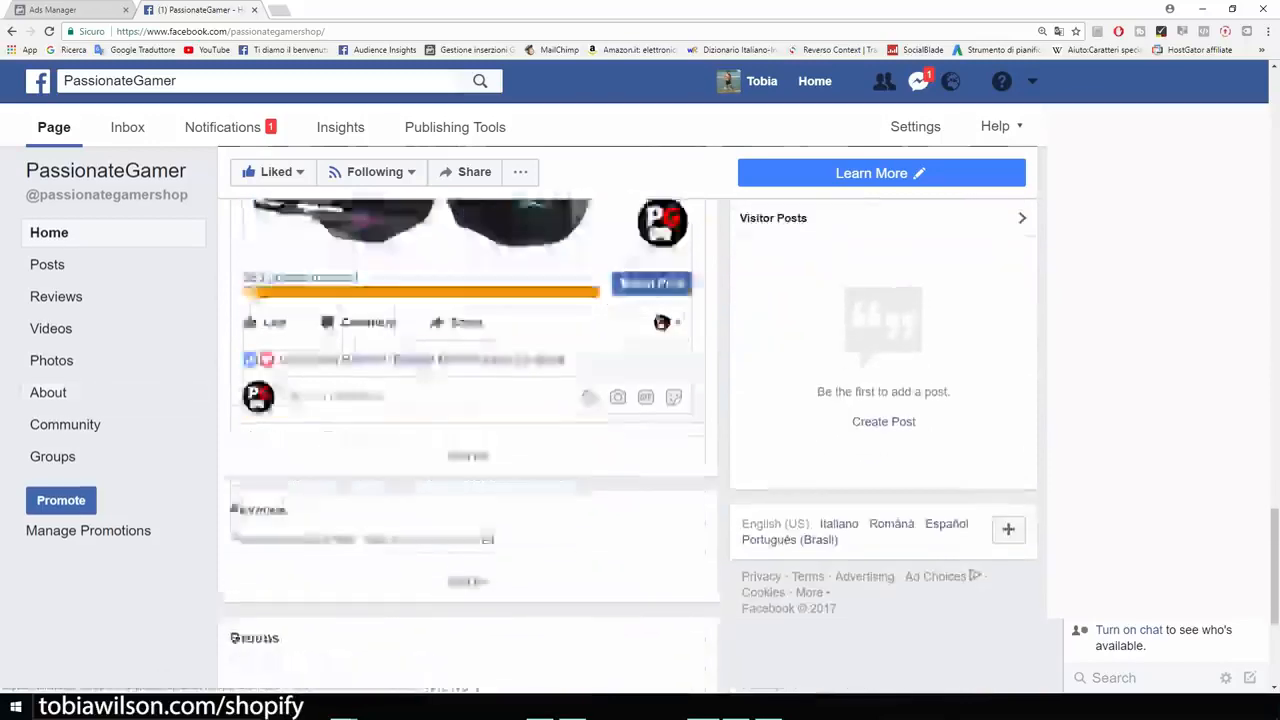
pyautogui.scroll(10, 468, 420)
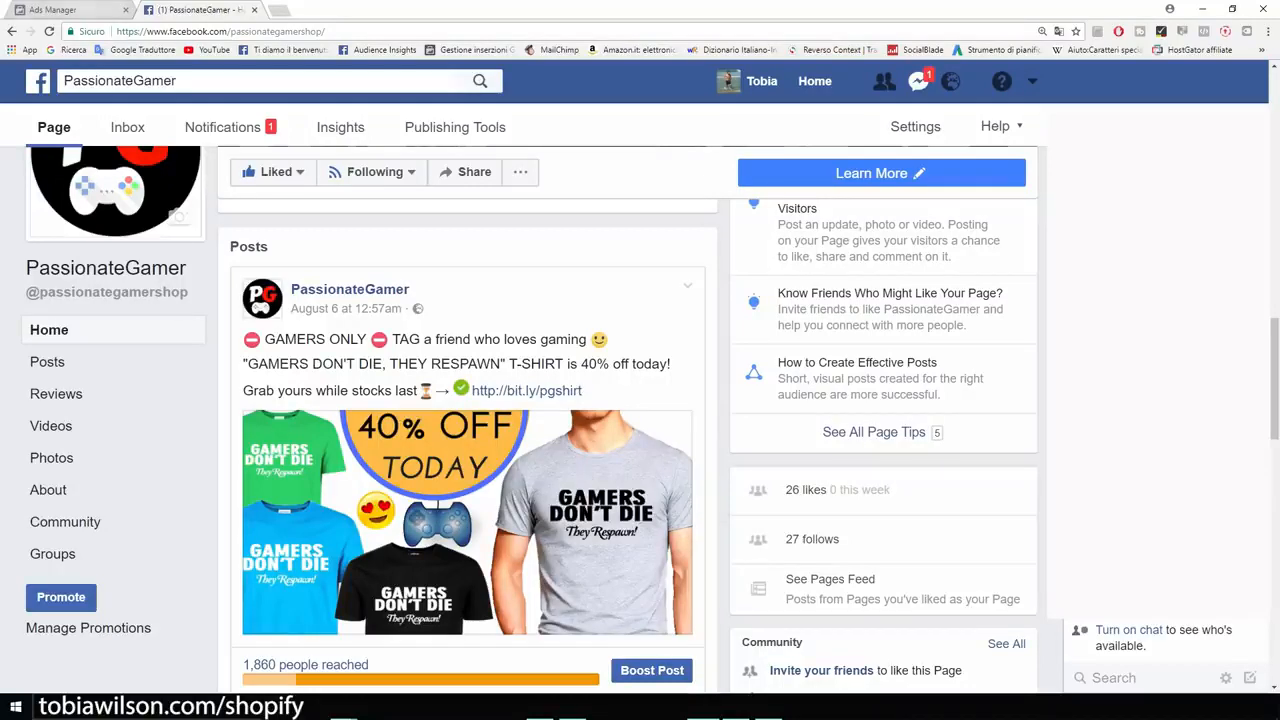
pyautogui.click(80, 9)
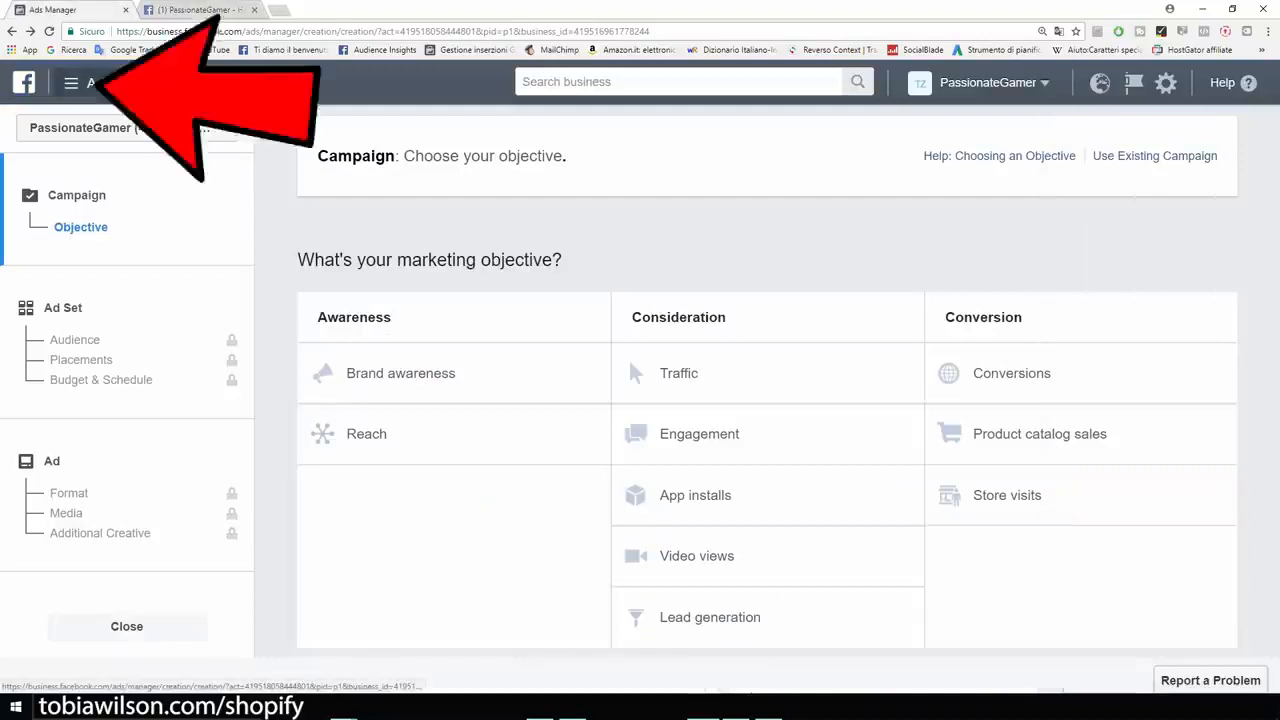
# Open the PassionateGamer pixel page, select its Pixel ID, and bring up the Shopify screenshot.
pyautogui.click(100, 83)
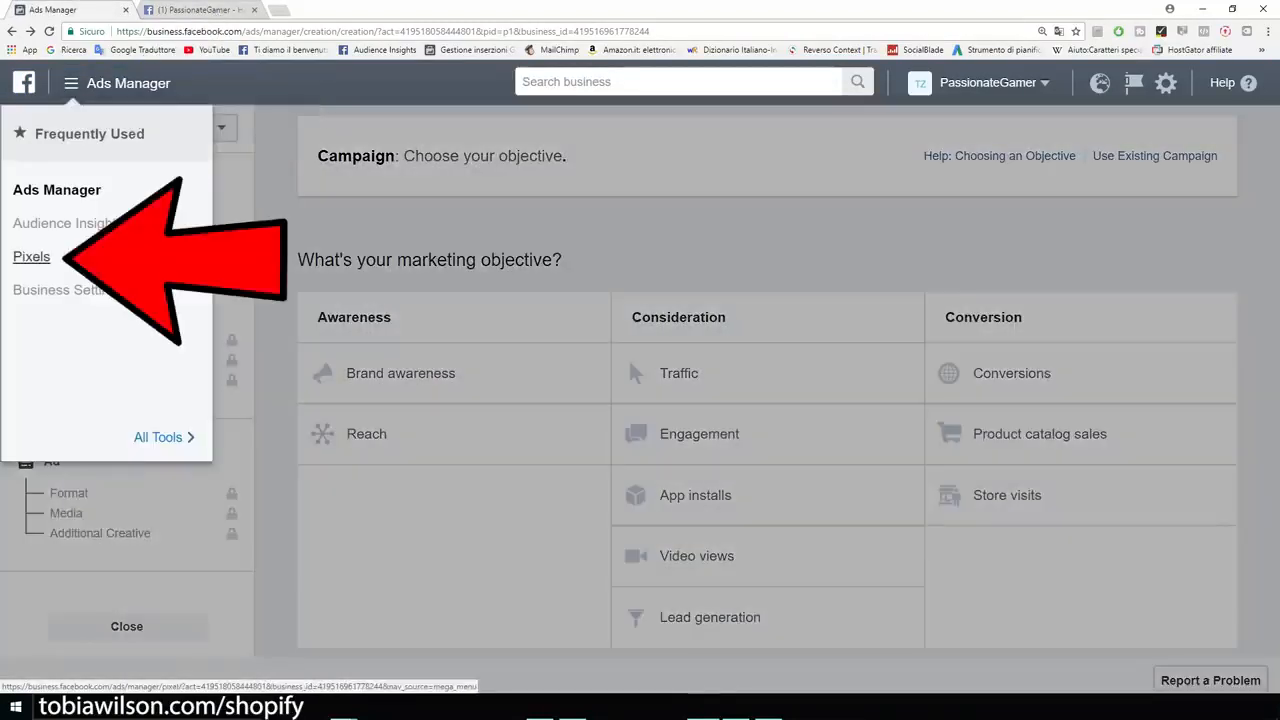
pyautogui.click(31, 257)
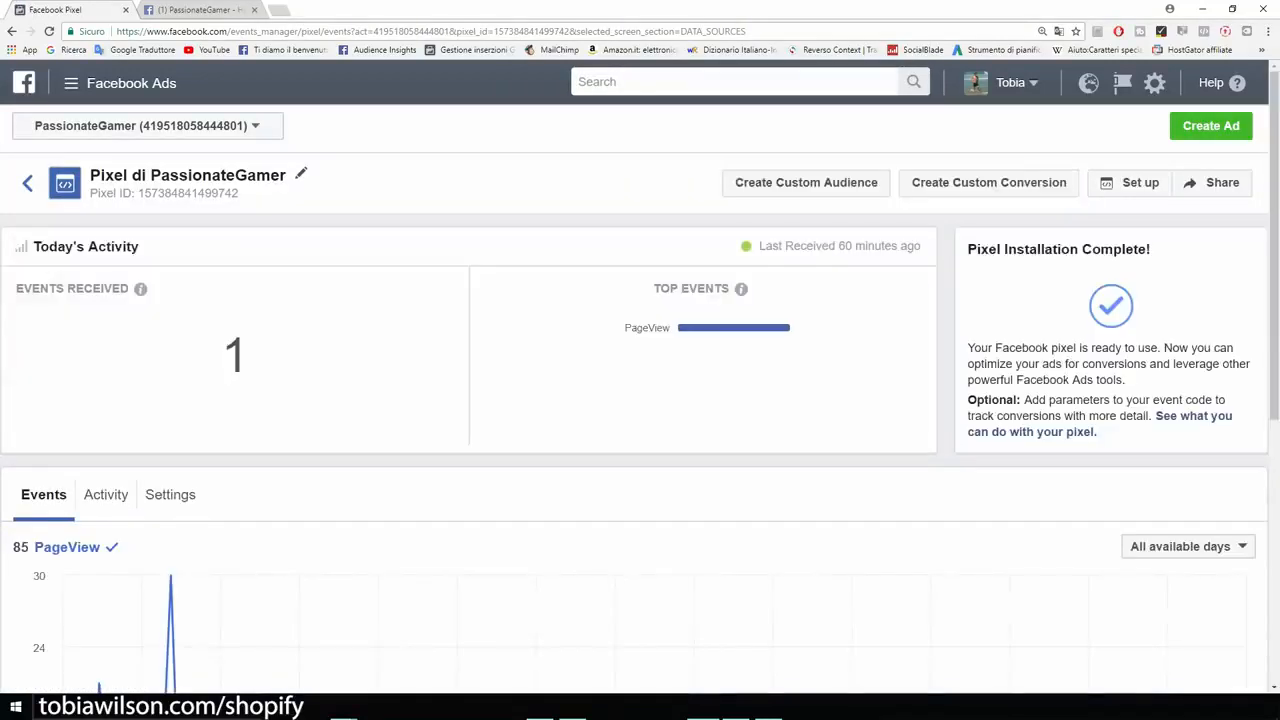
pyautogui.hotkey('ctrl', '+')
pyautogui.hotkey('ctrl', '+')
pyautogui.hotkey('ctrl', '+')
pyautogui.hotkey('ctrl', '+')
pyautogui.hotkey('ctrl', '+')
pyautogui.hotkey('ctrl', '+')
pyautogui.hotkey('ctrl', '+')
pyautogui.hotkey('ctrl', '+')
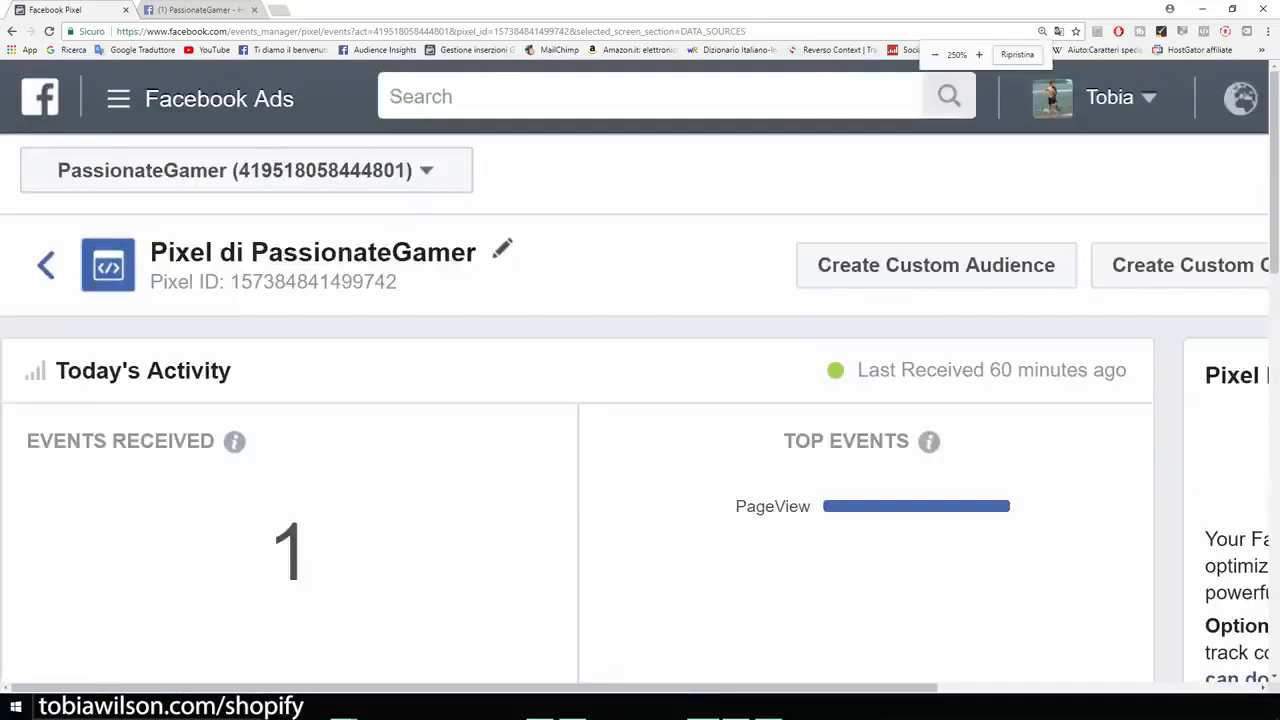
pyautogui.moveTo(636, 416); pyautogui.dragTo(368, 416)
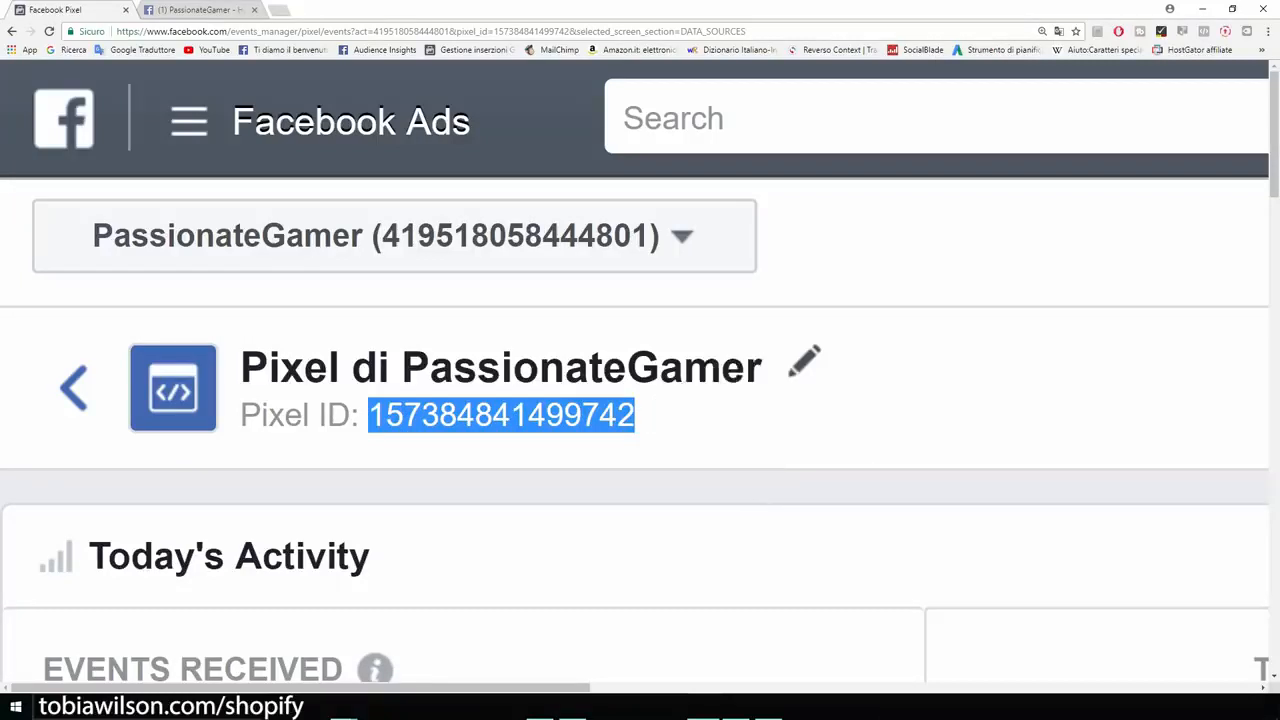
pyautogui.click(738, 702)
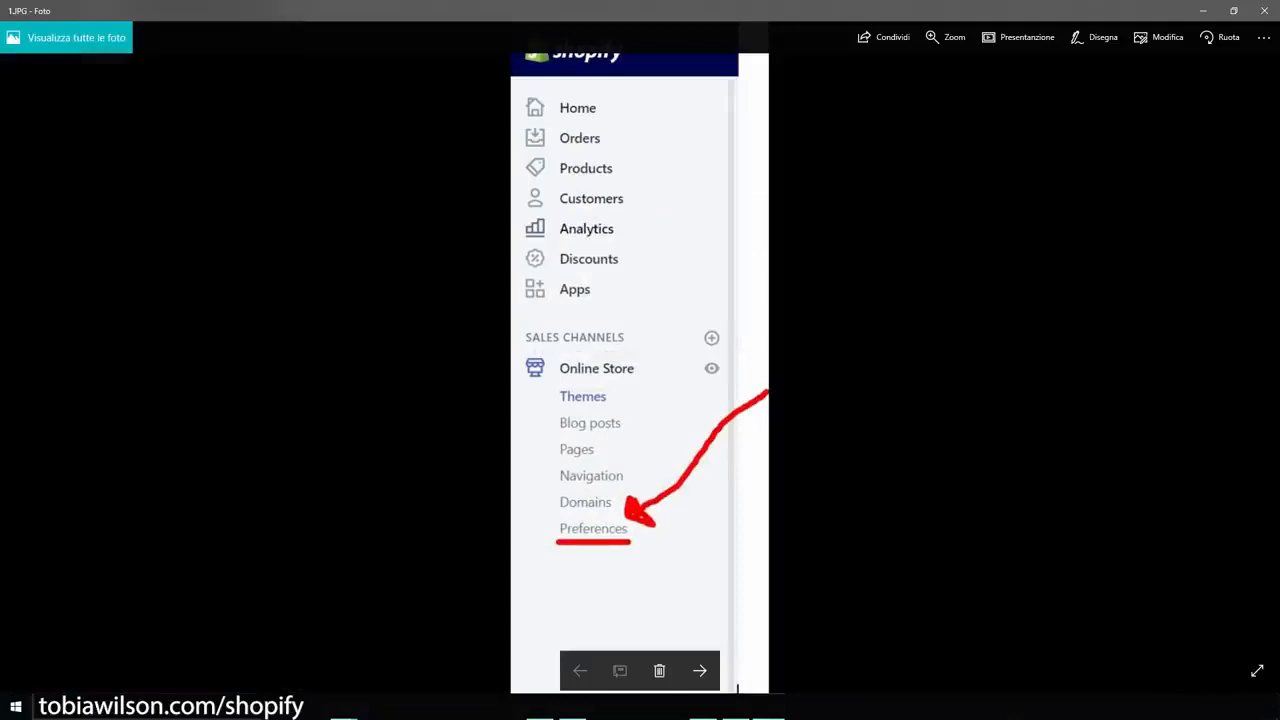
# Advance to 2.JPG showing Shopify's Facebook Pixel section with its empty Pixel ID field.
pyautogui.scroll(2, 638, 538)
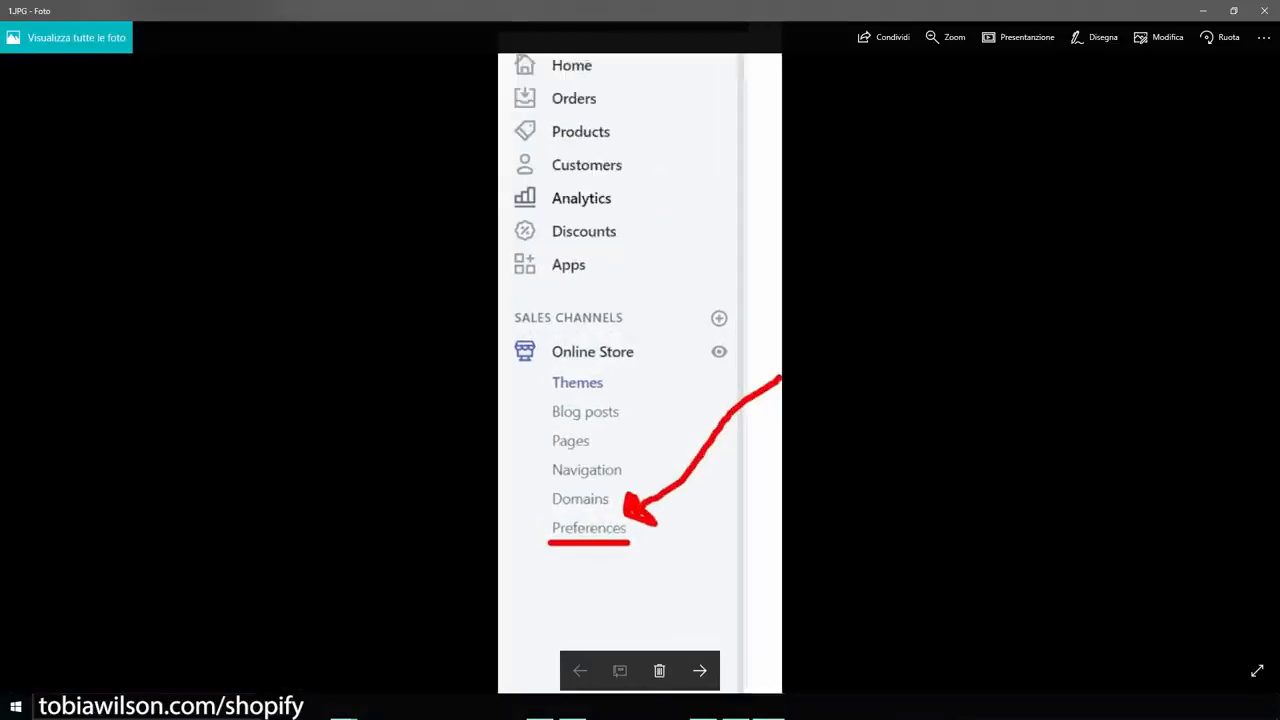
pyautogui.scroll(-2, 638, 538)
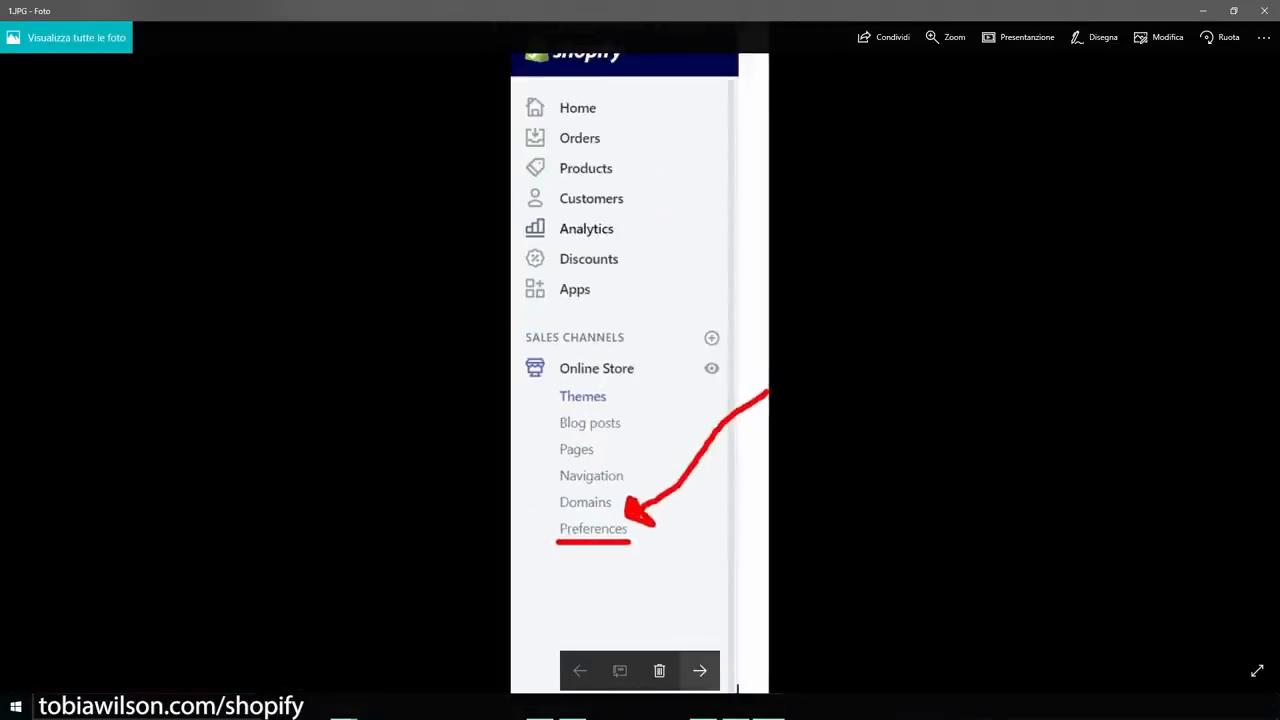
pyautogui.click(699, 670)
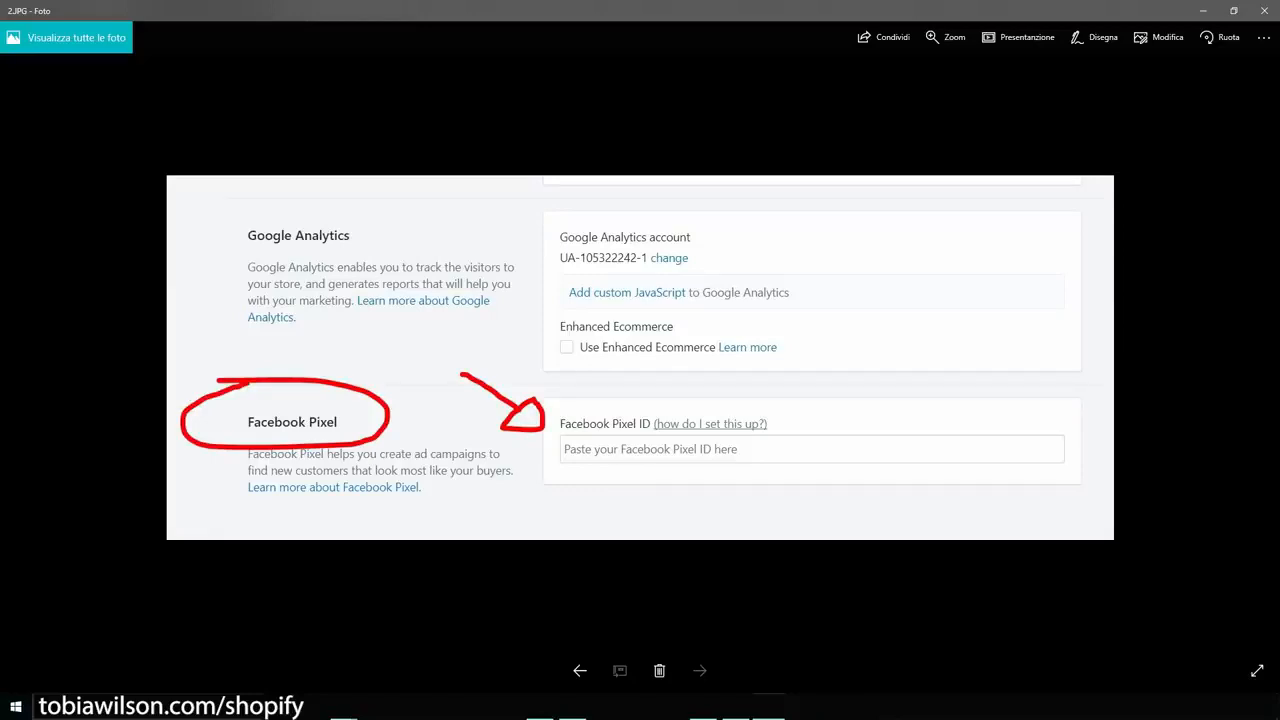
# Return to the pixel page at 175% zoom and start a new ad with Create Ad.
pyautogui.click(1203, 11)
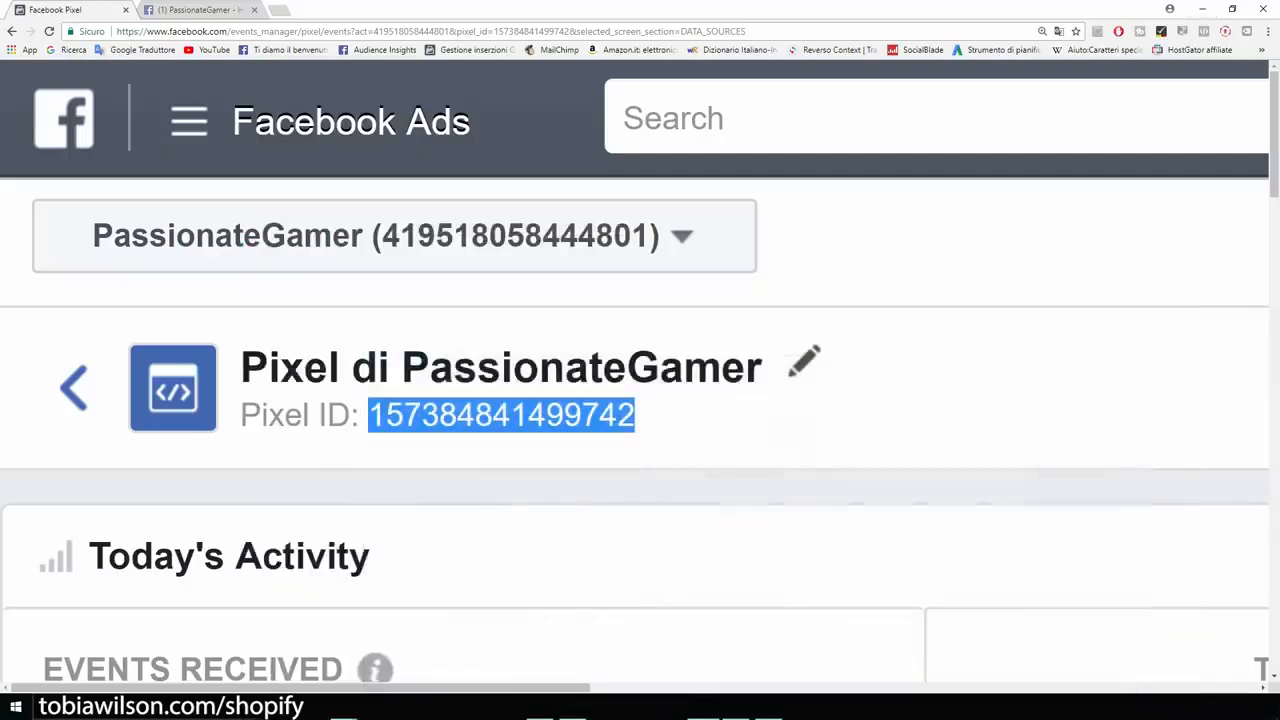
pyautogui.hotkey('ctrl', '-')
pyautogui.hotkey('ctrl', '-')
pyautogui.hotkey('ctrl', '-')
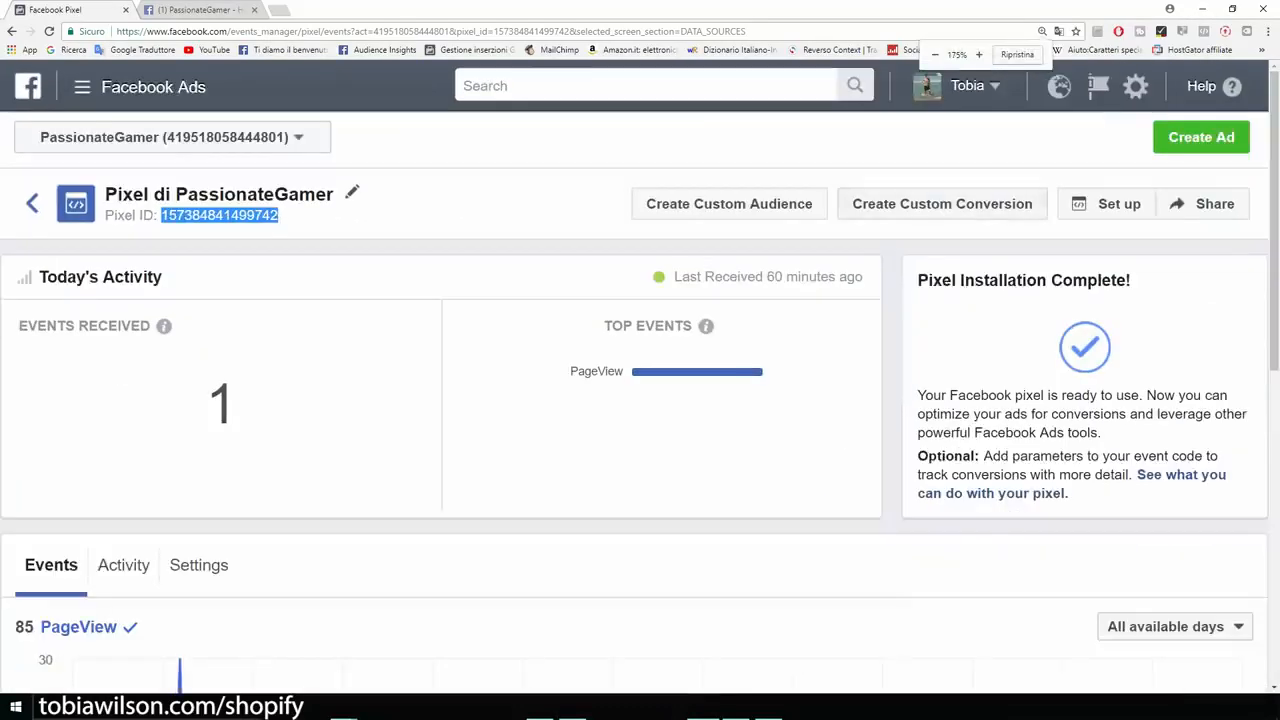
pyautogui.click(1201, 137)
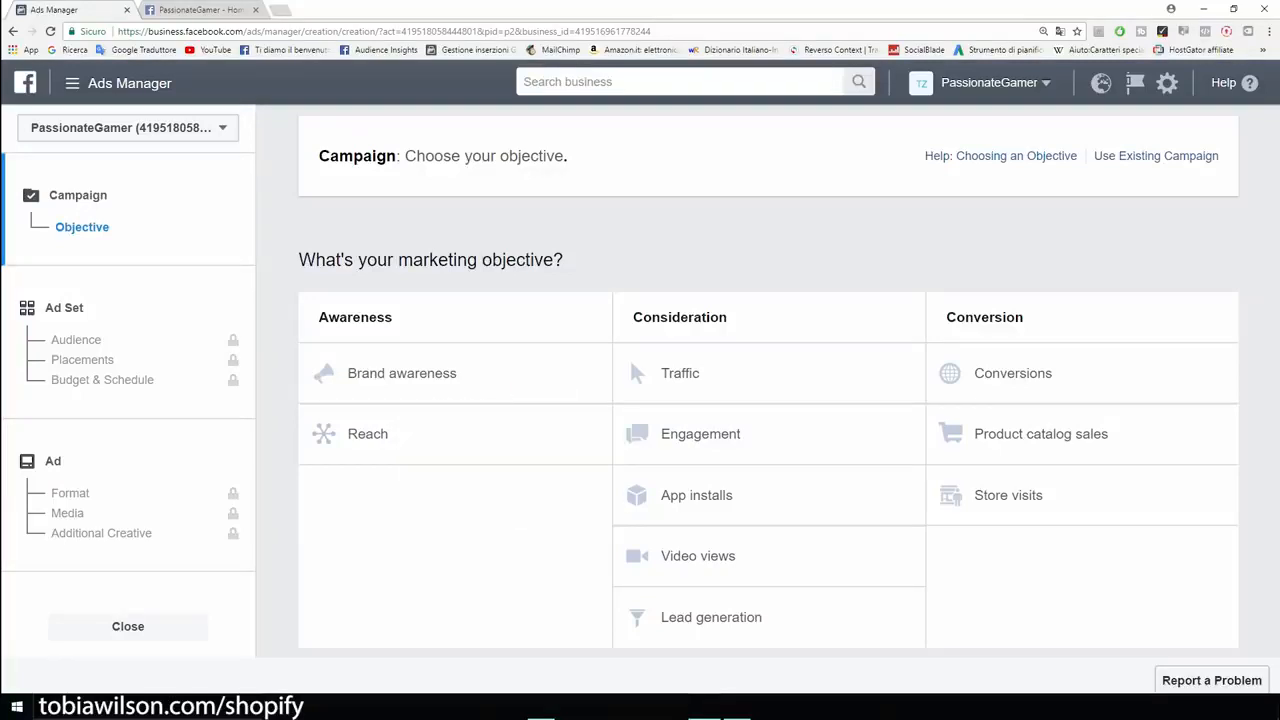
# Switch to the PassionateGamer Facebook page and zoom in on its posts.
pyautogui.hotkey('ctrl', 'Tab')
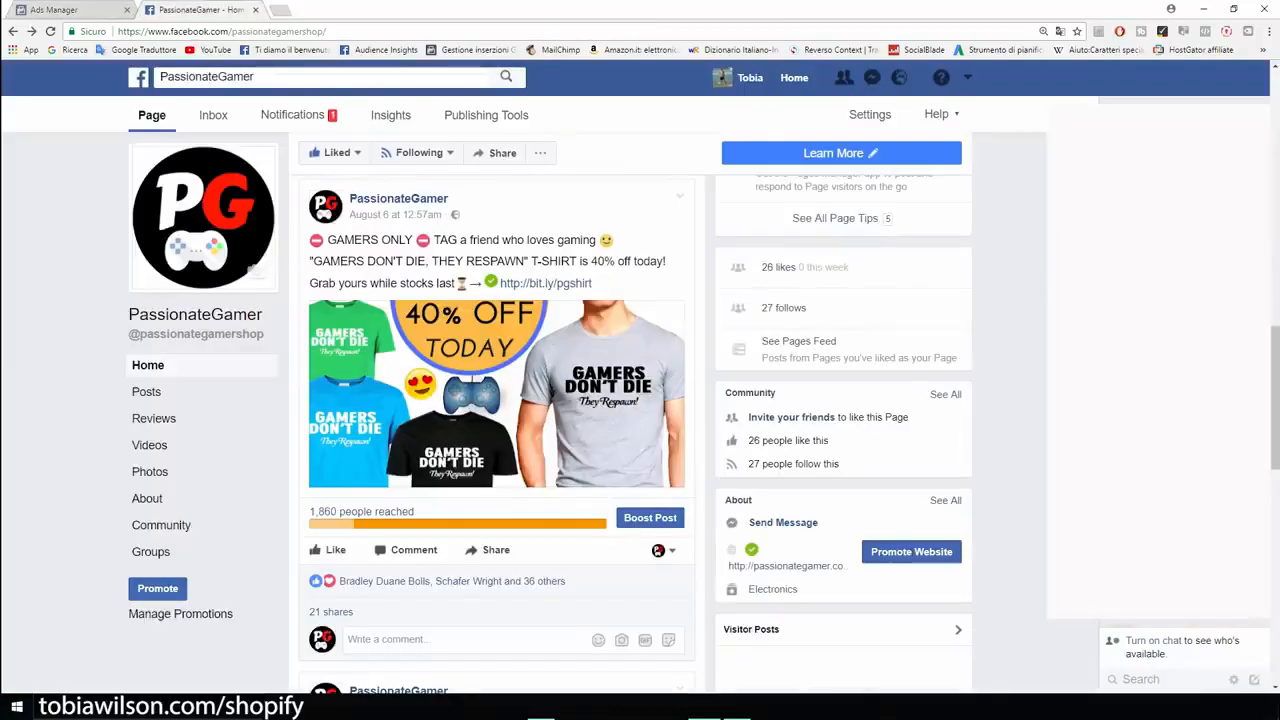
pyautogui.scroll(-3, 497, 430)
pyautogui.scroll(3, 497, 430)
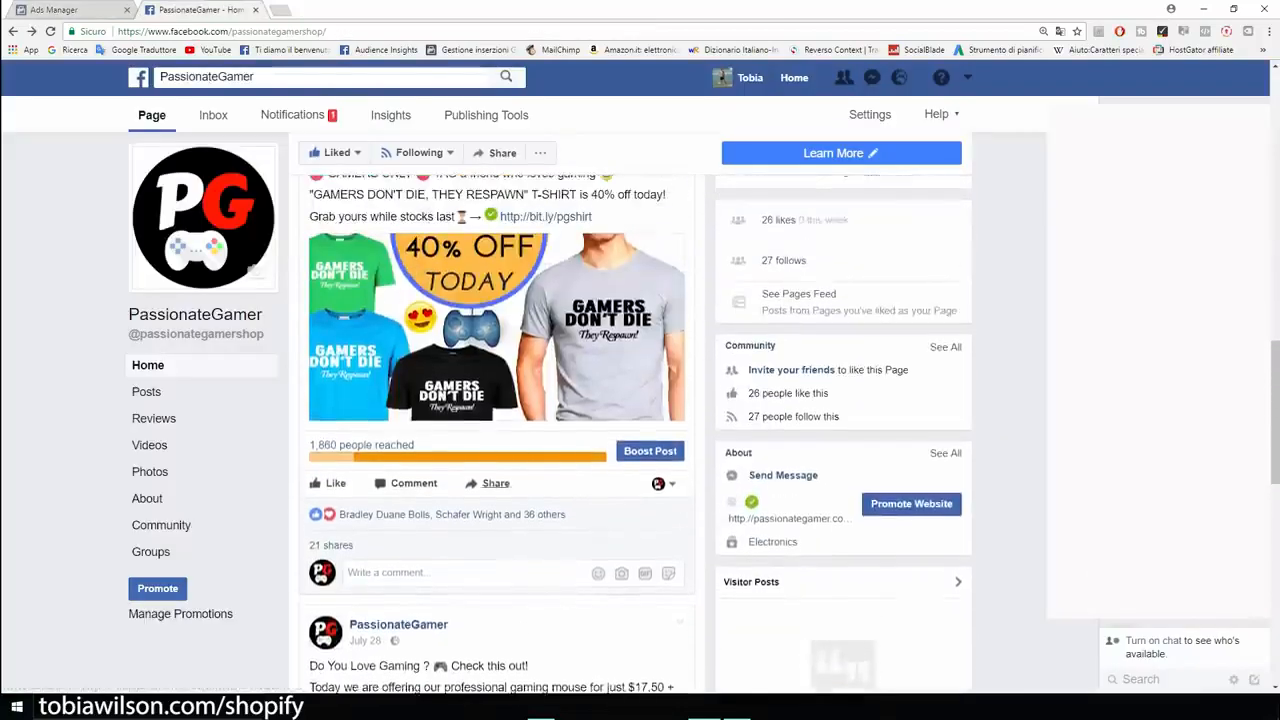
pyautogui.scroll(2, 497, 430)
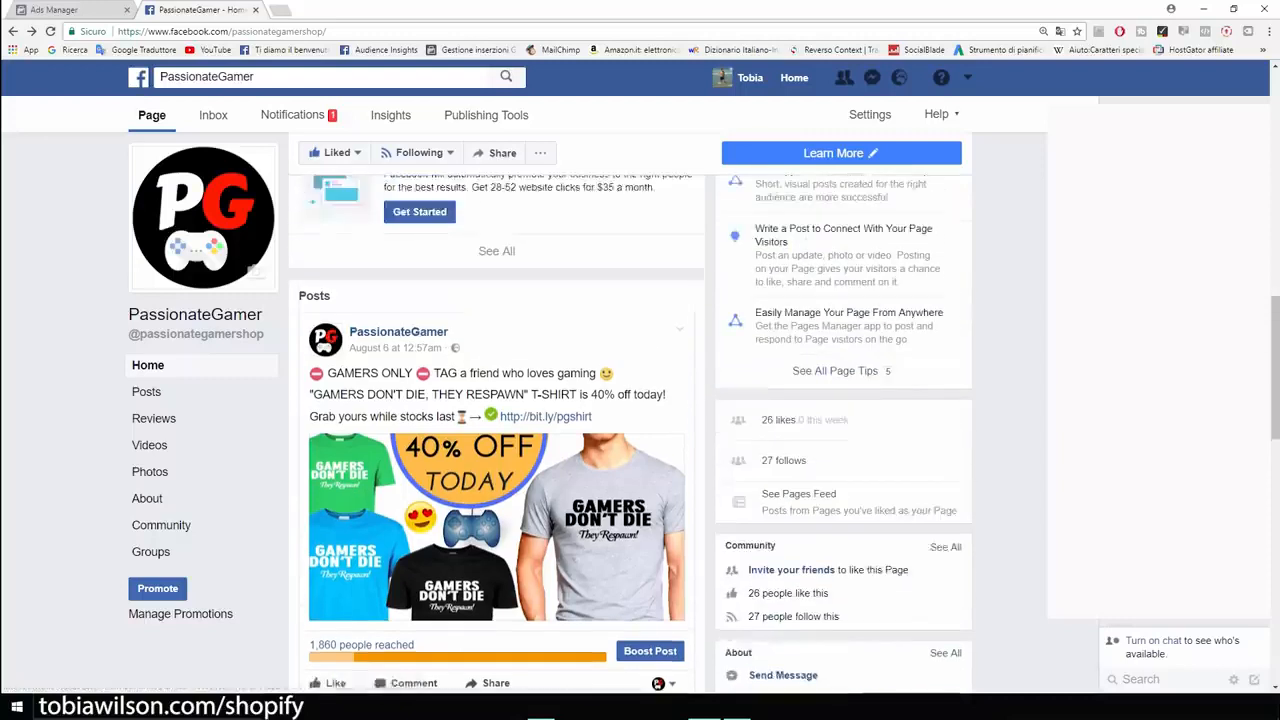
pyautogui.scroll(-1, 497, 430)
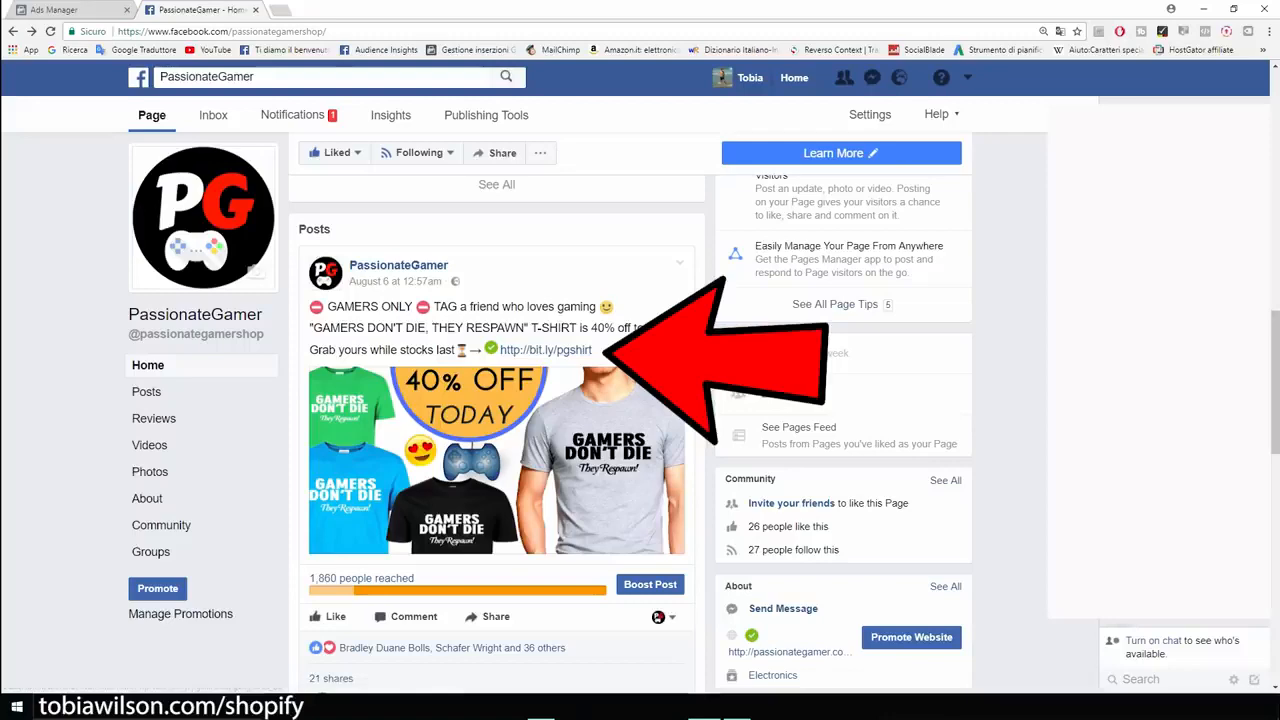
pyautogui.hotkey('ctrl', '+')
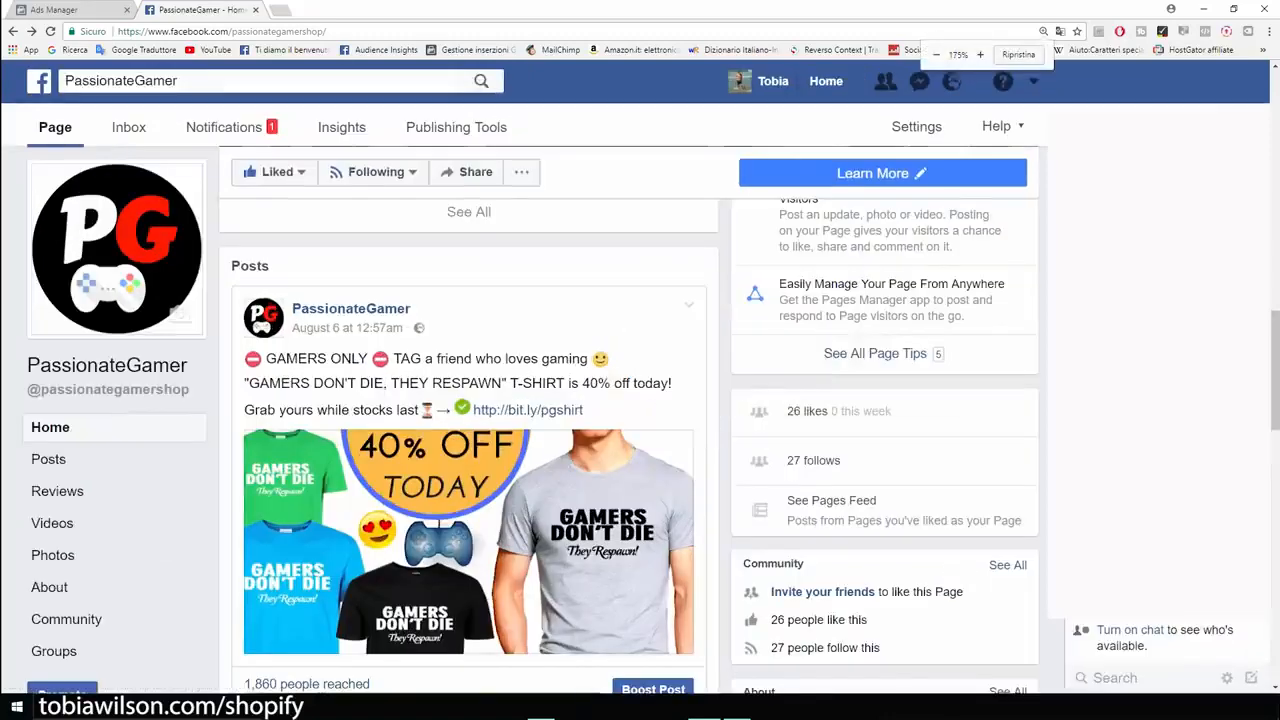
pyautogui.hotkey('ctrl', '+')
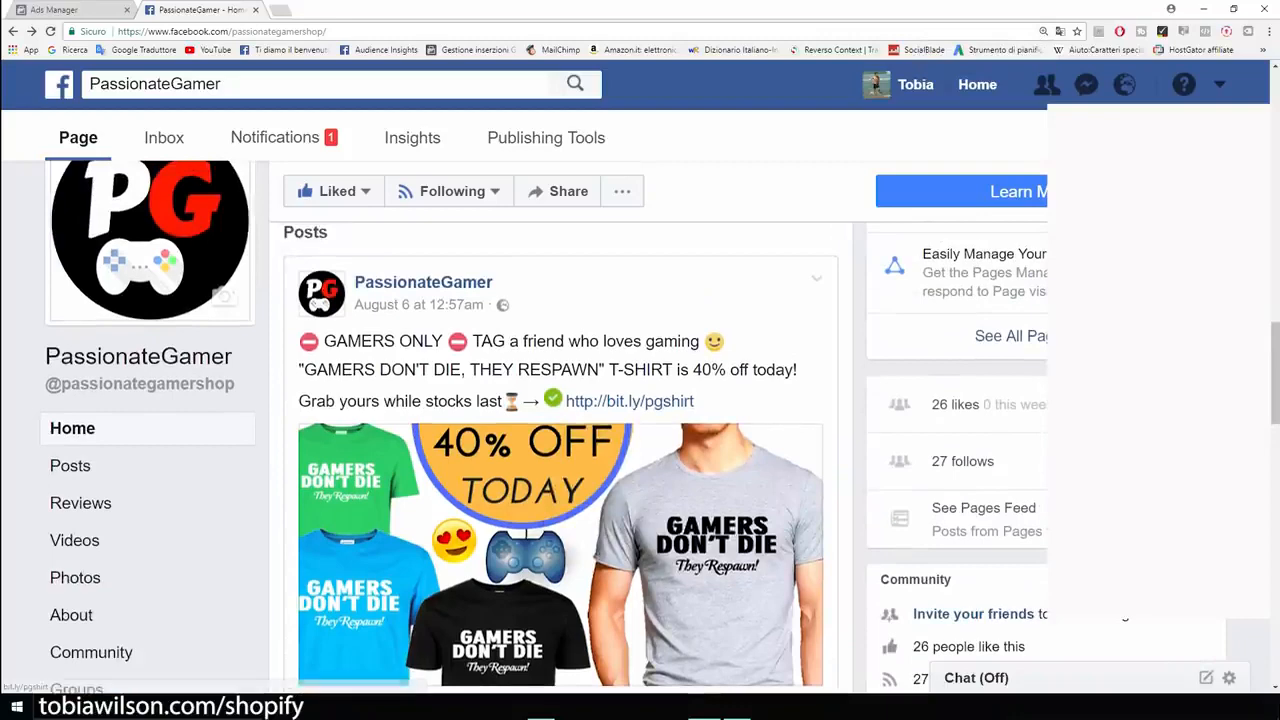
pyautogui.scroll(-1, 560, 450)
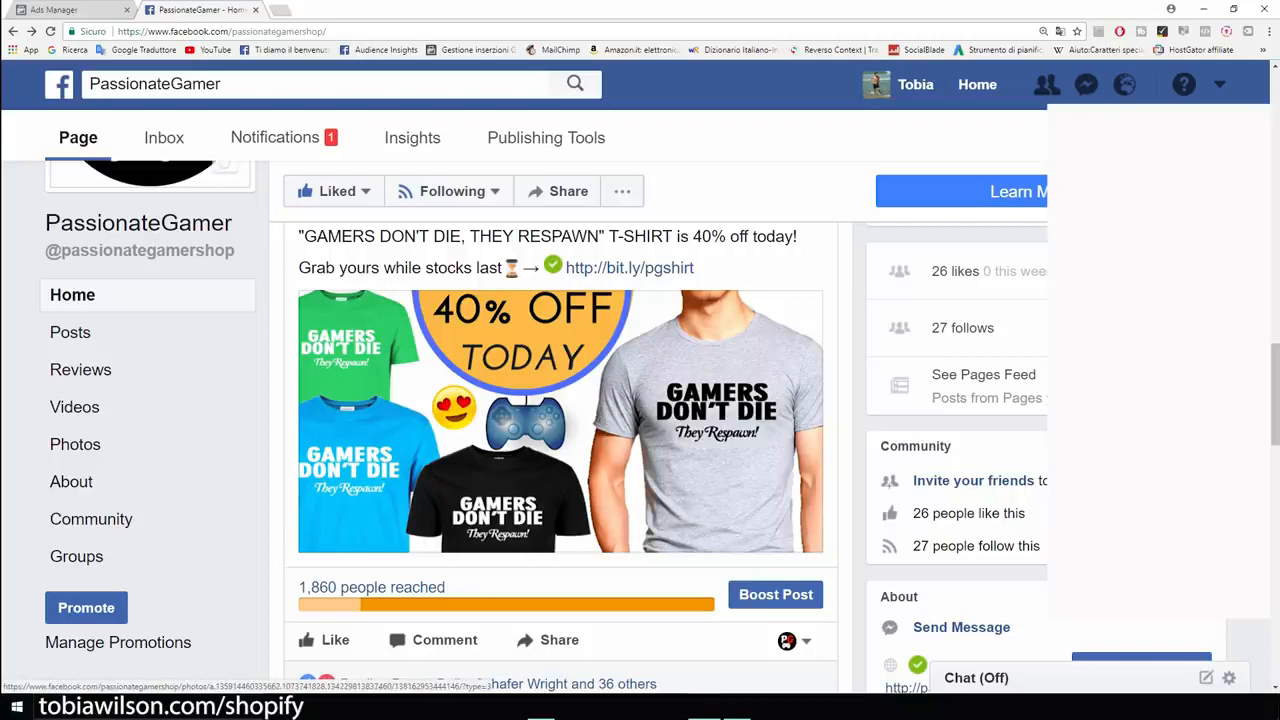
# View the 40%-off T-shirt post's photo full-size, then return to the Ads Manager tab.
pyautogui.click(540, 424)
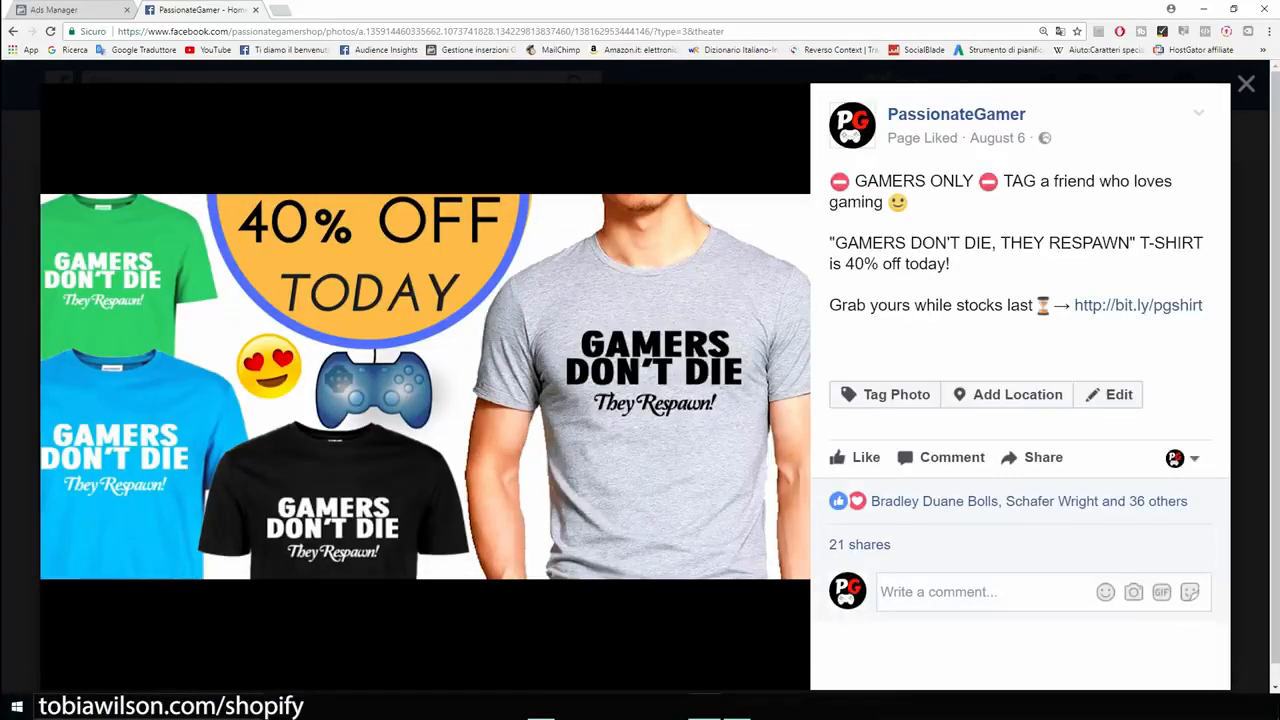
pyautogui.press('Escape')
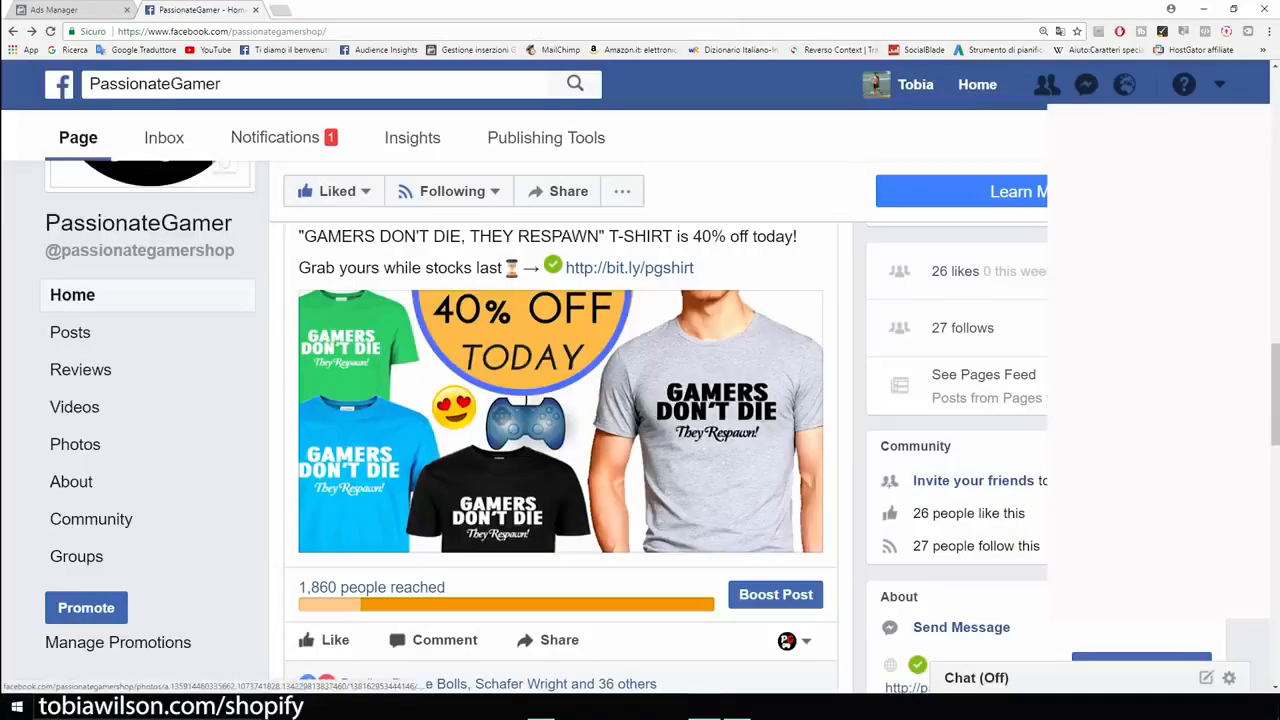
pyautogui.scroll(1, 560, 420)
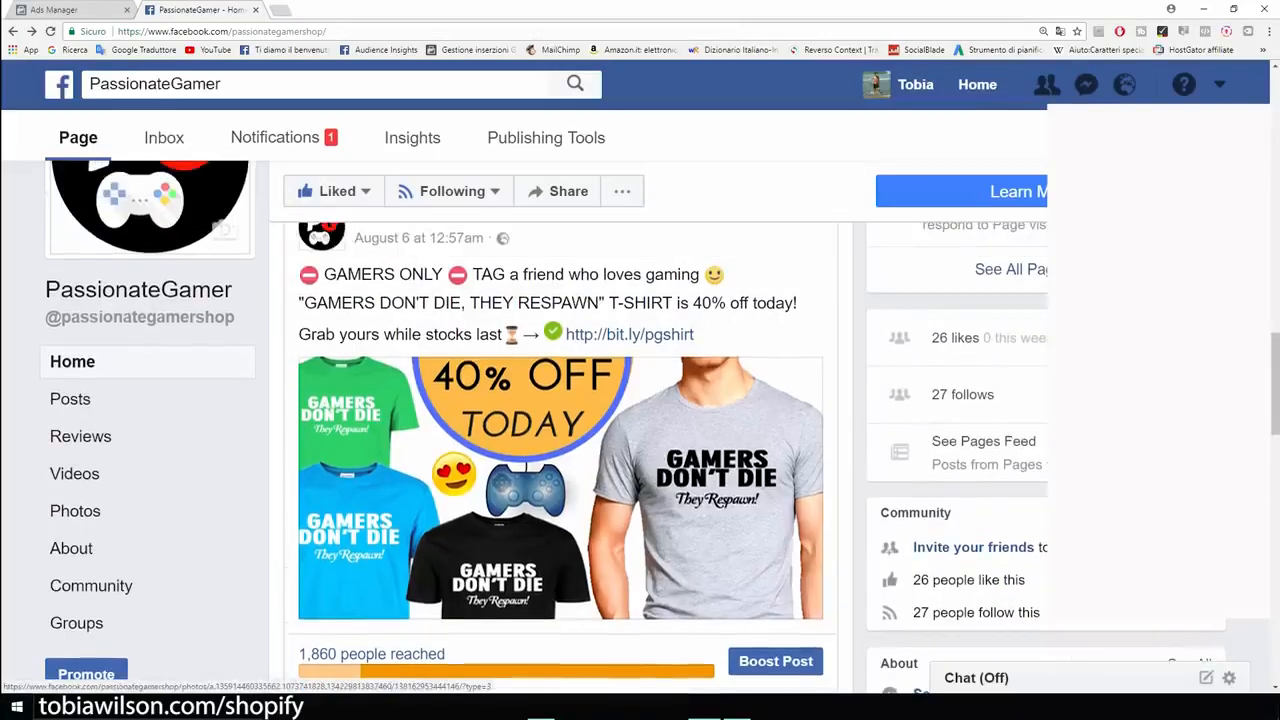
pyautogui.scroll(2, 560, 450)
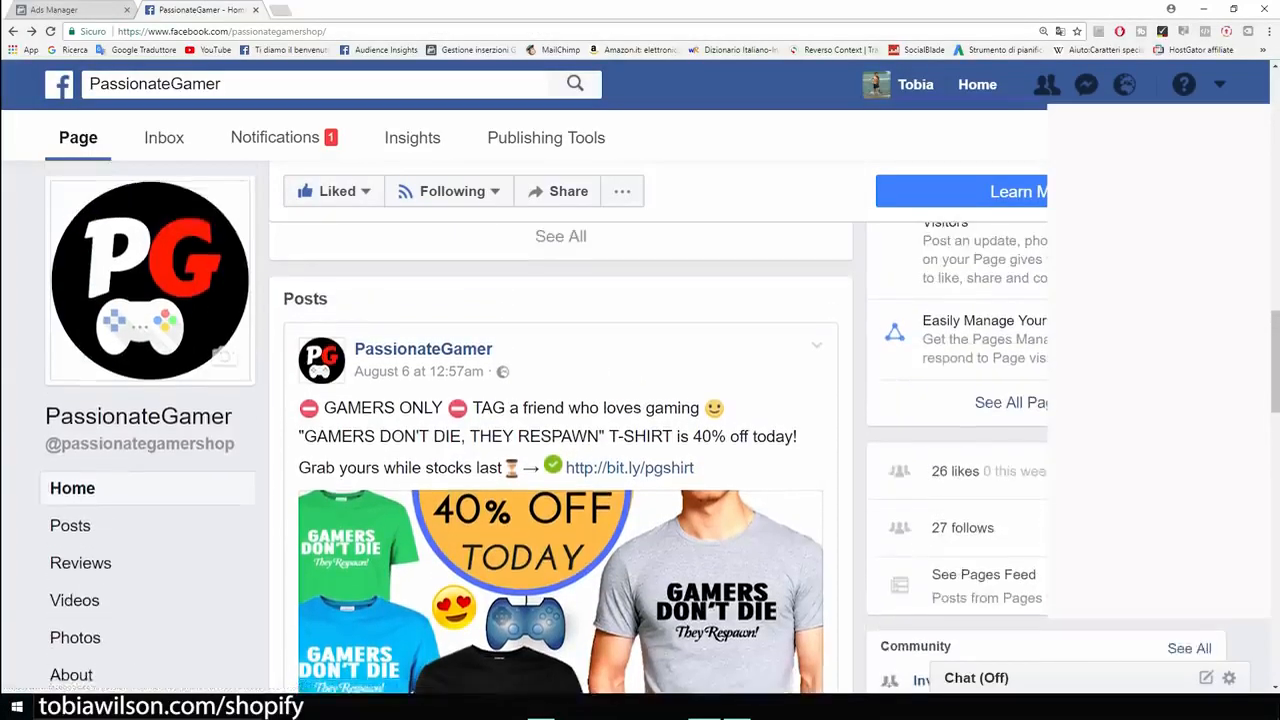
pyautogui.scroll(-2, 560, 450)
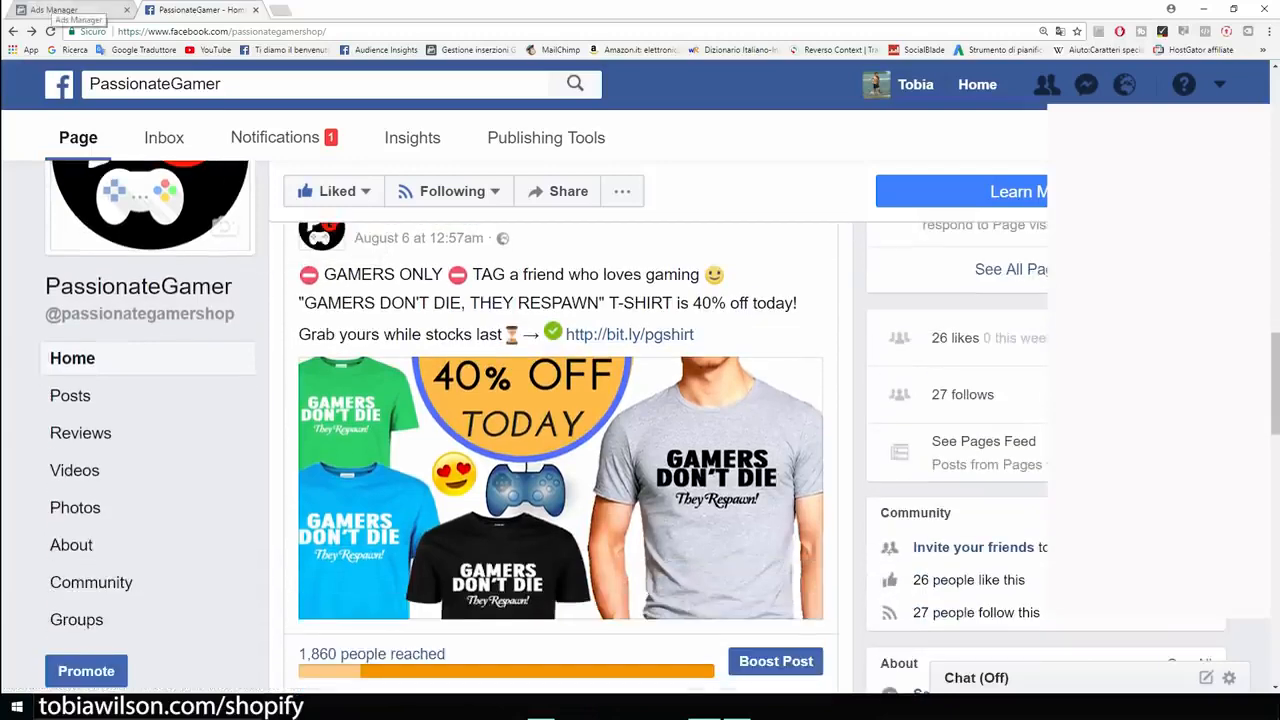
pyautogui.click(55, 10)
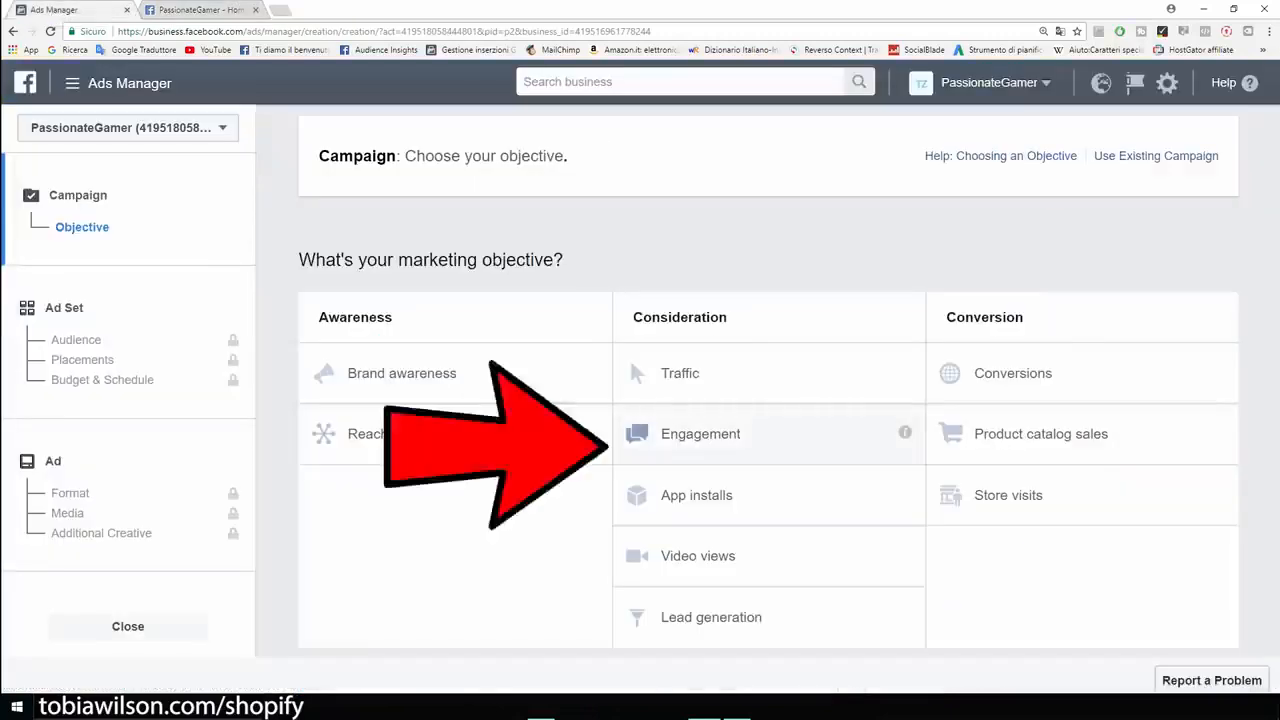
# Choose the Engagement objective, rename the campaign 'Example', and continue to the ad set.
pyautogui.click(700, 433)
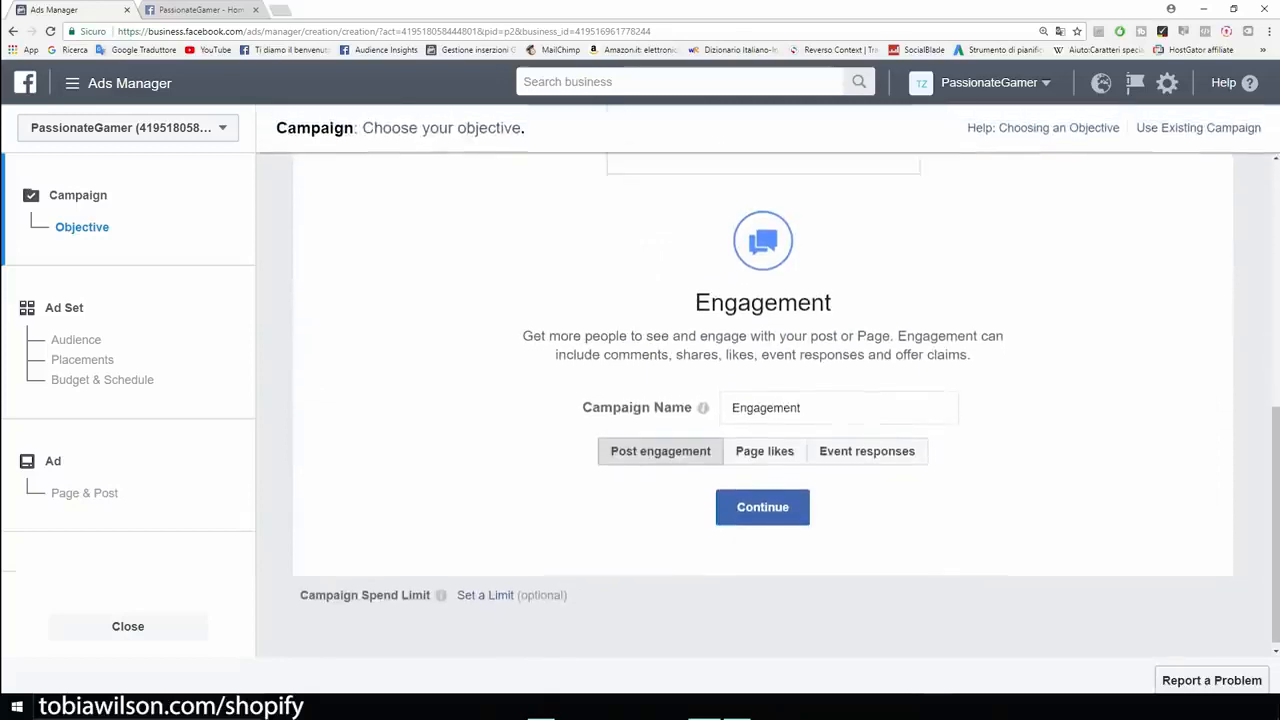
pyautogui.doubleClick(767, 408)
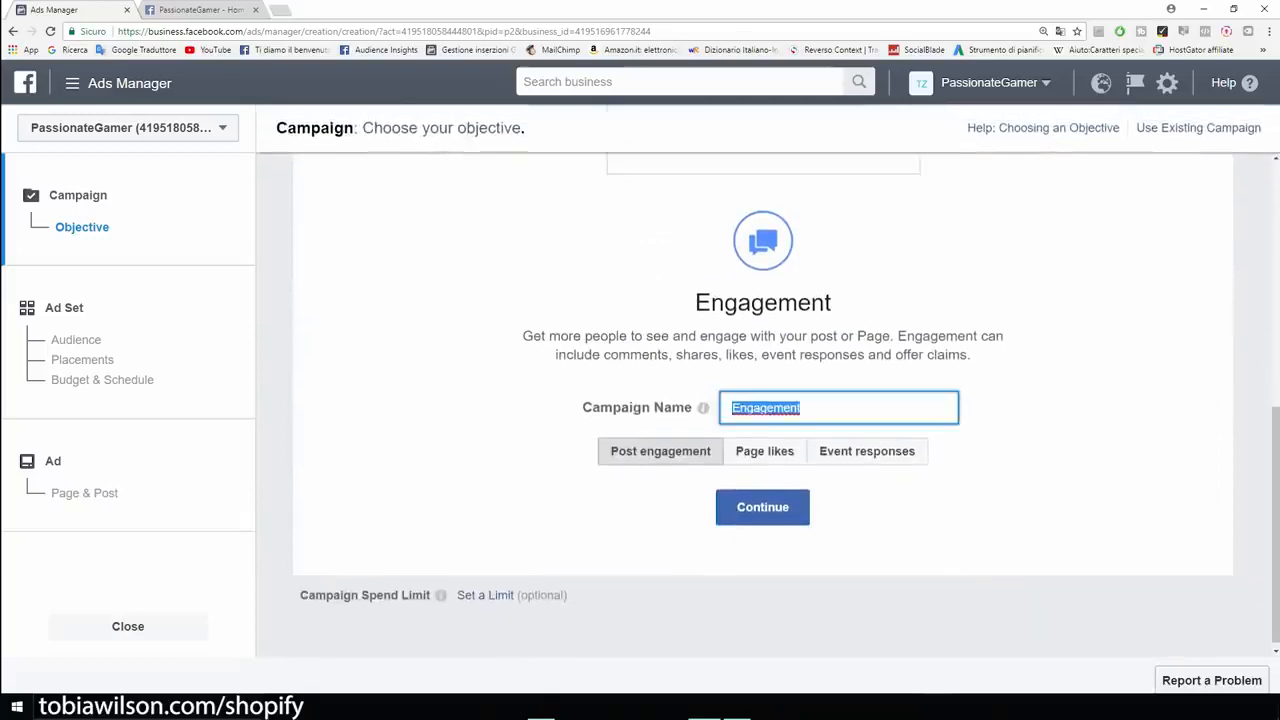
pyautogui.press('BackSpace')
pyautogui.write('Example')
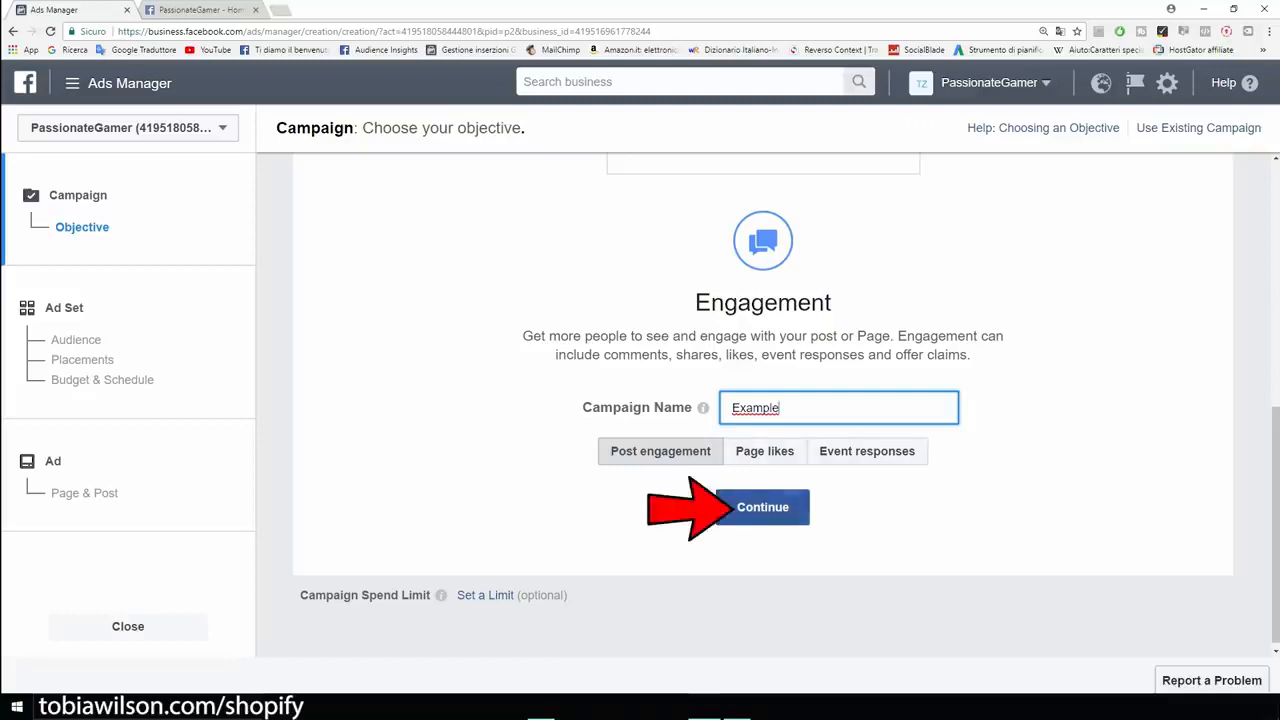
pyautogui.click(763, 507)
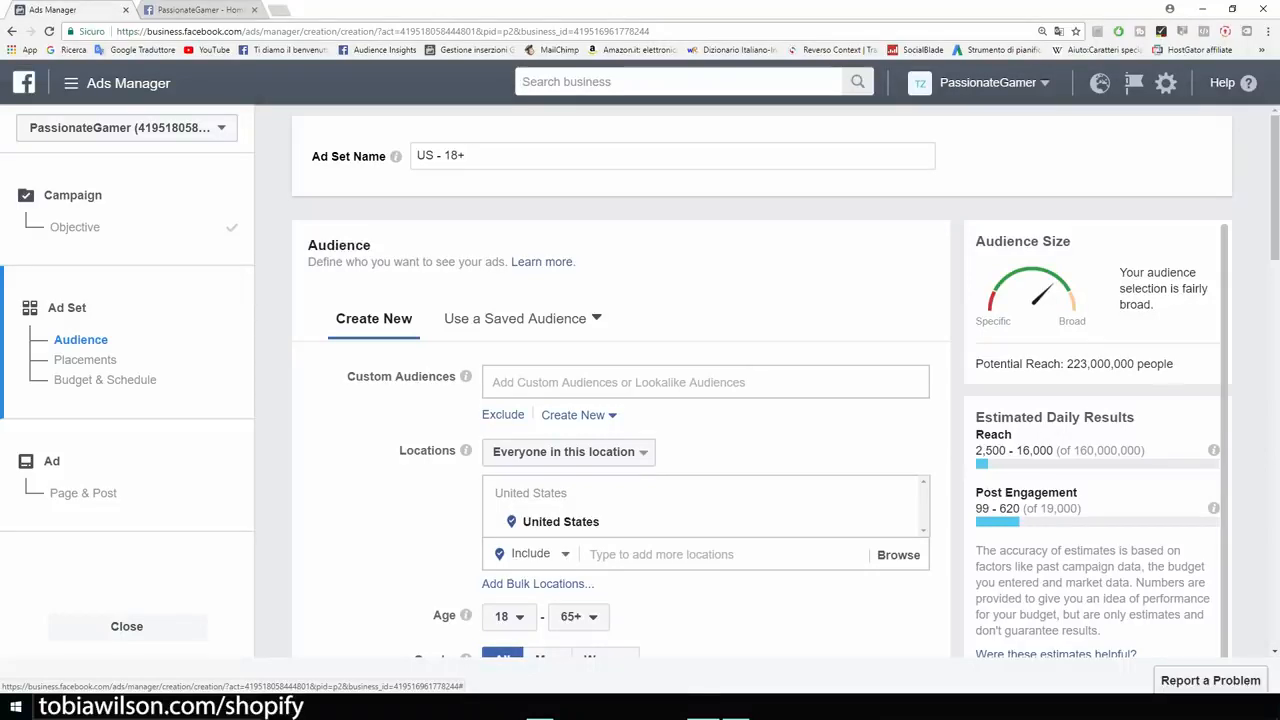
# Set United States targeting to 'People who live in this location' and point out the Age setting.
pyautogui.scroll(-3, 620, 400)
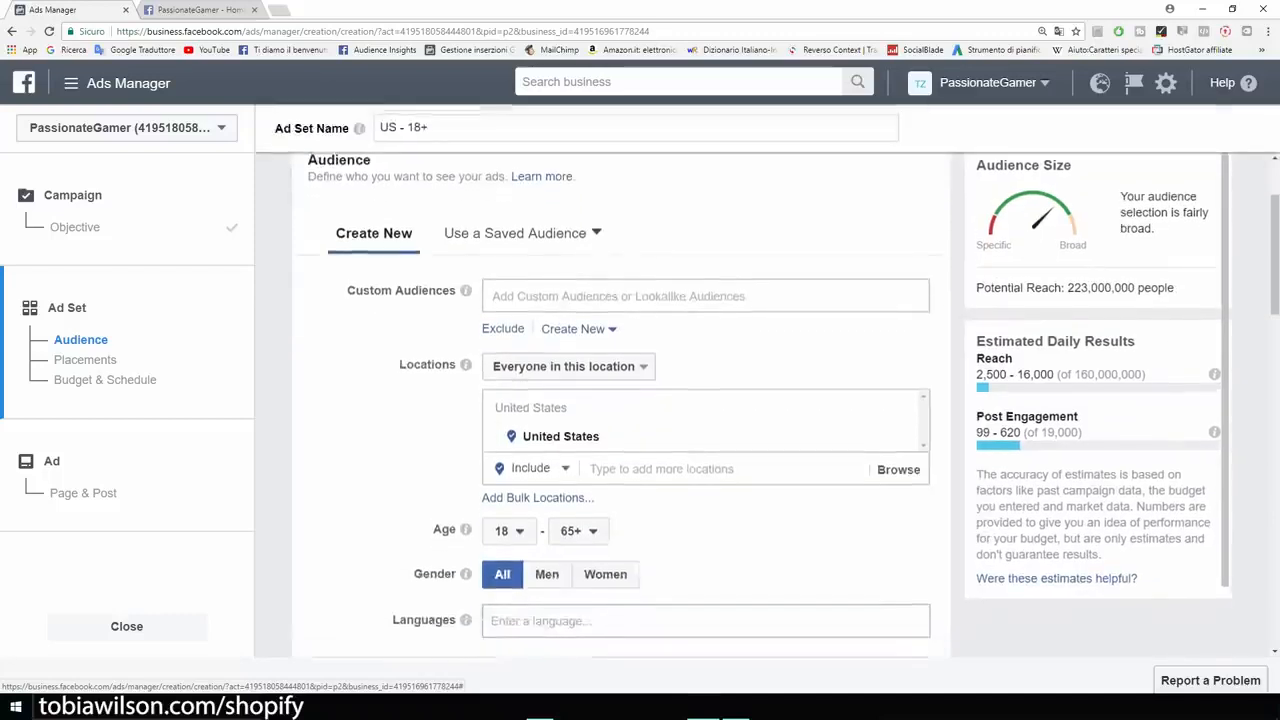
pyautogui.scroll(3, 620, 400)
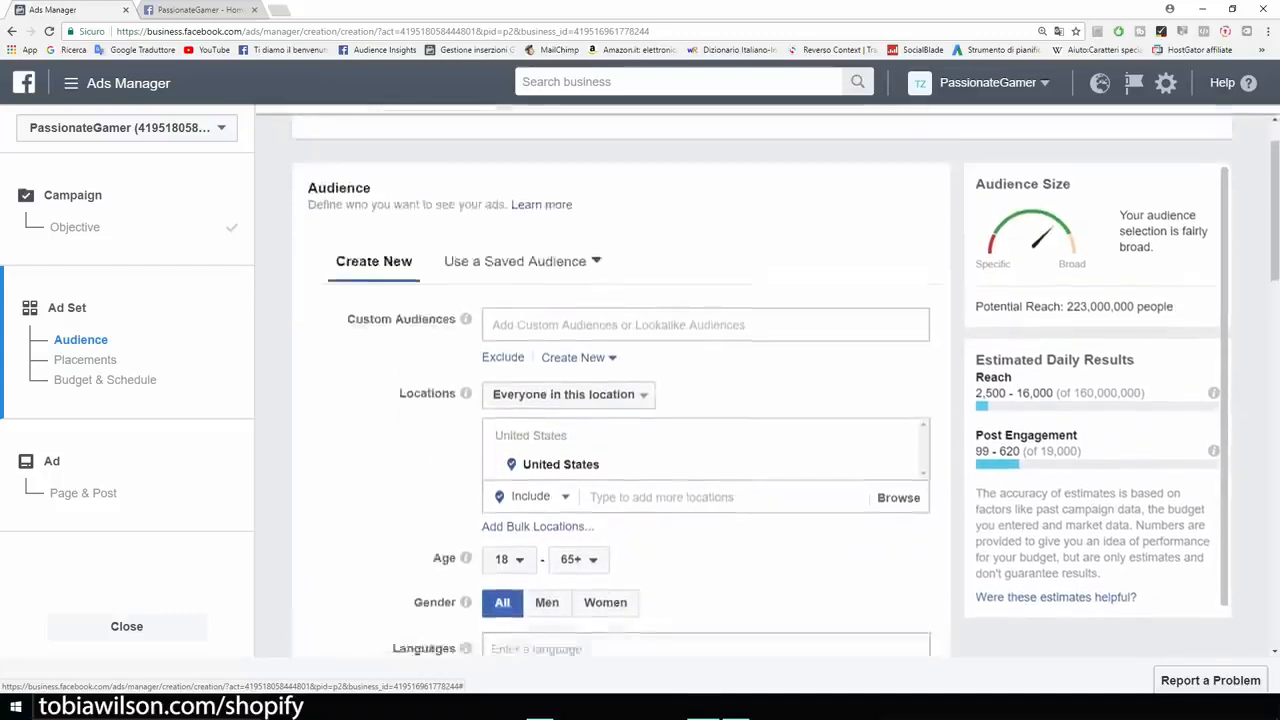
pyautogui.scroll(-2, 620, 400)
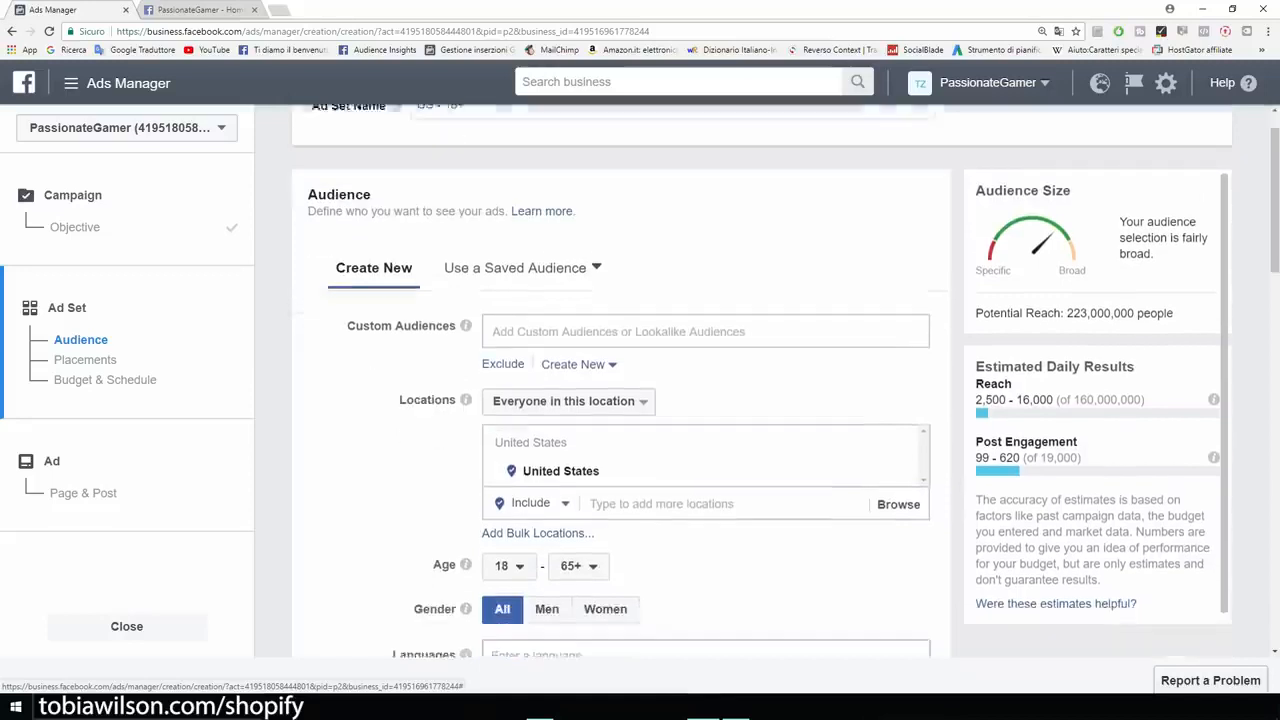
pyautogui.hotkey('ctrl', '+')
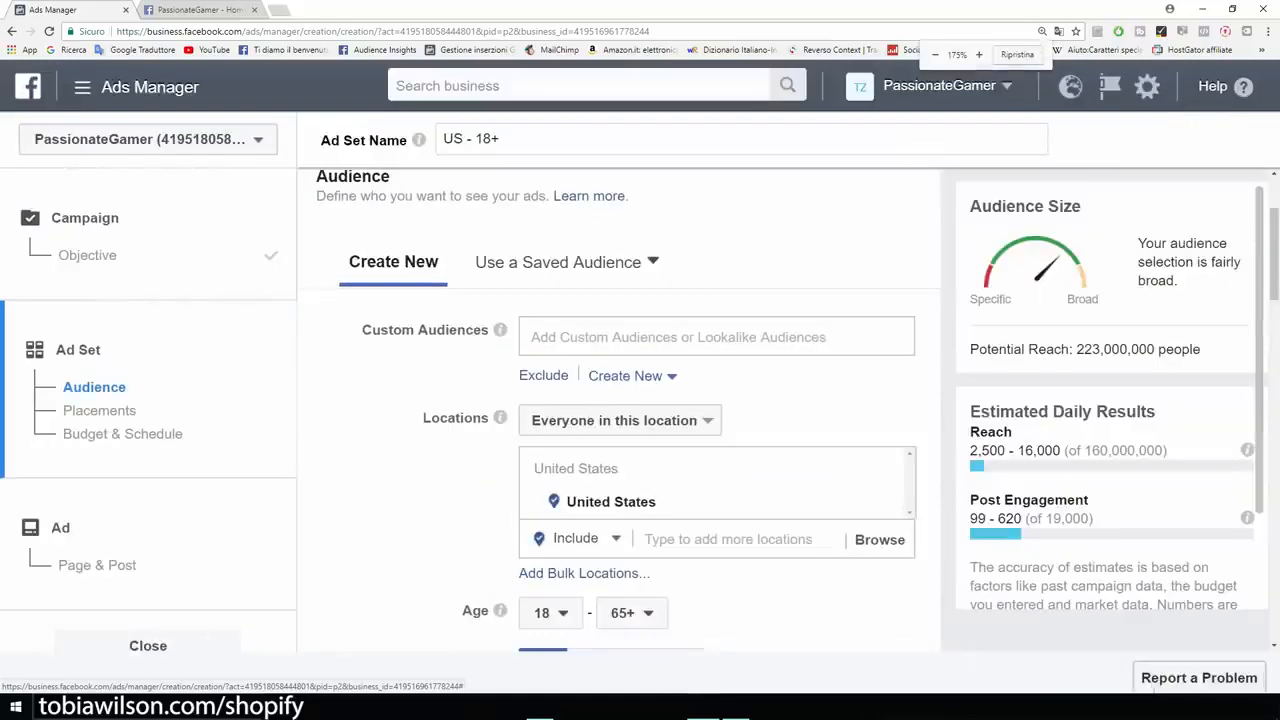
pyautogui.moveTo(423, 418); pyautogui.dragTo(498, 418)
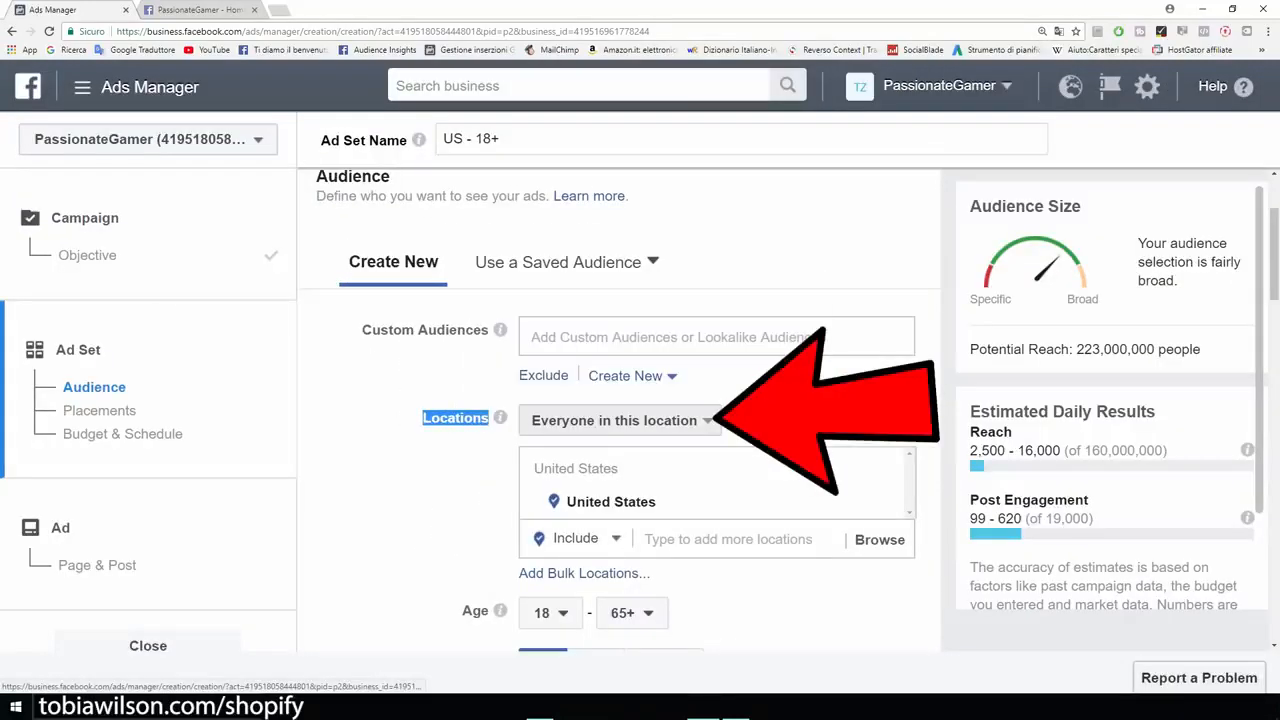
pyautogui.click(680, 421)
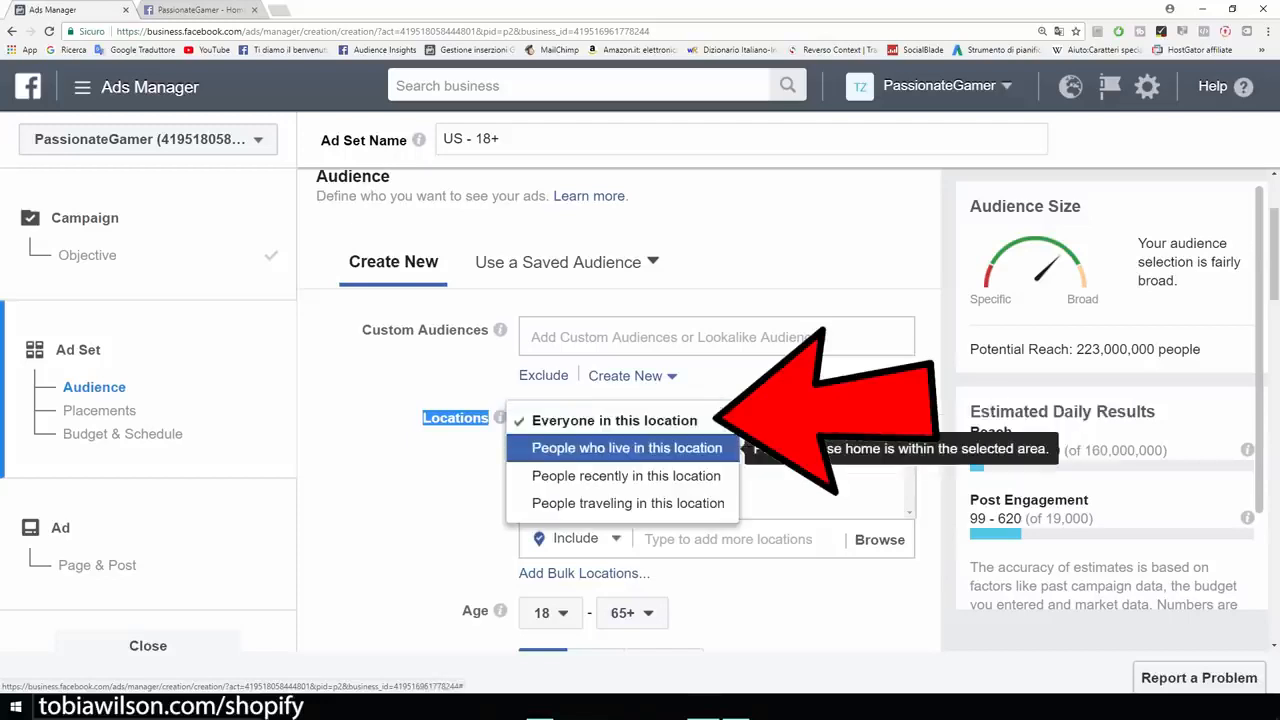
pyautogui.click(628, 448)
pyautogui.click(430, 470)
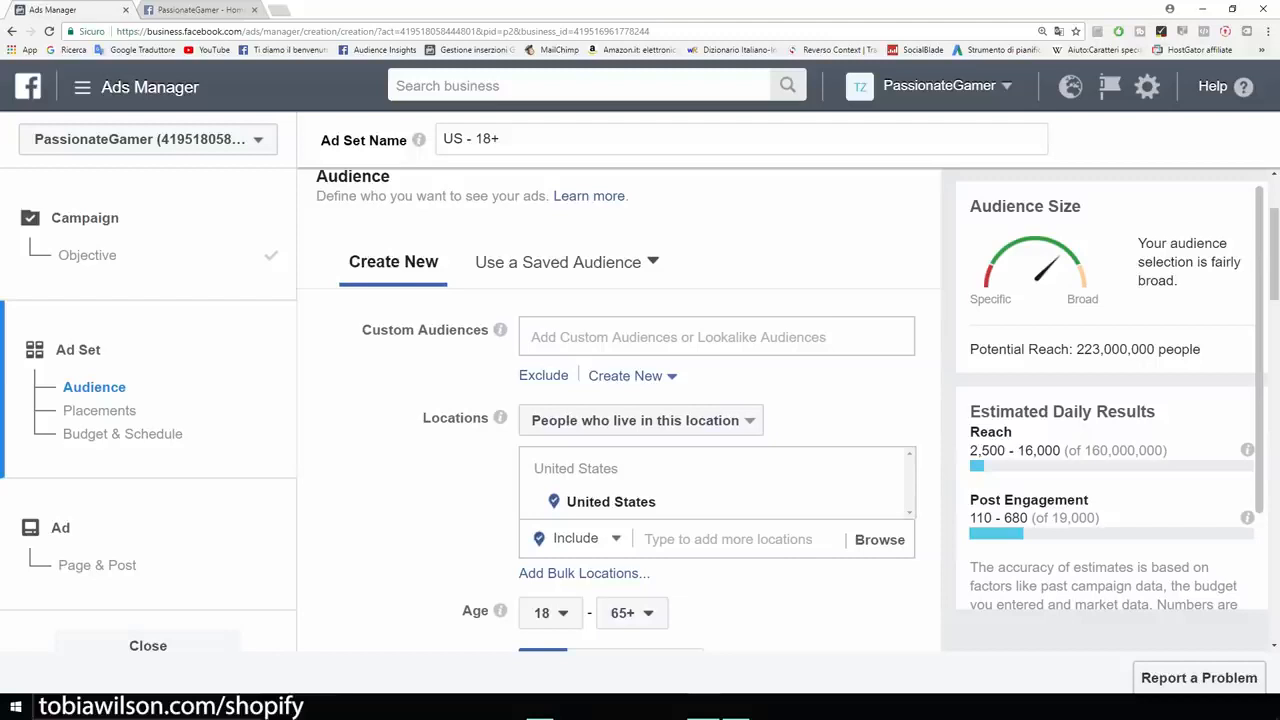
pyautogui.scroll(-3, 618, 410)
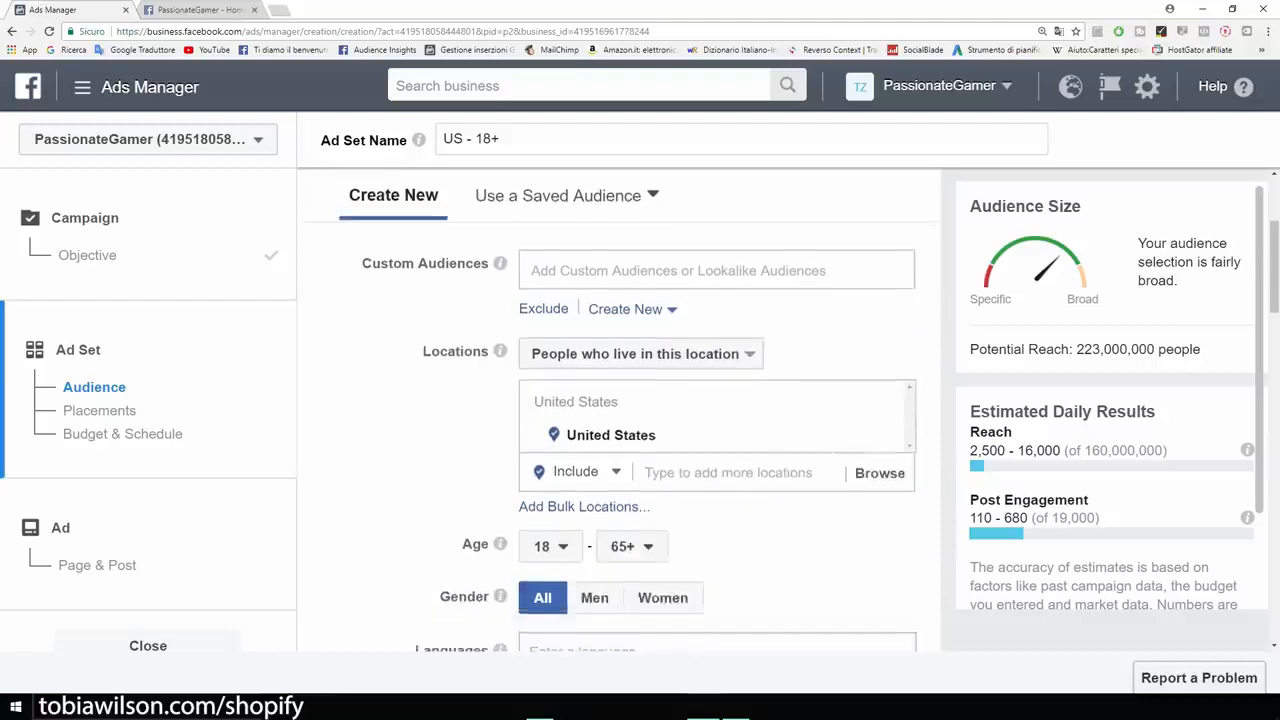
pyautogui.moveTo(462, 344); pyautogui.dragTo(490, 345)
pyautogui.click(543, 346)
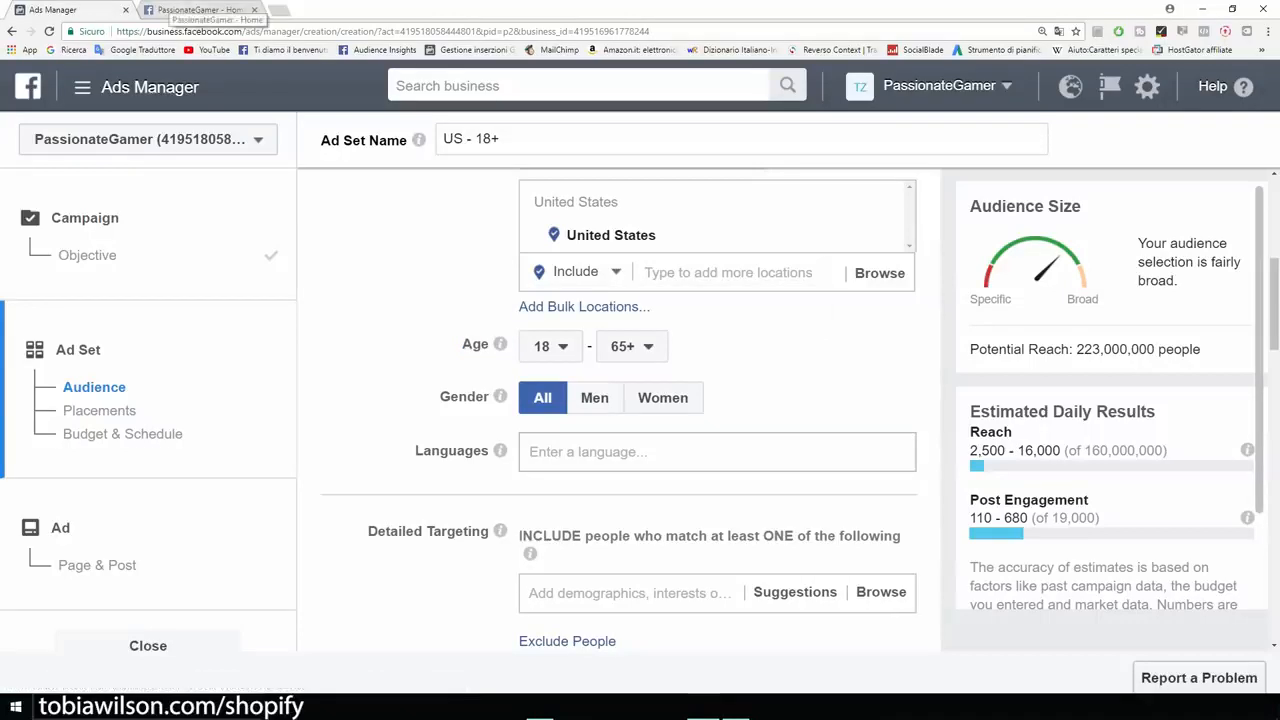
pyautogui.click(197, 9)
pyautogui.click(42, 9)
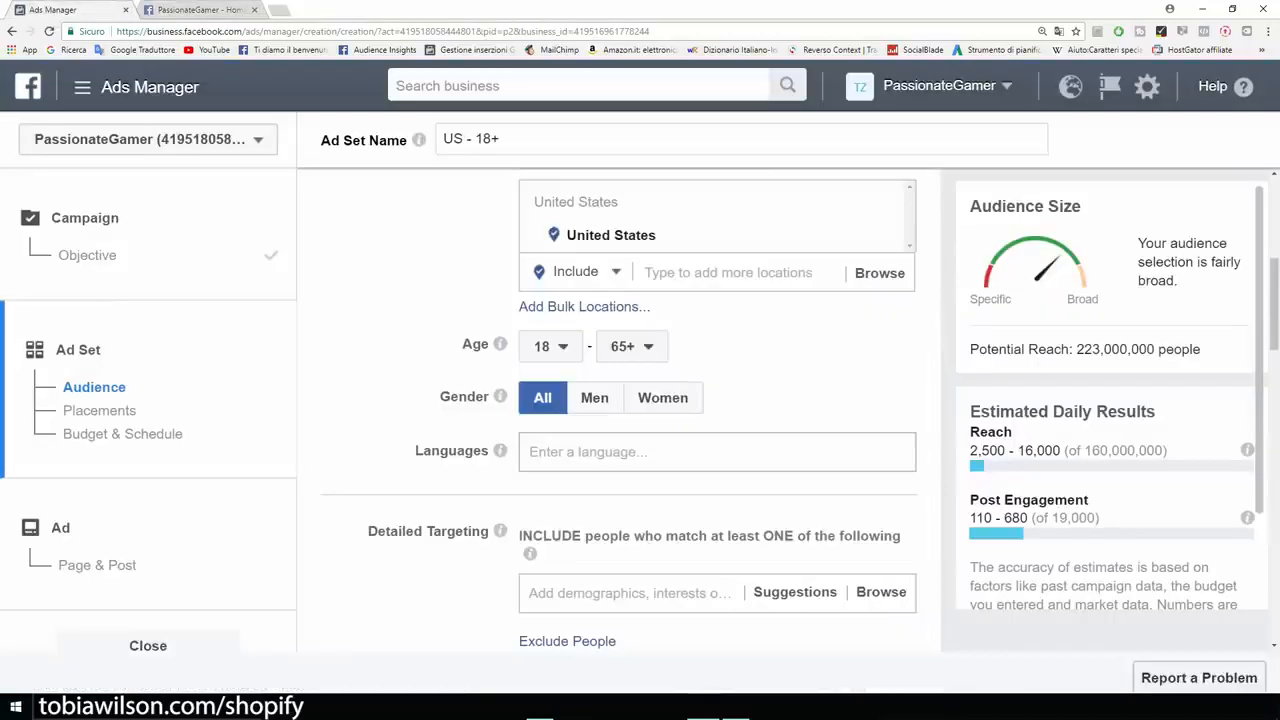
pyautogui.click(632, 347)
pyautogui.scroll(4, 655, 505)
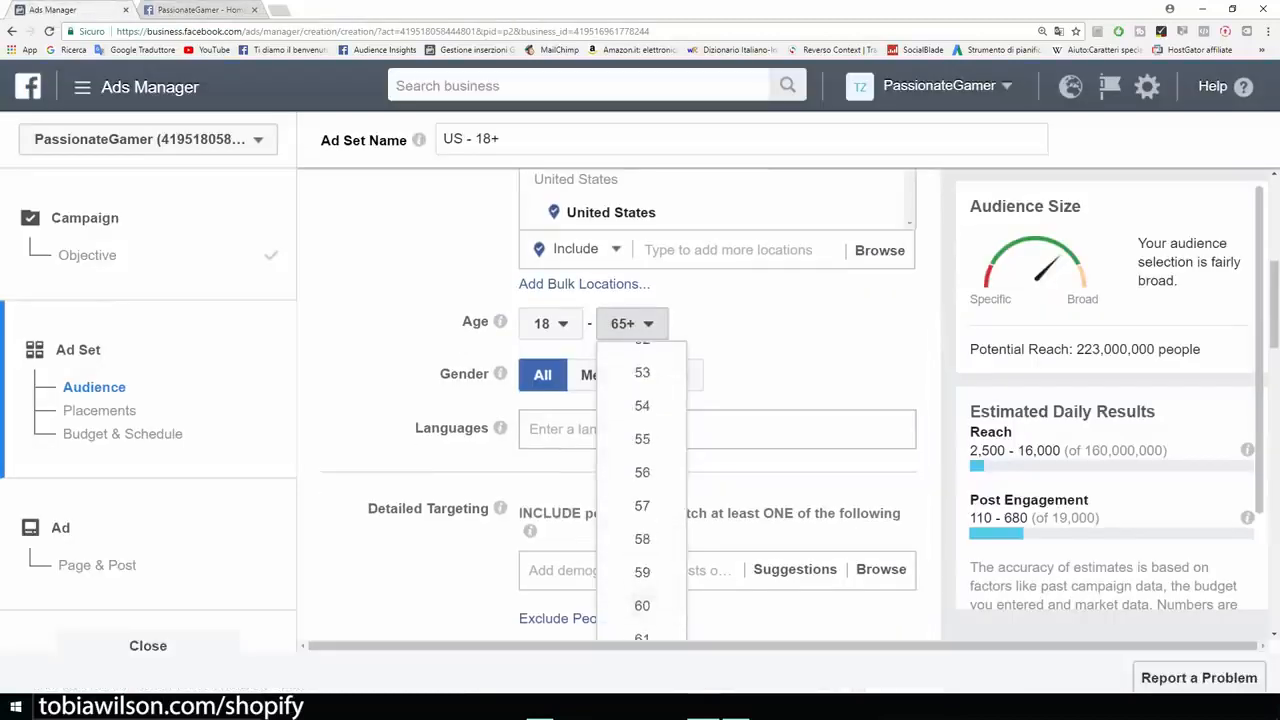
pyautogui.scroll(5, 642, 480)
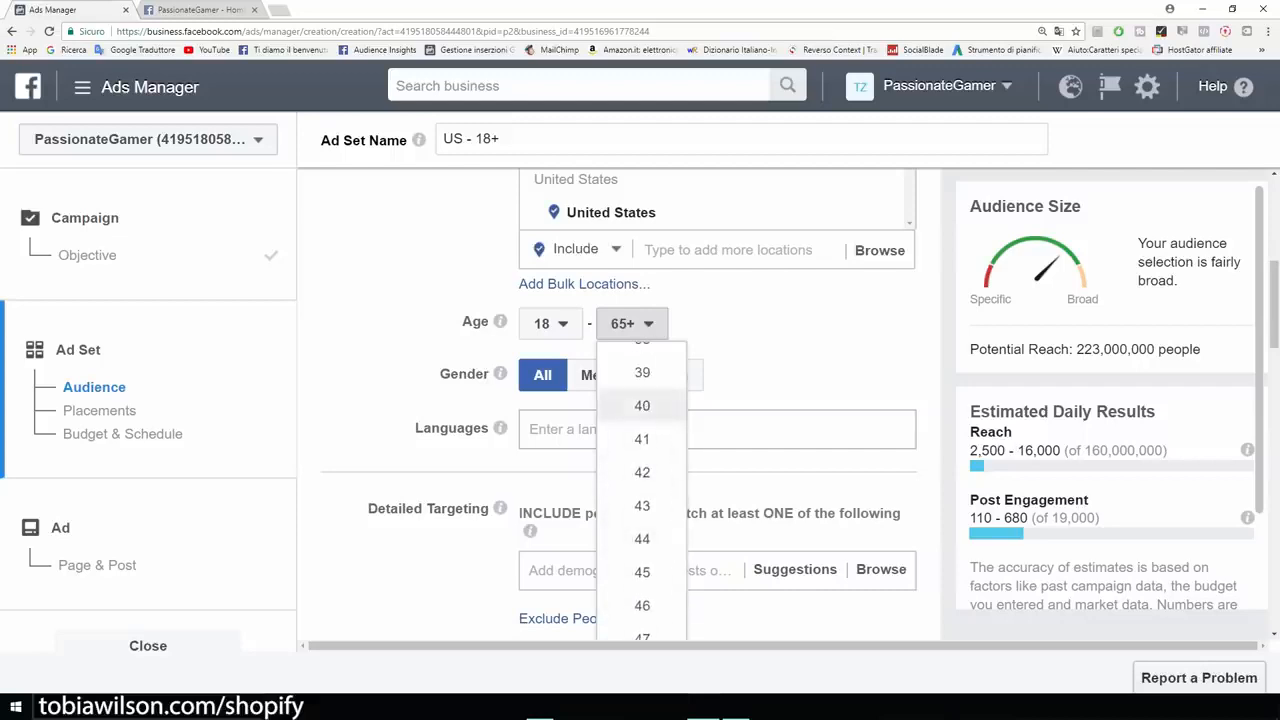
pyautogui.click(642, 405)
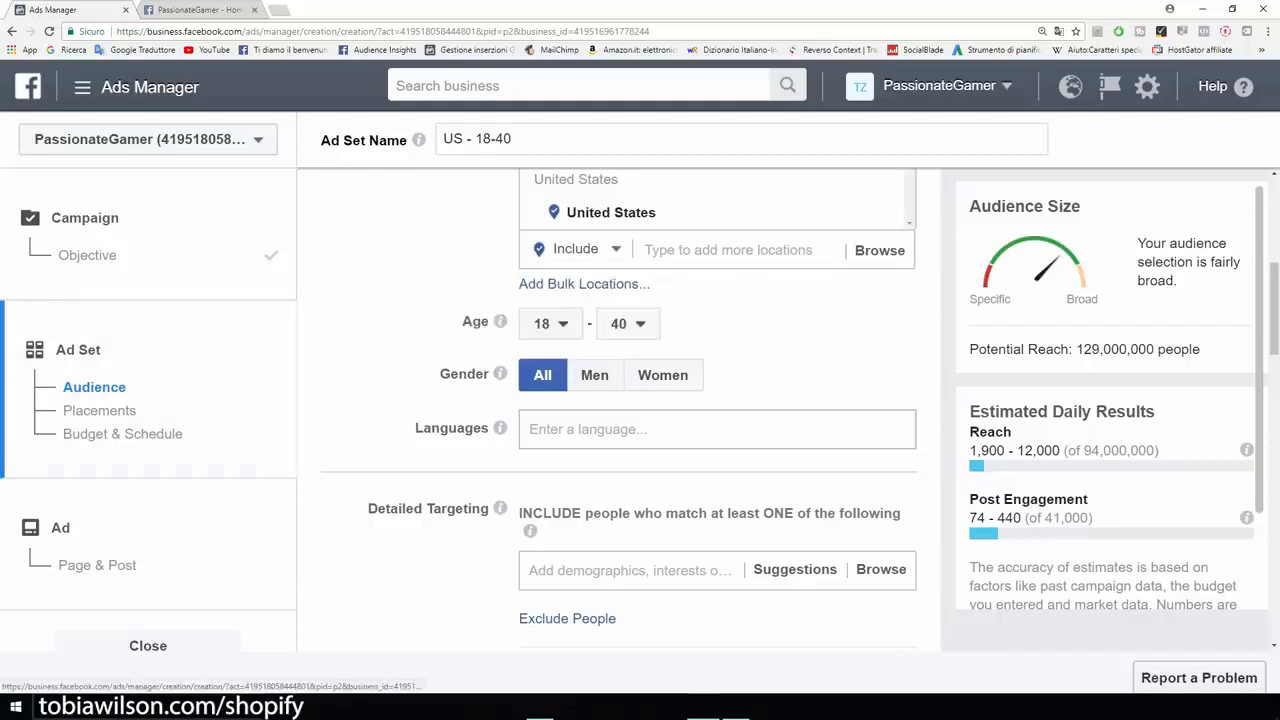
pyautogui.scroll(1, 640, 410)
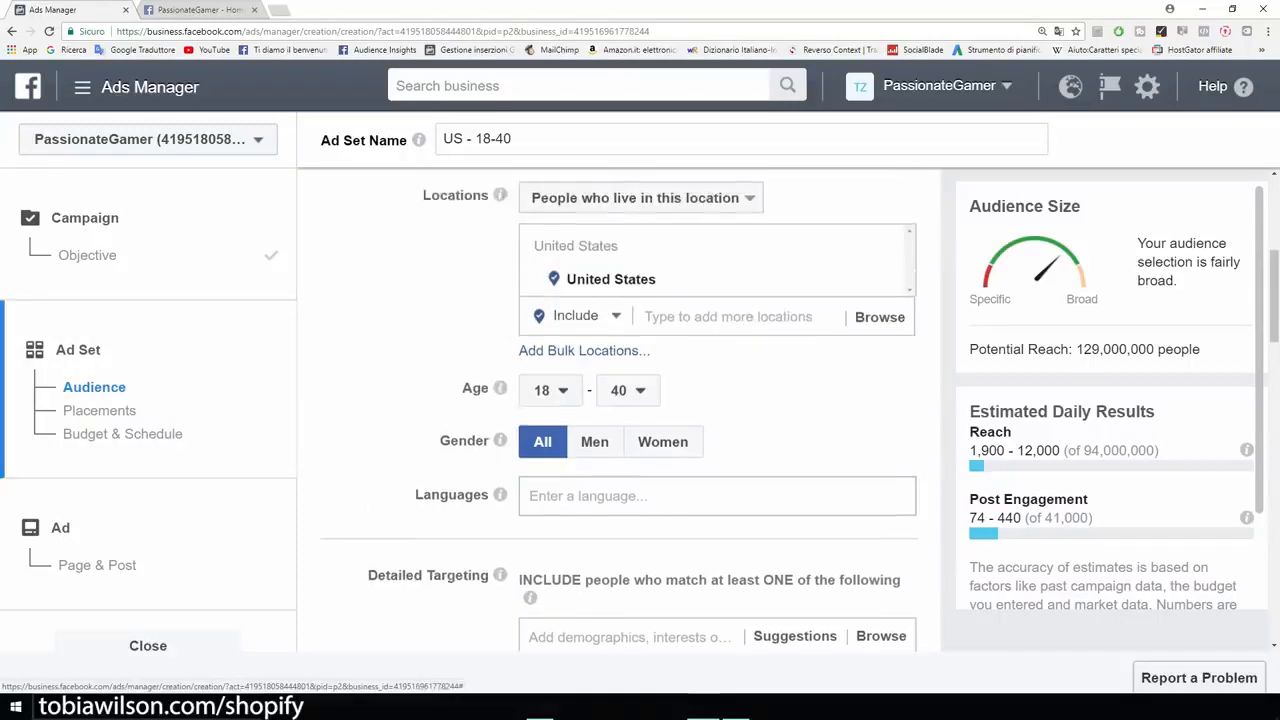
pyautogui.scroll(-2, 640, 410)
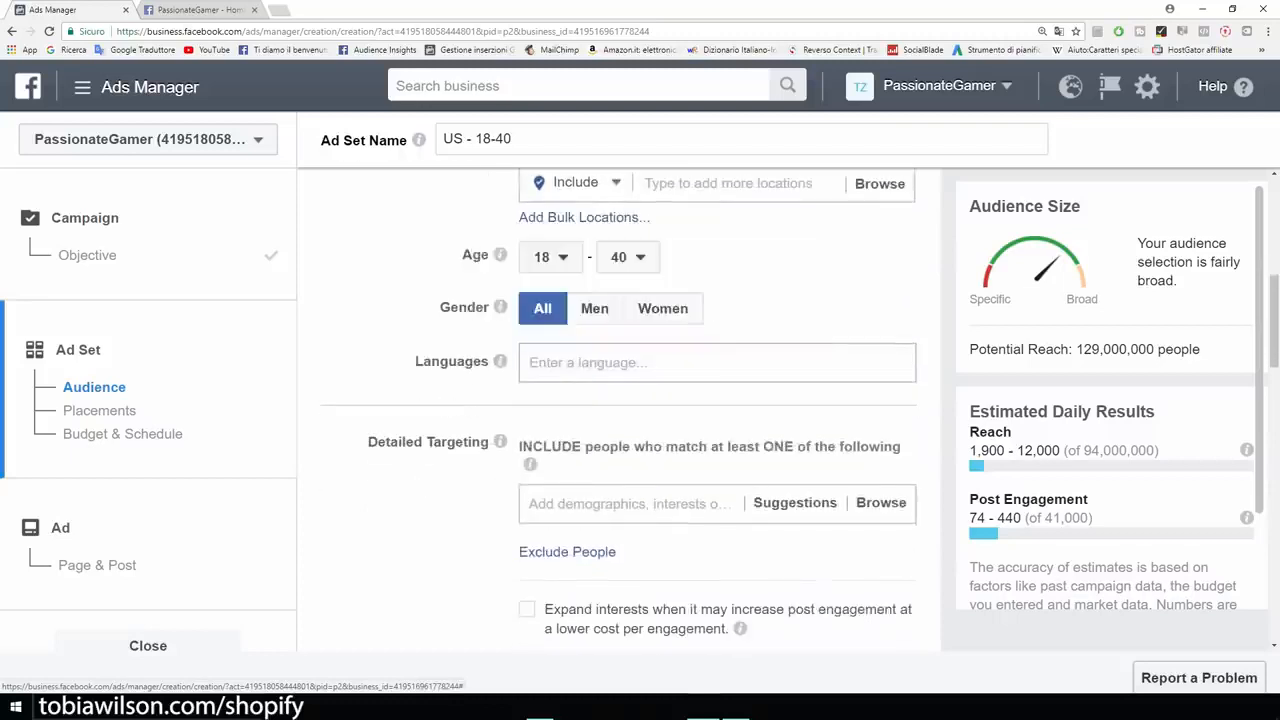
pyautogui.click(600, 363)
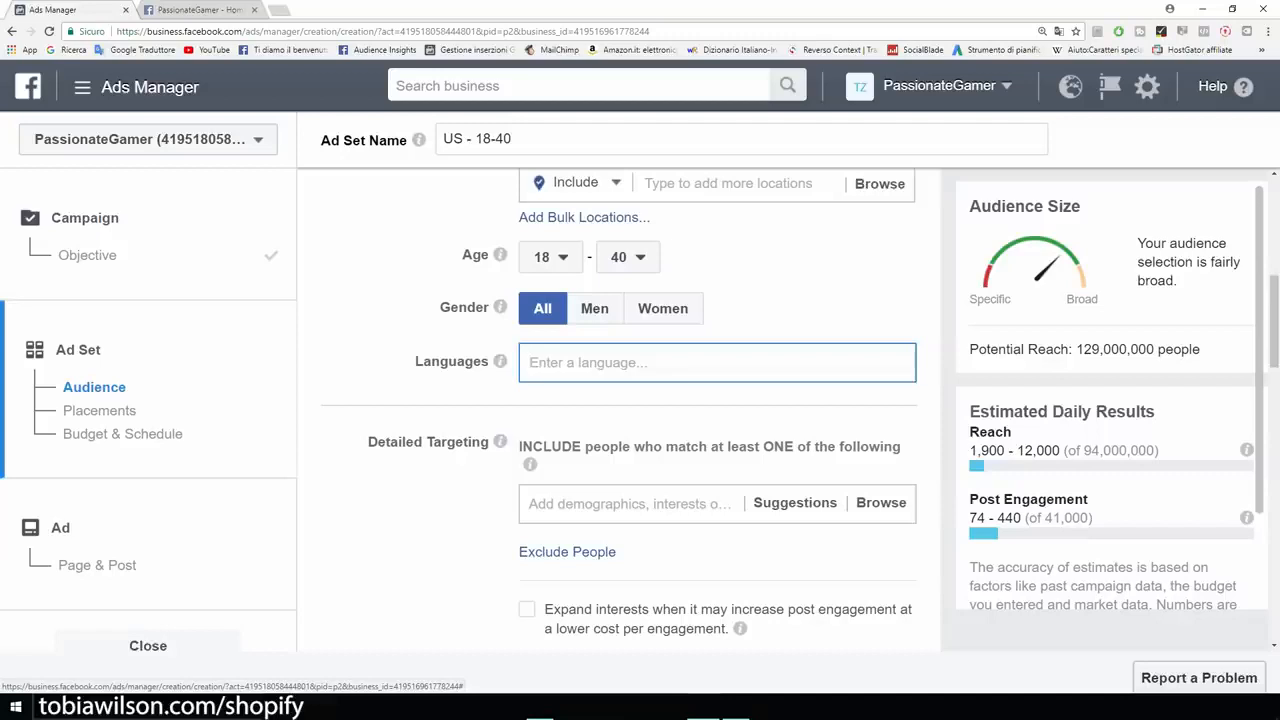
pyautogui.write('english')
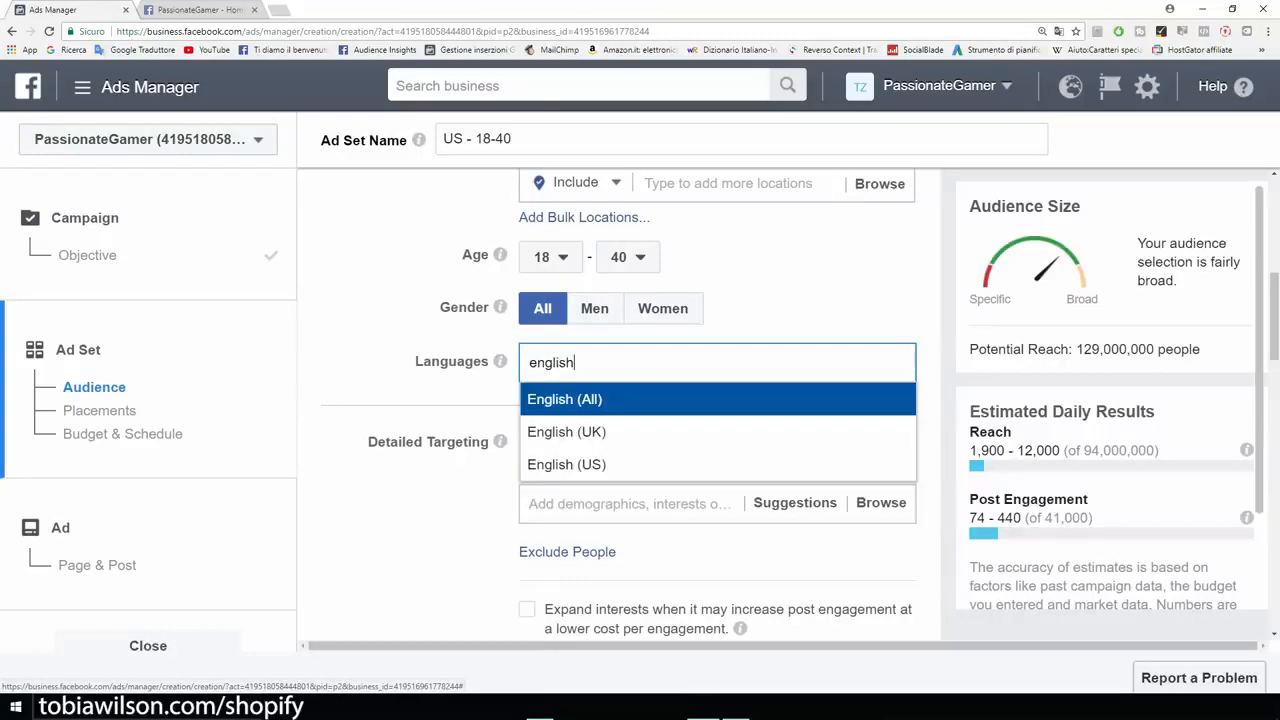
pyautogui.press('Return')
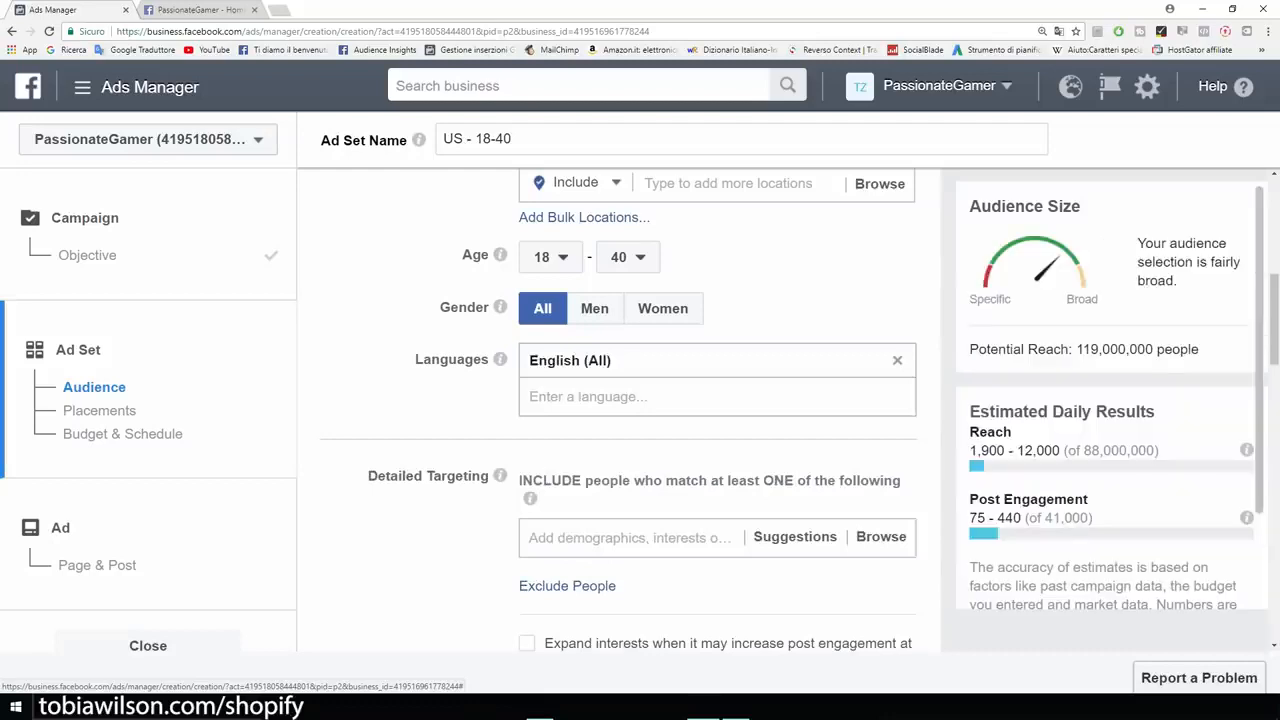
pyautogui.scroll(2, 620, 410)
pyautogui.scroll(-3, 620, 410)
pyautogui.scroll(-1, 620, 410)
pyautogui.scroll(2, 620, 410)
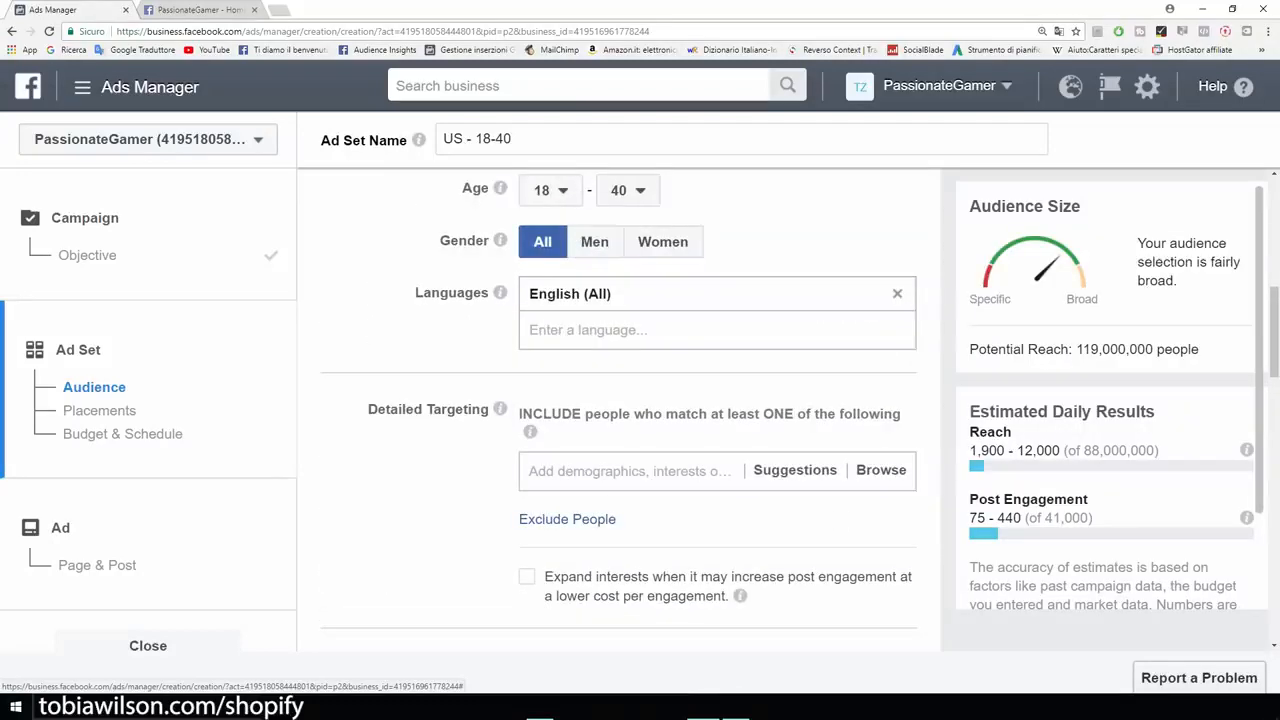
pyautogui.scroll(-3, 620, 410)
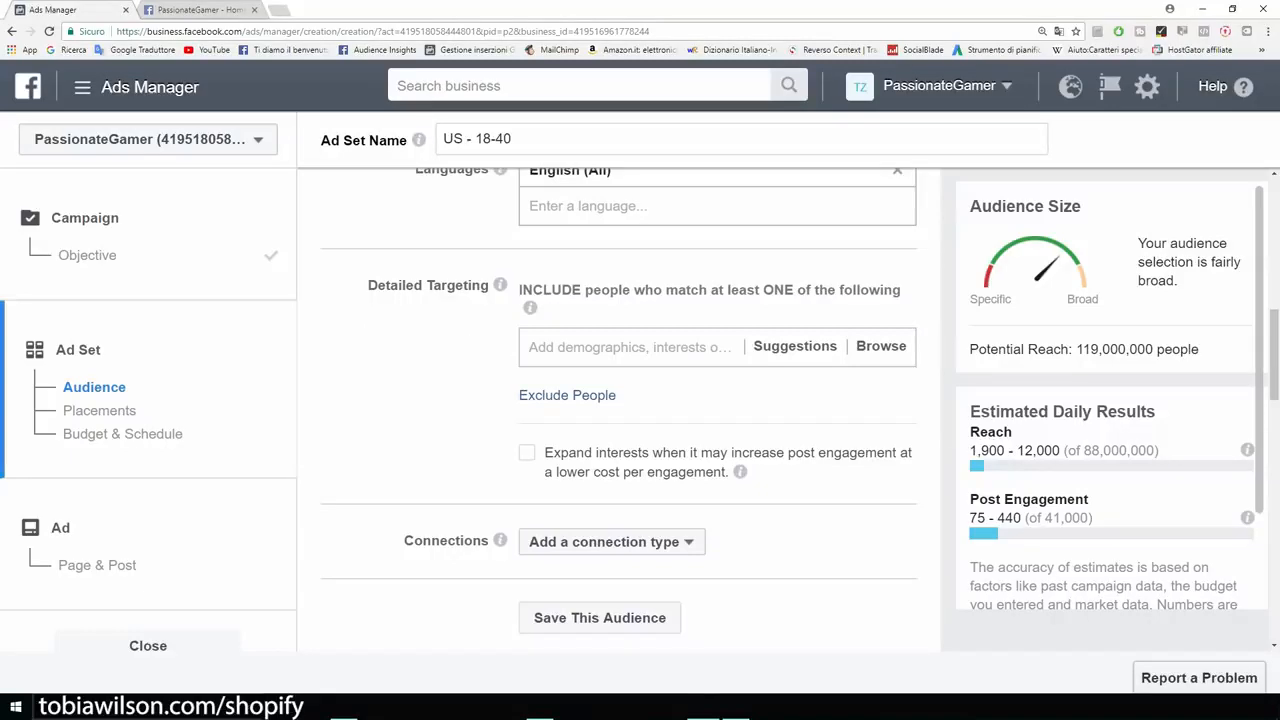
# Scroll through the 40%-off T-shirt post on the store's PassionateGamer Facebook page.
pyautogui.click(193, 10)
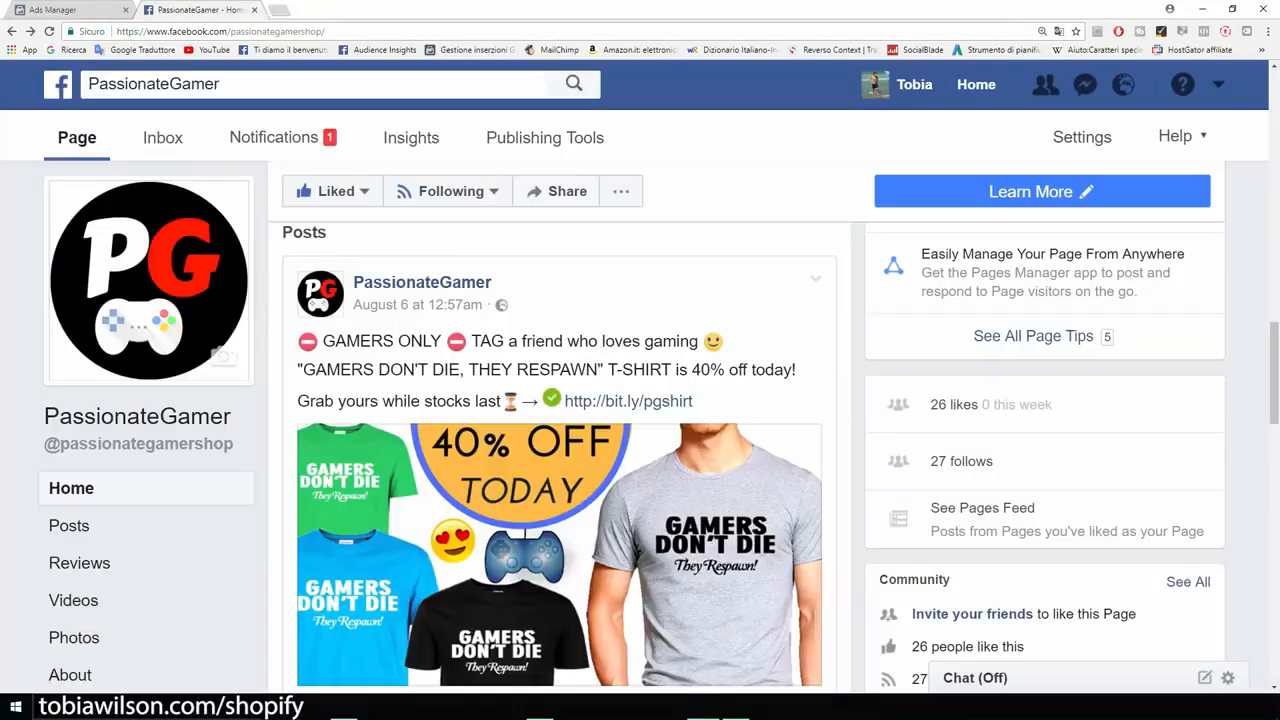
pyautogui.scroll(-1, 560, 450)
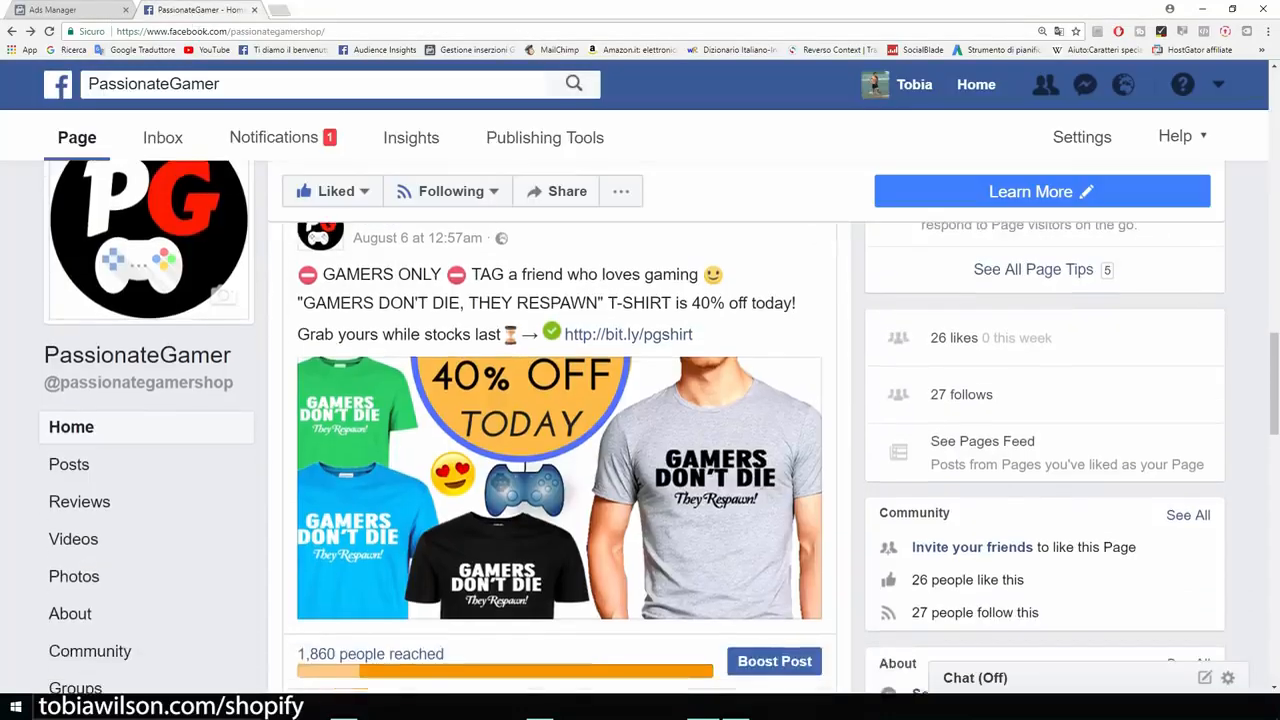
pyautogui.scroll(-3, 560, 450)
pyautogui.scroll(-3, 560, 450)
pyautogui.scroll(8, 560, 450)
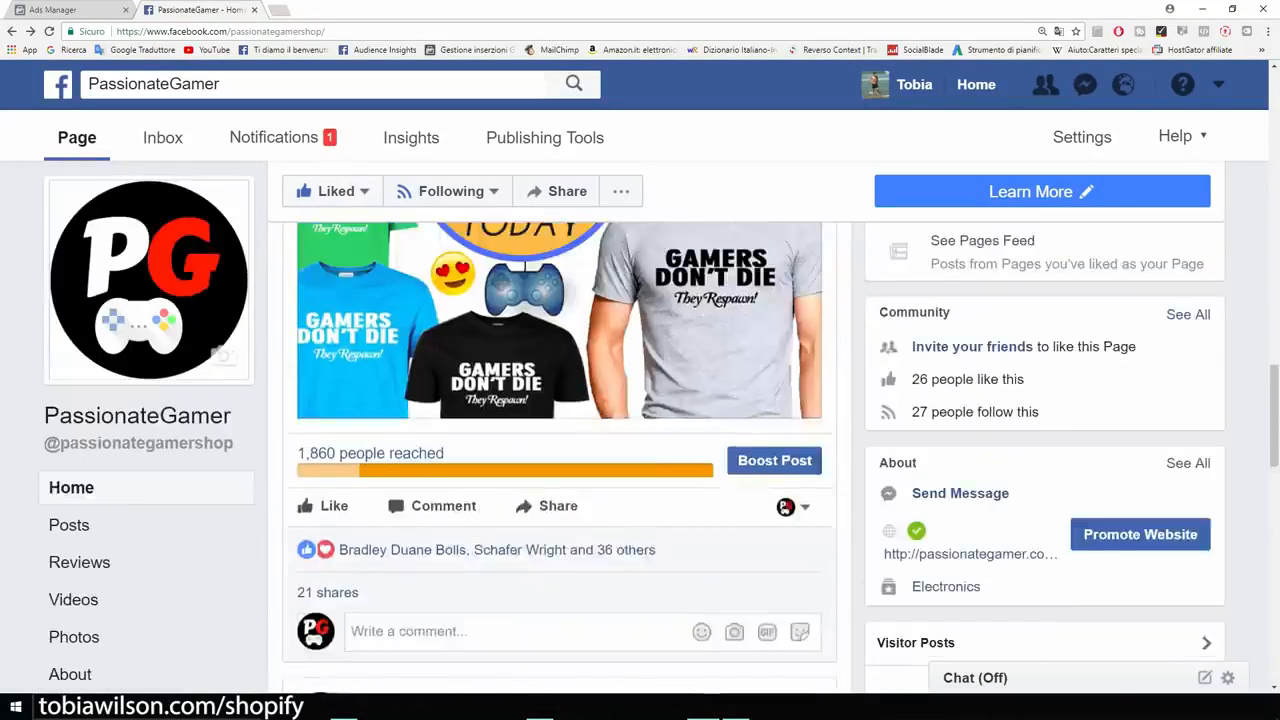
pyautogui.scroll(-1, 560, 550)
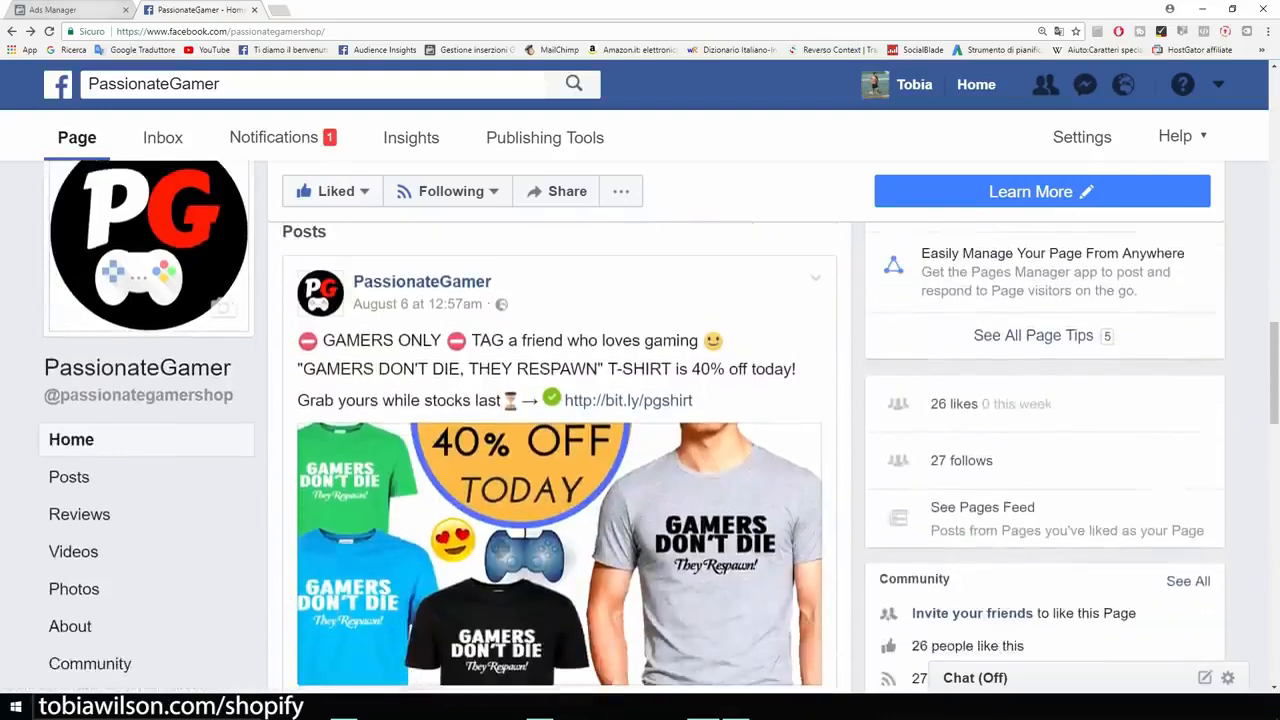
# Back in the ad set, search detailed targeting for 'gamer'.
pyautogui.click(92, 10)
pyautogui.click(630, 347)
pyautogui.write('gamer')
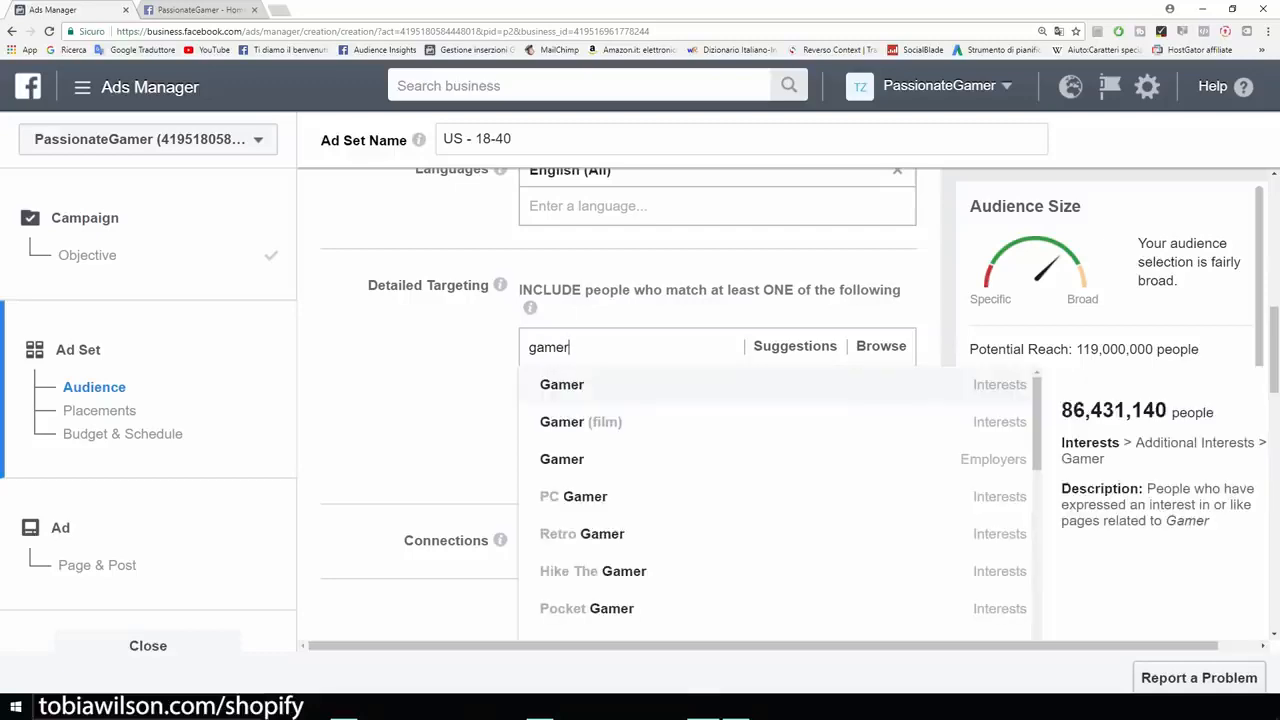
# Add the Gamer interest and highlight the resulting 16,000,000 potential reach figure.
pyautogui.press('Return')
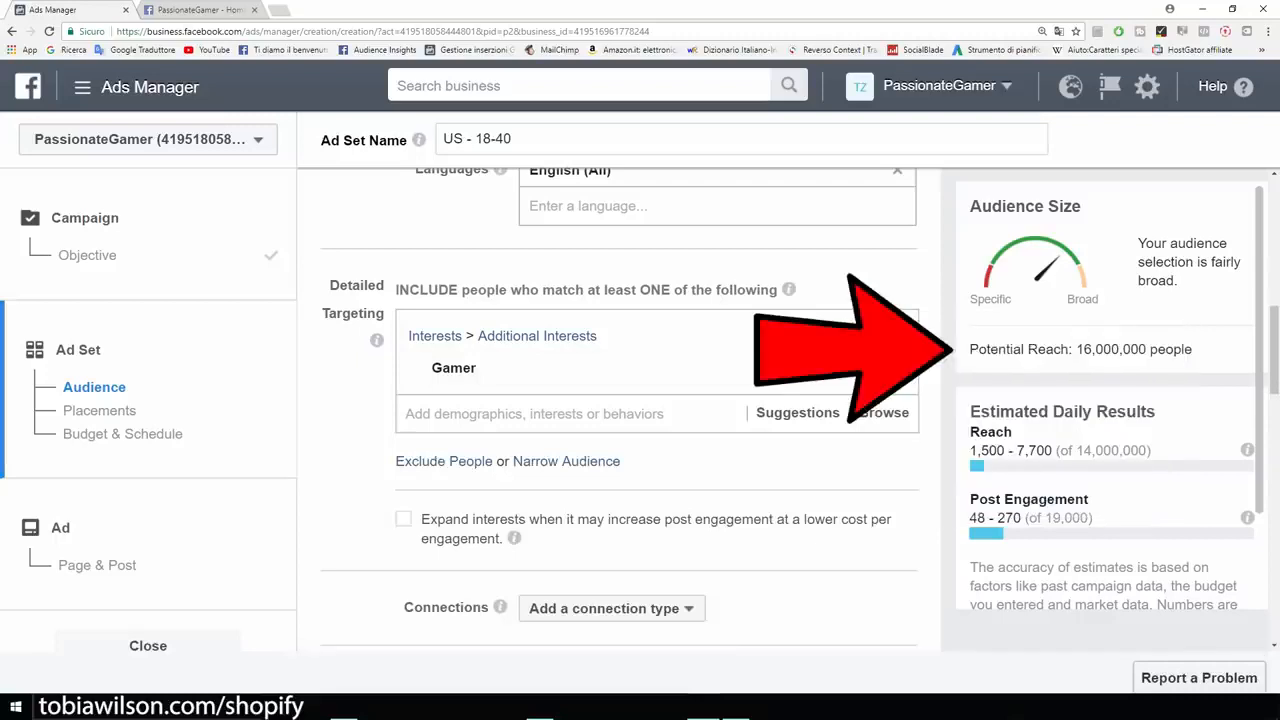
pyautogui.moveTo(969, 350); pyautogui.dragTo(1194, 350)
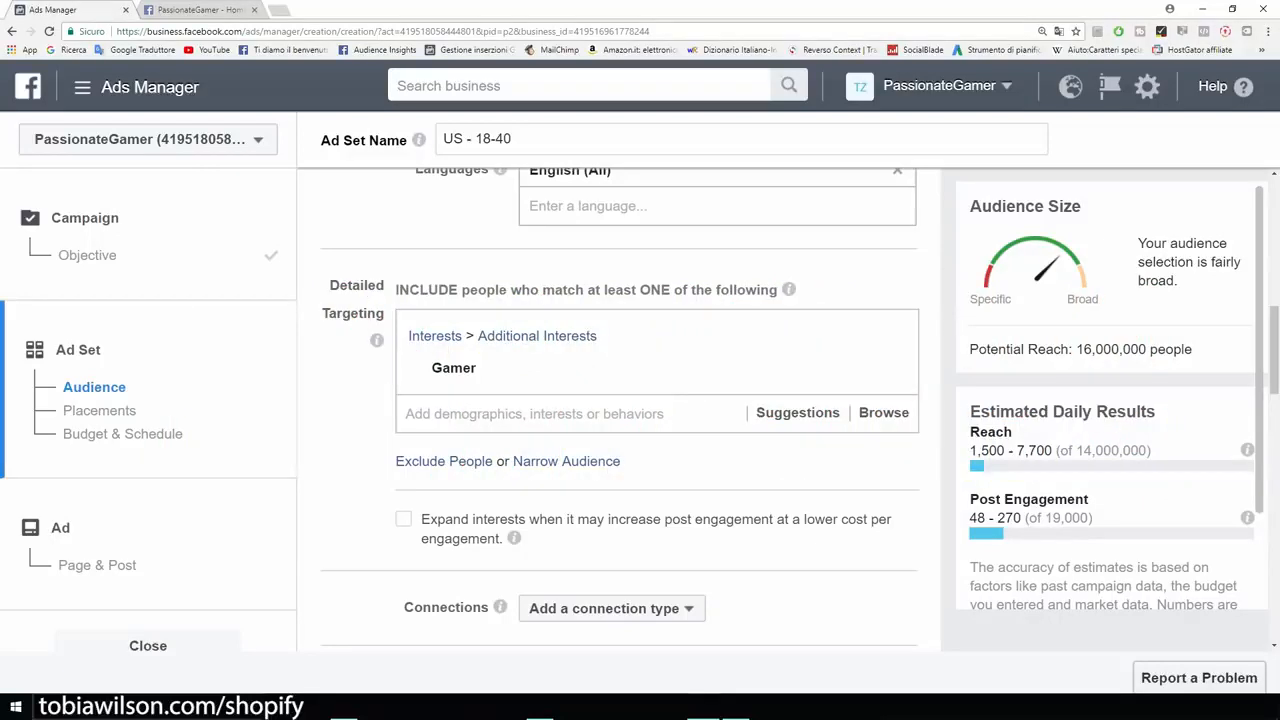
pyautogui.scroll(2, 620, 410)
pyautogui.scroll(-4, 620, 410)
pyautogui.scroll(2, 620, 410)
pyautogui.scroll(-1, 620, 410)
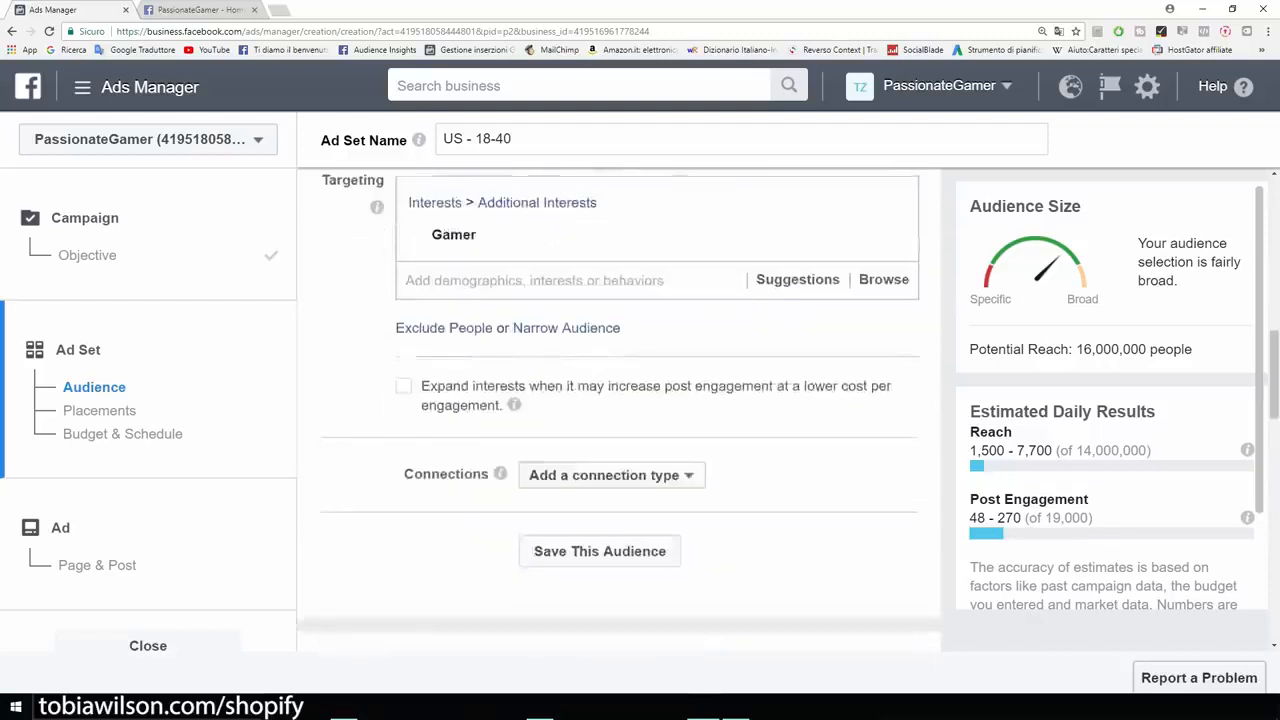
pyautogui.scroll(1, 620, 410)
pyautogui.scroll(-1, 620, 410)
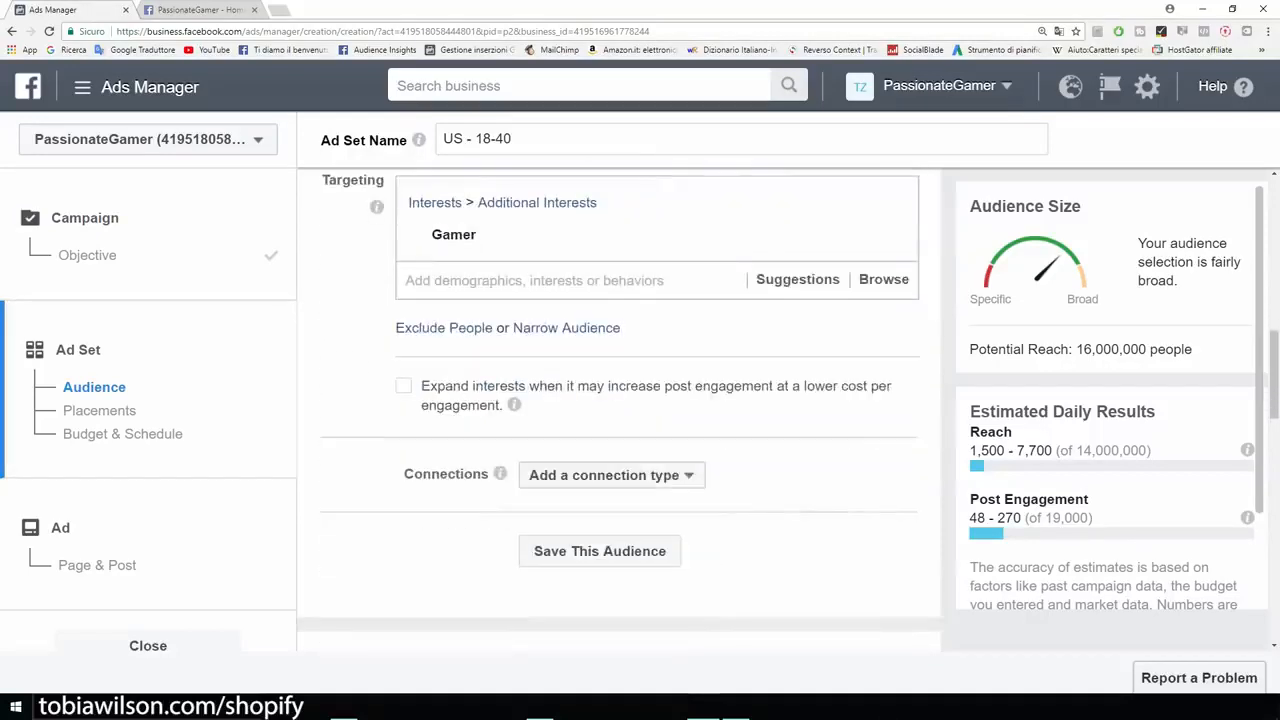
pyautogui.scroll(1, 620, 410)
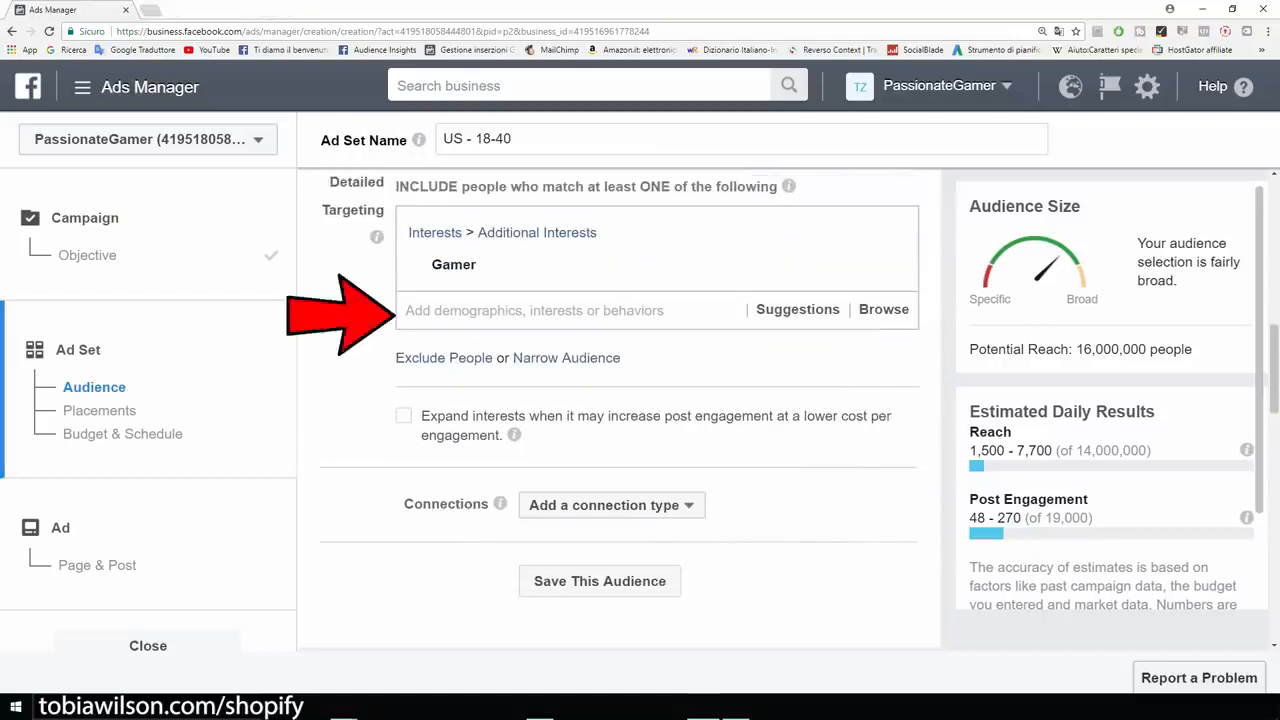
# Add the Video games interest, bringing potential reach to 61,000,000.
pyautogui.moveTo(620, 265)
pyautogui.click(574, 310)
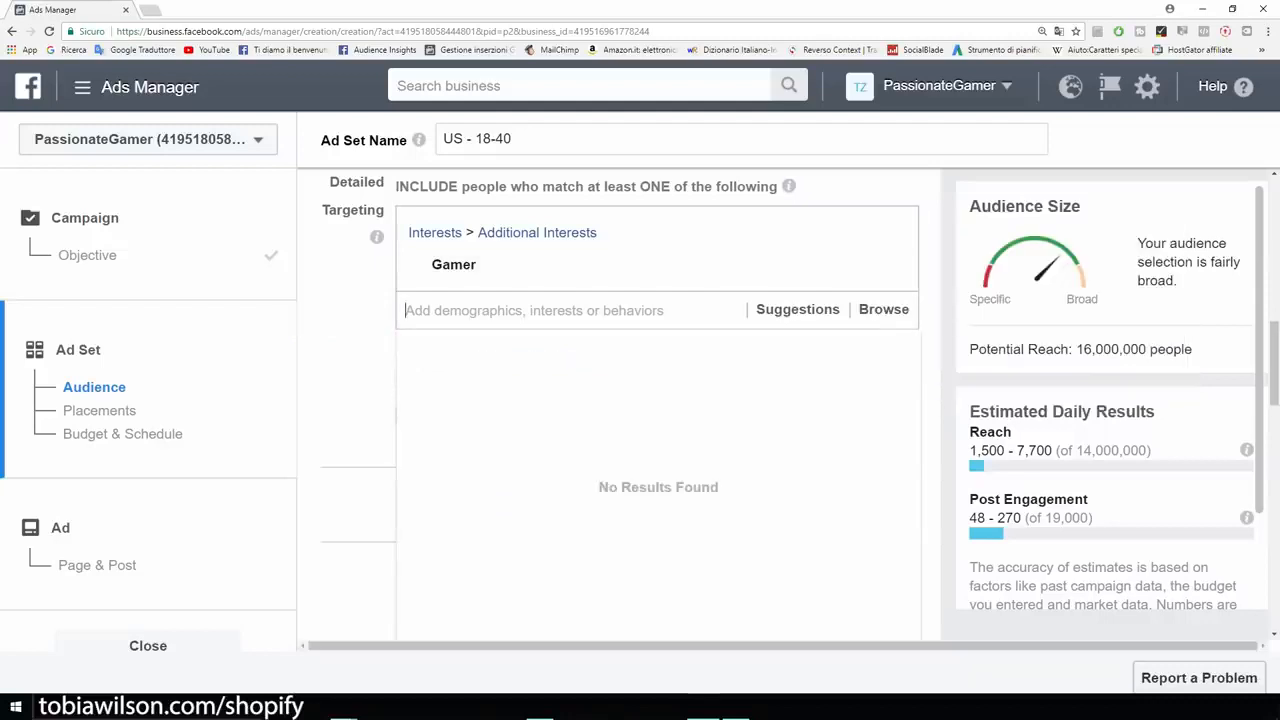
pyautogui.write('video games')
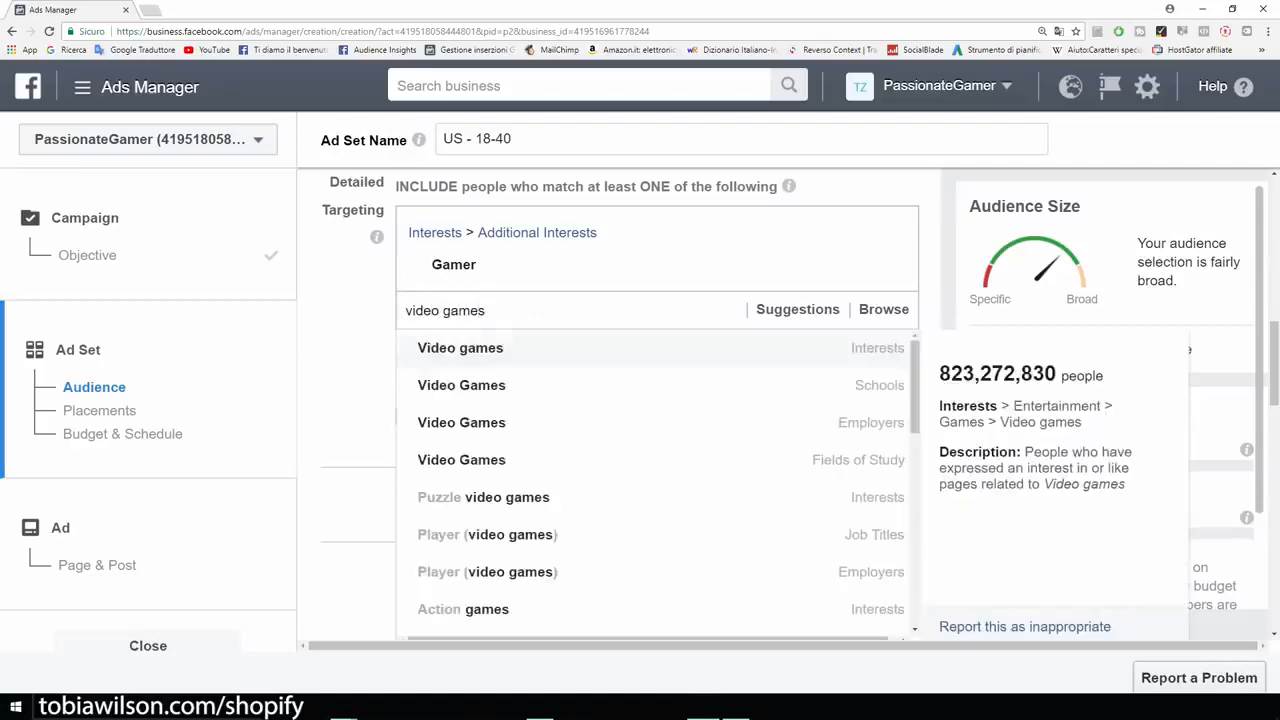
pyautogui.press('Return')
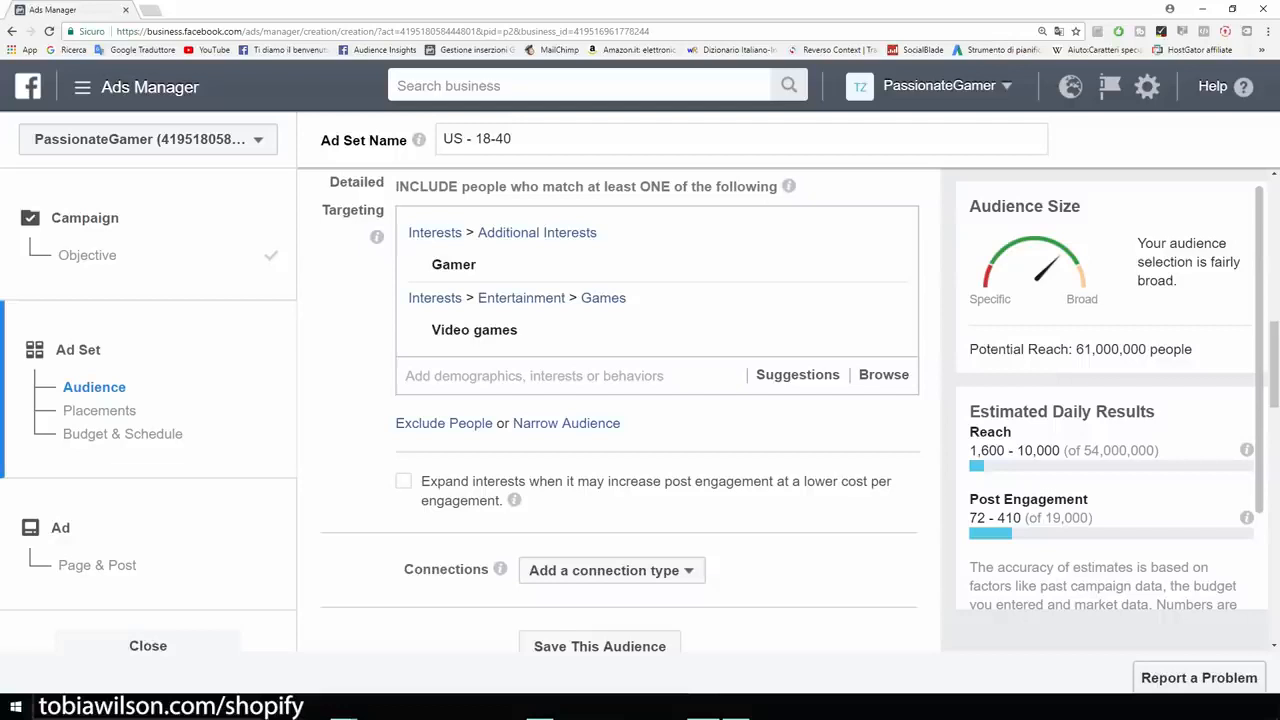
pyautogui.moveTo(640, 265)
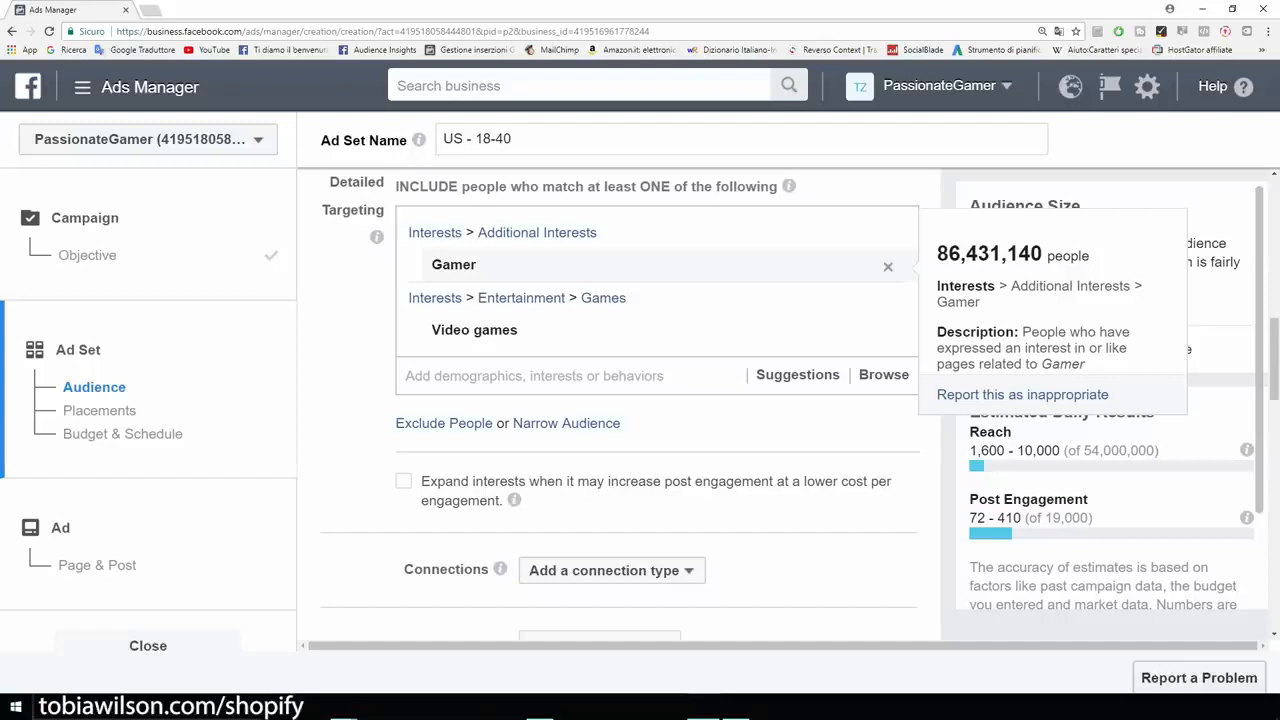
pyautogui.moveTo(640, 330)
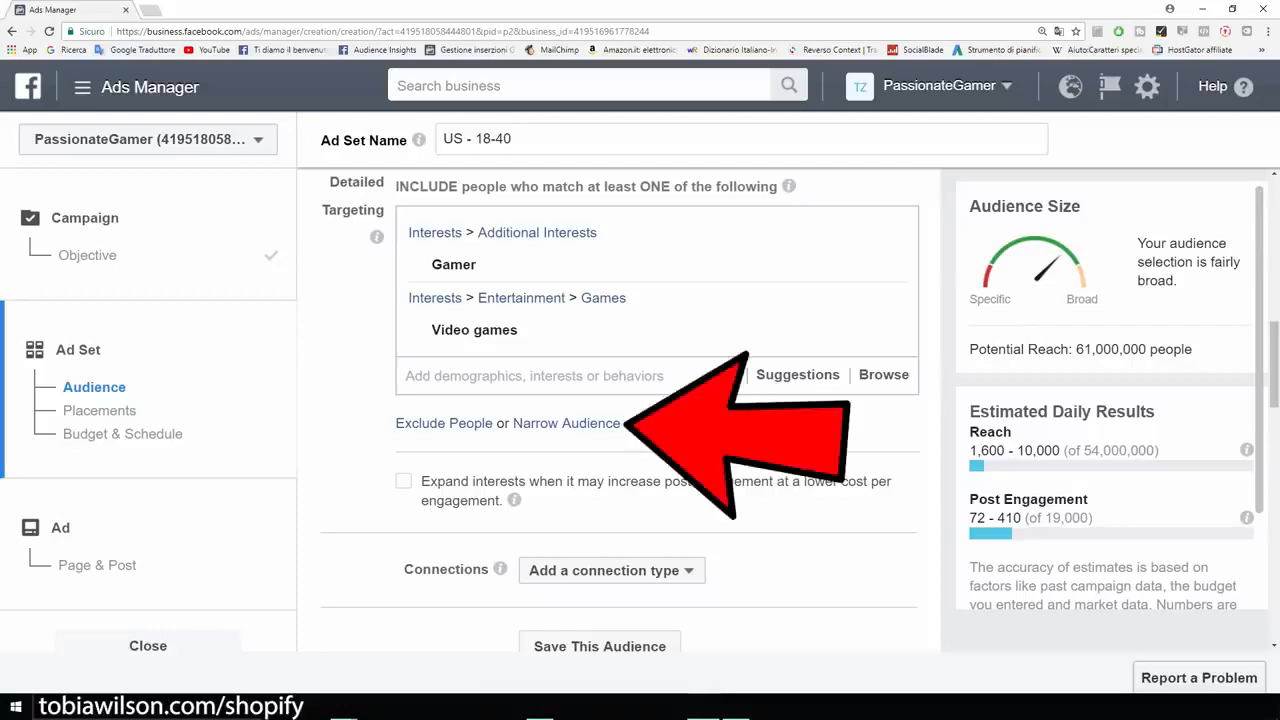
# Add a narrowing interest group to the audience and view the Venn diagram explaining narrowing.
pyautogui.click(566, 424)
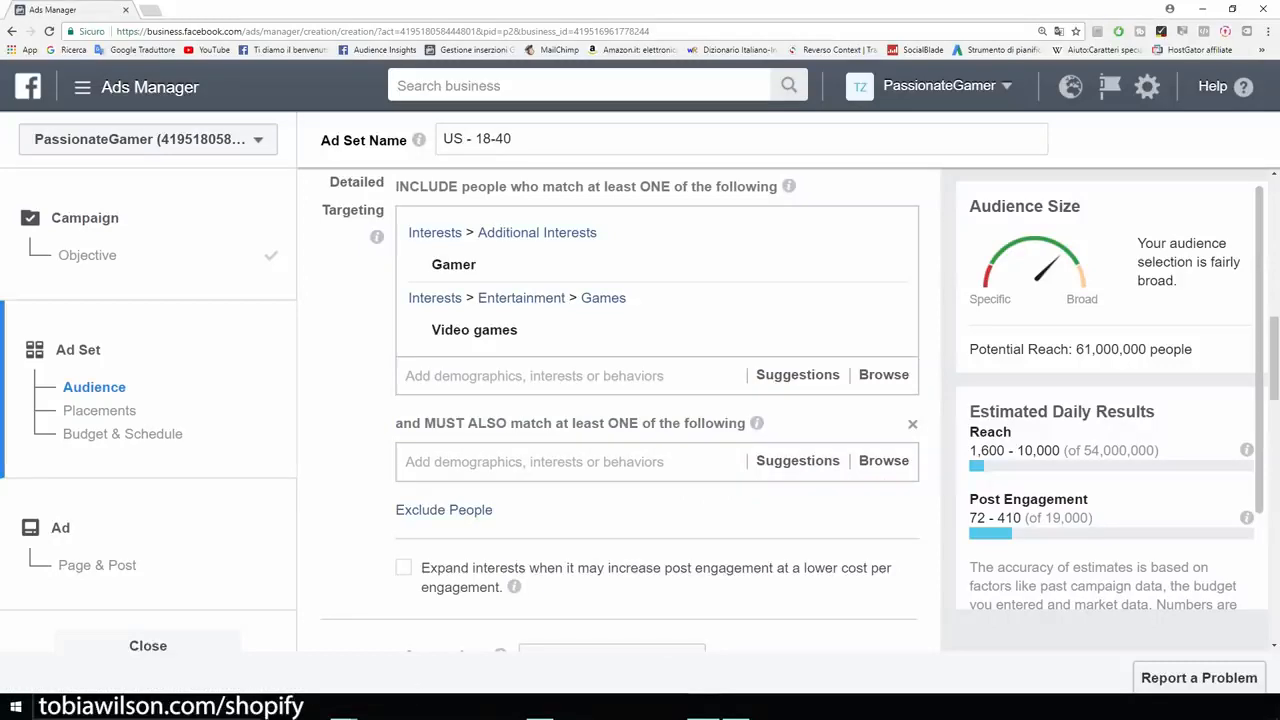
pyautogui.click(534, 462)
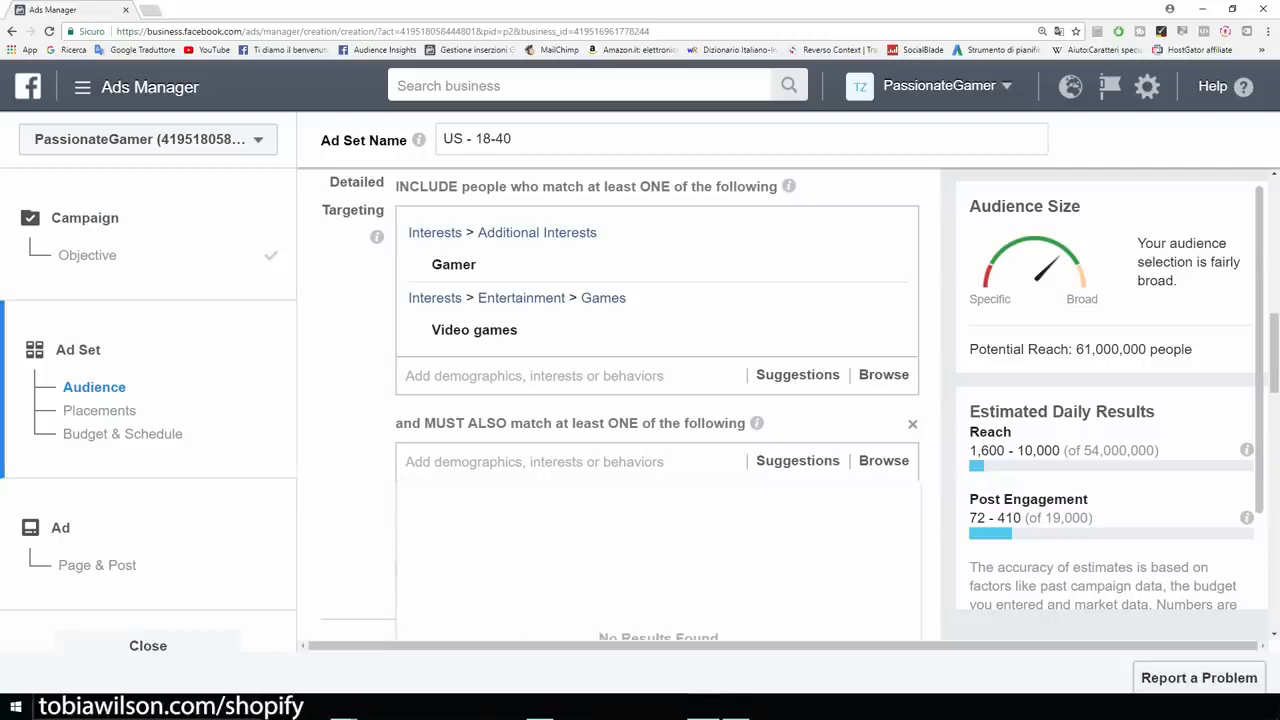
pyautogui.press('Escape')
pyautogui.click(736, 708)
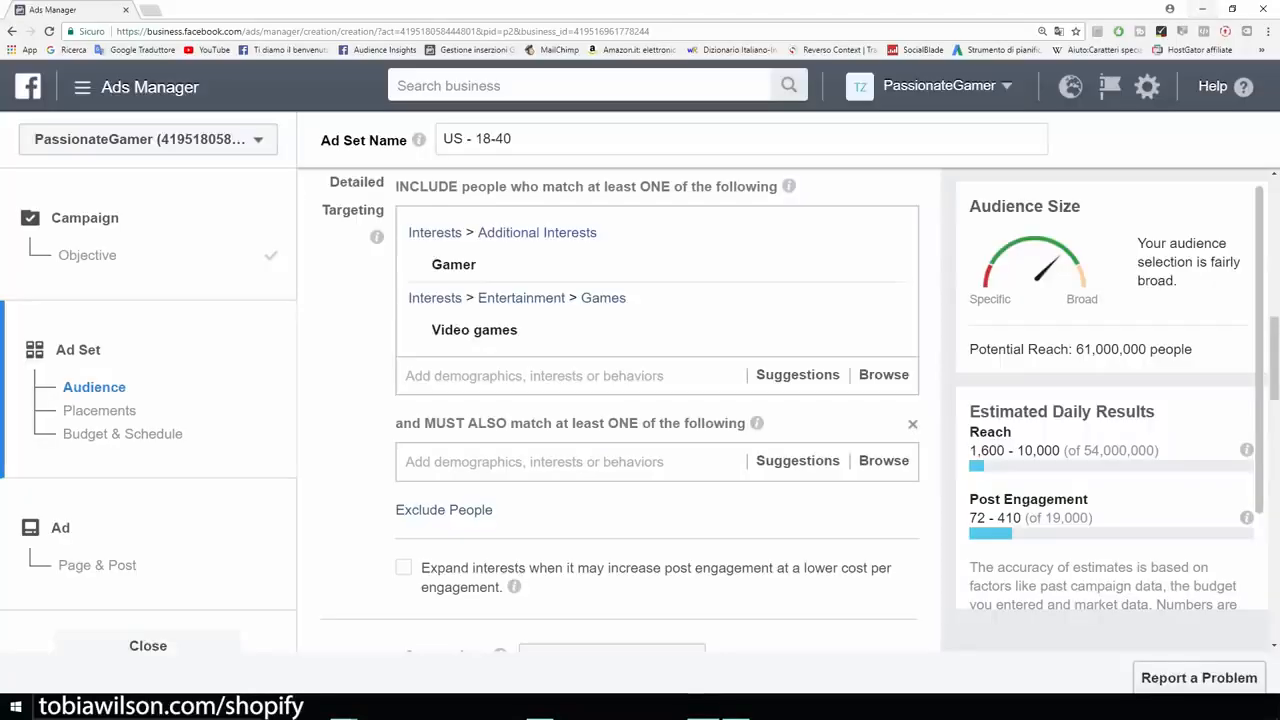
# Require iBuyPower, Alienware, Logitech or Razer Inc. as interests, cutting potential reach to 1,600,000.
pyautogui.click(534, 462)
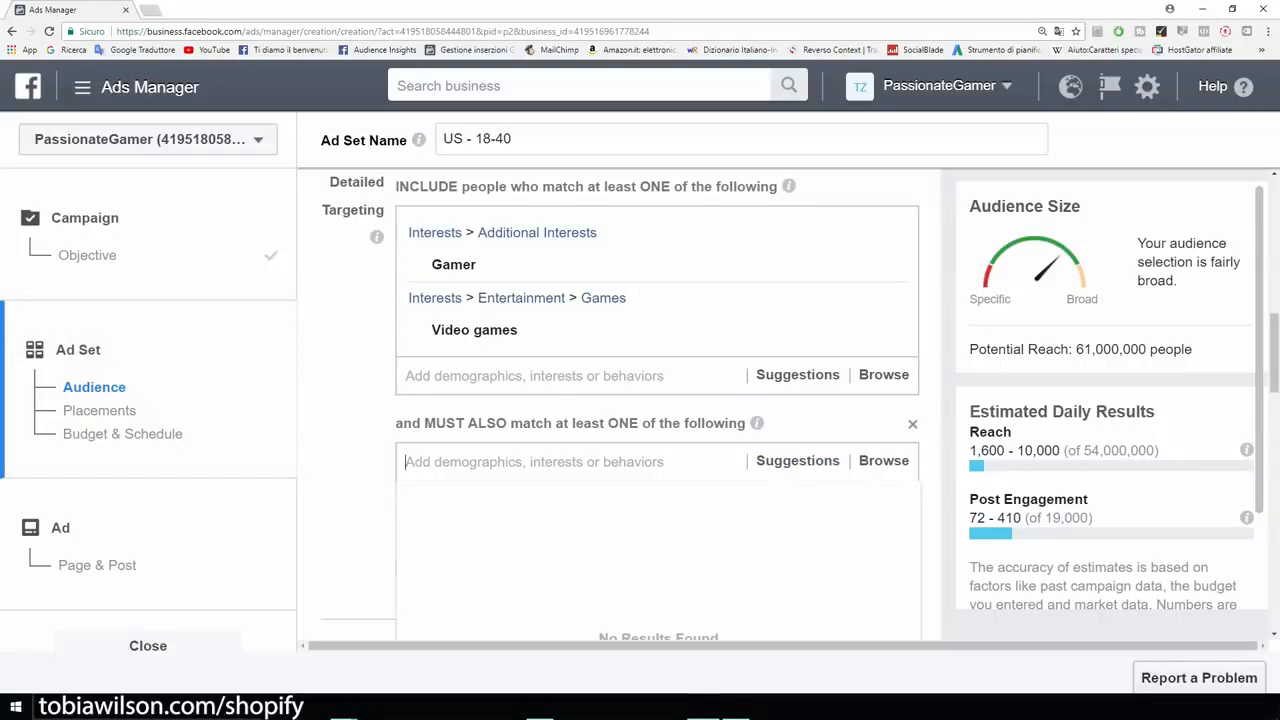
pyautogui.write('i')
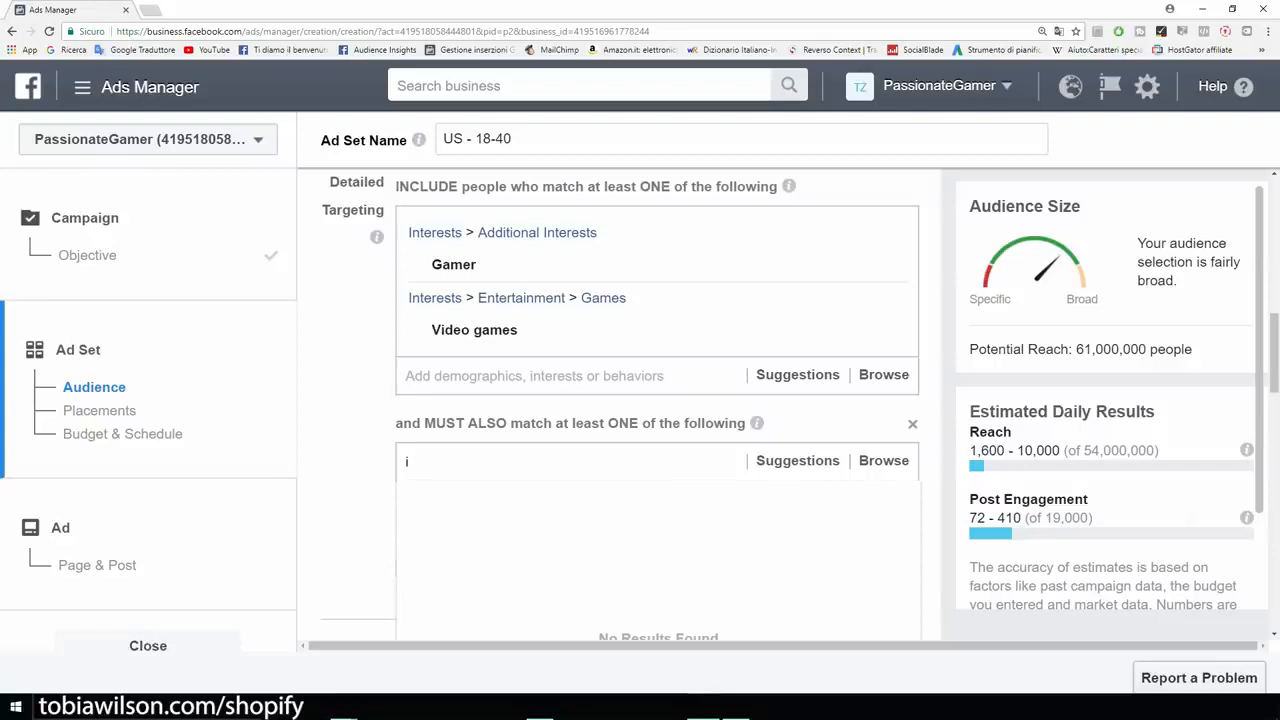
pyautogui.write('buypower')
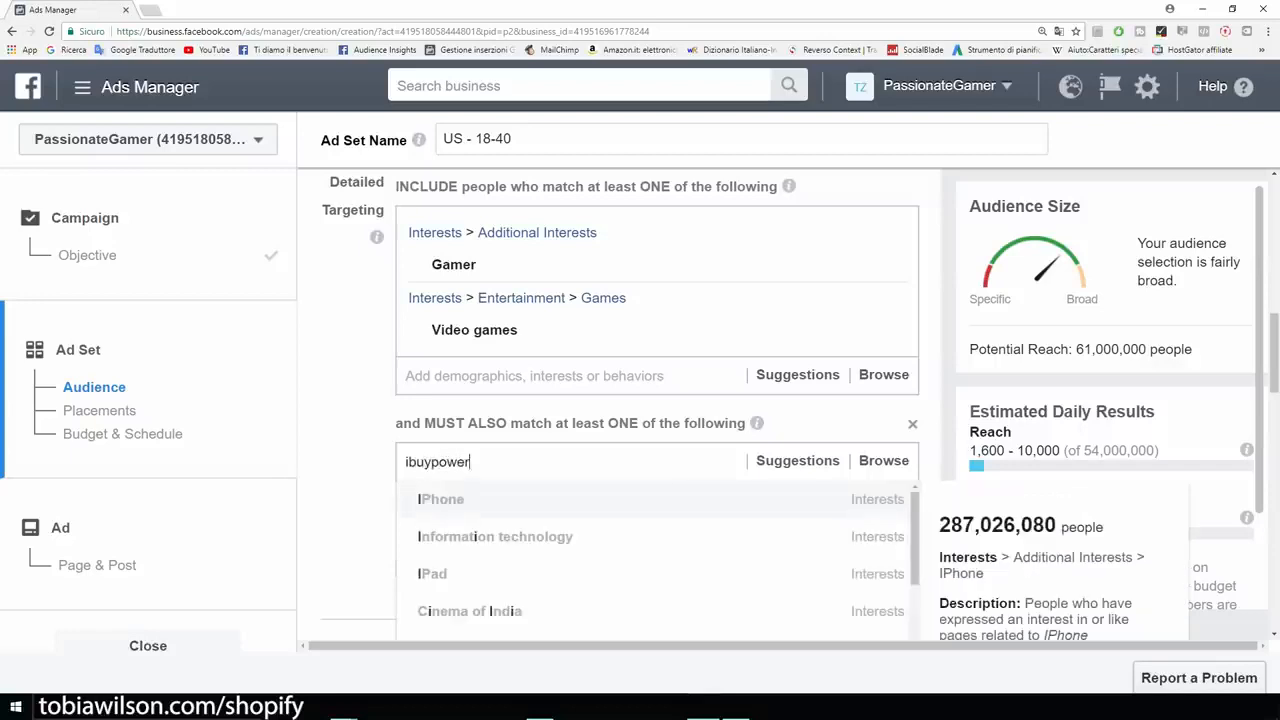
pyautogui.press('Return')
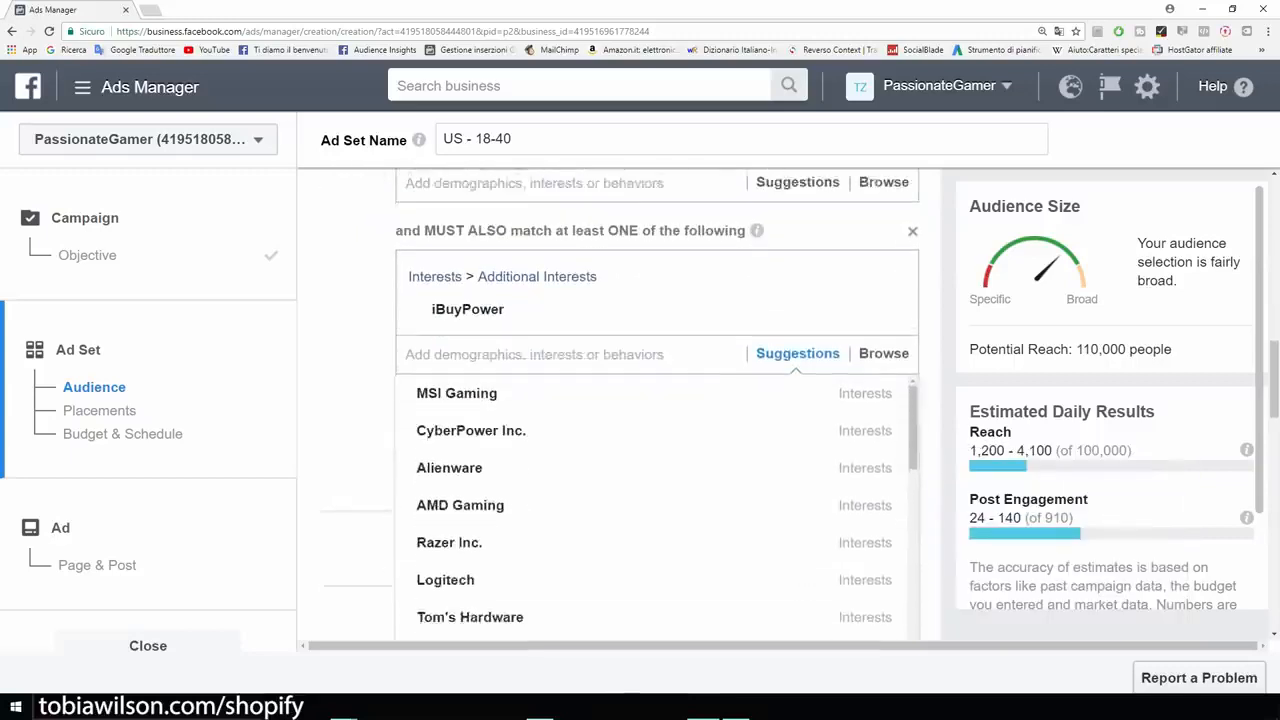
pyautogui.click(449, 460)
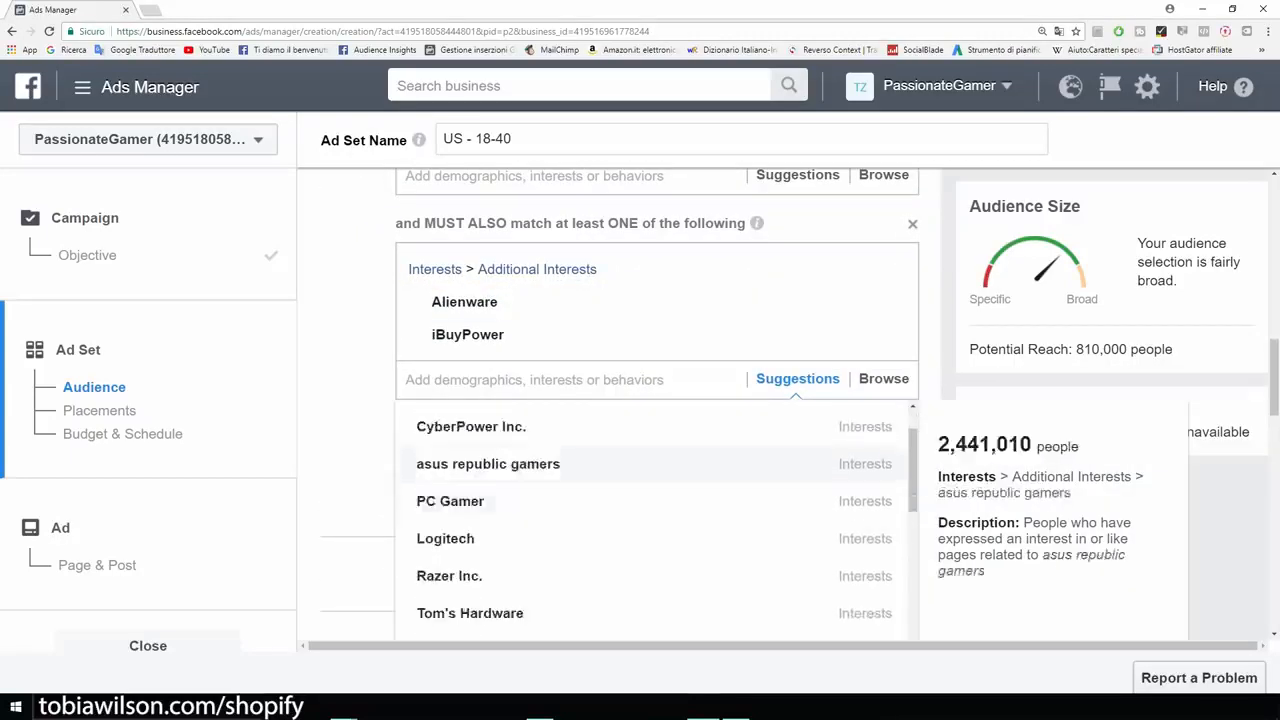
pyautogui.click(445, 471)
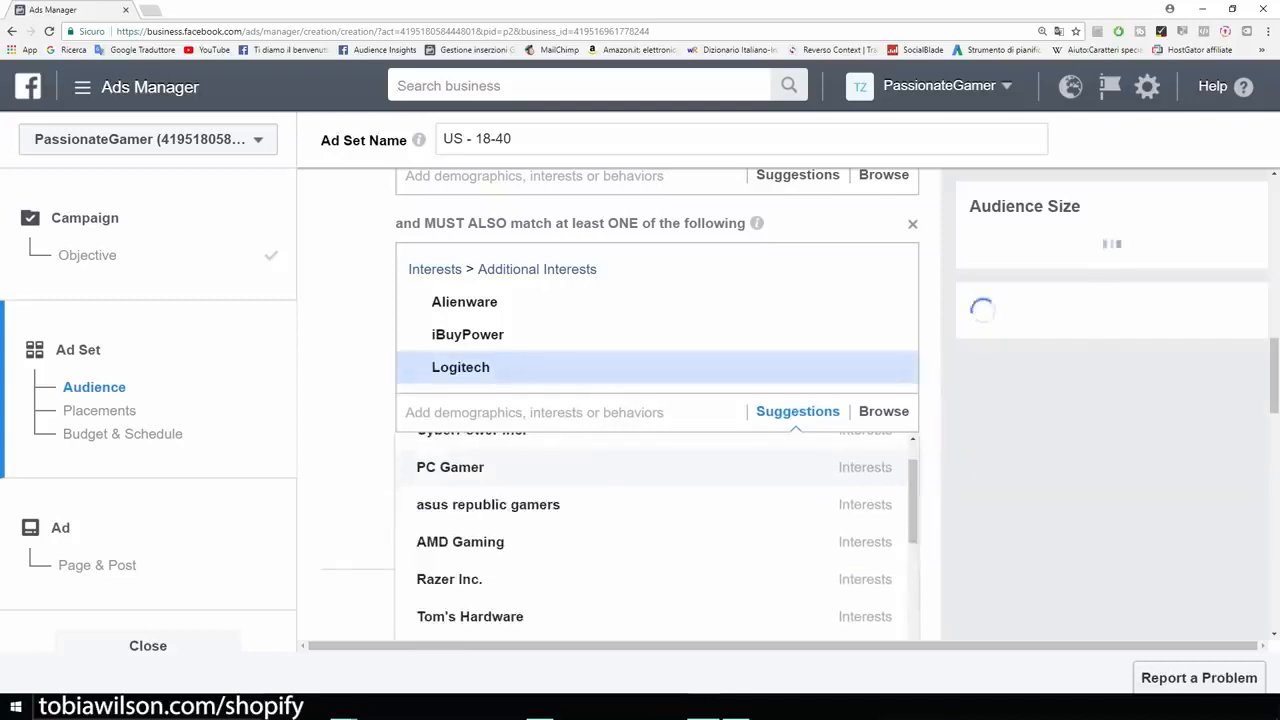
pyautogui.click(449, 579)
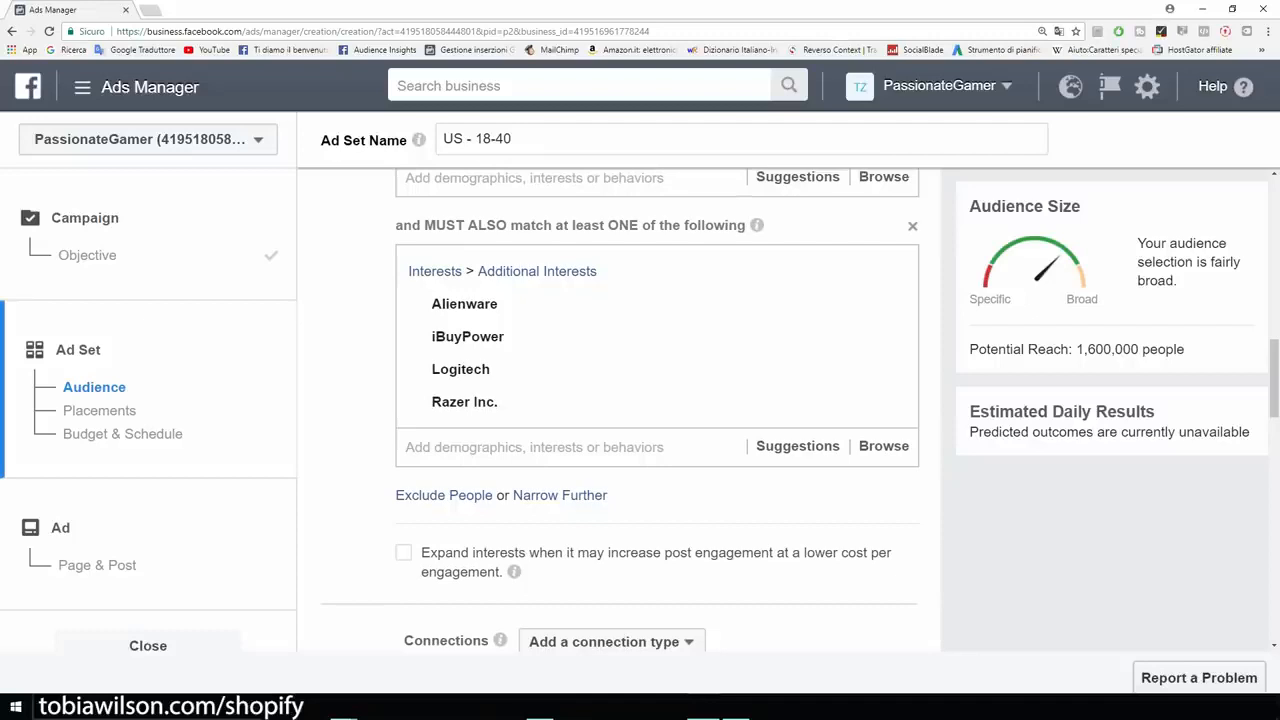
pyautogui.moveTo(1185, 349); pyautogui.dragTo(968, 349)
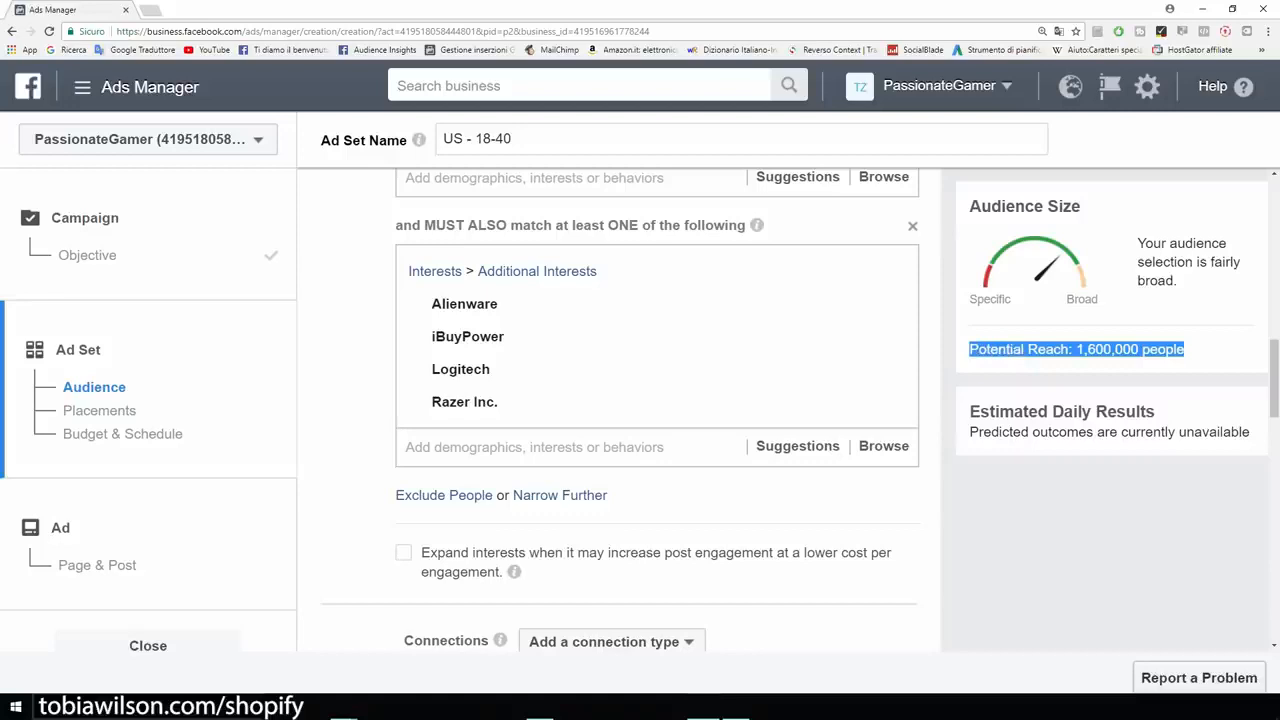
pyautogui.click(1040, 362)
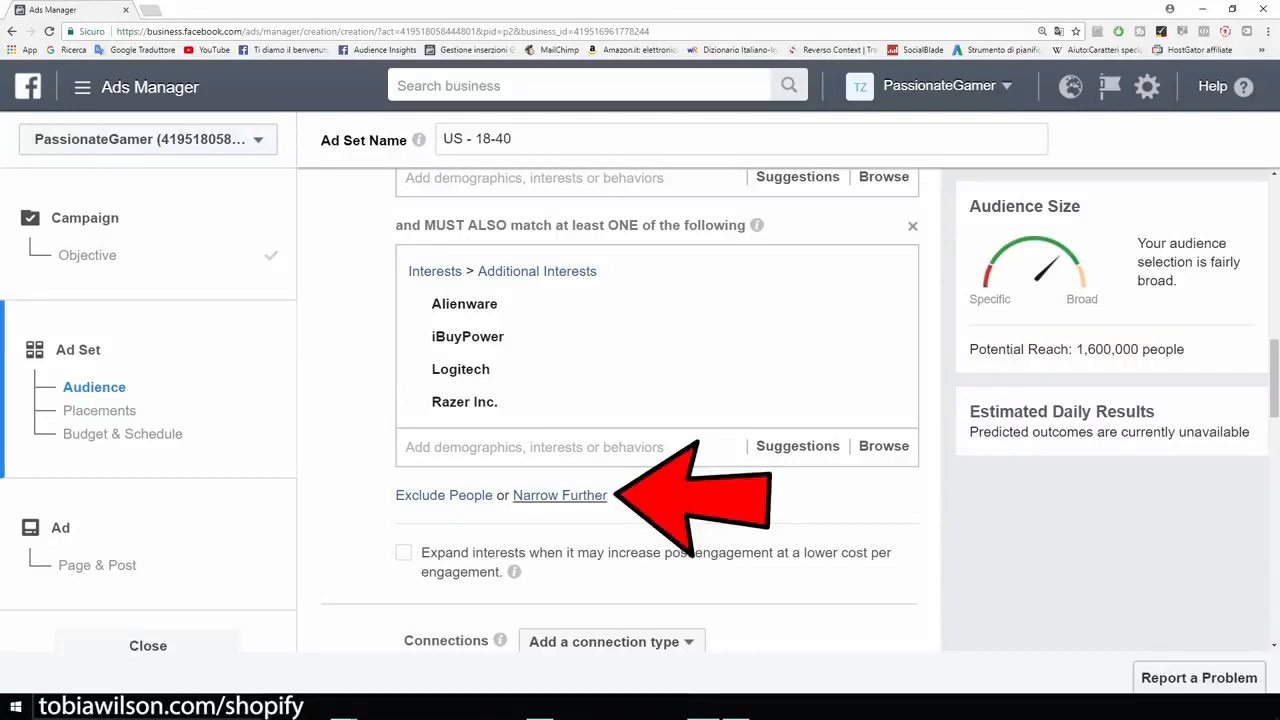
pyautogui.click(560, 495)
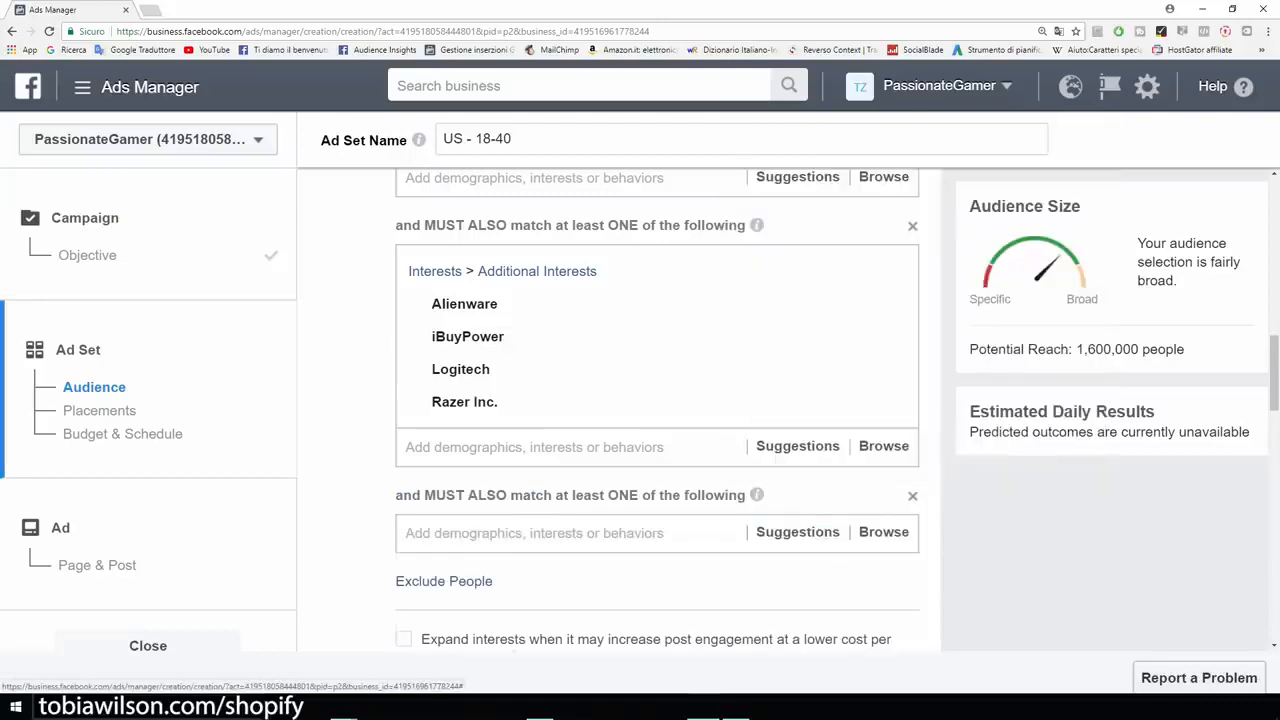
pyautogui.write('t shirt')
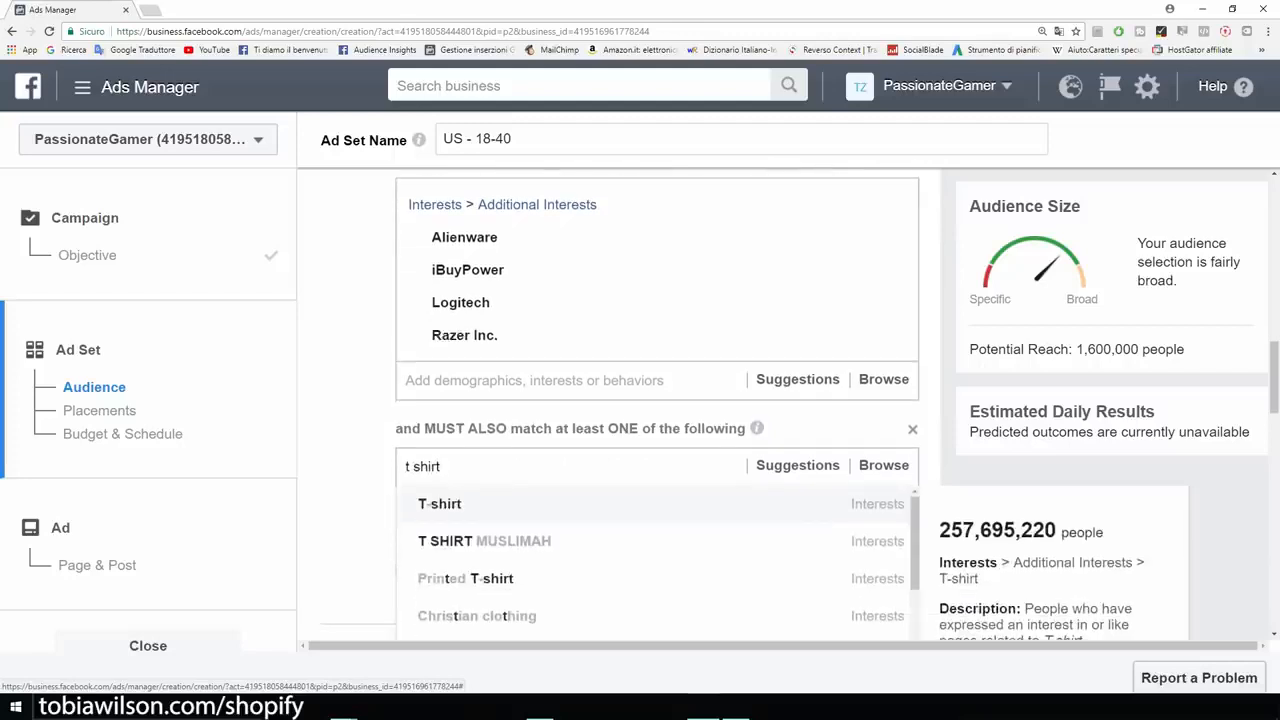
pyautogui.press('Return')
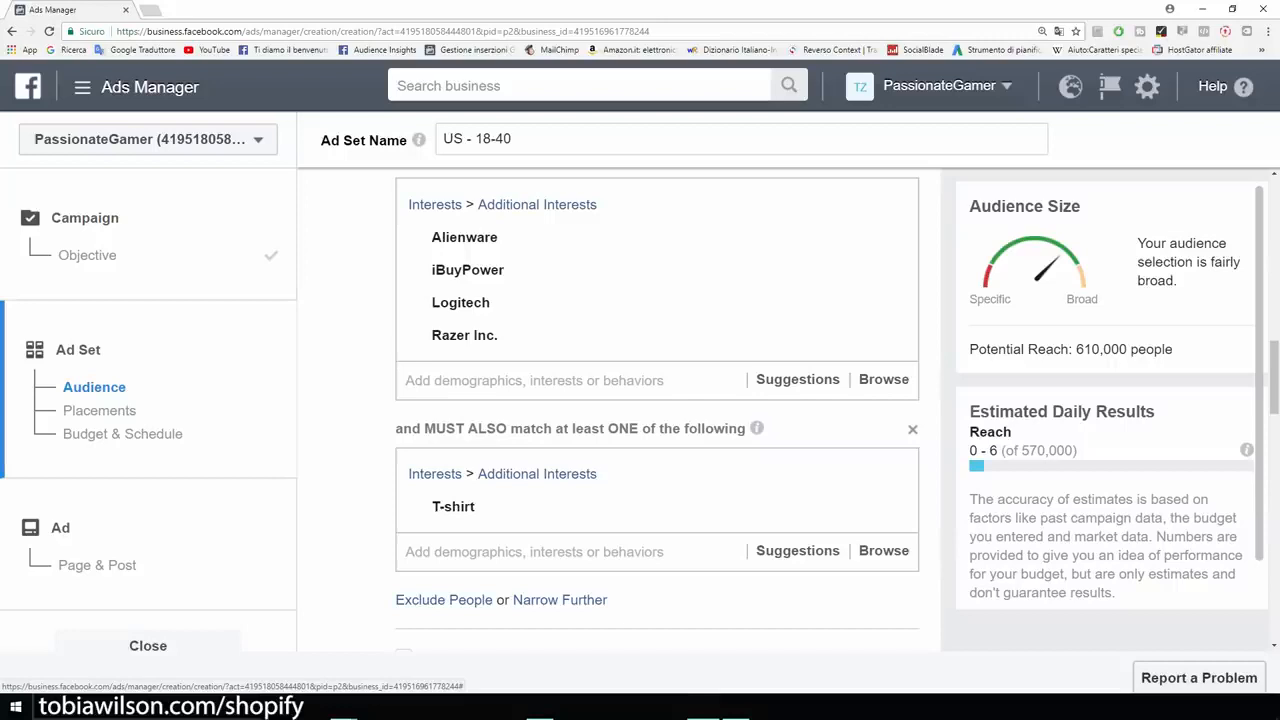
pyautogui.scroll(2, 657, 400)
pyautogui.moveTo(1174, 349); pyautogui.dragTo(1072, 349)
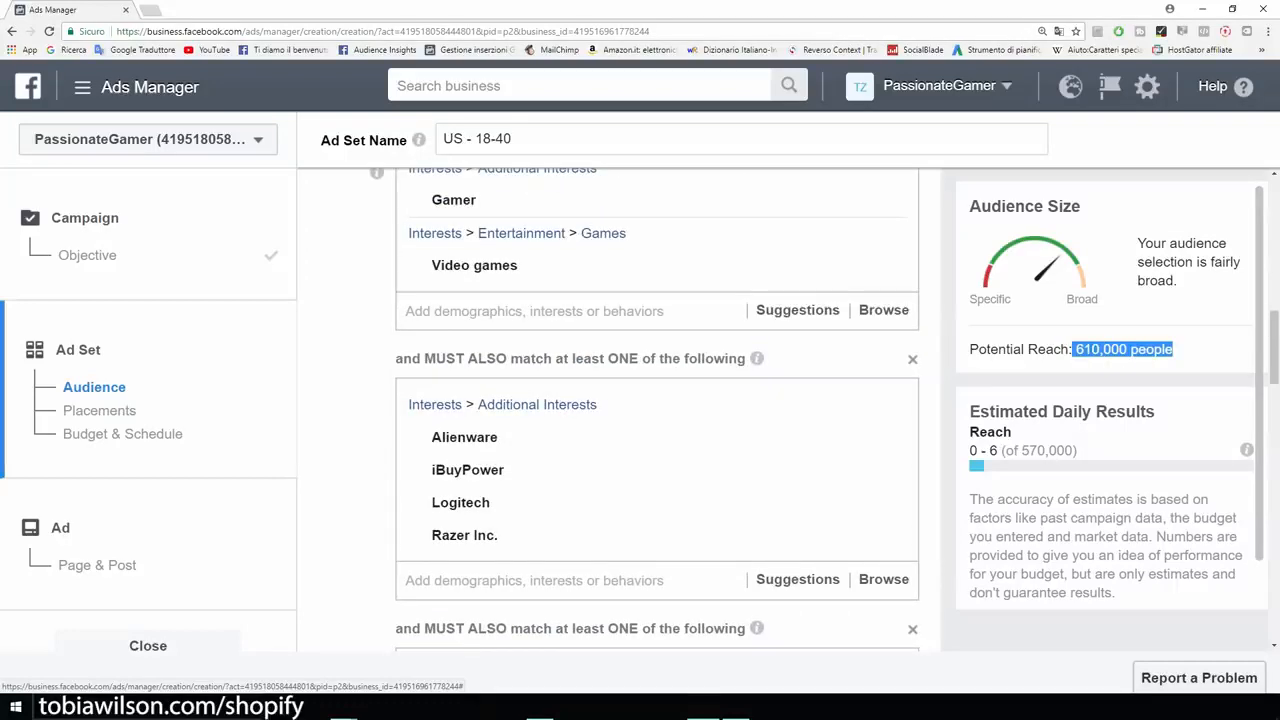
pyautogui.click(1075, 352)
pyautogui.scroll(-2, 657, 410)
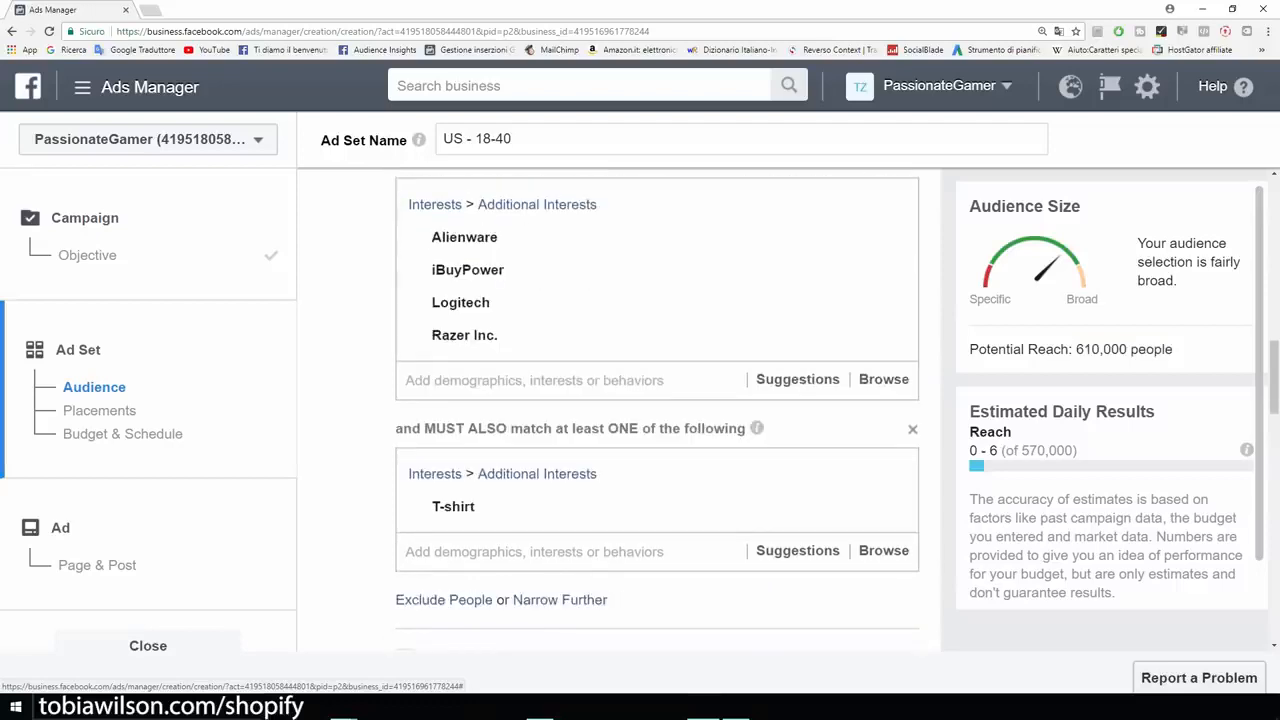
pyautogui.scroll(-3, 657, 410)
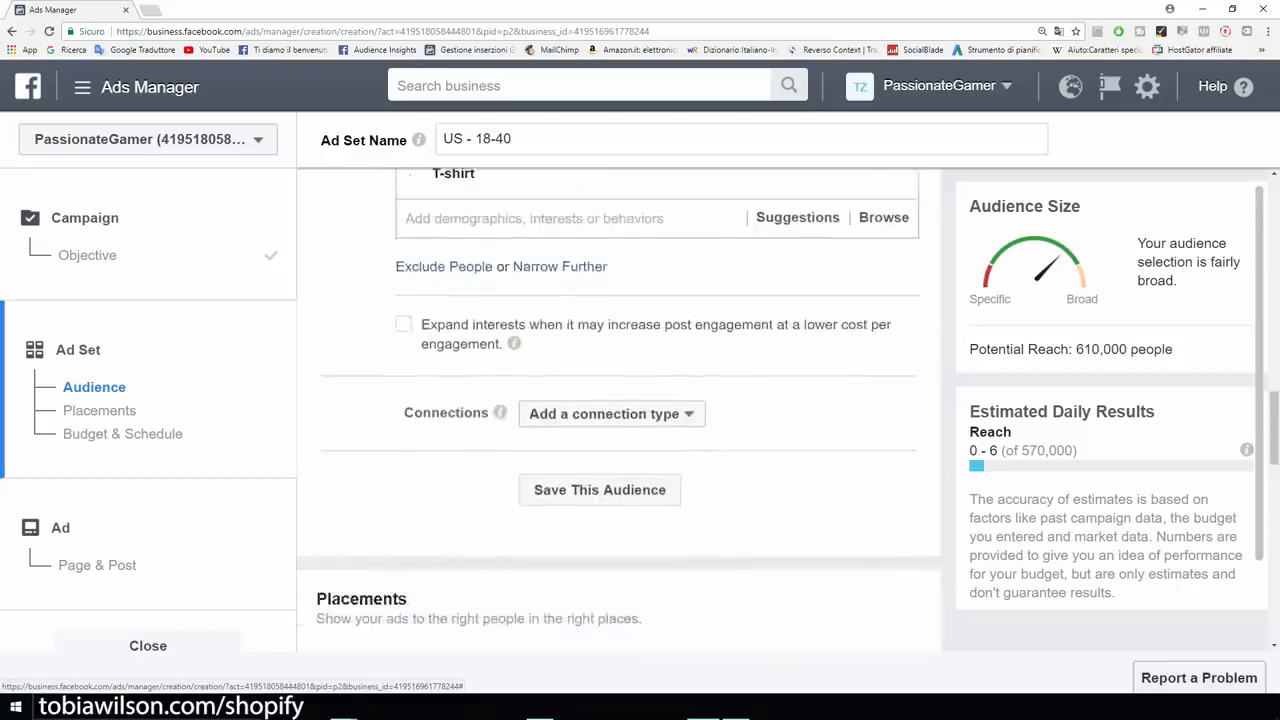
pyautogui.scroll(-2, 657, 410)
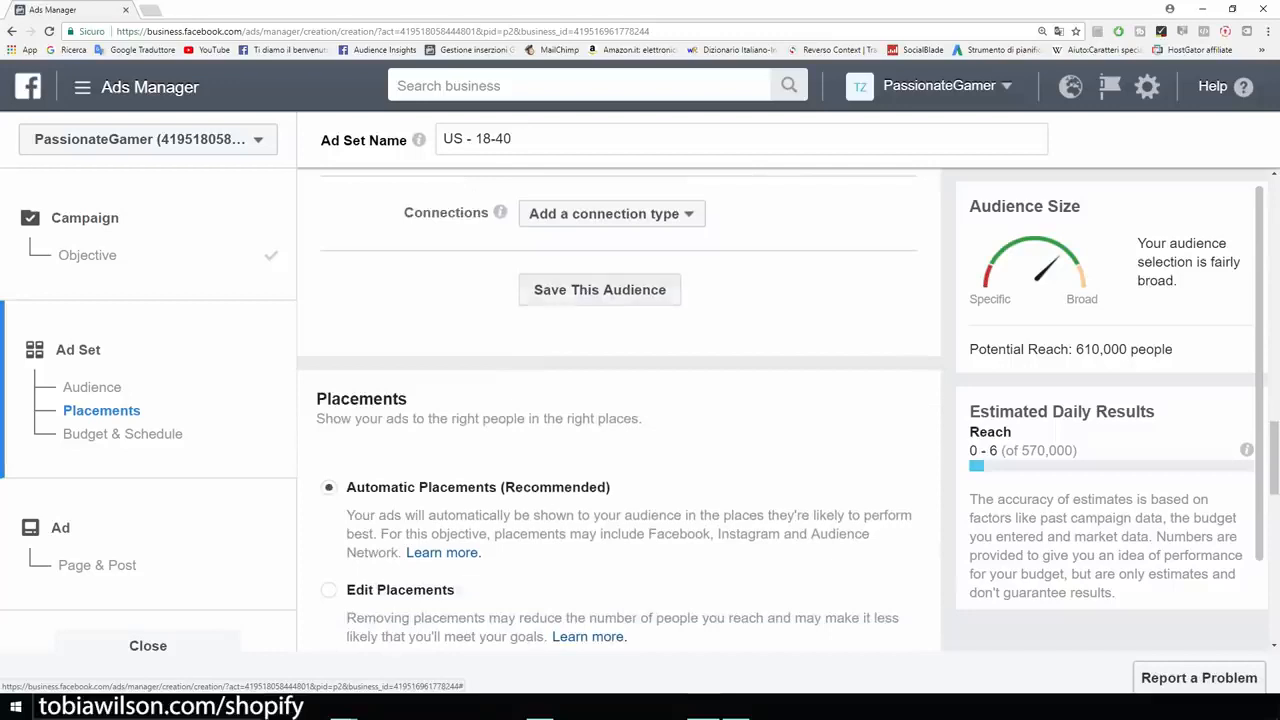
pyautogui.scroll(1, 657, 410)
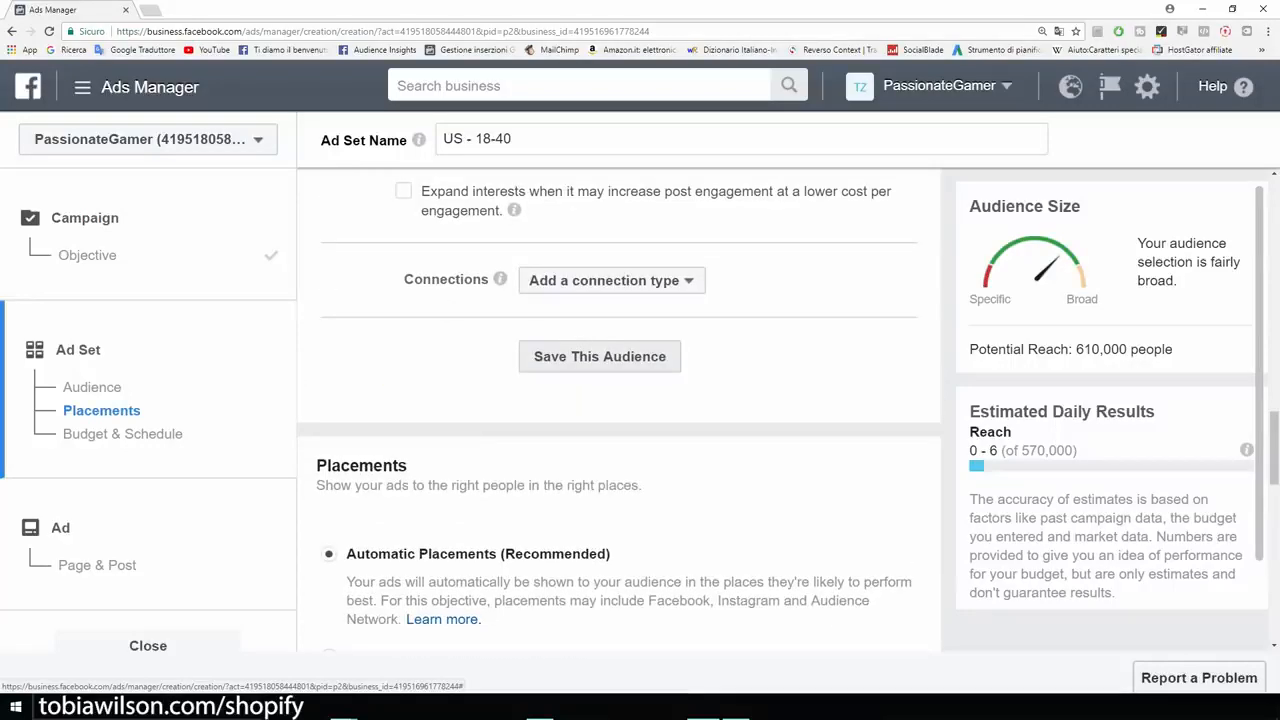
# Save the current targeting as audience 'Example', with estimated daily reach of 970–4,000.
pyautogui.click(599, 356)
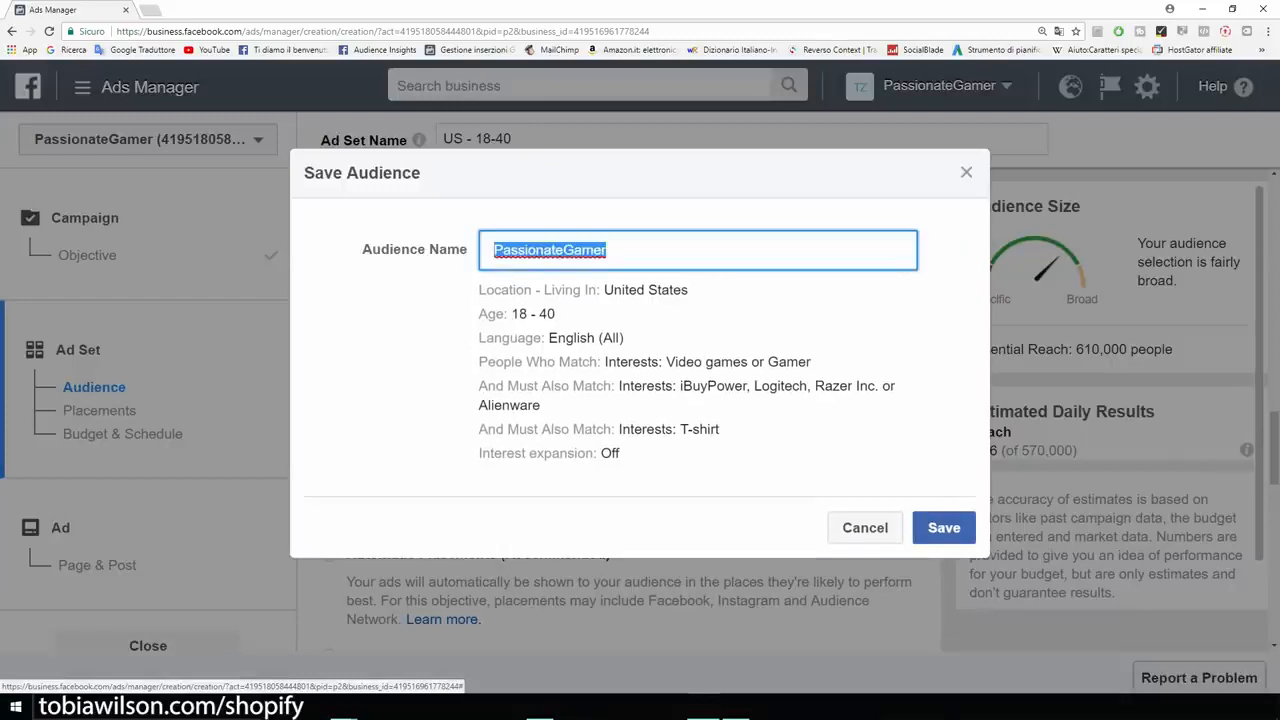
pyautogui.press('BackSpace')
pyautogui.write('Example')
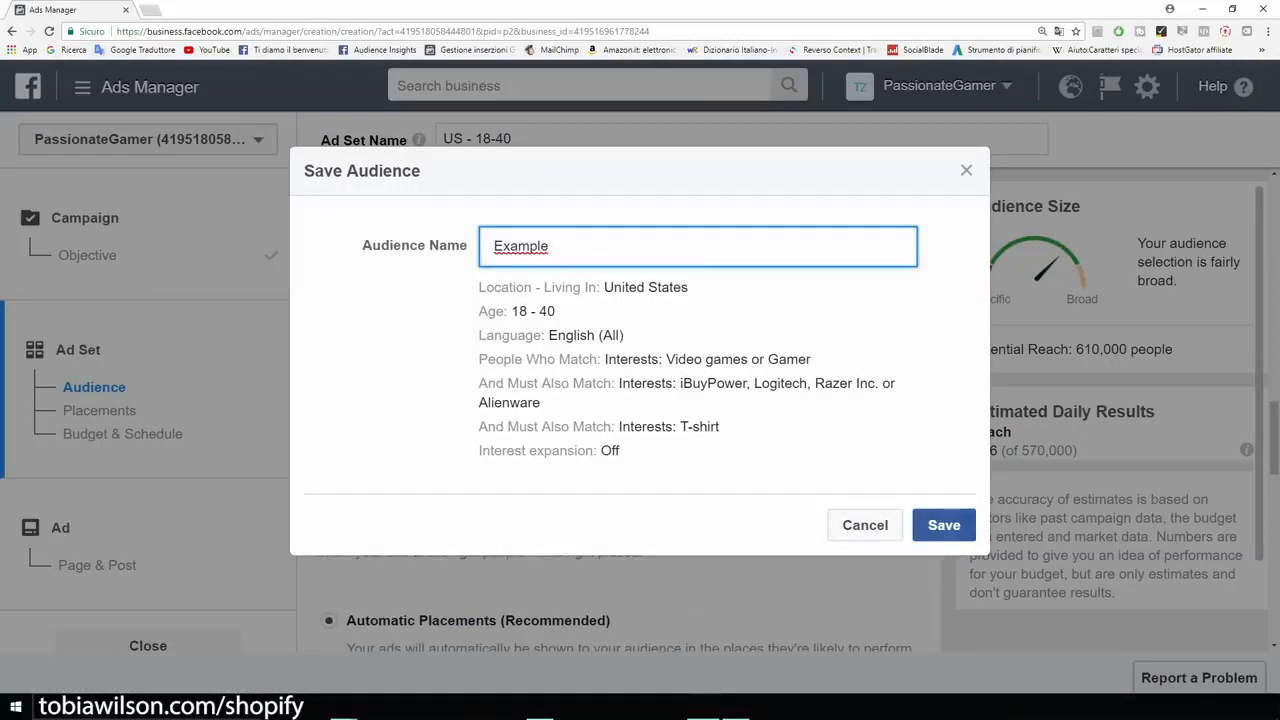
pyautogui.press('Return')
pyautogui.scroll(-6, 620, 400)
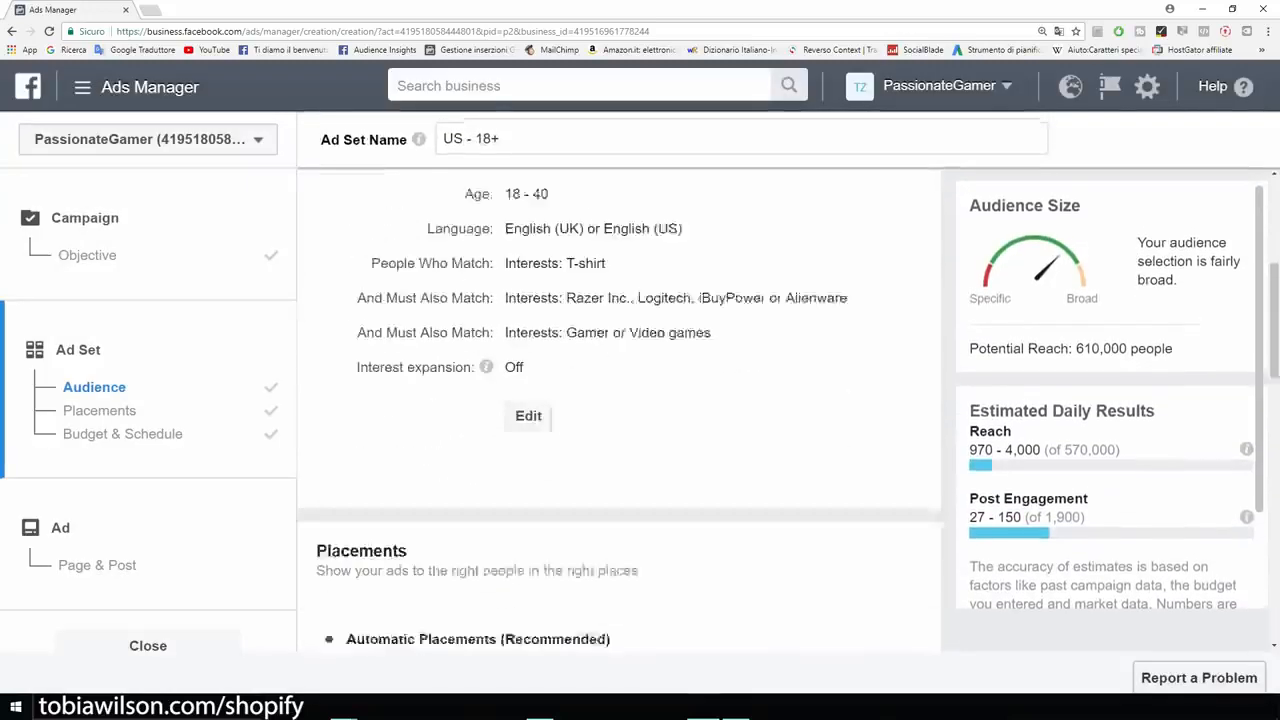
pyautogui.scroll(-1, 620, 400)
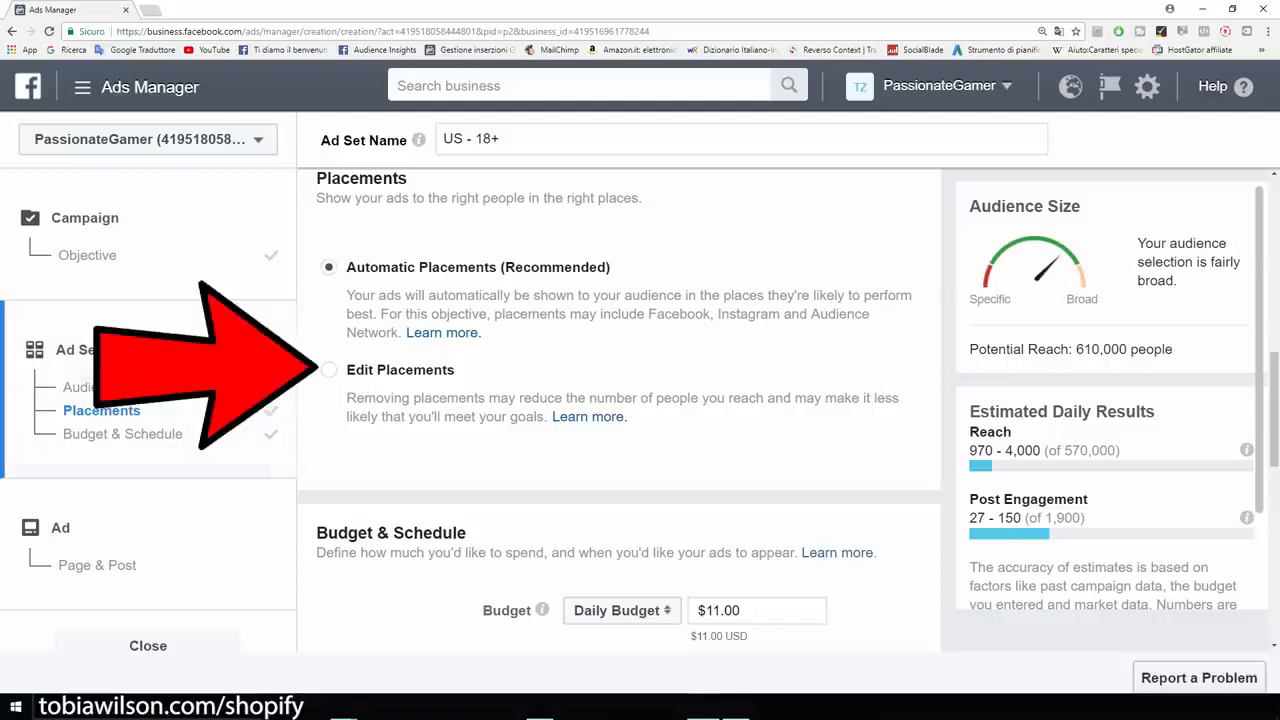
# Switch to manual placements and remove Audience Network and Instagram, reducing reach to 390,000.
pyautogui.click(329, 370)
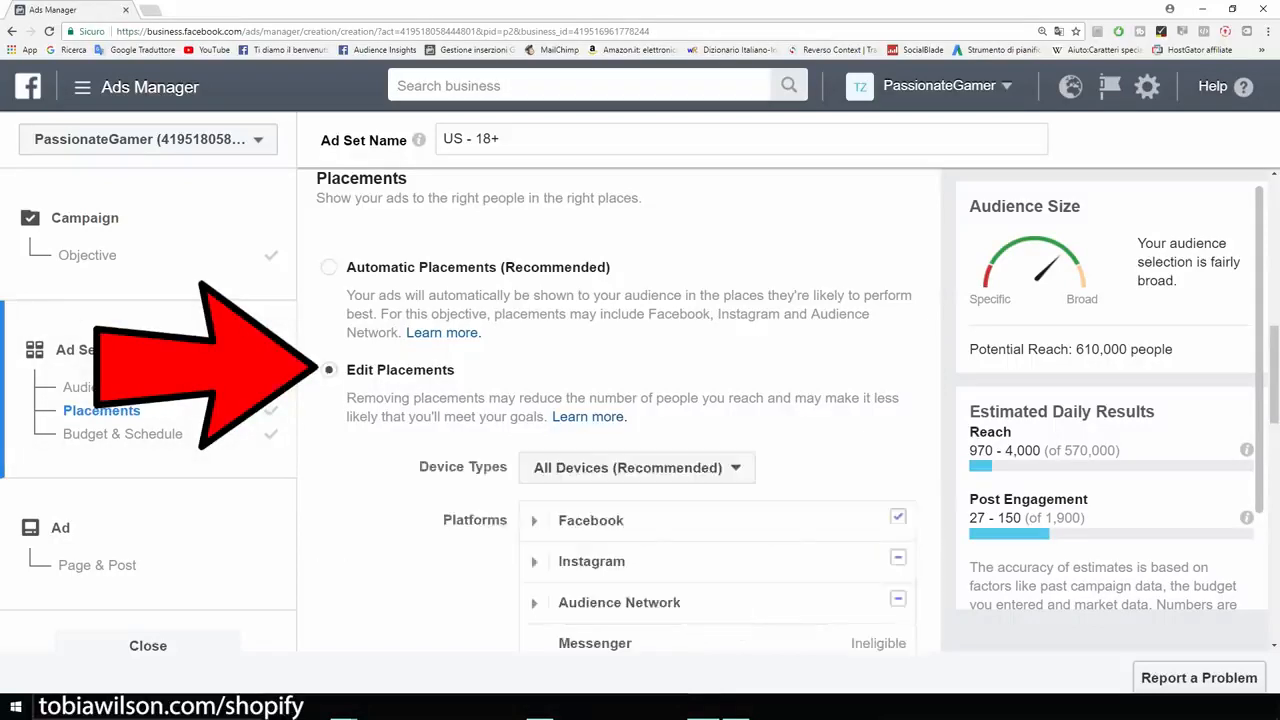
pyautogui.scroll(-2, 620, 410)
pyautogui.click(898, 465)
pyautogui.click(898, 424)
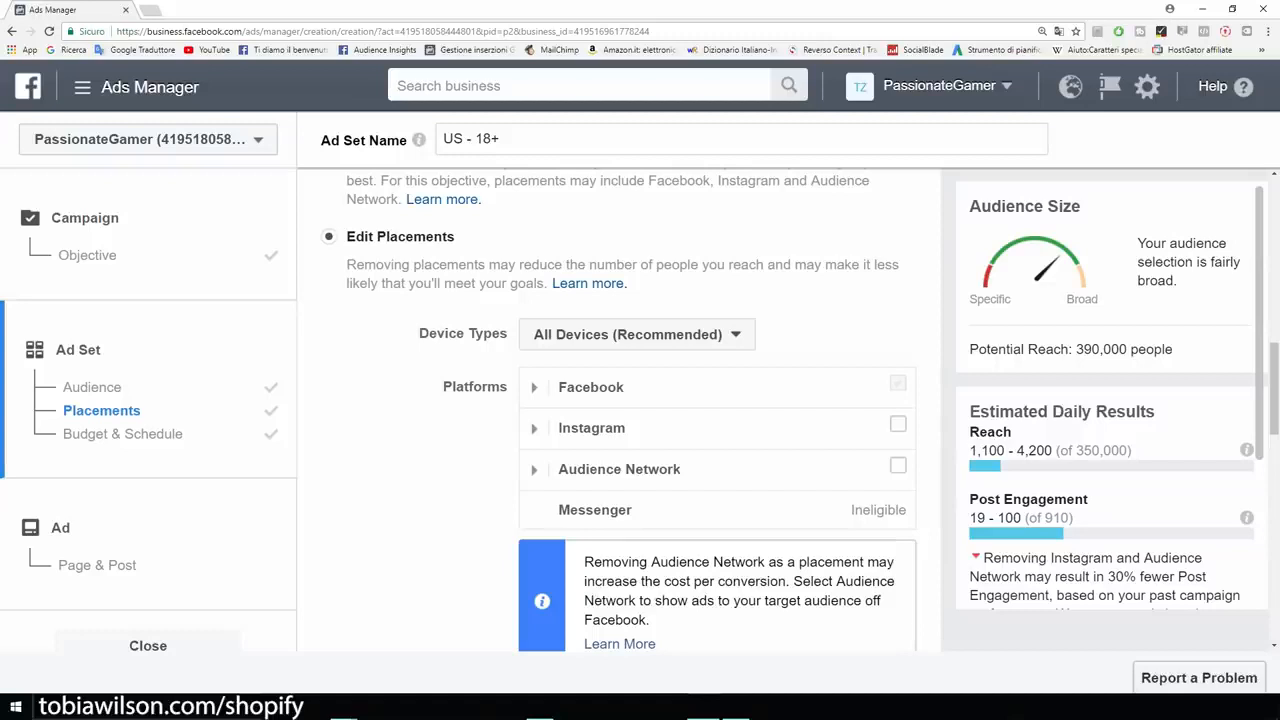
pyautogui.scroll(-2, 620, 400)
pyautogui.scroll(1, 620, 400)
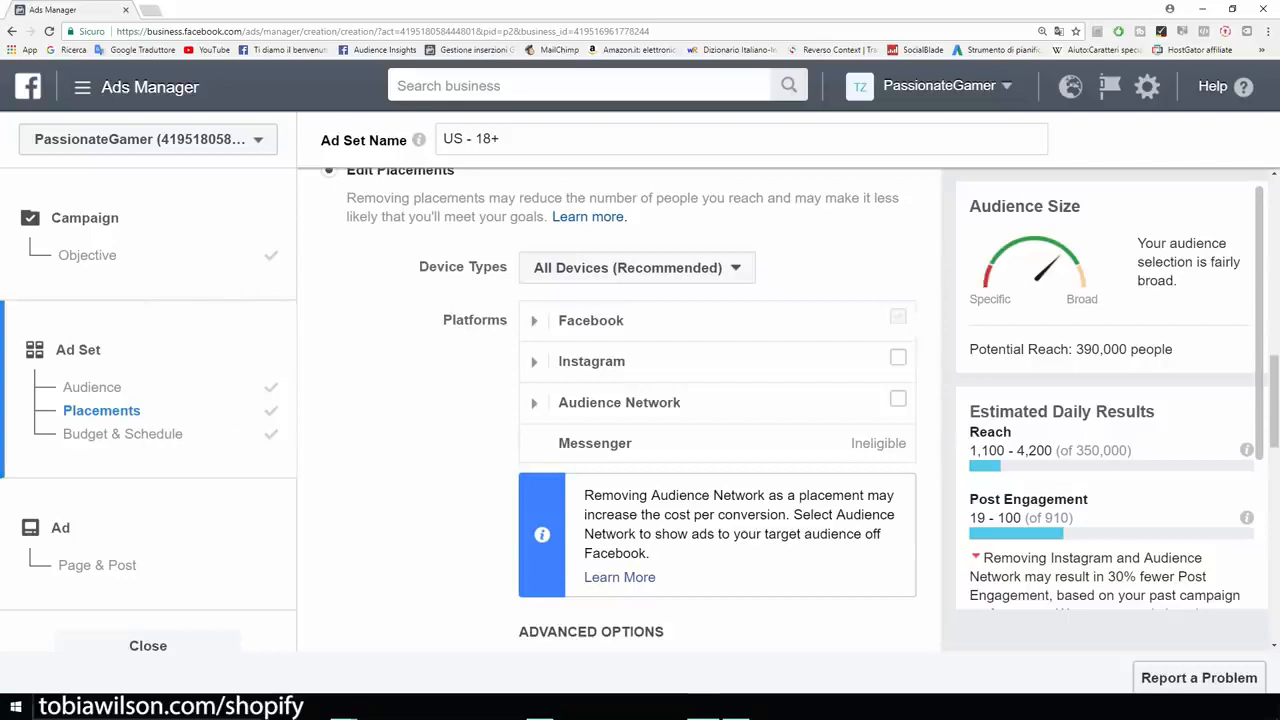
pyautogui.moveTo(1174, 349); pyautogui.dragTo(1072, 349)
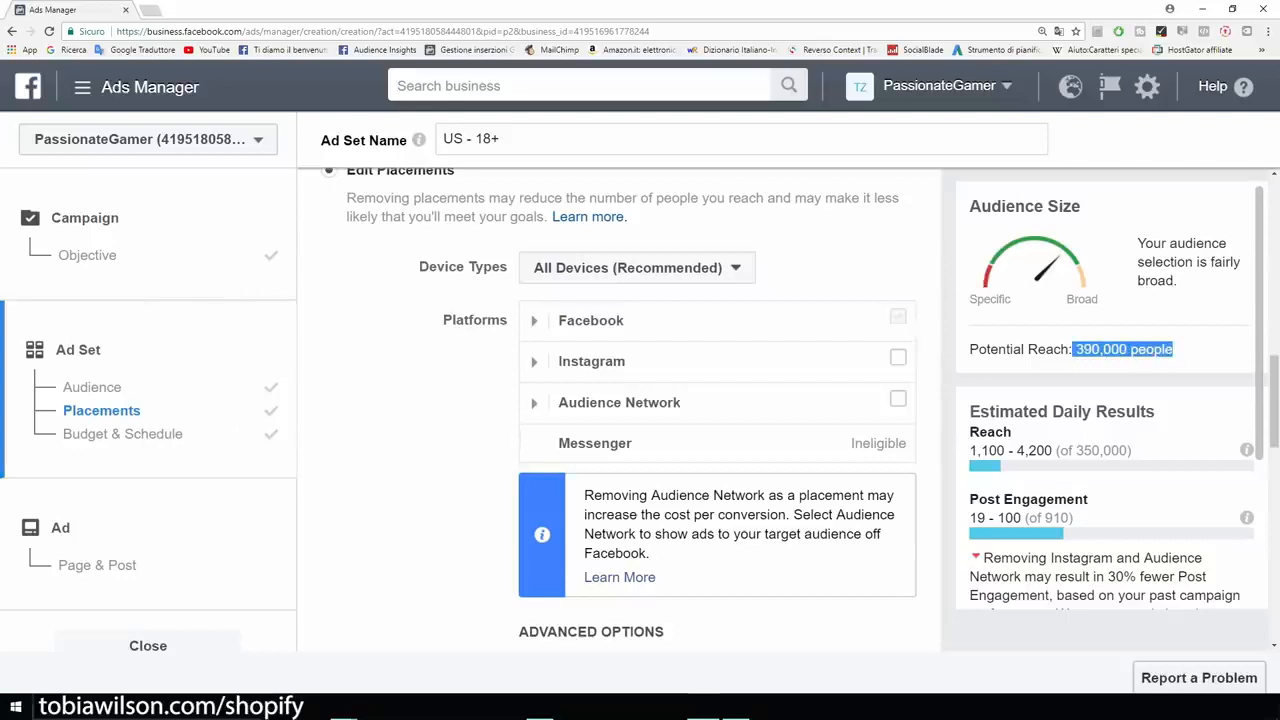
pyautogui.click(1076, 350)
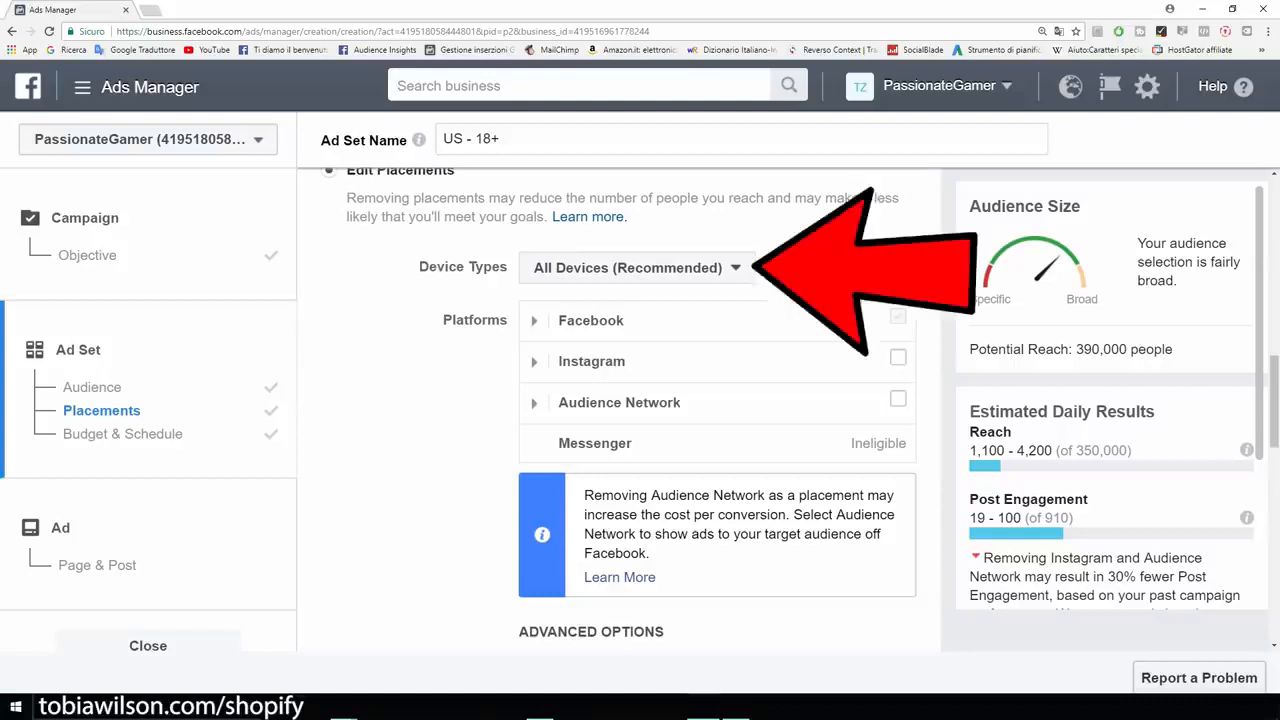
# Keep the device type set to All Devices (Recommended).
pyautogui.click(637, 268)
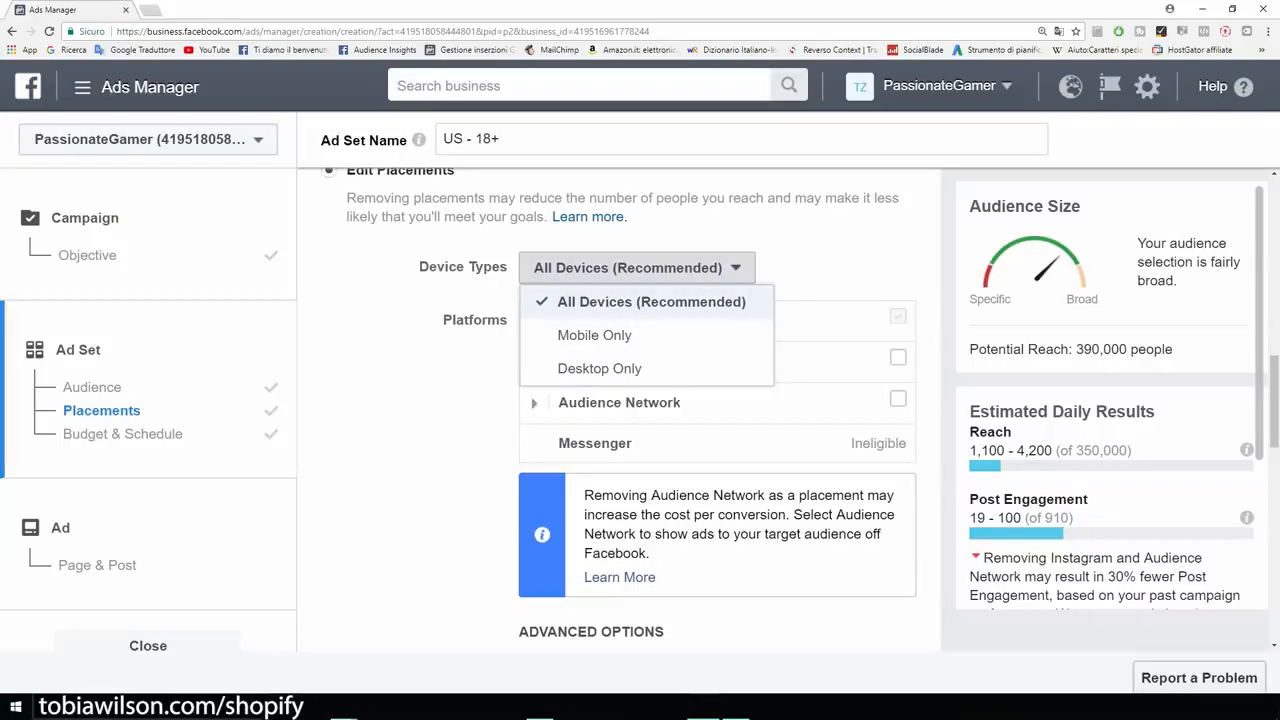
pyautogui.click(651, 302)
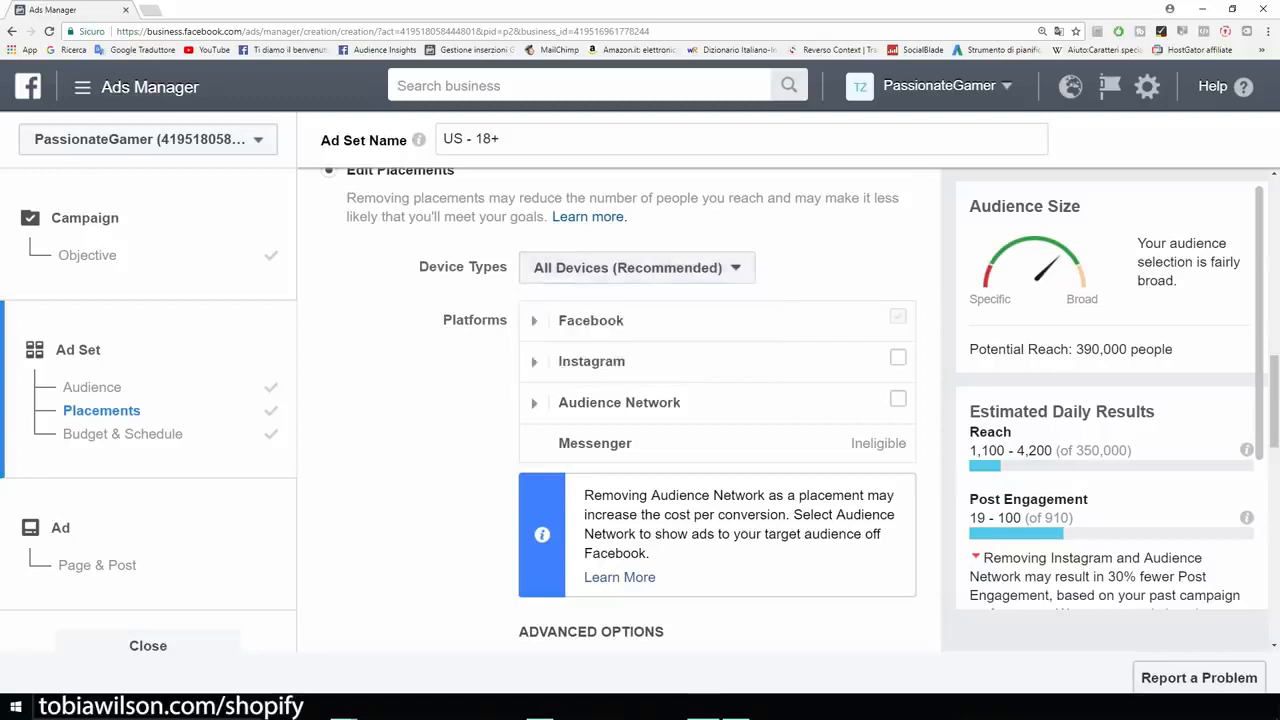
pyautogui.scroll(-5, 618, 410)
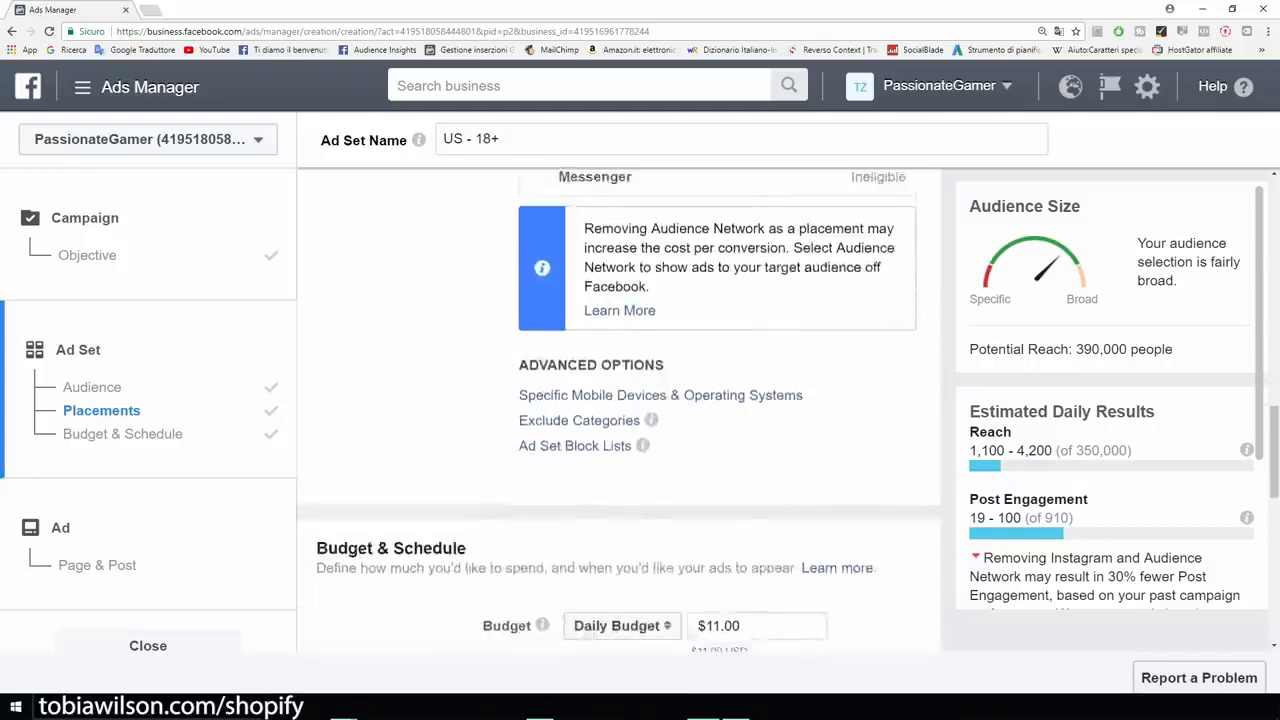
# Change the daily budget from $11.00 to $5.00, giving a $35.00 weekly spend cap.
pyautogui.scroll(-2, 541, 359)
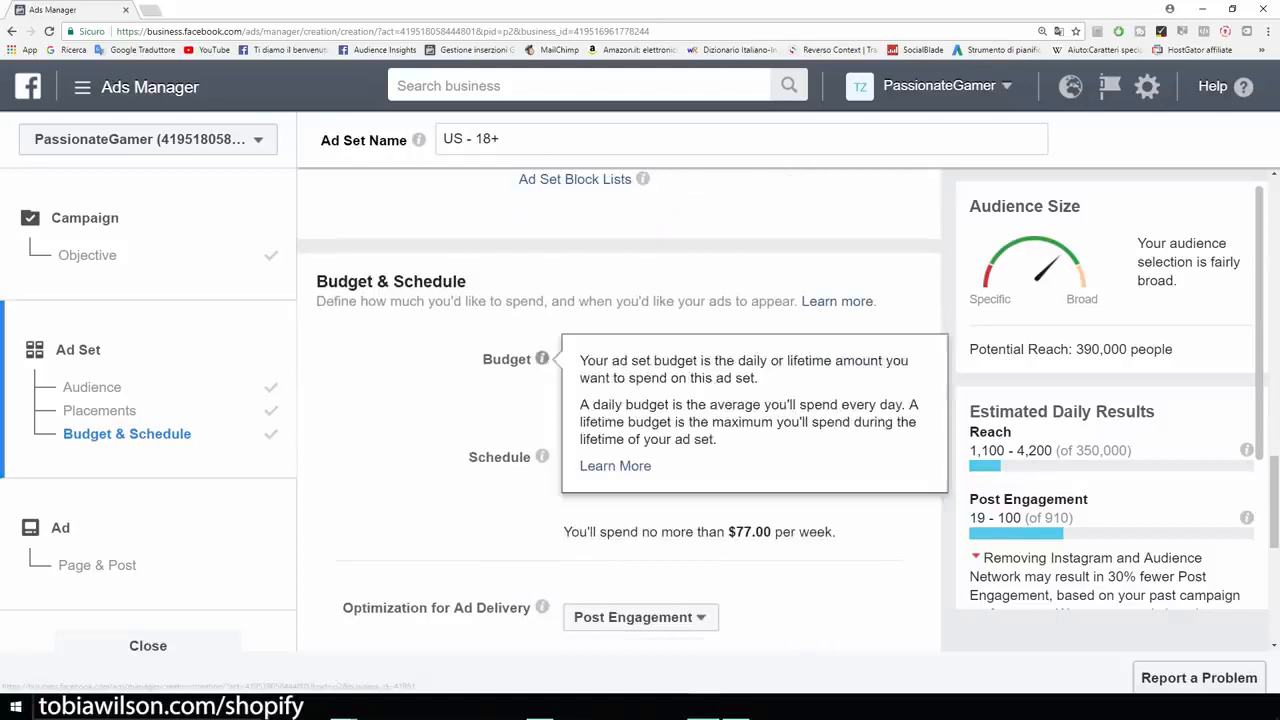
pyautogui.moveTo(706, 359); pyautogui.dragTo(719, 359)
pyautogui.press('BackSpace')
pyautogui.write('5')
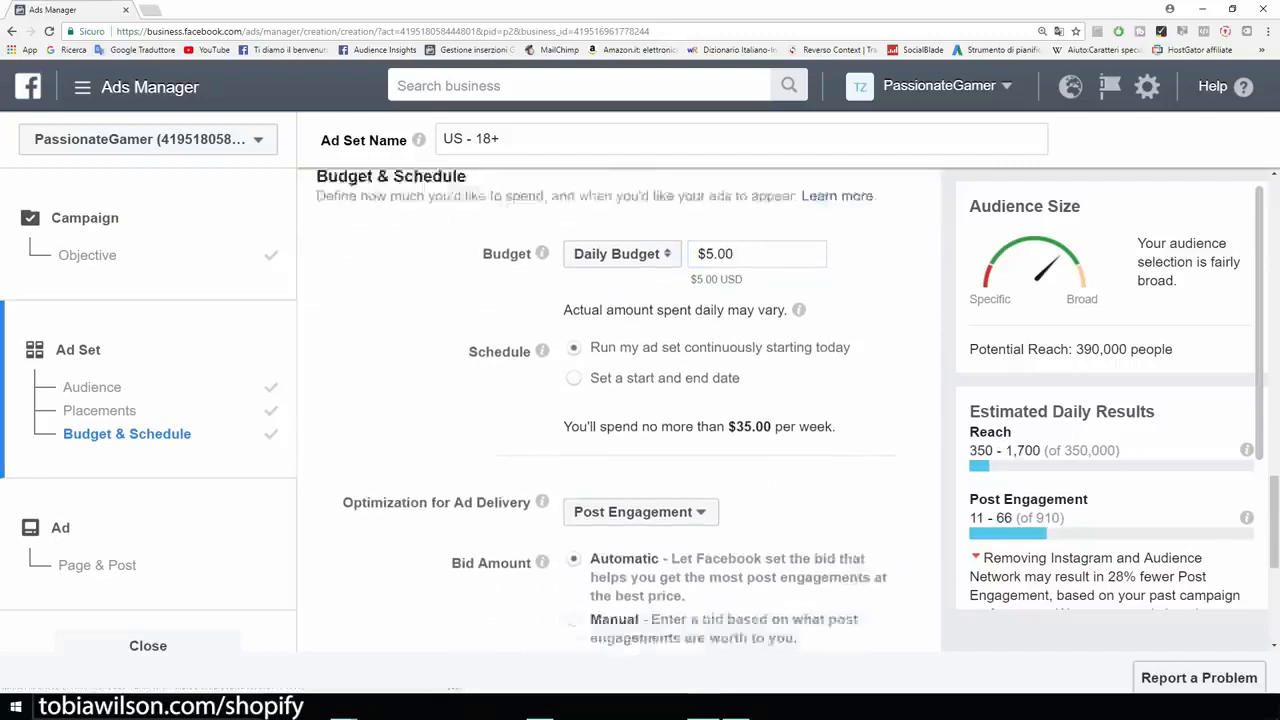
pyautogui.scroll(-1, 628, 410)
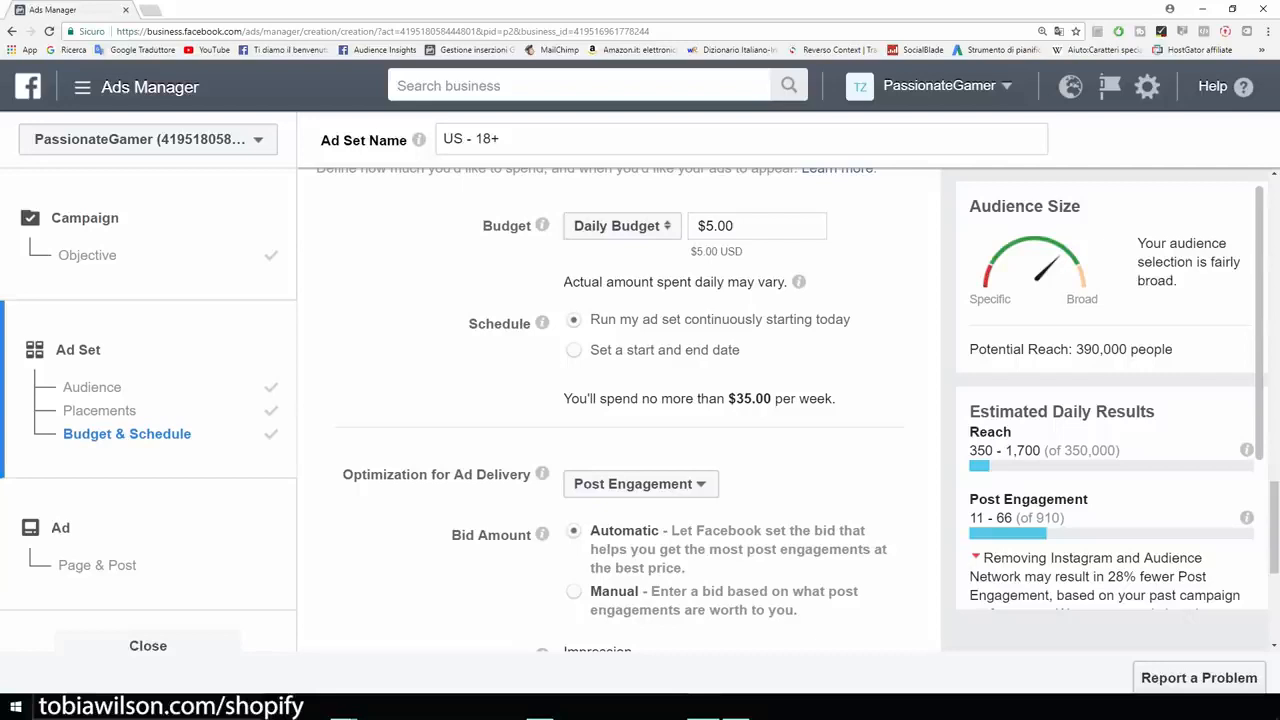
pyautogui.scroll(-4, 628, 410)
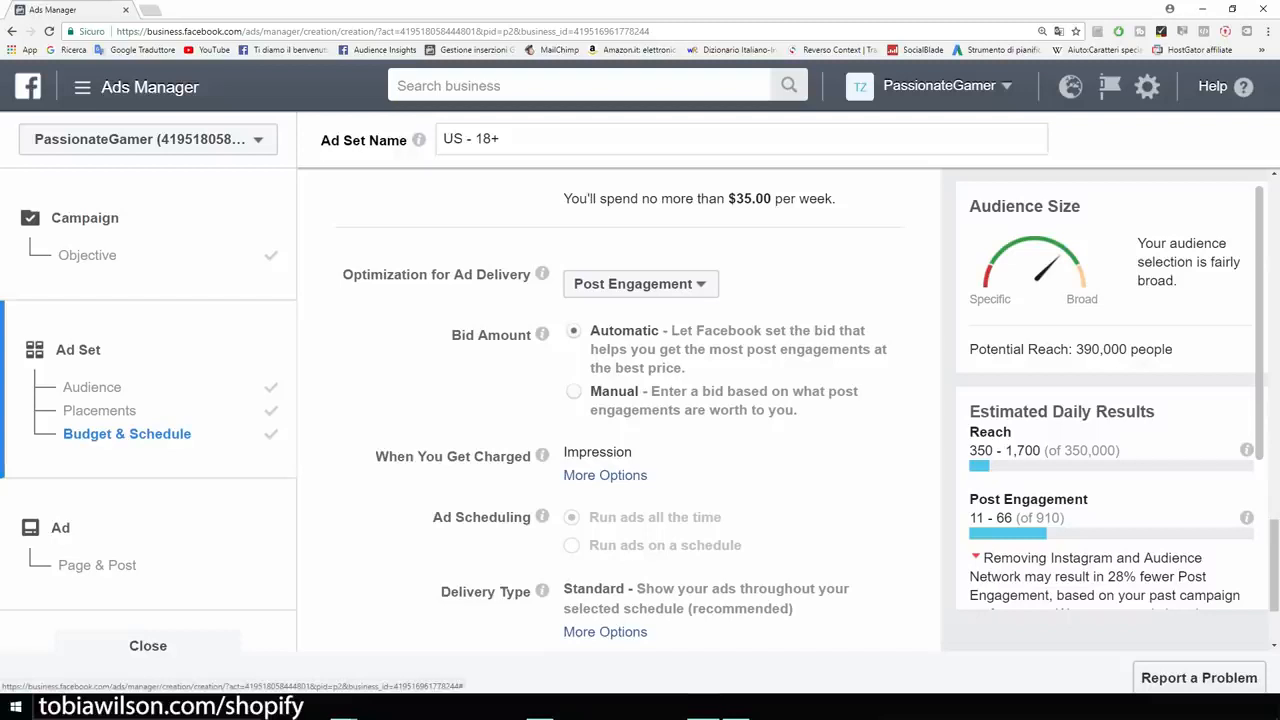
pyautogui.scroll(-2, 620, 400)
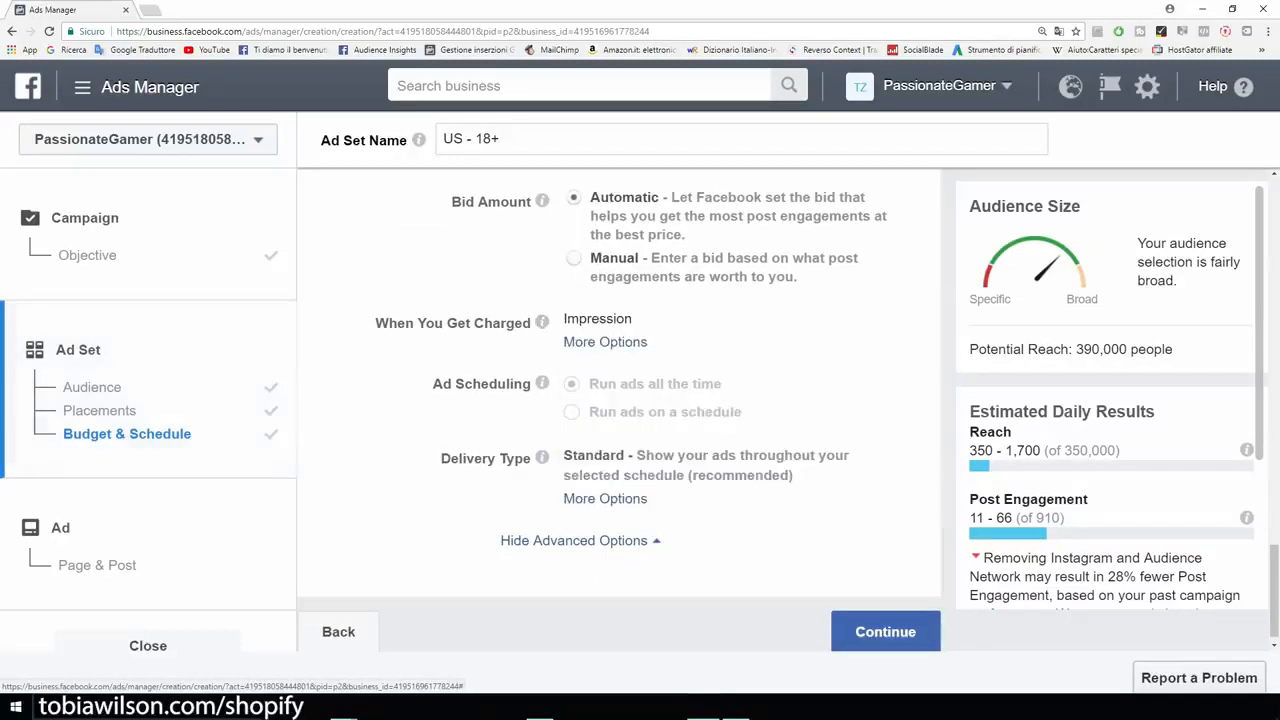
pyautogui.scroll(-1, 619, 416)
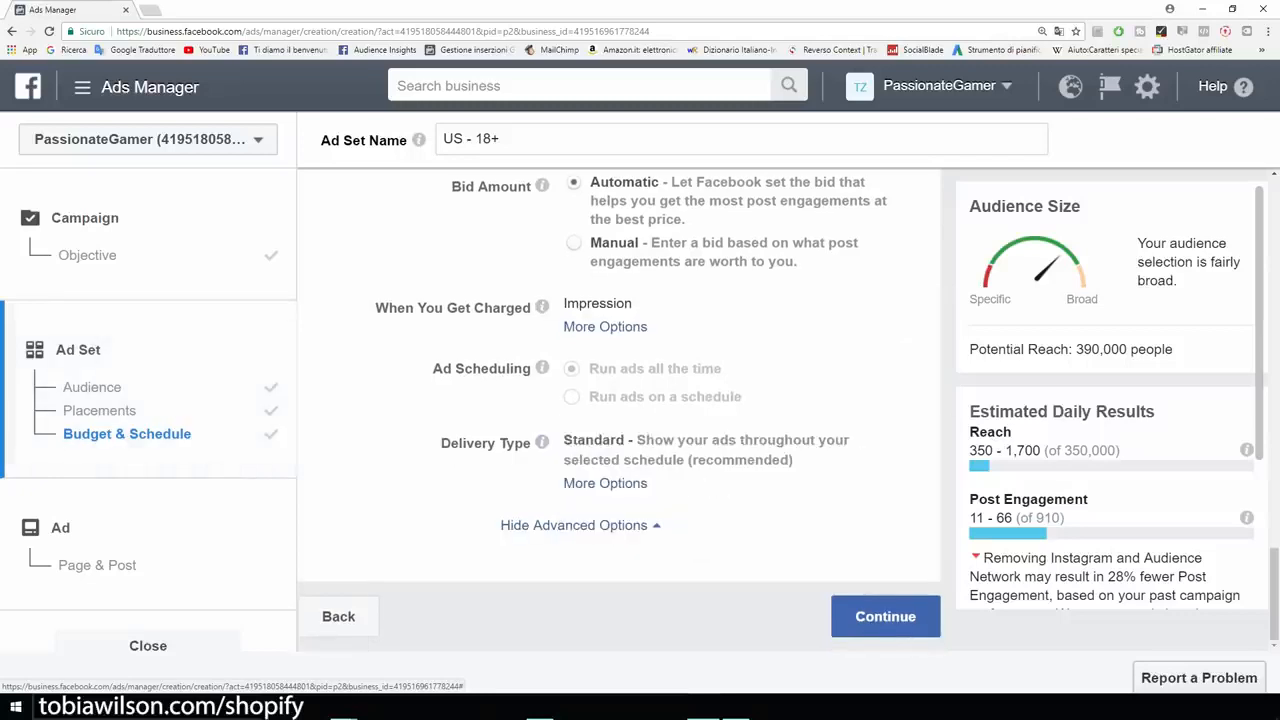
# Use the PassionateGamer 'GAMERS ONLY' T-shirt post as the ad's content.
pyautogui.click(886, 616)
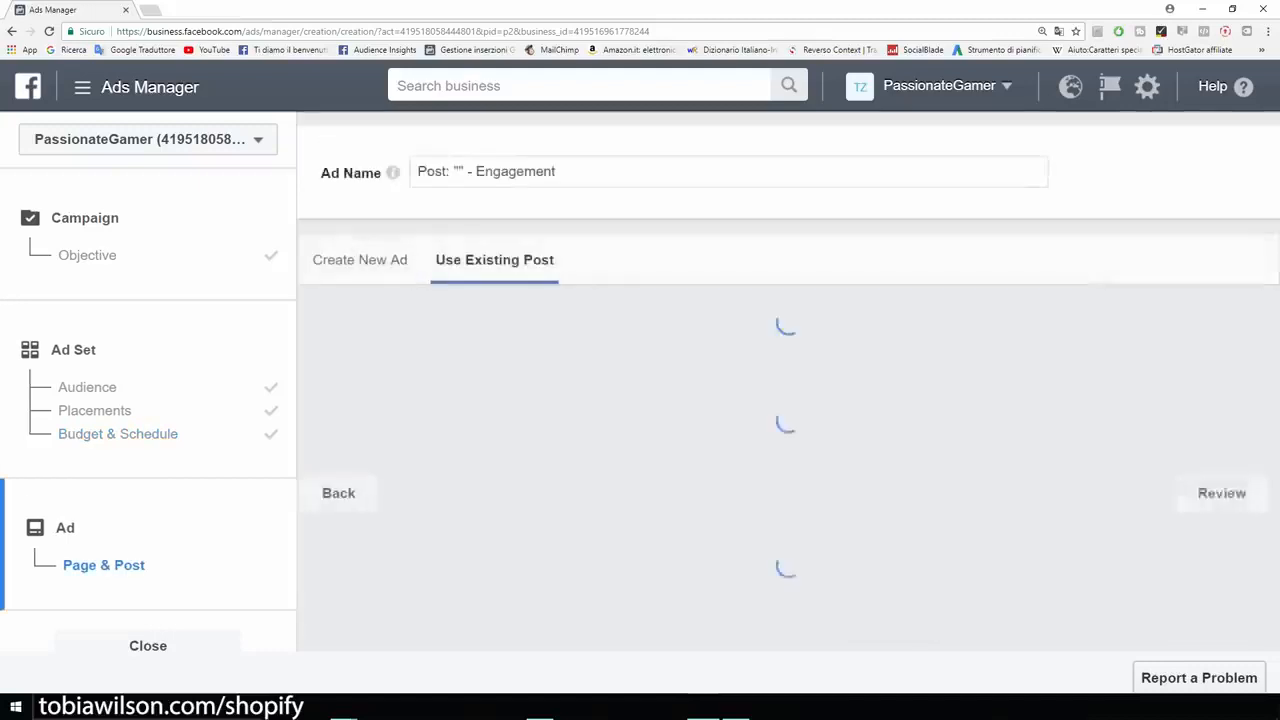
pyautogui.hotkey('ctrl', '-')
pyautogui.scroll(-1, 886, 616)
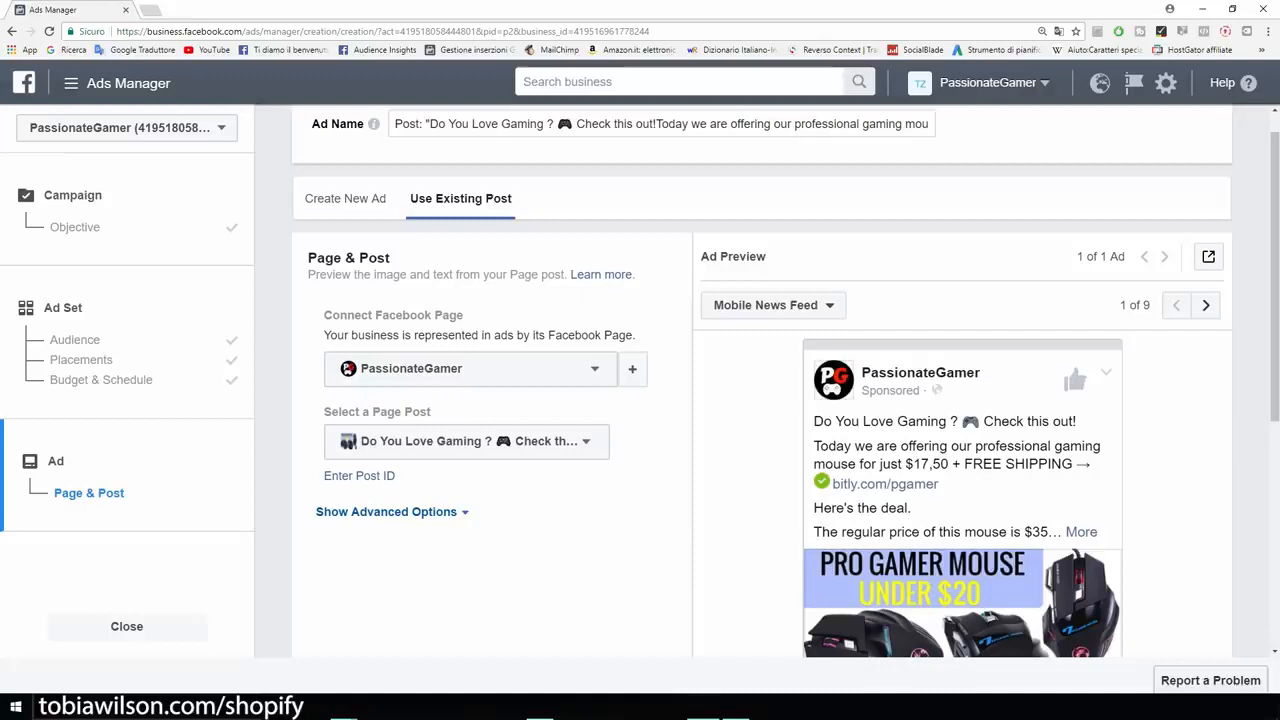
pyautogui.scroll(-1, 760, 400)
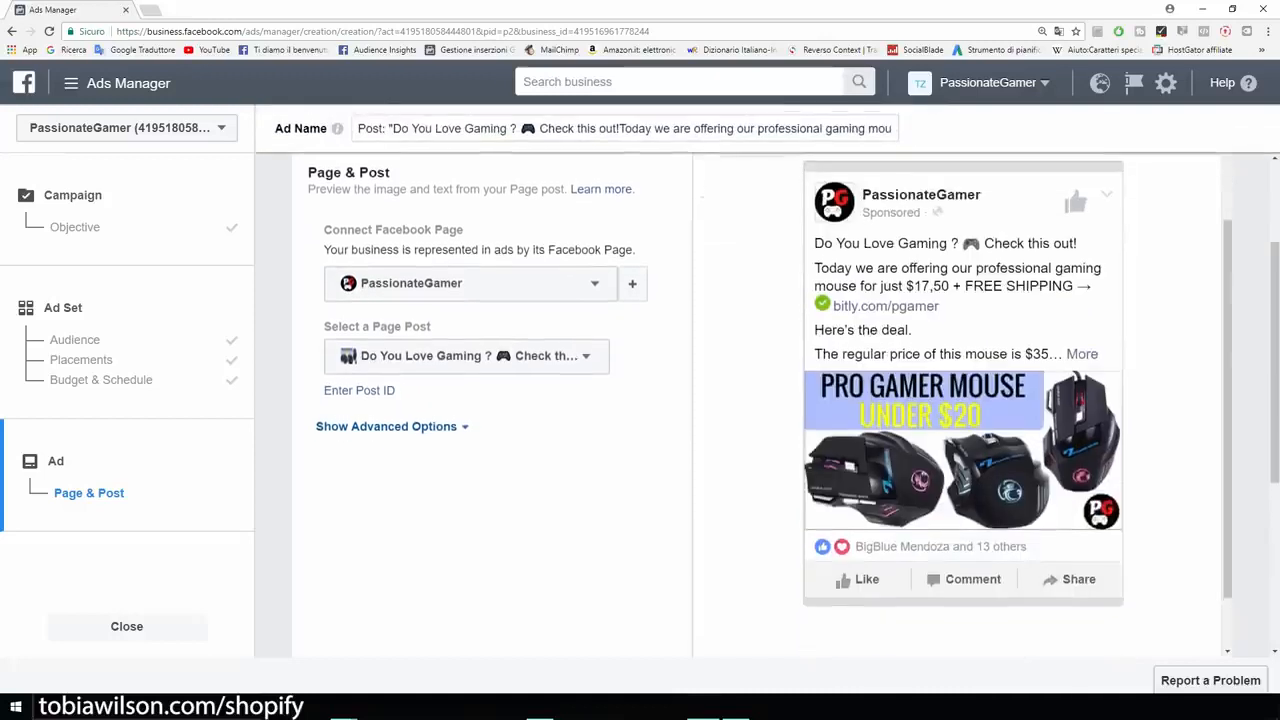
pyautogui.scroll(1, 760, 400)
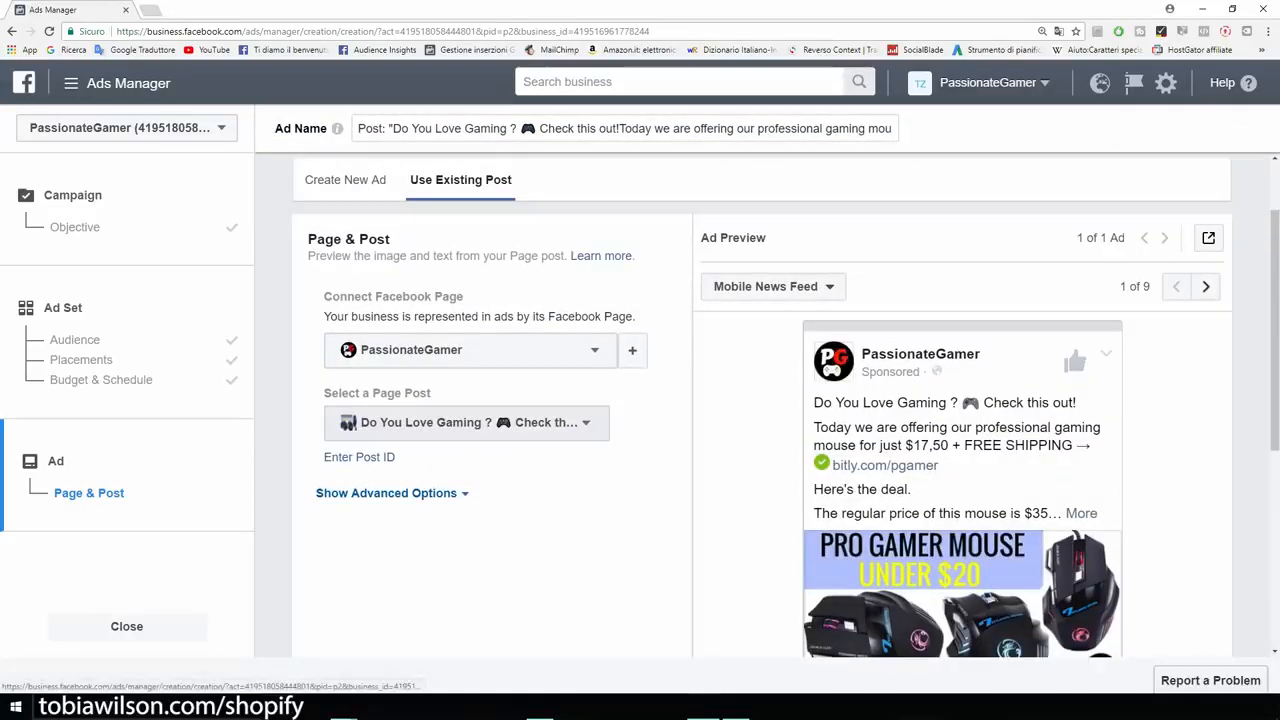
pyautogui.click(466, 422)
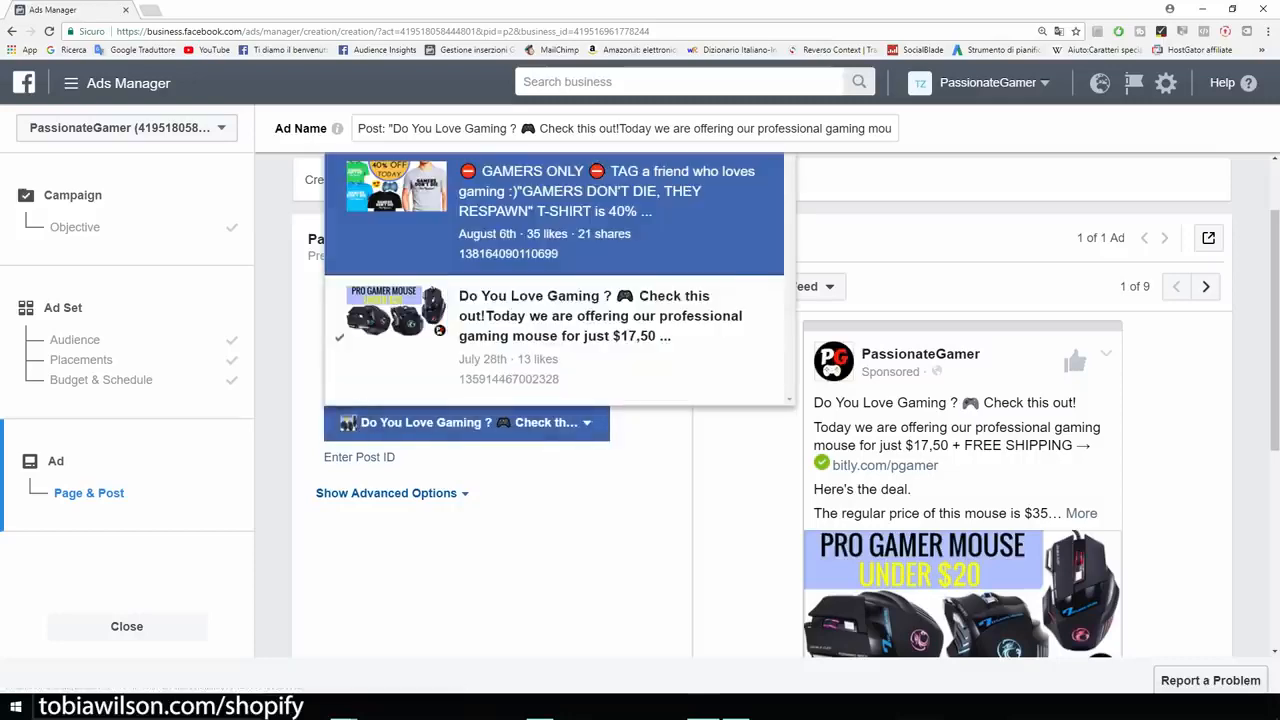
pyautogui.click(554, 213)
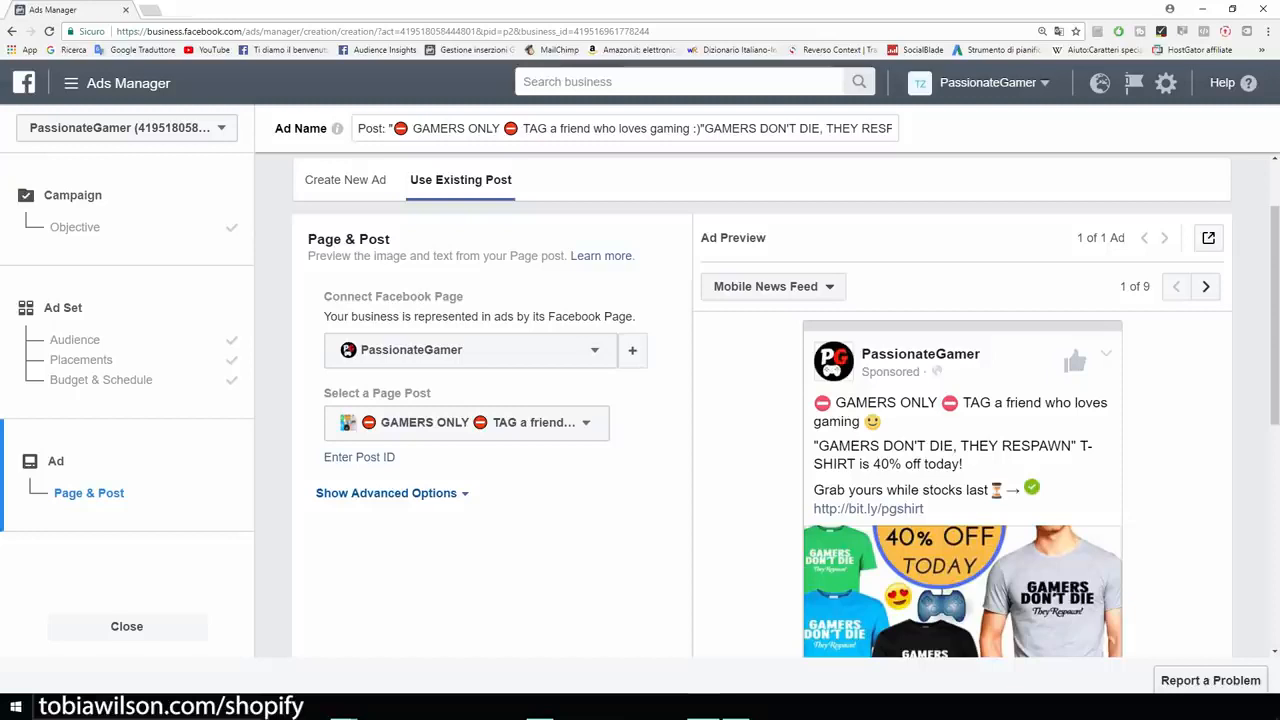
pyautogui.tripleClick(393, 297)
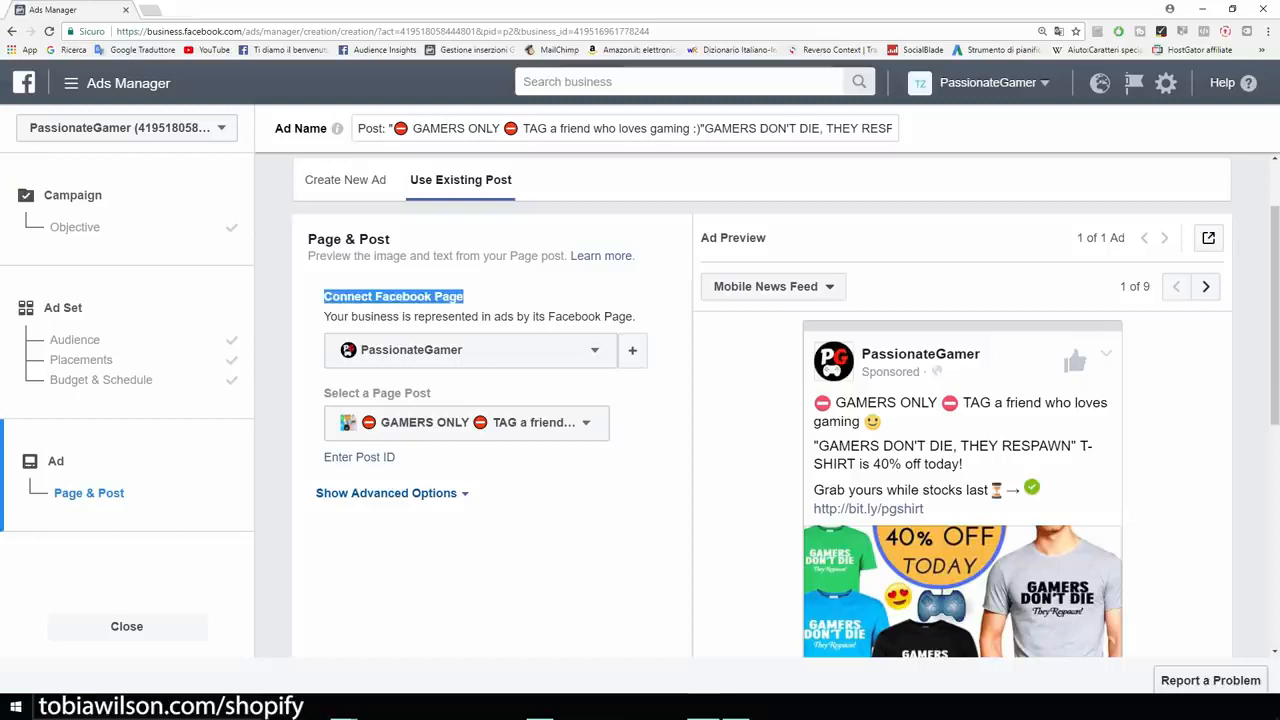
pyautogui.scroll(-1, 786, 422)
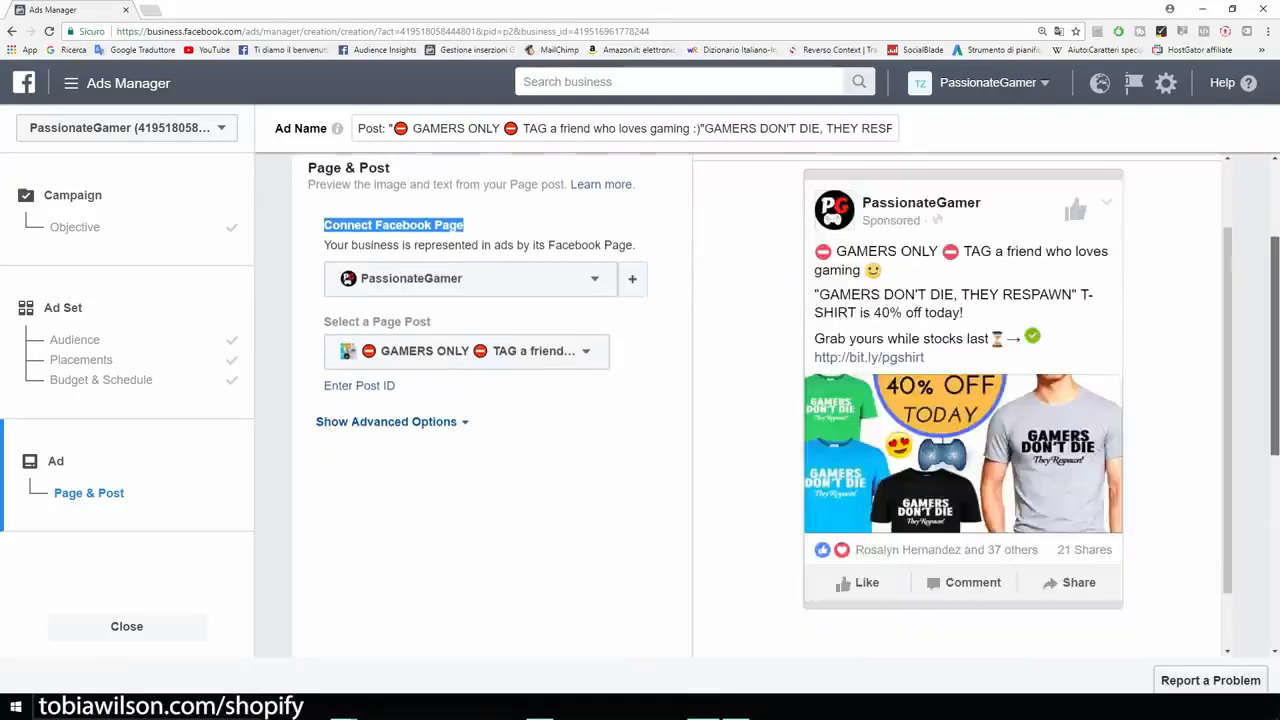
pyautogui.scroll(1, 962, 405)
pyautogui.scroll(-1, 962, 405)
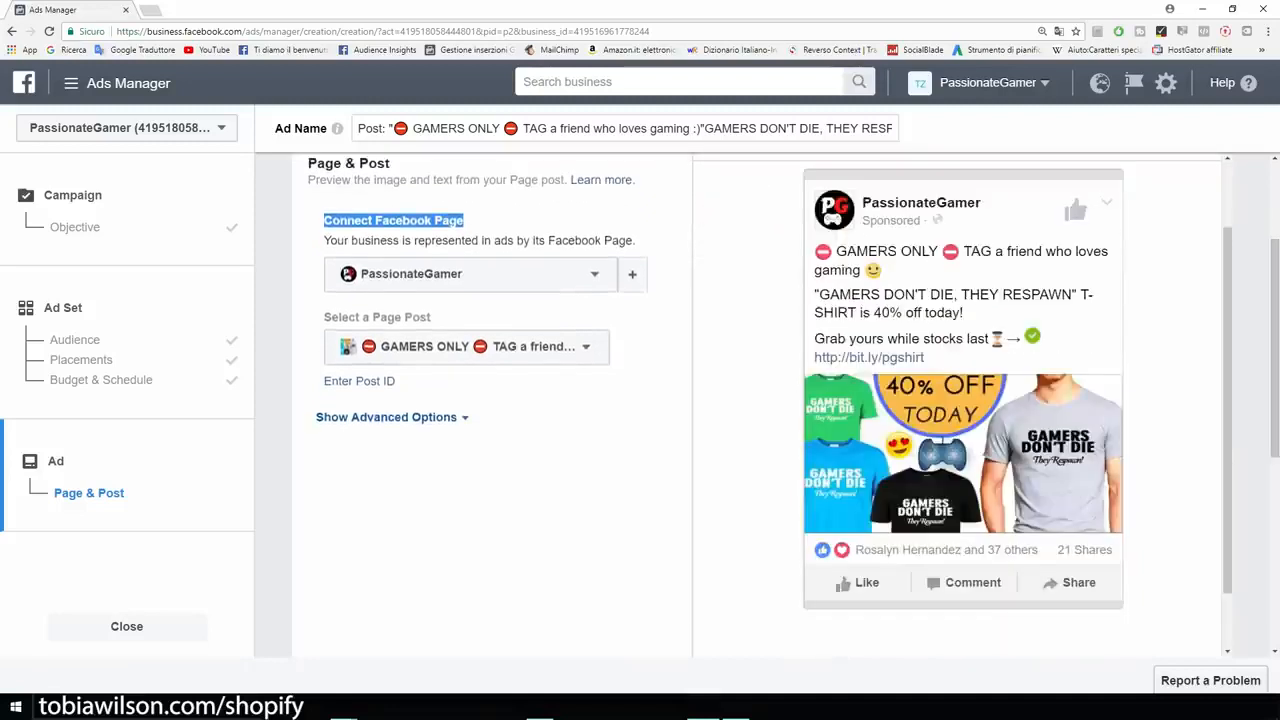
pyautogui.click(500, 221)
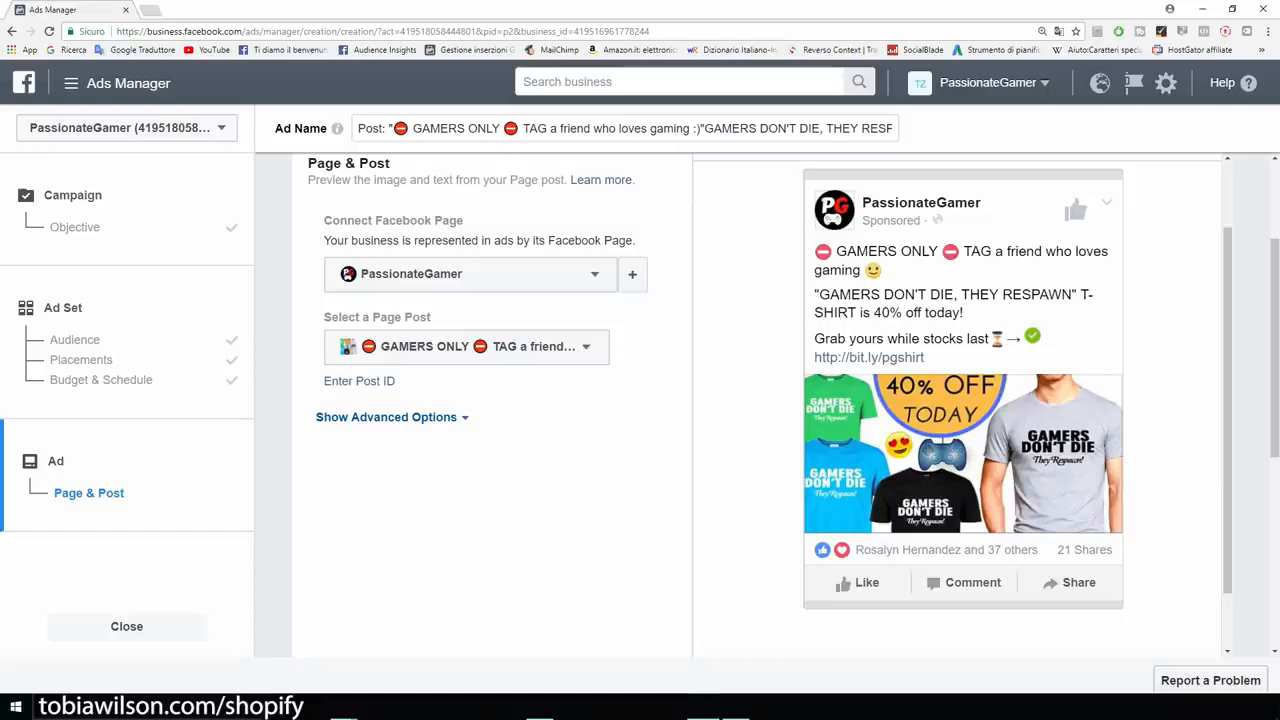
# Preview the ad on Feature Phone and Desktop News Feed placements.
pyautogui.moveTo(402, 382); pyautogui.dragTo(322, 316)
pyautogui.moveTo(1228, 310); pyautogui.dragTo(1228, 264)
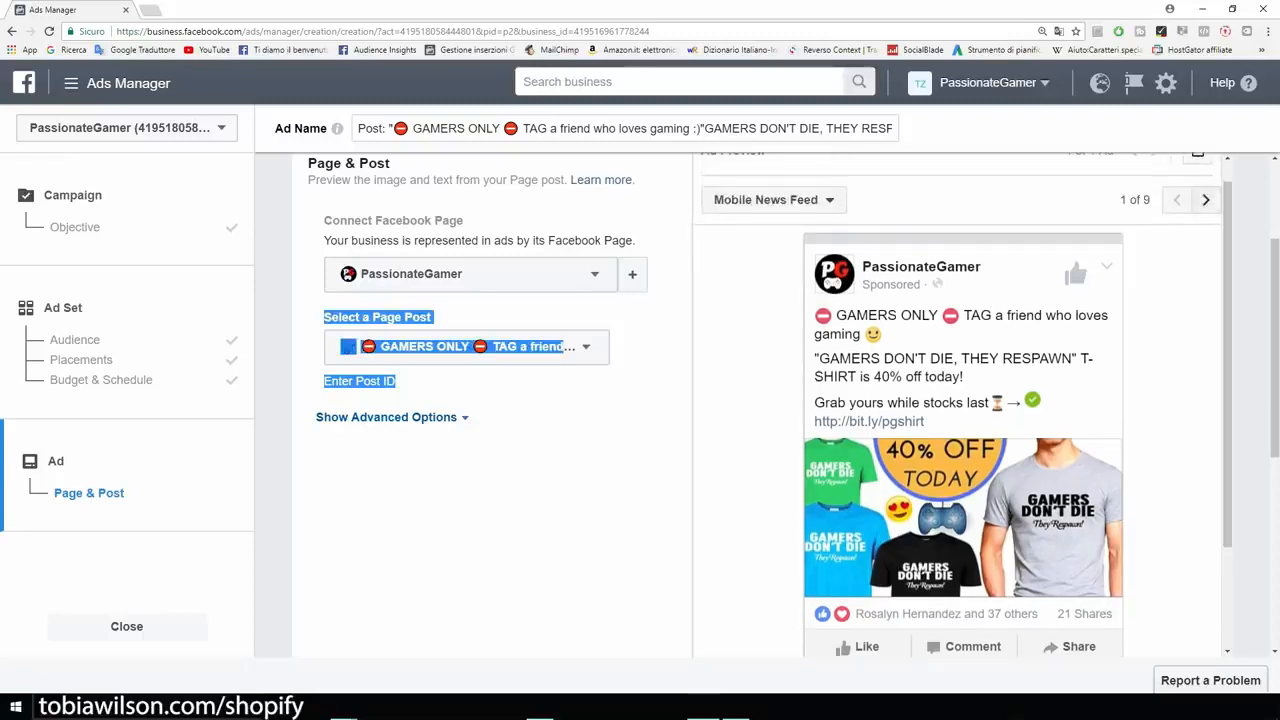
pyautogui.click(1206, 200)
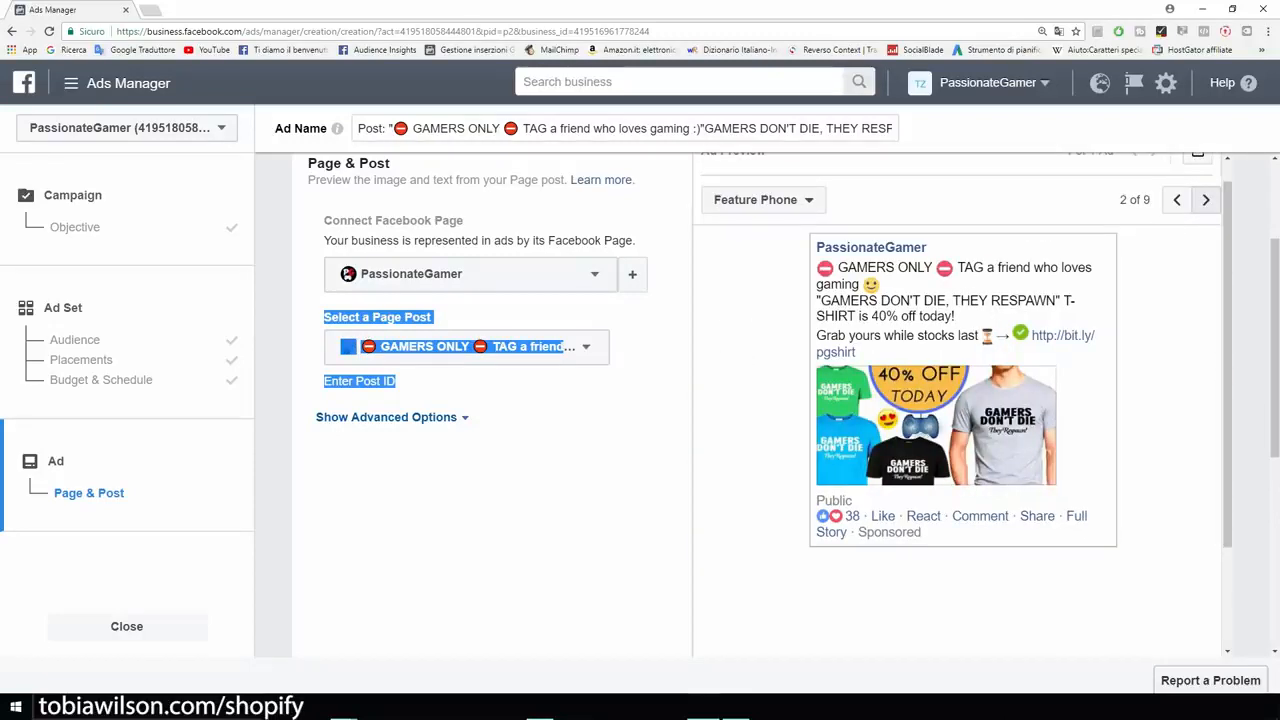
pyautogui.click(1206, 200)
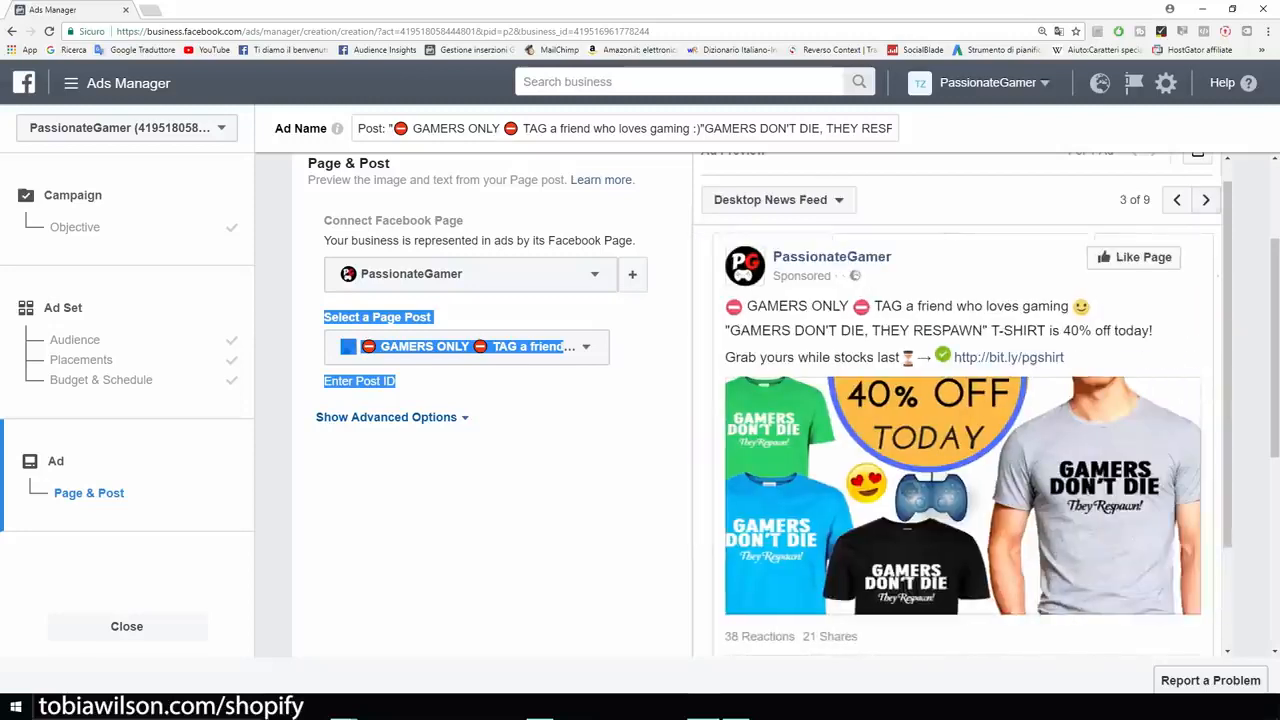
pyautogui.scroll(-2, 490, 400)
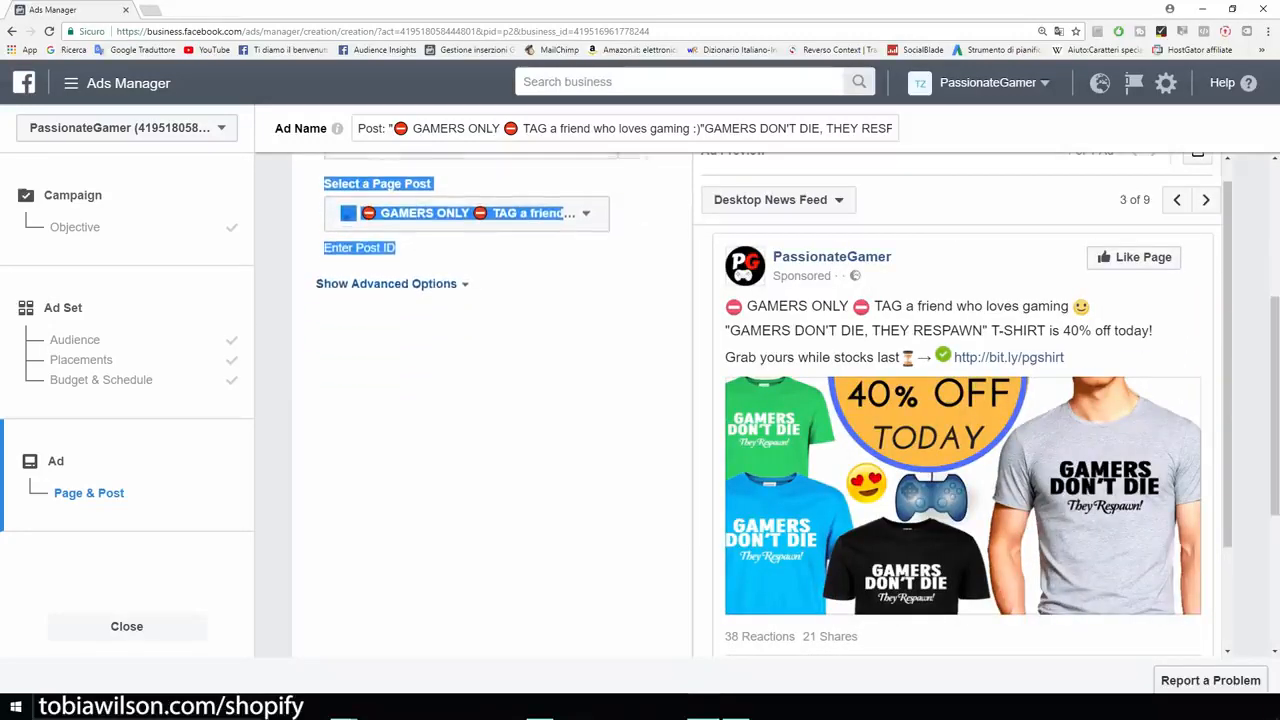
pyautogui.scroll(-3, 760, 405)
pyautogui.scroll(4, 760, 405)
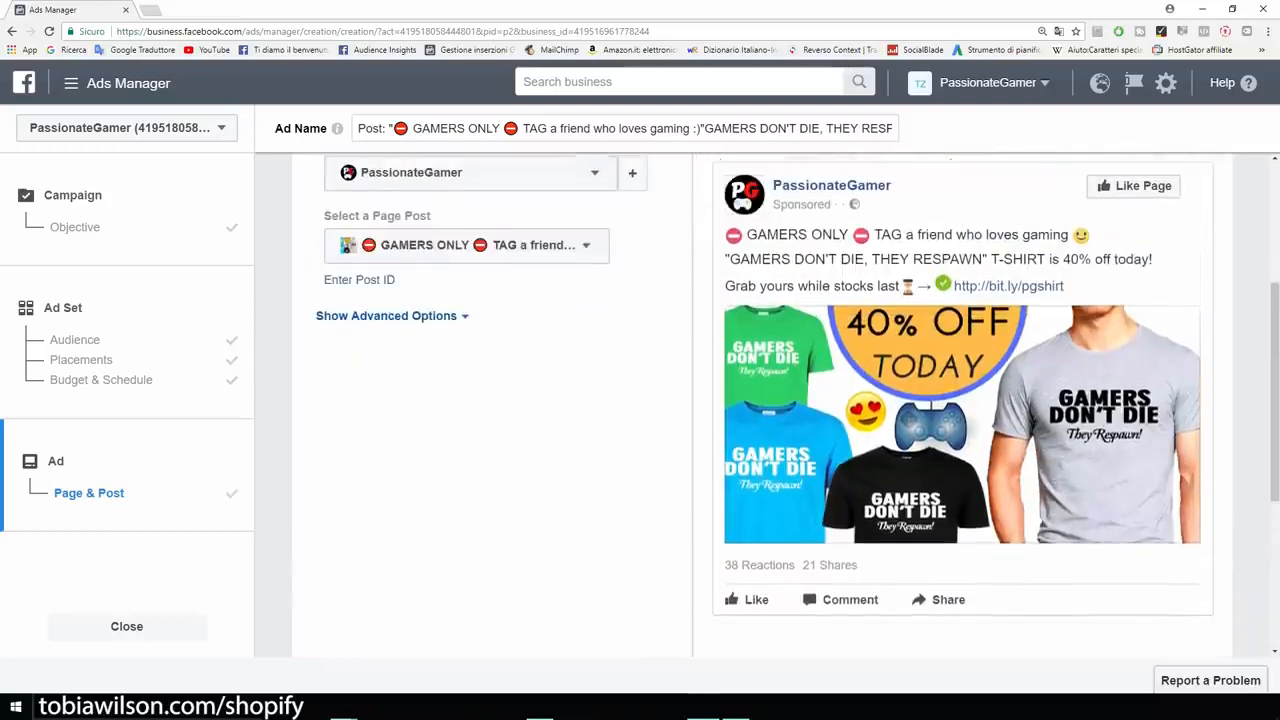
pyautogui.scroll(-3, 760, 400)
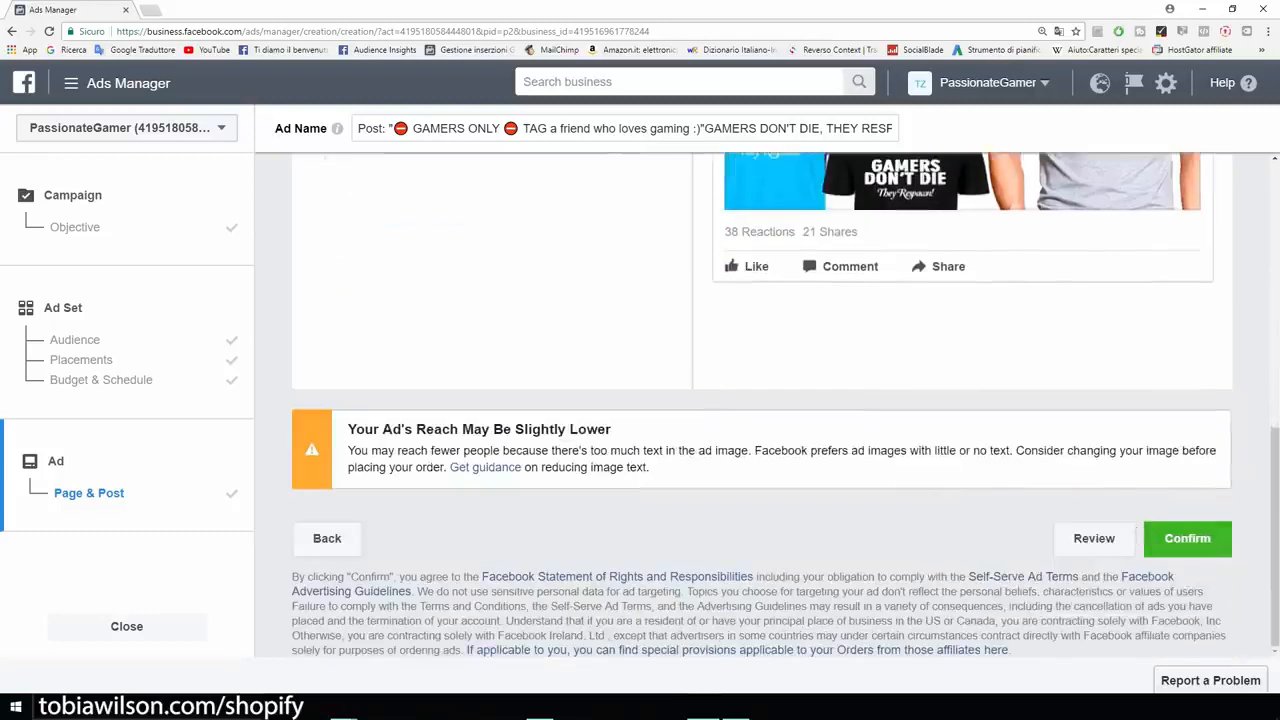
# Submit the GAMERS ONLY post ad for review despite the image-text reach warning.
pyautogui.moveTo(348, 429); pyautogui.dragTo(608, 429)
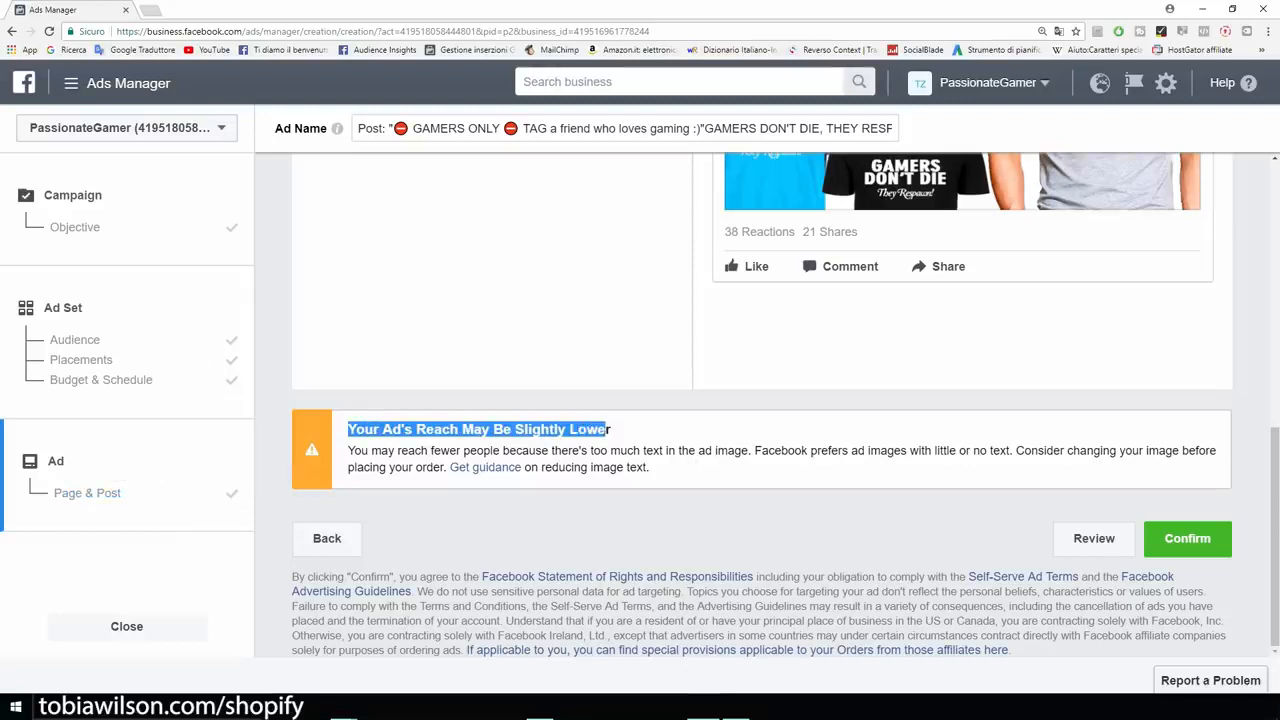
pyautogui.scroll(5, 760, 405)
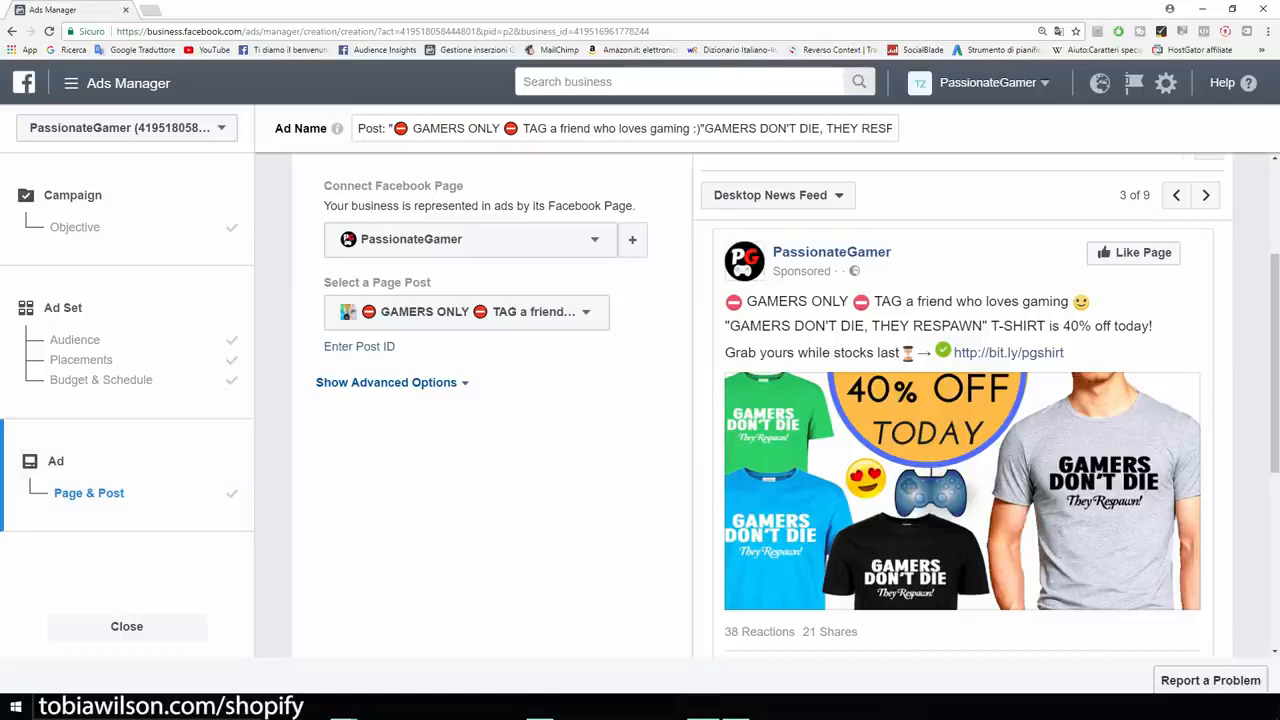
pyautogui.scroll(-1, 760, 405)
pyautogui.scroll(1, 760, 405)
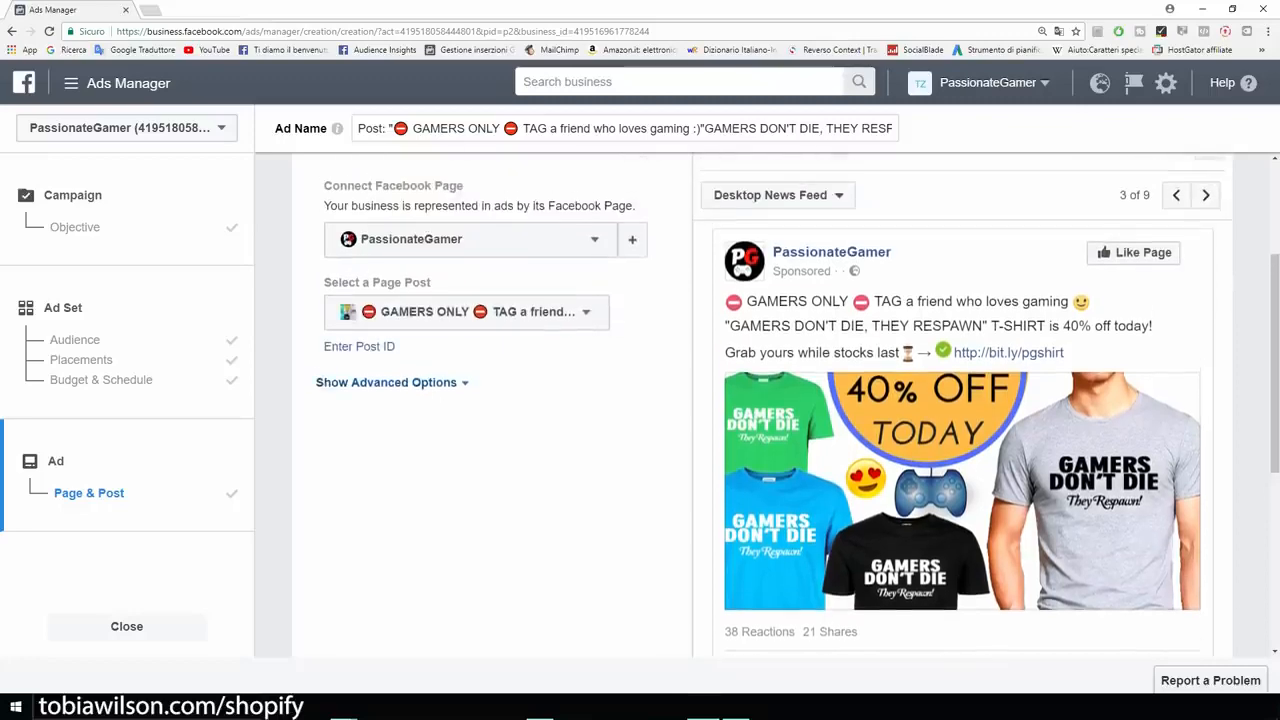
pyautogui.scroll(-5, 760, 405)
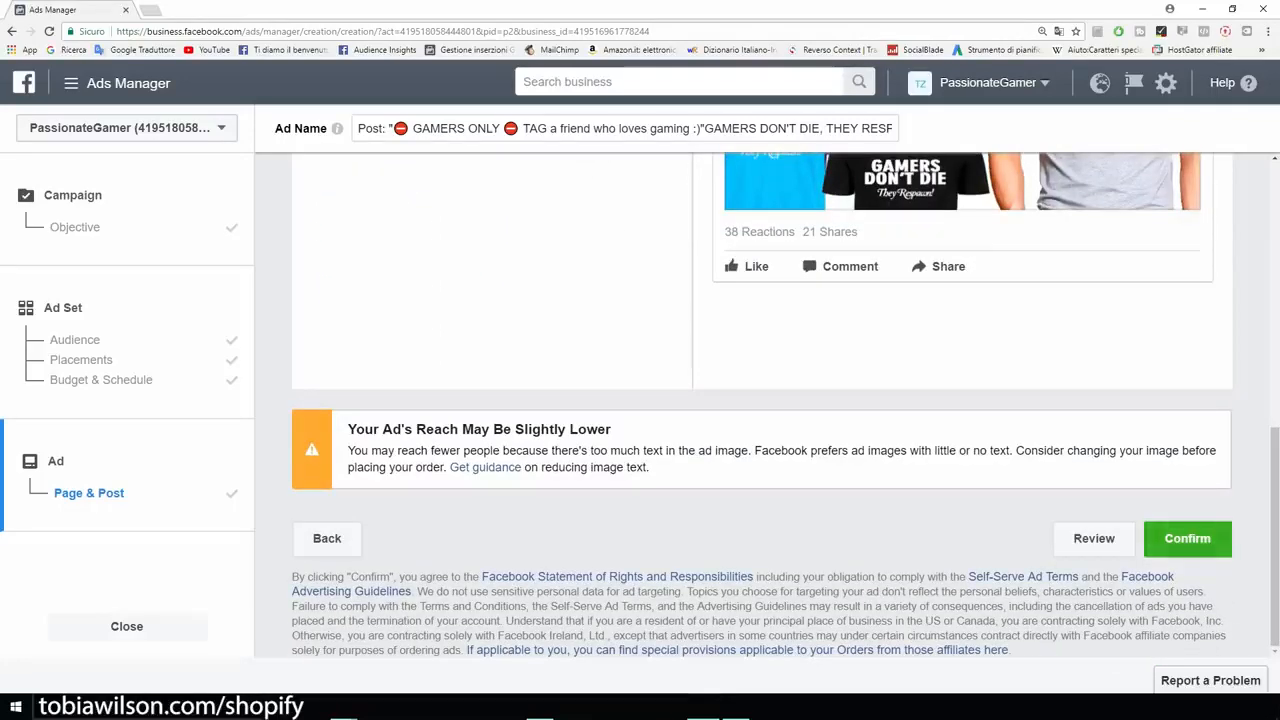
pyautogui.click(1187, 538)
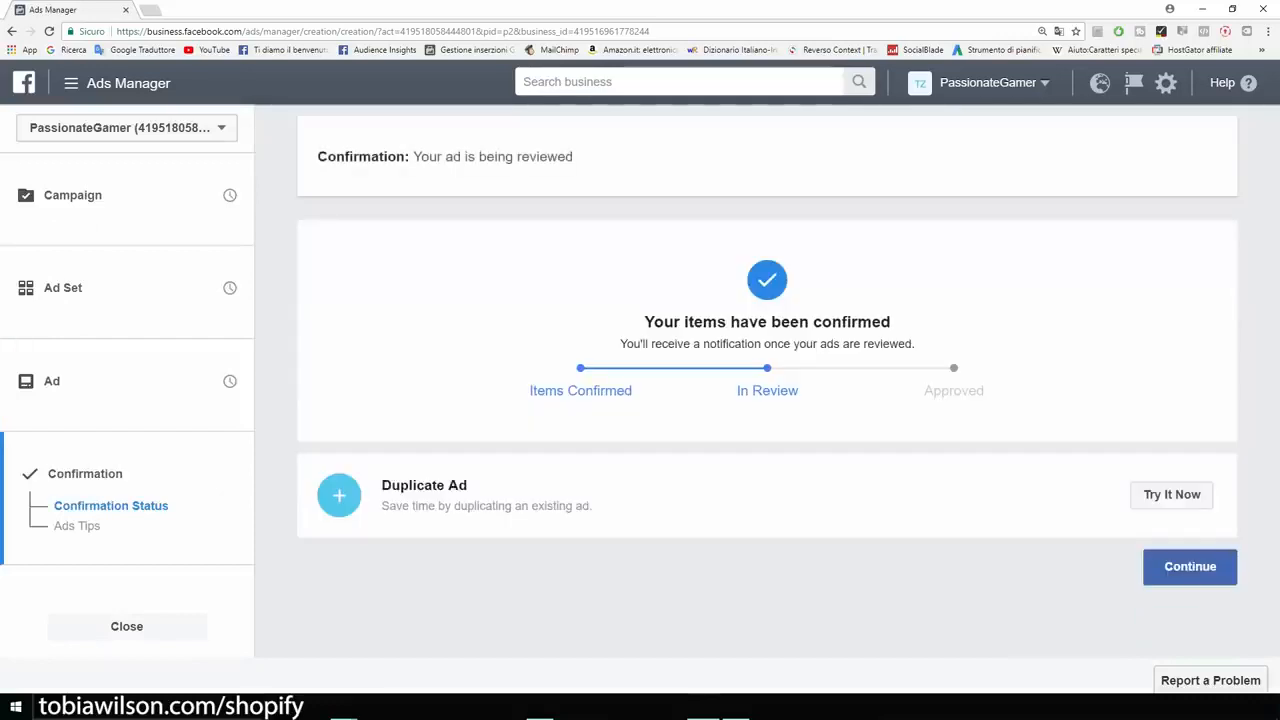
pyautogui.click(1190, 566)
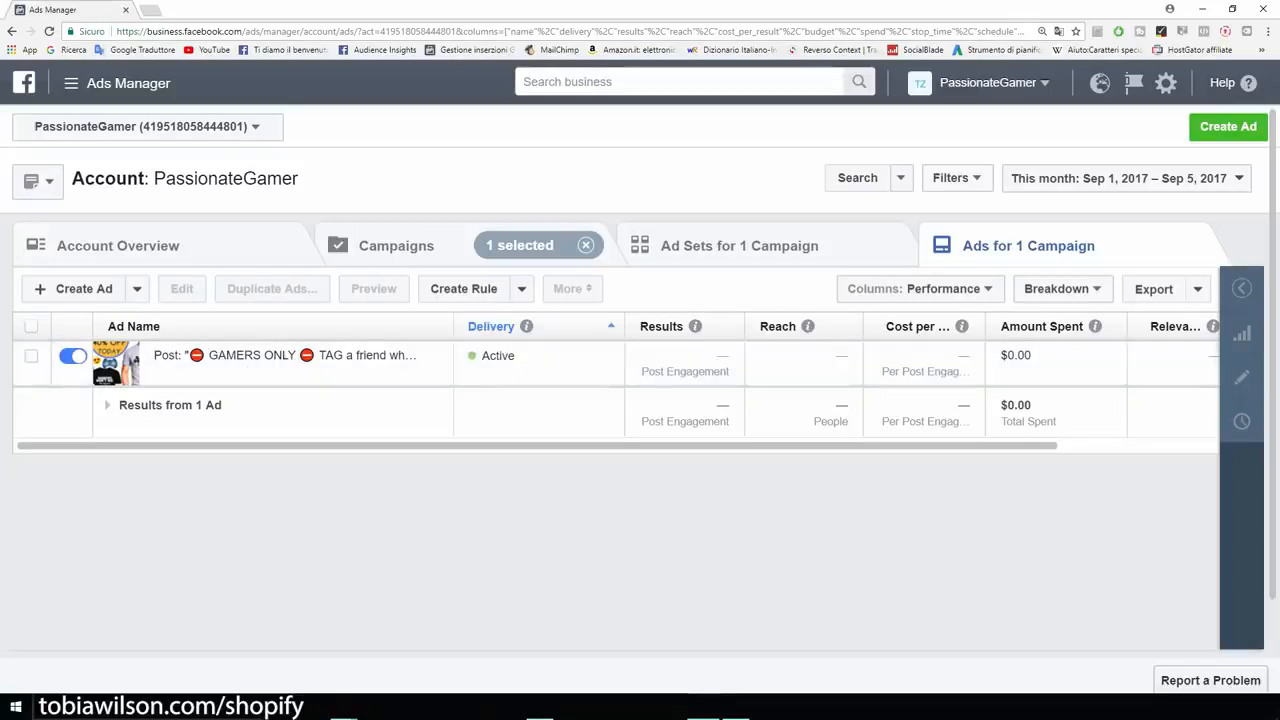
# Select the GAMERS ONLY ad's row in the ads table, then begin creating a new ad.
pyautogui.hscroll(3, 618, 380)
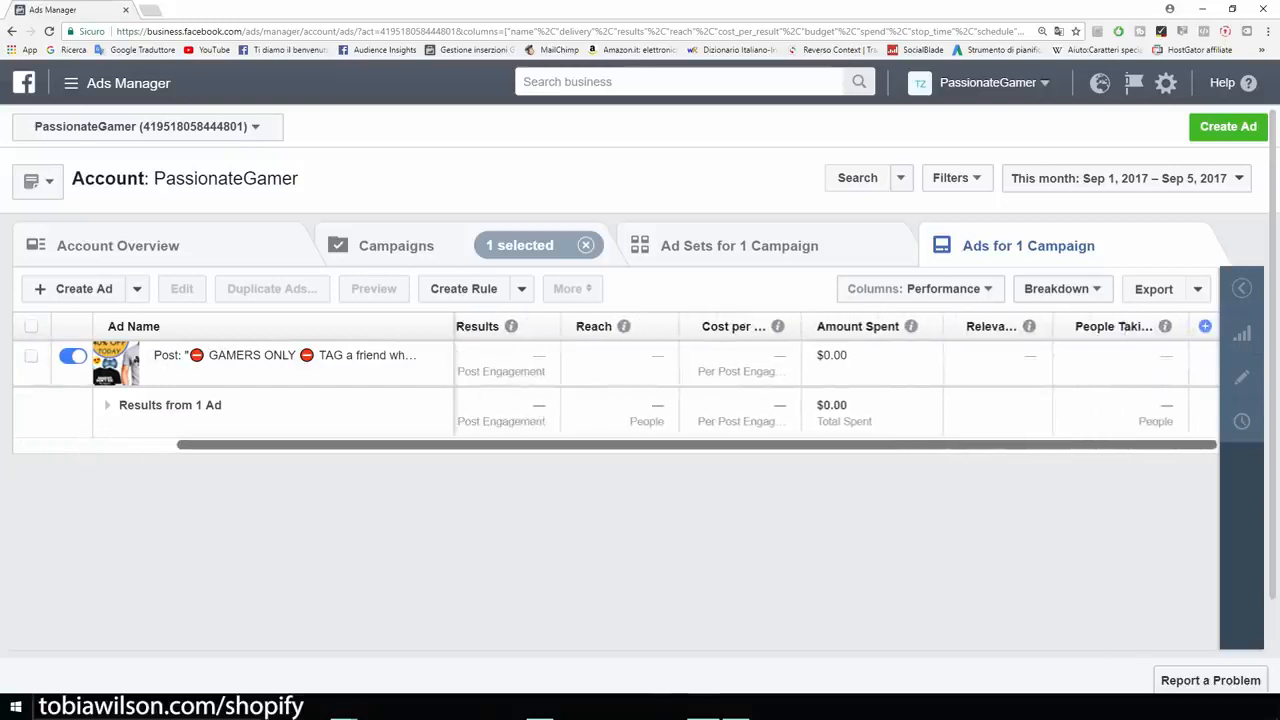
pyautogui.hscroll(-3, 618, 380)
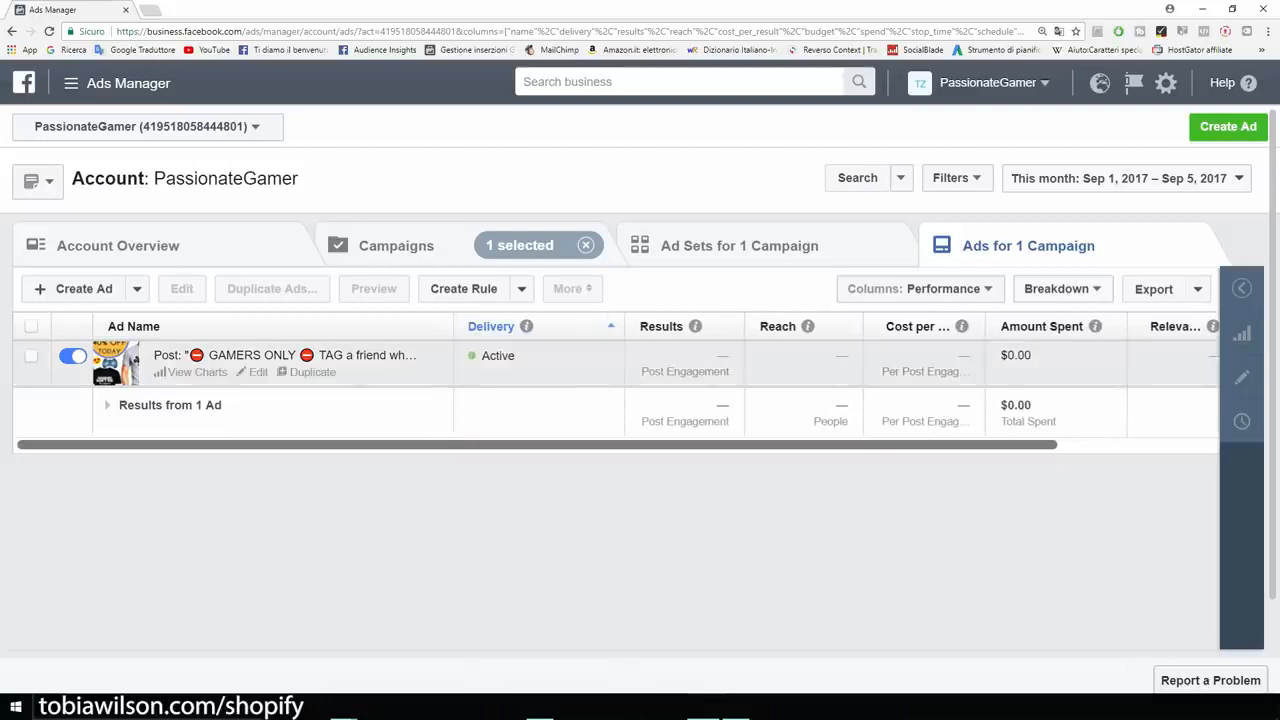
pyautogui.click(31, 356)
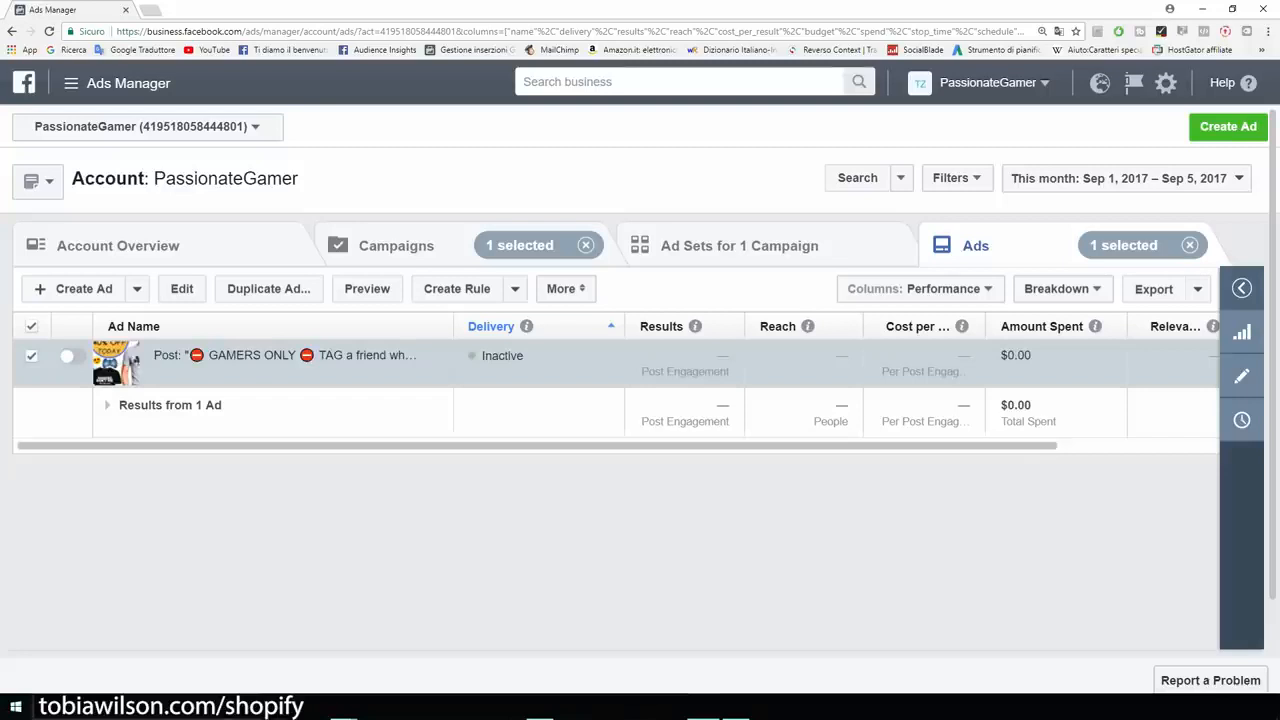
pyautogui.click(1228, 127)
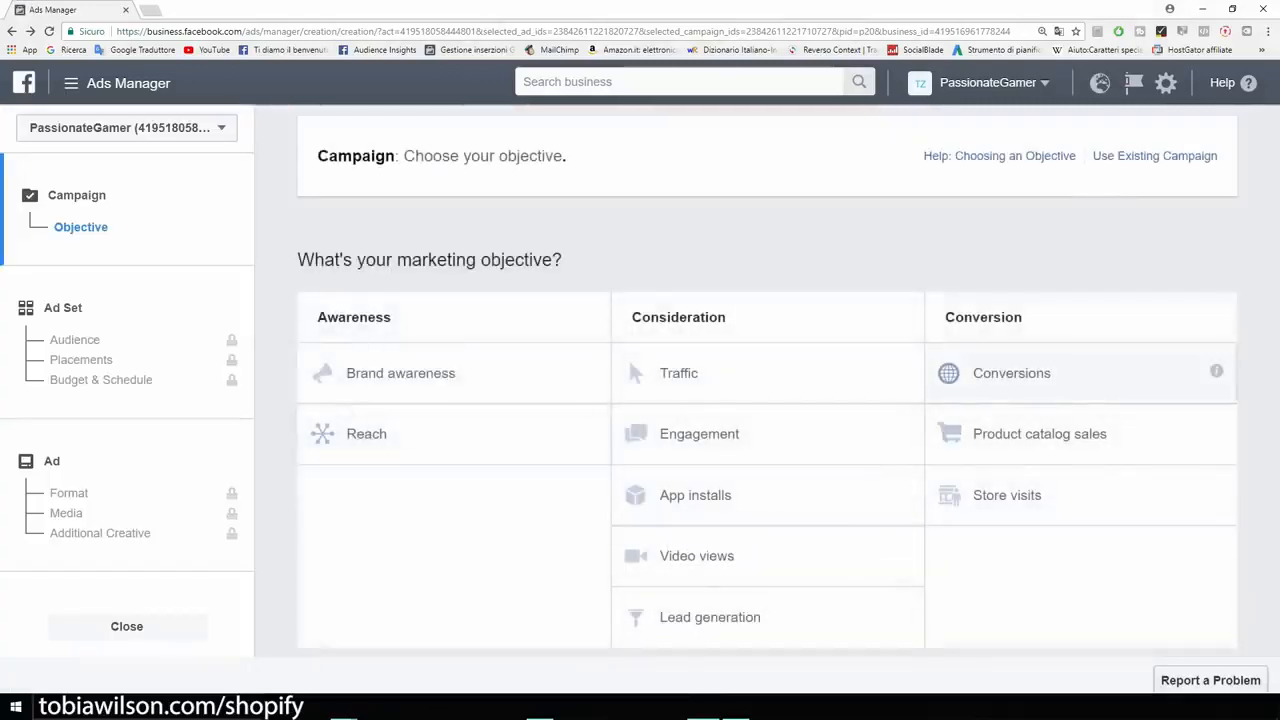
# Choose the Conversions objective and name the campaign 'Example'.
pyautogui.click(1012, 373)
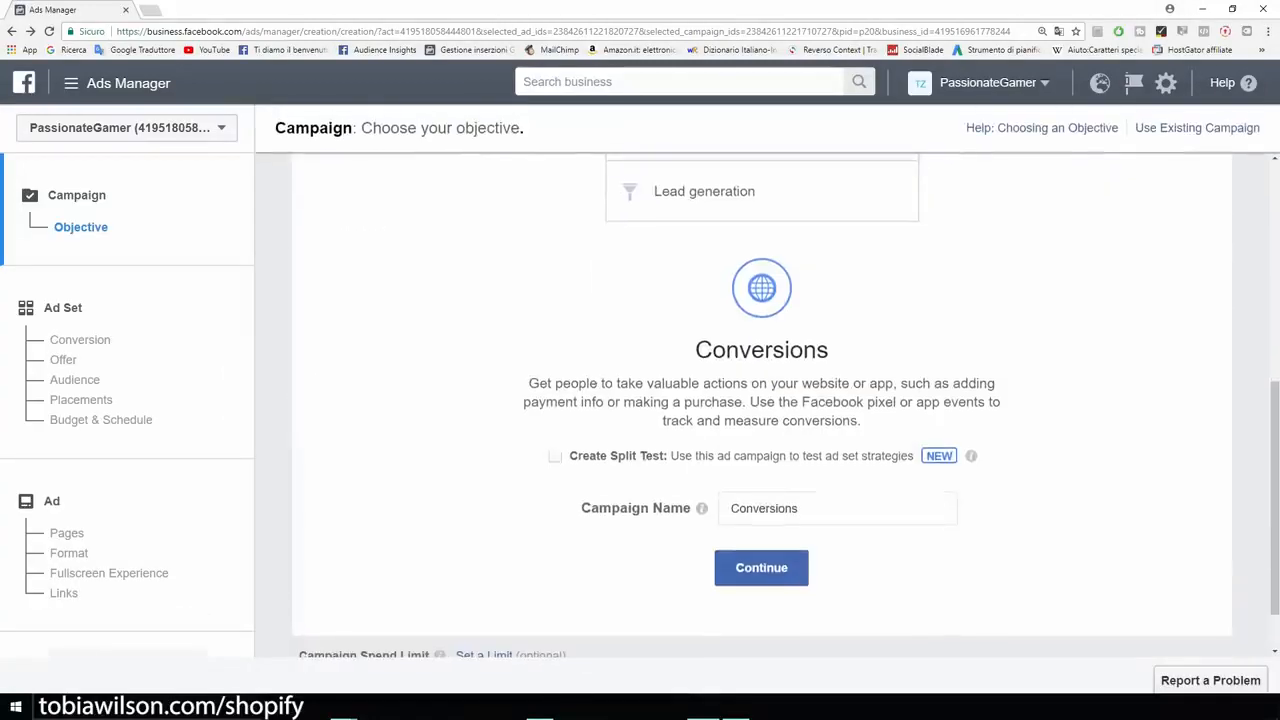
pyautogui.write('Exapl')
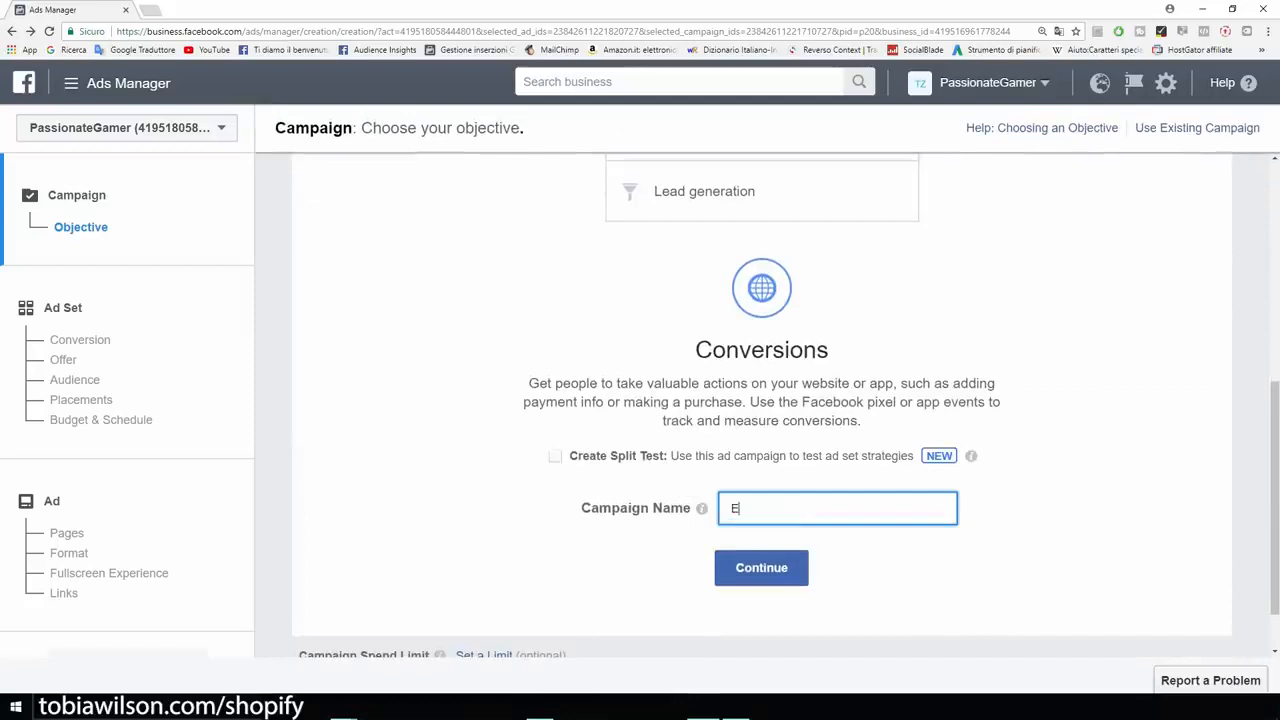
pyautogui.press('BackSpace')
pyautogui.press('BackSpace')
pyautogui.write('mple')
pyautogui.press('Return')
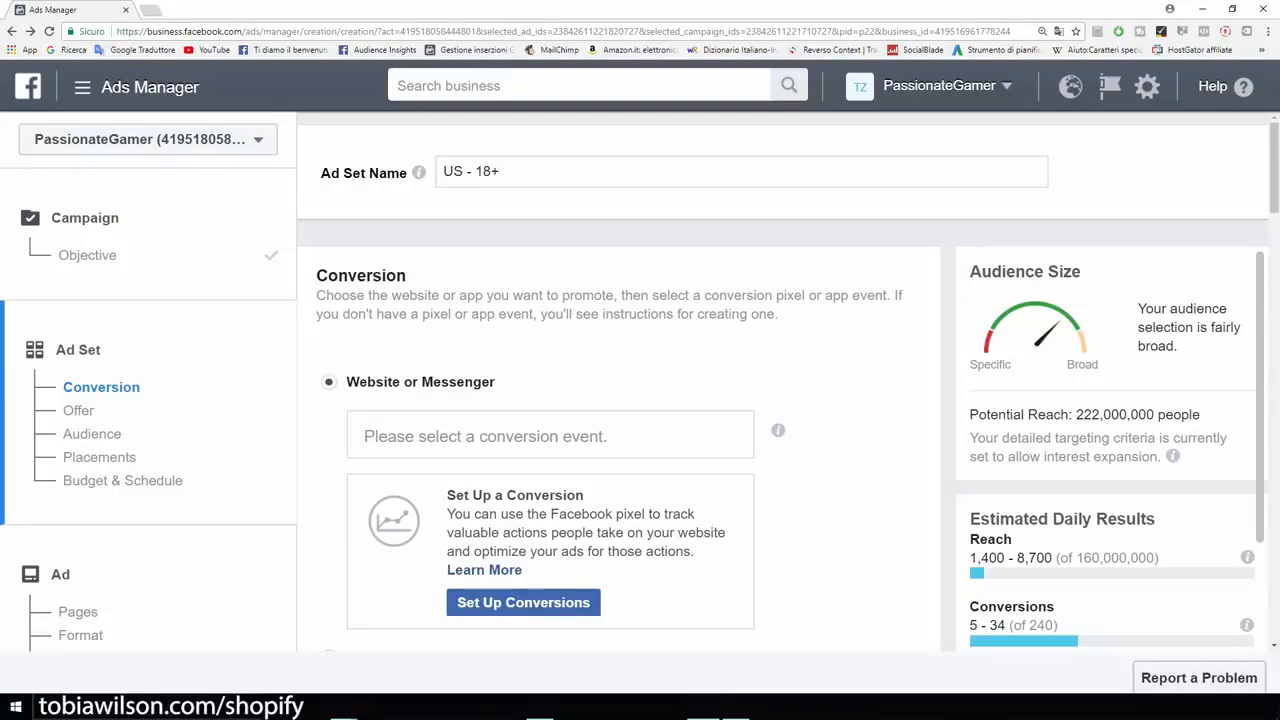
# Browse the conversion events past Add To Cart, Add To Wishlist and Initiate Checkout to Purchase.
pyautogui.click(550, 436)
pyautogui.scroll(-1, 550, 436)
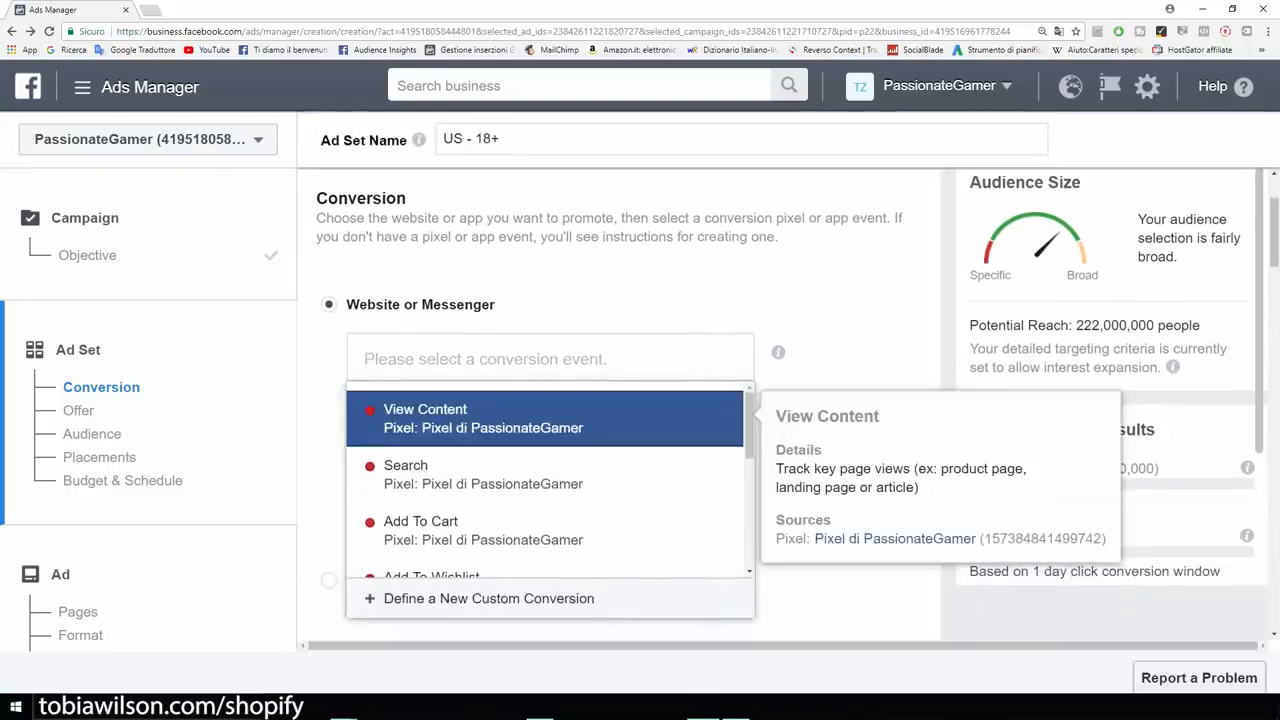
pyautogui.press('Down')
pyautogui.press('Down')
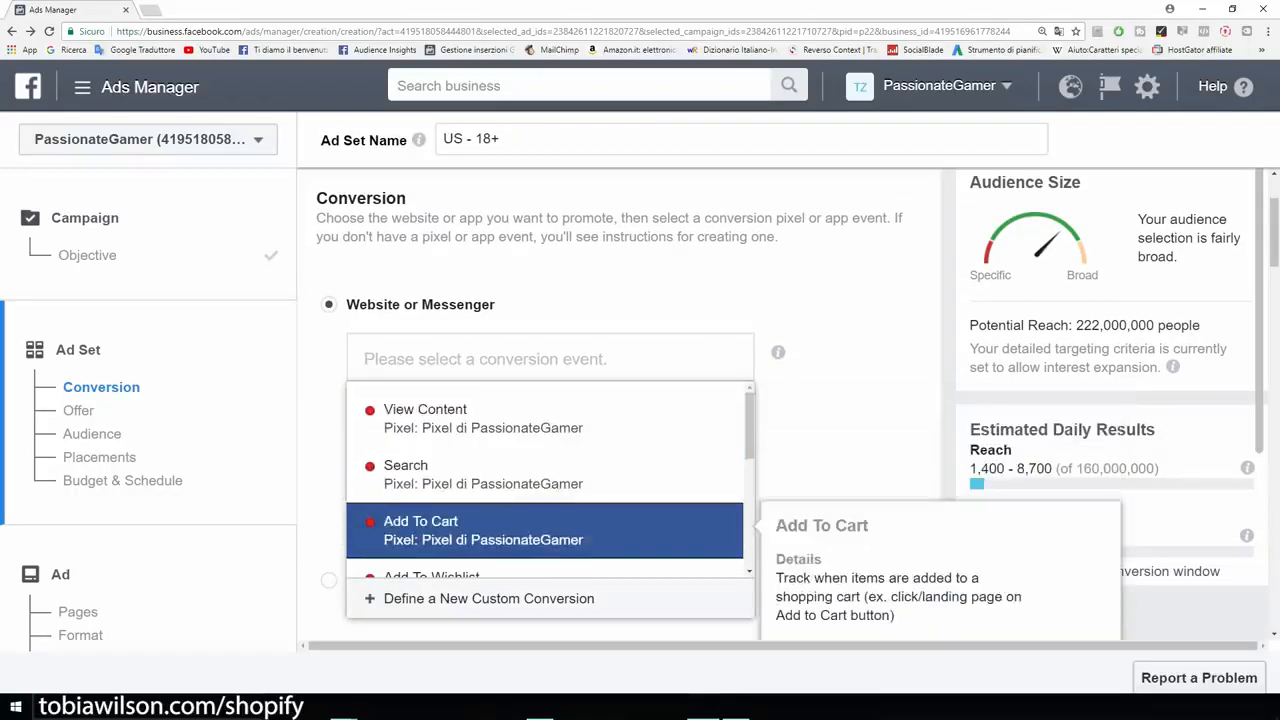
pyautogui.press('Down')
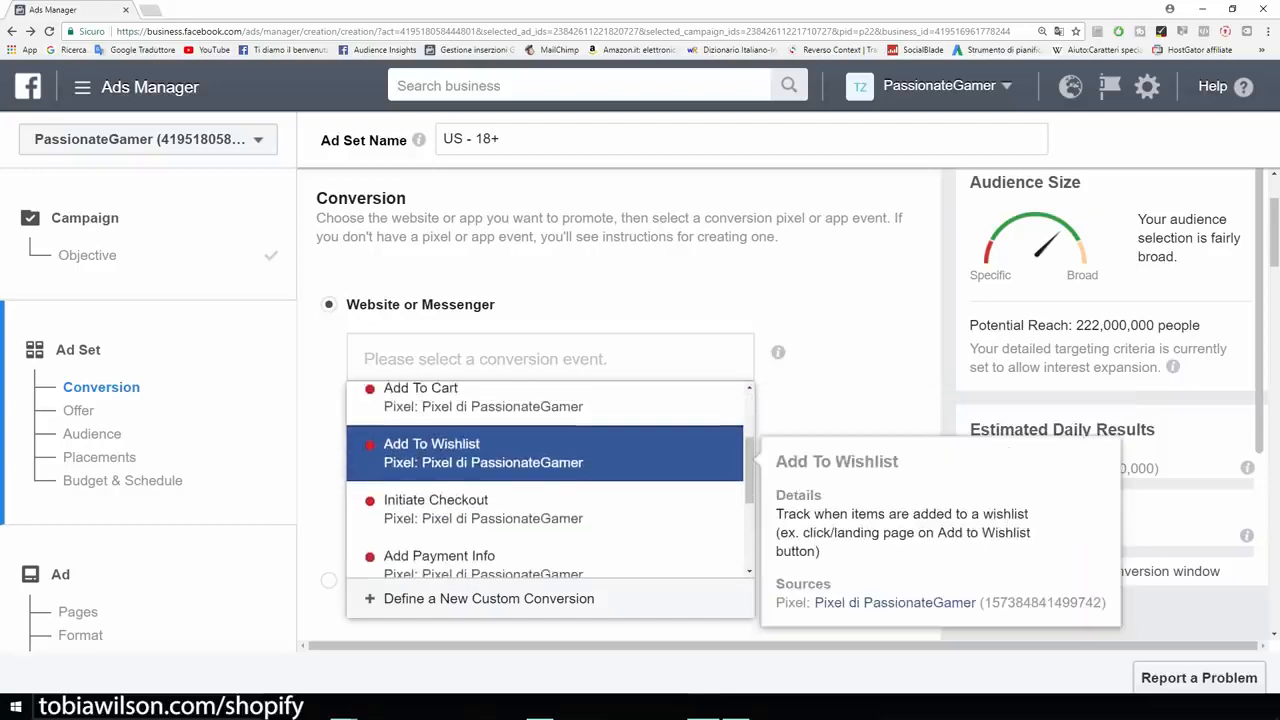
pyautogui.press('Down')
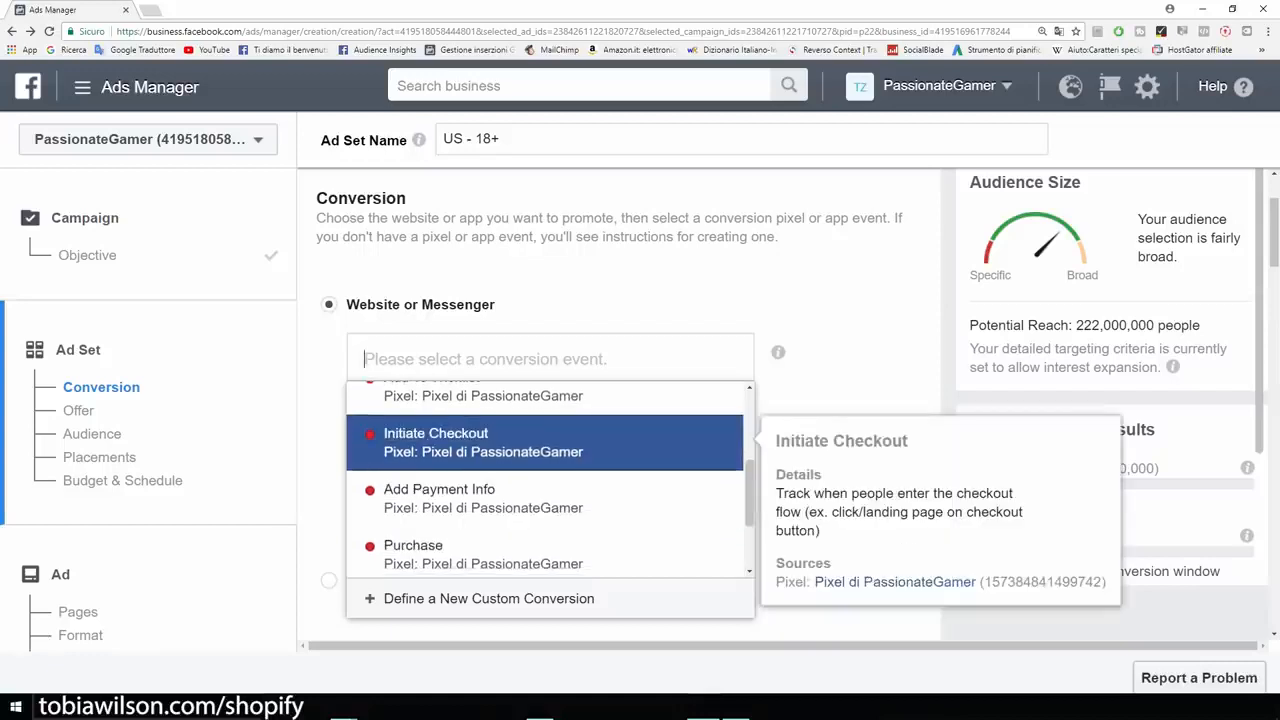
pyautogui.press('Down')
pyautogui.press('Down')
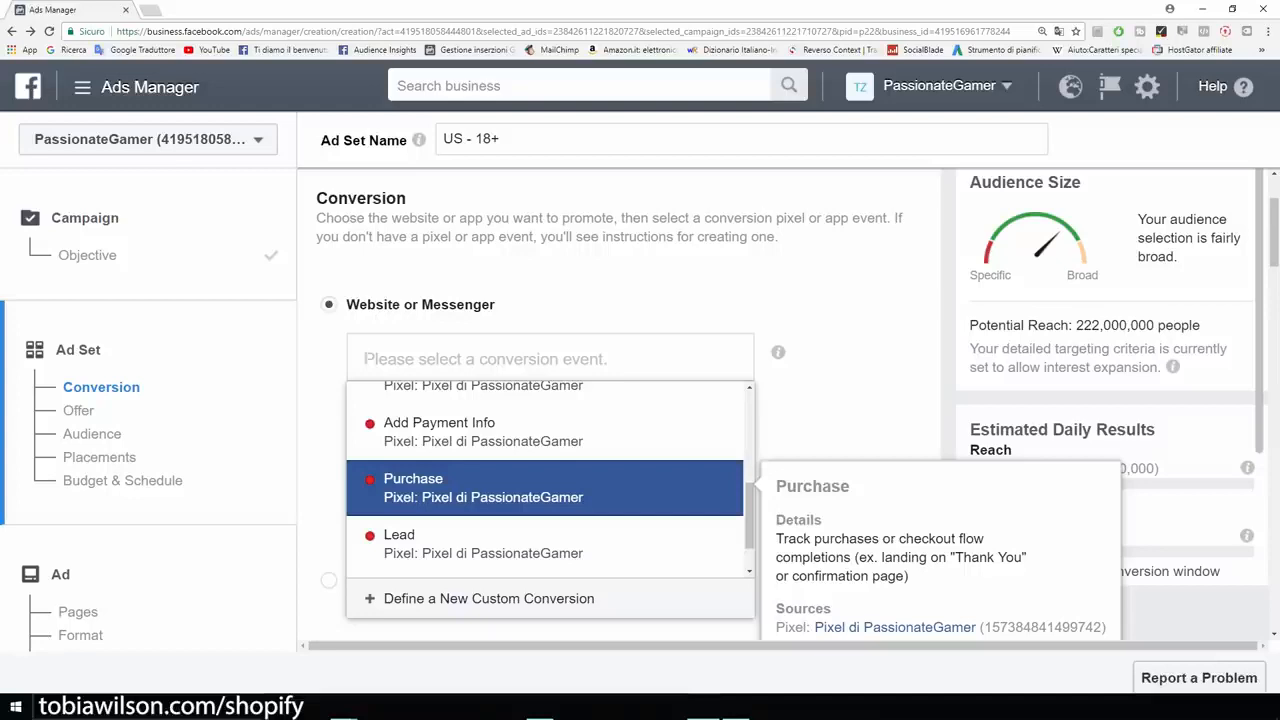
pyautogui.scroll(1, 850, 400)
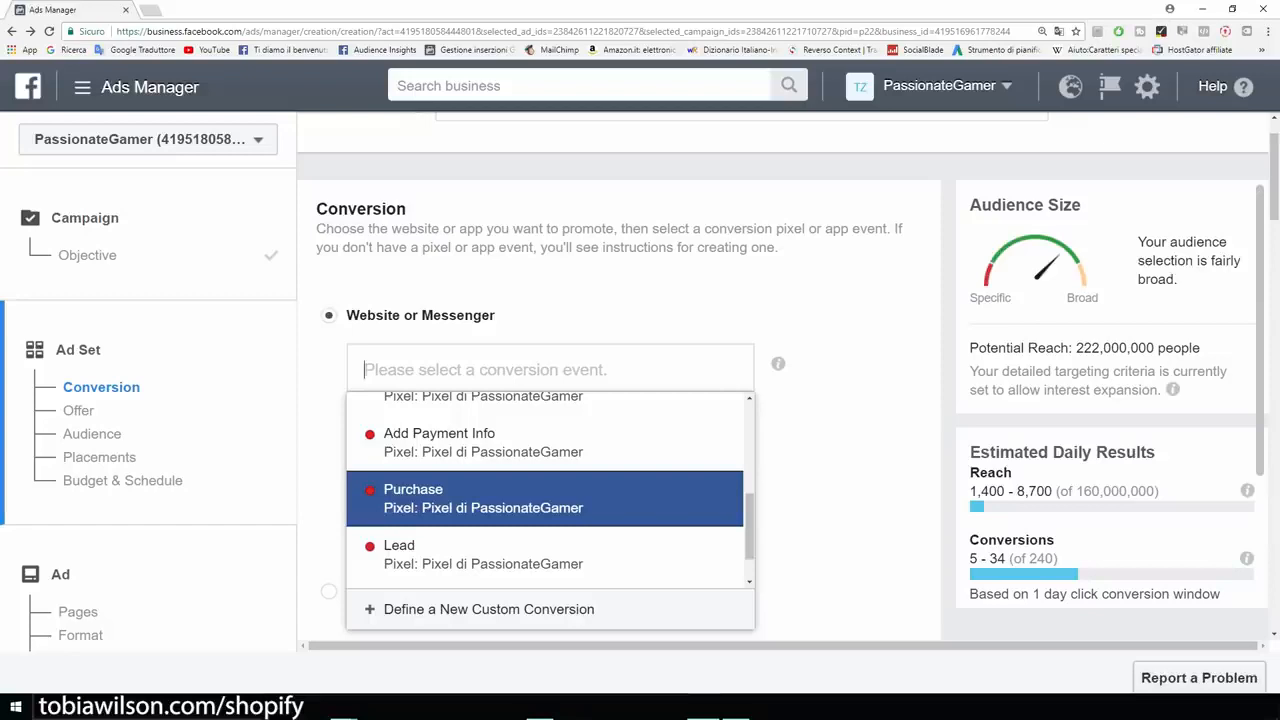
pyautogui.moveTo(545, 499)
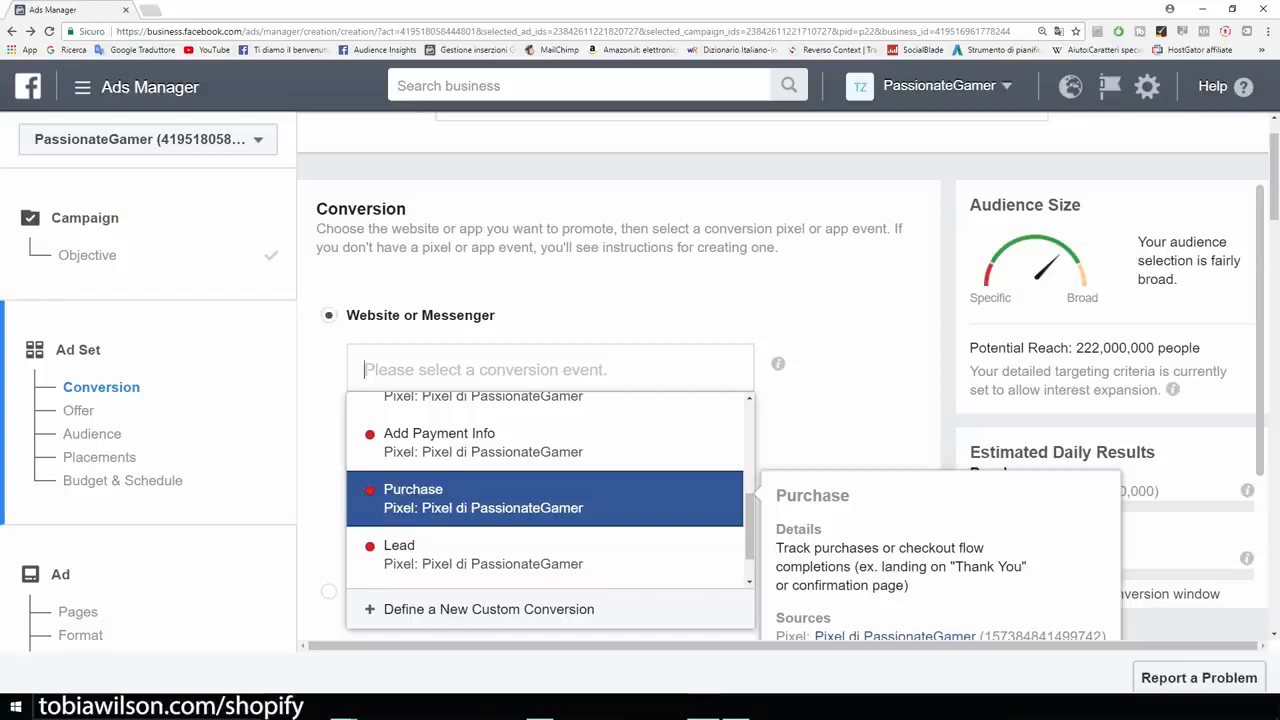
# Step through the conversion events from View Content and Search down to Purchase.
pyautogui.press('Up')
pyautogui.press('Up')
pyautogui.press('Up')
pyautogui.press('Up')
pyautogui.press('Up')
pyautogui.press('Up')
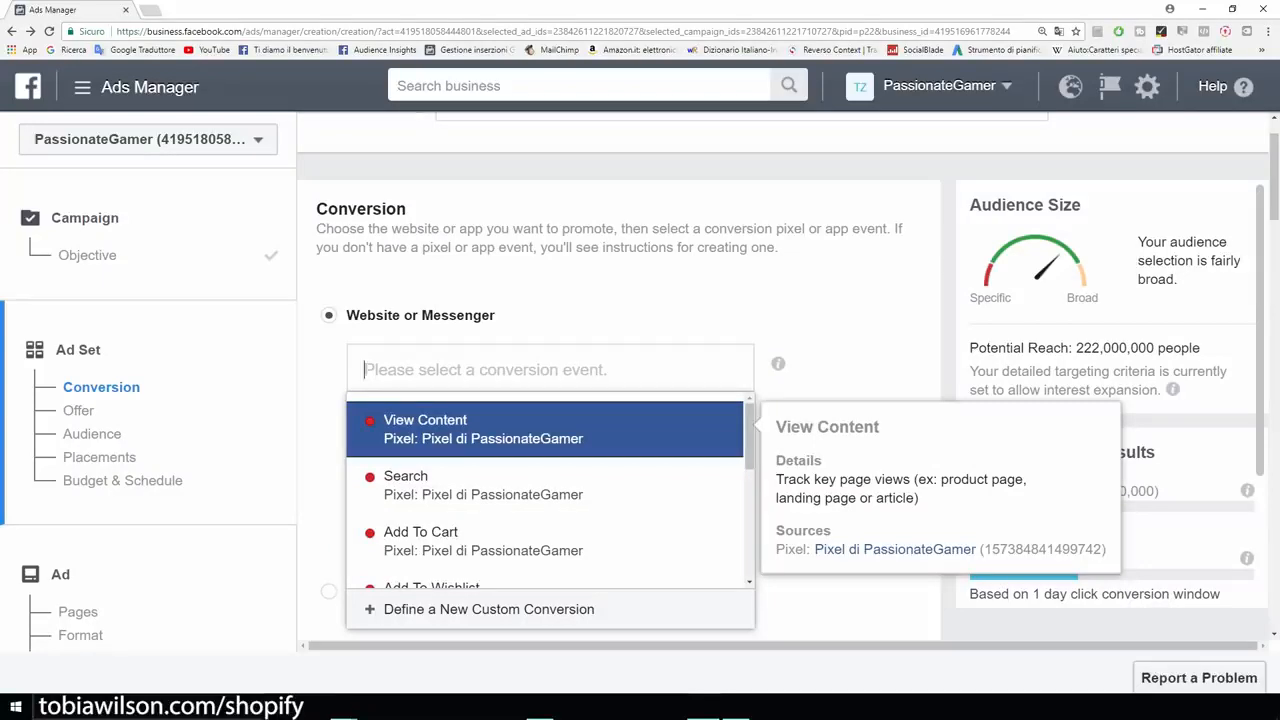
pyautogui.press('Down')
pyautogui.press('Down')
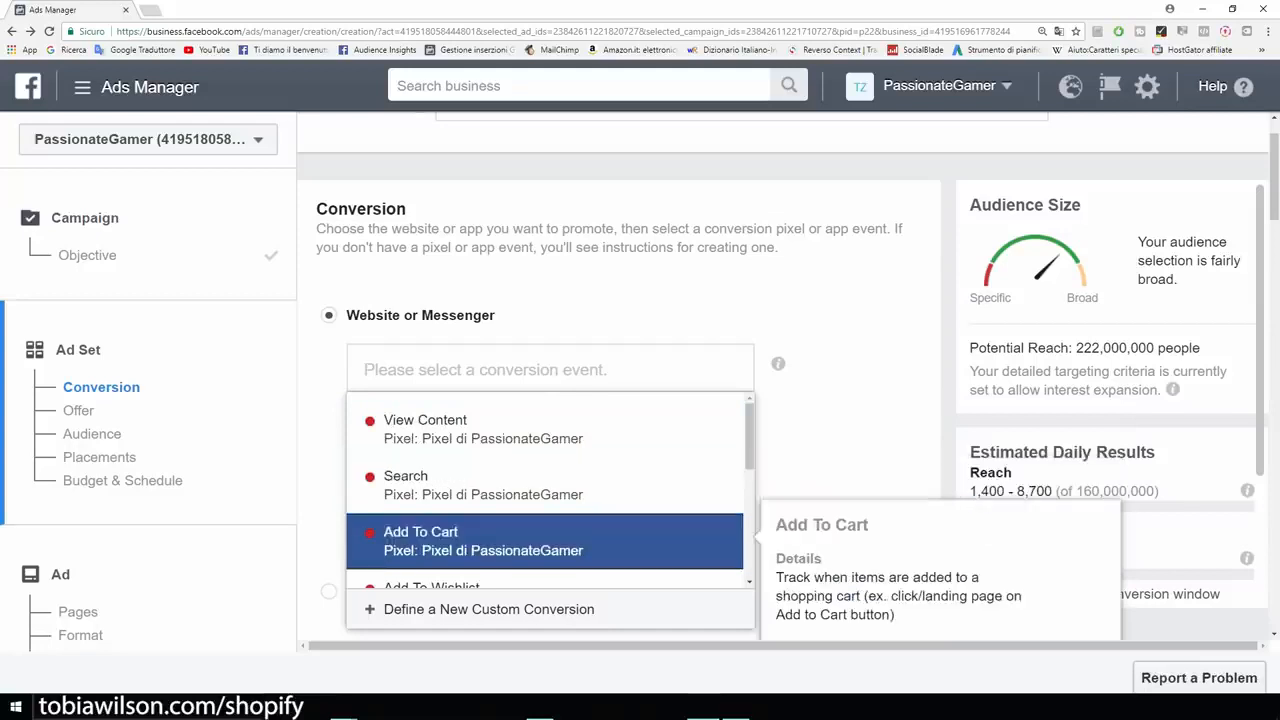
pyautogui.scroll(-1, 545, 541)
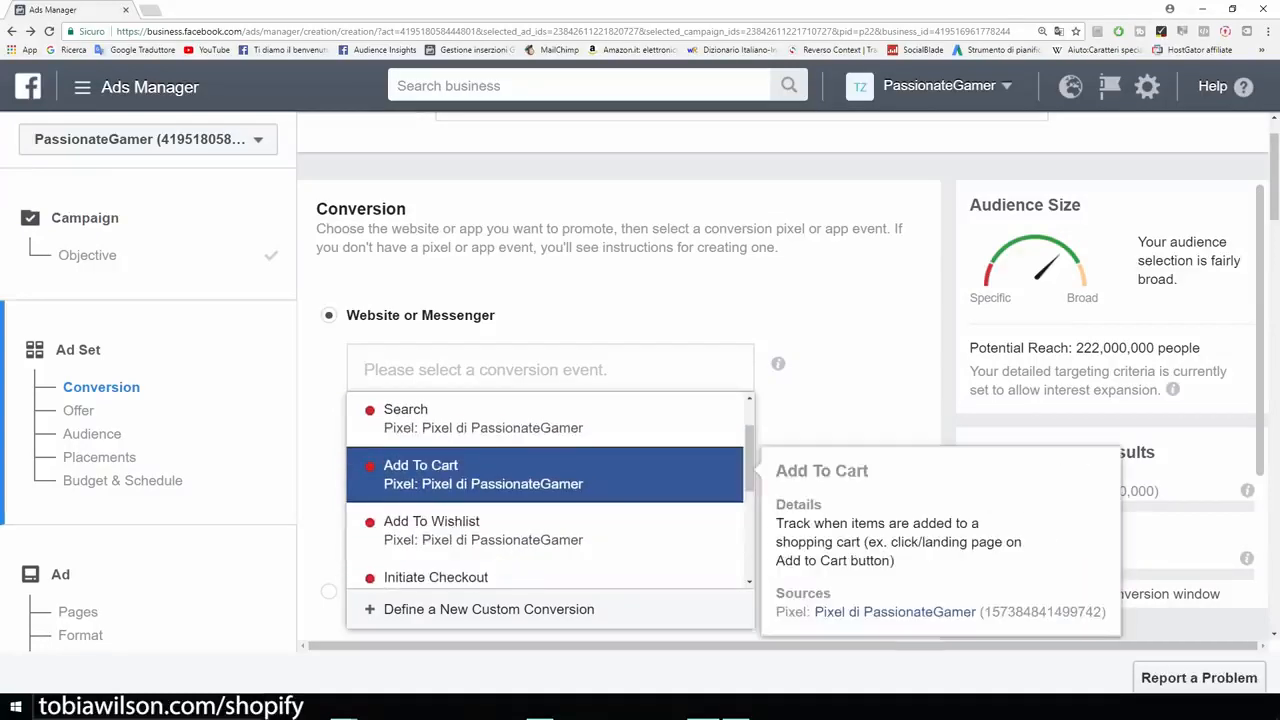
pyautogui.press('Down')
pyautogui.press('Down')
pyautogui.press('Down')
pyautogui.press('Down')
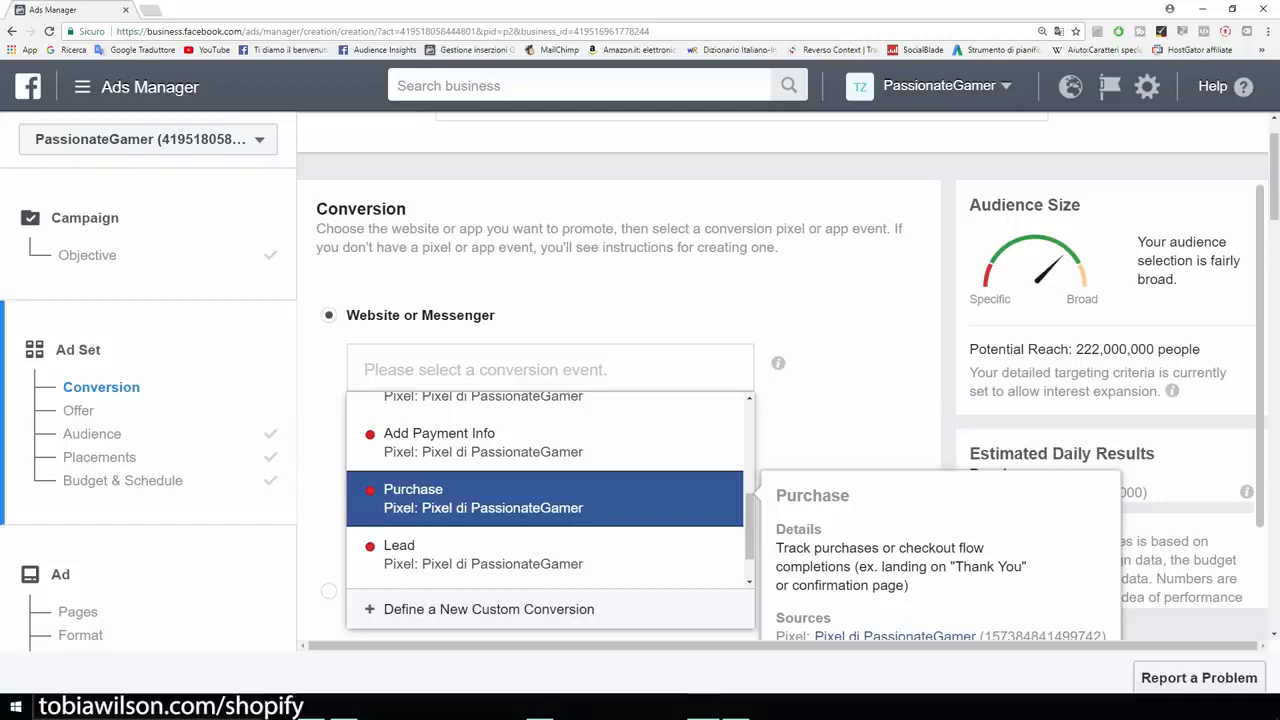
pyautogui.scroll(3, 545, 485)
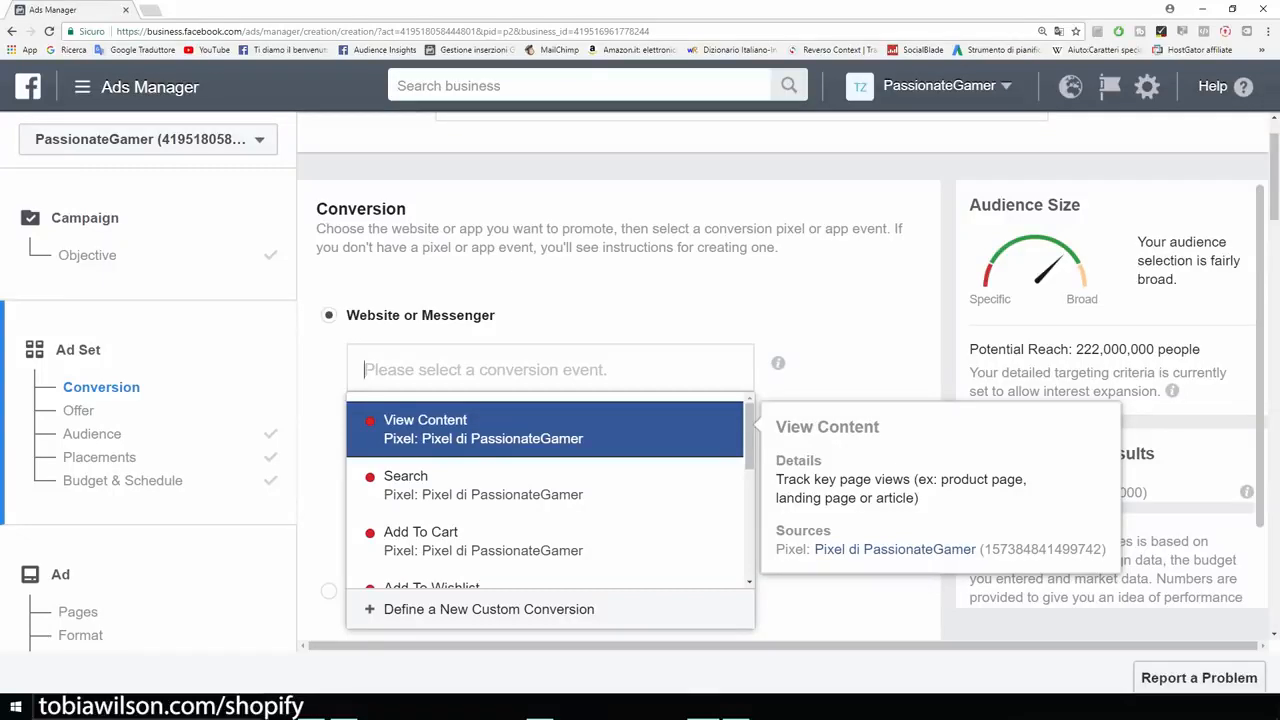
# Choose View Content as the conversion event and apply the saved Example audience.
pyautogui.click(545, 429)
pyautogui.scroll(-7, 618, 400)
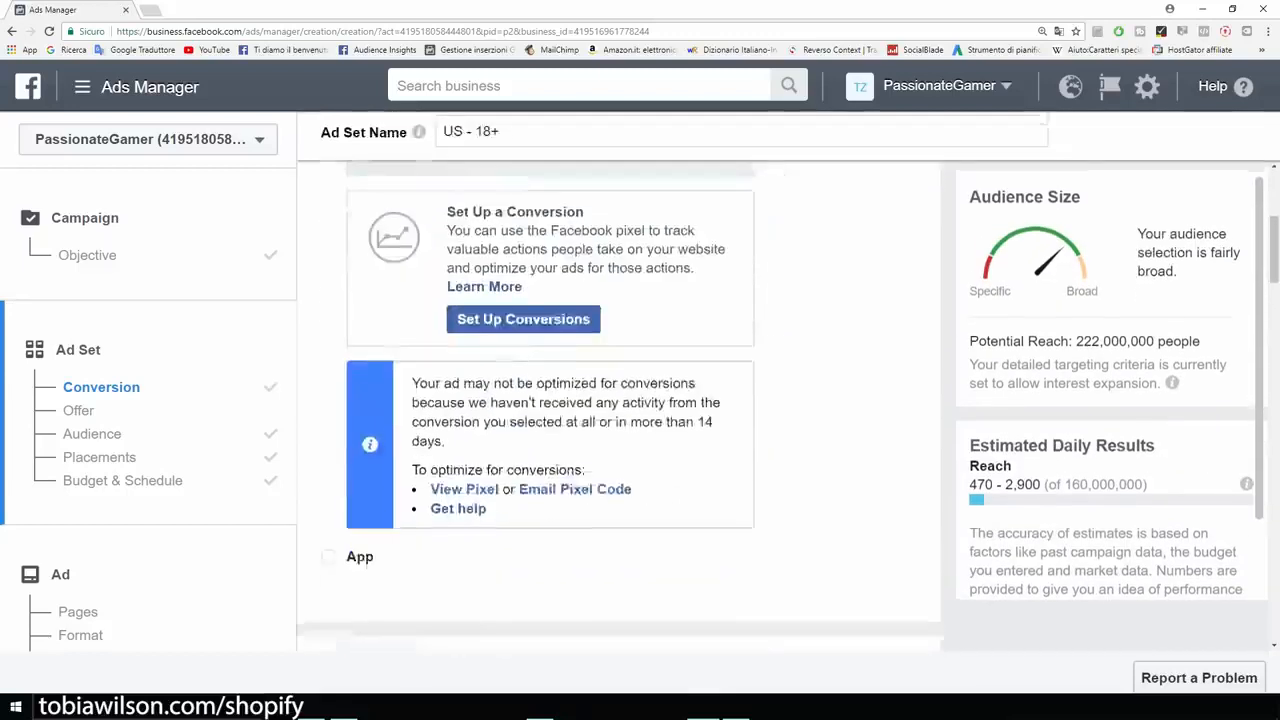
pyautogui.scroll(-2, 500, 421)
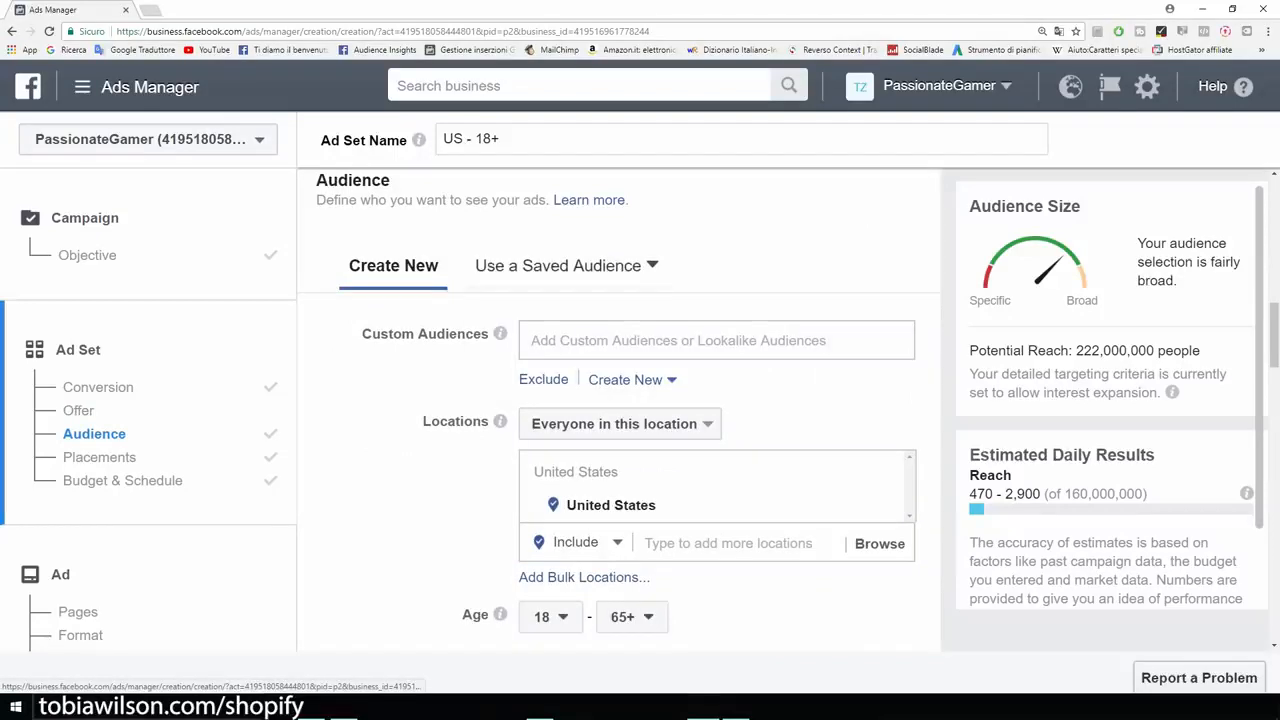
pyautogui.click(558, 265)
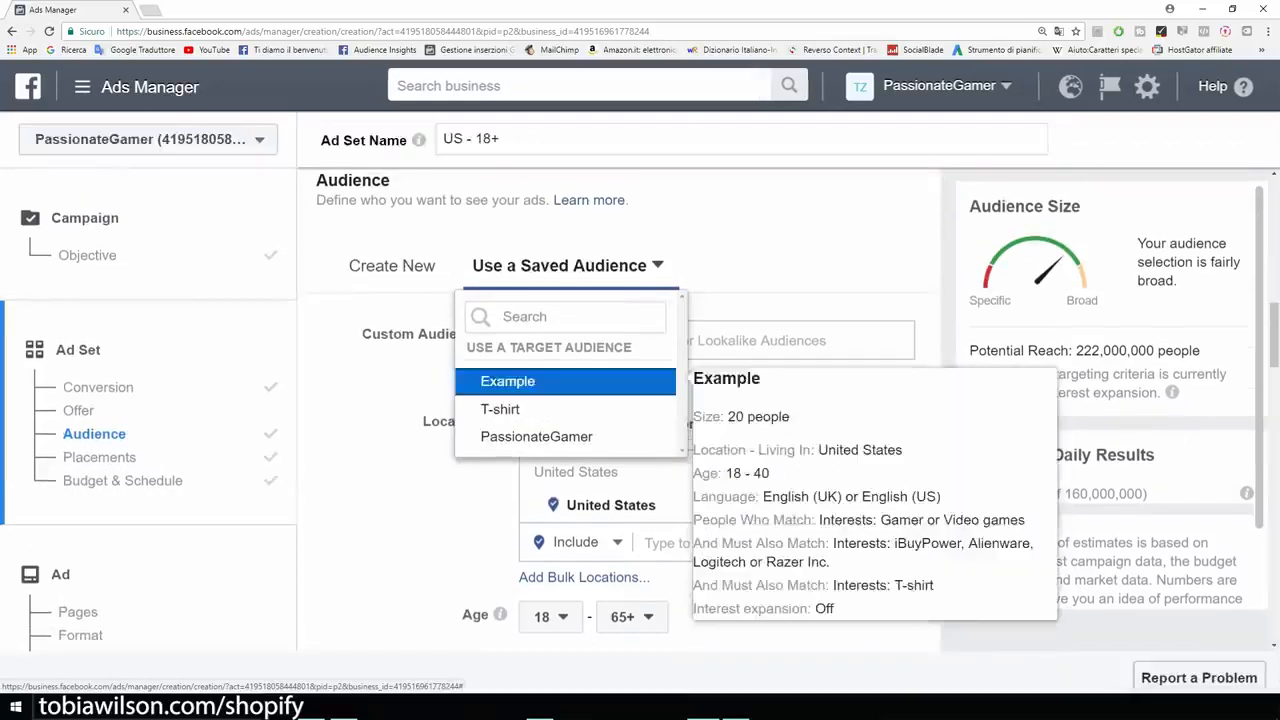
pyautogui.click(507, 381)
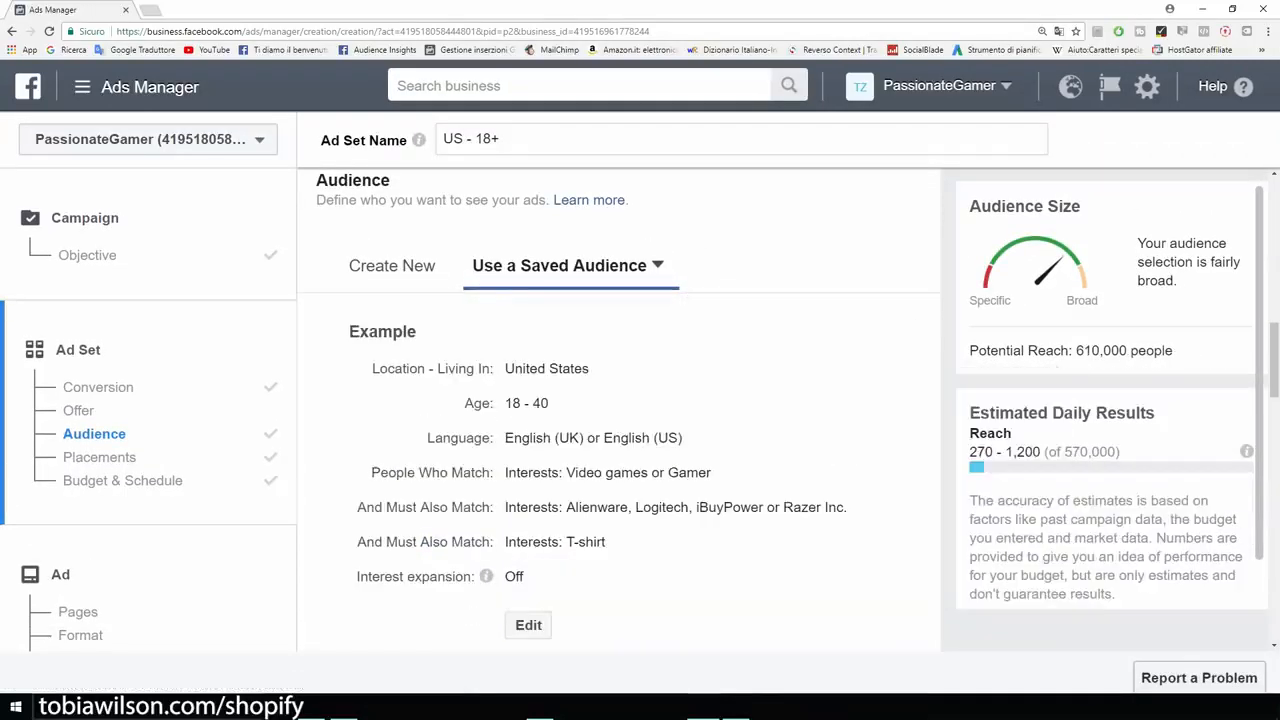
# Limit placements to Facebook only by removing Messenger, Audience Network and Instagram (390,000 reach).
pyautogui.scroll(-2, 620, 410)
pyautogui.scroll(-5, 620, 400)
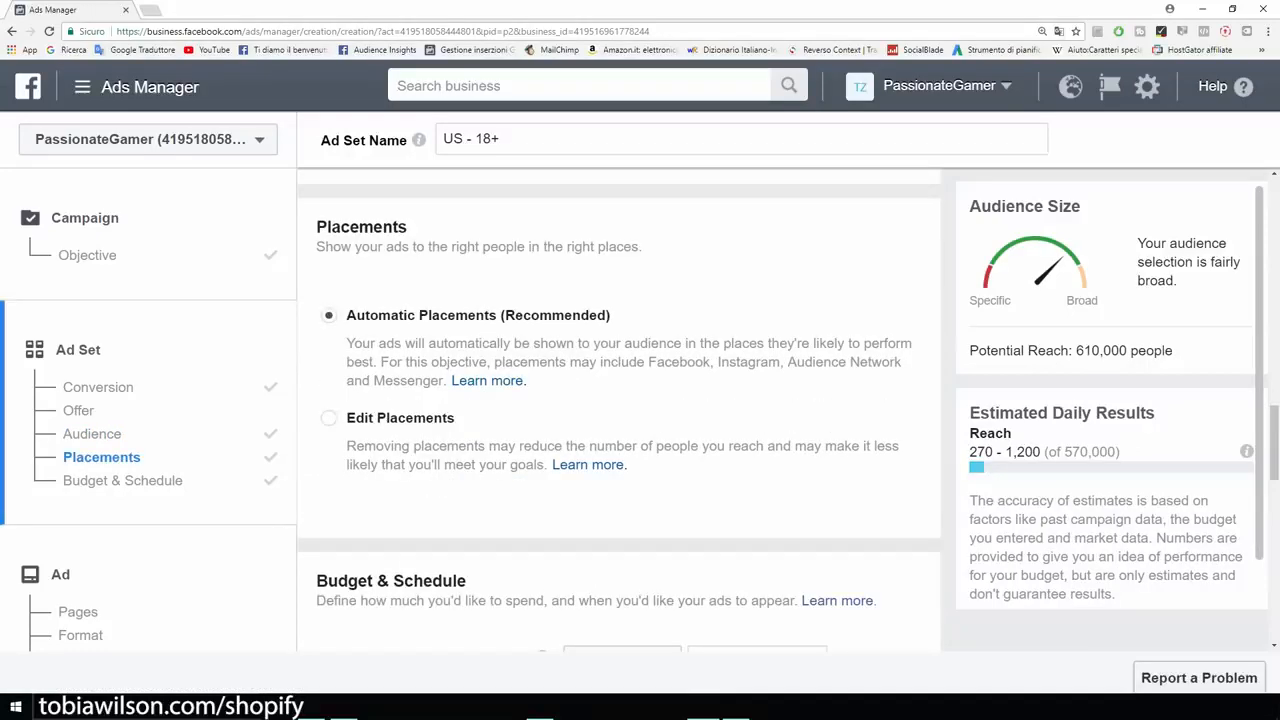
pyautogui.click(329, 418)
pyautogui.scroll(-3, 620, 410)
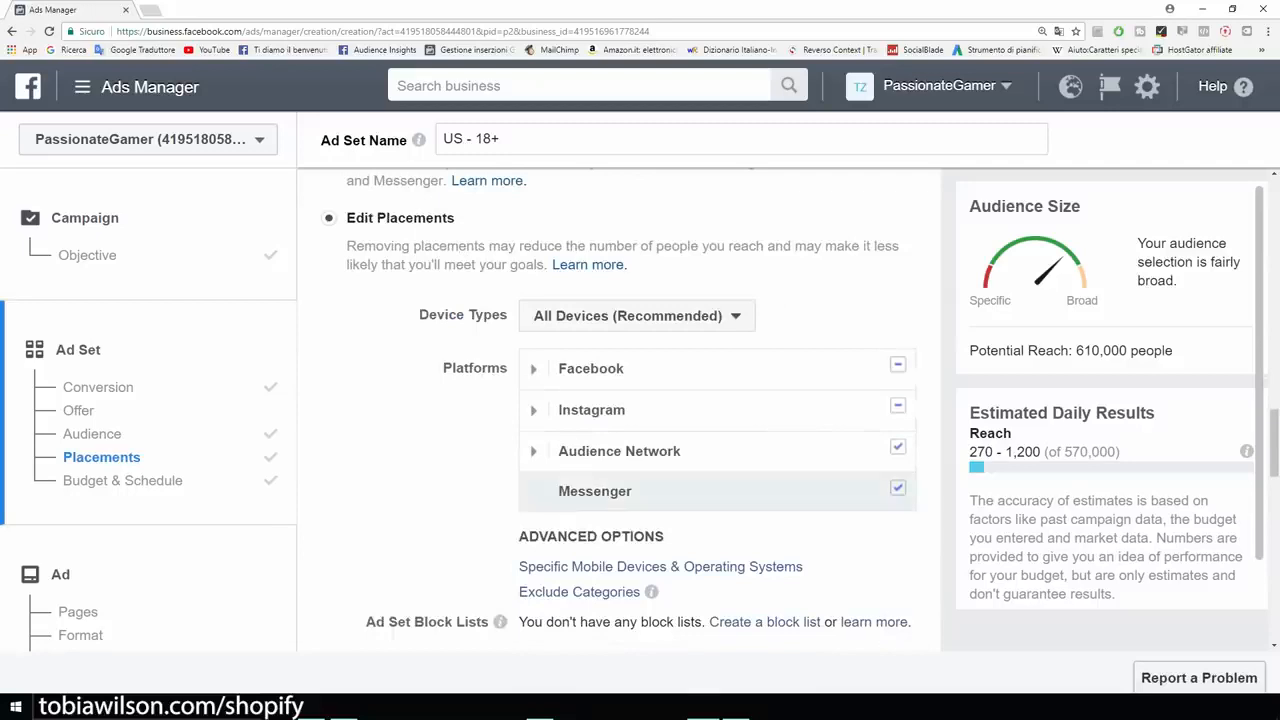
pyautogui.click(897, 487)
pyautogui.click(897, 446)
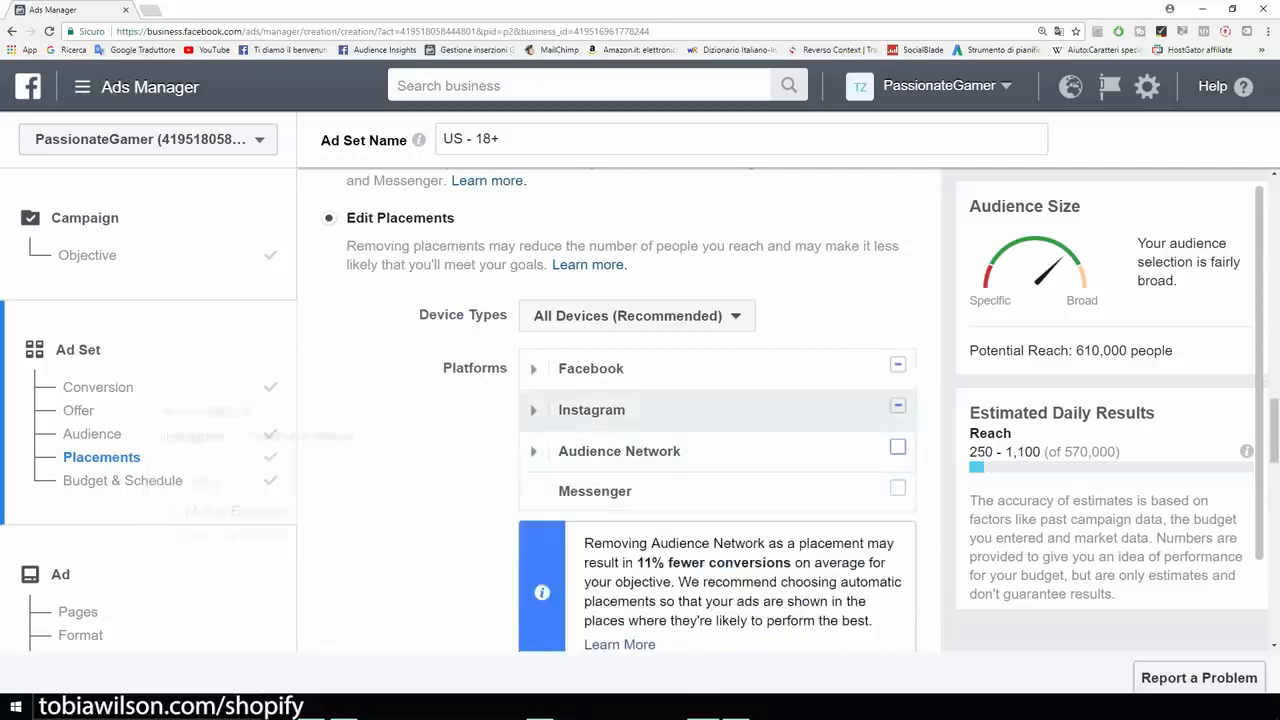
pyautogui.click(897, 405)
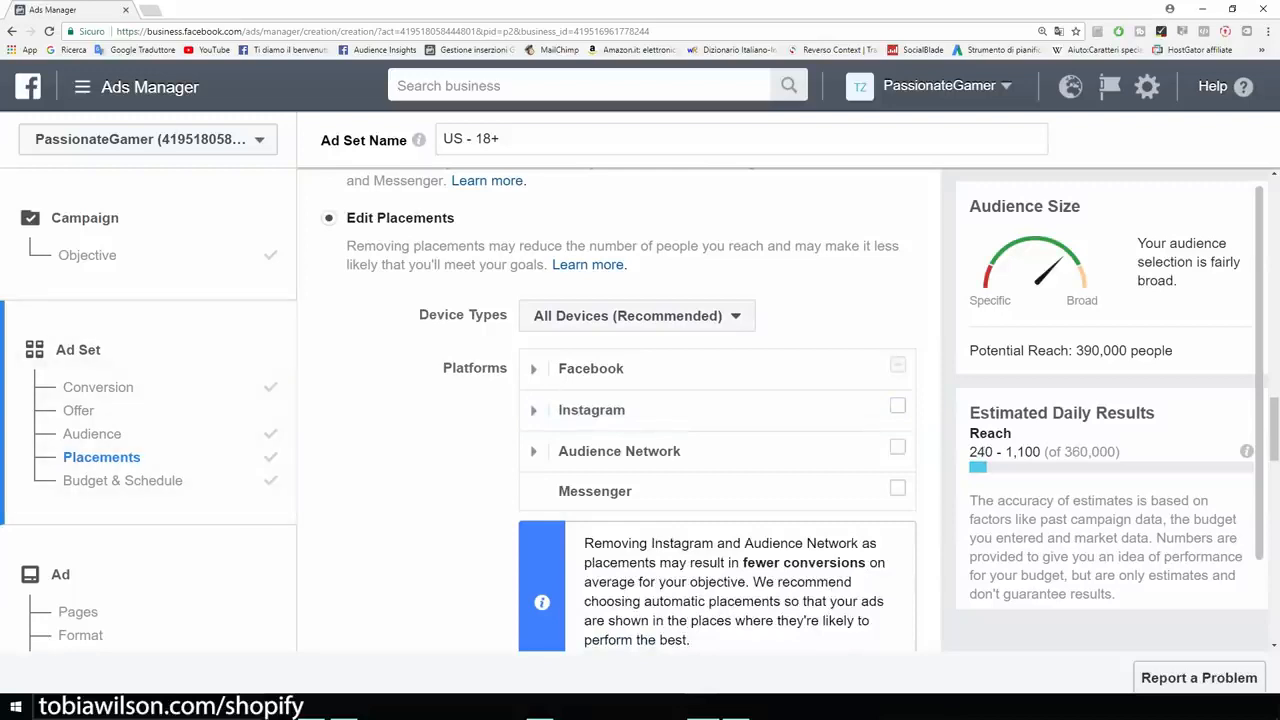
pyautogui.moveTo(1073, 350); pyautogui.dragTo(1173, 350)
pyautogui.scroll(-3, 620, 410)
pyautogui.scroll(-4, 541, 321)
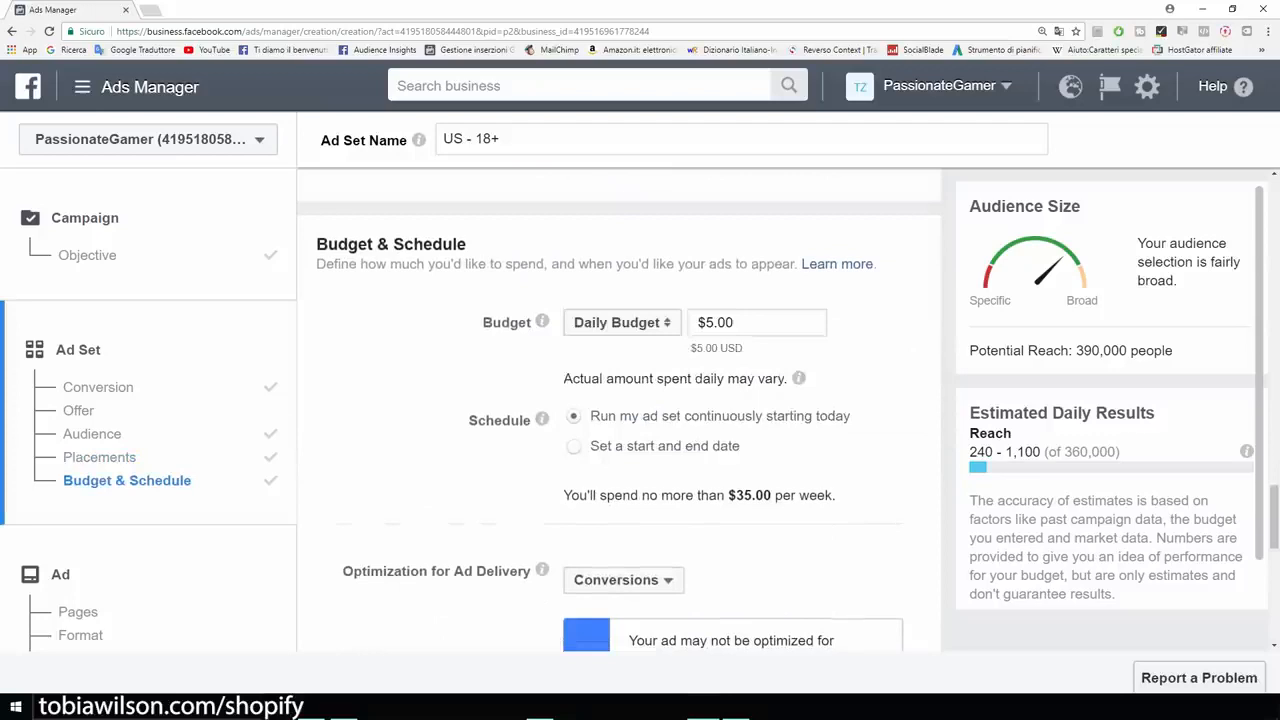
# Set the ad set's conversion window to 1 day click.
pyautogui.moveTo(736, 322); pyautogui.dragTo(704, 322)
pyautogui.scroll(-3, 619, 413)
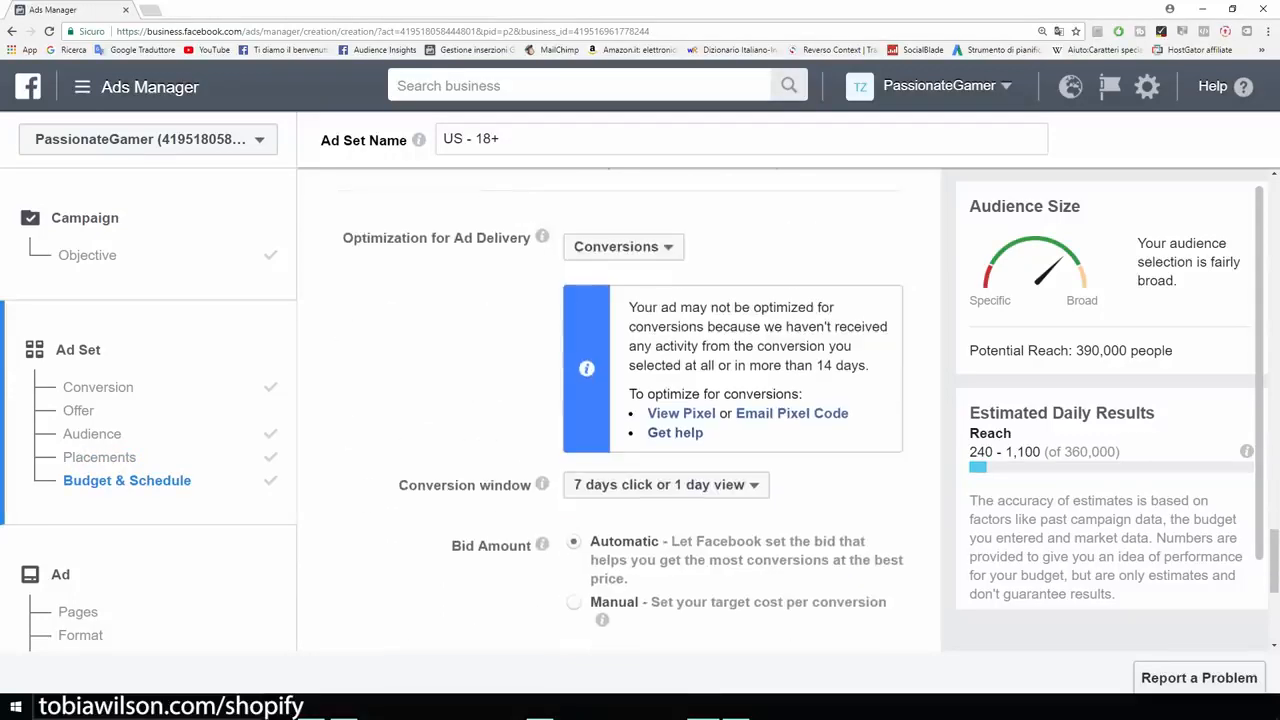
pyautogui.scroll(-2, 619, 413)
pyautogui.scroll(1, 619, 413)
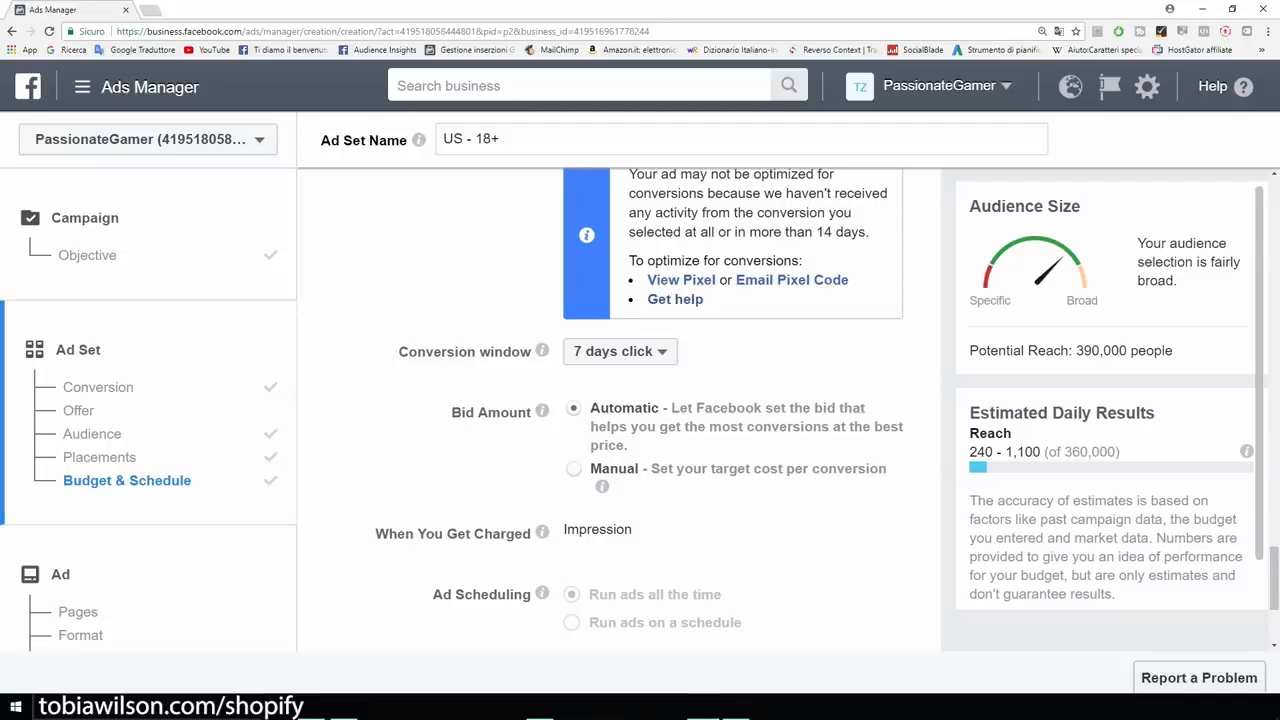
pyautogui.click(620, 351)
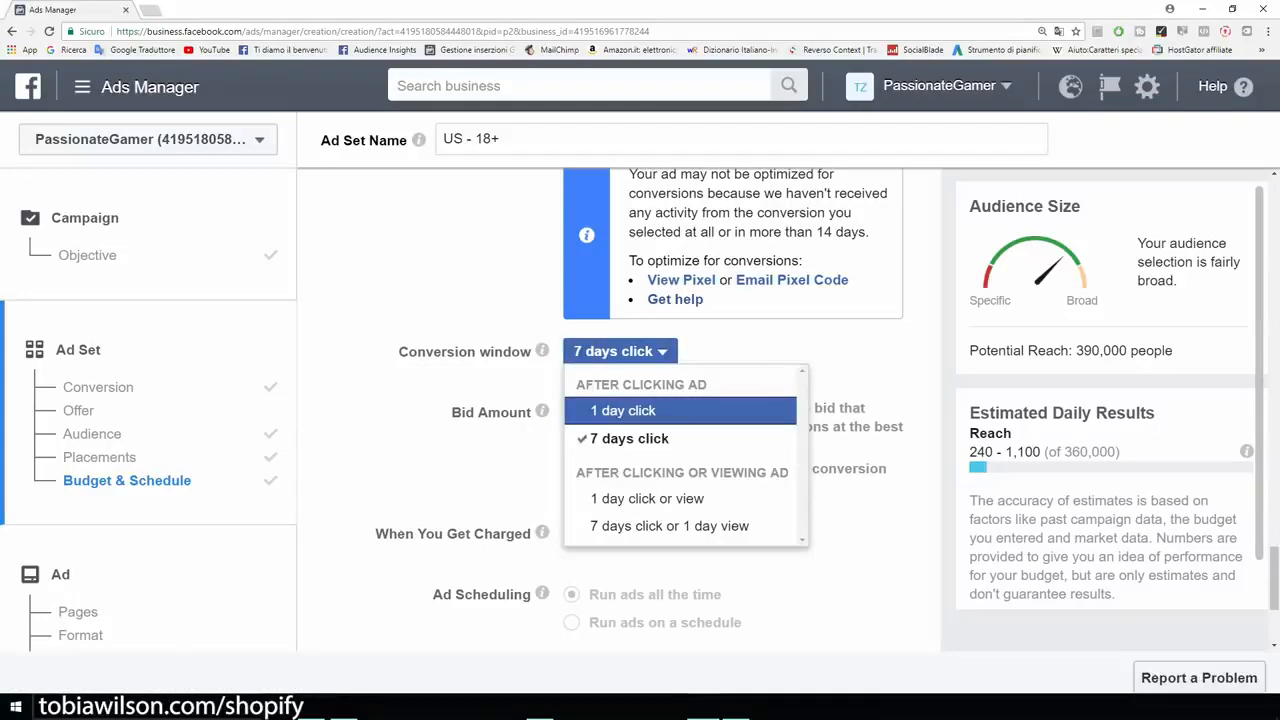
pyautogui.click(623, 410)
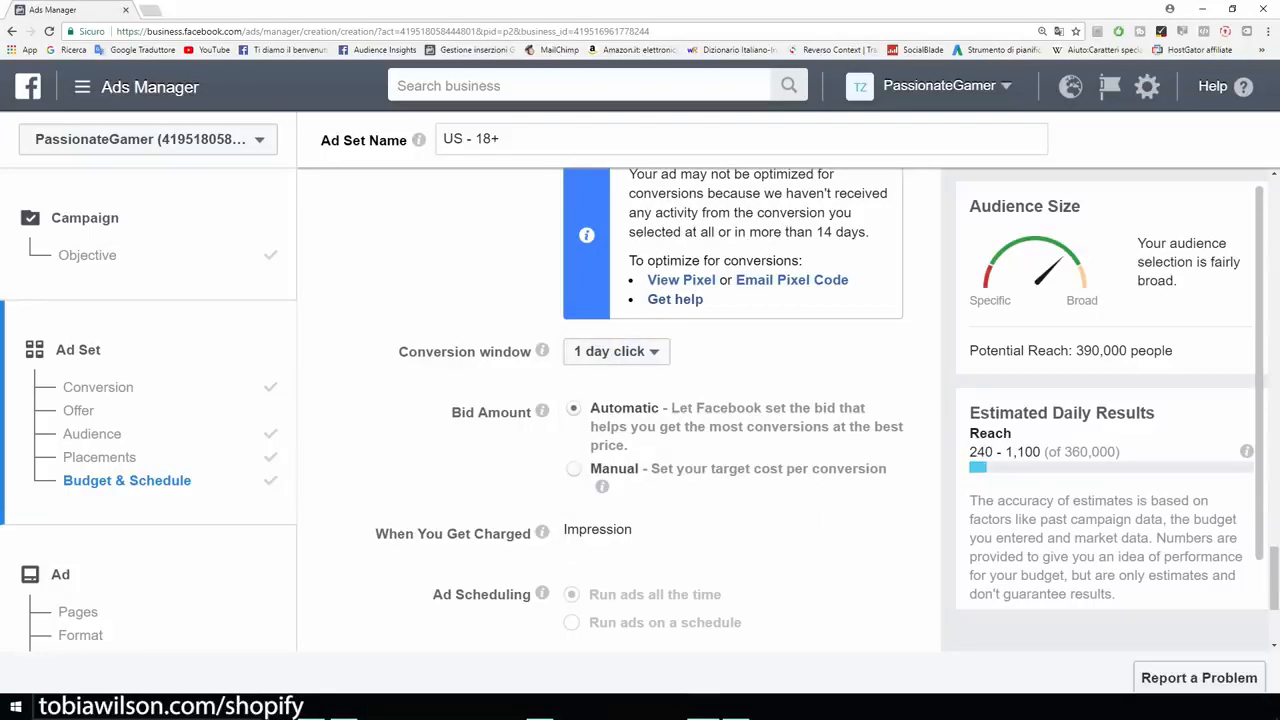
pyautogui.click(616, 352)
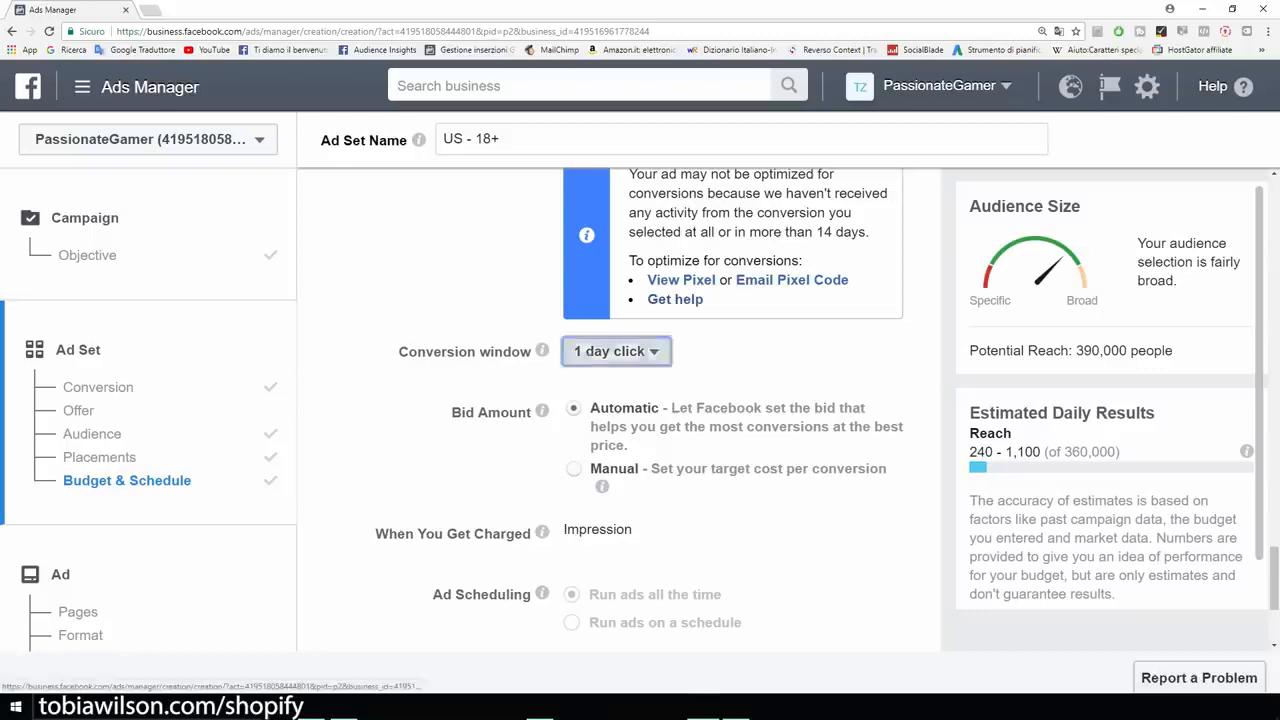
pyautogui.click(616, 352)
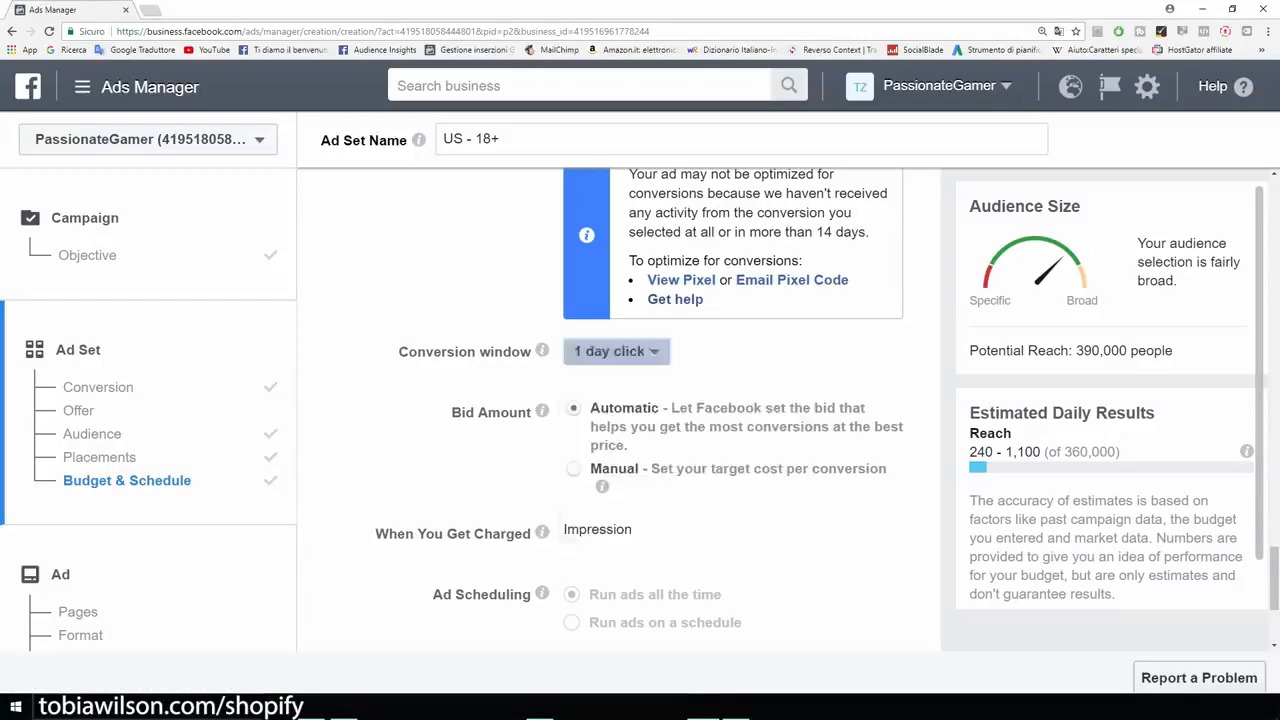
# Finish the ad set and continue to the ad step.
pyautogui.scroll(-1, 618, 410)
pyautogui.scroll(-1, 828, 411)
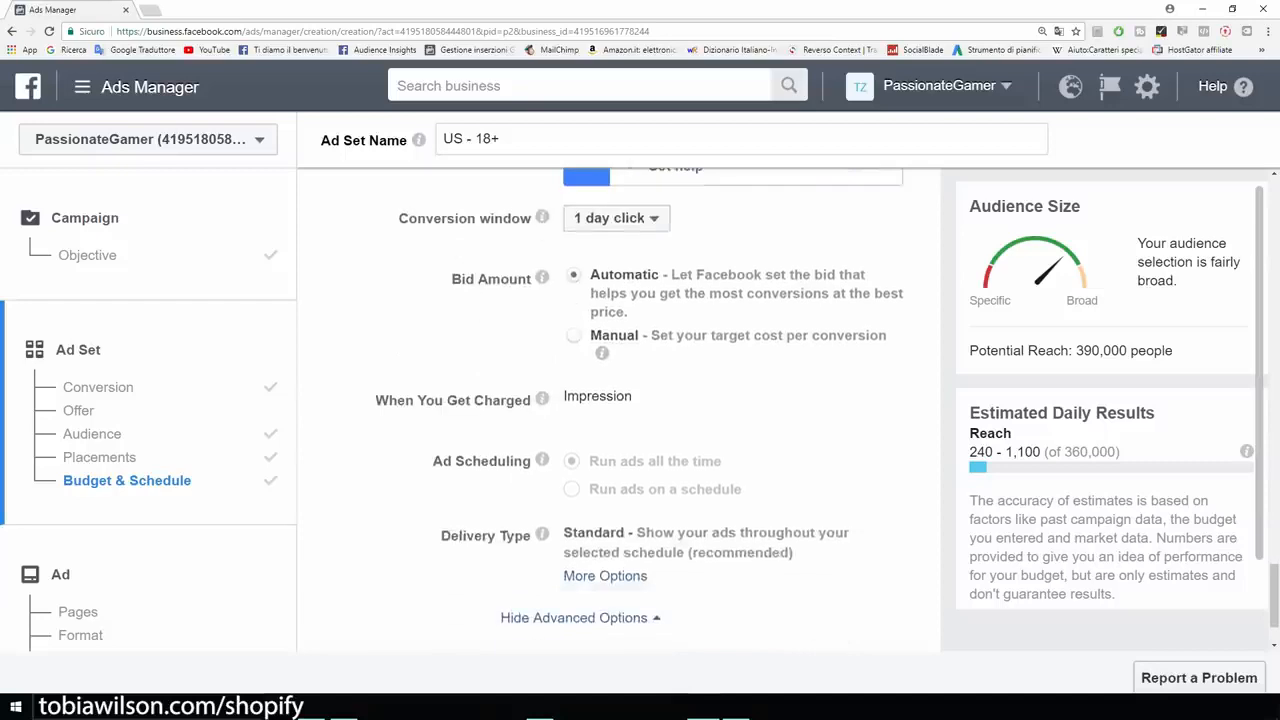
pyautogui.scroll(-1, 618, 410)
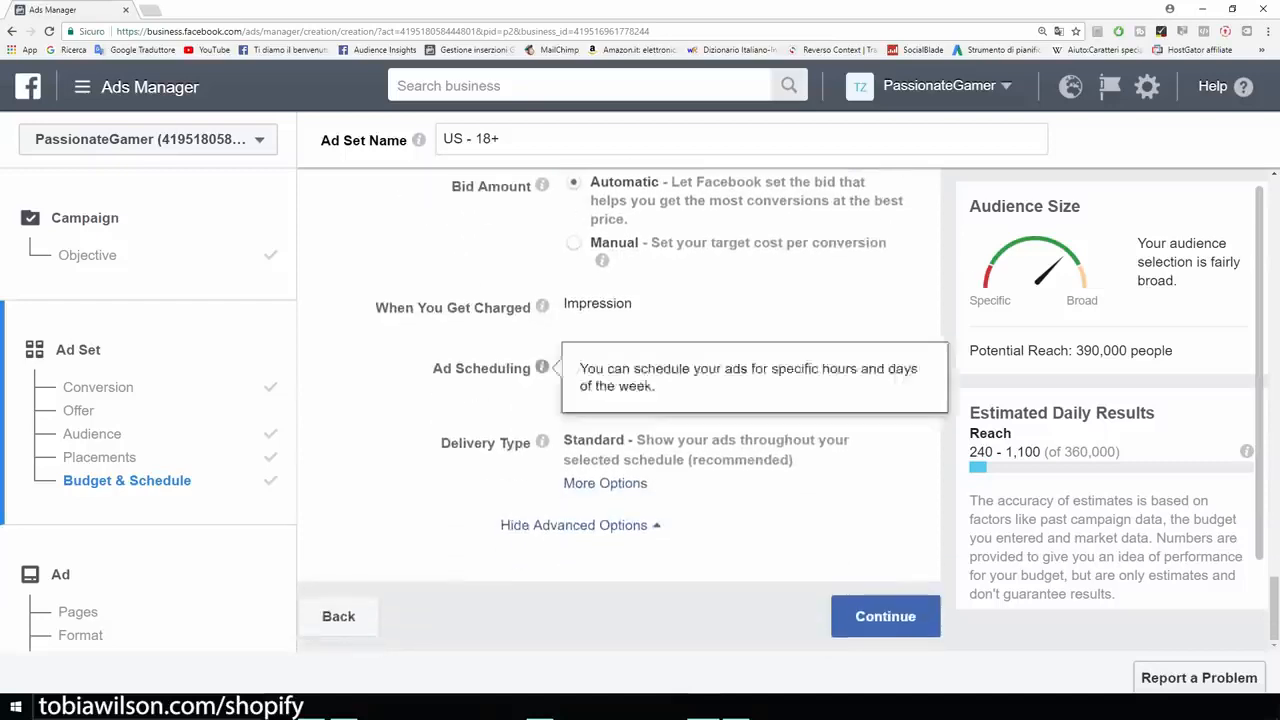
pyautogui.moveTo(541, 442)
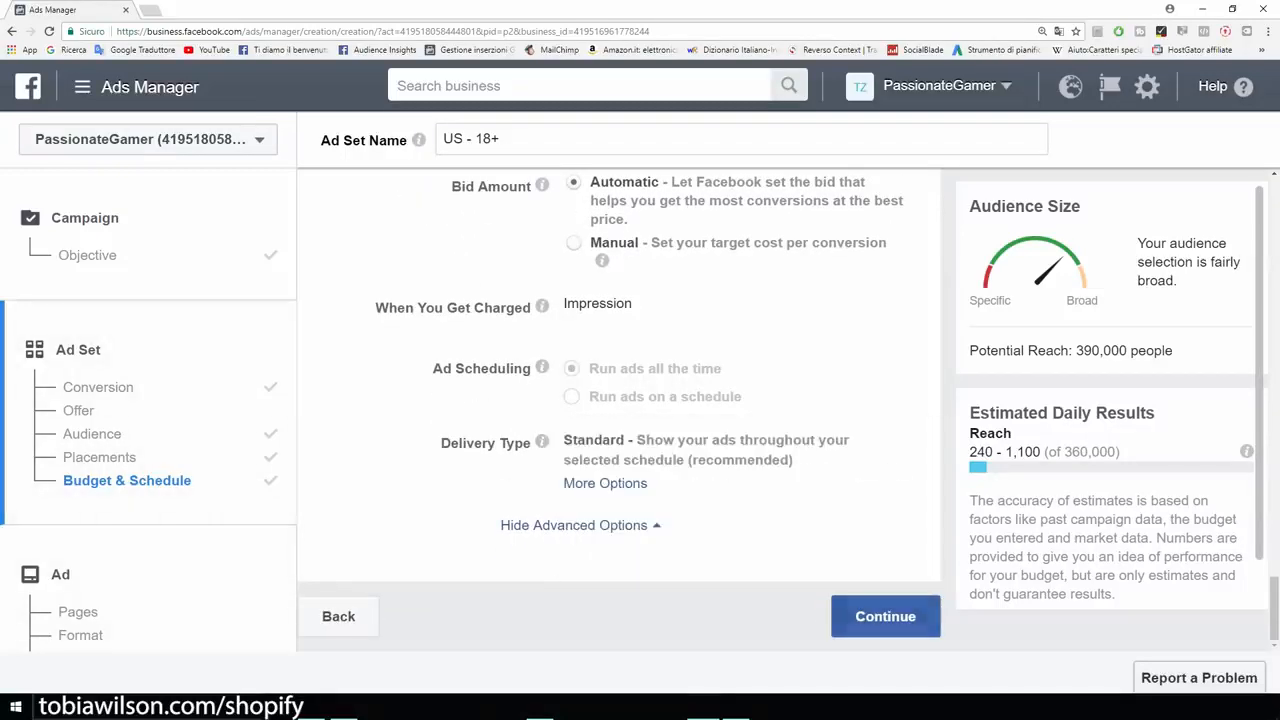
pyautogui.click(885, 616)
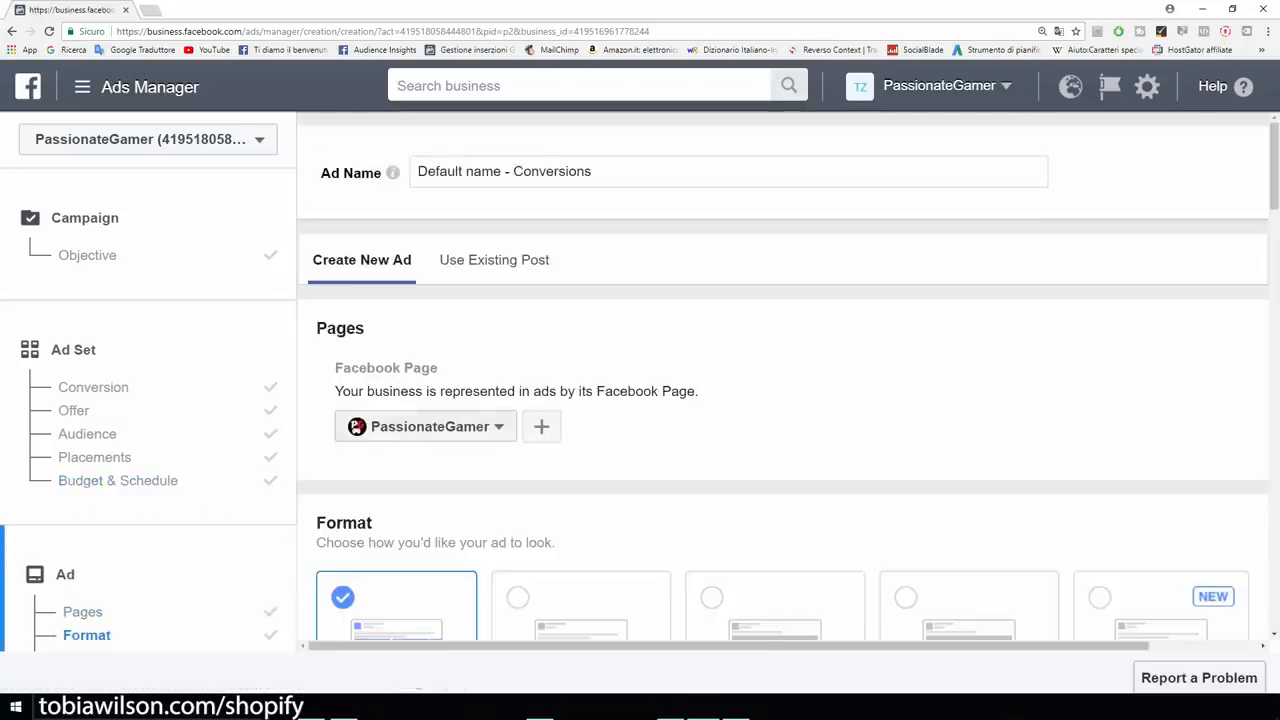
# Switch the ad format from Carousel to Single Image.
pyautogui.scroll(-2, 783, 400)
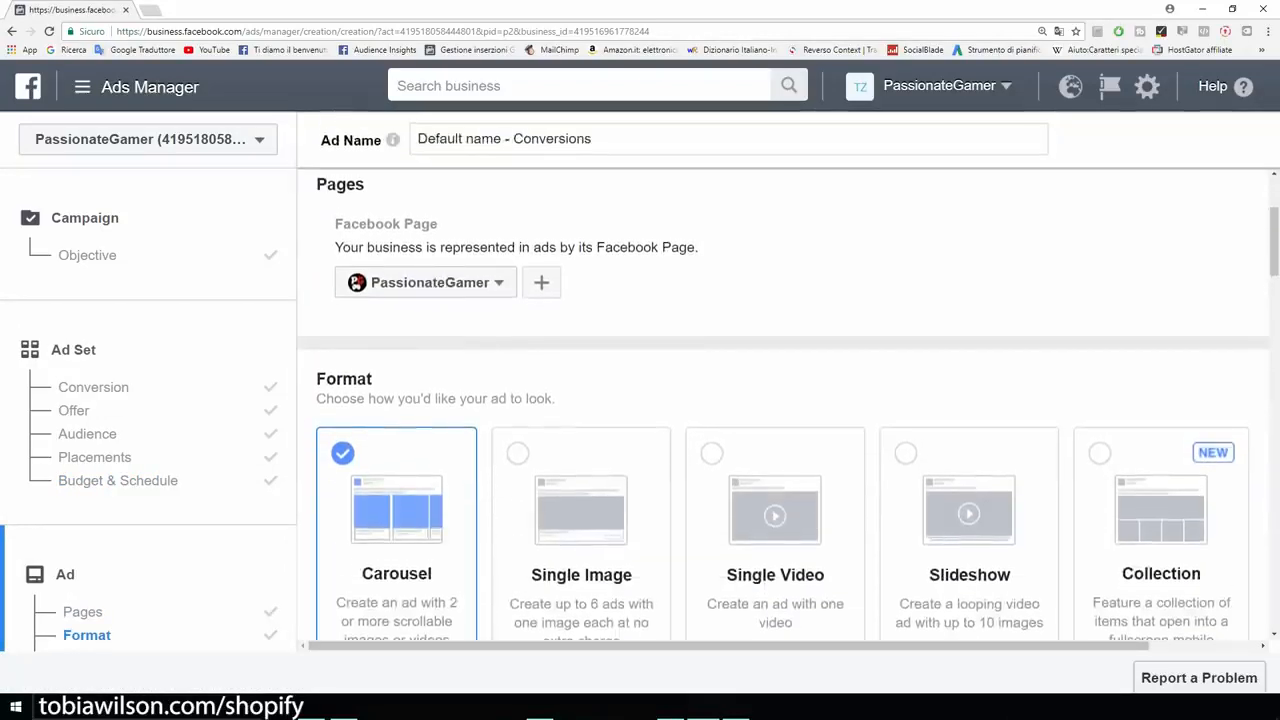
pyautogui.scroll(-1, 783, 400)
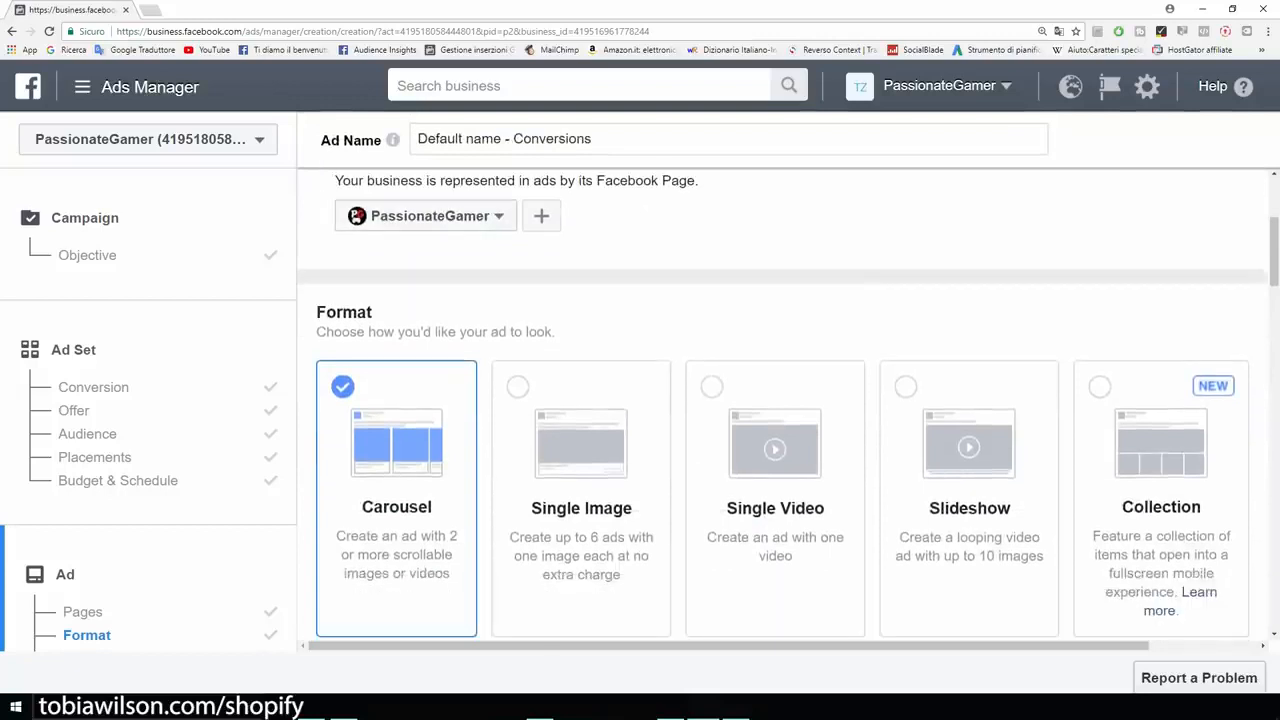
pyautogui.click(581, 499)
pyautogui.scroll(-3, 581, 480)
pyautogui.scroll(1, 581, 480)
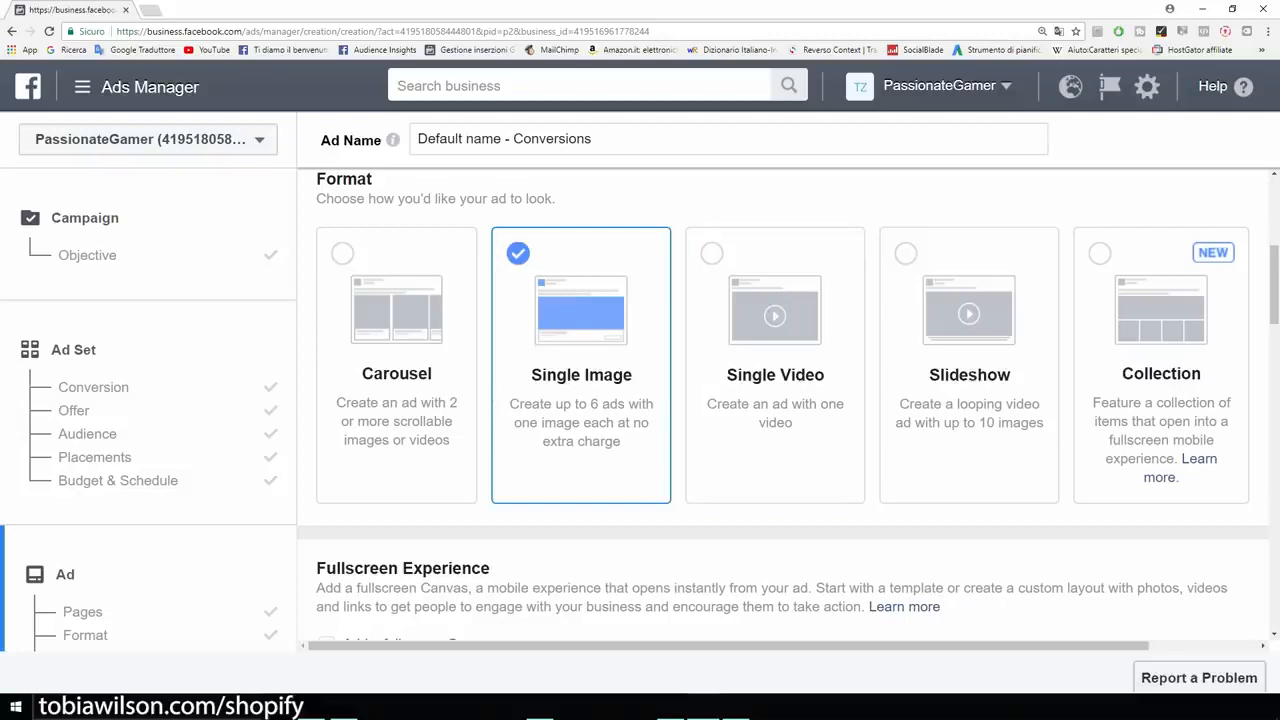
pyautogui.scroll(-2, 780, 400)
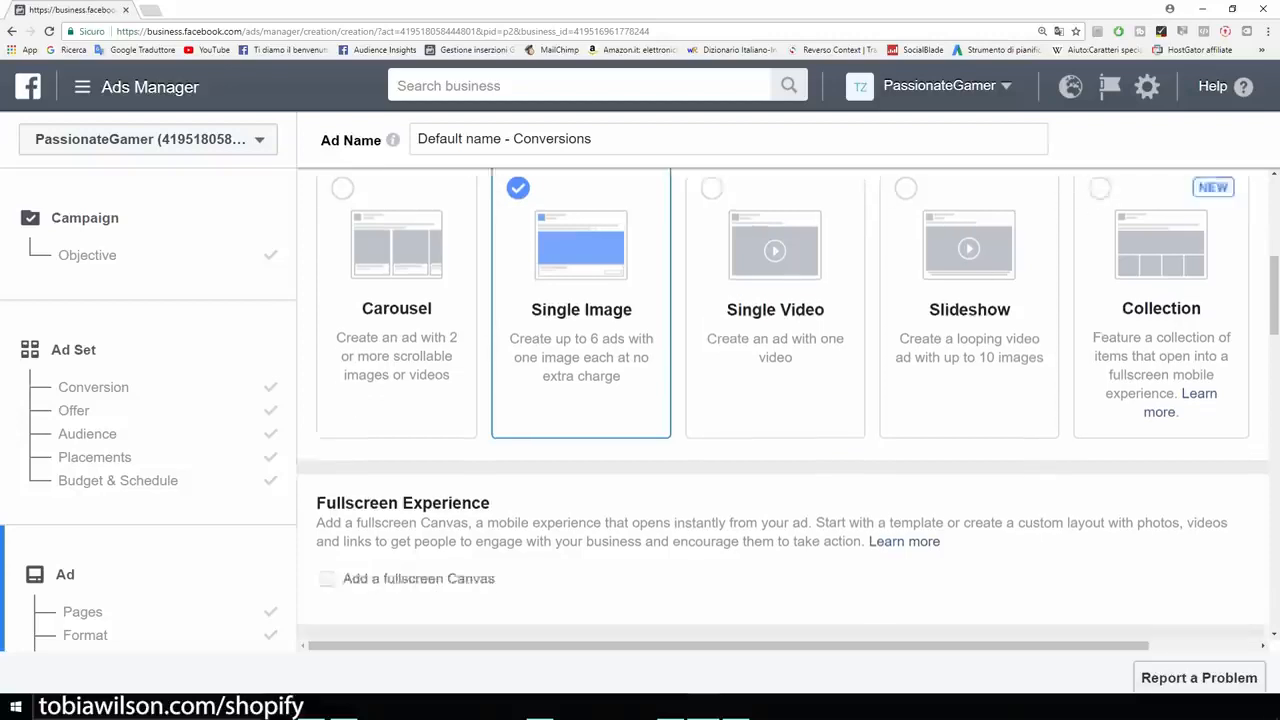
pyautogui.scroll(-5, 780, 400)
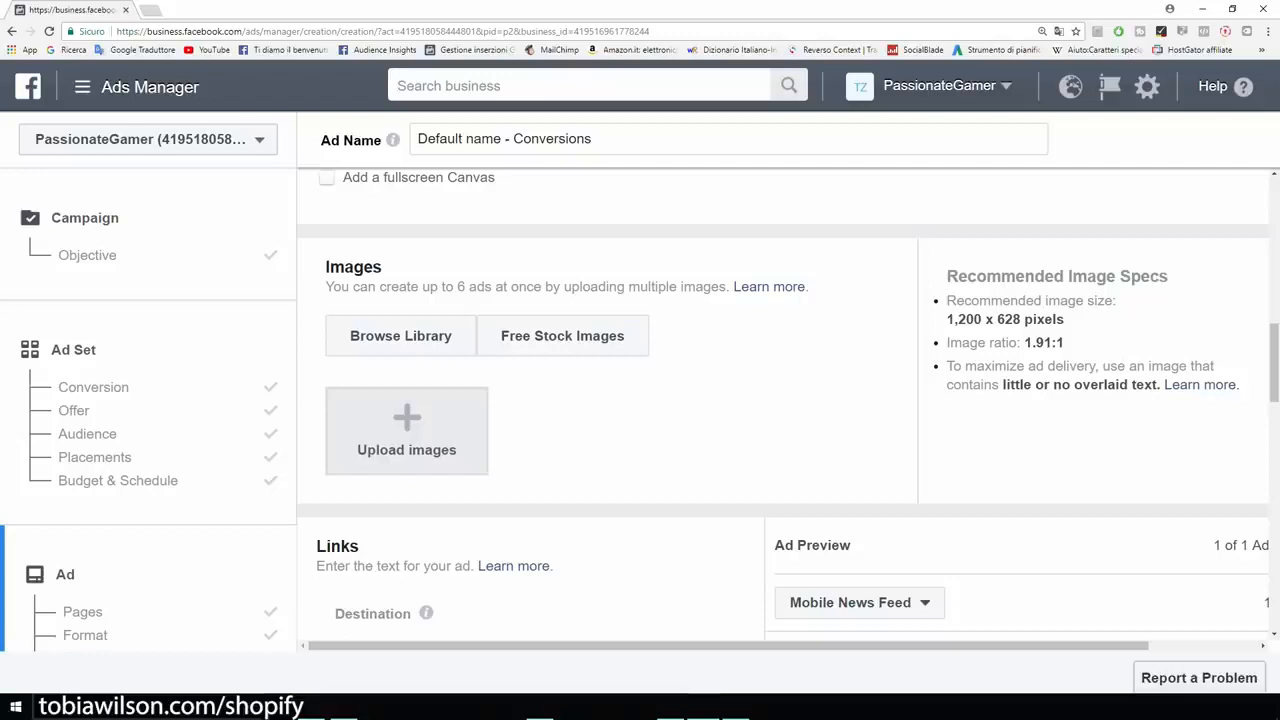
# Upload the '75%OFF TODAY' image from the computer as the ad's picture.
pyautogui.moveTo(946, 319); pyautogui.dragTo(1064, 319)
pyautogui.click(1075, 322)
pyautogui.moveTo(946, 319); pyautogui.dragTo(1016, 319)
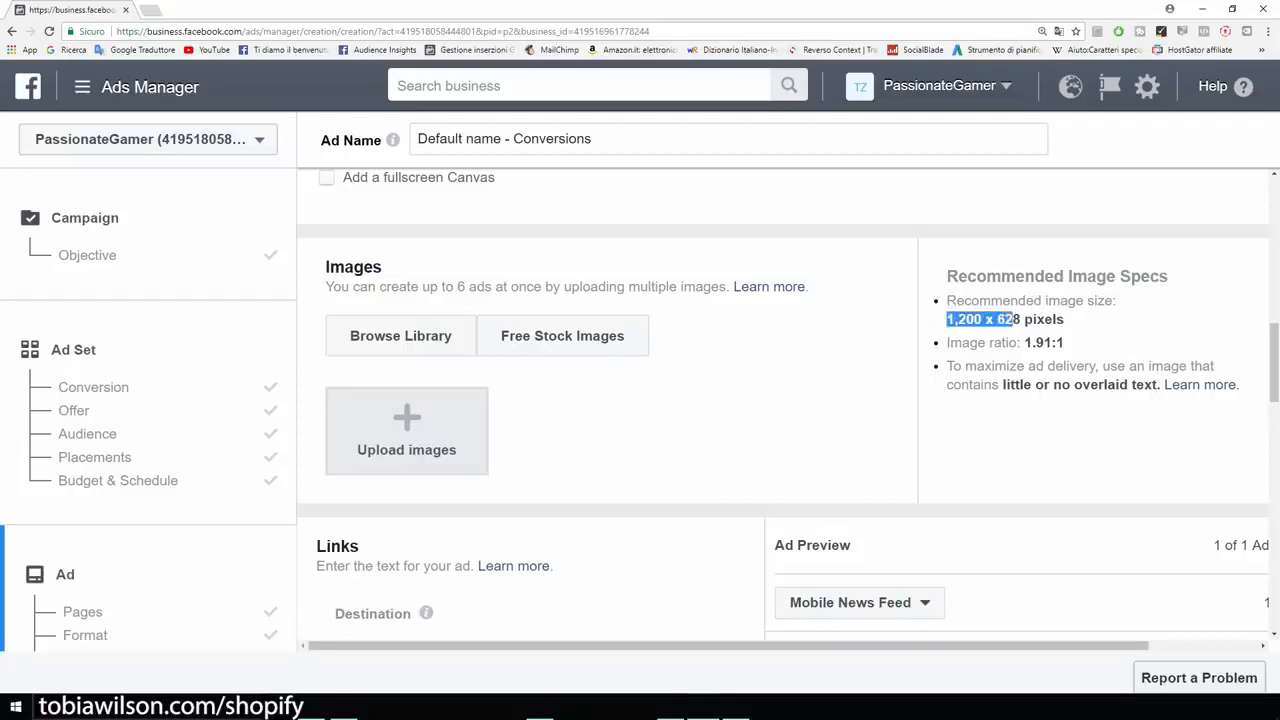
pyautogui.click(1018, 321)
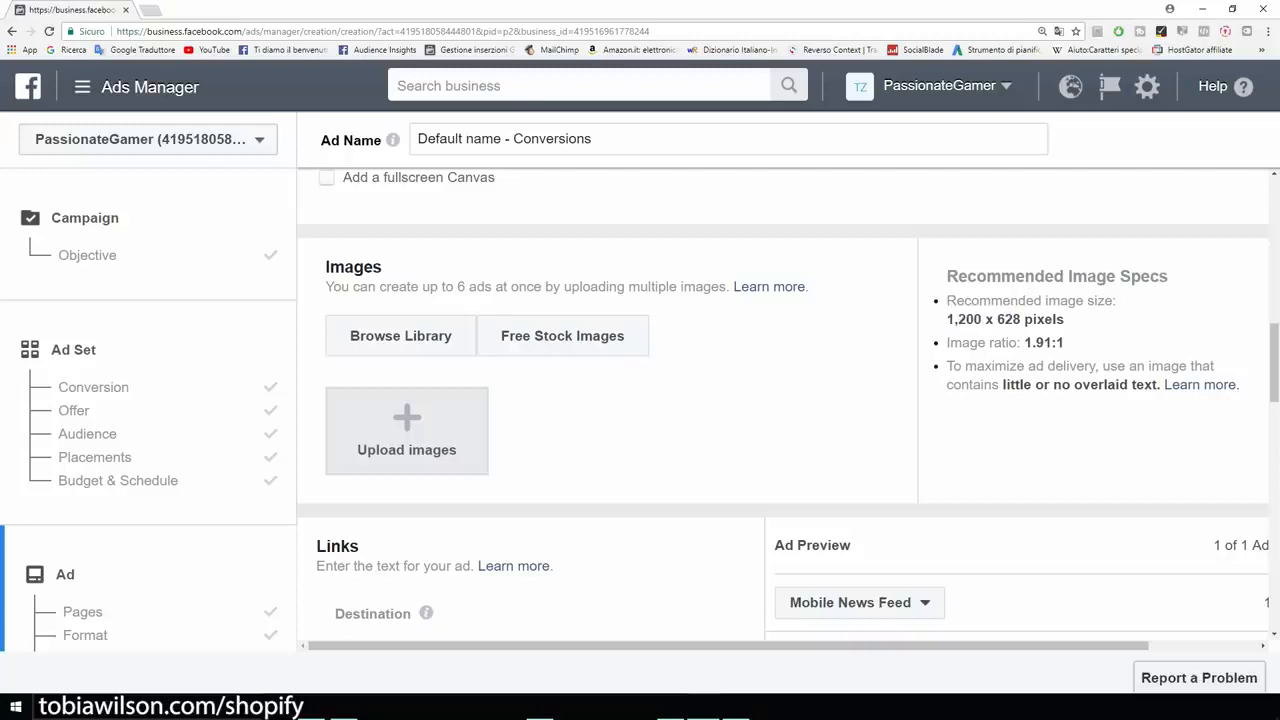
pyautogui.scroll(-1, 783, 404)
pyautogui.click(407, 367)
pyautogui.click(156, 92)
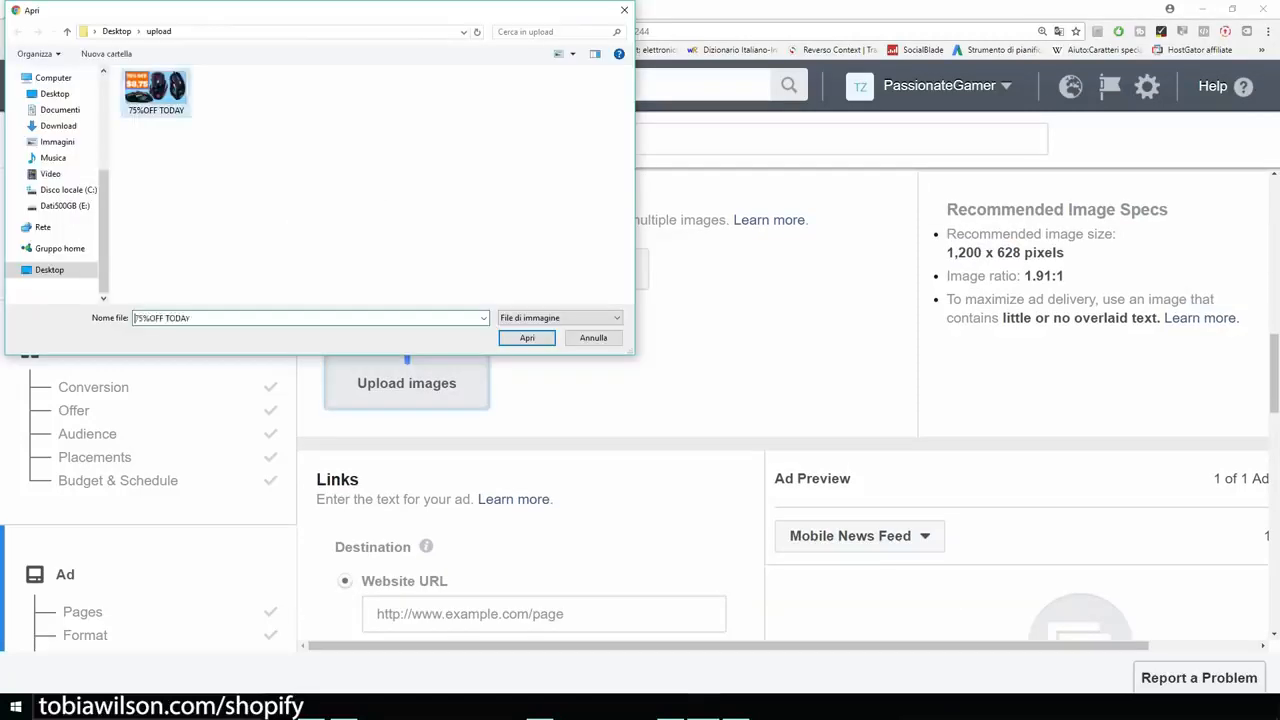
pyautogui.doubleClick(156, 92)
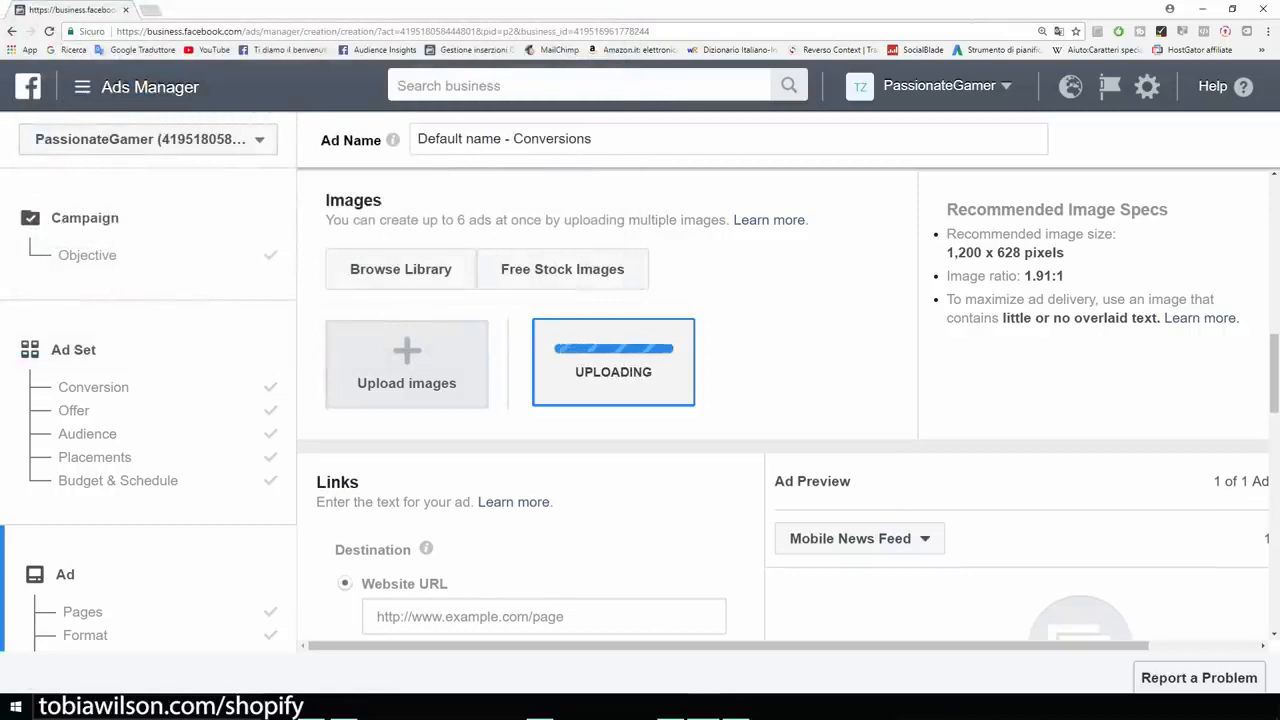
pyautogui.scroll(-2, 783, 404)
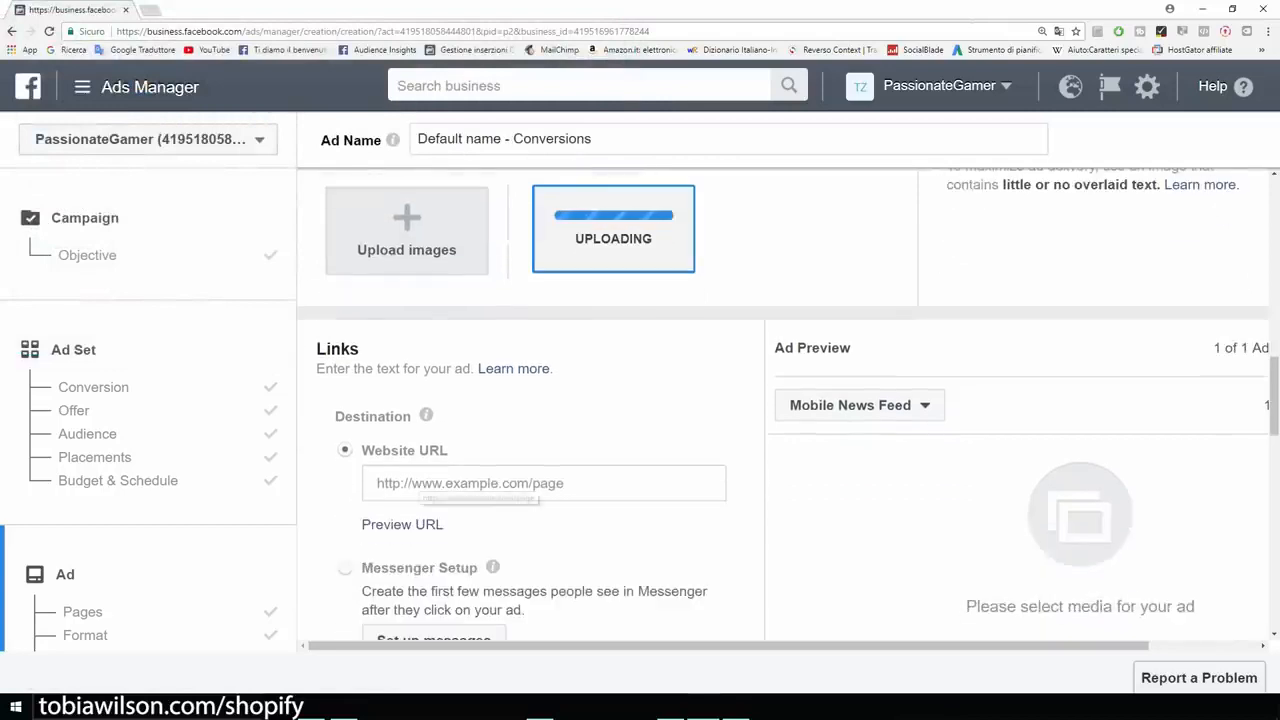
# Enter example.com as the ad's Website URL.
pyautogui.click(430, 483)
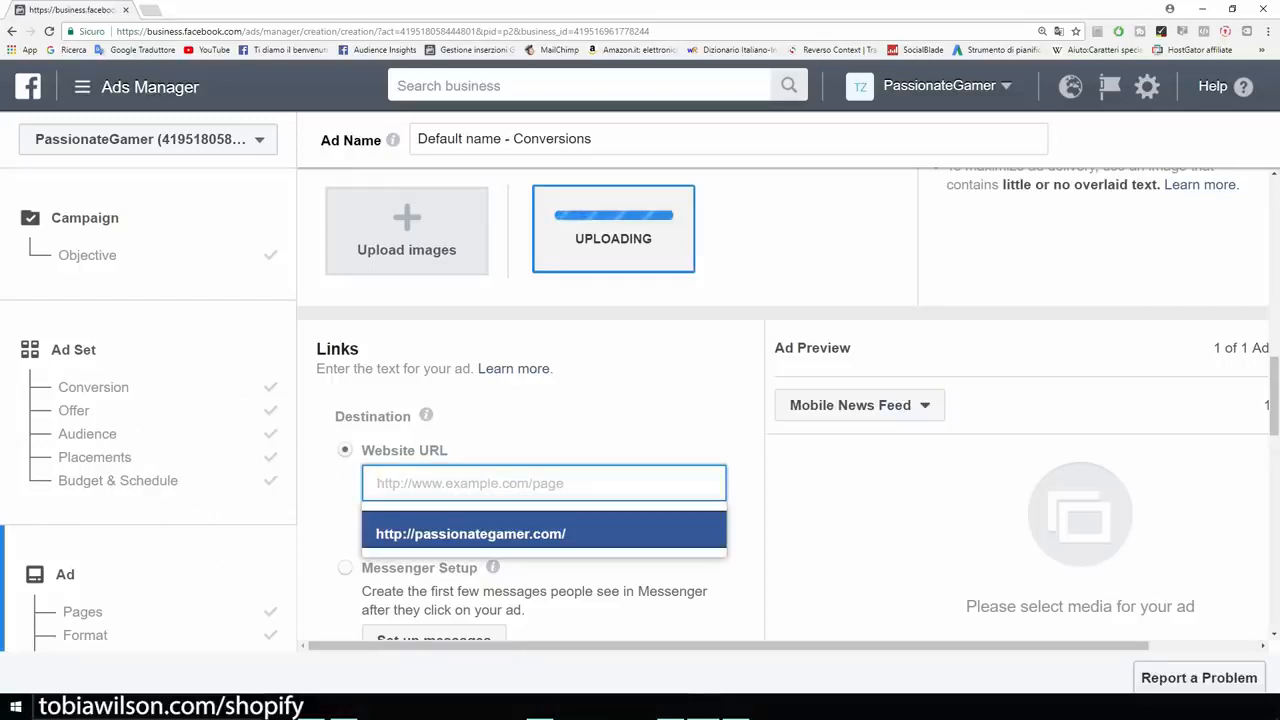
pyautogui.write('exam')
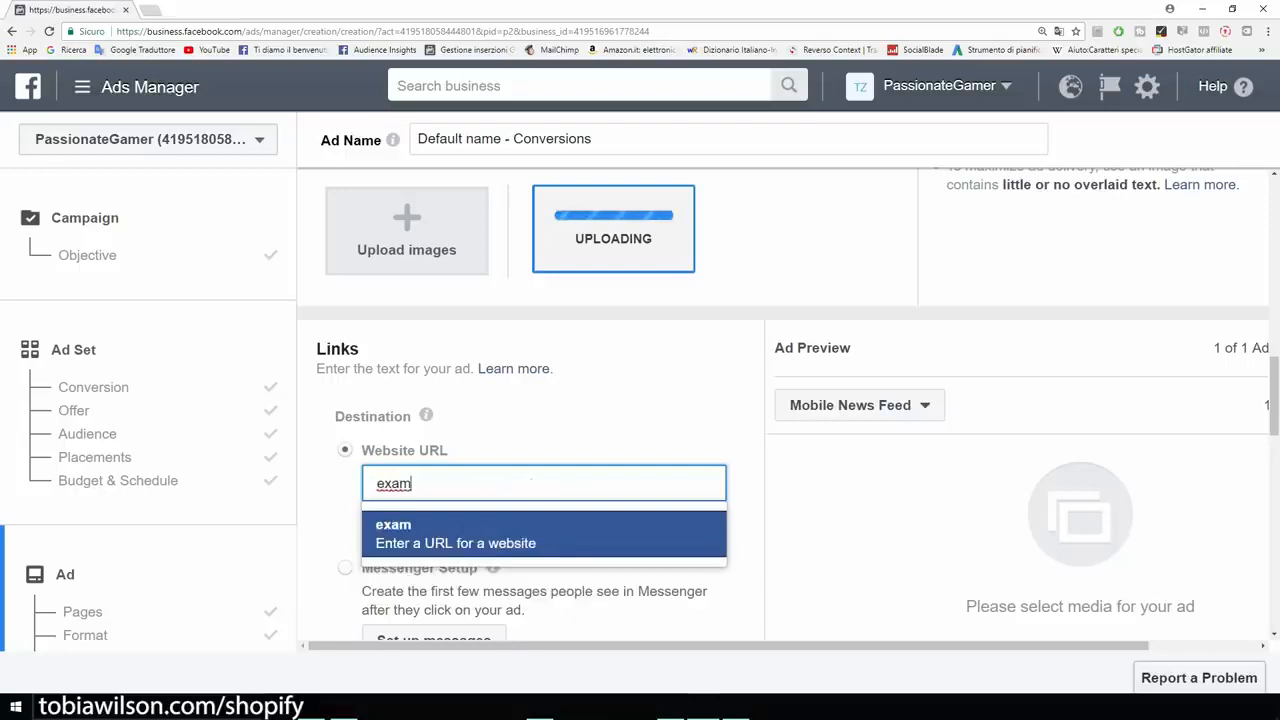
pyautogui.write('ple.com')
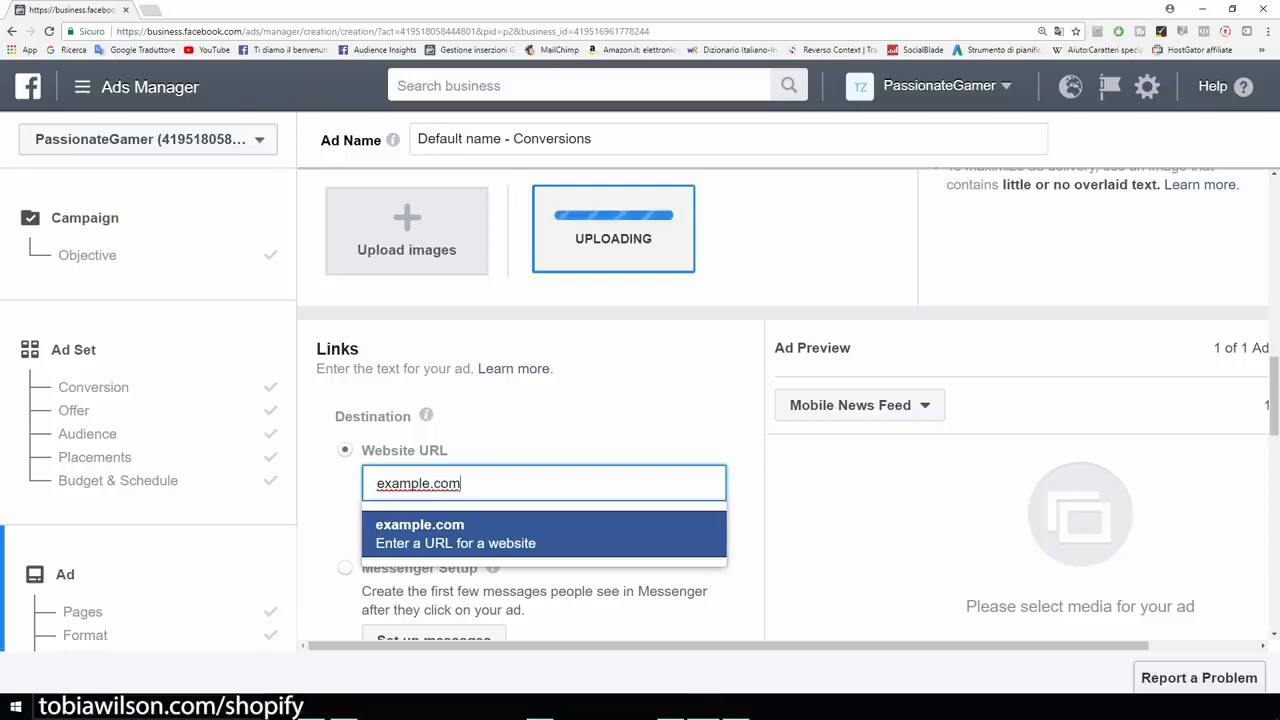
pyautogui.press('Return')
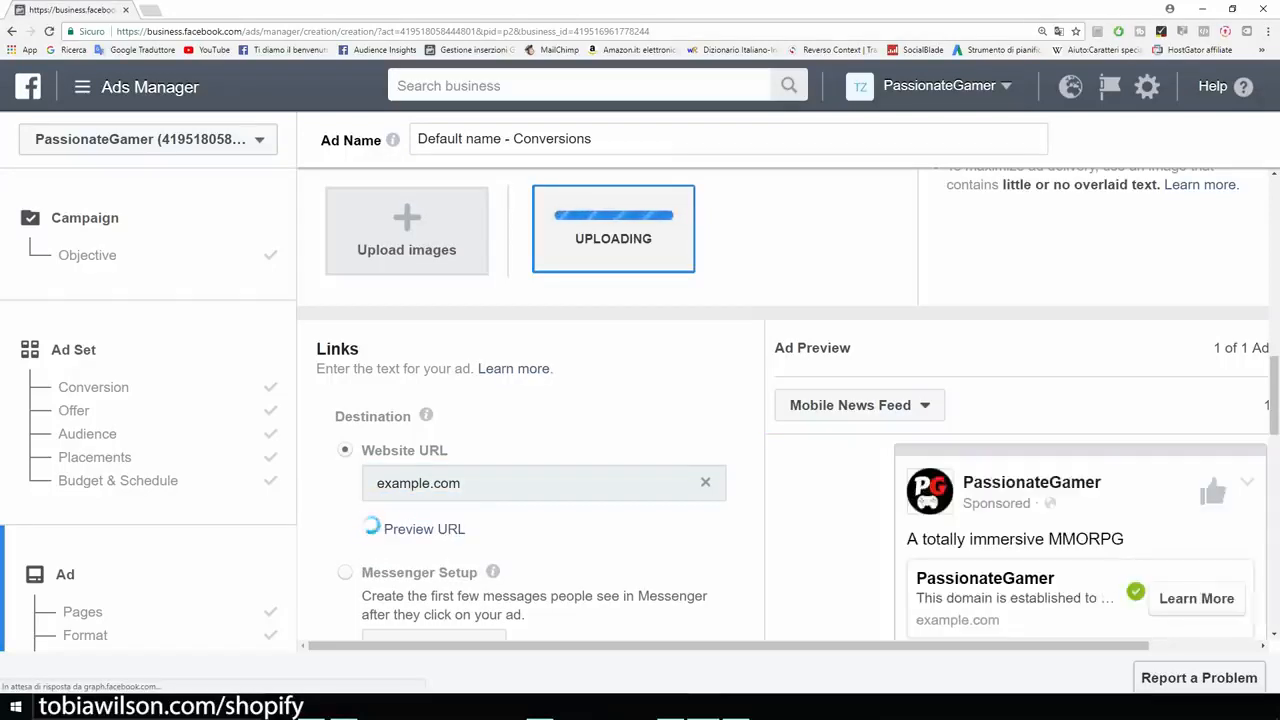
pyautogui.scroll(1, 783, 404)
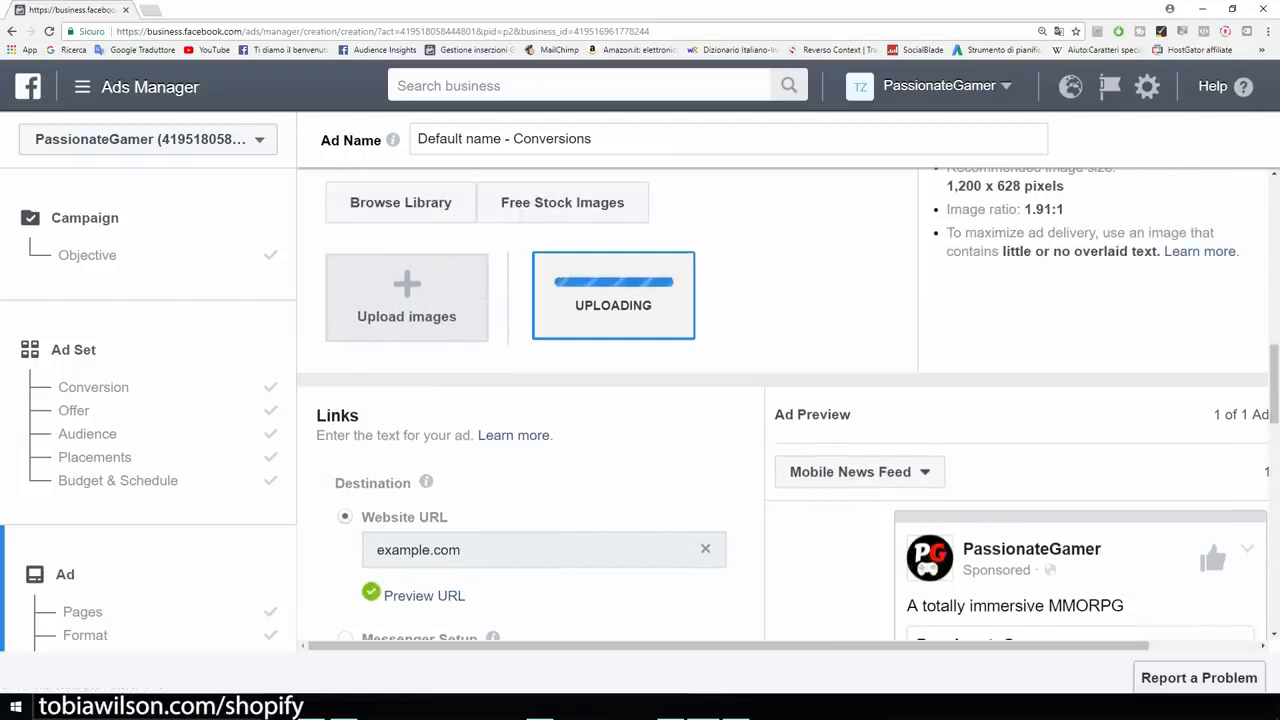
pyautogui.scroll(-1, 783, 404)
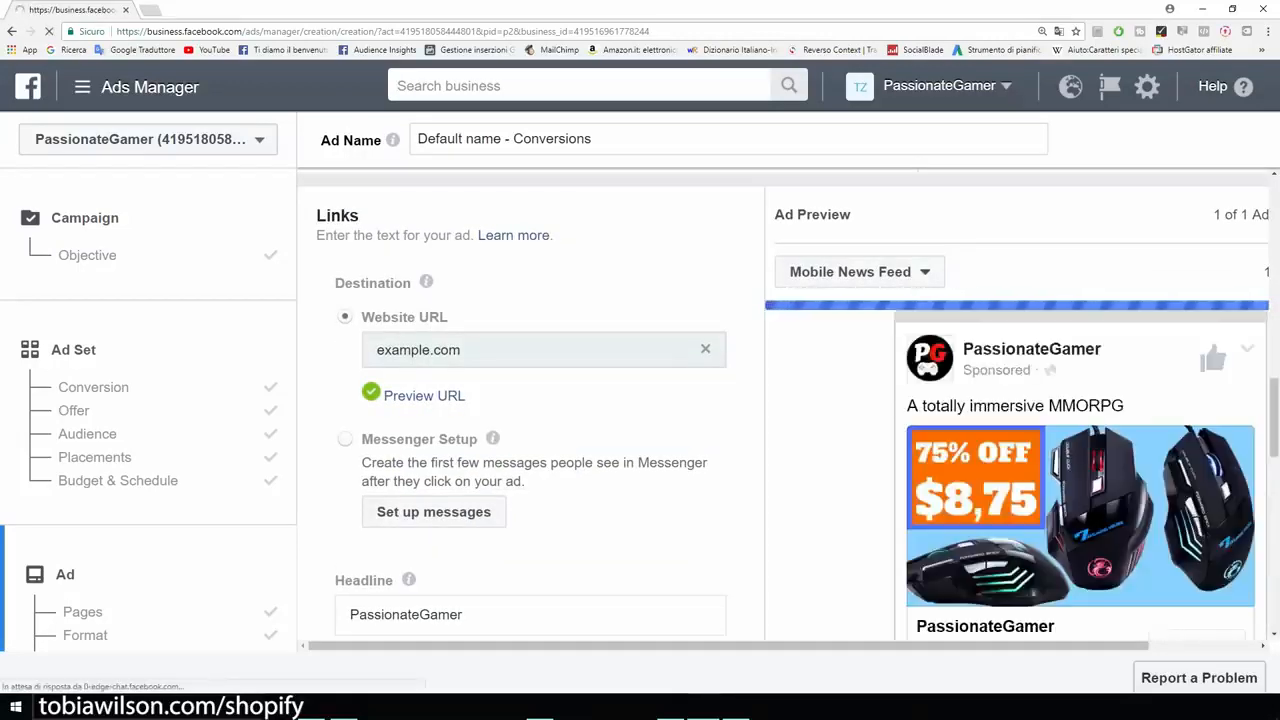
pyautogui.scroll(-2, 530, 405)
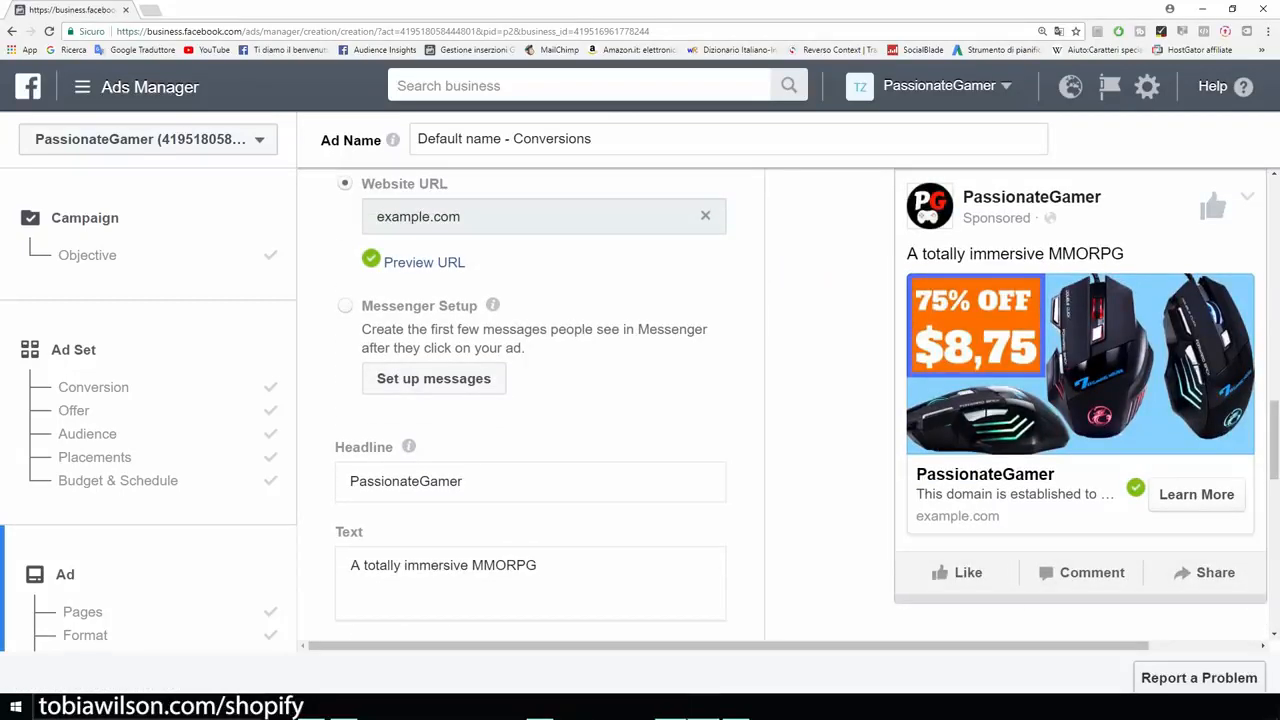
# Copy the drafted 75% discount ad copy from Writer and paste it into the ad's Text field.
pyautogui.click(671, 707)
pyautogui.rightClick(413, 225)
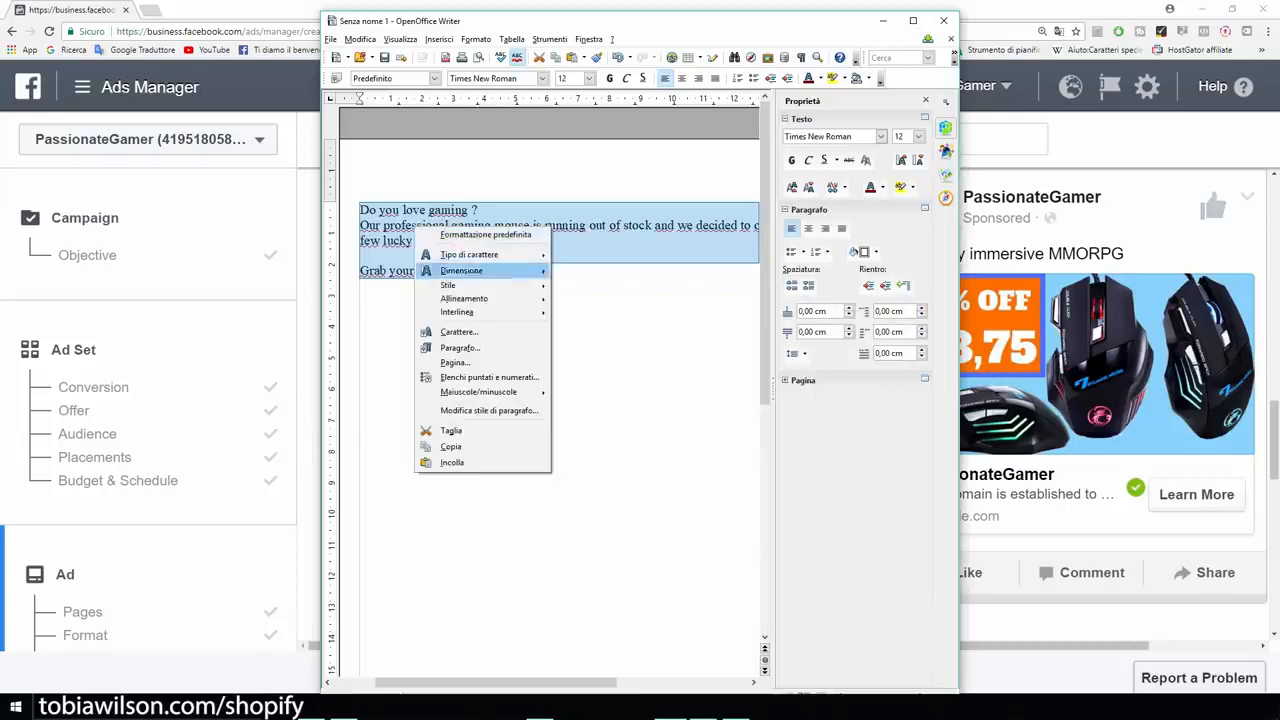
pyautogui.click(452, 447)
pyautogui.click(883, 21)
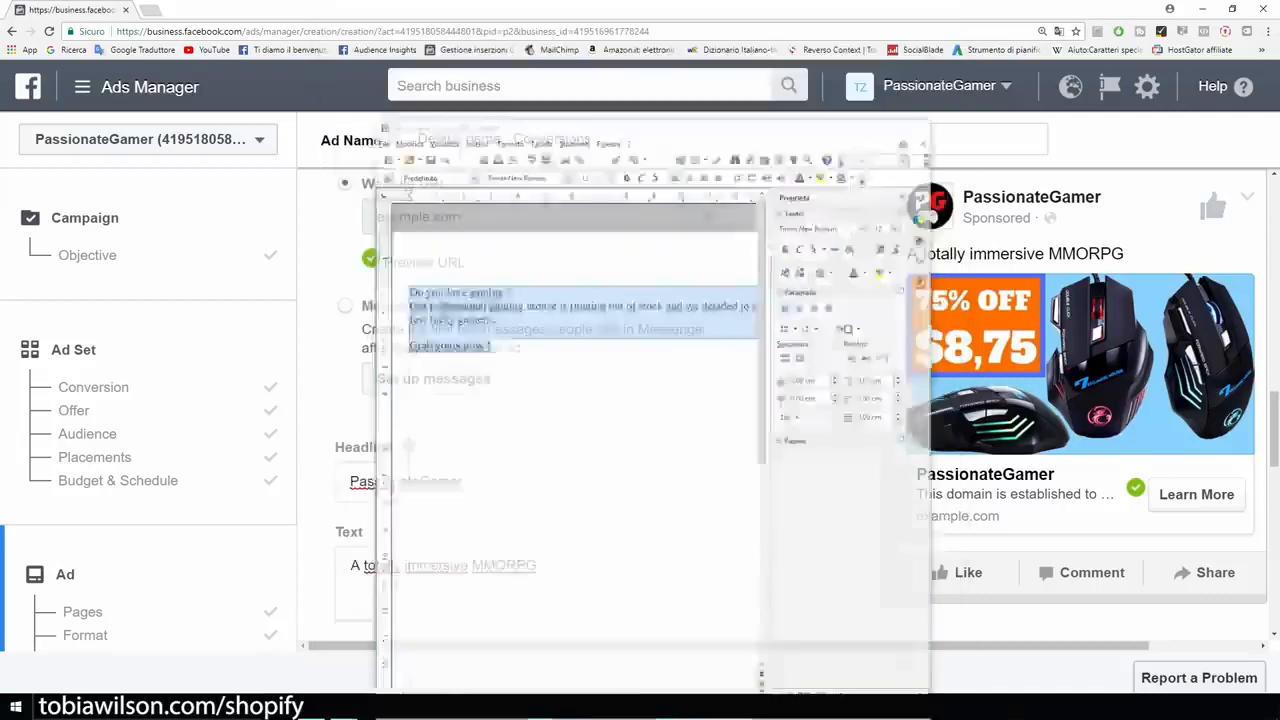
pyautogui.scroll(-2, 530, 420)
pyautogui.click(540, 437)
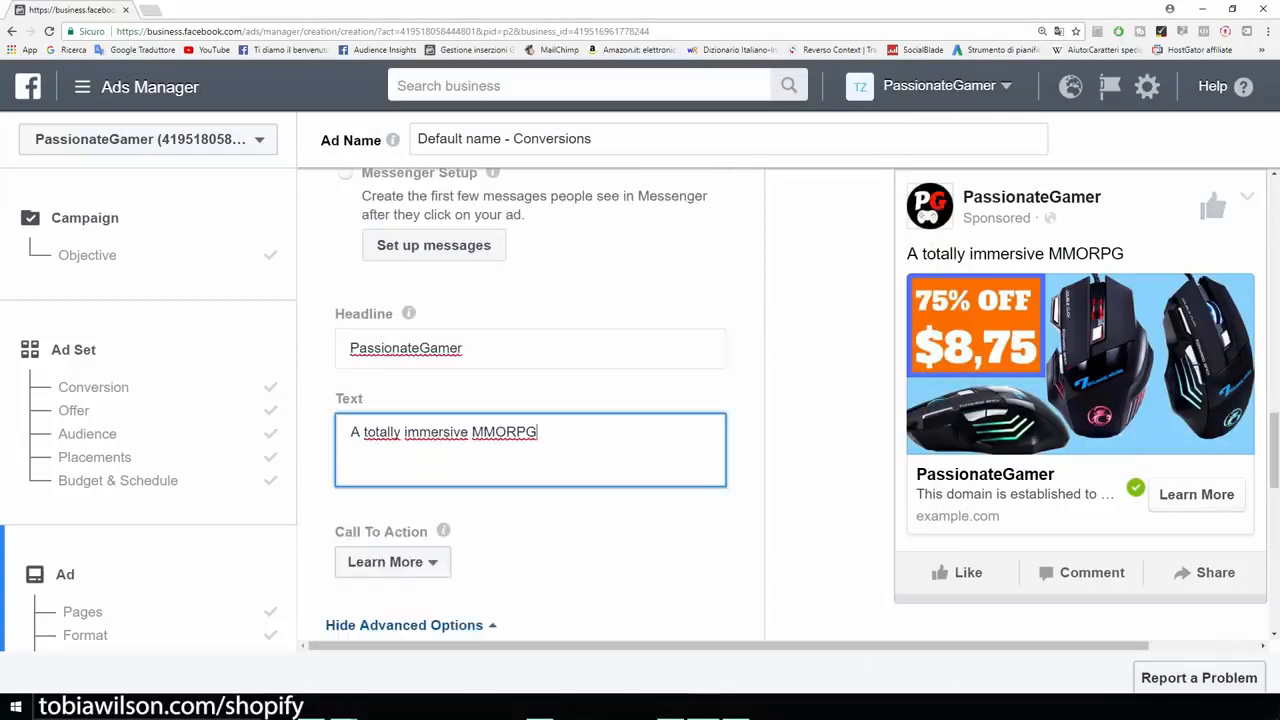
pyautogui.hotkey('ctrl', 'shift', 'Left')
pyautogui.hotkey('ctrl', 'shift', 'Left')
pyautogui.hotkey('ctrl', 'shift', 'Left')
pyautogui.hotkey('ctrl', 'shift', 'Left')
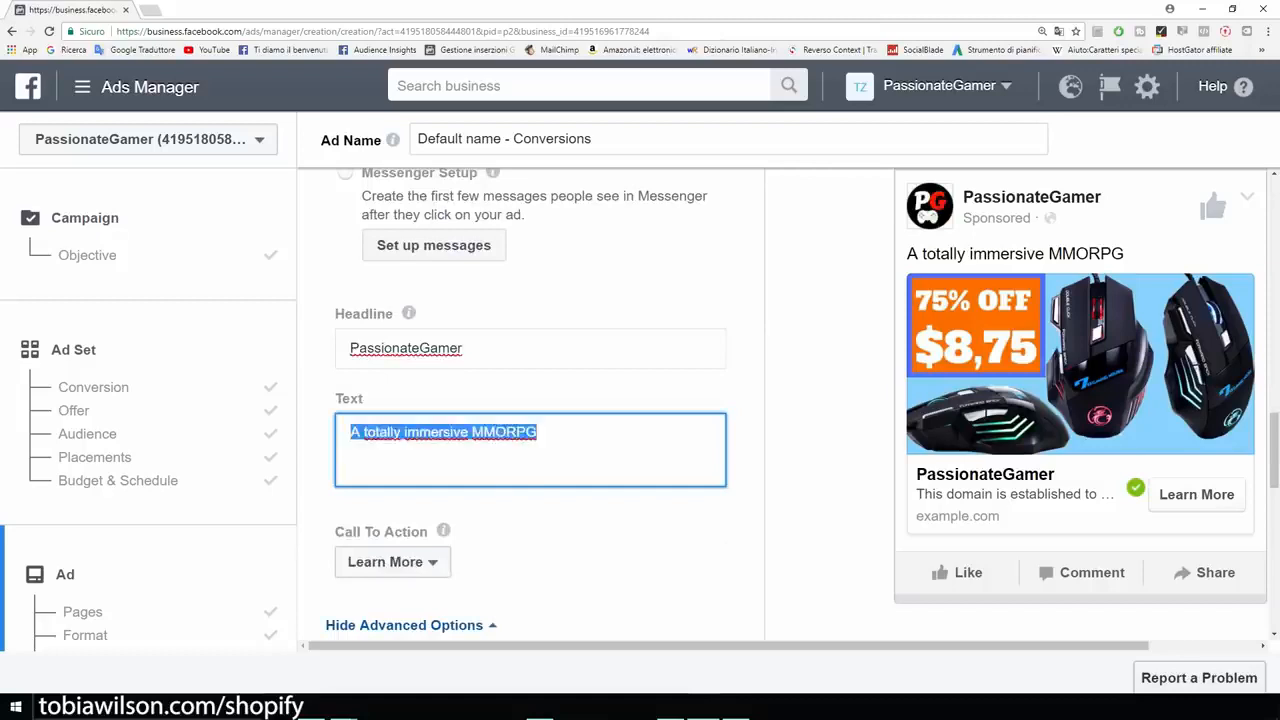
pyautogui.write('Do you love gaming ?  Our professional gaming mouse is running out of stock and we decided to offer a 75% discount to a few lucky gamers.  Grab yours now !')
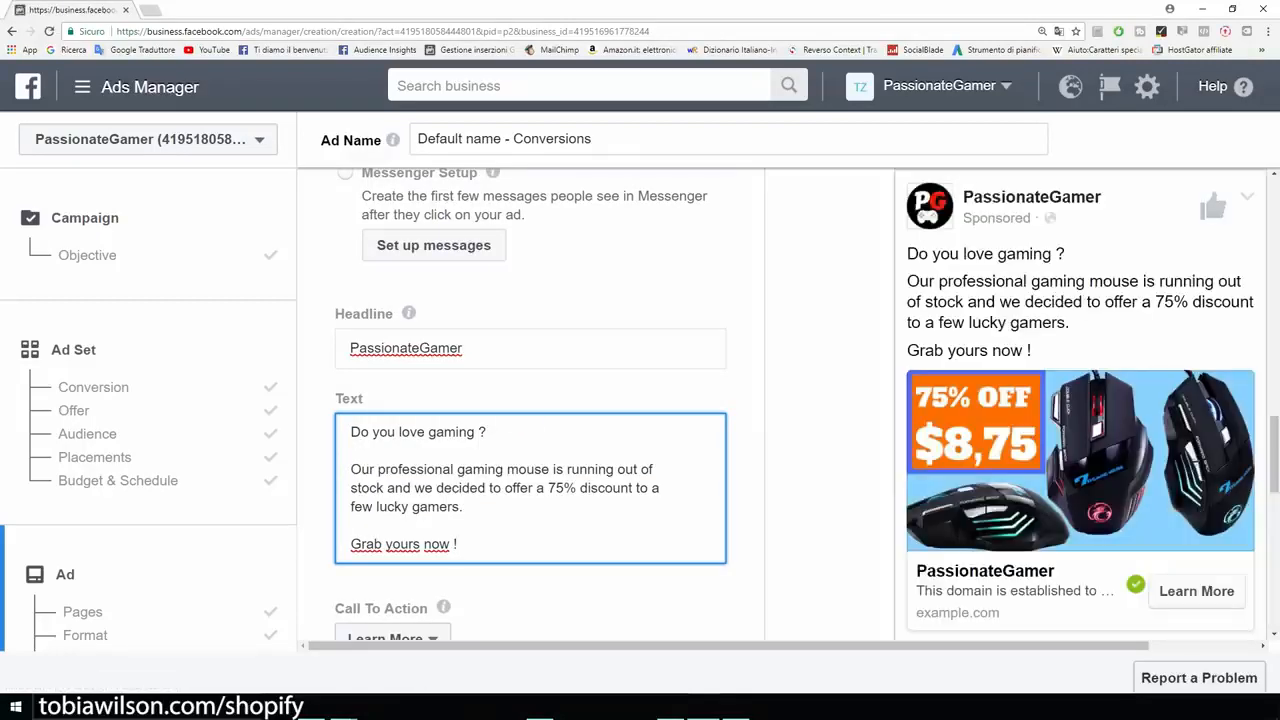
pyautogui.click(828, 456)
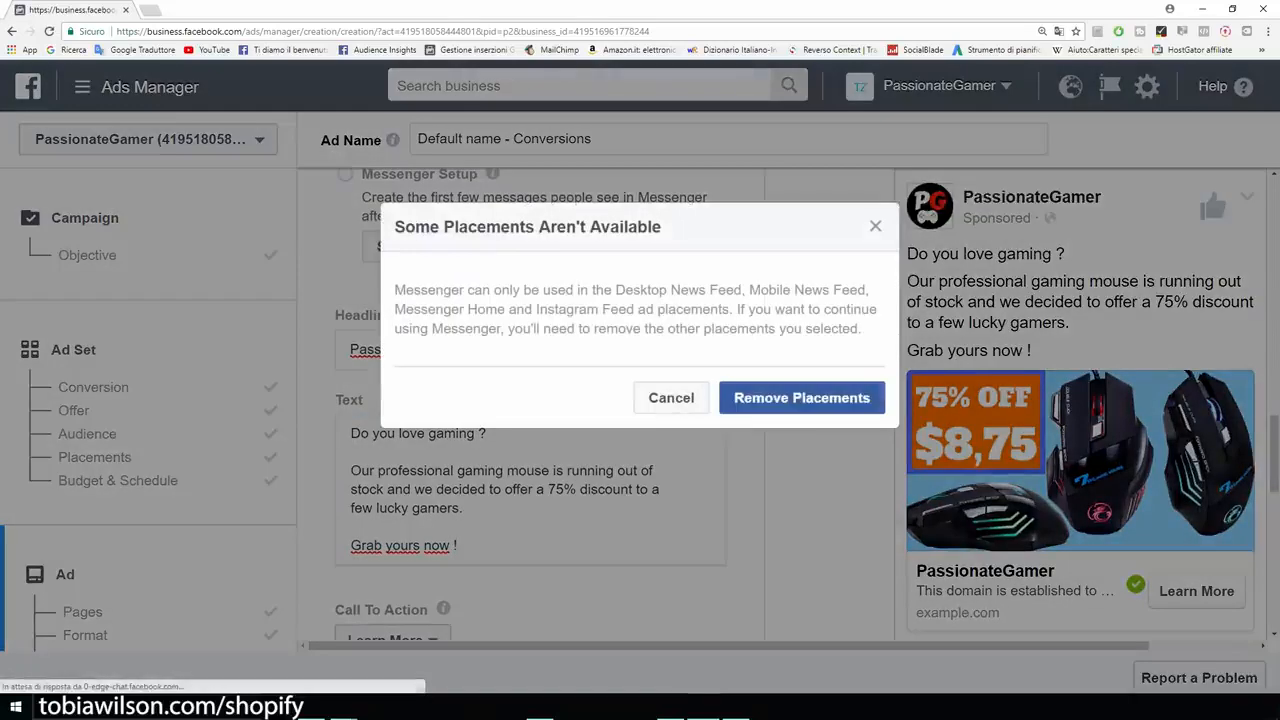
# Dismiss the placements warning and change the headline to 'Professional Gaming Mouse'.
pyautogui.click(671, 398)
pyautogui.moveTo(500, 646)
pyautogui.mouseDown()
pyautogui.moveTo(612, 646)
pyautogui.moveTo(500, 646)
pyautogui.mouseUp()
pyautogui.moveTo(466, 350); pyautogui.dragTo(285, 354)
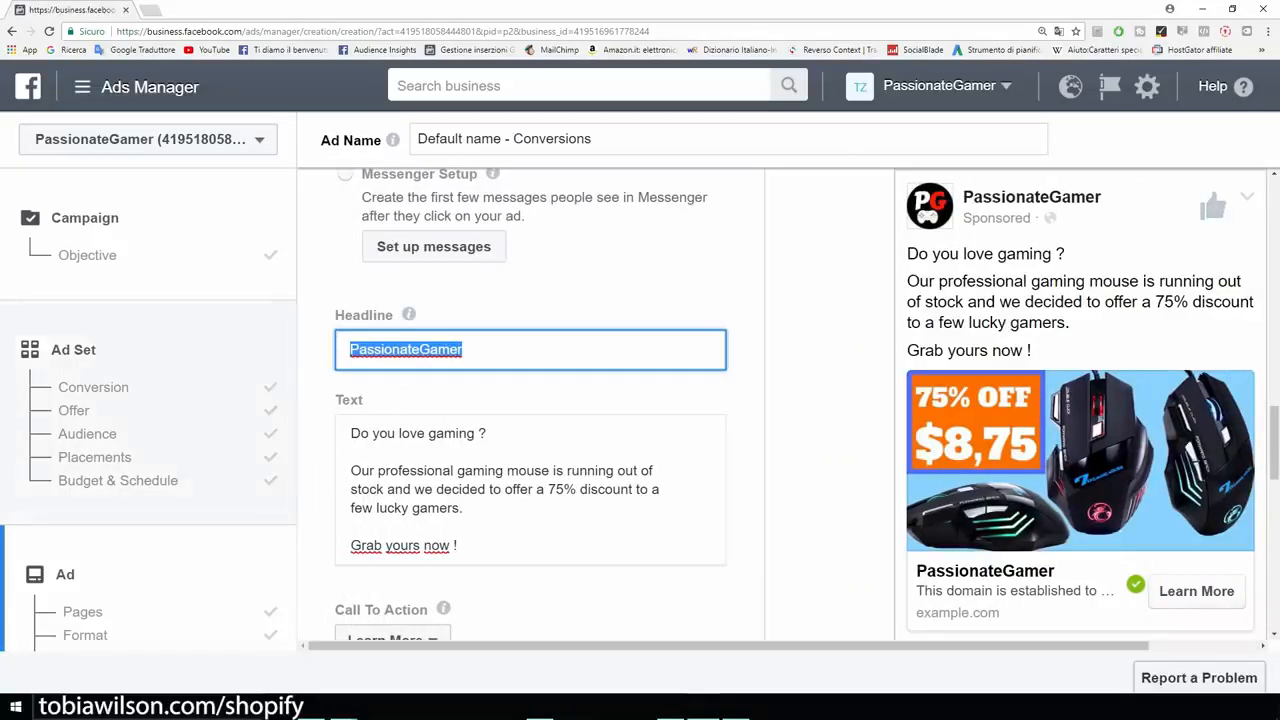
pyautogui.write('Professioa')
pyautogui.press('BackSpace')
pyautogui.write('nal Gaming Mouse')
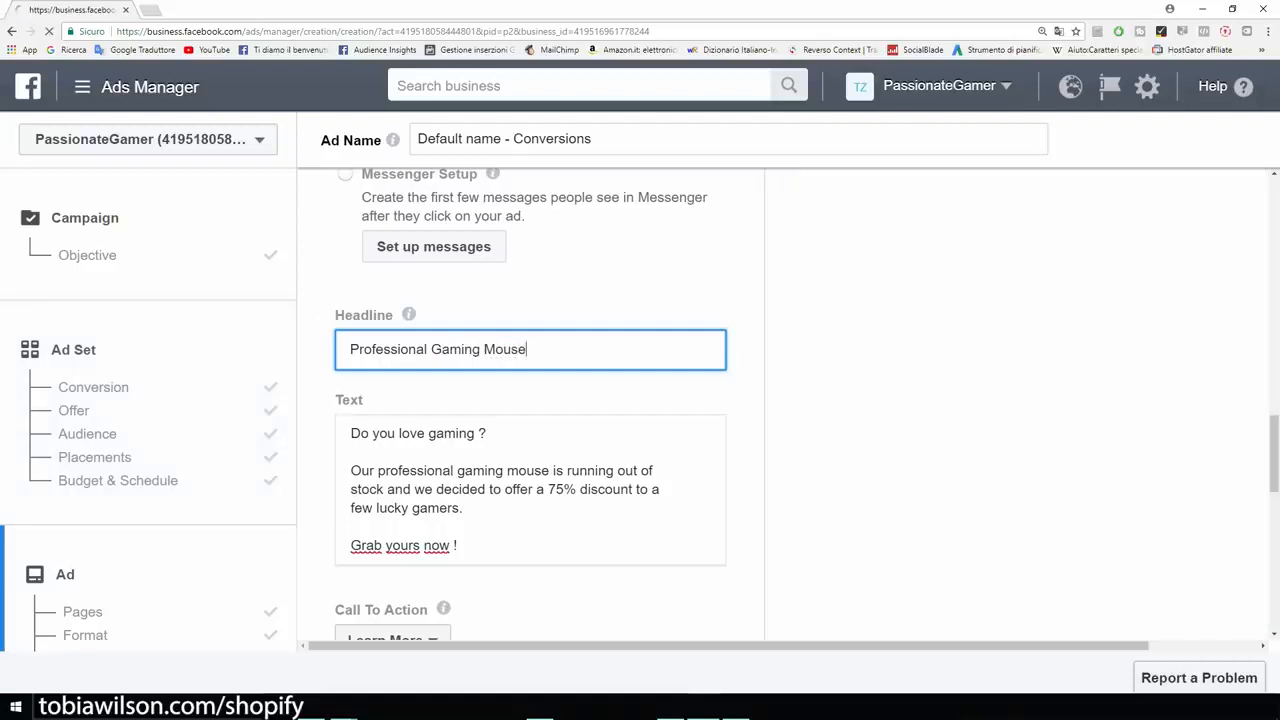
# Set the ad's call to action to Shop Now.
pyautogui.scroll(-2, 530, 400)
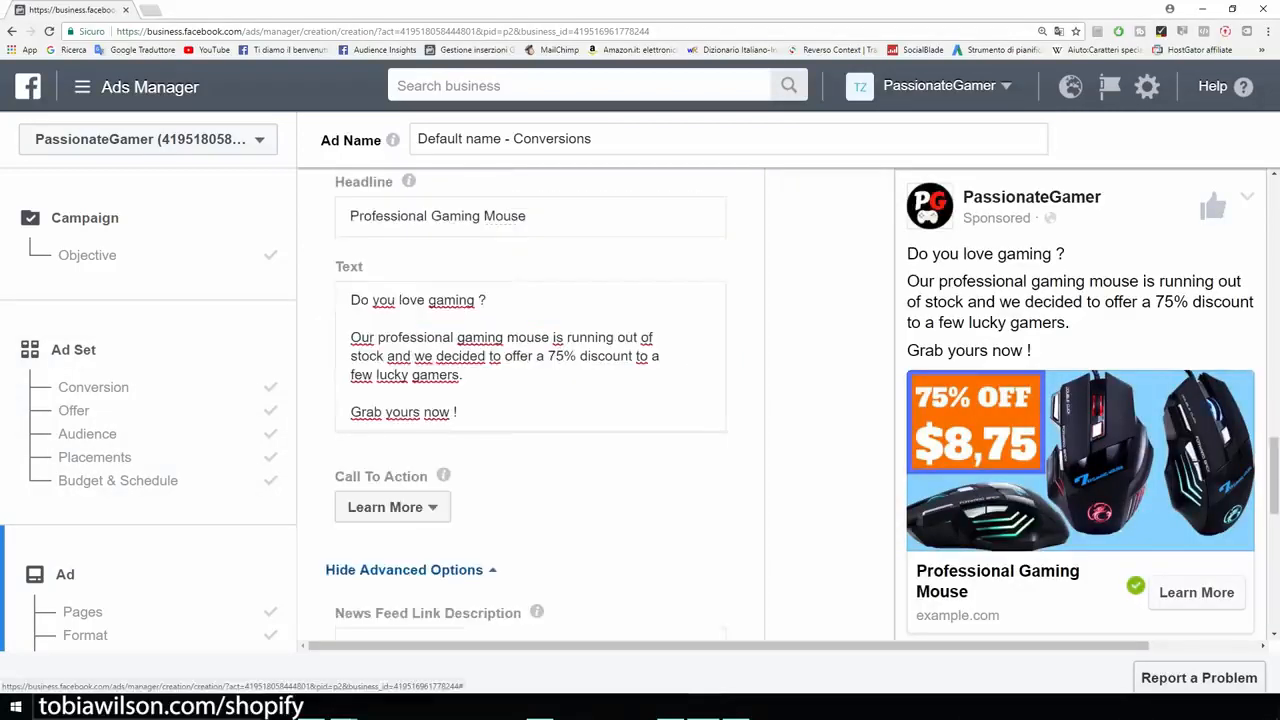
pyautogui.click(392, 507)
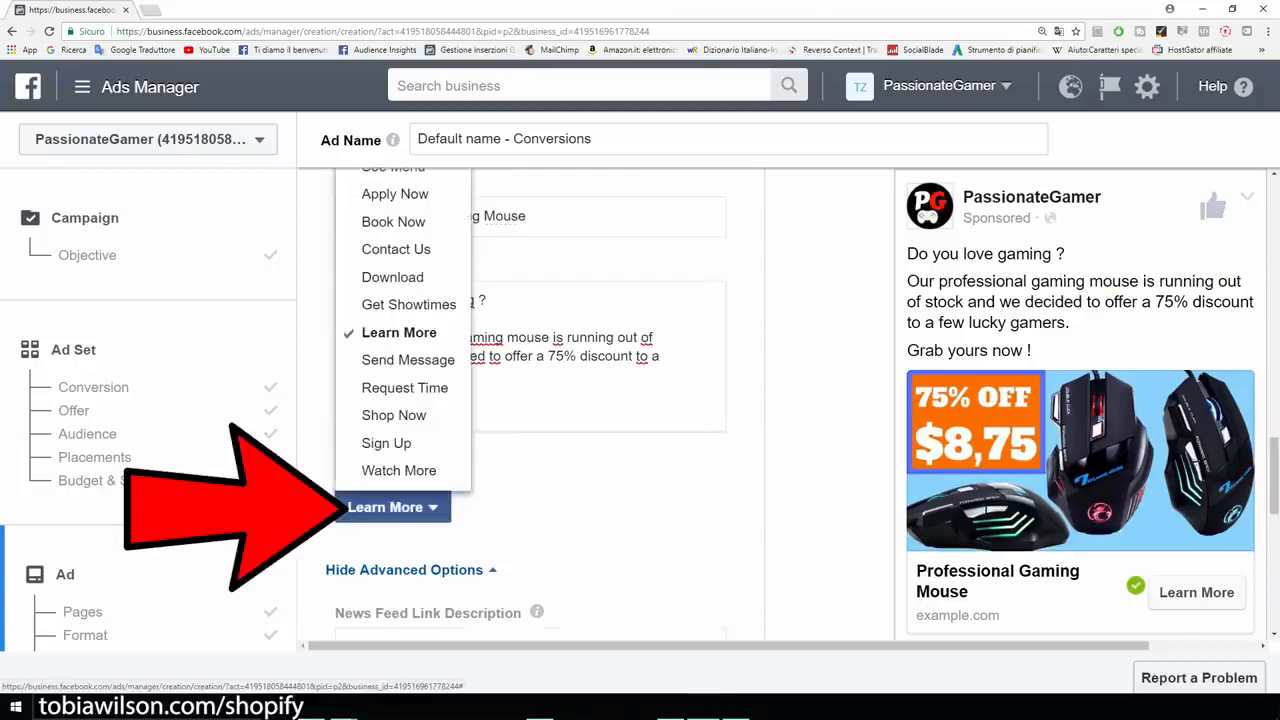
pyautogui.click(393, 415)
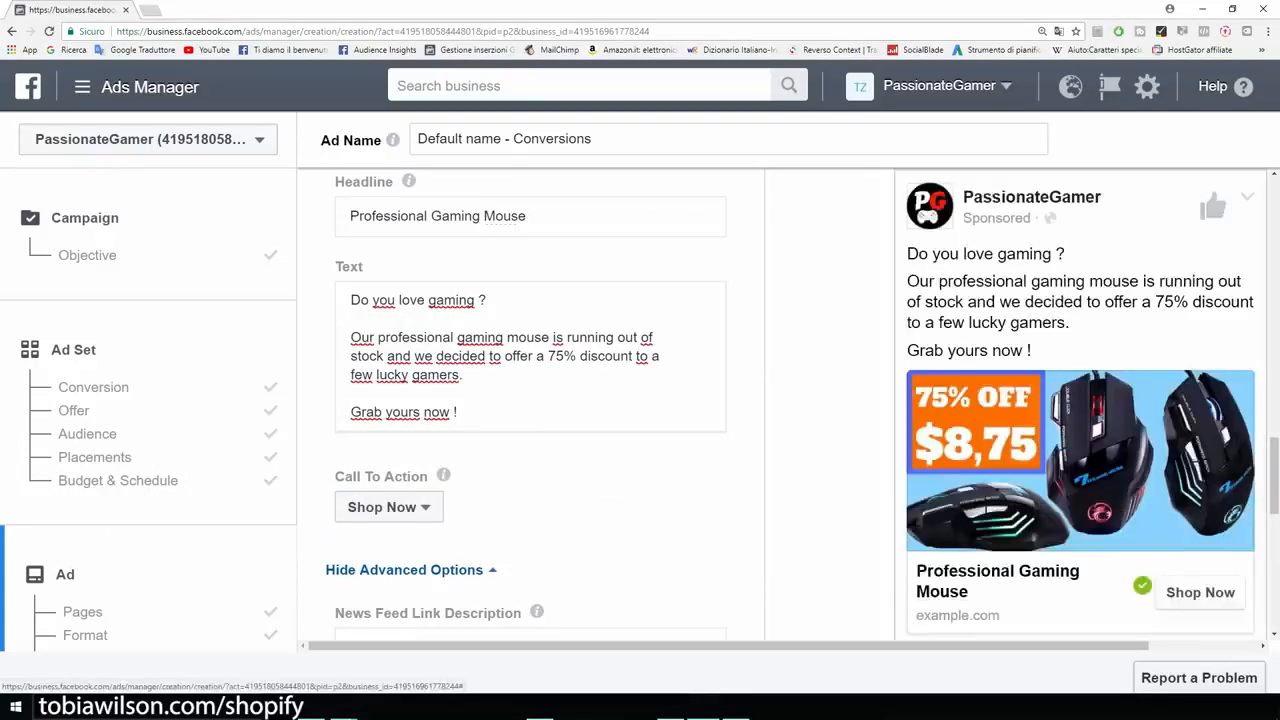
pyautogui.scroll(-1, 530, 400)
pyautogui.scroll(-3, 530, 400)
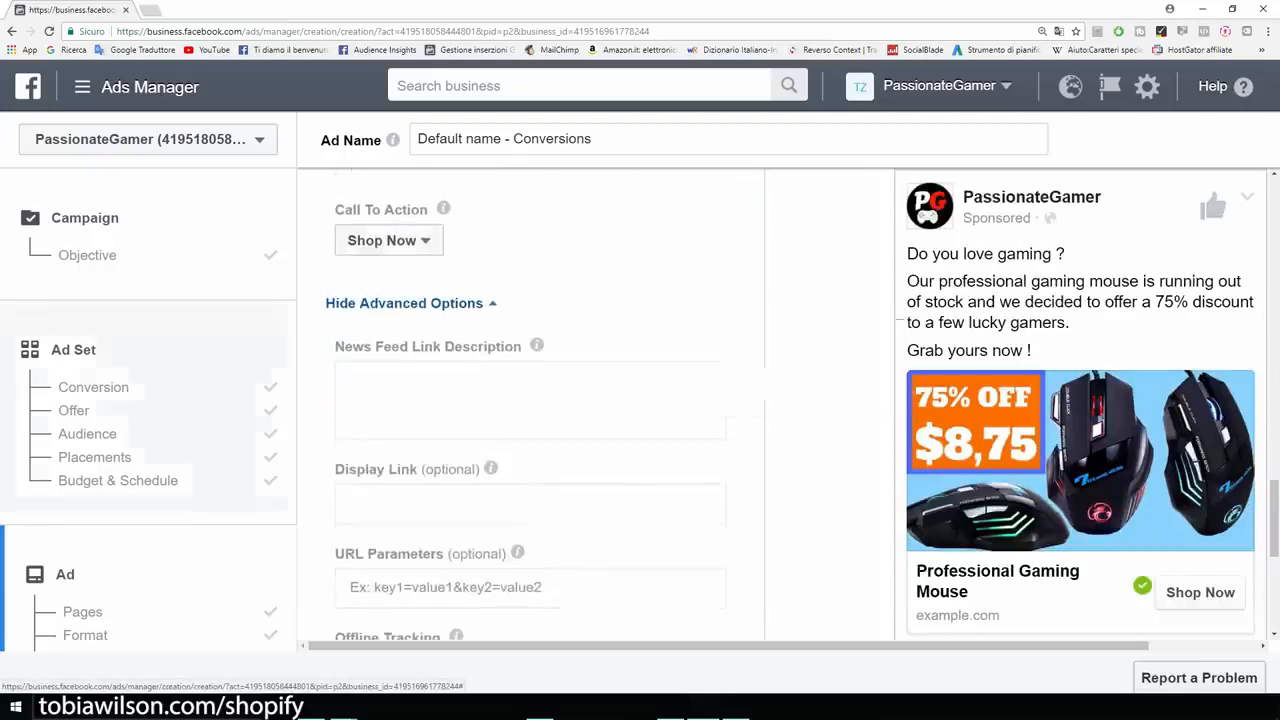
# Confirm PassionateGamer pixel tracking and publish the Conversions ad.
pyautogui.scroll(-2, 530, 400)
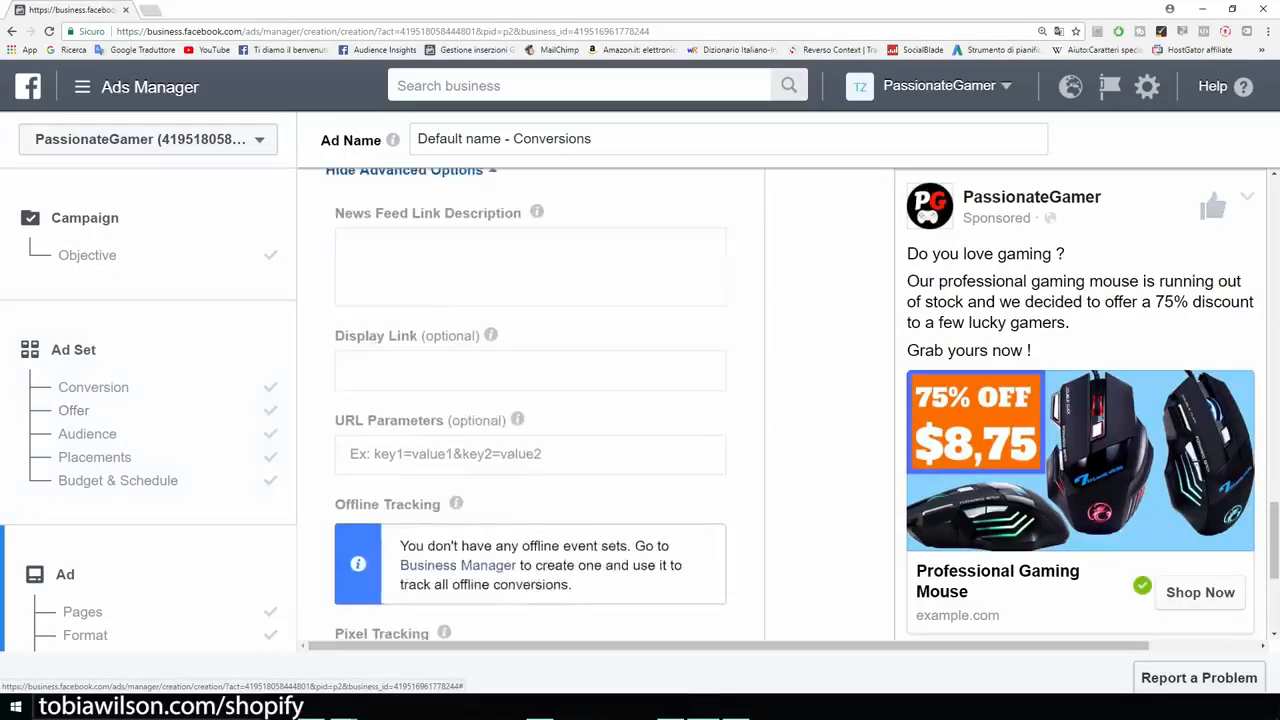
pyautogui.scroll(-5, 530, 400)
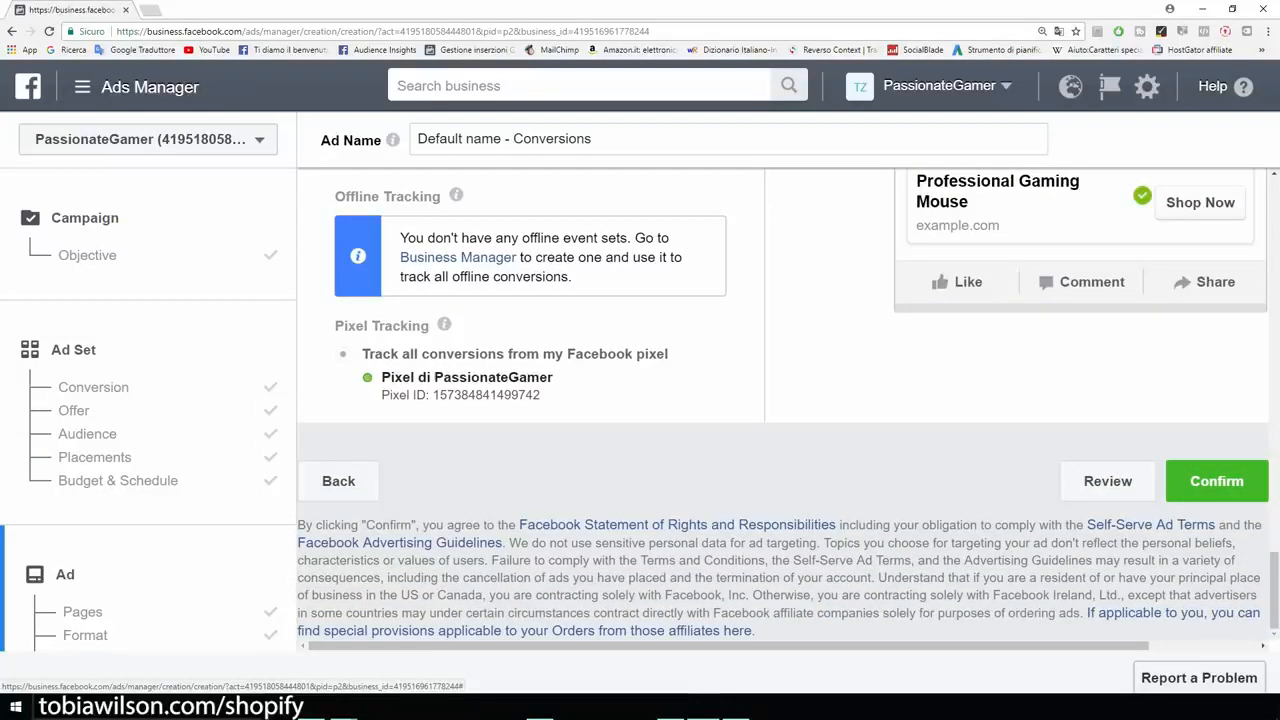
pyautogui.moveTo(381, 377); pyautogui.dragTo(553, 377)
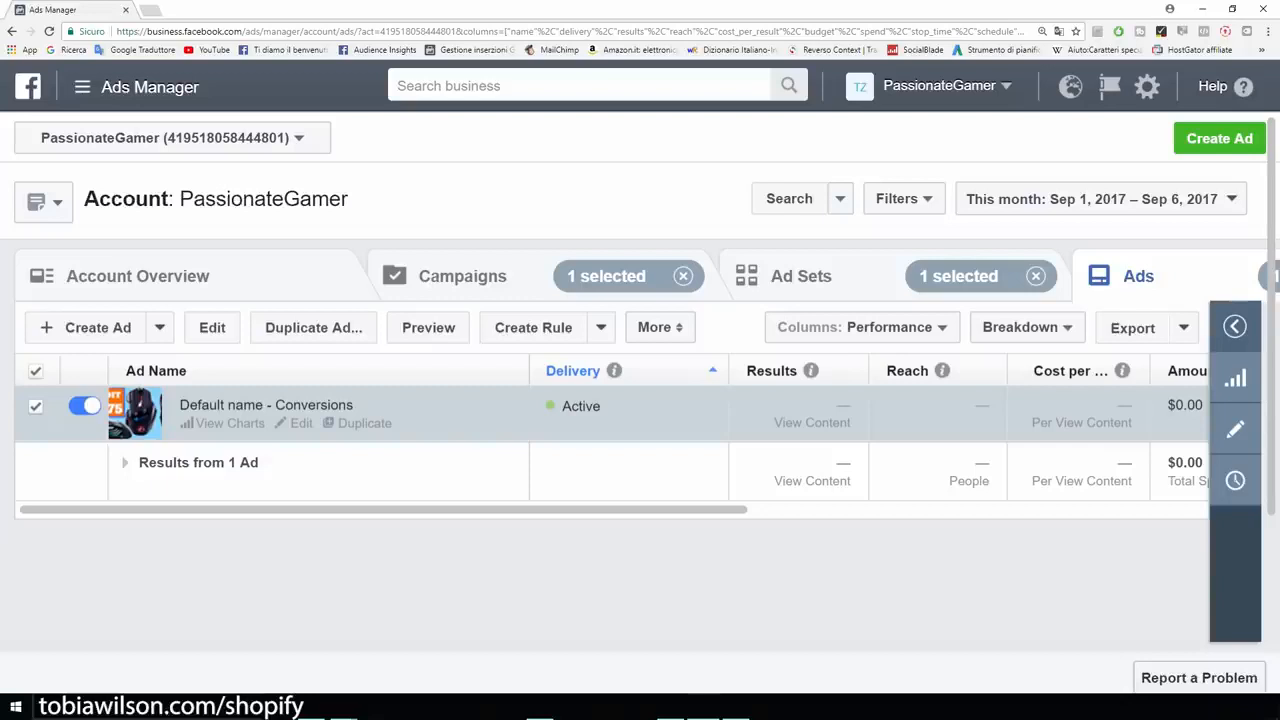
pyautogui.moveTo(520, 510)
pyautogui.mouseDown()
pyautogui.moveTo(725, 510)
pyautogui.moveTo(518, 510)
pyautogui.mouseUp()
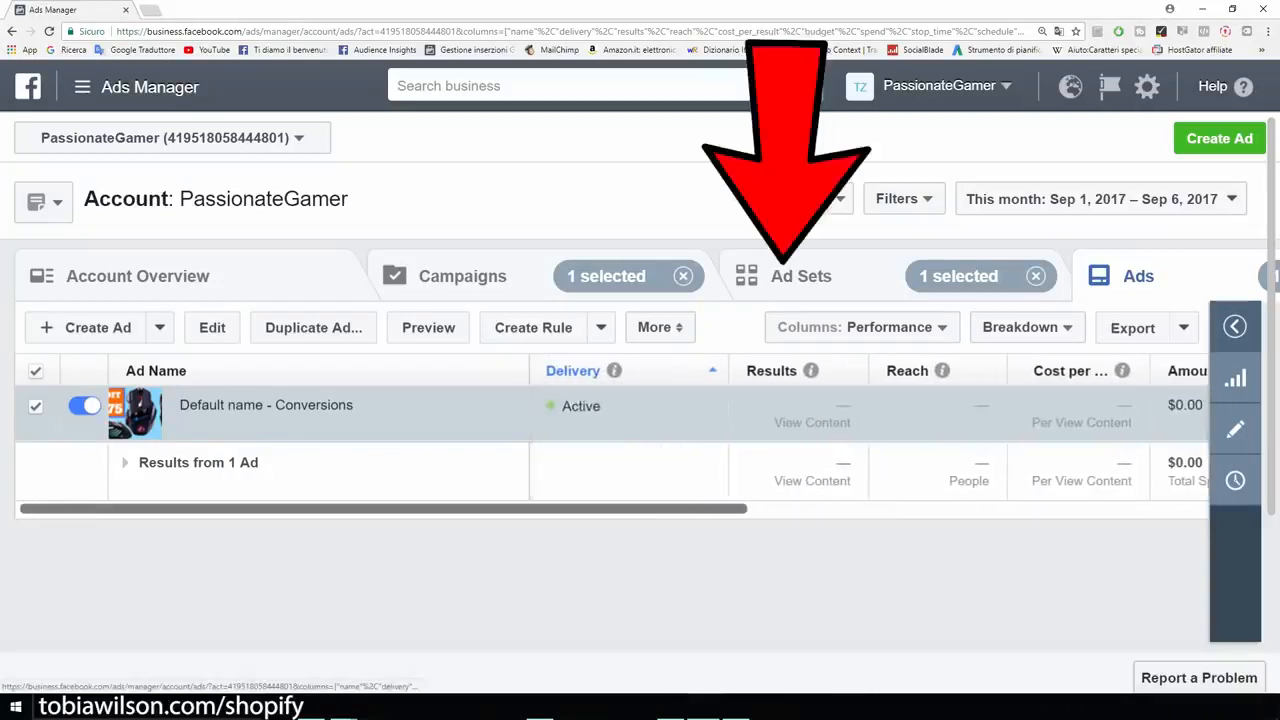
# Edit the US - 18+ ad set, replacing the View Content conversion event with Add To Cart.
pyautogui.click(800, 276)
pyautogui.moveTo(246, 423)
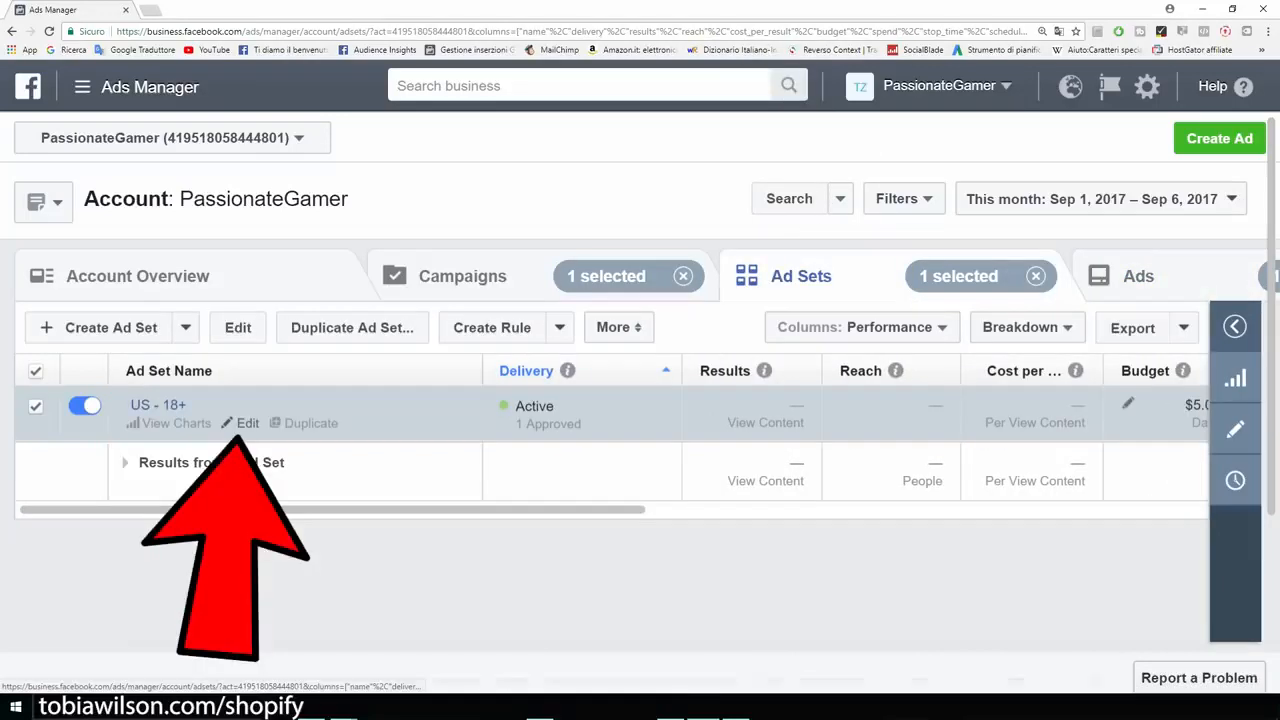
pyautogui.click(247, 423)
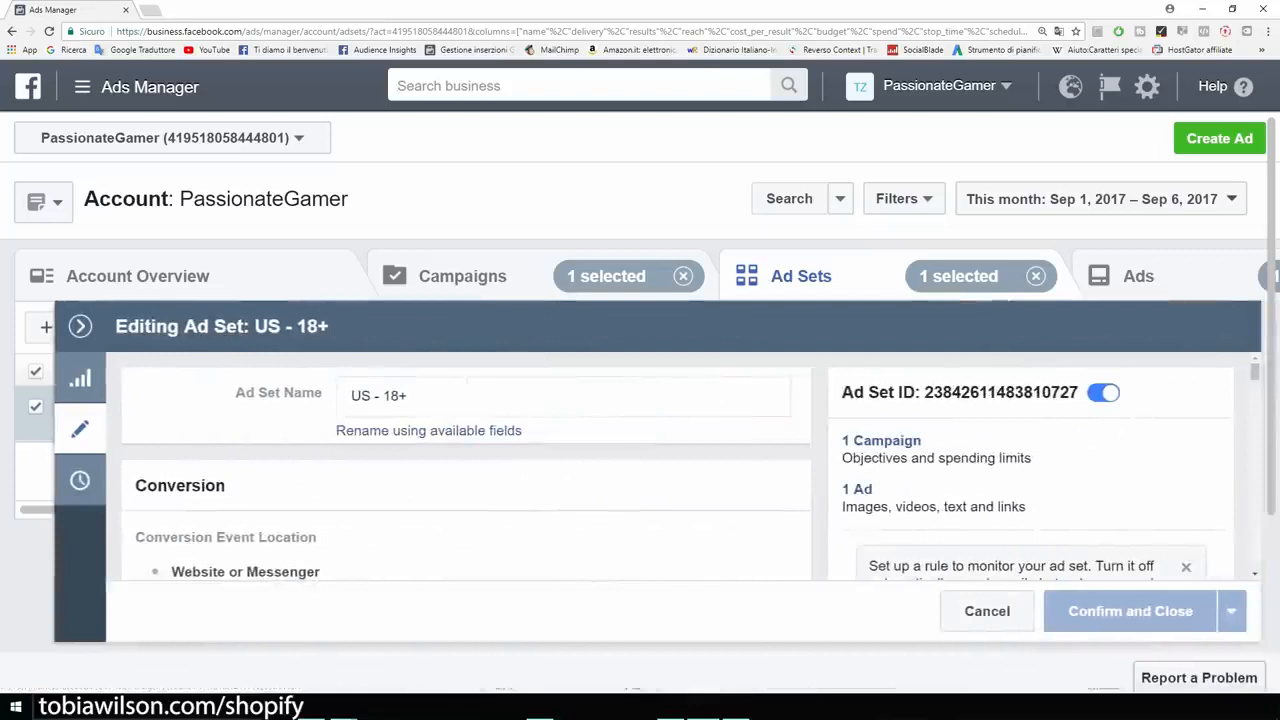
pyautogui.scroll(-2, 466, 466)
pyautogui.scroll(-2, 466, 466)
pyautogui.scroll(1, 466, 466)
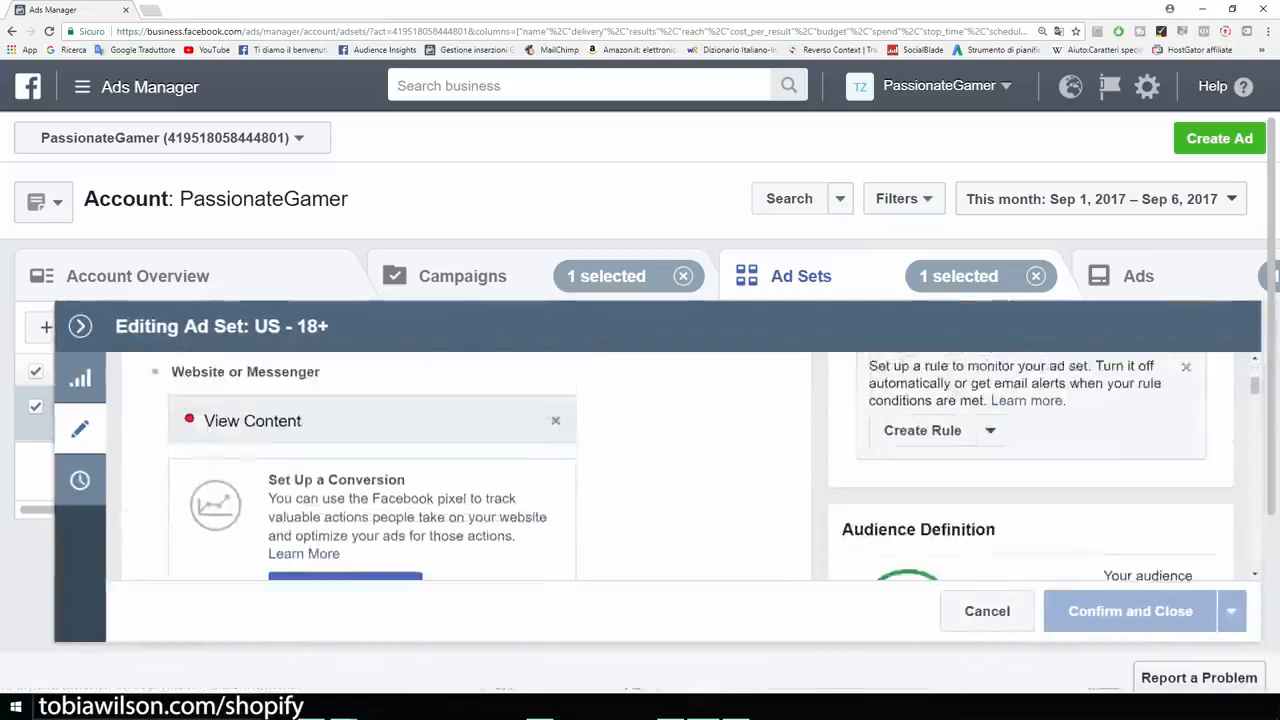
pyautogui.click(555, 421)
pyautogui.scroll(-2, 555, 421)
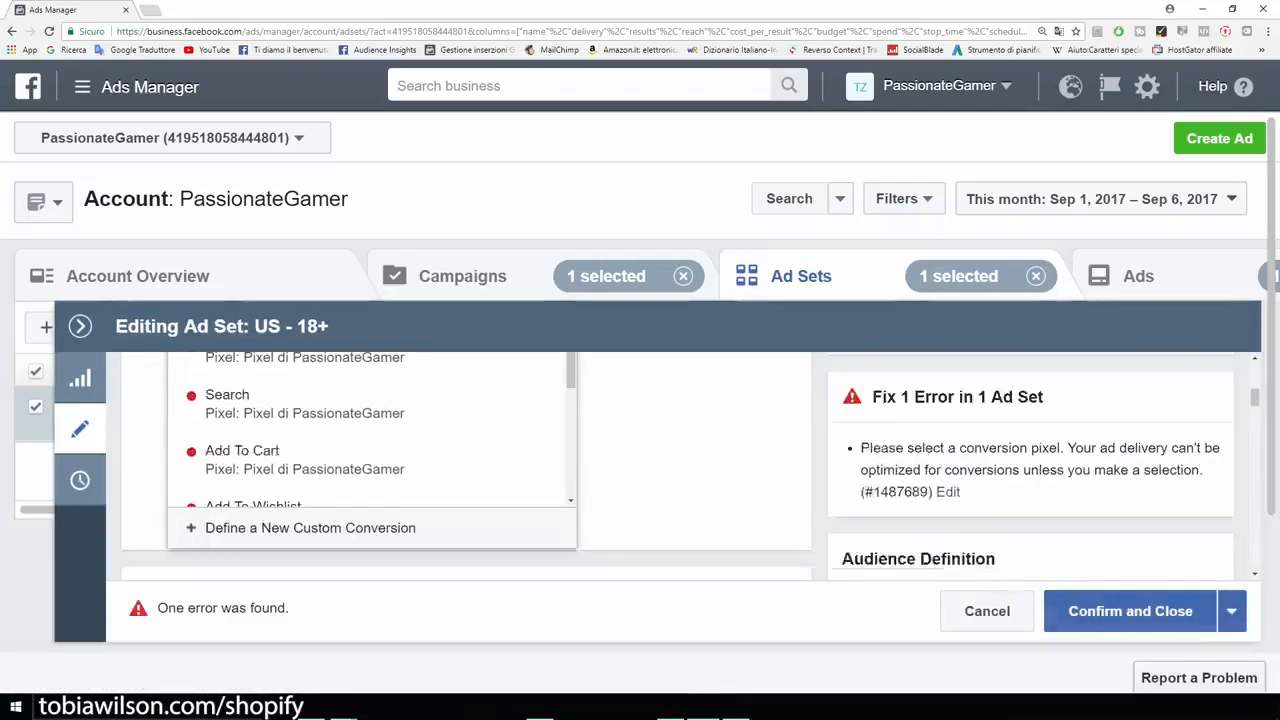
pyautogui.click(366, 459)
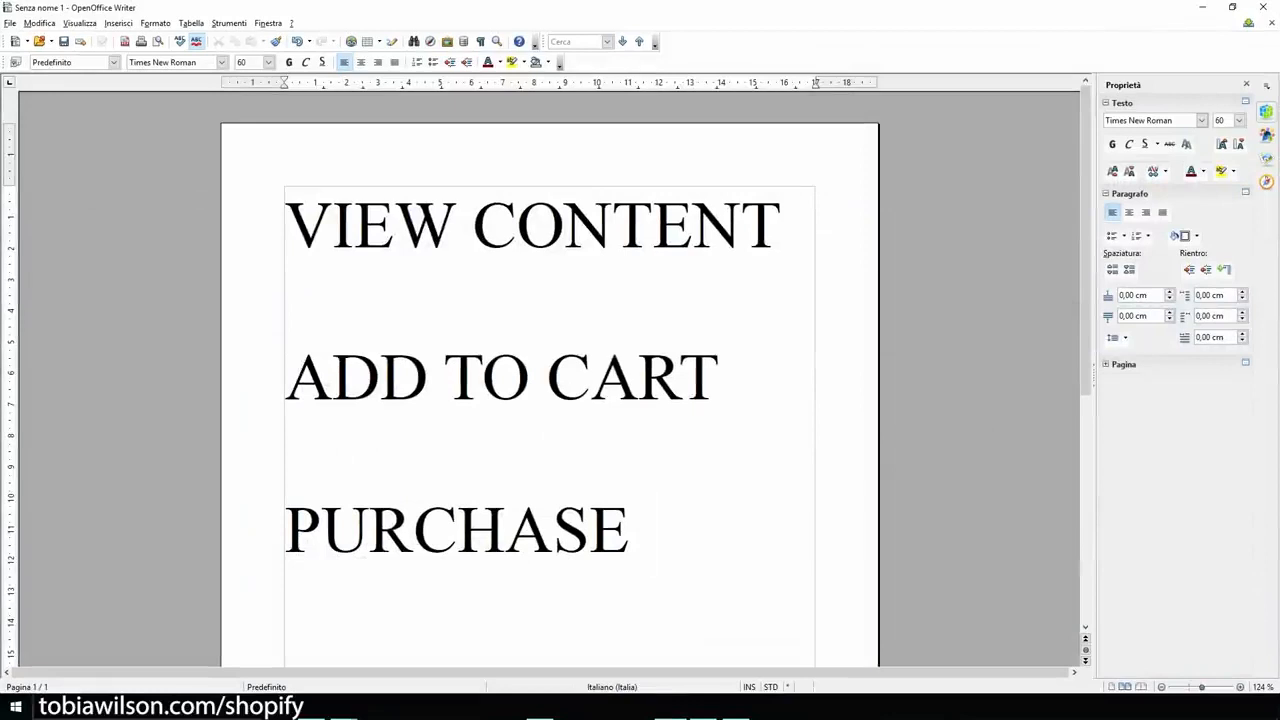
# Clear the selection in the VIEW CONTENT / ADD TO CART / PURCHASE note and minimize Writer.
pyautogui.hotkey('shift', 'Left')
pyautogui.hotkey('shift', 'Left')
pyautogui.hotkey('shift', 'Left')
pyautogui.hotkey('shift', 'Left')
pyautogui.hotkey('shift', 'Left')
pyautogui.hotkey('shift', 'Left')
pyautogui.hotkey('shift', 'Left')
pyautogui.hotkey('shift', 'Left')
pyautogui.hotkey('shift', 'Left')
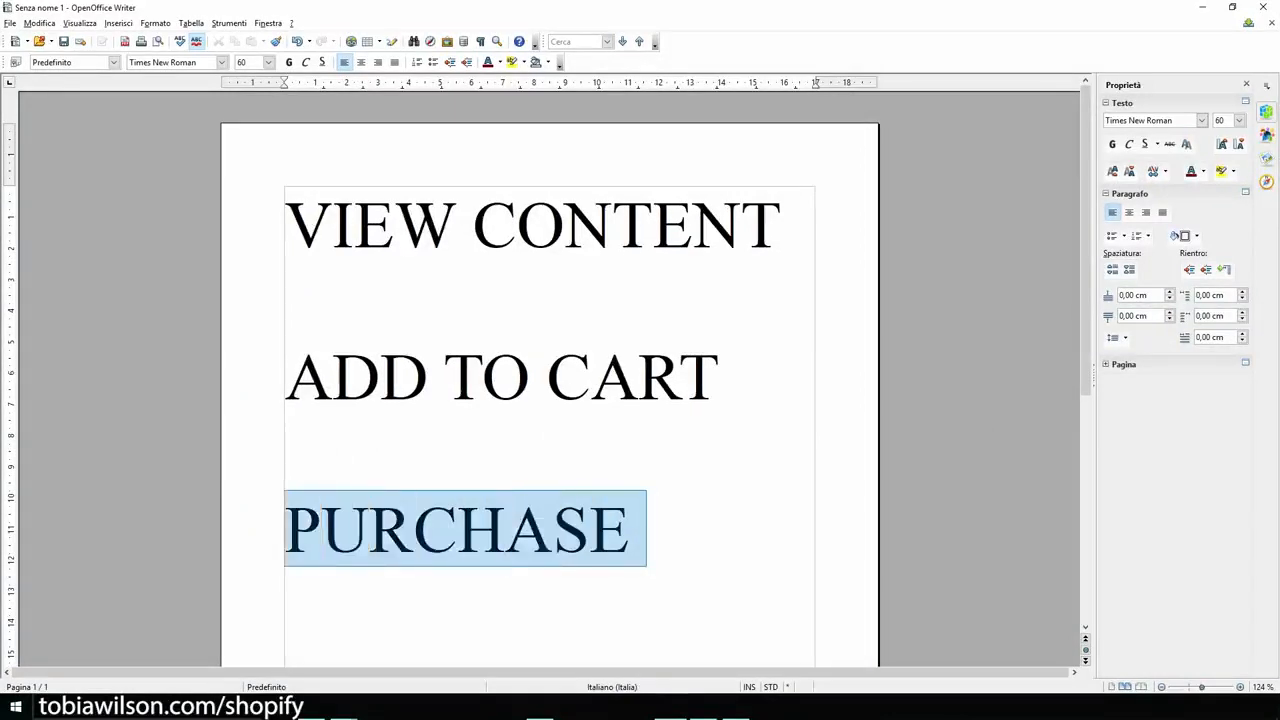
pyautogui.click(735, 376)
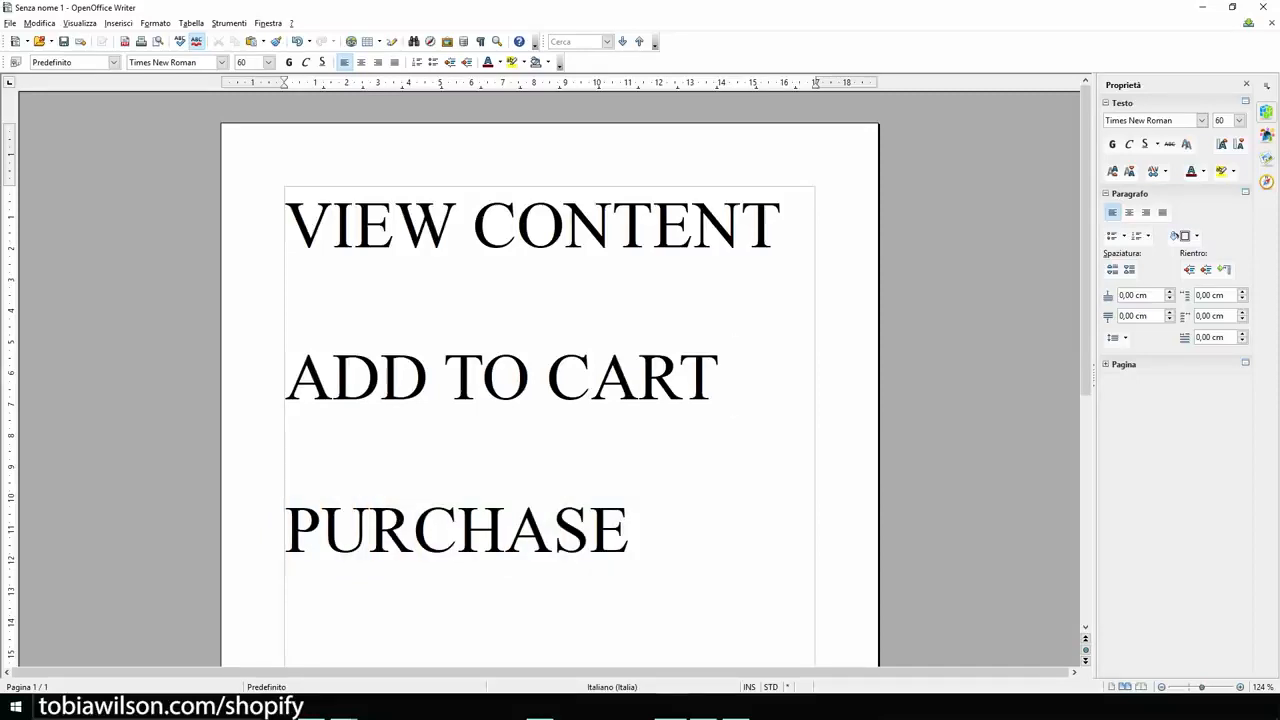
pyautogui.click(286, 225)
pyautogui.moveTo(286, 225); pyautogui.dragTo(646, 530)
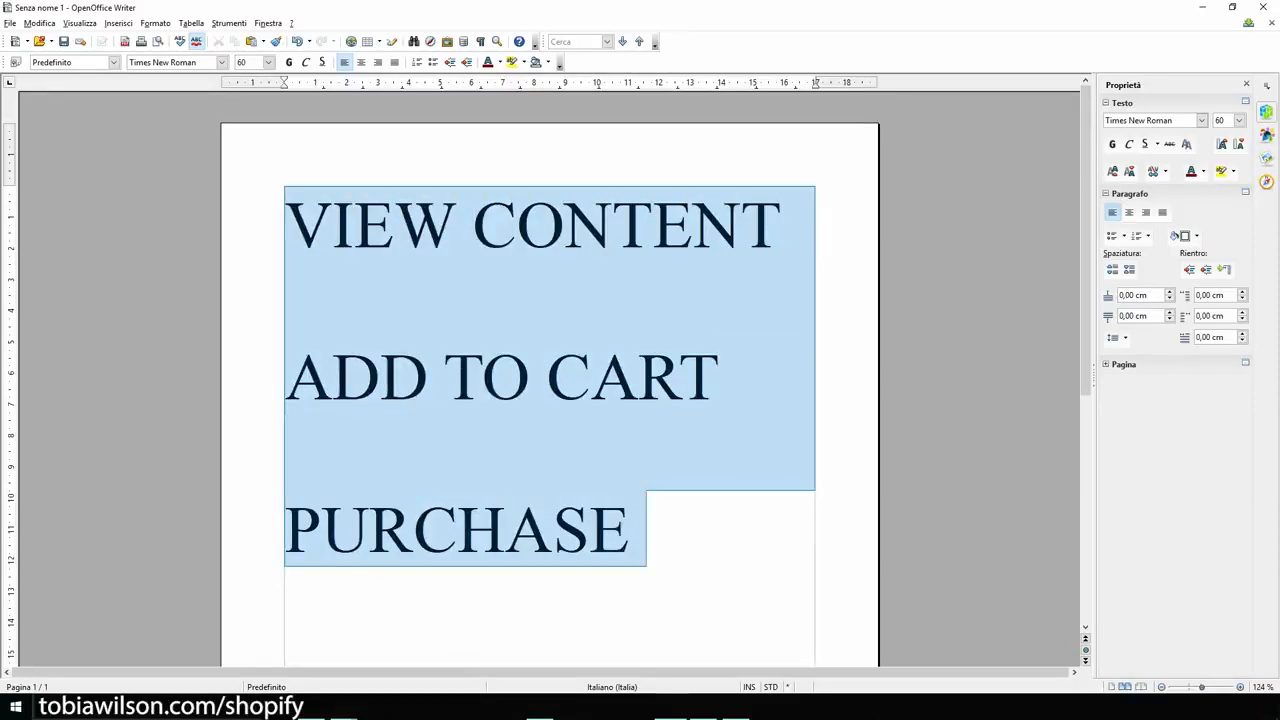
pyautogui.click(647, 530)
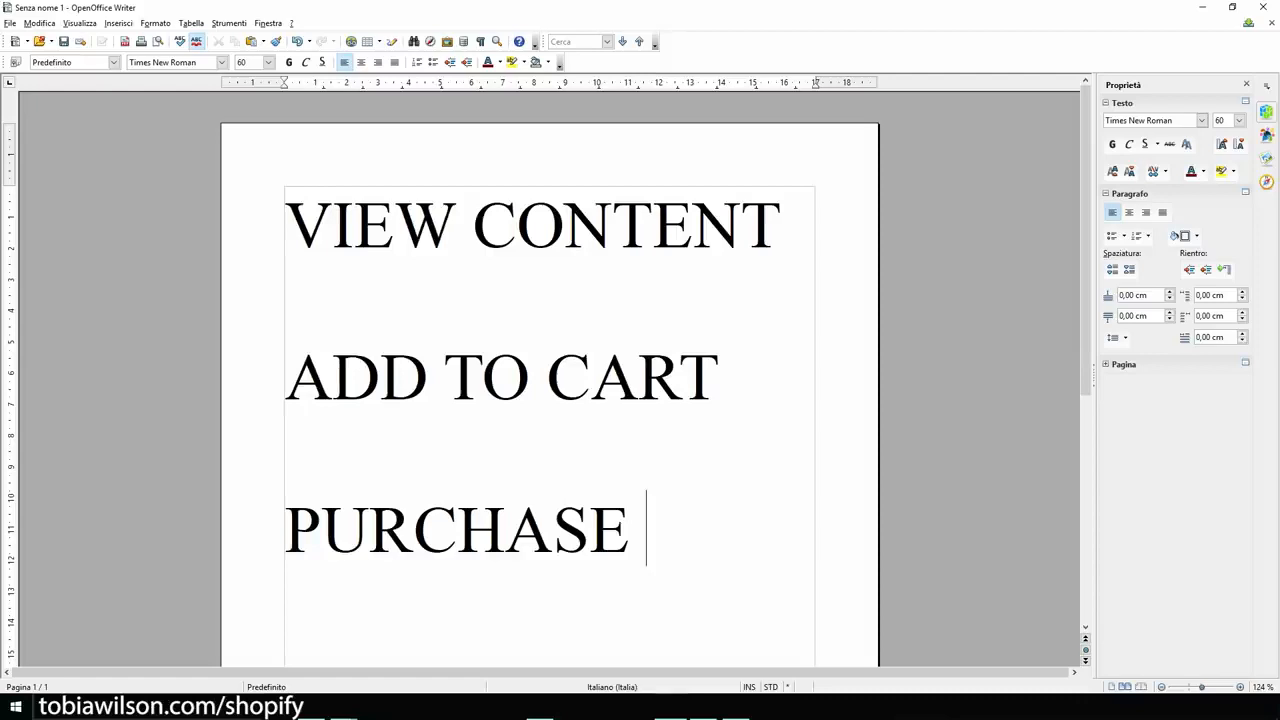
pyautogui.click(1202, 7)
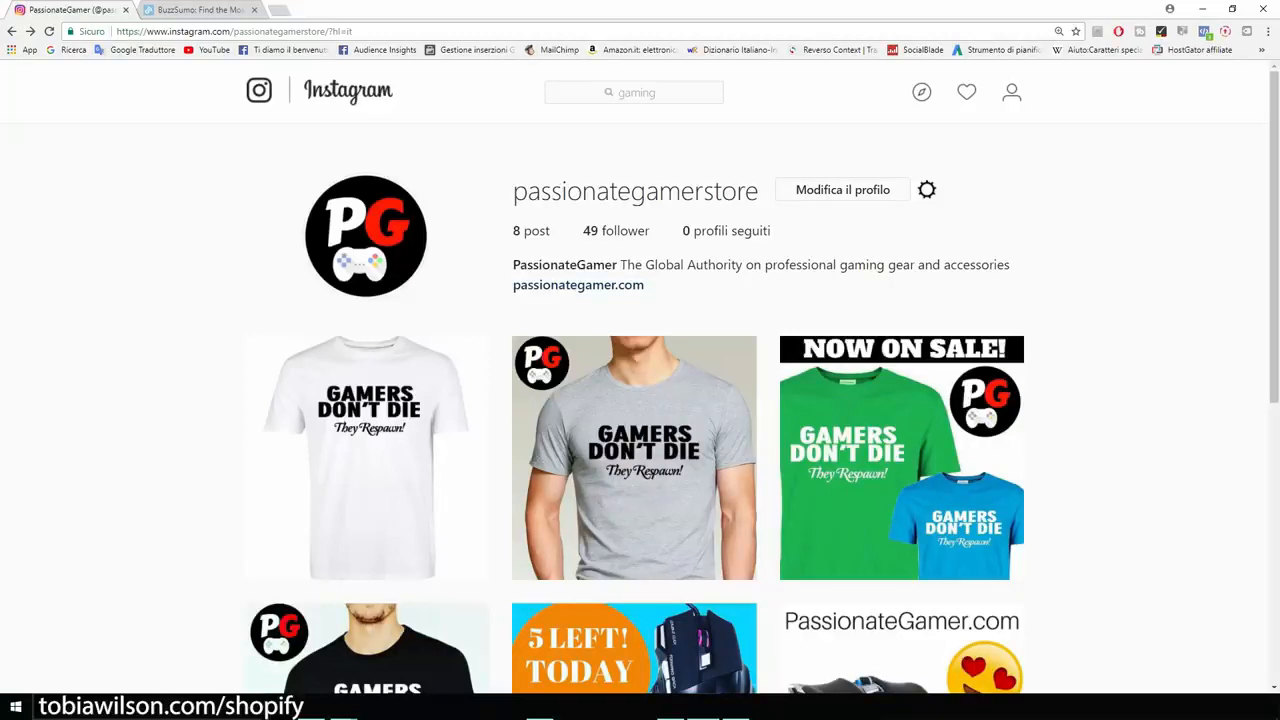
# Search 'pc' to reach the pcgaming profile and highlight the business-inquiries e-mail in its bio.
pyautogui.click(634, 92)
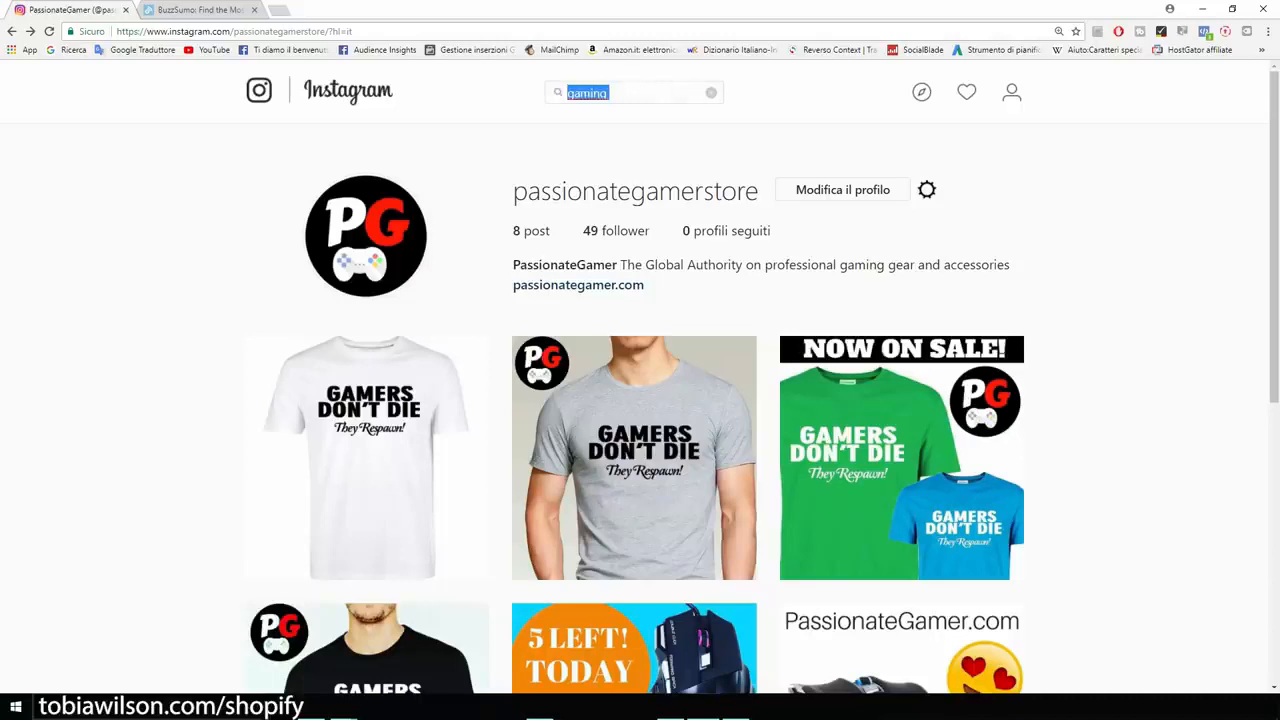
pyautogui.press('BackSpace')
pyautogui.write('pc')
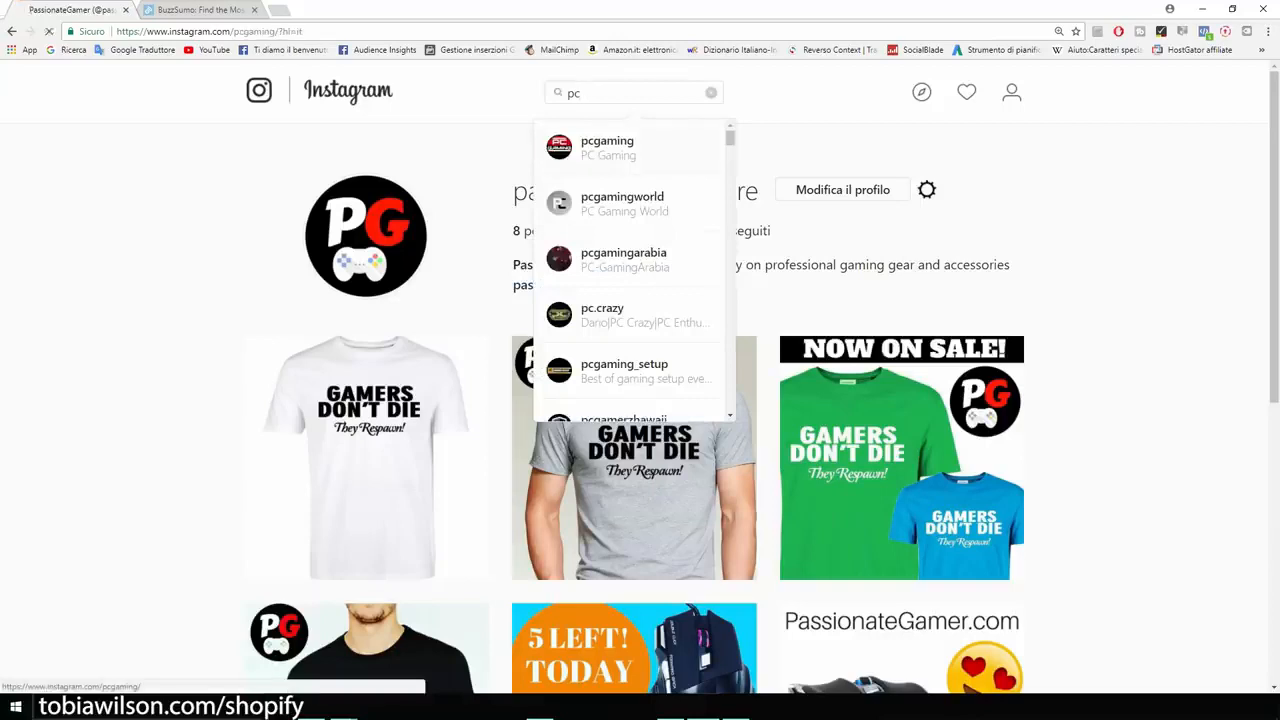
pyautogui.press('Return')
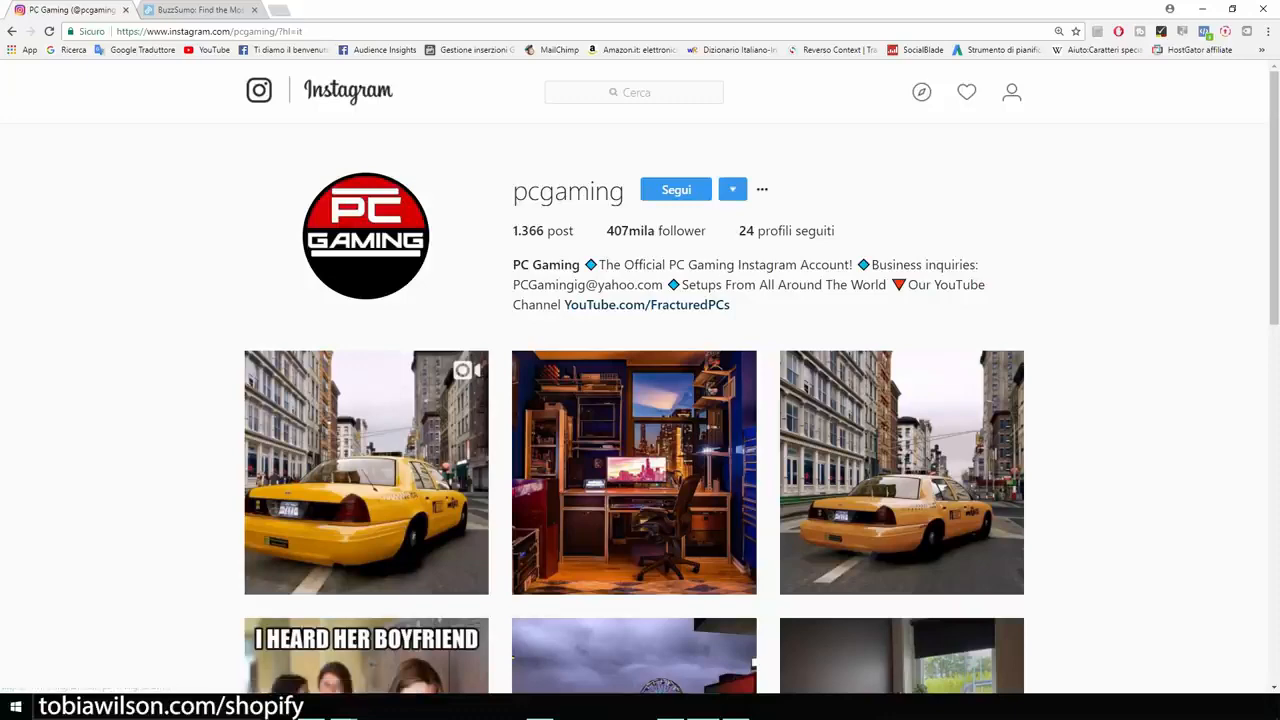
pyautogui.scroll(-2, 640, 400)
pyautogui.scroll(2, 640, 400)
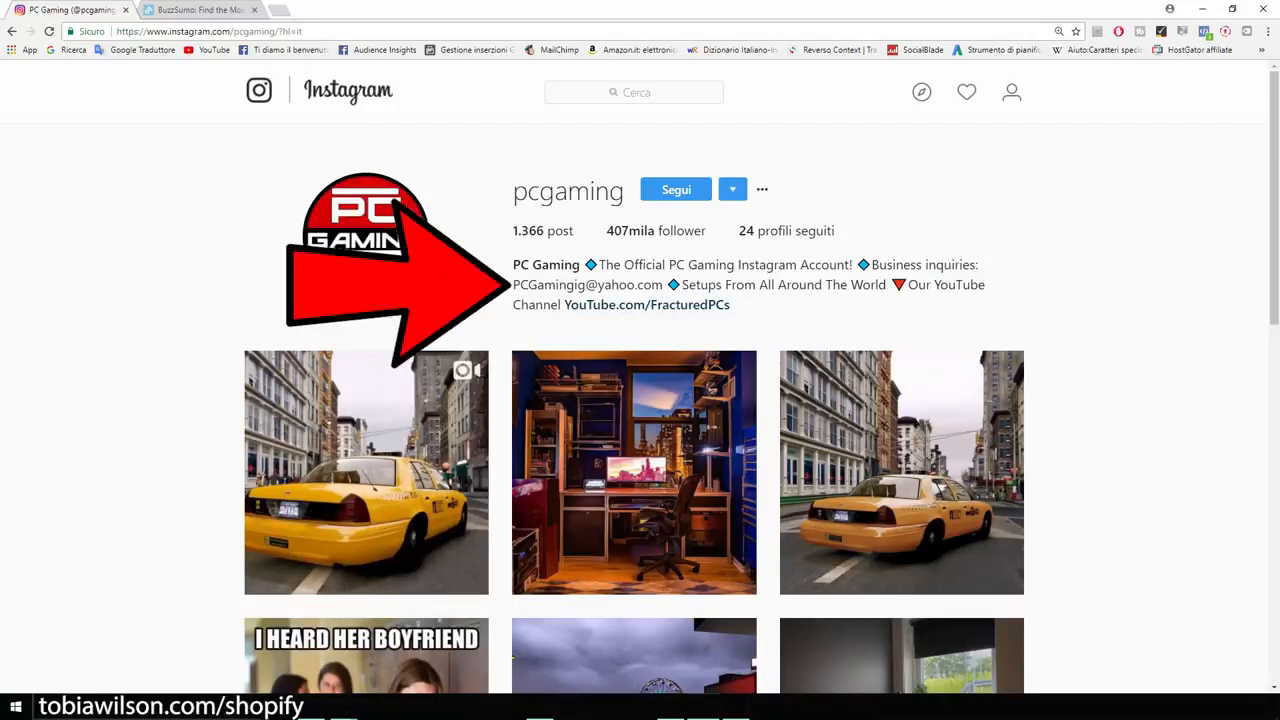
pyautogui.moveTo(513, 285); pyautogui.dragTo(663, 285)
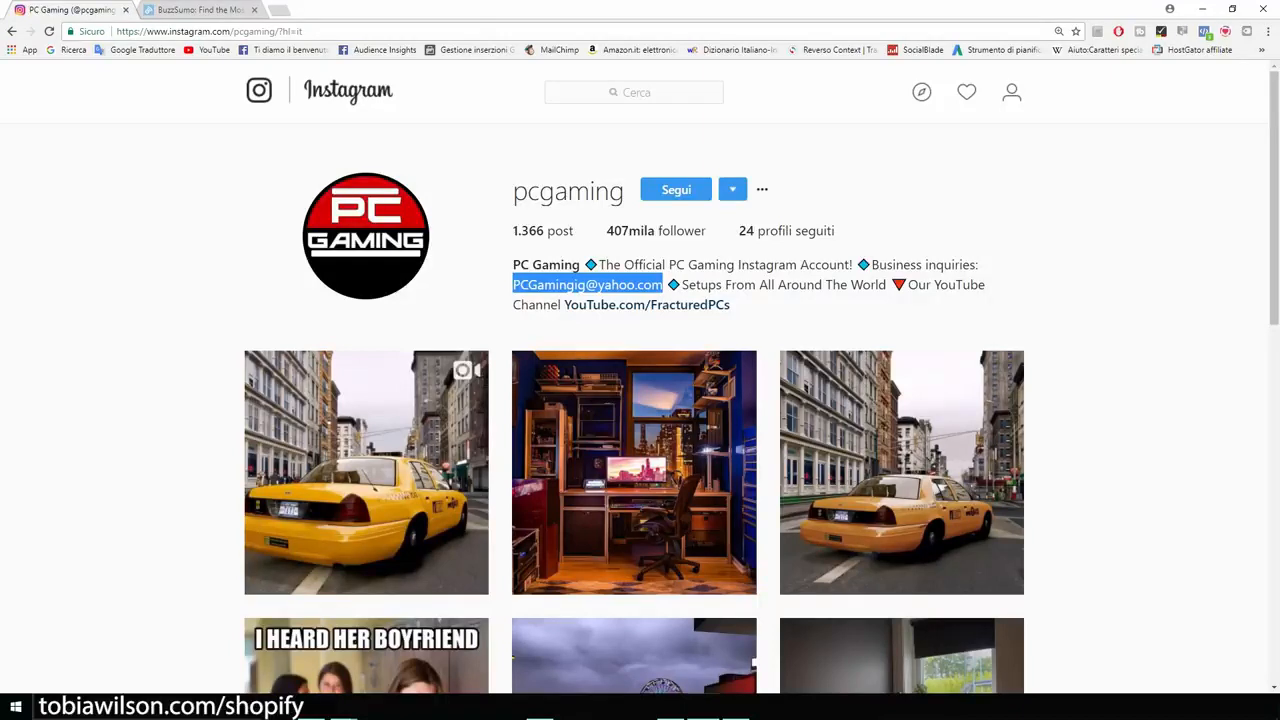
# Search the web for 'everliker', open its Chrome Web Store listing in a new tab, then return to pcgaming.
pyautogui.hotkey('ctrl', 't')
pyautogui.write('everliker')
pyautogui.press('Return')
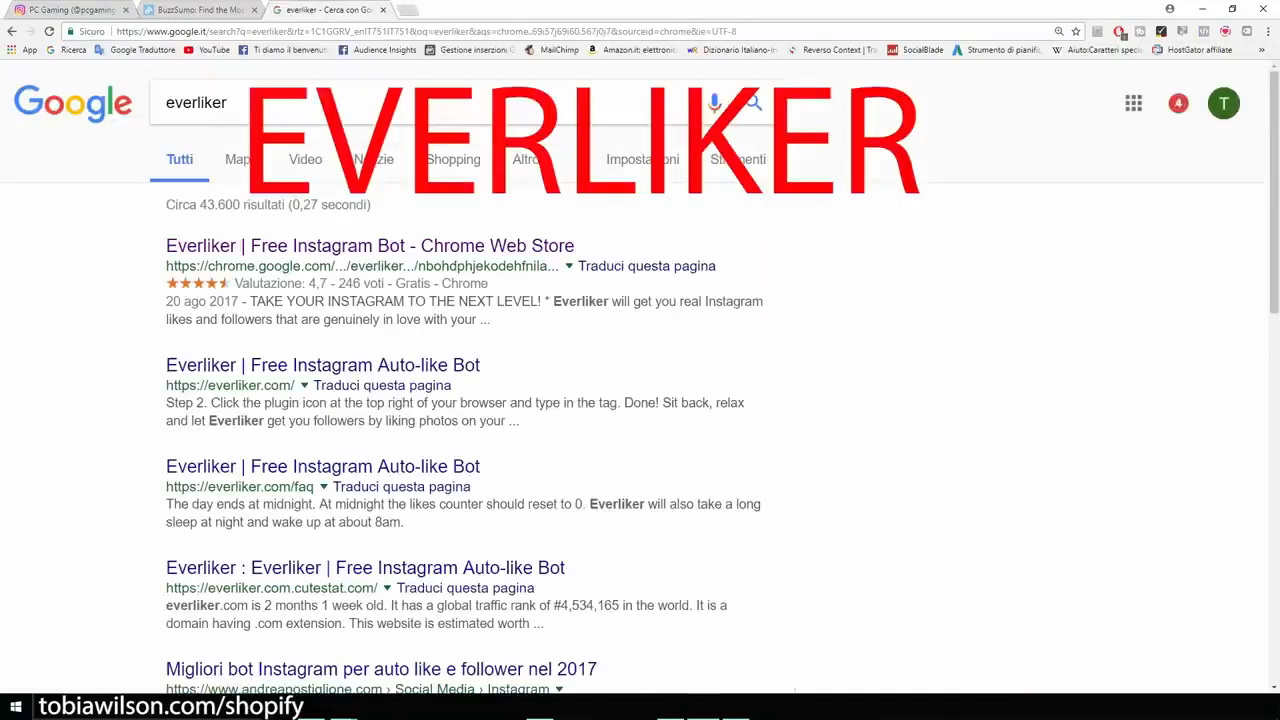
pyautogui.hotkey('ctrl', '+')
pyautogui.hotkey('ctrl', '+')
pyautogui.hotkey('ctrl', '+')
pyautogui.hotkey('ctrl', '+')
pyautogui.hotkey('ctrl', '+')
pyautogui.moveTo(304, 117); pyautogui.dragTo(218, 117)
pyautogui.click(330, 117)
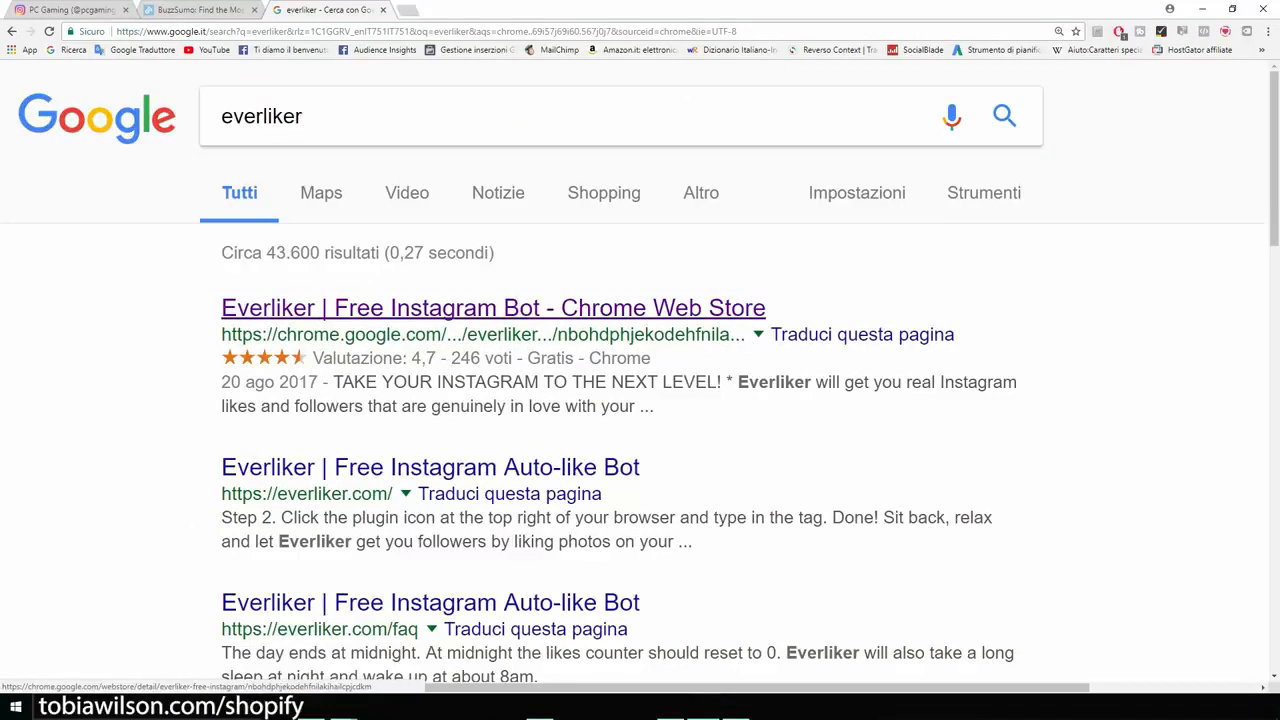
pyautogui.click(493, 308)
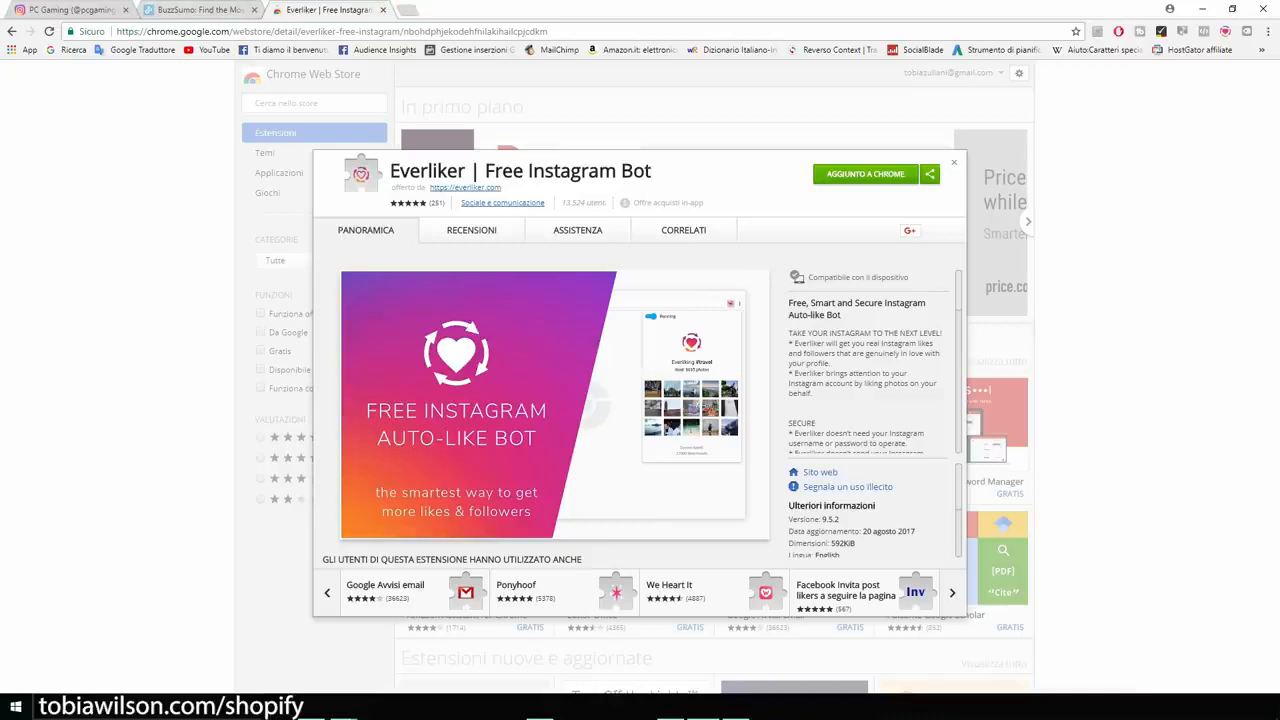
pyautogui.click(70, 10)
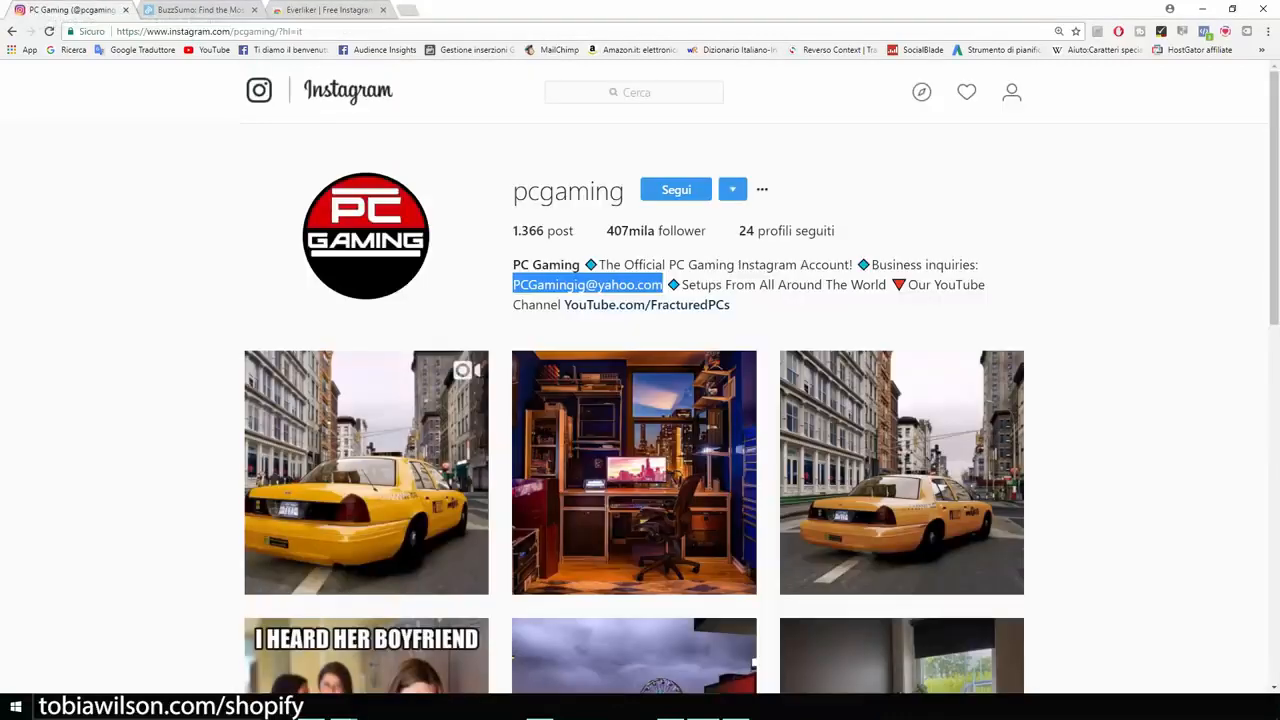
# In Everliker's task setup, add and save a like-by-tags task for #gamerlife at 700 likes per day.
pyautogui.scroll(-2, 634, 400)
pyautogui.scroll(2, 634, 400)
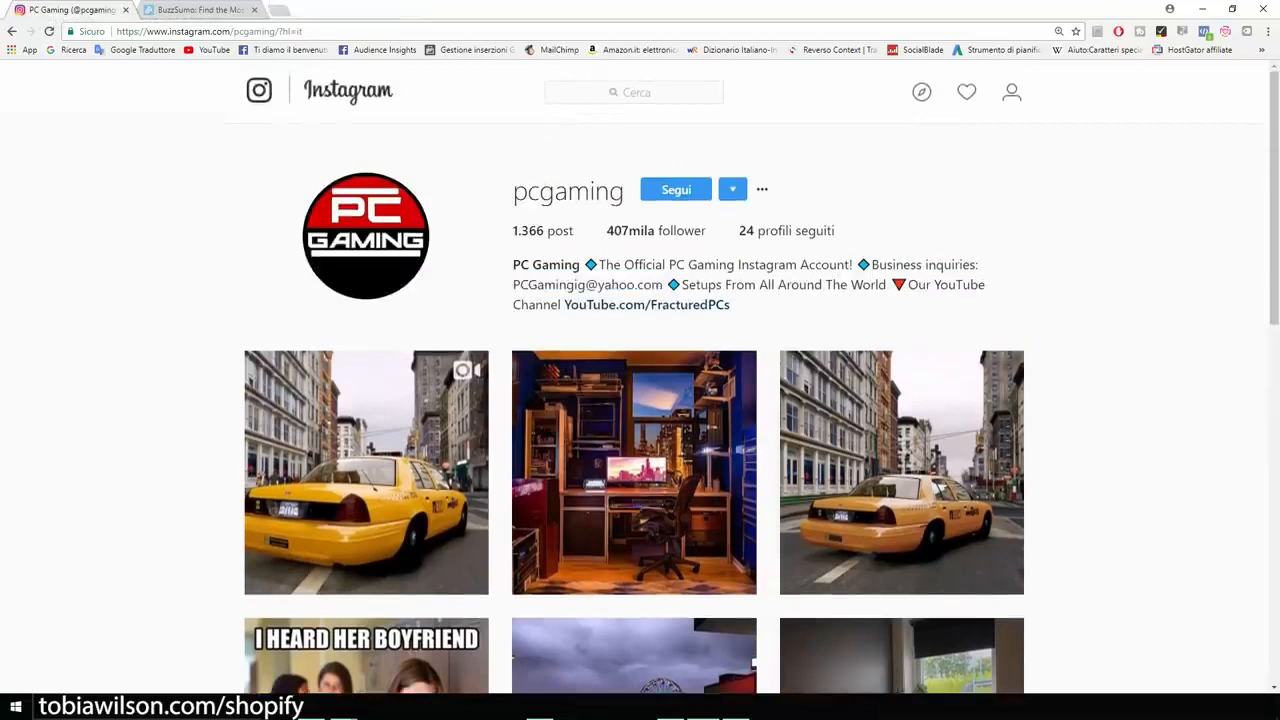
pyautogui.click(1225, 31)
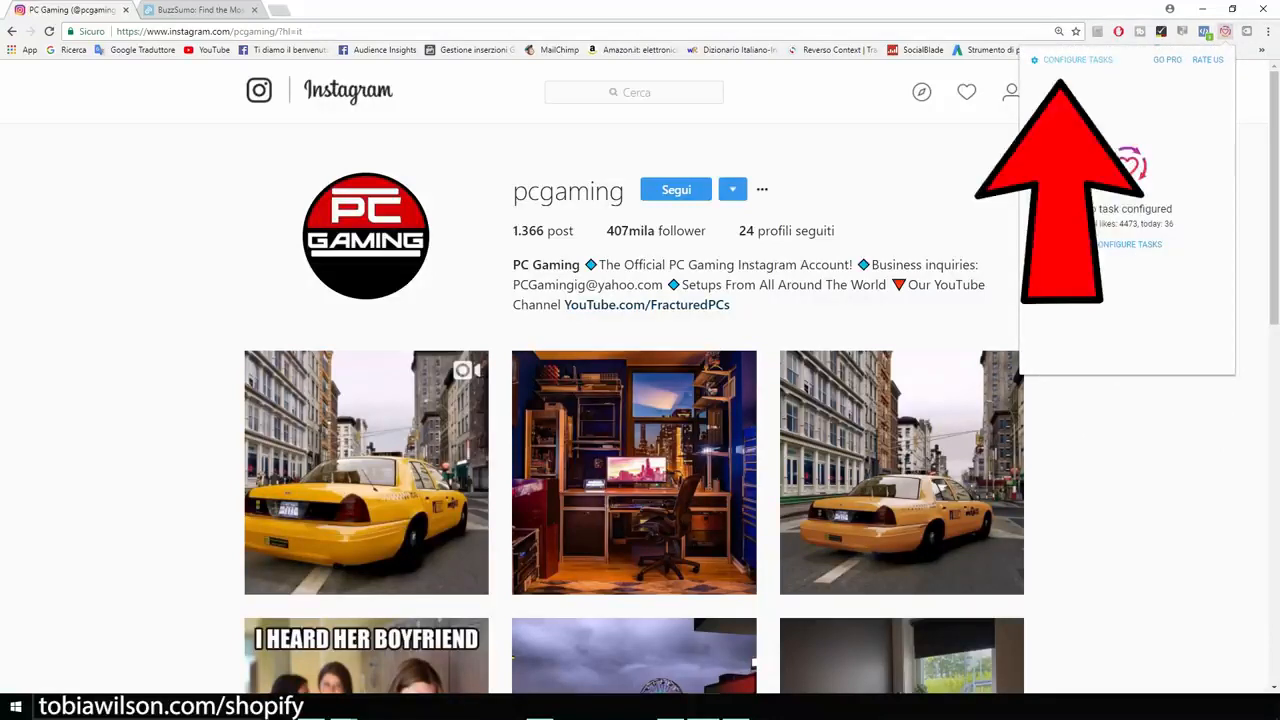
pyautogui.click(1077, 60)
pyautogui.click(1127, 181)
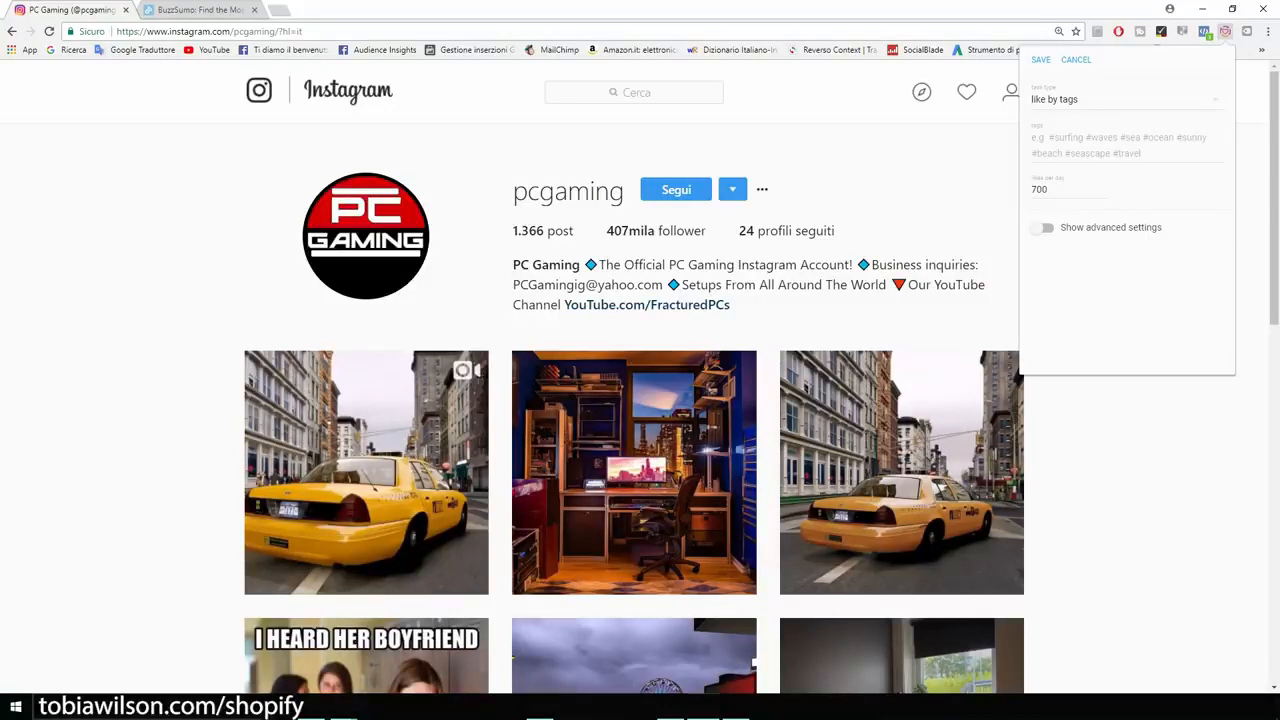
pyautogui.click(1100, 145)
pyautogui.write('gamer')
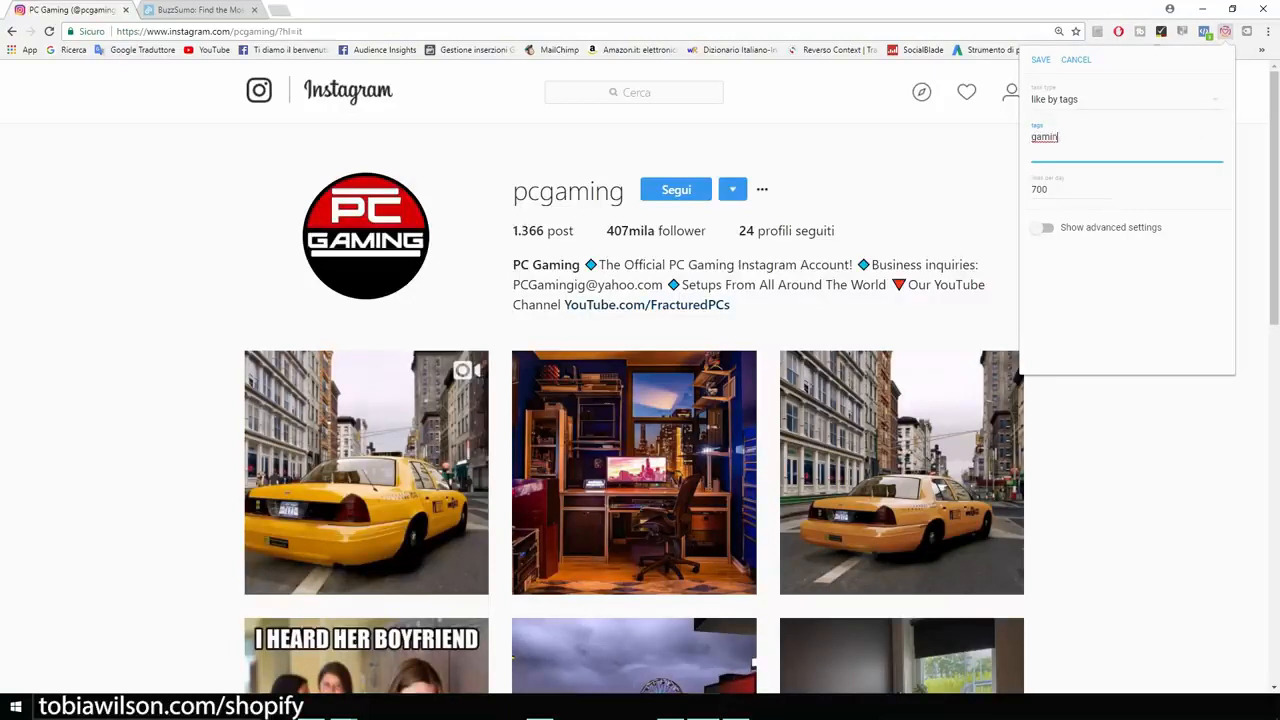
pyautogui.write('life')
pyautogui.click(1127, 290)
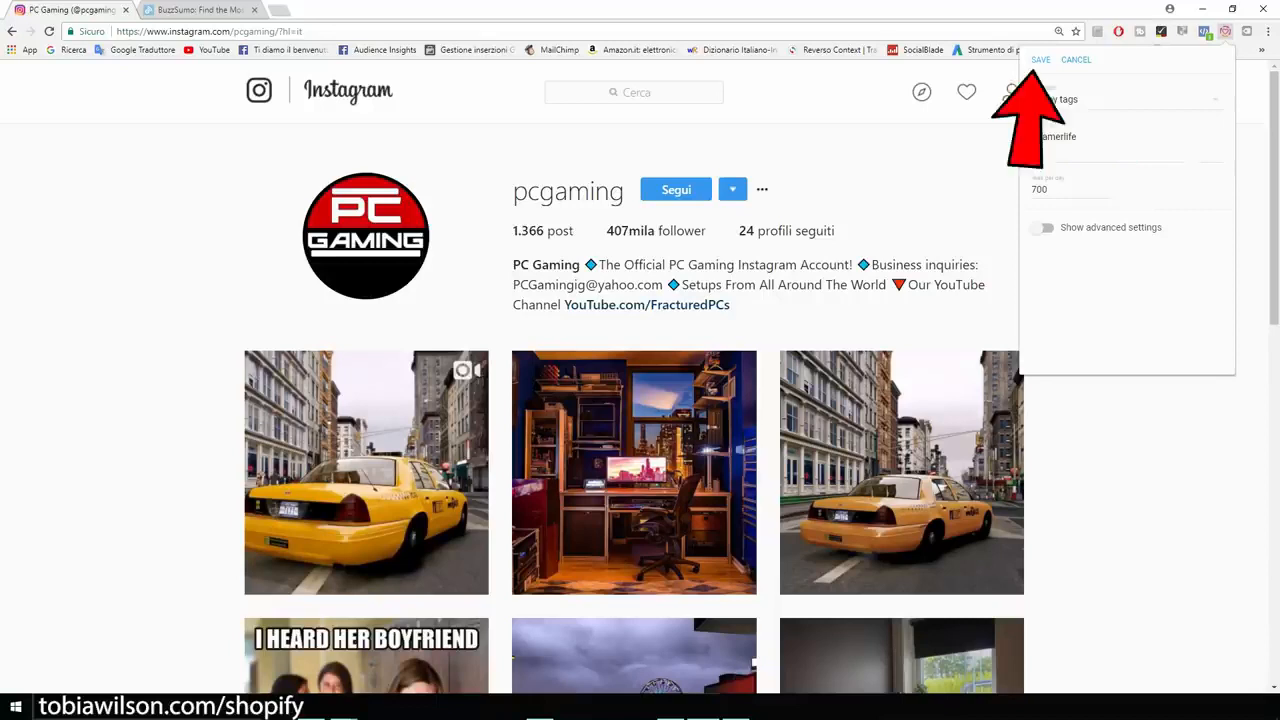
pyautogui.click(1040, 60)
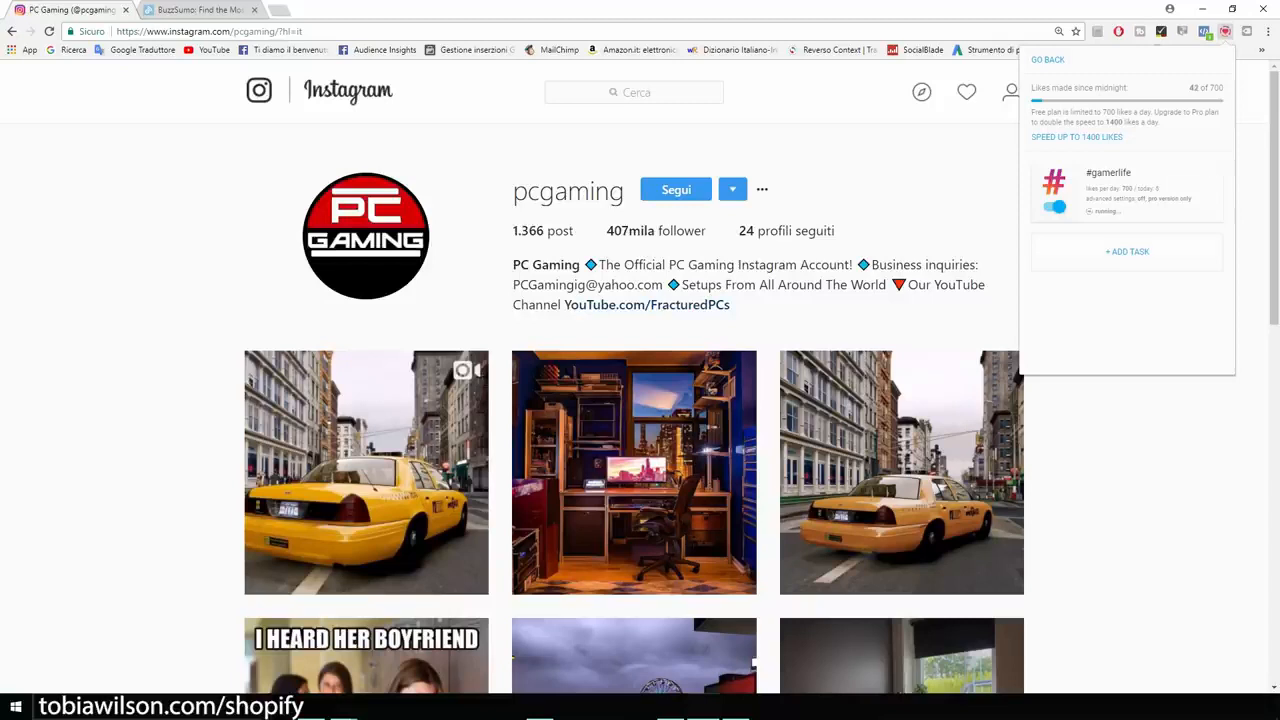
# Add and save a second like-by-tags task for #pcgamer, then close the Everliker panel.
pyautogui.click(1127, 252)
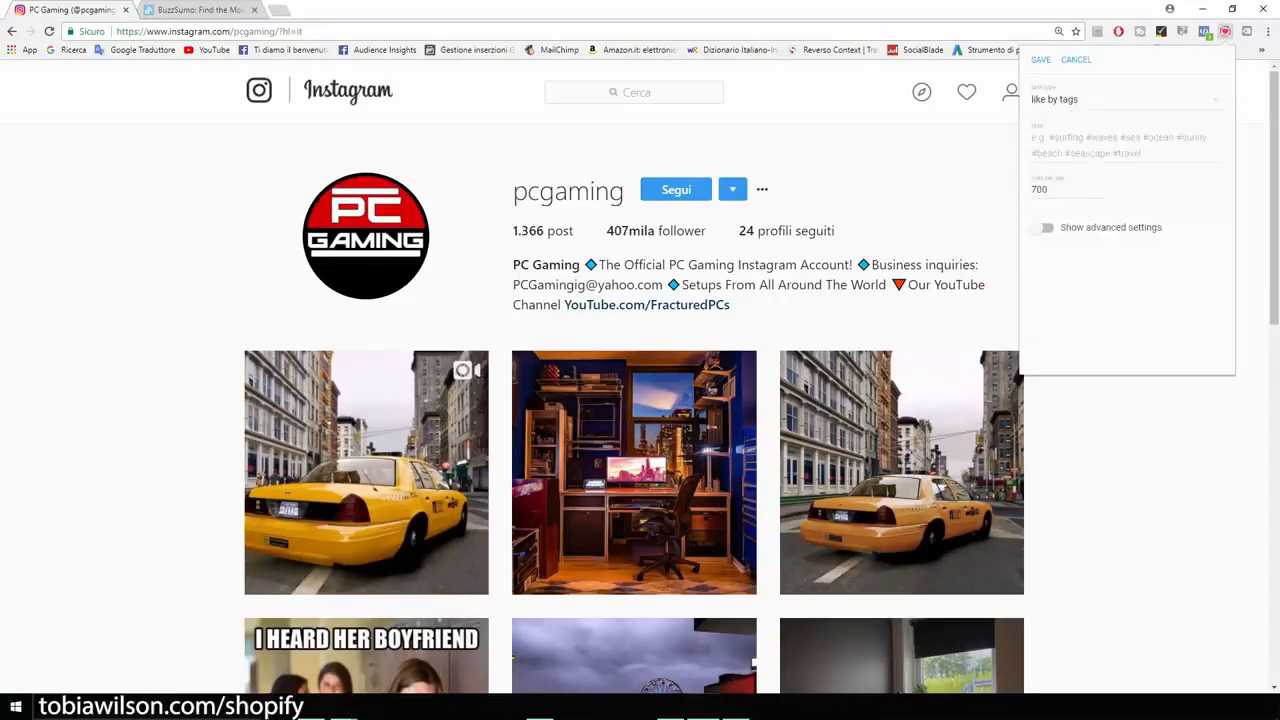
pyautogui.write('pcgamer')
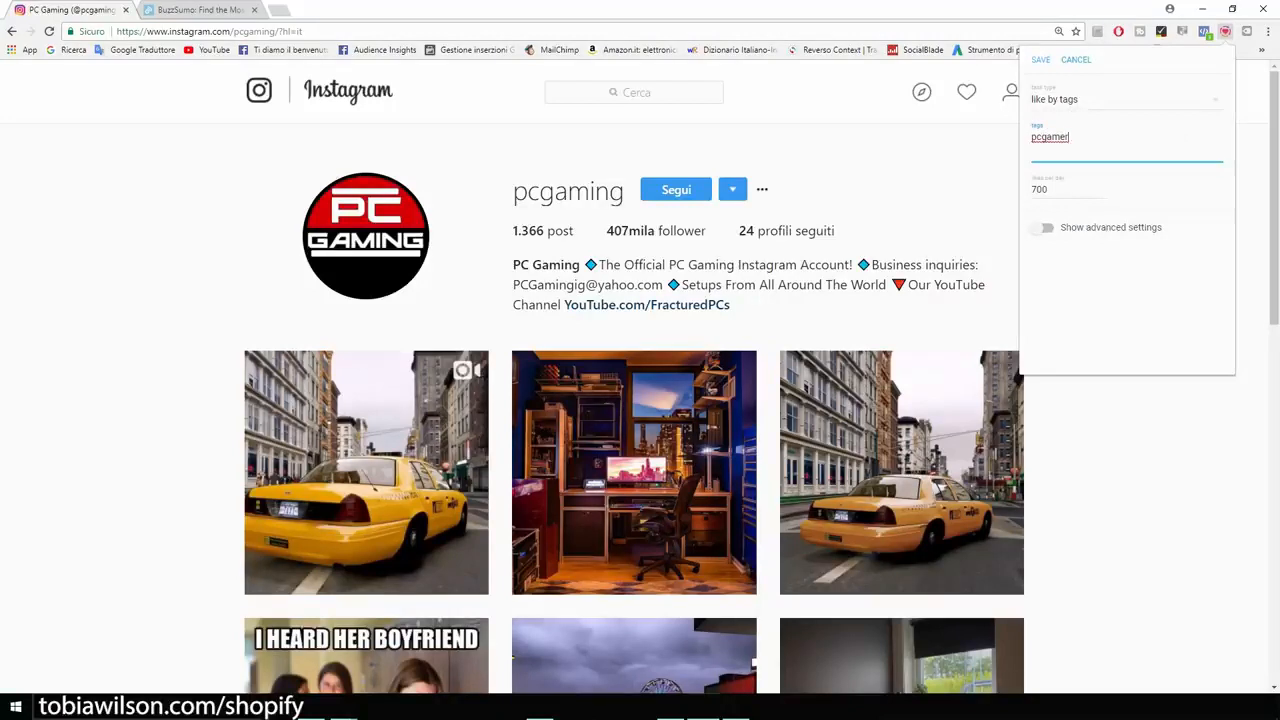
pyautogui.click(1041, 60)
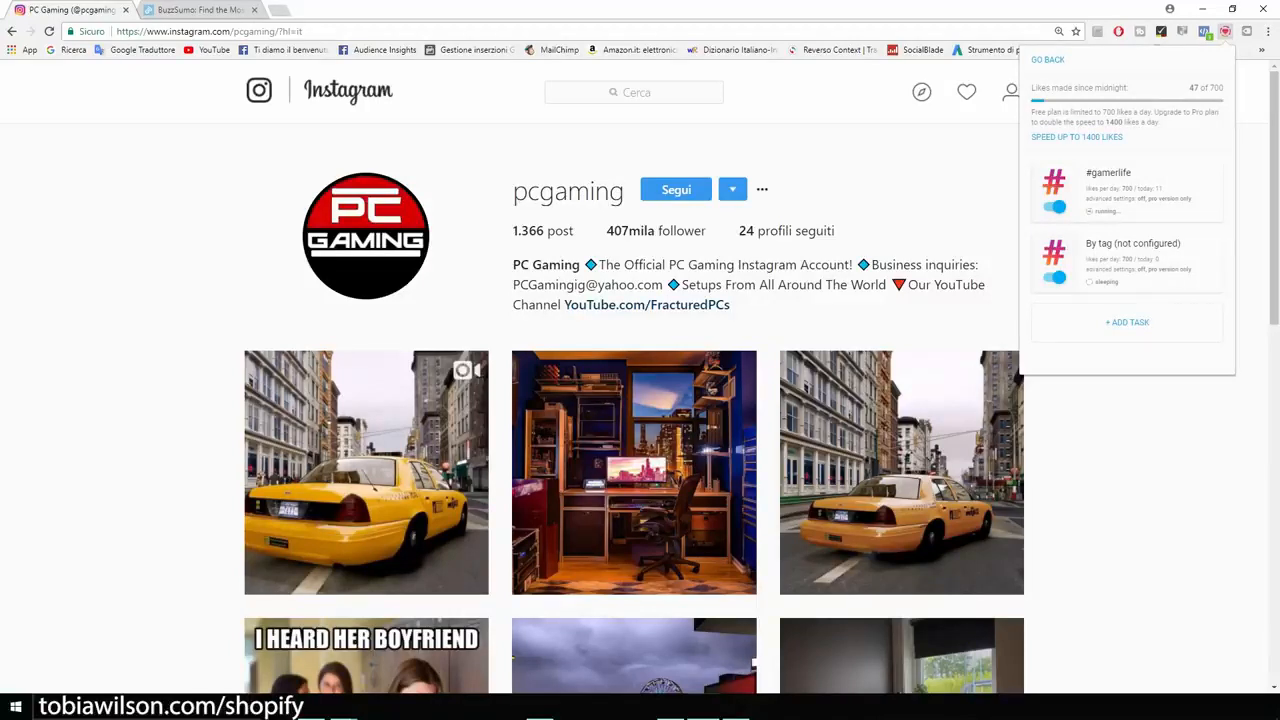
pyautogui.press('Escape')
pyautogui.scroll(-2, 640, 400)
pyautogui.scroll(2, 640, 400)
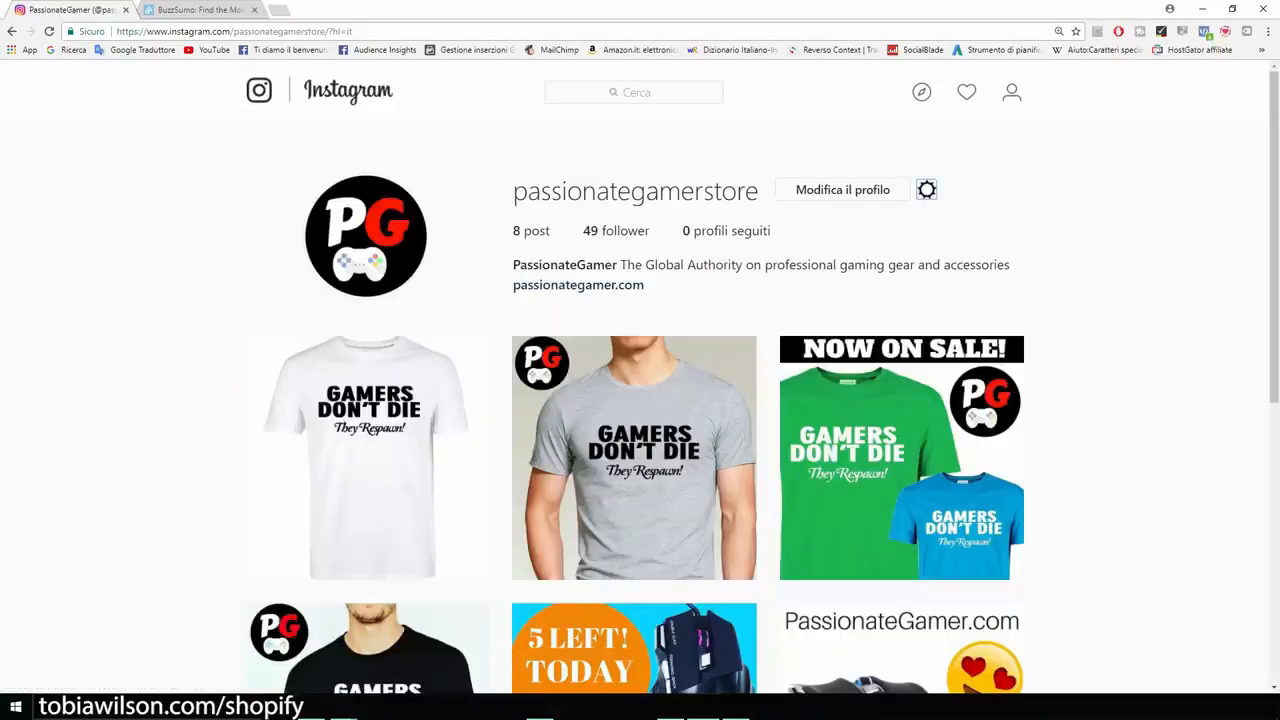
# Zoom in on the passionategamerstore profile and confirm its Sito Web field reads passionategamer.com.
pyautogui.hotkey('ctrl', '+')
pyautogui.hotkey('ctrl', '+')
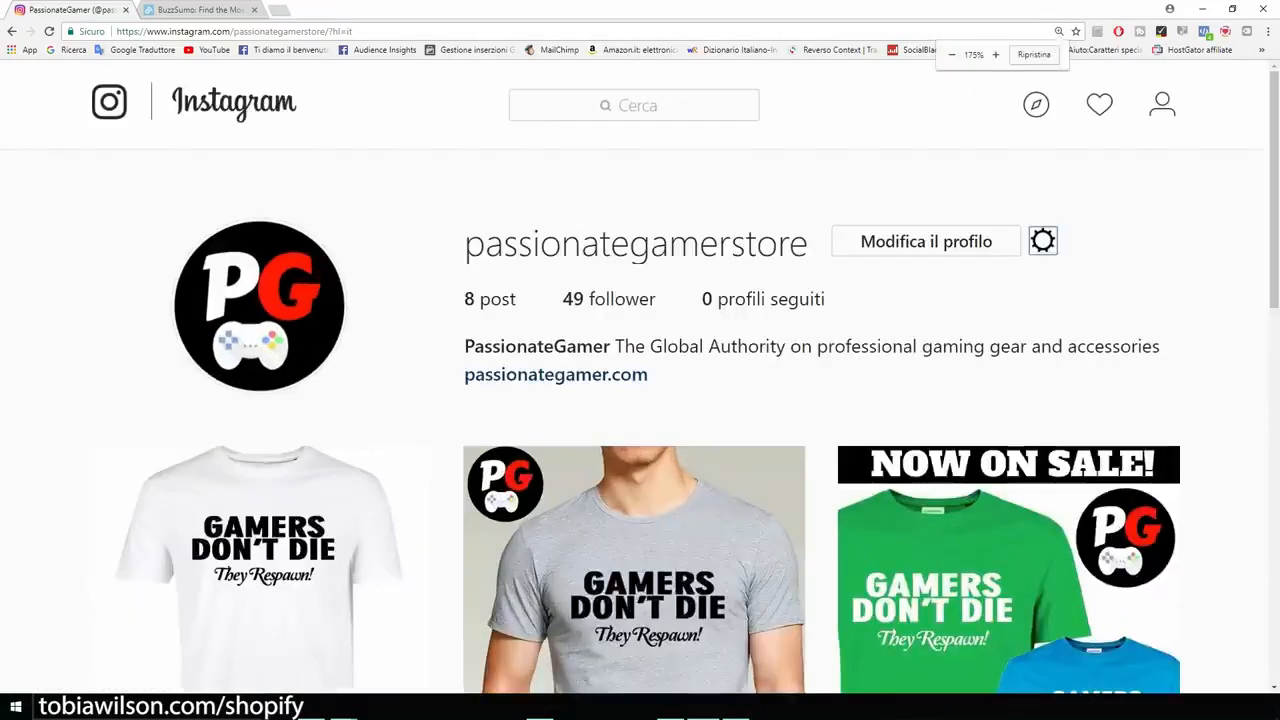
pyautogui.hotkey('ctrl', '+')
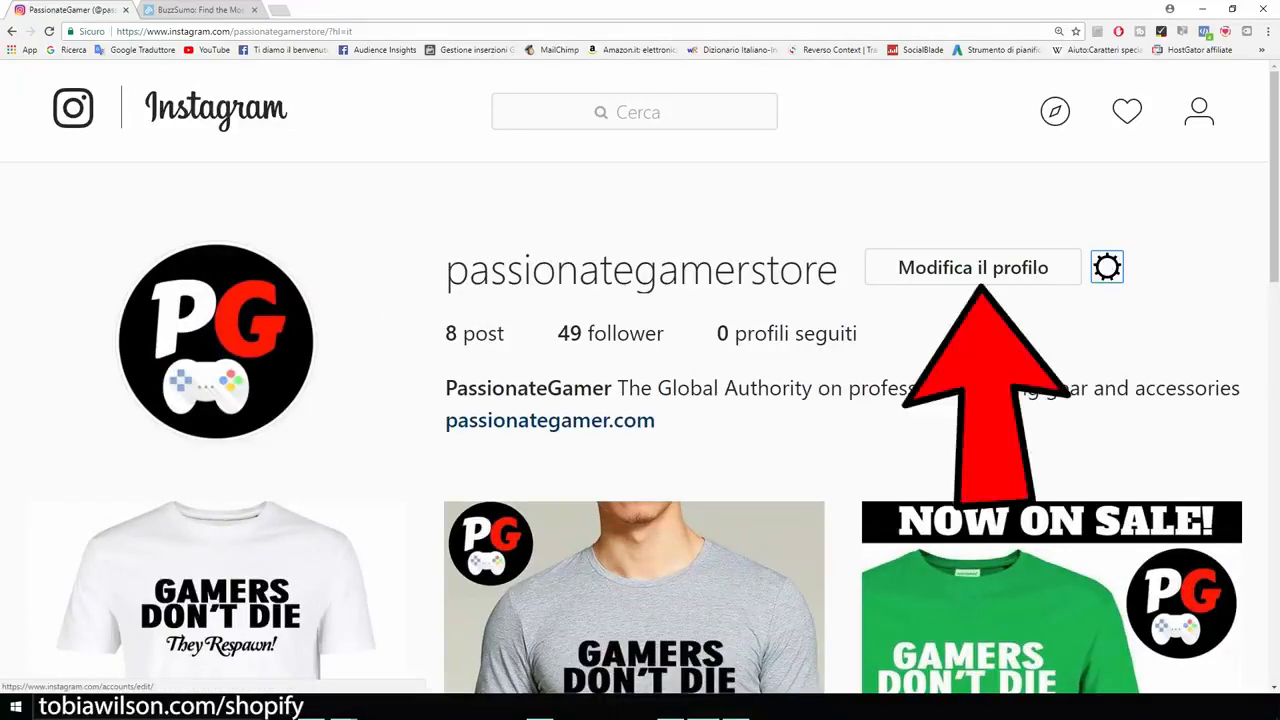
pyautogui.click(973, 267)
pyautogui.scroll(-2, 640, 400)
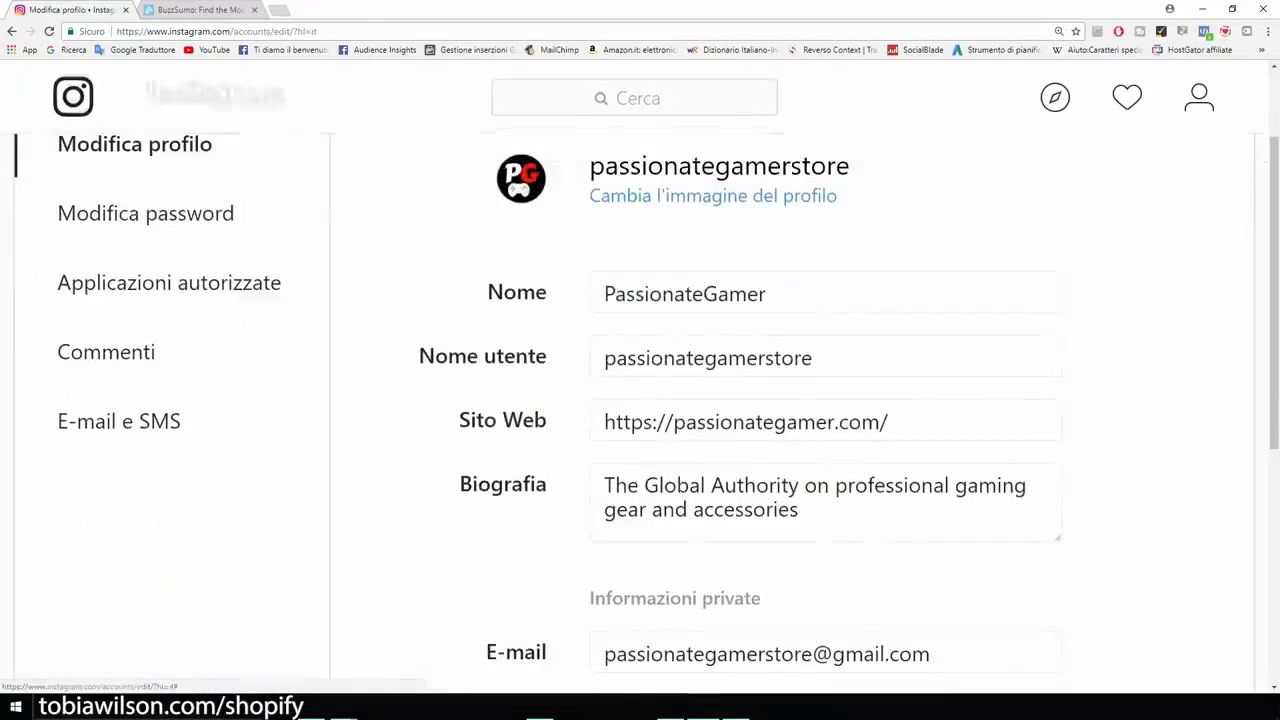
pyautogui.moveTo(459, 420); pyautogui.dragTo(548, 421)
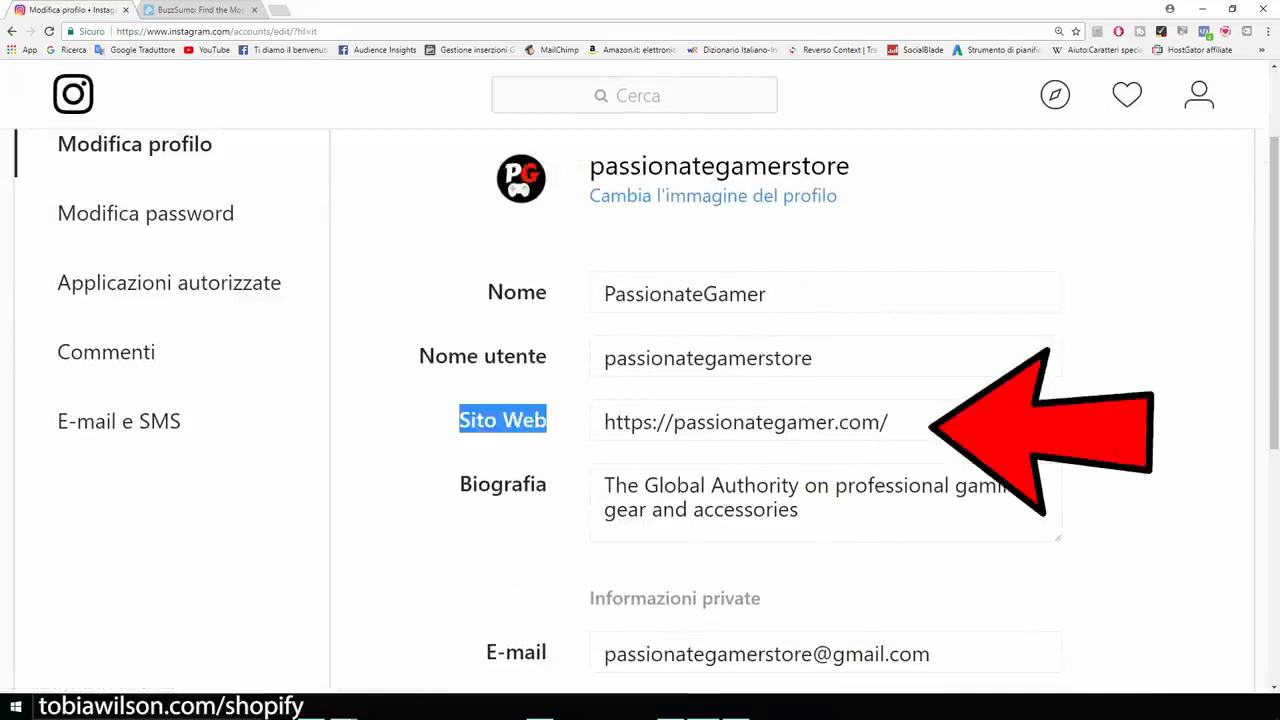
pyautogui.click(750, 422)
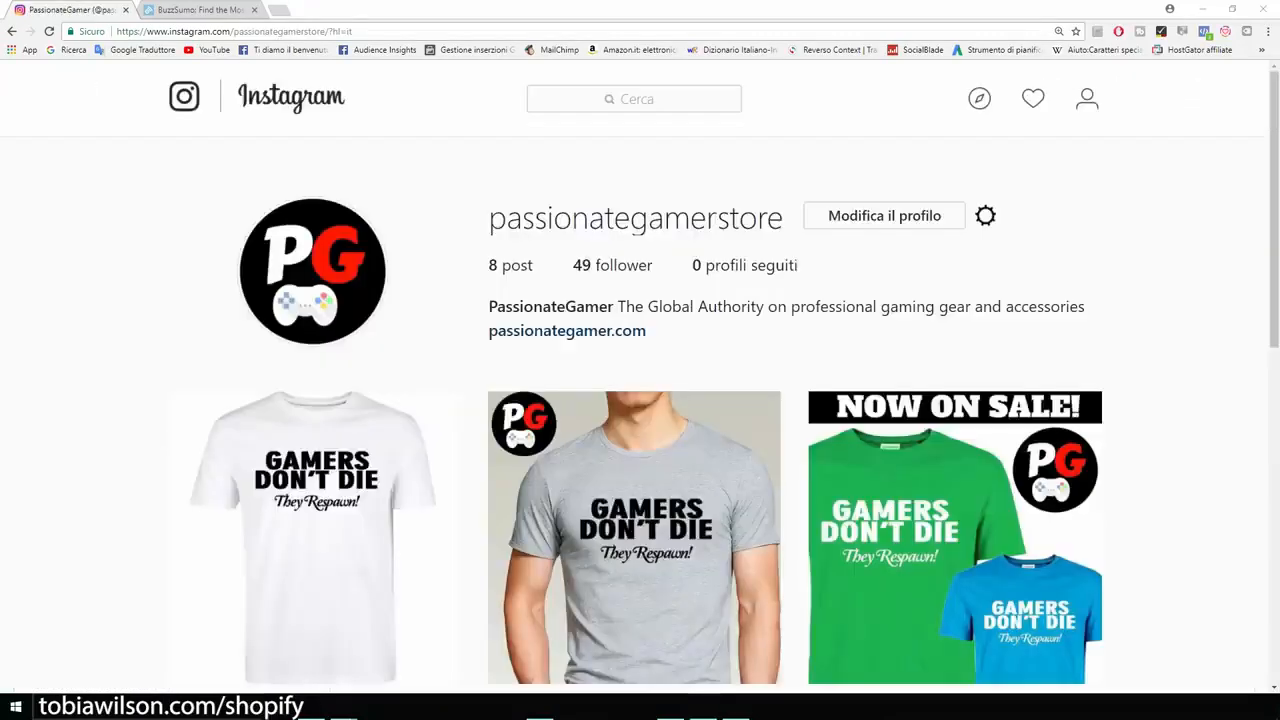